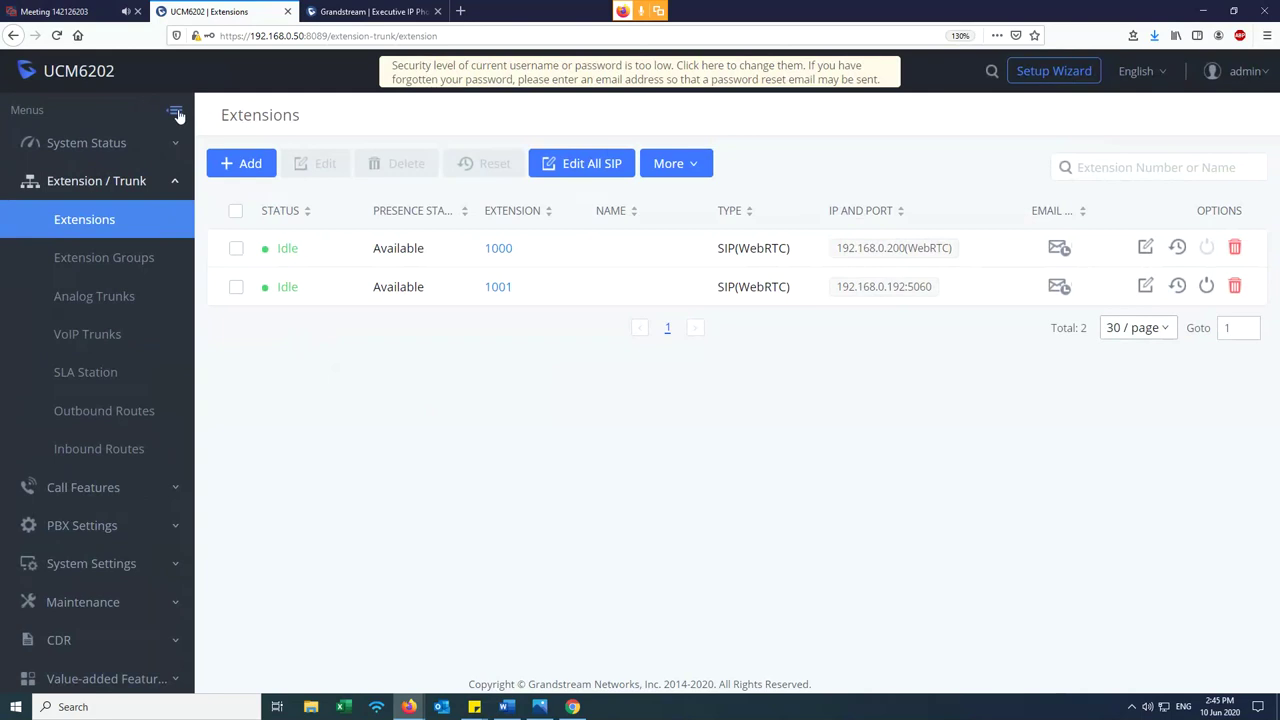
# - Open Create New Extension, cancel it once, then reopen it prefilled with extension 1002
pyautogui.click(250, 172)
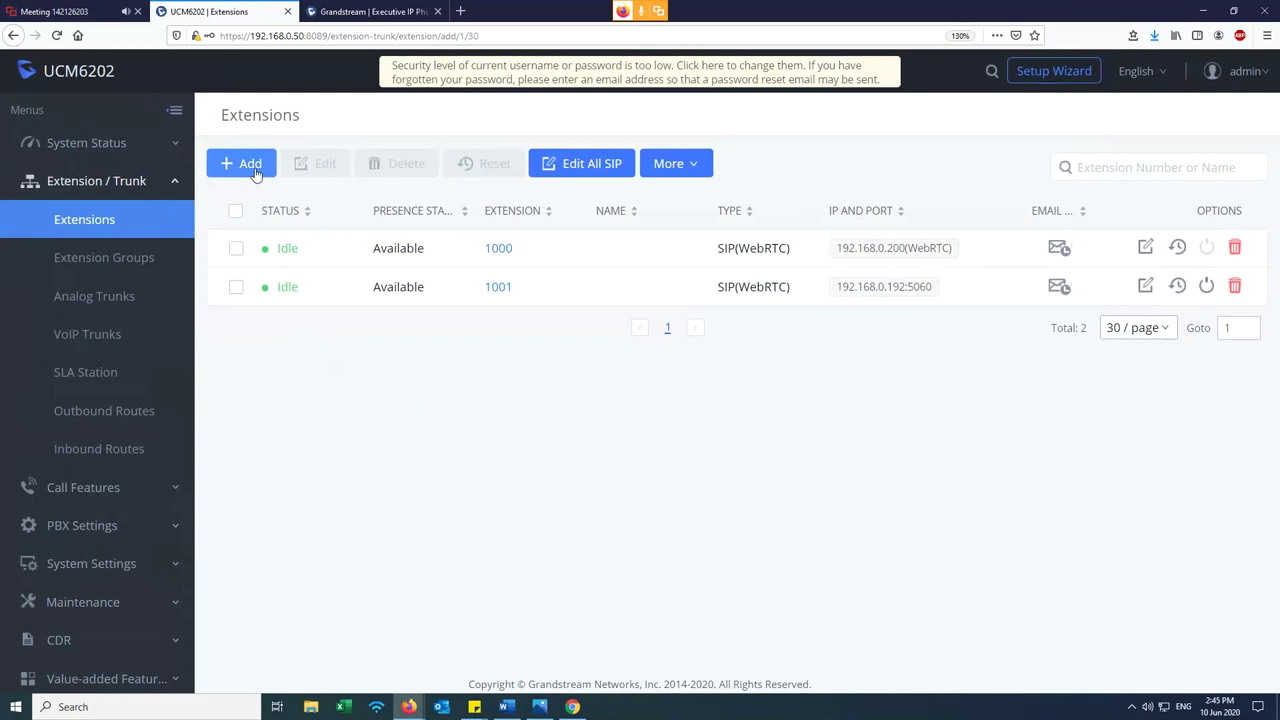
pyautogui.click(443, 356)
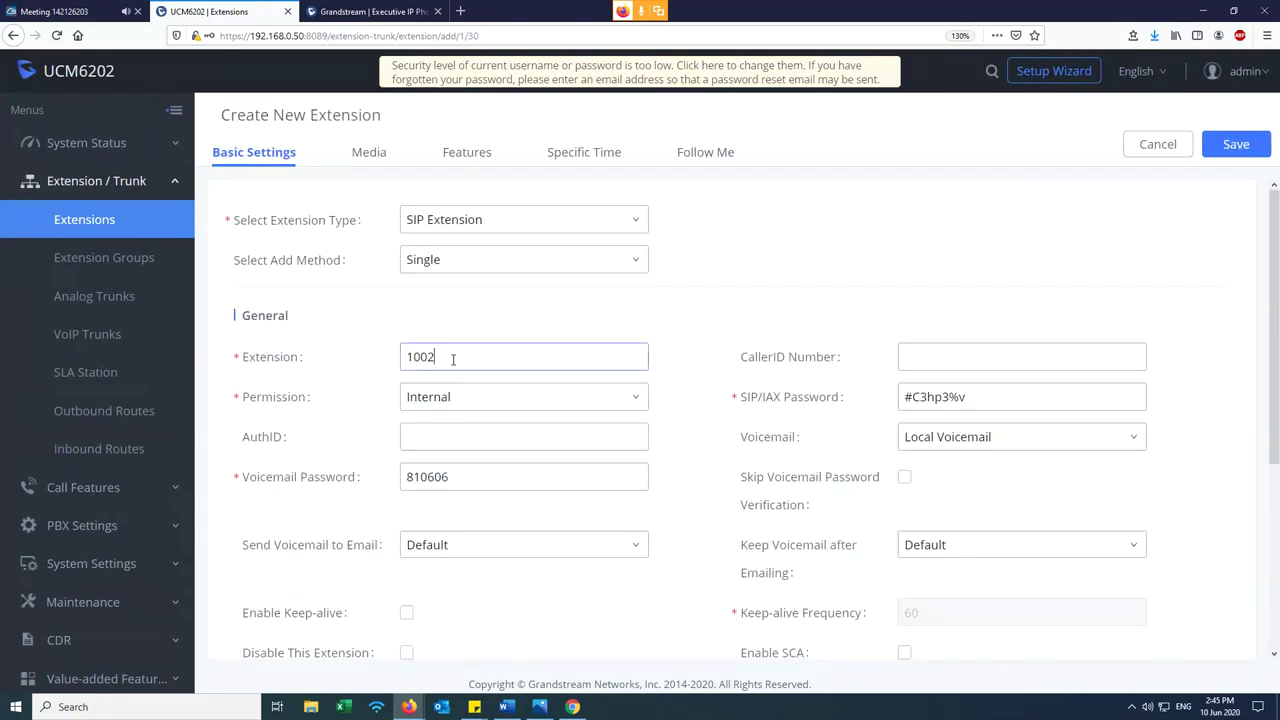
pyautogui.doubleClick(420, 356)
pyautogui.click(1156, 146)
pyautogui.moveTo(477, 248); pyautogui.dragTo(544, 258)
pyautogui.click(487, 288)
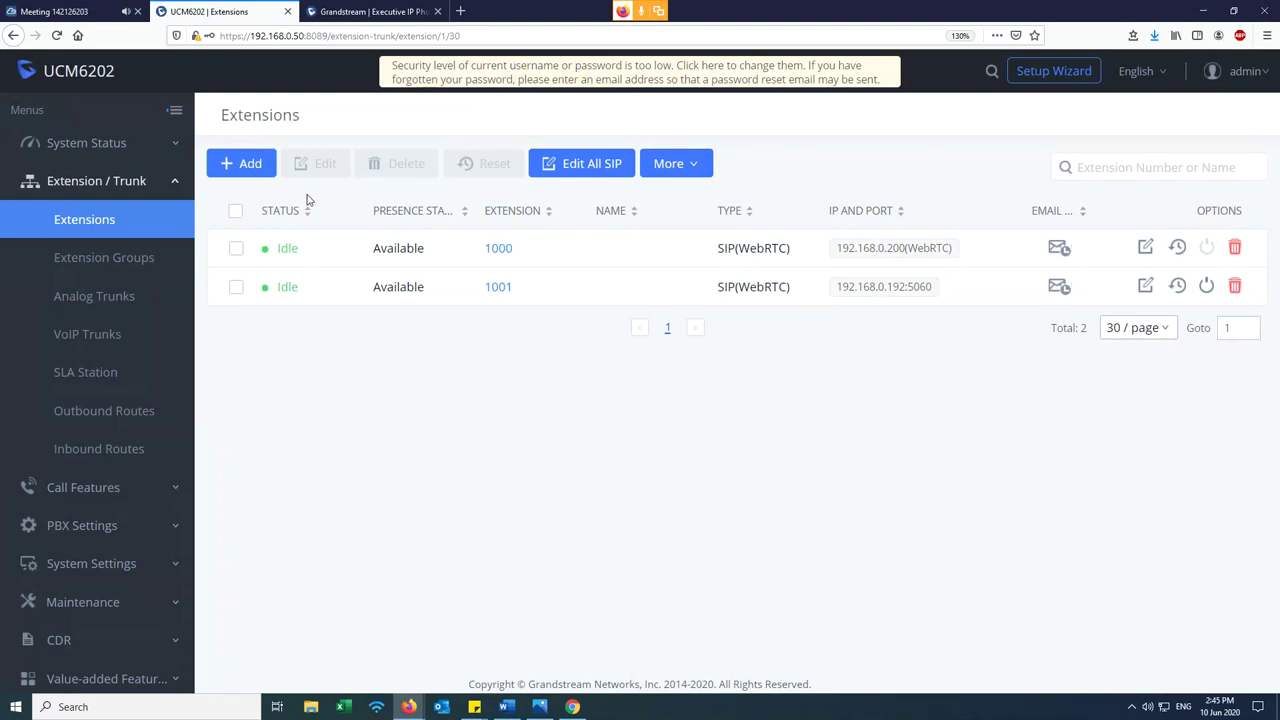
pyautogui.click(245, 172)
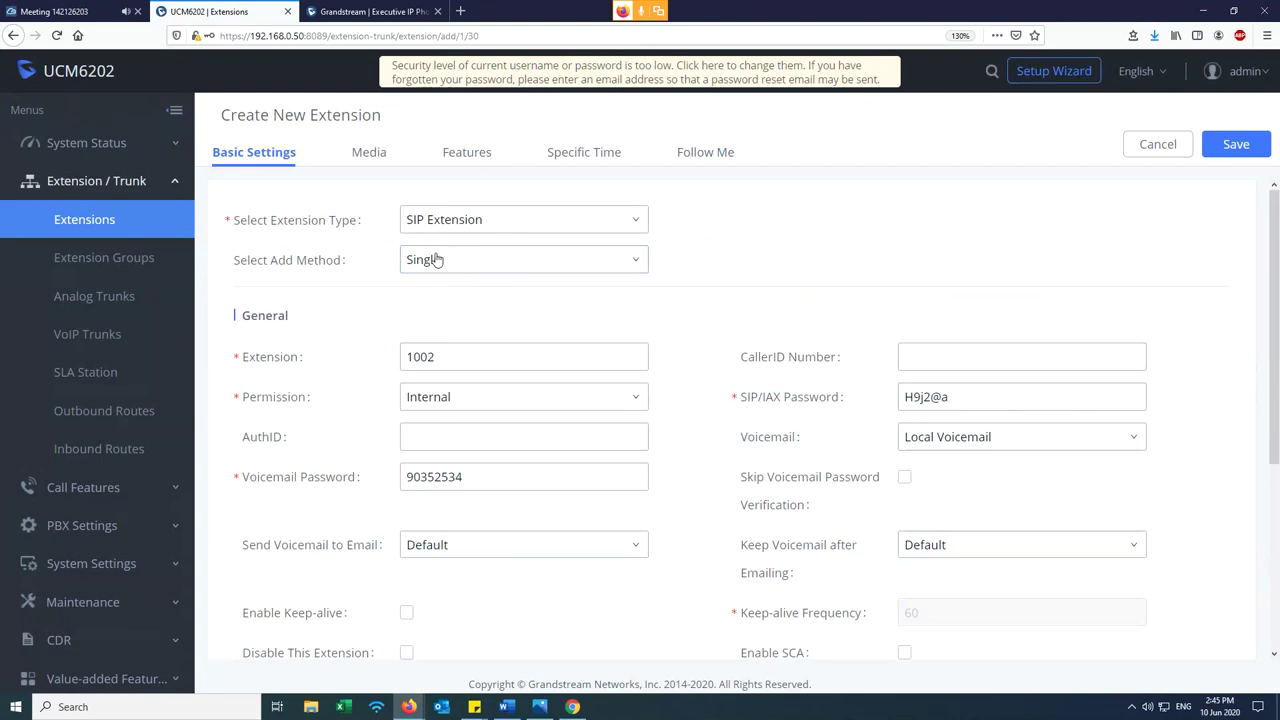
pyautogui.click(442, 222)
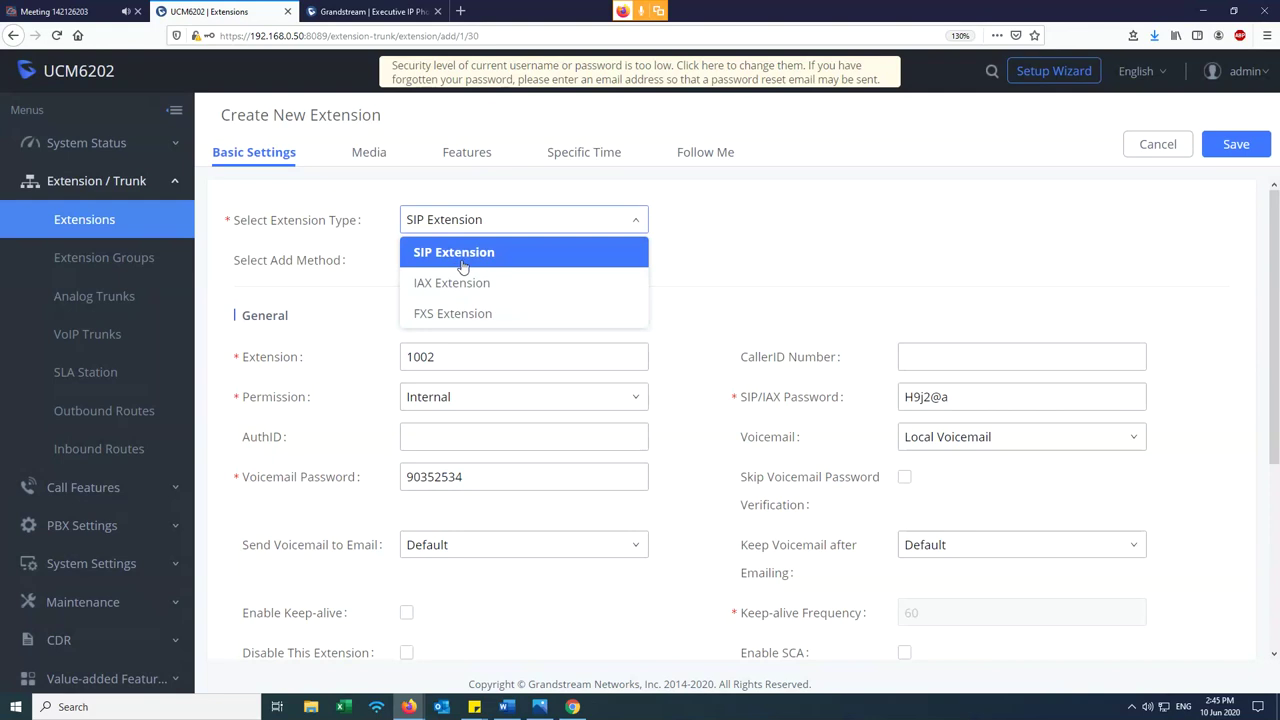
pyautogui.click(468, 258)
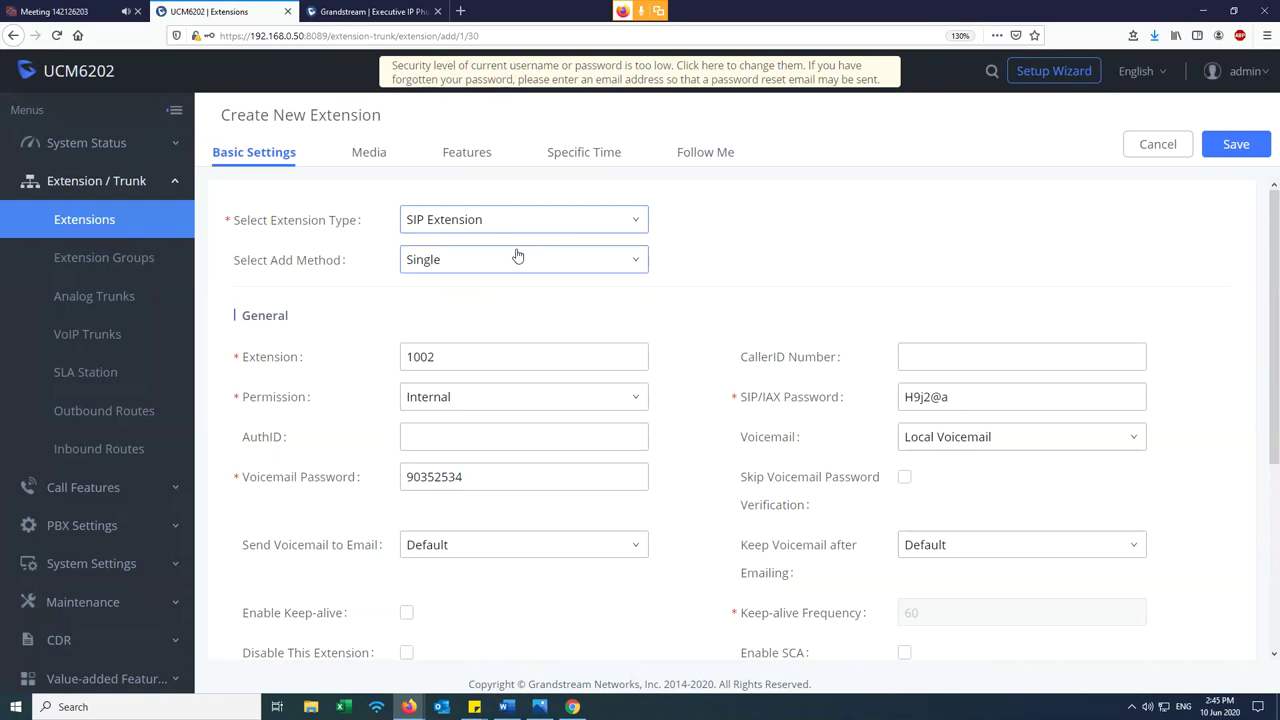
pyautogui.click(452, 272)
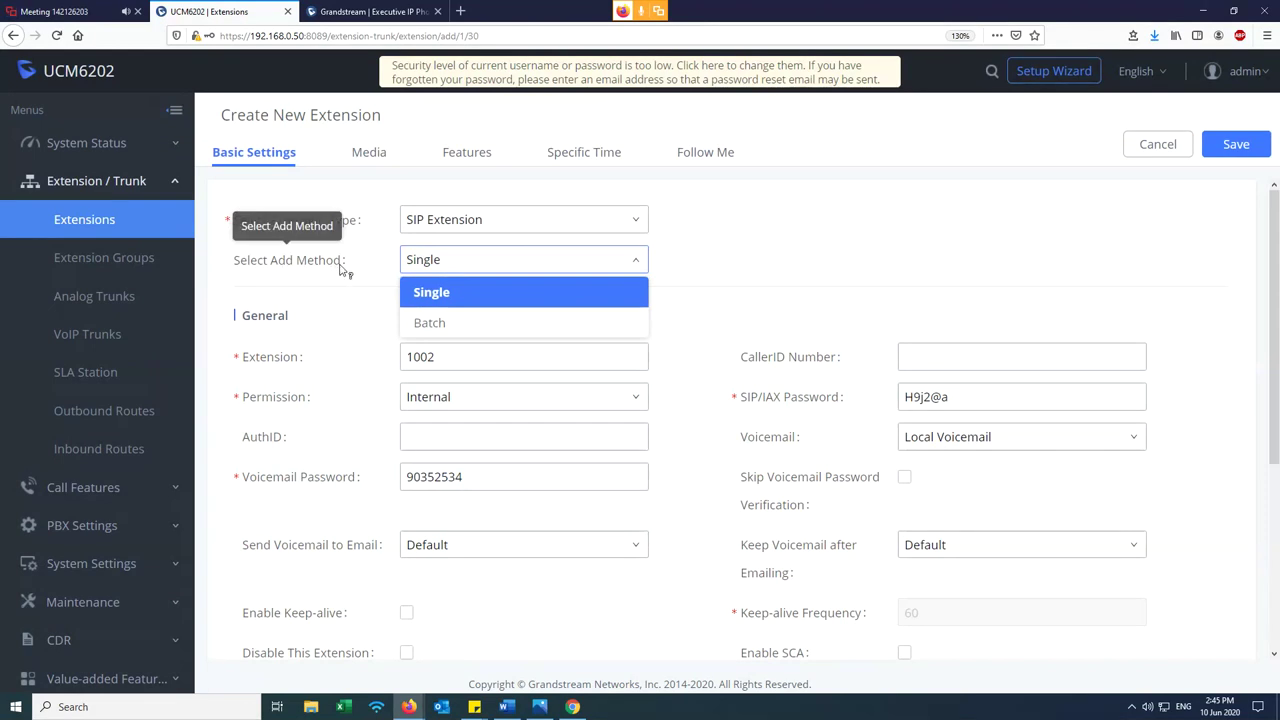
pyautogui.click(434, 298)
pyautogui.click(445, 268)
pyautogui.click(449, 323)
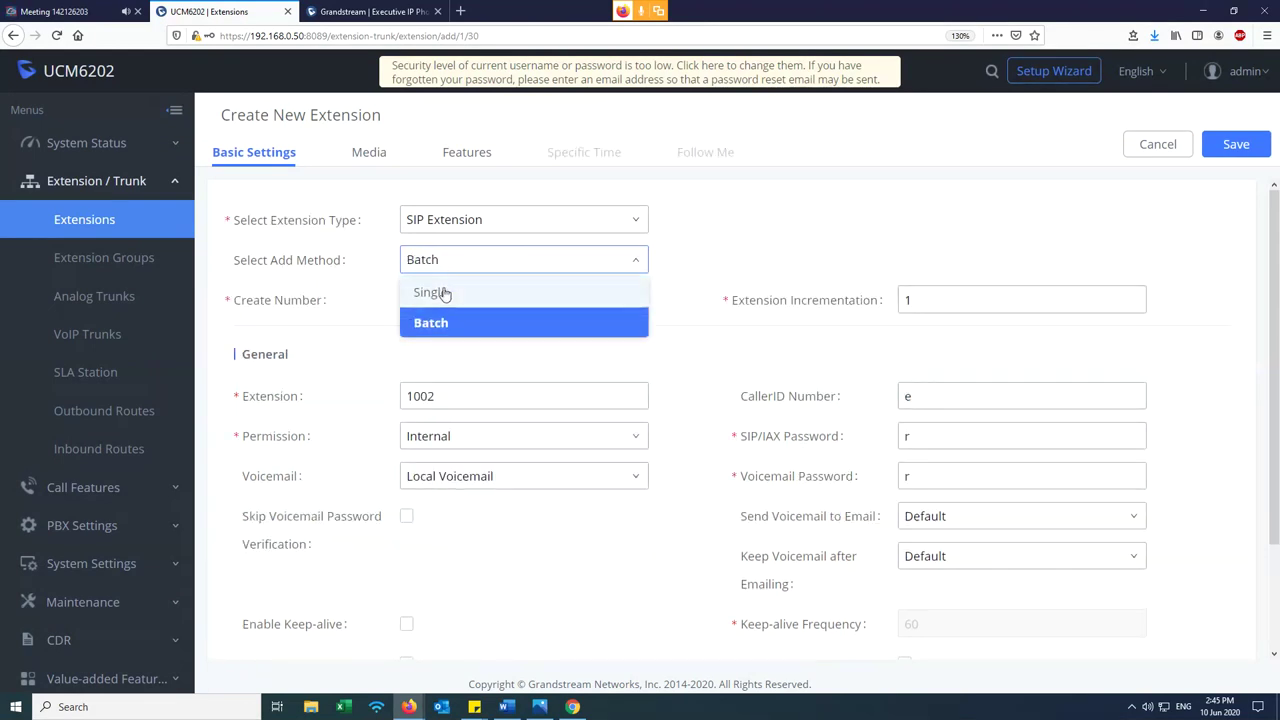
pyautogui.click(437, 291)
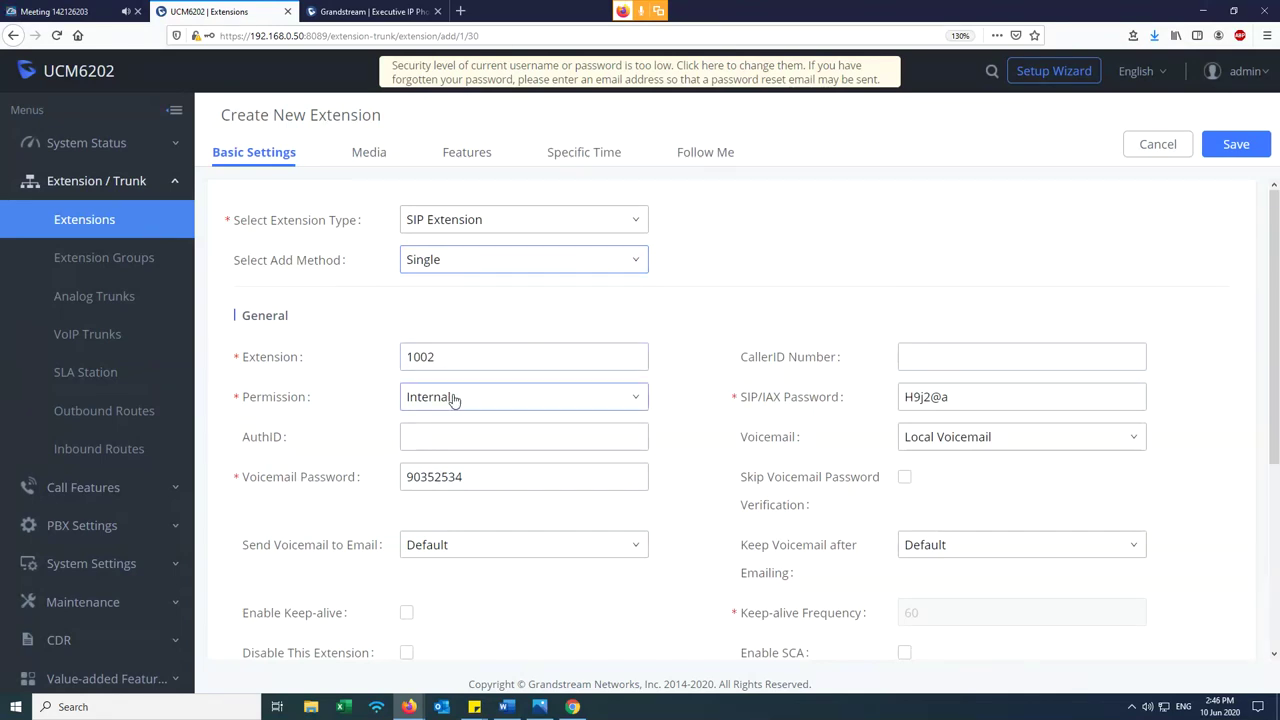
# - Paste 1002 into the AuthID field of the new extension
pyautogui.moveTo(468, 357); pyautogui.dragTo(398, 355)
pyautogui.hotkey('ctrl', 'c')
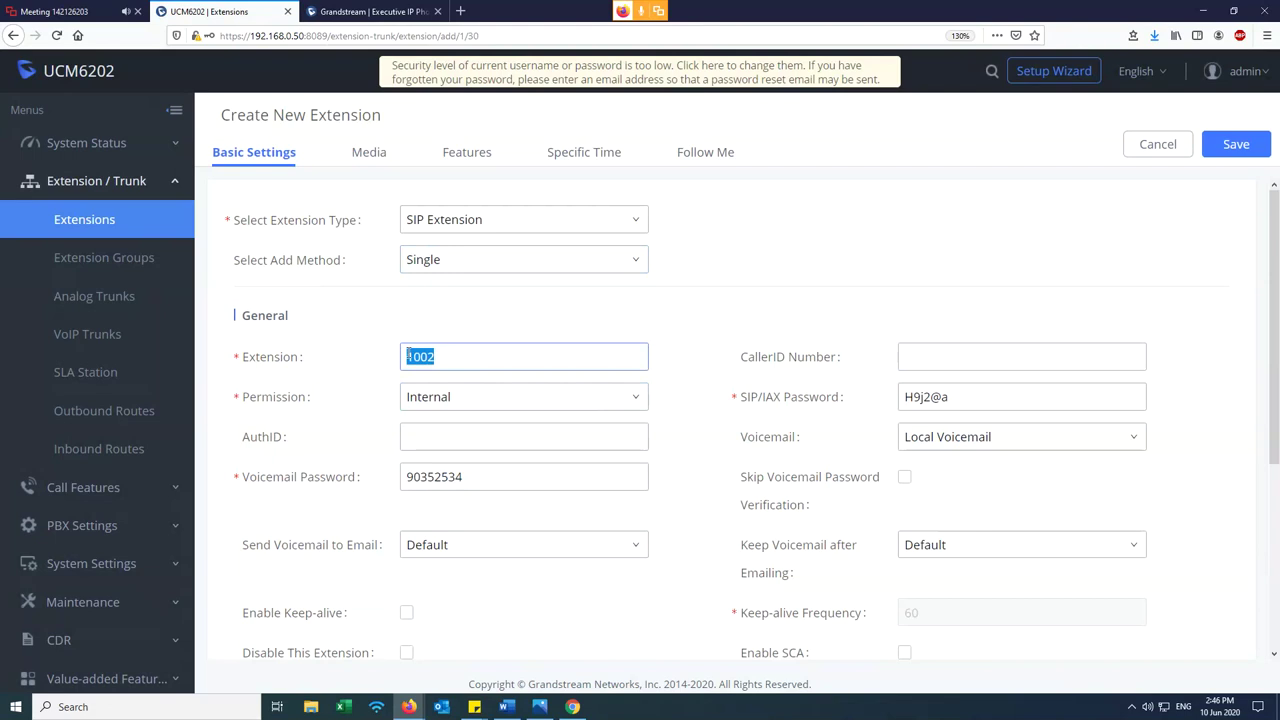
pyautogui.click(463, 358)
pyautogui.click(446, 432)
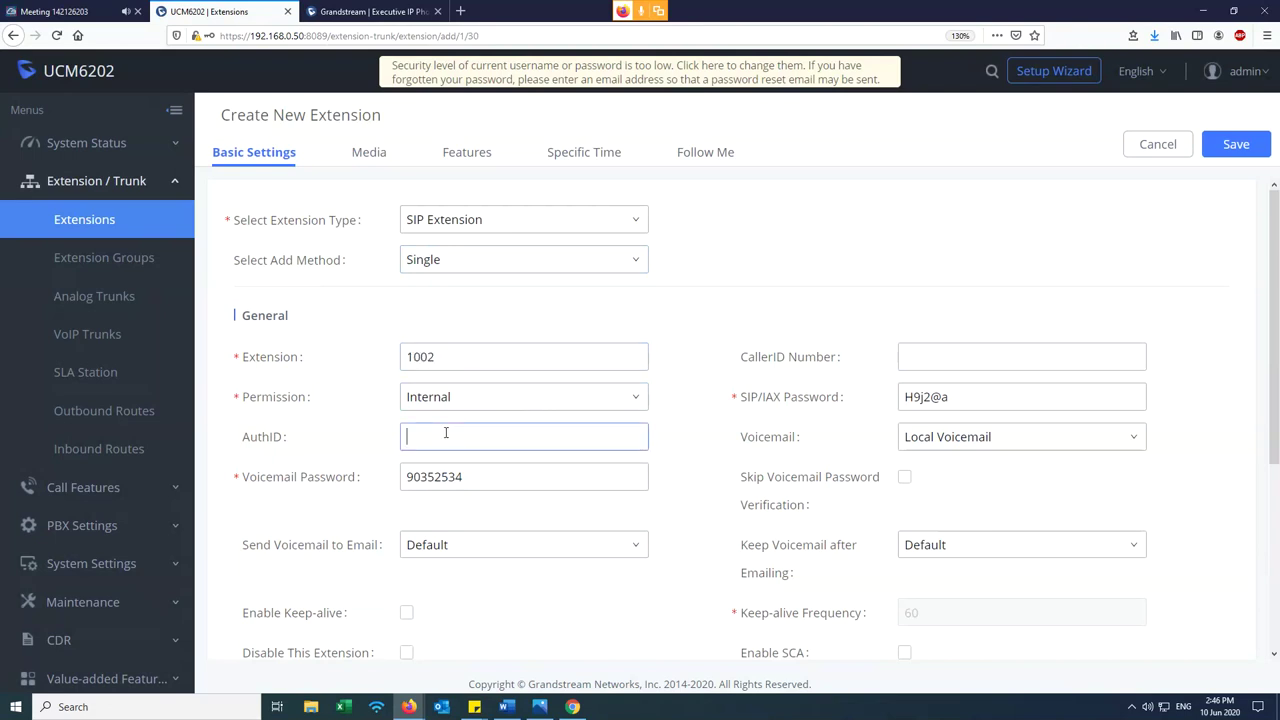
pyautogui.hotkey('ctrl', 'v')
pyautogui.moveTo(326, 443)
pyautogui.click(960, 393)
pyautogui.moveTo(752, 400)
pyautogui.click(446, 363)
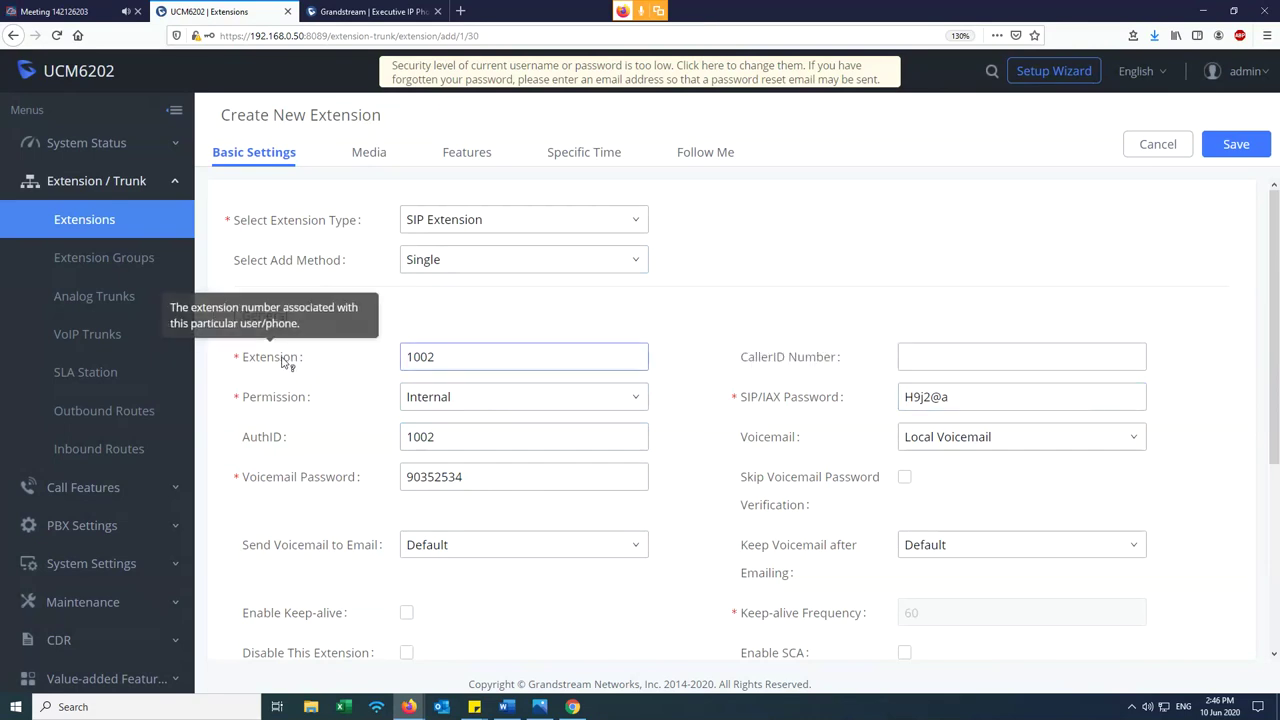
pyautogui.moveTo(446, 363); pyautogui.dragTo(400, 362)
pyautogui.click(400, 362)
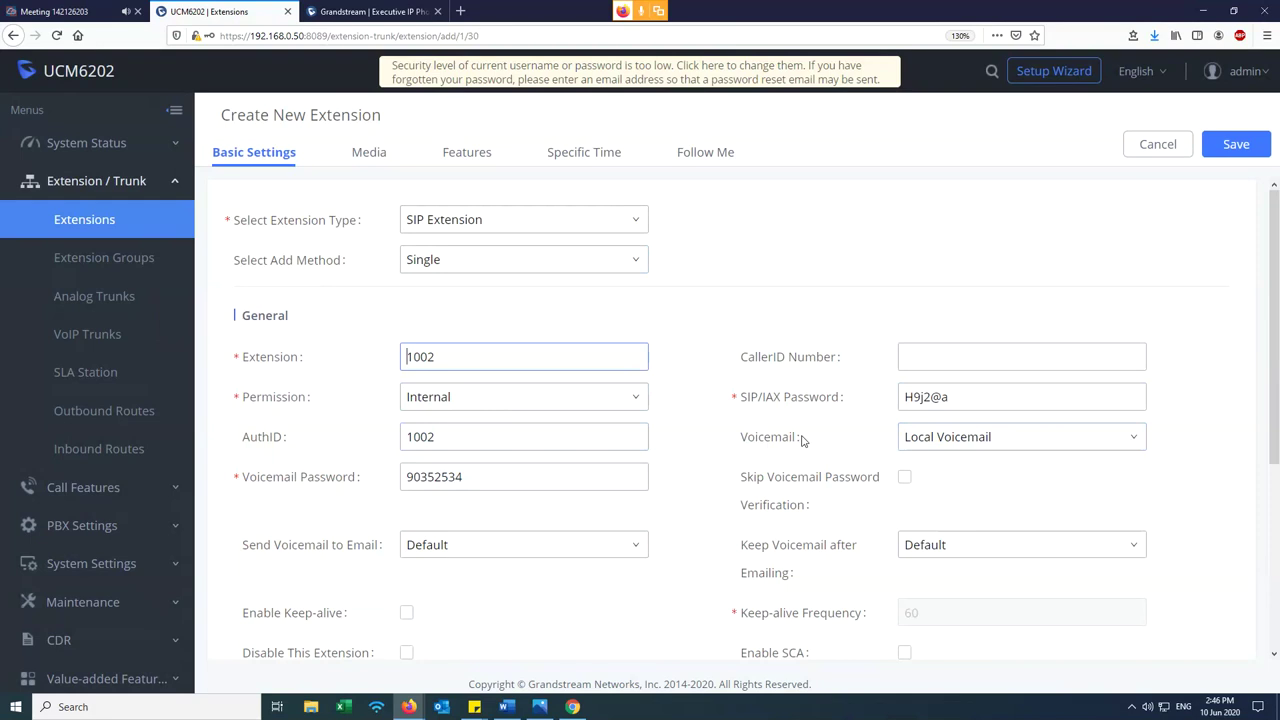
# - Set Voicemail to Disable for extension 1002
pyautogui.click(920, 437)
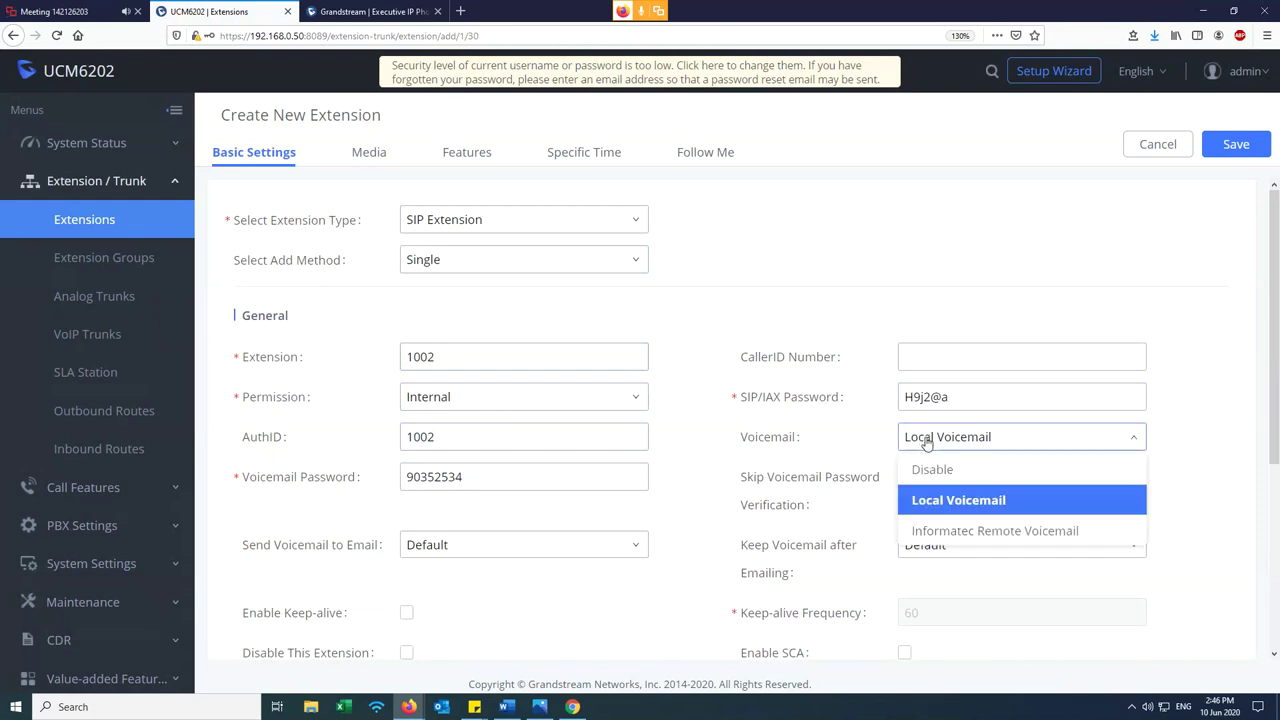
pyautogui.click(932, 470)
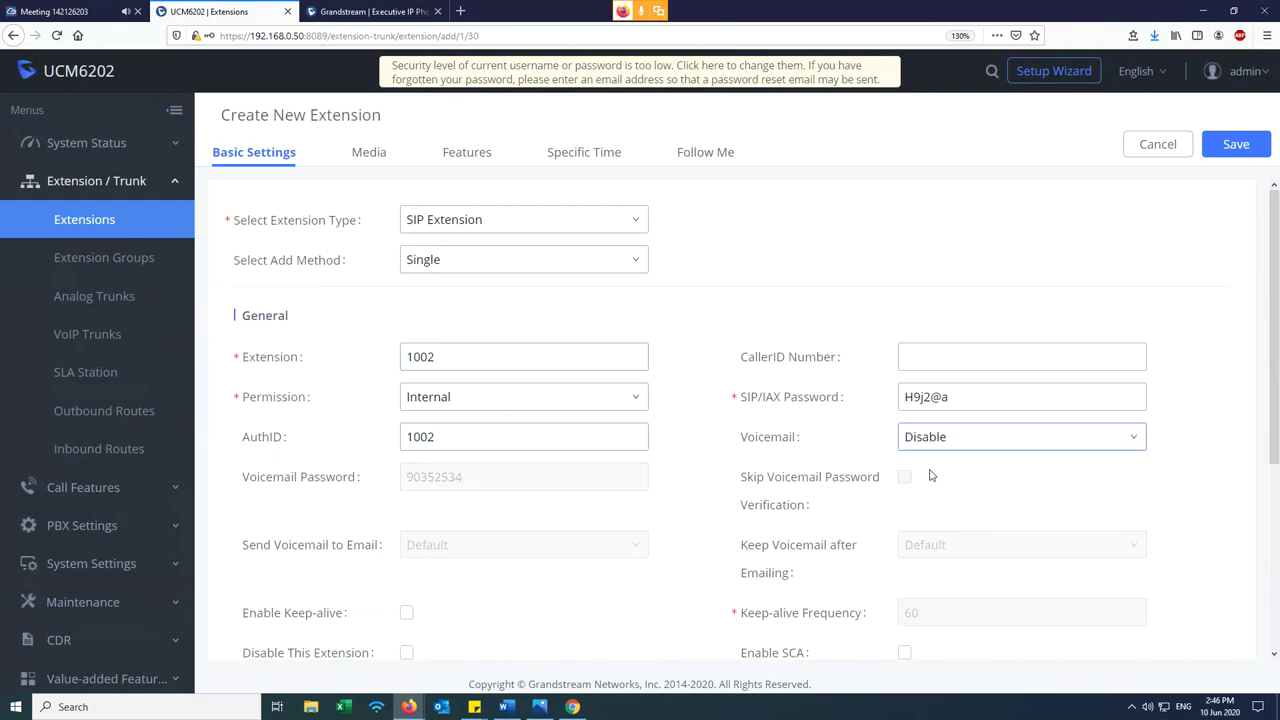
pyautogui.scroll(-5, 929, 471)
pyautogui.scroll(5, 914, 490)
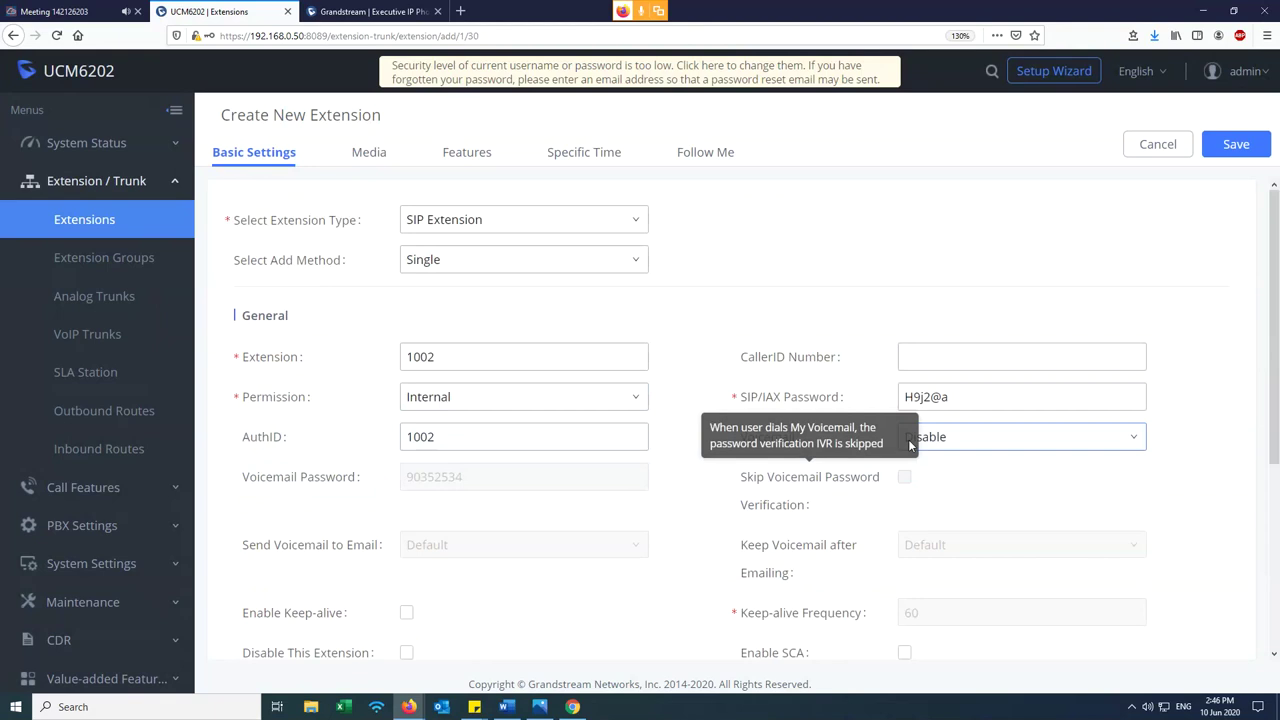
pyautogui.tripleClick(980, 400)
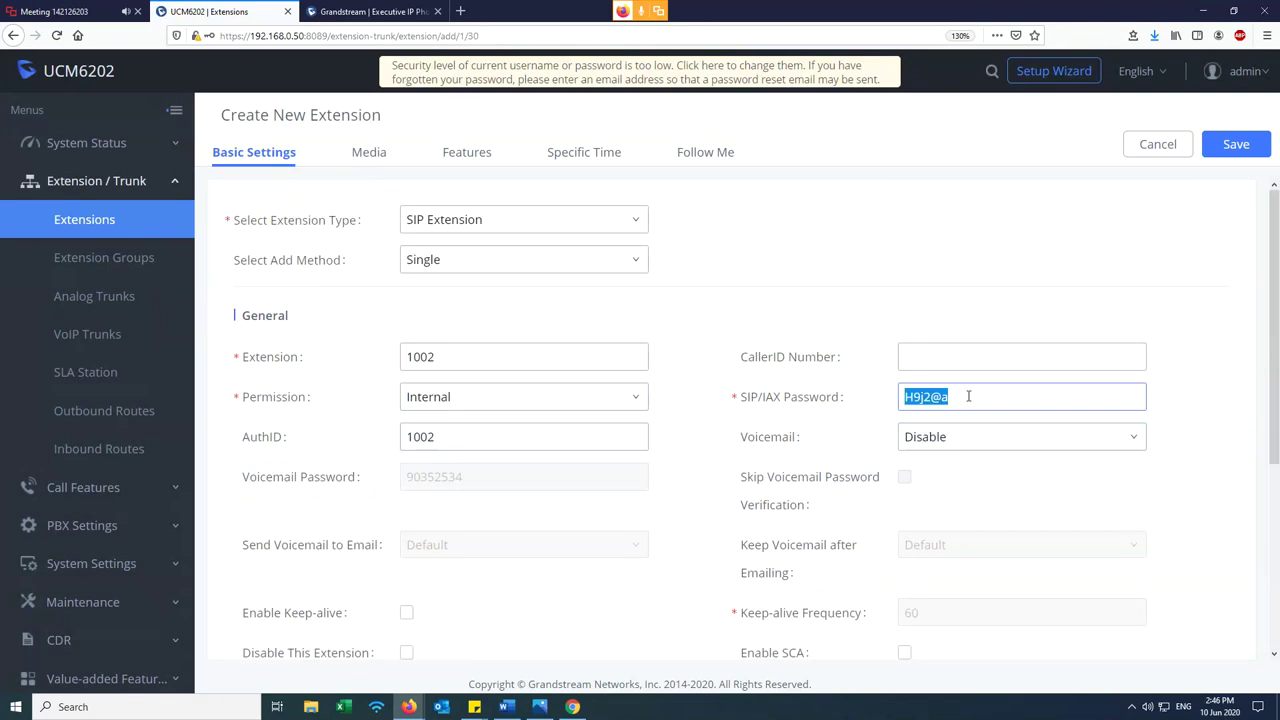
pyautogui.click(970, 396)
pyautogui.moveTo(970, 396); pyautogui.dragTo(890, 398)
pyautogui.click(871, 311)
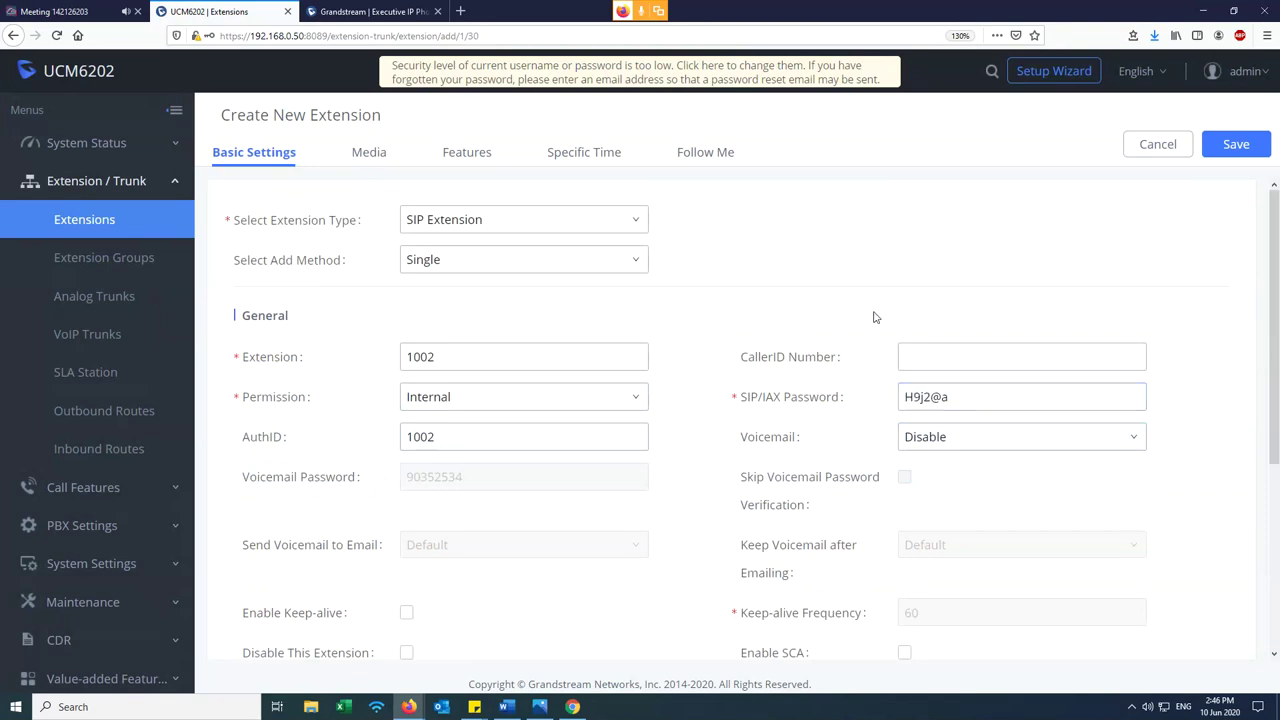
# - Save extension 1002 with Internal permission, then switch to the GXP1625 phone's browser tab
pyautogui.moveTo(778, 400)
pyautogui.moveTo(293, 401)
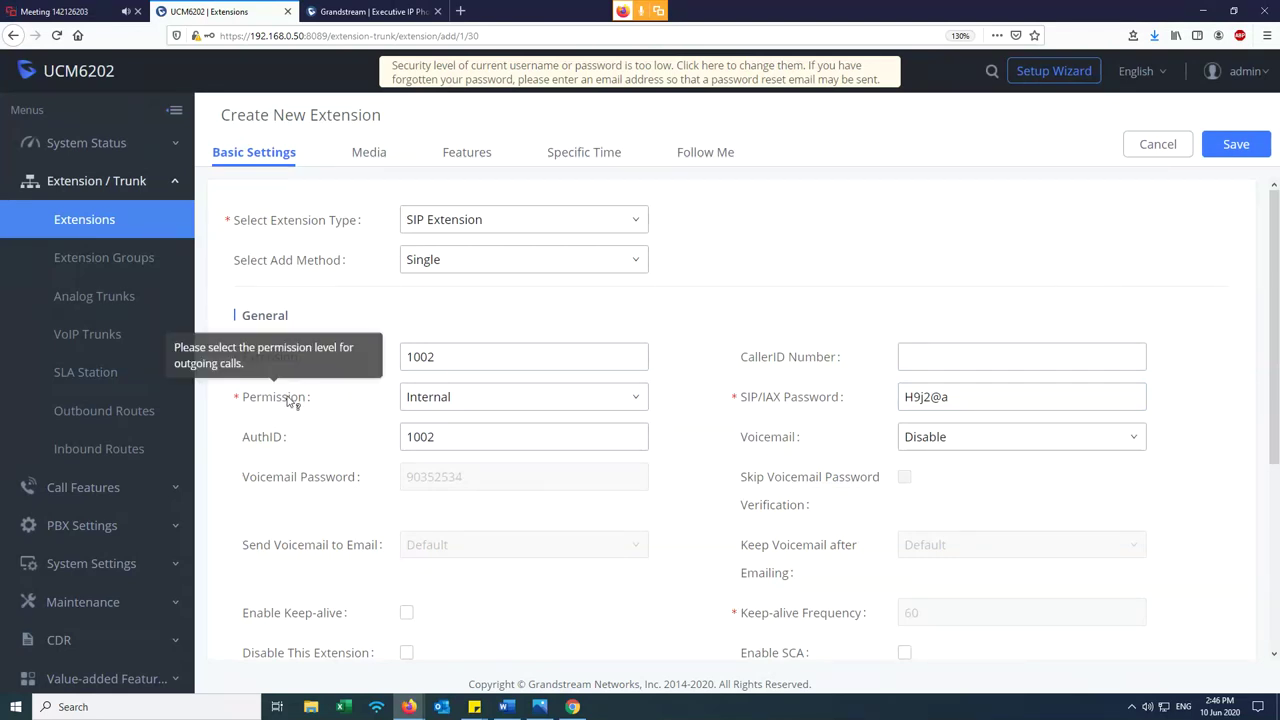
pyautogui.click(448, 399)
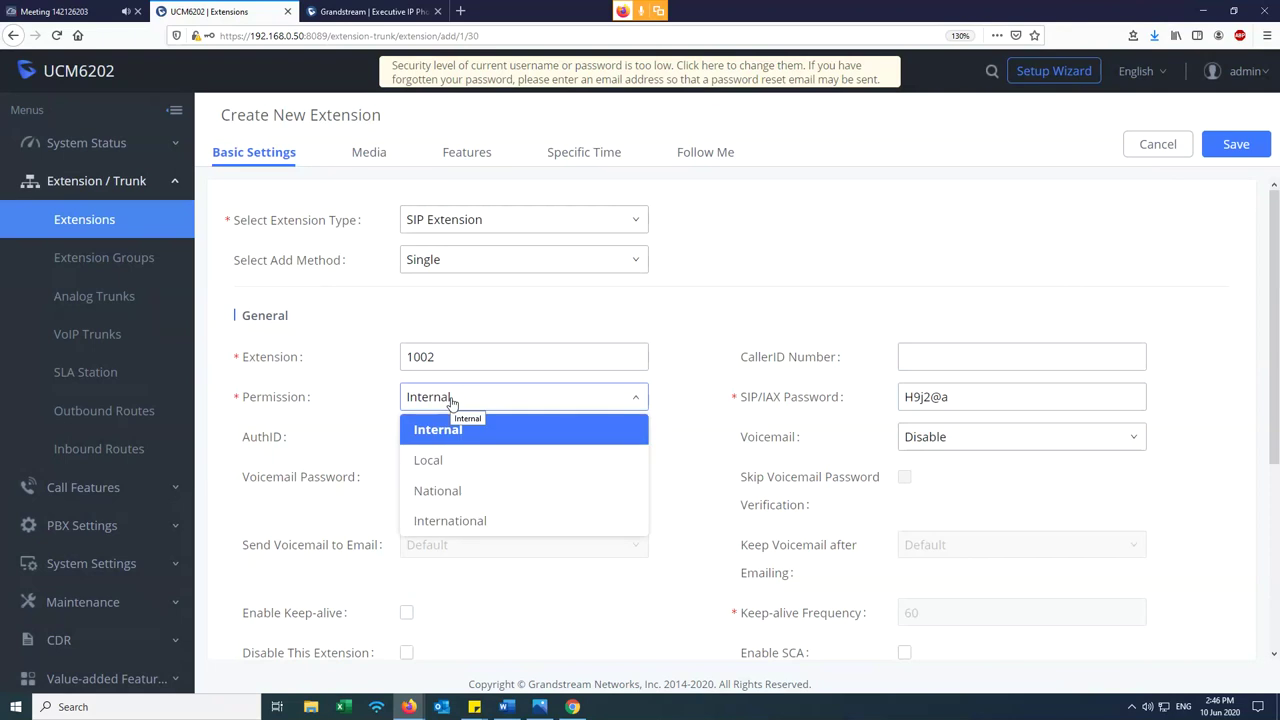
pyautogui.click(451, 399)
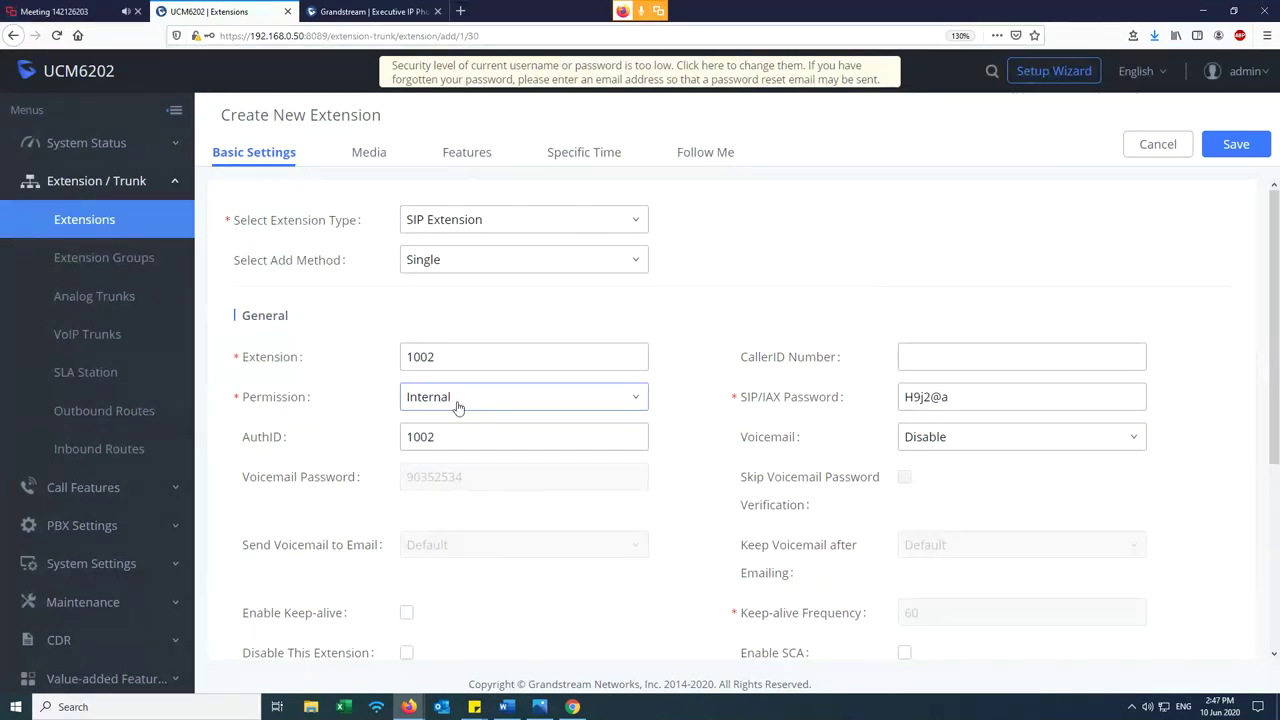
pyautogui.click(458, 408)
pyautogui.click(424, 434)
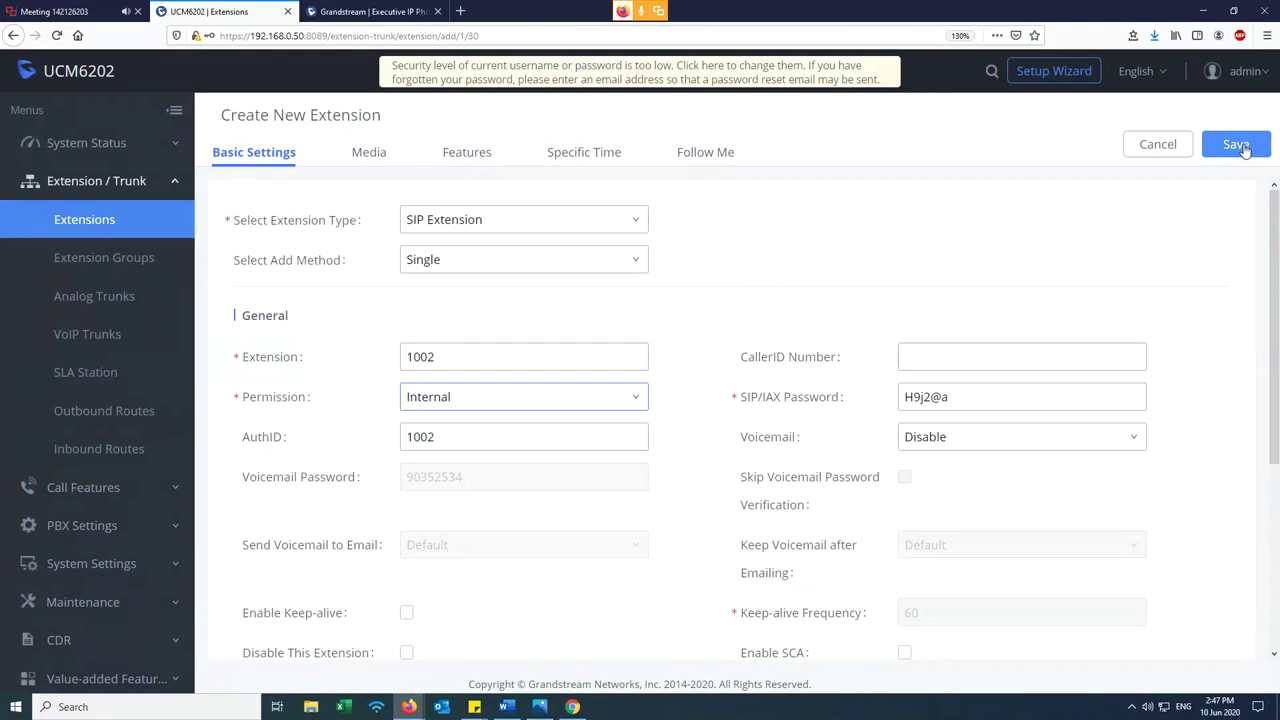
pyautogui.click(1236, 145)
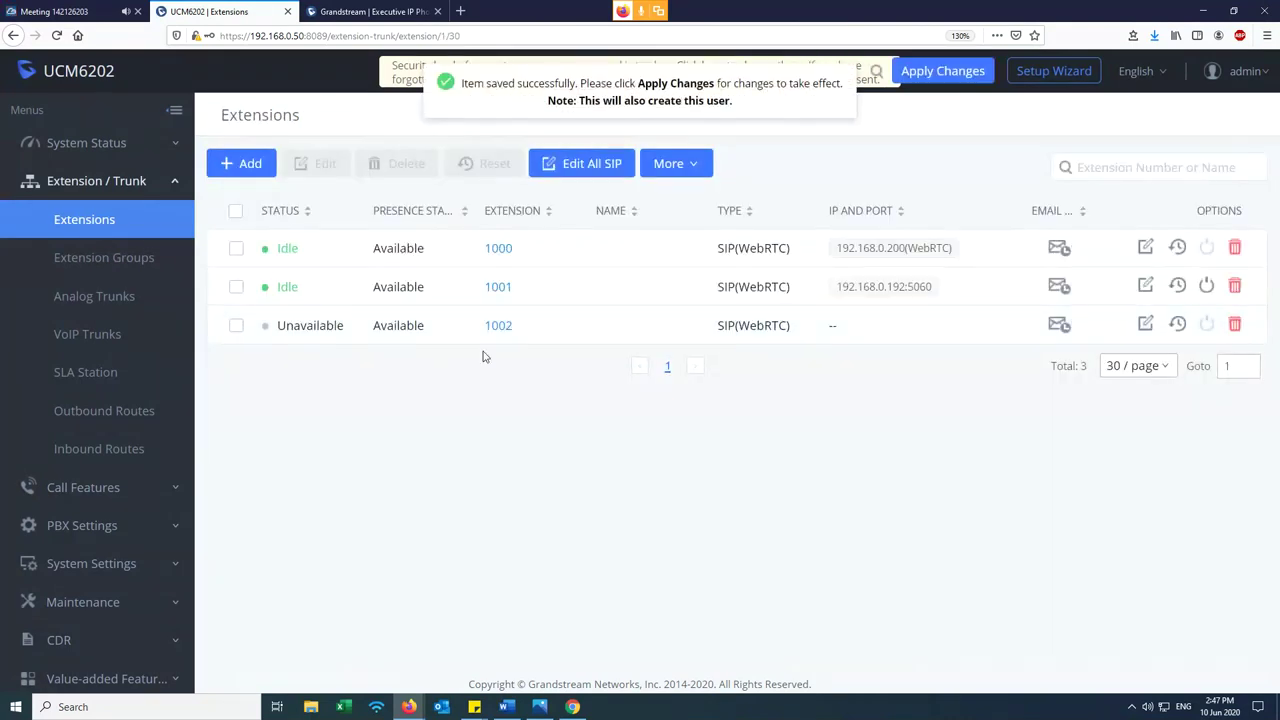
pyautogui.click(388, 14)
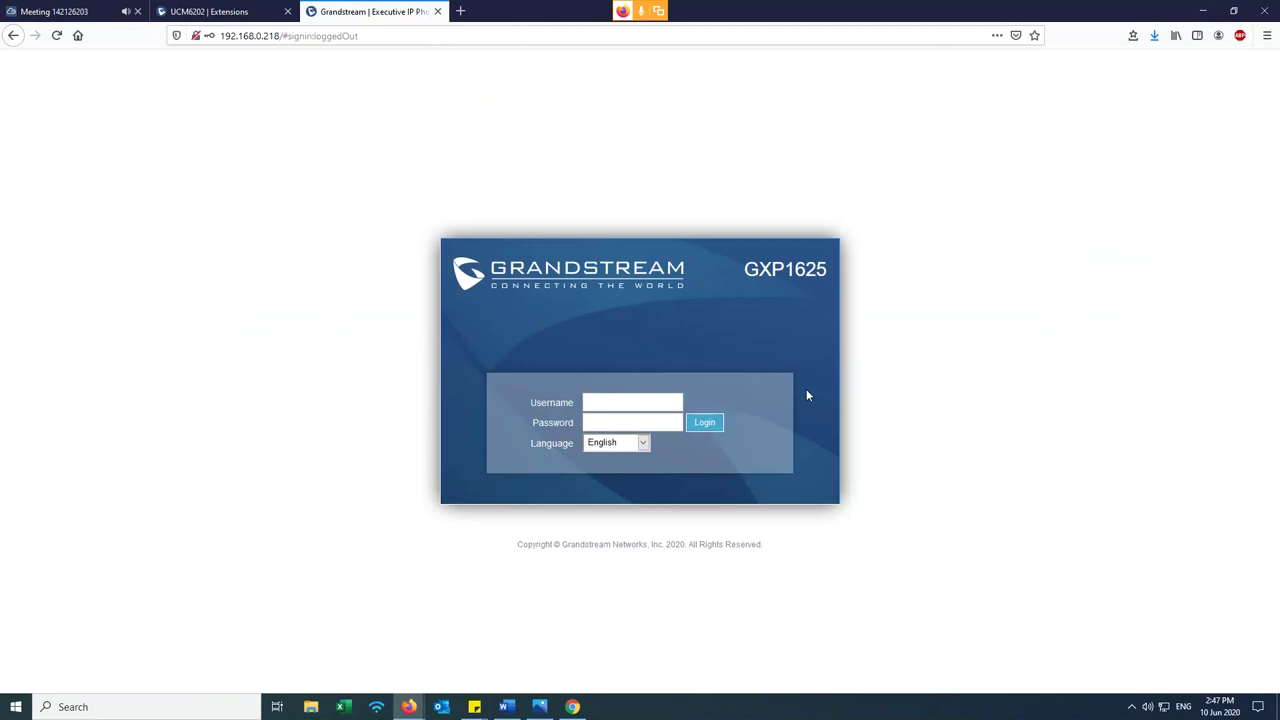
# - Load 192.168.0.218, zoom to 130%, and log in with the admin username and password
pyautogui.click(351, 35)
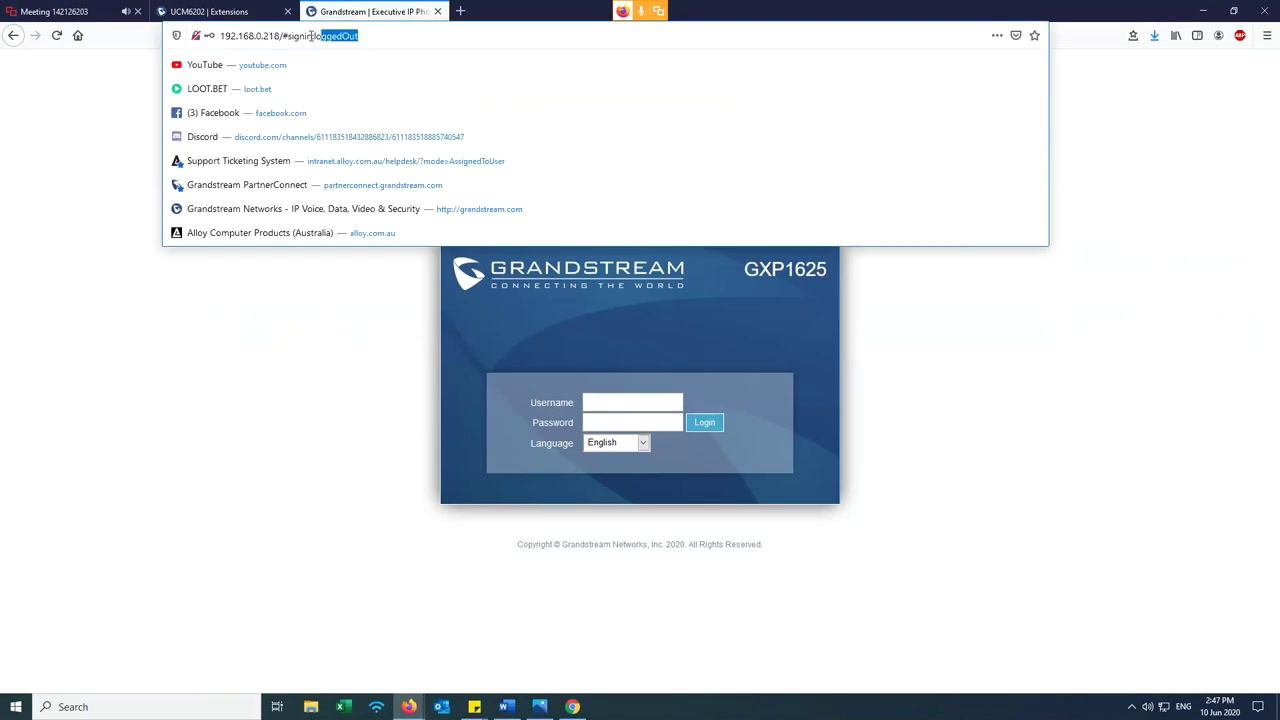
pyautogui.write('192.168.0.2')
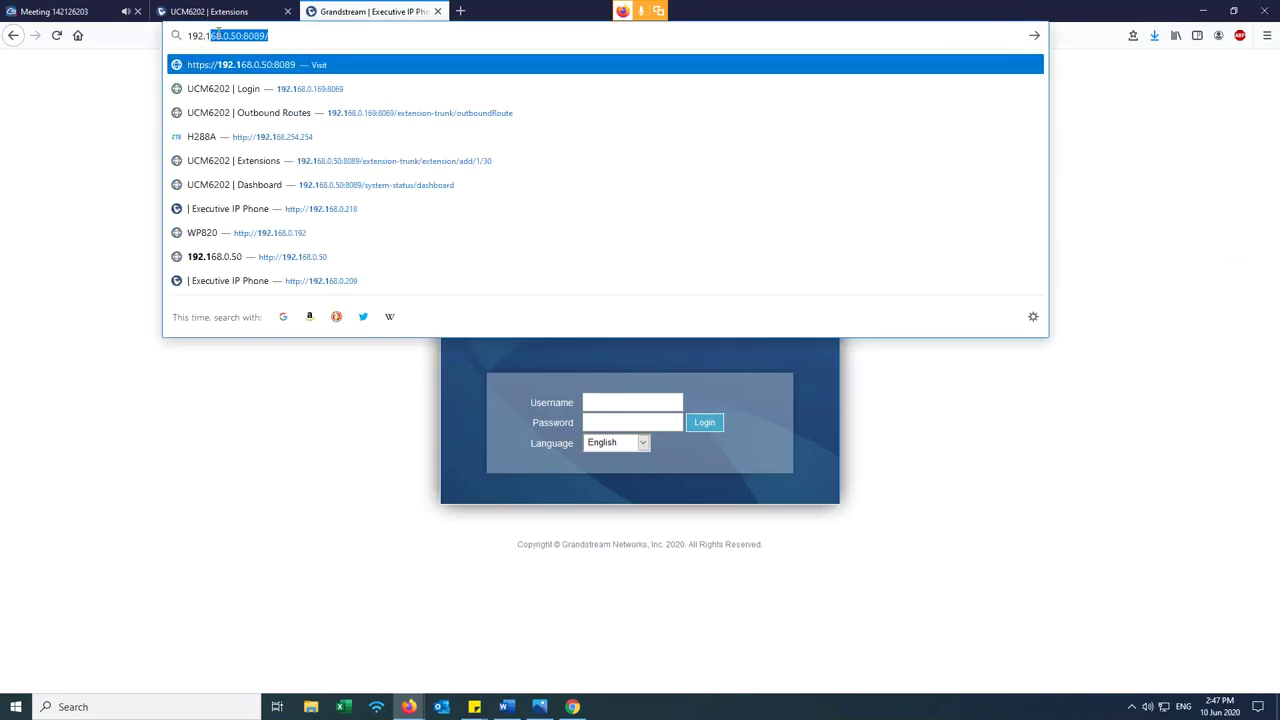
pyautogui.write('18')
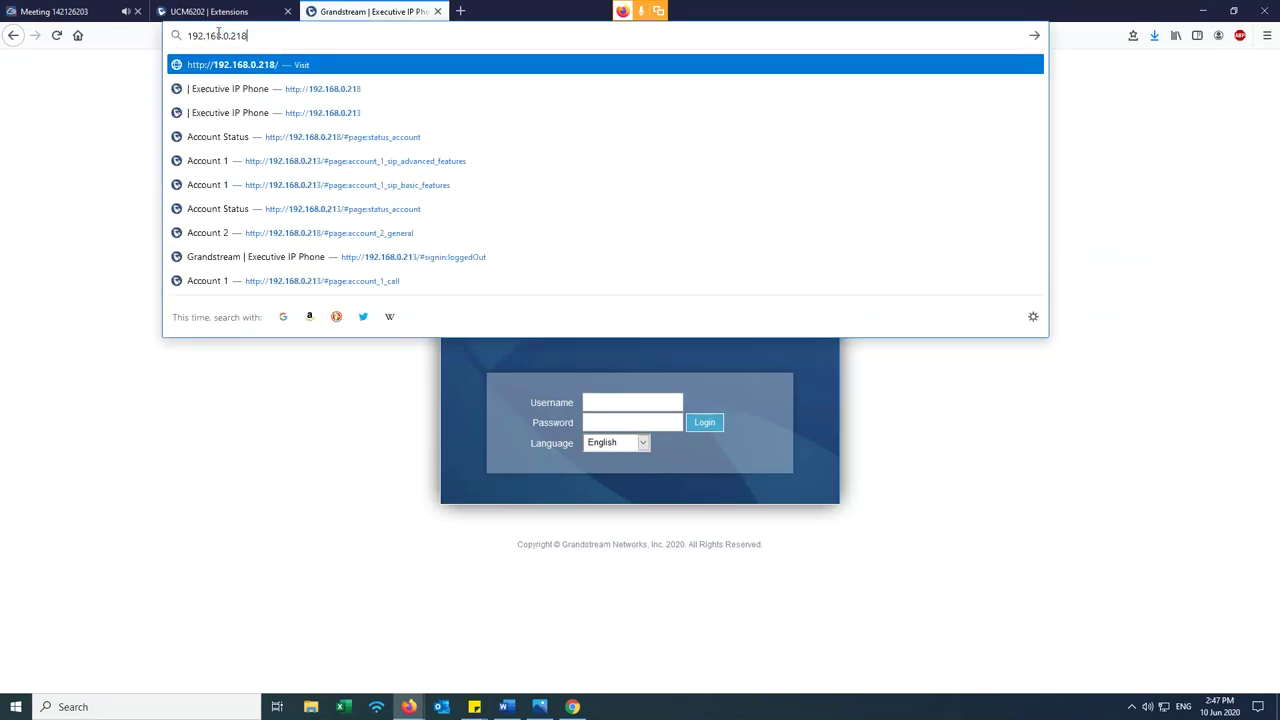
pyautogui.press('Return')
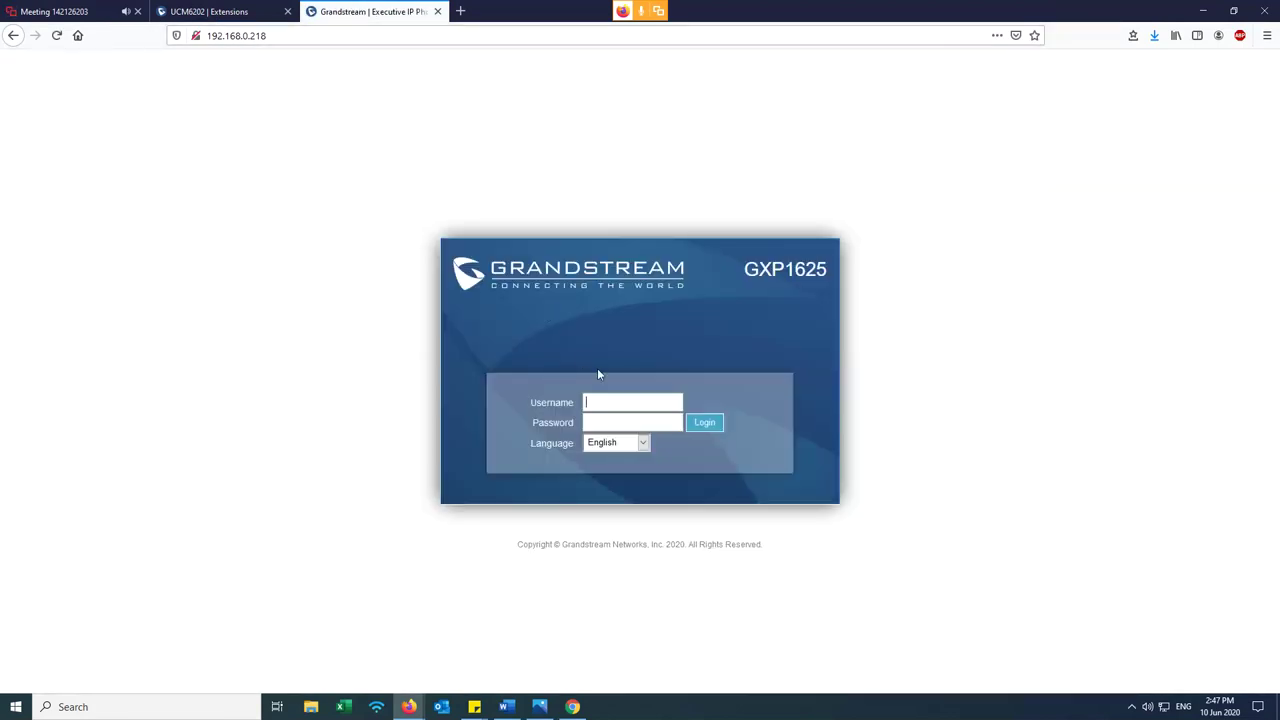
pyautogui.hotkey('ctrl', '+')
pyautogui.hotkey('ctrl', '+')
pyautogui.hotkey('ctrl', '+')
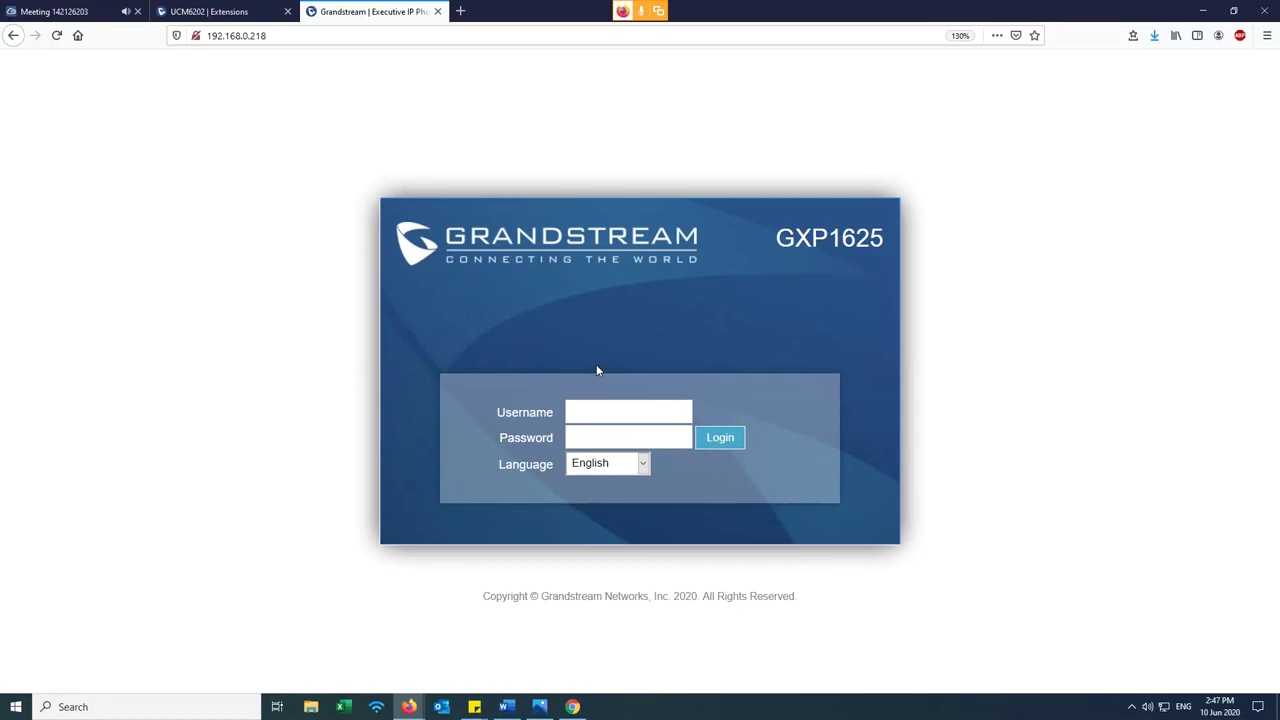
pyautogui.write('admin')
pyautogui.press('Tab')
pyautogui.write('********')
pyautogui.press('Return')
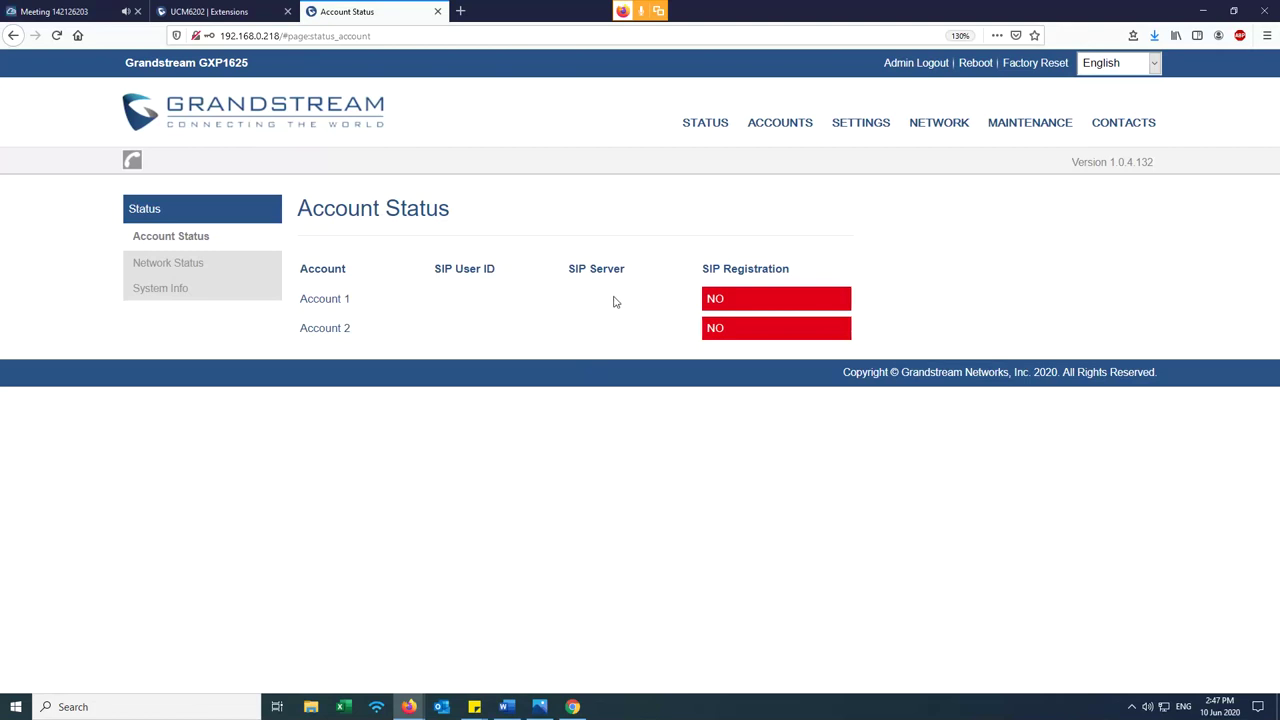
# - Review the Account Status table, then bring up the ACCOUNTS > Account 1 submenu
pyautogui.moveTo(743, 128)
pyautogui.moveTo(299, 208); pyautogui.dragTo(771, 363)
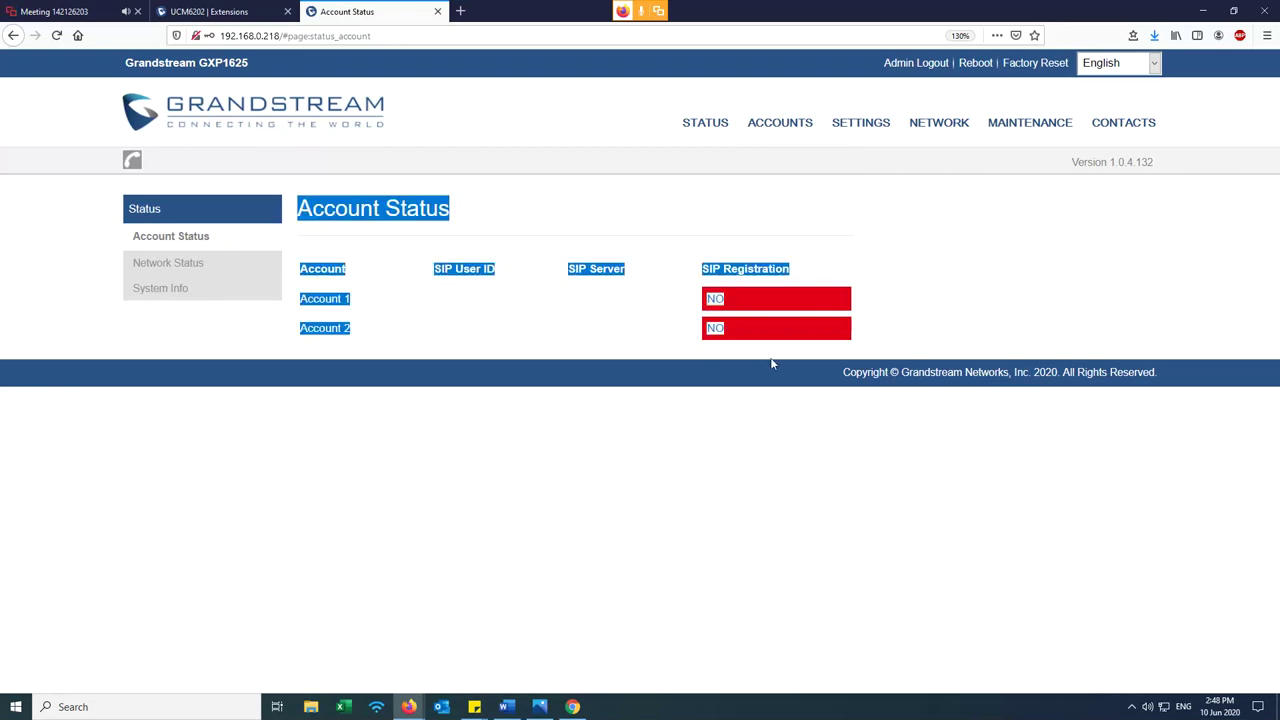
pyautogui.click(770, 371)
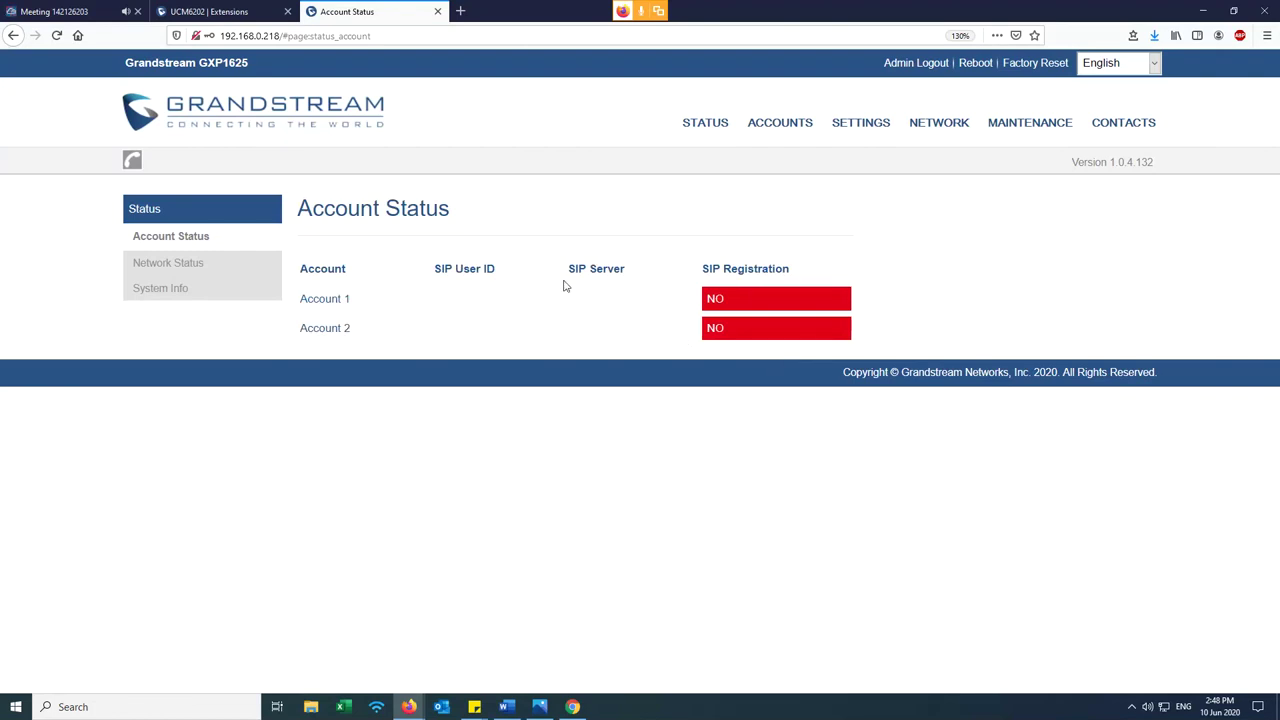
pyautogui.moveTo(357, 333); pyautogui.dragTo(300, 296)
pyautogui.click(474, 403)
pyautogui.moveTo(787, 136)
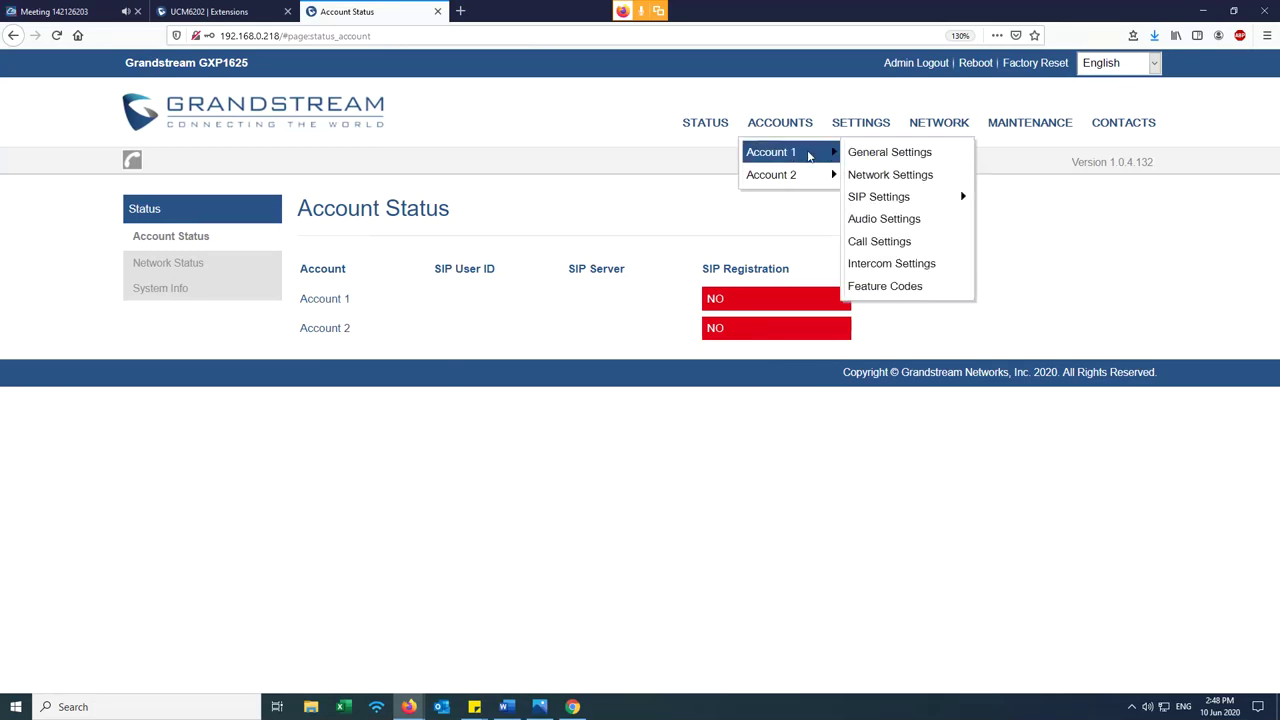
# - On Account 1 General Settings, enter the account name
pyautogui.click(809, 156)
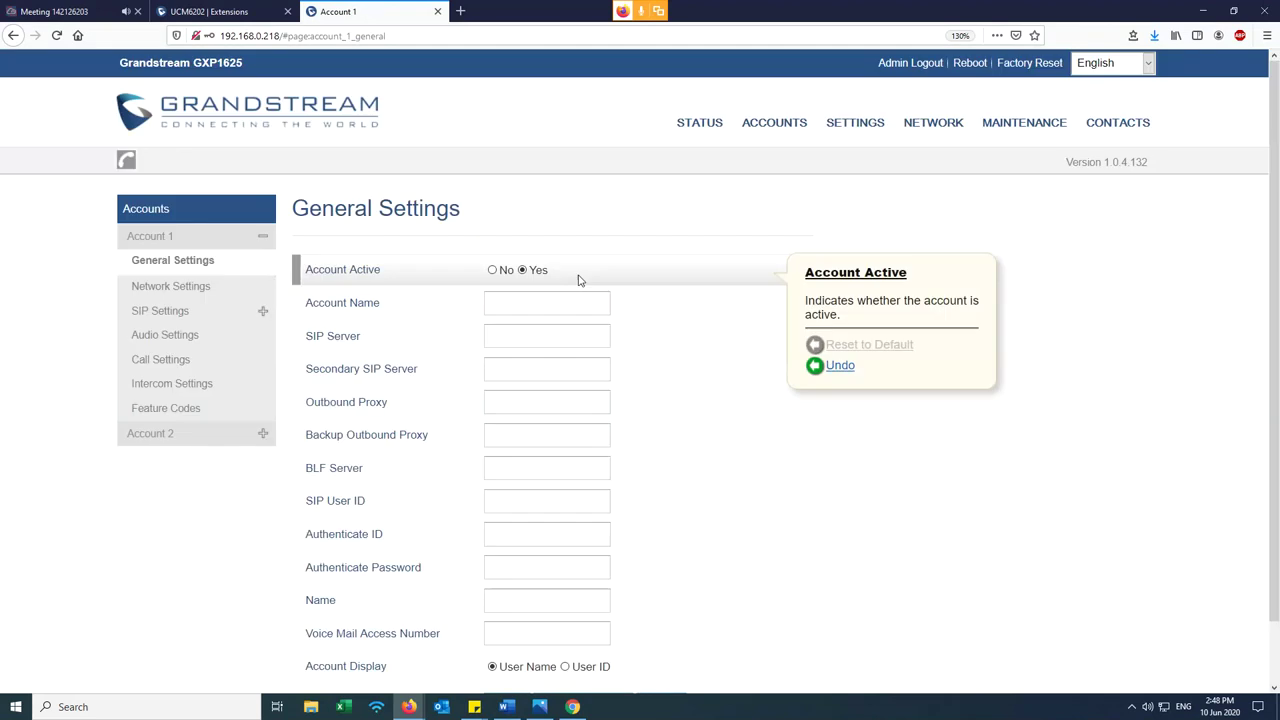
pyautogui.click(510, 296)
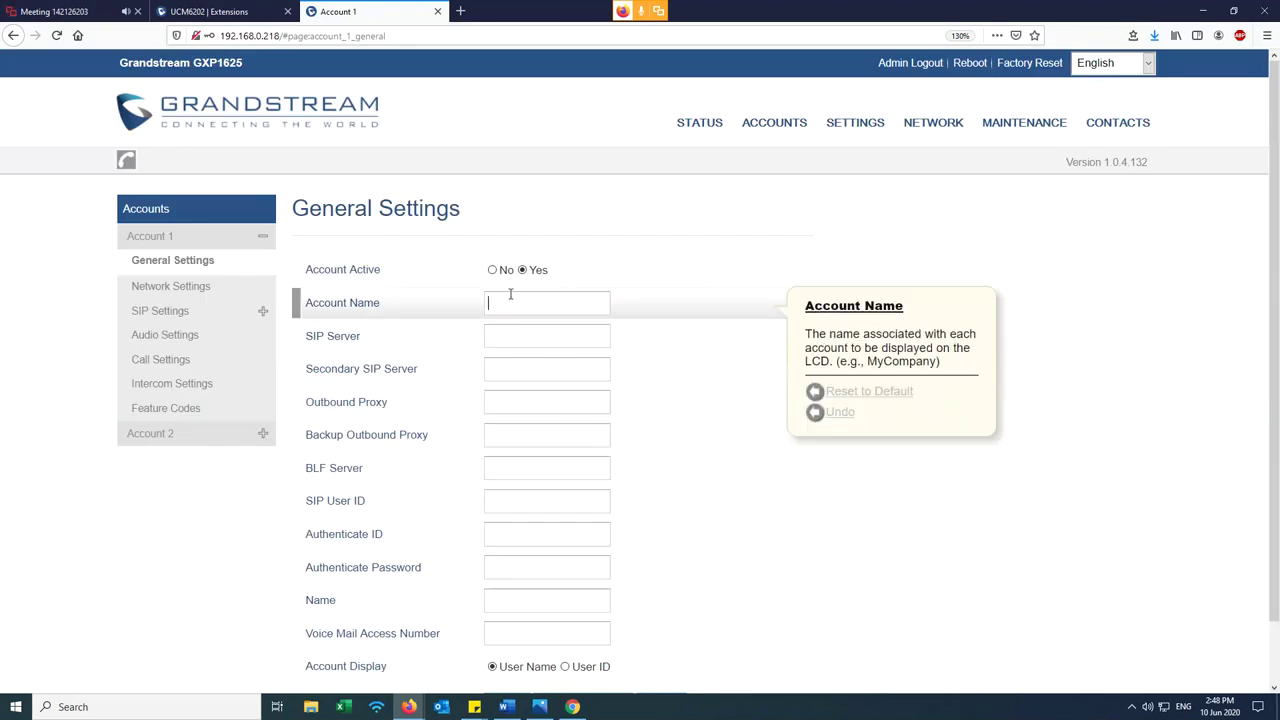
pyautogui.write('T')
pyautogui.press('BackSpace')
pyautogui.write('Christian Test1')
pyautogui.press('Tab')
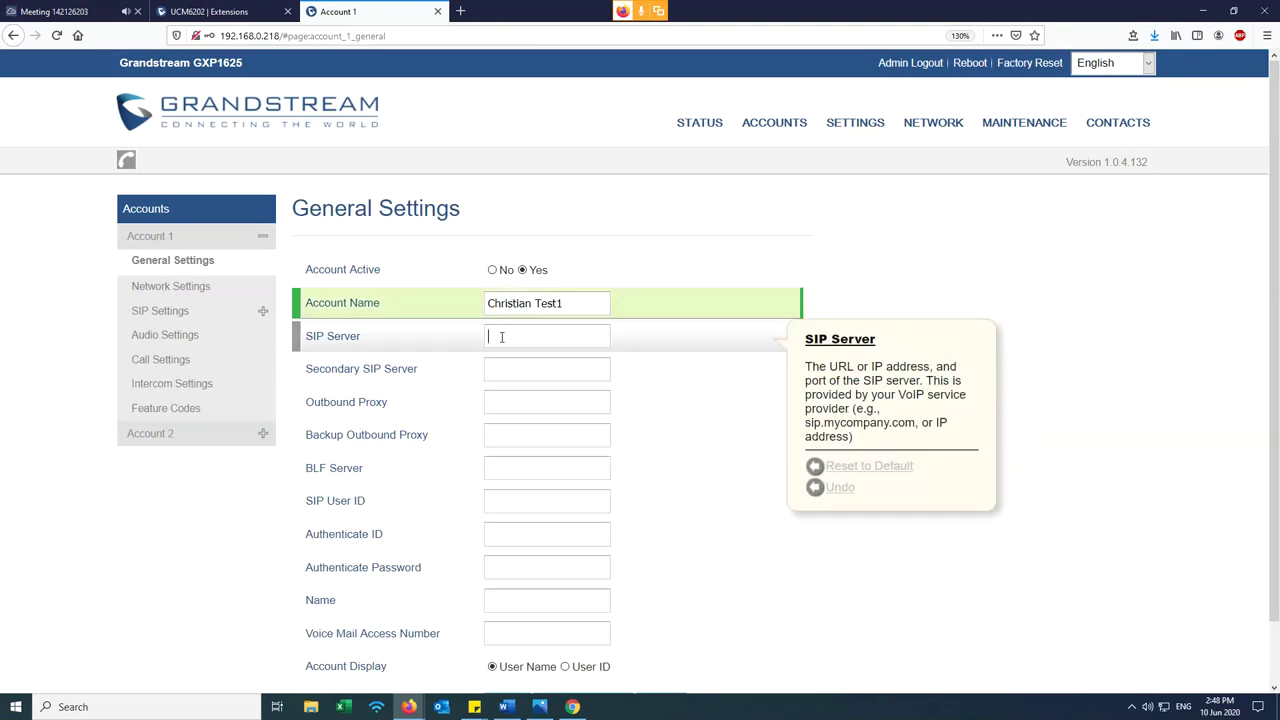
# - Copy the UCM6202 address and paste 192.168.0.50 into SIP Server
pyautogui.click(213, 10)
pyautogui.moveTo(303, 35); pyautogui.dragTo(252, 36)
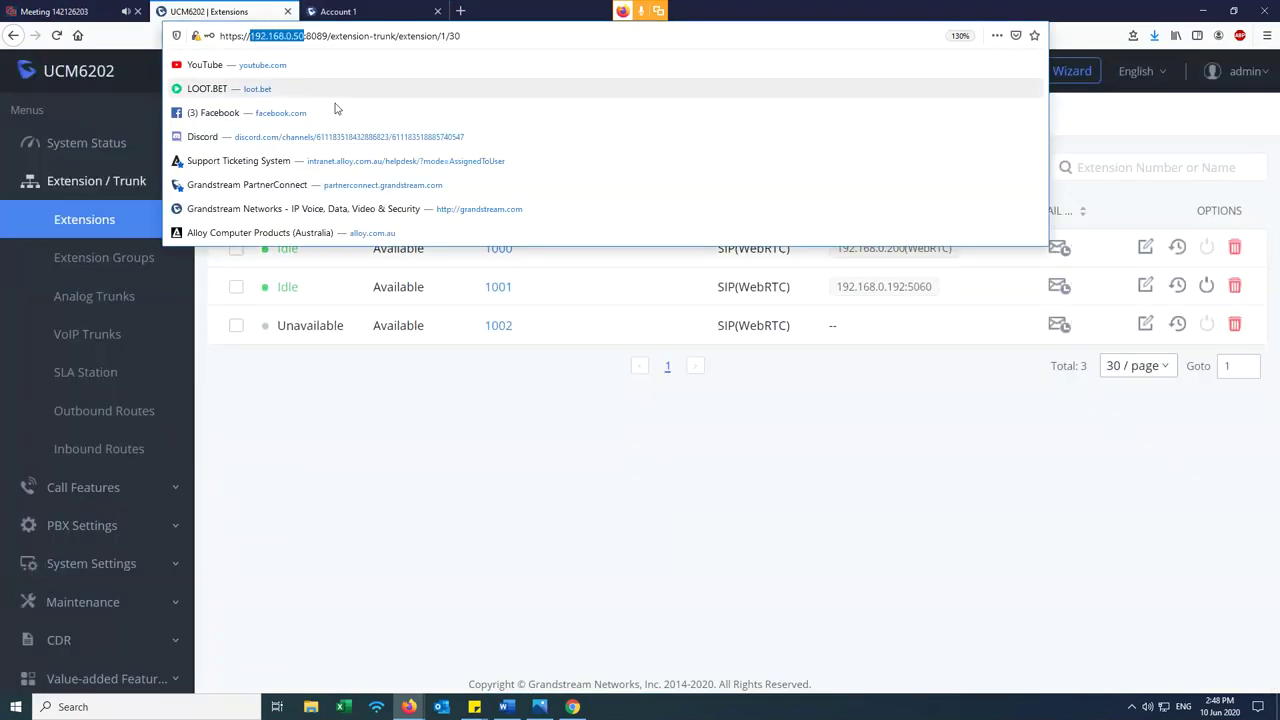
pyautogui.rightClick(278, 37)
pyautogui.click(310, 80)
pyautogui.click(338, 11)
pyautogui.rightClick(519, 341)
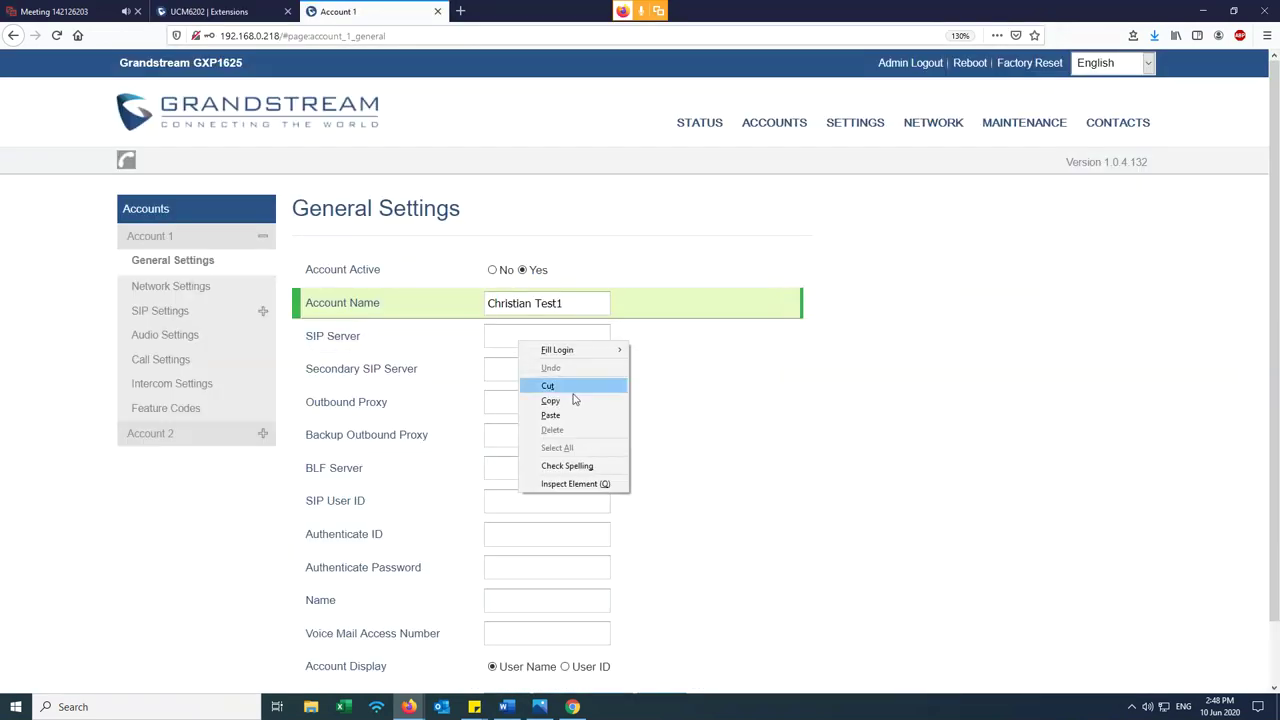
pyautogui.click(570, 415)
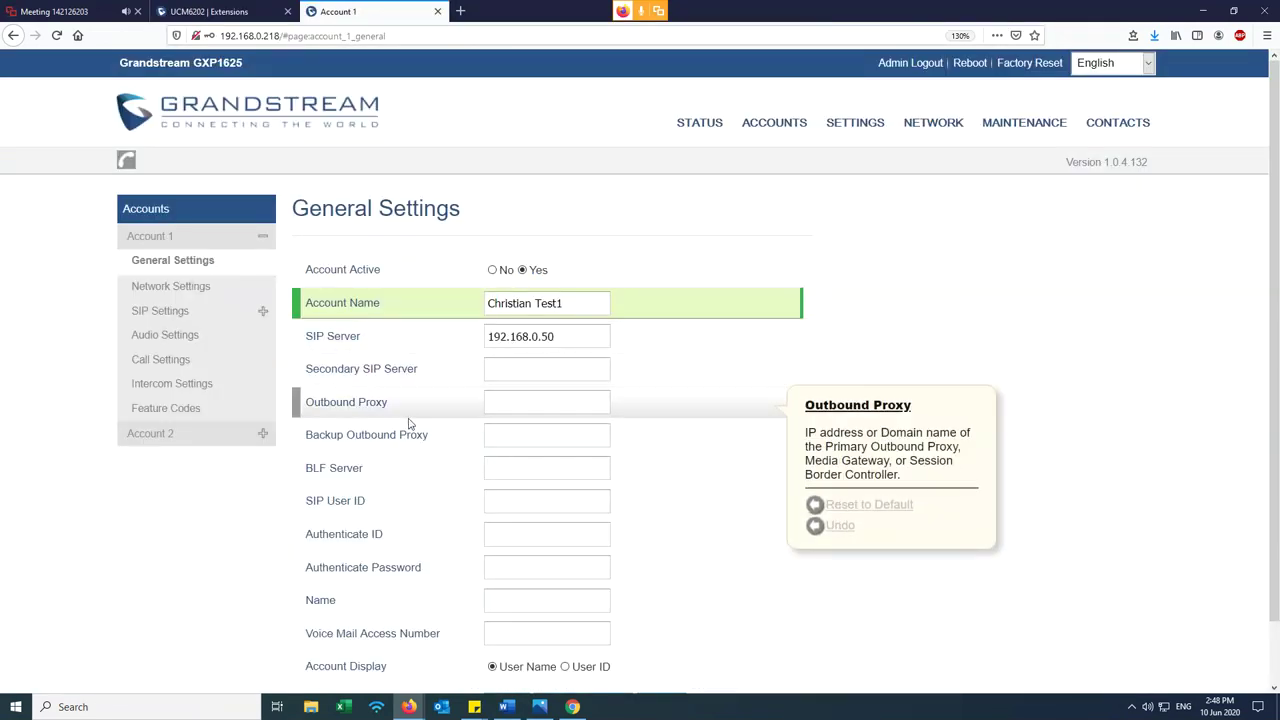
# - Enter 1002 as the SIP User ID after checking extension 1002 on the UCM6202
pyautogui.click(518, 502)
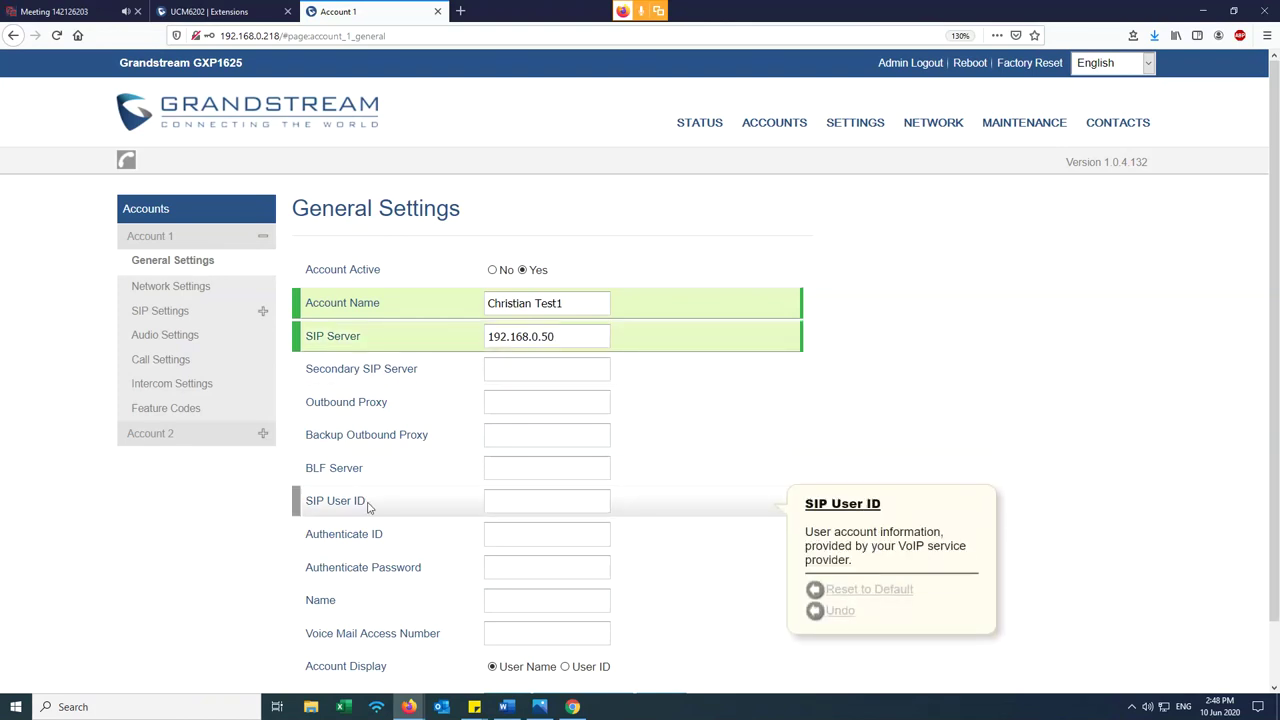
pyautogui.click(205, 11)
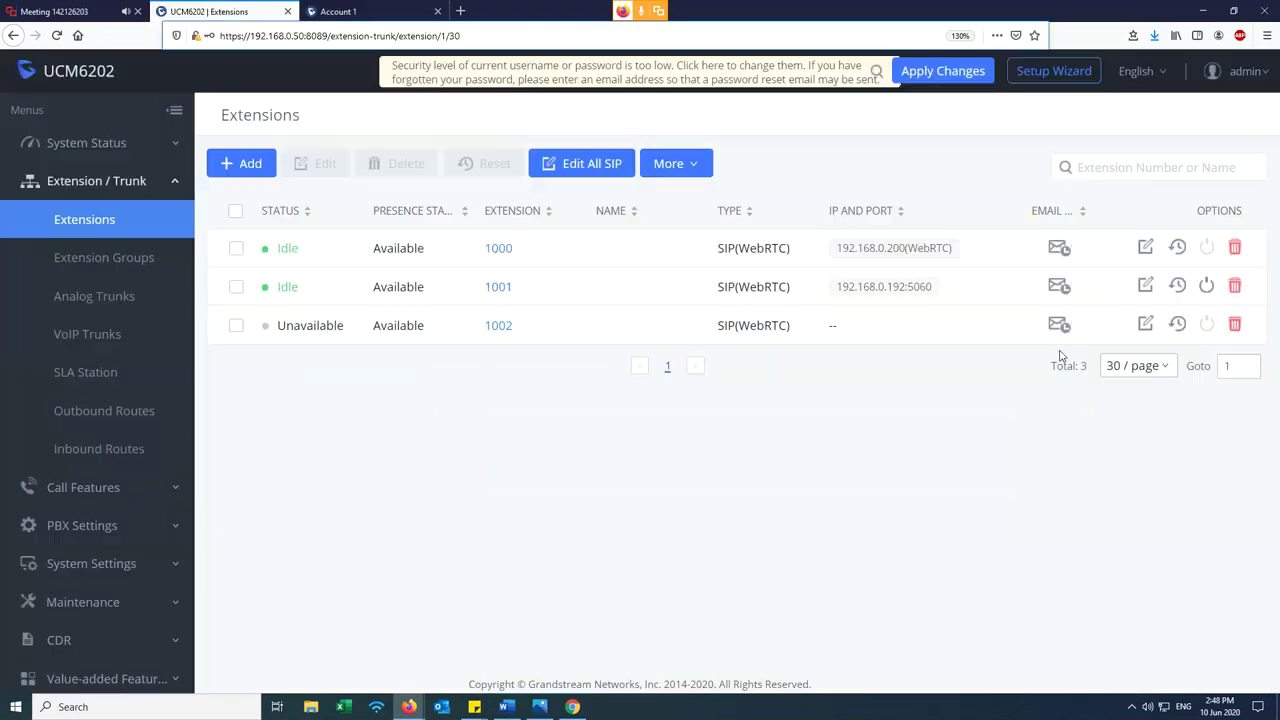
pyautogui.click(1145, 326)
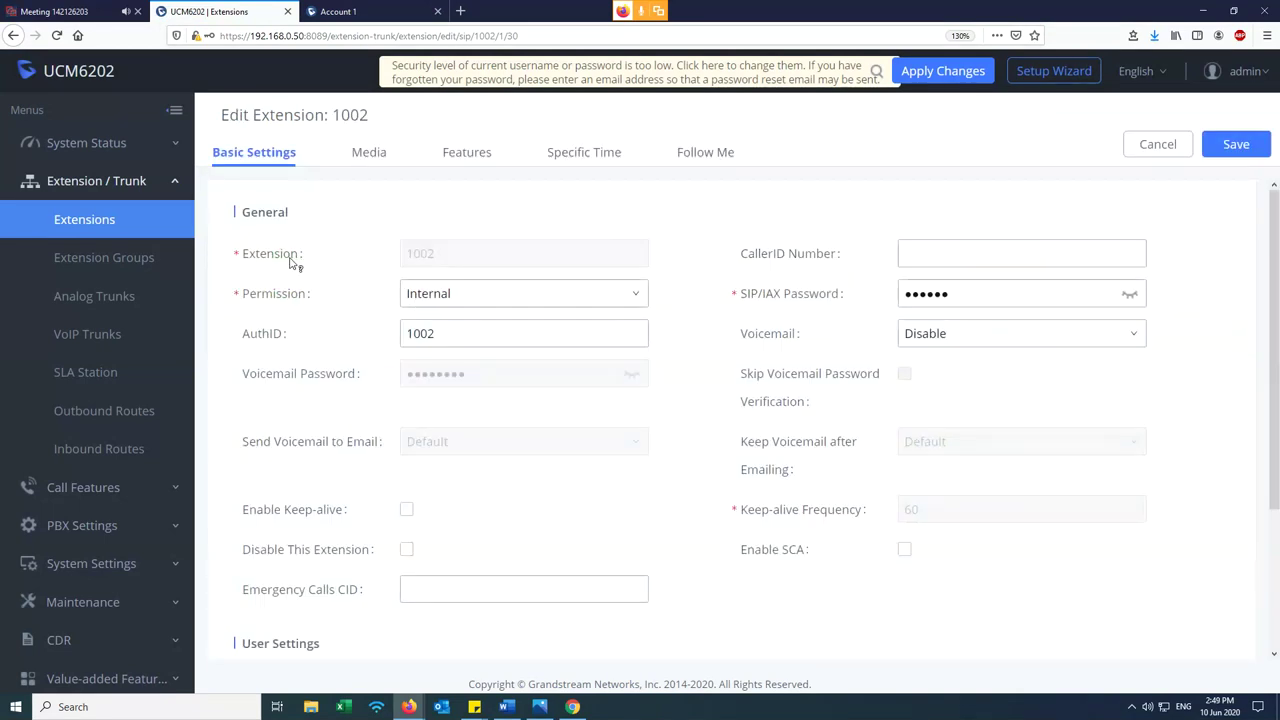
pyautogui.click(390, 11)
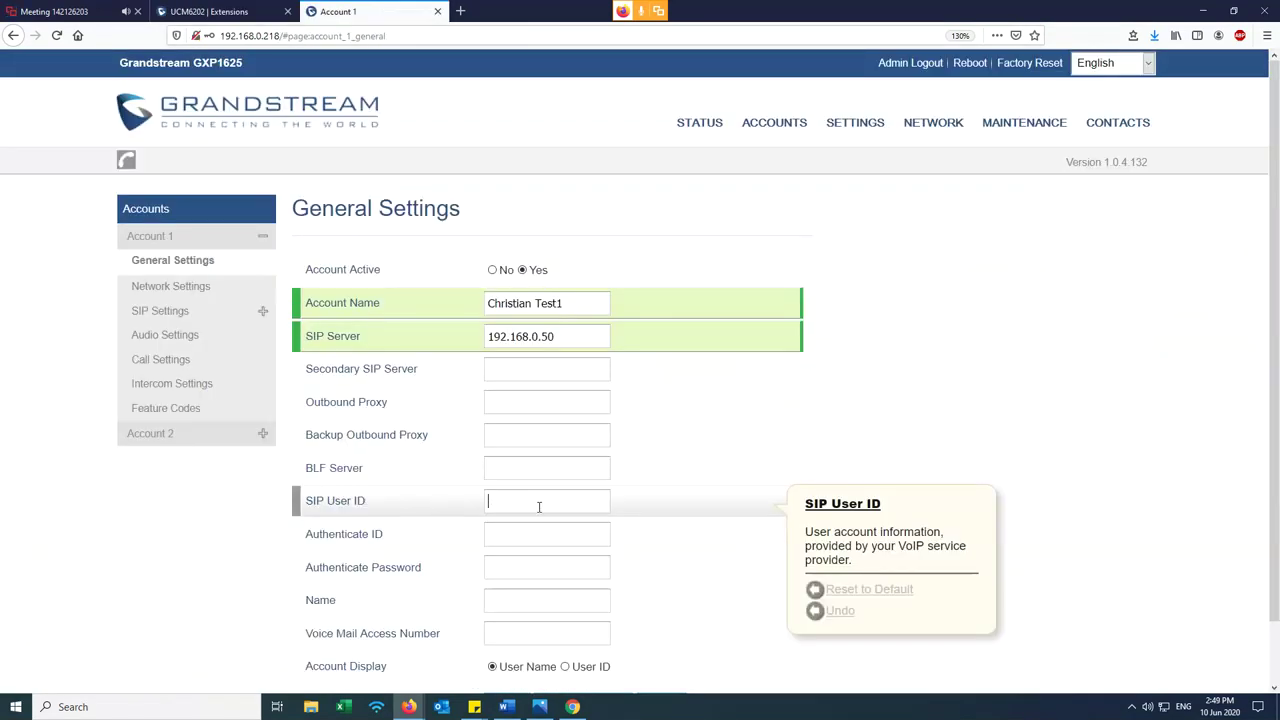
pyautogui.click(210, 11)
pyautogui.hotkey('ctrl', 'Tab')
pyautogui.write('1002')
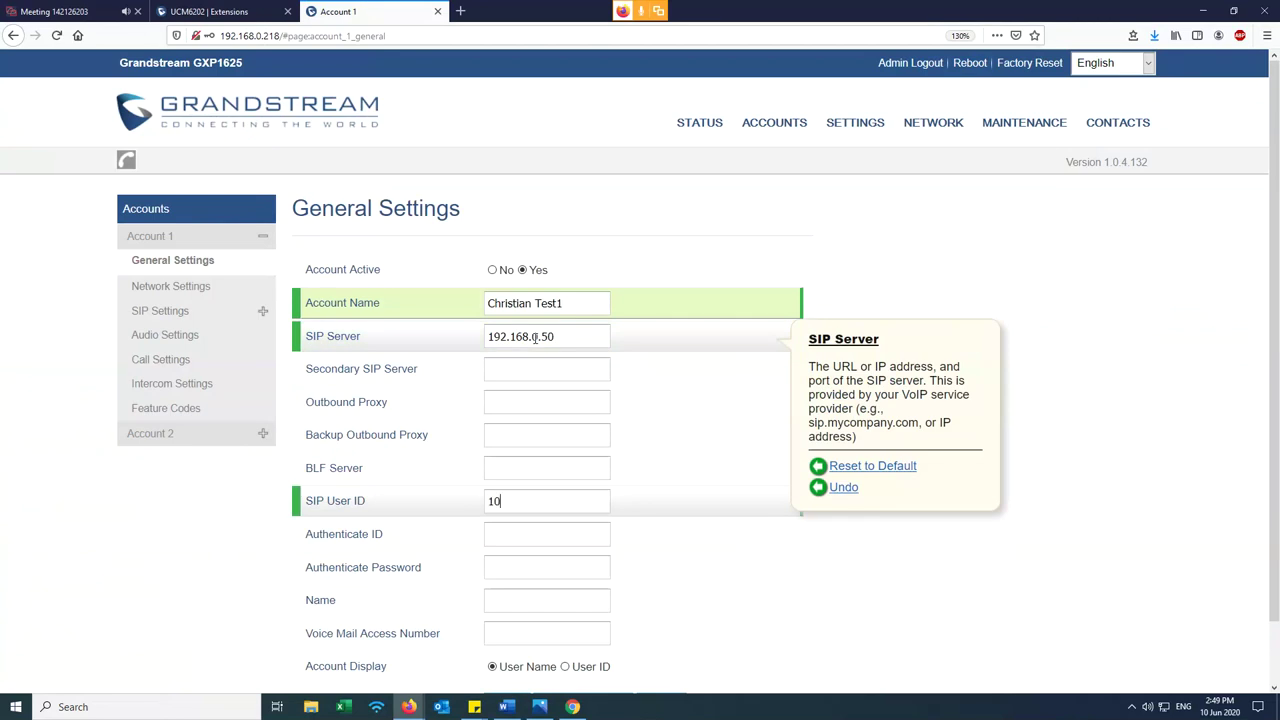
# - Copy extension 1002's AuthID and paste 1002 into Authenticate ID
pyautogui.click(163, 11)
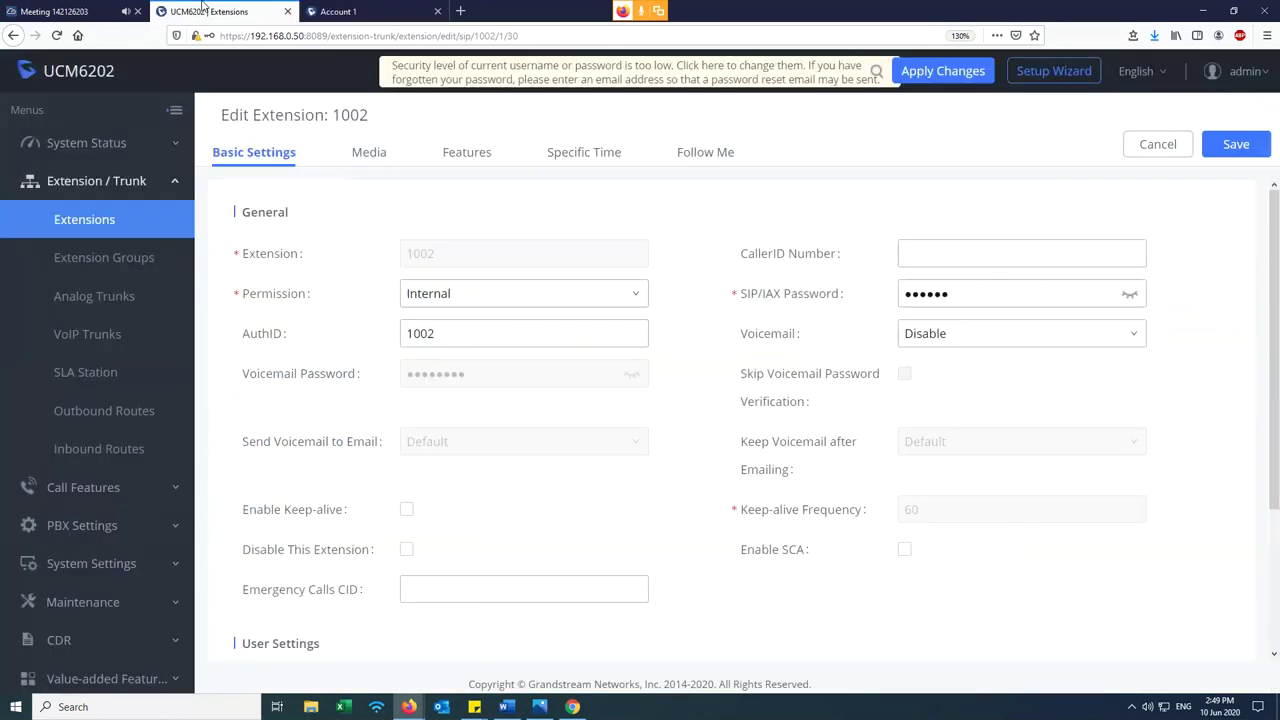
pyautogui.doubleClick(417, 333)
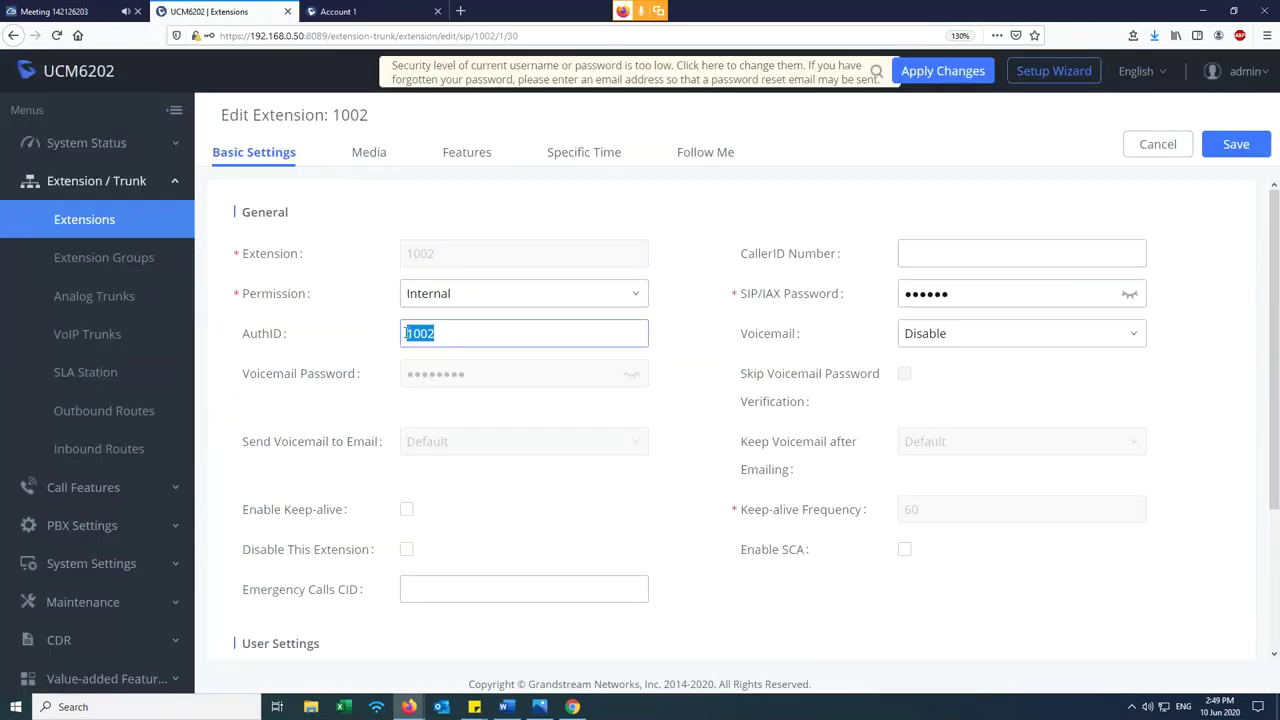
pyautogui.rightClick(421, 327)
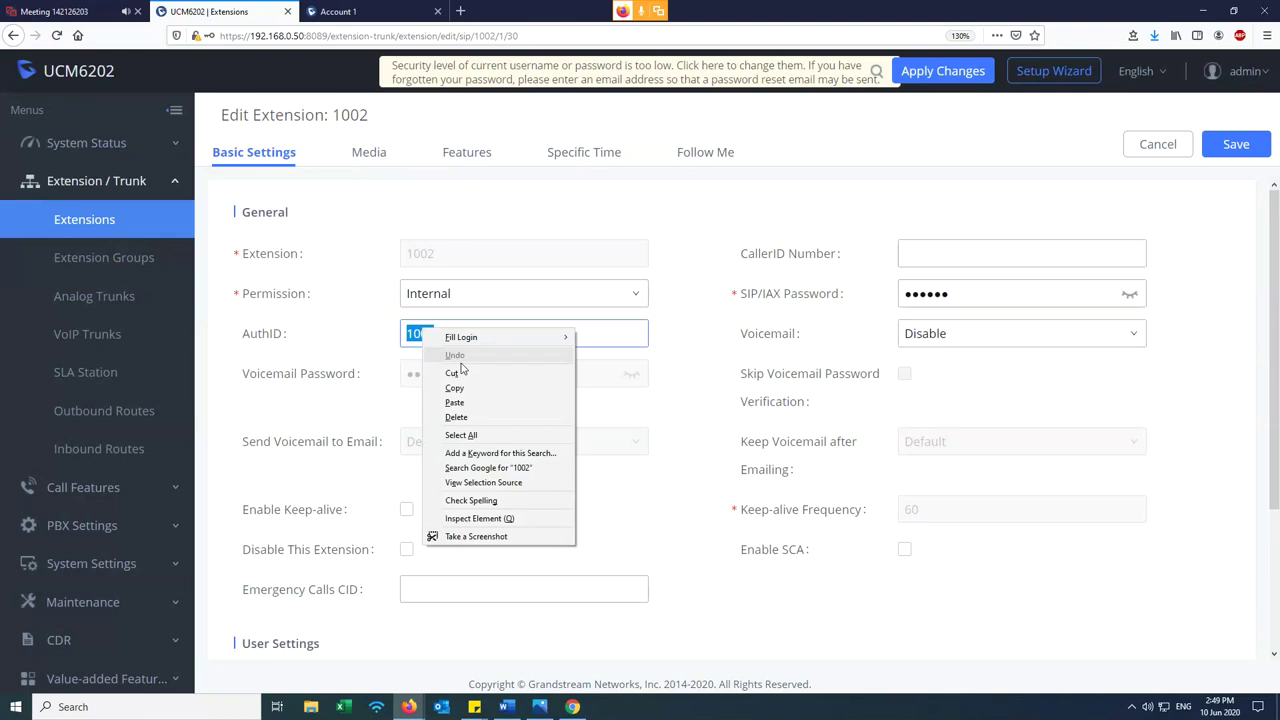
pyautogui.click(455, 384)
pyautogui.click(338, 11)
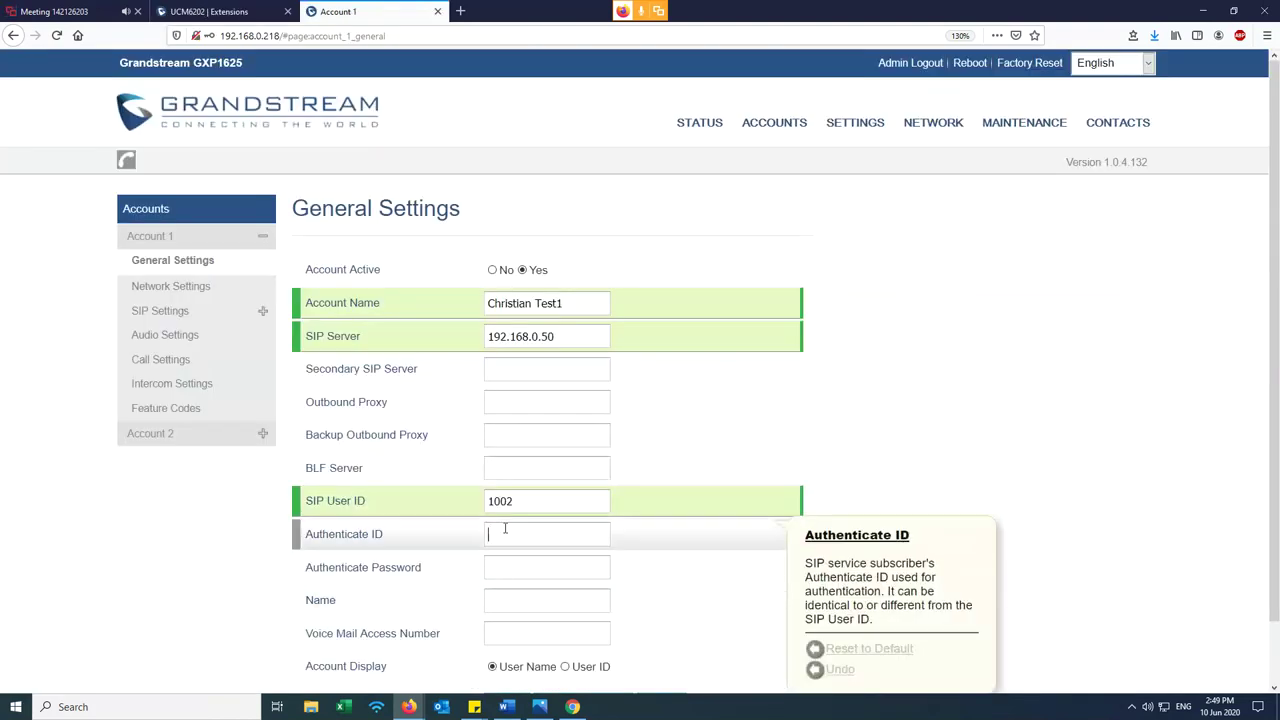
pyautogui.rightClick(506, 533)
pyautogui.click(538, 607)
# - Copy extension 1002's SIP/IAX password into the Authenticate Password field
pyautogui.click(231, 8)
pyautogui.click(1129, 293)
pyautogui.moveTo(955, 293); pyautogui.dragTo(901, 296)
pyautogui.rightClick(930, 293)
pyautogui.click(981, 375)
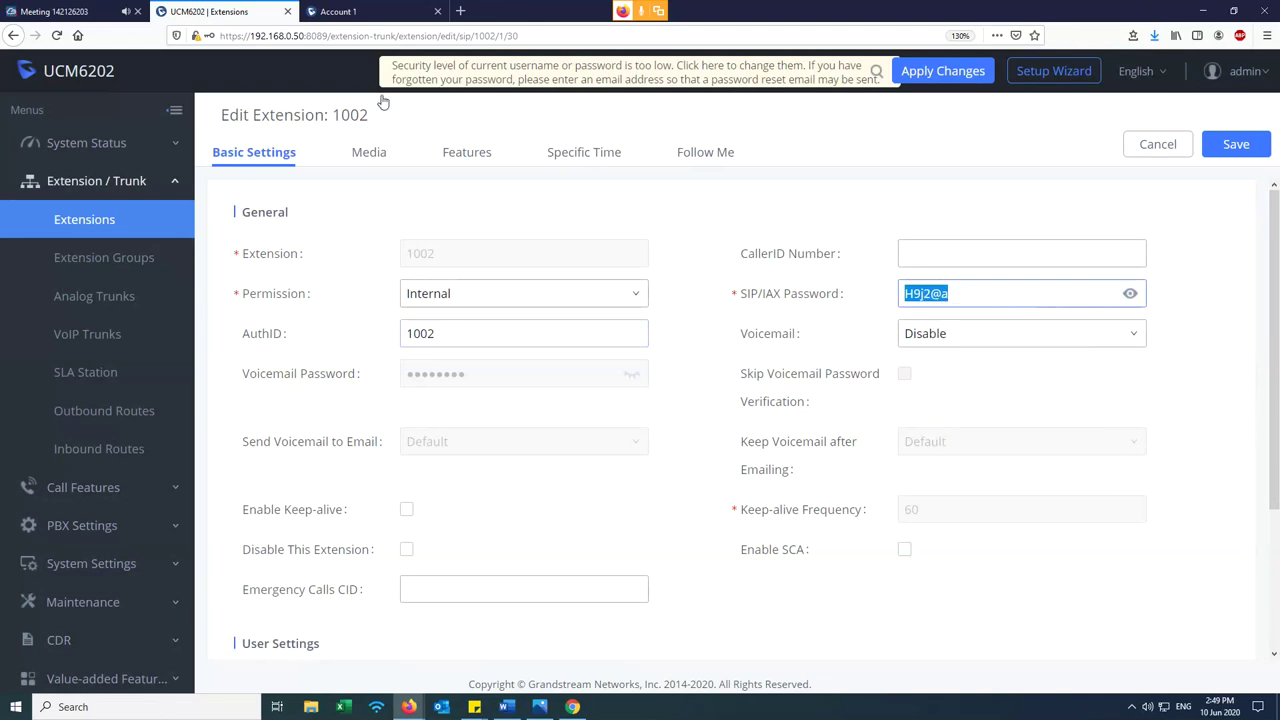
pyautogui.click(340, 11)
pyautogui.click(508, 567)
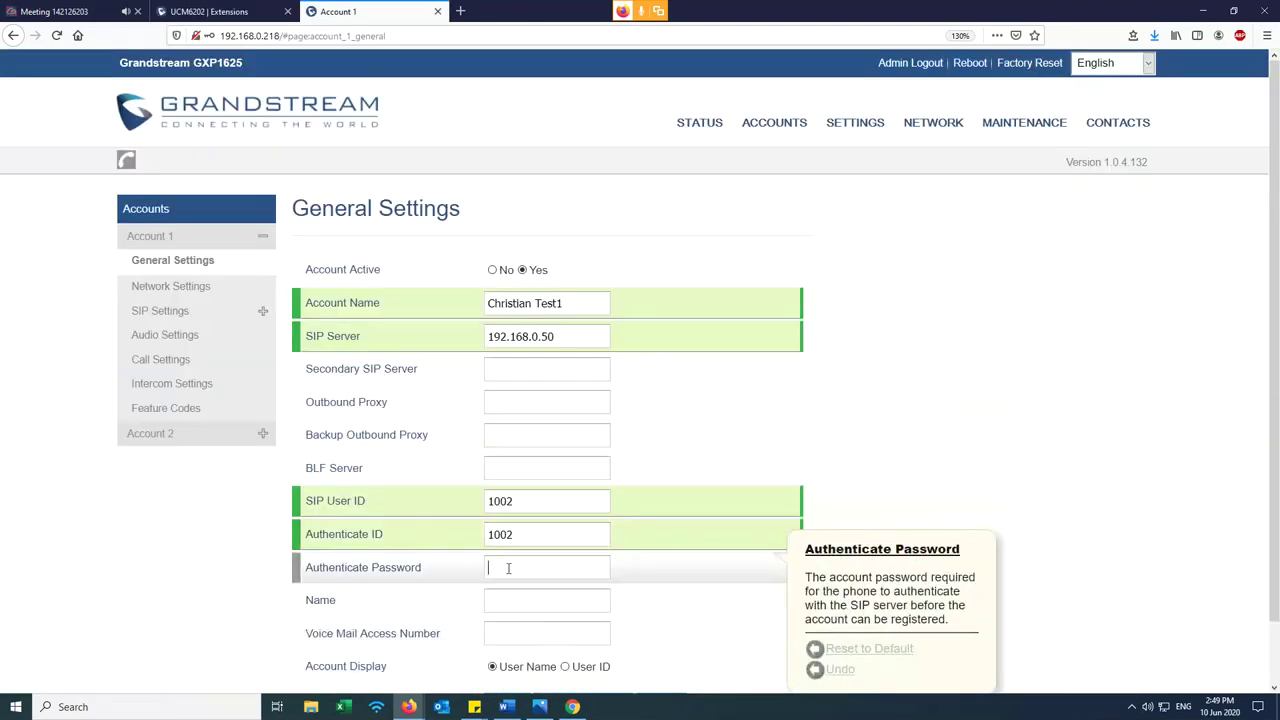
pyautogui.rightClick(508, 567)
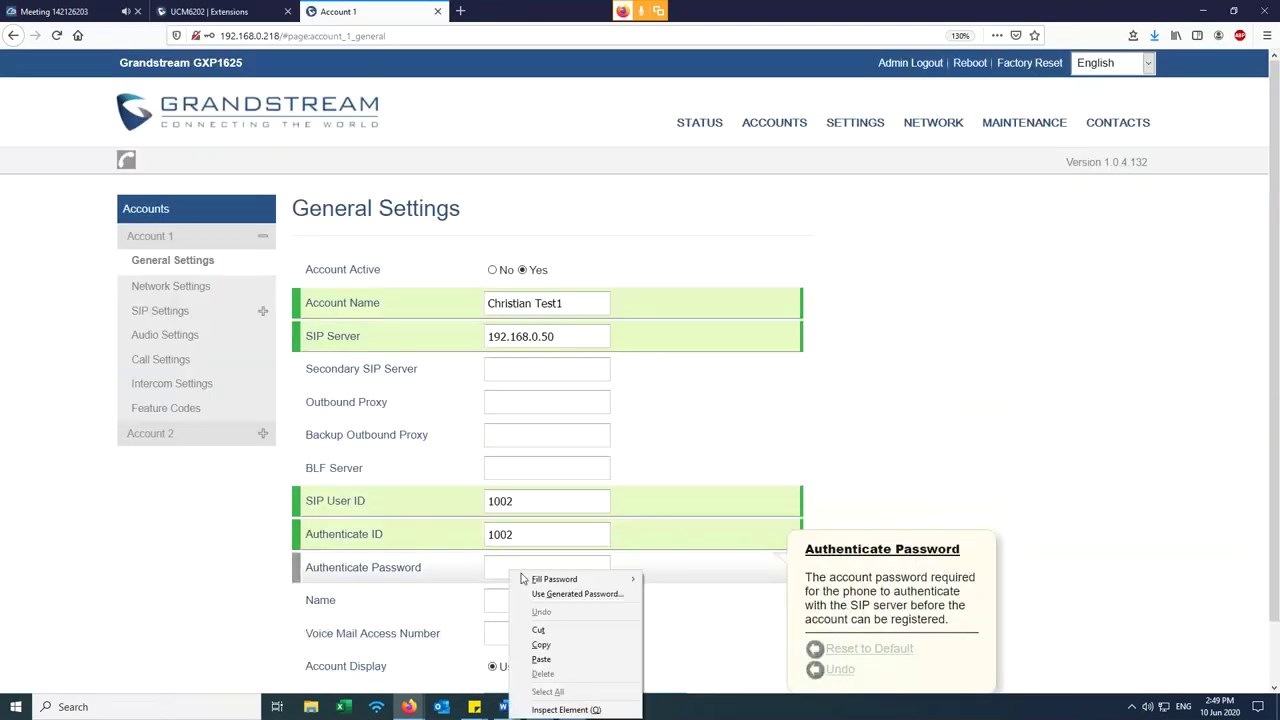
pyautogui.click(541, 659)
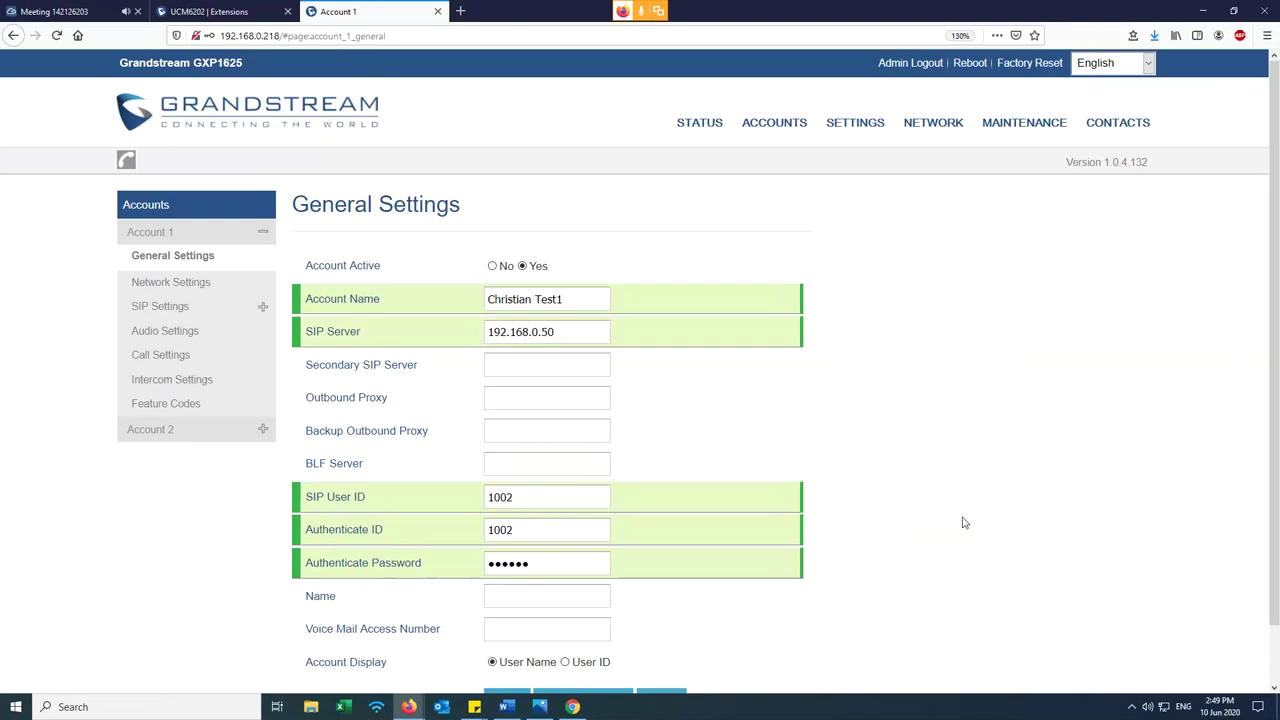
pyautogui.scroll(-1, 958, 524)
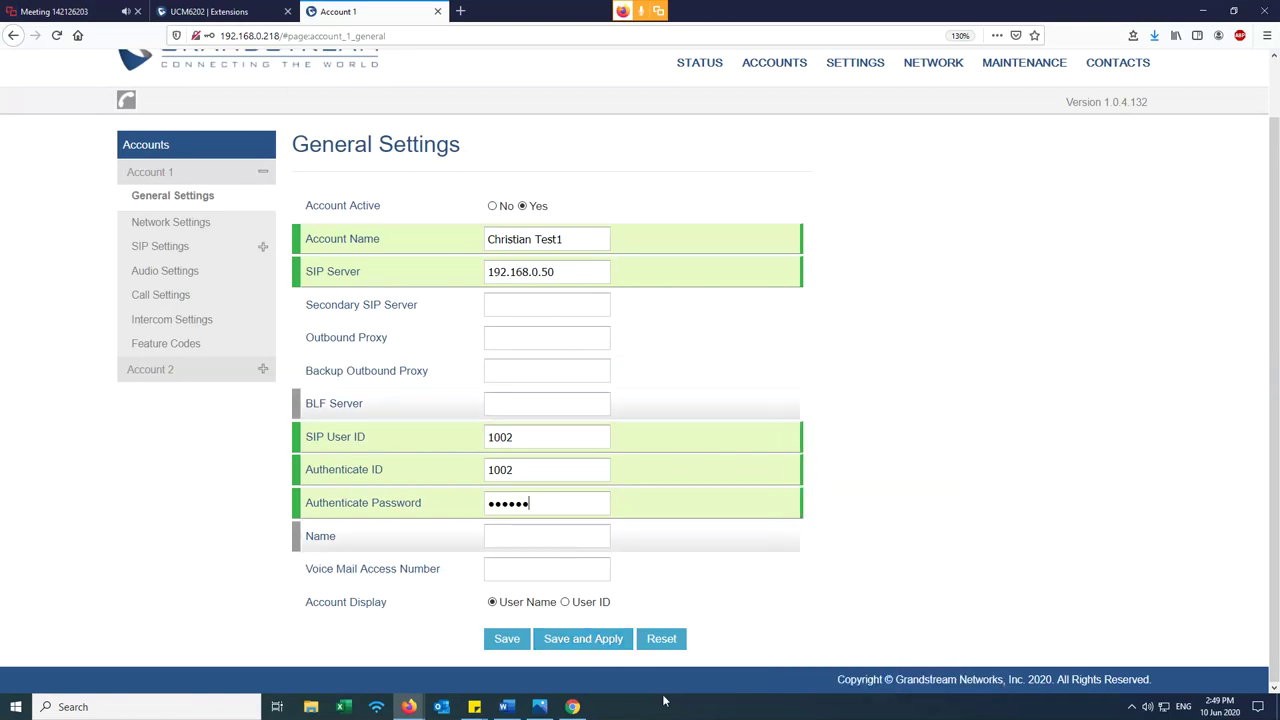
# - Save and apply Account 1, then Apply Changes on the UCM6202
pyautogui.click(581, 641)
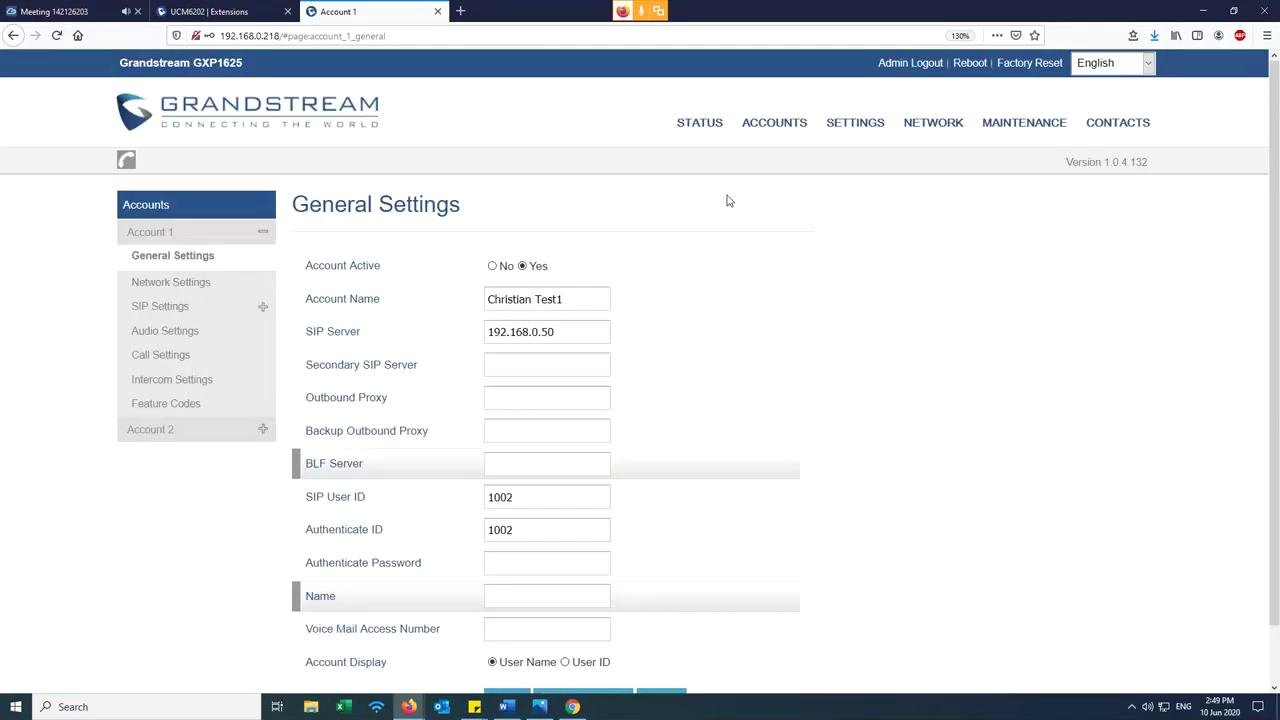
pyautogui.click(698, 123)
pyautogui.moveTo(418, 302); pyautogui.dragTo(745, 313)
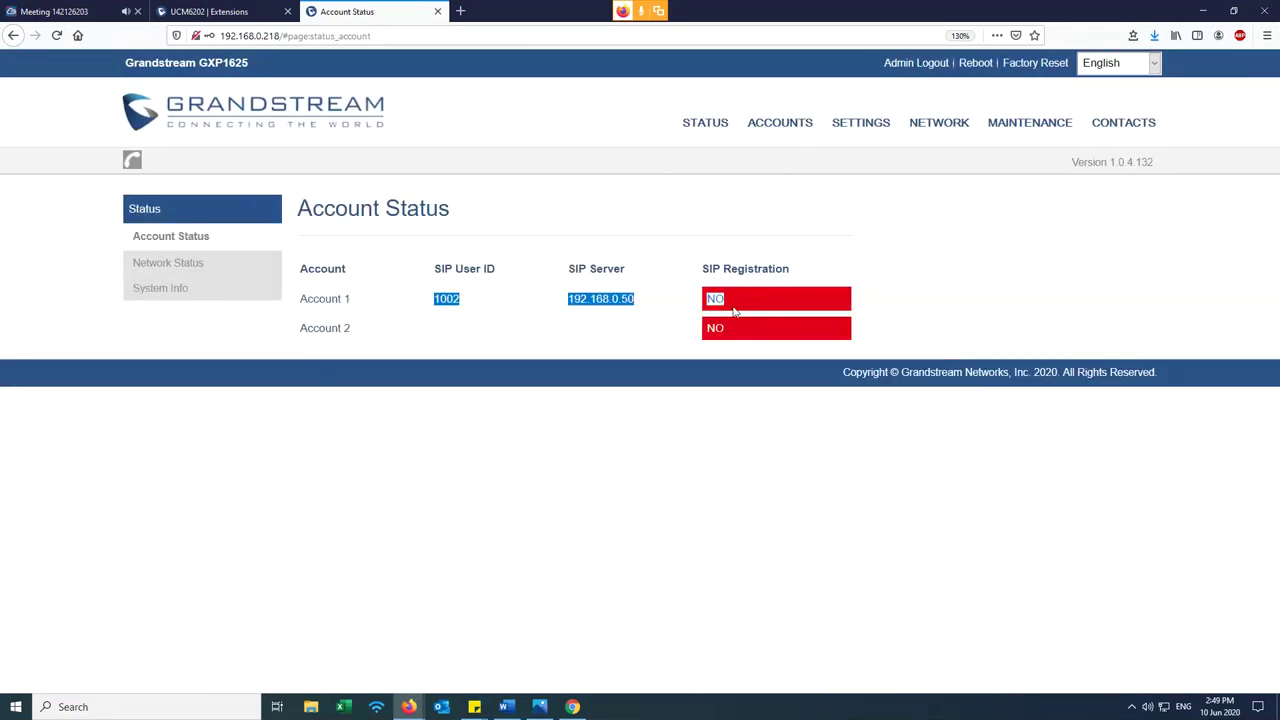
pyautogui.click(737, 301)
pyautogui.click(57, 35)
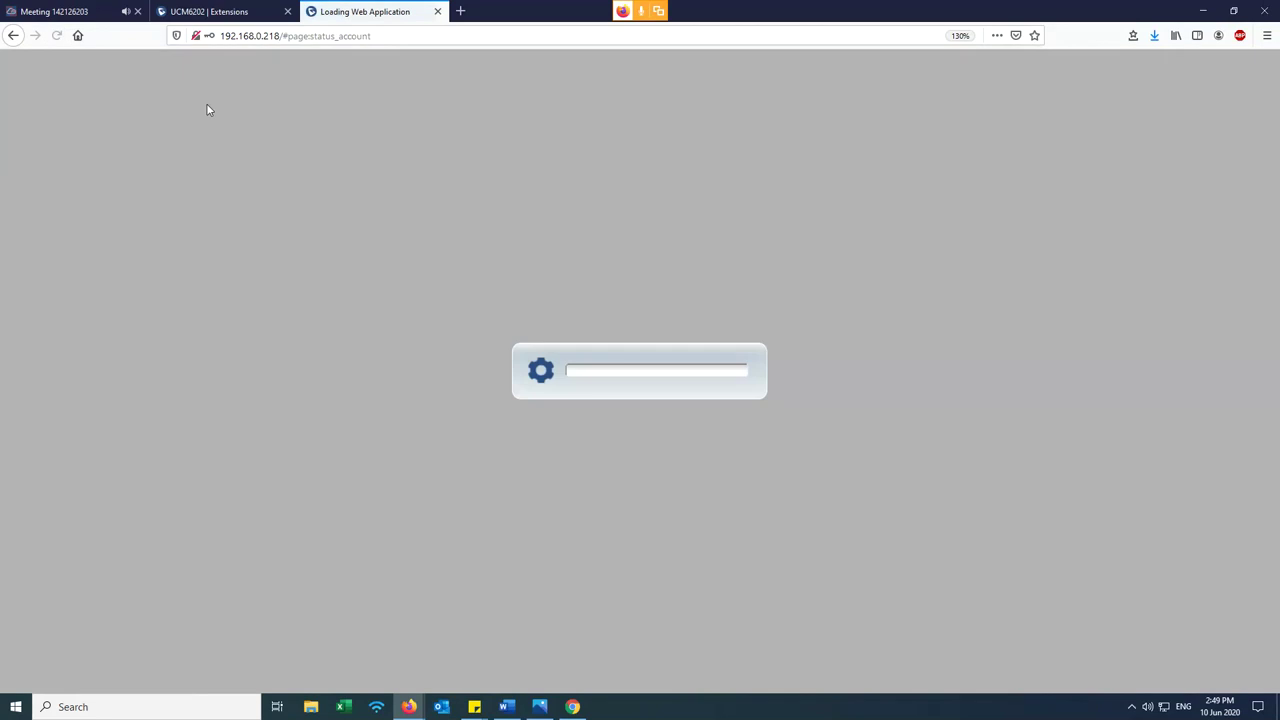
pyautogui.click(252, 10)
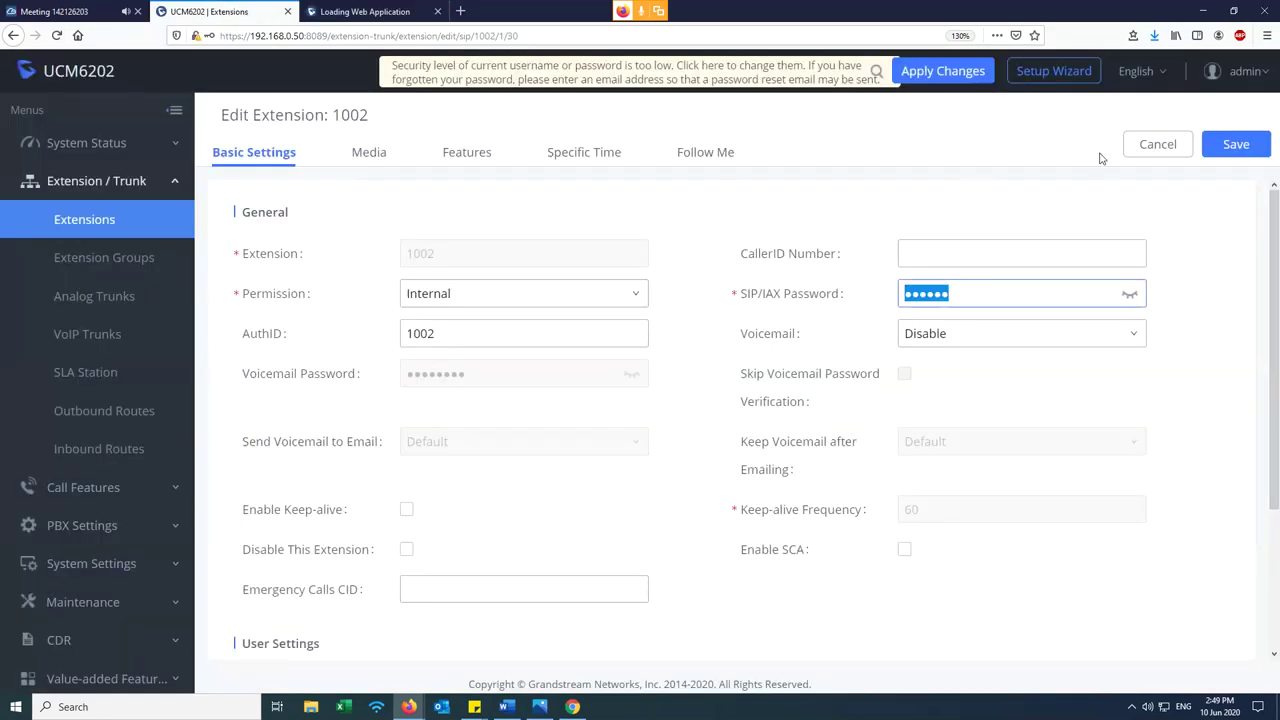
pyautogui.click(1140, 151)
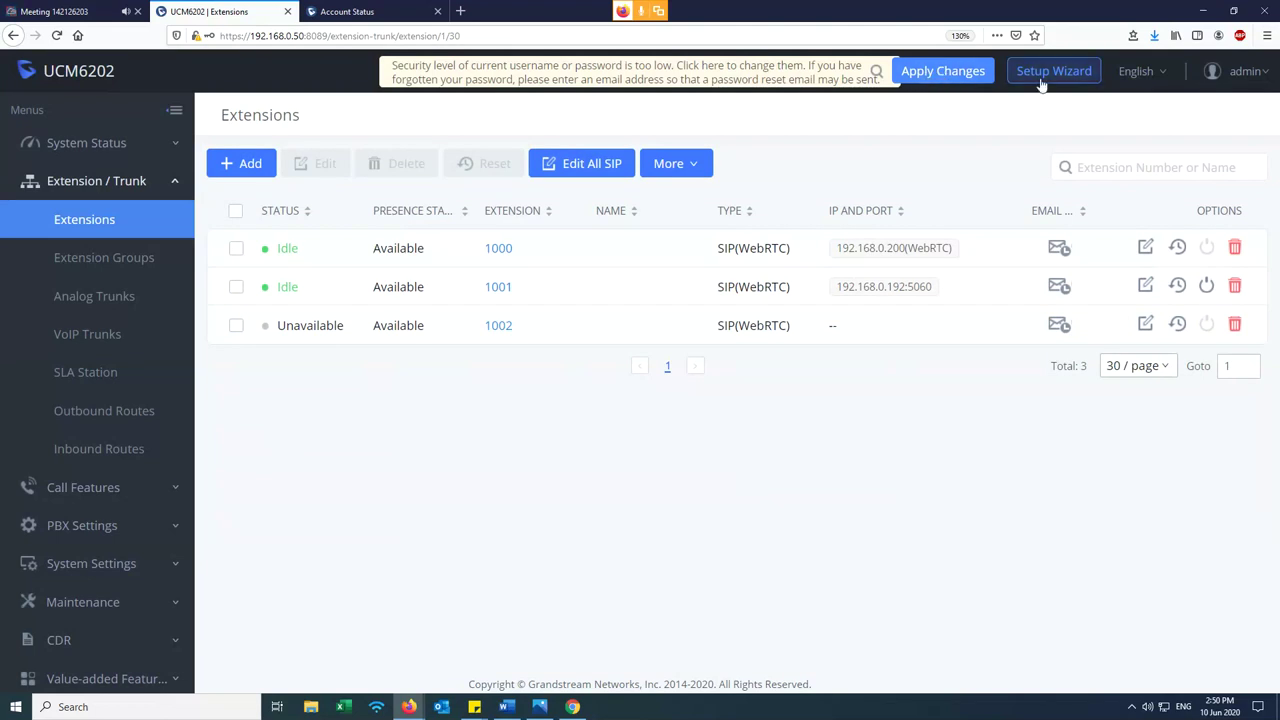
pyautogui.click(945, 73)
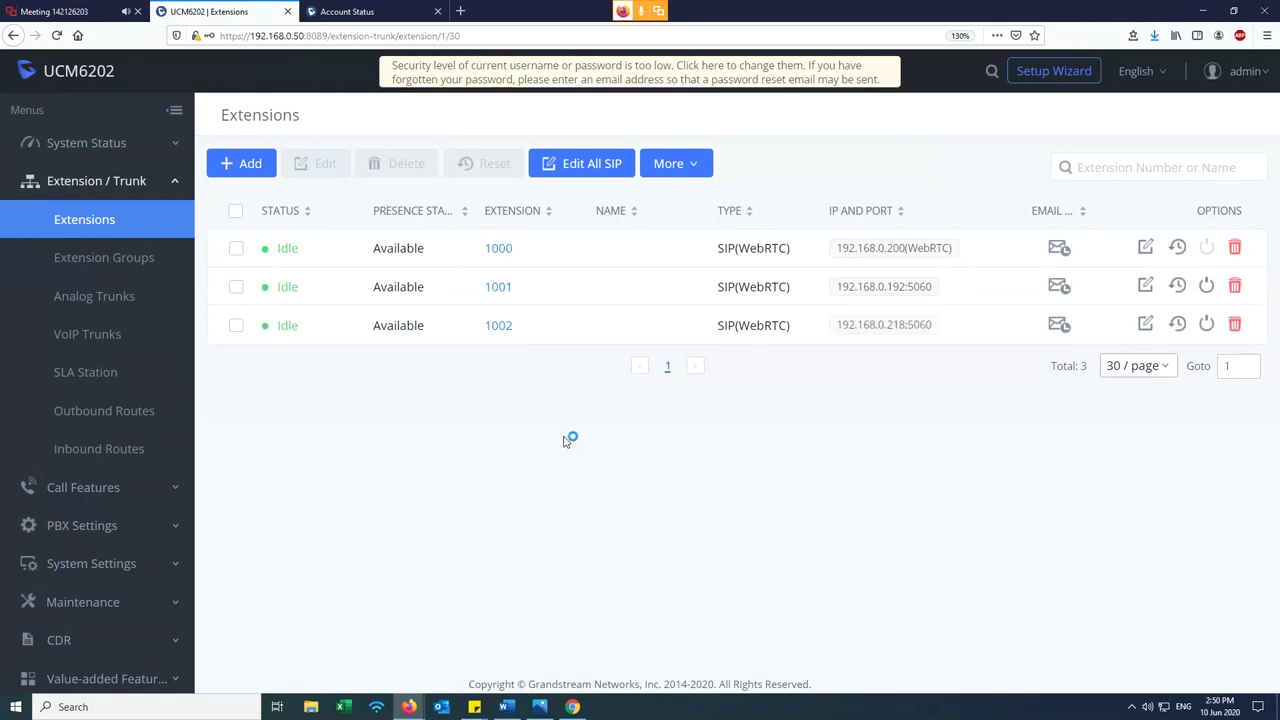
# - Reload Account Status to confirm Account 1 registered as 1002 on 192.168.0.50
pyautogui.click(390, 11)
pyautogui.click(57, 35)
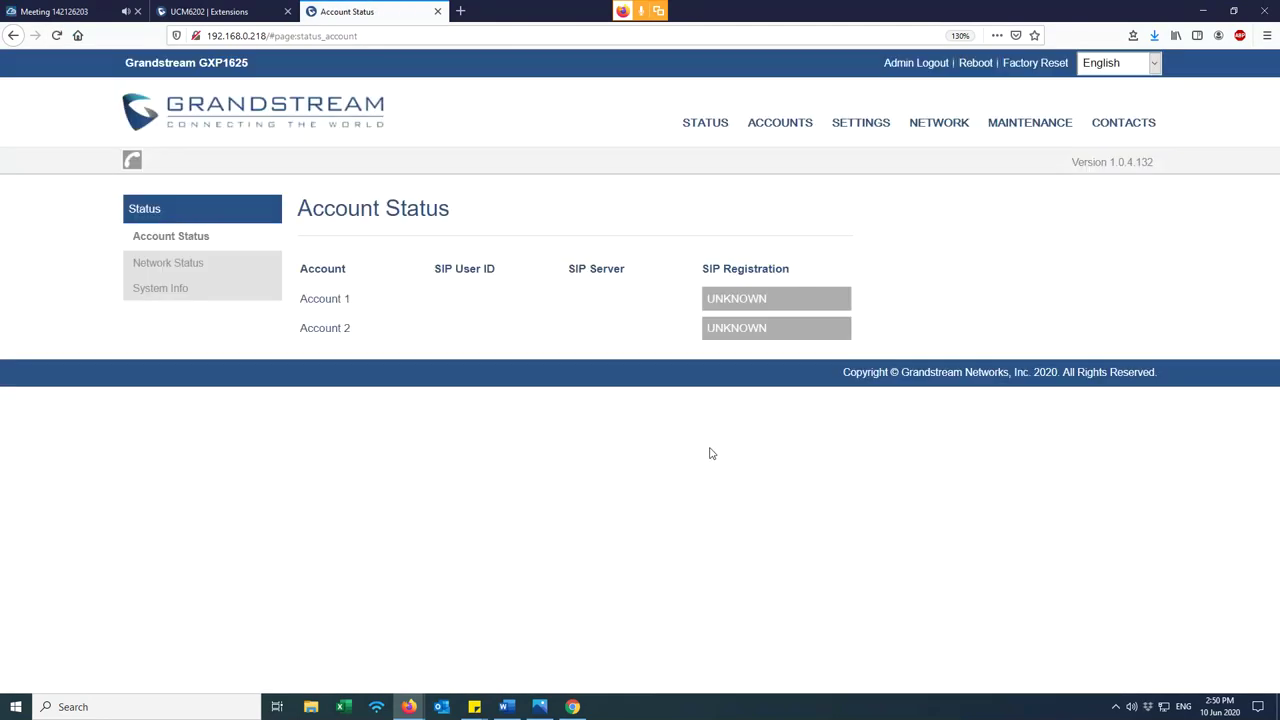
pyautogui.moveTo(644, 305); pyautogui.dragTo(552, 302)
pyautogui.click(625, 336)
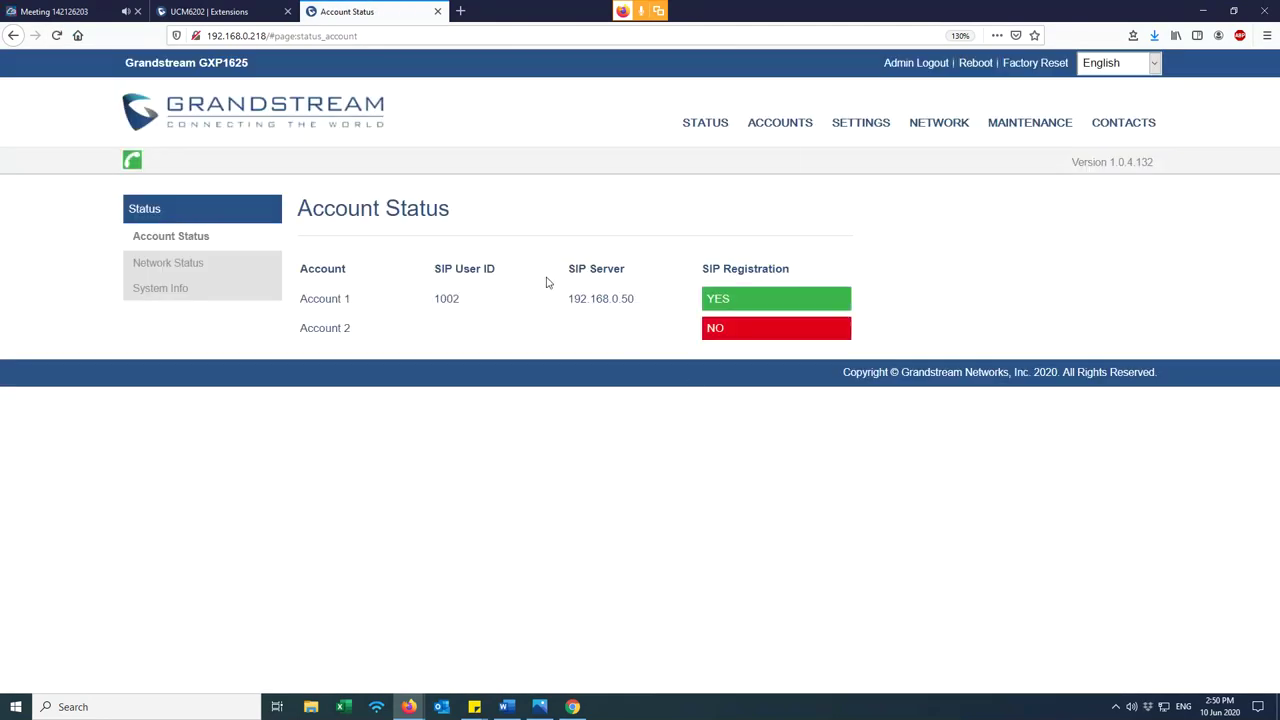
pyautogui.moveTo(690, 135)
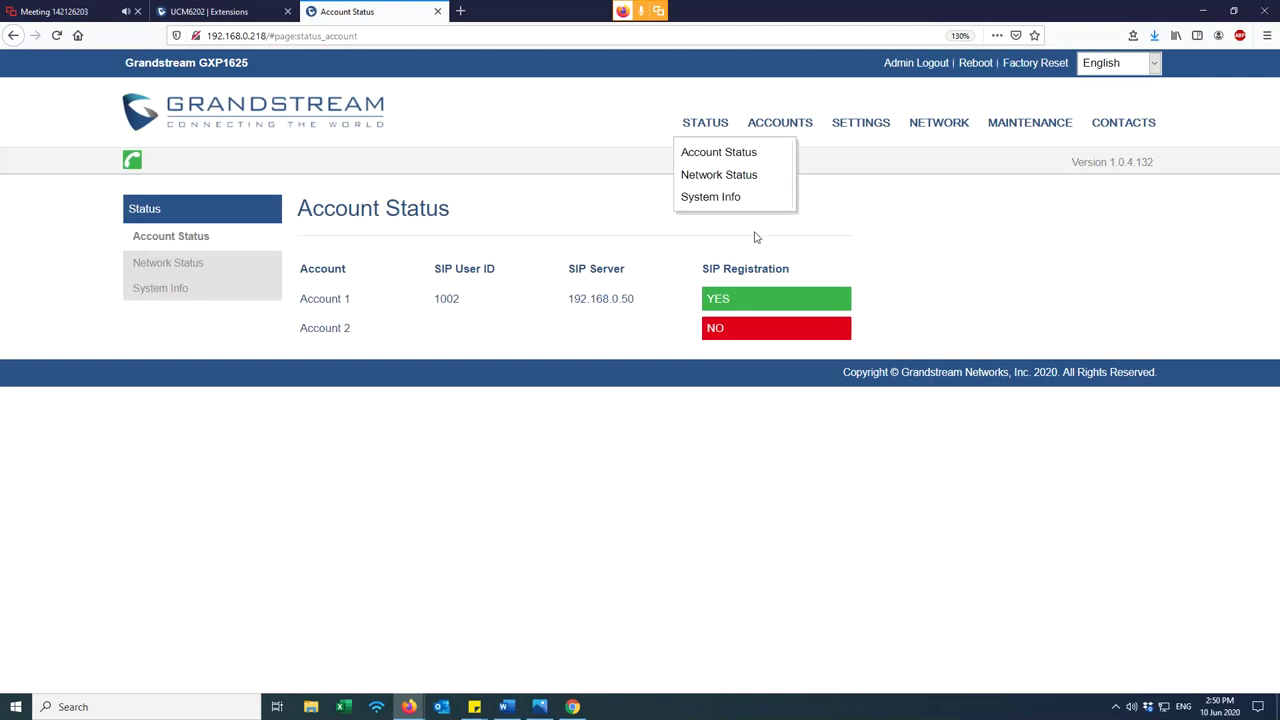
pyautogui.click(950, 293)
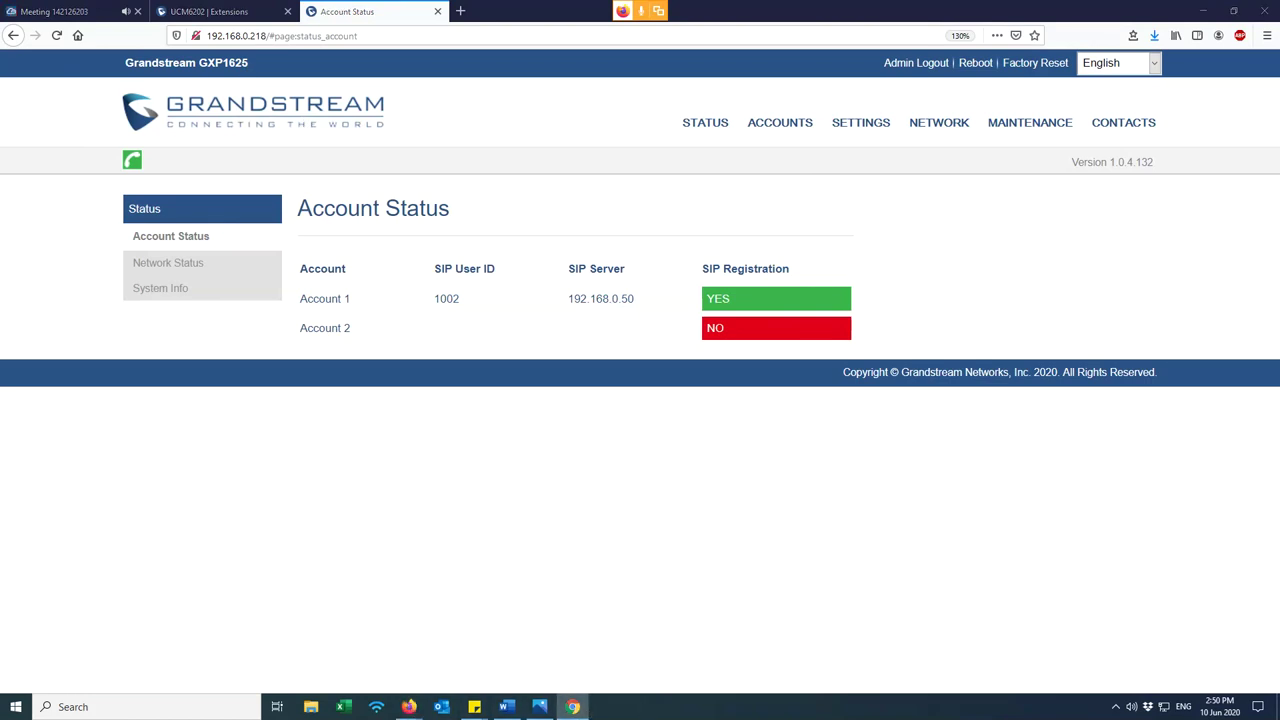
# - Sign extension 1000 out of Grandstream Wave
pyautogui.click(572, 706)
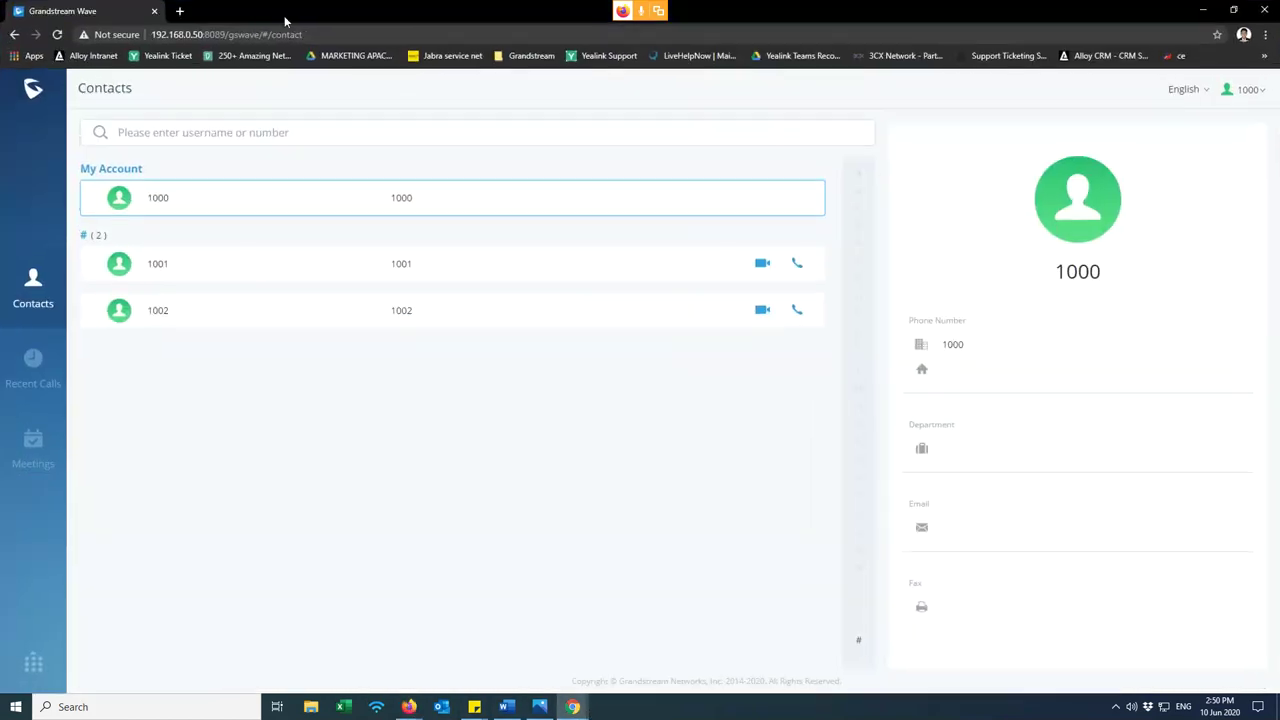
pyautogui.moveTo(197, 20); pyautogui.dragTo(733, 166)
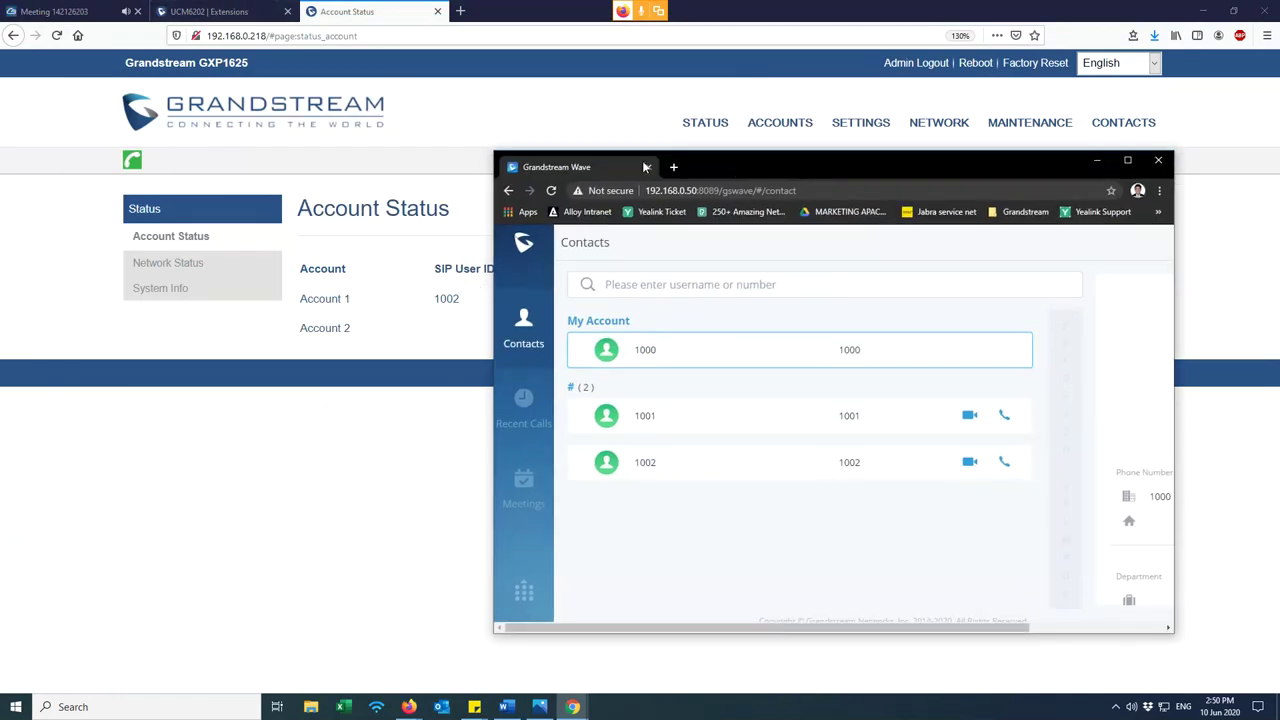
pyautogui.click(1125, 161)
pyautogui.click(1247, 89)
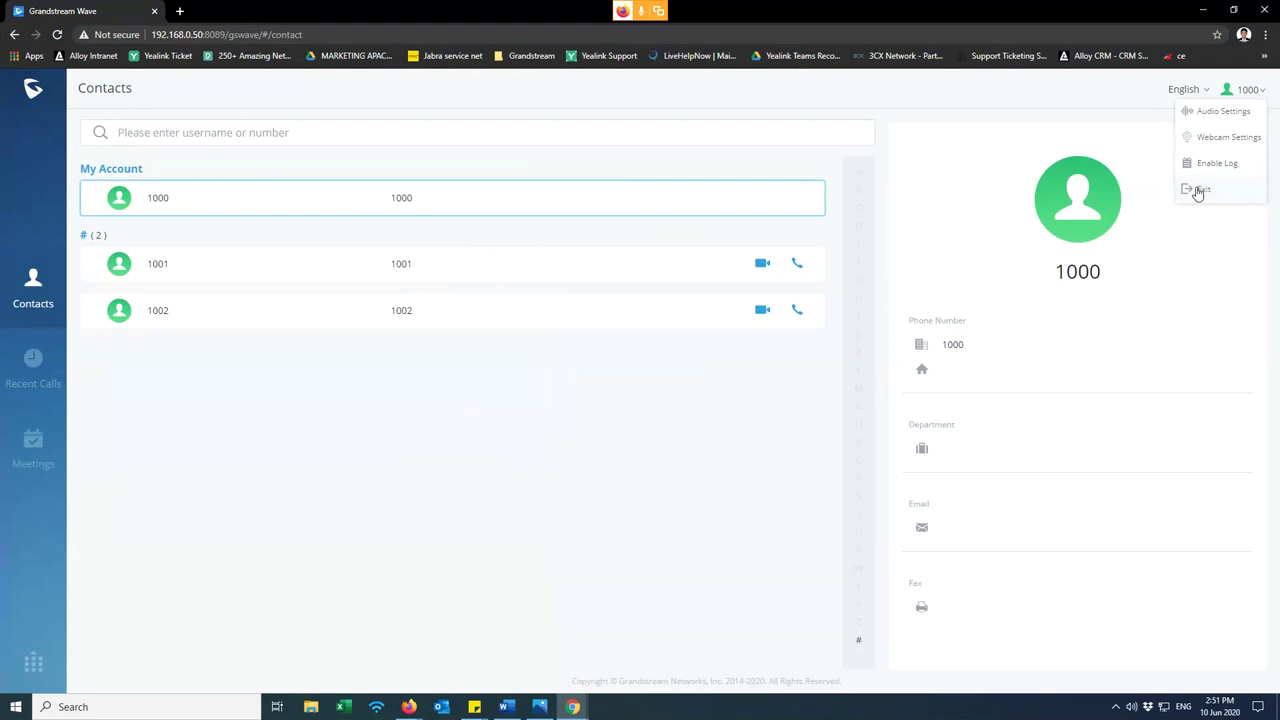
pyautogui.click(1206, 190)
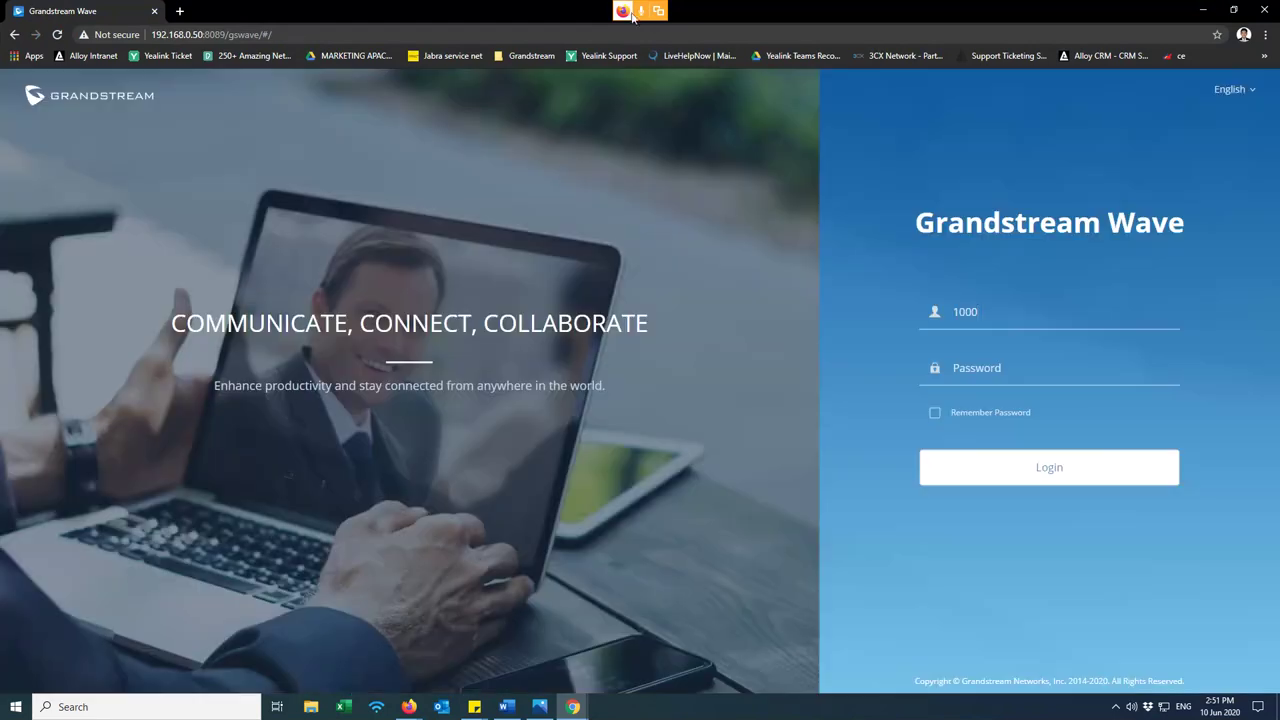
pyautogui.moveTo(231, 15); pyautogui.dragTo(421, 116)
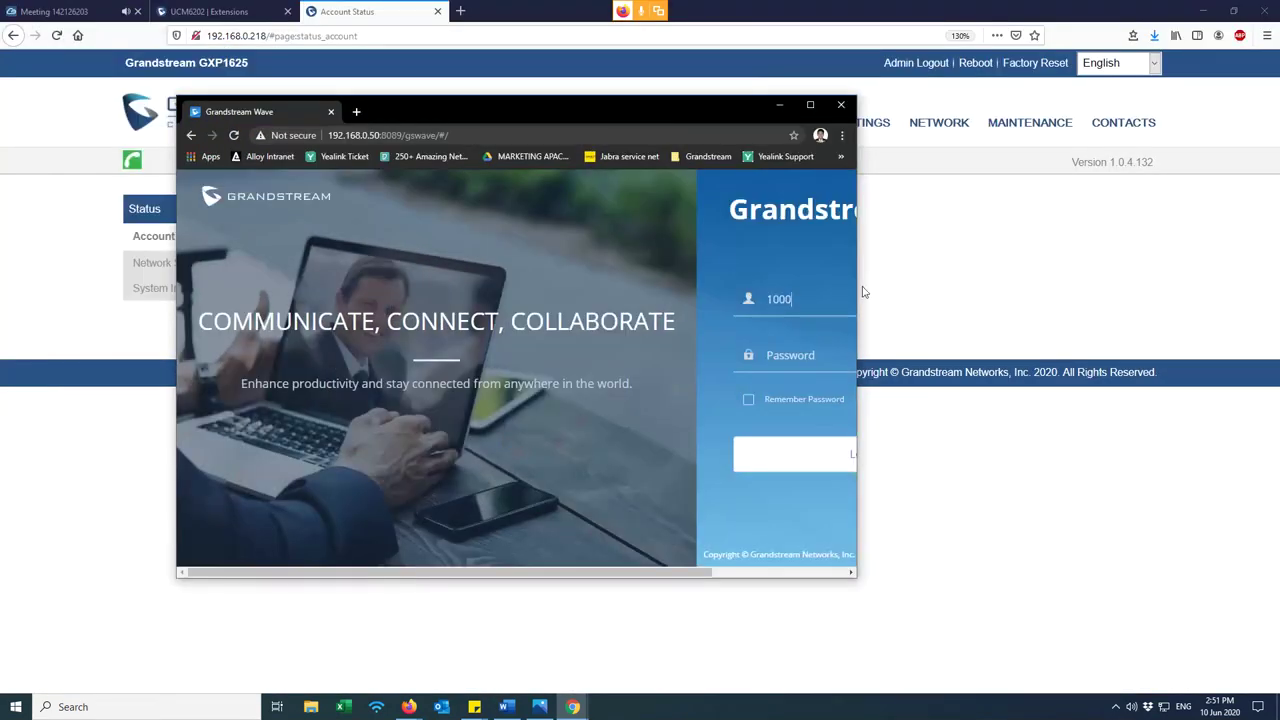
pyautogui.moveTo(857, 285); pyautogui.dragTo(1236, 298)
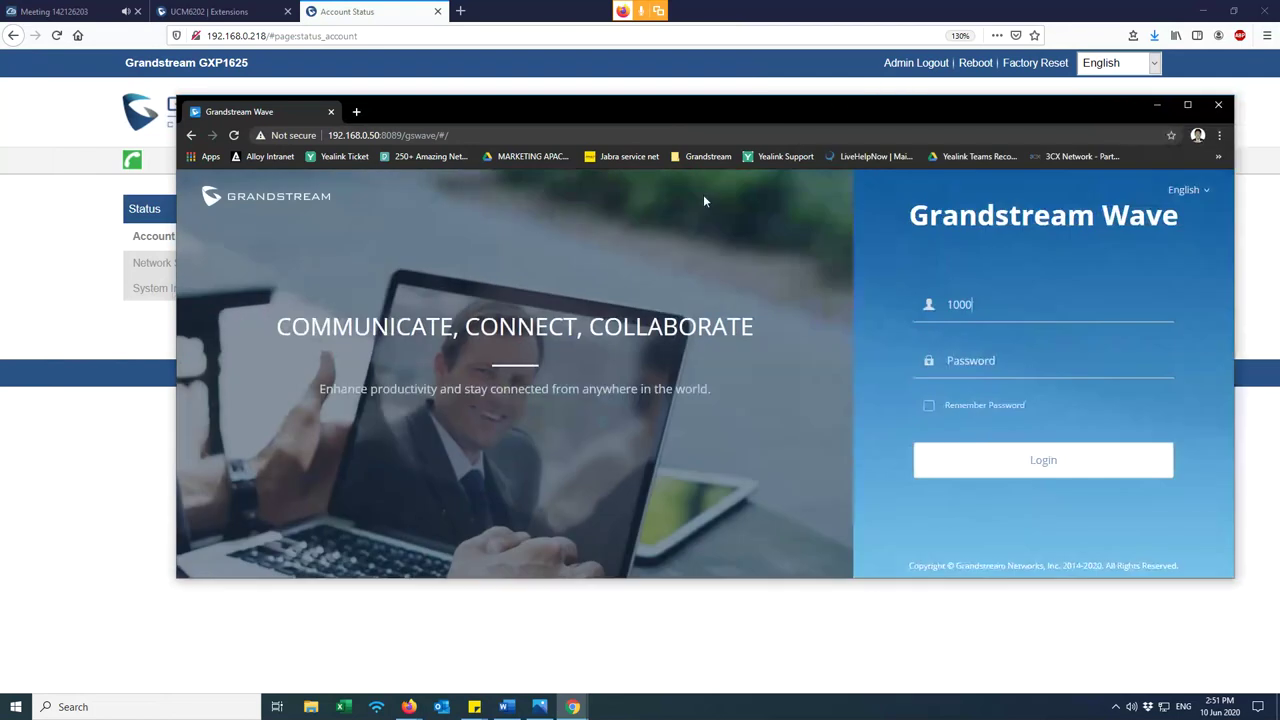
# - Launch the Wave login from the UCM6202 page at 192.168.0.5, then select extension 1000 in Extensions
pyautogui.click(356, 113)
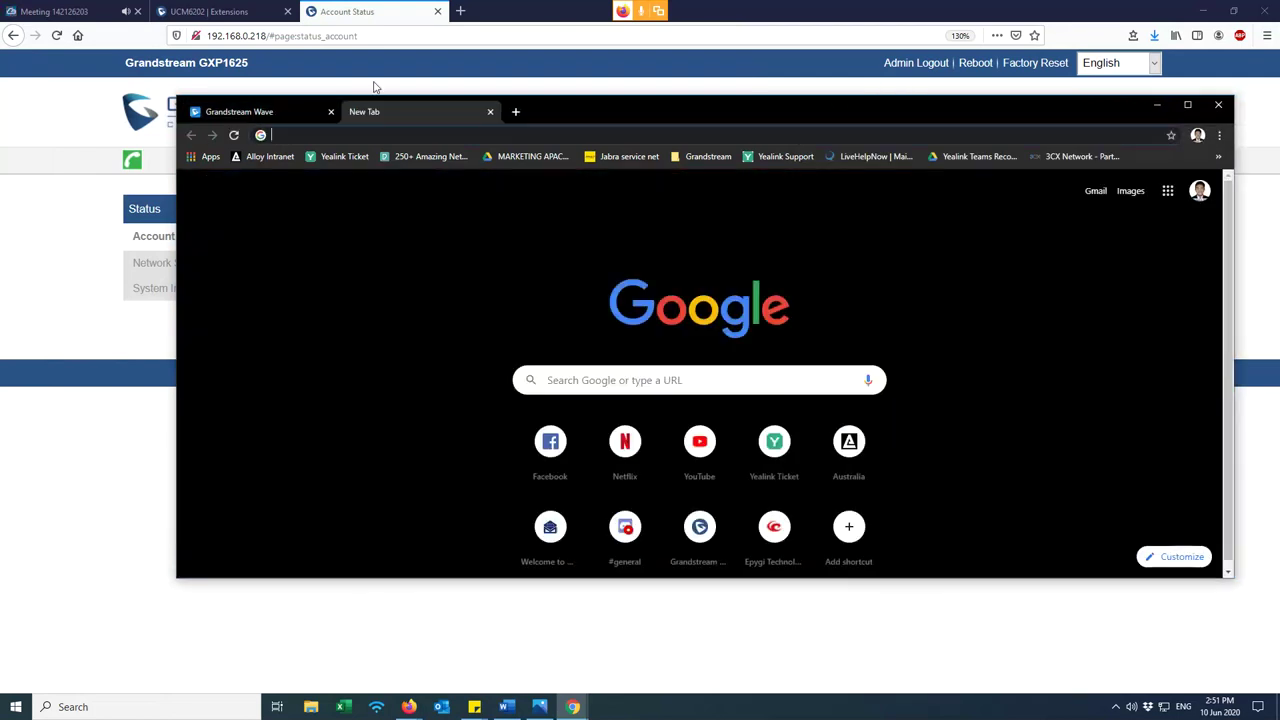
pyautogui.write('192.168.0.')
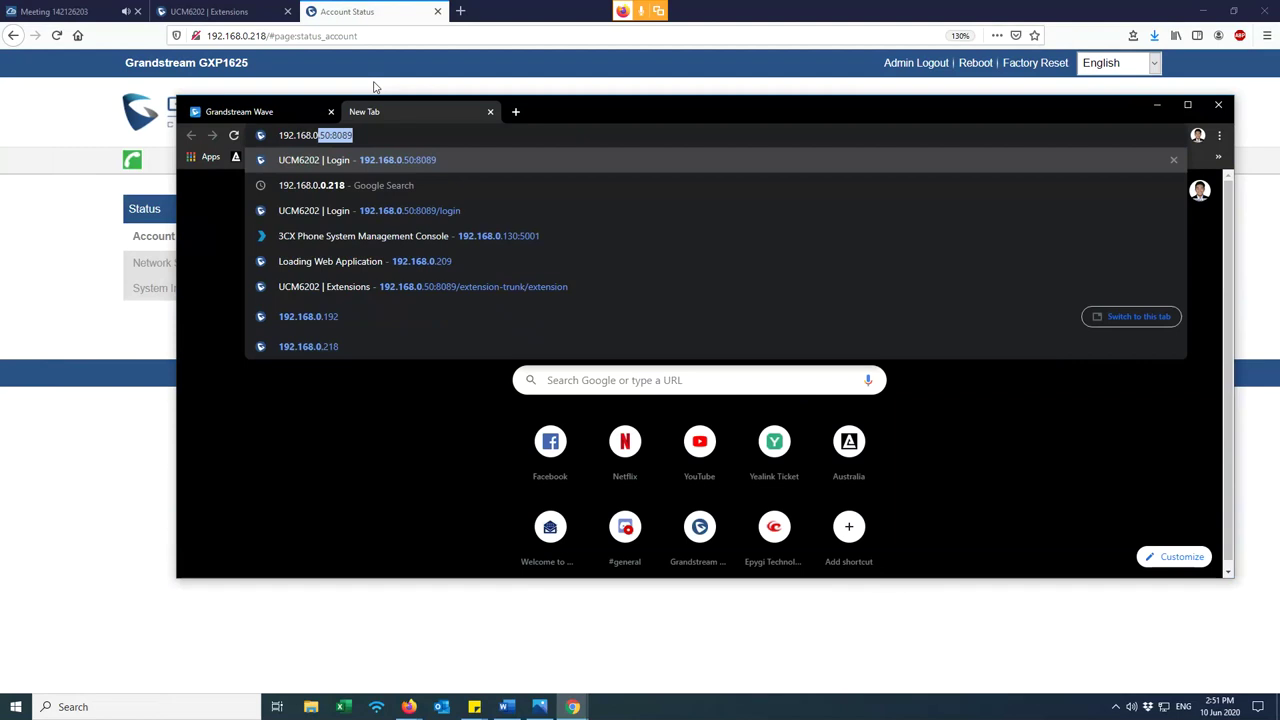
pyautogui.write('50')
pyautogui.press('Return')
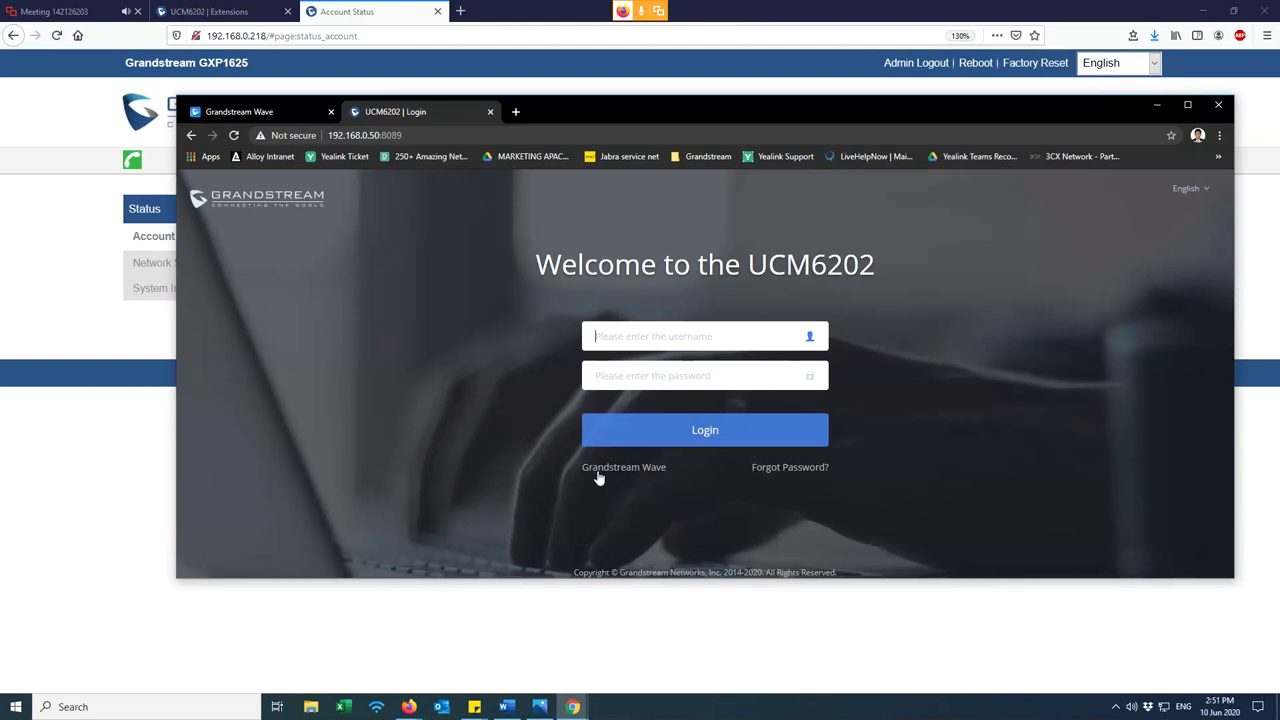
pyautogui.click(678, 468)
pyautogui.tripleClick(678, 467)
pyautogui.click(677, 463)
pyautogui.tripleClick(677, 463)
pyautogui.click(664, 474)
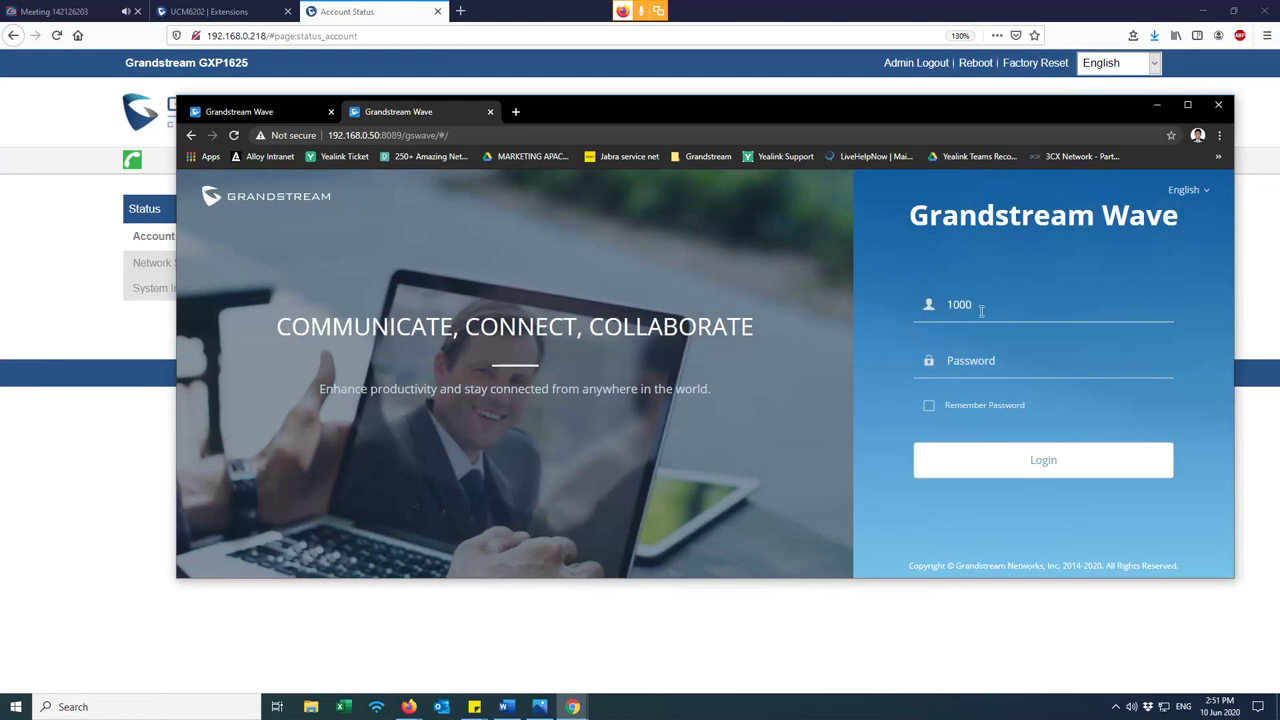
pyautogui.click(333, 113)
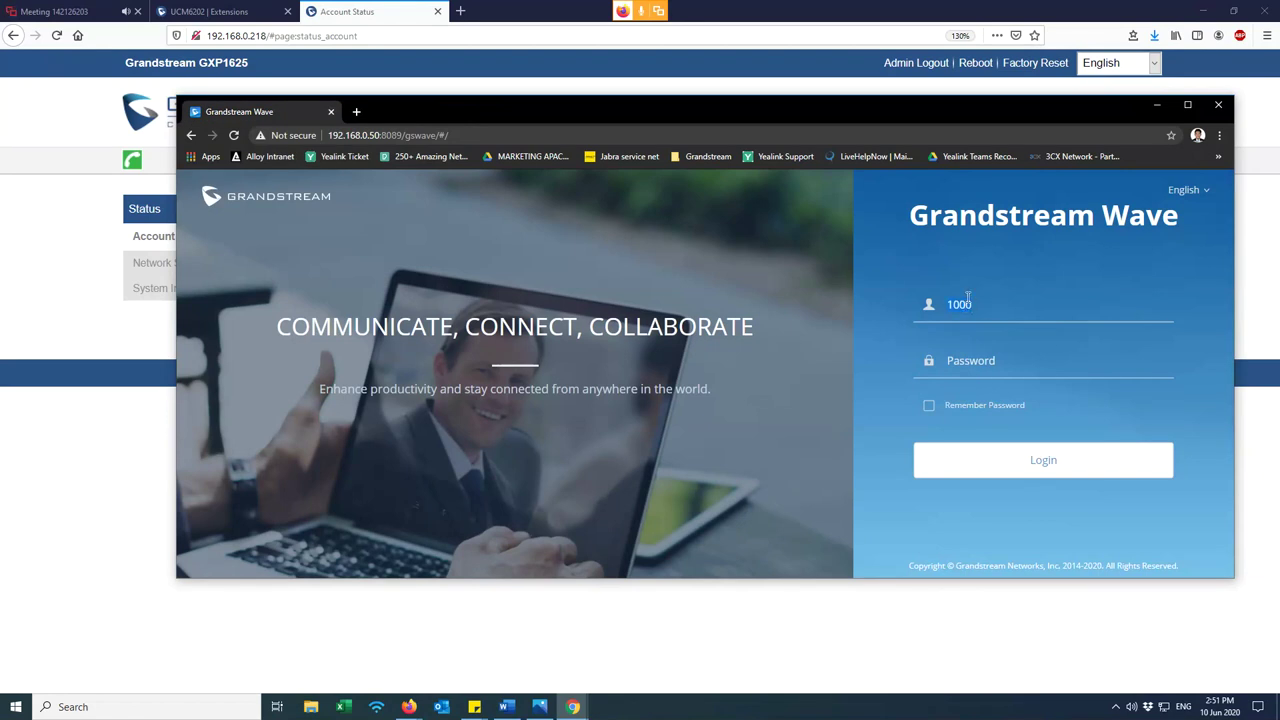
pyautogui.click(997, 361)
pyautogui.click(222, 7)
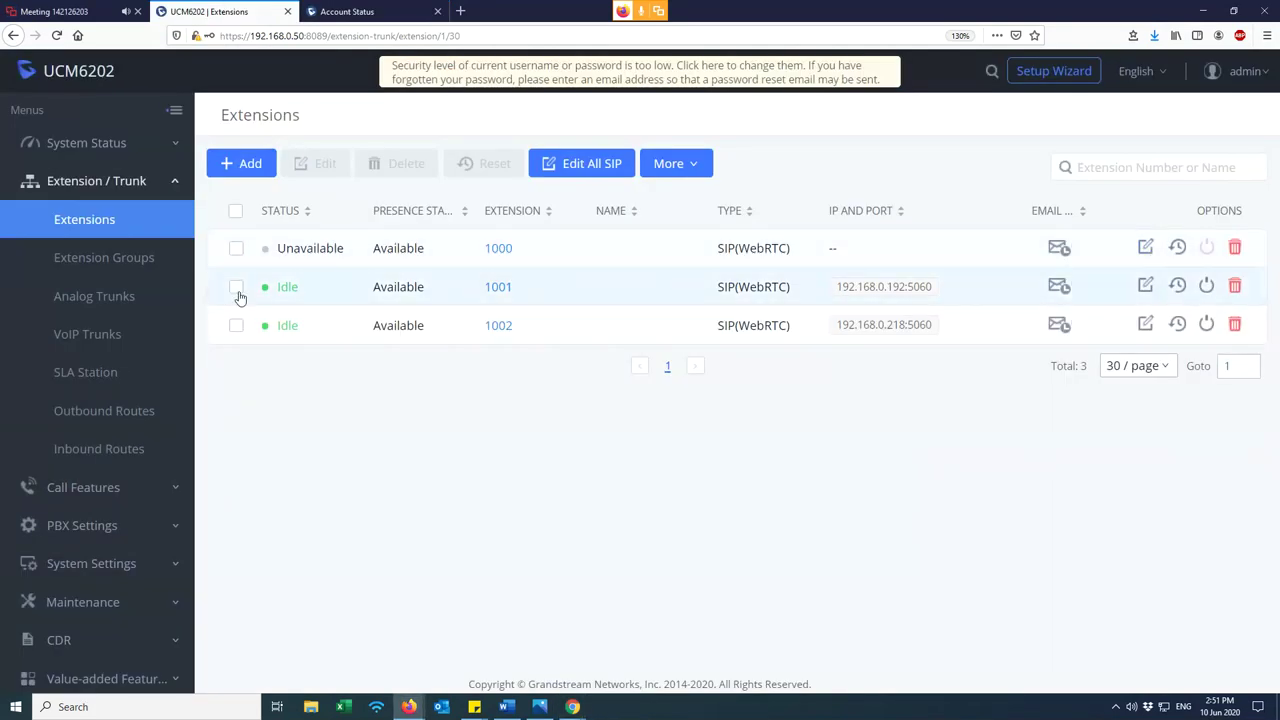
pyautogui.click(236, 248)
# - Copy extension 1000's SIP/IAX password from its edit page
pyautogui.click(236, 248)
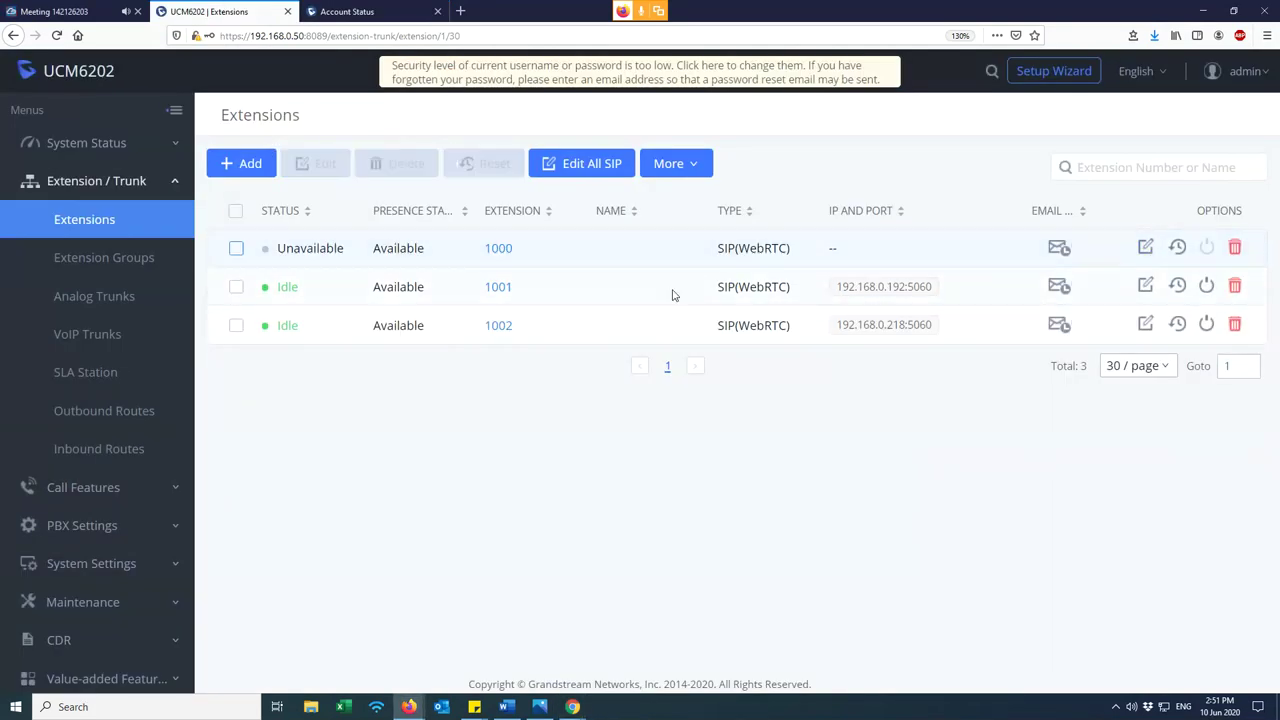
pyautogui.click(1146, 248)
pyautogui.click(1130, 294)
pyautogui.moveTo(1033, 295); pyautogui.dragTo(894, 292)
pyautogui.rightClick(950, 293)
pyautogui.click(990, 367)
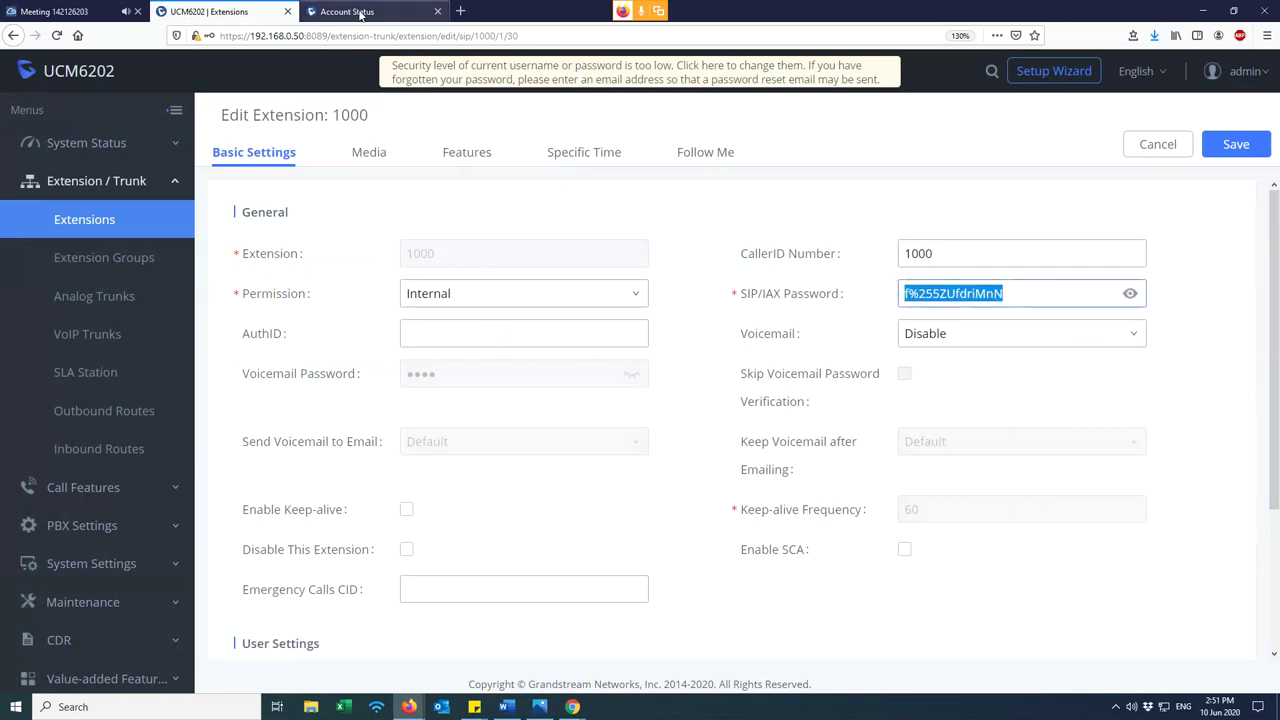
# - Enter username 1000 in the Grandstream Wave login form
pyautogui.moveTo(572, 706)
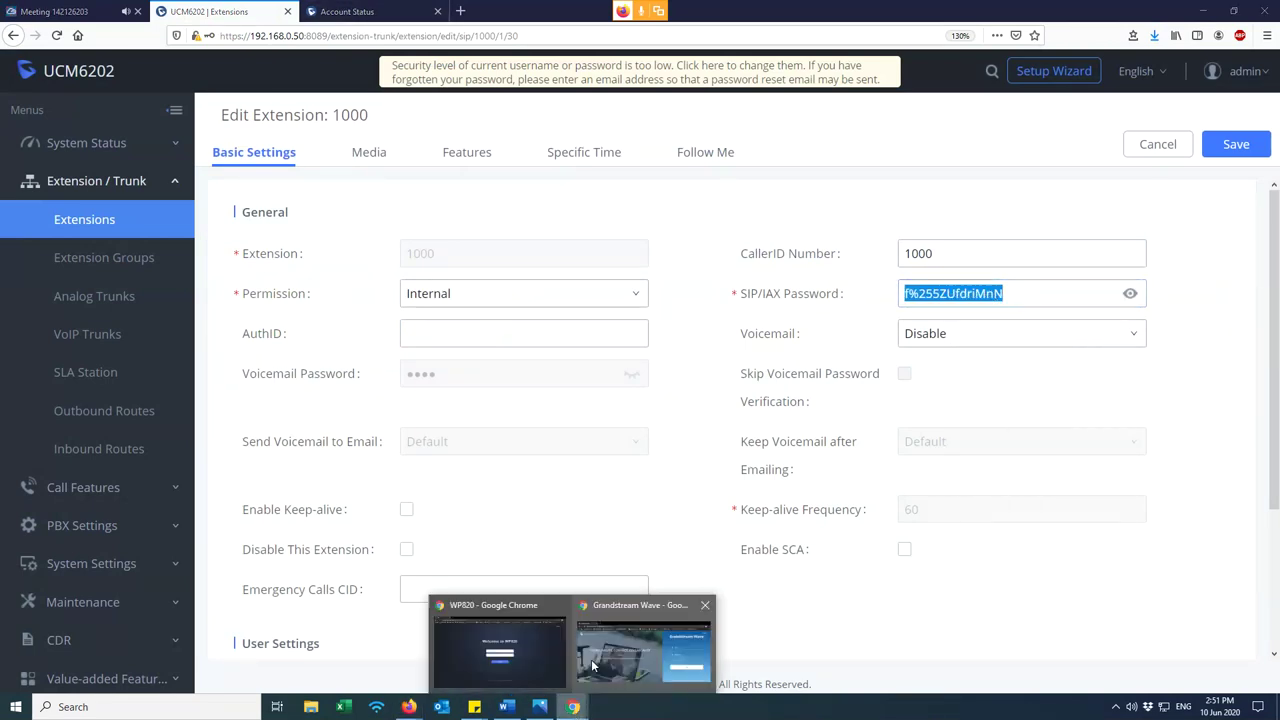
pyautogui.click(636, 656)
pyautogui.click(935, 300)
pyautogui.write('1000')
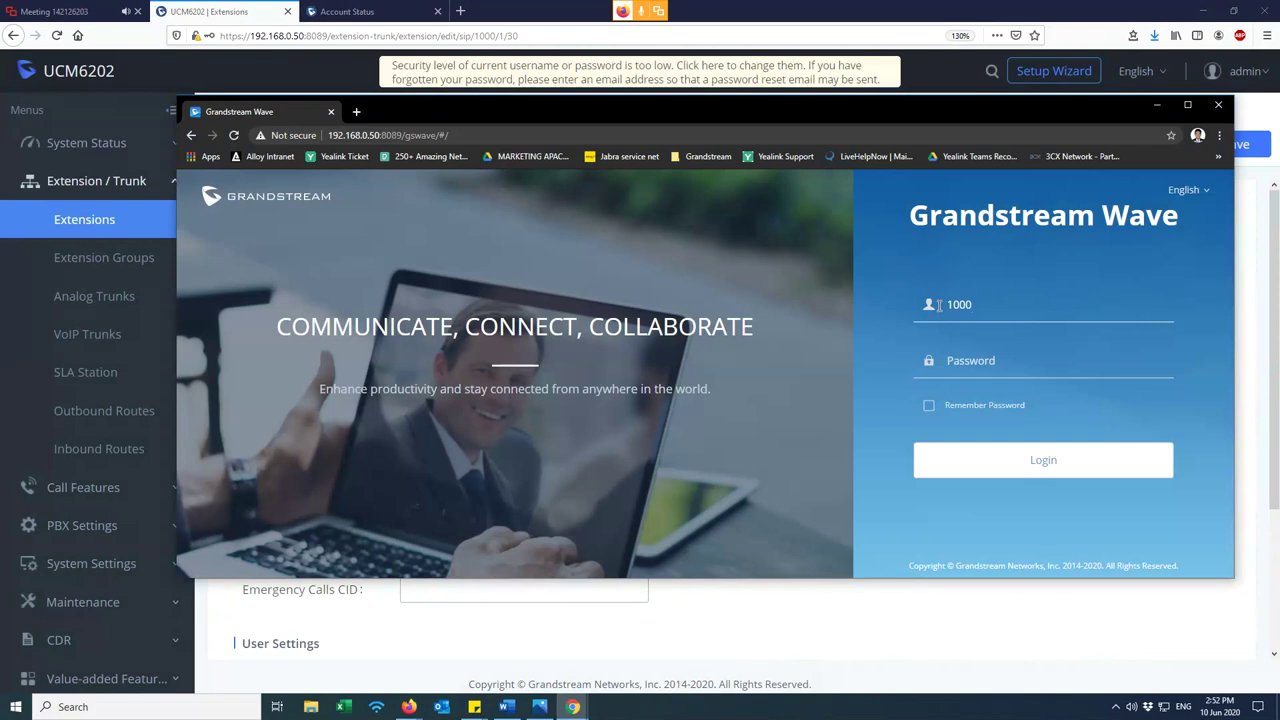
pyautogui.click(965, 360)
# - Paste the password, log in to Wave, and verify 1000 shows Idle on the UCM6202
pyautogui.rightClick(966, 358)
pyautogui.click(997, 463)
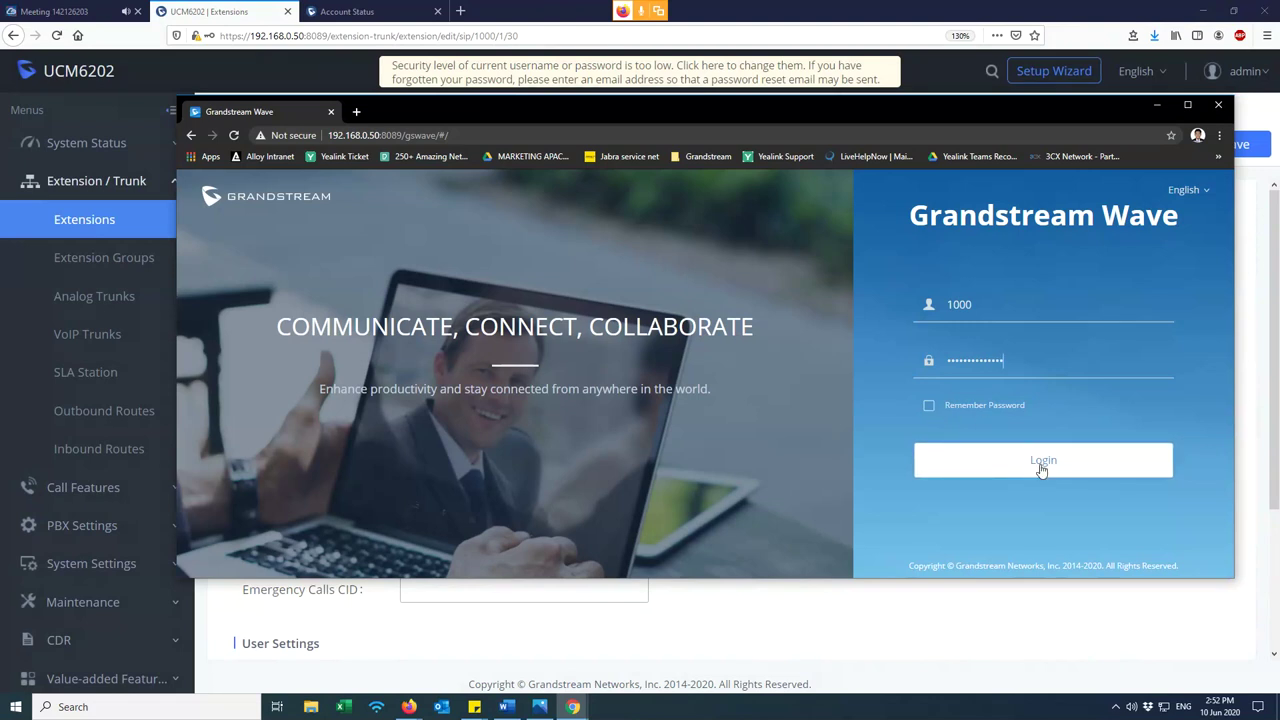
pyautogui.click(1041, 470)
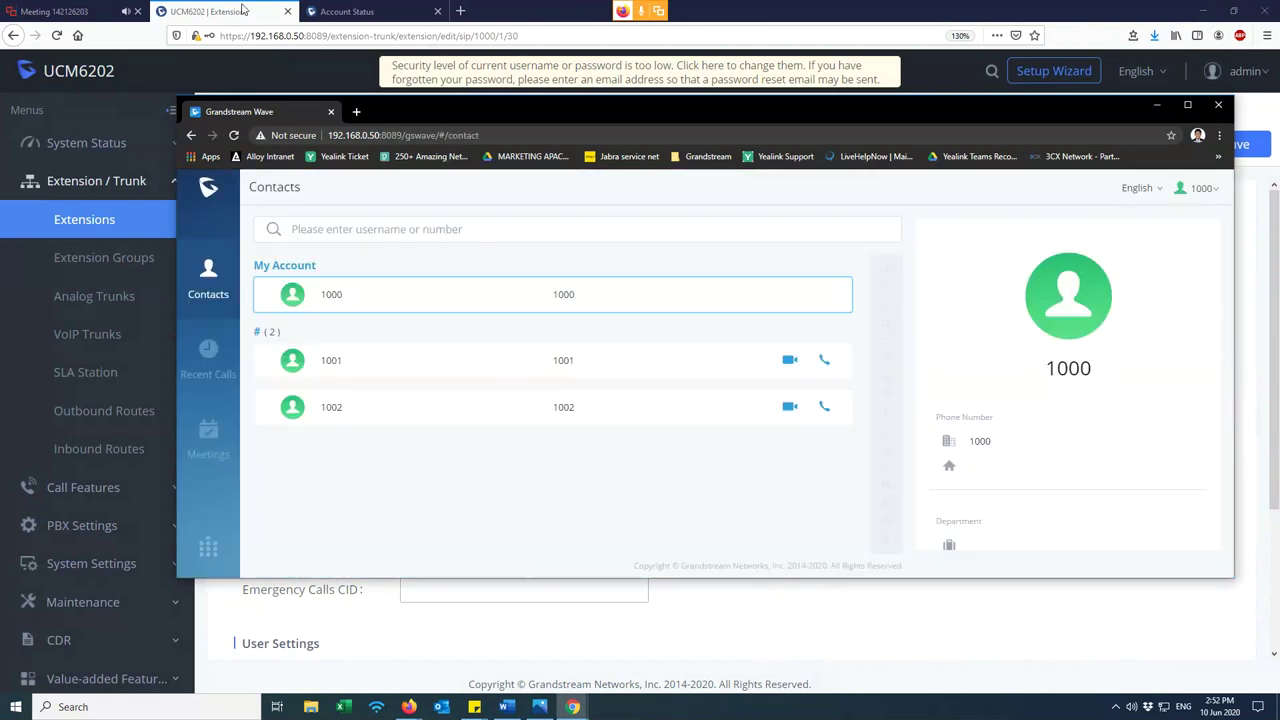
pyautogui.click(265, 7)
pyautogui.click(79, 214)
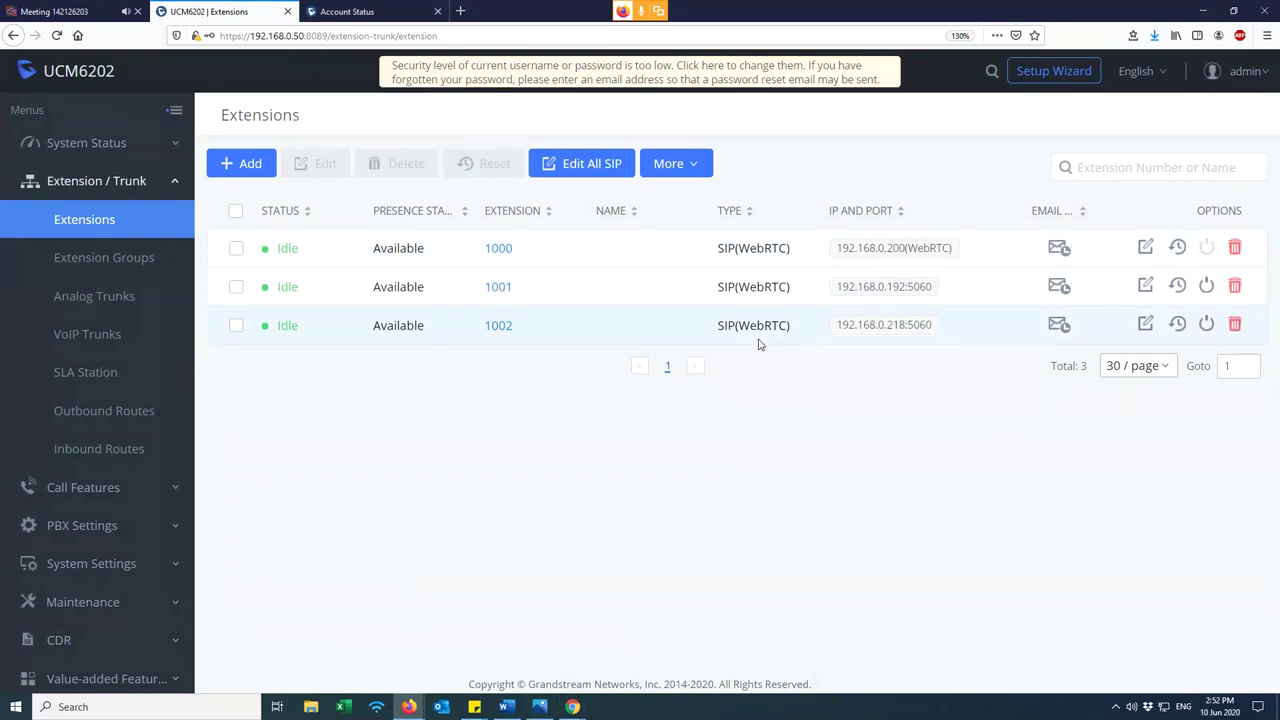
pyautogui.moveTo(561, 349); pyautogui.dragTo(487, 333)
pyautogui.click(551, 371)
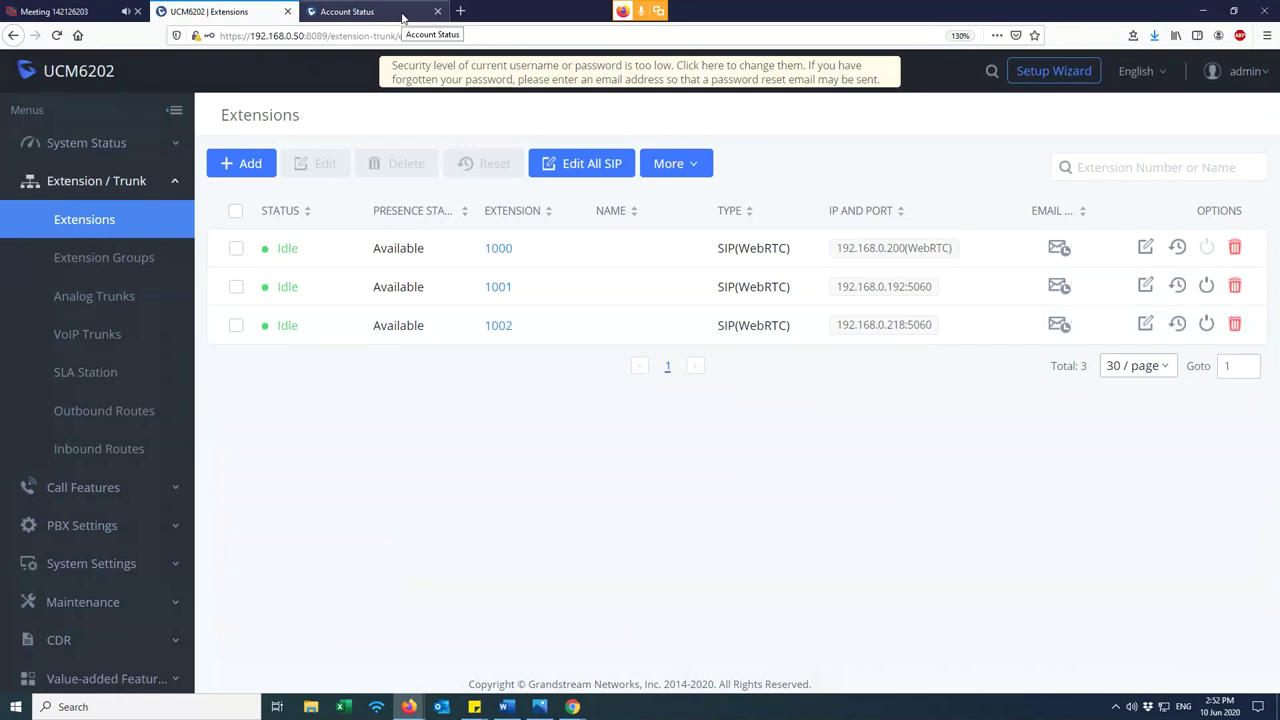
# - Return to Grandstream Wave and select contact 1001
pyautogui.click(346, 11)
pyautogui.hotkey('ctrl', 'shift', 'Tab')
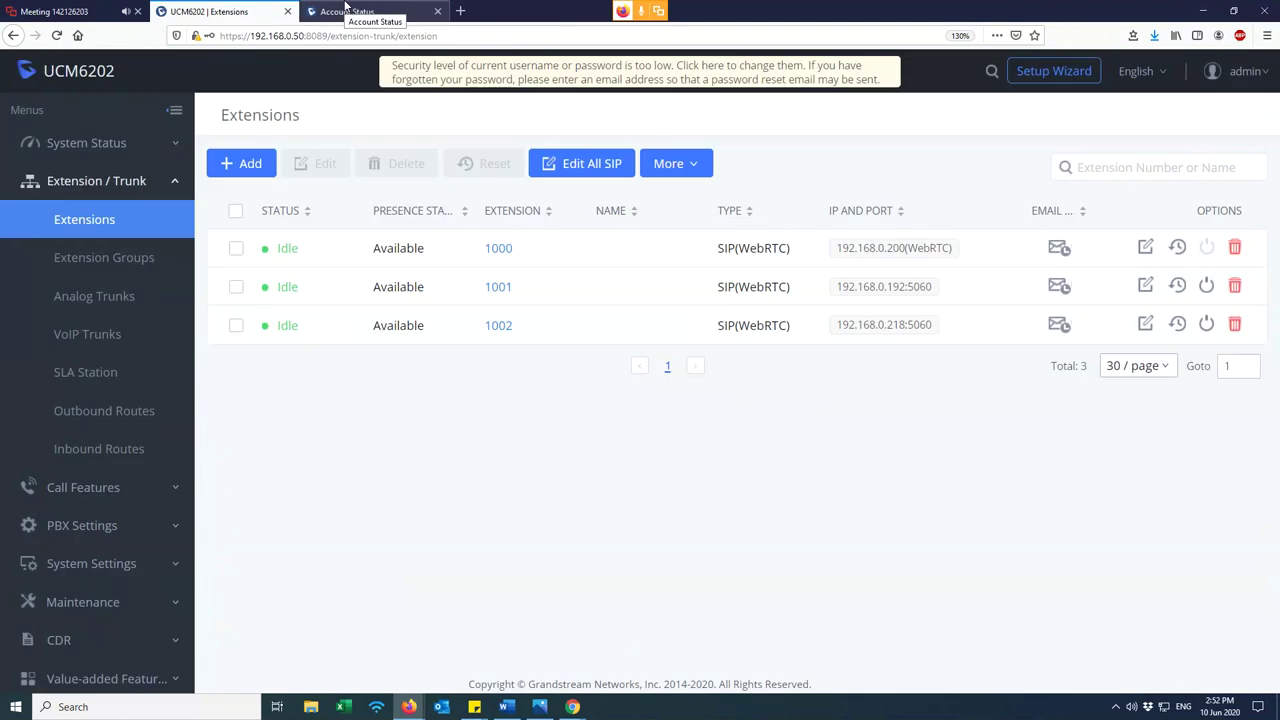
pyautogui.moveTo(568, 700)
pyautogui.click(617, 664)
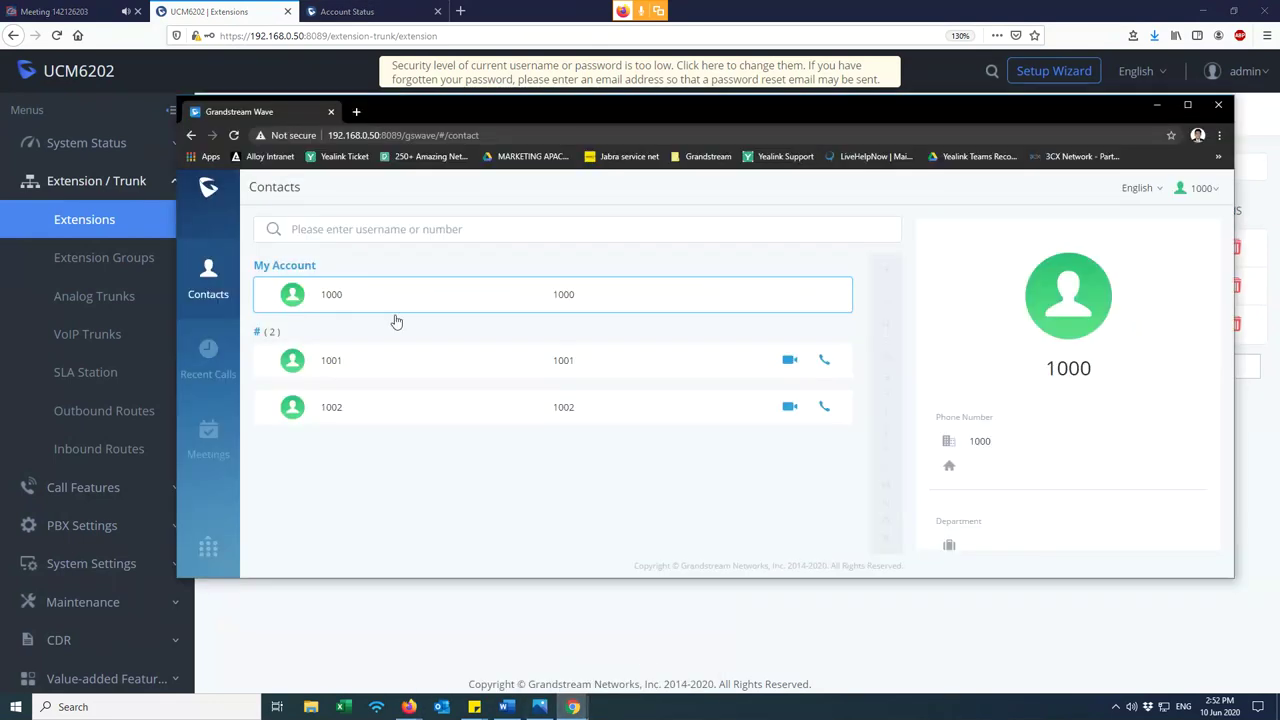
pyautogui.click(366, 366)
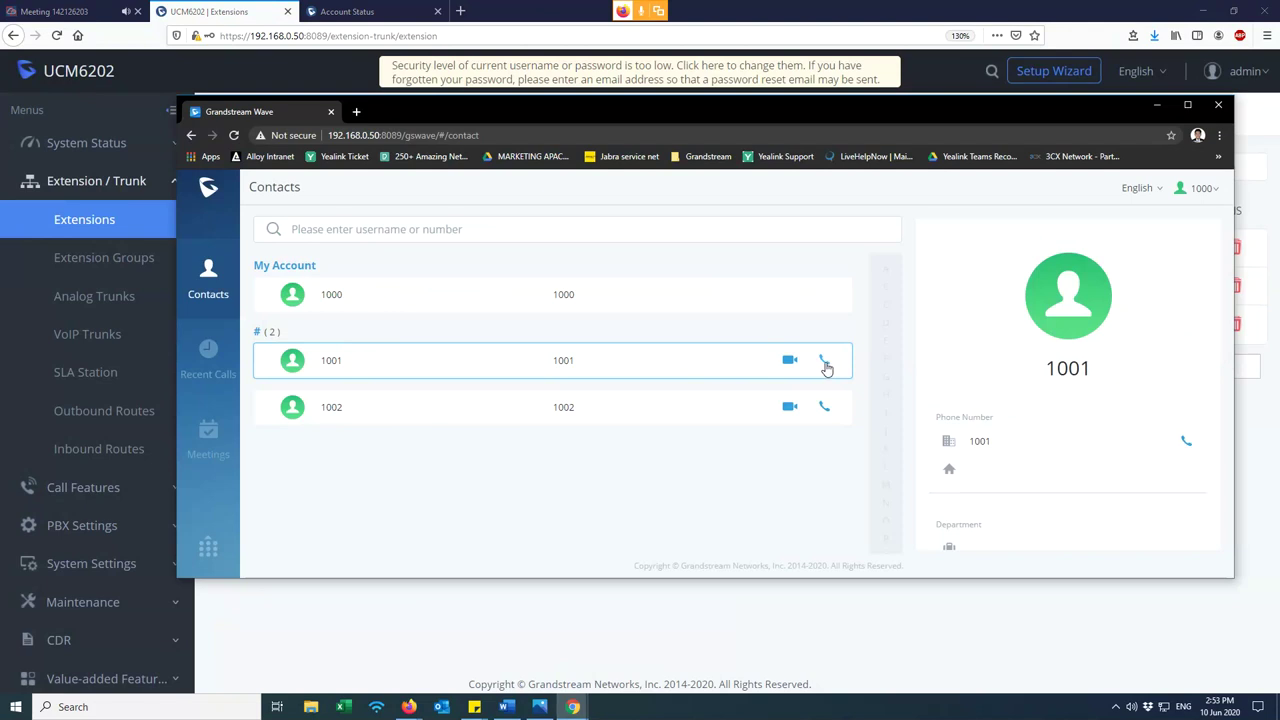
# - Dial 1001 on the Grandstream Wave dialpad and place a voice call from extension 1000
pyautogui.click(208, 549)
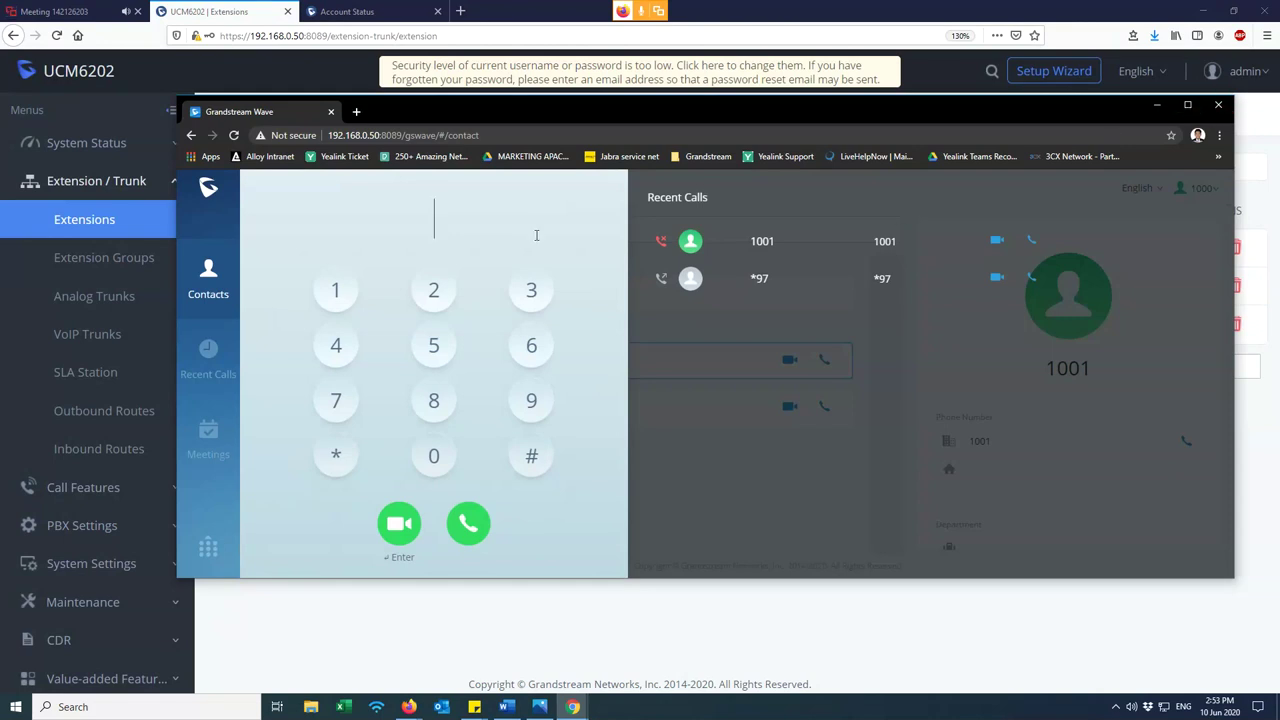
pyautogui.click(1188, 107)
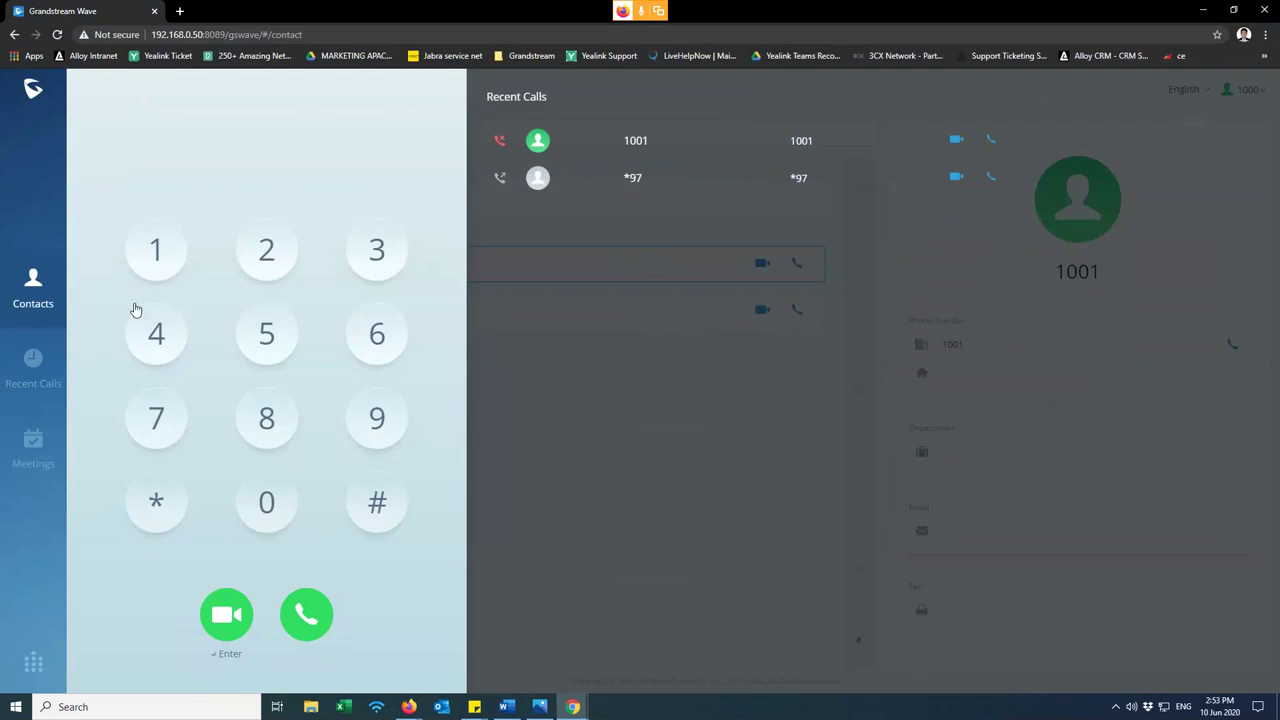
pyautogui.write('1')
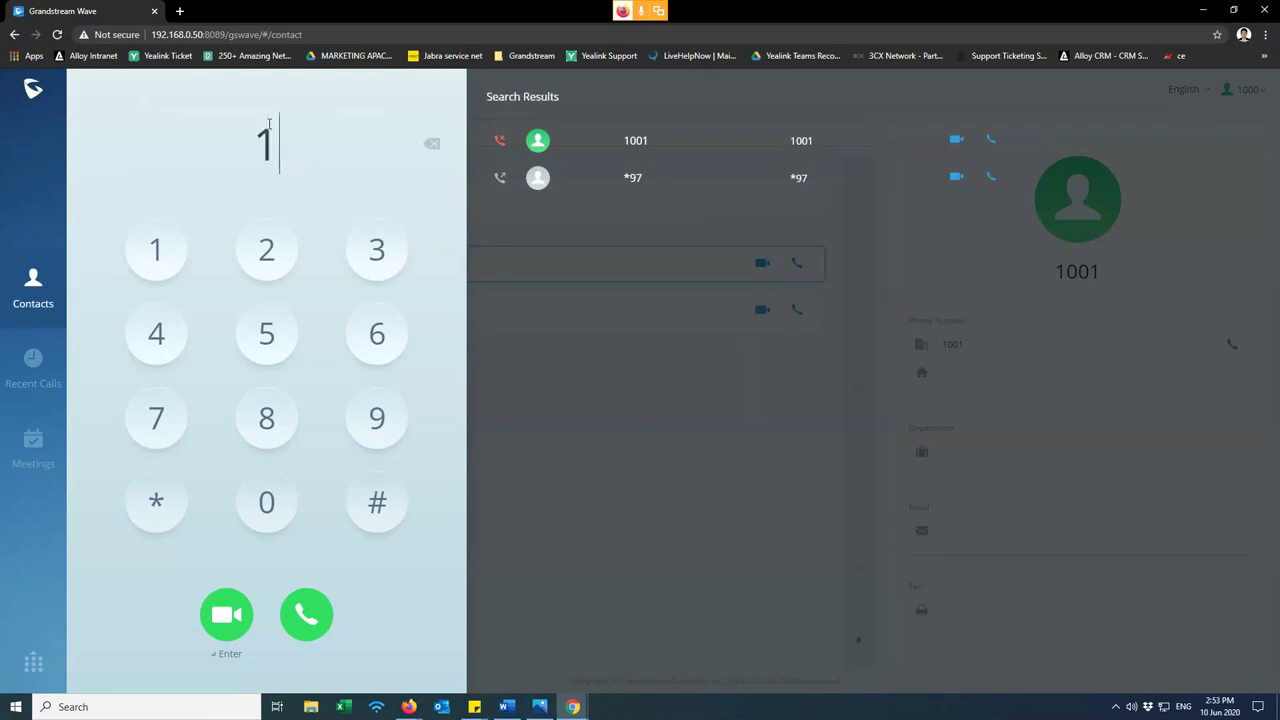
pyautogui.write('000')
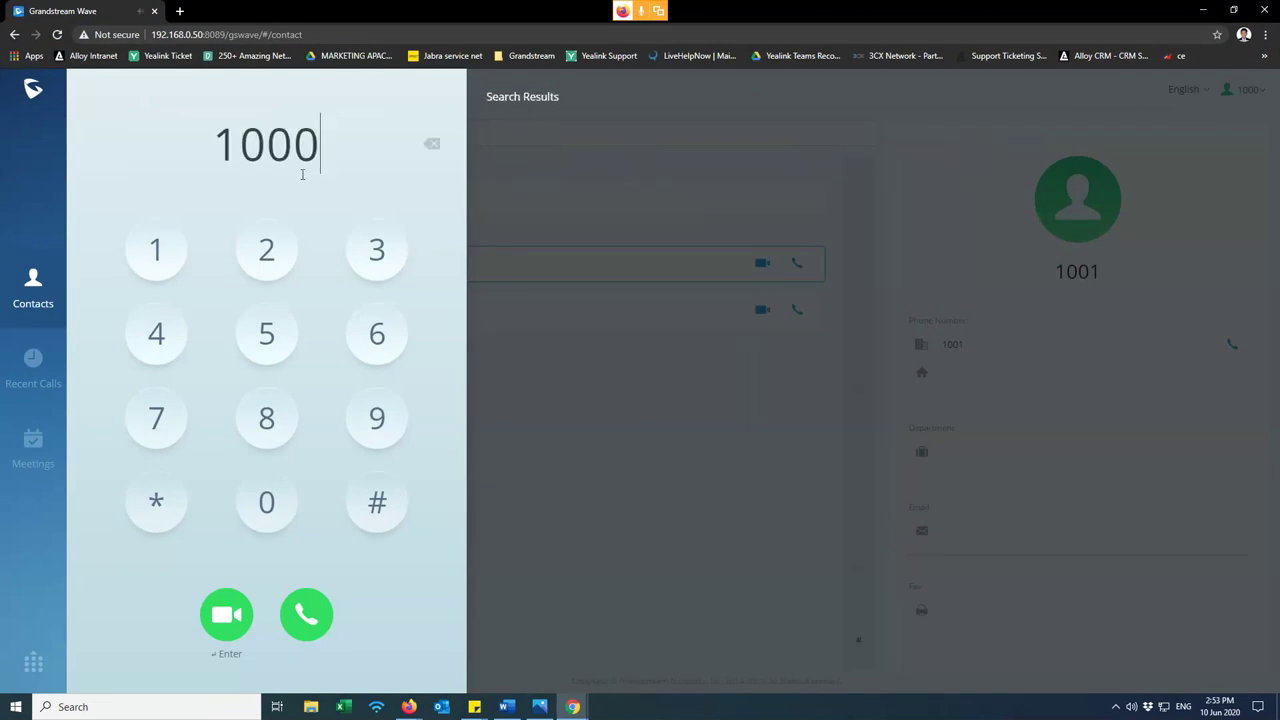
pyautogui.press('BackSpace')
pyautogui.write('1')
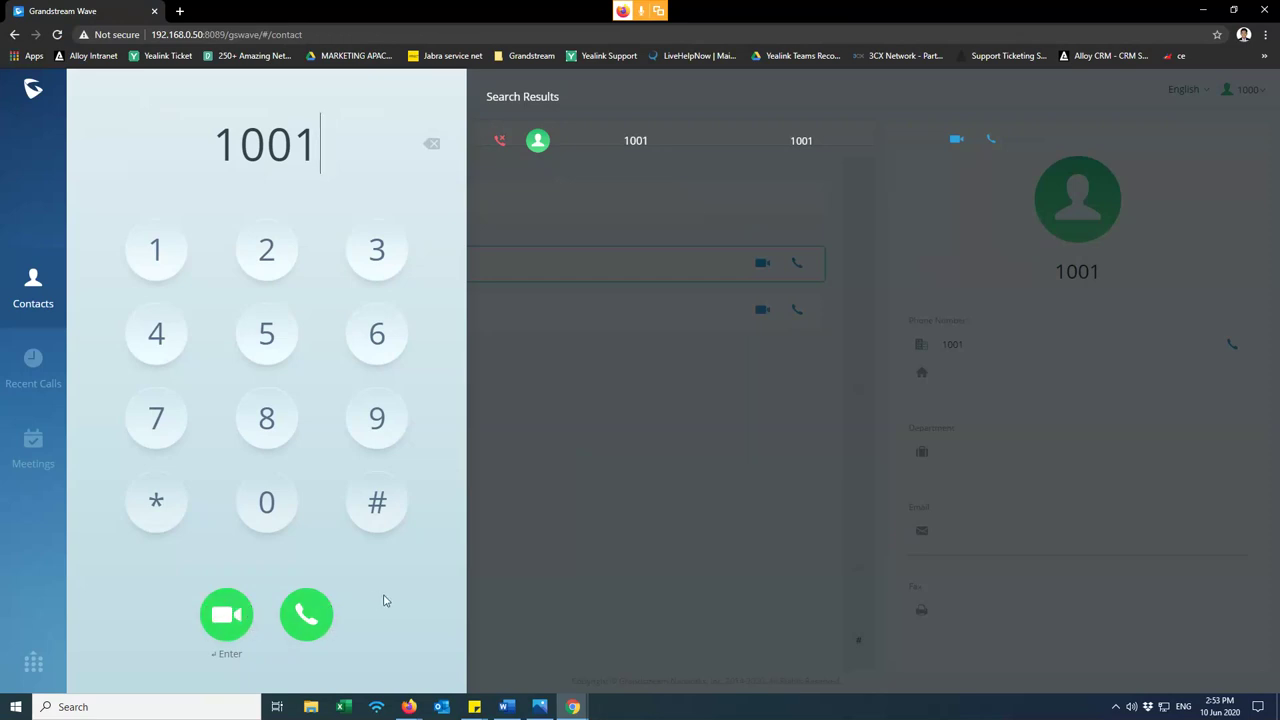
pyautogui.click(308, 615)
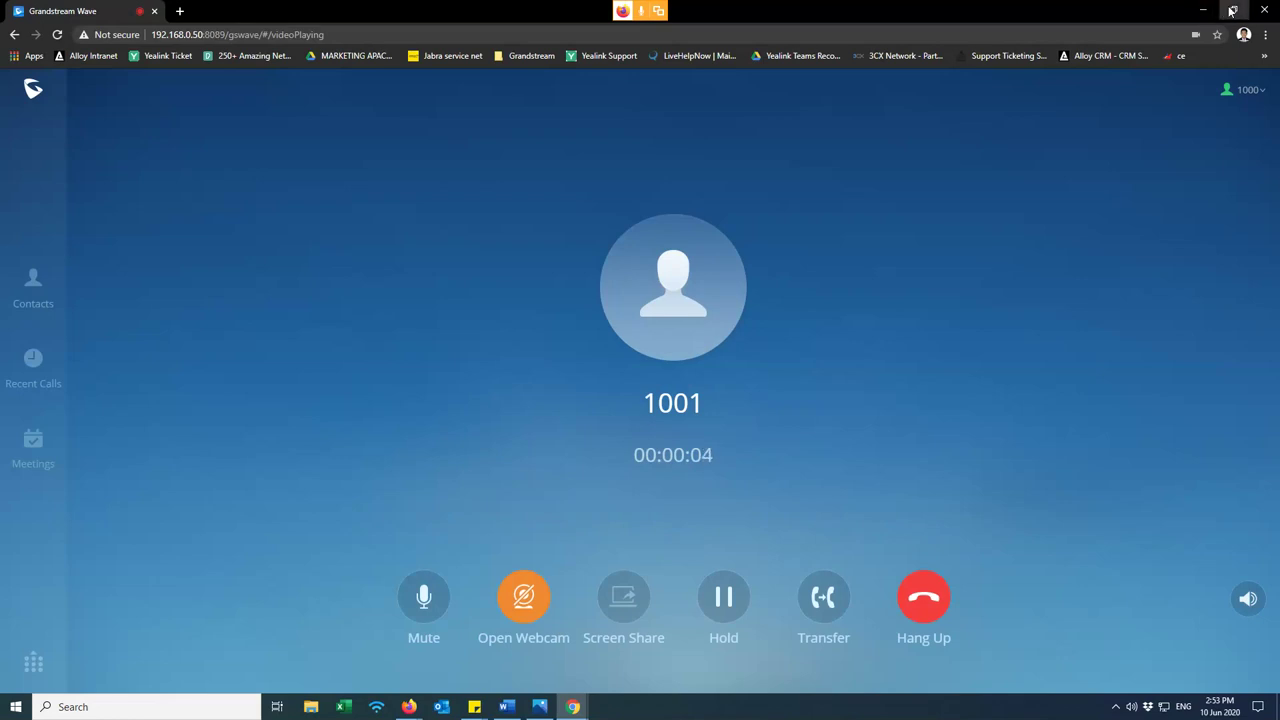
pyautogui.click(1231, 11)
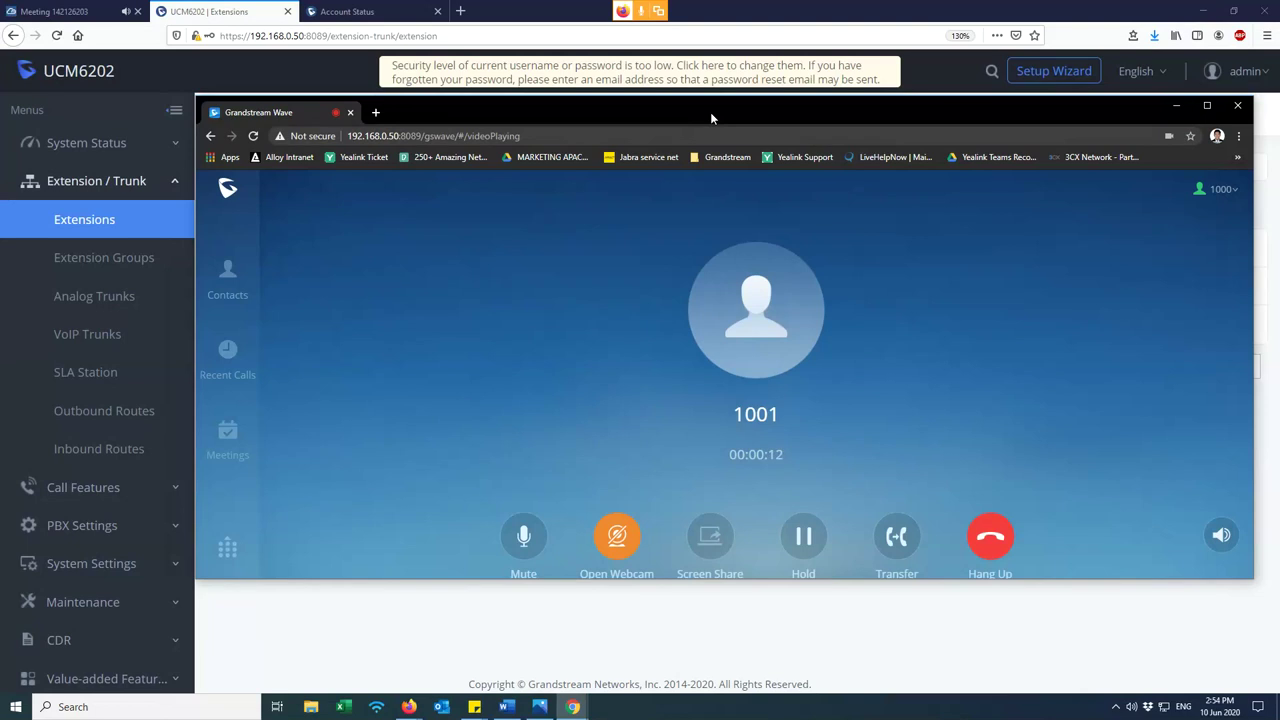
# - Open Active Calls on the UCM6202 and inspect the Internal call from 1000 to 1001
pyautogui.click(219, 10)
pyautogui.click(133, 145)
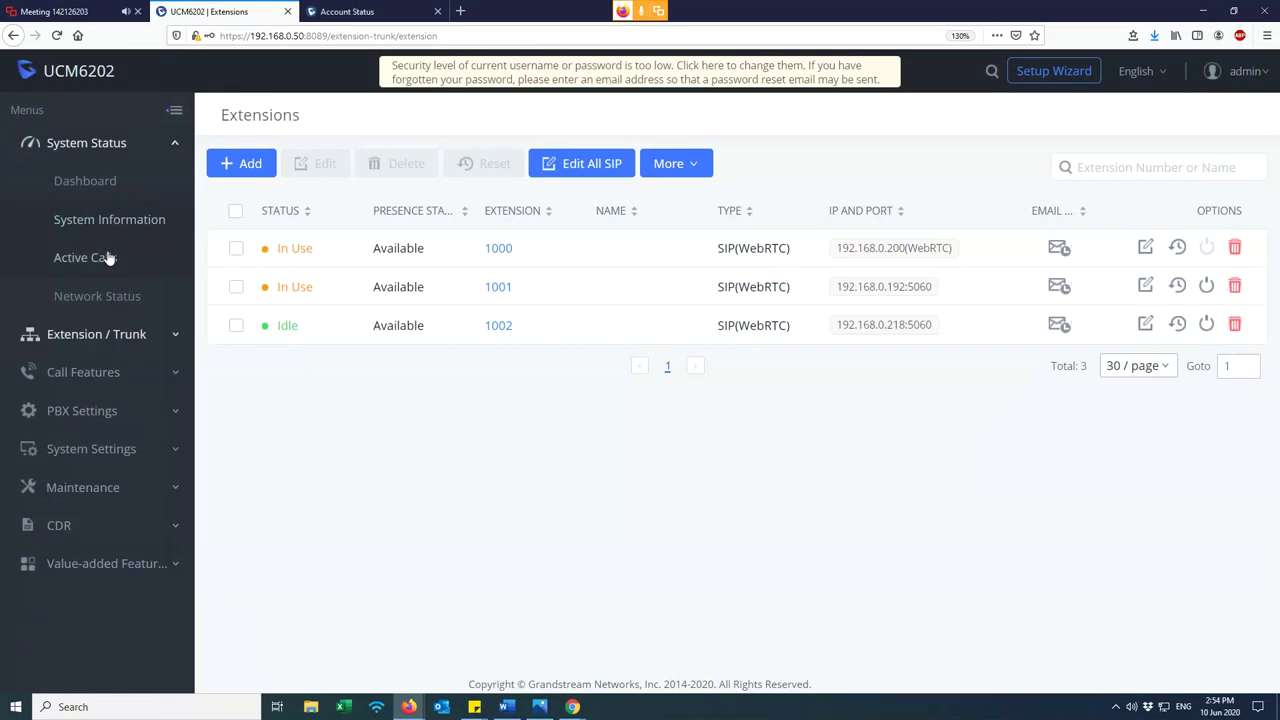
pyautogui.click(108, 258)
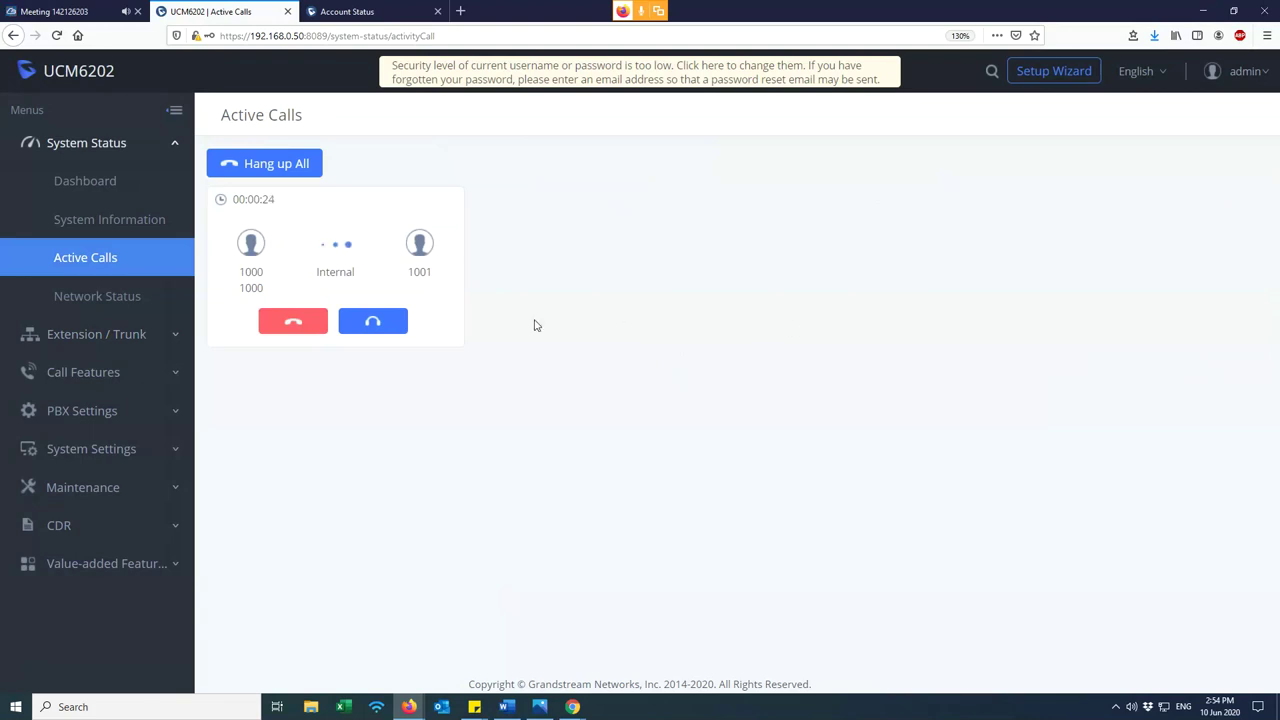
pyautogui.moveTo(240, 277); pyautogui.dragTo(450, 280)
pyautogui.click(445, 288)
pyautogui.moveTo(437, 278); pyautogui.dragTo(404, 278)
pyautogui.moveTo(275, 296); pyautogui.dragTo(316, 276)
pyautogui.click(300, 283)
# - Hang up the call, confirm with OK, and minimize the Grandstream Wave window
pyautogui.click(293, 322)
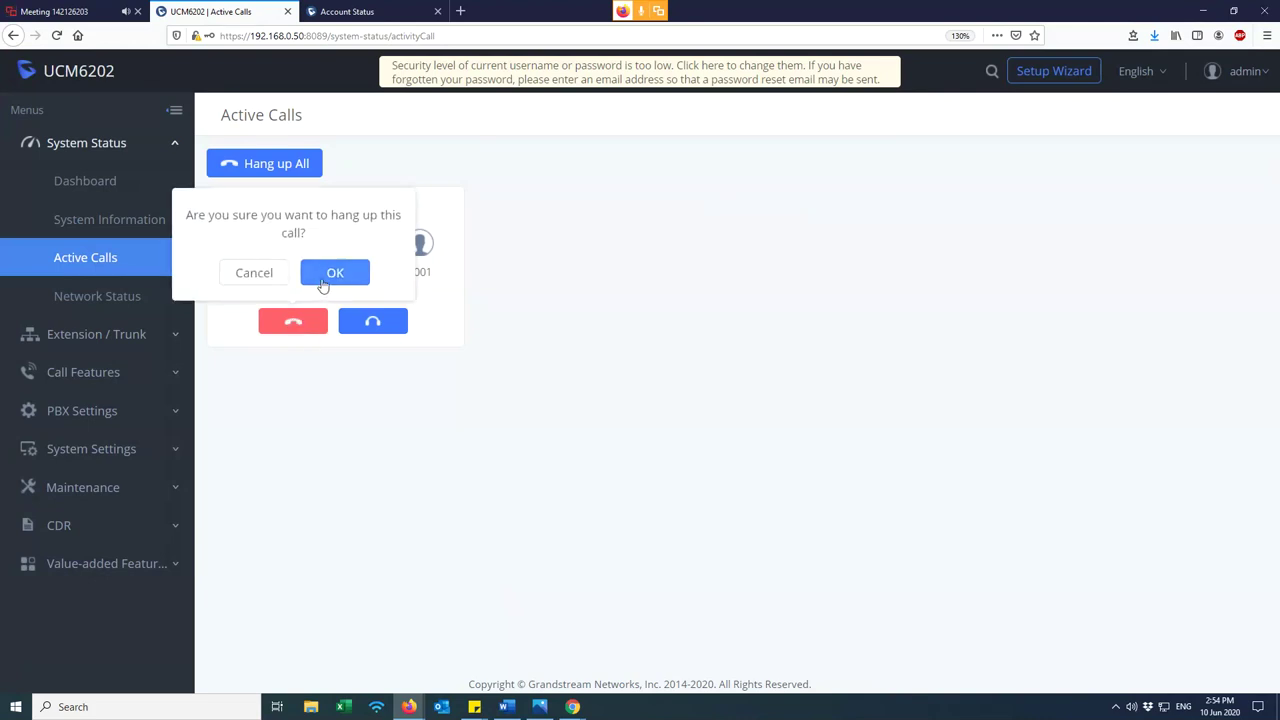
pyautogui.click(327, 274)
pyautogui.moveTo(572, 706)
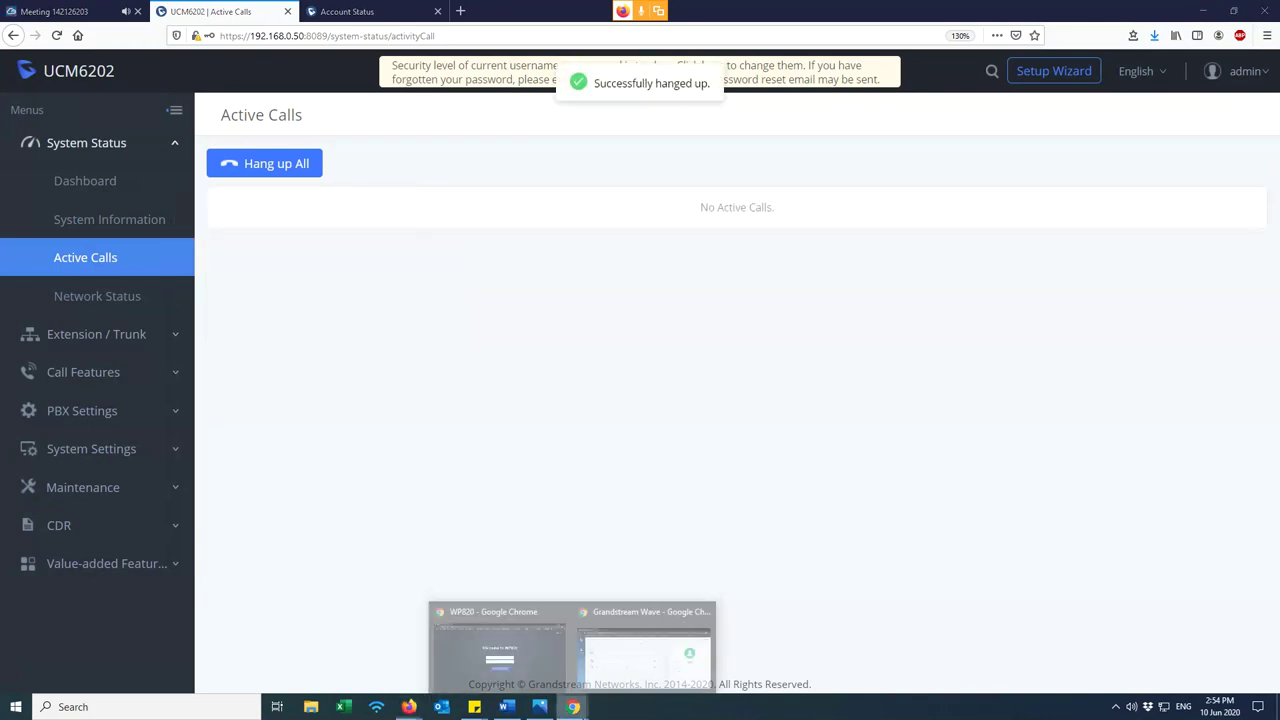
pyautogui.click(631, 656)
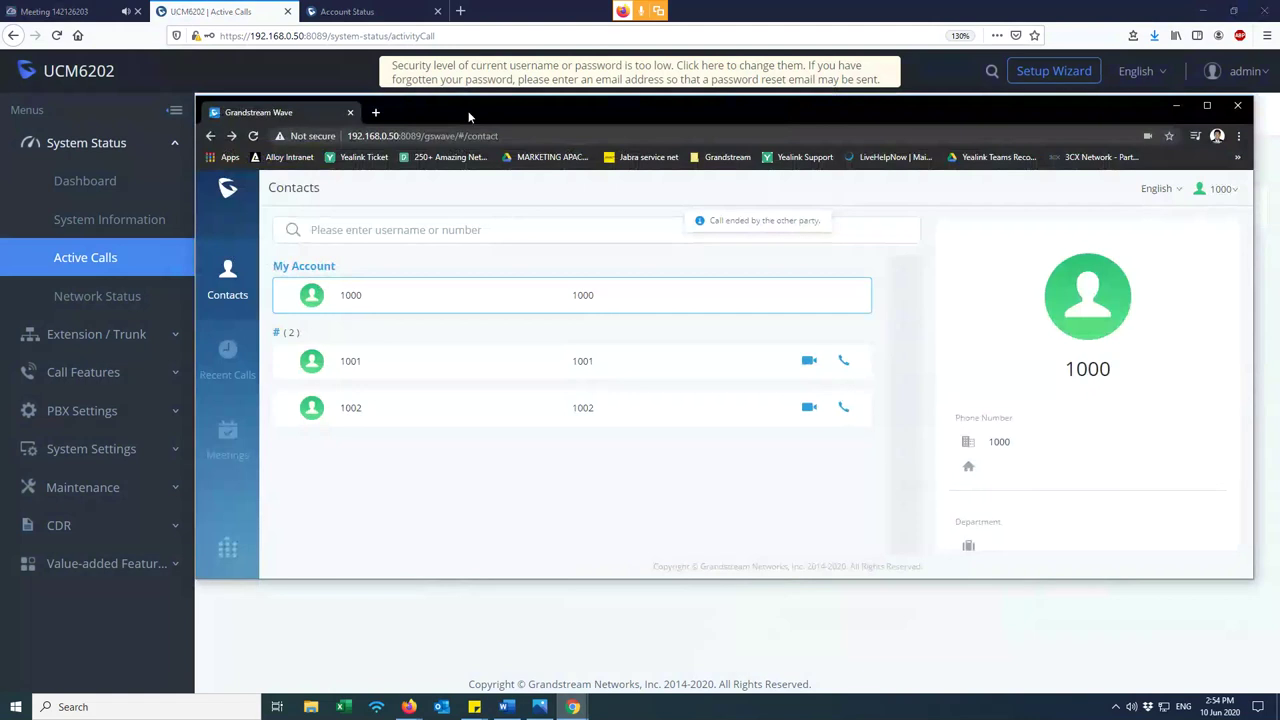
pyautogui.moveTo(471, 108)
pyautogui.mouseDown()
pyautogui.moveTo(494, 107)
pyautogui.moveTo(468, 105)
pyautogui.mouseUp()
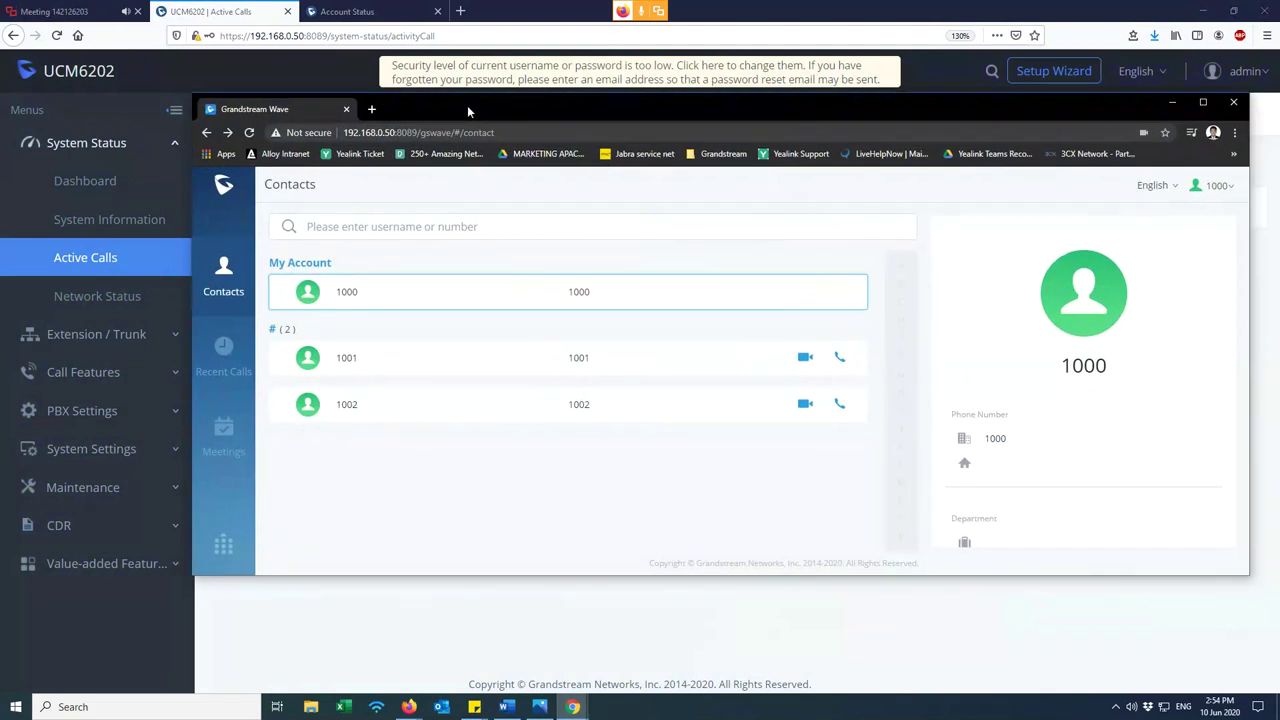
pyautogui.click(1174, 103)
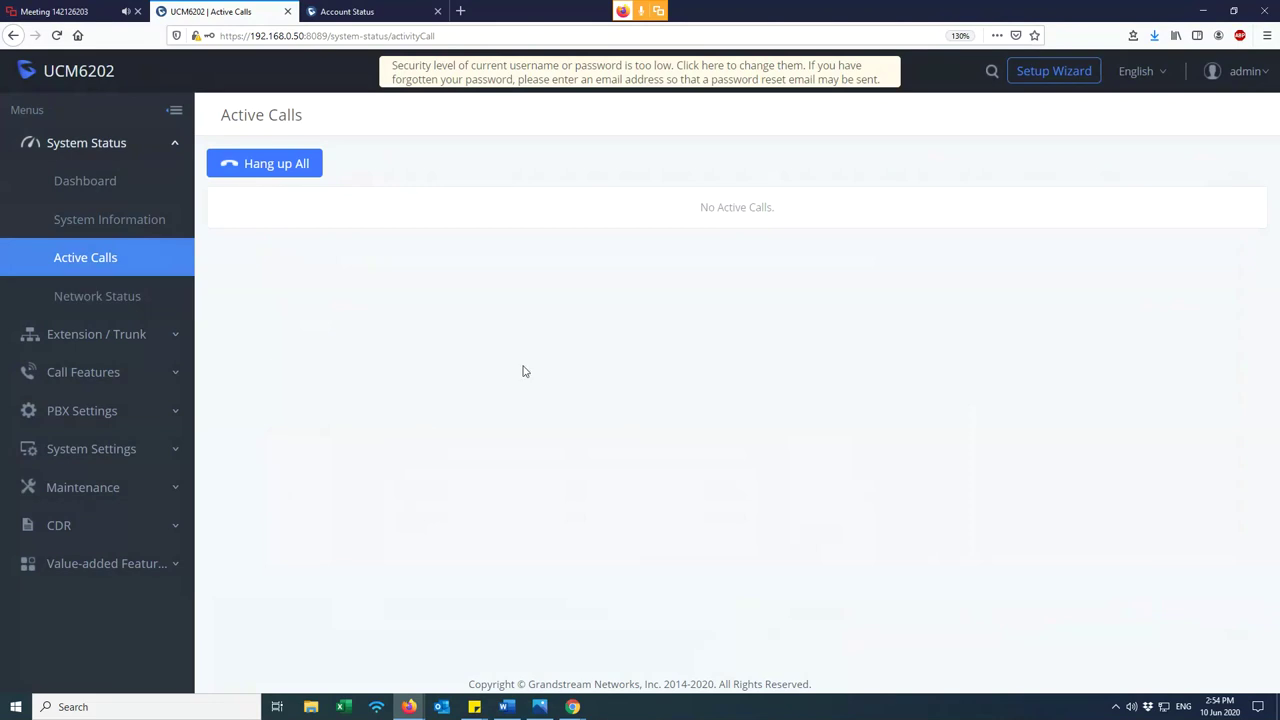
# - Browse the Extensions, Analog Trunks and VoIP Trunks pages under Extension / Trunk
pyautogui.click(131, 337)
pyautogui.click(98, 220)
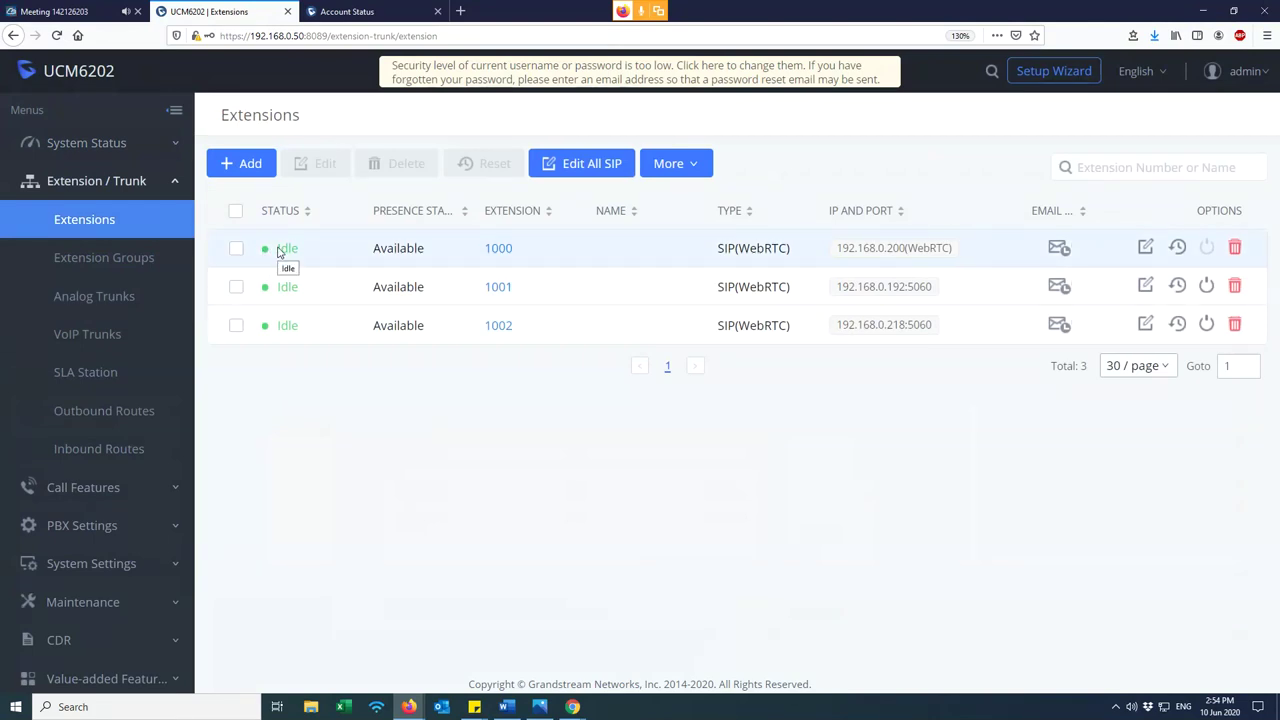
pyautogui.click(100, 300)
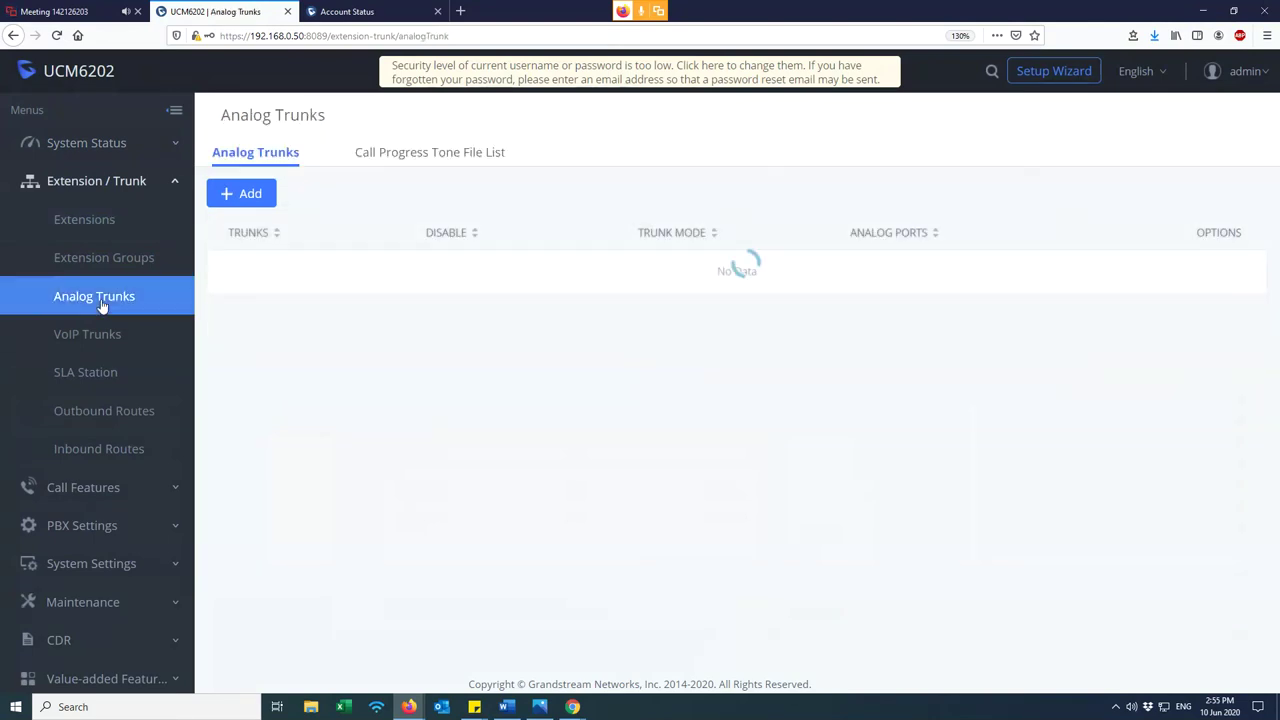
pyautogui.click(108, 334)
pyautogui.click(113, 304)
pyautogui.click(111, 343)
pyautogui.click(115, 306)
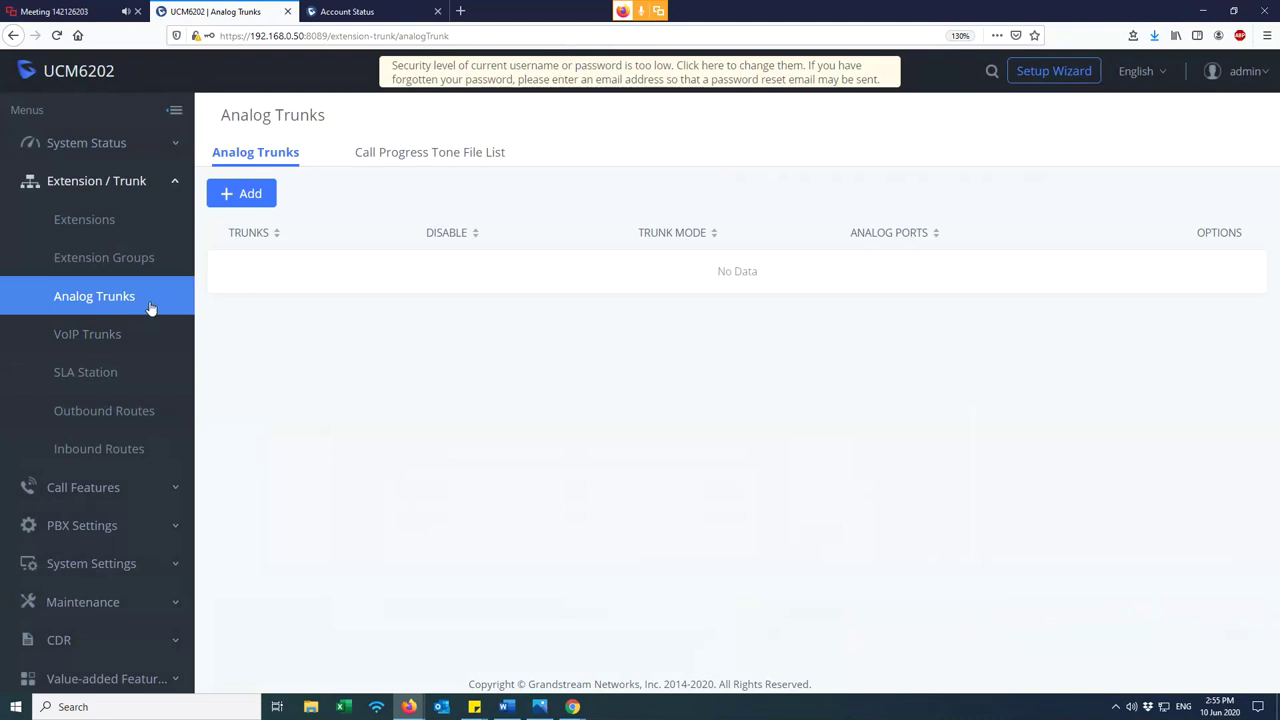
# - Check the FXO port status on the Dashboard, then return to the empty Analog Trunks page
pyautogui.click(127, 152)
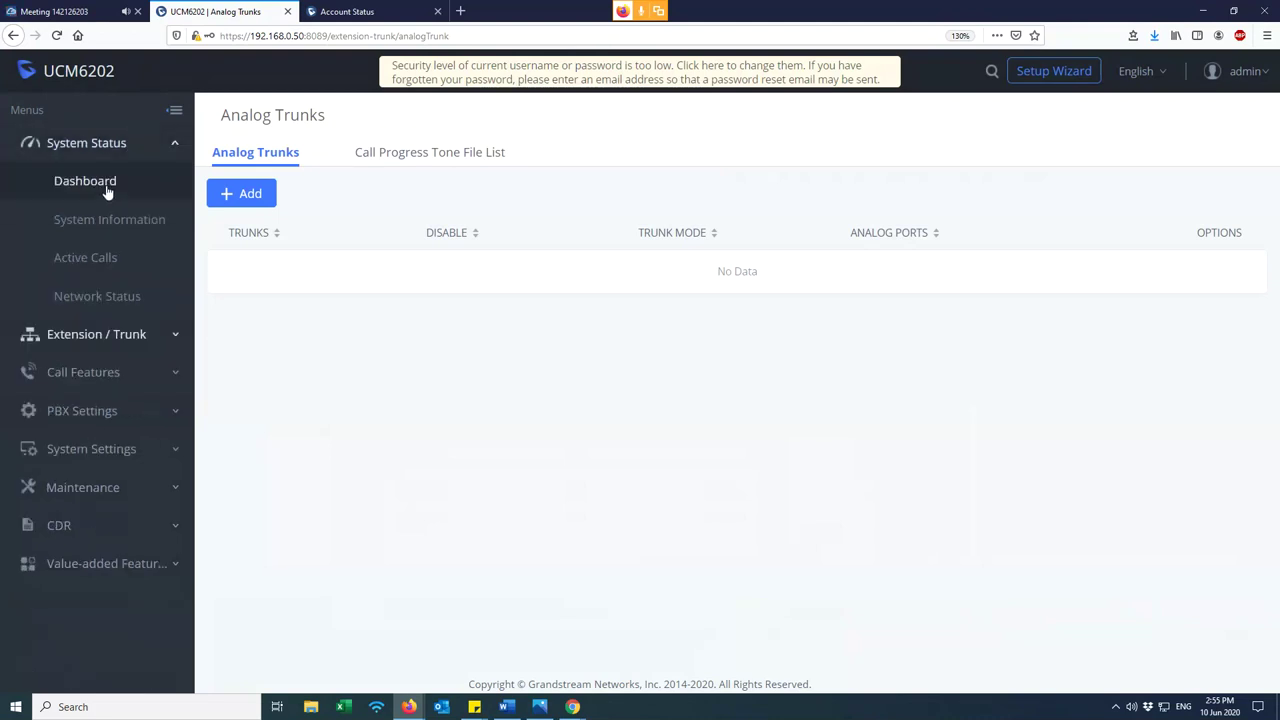
pyautogui.click(107, 190)
pyautogui.scroll(-3, 666, 526)
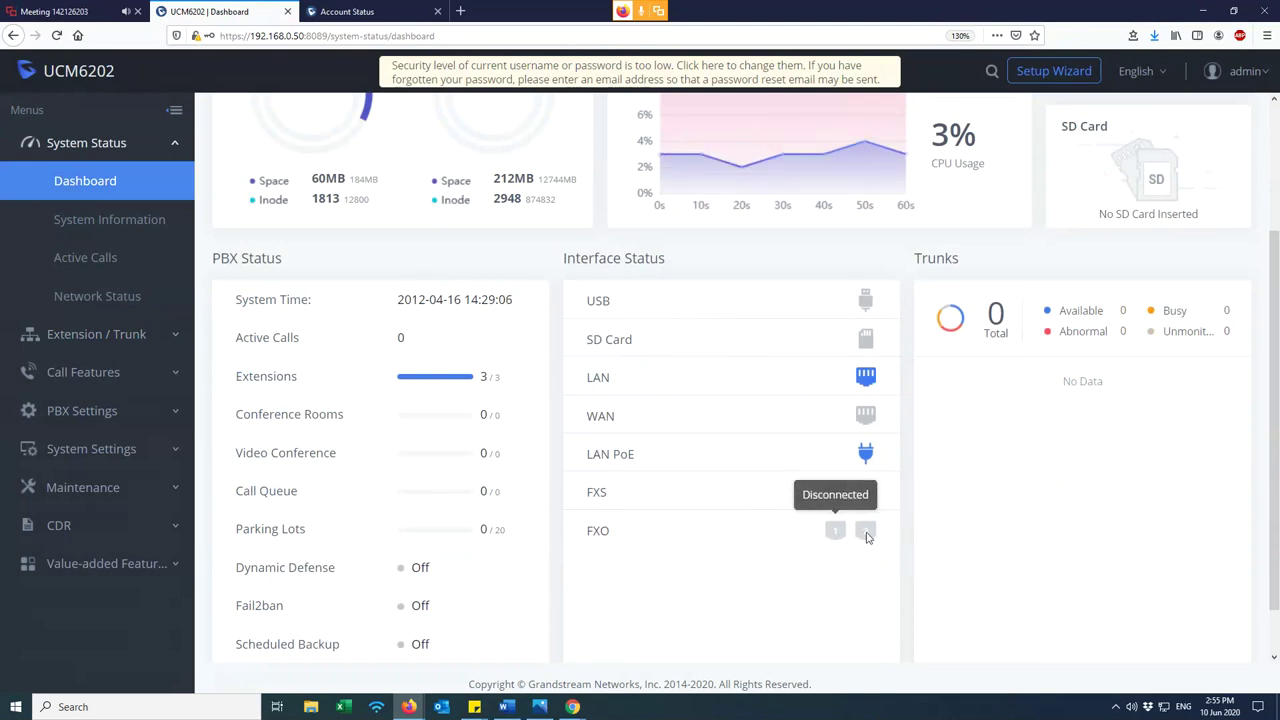
pyautogui.click(96, 334)
pyautogui.click(93, 296)
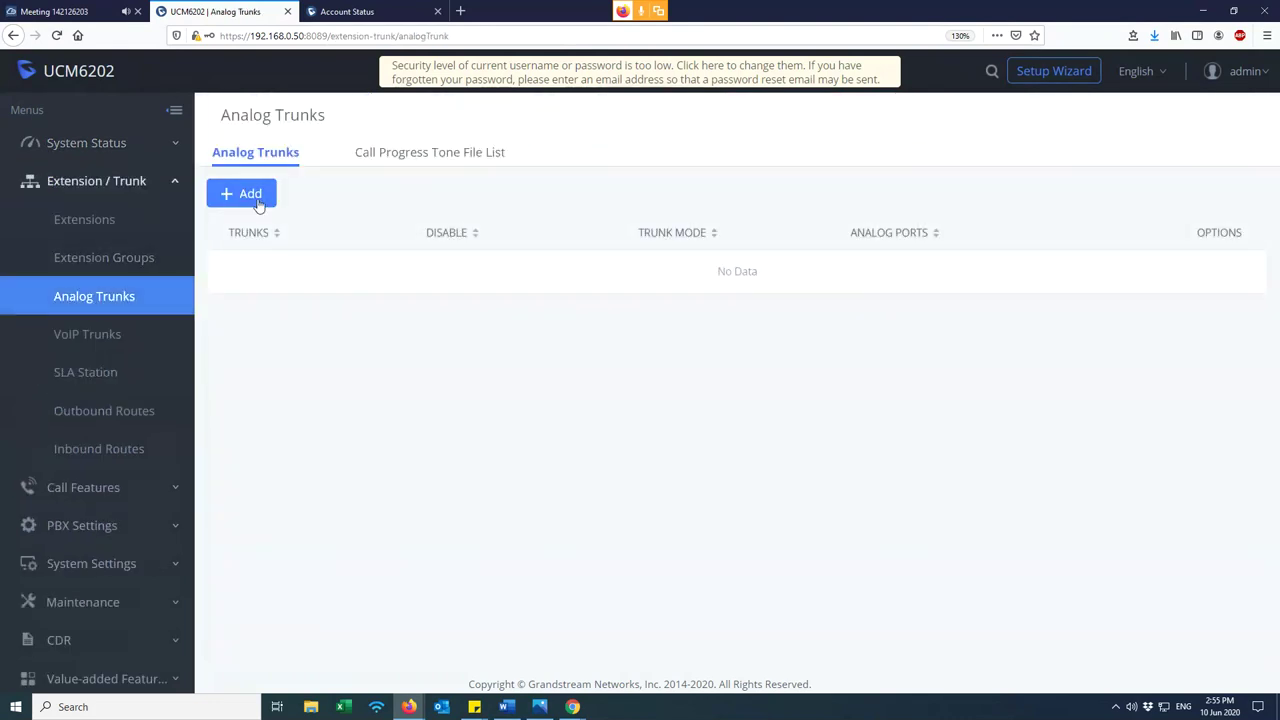
# - Start a new analog trunk on FXO Port 1 named PLDT
pyautogui.click(247, 194)
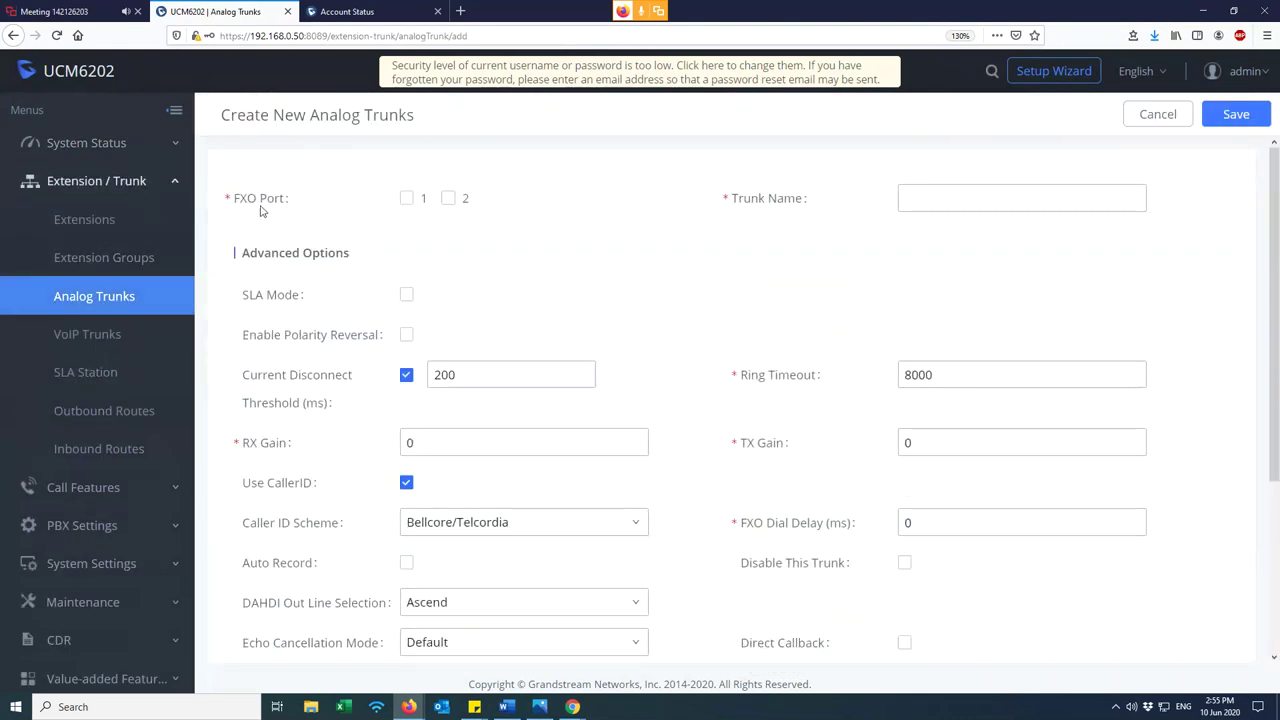
pyautogui.doubleClick(284, 204)
pyautogui.click(277, 223)
pyautogui.click(406, 198)
pyautogui.click(991, 188)
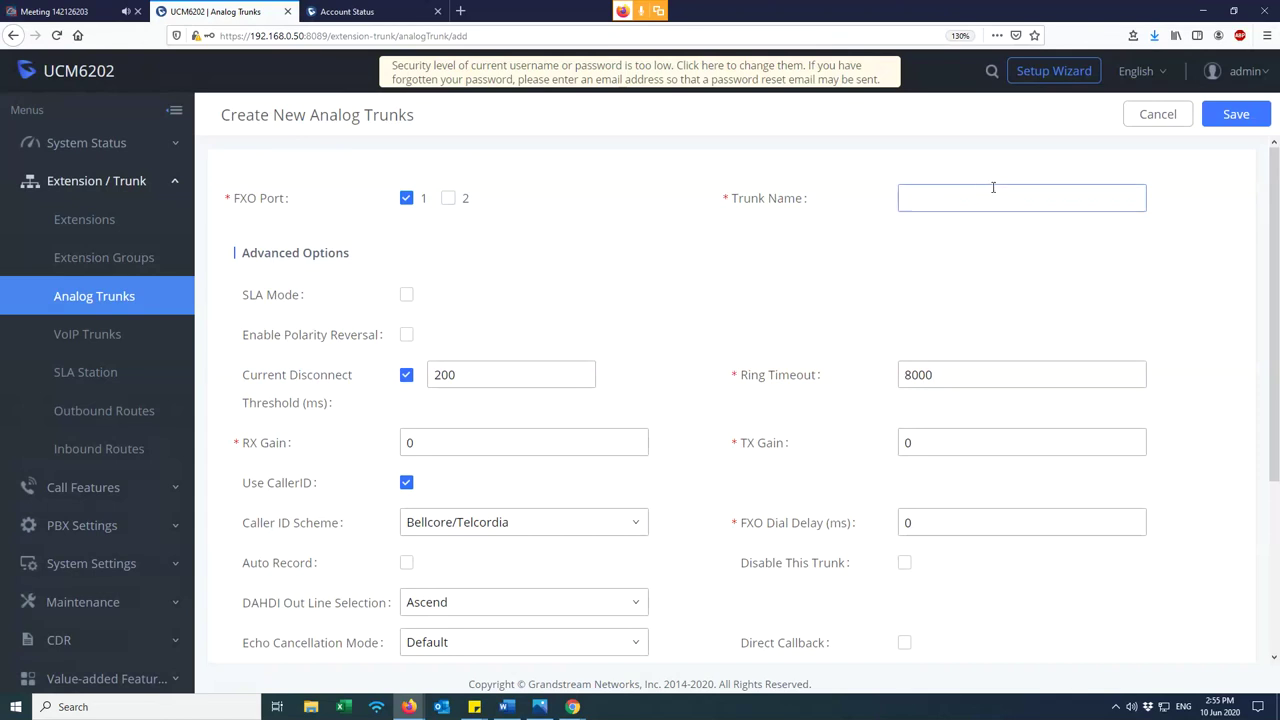
pyautogui.write('PLDT')
# - Set the PLDT trunk's Tone Country to The Philippines and save it
pyautogui.scroll(-3, 663, 262)
pyautogui.scroll(-1, 668, 434)
pyautogui.click(514, 576)
pyautogui.scroll(2, 486, 494)
pyautogui.scroll(4, 460, 440)
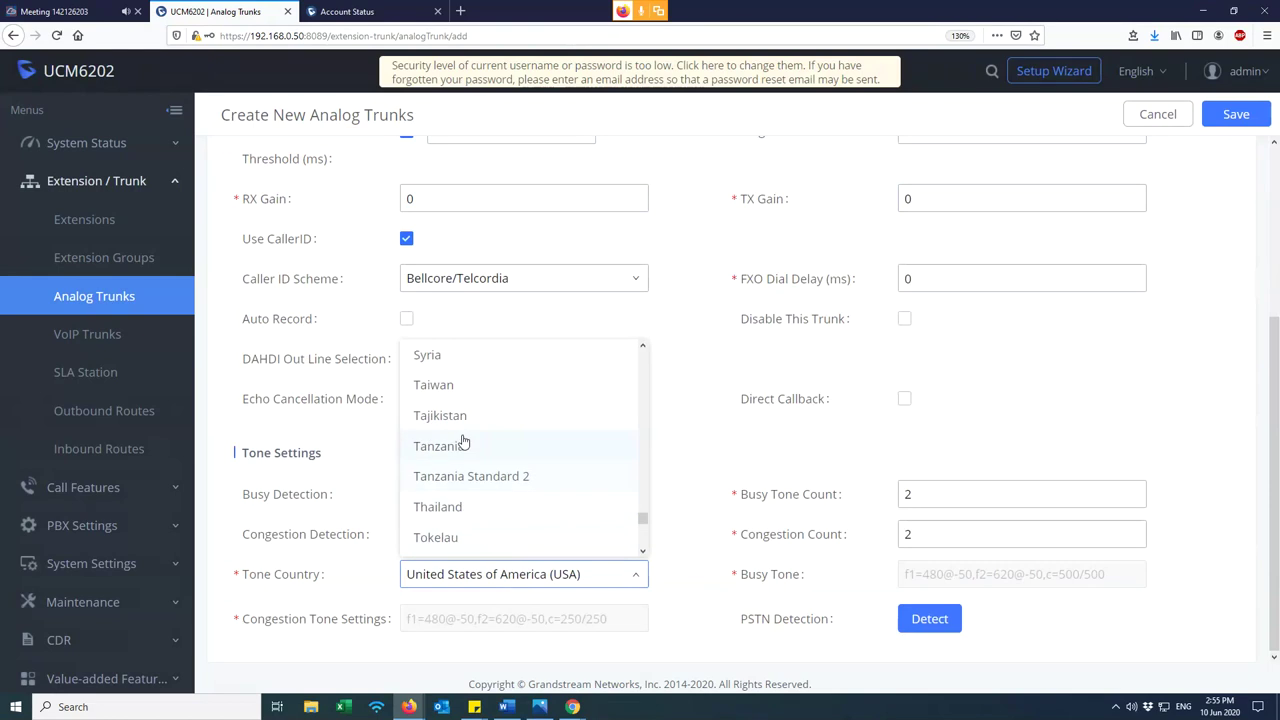
pyautogui.scroll(8, 463, 442)
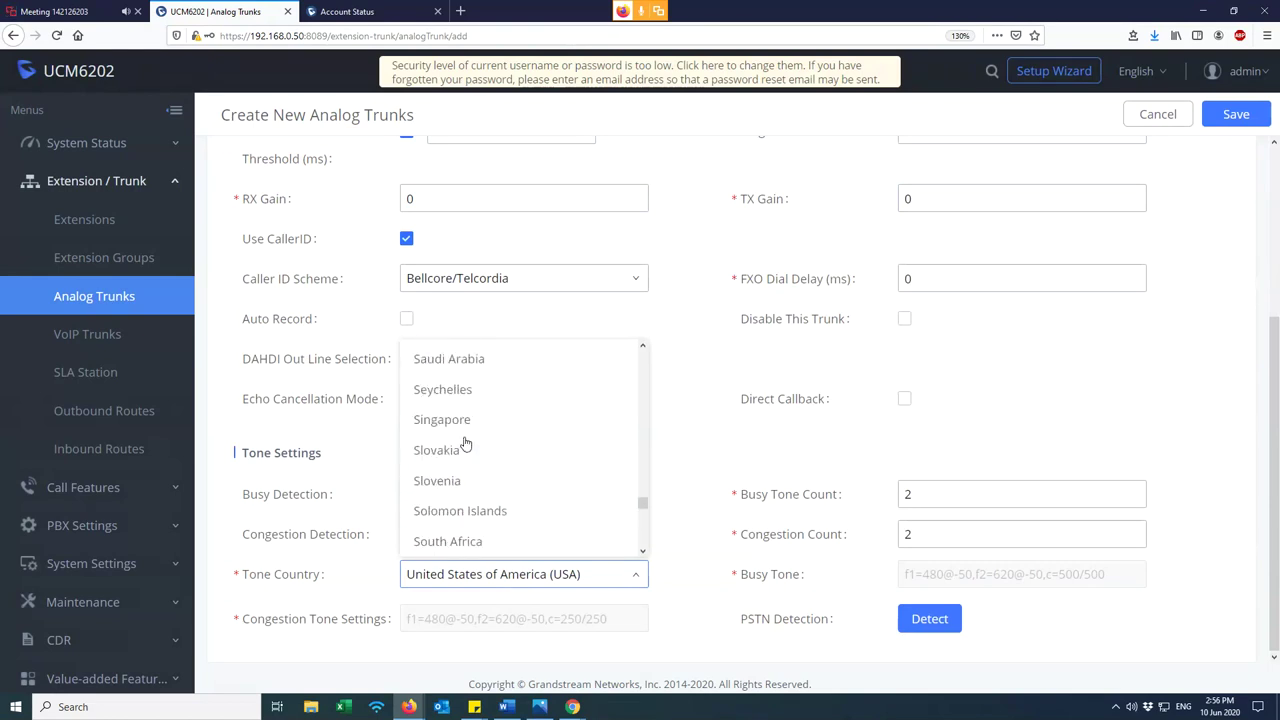
pyautogui.scroll(3, 460, 440)
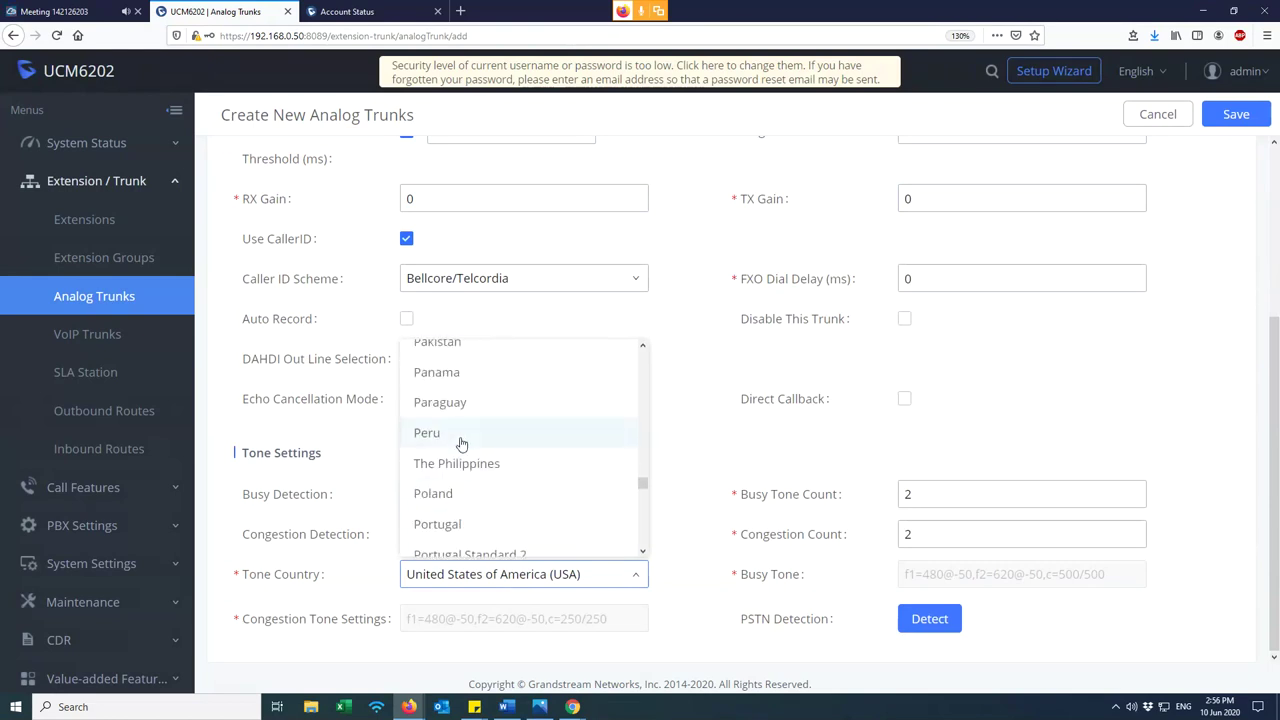
pyautogui.click(466, 467)
pyautogui.scroll(5, 714, 420)
pyautogui.click(962, 199)
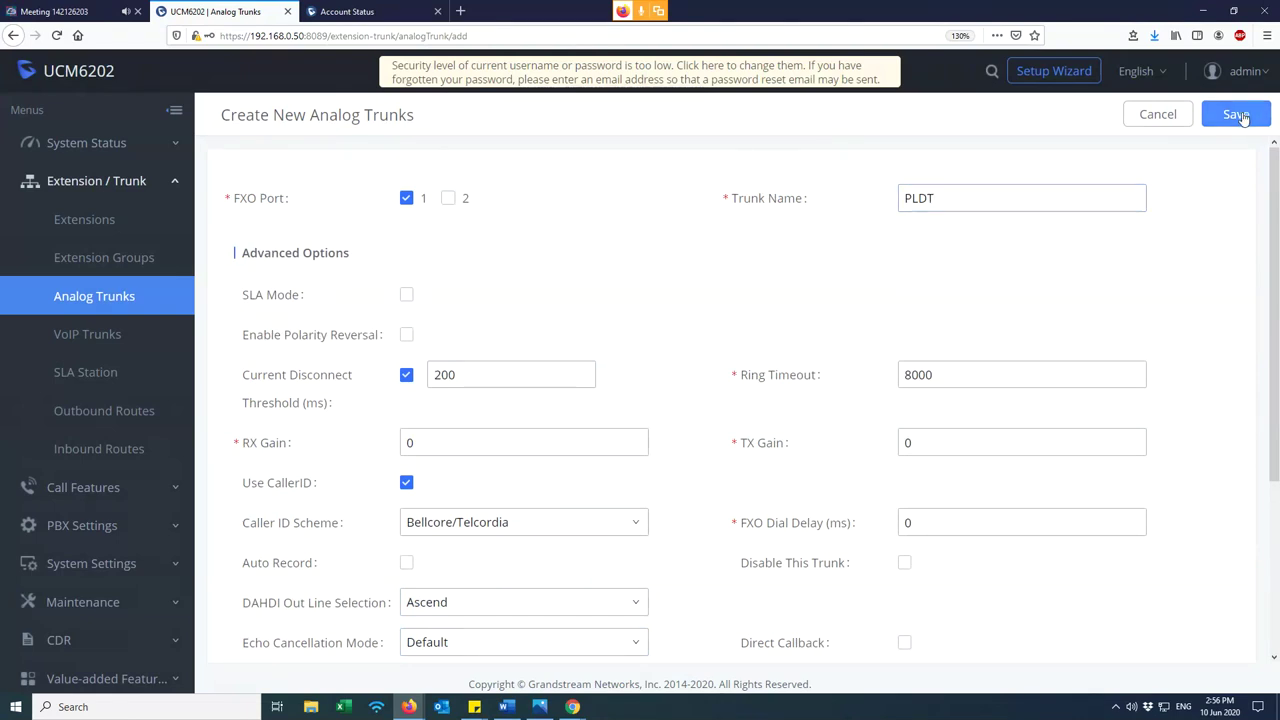
pyautogui.click(1240, 116)
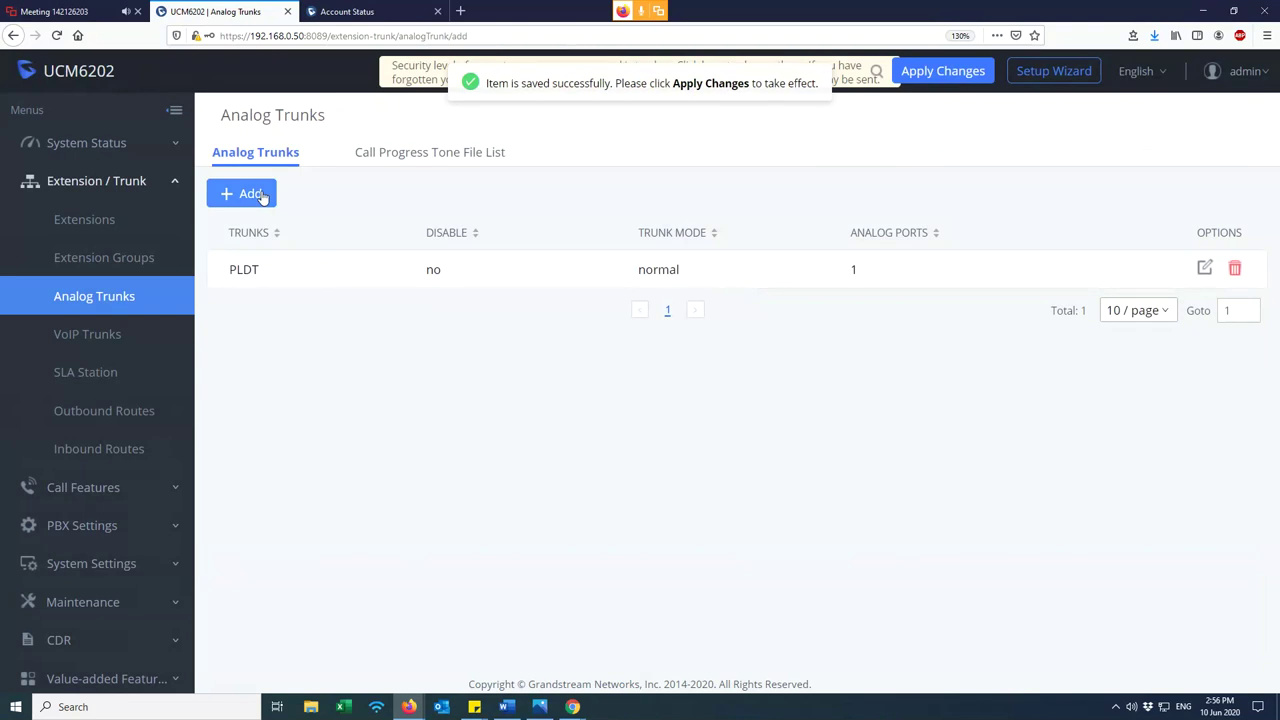
pyautogui.click(258, 194)
# - Create the Globe trunk on FXO Port 2 with Tone Country The Philippines and save it
pyautogui.click(448, 198)
pyautogui.click(968, 201)
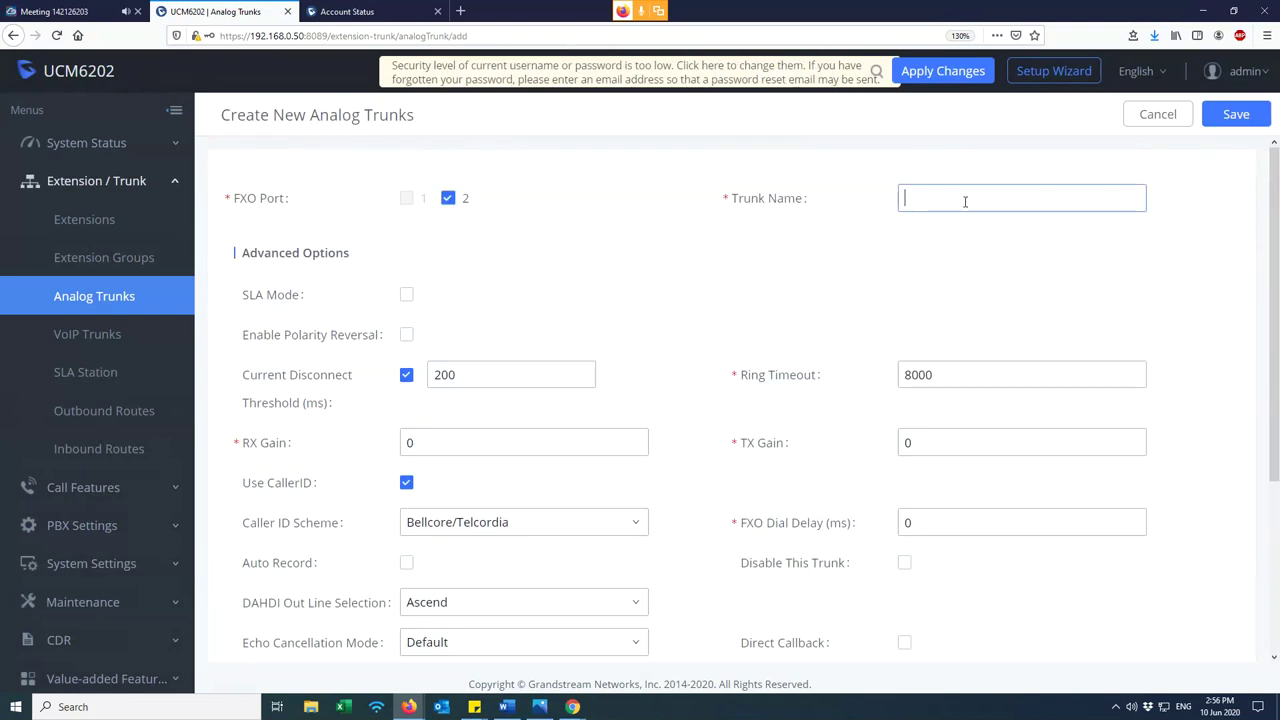
pyautogui.write('Global')
pyautogui.scroll(-3, 530, 560)
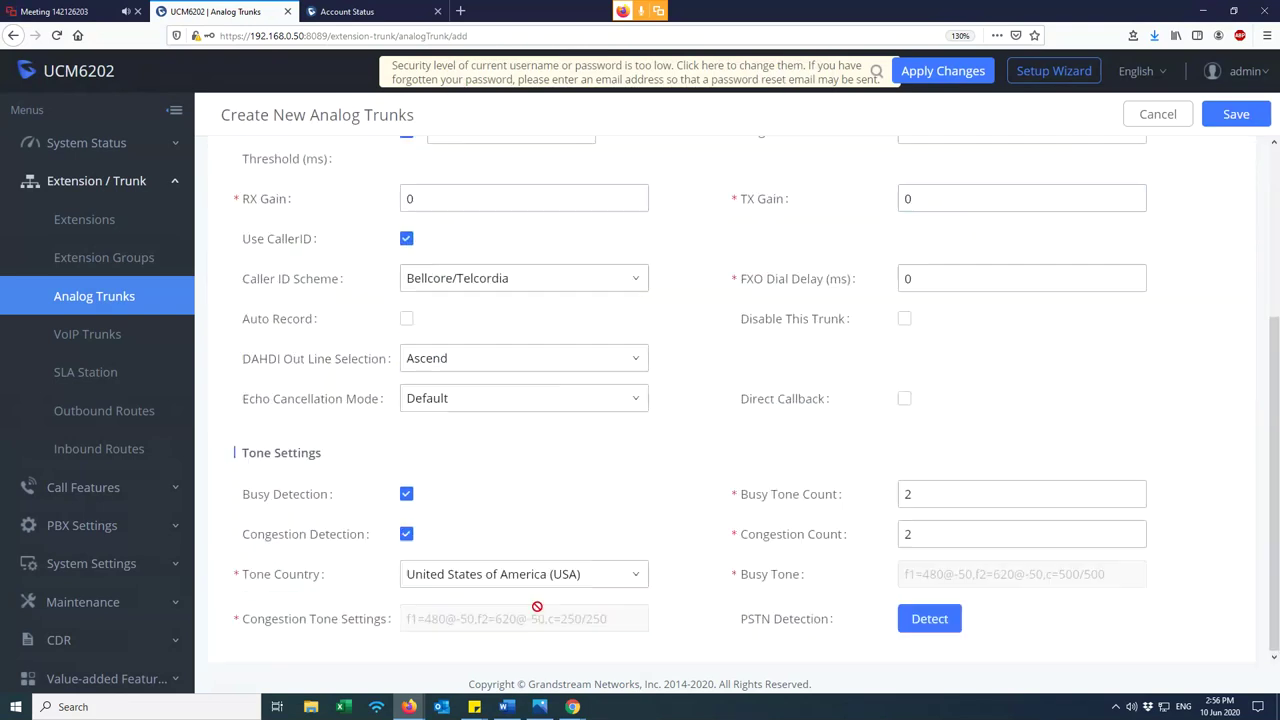
pyautogui.click(528, 585)
pyautogui.scroll(10, 478, 455)
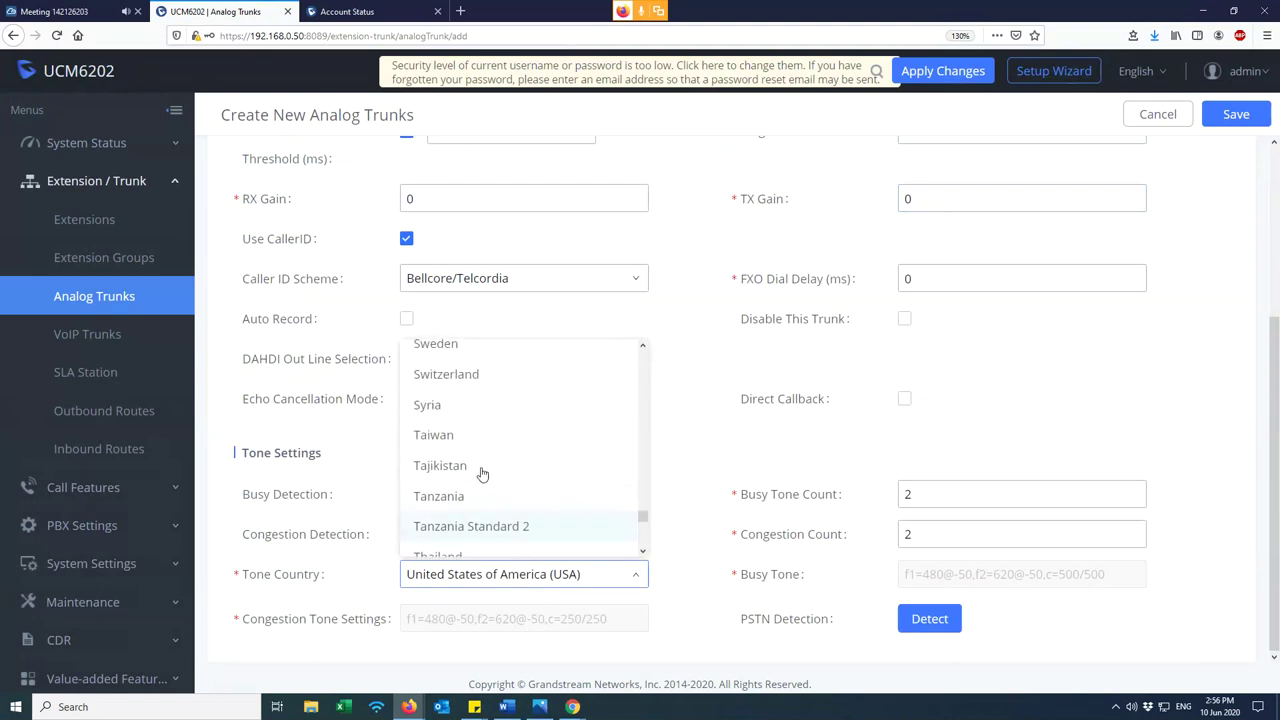
pyautogui.scroll(6, 480, 470)
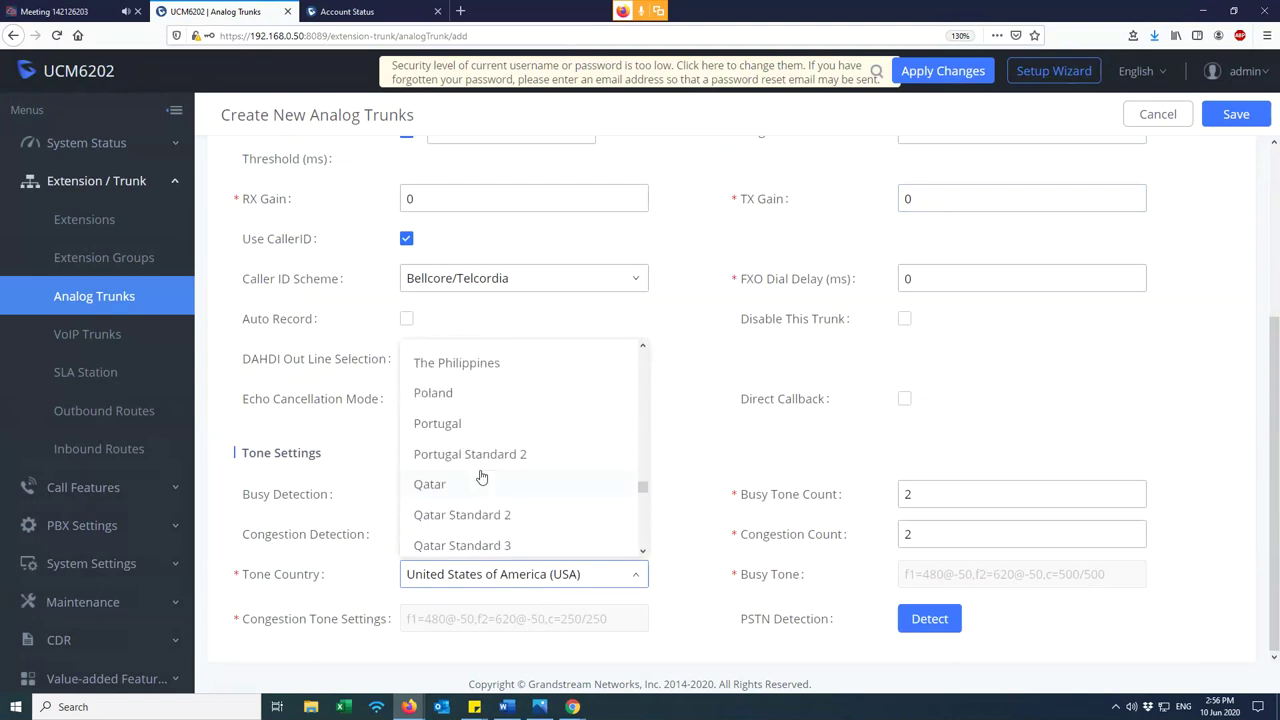
pyautogui.click(478, 466)
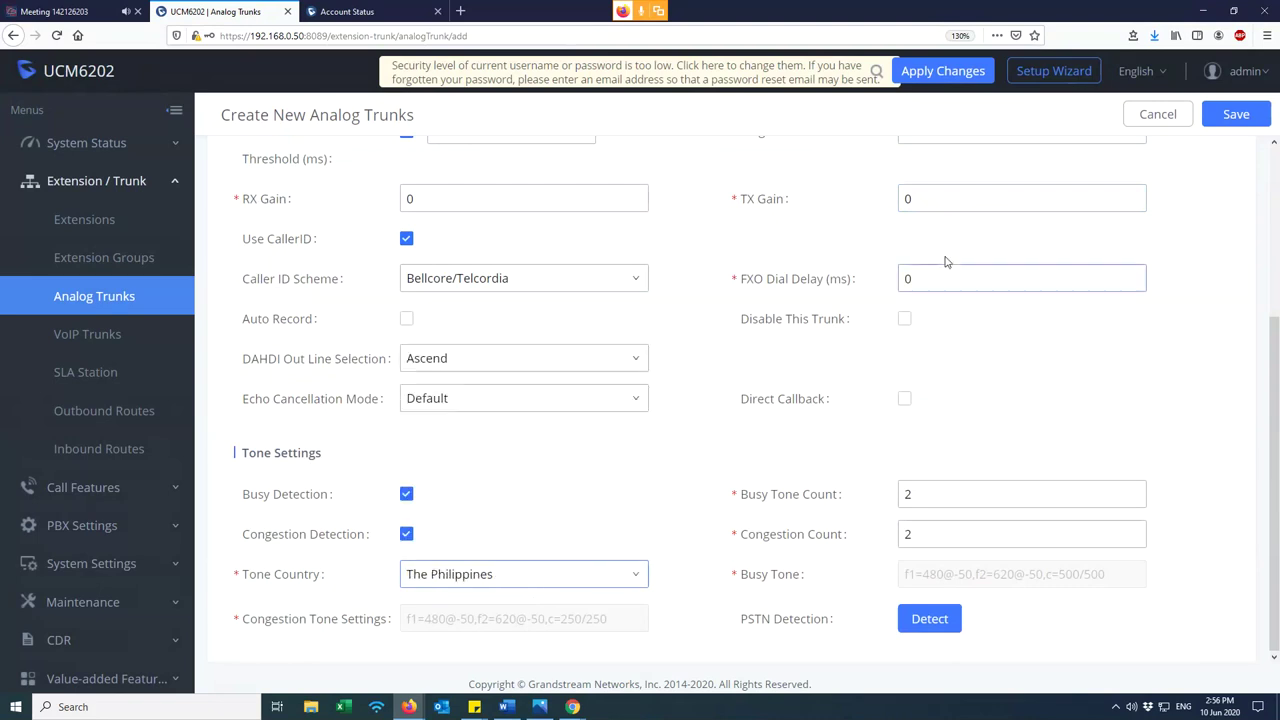
pyautogui.click(1236, 114)
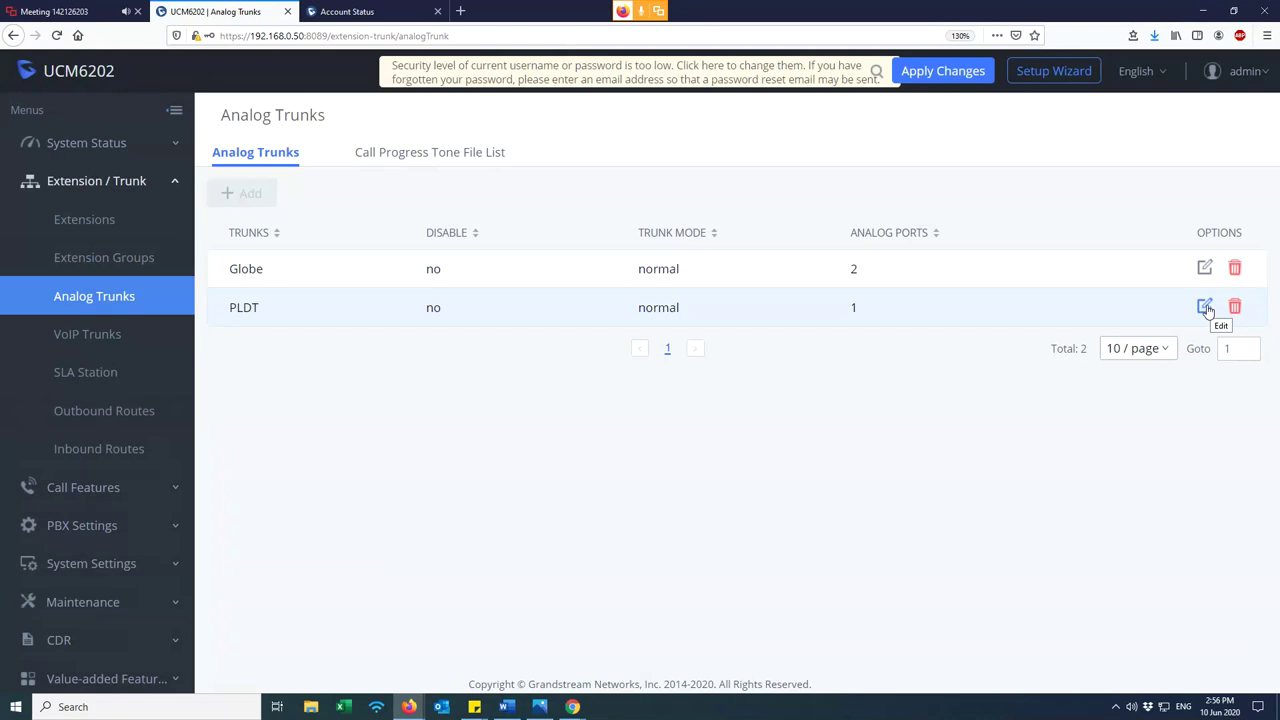
# - Edit the PLDT trunk and review its Busy and Congestion Detection tone settings
pyautogui.click(1205, 309)
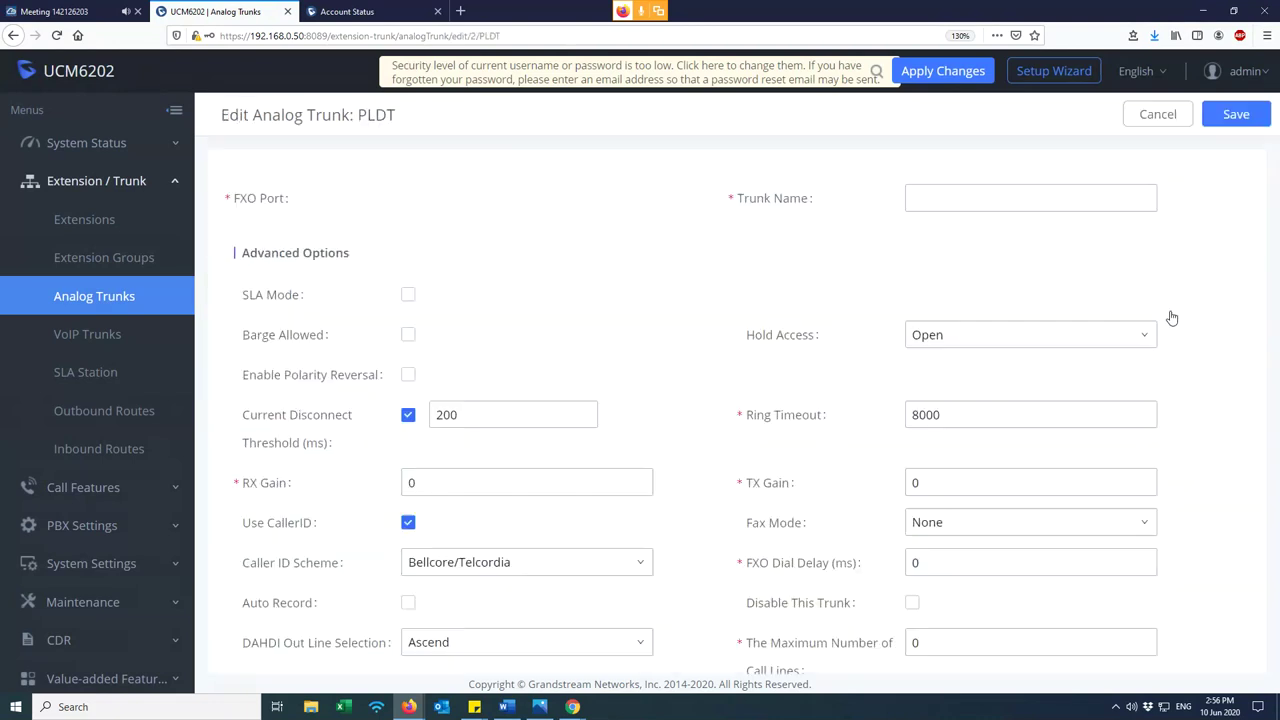
pyautogui.scroll(-5, 900, 450)
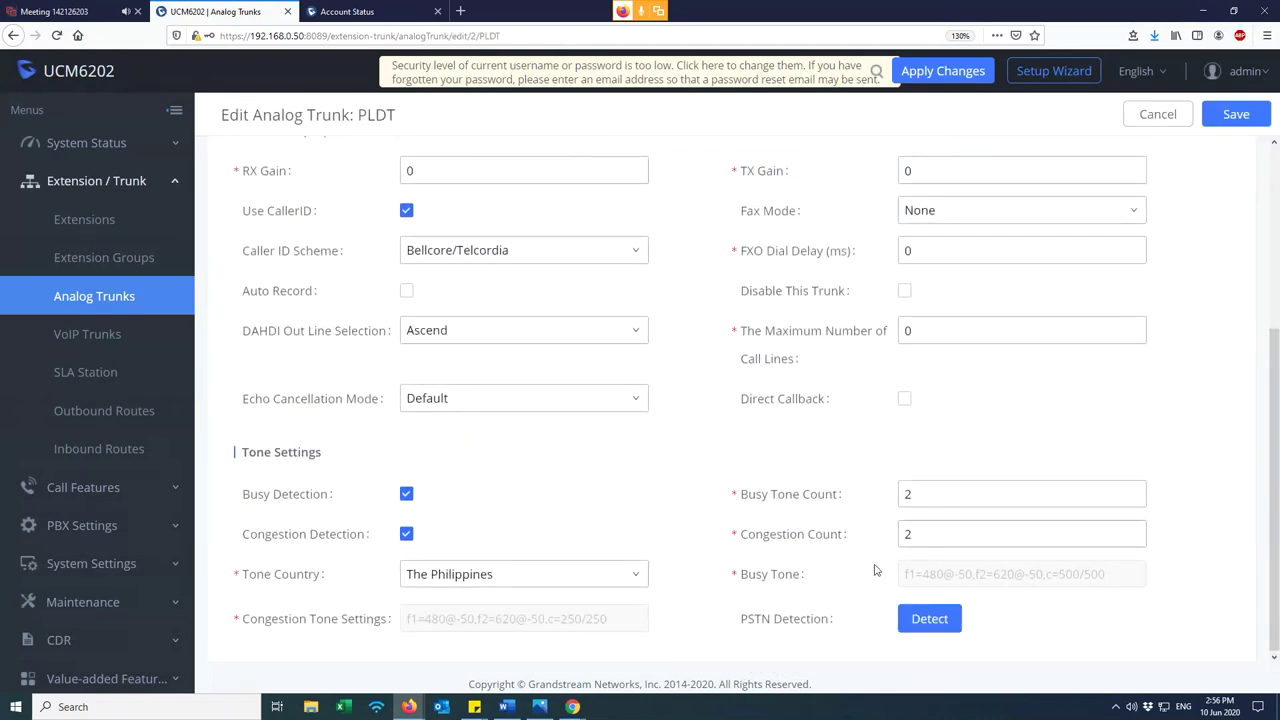
pyautogui.moveTo(780, 582)
pyautogui.moveTo(800, 578); pyautogui.dragTo(756, 580)
pyautogui.click(730, 555)
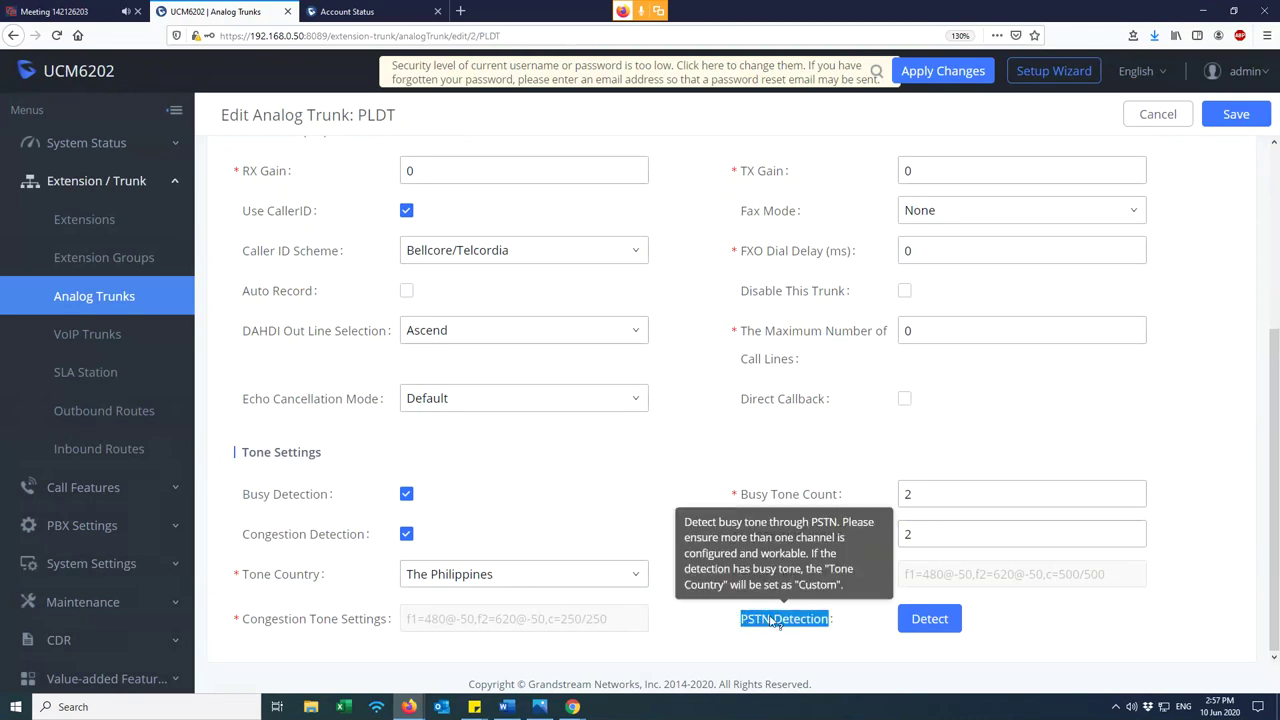
pyautogui.click(927, 618)
pyautogui.click(610, 216)
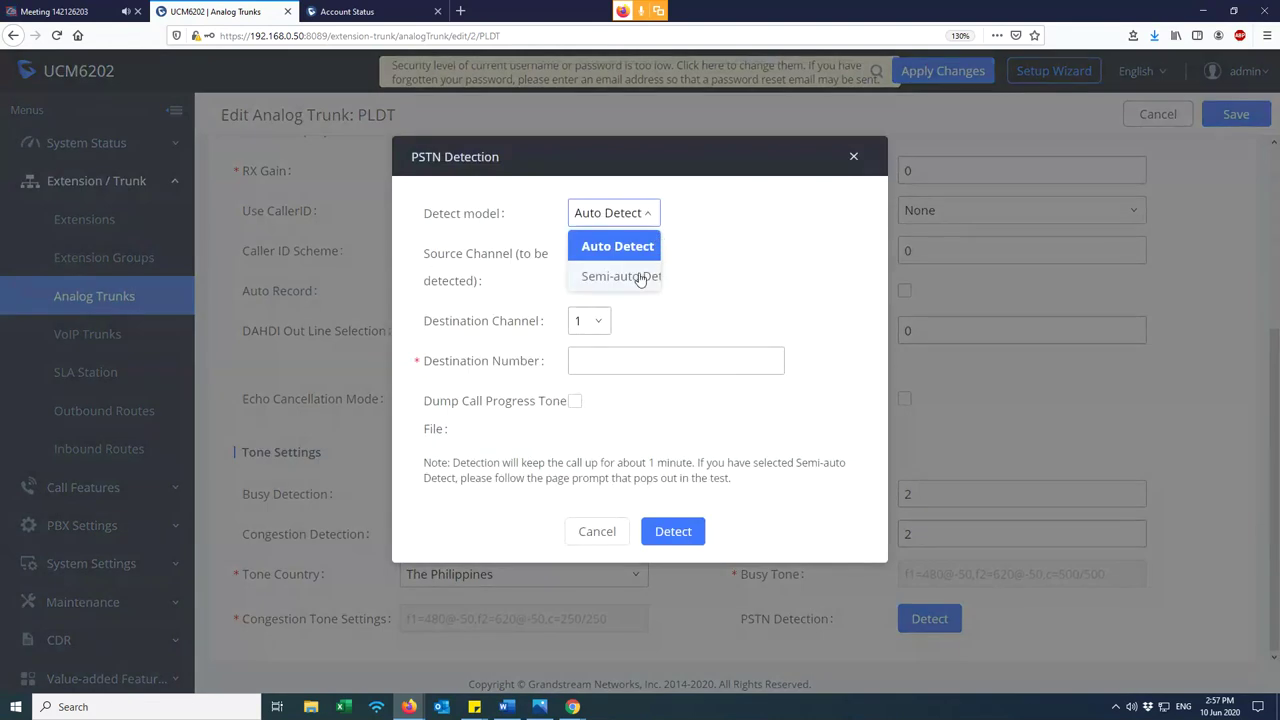
pyautogui.click(641, 278)
pyautogui.click(634, 316)
pyautogui.moveTo(534, 330)
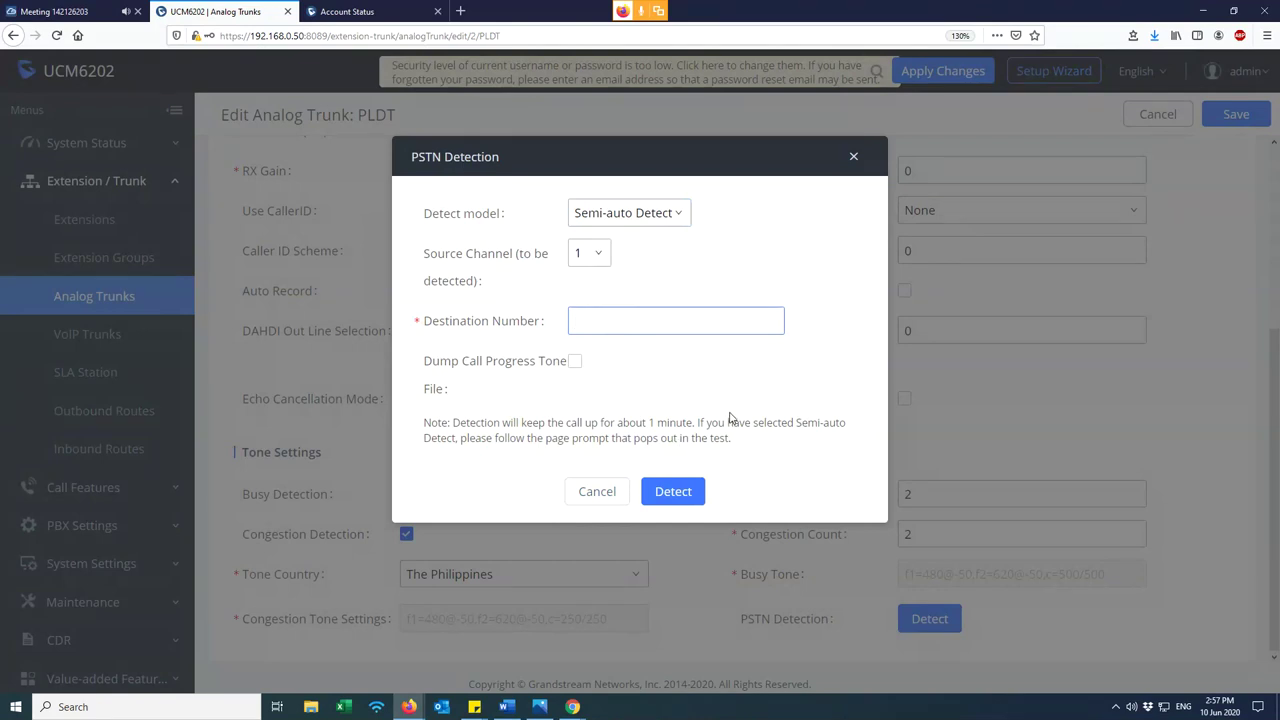
pyautogui.click(855, 158)
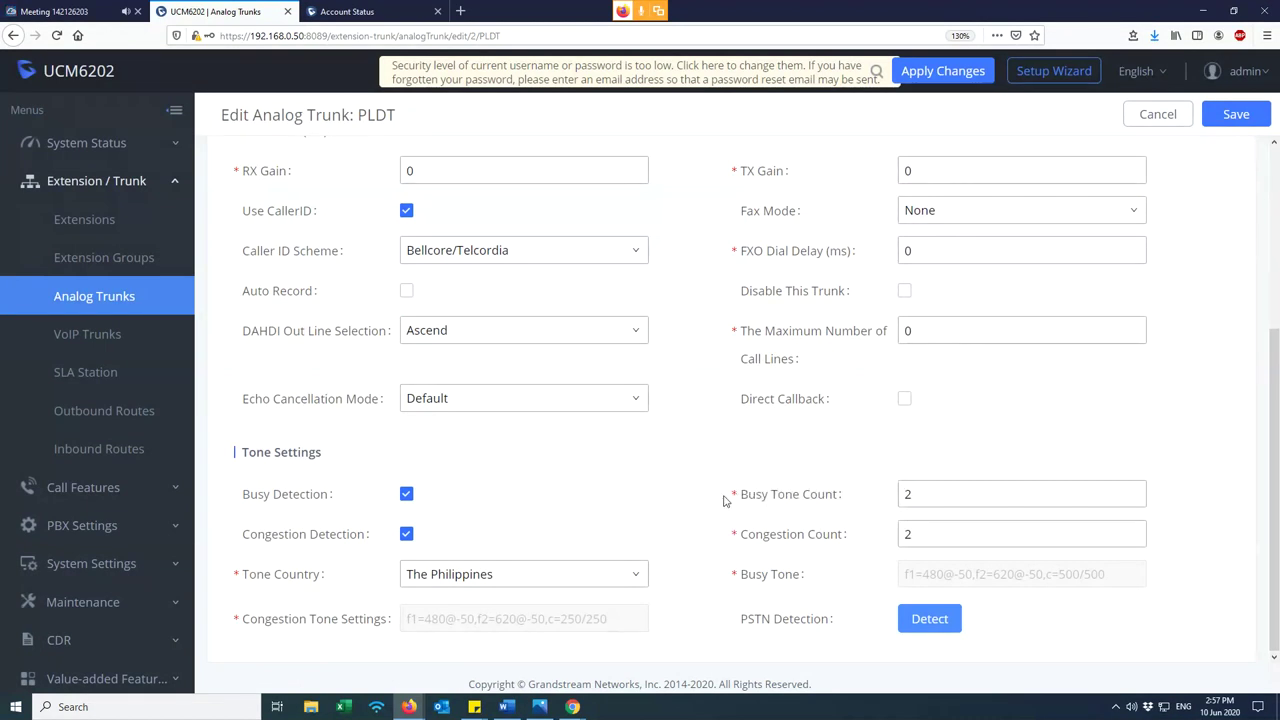
pyautogui.scroll(5, 726, 500)
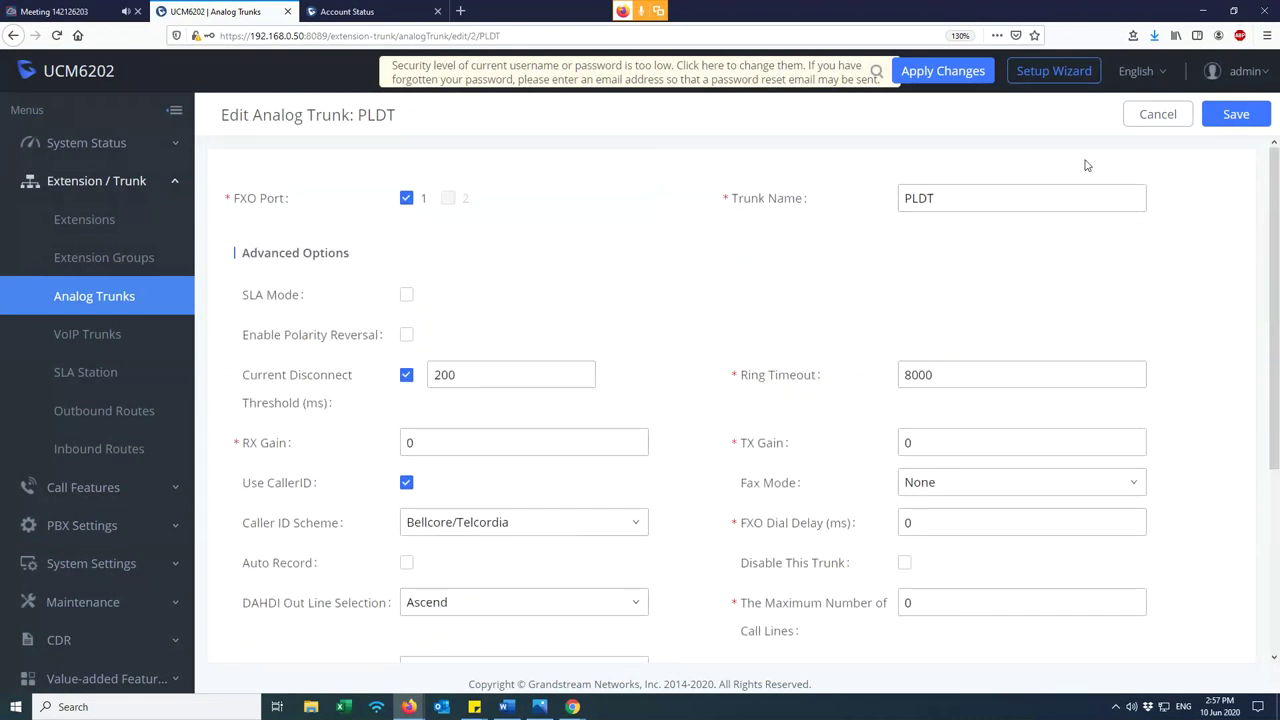
# - Leave the PLDT trunk form unsaved and look over the Globe and PLDT trunk rows
pyautogui.click(1150, 114)
pyautogui.moveTo(229, 270); pyautogui.dragTo(283, 311)
pyautogui.click(307, 321)
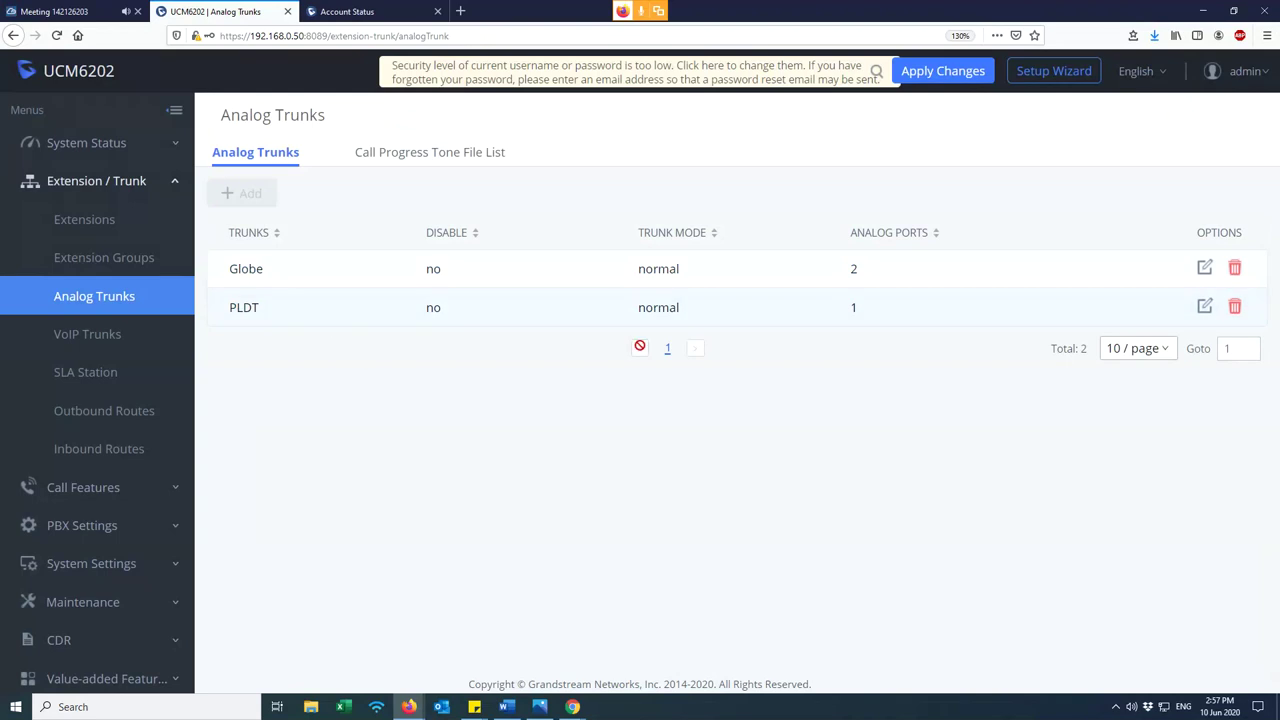
pyautogui.moveTo(897, 306); pyautogui.dragTo(228, 278)
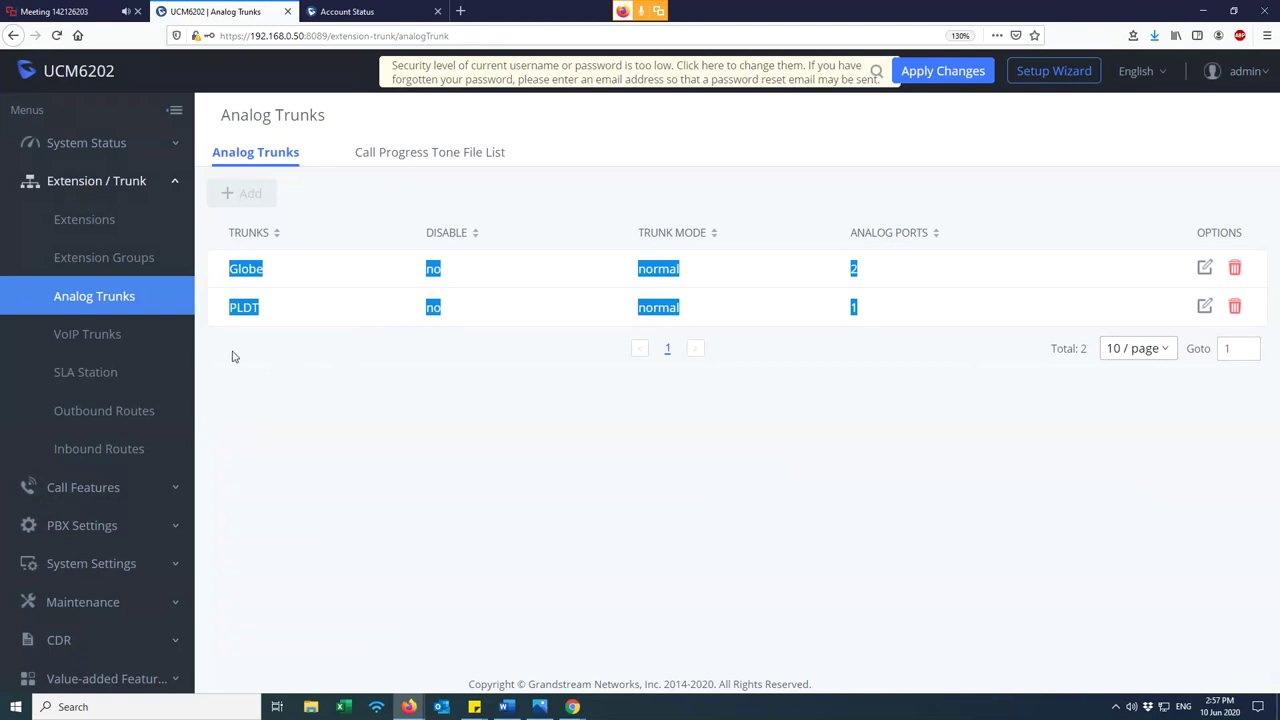
# - Go to the empty VoIP Trunks list and open the Create New SIP Trunk form
pyautogui.click(153, 343)
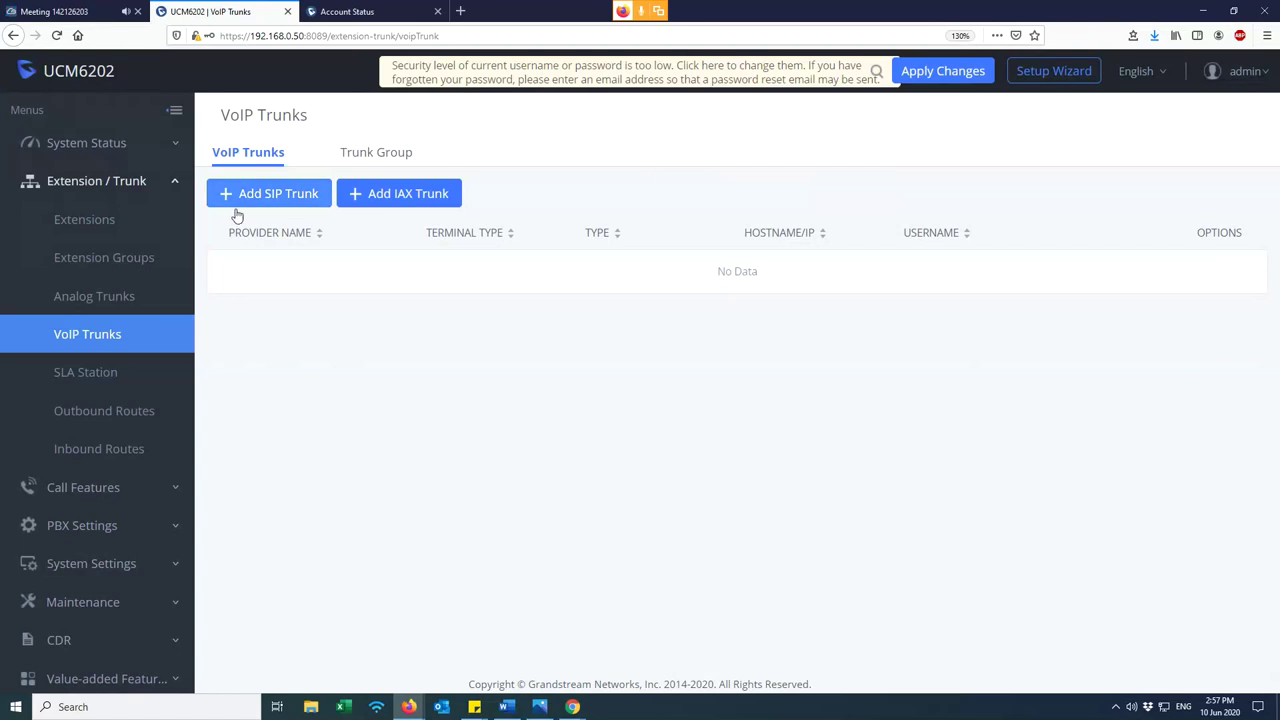
pyautogui.click(106, 302)
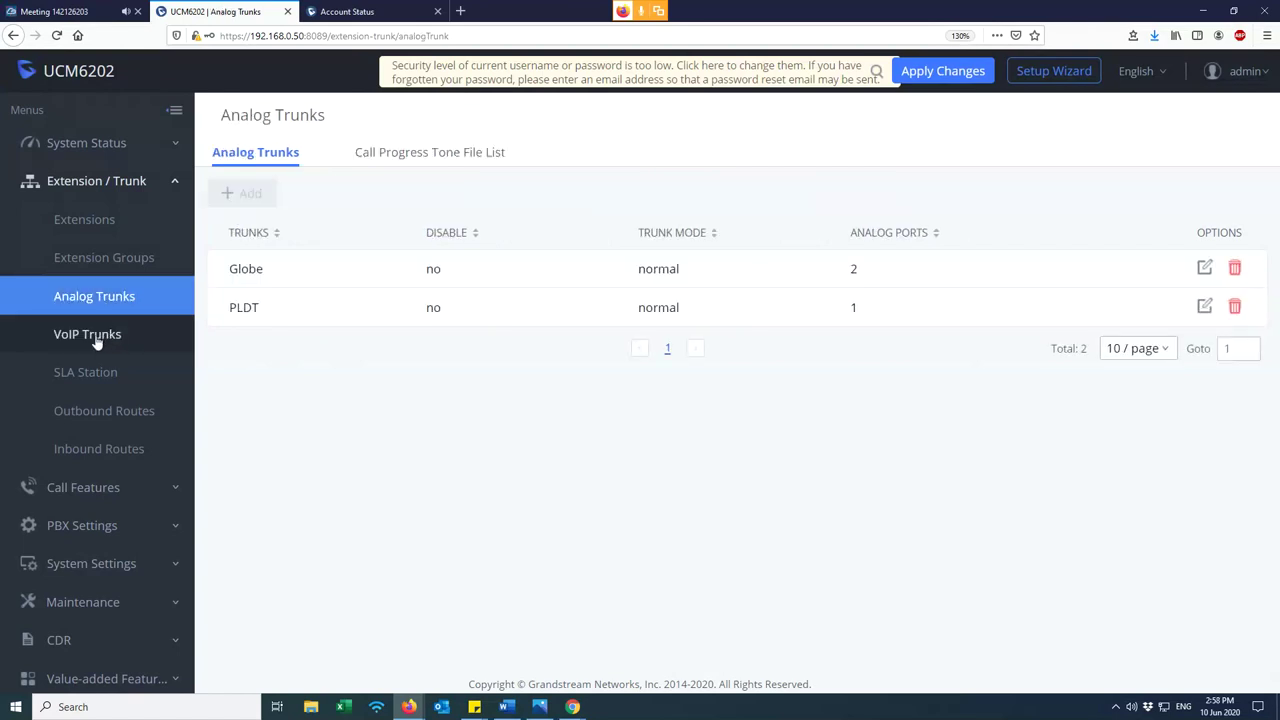
pyautogui.click(96, 334)
pyautogui.click(278, 196)
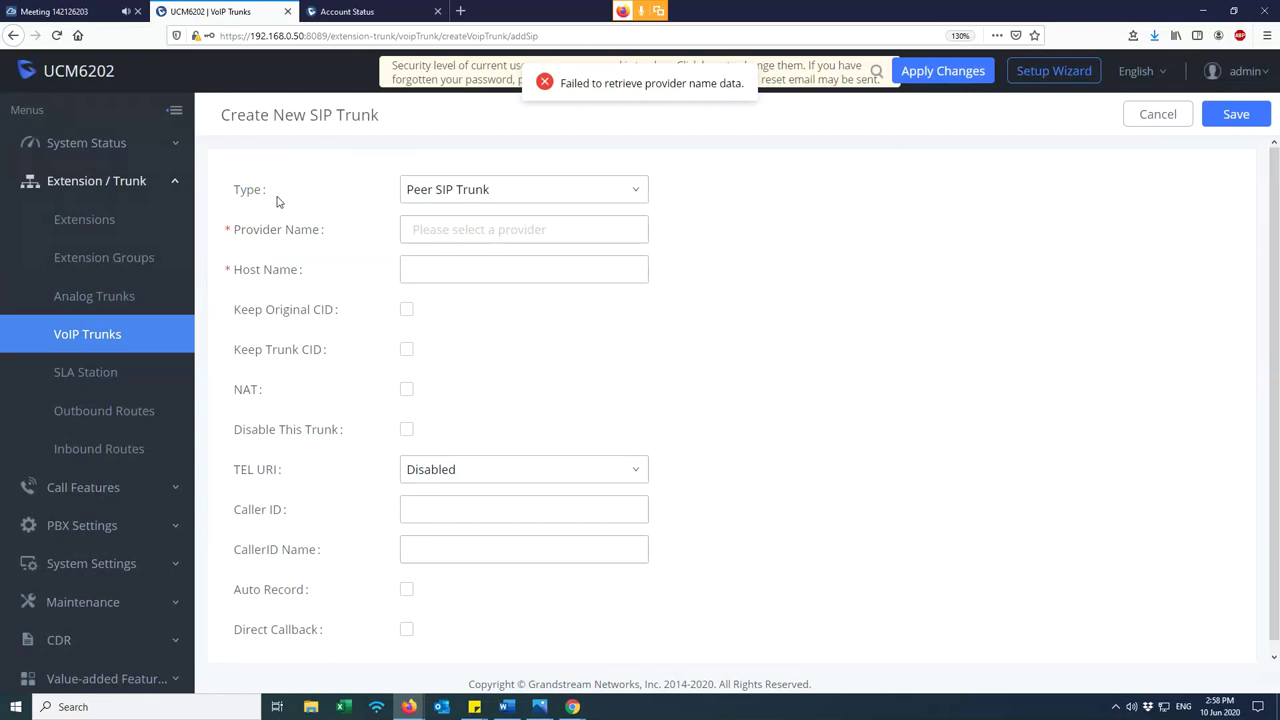
# - Set the SIP trunk type to Register SIP Trunk and try, then clear, a provider name
pyautogui.click(455, 191)
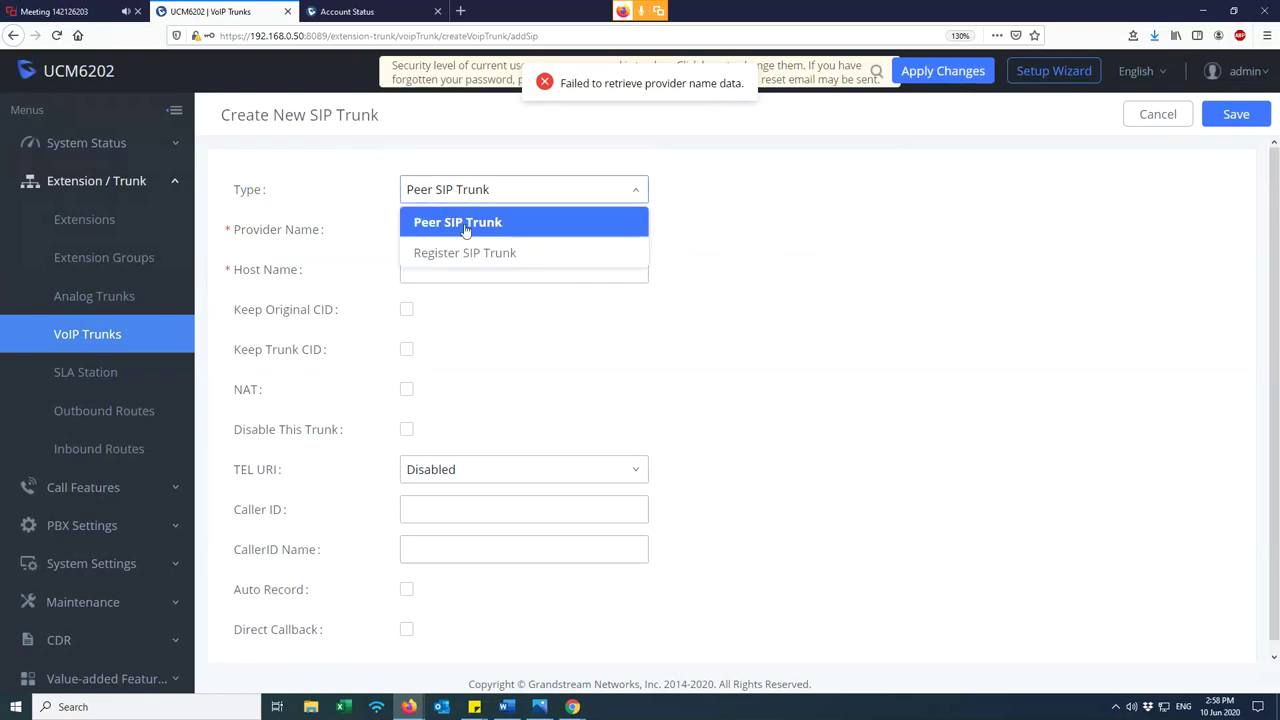
pyautogui.click(460, 252)
pyautogui.click(453, 230)
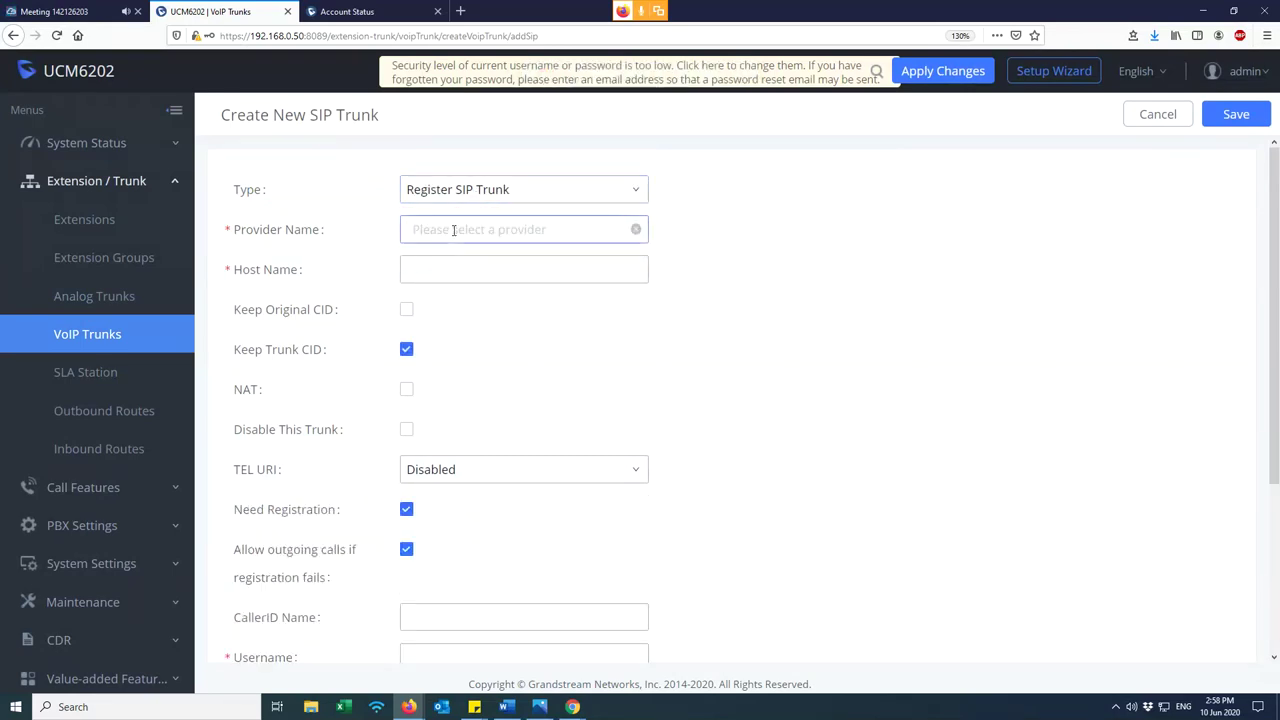
pyautogui.write('all')
pyautogui.press('BackSpace')
pyautogui.press('BackSpace')
pyautogui.press('BackSpace')
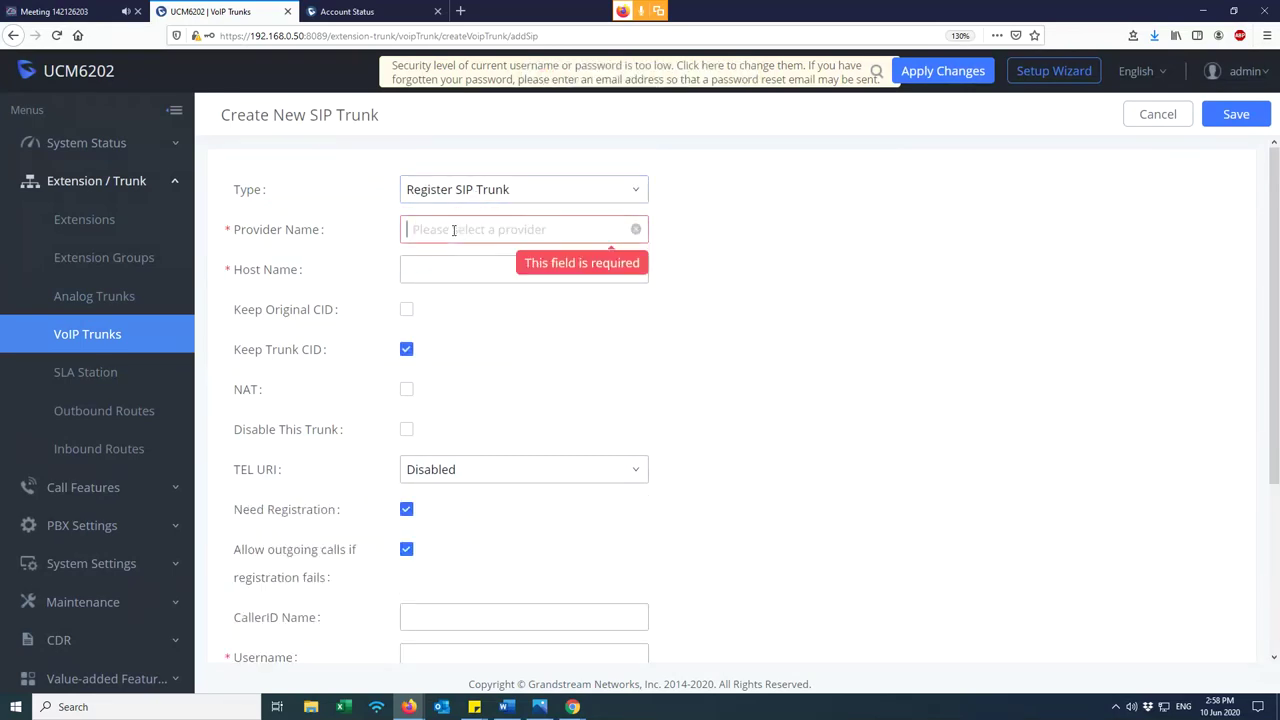
pyautogui.write('as')
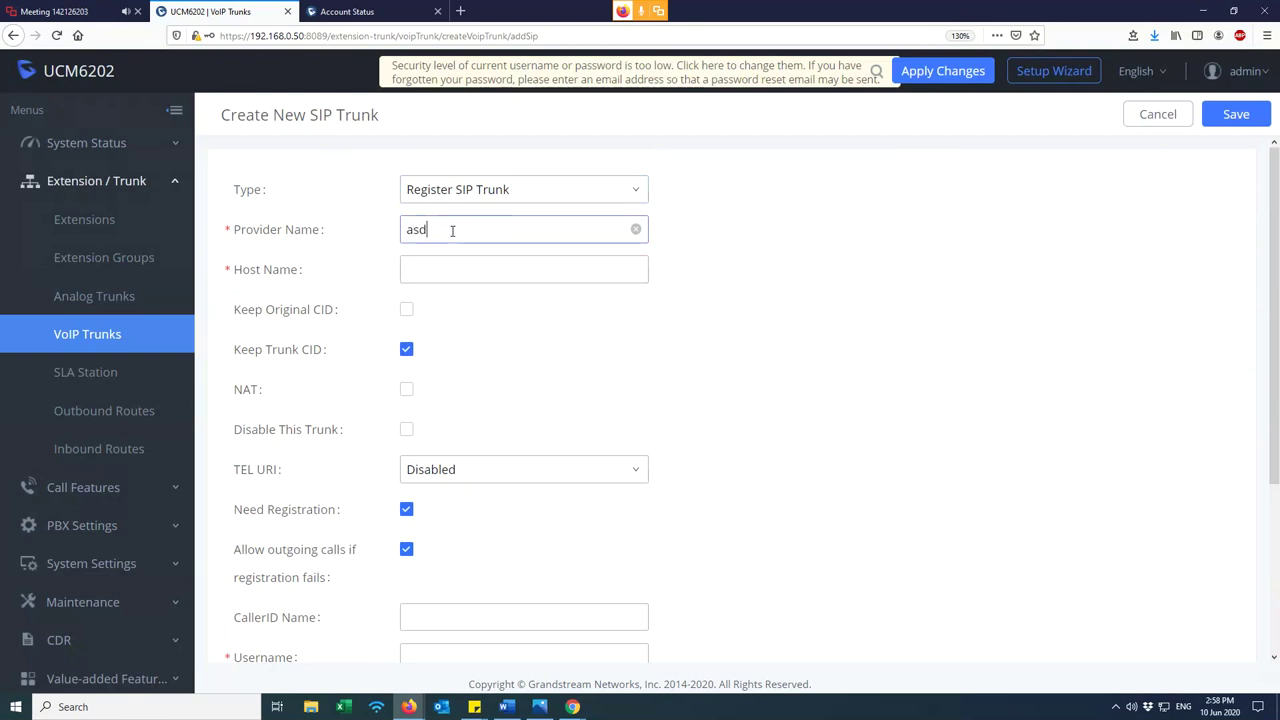
pyautogui.click(635, 229)
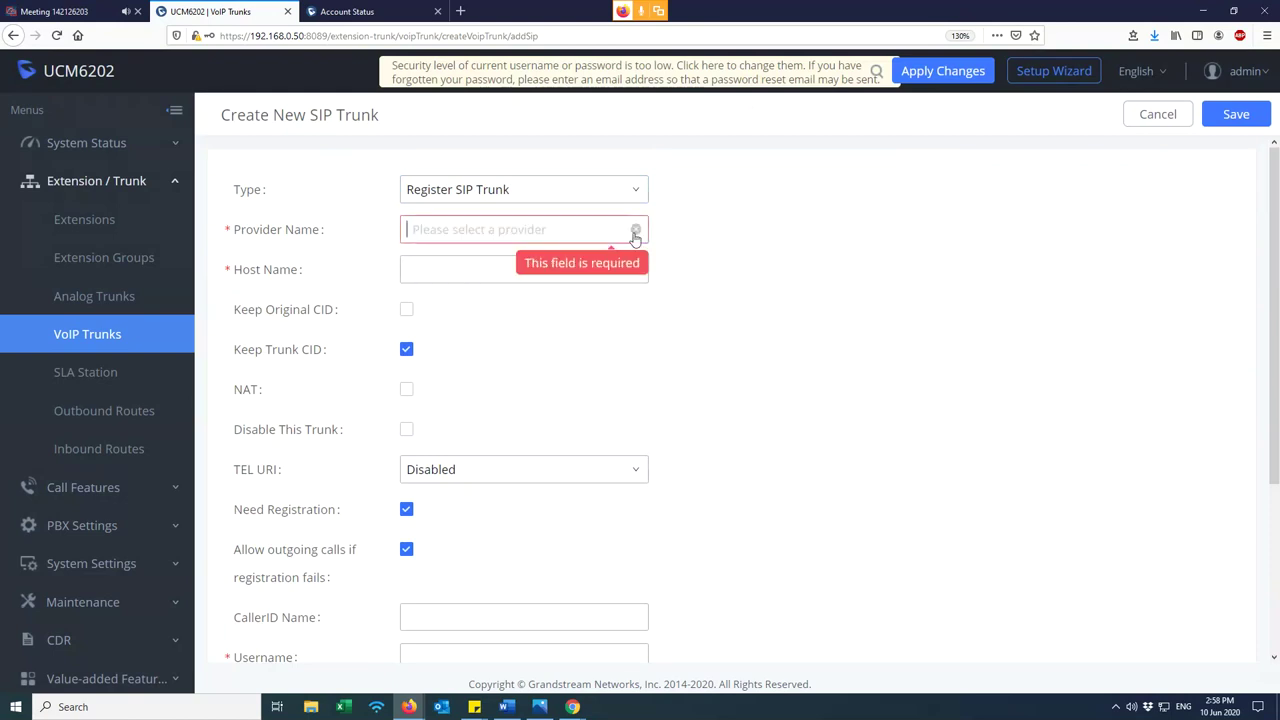
pyautogui.write('alloyvoice')
pyautogui.doubleClick(441, 230)
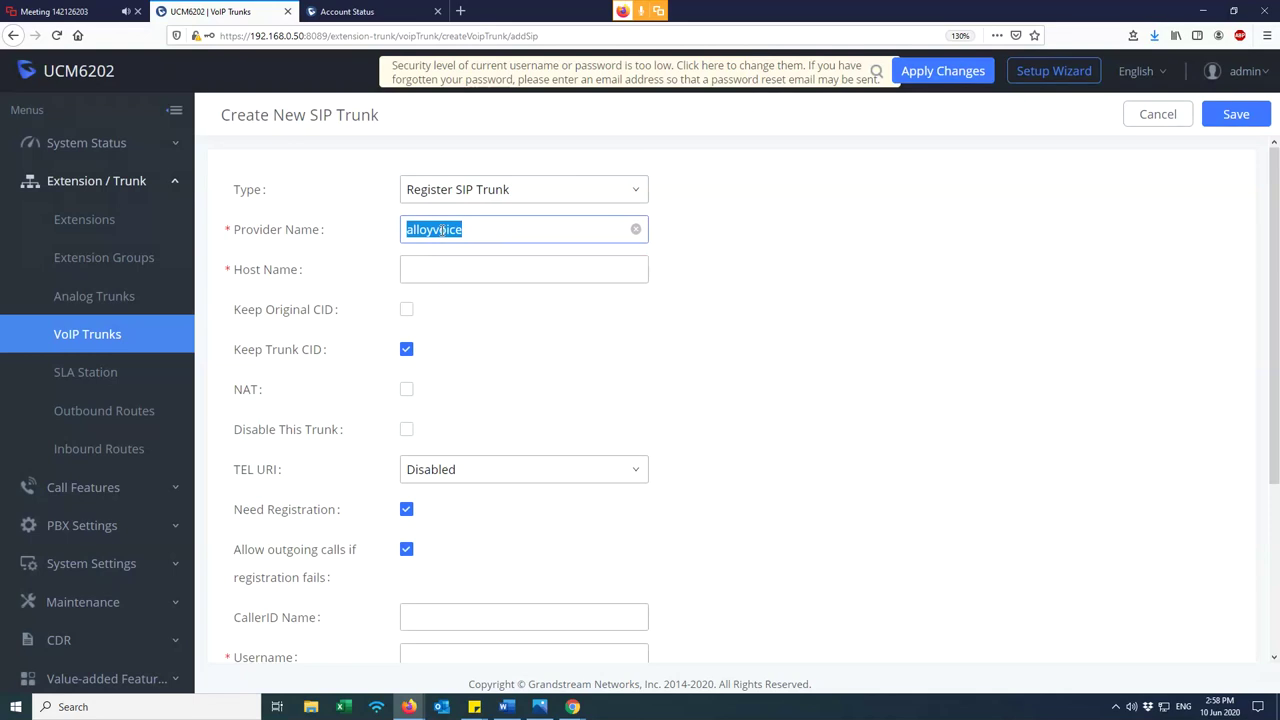
pyautogui.press('BackSpace')
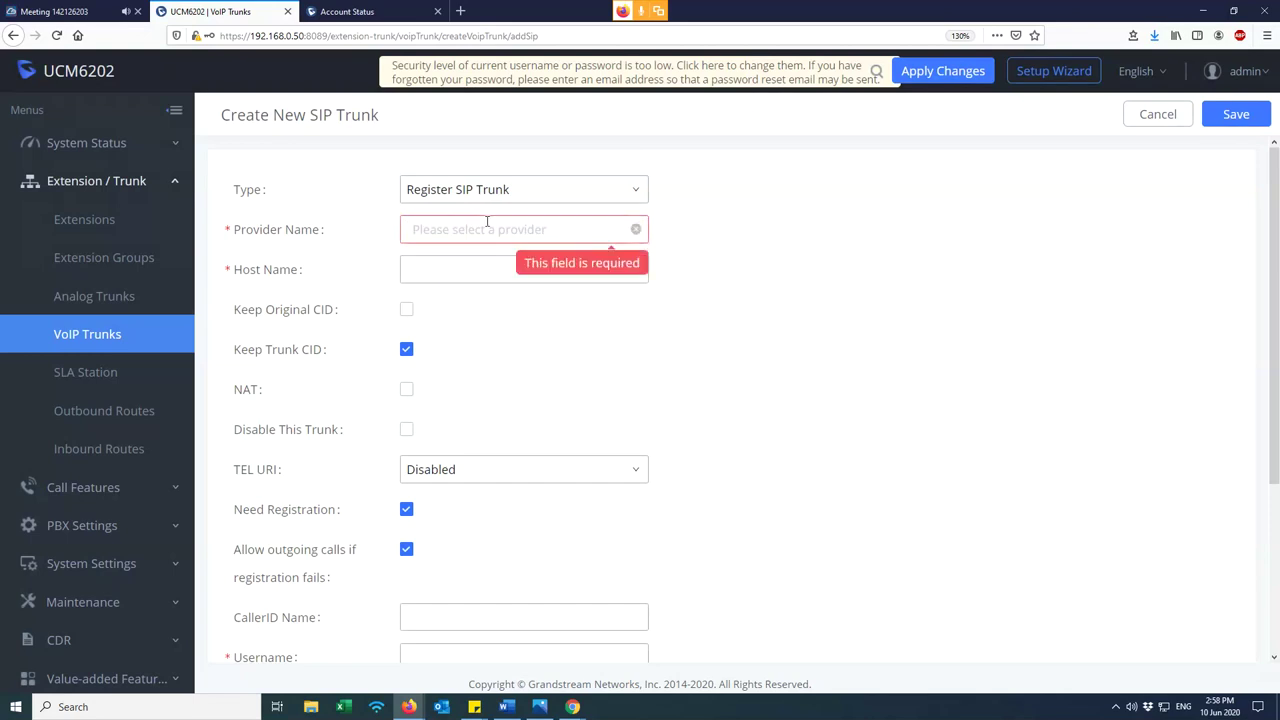
pyautogui.scroll(-2, 469, 377)
pyautogui.scroll(2, 514, 391)
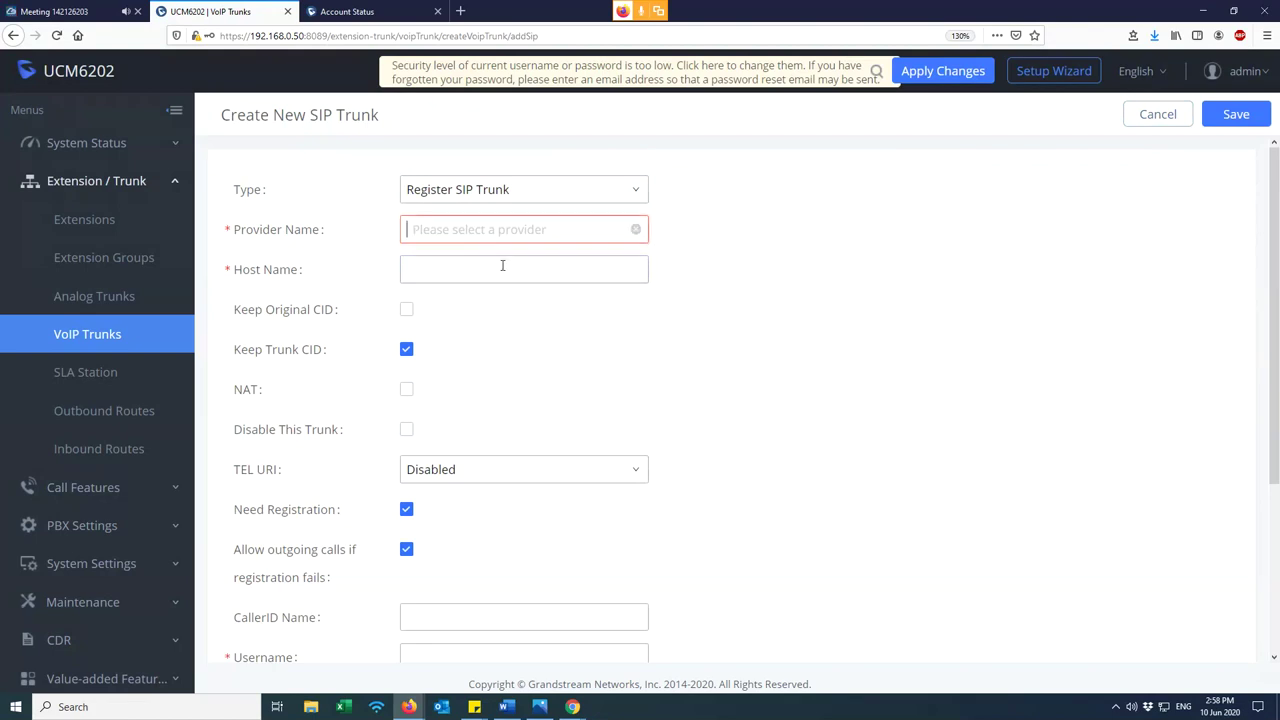
# - Try the Username and Password fields, then cancel the unsaved SIP trunk
pyautogui.scroll(-4, 463, 449)
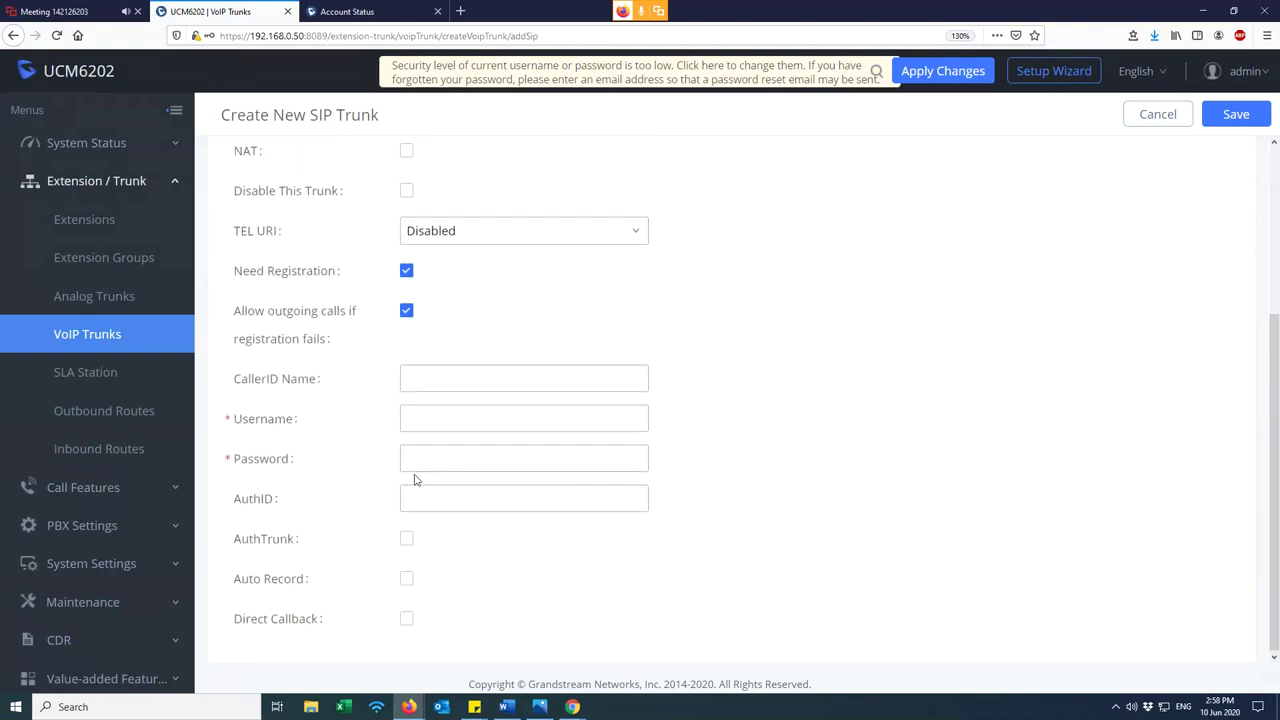
pyautogui.click(455, 427)
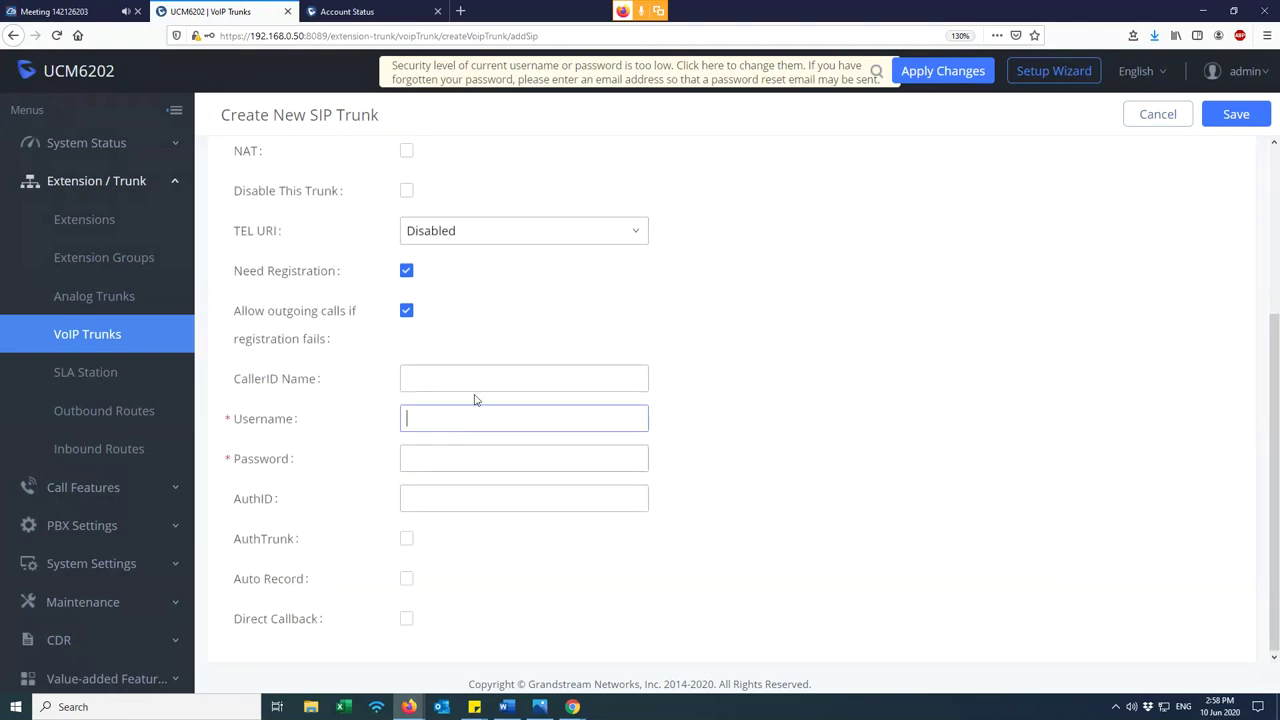
pyautogui.click(420, 456)
pyautogui.click(440, 417)
pyautogui.click(441, 452)
pyautogui.scroll(4, 500, 460)
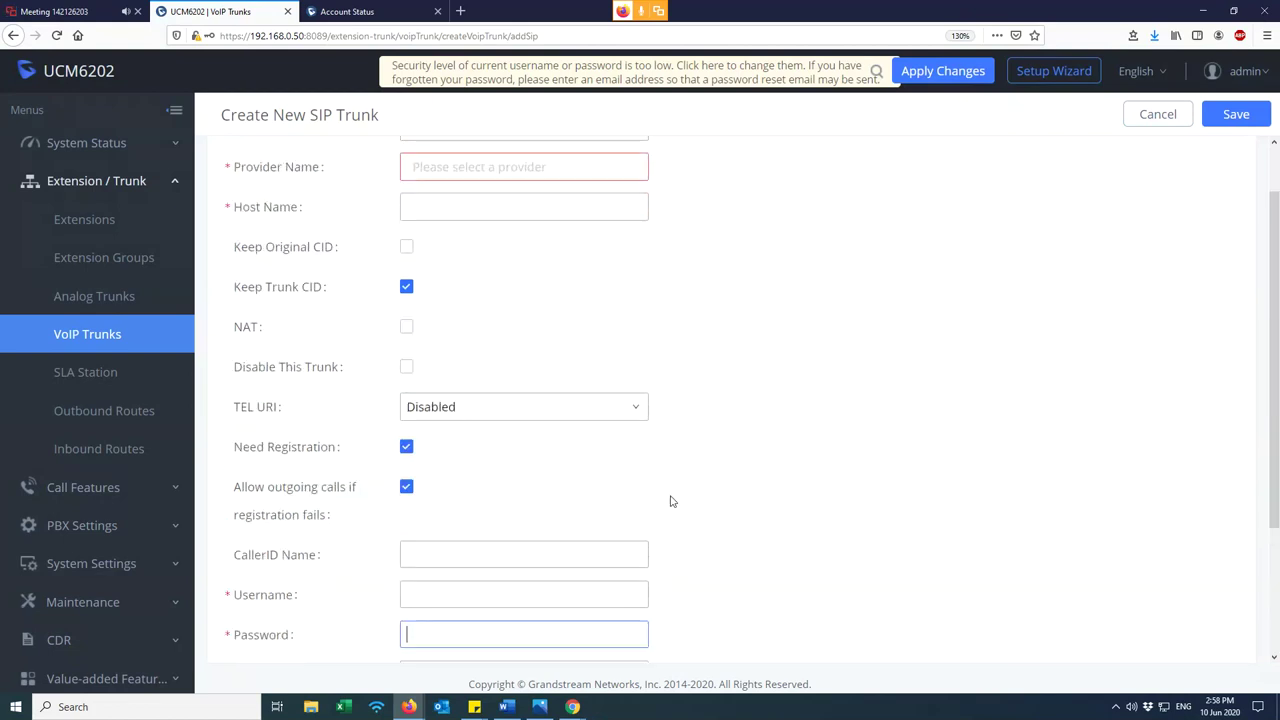
pyautogui.click(1158, 117)
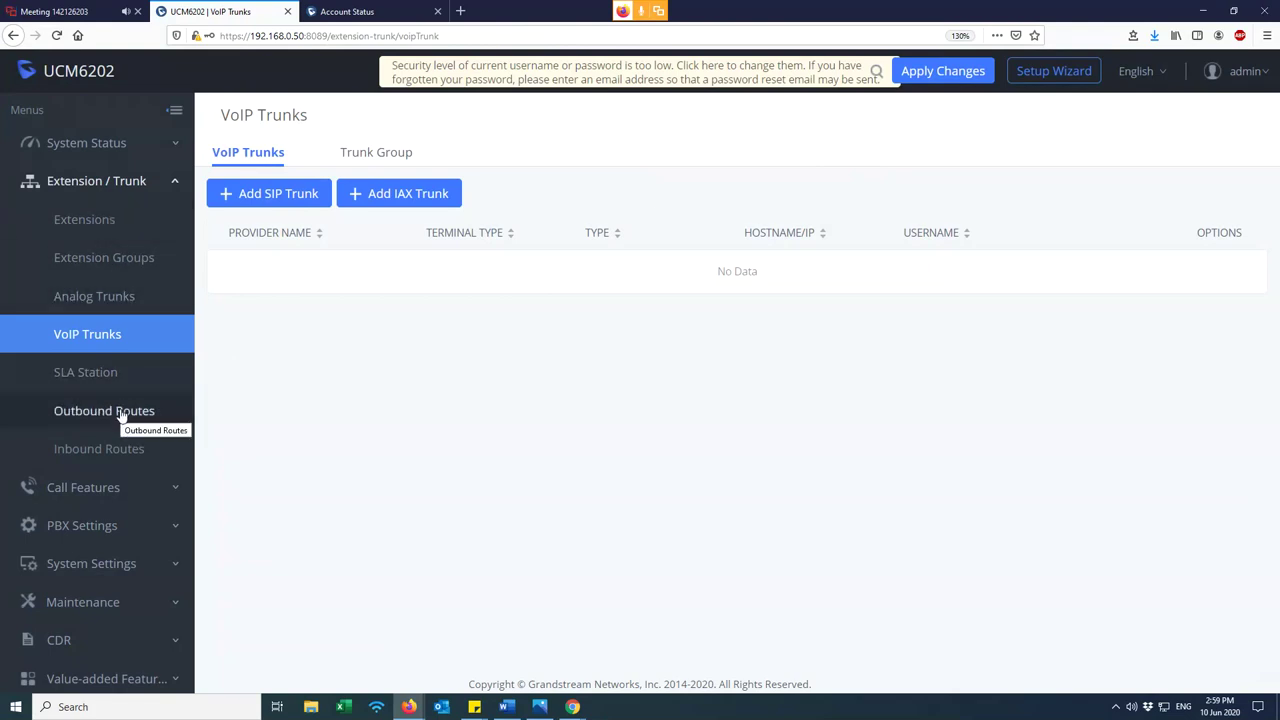
# - Look over the Extensions, Analog Trunks, Outbound Routes and Inbound Routes pages
pyautogui.click(75, 222)
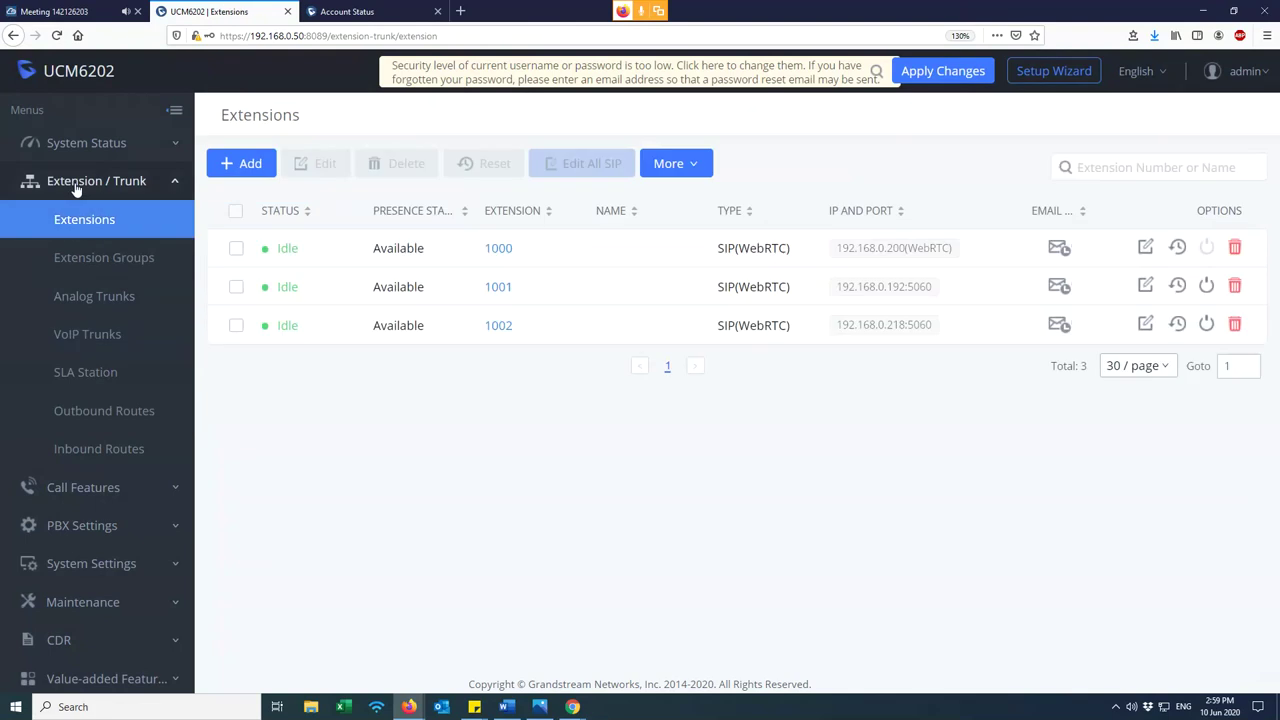
pyautogui.click(95, 410)
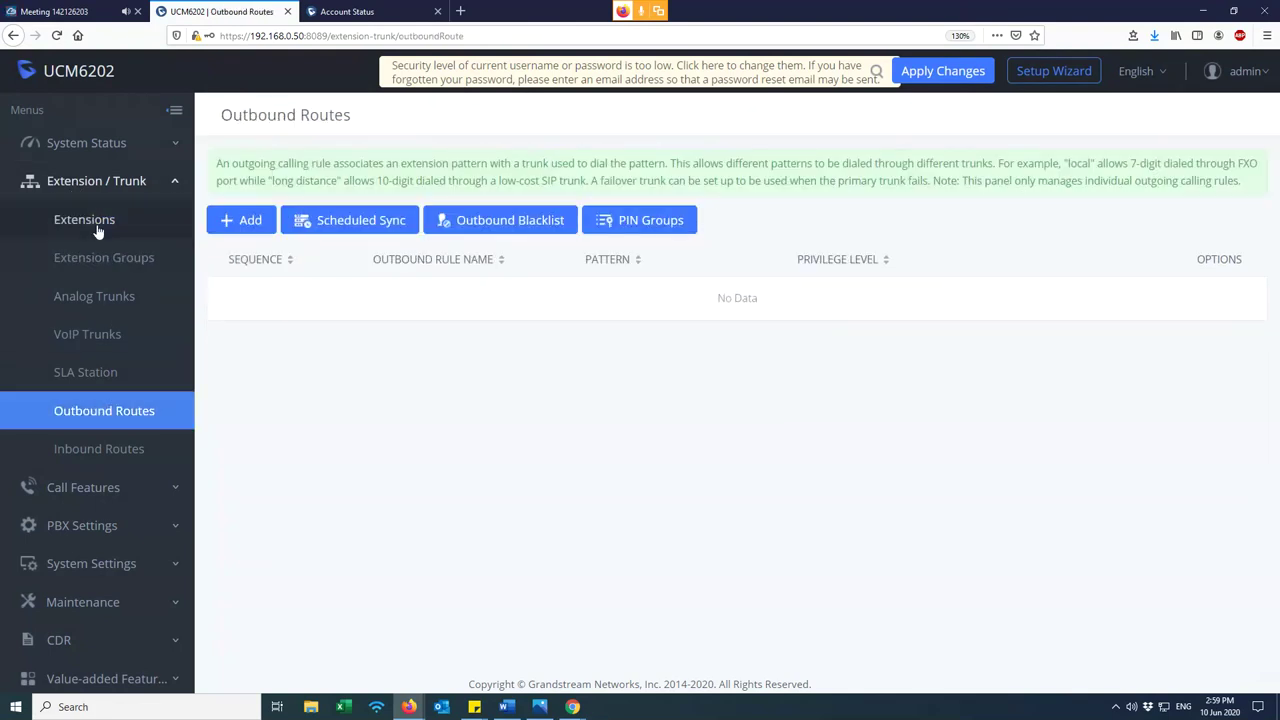
pyautogui.click(117, 298)
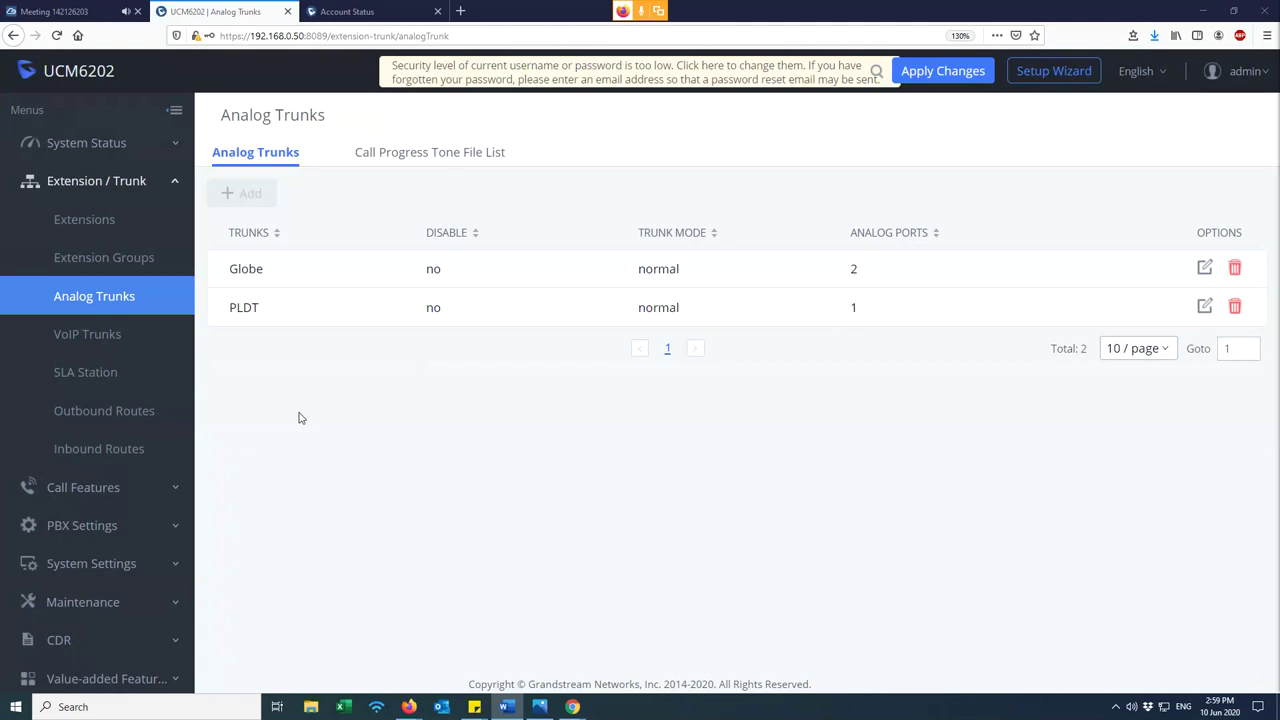
pyautogui.click(120, 412)
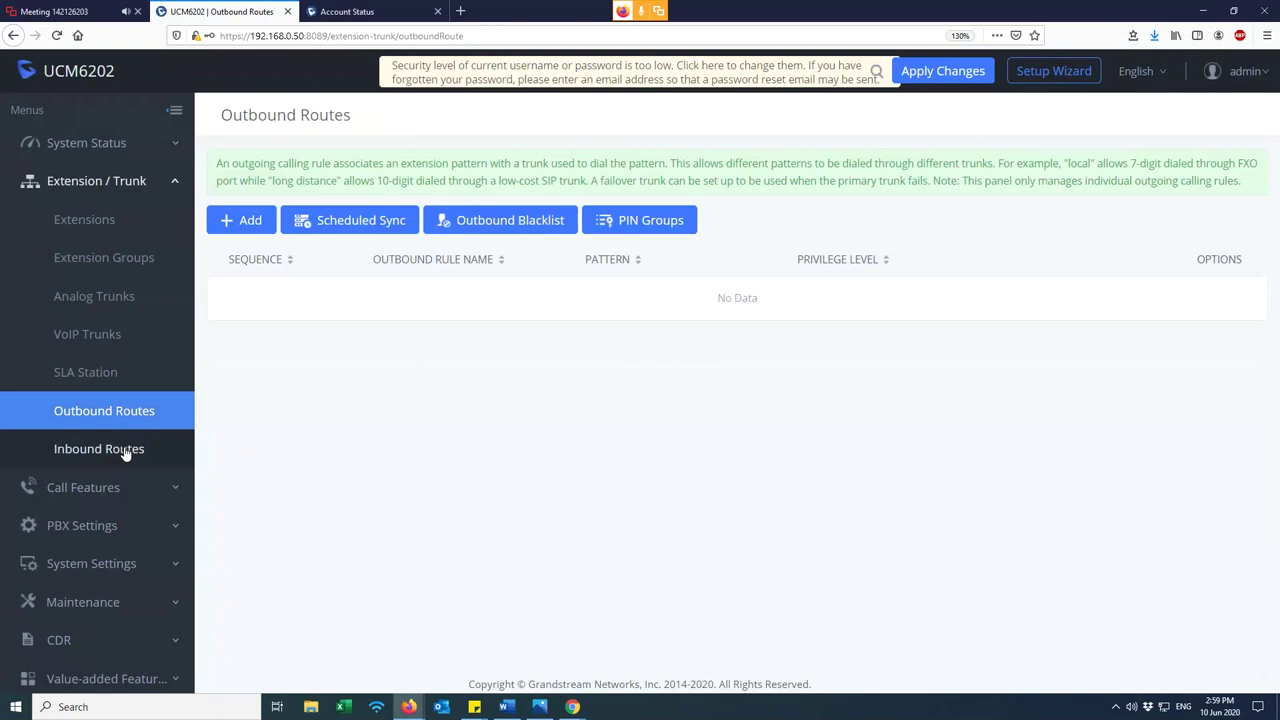
pyautogui.click(126, 450)
pyautogui.click(138, 418)
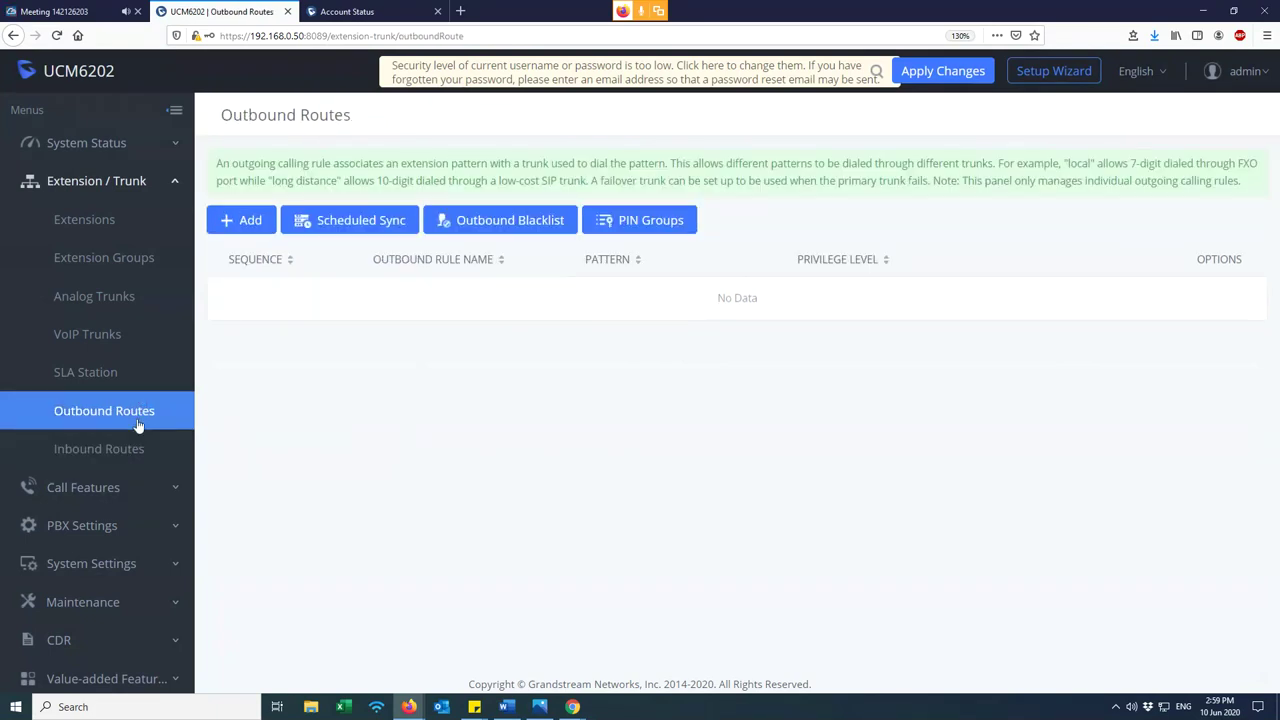
# - Review the Globe and PLDT analog trunks, then return to the empty Outbound Routes list
pyautogui.click(120, 234)
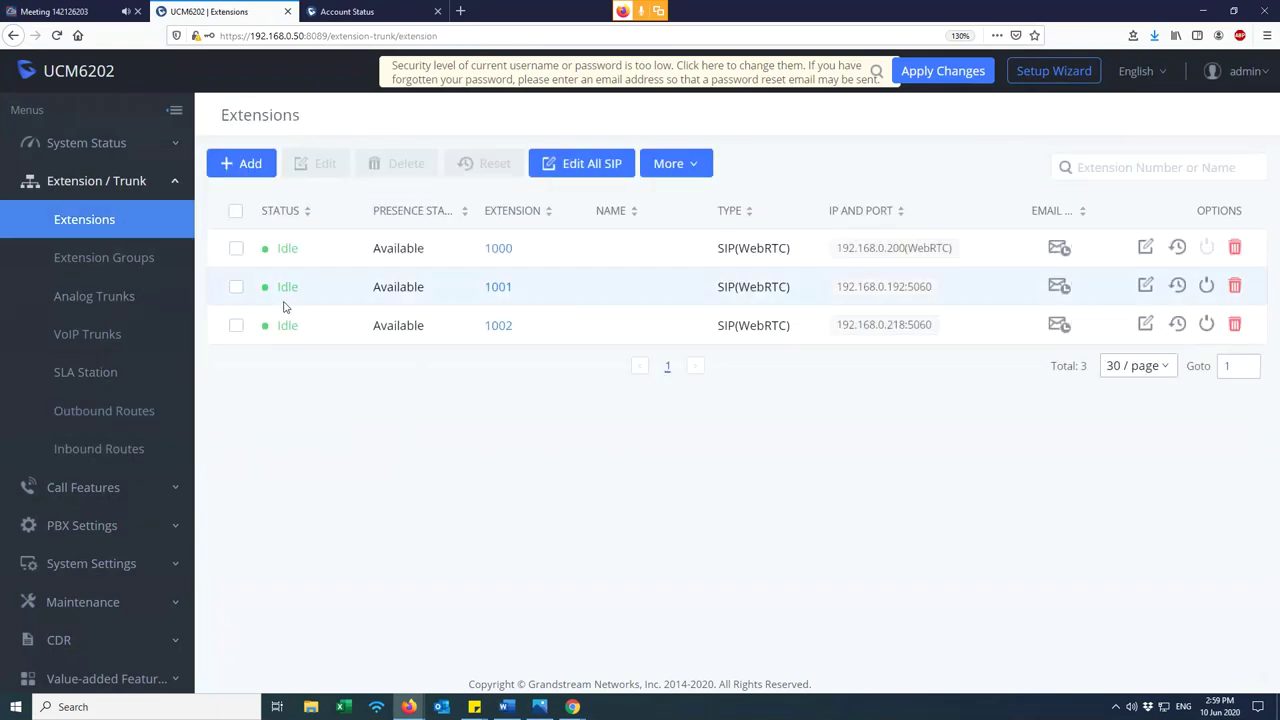
pyautogui.click(133, 305)
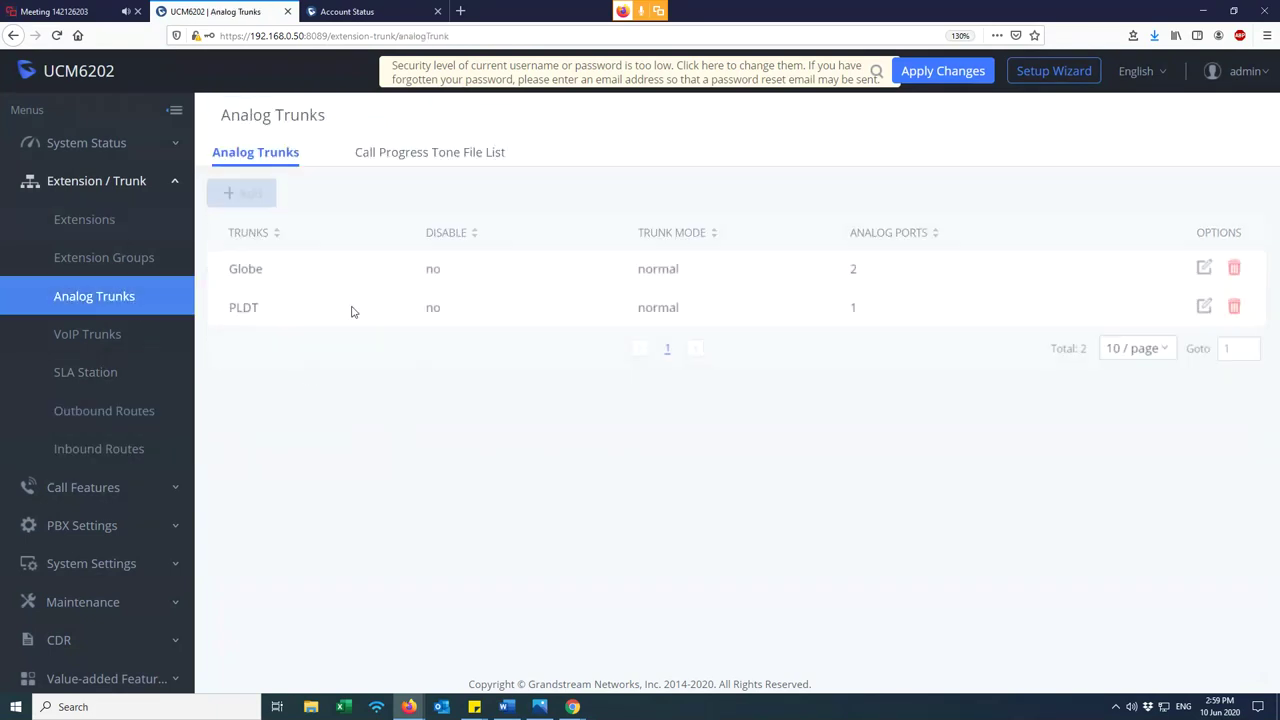
pyautogui.moveTo(808, 337); pyautogui.dragTo(228, 273)
pyautogui.click(280, 380)
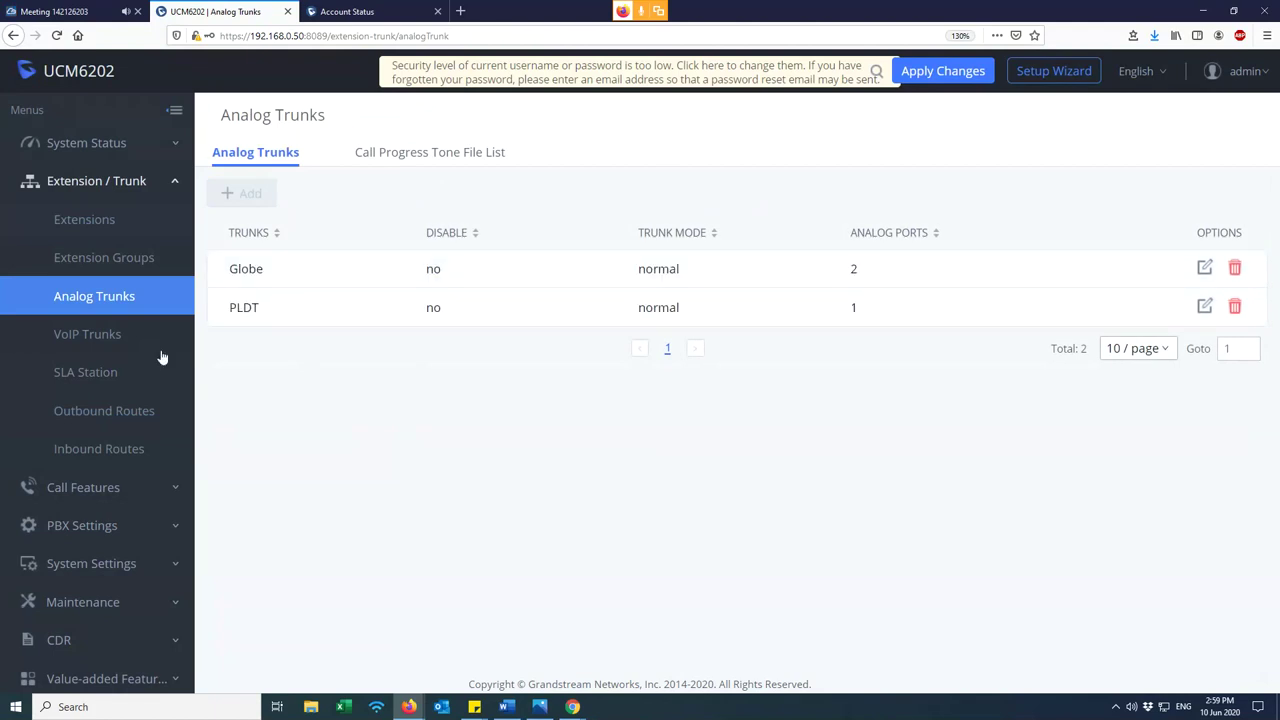
pyautogui.click(133, 415)
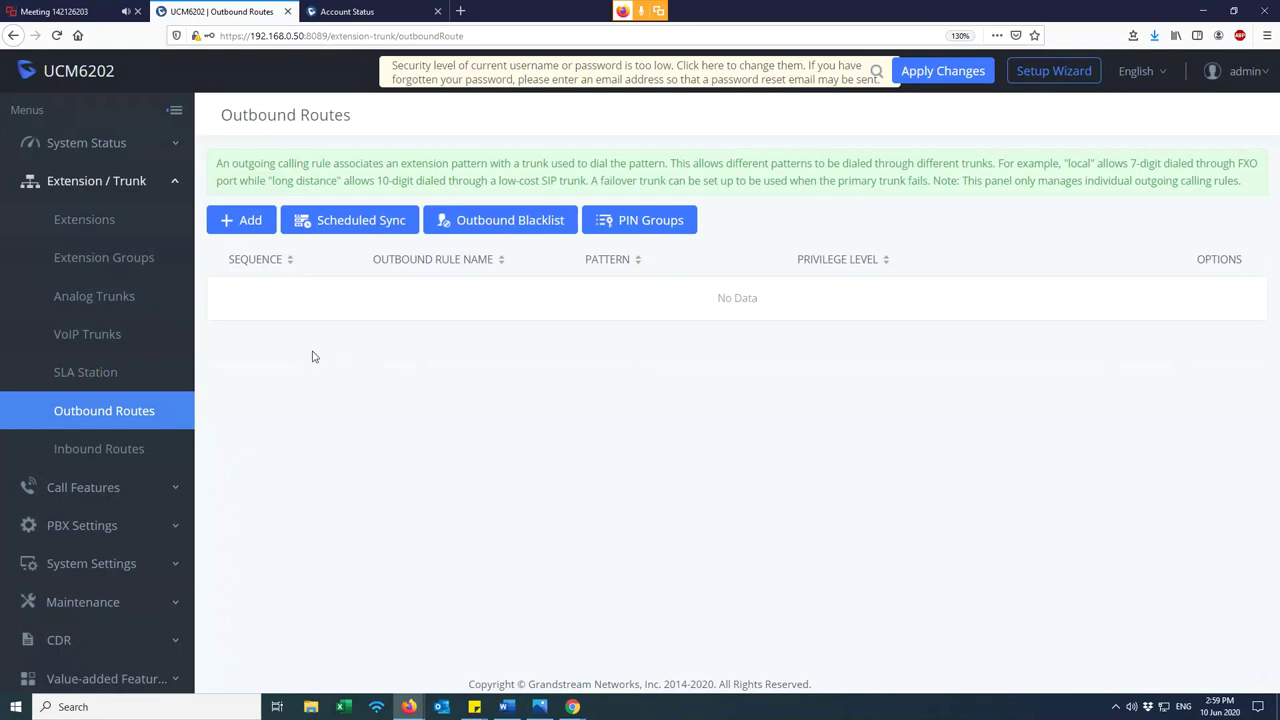
# - Add a new outbound rule with Calling Rule Name PLDT_OUTBOUND
pyautogui.click(252, 226)
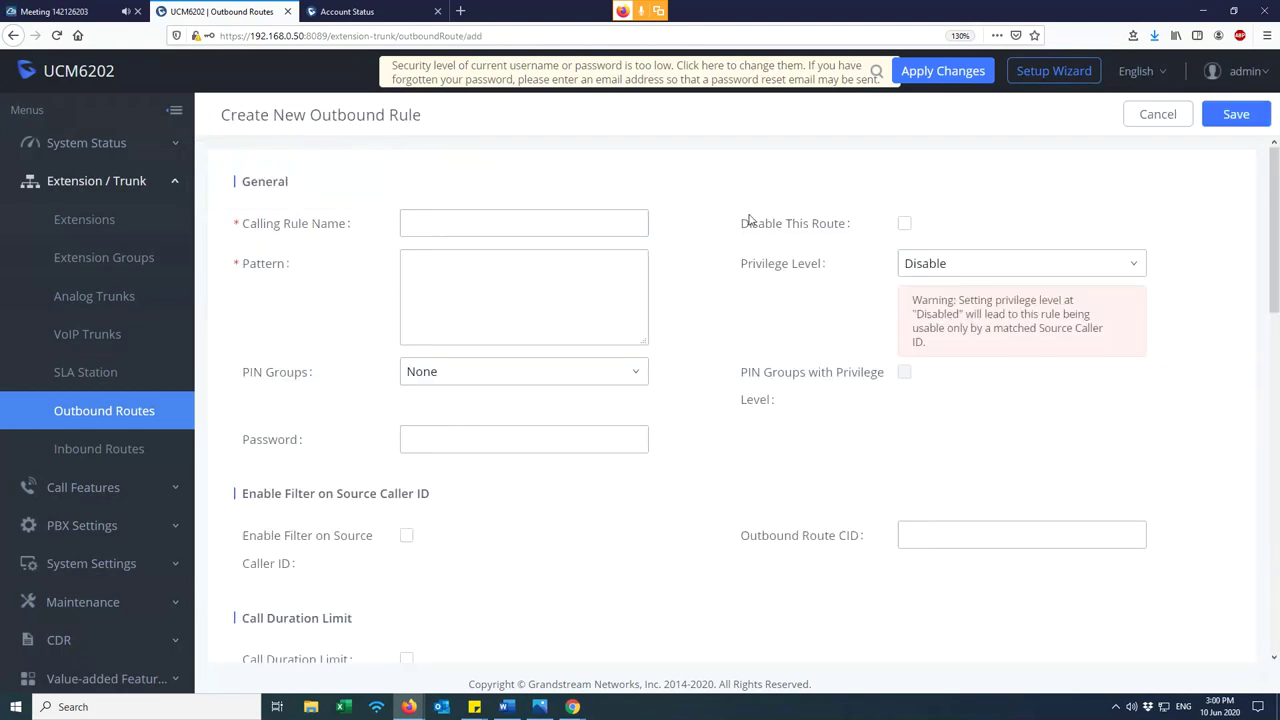
pyautogui.click(433, 222)
pyautogui.write('PLDT_')
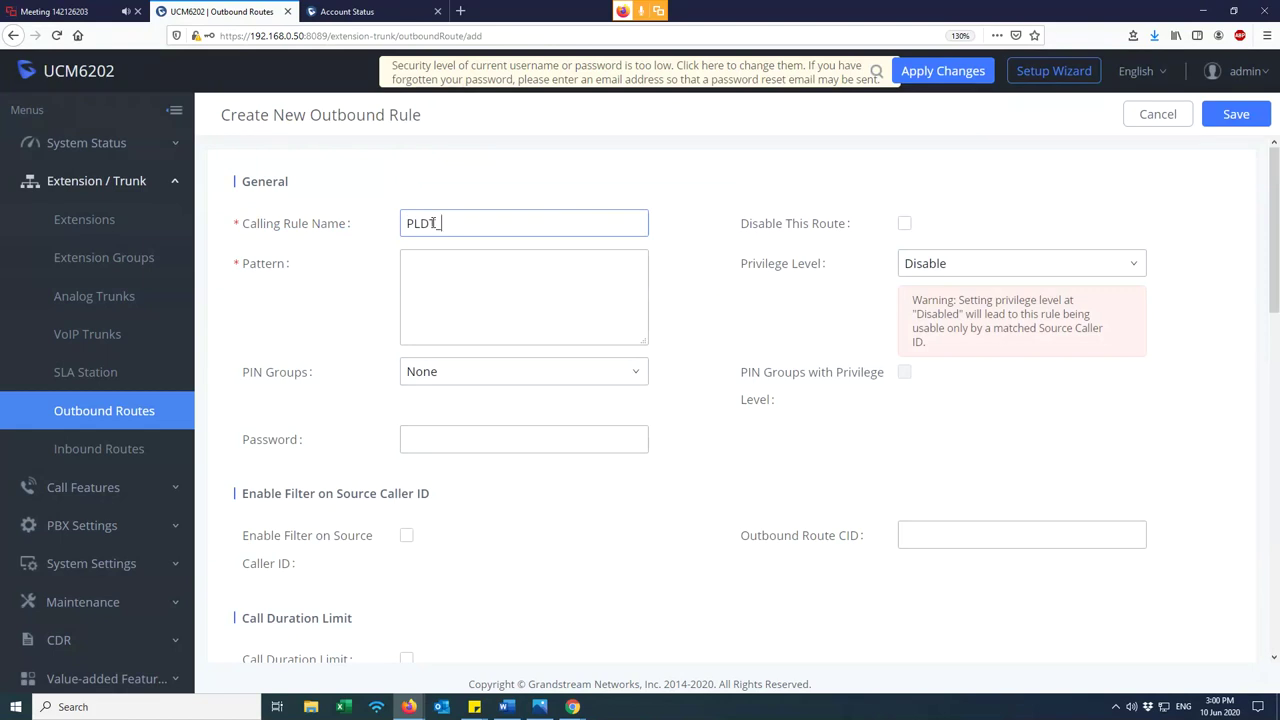
pyautogui.write('OUTBOUND')
# - Begin the rule's Pattern with an underscore (_), then open a new browser tab
pyautogui.moveTo(275, 268)
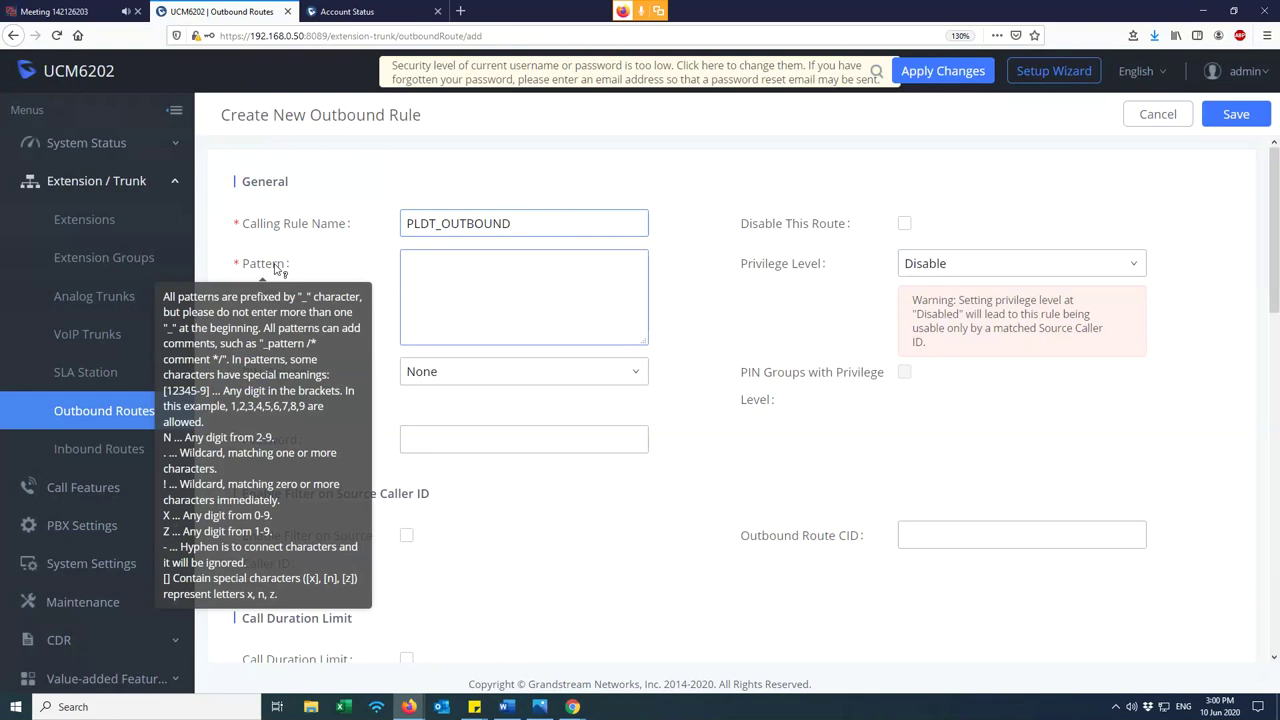
pyautogui.click(443, 264)
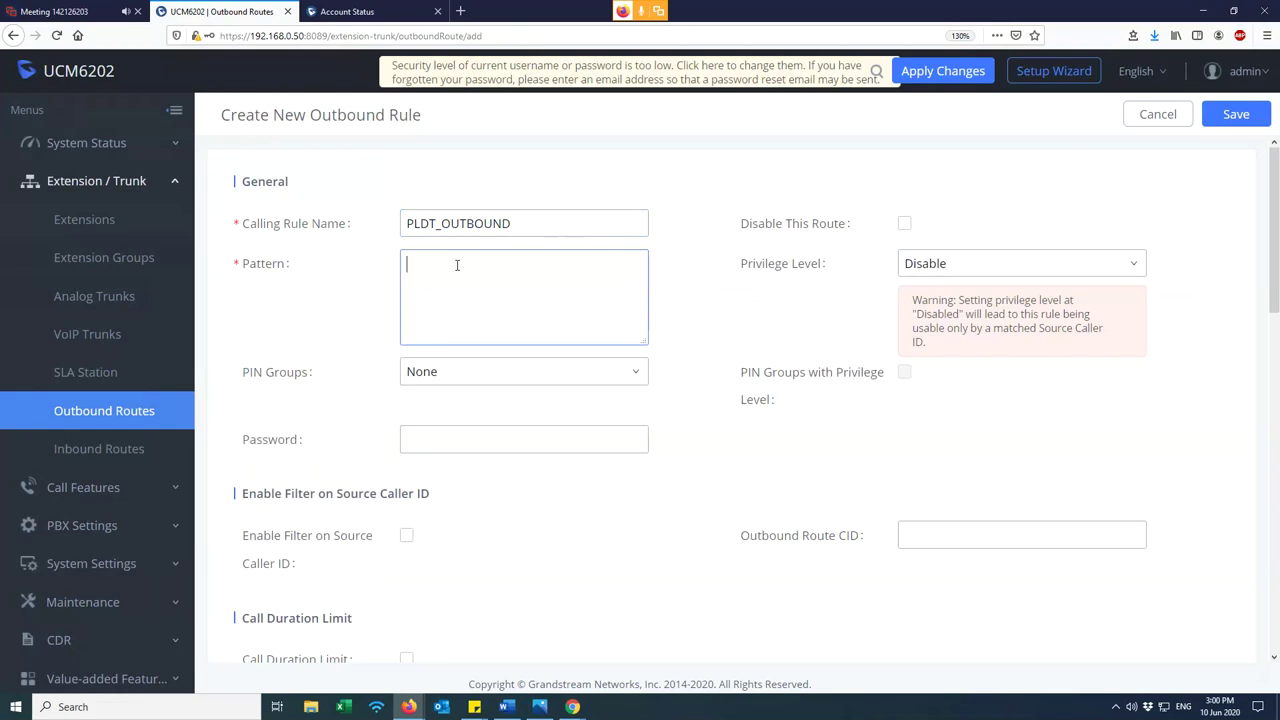
pyautogui.write('_')
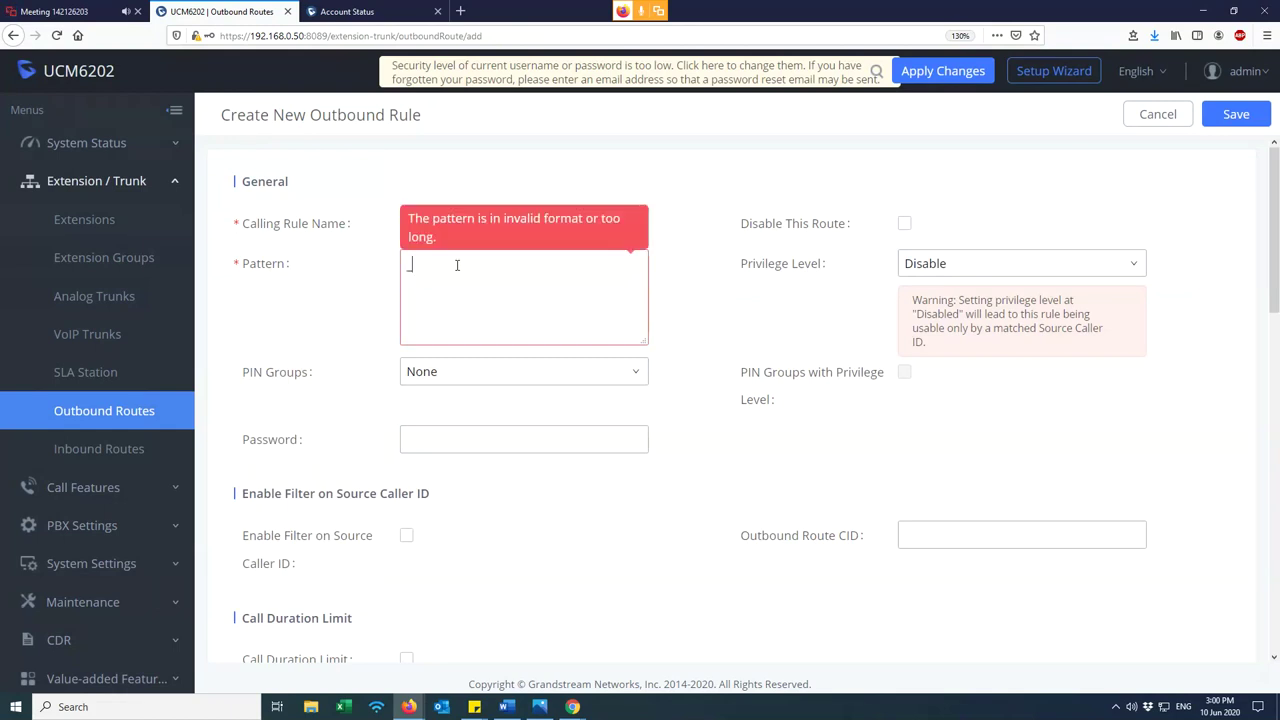
pyautogui.press('BackSpace')
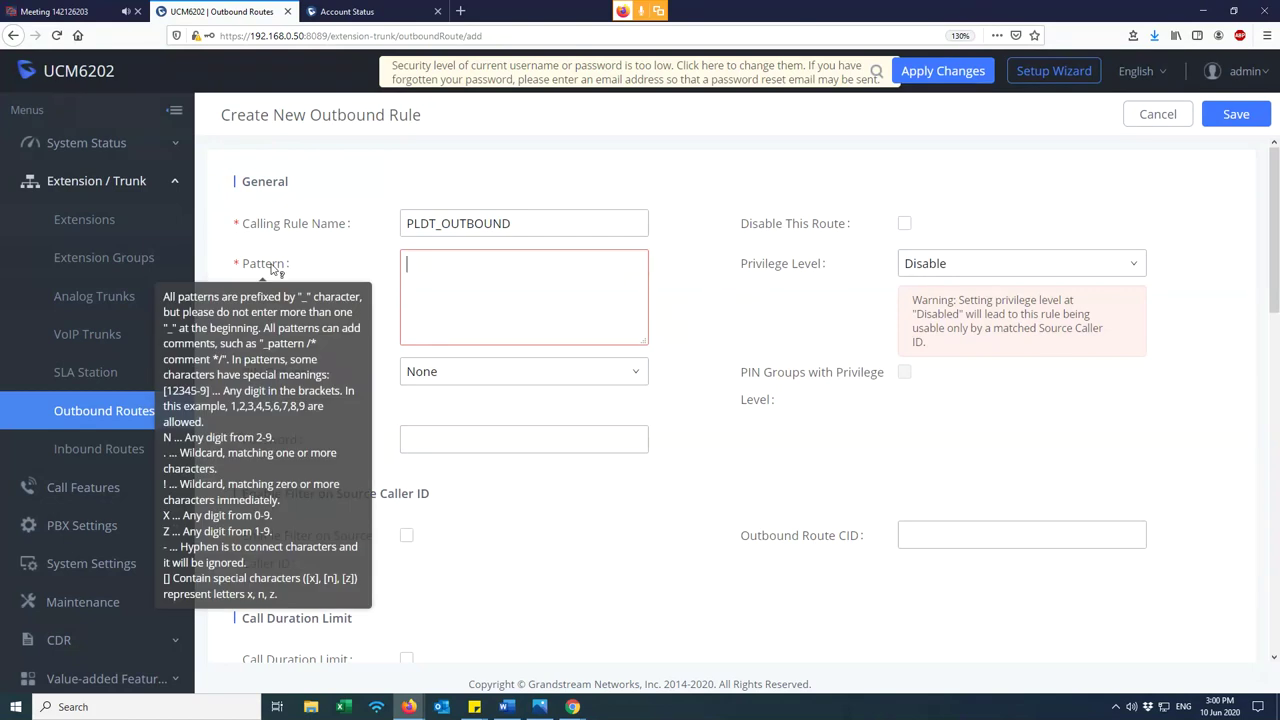
pyautogui.write('_')
pyautogui.click(417, 277)
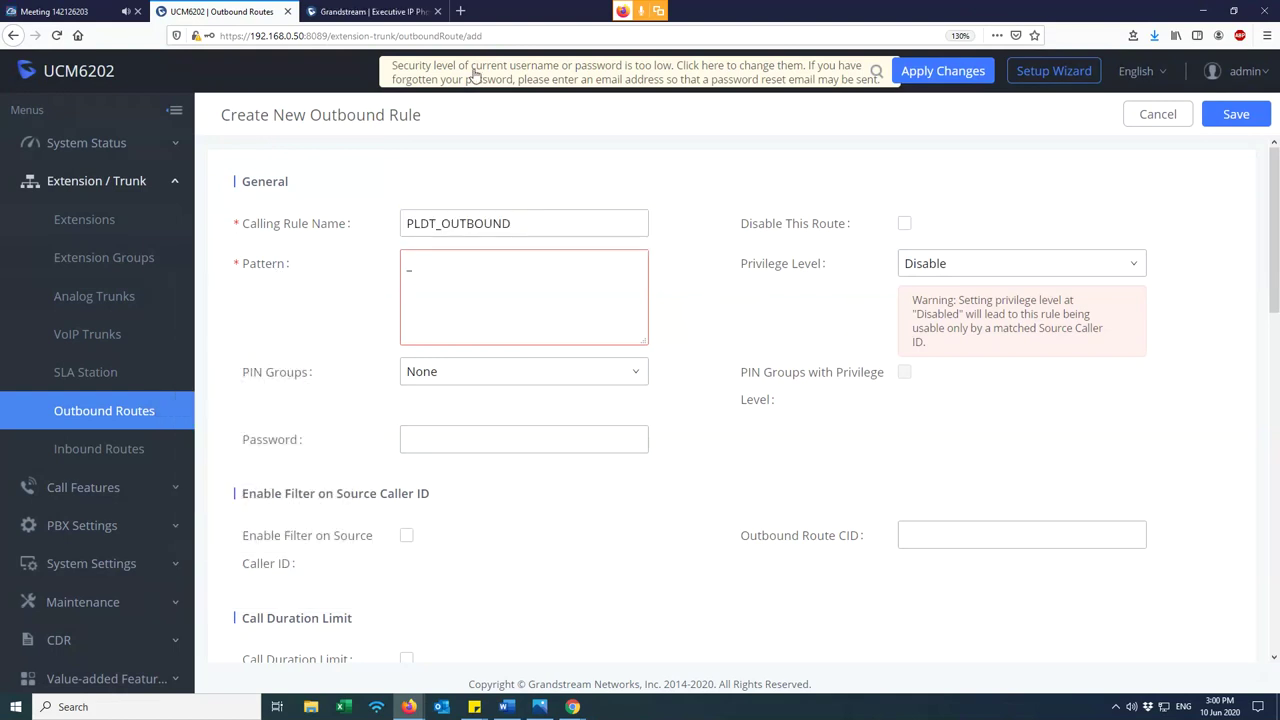
pyautogui.click(463, 11)
# - Search Google for 'jollibee hotline', then close the results to return to the rule form
pyautogui.write('jollibee hotline')
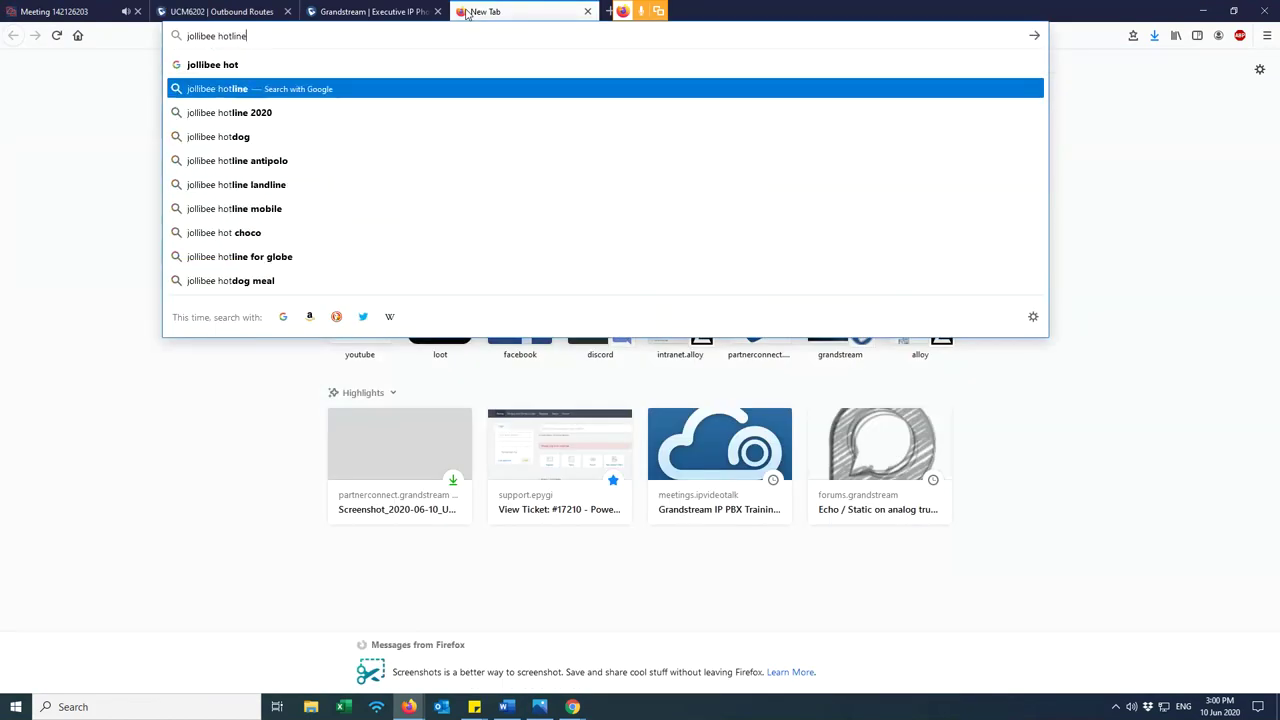
pyautogui.click(342, 82)
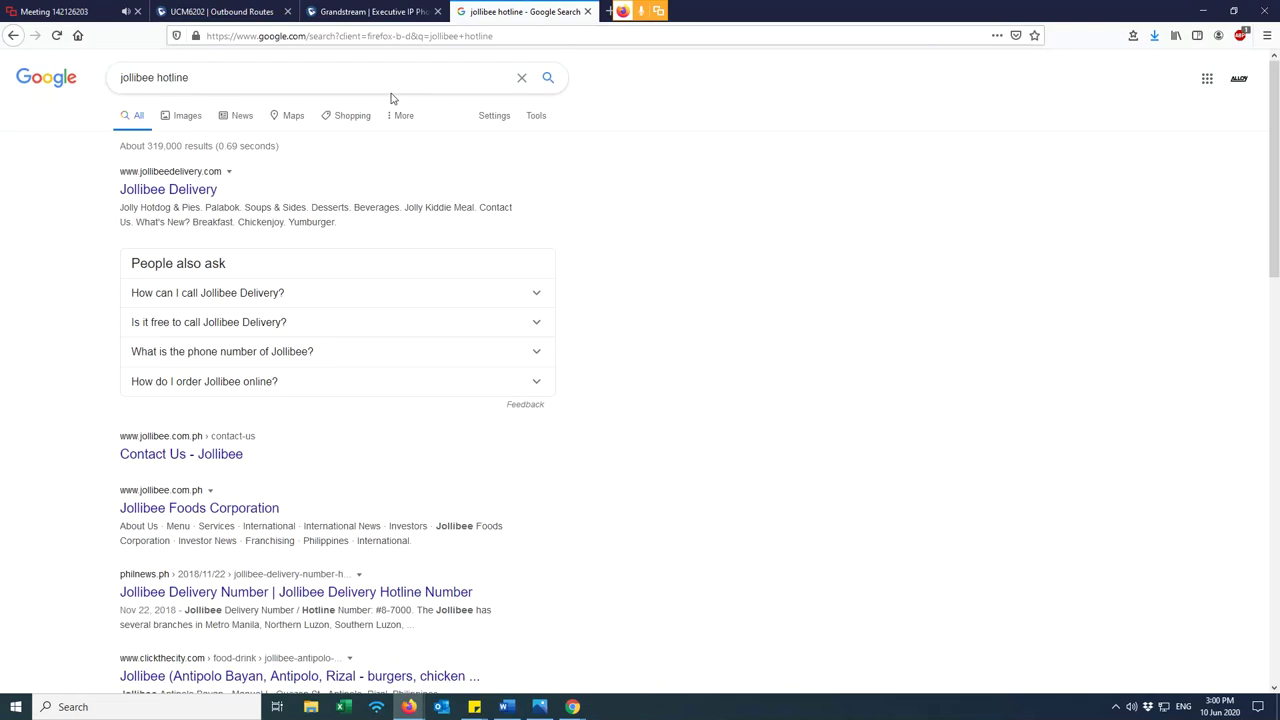
pyautogui.hotkey('ctrl', 'w')
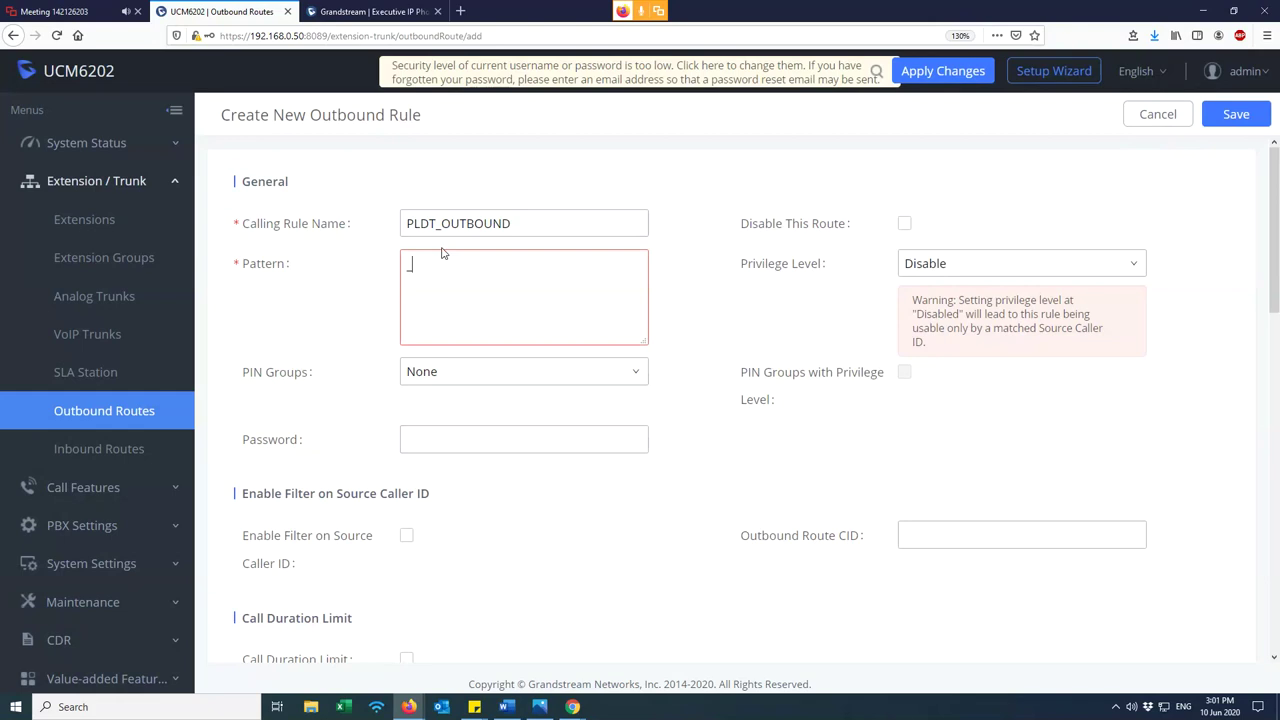
# - Experiment with multi-line entries in the Pattern box, such as a second _XXXXXX line
pyautogui.write('XXXXX')
pyautogui.moveTo(511, 223); pyautogui.dragTo(392, 220)
pyautogui.moveTo(476, 268); pyautogui.dragTo(414, 270)
pyautogui.click(462, 269)
pyautogui.press('Return')
pyautogui.write('_')
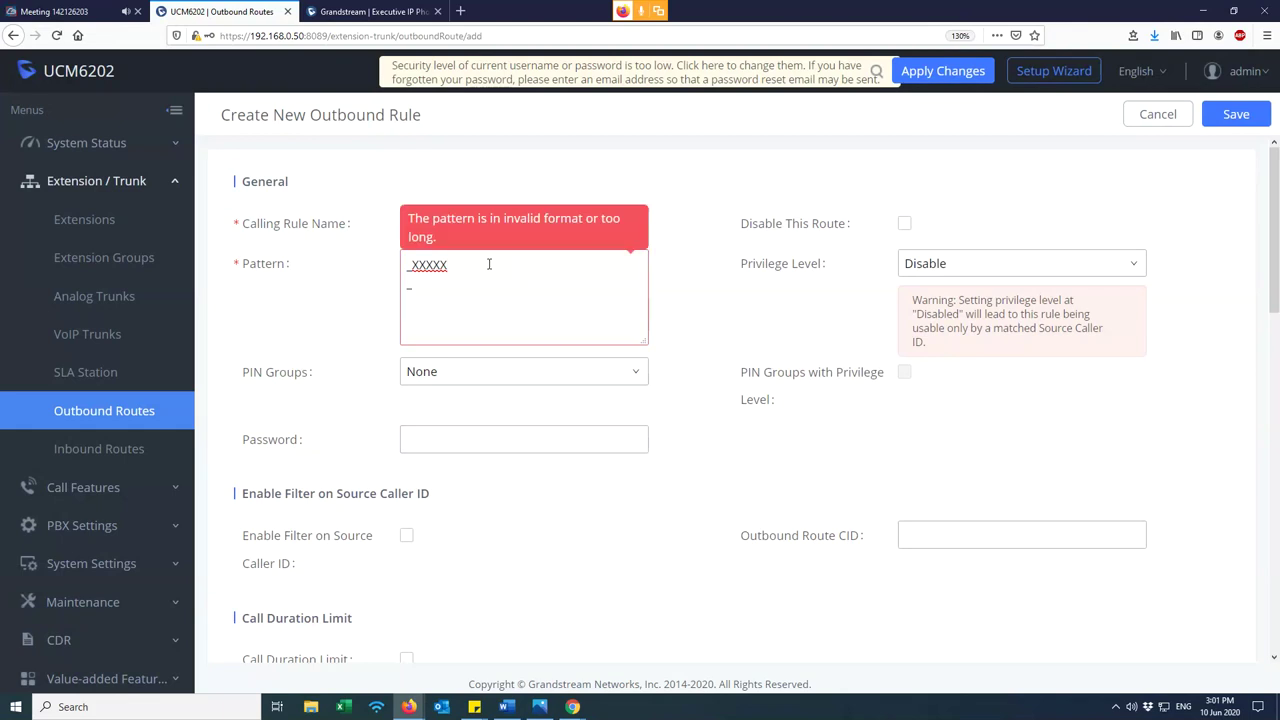
pyautogui.press('BackSpace')
pyautogui.press('BackSpace')
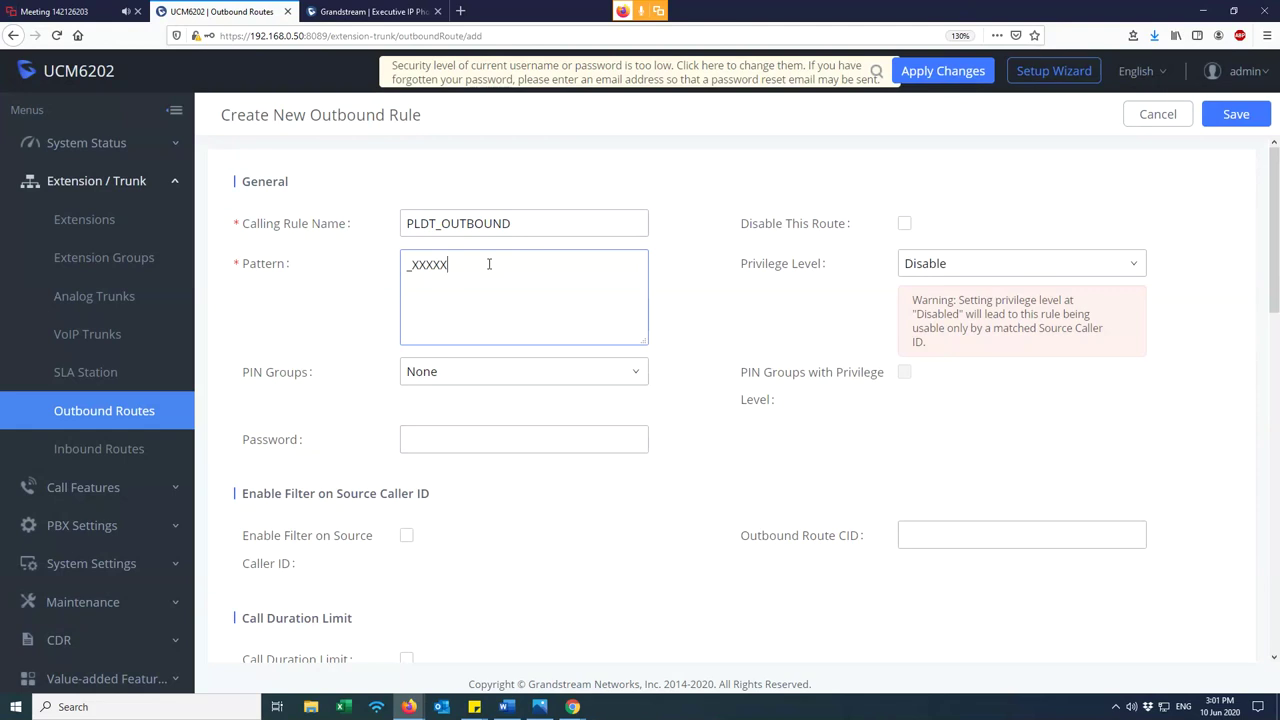
pyautogui.hotkey('ctrl', 'z')
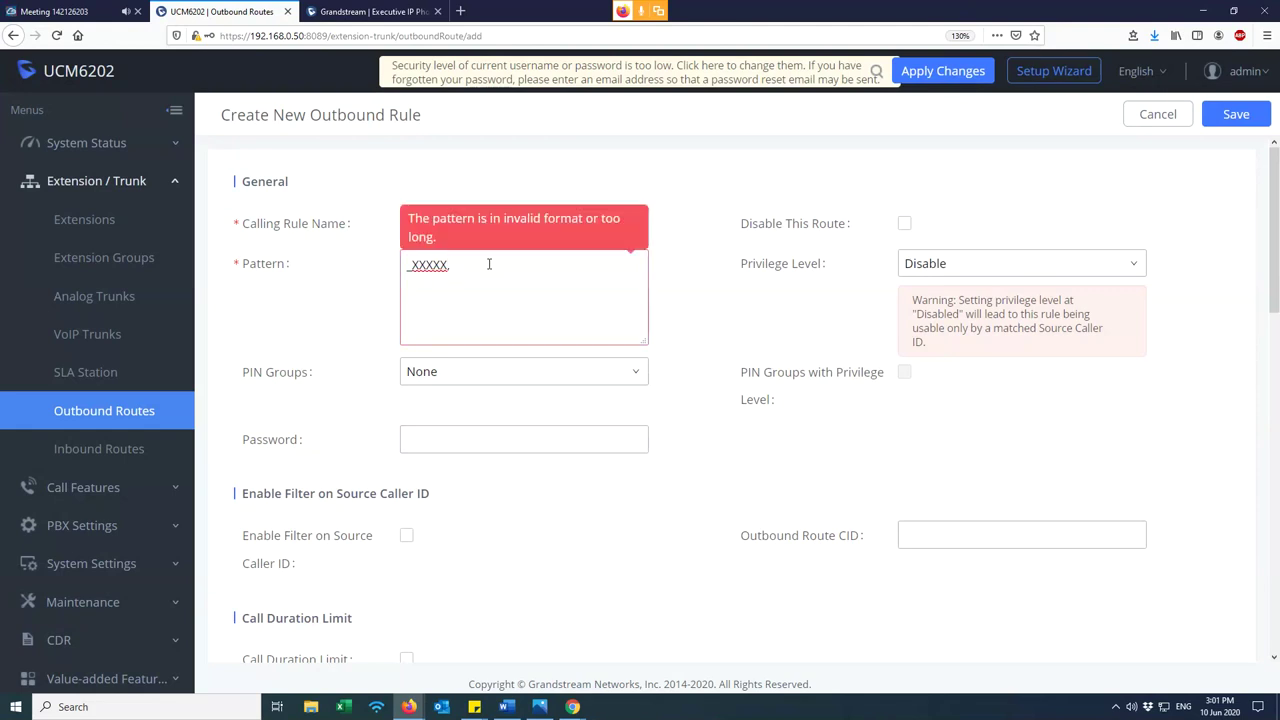
pyautogui.press('BackSpace')
pyautogui.press('Return')
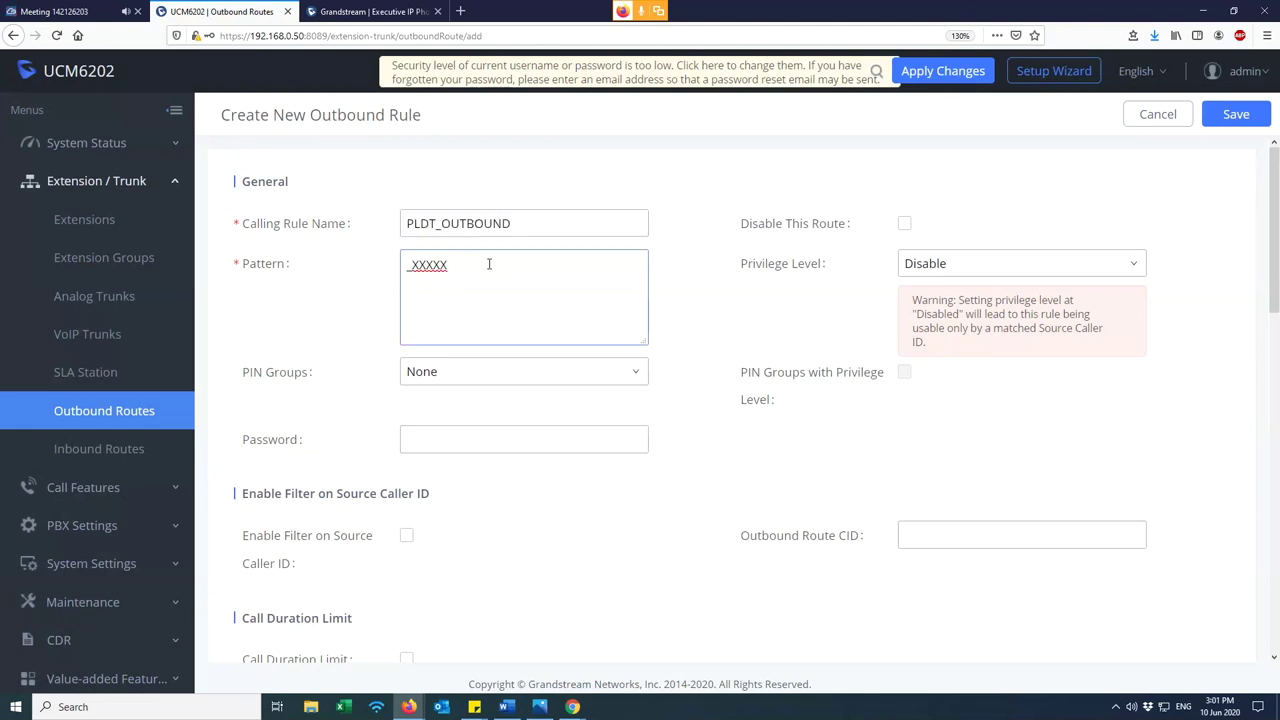
pyautogui.write('_')
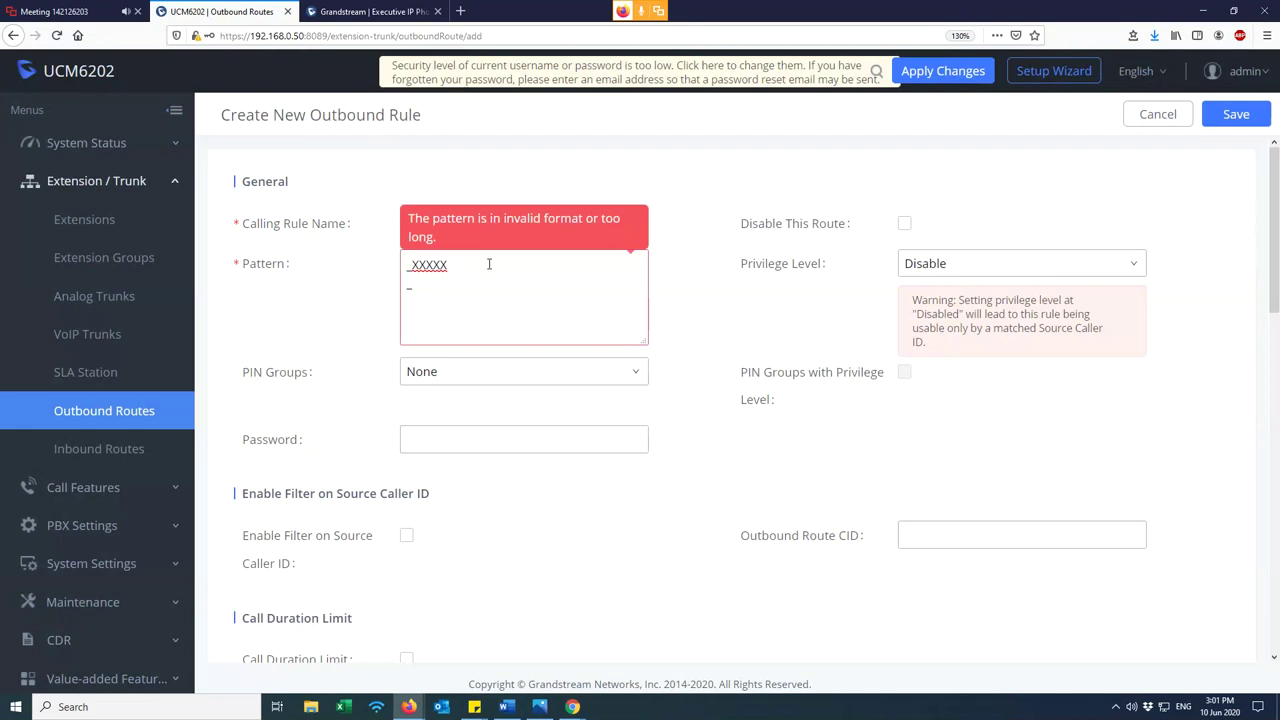
pyautogui.write('X')
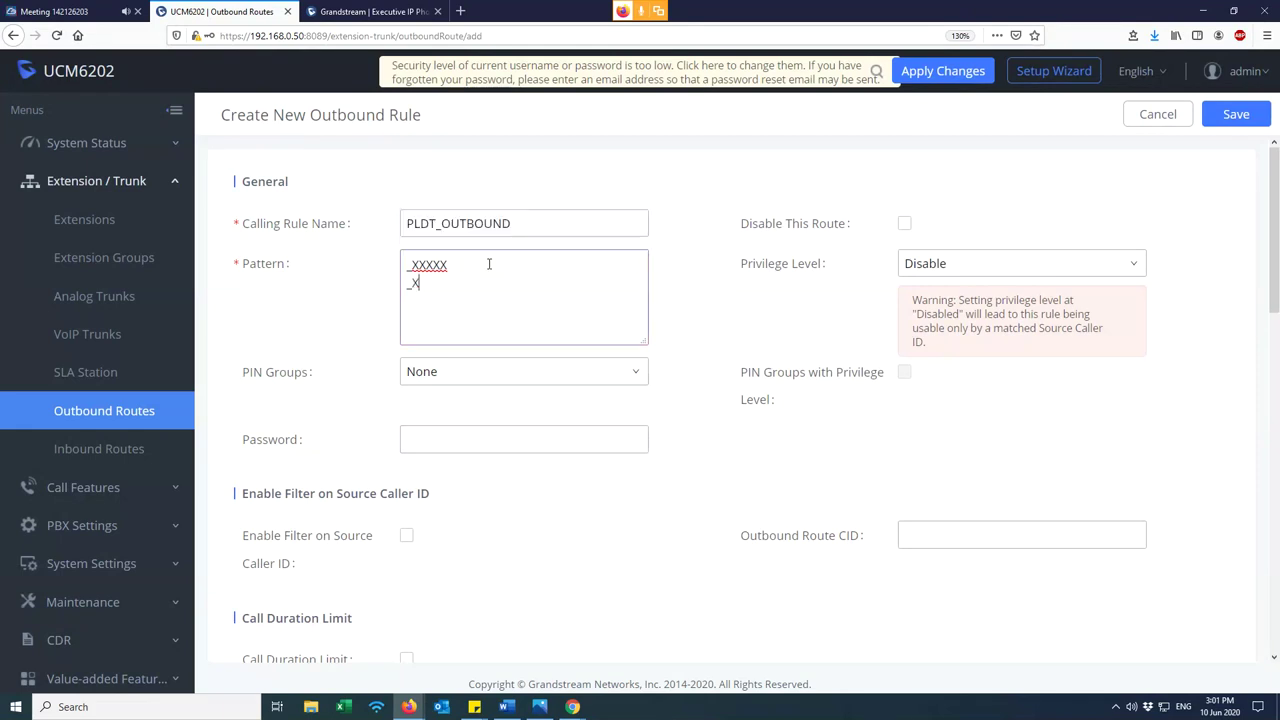
pyautogui.write('XXXXX')
pyautogui.moveTo(475, 283); pyautogui.dragTo(413, 287)
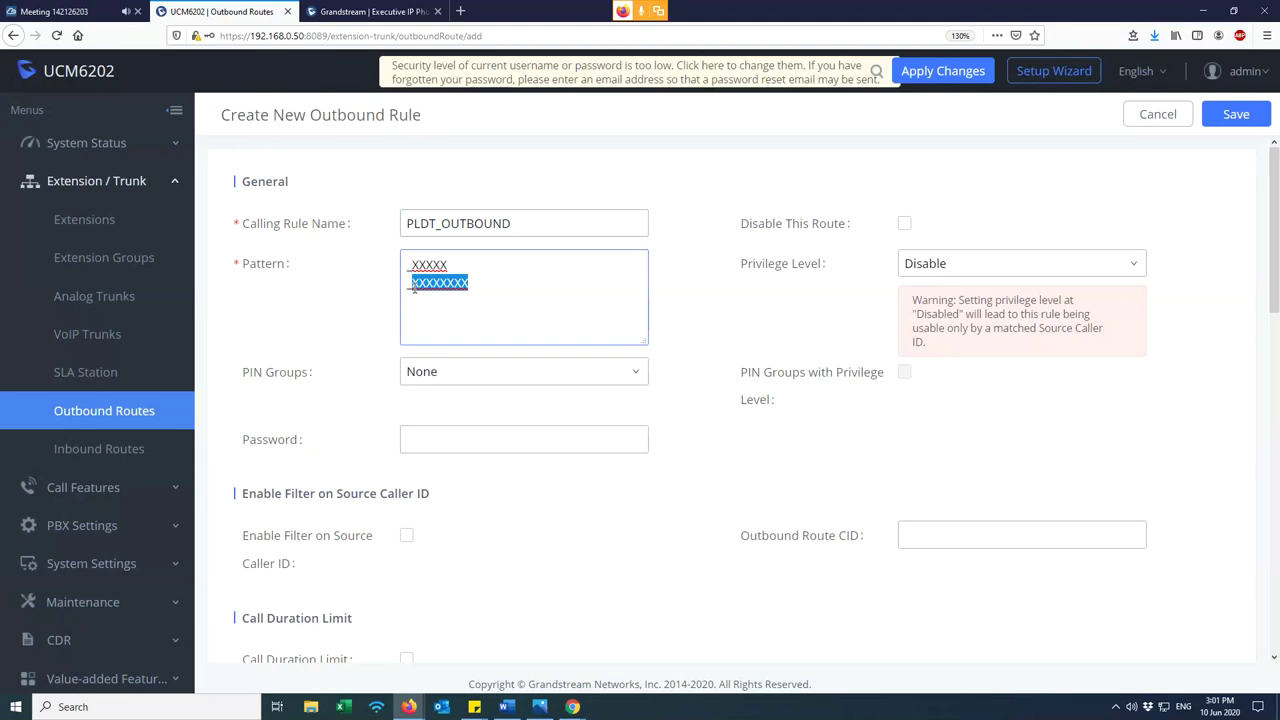
pyautogui.click(479, 282)
# - Clear the Pattern box and enter the single pattern _XXXXXXXX
pyautogui.moveTo(277, 267)
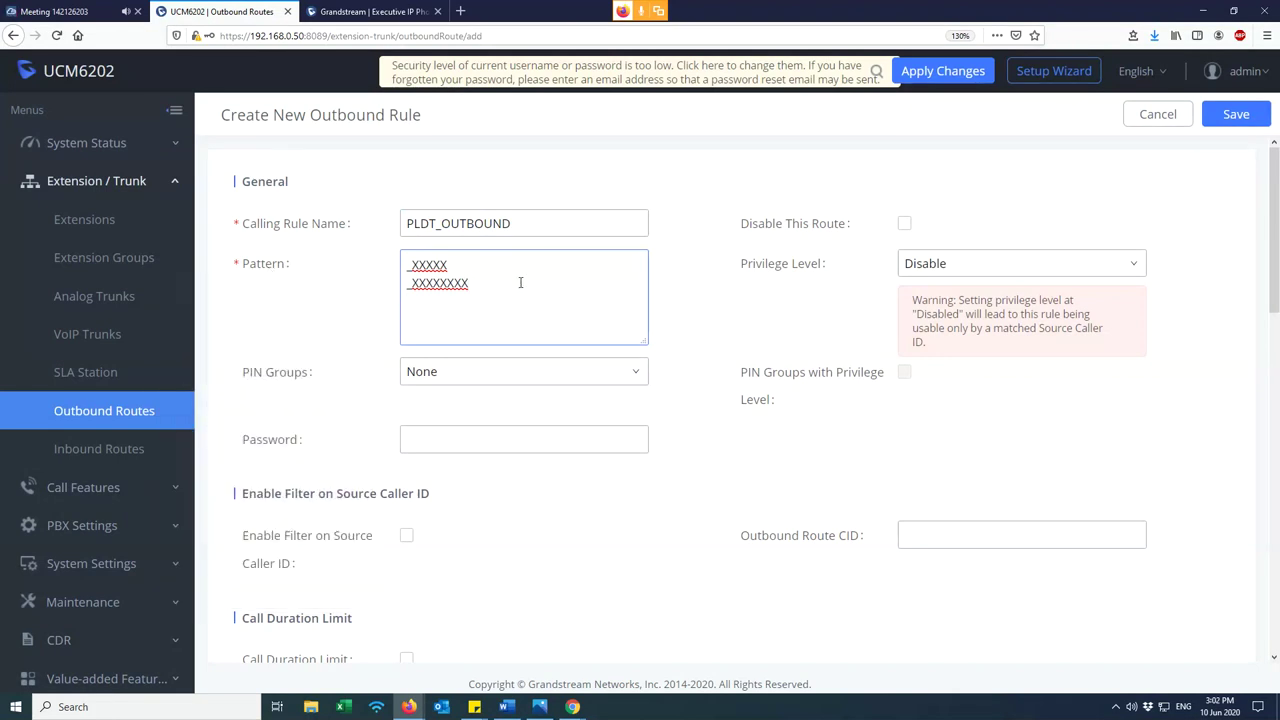
pyautogui.hotkey('ctrl', 'a')
pyautogui.press('BackSpace')
pyautogui.write('_X')
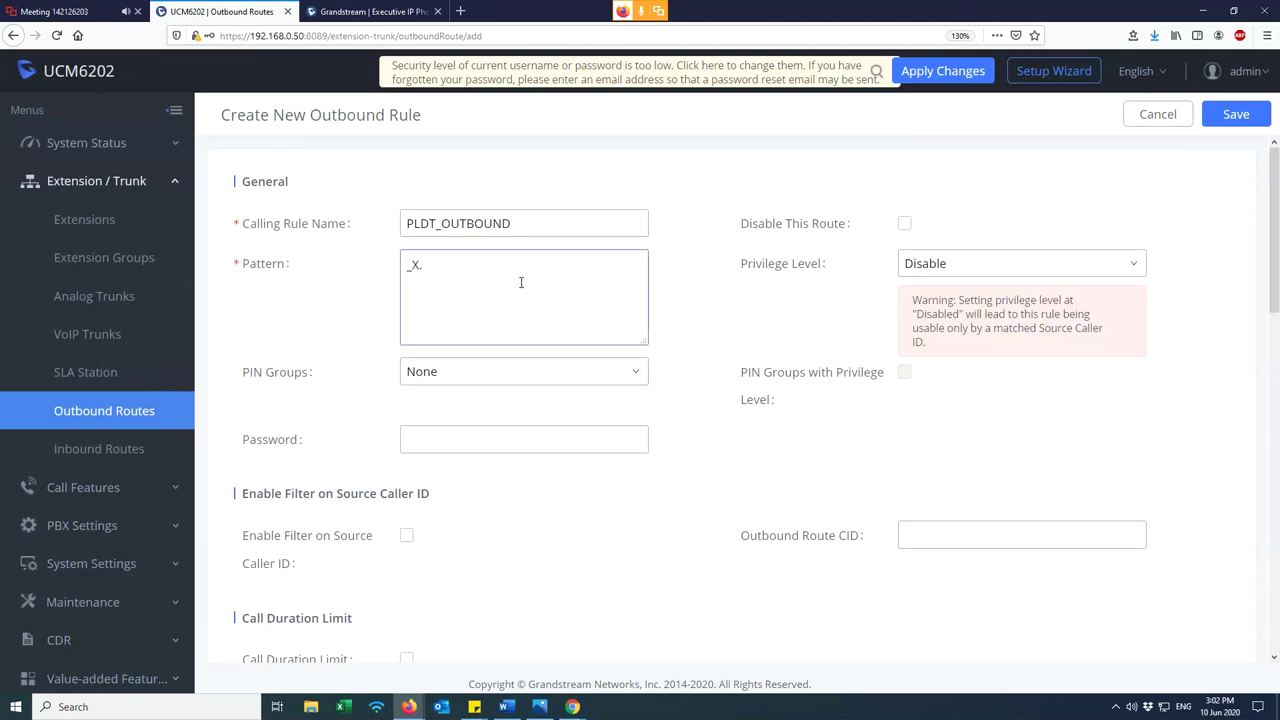
pyautogui.write('.')
pyautogui.click(420, 266)
pyautogui.click(478, 225)
pyautogui.moveTo(512, 225); pyautogui.dragTo(386, 240)
pyautogui.click(453, 262)
pyautogui.moveTo(520, 228); pyautogui.dragTo(366, 214)
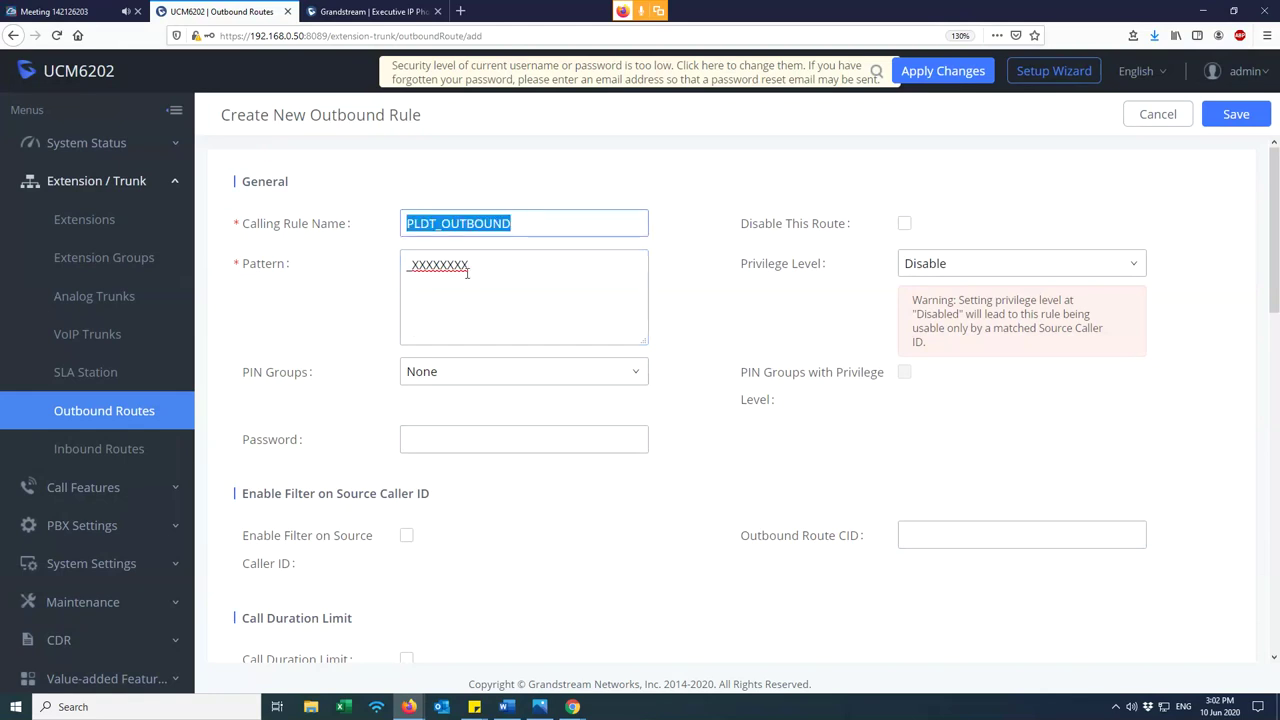
# - Set the rule's Main Trunk to AnalogTrunks -- PLDT
pyautogui.scroll(-1, 500, 306)
pyautogui.scroll(-2, 500, 306)
pyautogui.scroll(4, 500, 309)
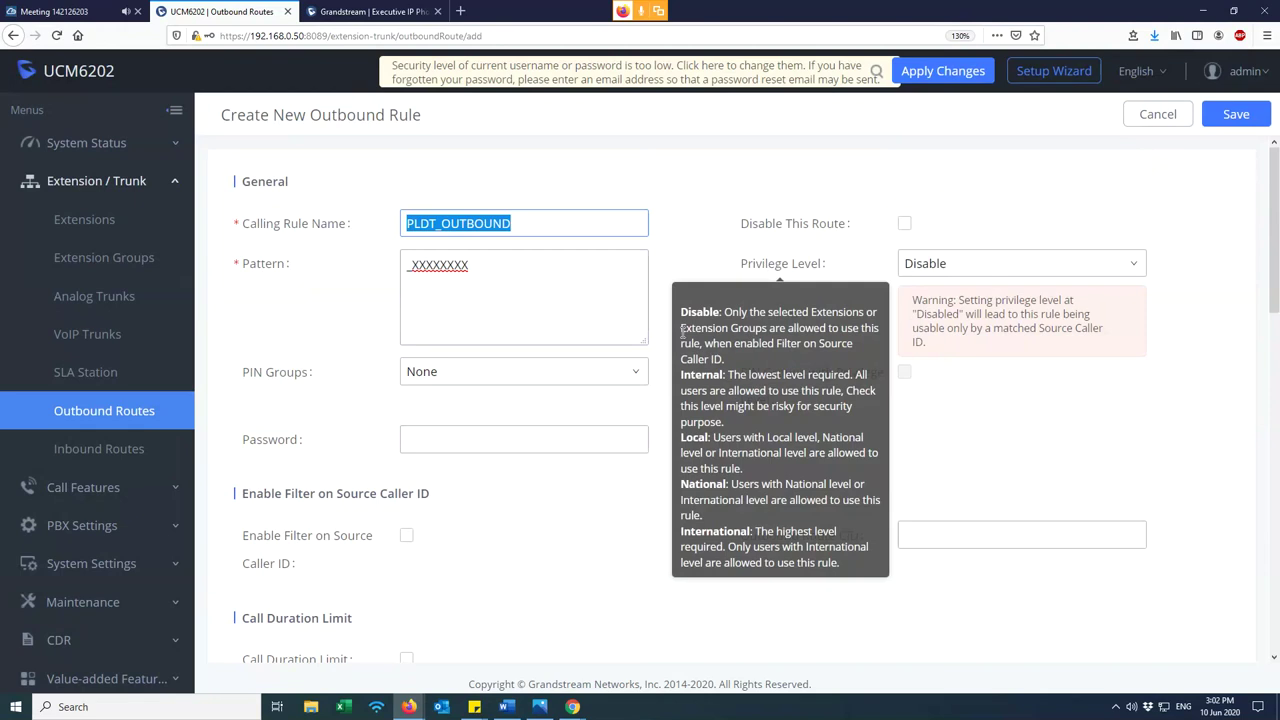
pyautogui.scroll(-4, 427, 457)
pyautogui.click(430, 405)
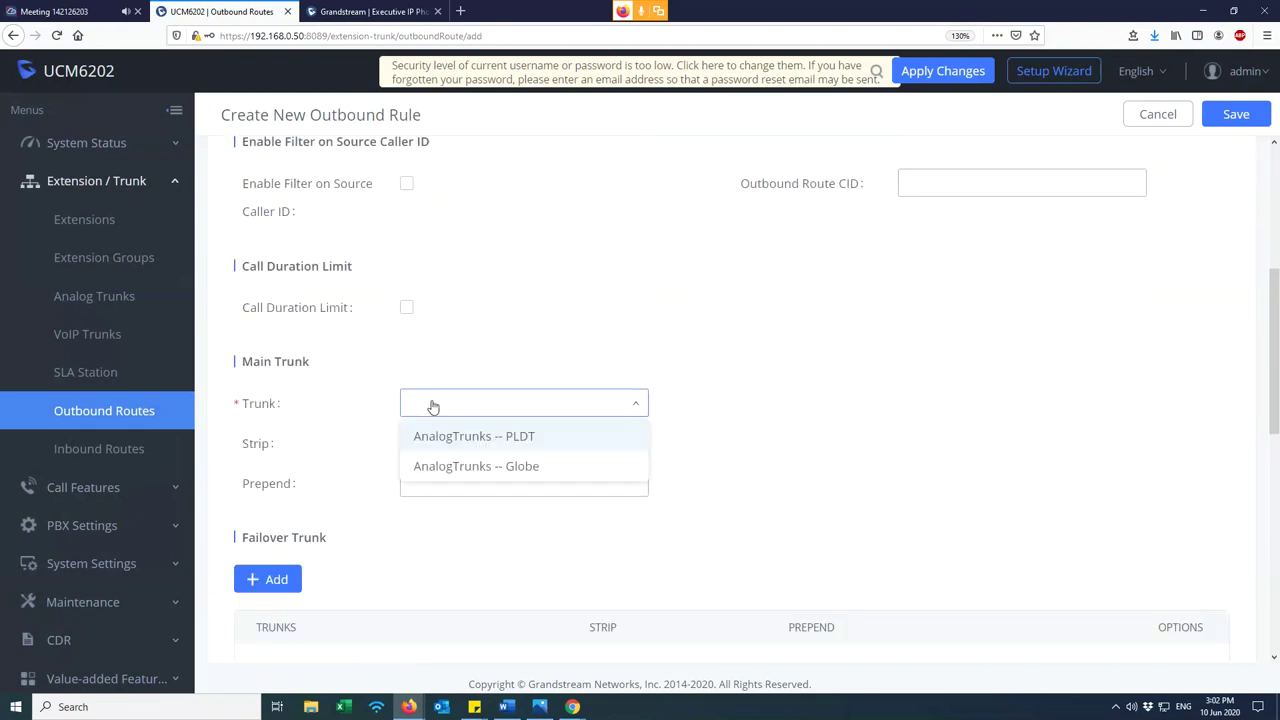
pyautogui.click(512, 444)
# - Set Privilege Level to Internal, save the PLDT_OUTBOUND rule and accept the warning
pyautogui.scroll(-2, 688, 507)
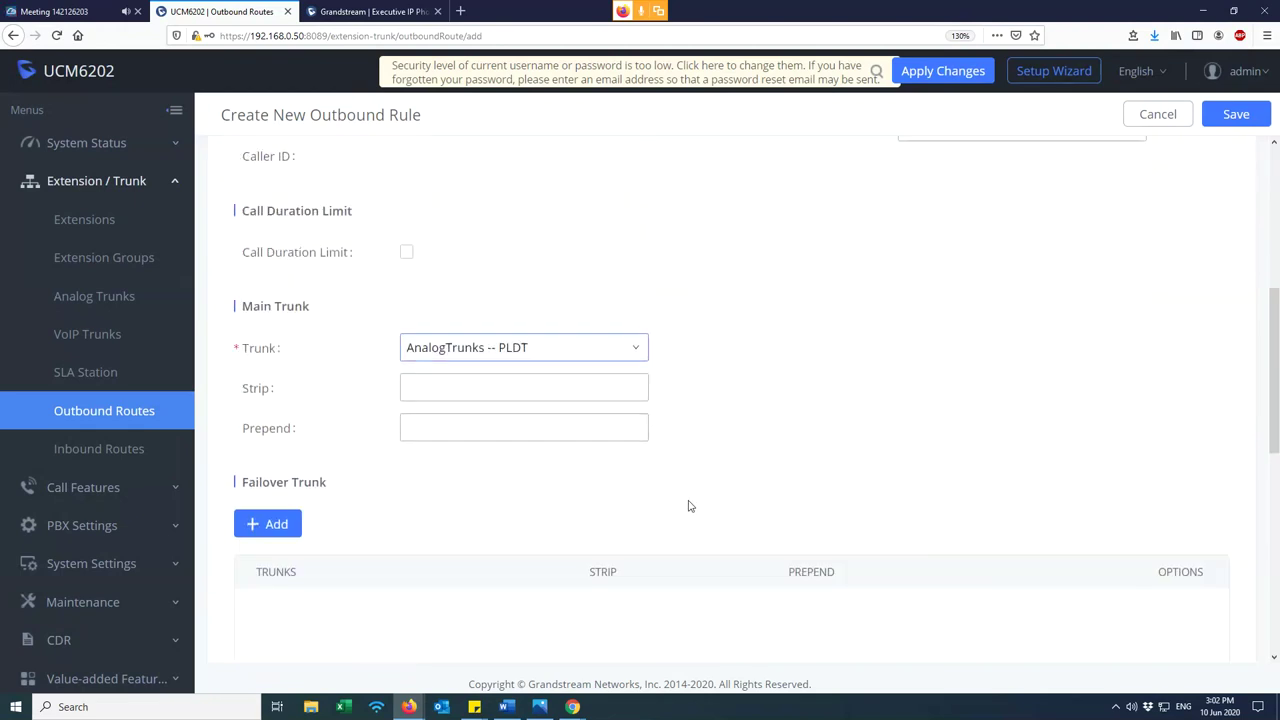
pyautogui.scroll(6, 689, 507)
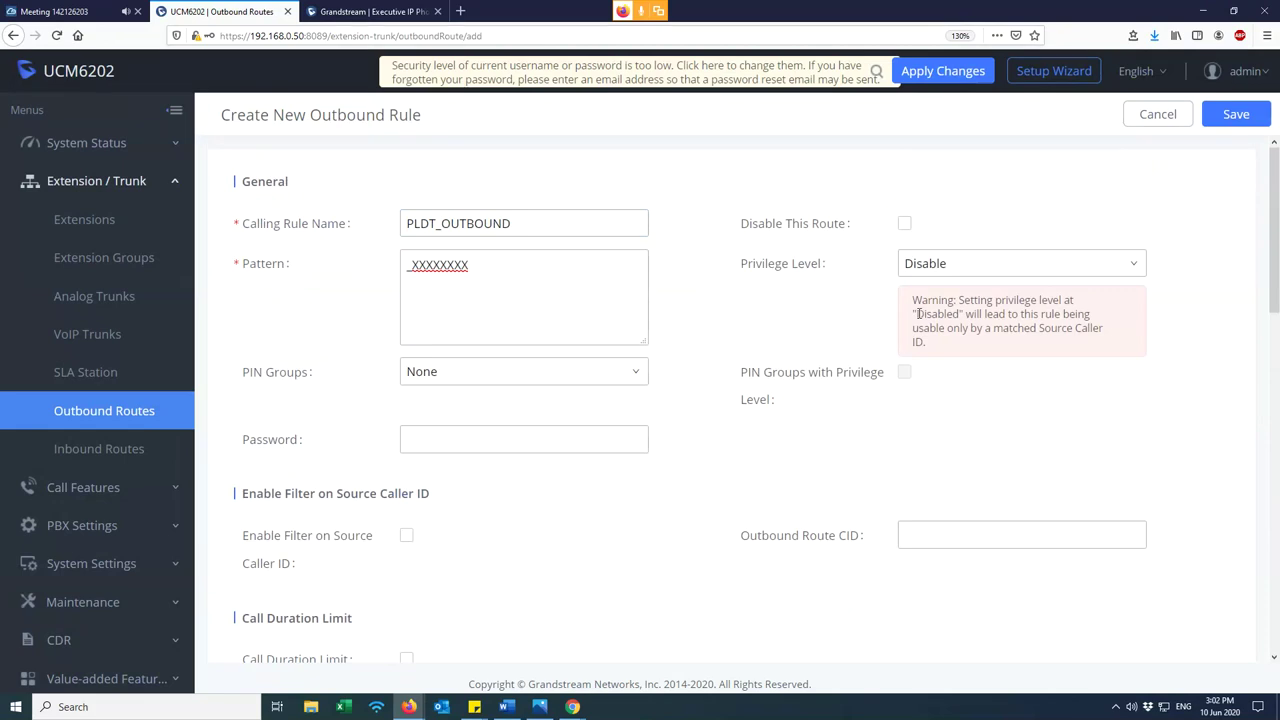
pyautogui.moveTo(770, 270)
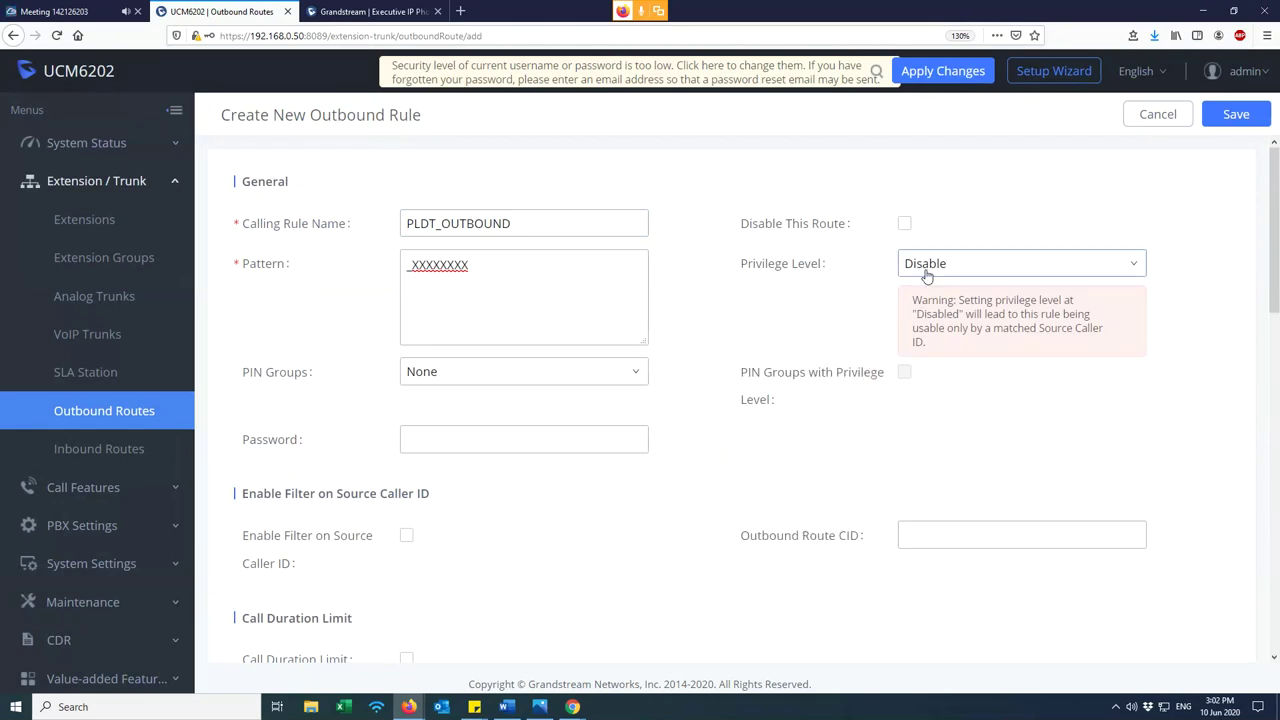
pyautogui.click(1129, 268)
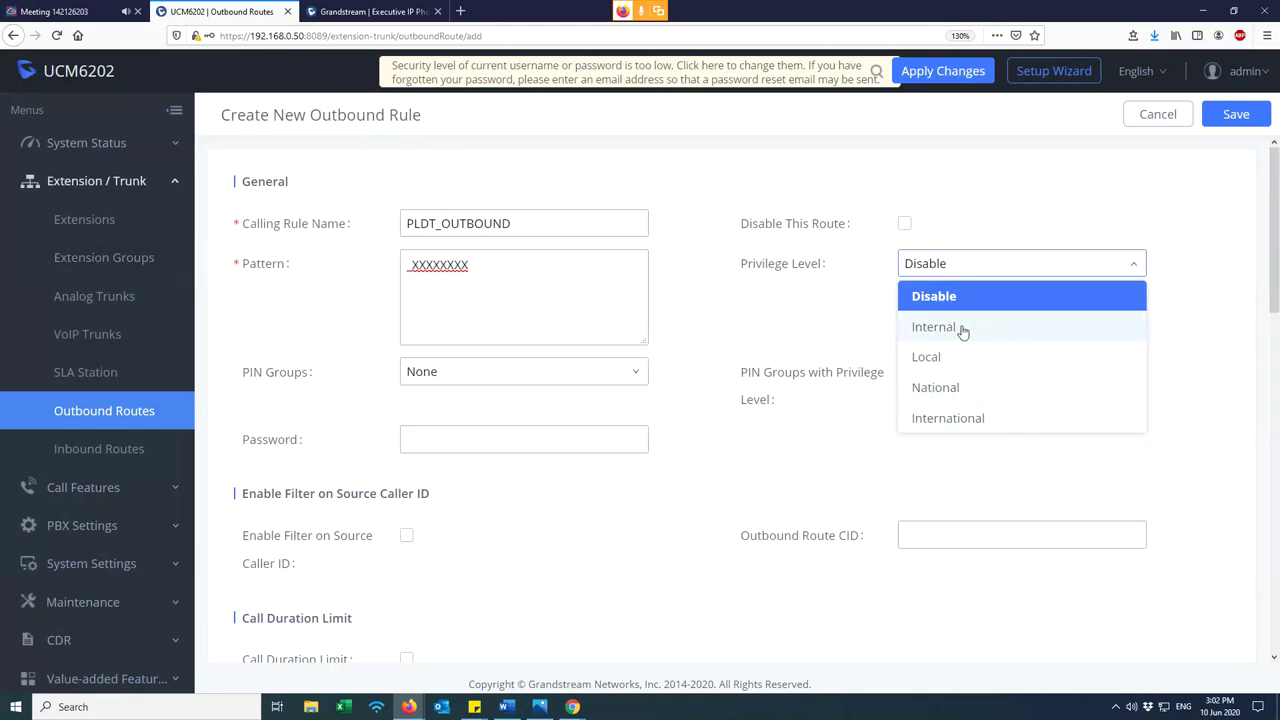
pyautogui.click(955, 330)
pyautogui.click(1238, 116)
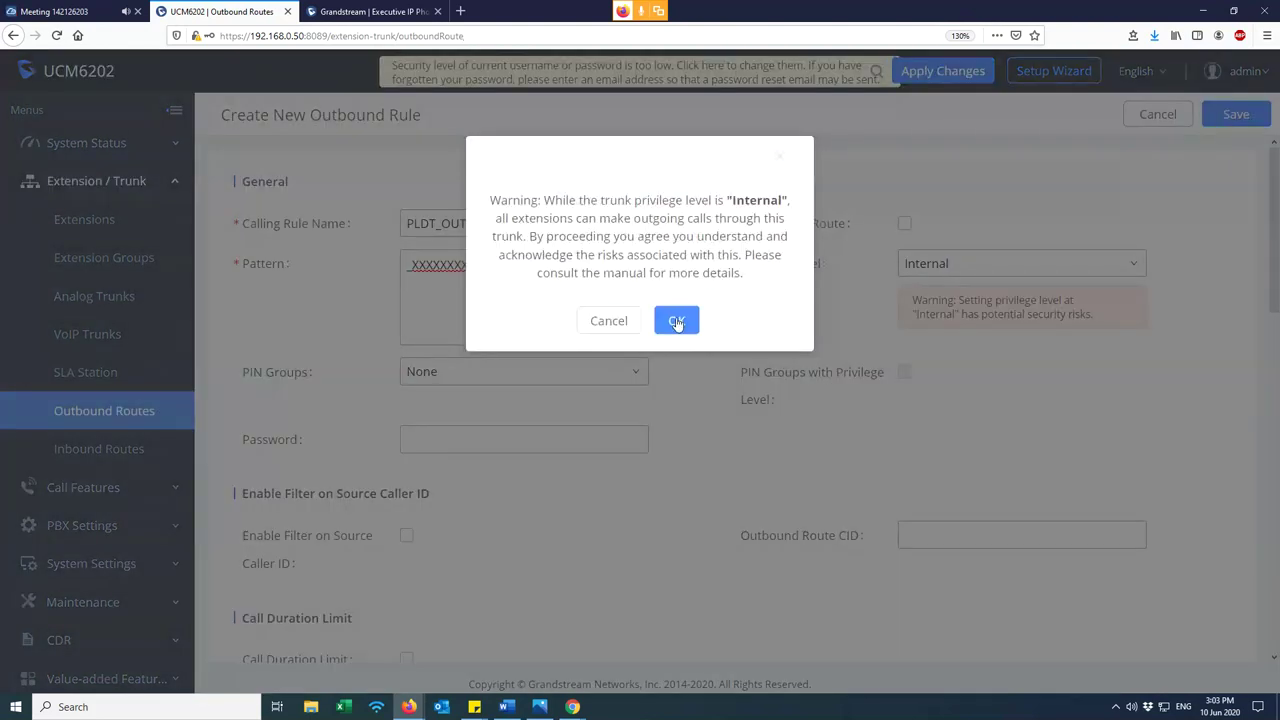
pyautogui.click(676, 321)
pyautogui.doubleClick(847, 303)
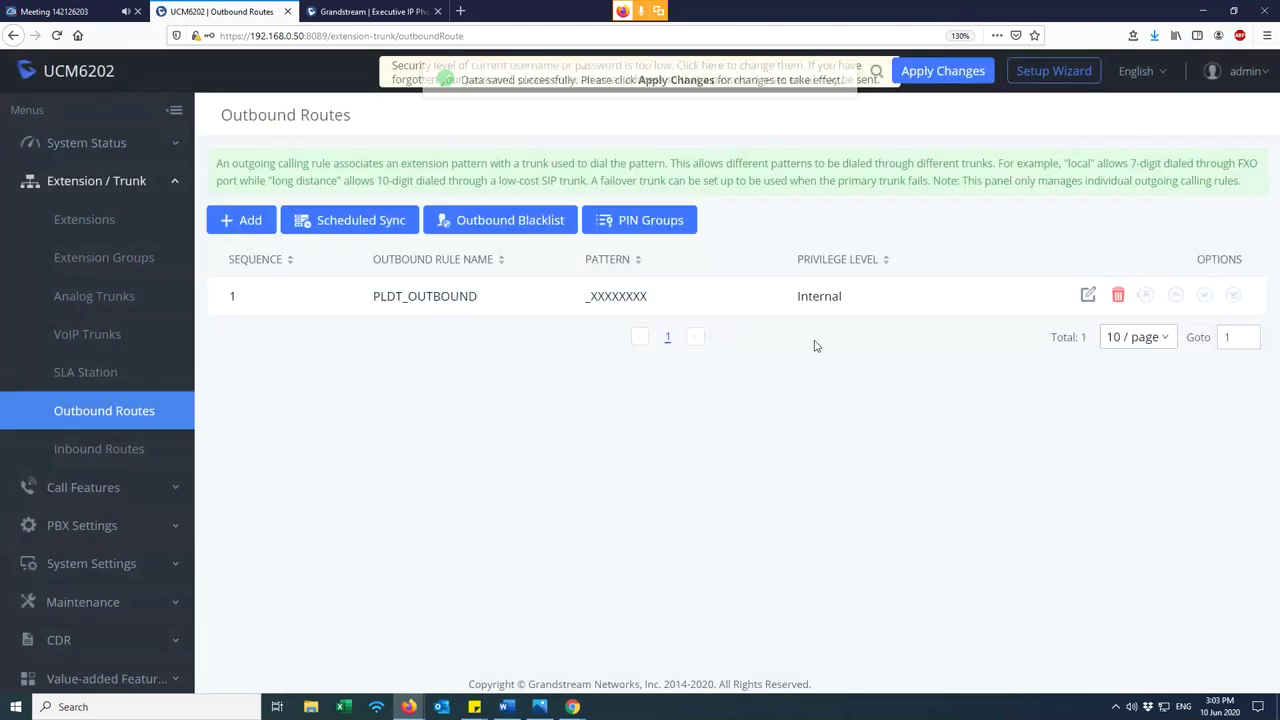
# - Review extension 1000's Internal permission and the PLDT_OUTBOUND rule's privilege options
pyautogui.click(70, 222)
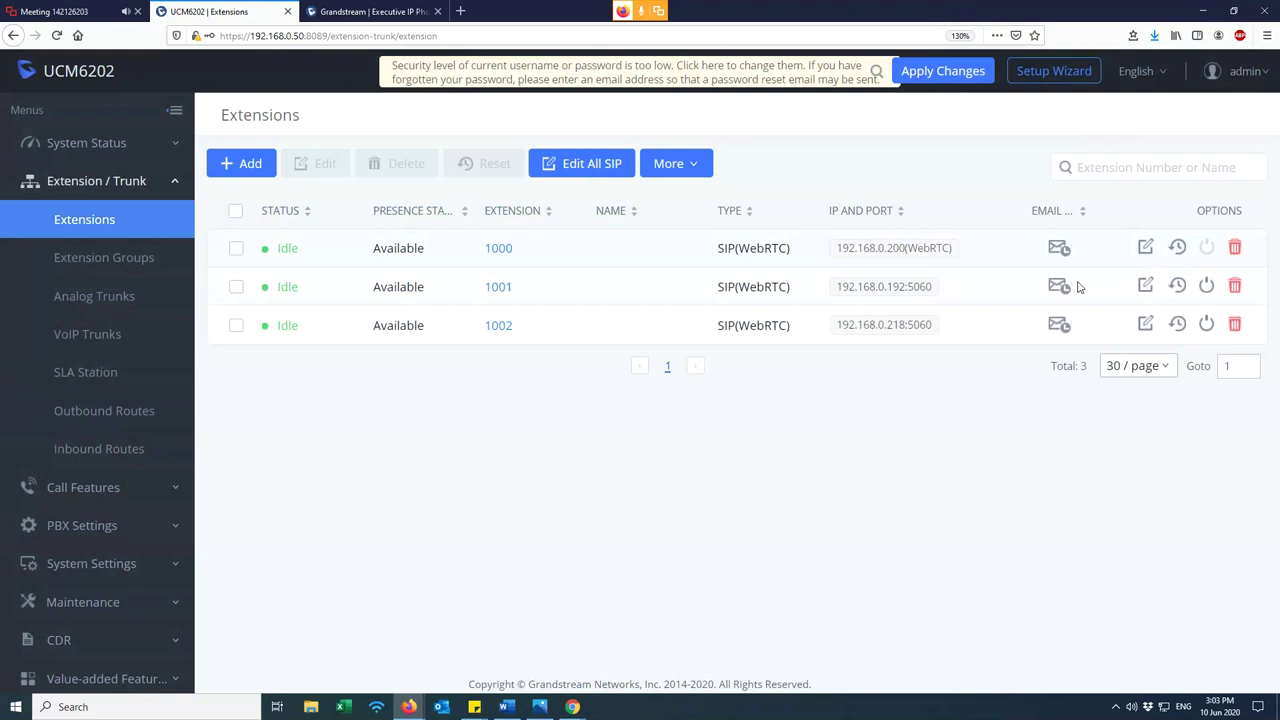
pyautogui.click(1145, 247)
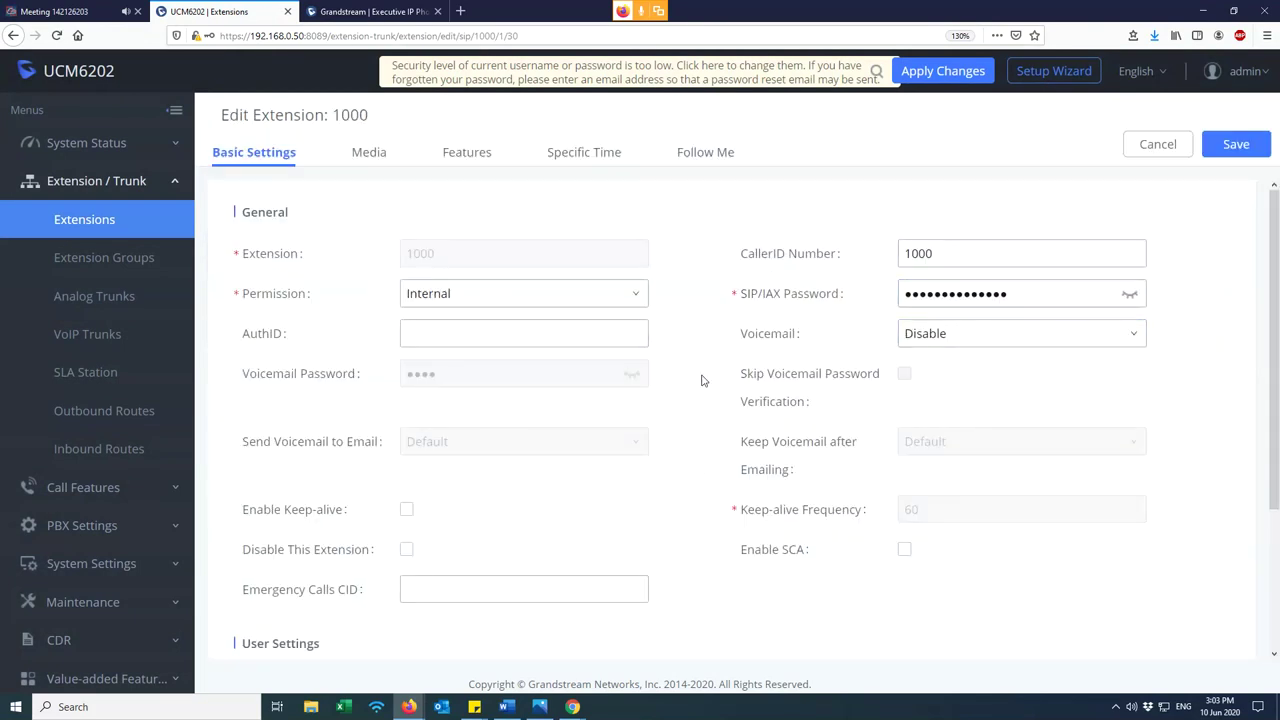
pyautogui.click(500, 300)
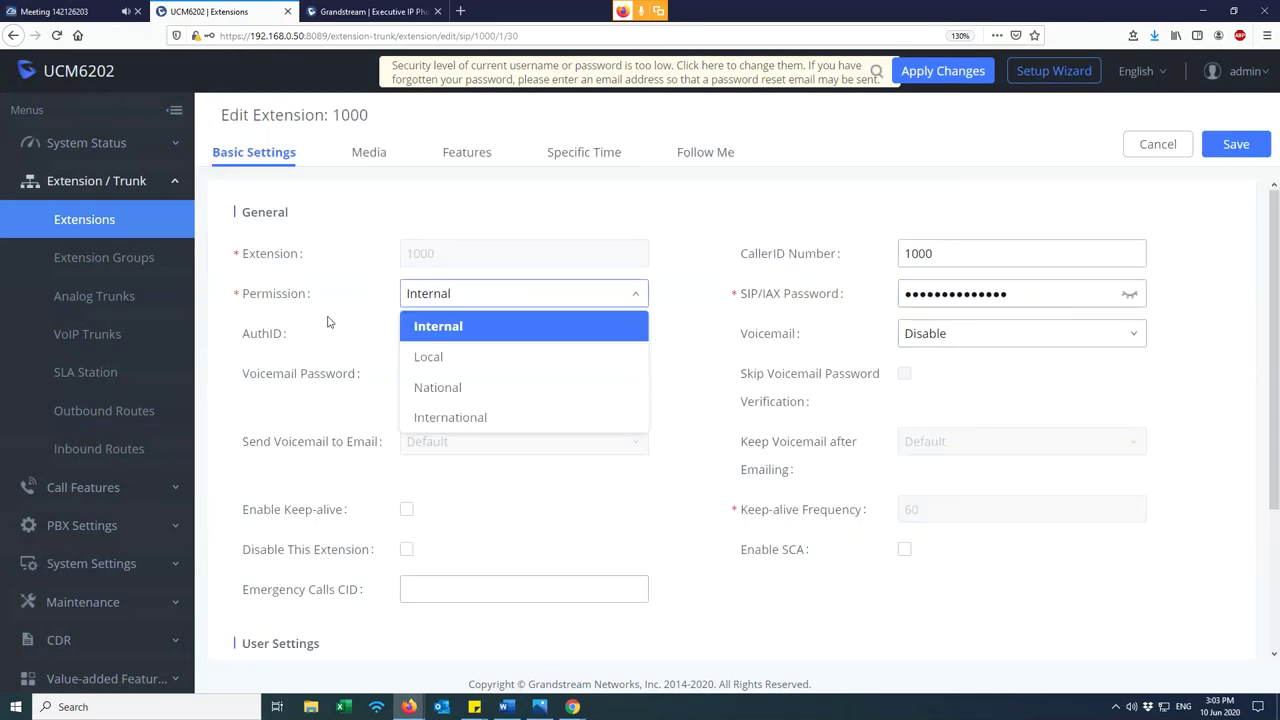
pyautogui.click(446, 333)
pyautogui.click(36, 410)
pyautogui.click(1088, 297)
pyautogui.tripleClick(438, 229)
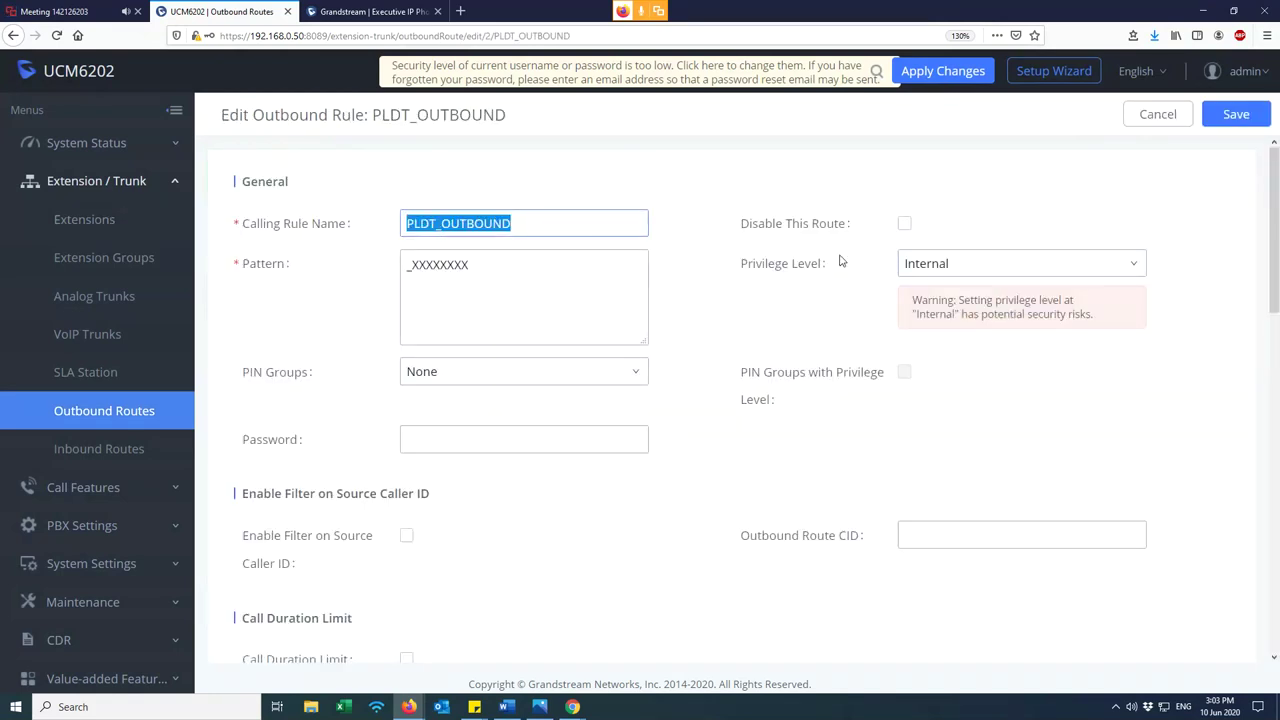
pyautogui.click(944, 264)
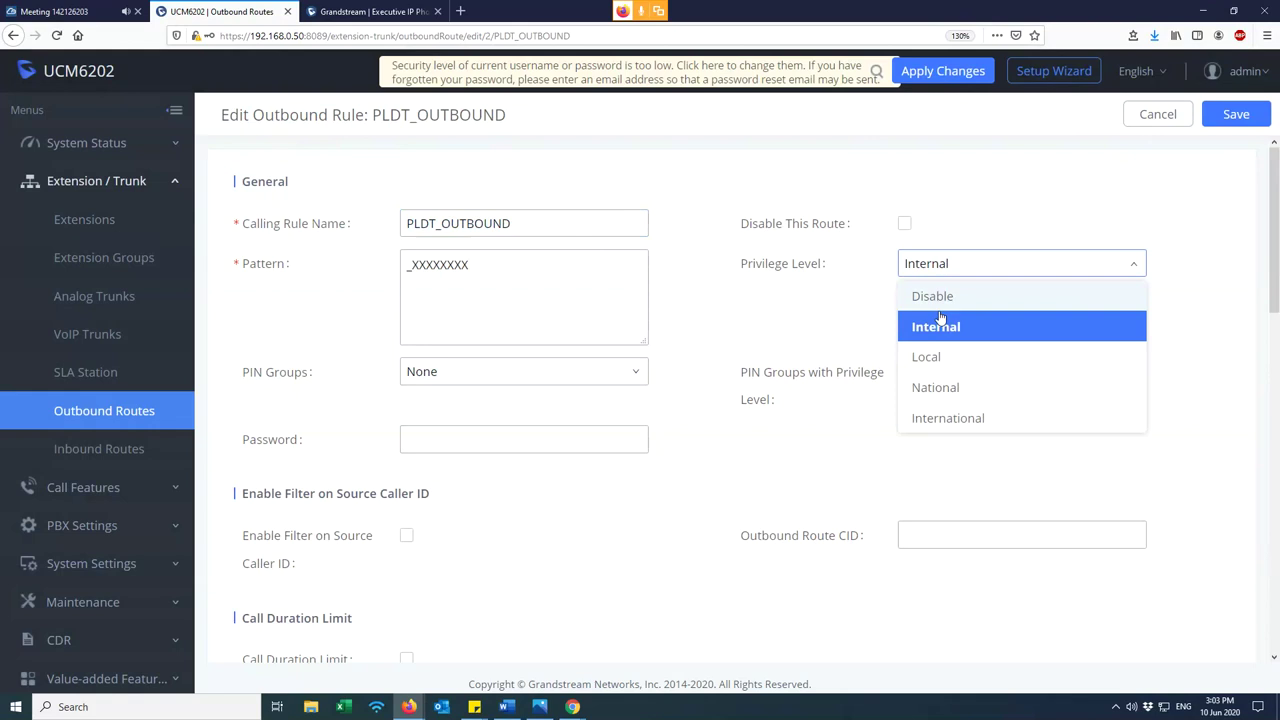
pyautogui.click(940, 322)
# - Bulk-edit all three extensions to view their permission level options
pyautogui.click(138, 224)
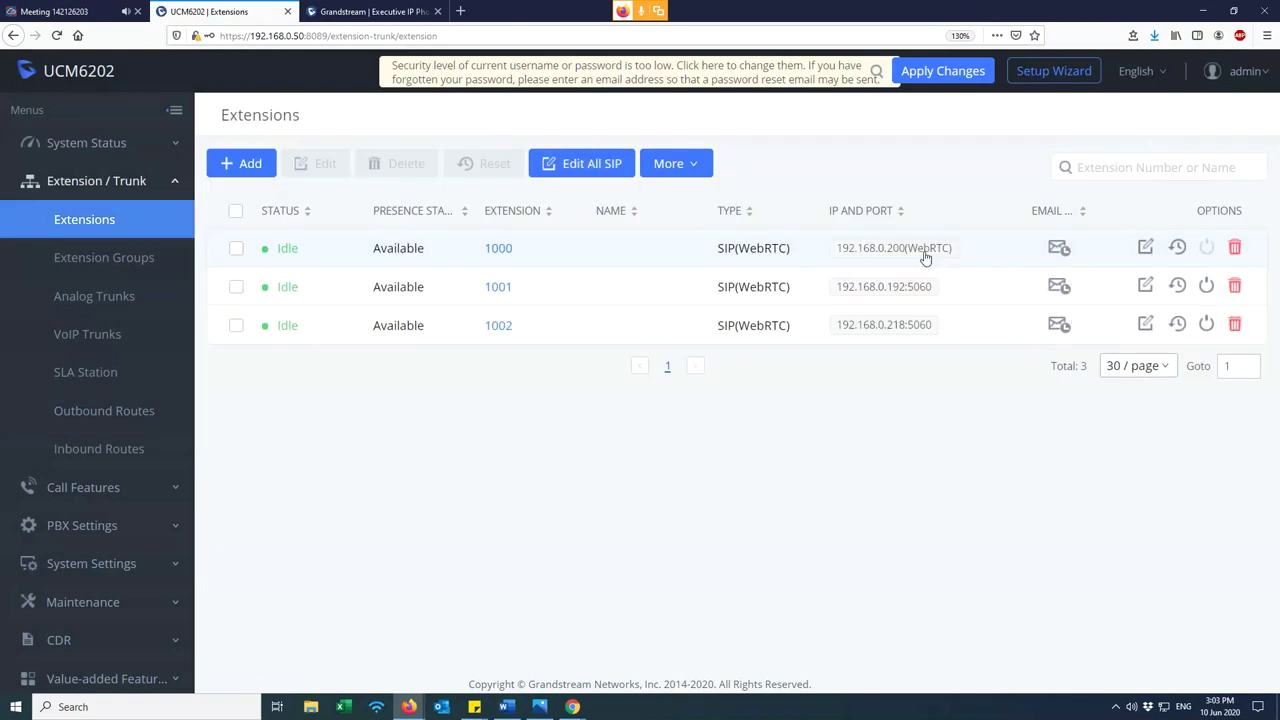
pyautogui.click(236, 216)
pyautogui.click(320, 163)
pyautogui.click(240, 224)
pyautogui.click(445, 226)
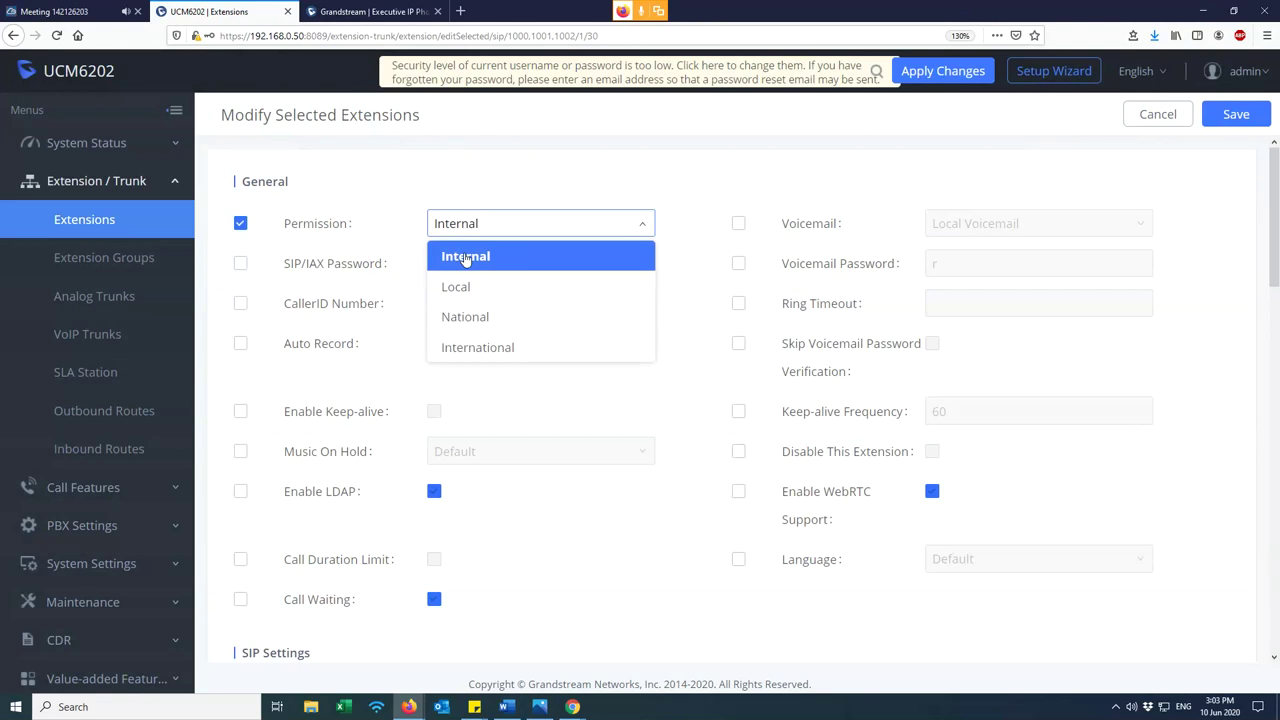
# - Reopen PLDT_OUTBOUND and switch its Privilege Level to Local
pyautogui.click(110, 408)
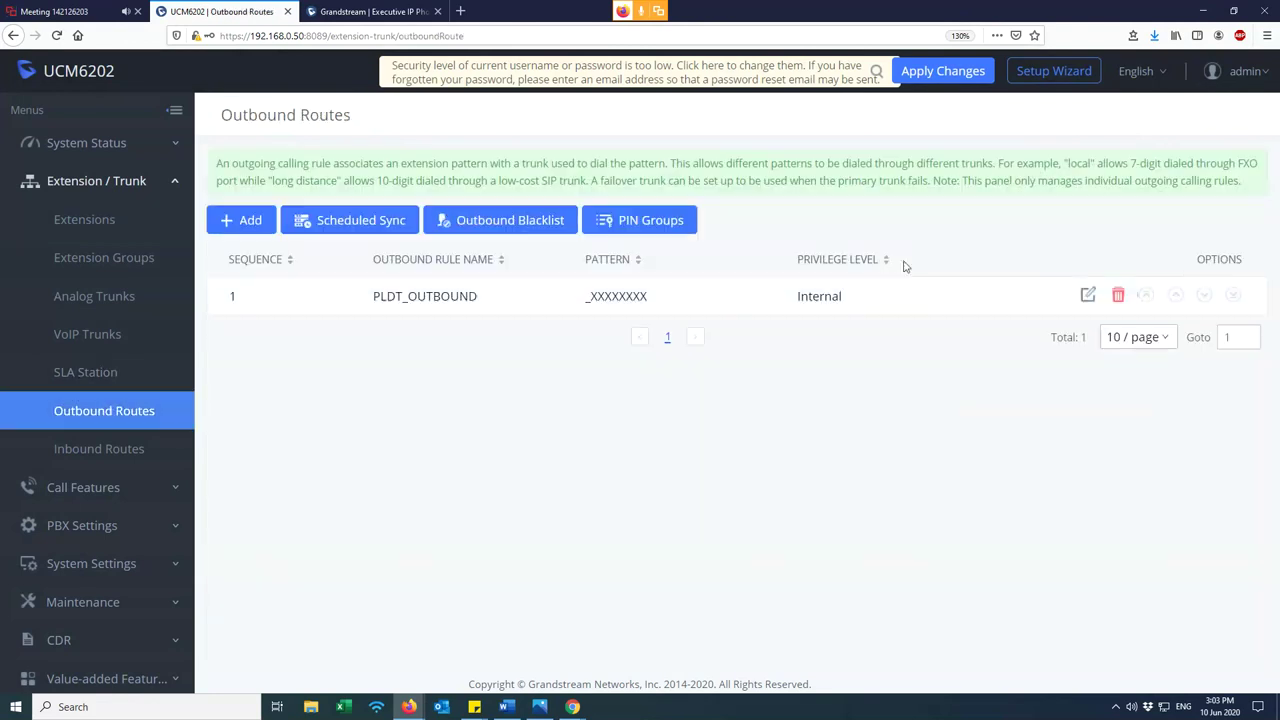
pyautogui.click(1083, 296)
pyautogui.click(983, 272)
pyautogui.click(938, 357)
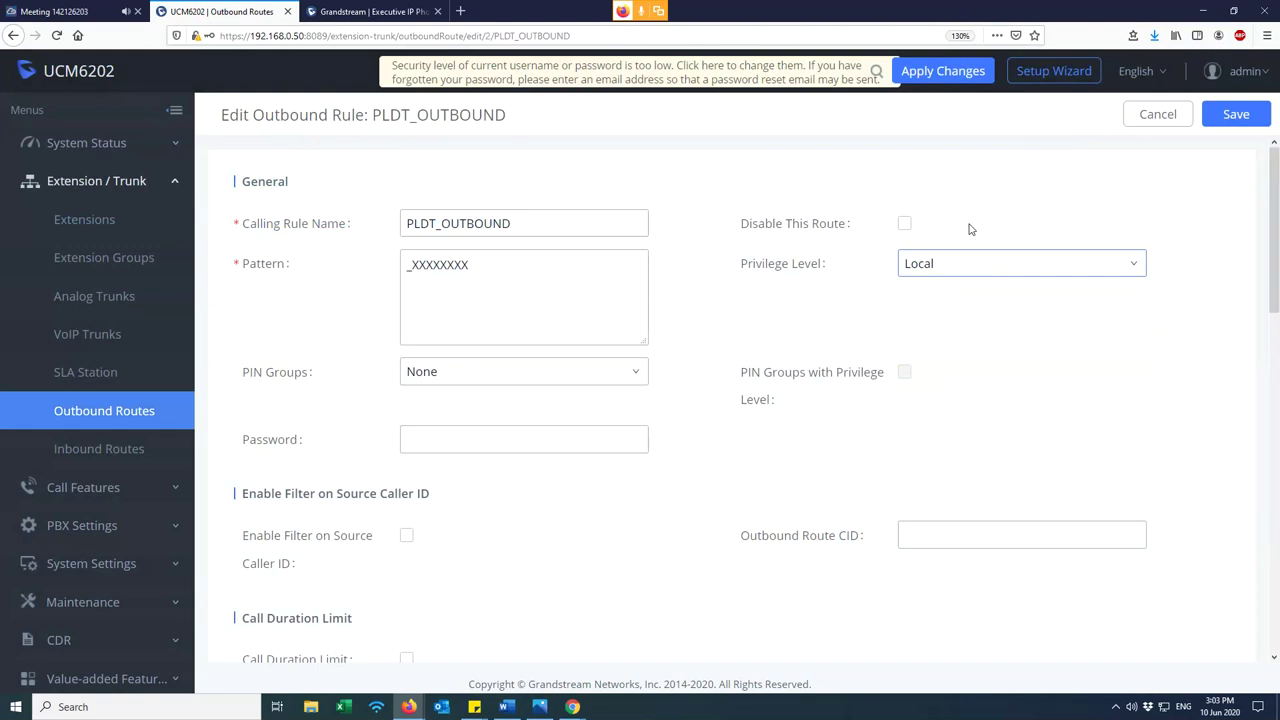
pyautogui.click(1236, 114)
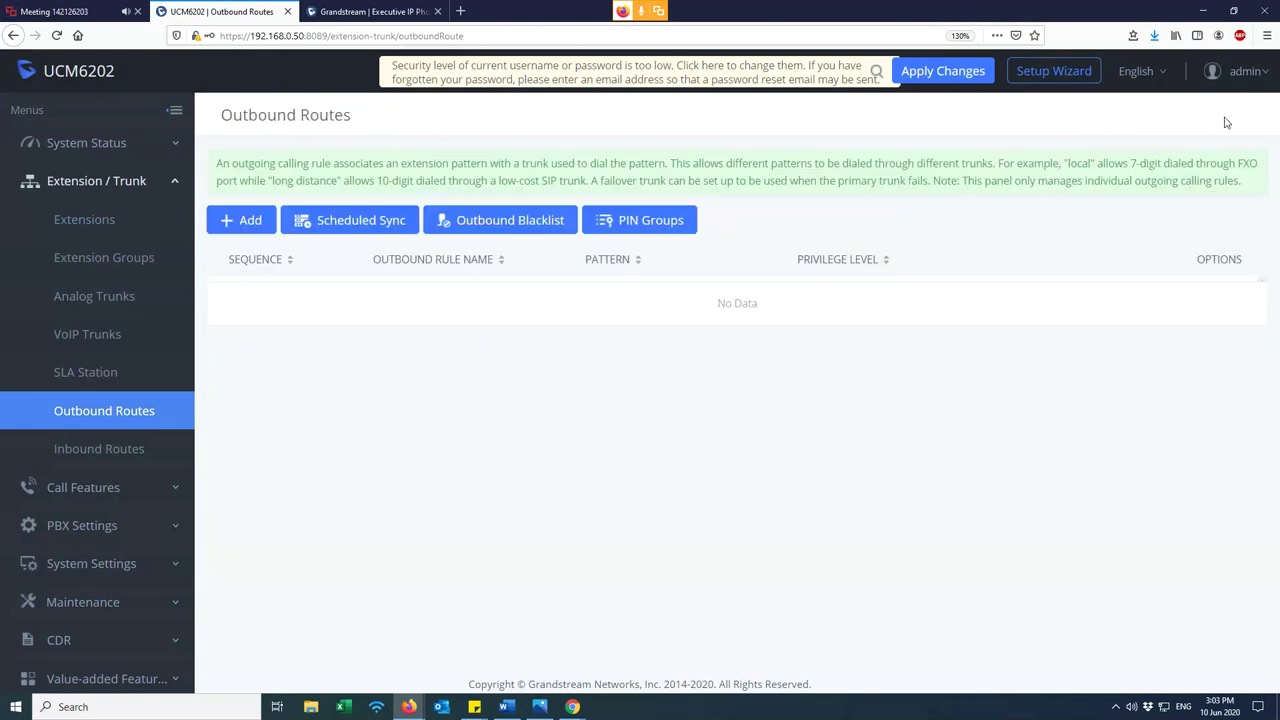
pyautogui.moveTo(478, 296); pyautogui.dragTo(369, 303)
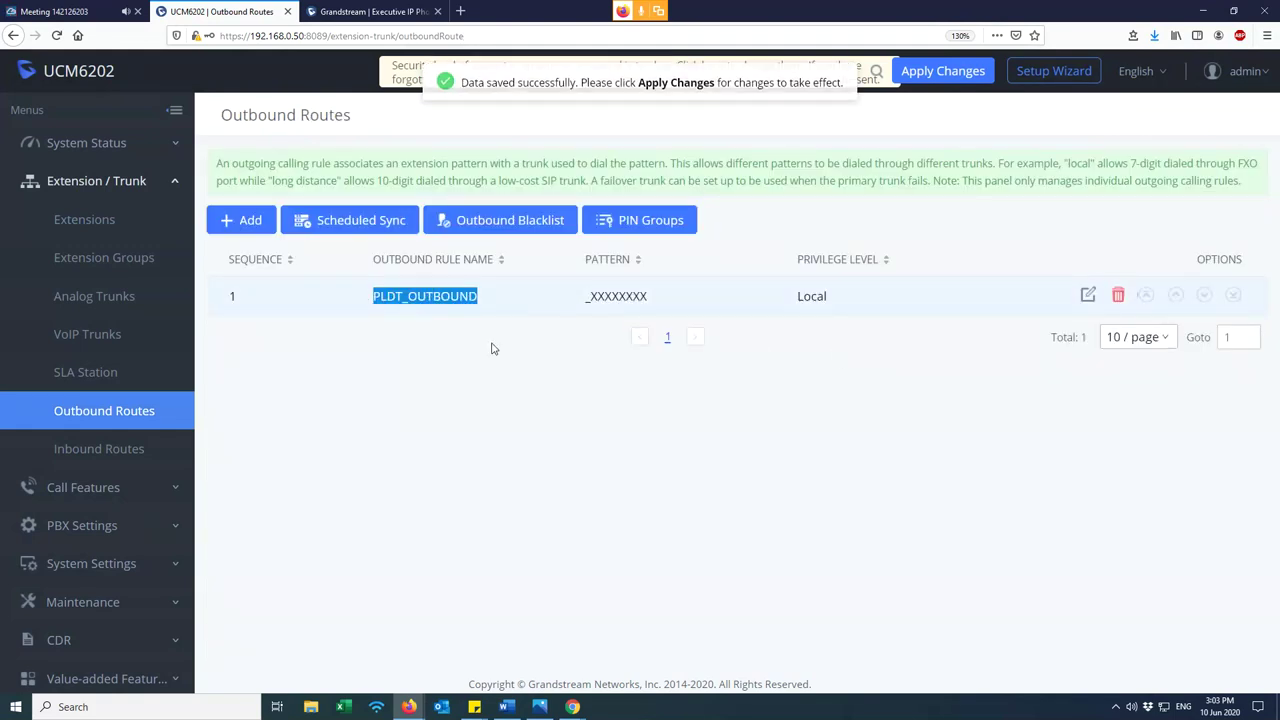
pyautogui.moveTo(585, 296); pyautogui.dragTo(688, 308)
pyautogui.click(615, 366)
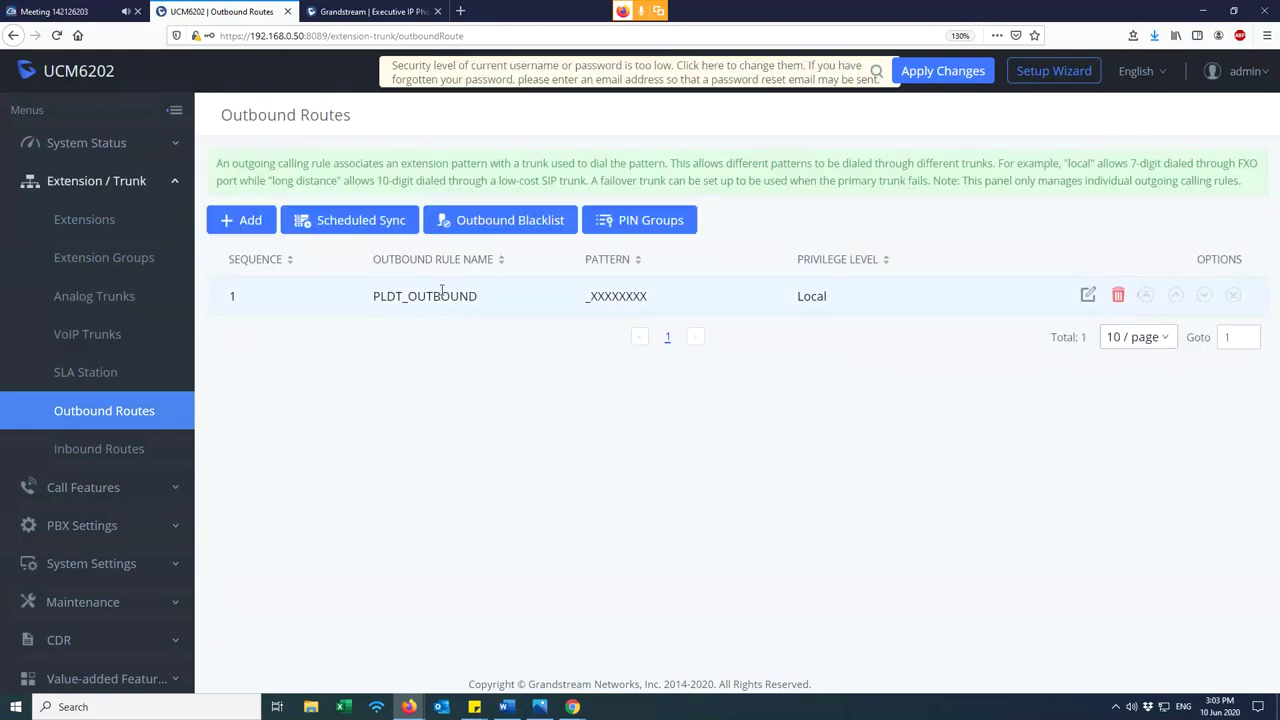
pyautogui.moveTo(484, 298); pyautogui.dragTo(399, 296)
pyautogui.moveTo(792, 296); pyautogui.dragTo(863, 300)
pyautogui.click(70, 228)
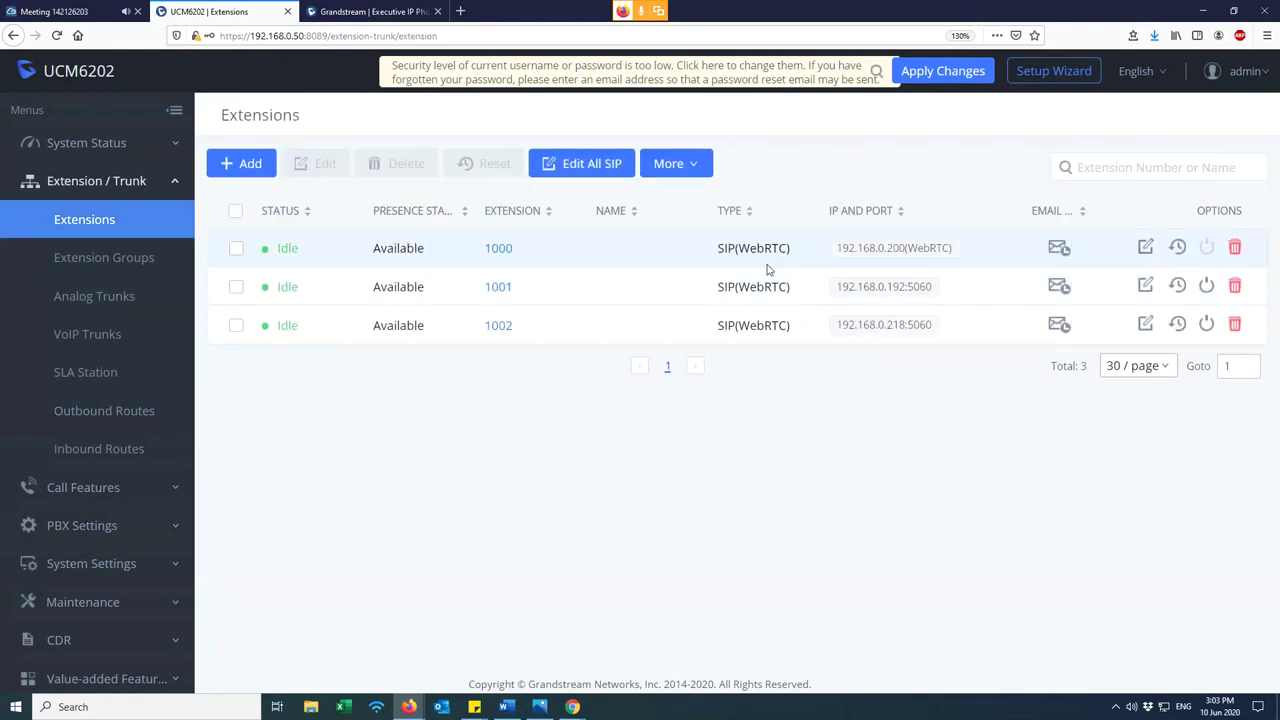
pyautogui.click(1145, 249)
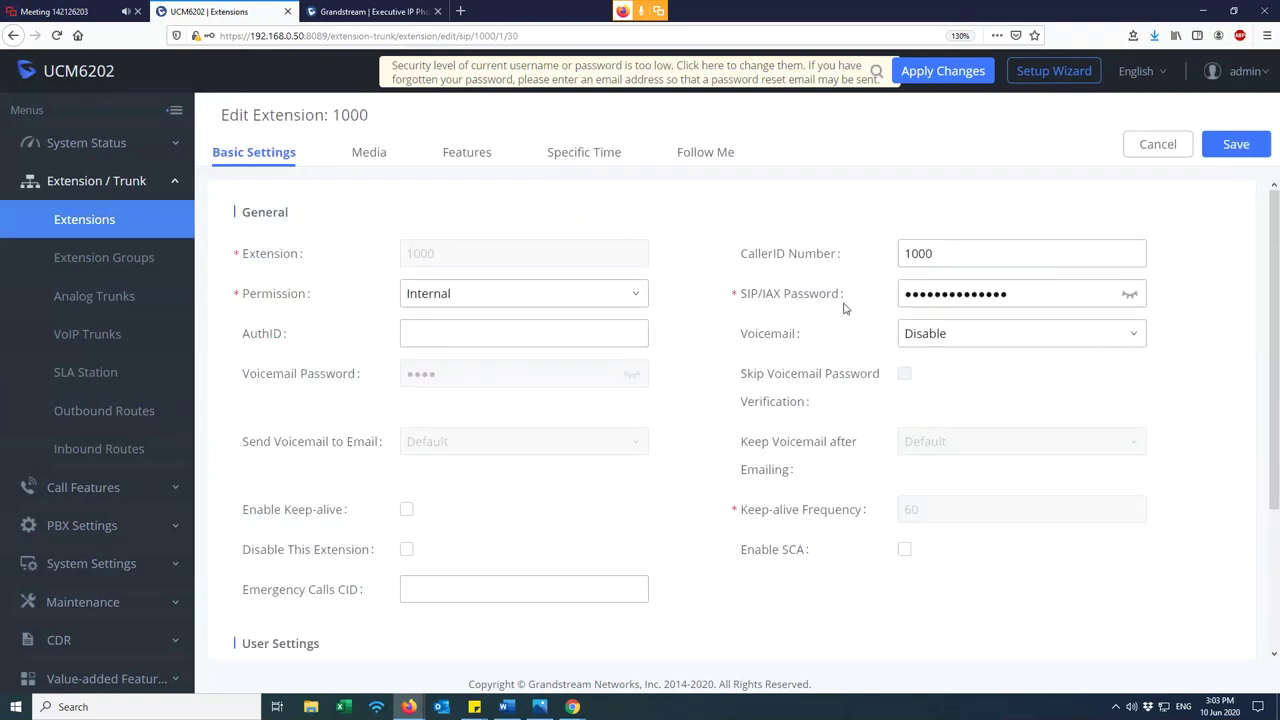
pyautogui.click(474, 294)
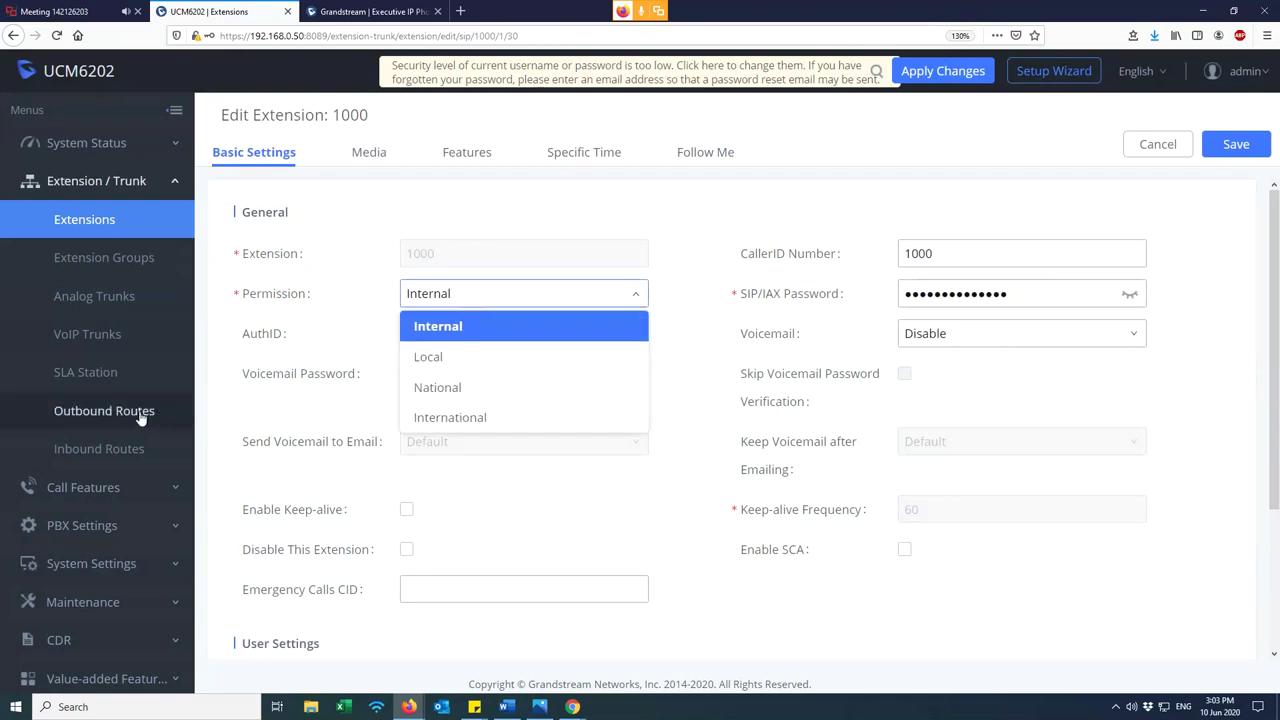
pyautogui.click(453, 388)
pyautogui.click(444, 296)
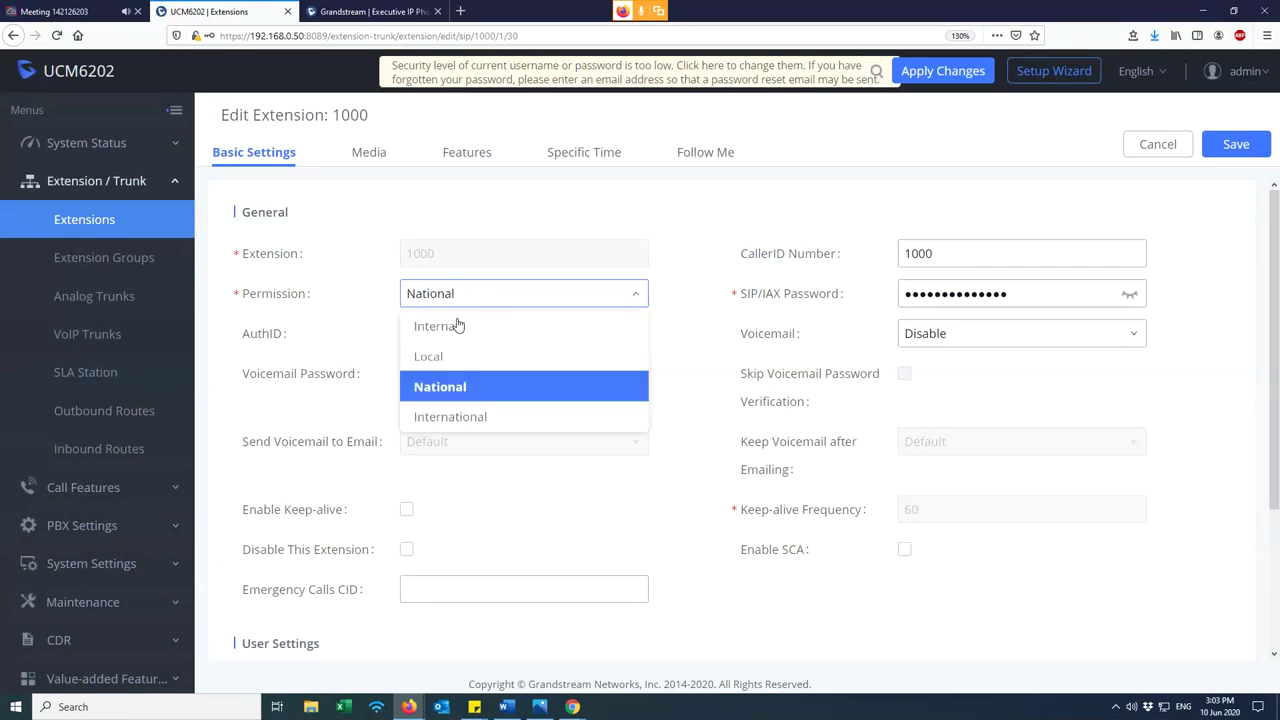
pyautogui.click(453, 390)
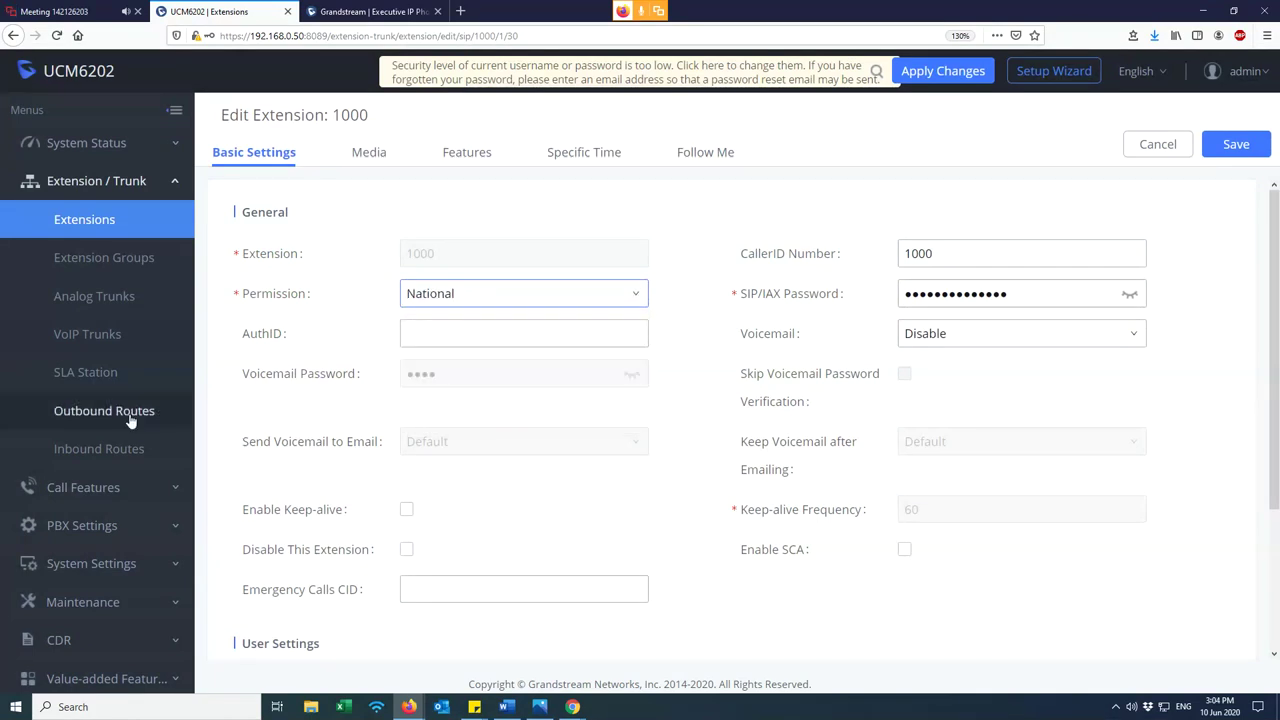
pyautogui.click(128, 422)
pyautogui.moveTo(806, 296); pyautogui.dragTo(1031, 313)
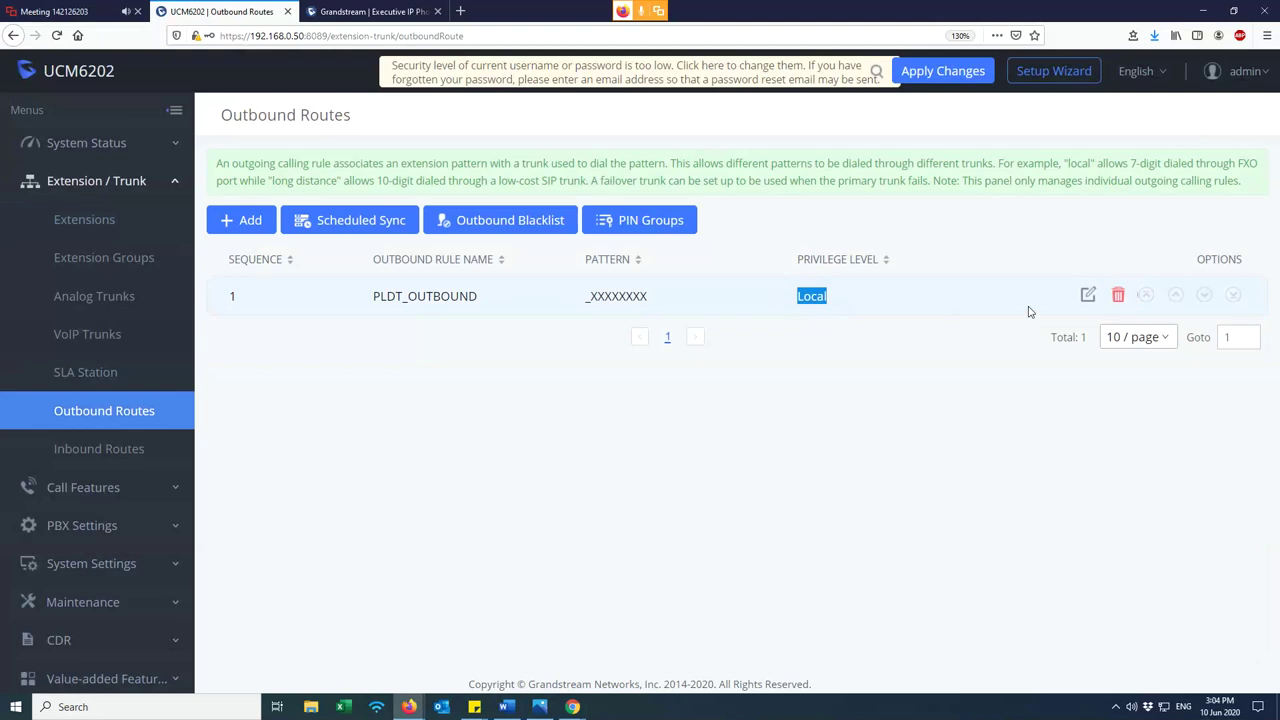
# - Set PLDT_OUTBOUND's privilege level to International and save
pyautogui.click(1090, 297)
pyautogui.click(962, 276)
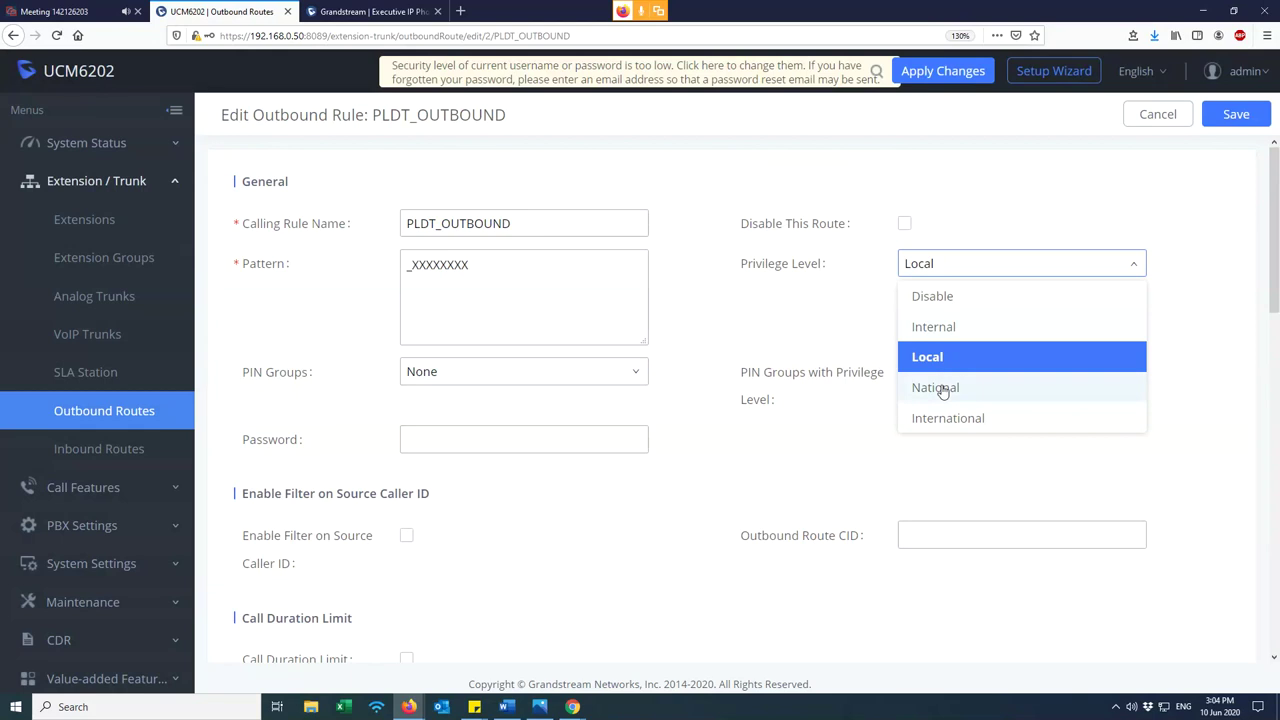
pyautogui.click(950, 419)
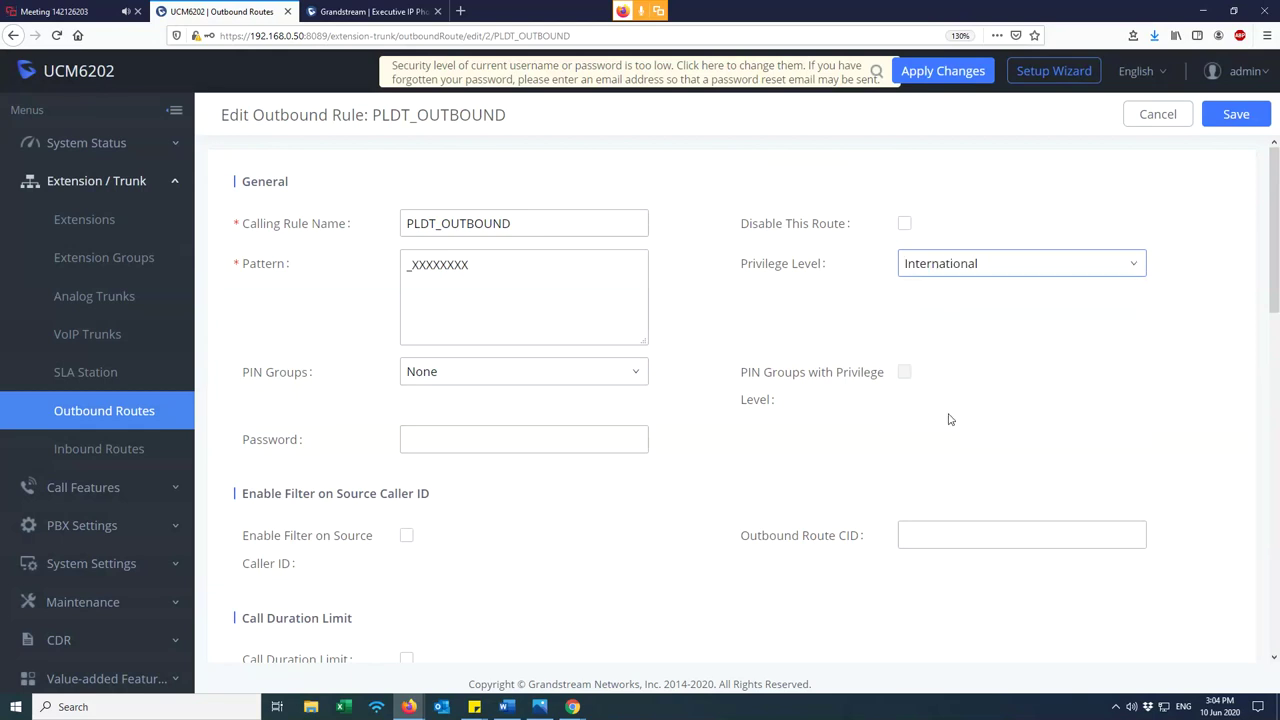
pyautogui.click(1236, 114)
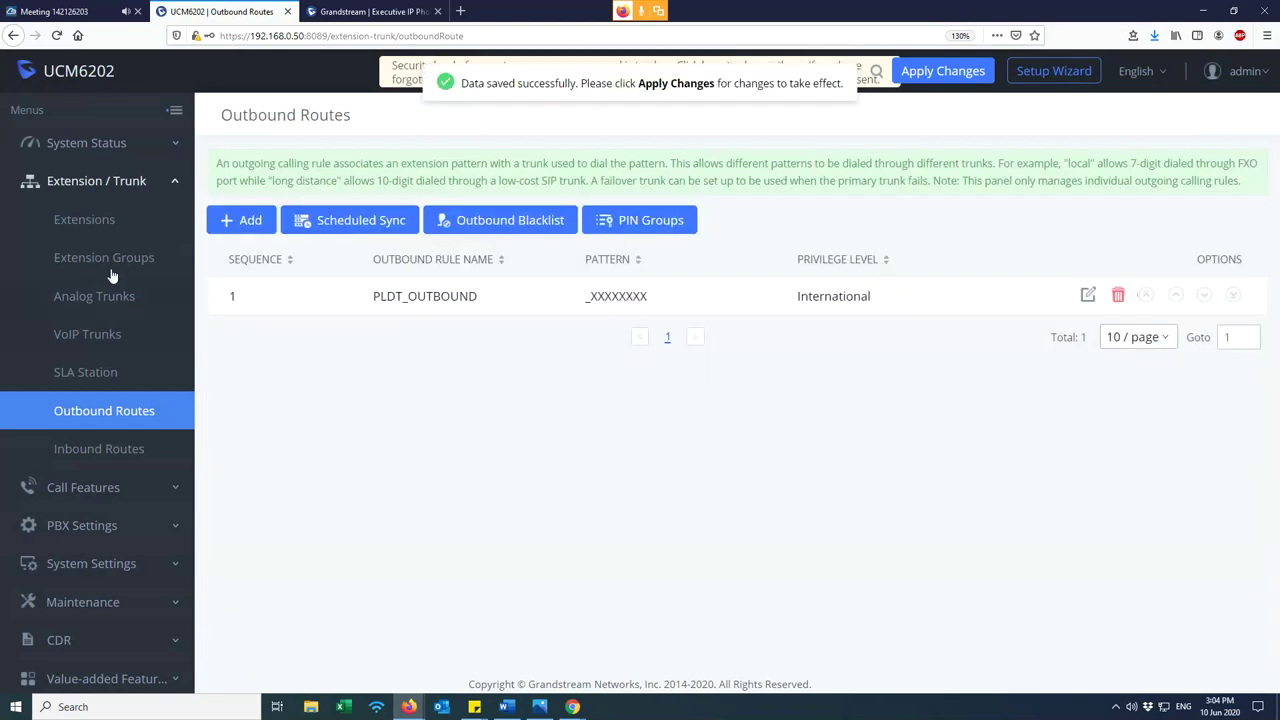
# - Give extension 1000 National permission and save
pyautogui.click(99, 225)
pyautogui.click(1147, 250)
pyautogui.click(442, 300)
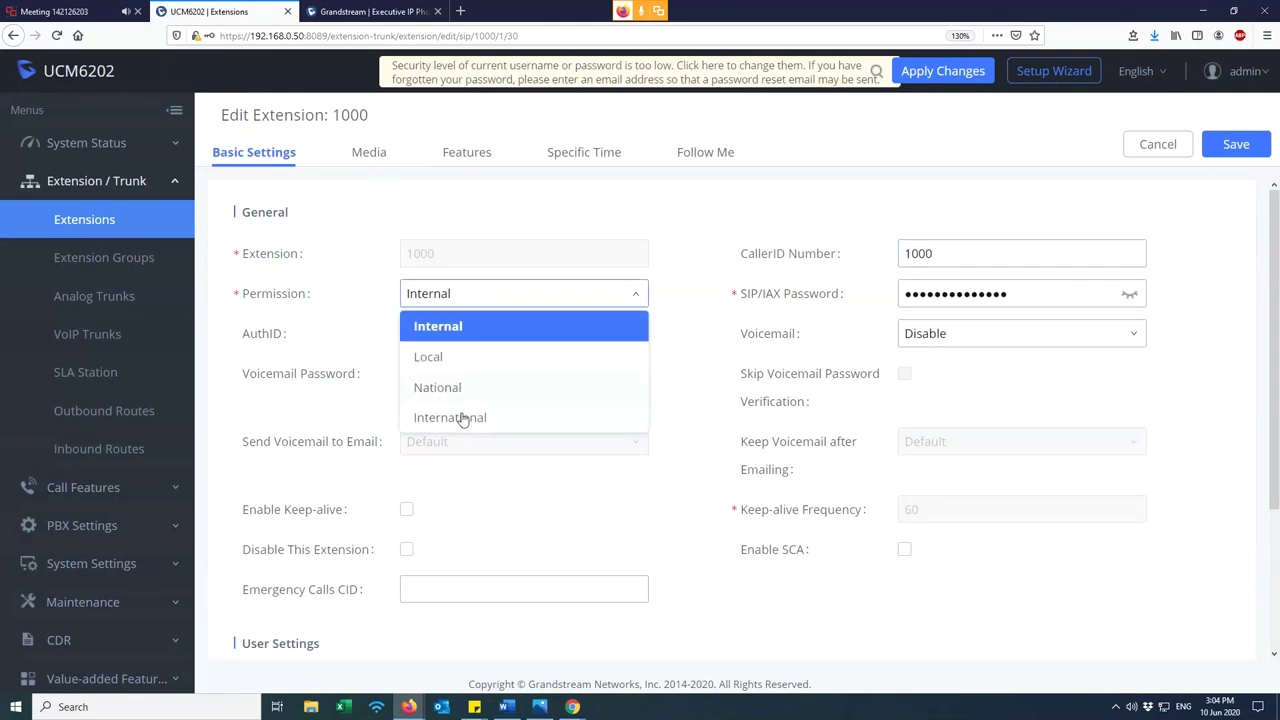
pyautogui.click(440, 390)
pyautogui.click(1236, 144)
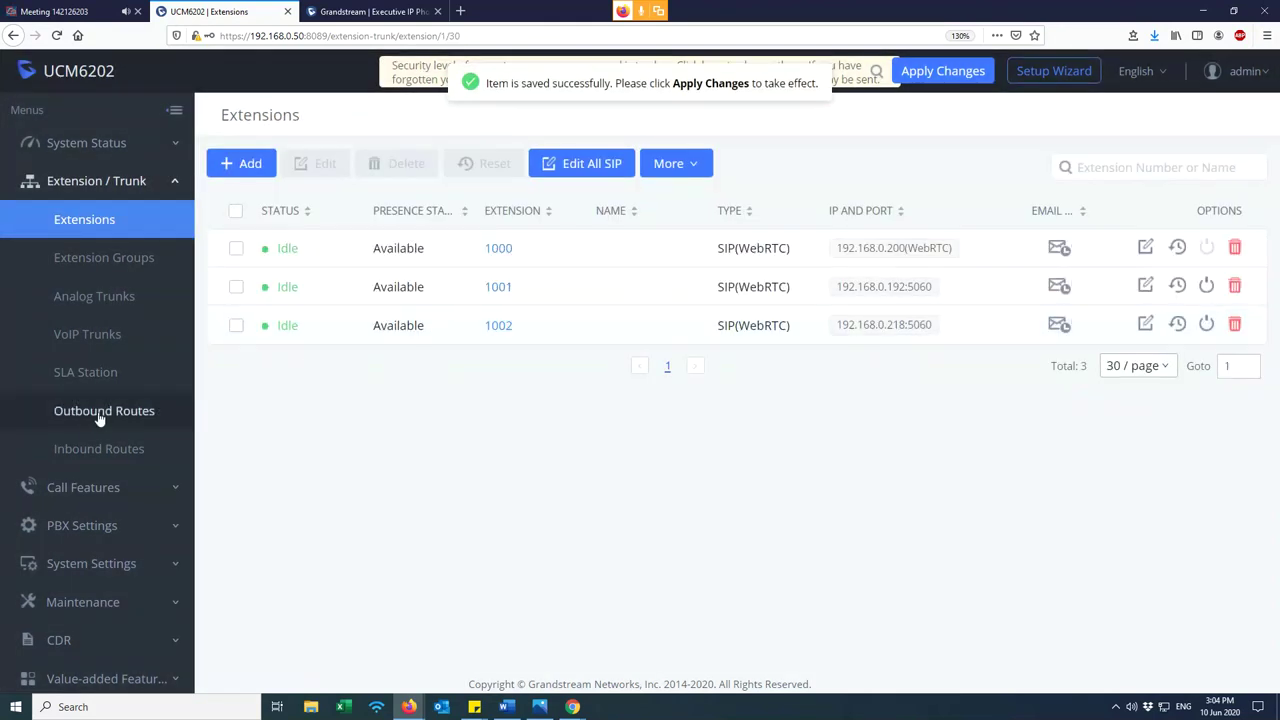
# - Change PLDT_OUTBOUND's privilege level to Internal, save and accept the security warning
pyautogui.click(100, 414)
pyautogui.doubleClick(826, 294)
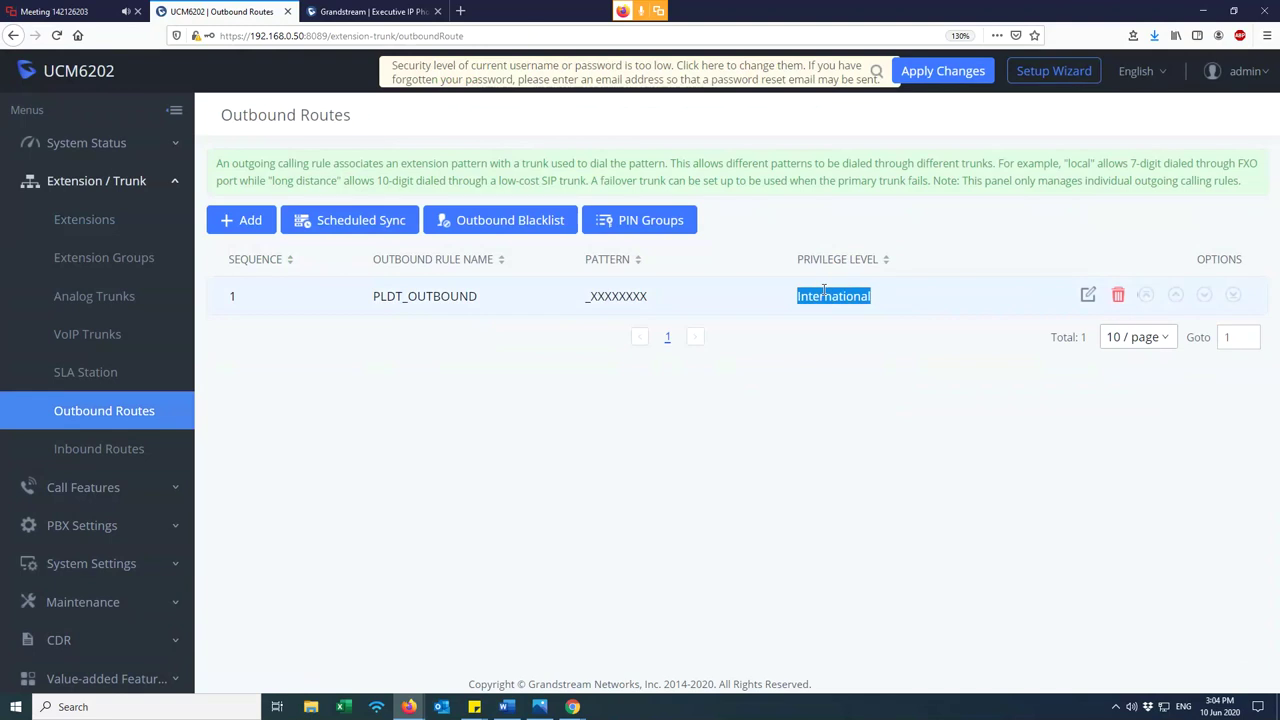
pyautogui.click(1088, 295)
pyautogui.click(957, 268)
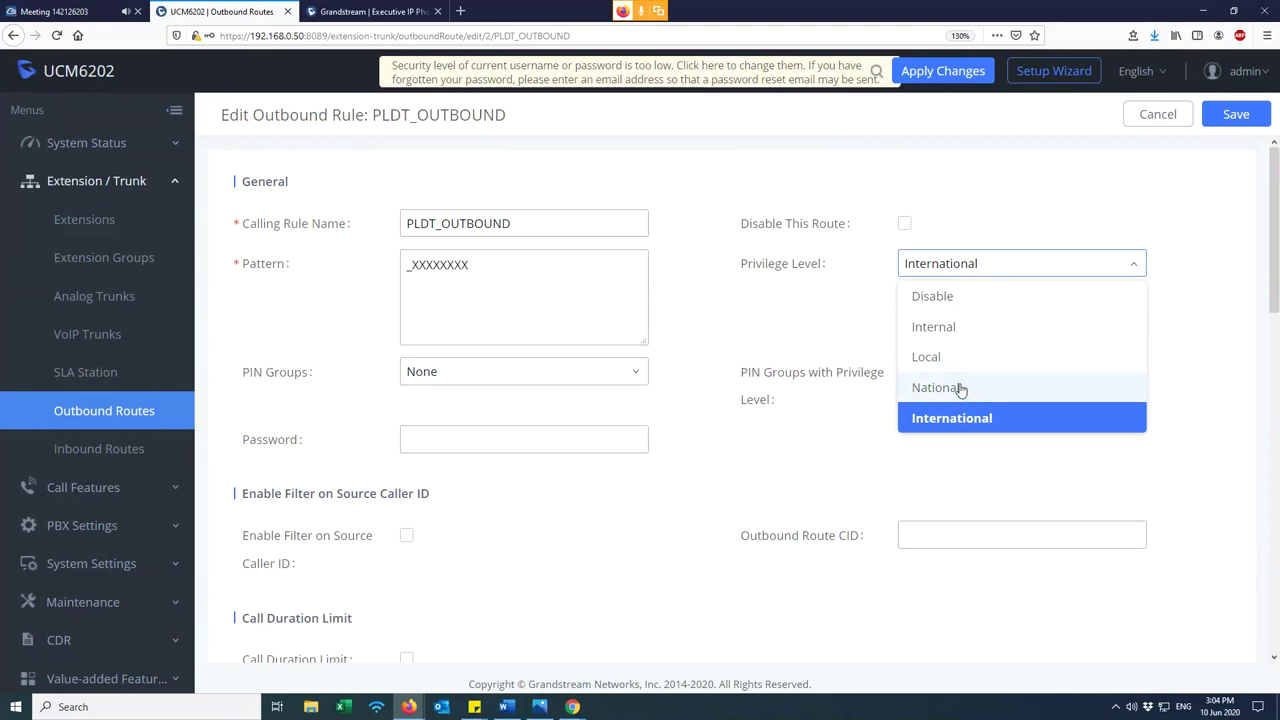
pyautogui.click(953, 328)
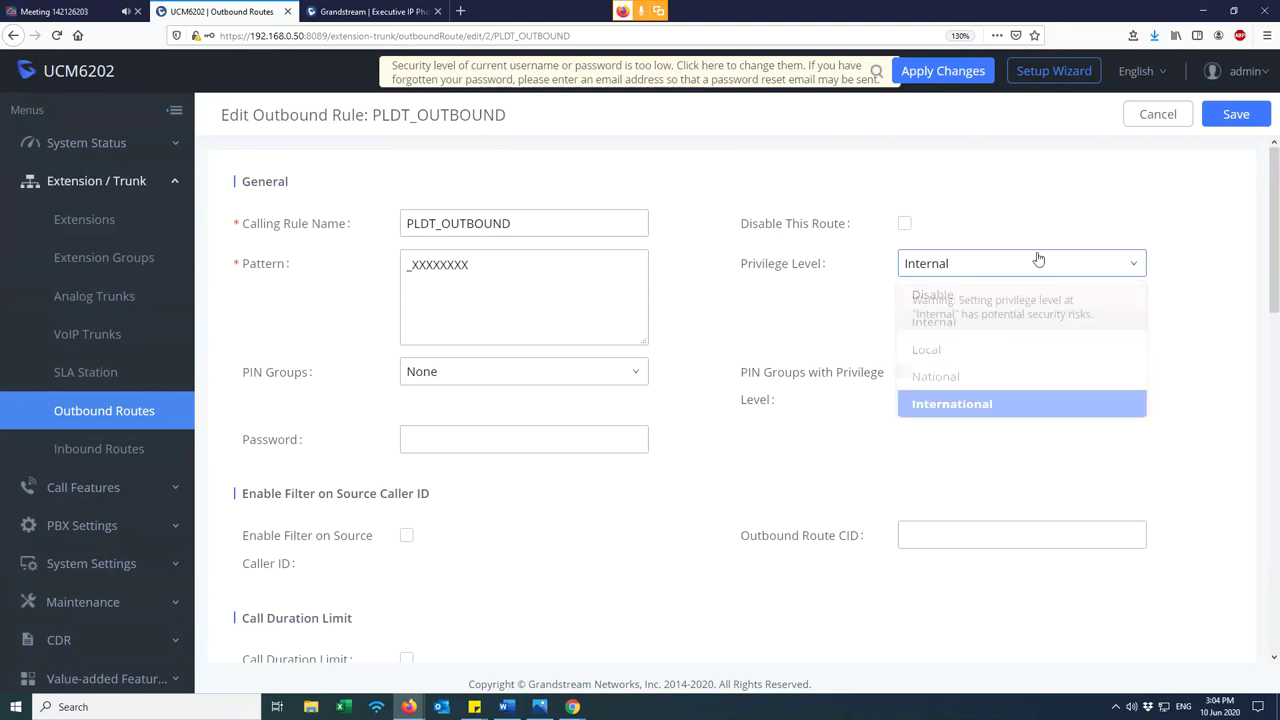
pyautogui.click(1234, 114)
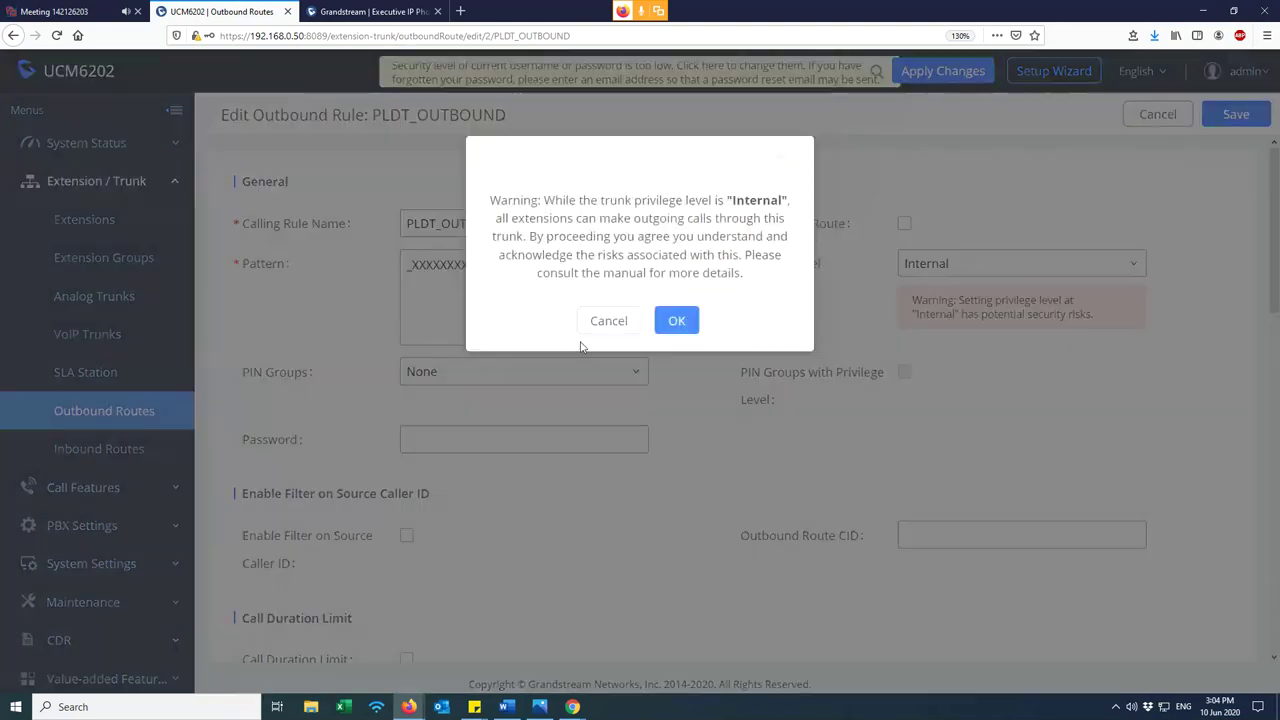
pyautogui.click(677, 321)
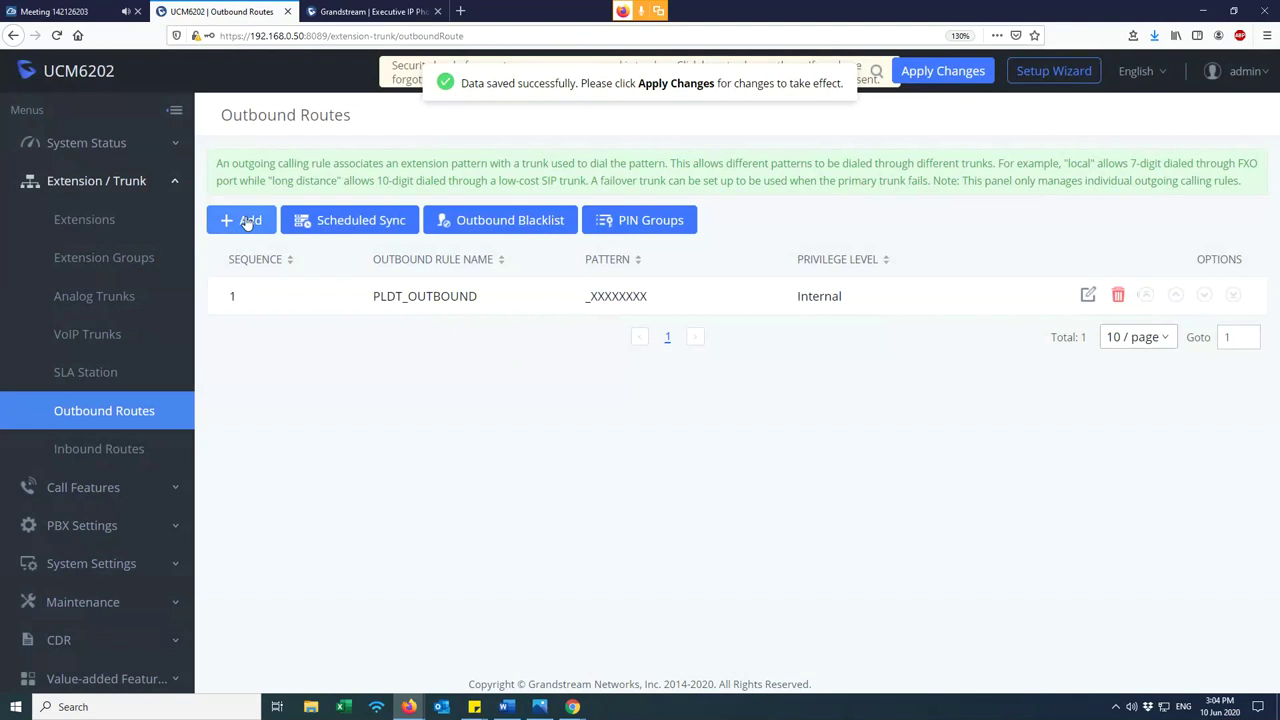
# - Create a new rule named GLOBE_OUT with pattern _XXXXXXX and Internal privilege
pyautogui.click(248, 221)
pyautogui.click(474, 221)
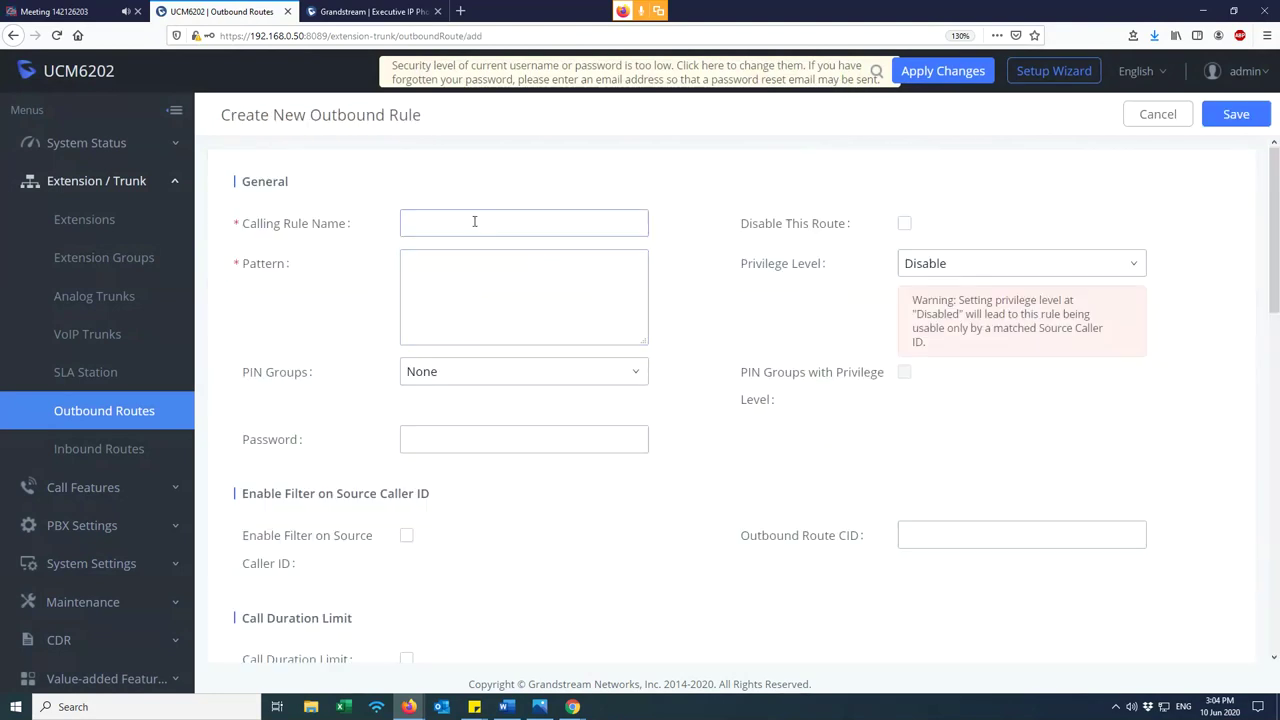
pyautogui.write('GLOBE_OUT')
pyautogui.click(437, 263)
pyautogui.write('_')
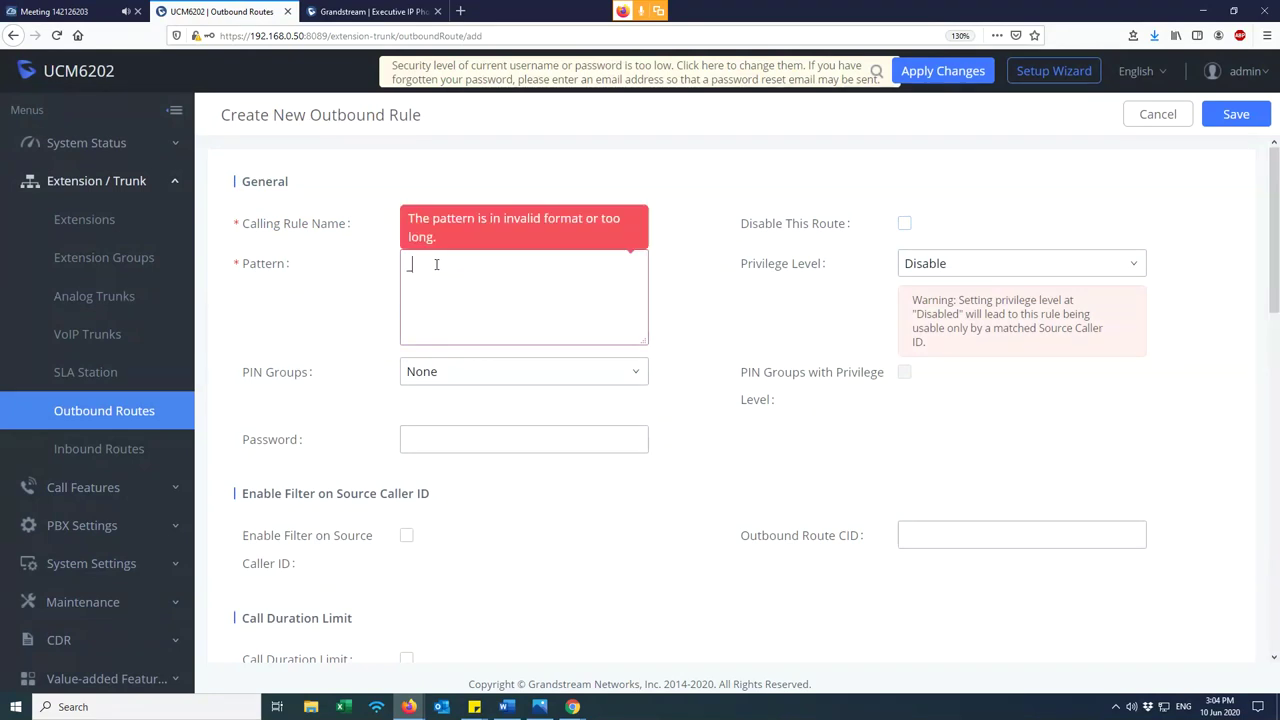
pyautogui.write('XX')
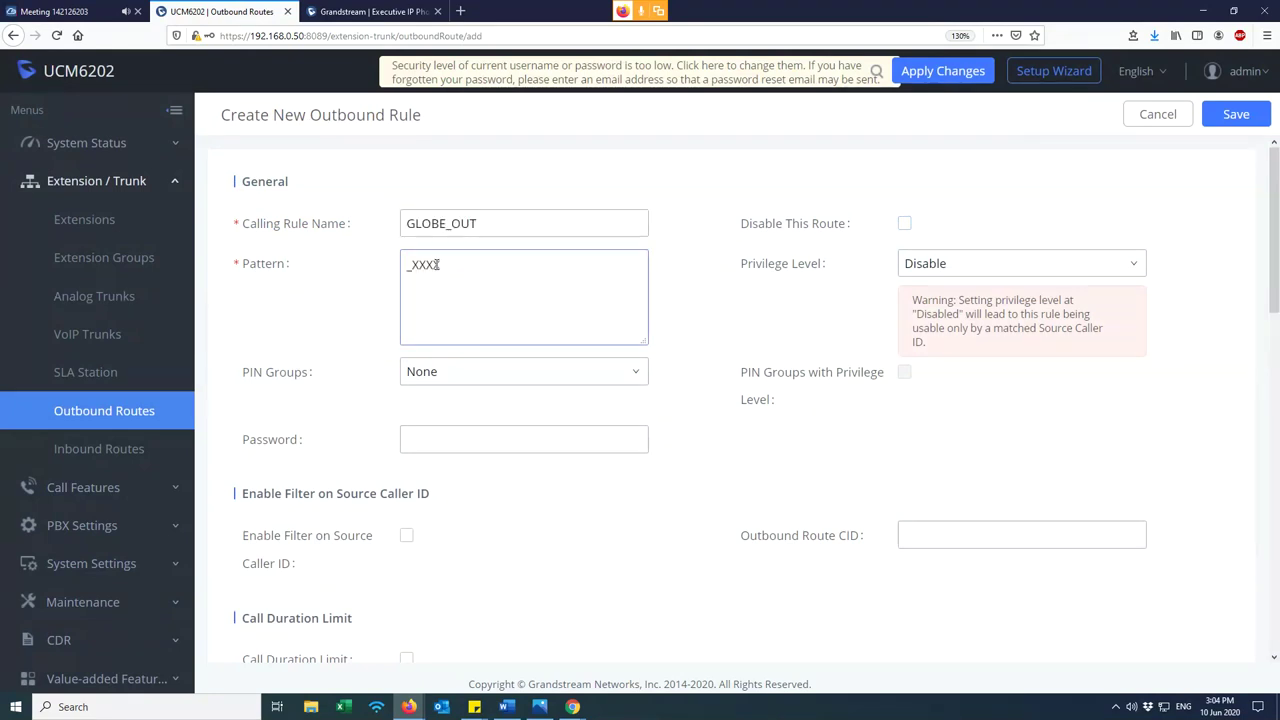
pyautogui.write('XXXX')
pyautogui.click(934, 263)
pyautogui.click(938, 330)
# - Route GLOBE_OUT through AnalogTrunks -- Globe, save and accept the warning
pyautogui.scroll(-1, 690, 408)
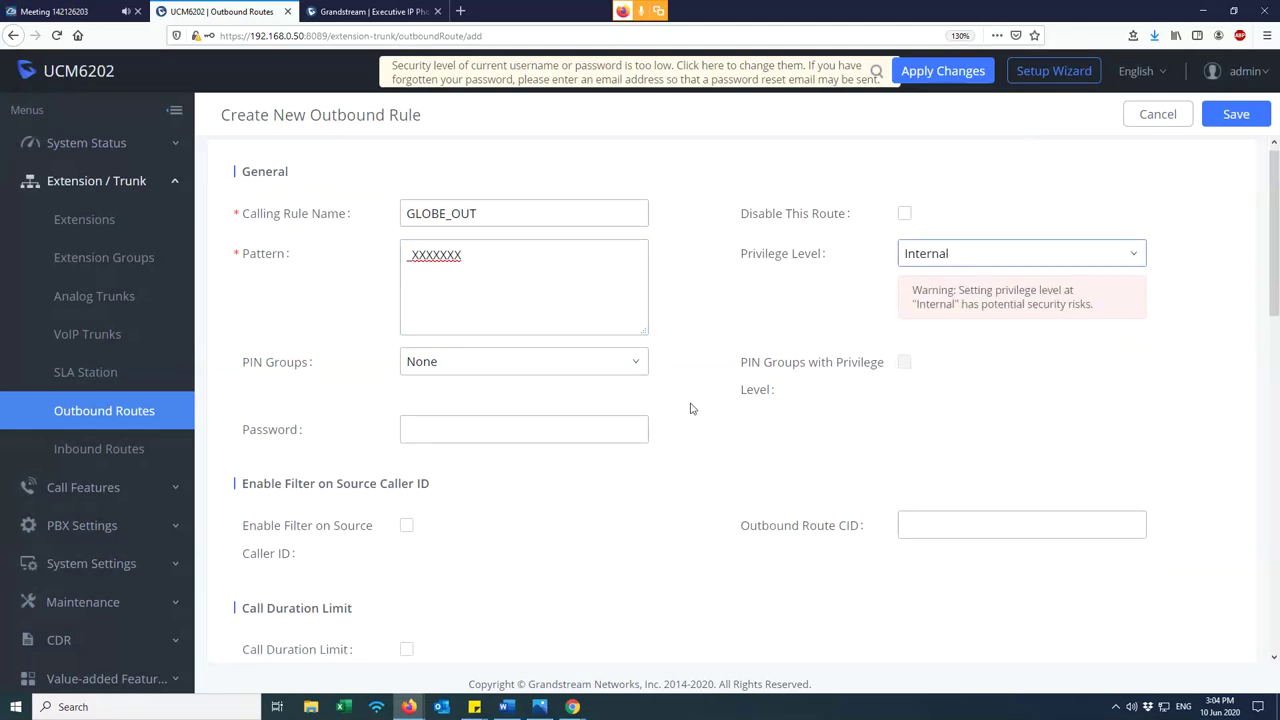
pyautogui.scroll(-3, 574, 432)
pyautogui.scroll(2, 534, 366)
pyautogui.scroll(-2, 520, 395)
pyautogui.click(508, 404)
pyautogui.click(489, 466)
pyautogui.scroll(2, 1100, 250)
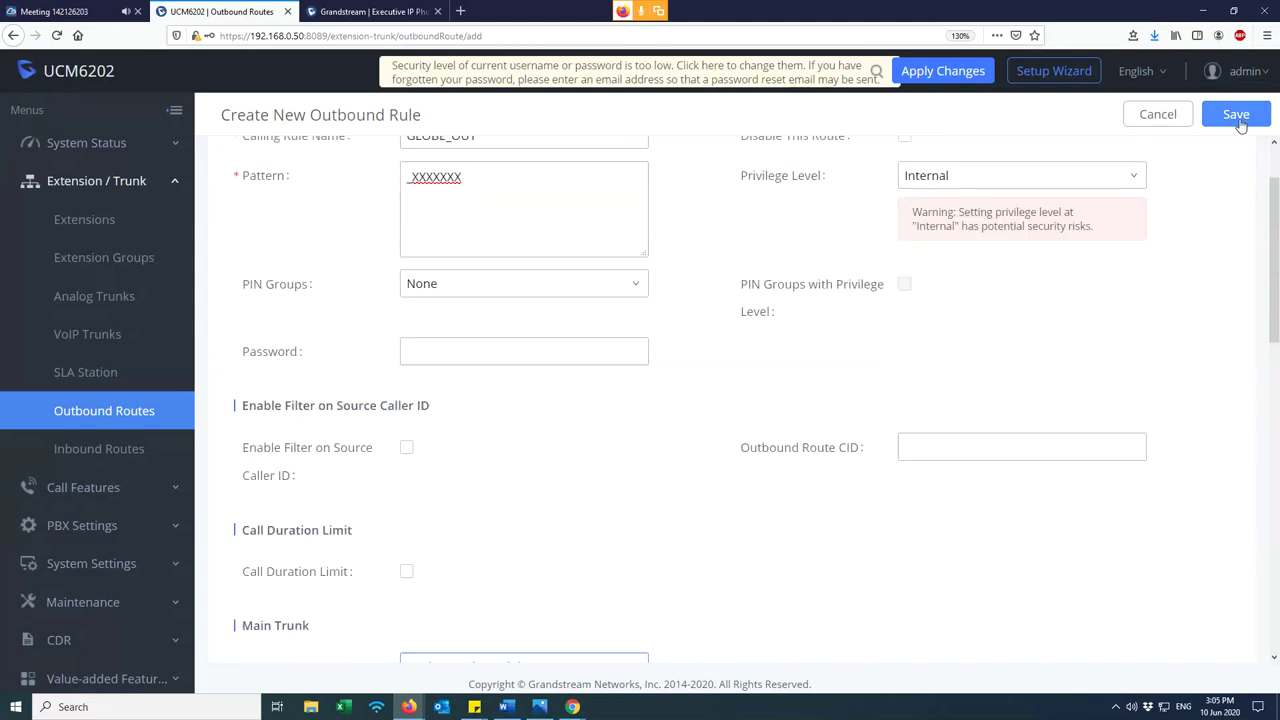
pyautogui.click(1239, 118)
pyautogui.click(677, 320)
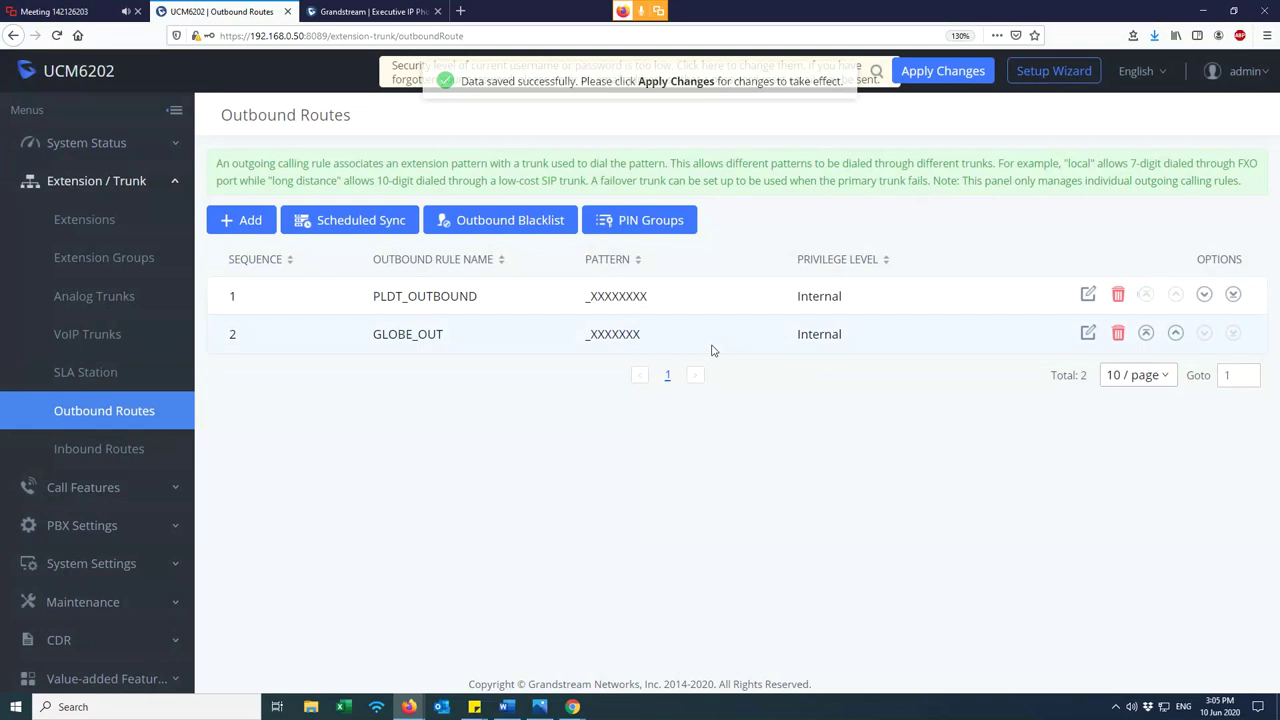
# - Lengthen GLOBE_OUT's pattern to _XXXXXXXX and save, accepting the warning
pyautogui.click(1087, 335)
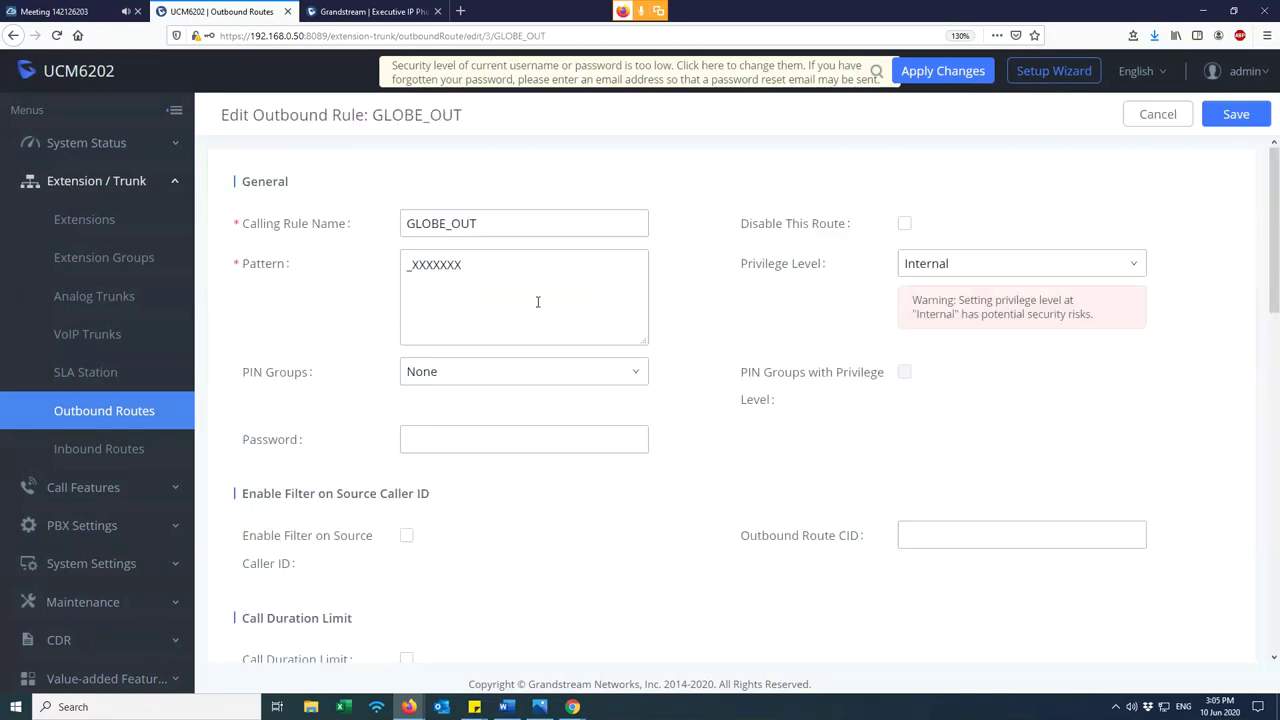
pyautogui.write('X')
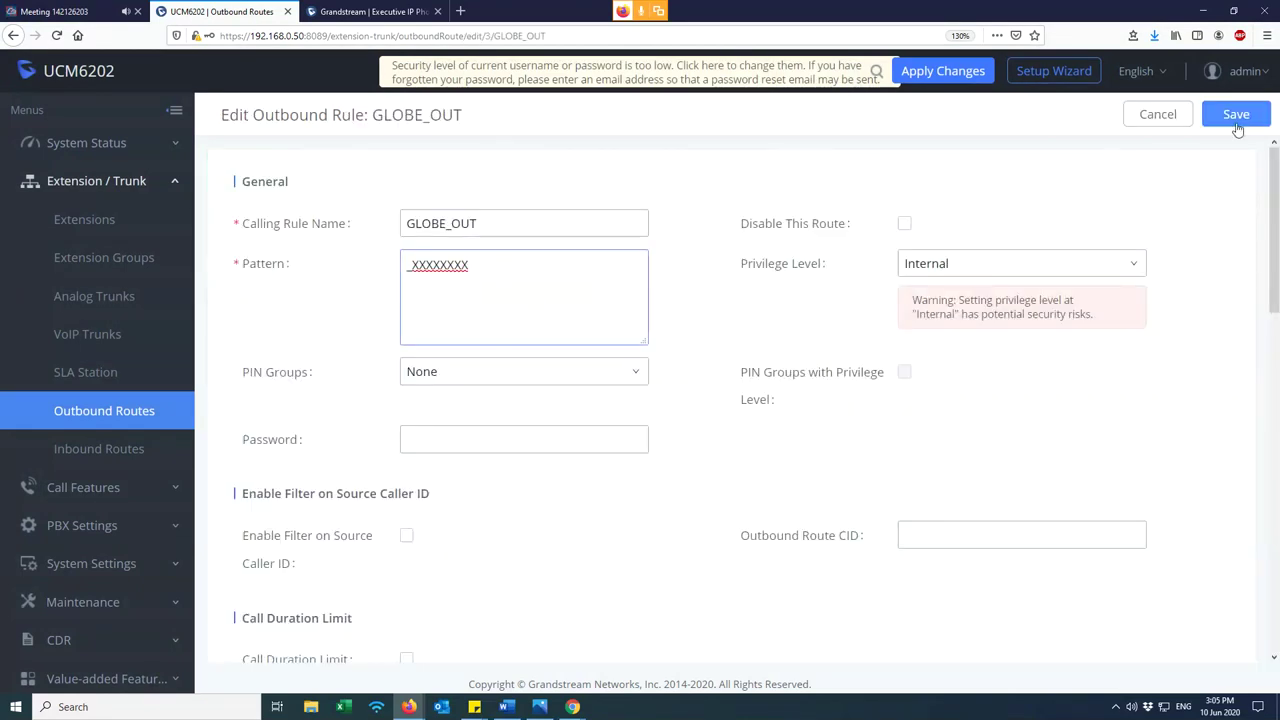
pyautogui.click(1237, 128)
pyautogui.click(678, 320)
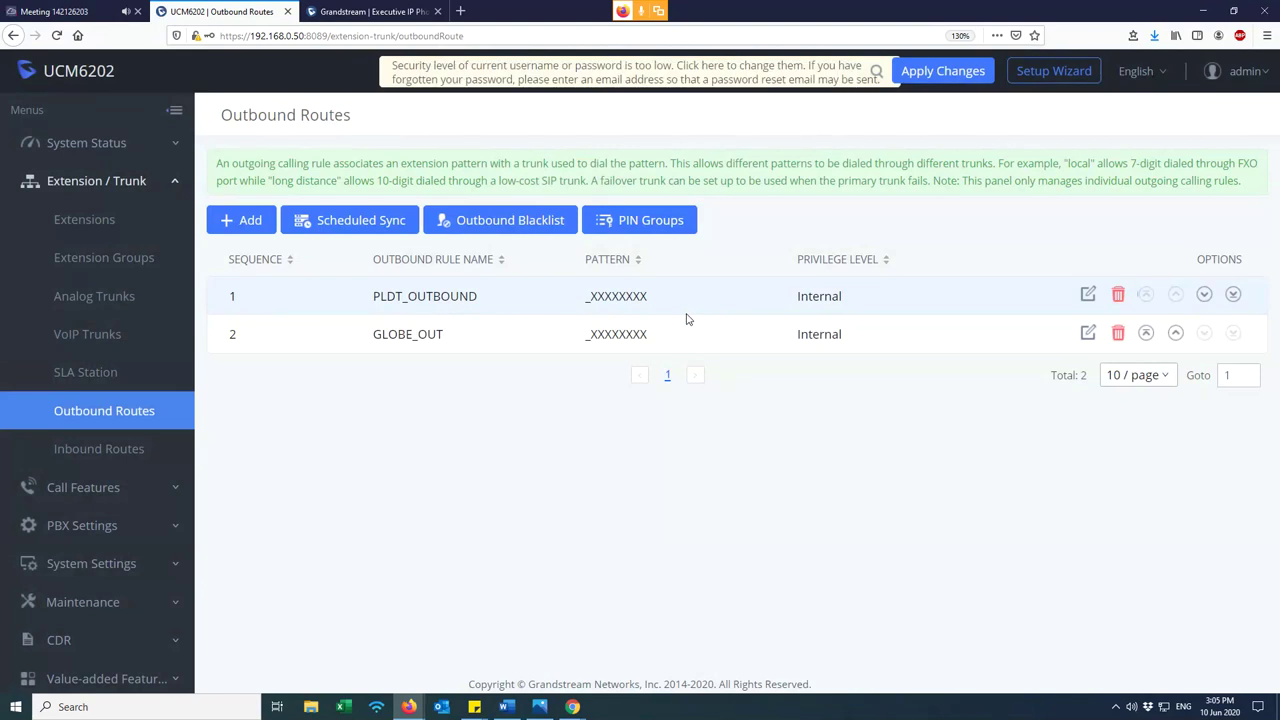
# - Compare the GLOBE_OUT and PLDT_OUTBOUND patterns, then open PLDT_OUTBOUND for editing
pyautogui.moveTo(484, 296); pyautogui.dragTo(316, 295)
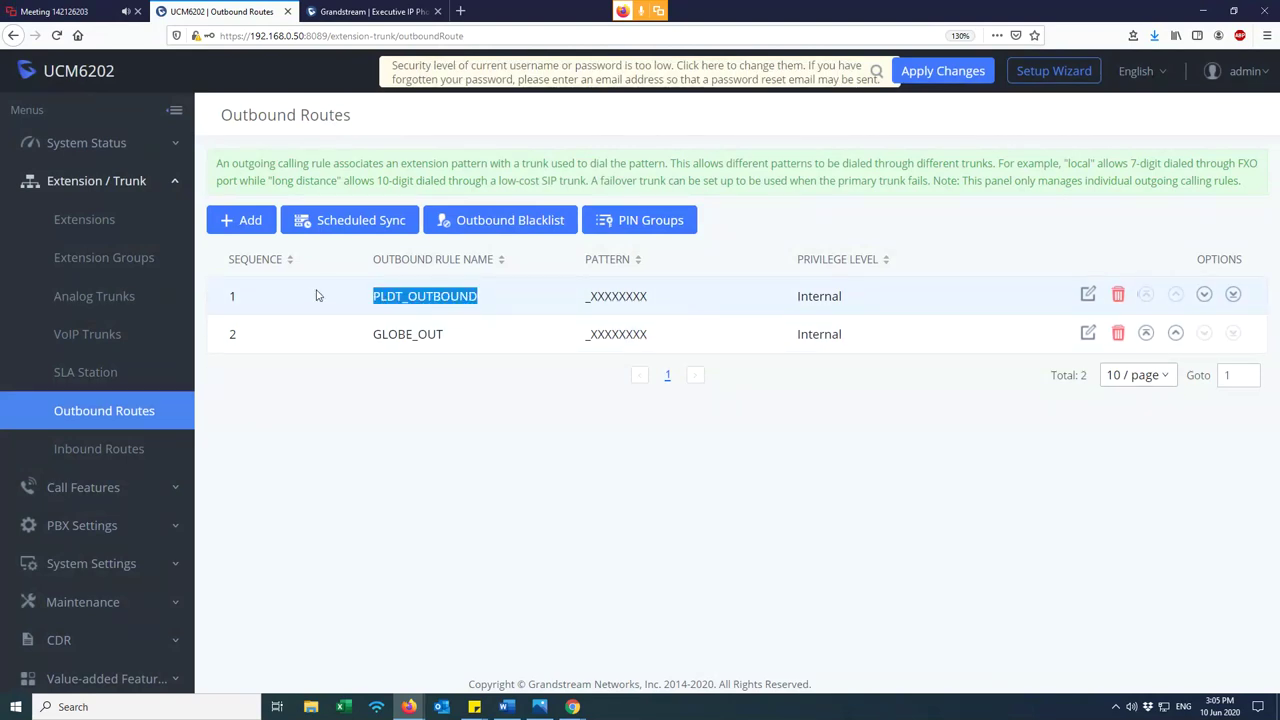
pyautogui.click(362, 330)
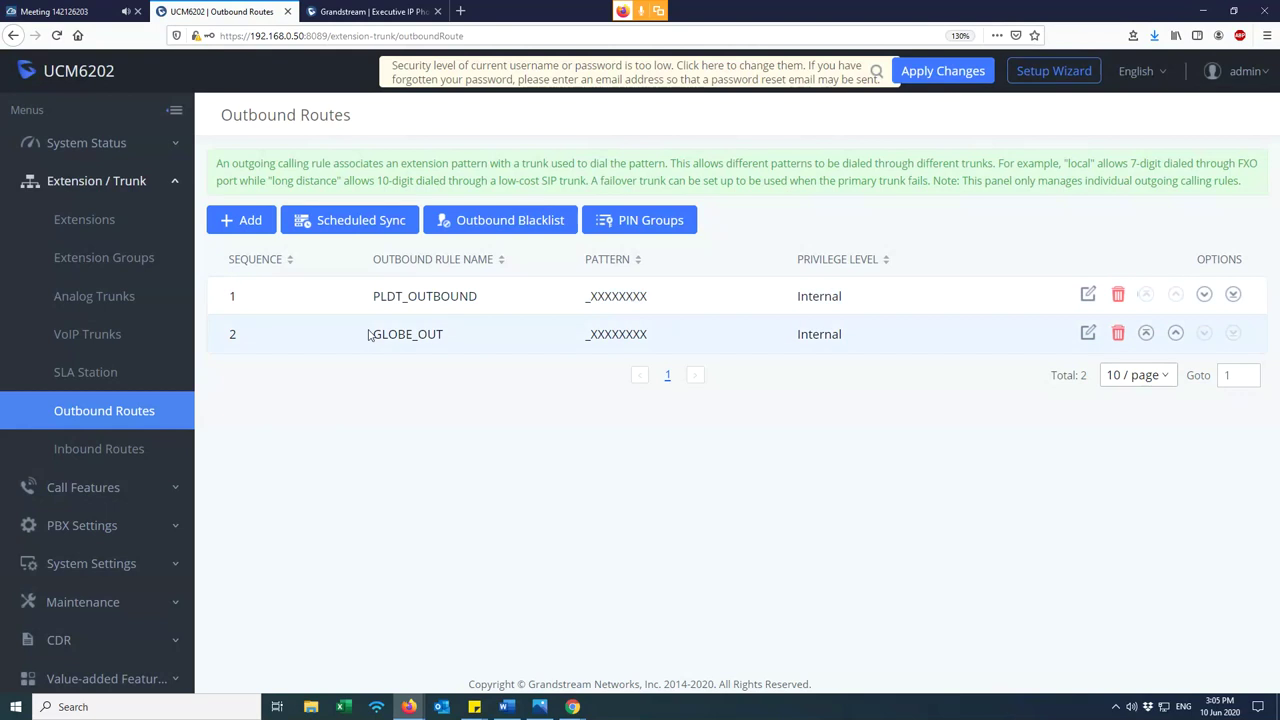
pyautogui.moveTo(661, 338); pyautogui.dragTo(588, 334)
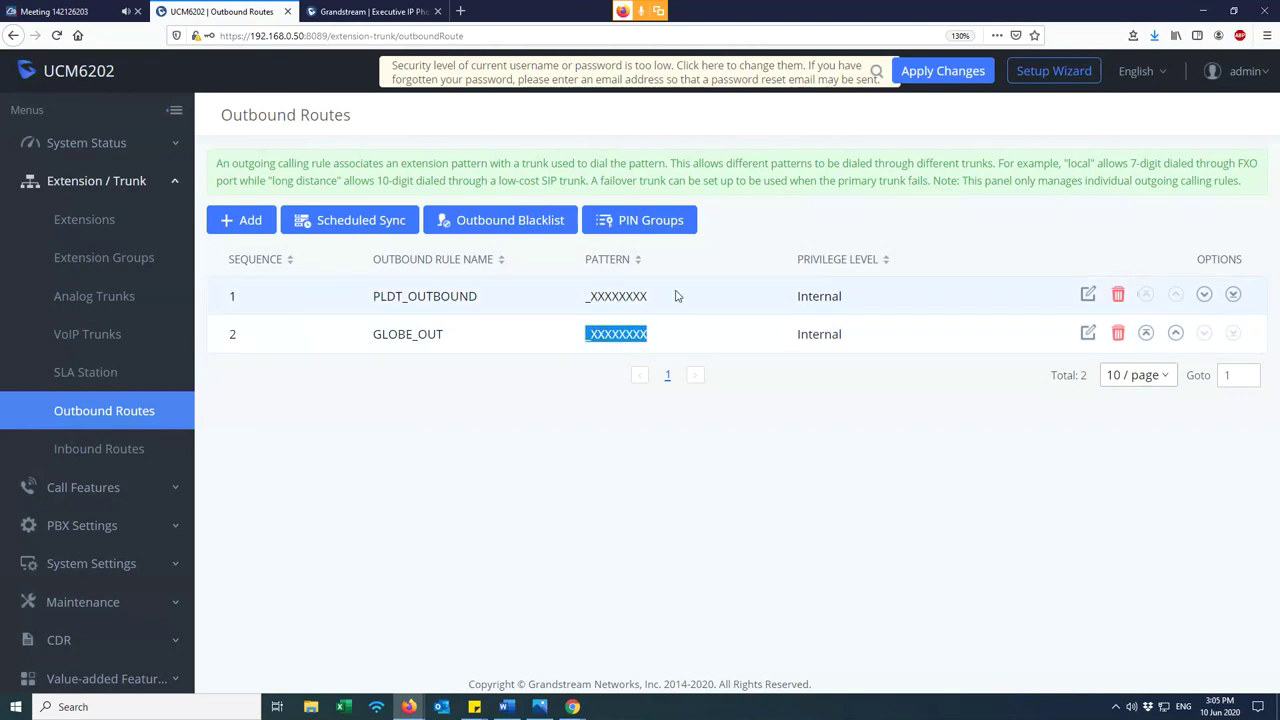
pyautogui.moveTo(652, 297); pyautogui.dragTo(562, 300)
pyautogui.moveTo(654, 343); pyautogui.dragTo(569, 346)
pyautogui.click(889, 477)
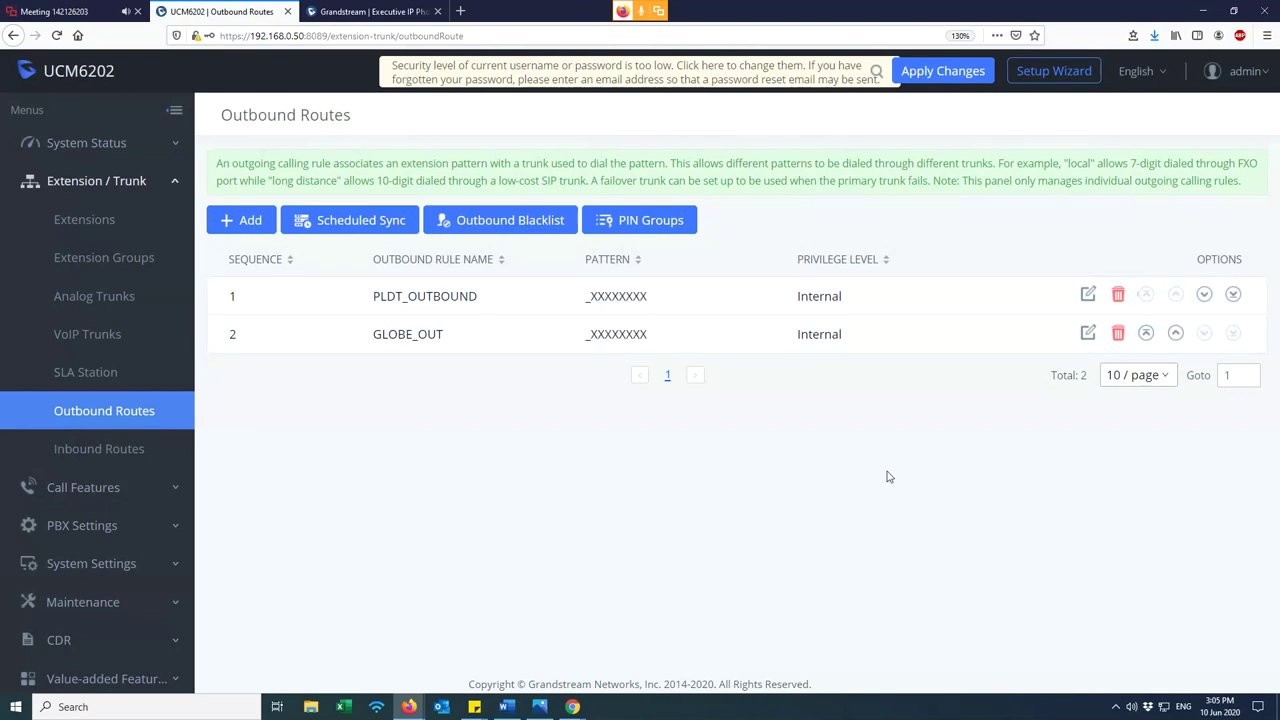
pyautogui.click(1088, 294)
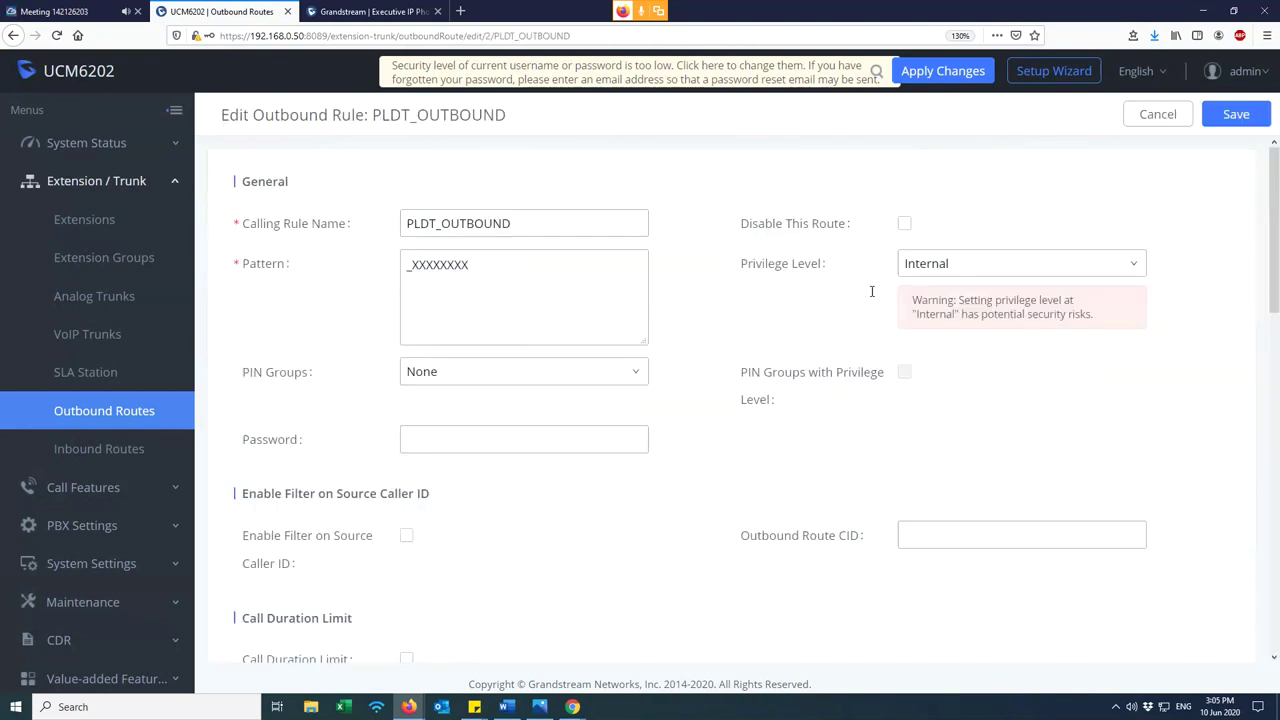
# - Change the PLDT_OUTBOUND pattern to _1XXXXXXXX
pyautogui.scroll(-4, 537, 288)
pyautogui.moveTo(258, 449)
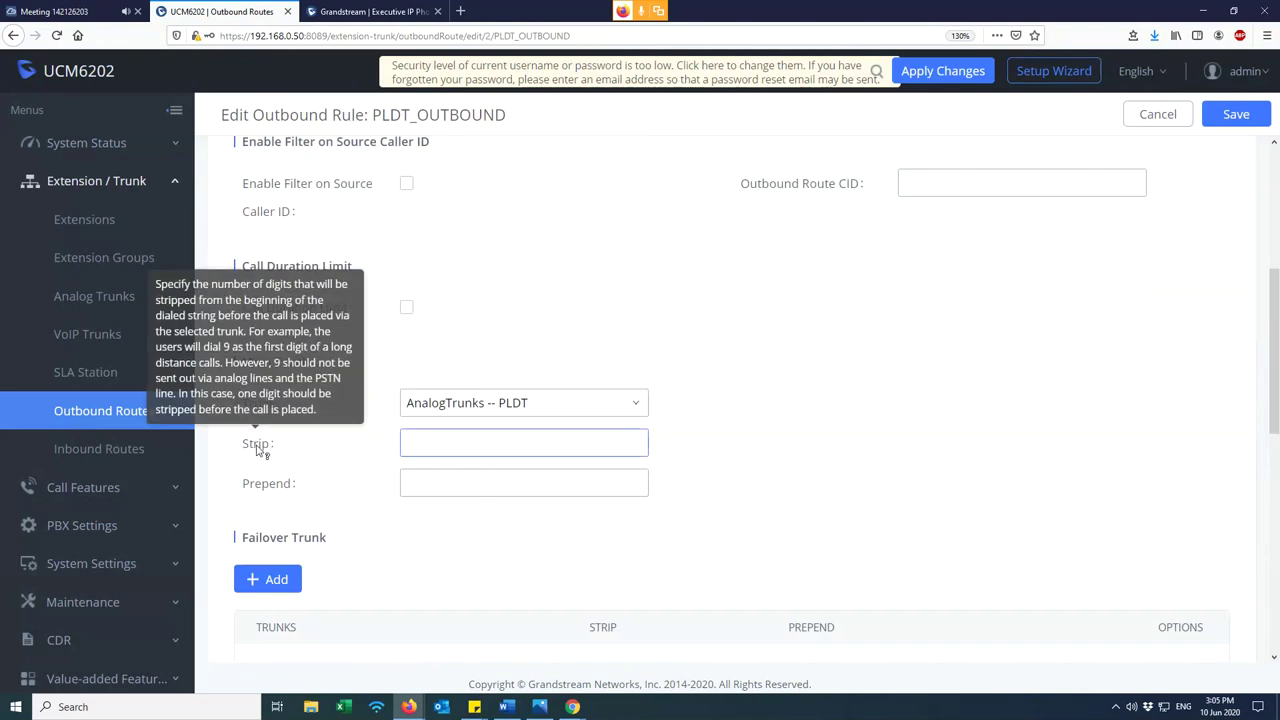
pyautogui.scroll(4, 619, 428)
pyautogui.click(444, 284)
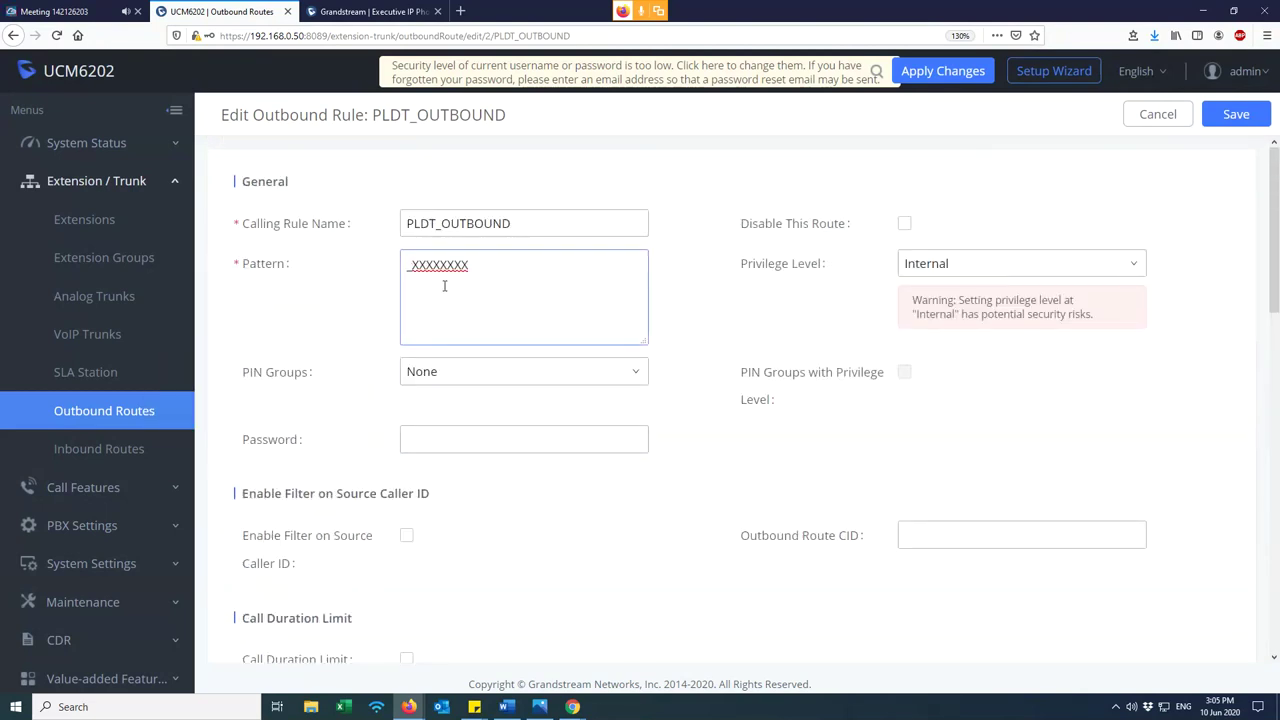
pyautogui.write('1')
pyautogui.moveTo(512, 224); pyautogui.dragTo(329, 237)
pyautogui.moveTo(421, 265); pyautogui.dragTo(412, 265)
# - Enter 1 in the Main Trunk's Strip field
pyautogui.scroll(-5, 424, 360)
pyautogui.click(424, 360)
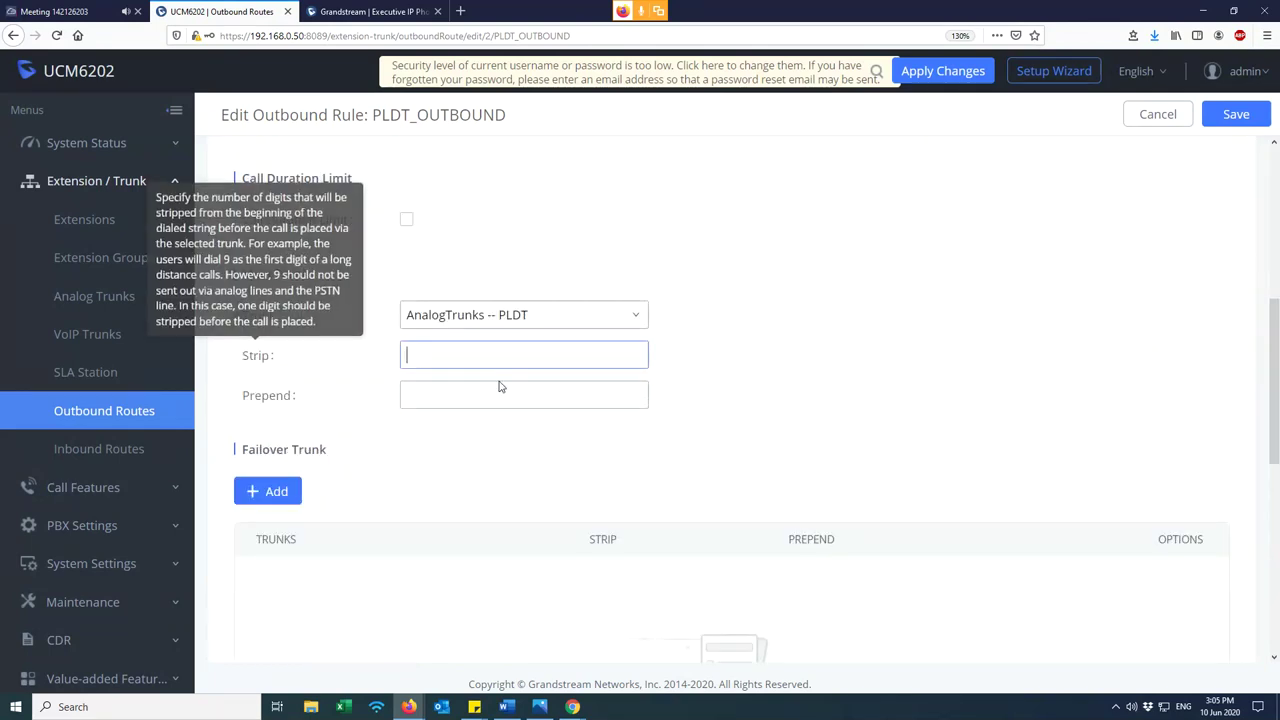
pyautogui.write('1')
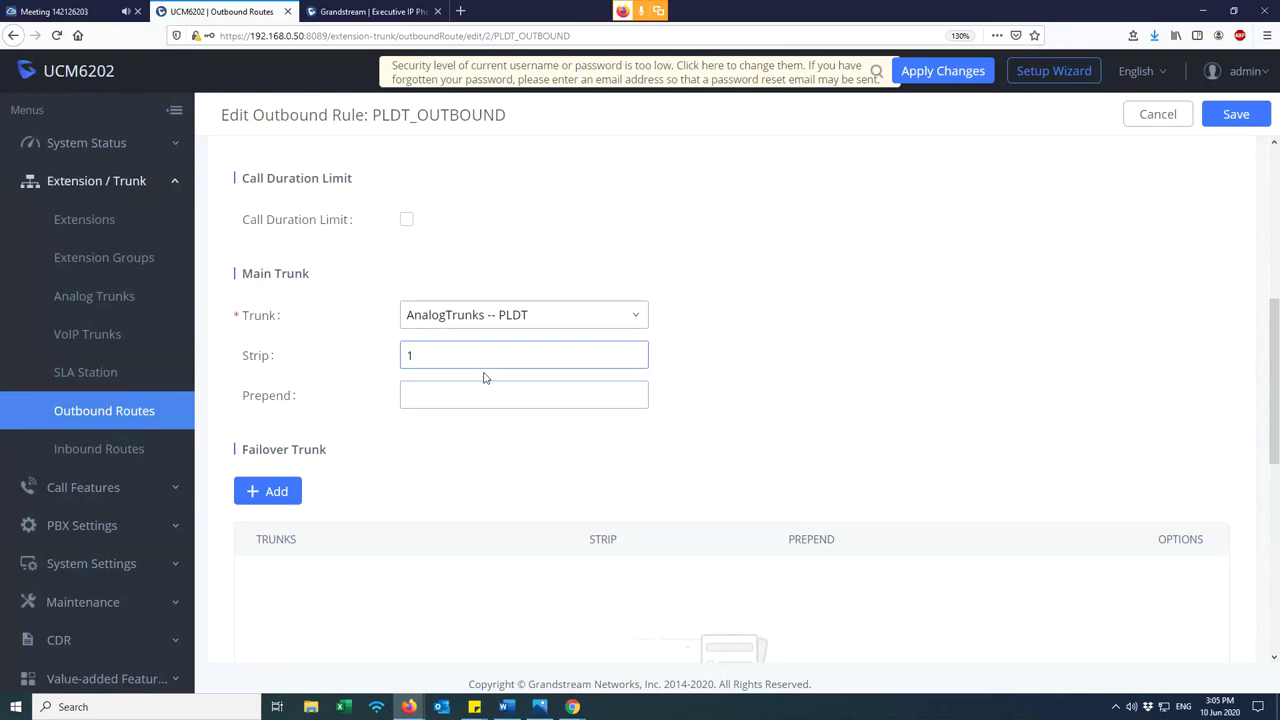
pyautogui.scroll(5, 580, 397)
pyautogui.moveTo(419, 263); pyautogui.dragTo(413, 264)
pyautogui.scroll(-5, 413, 330)
pyautogui.click(432, 354)
# - Recheck the _1XXXXXXXX pattern, then bring the IPVideoTalk meeting tab to the front
pyautogui.scroll(3, 445, 356)
pyautogui.scroll(2, 452, 358)
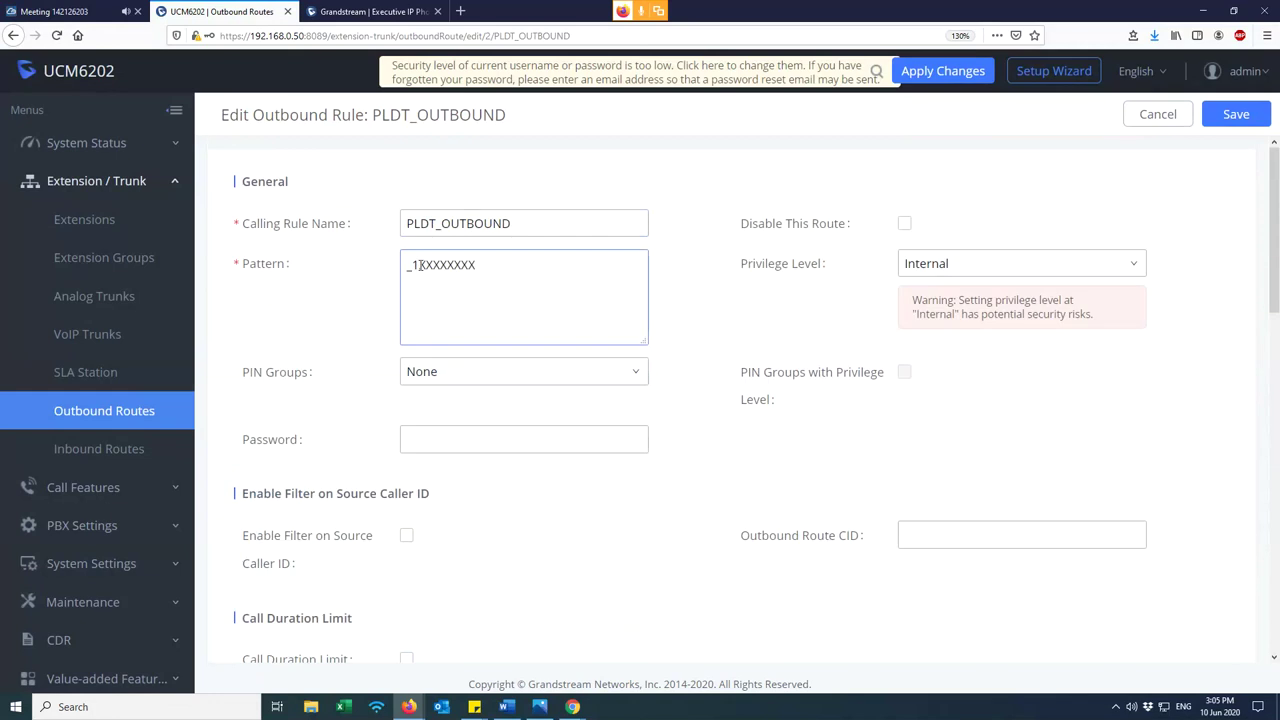
pyautogui.moveTo(418, 264); pyautogui.dragTo(493, 265)
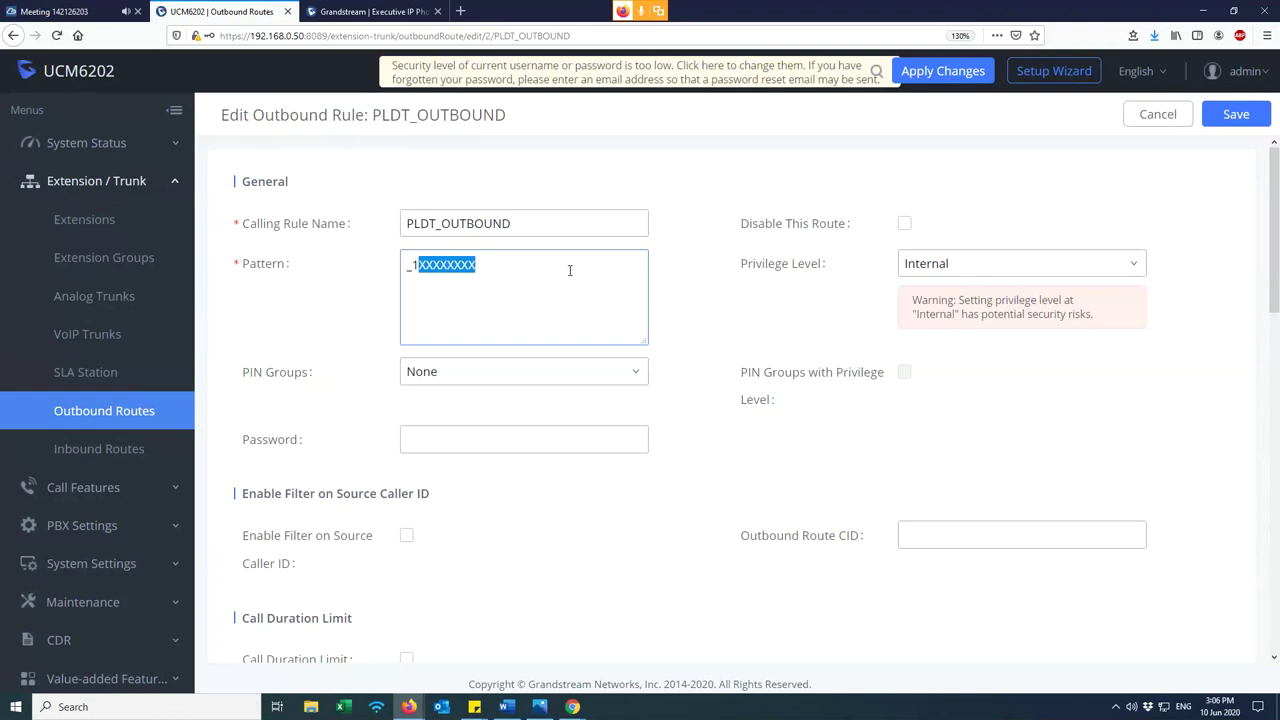
pyautogui.scroll(-5, 578, 276)
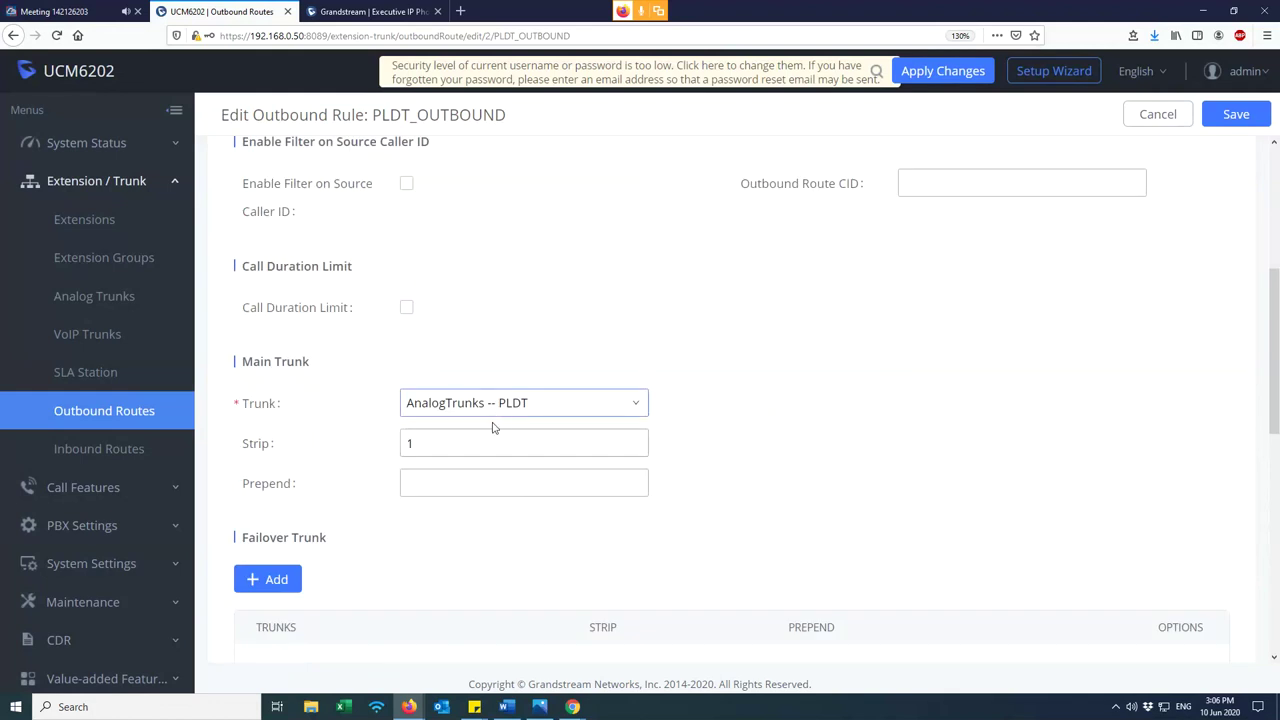
pyautogui.click(86, 11)
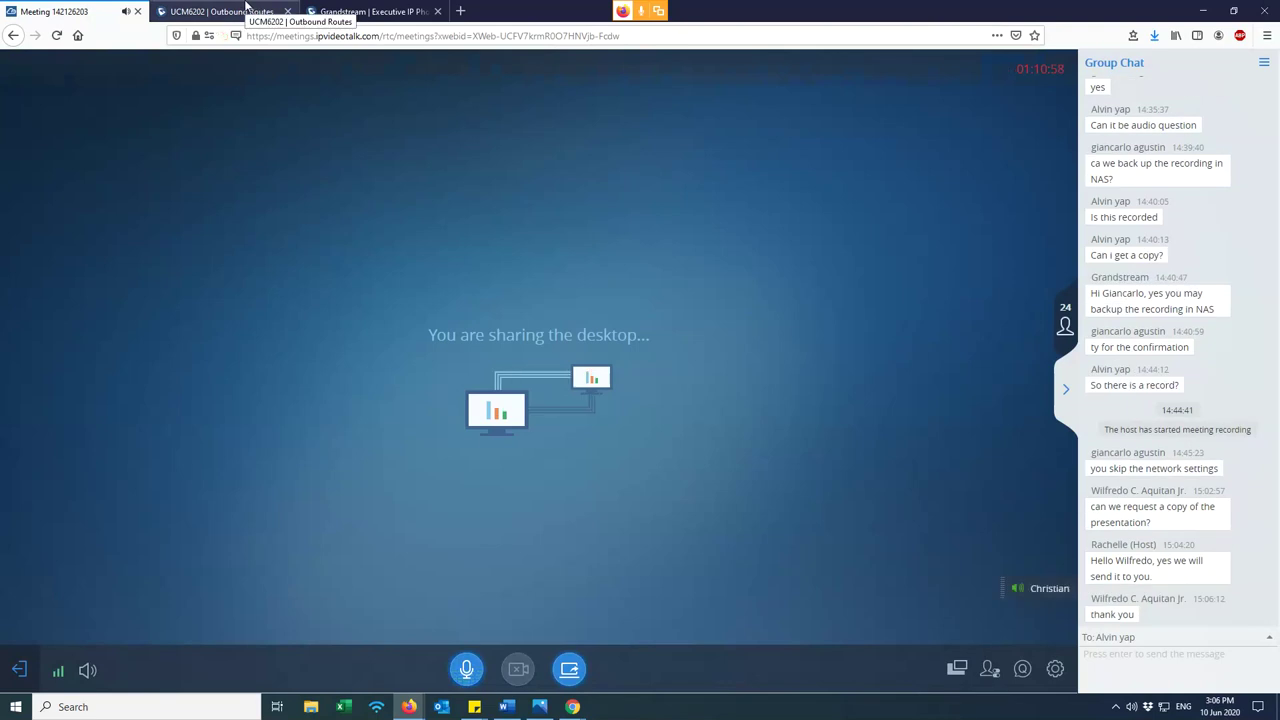
# - Back in the PLDT_OUTBOUND editor, review the dial pattern and the Strip value
pyautogui.click(246, 10)
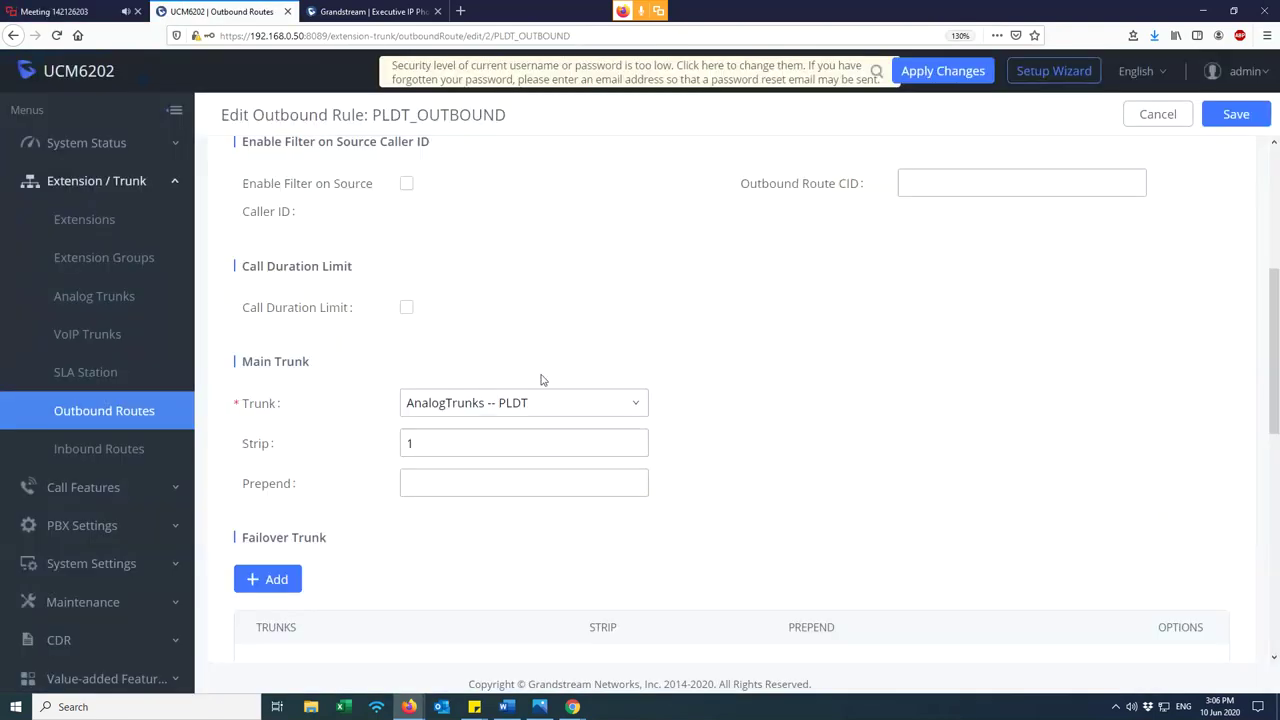
pyautogui.scroll(5, 541, 379)
pyautogui.moveTo(418, 265); pyautogui.dragTo(486, 271)
pyautogui.scroll(-2, 486, 277)
pyautogui.moveTo(420, 620); pyautogui.dragTo(362, 625)
pyautogui.write('2')
pyautogui.scroll(5, 358, 600)
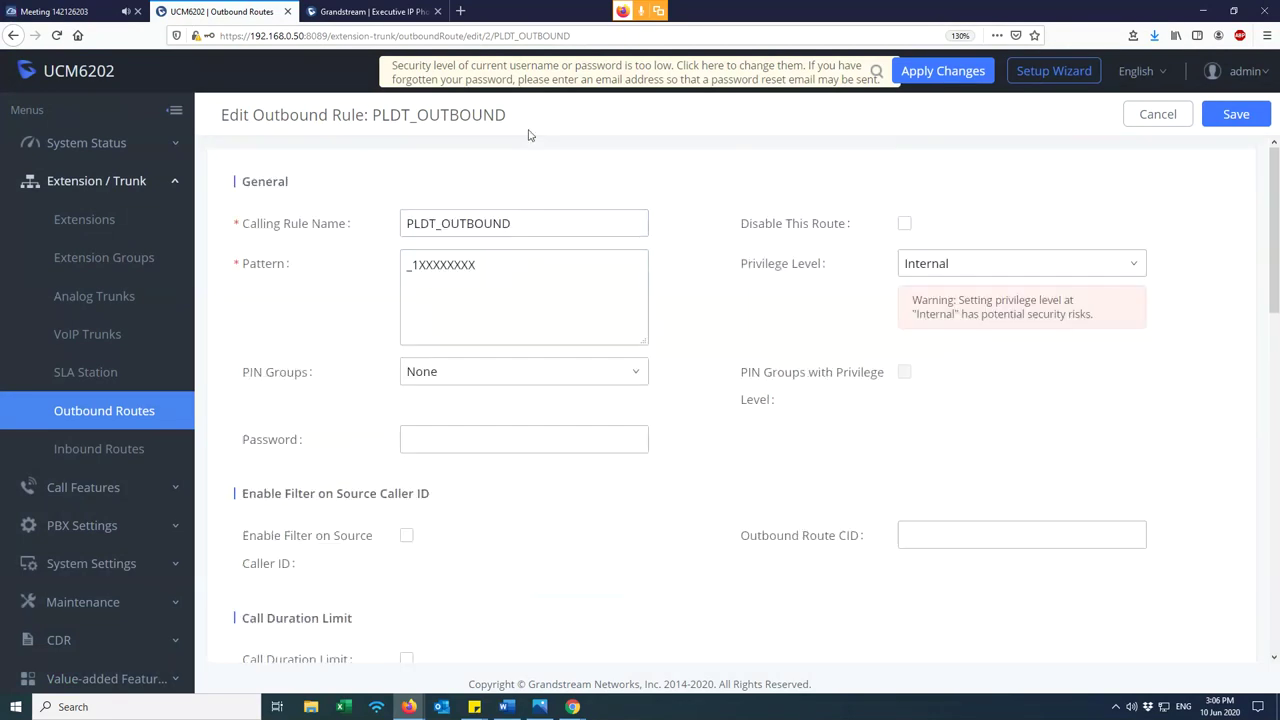
pyautogui.doubleClick(419, 265)
pyautogui.click(420, 264)
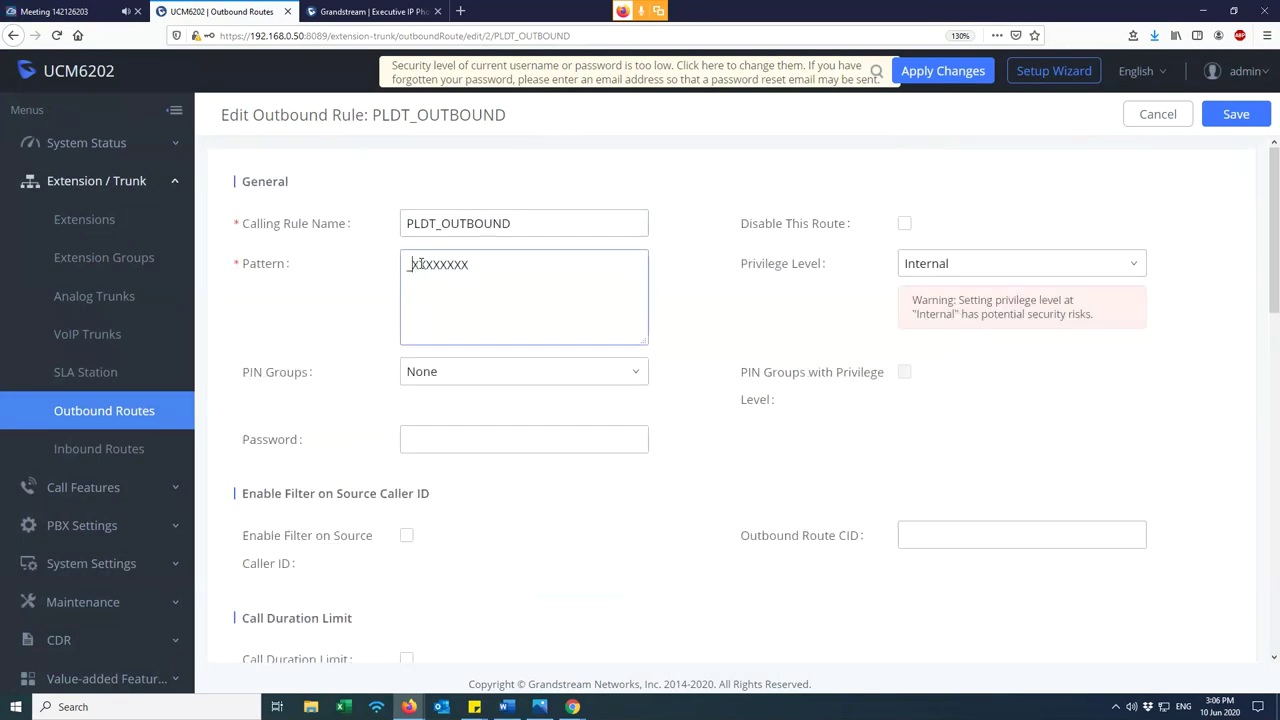
pyautogui.scroll(-3, 445, 483)
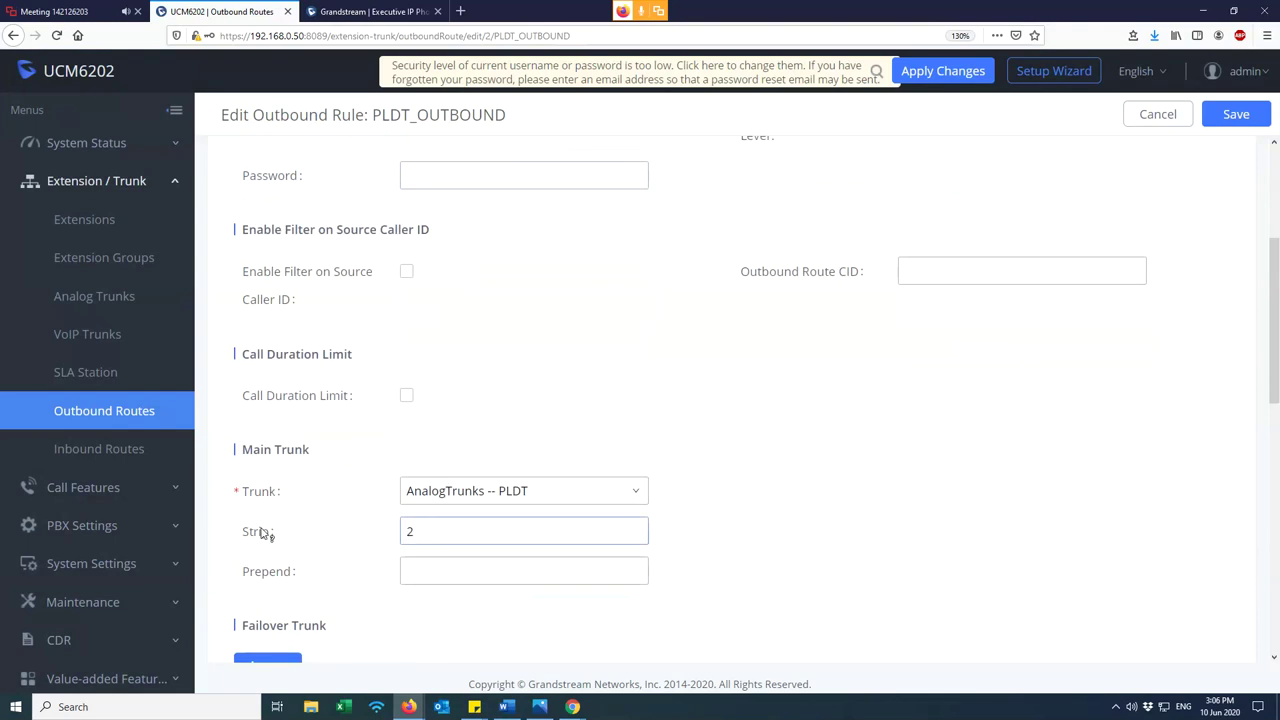
pyautogui.moveTo(262, 533)
pyautogui.doubleClick(428, 531)
pyautogui.scroll(1, 451, 471)
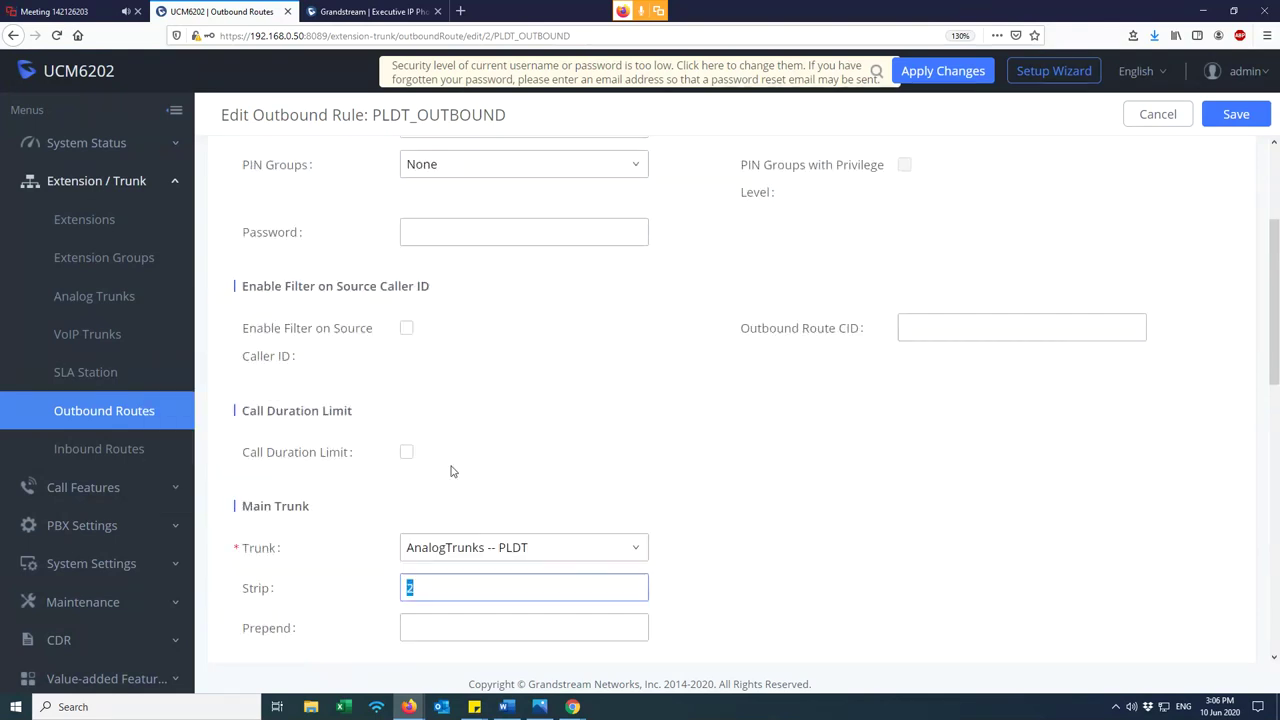
pyautogui.scroll(4, 451, 471)
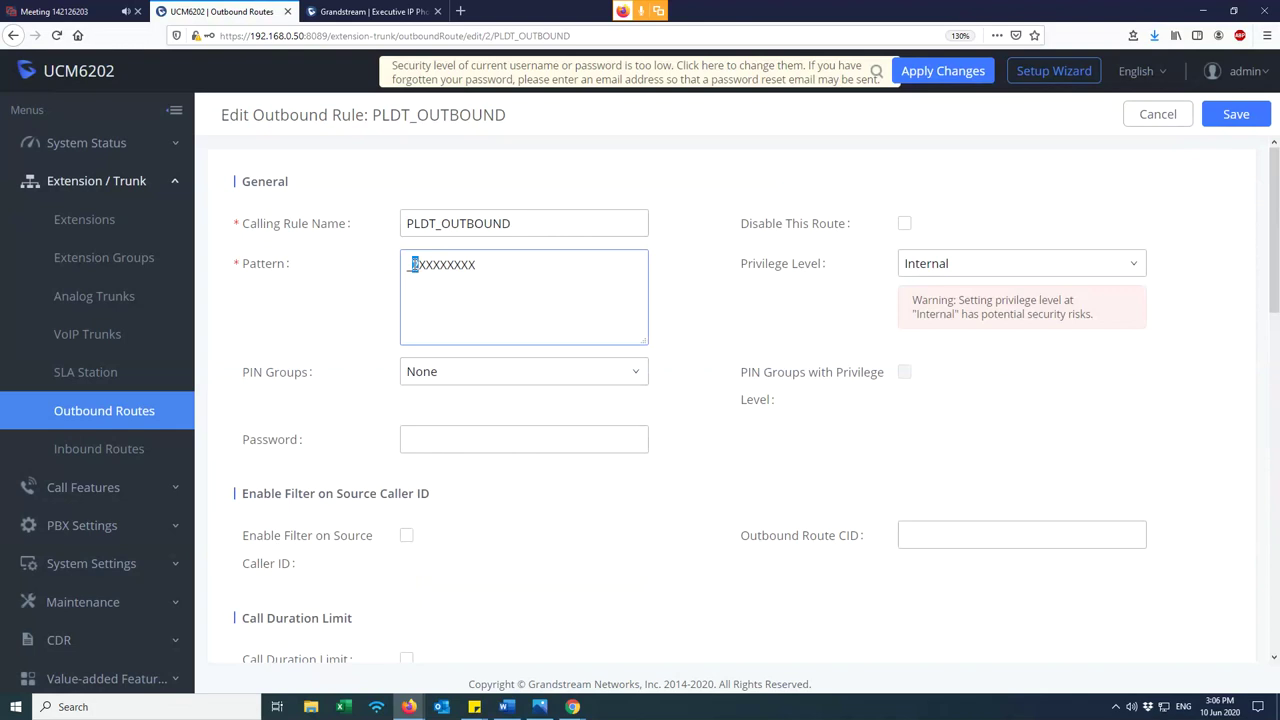
# - Delete the stray 2 from the PLDT_OUTBOUND pattern so it reads _1XXXXXXXX
pyautogui.moveTo(413, 264)
pyautogui.mouseDown()
pyautogui.moveTo(505, 271)
pyautogui.moveTo(408, 263)
pyautogui.moveTo(489, 266)
pyautogui.moveTo(420, 257)
pyautogui.mouseUp()
pyautogui.click(476, 265)
pyautogui.click(419, 265)
pyautogui.scroll(-8, 486, 384)
pyautogui.click(430, 268)
pyautogui.doubleClick(420, 267)
pyautogui.scroll(8, 419, 303)
pyautogui.scroll(-5, 477, 517)
pyautogui.click(414, 355)
pyautogui.doubleClick(410, 355)
pyautogui.scroll(5, 452, 419)
pyautogui.click(413, 264)
pyautogui.press('BackSpace')
pyautogui.moveTo(427, 265); pyautogui.dragTo(485, 265)
# - Change Strip from 2 to 1, confirm the _1XXXXXXXX pattern, and save the rule
pyautogui.scroll(-3, 534, 474)
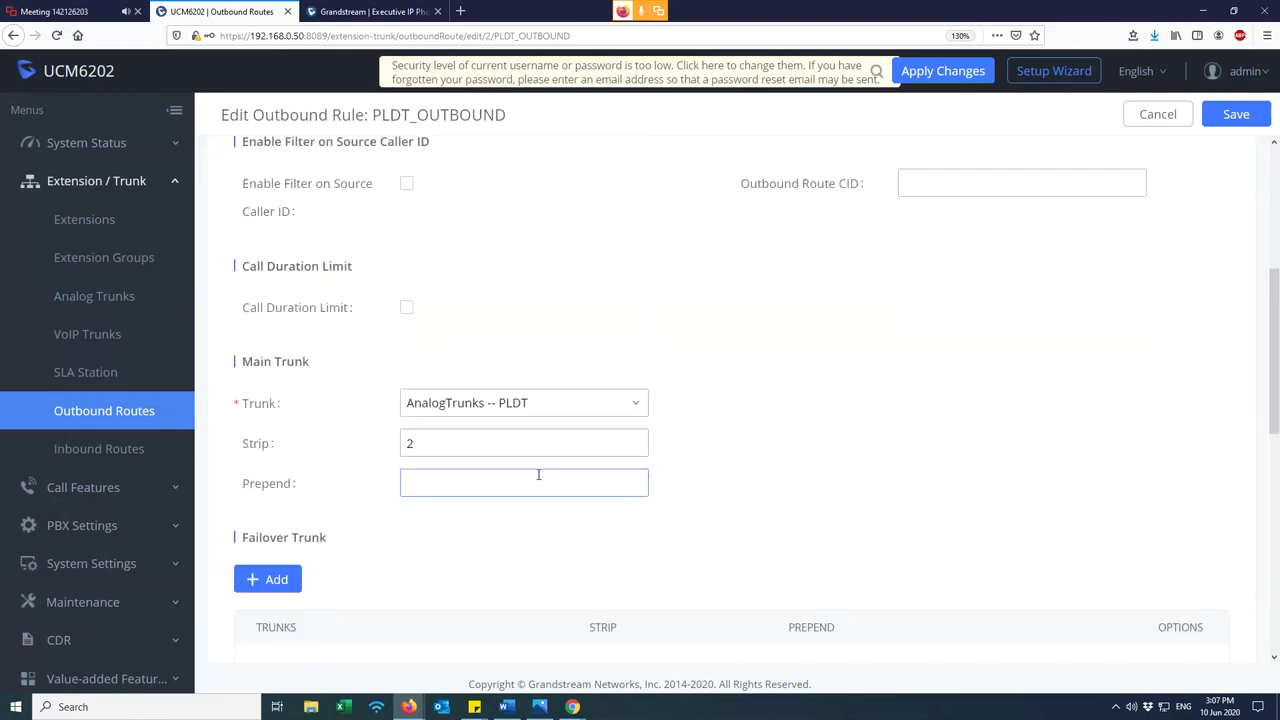
pyautogui.scroll(3, 546, 434)
pyautogui.scroll(-3, 589, 446)
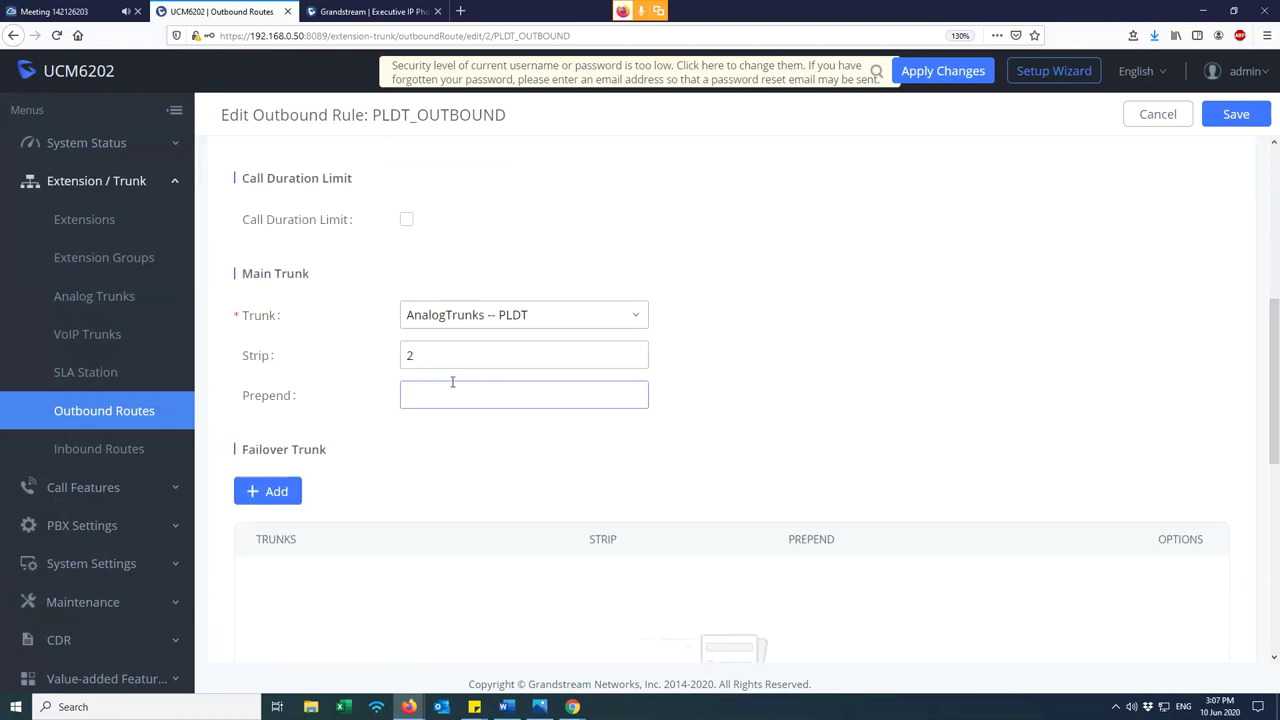
pyautogui.scroll(-1, 450, 374)
pyautogui.scroll(5, 445, 368)
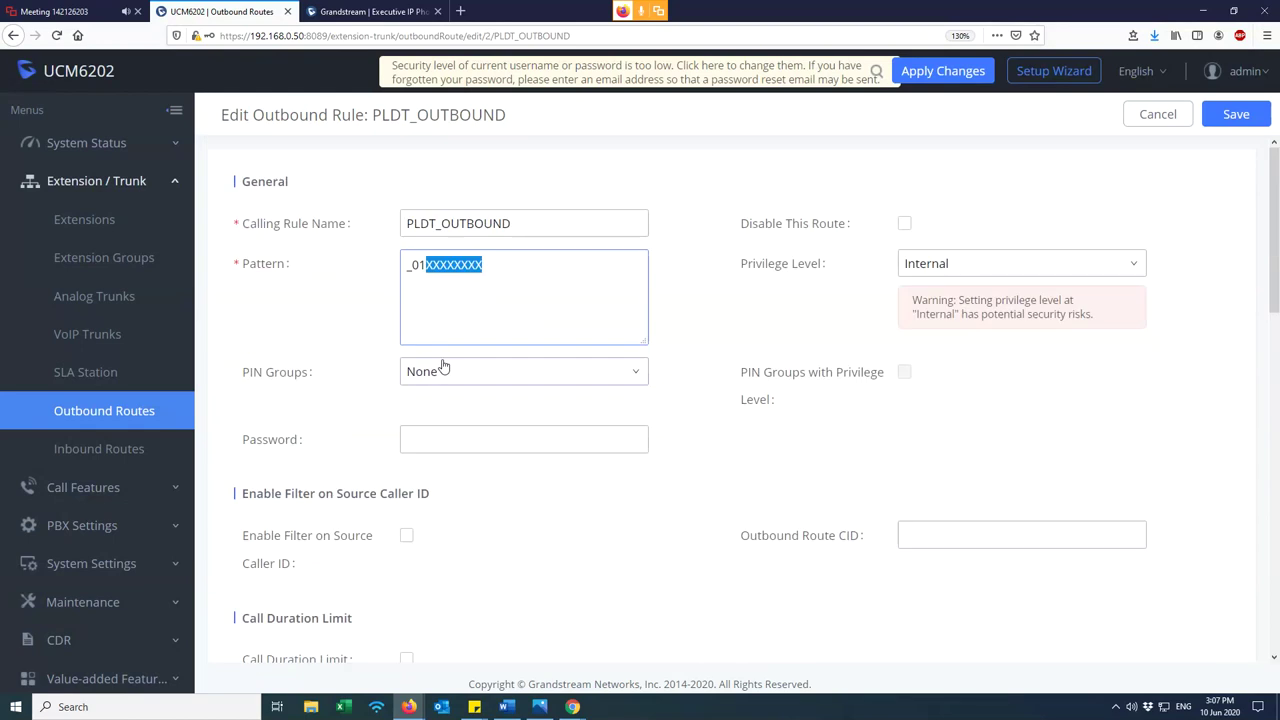
pyautogui.click(438, 266)
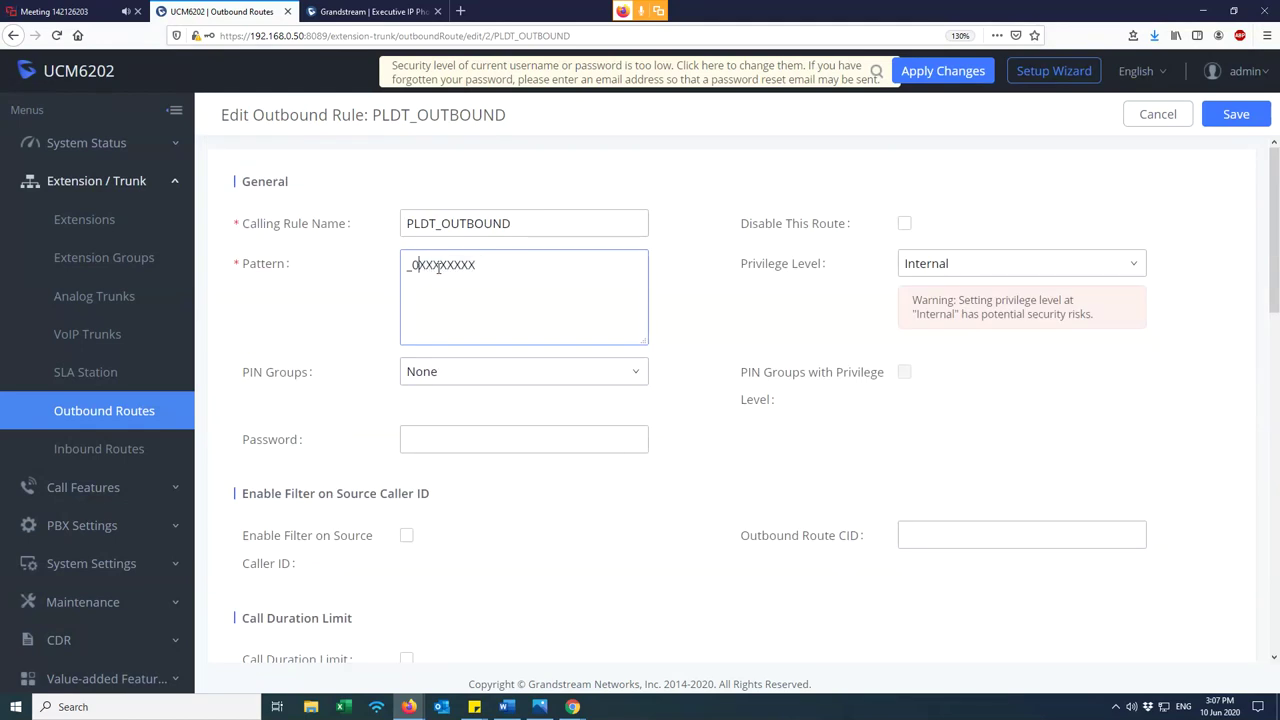
pyautogui.scroll(-3, 445, 350)
pyautogui.click(430, 357)
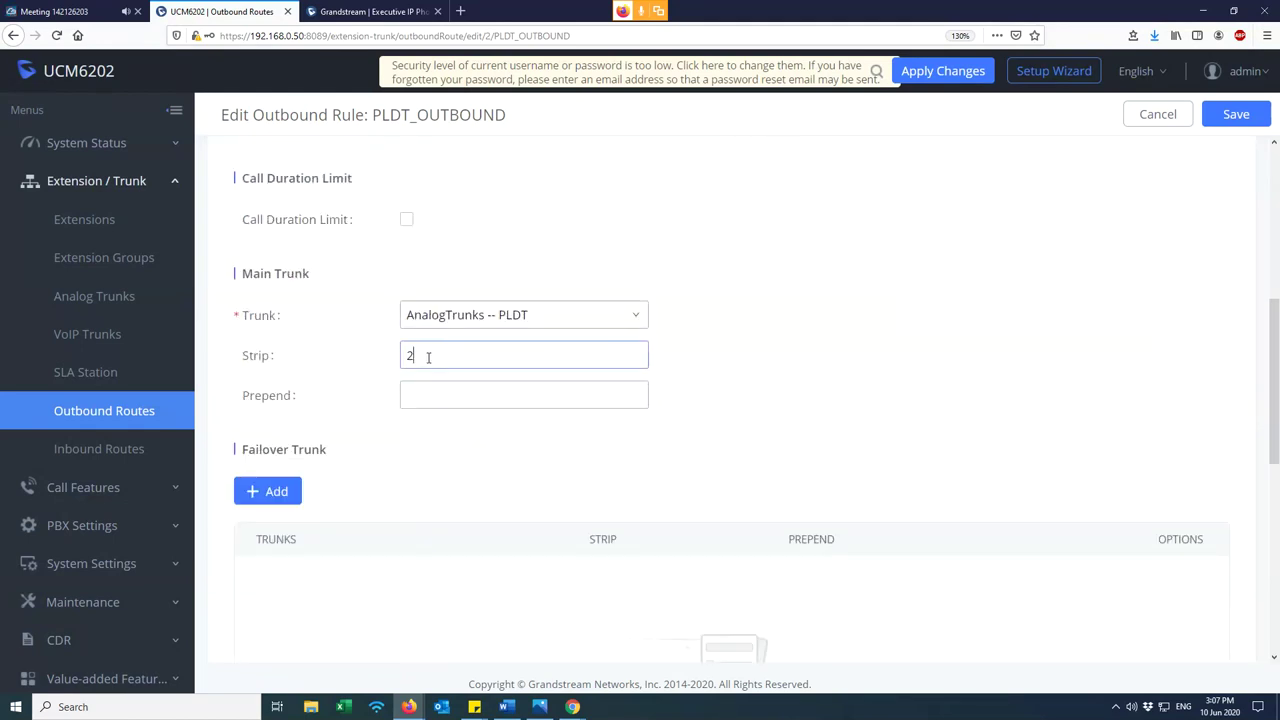
pyautogui.press('BackSpace')
pyautogui.write('1')
pyautogui.scroll(4, 494, 357)
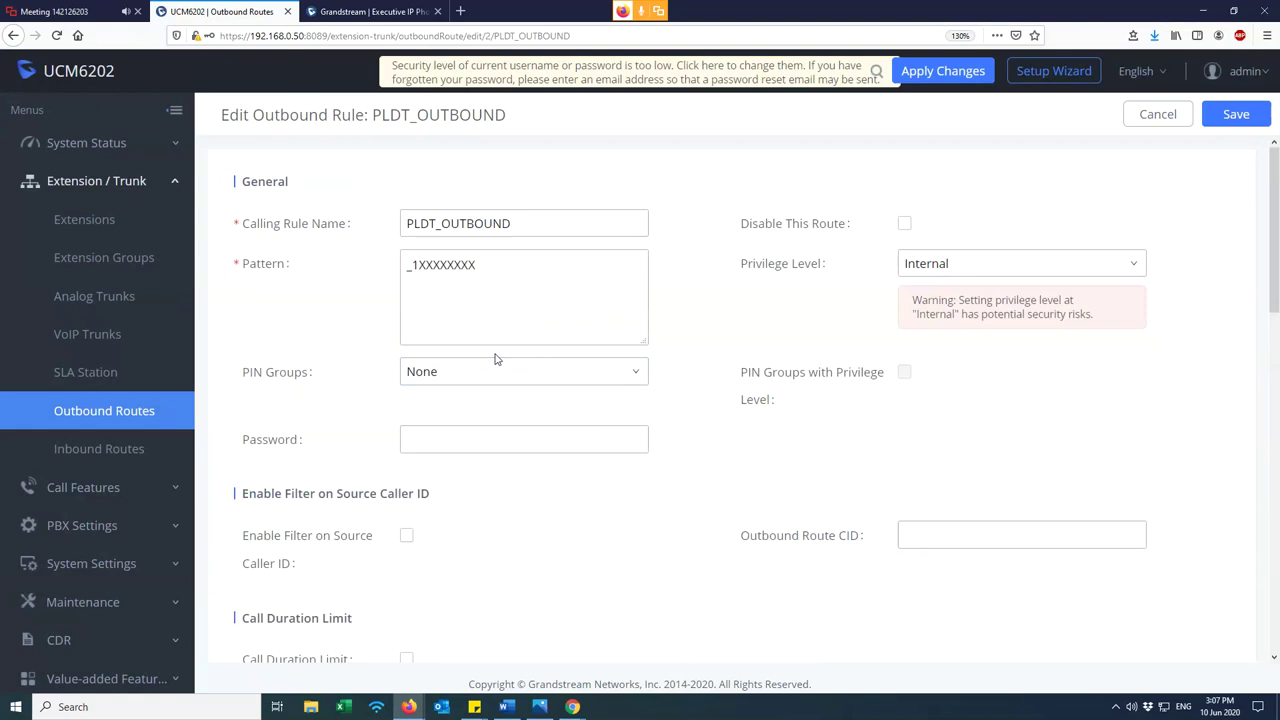
pyautogui.click(433, 287)
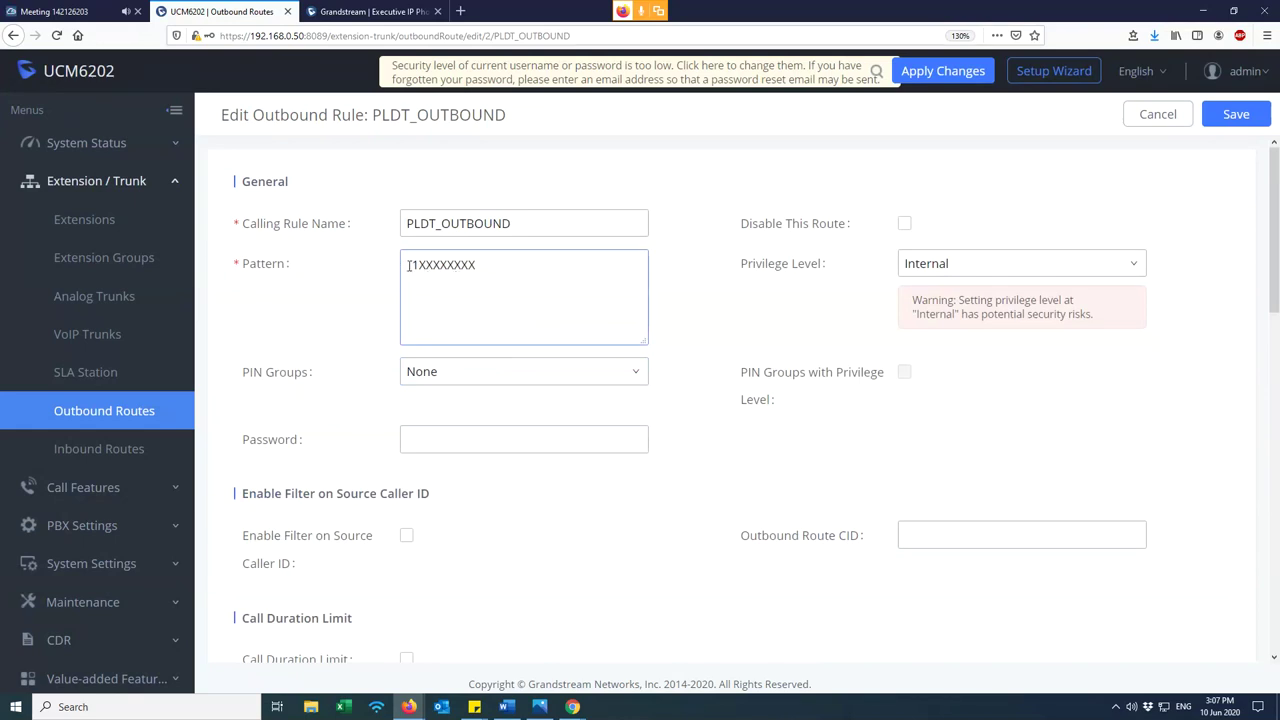
pyautogui.moveTo(409, 265); pyautogui.dragTo(517, 270)
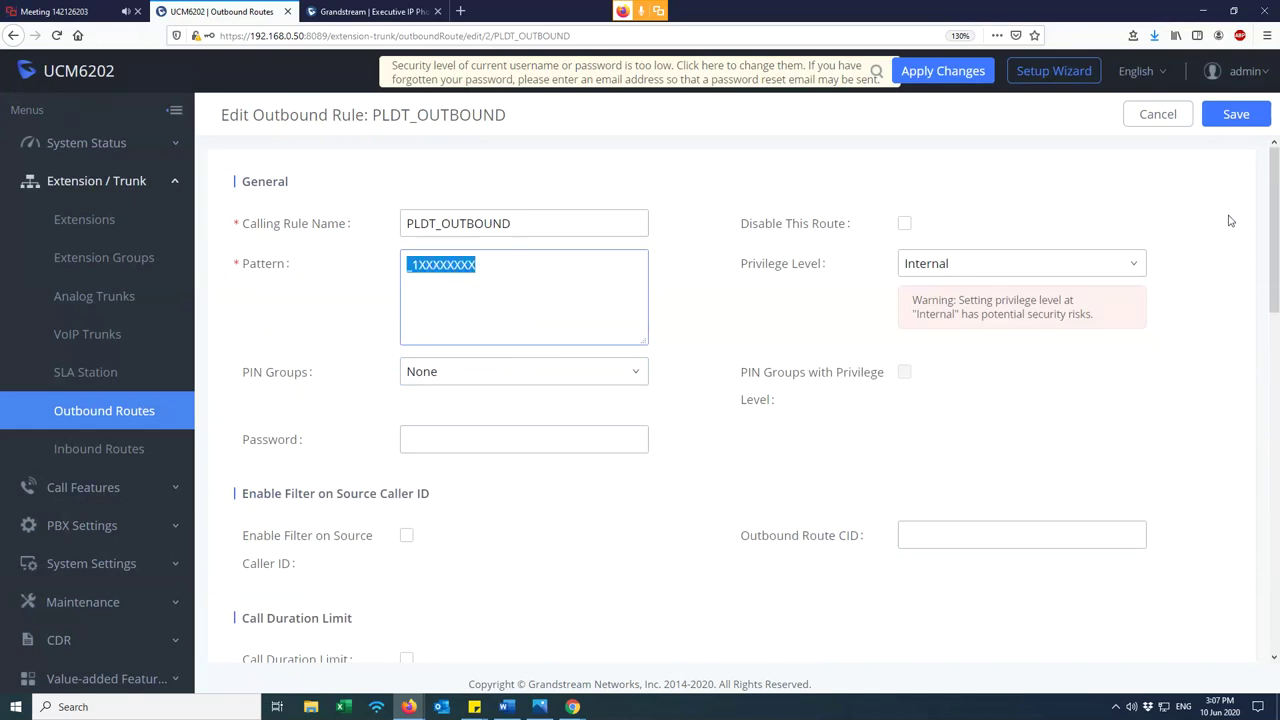
pyautogui.click(1238, 116)
# - Accept the Internal privilege warning, then set Strip to 1 on the GLOBE_OUT route
pyautogui.click(680, 317)
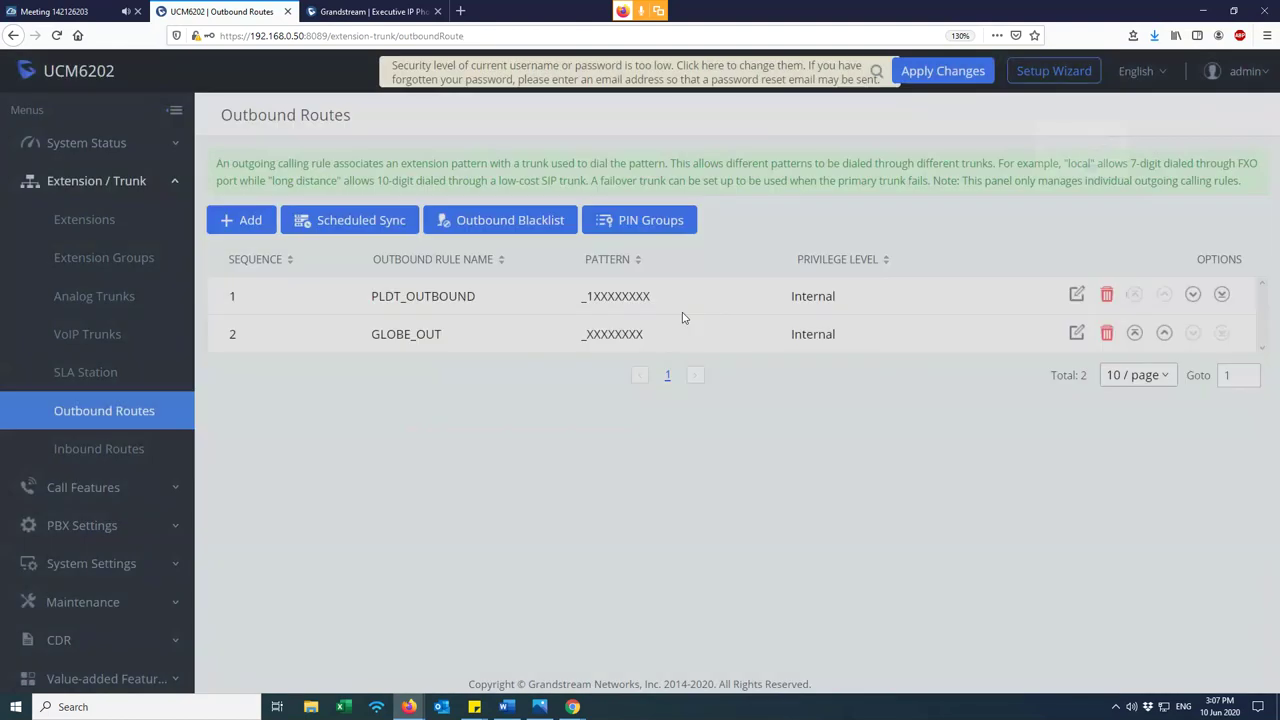
pyautogui.click(1077, 333)
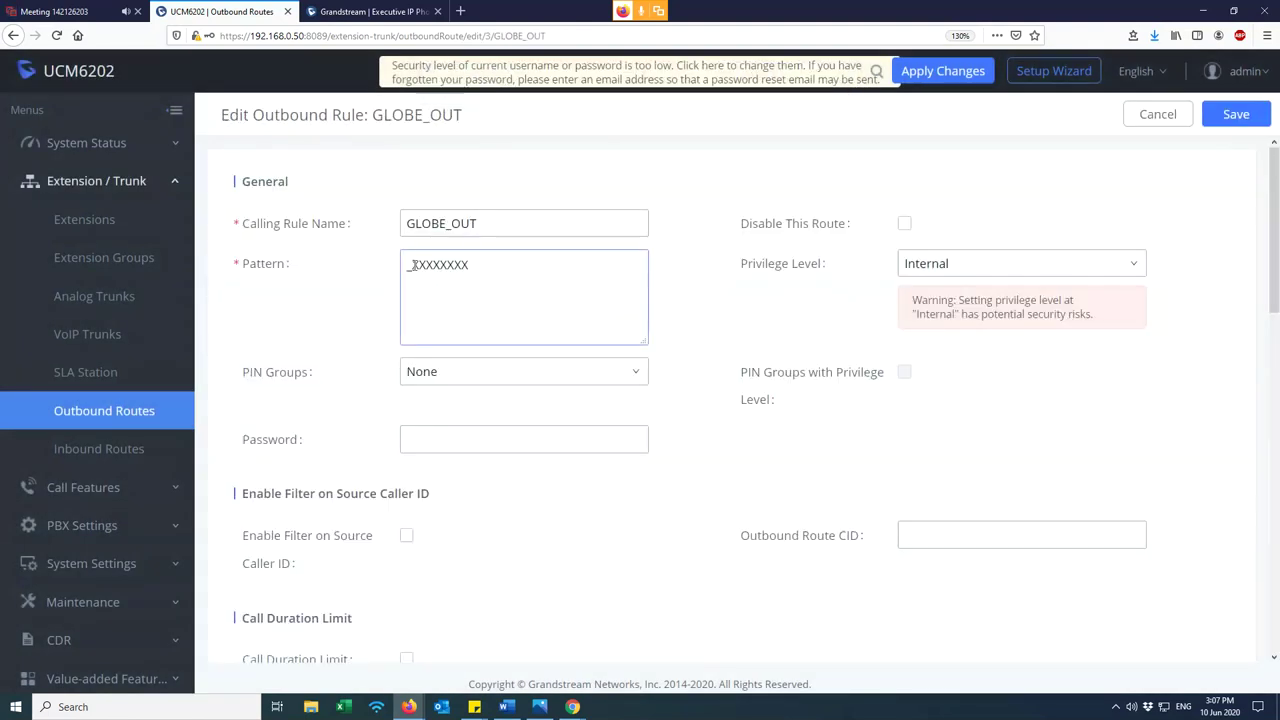
pyautogui.scroll(-3, 416, 523)
pyautogui.click(419, 523)
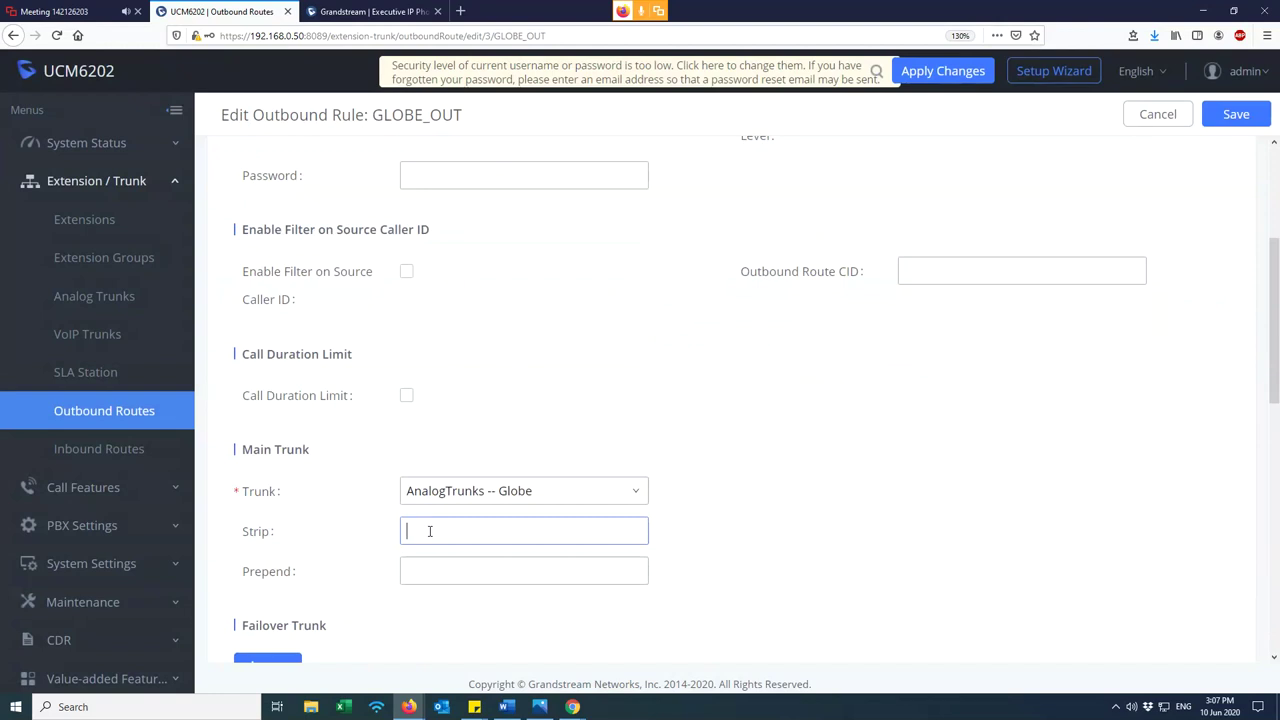
pyautogui.write('1')
pyautogui.scroll(2, 551, 434)
# - Confirm the _2XXXXXXXX pattern and save GLOBE_OUT, accepting the Internal warning
pyautogui.click(415, 180)
pyautogui.scroll(-4, 531, 431)
pyautogui.scroll(3, 988, 499)
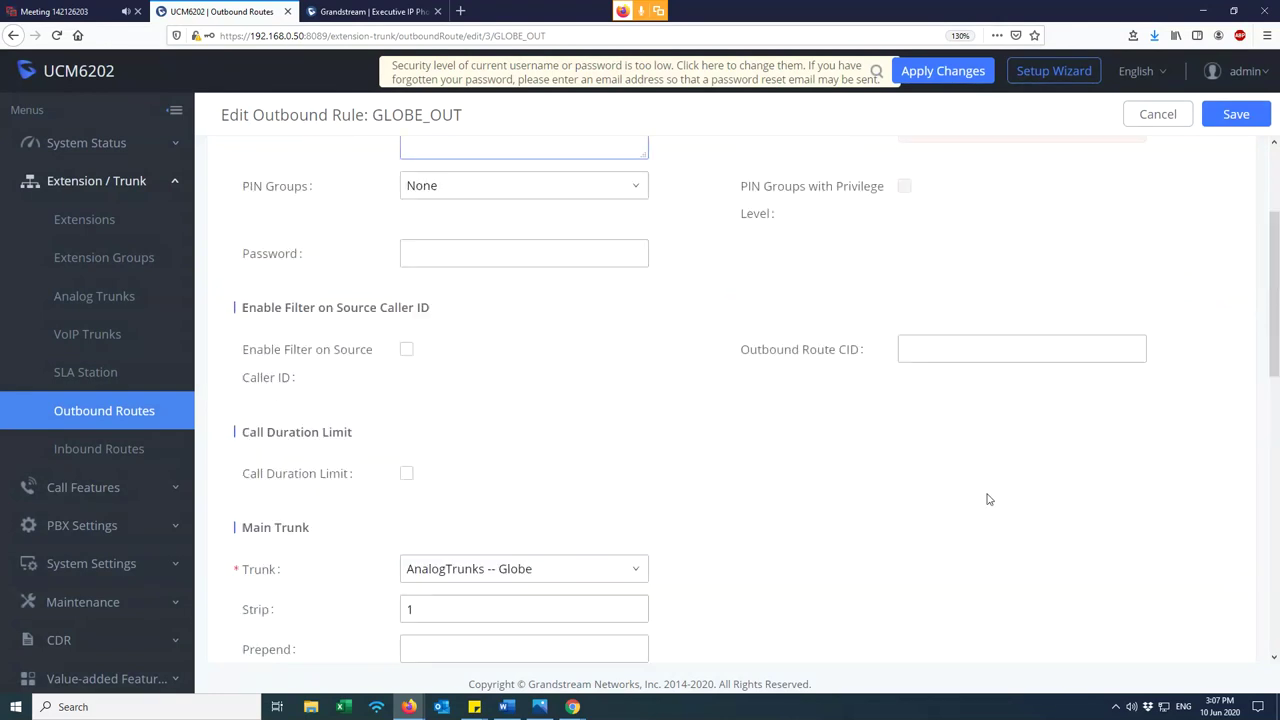
pyautogui.scroll(2, 988, 499)
pyautogui.click(1236, 116)
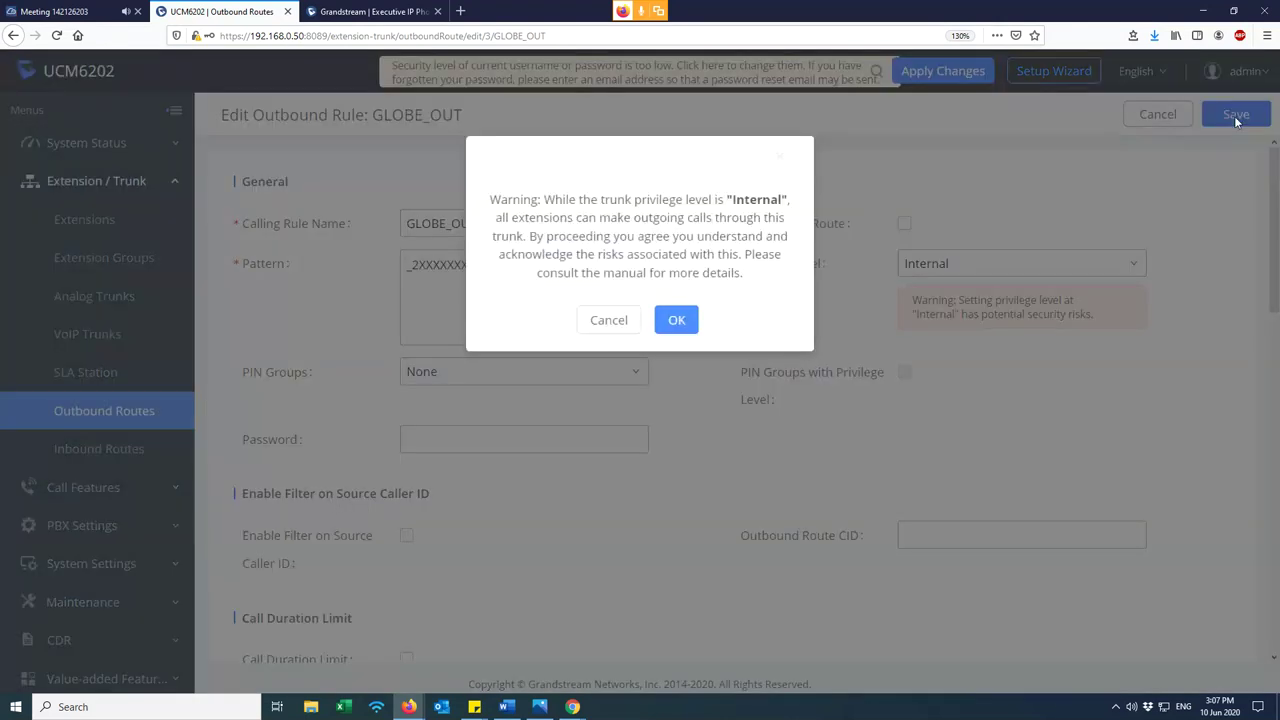
pyautogui.click(686, 318)
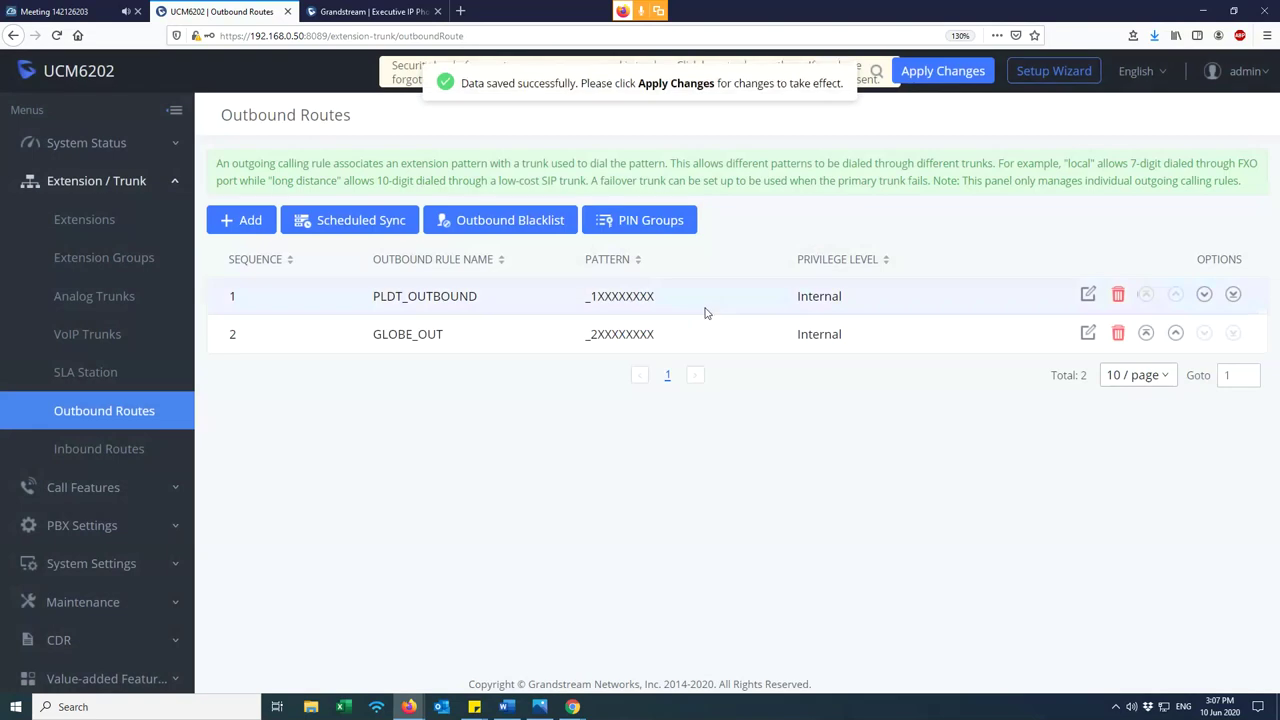
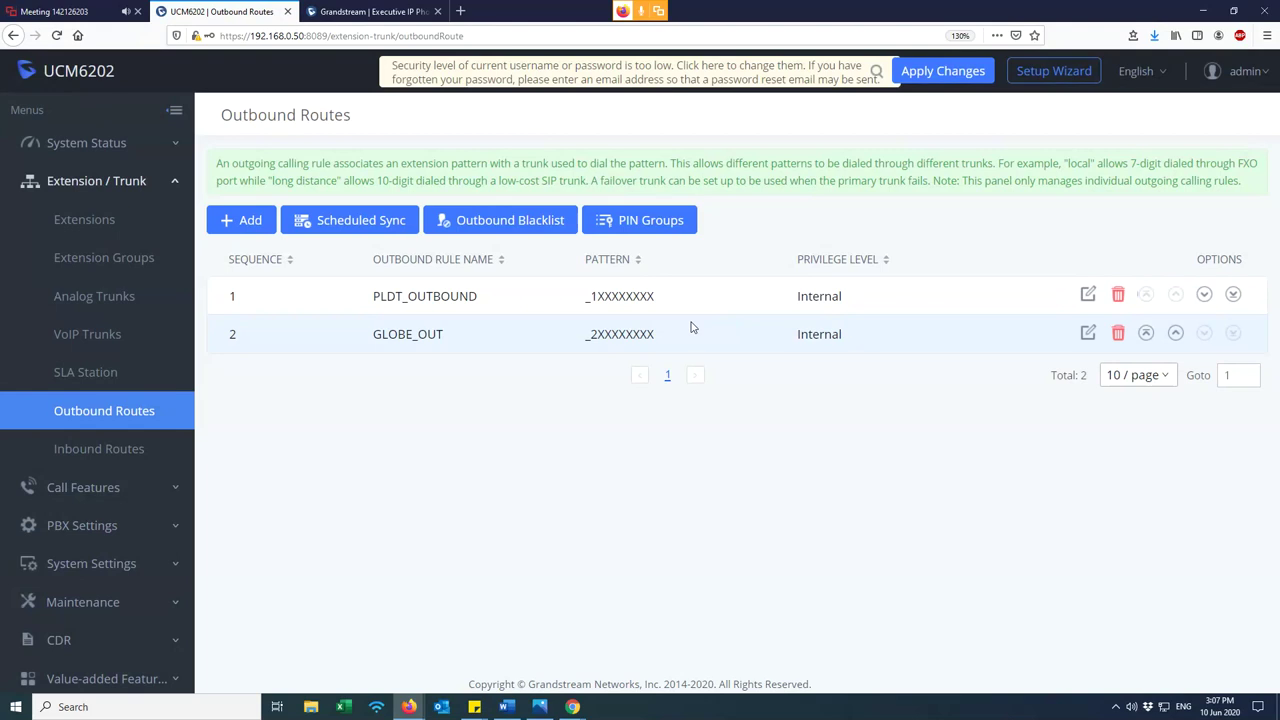
# - Replace the eight X's in PLDT_OUTBOUND's dial pattern with 'X.'
pyautogui.moveTo(596, 296); pyautogui.dragTo(589, 296)
pyautogui.click(600, 296)
pyautogui.moveTo(599, 296); pyautogui.dragTo(707, 291)
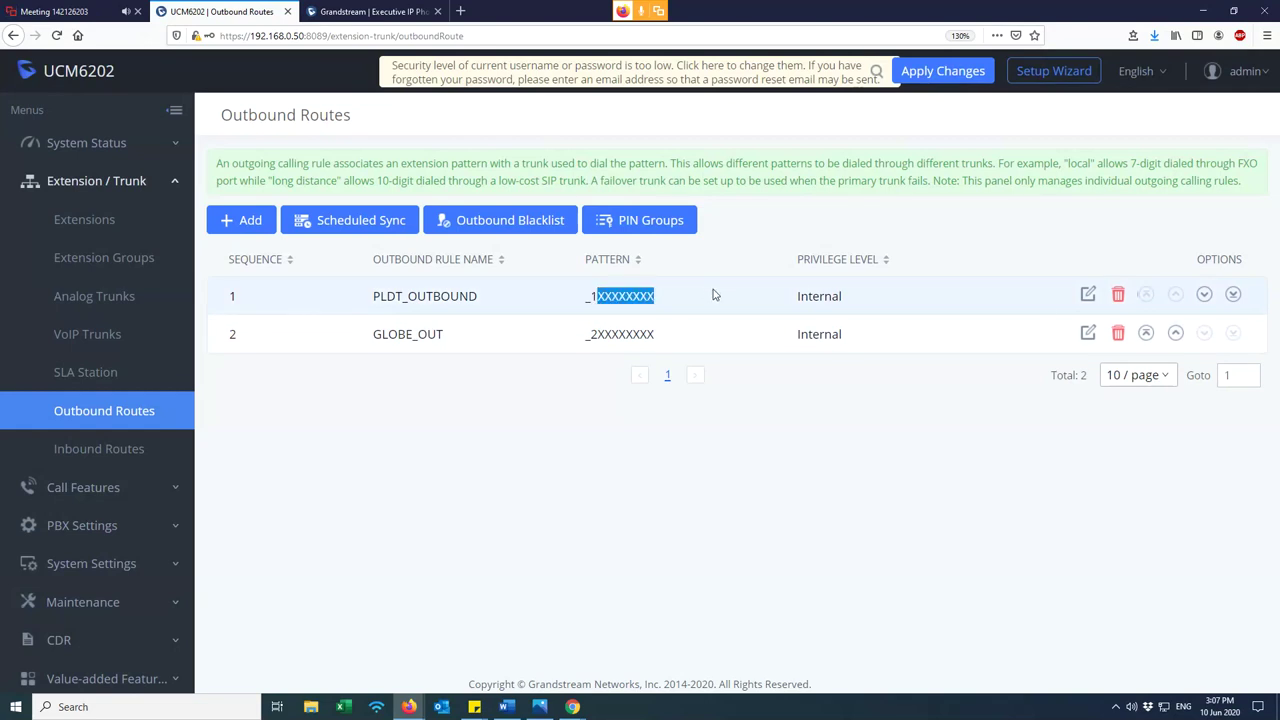
pyautogui.click(1090, 296)
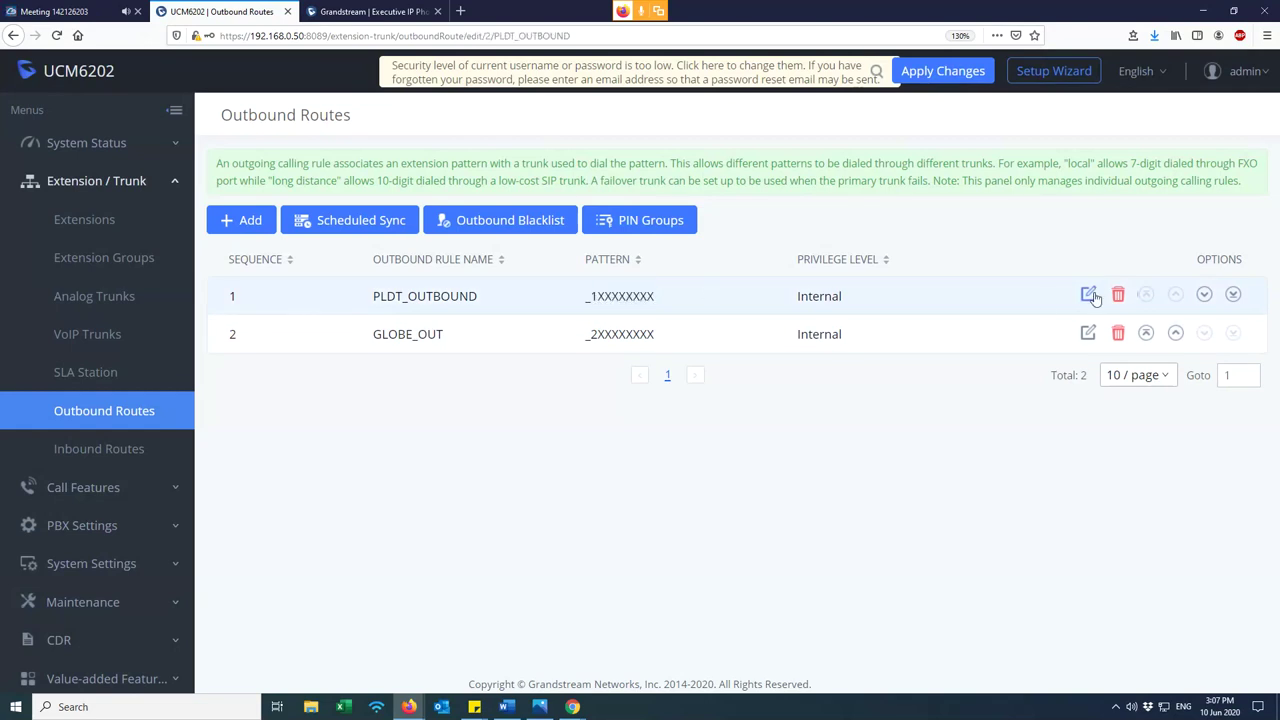
pyautogui.moveTo(478, 264); pyautogui.dragTo(419, 262)
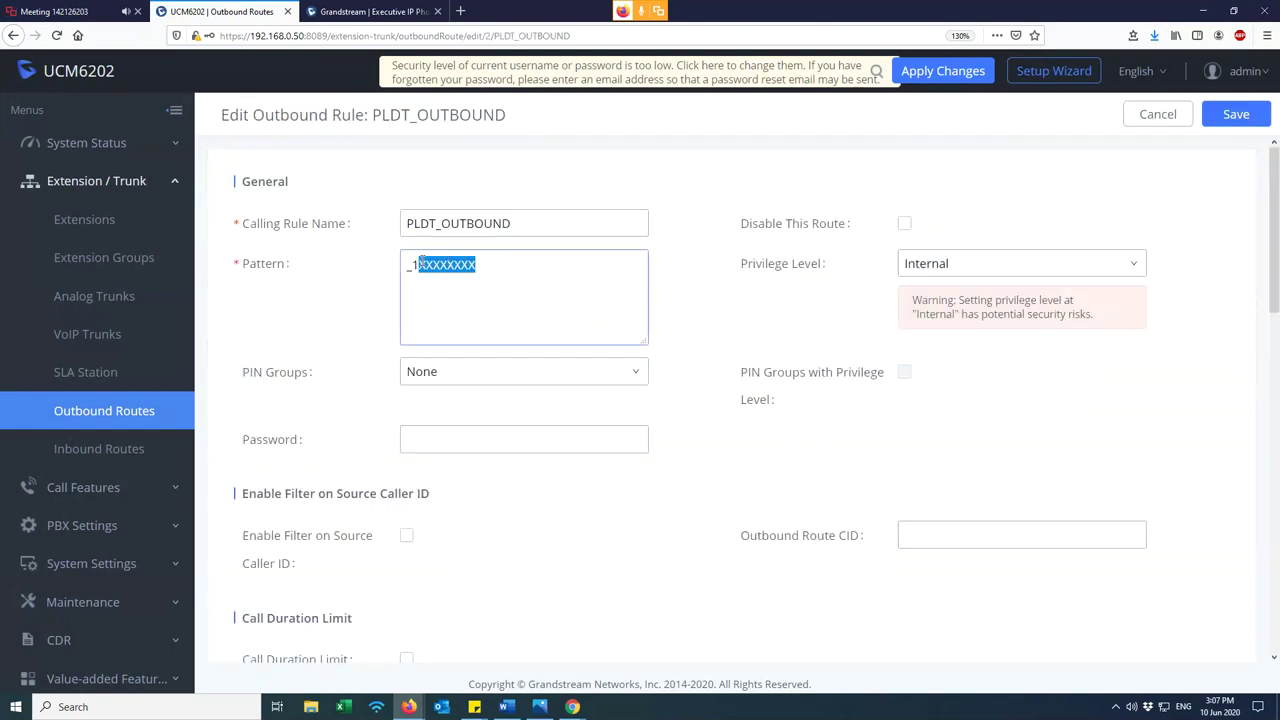
pyautogui.write('X.')
# - Save the _1X. pattern, accepting the Internal privilege level warning
pyautogui.scroll(-1, 457, 314)
pyautogui.scroll(1, 437, 280)
pyautogui.moveTo(421, 265); pyautogui.dragTo(412, 265)
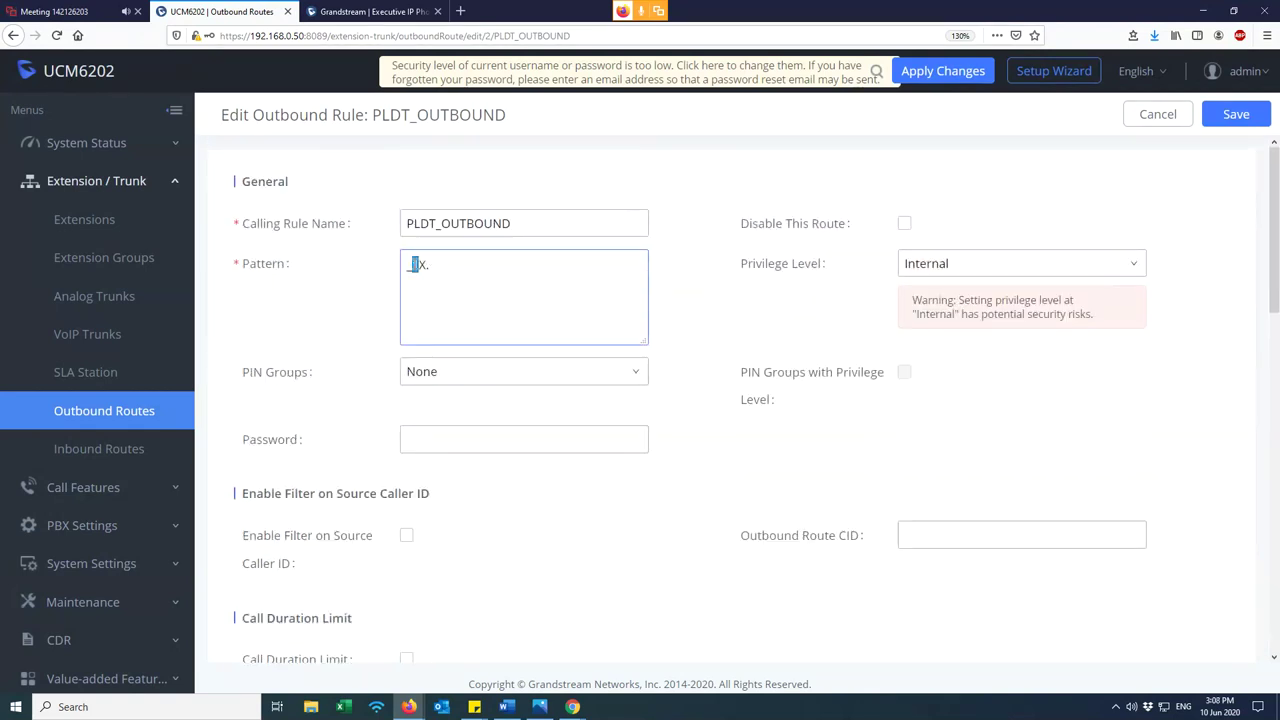
pyautogui.click(413, 265)
pyautogui.click(1236, 114)
pyautogui.click(676, 320)
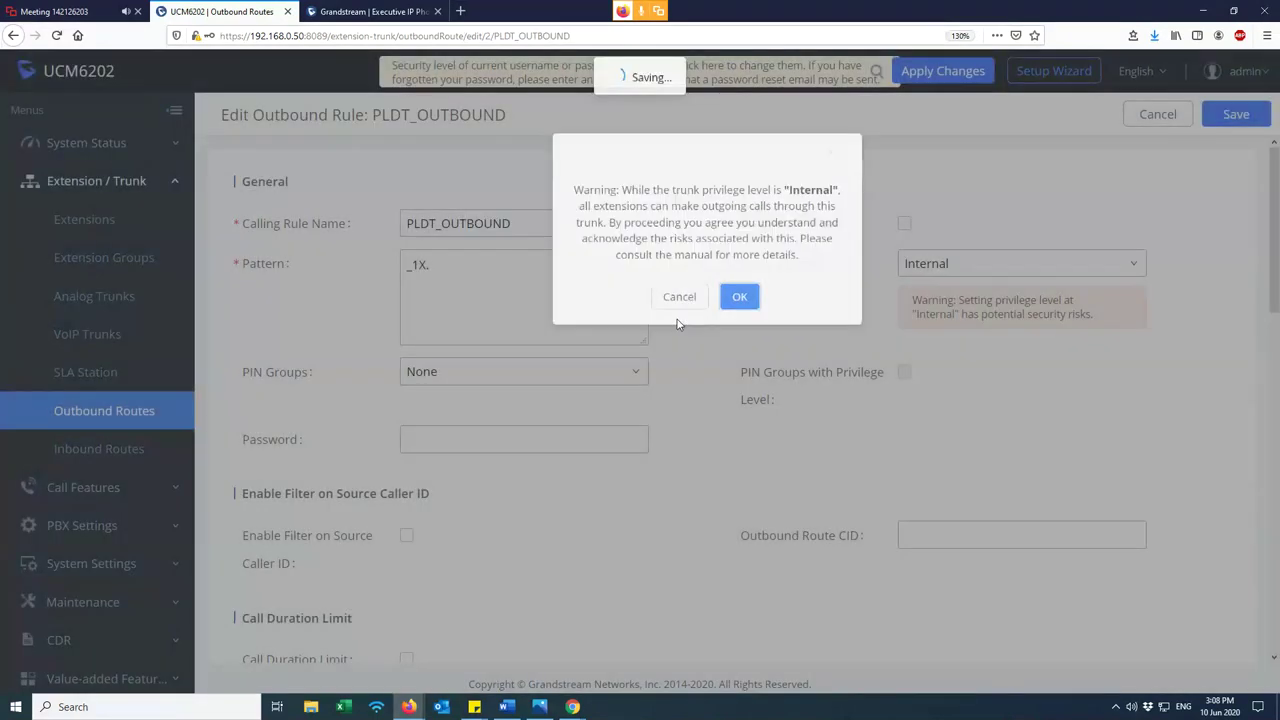
pyautogui.click(1083, 334)
# - Replace the X's in GLOBE_OUT's pattern with 'X.' and erase the extra pattern lines
pyautogui.moveTo(478, 264); pyautogui.dragTo(421, 264)
pyautogui.write('X')
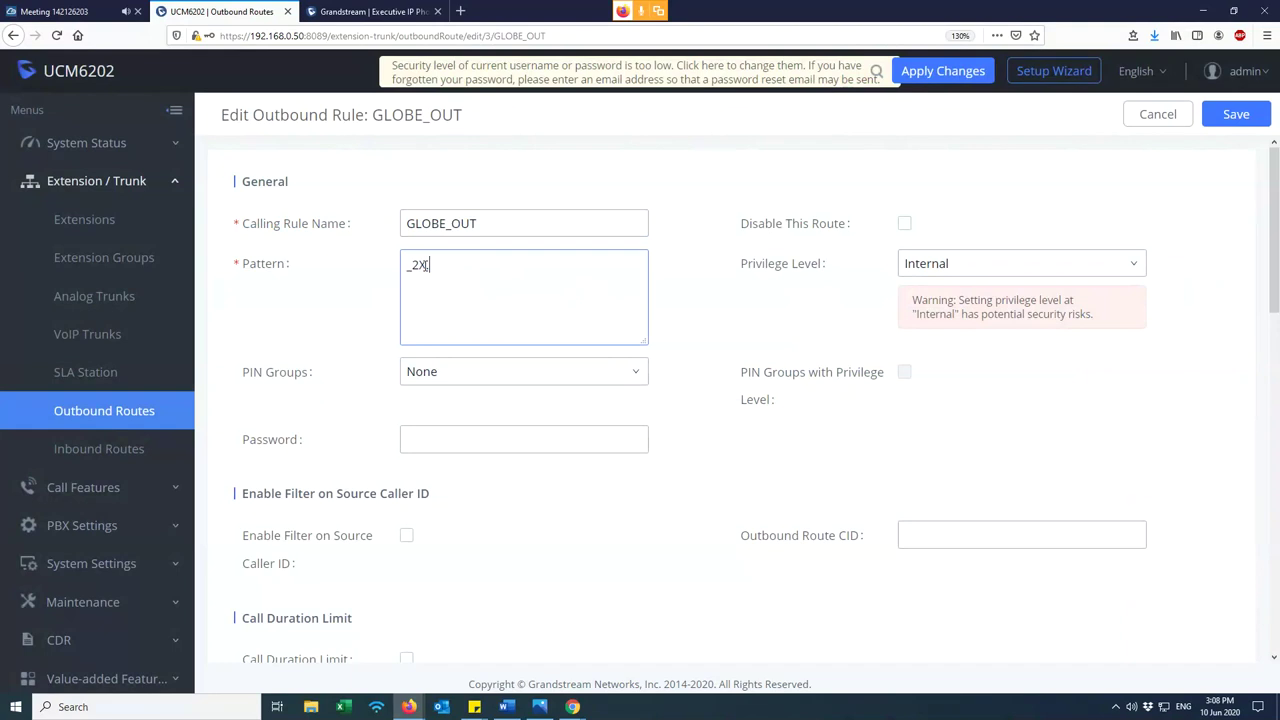
pyautogui.write('. _XXXXX')
pyautogui.press('Return')
pyautogui.write('_XXXXXX')
pyautogui.press('BackSpace')
pyautogui.press('BackSpace')
pyautogui.press('BackSpace')
pyautogui.press('BackSpace')
pyautogui.press('BackSpace')
pyautogui.press('BackSpace')
pyautogui.press('BackSpace')
pyautogui.press('BackSpace')
pyautogui.press('BackSpace')
pyautogui.press('BackSpace')
pyautogui.press('BackSpace')
pyautogui.press('BackSpace')
pyautogui.press('BackSpace')
# - Save the _2X. pattern, accept the Internal privilege warning, and check the updated row
pyautogui.click(1236, 117)
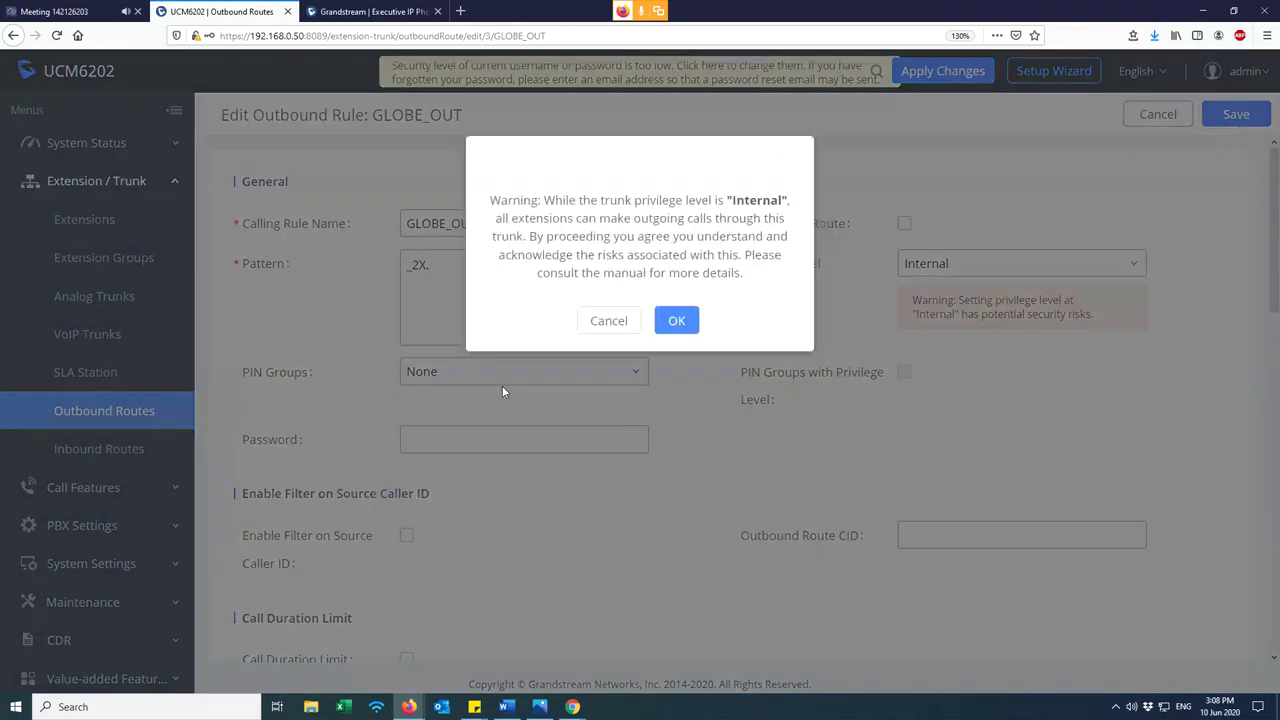
pyautogui.click(682, 318)
pyautogui.moveTo(669, 374); pyautogui.dragTo(448, 338)
pyautogui.click(448, 338)
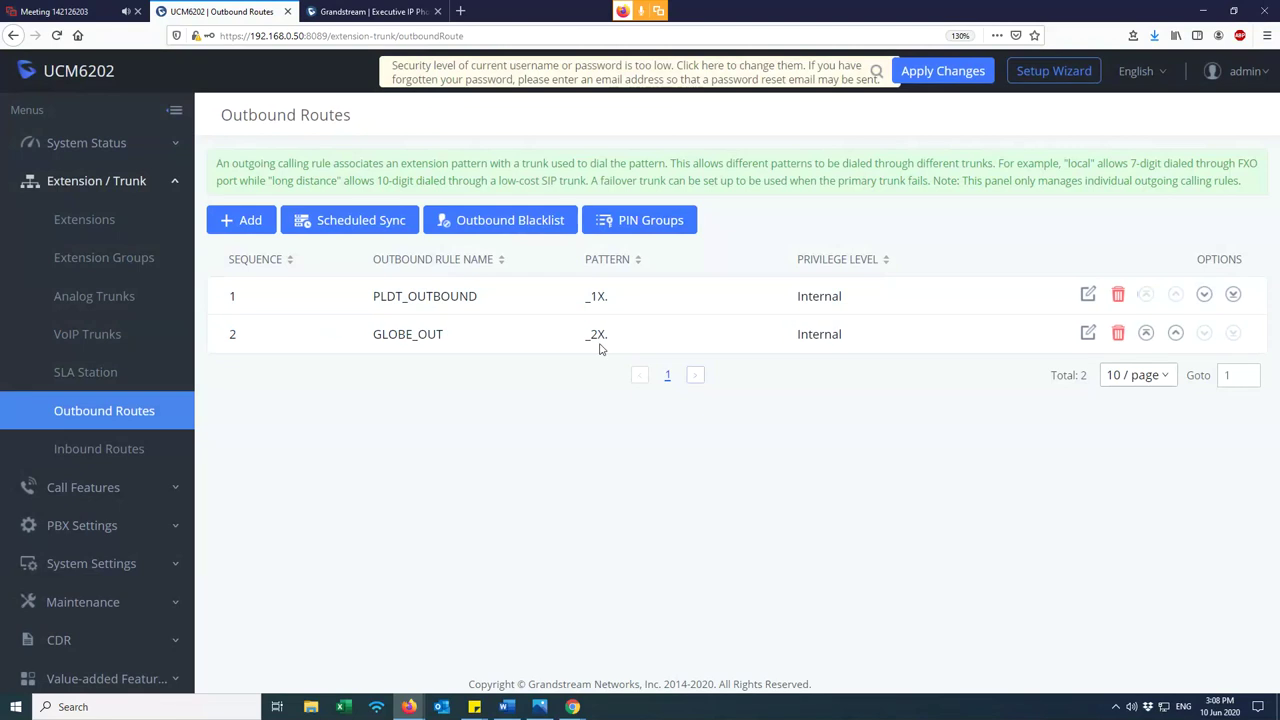
# - Review both outbound rules' _1X. and _2X. patterns, then start a new inbound rule
pyautogui.moveTo(624, 358); pyautogui.dragTo(570, 303)
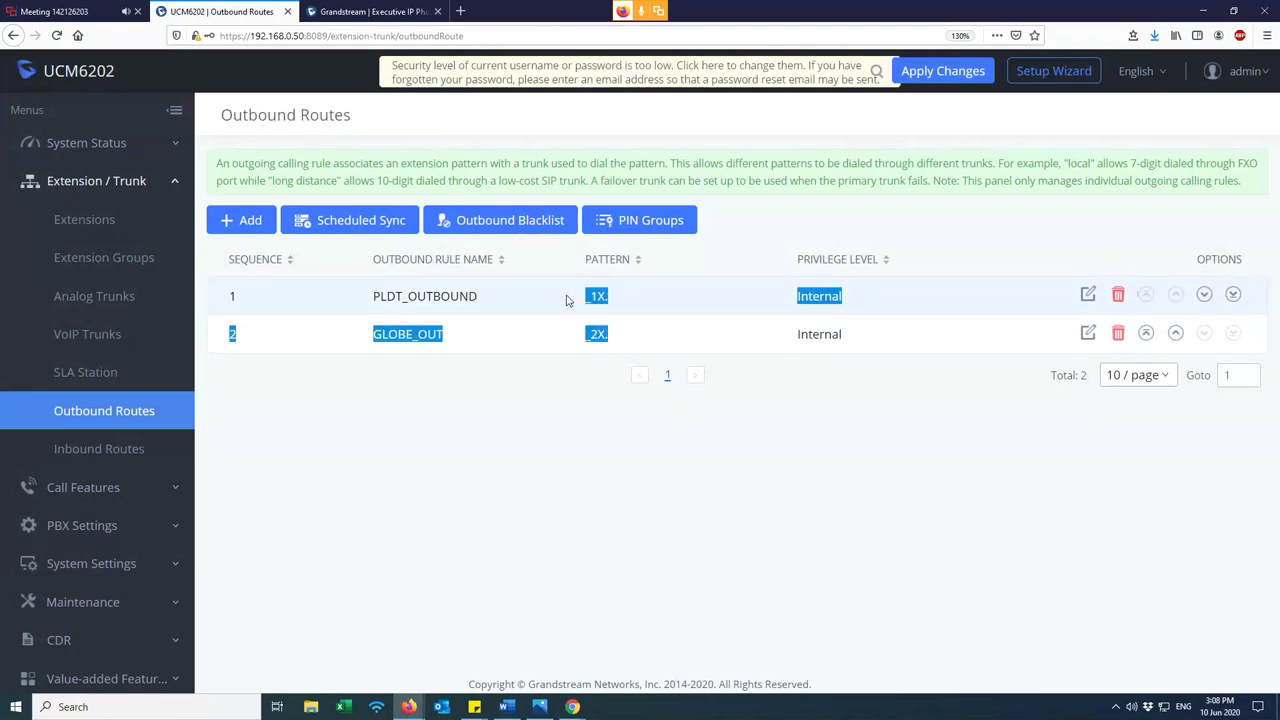
pyautogui.click(660, 459)
pyautogui.moveTo(627, 338); pyautogui.dragTo(342, 304)
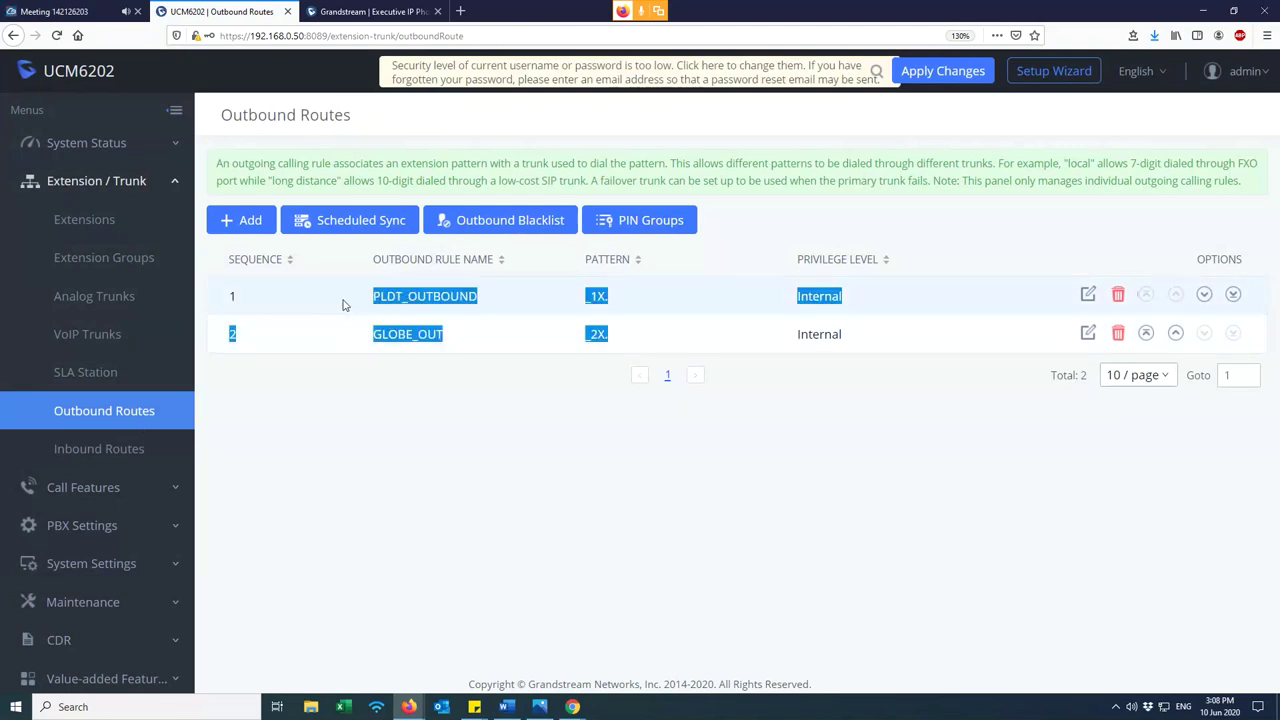
pyautogui.click(286, 326)
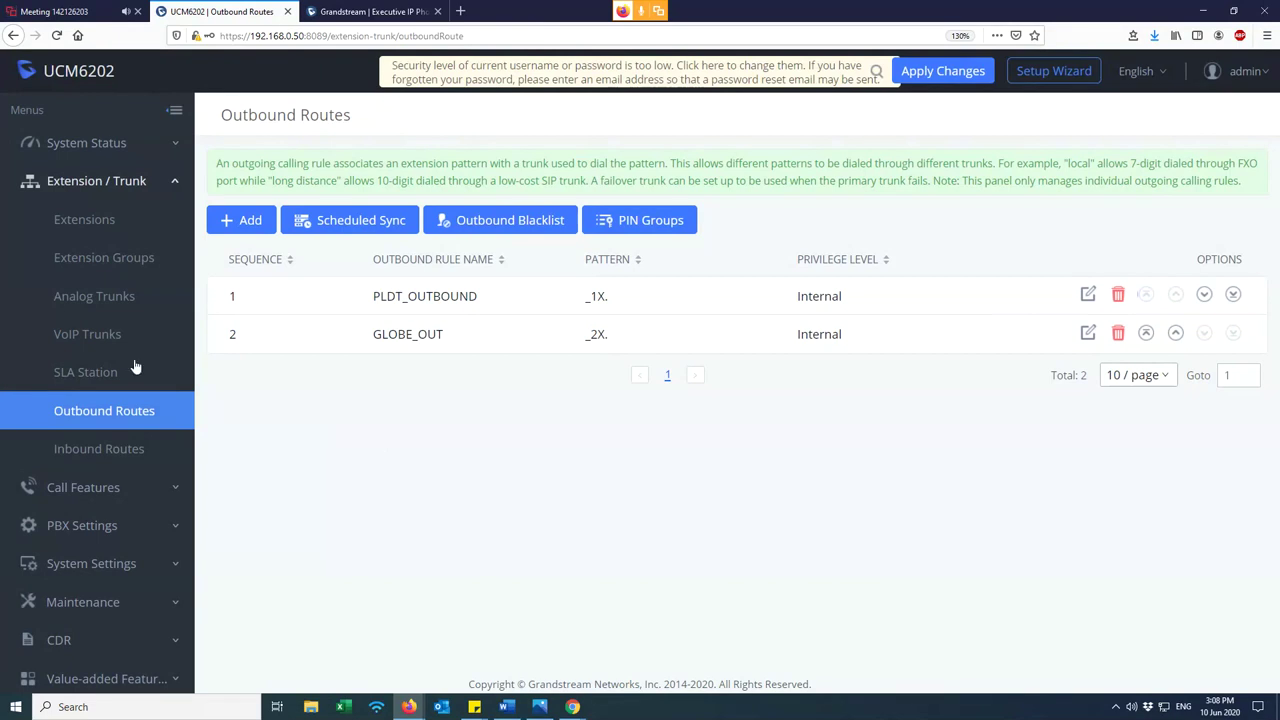
pyautogui.moveTo(630, 348); pyautogui.dragTo(326, 298)
pyautogui.click(434, 453)
pyautogui.click(101, 452)
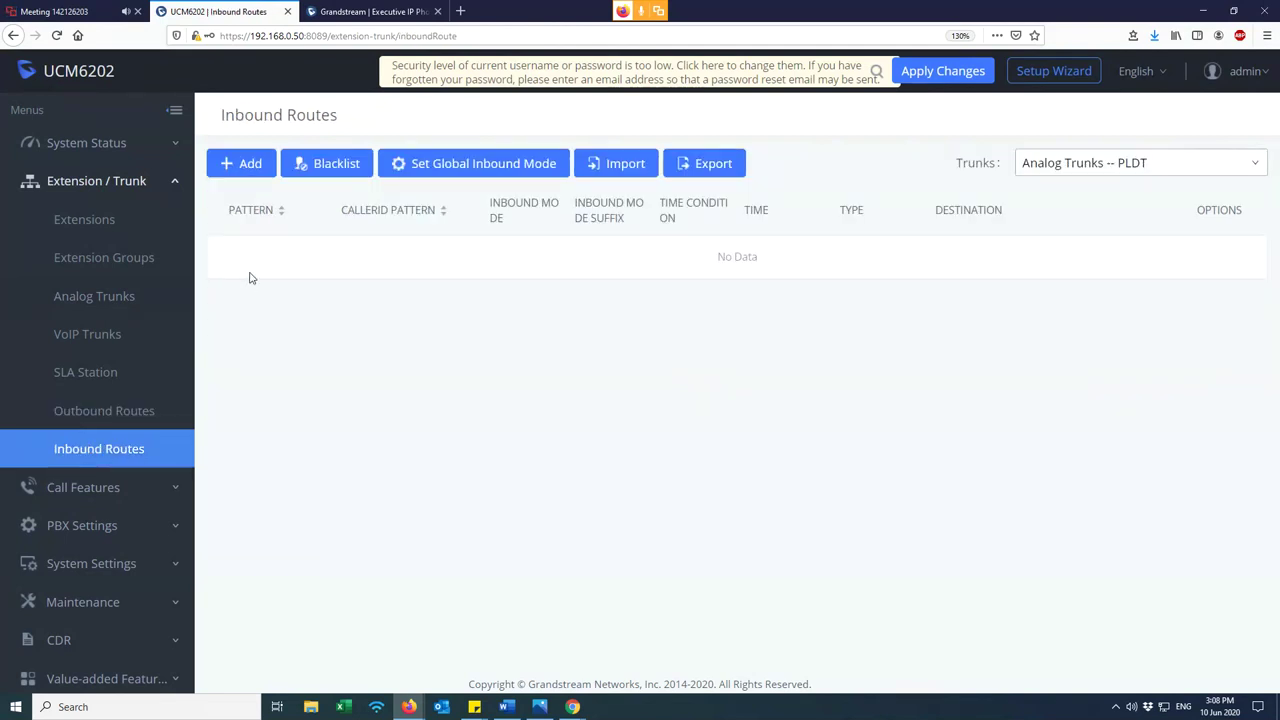
pyautogui.click(252, 164)
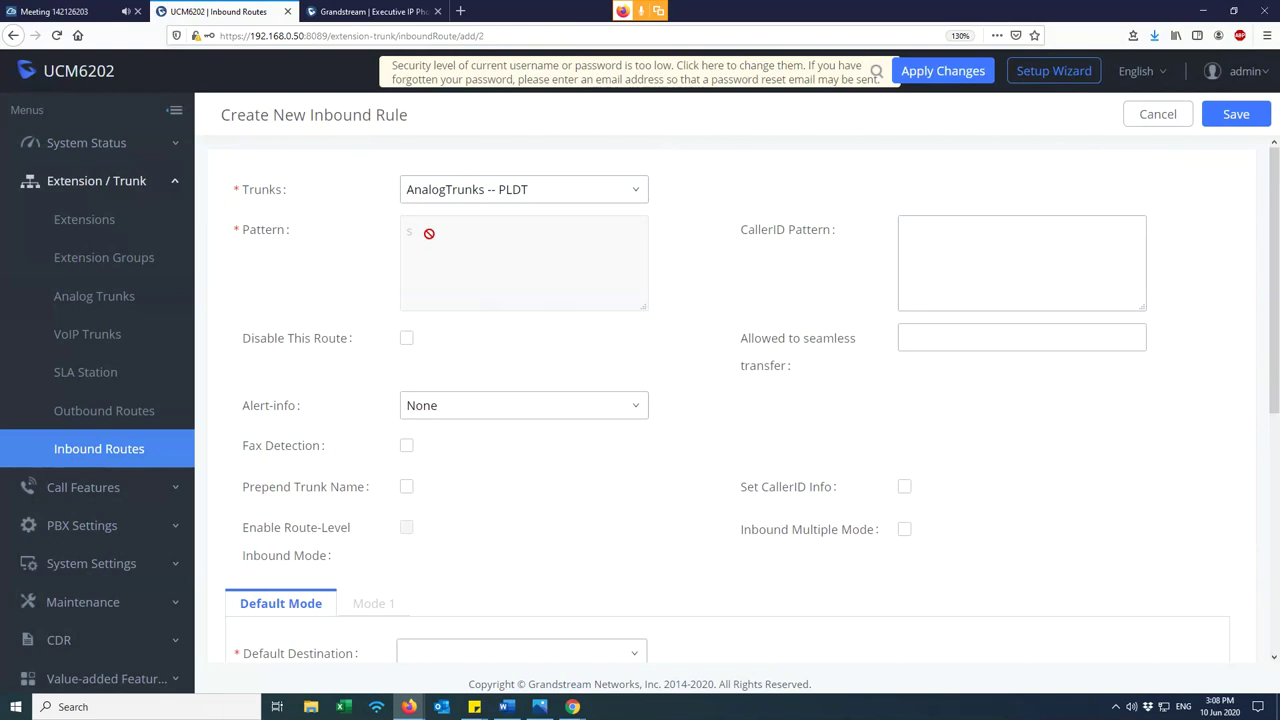
# - Keep AnalogTrunks -- PLDT as the new inbound rule's trunk
pyautogui.click(458, 196)
pyautogui.click(469, 218)
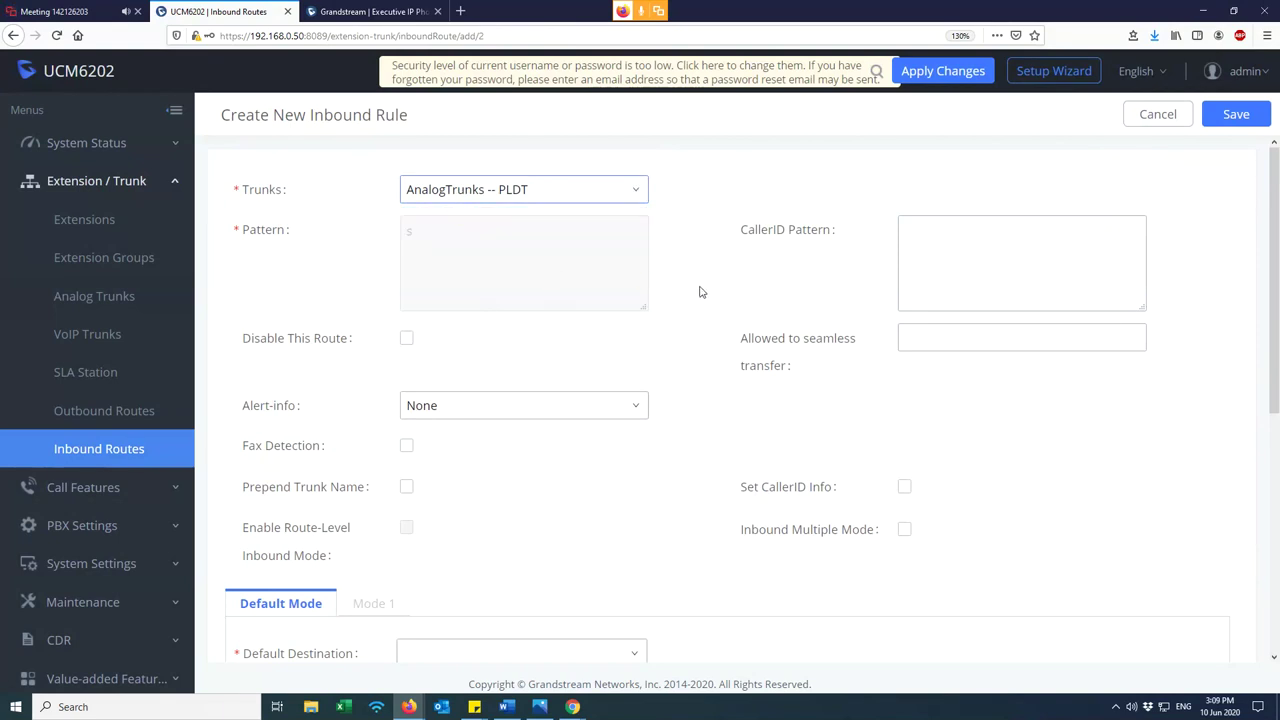
pyautogui.scroll(-3, 673, 299)
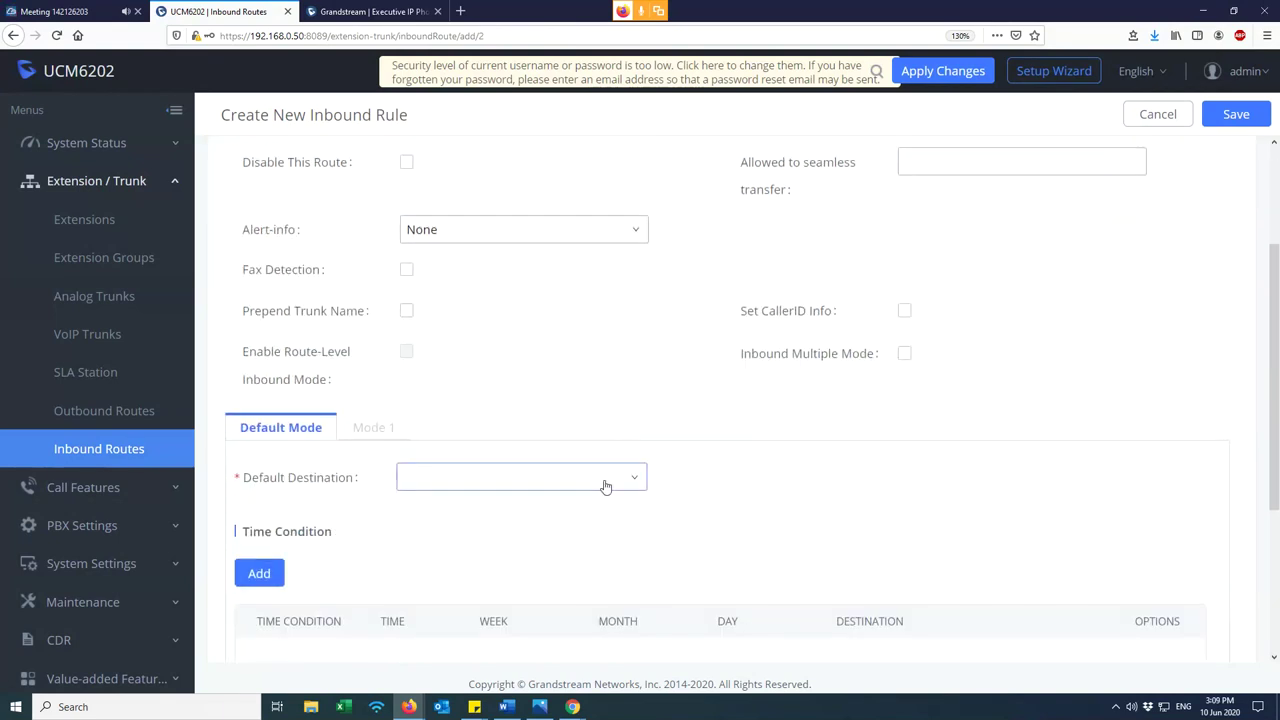
pyautogui.scroll(3, 553, 408)
pyautogui.scroll(-3, 531, 408)
# - Browse the default destination types without choosing one
pyautogui.click(503, 479)
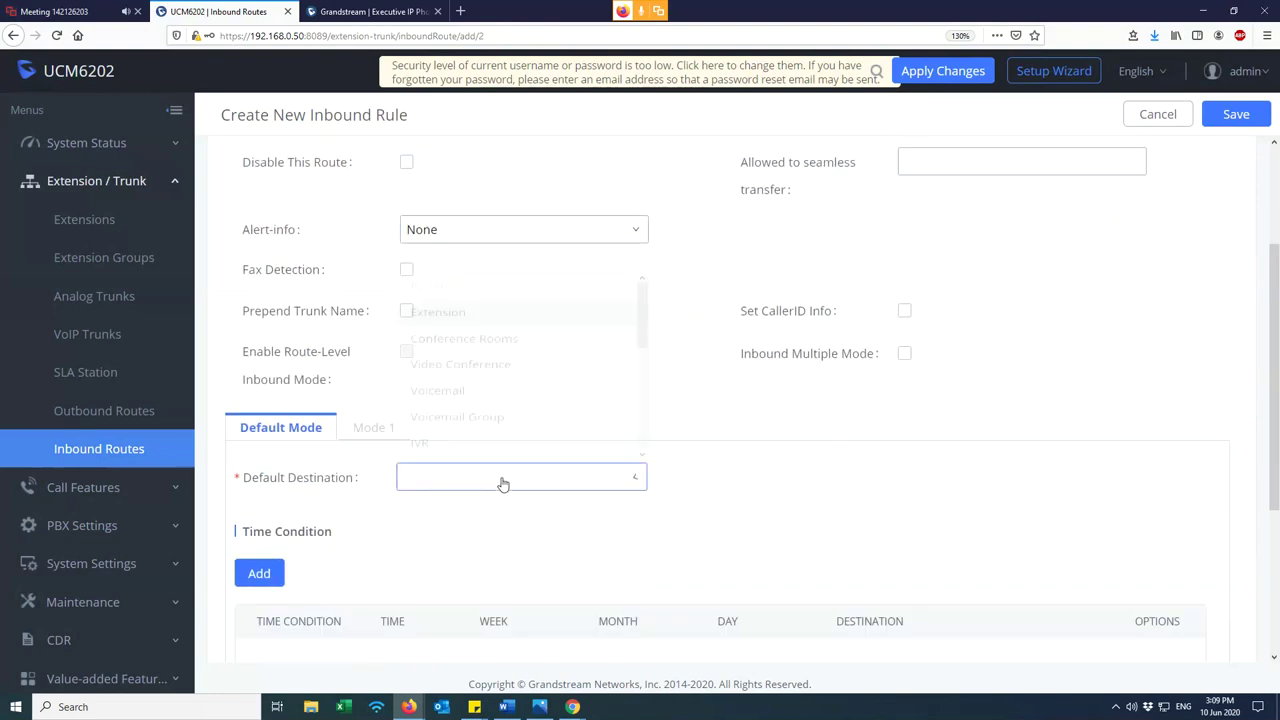
pyautogui.click(757, 449)
pyautogui.scroll(3, 660, 395)
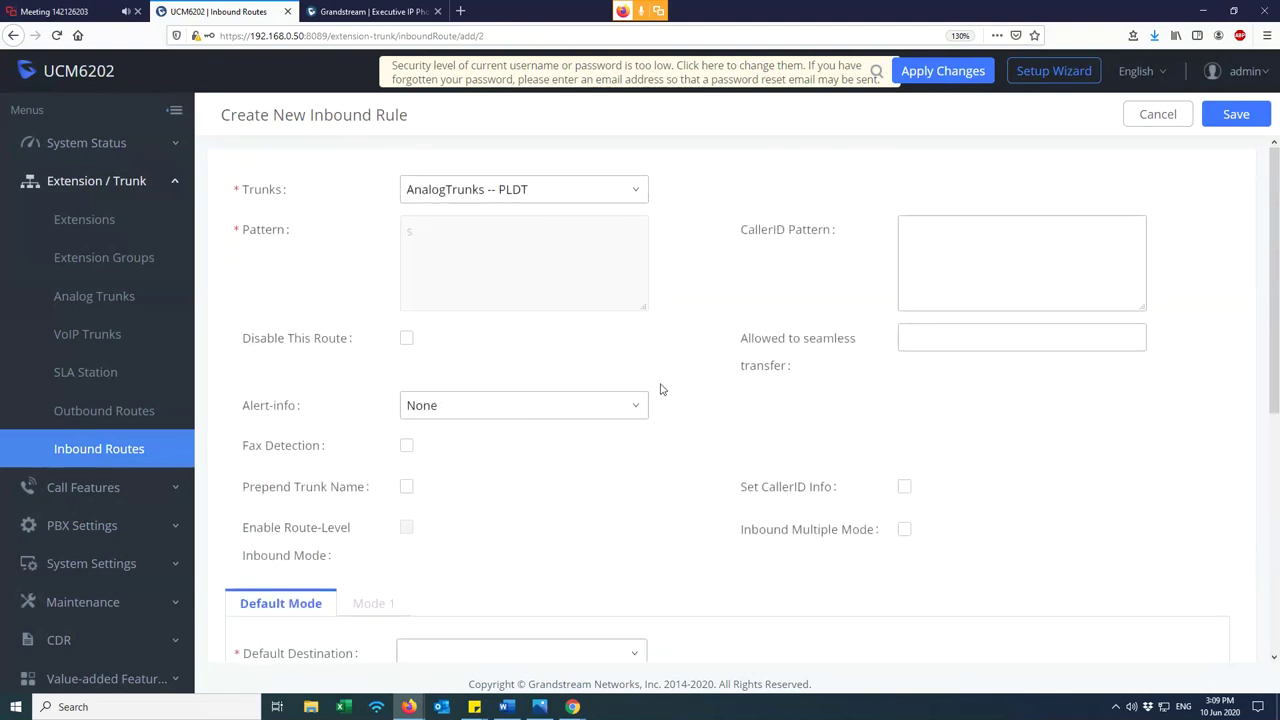
pyautogui.scroll(-6, 576, 408)
pyautogui.click(435, 302)
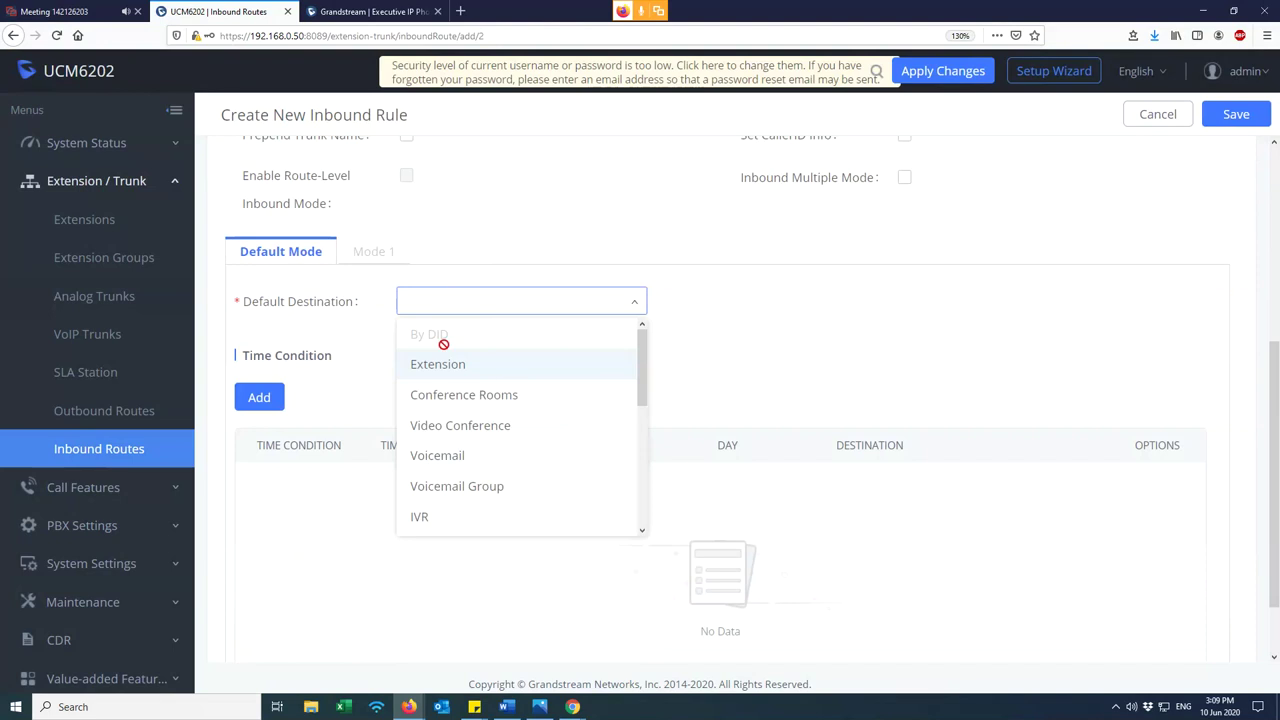
pyautogui.scroll(2, 487, 372)
pyautogui.scroll(-4, 487, 372)
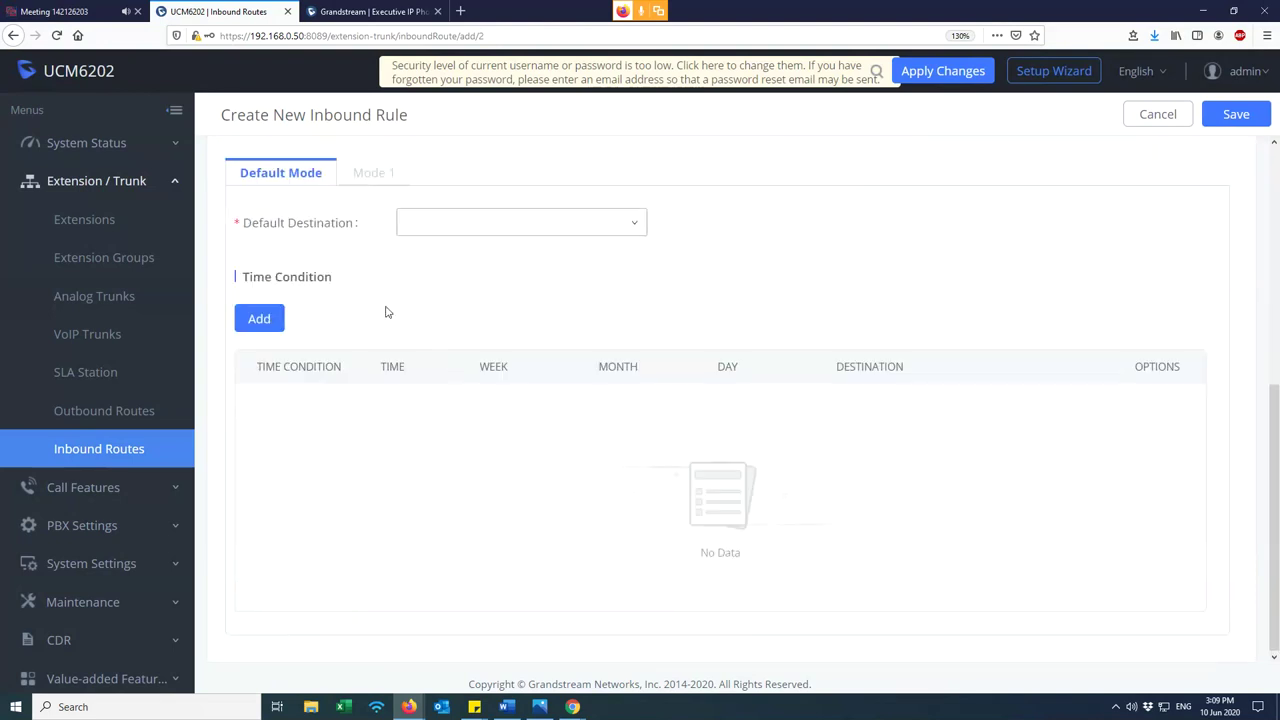
pyautogui.moveTo(317, 229)
pyautogui.scroll(2, 331, 260)
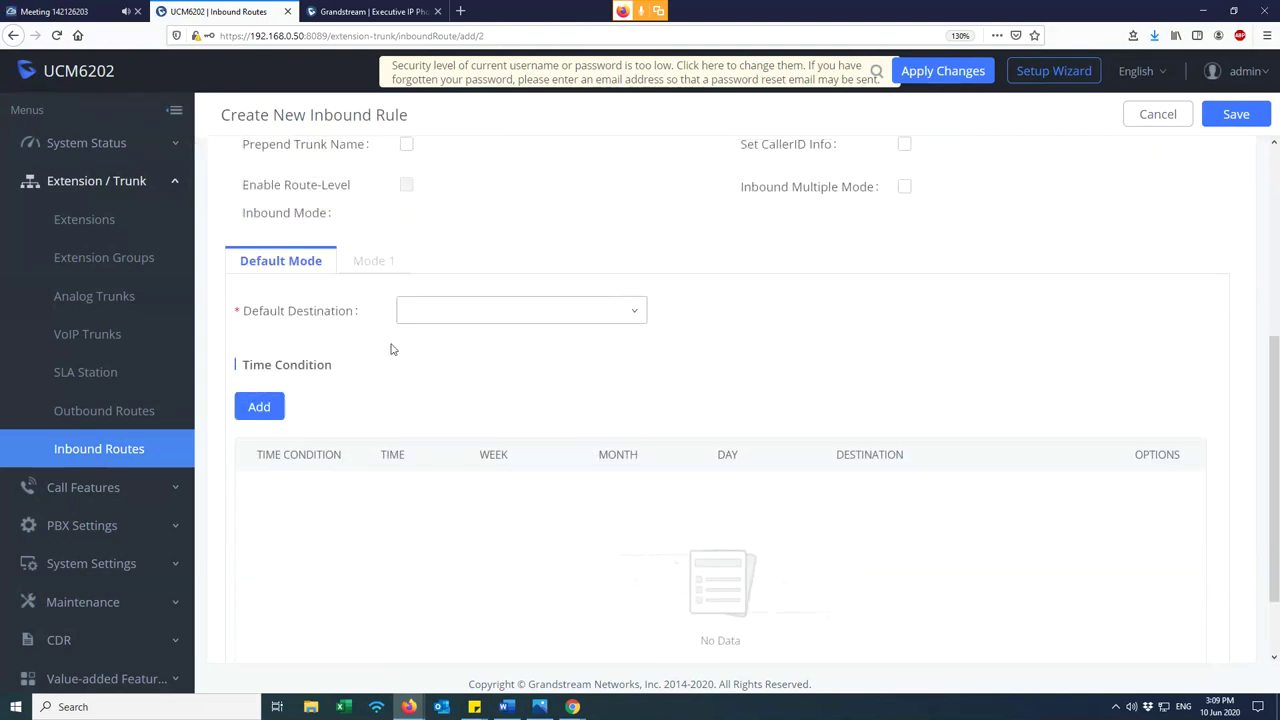
pyautogui.scroll(5, 415, 366)
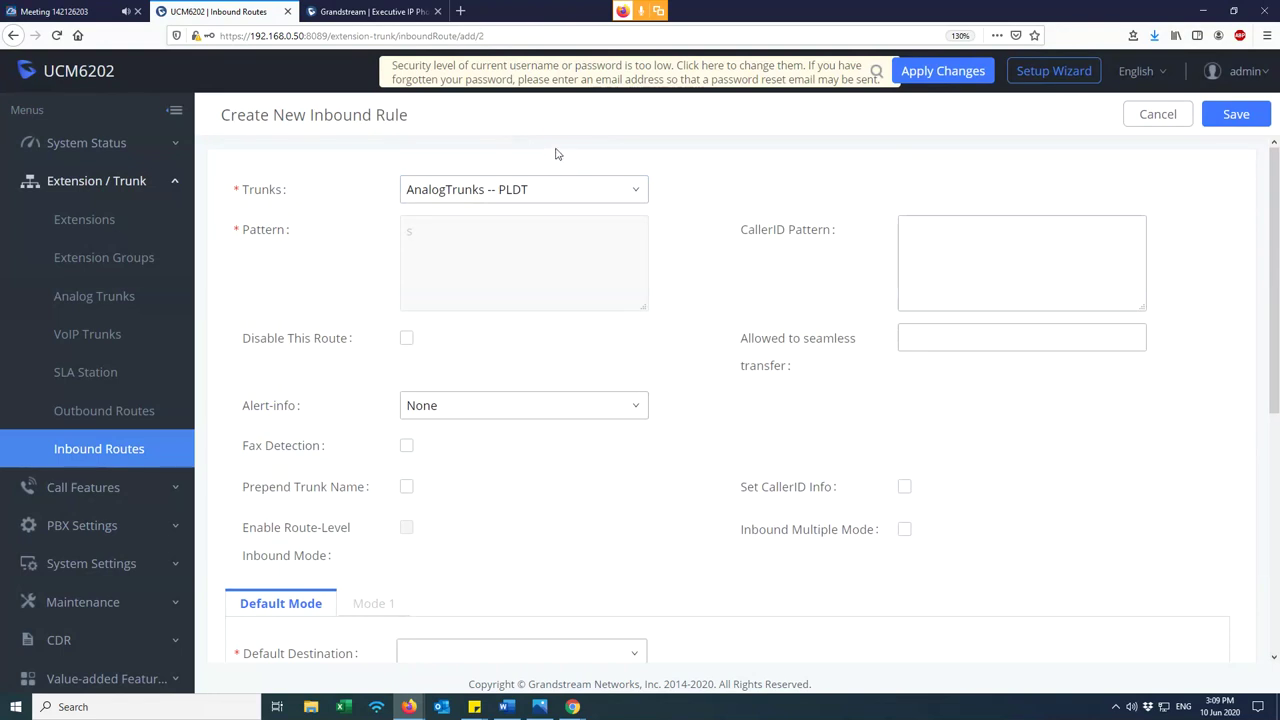
pyautogui.scroll(-3, 540, 351)
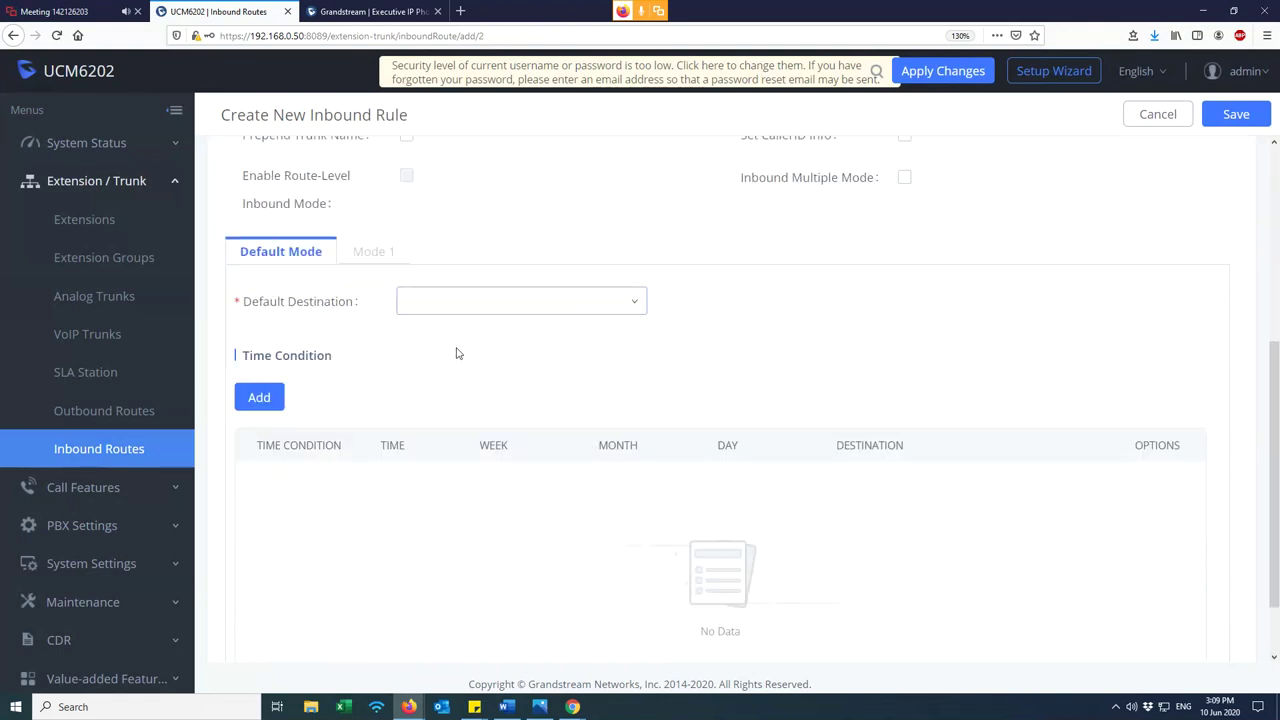
# - Try Extension (1000–1002), then set the default destination to ring group test
pyautogui.click(440, 306)
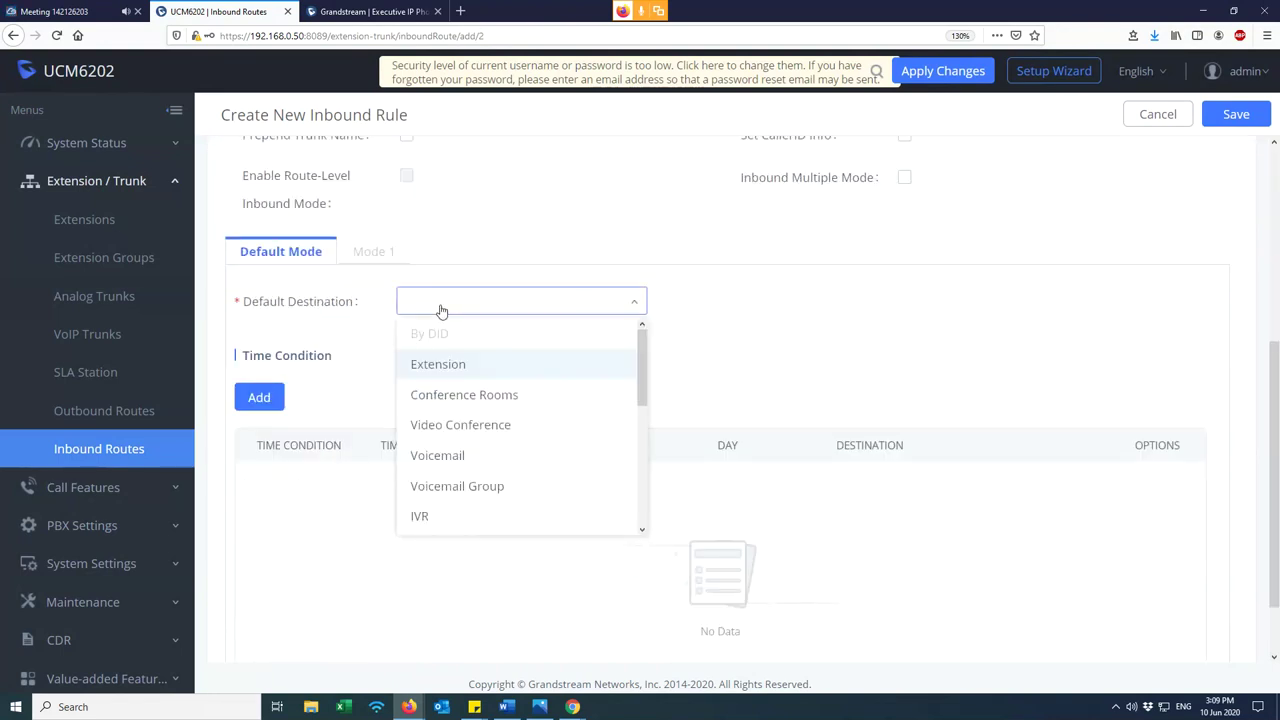
pyautogui.click(465, 372)
pyautogui.click(694, 302)
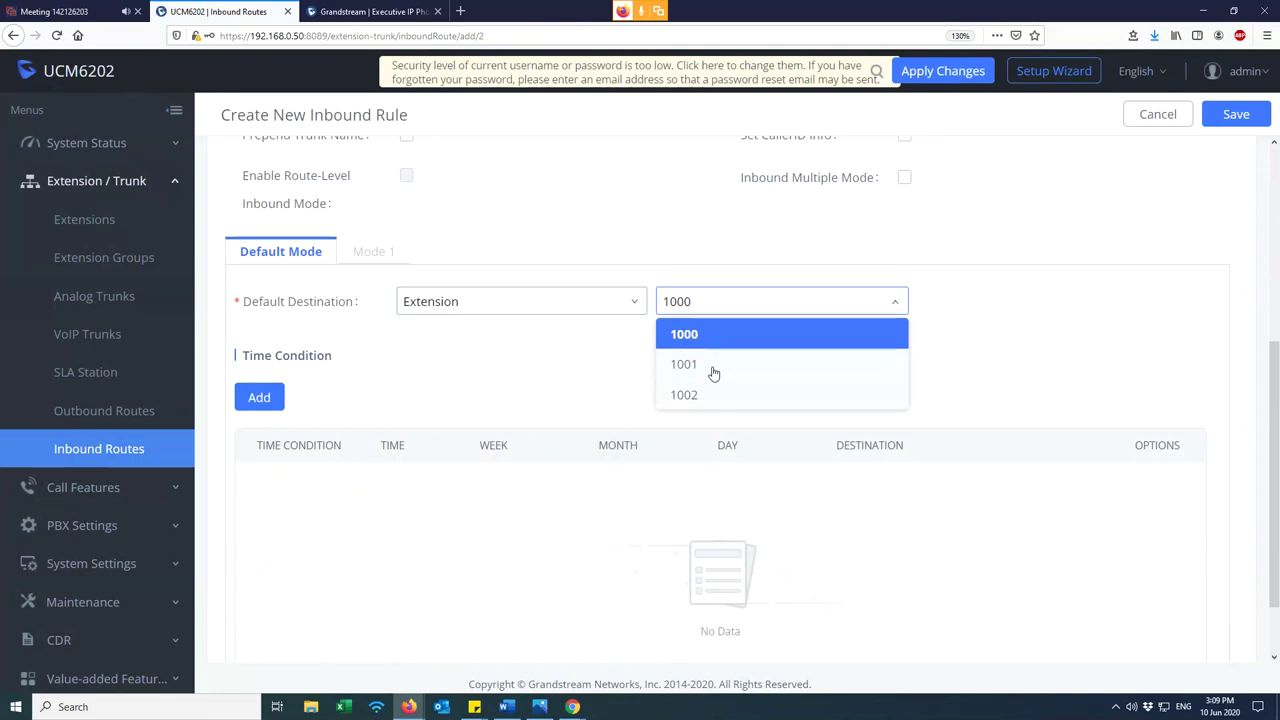
pyautogui.click(487, 298)
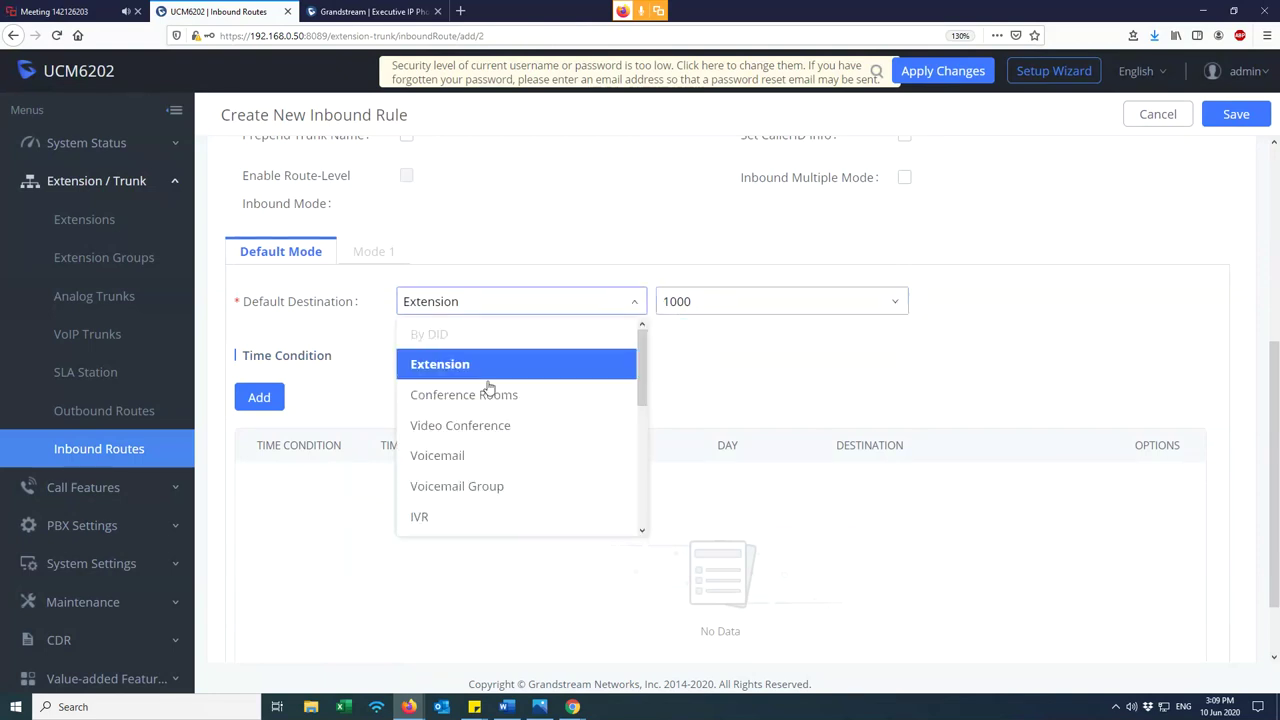
pyautogui.scroll(-2, 468, 500)
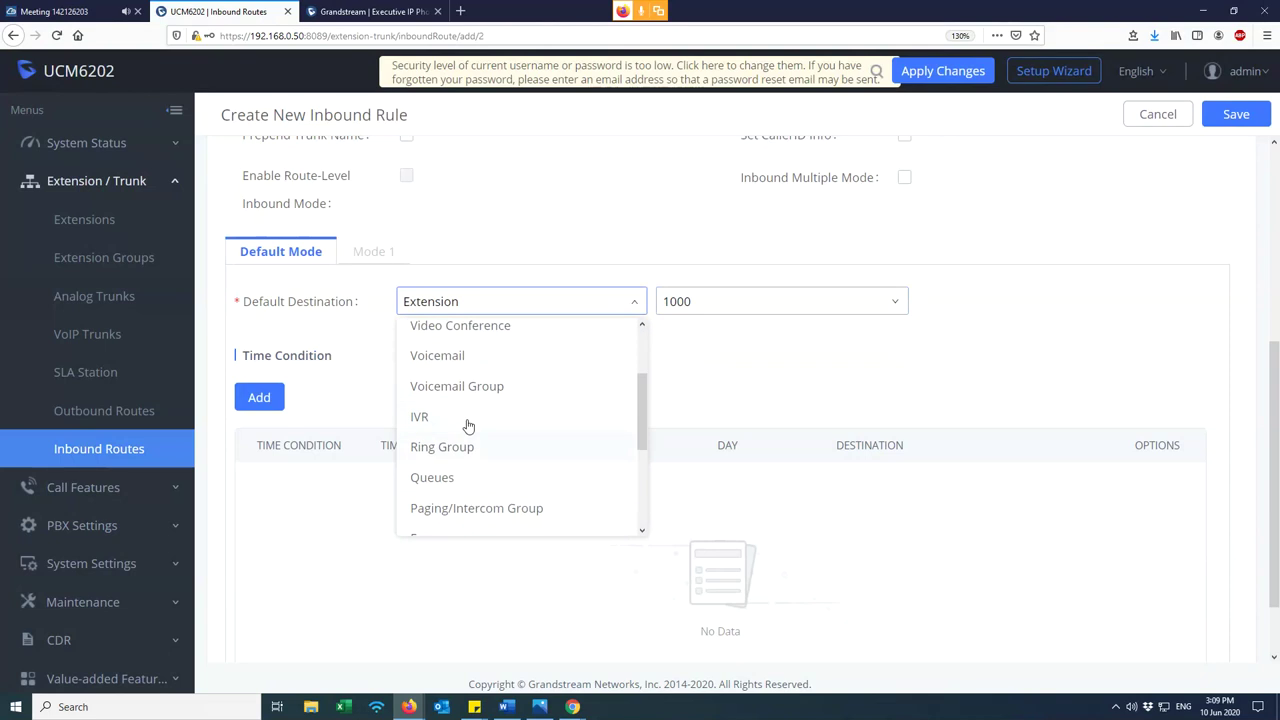
pyautogui.scroll(-2, 468, 440)
pyautogui.click(505, 348)
pyautogui.click(732, 299)
pyautogui.click(693, 303)
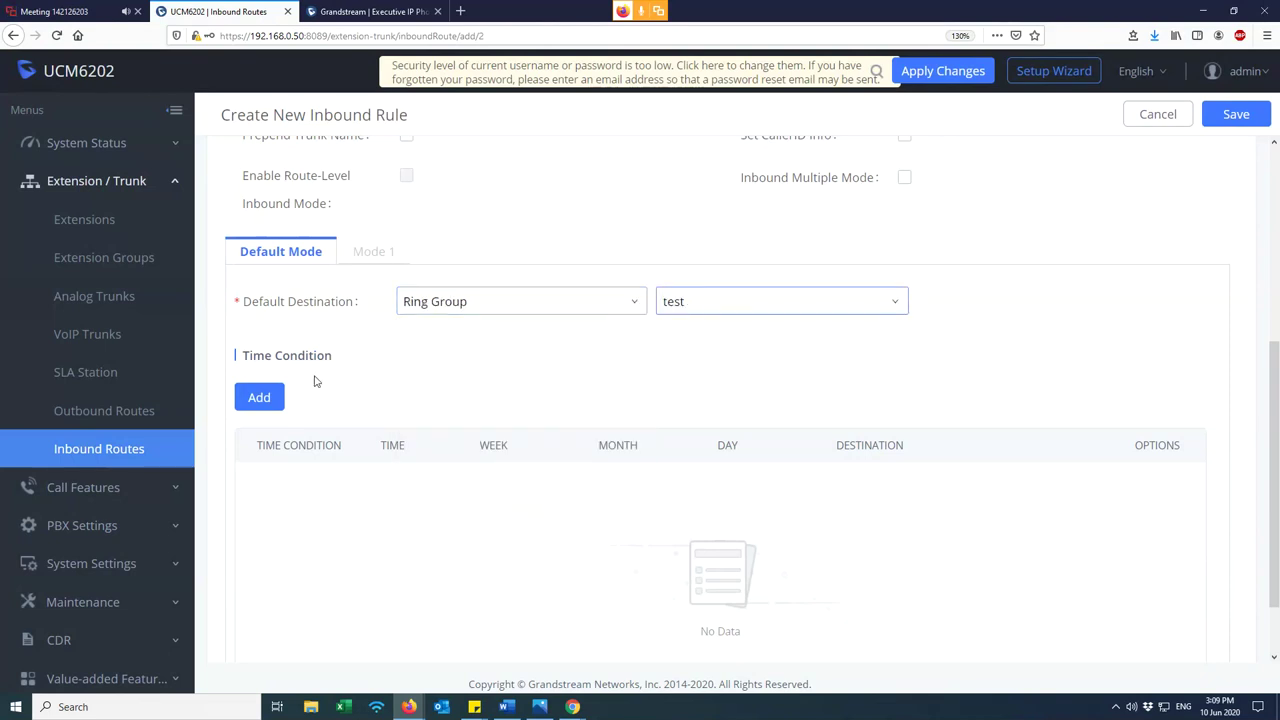
pyautogui.click(126, 497)
# - Check the Ring Groups list, then start a new inbound rule on AnalogTrunks -- PLDT
pyautogui.click(86, 410)
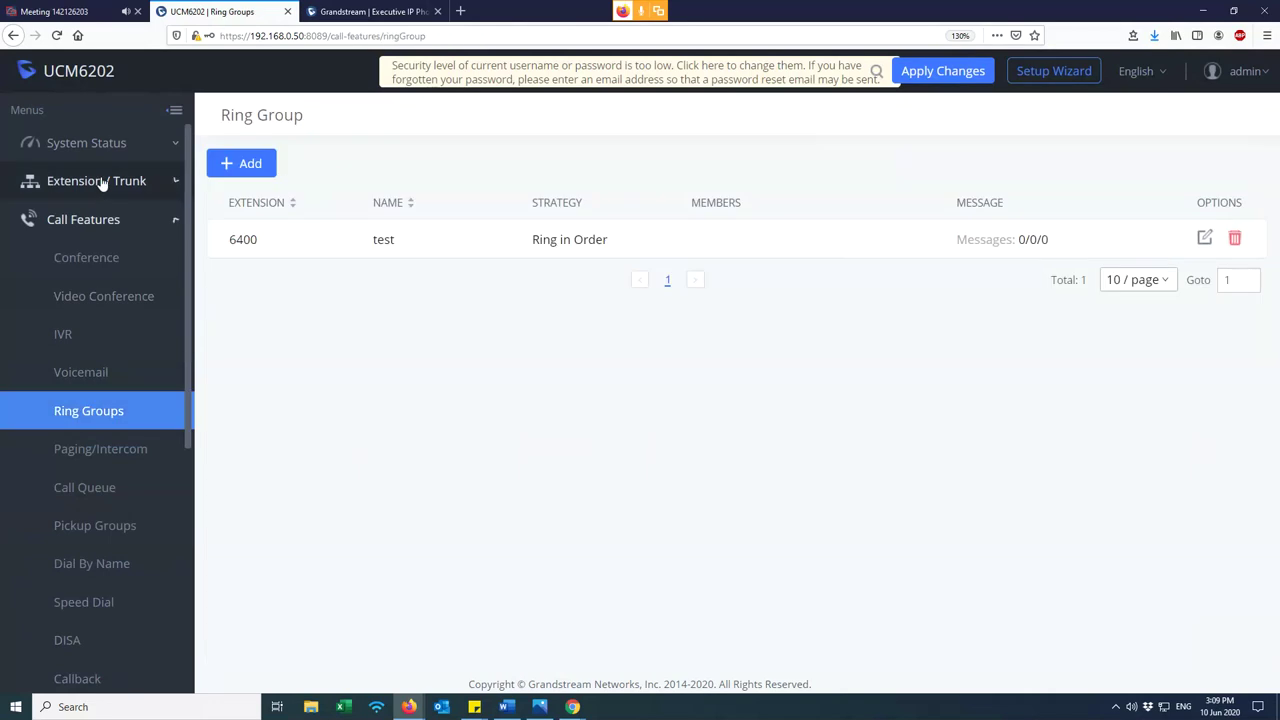
pyautogui.click(96, 181)
pyautogui.click(98, 449)
pyautogui.click(245, 176)
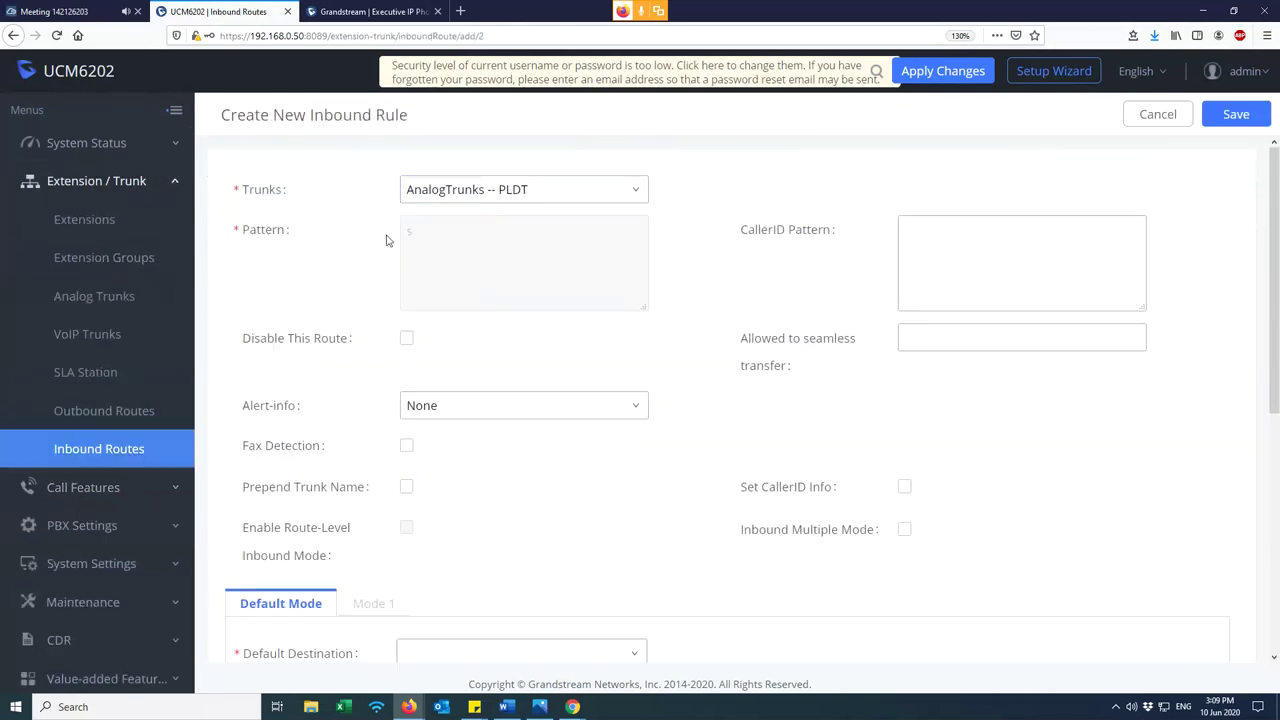
pyautogui.click(512, 193)
pyautogui.click(526, 222)
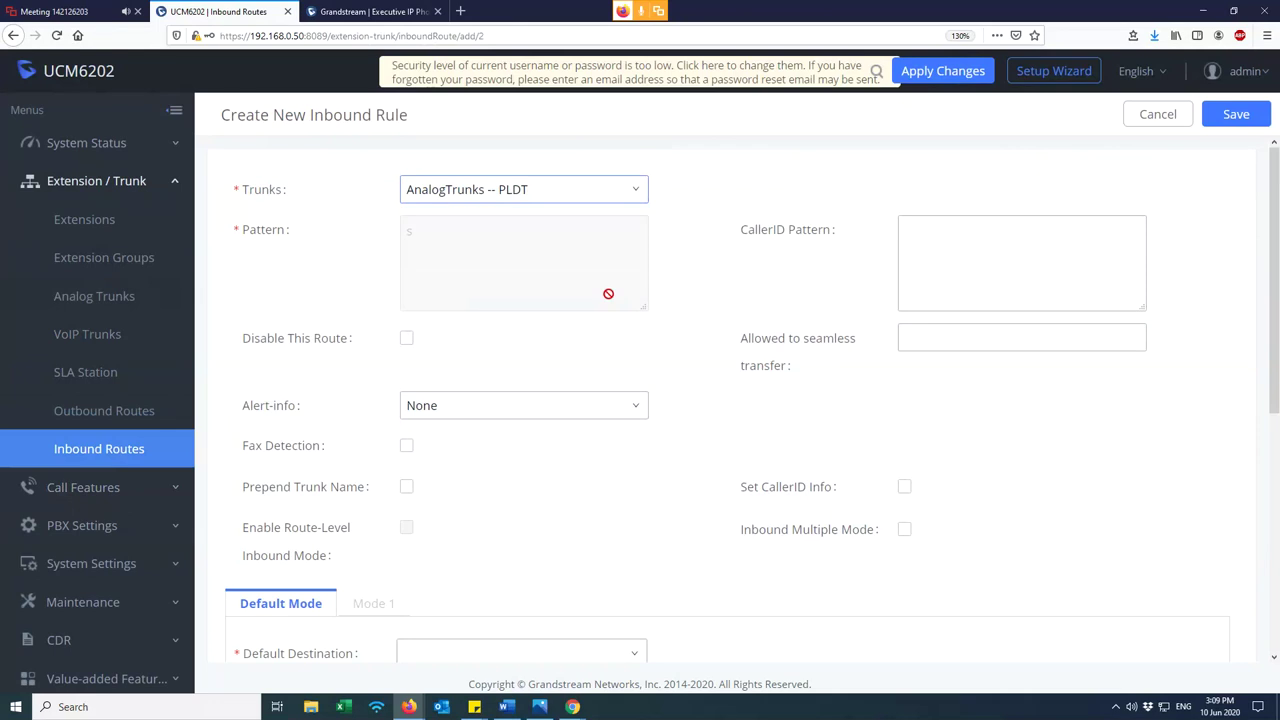
# - Set the rule's default destination to the test ring group
pyautogui.scroll(-2, 443, 451)
pyautogui.click(450, 477)
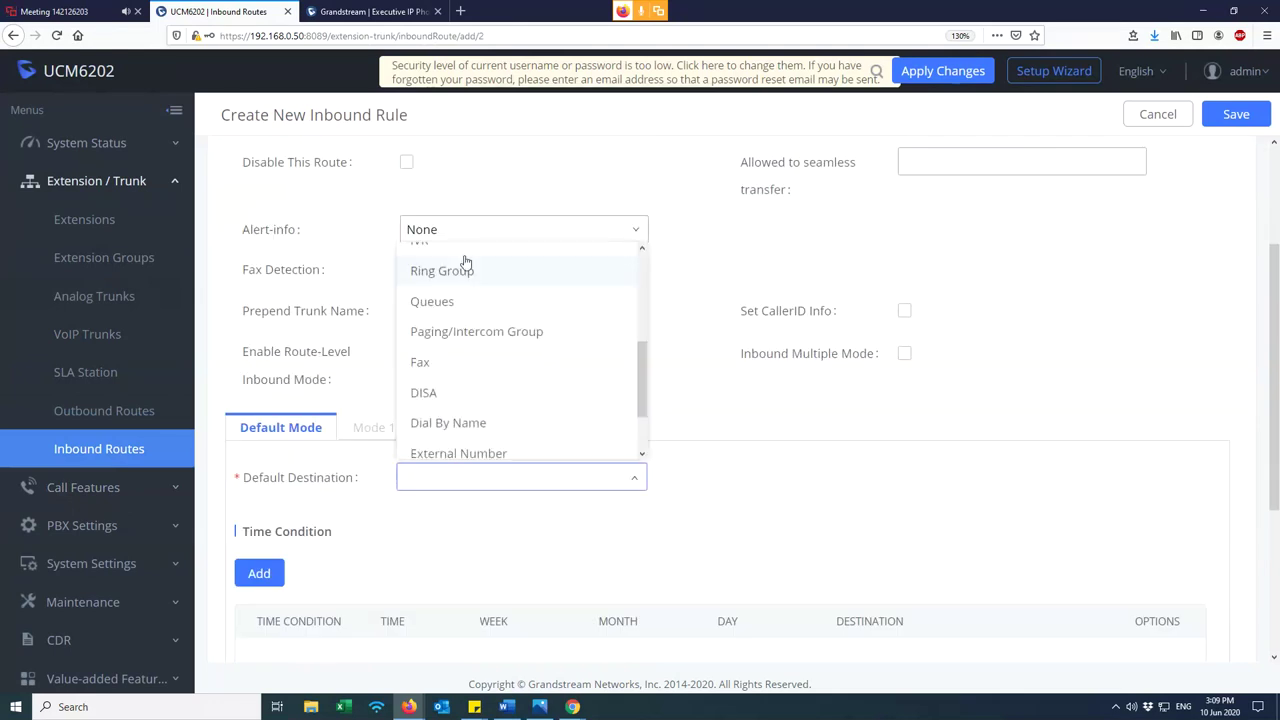
pyautogui.scroll(2, 460, 318)
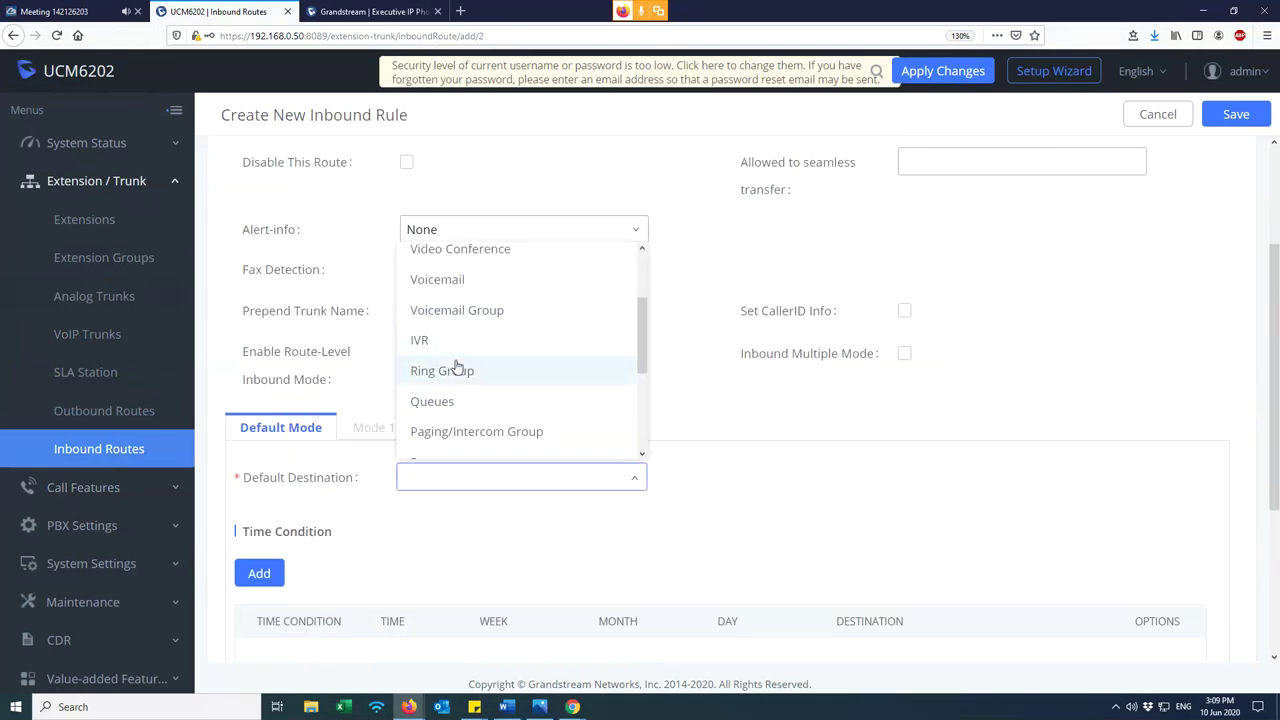
pyautogui.click(456, 372)
pyautogui.click(712, 480)
pyautogui.click(706, 512)
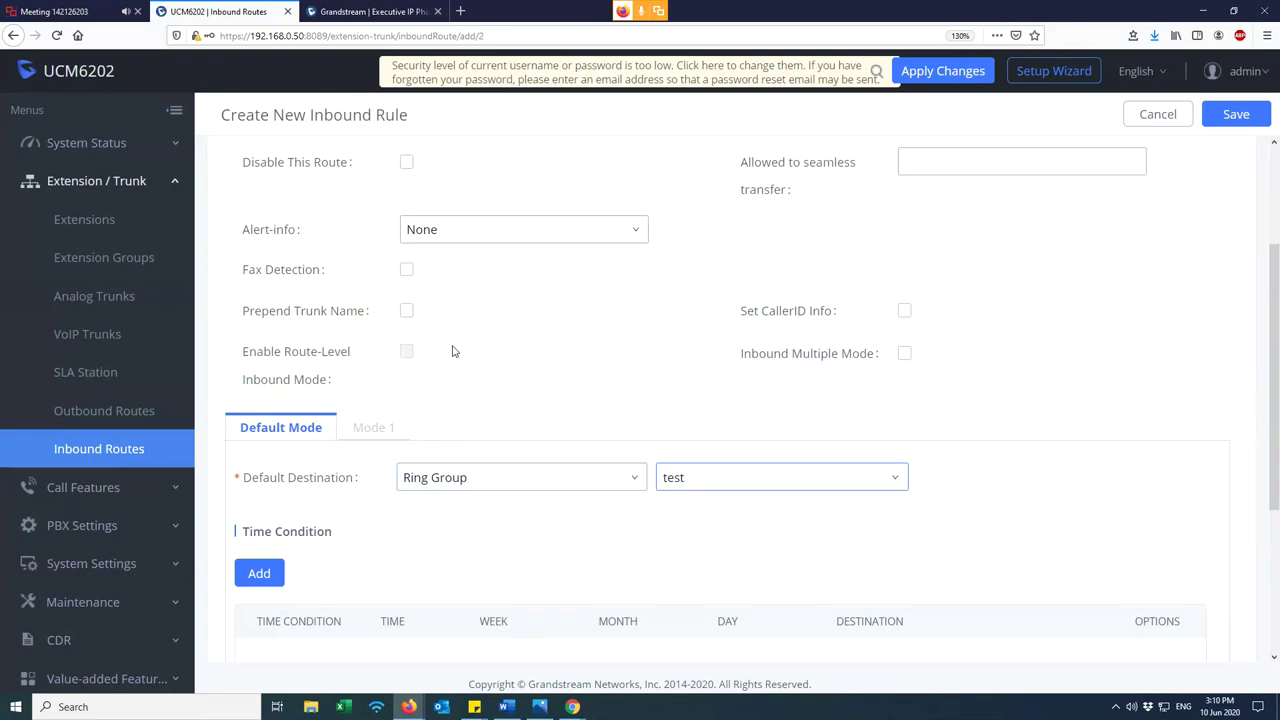
# - Change the default destination to Extension 1000 and save the inbound route
pyautogui.scroll(2, 451, 351)
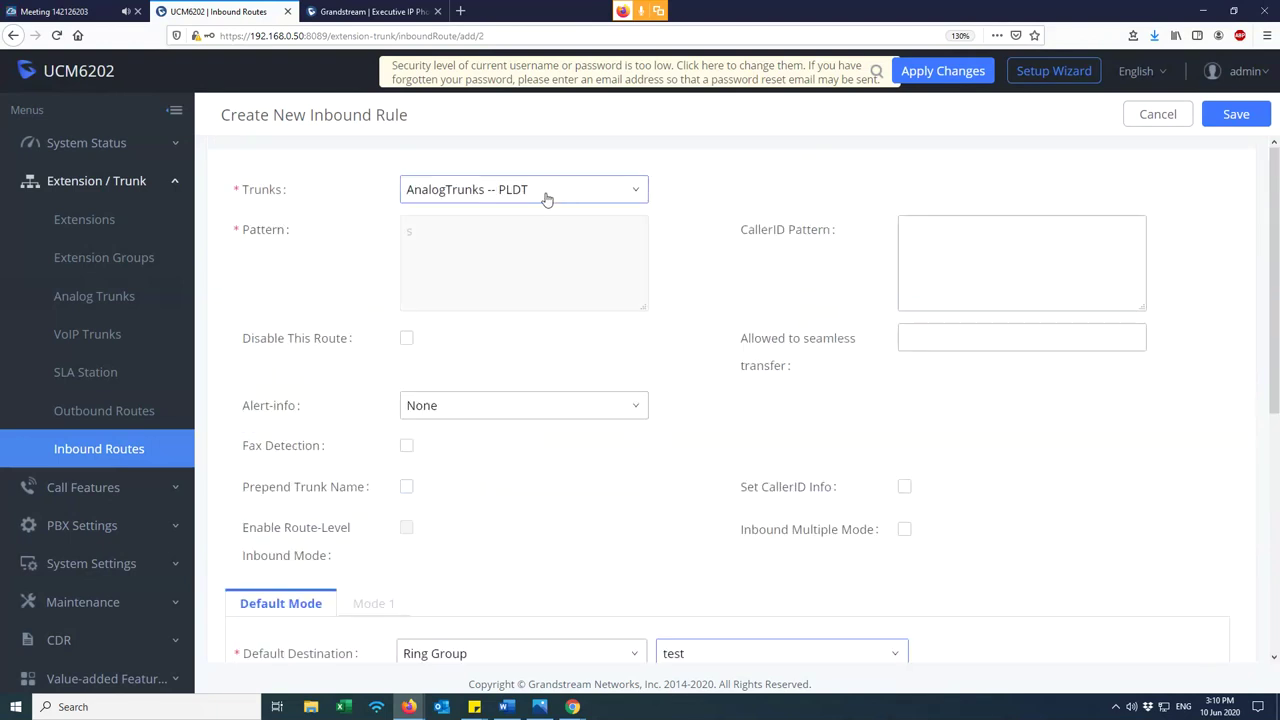
pyautogui.scroll(-2, 534, 463)
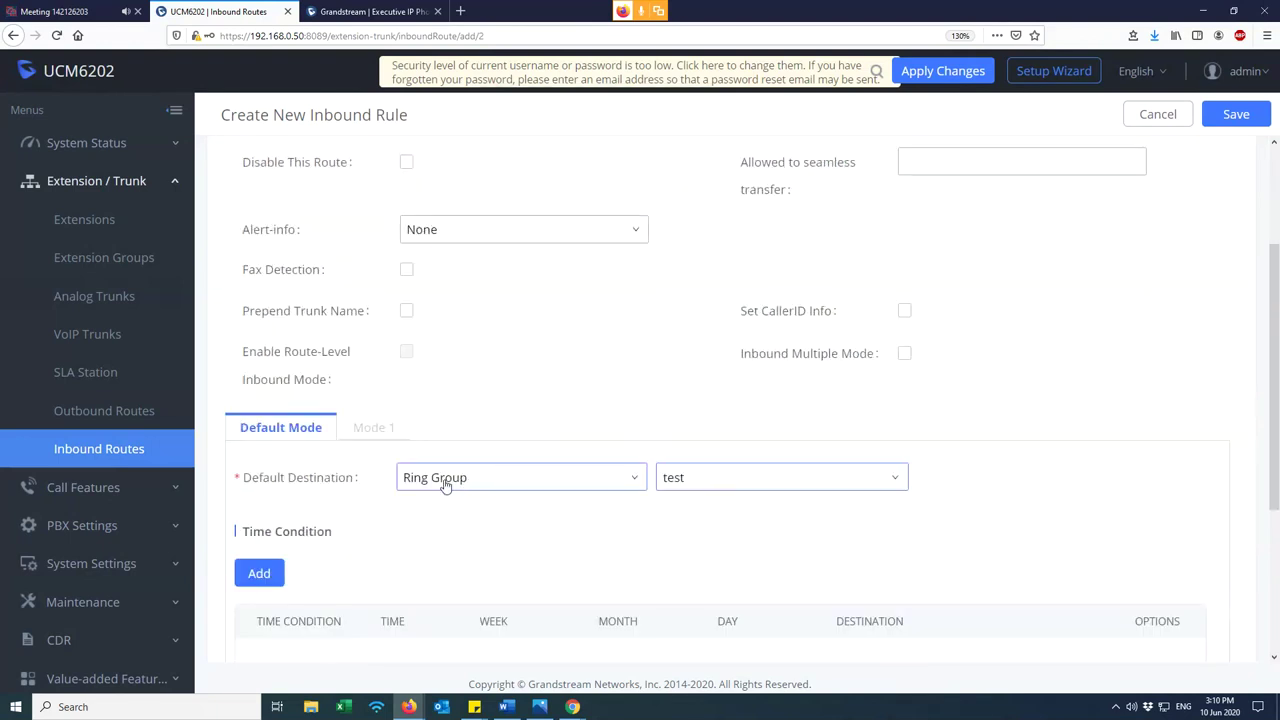
pyautogui.click(540, 477)
pyautogui.scroll(3, 471, 417)
pyautogui.click(440, 289)
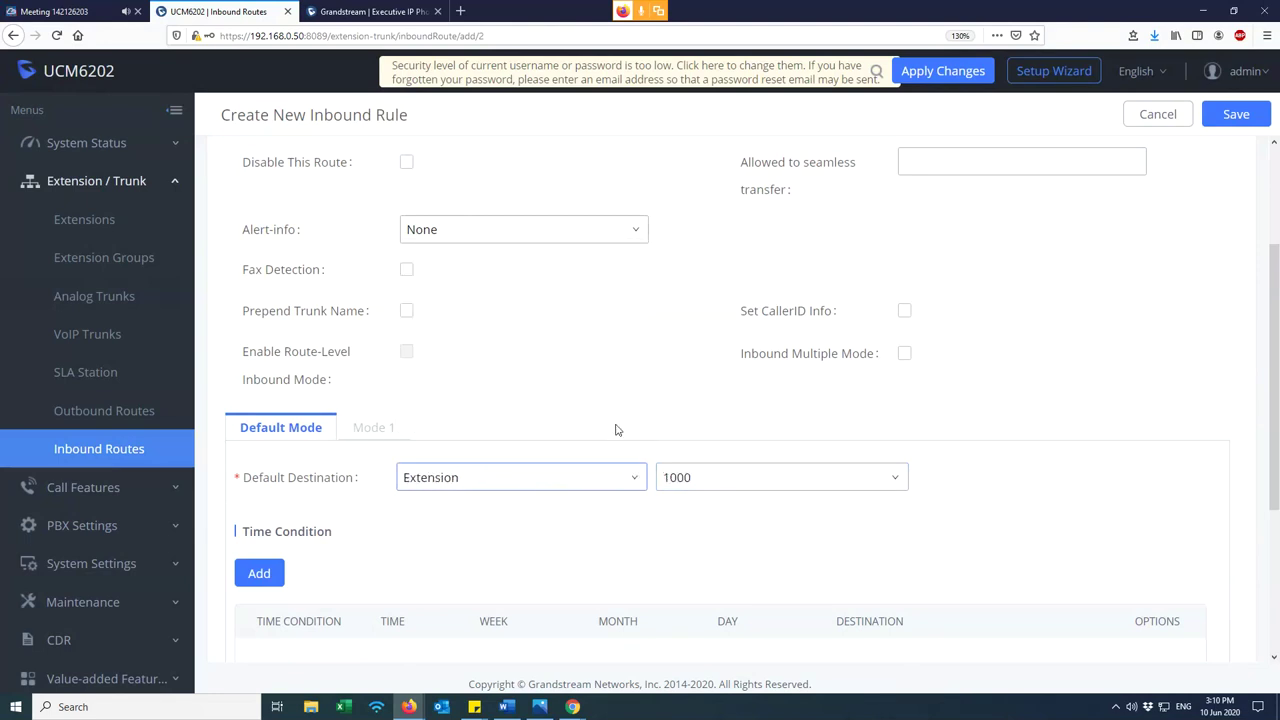
pyautogui.click(1249, 116)
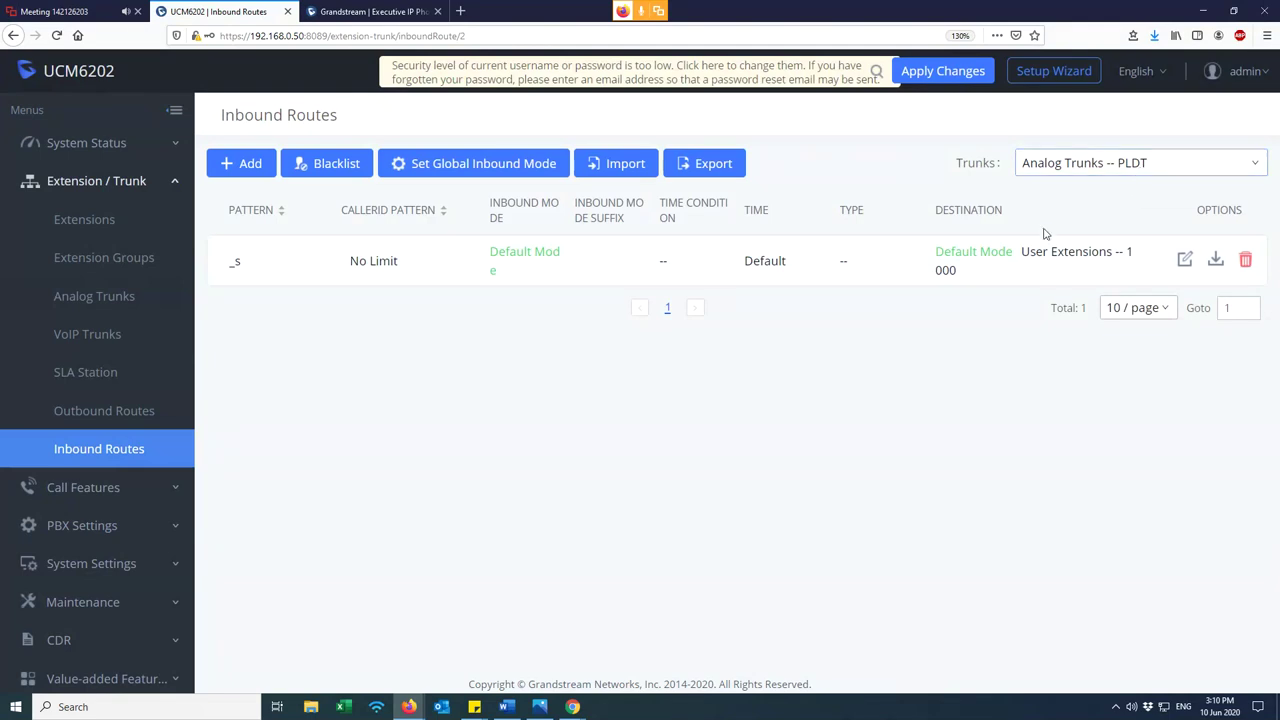
# - Add an inbound route on the Globe trunk to Extension 1000 and save it
pyautogui.moveTo(1025, 251); pyautogui.dragTo(1119, 277)
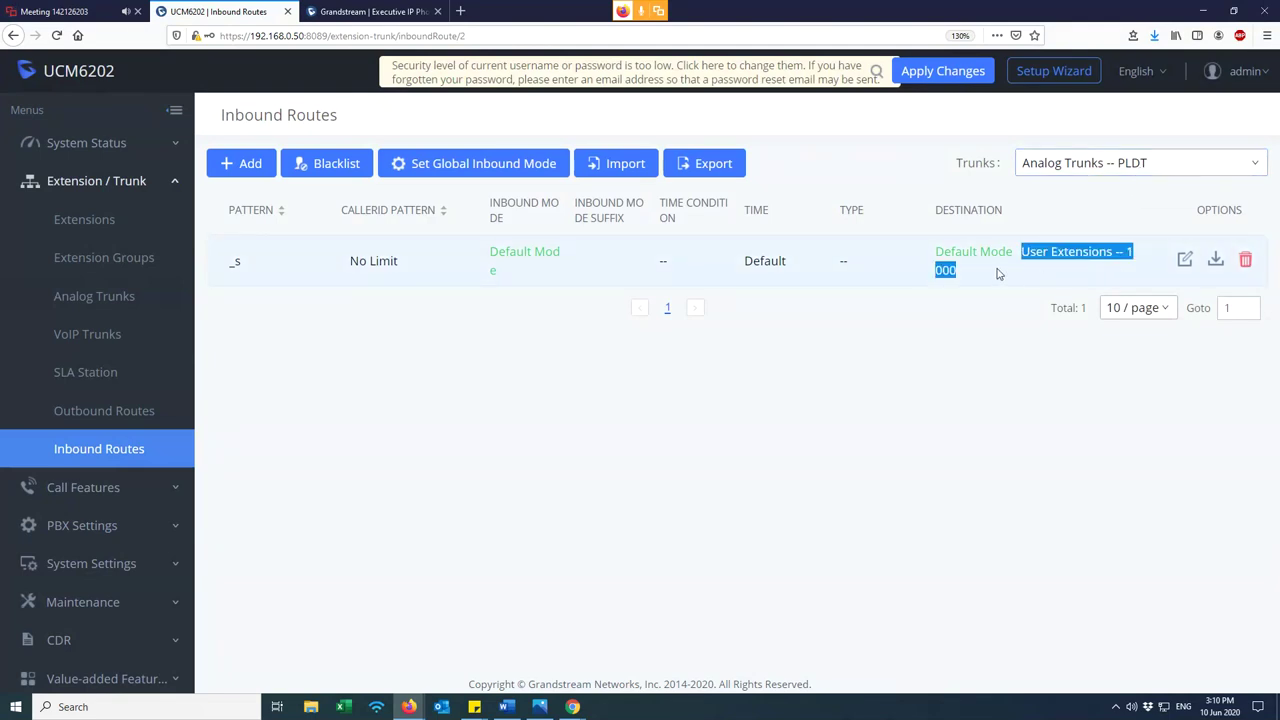
pyautogui.click(973, 362)
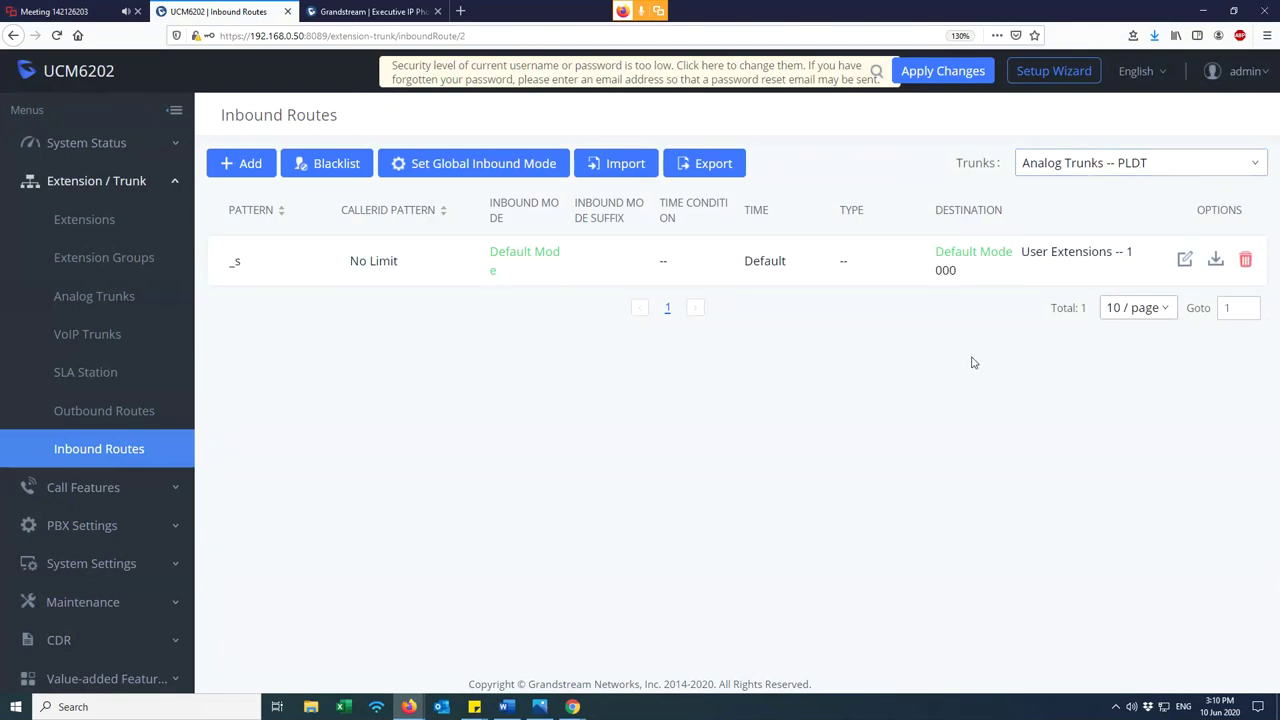
pyautogui.click(259, 174)
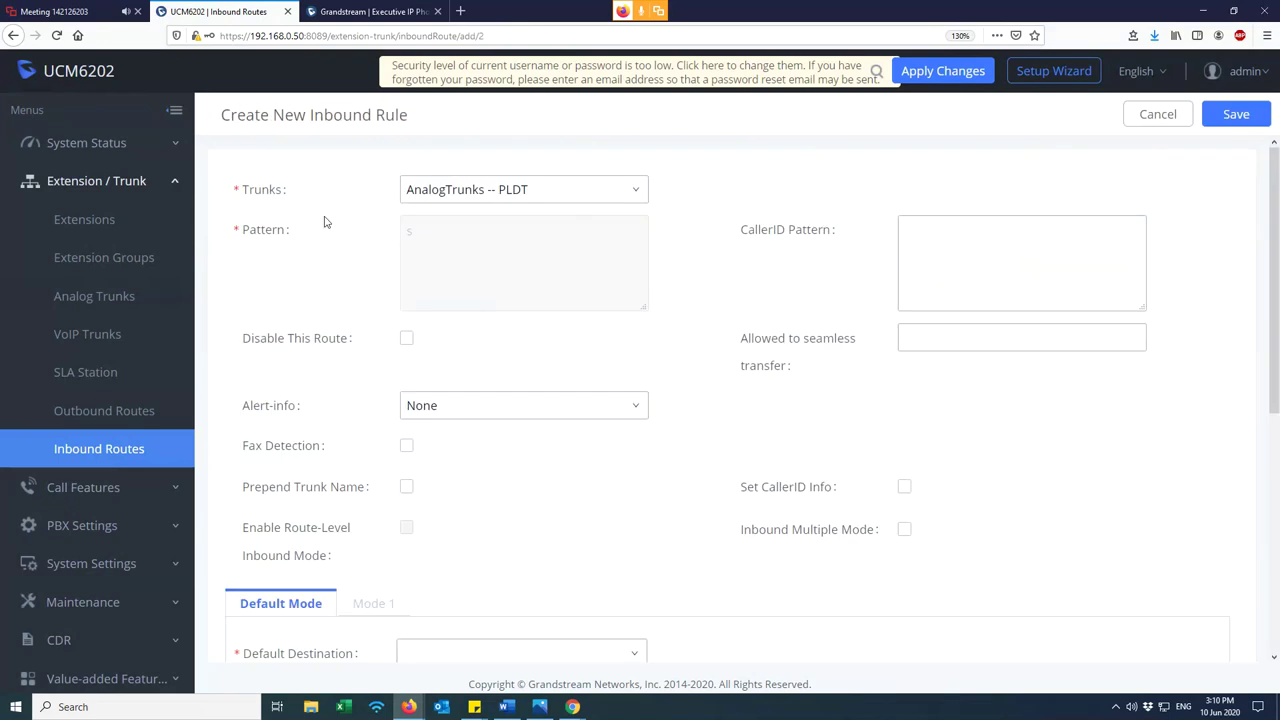
pyautogui.click(477, 199)
pyautogui.click(505, 256)
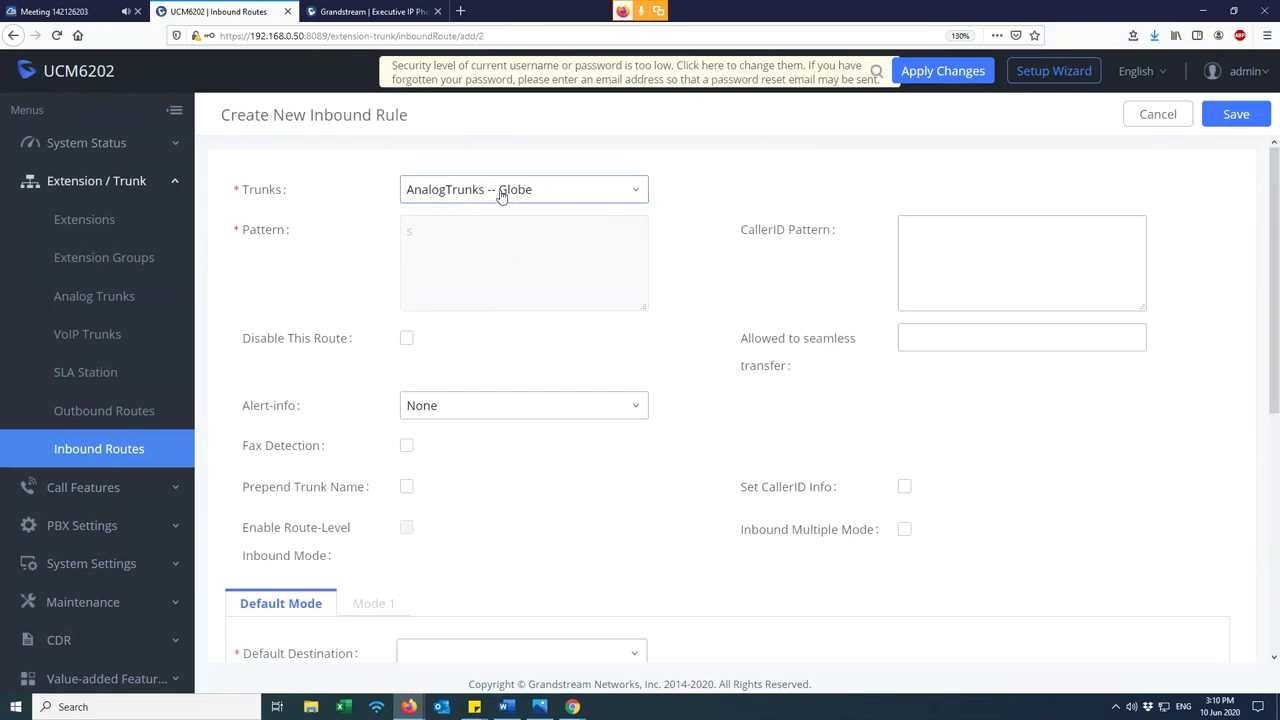
pyautogui.scroll(-1, 542, 284)
pyautogui.scroll(-3, 542, 284)
pyautogui.click(497, 480)
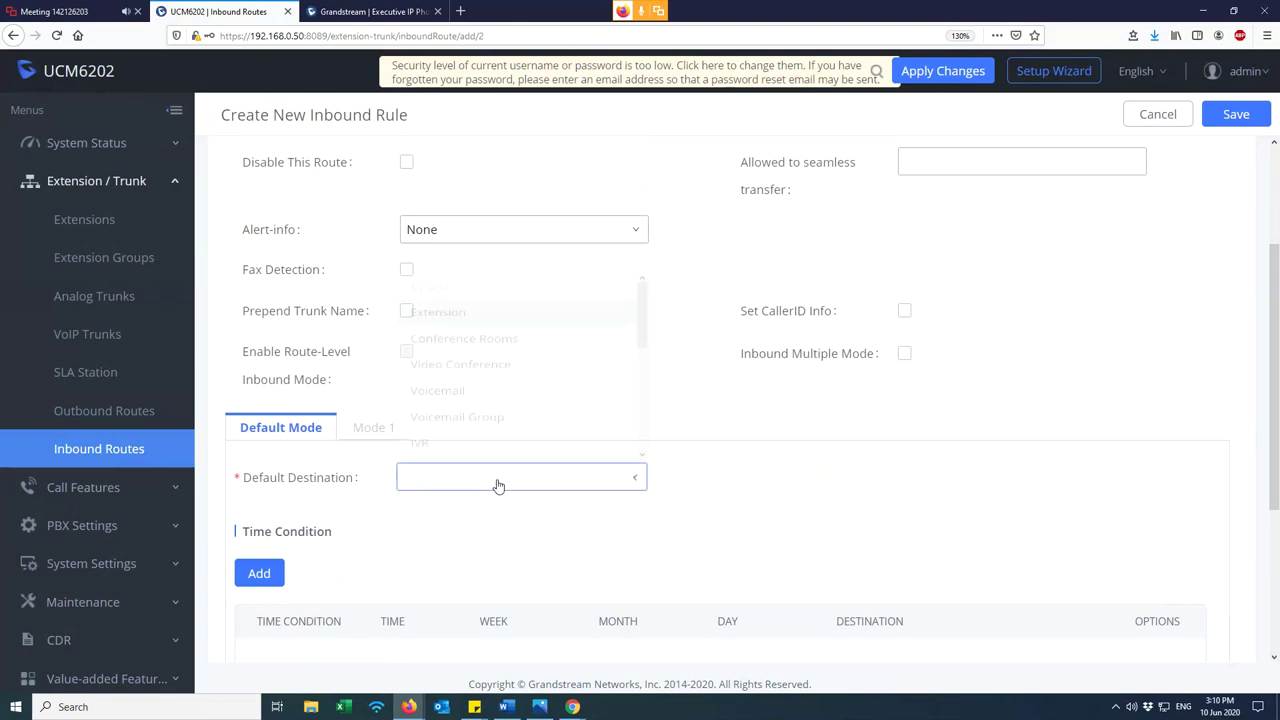
pyautogui.click(465, 291)
pyautogui.click(794, 480)
pyautogui.click(771, 508)
pyautogui.click(765, 484)
pyautogui.click(748, 513)
pyautogui.click(1231, 114)
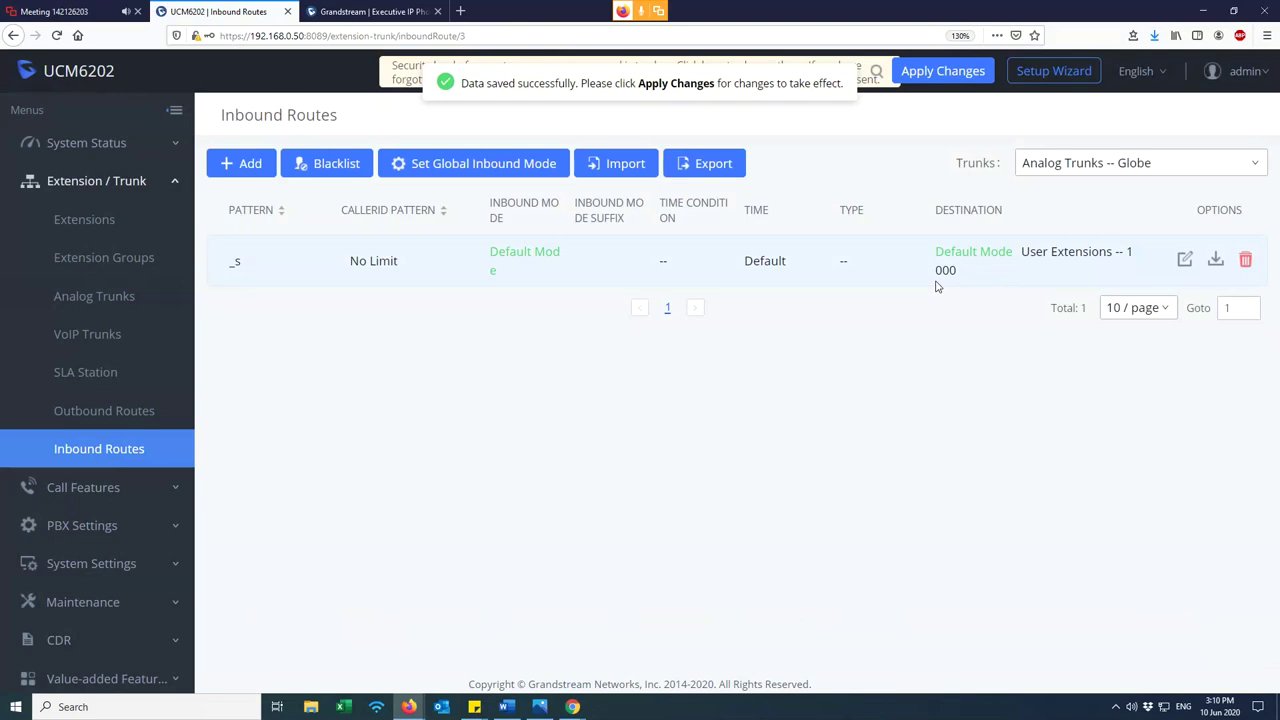
# - Filter routes by PLDT, then Globe, and reopen the Globe route to review its destination
pyautogui.click(1165, 162)
pyautogui.click(1140, 195)
pyautogui.click(1146, 160)
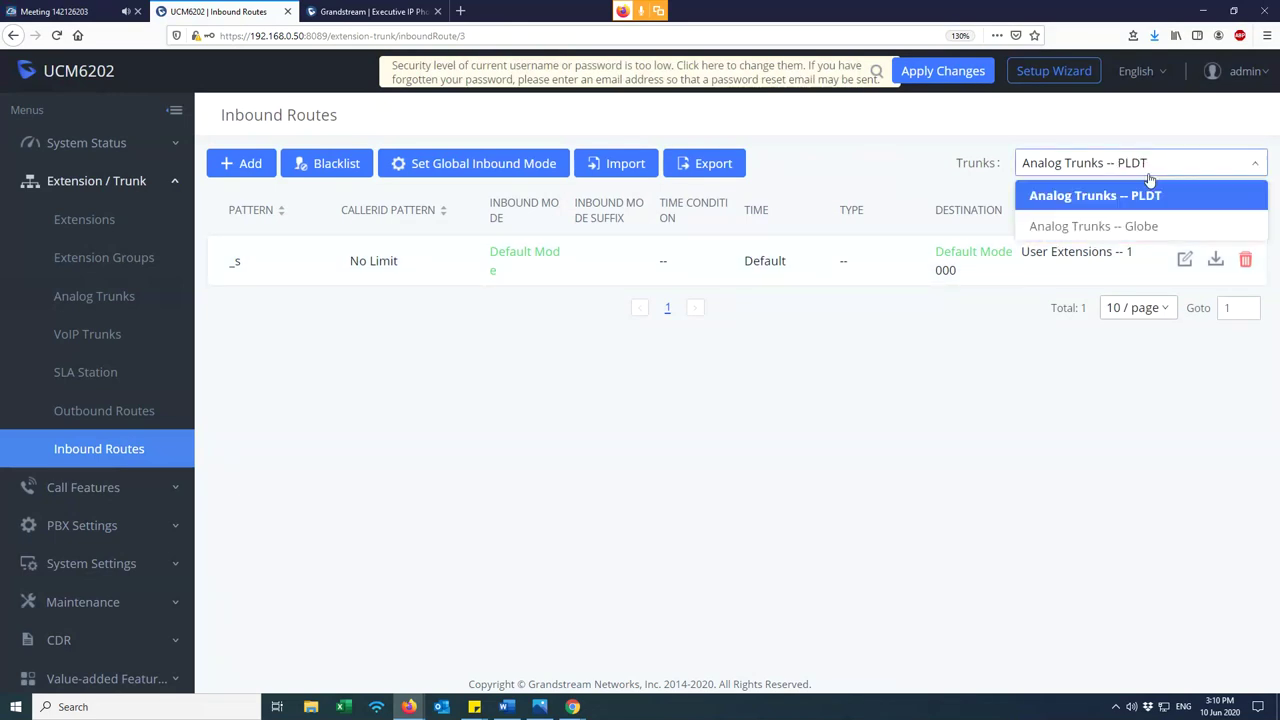
pyautogui.click(1137, 222)
pyautogui.click(1188, 260)
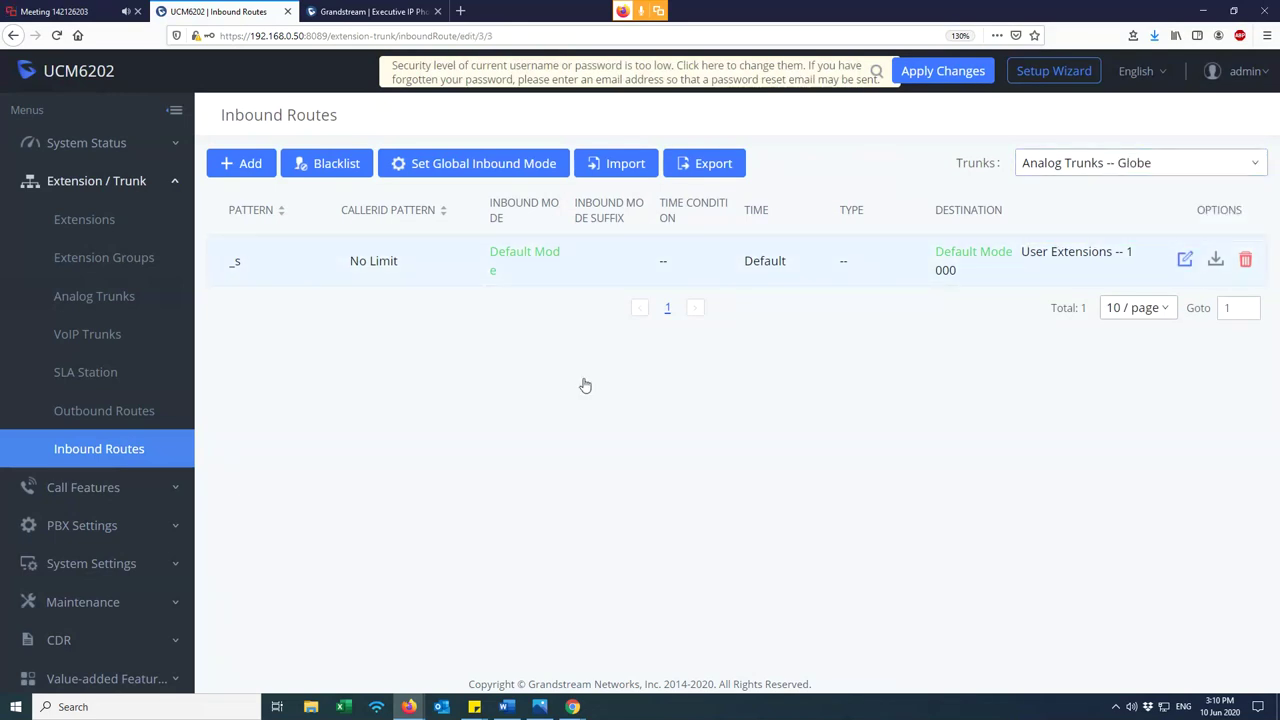
pyautogui.scroll(-3, 490, 495)
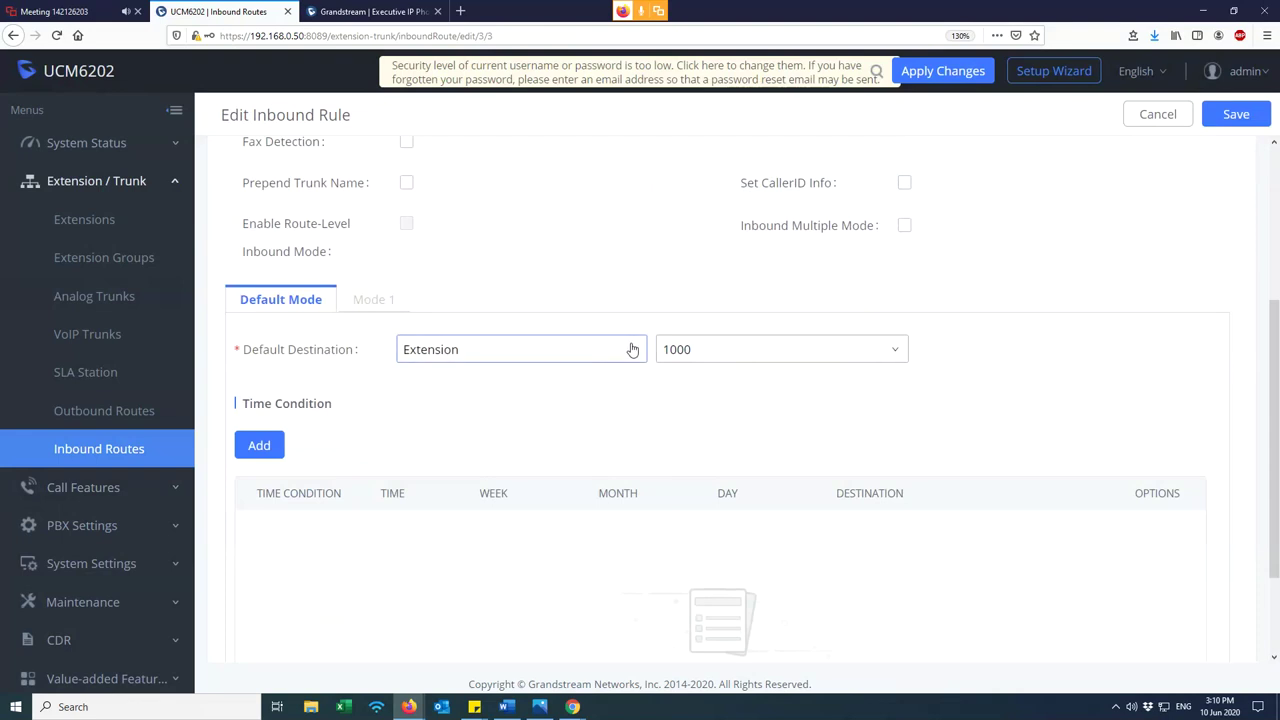
pyautogui.click(720, 353)
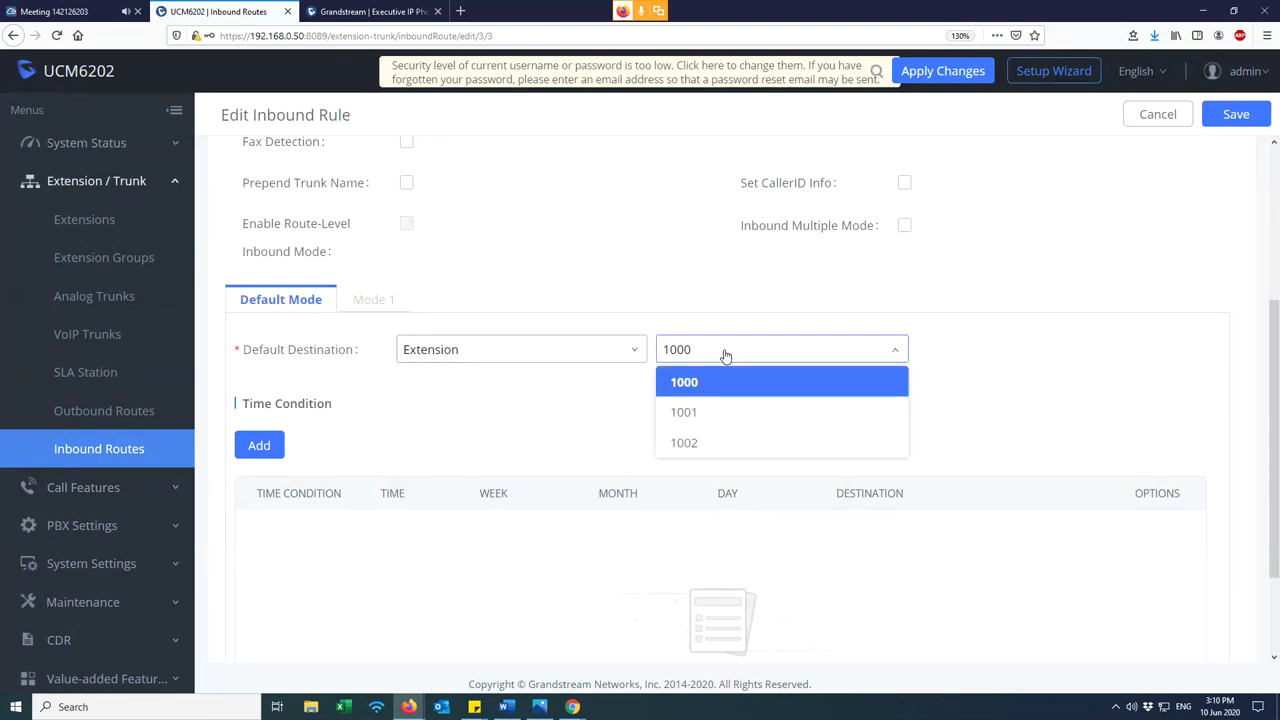
pyautogui.click(611, 349)
pyautogui.click(605, 358)
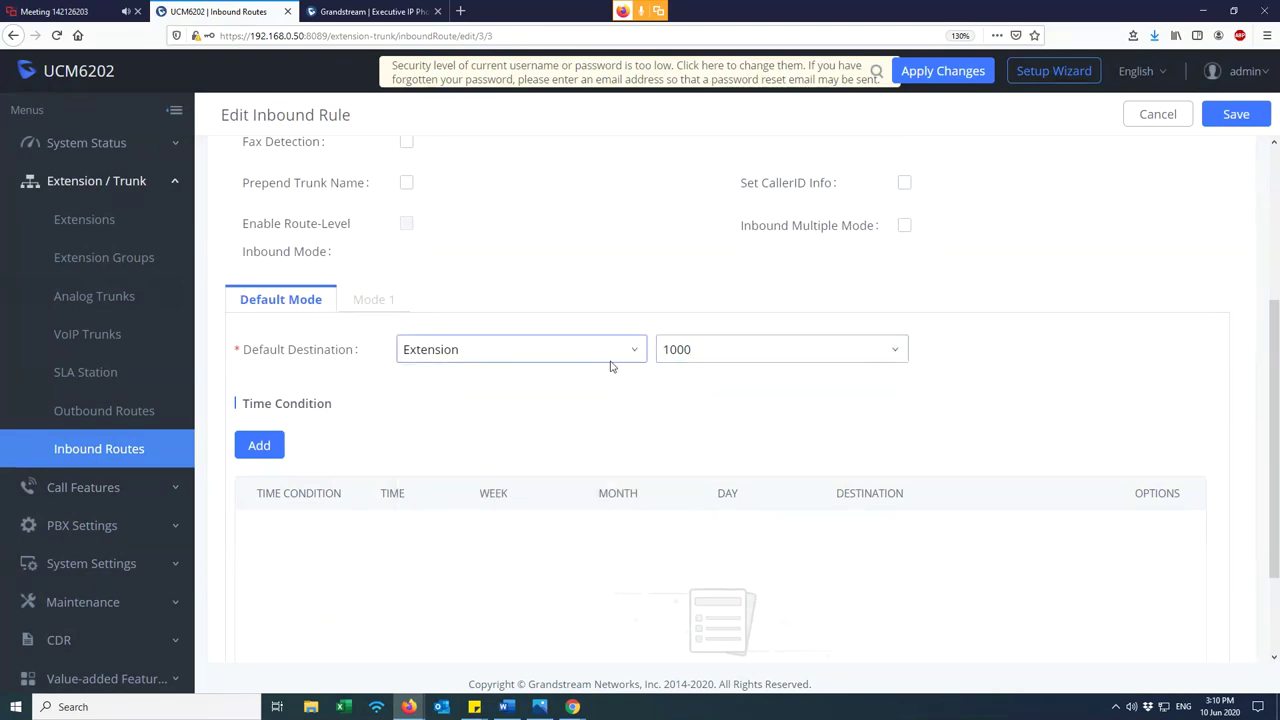
pyautogui.scroll(3, 965, 327)
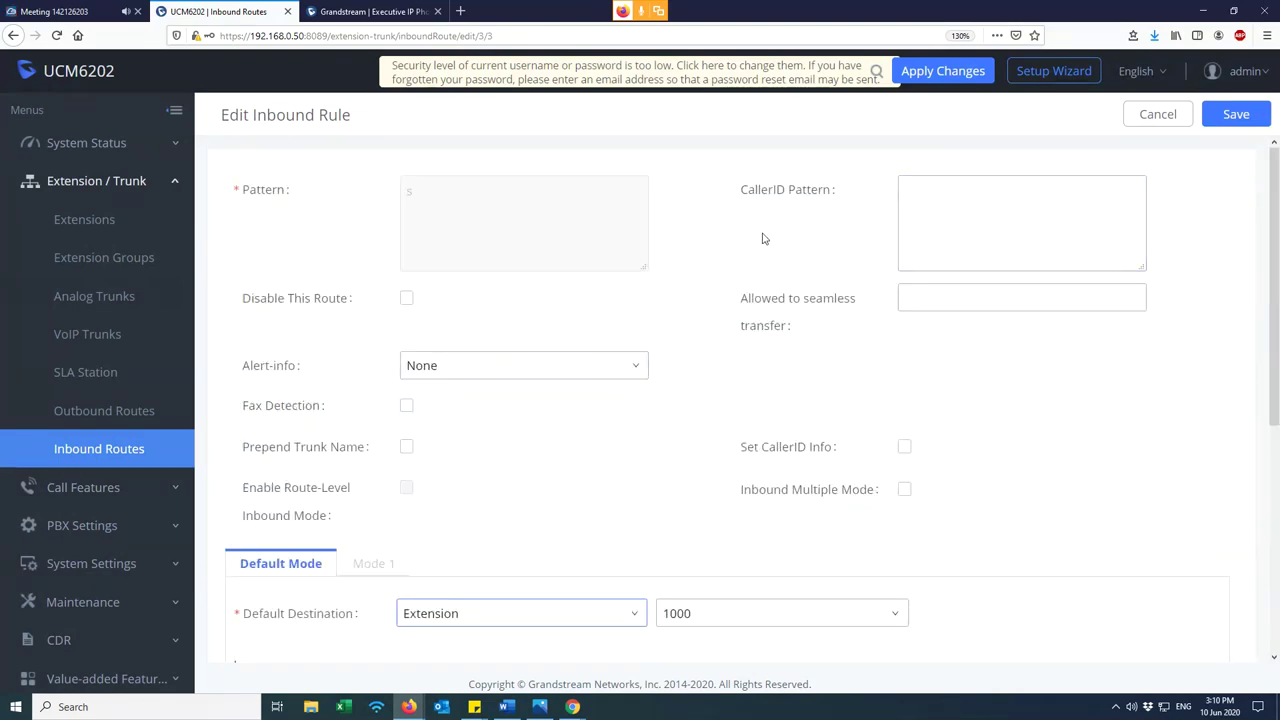
pyautogui.click(120, 224)
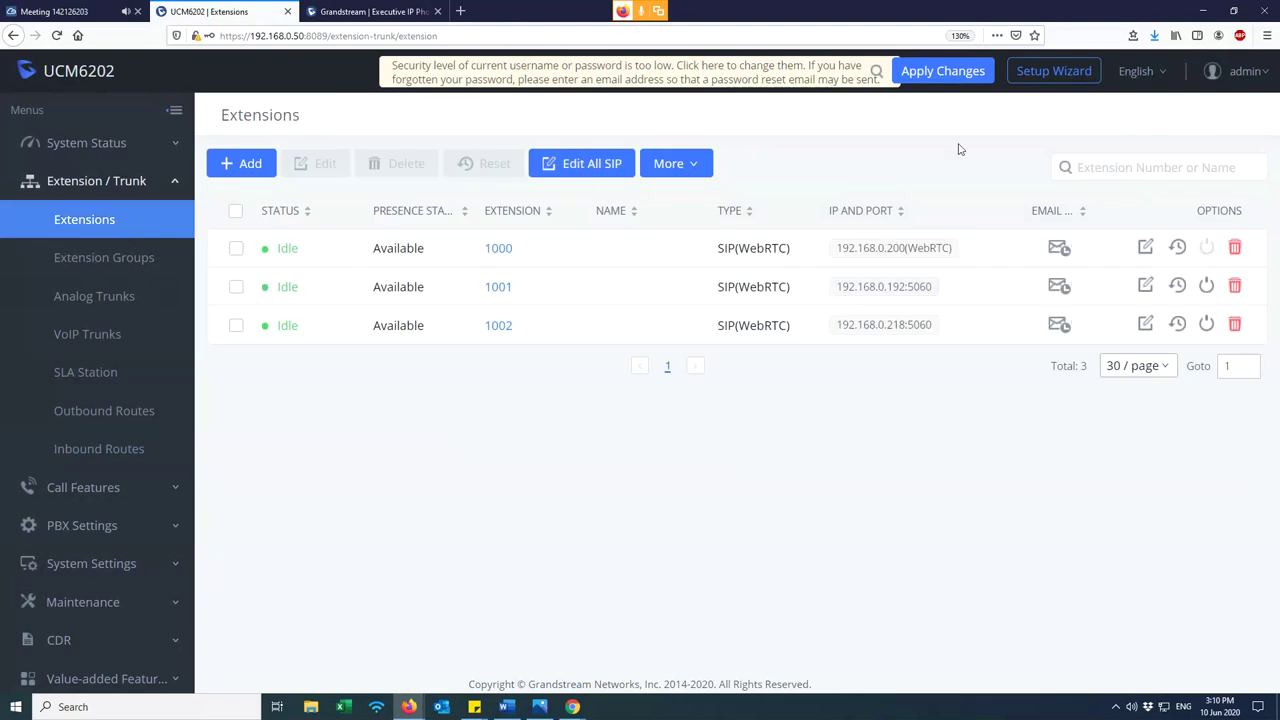
# - Apply the pending configuration changes and check extensions 1000–1002
pyautogui.click(945, 74)
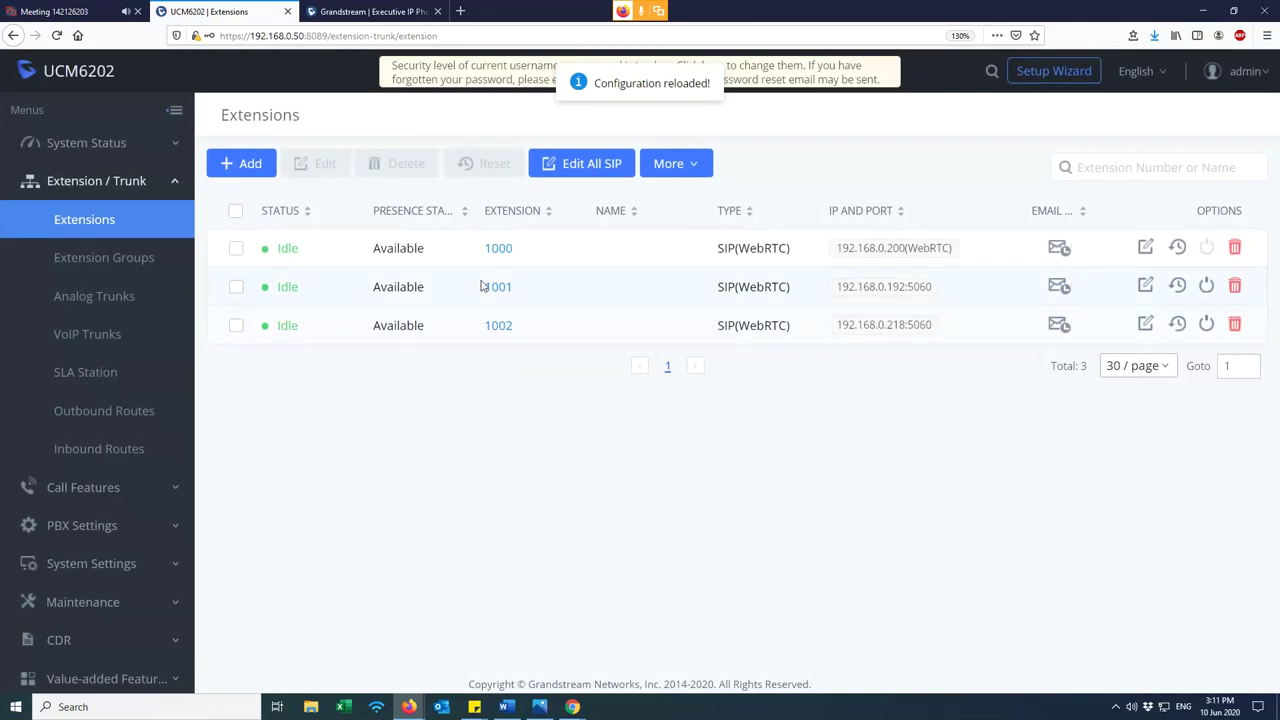
pyautogui.moveTo(234, 251); pyautogui.dragTo(429, 391)
pyautogui.click(429, 391)
# - Review the VoIP trunks, analog trunks, outbound routes and inbound routes pages
pyautogui.click(133, 334)
pyautogui.click(129, 300)
pyautogui.moveTo(217, 266); pyautogui.dragTo(866, 345)
pyautogui.click(739, 461)
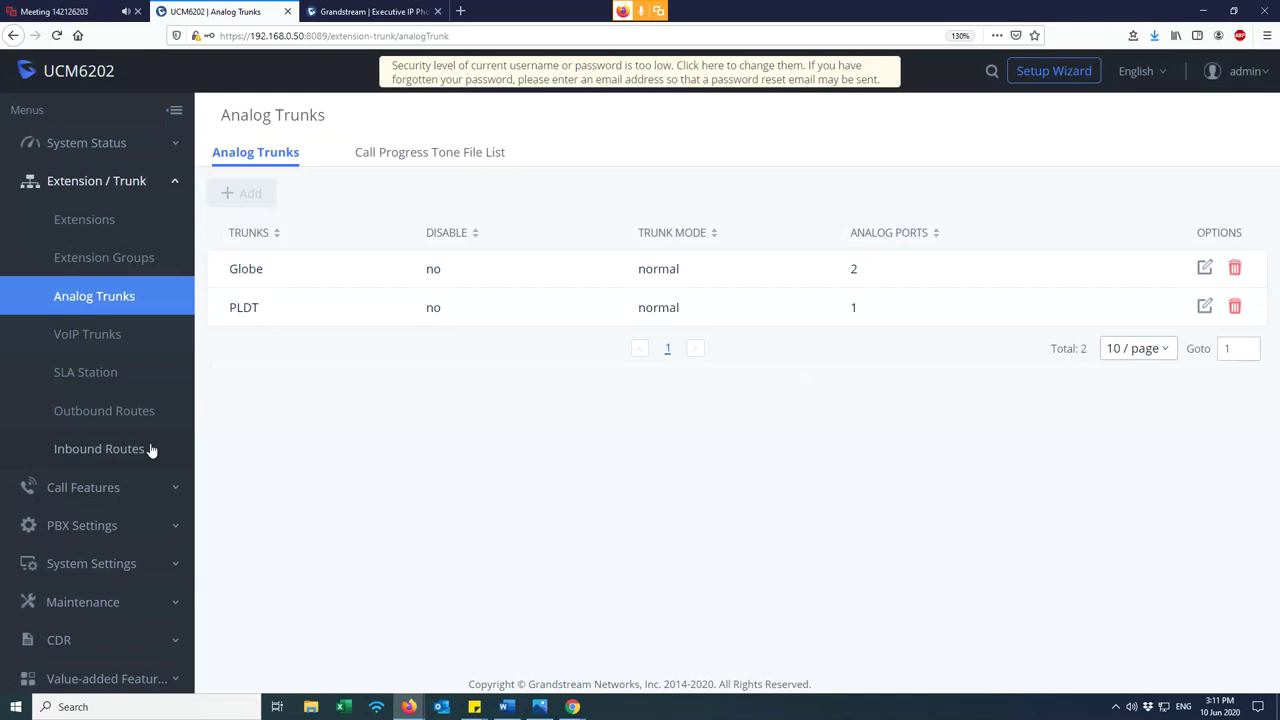
pyautogui.click(114, 414)
pyautogui.moveTo(222, 296); pyautogui.dragTo(926, 363)
pyautogui.click(926, 363)
pyautogui.click(137, 450)
pyautogui.moveTo(229, 262); pyautogui.dragTo(1069, 293)
pyautogui.click(933, 397)
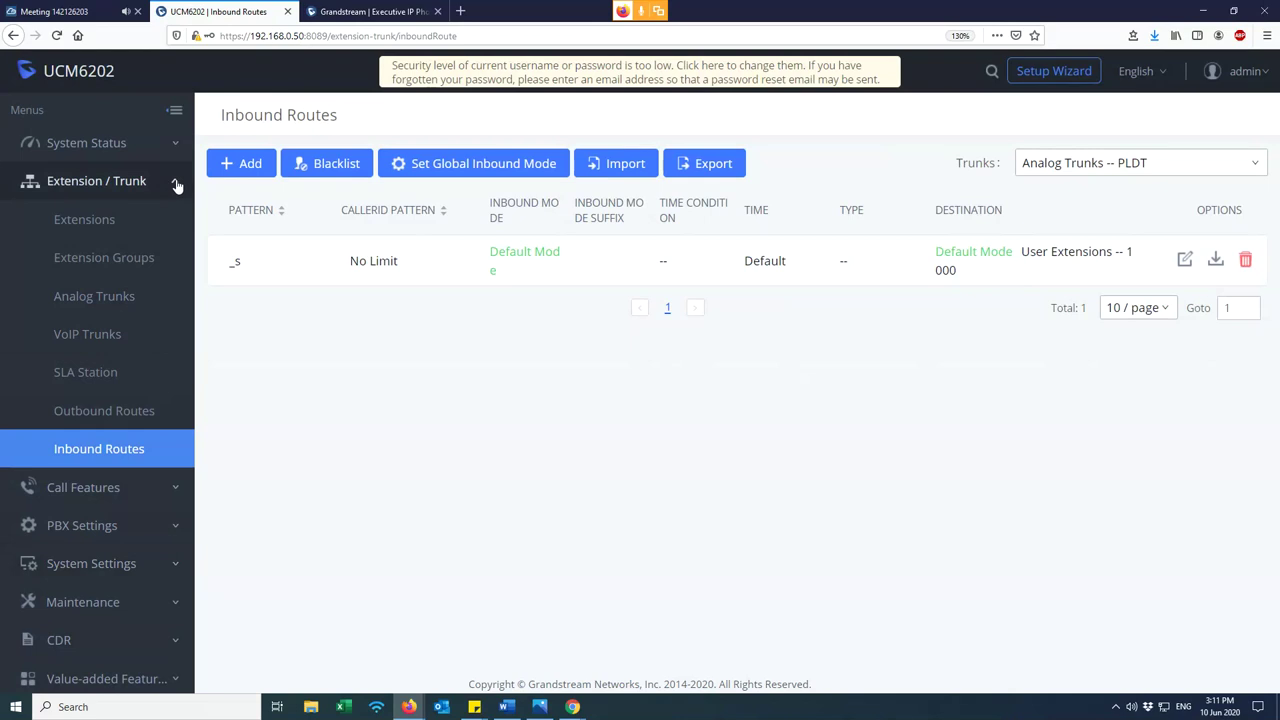
# - Inspect the Globe trunk's Busy Tone and congestion tone settings, then cancel without saving
pyautogui.click(120, 296)
pyautogui.doubleClick(311, 270)
pyautogui.moveTo(311, 270); pyautogui.dragTo(882, 308)
pyautogui.click(829, 407)
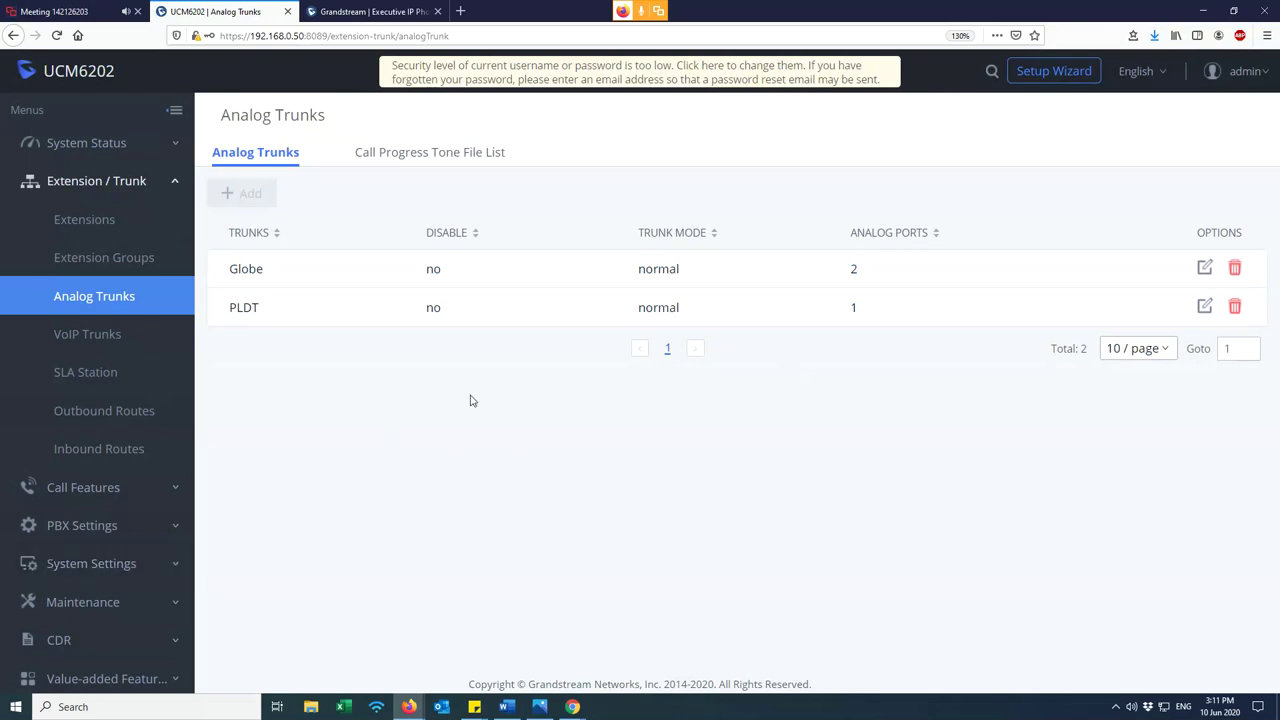
pyautogui.click(1207, 268)
pyautogui.scroll(-3, 957, 334)
pyautogui.moveTo(1106, 576); pyautogui.dragTo(832, 563)
pyautogui.moveTo(617, 612); pyautogui.dragTo(297, 590)
pyautogui.click(559, 499)
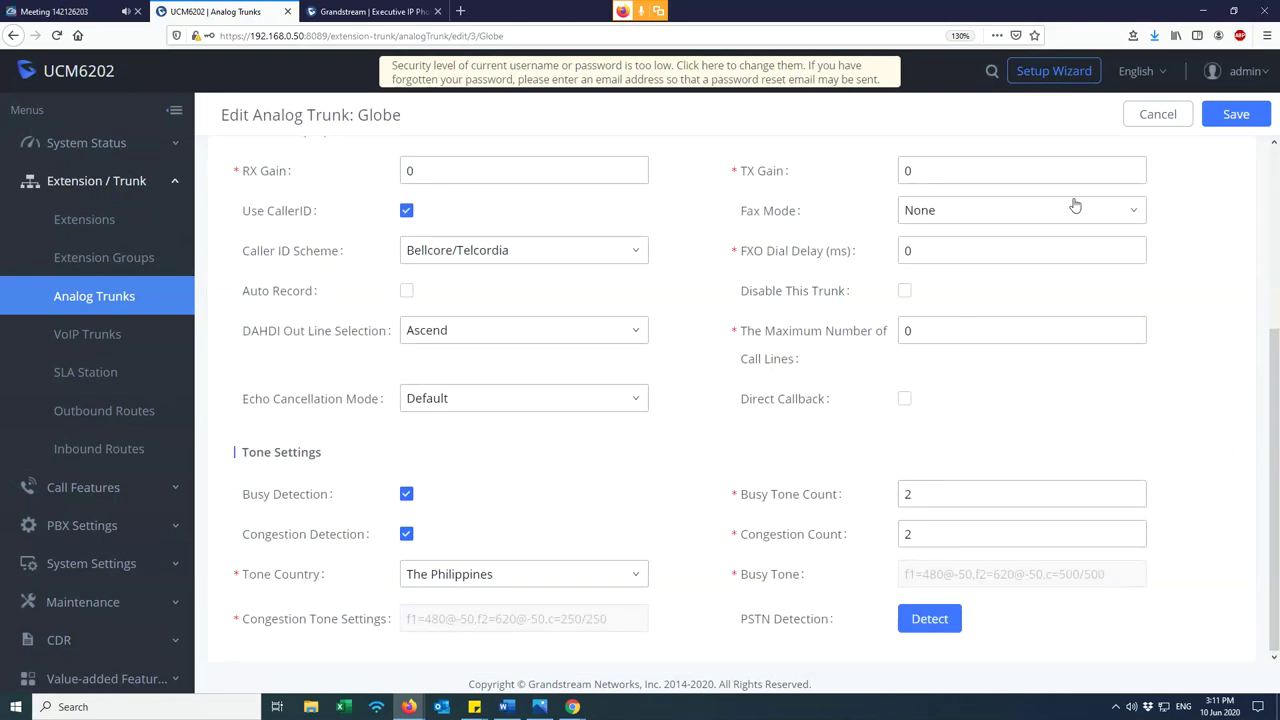
pyautogui.click(1157, 114)
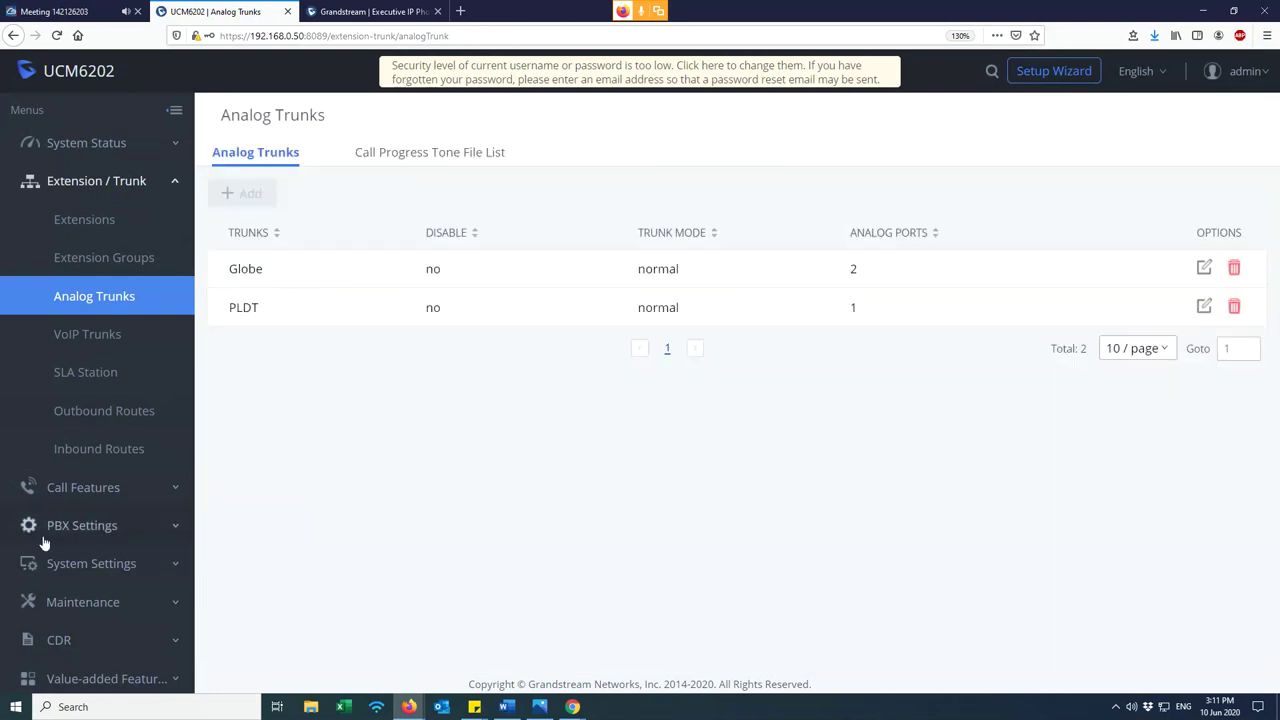
pyautogui.click(108, 528)
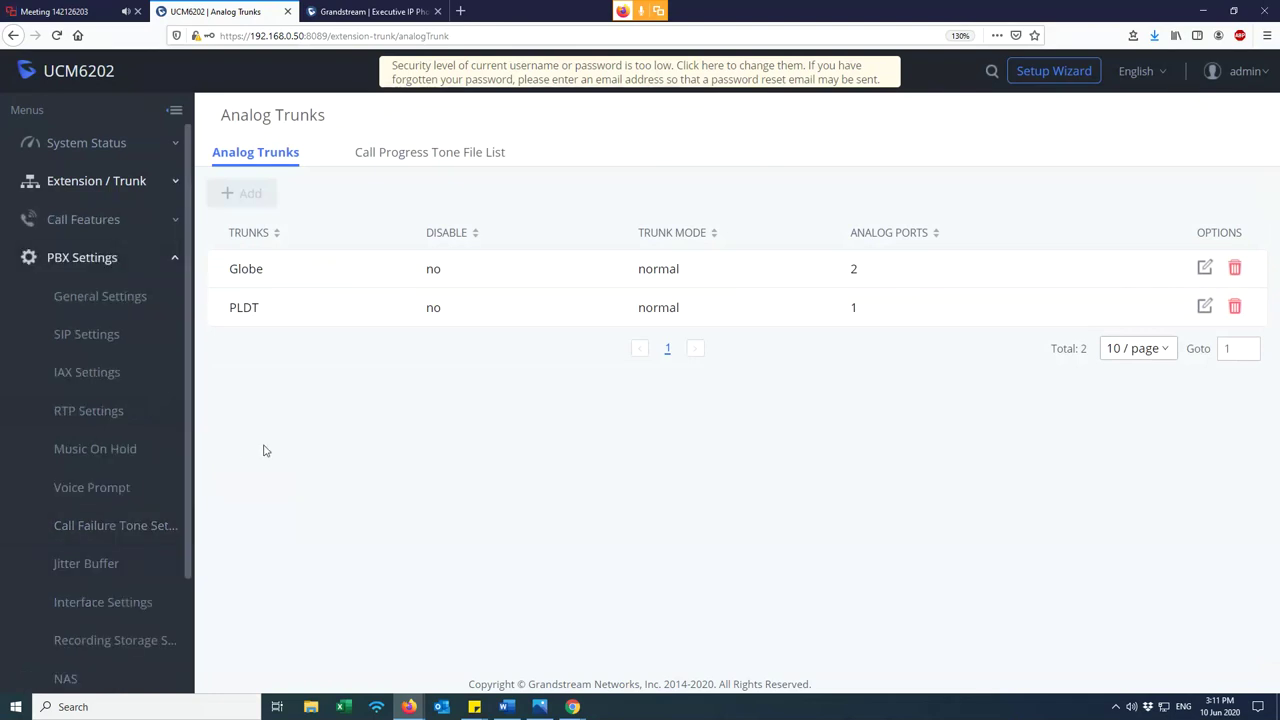
pyautogui.scroll(-2, 114, 565)
pyautogui.click(91, 519)
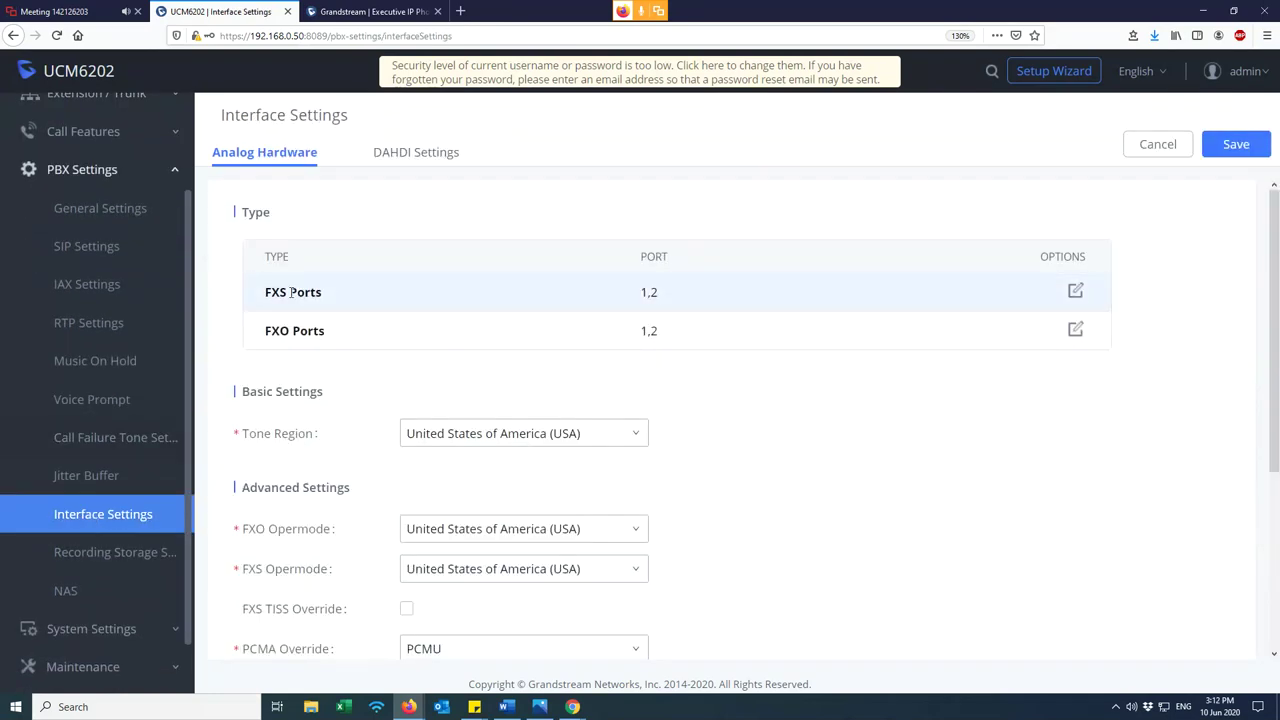
pyautogui.moveTo(258, 330); pyautogui.dragTo(331, 337)
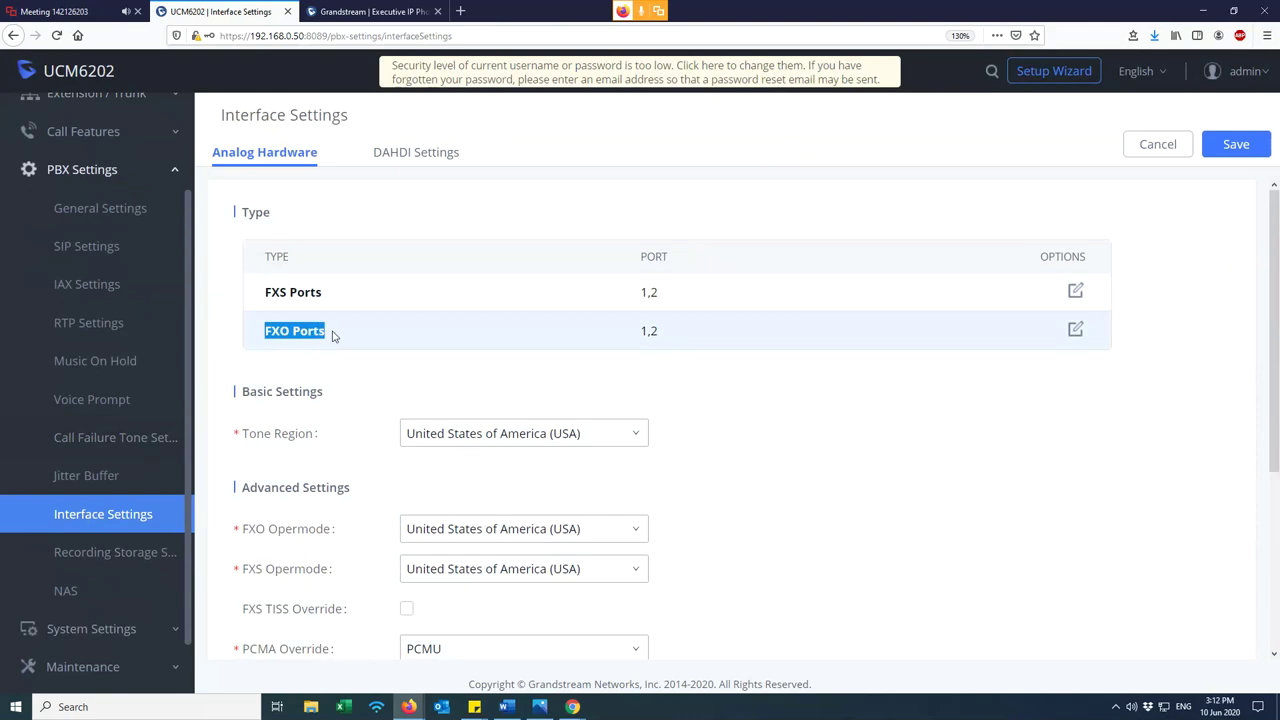
pyautogui.click(512, 432)
pyautogui.scroll(5, 486, 515)
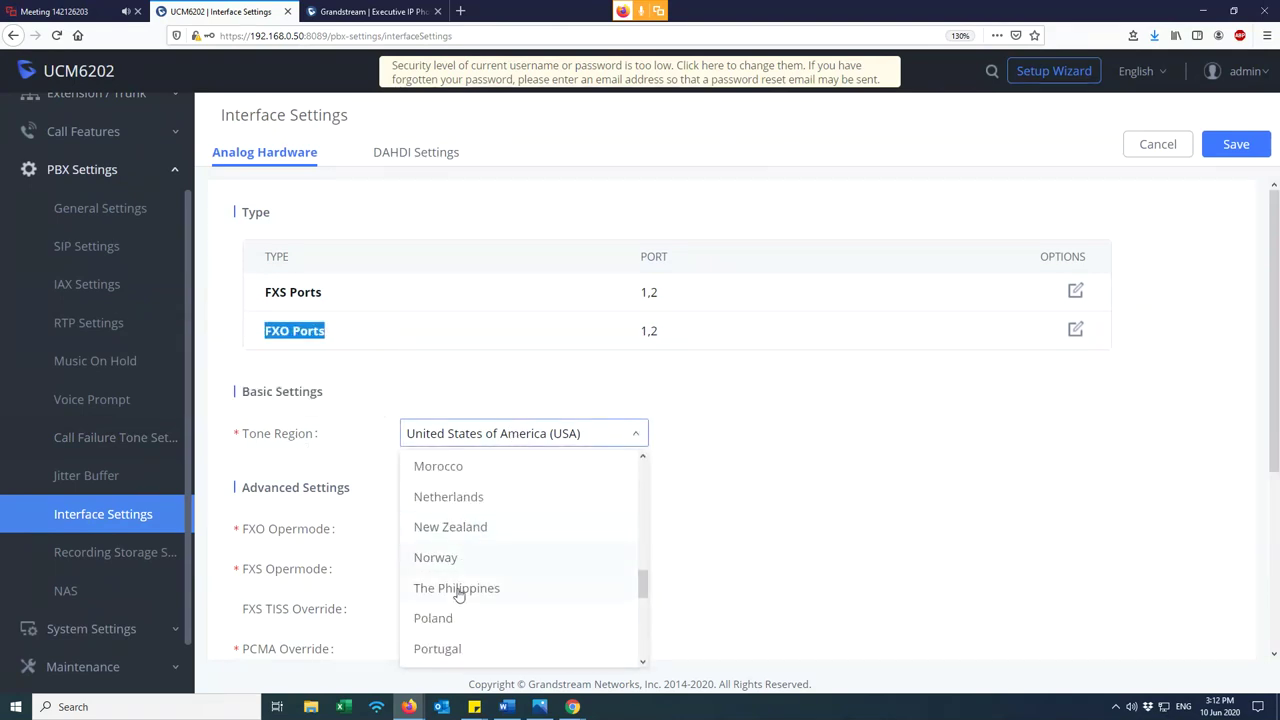
pyautogui.click(458, 590)
pyautogui.click(512, 532)
pyautogui.scroll(1, 462, 477)
pyautogui.scroll(-1, 455, 460)
pyautogui.click(458, 437)
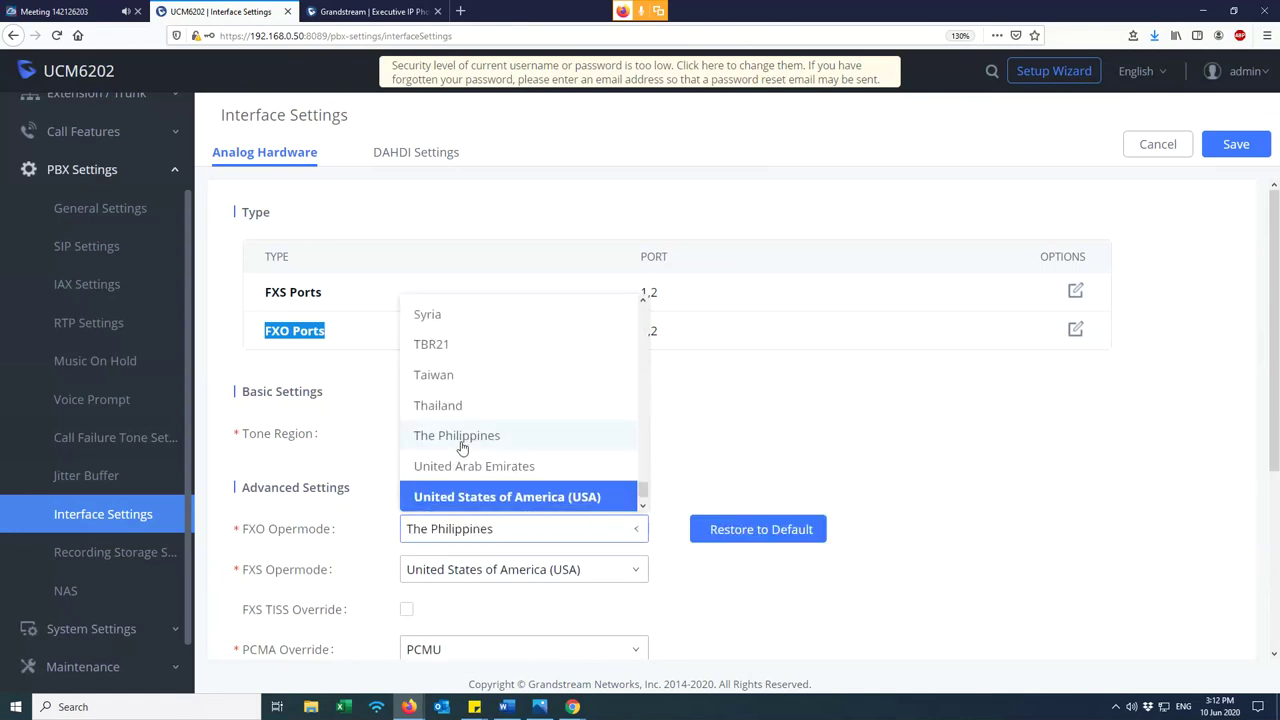
pyautogui.click(478, 569)
pyautogui.click(409, 571)
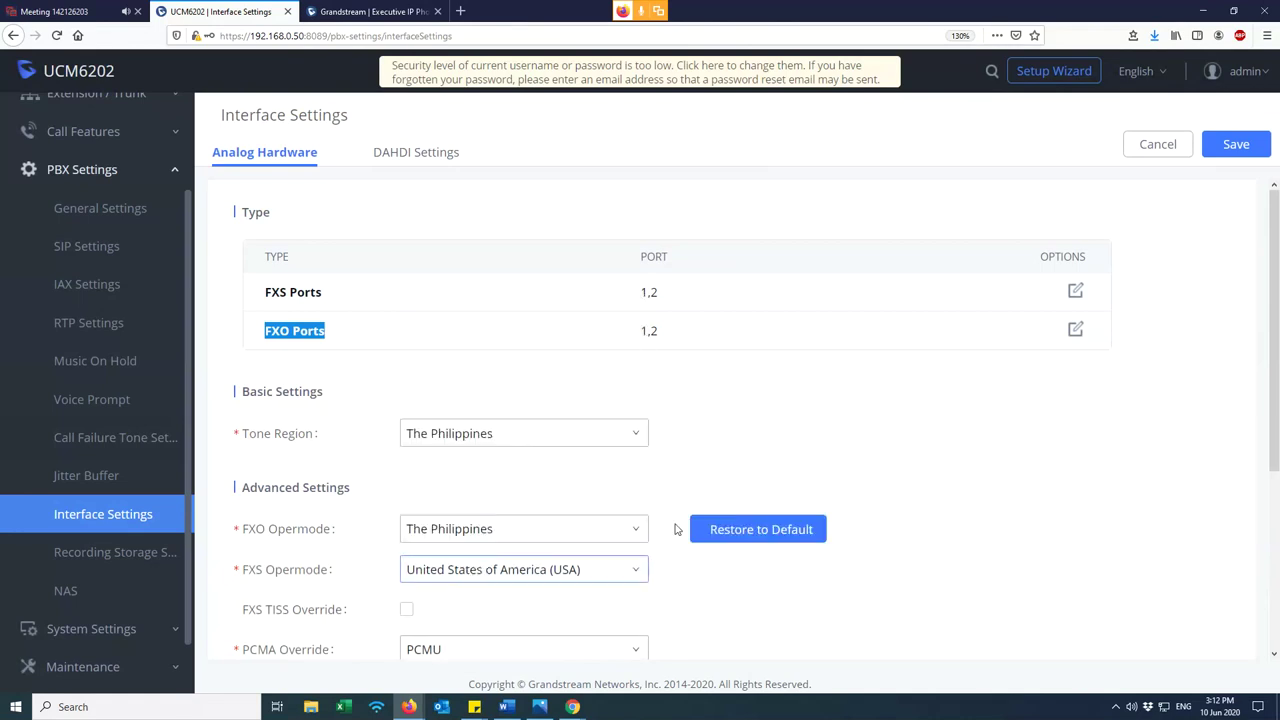
pyautogui.click(901, 496)
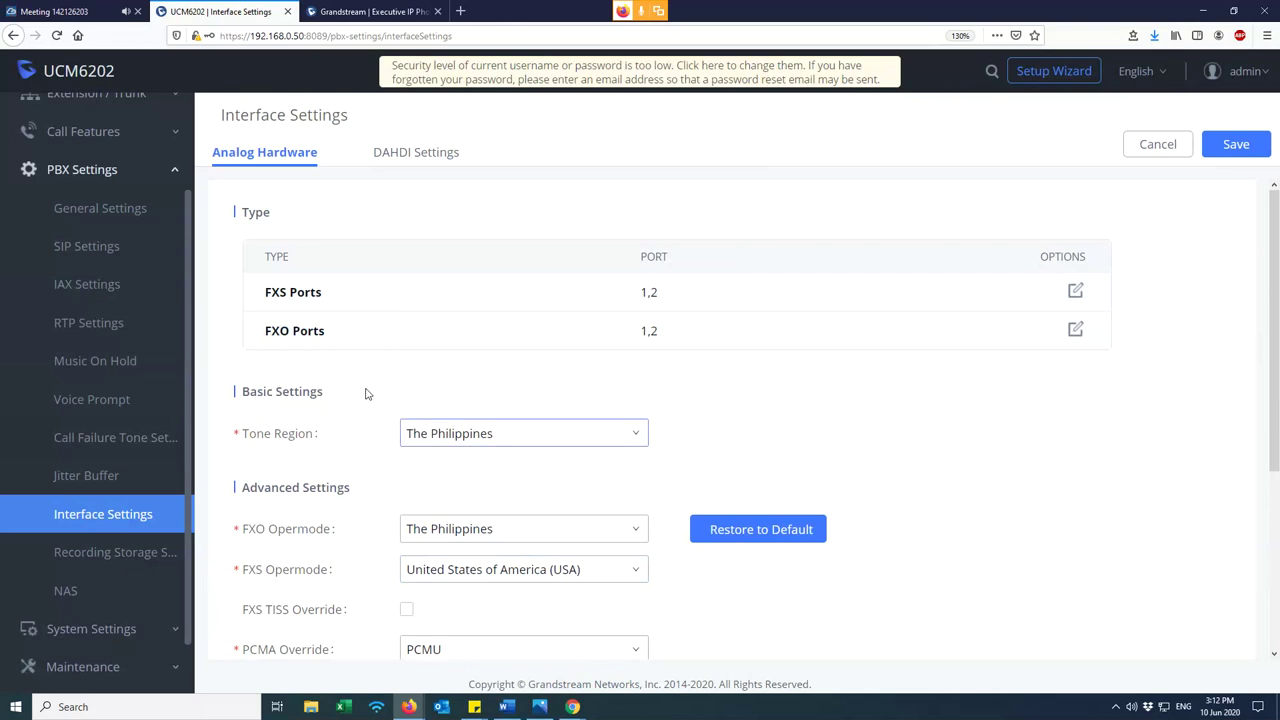
pyautogui.moveTo(260, 333); pyautogui.dragTo(338, 338)
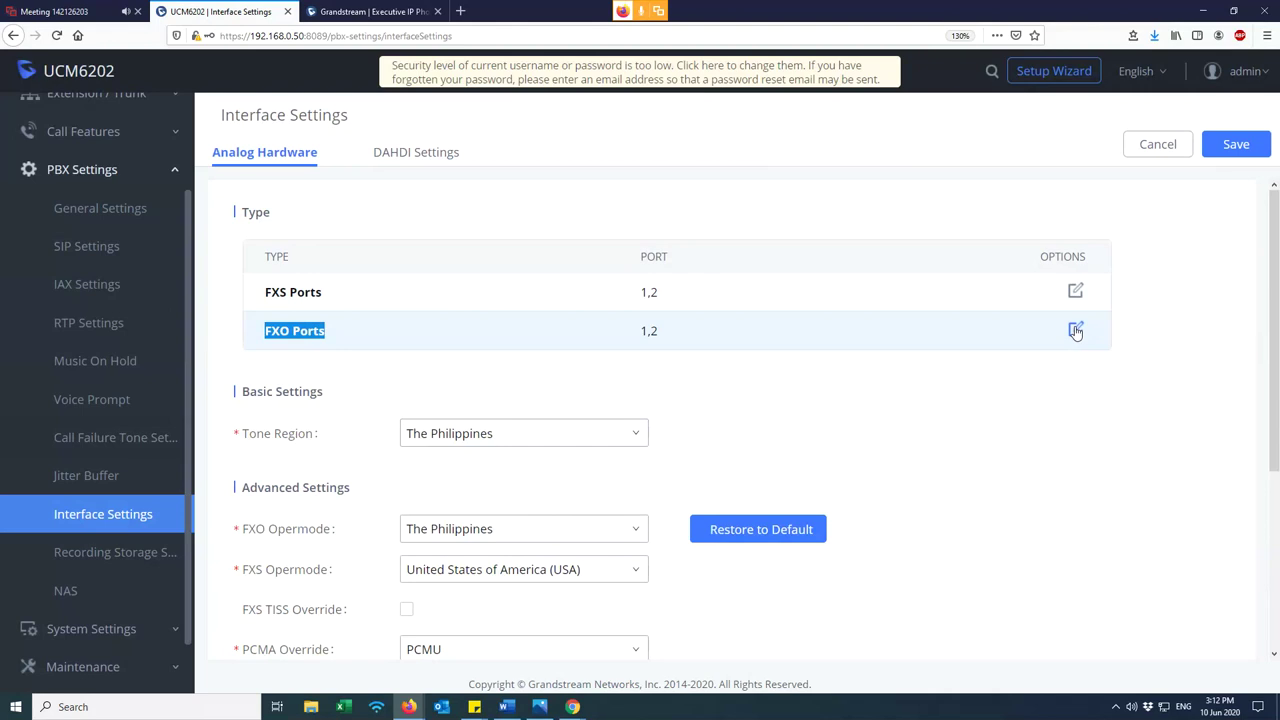
# - Open the FXO Ports settings and inspect Port 1's impedance choices without changing them
pyautogui.click(1075, 331)
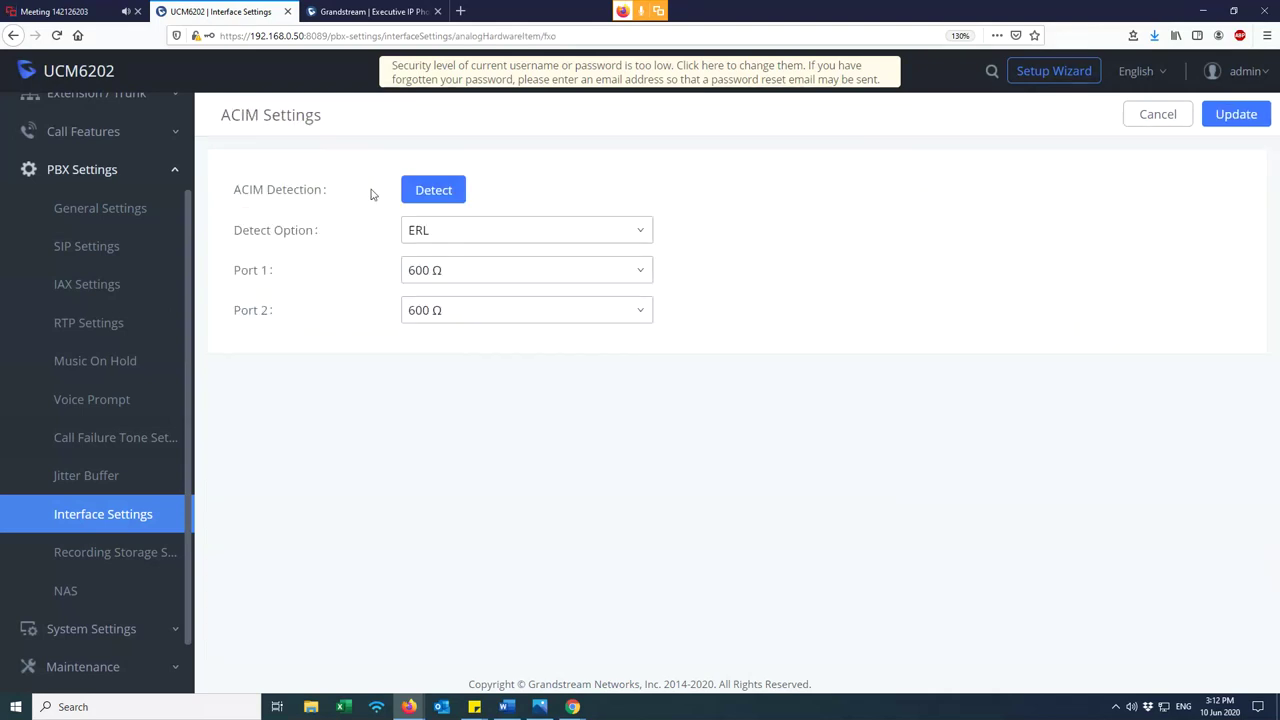
pyautogui.moveTo(320, 189); pyautogui.dragTo(240, 196)
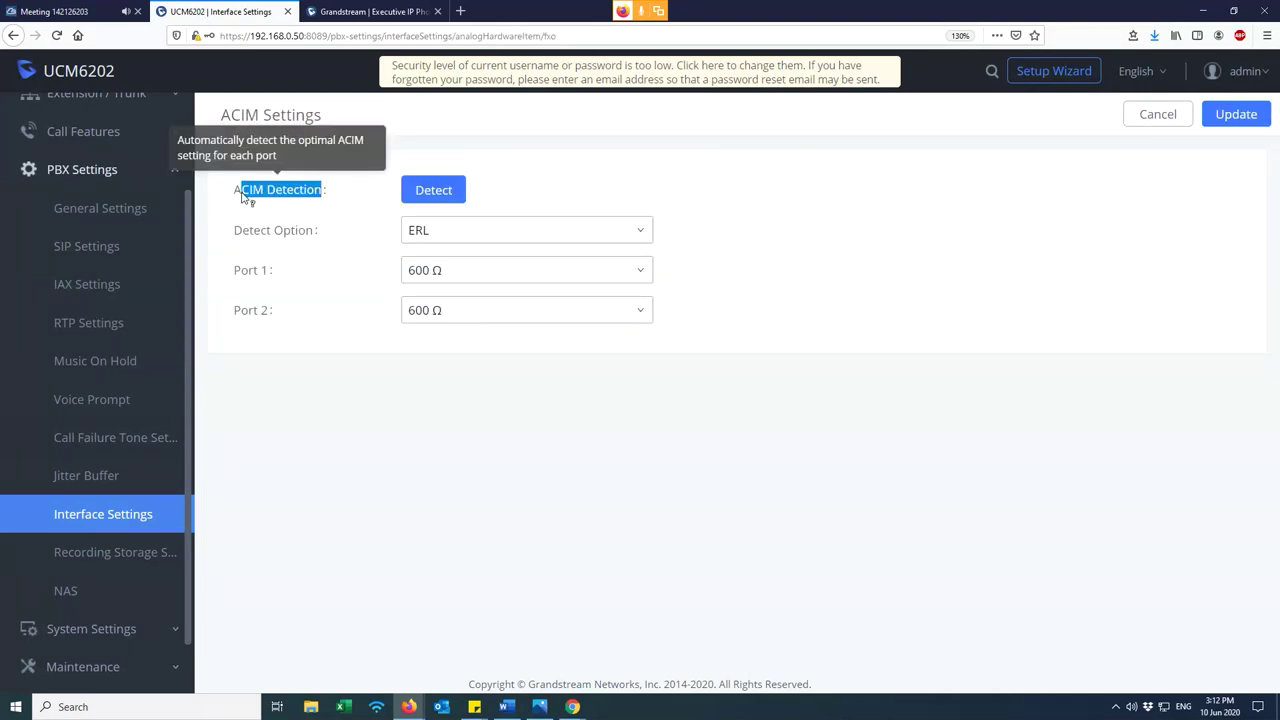
pyautogui.click(570, 171)
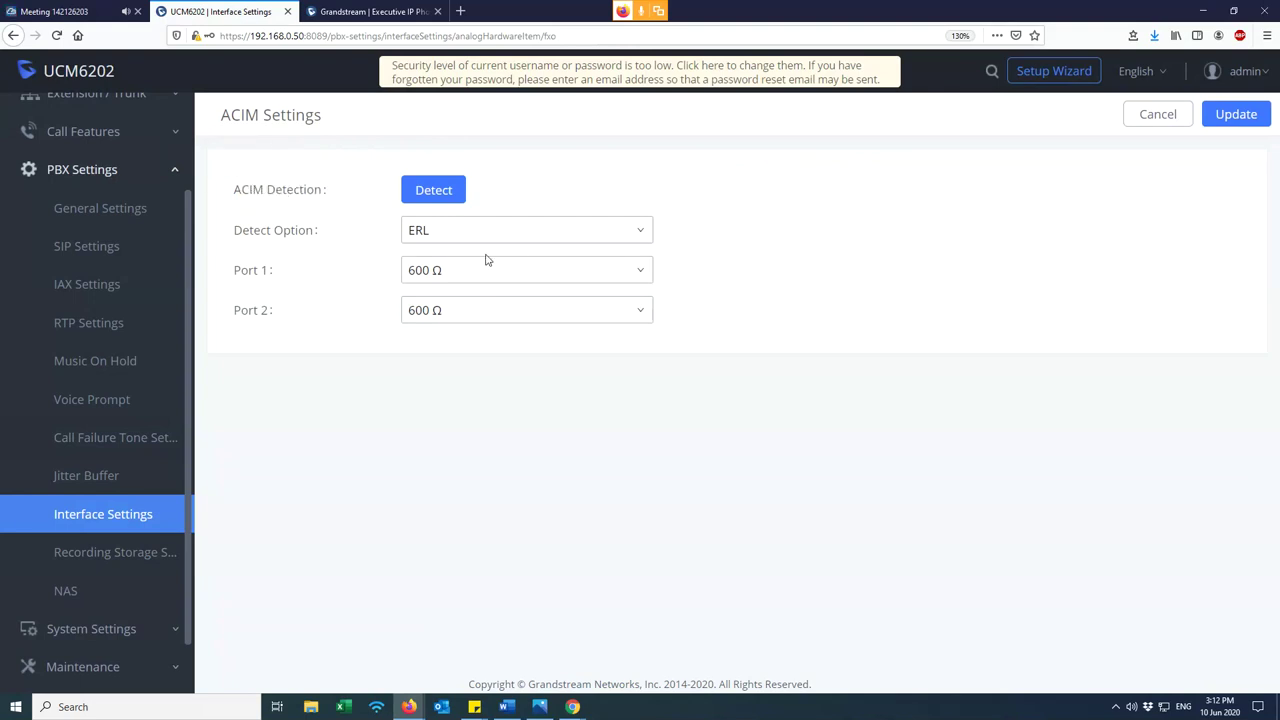
pyautogui.moveTo(271, 276); pyautogui.dragTo(238, 281)
pyautogui.click(280, 281)
pyautogui.click(545, 278)
pyautogui.scroll(-1, 530, 360)
pyautogui.scroll(-4, 525, 375)
pyautogui.scroll(6, 463, 405)
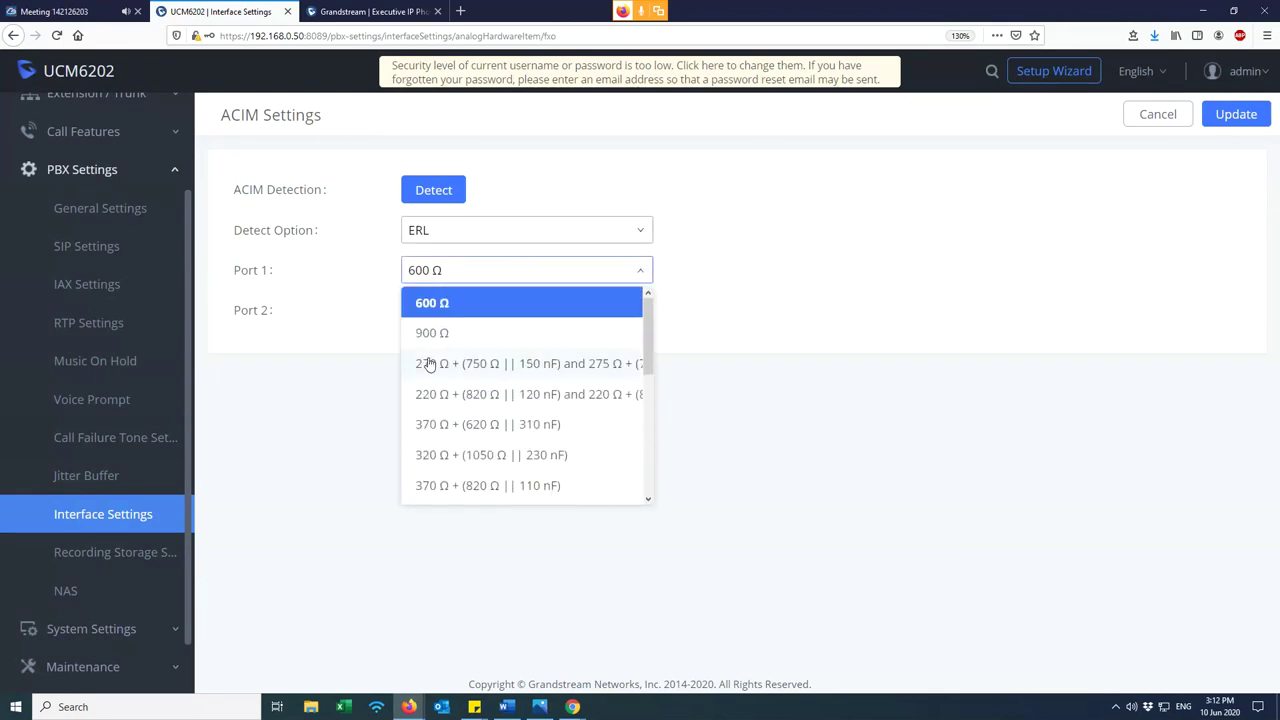
pyautogui.click(357, 308)
# - Run ACIM detection with Detect Option ERL and dismiss the no-connection error
pyautogui.click(452, 232)
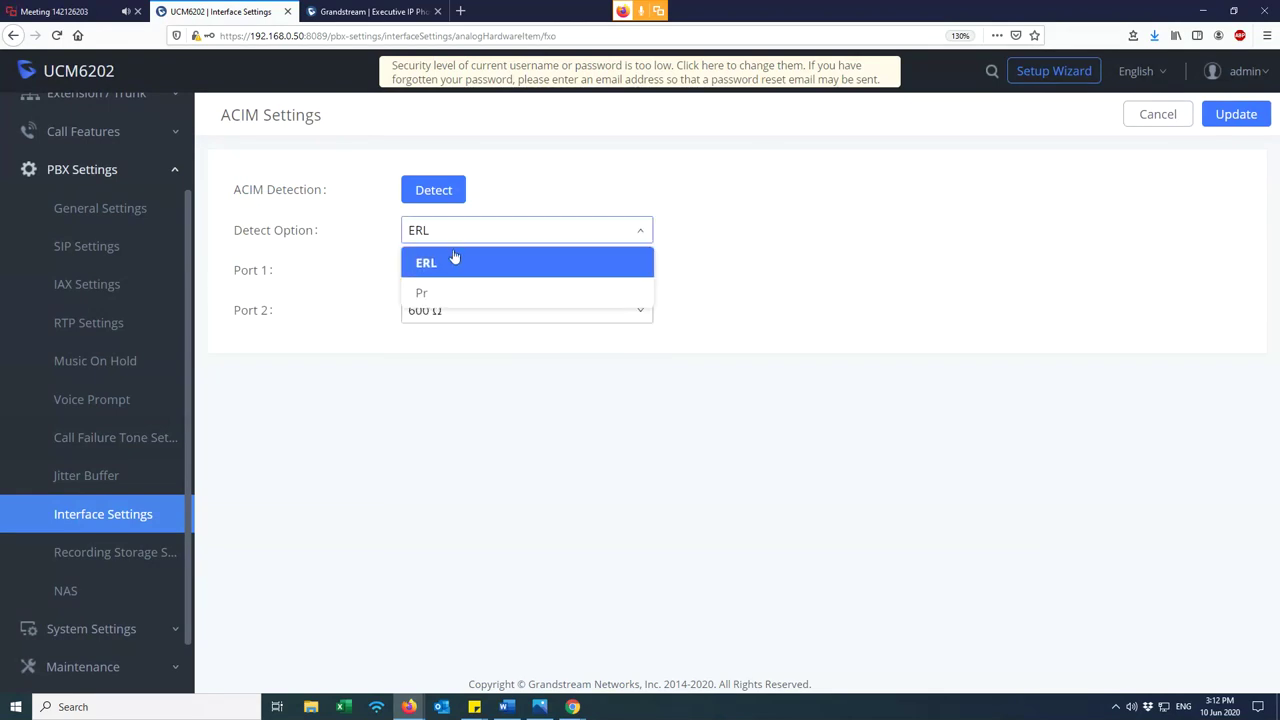
pyautogui.click(437, 291)
pyautogui.click(449, 238)
pyautogui.click(437, 265)
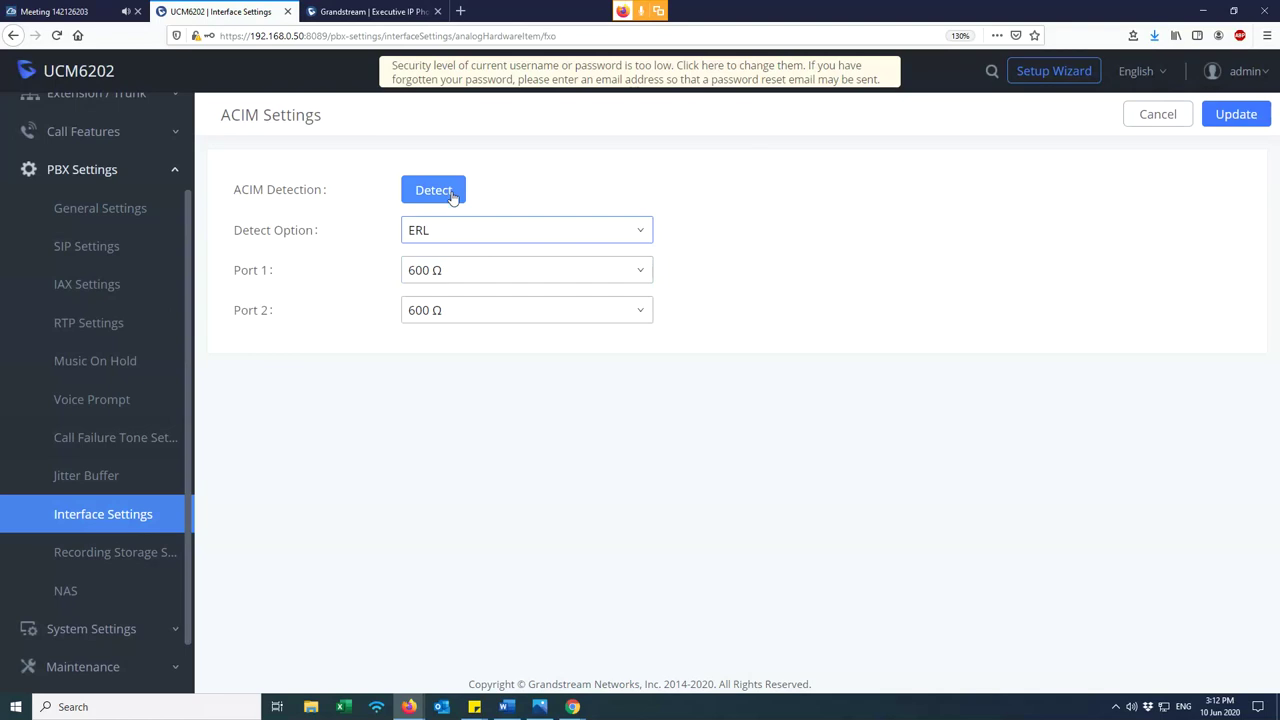
pyautogui.click(453, 197)
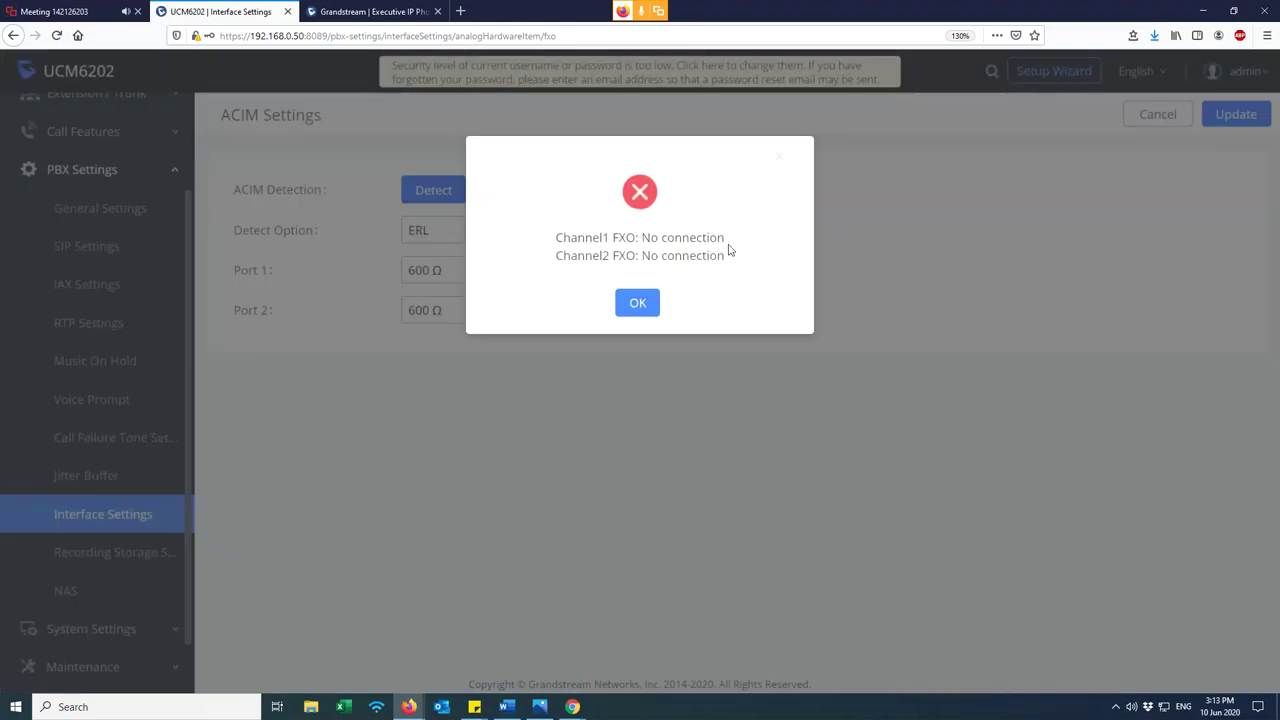
pyautogui.moveTo(725, 238); pyautogui.dragTo(604, 240)
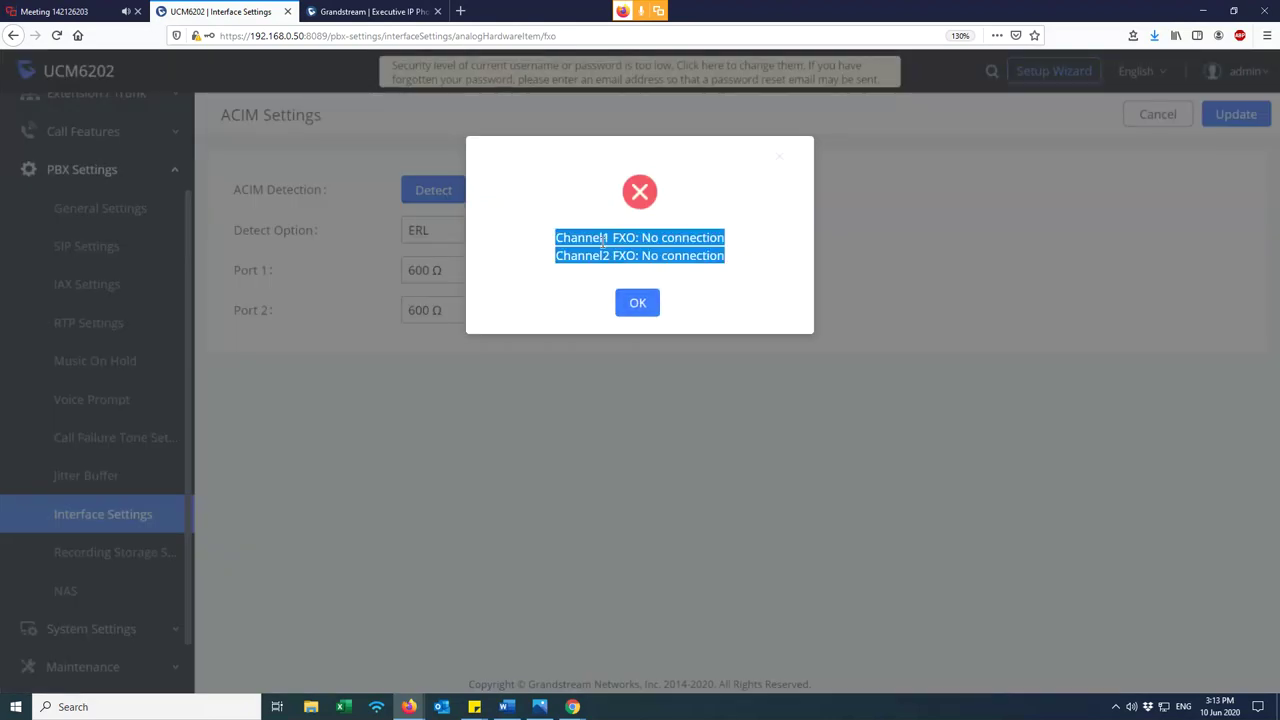
pyautogui.click(646, 306)
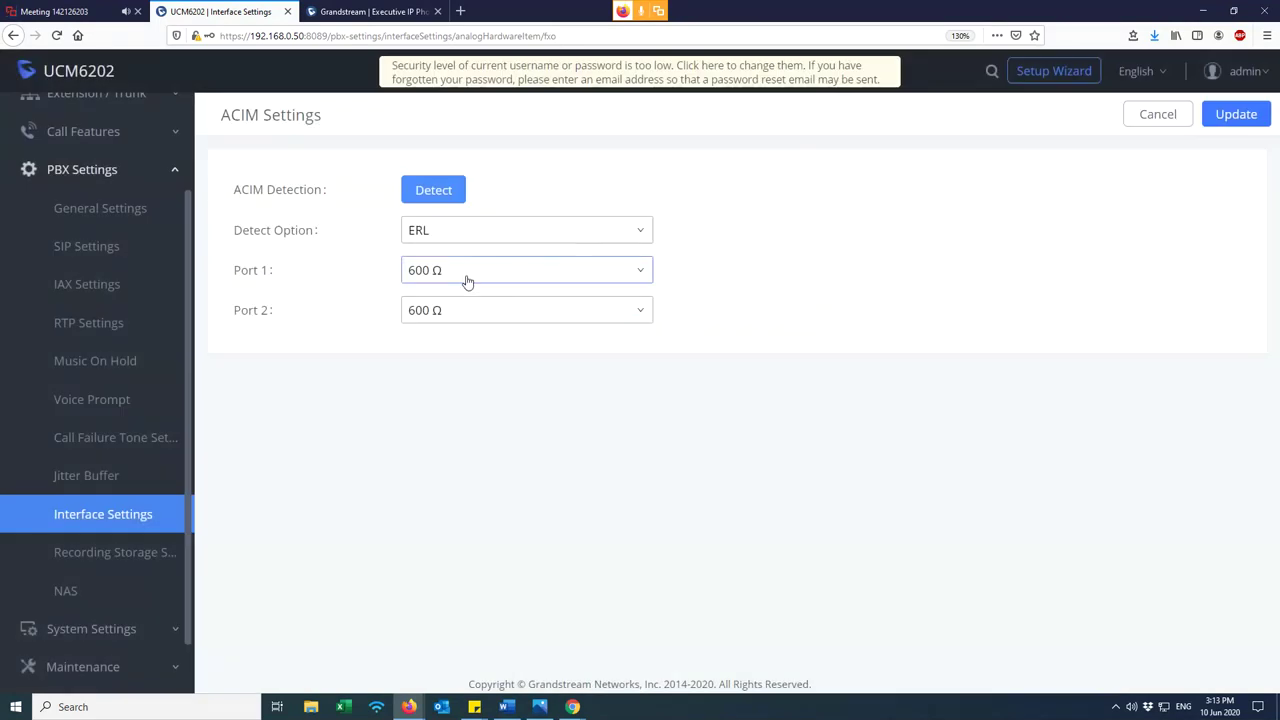
# - Switch FXO Port 1's ACIM impedance to 320 Ω + (1050 Ω || 230 nF) and click Update
pyautogui.click(462, 279)
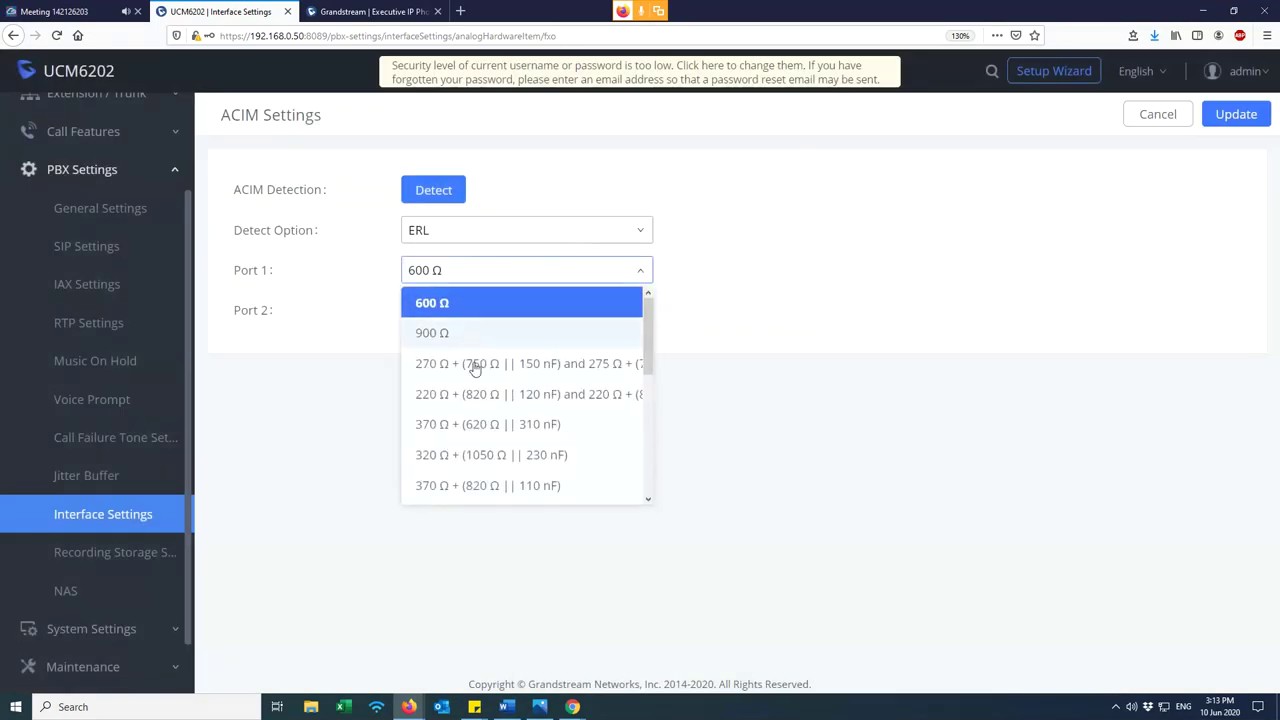
pyautogui.scroll(-3, 475, 365)
pyautogui.scroll(-2, 463, 437)
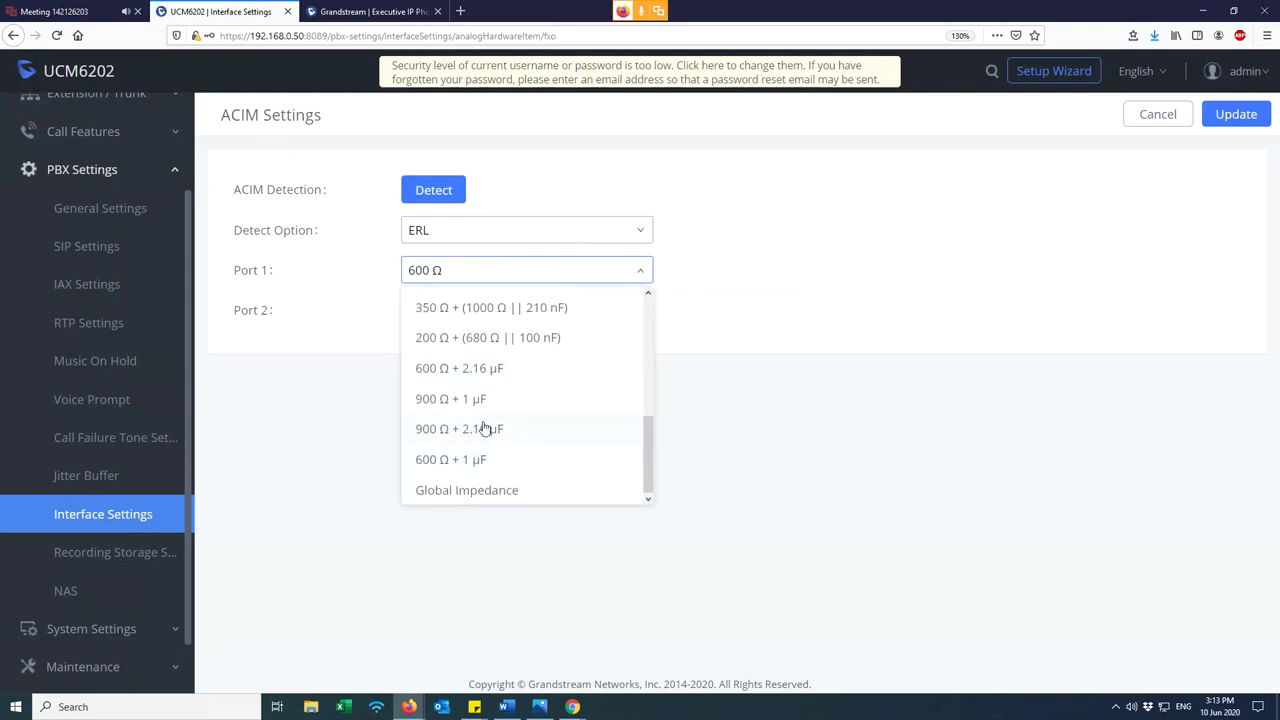
pyautogui.scroll(3, 486, 429)
pyautogui.click(473, 417)
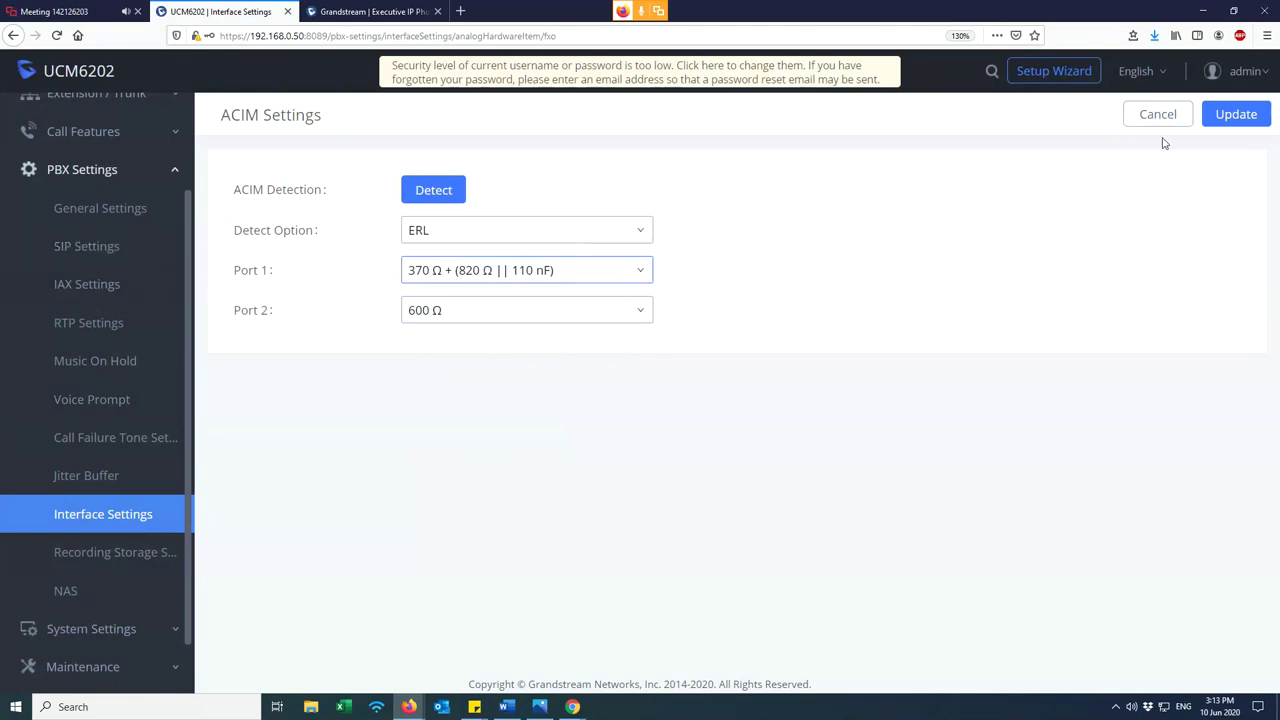
pyautogui.click(536, 274)
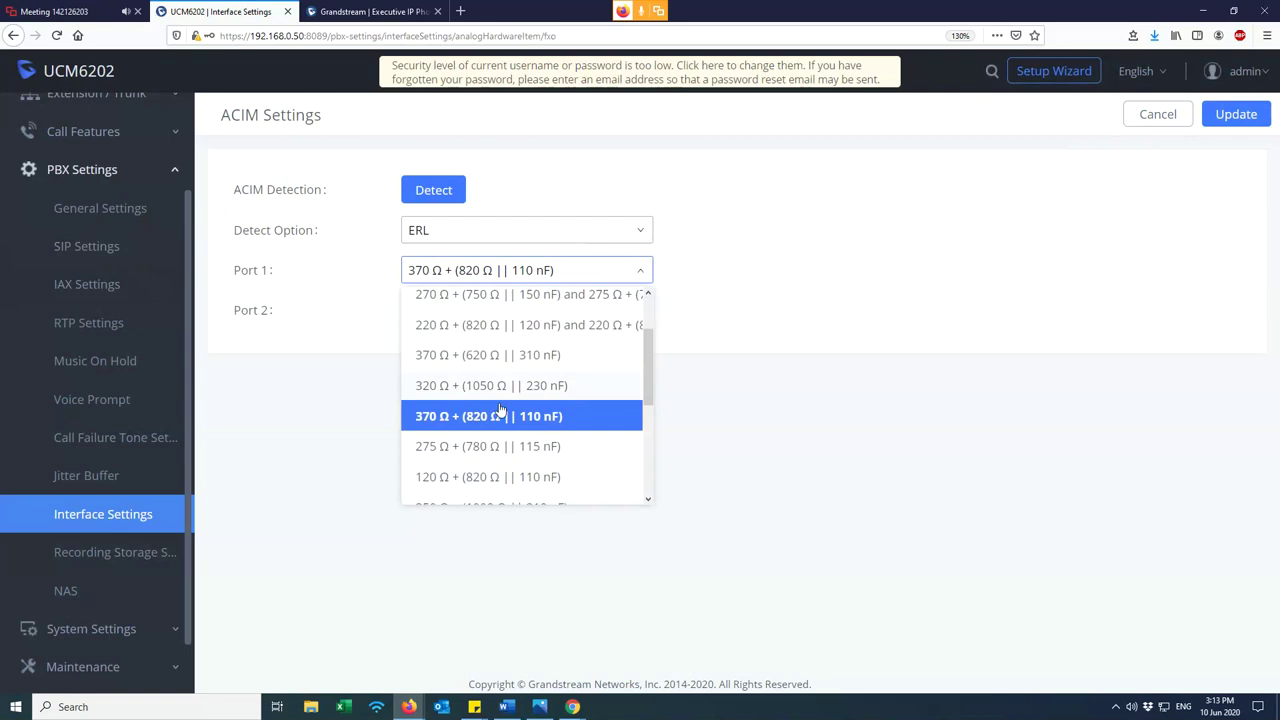
pyautogui.click(510, 386)
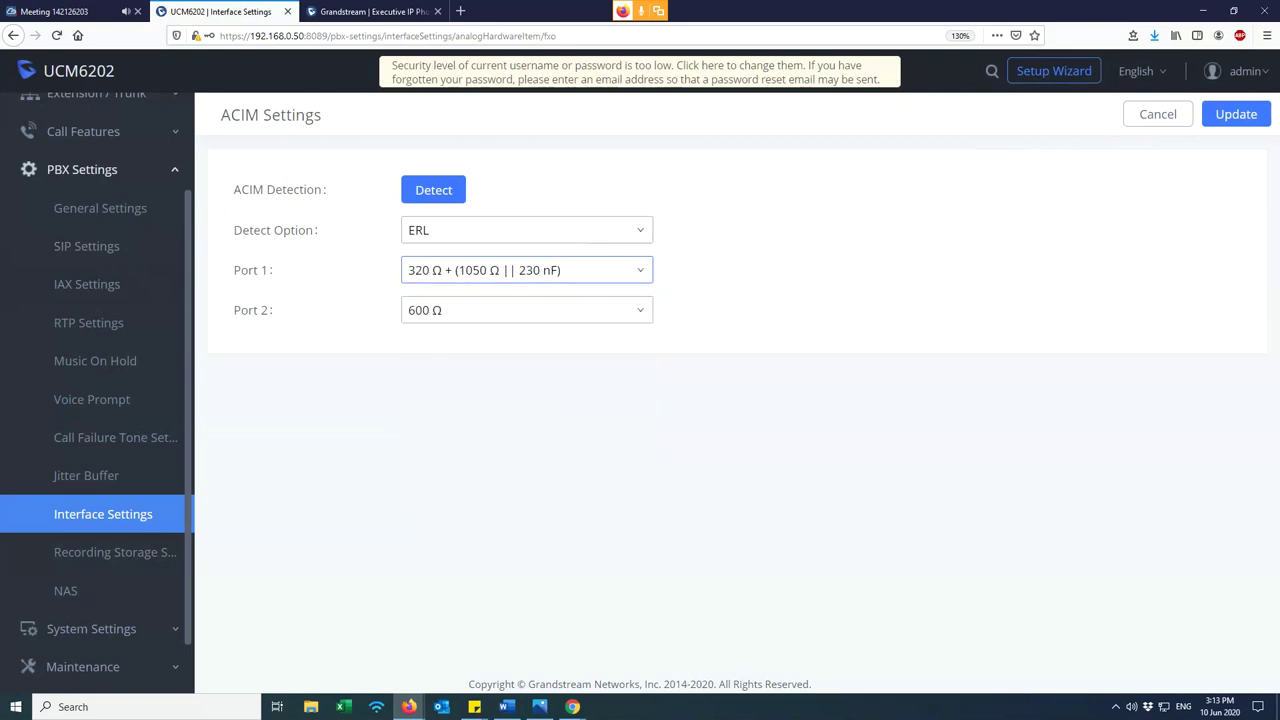
pyautogui.click(1236, 116)
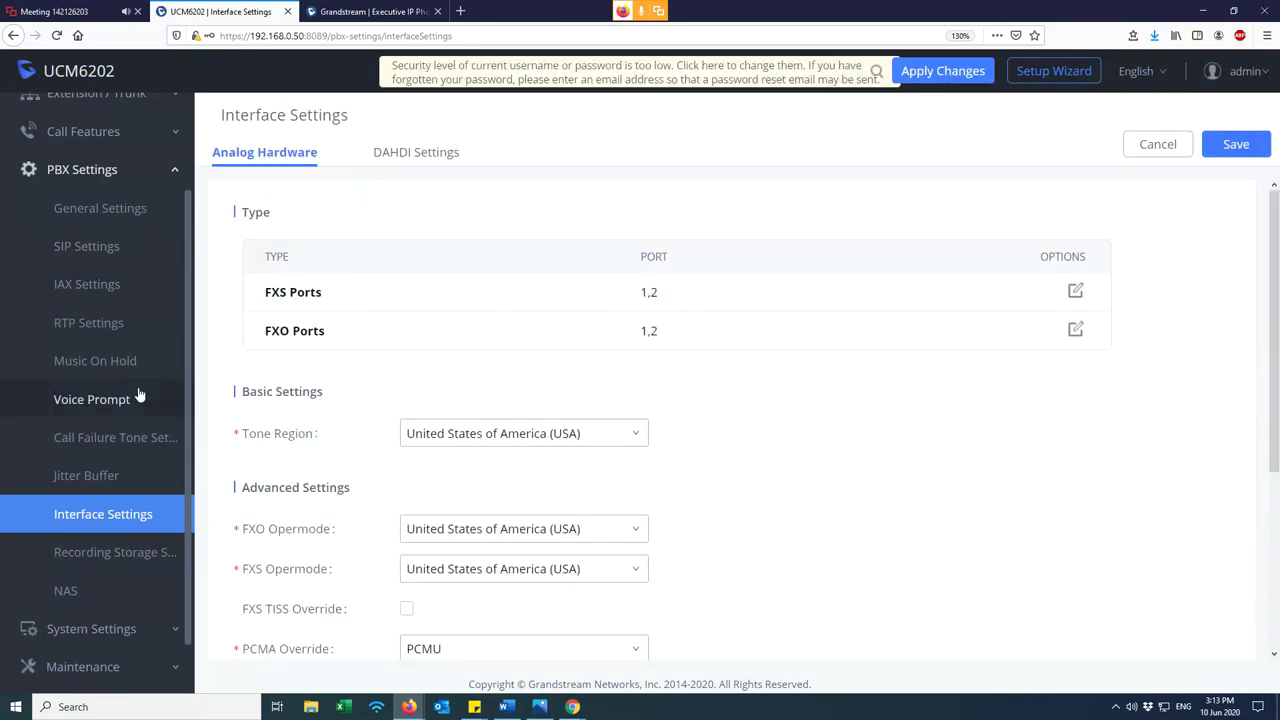
# - Reopen the FXO Ports ACIM settings and check Port 1 still shows 320 Ω + (1050 Ω || 230 nF)
pyautogui.scroll(2, 82, 375)
pyautogui.click(160, 257)
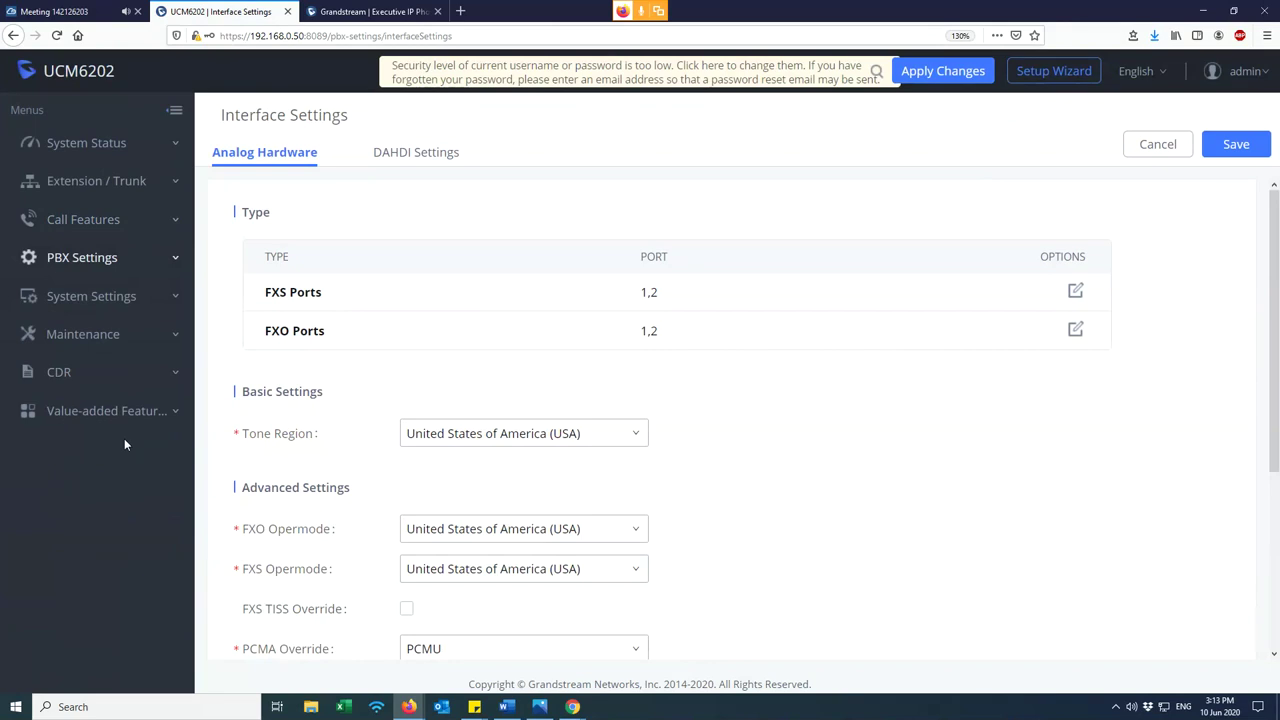
pyautogui.click(1074, 329)
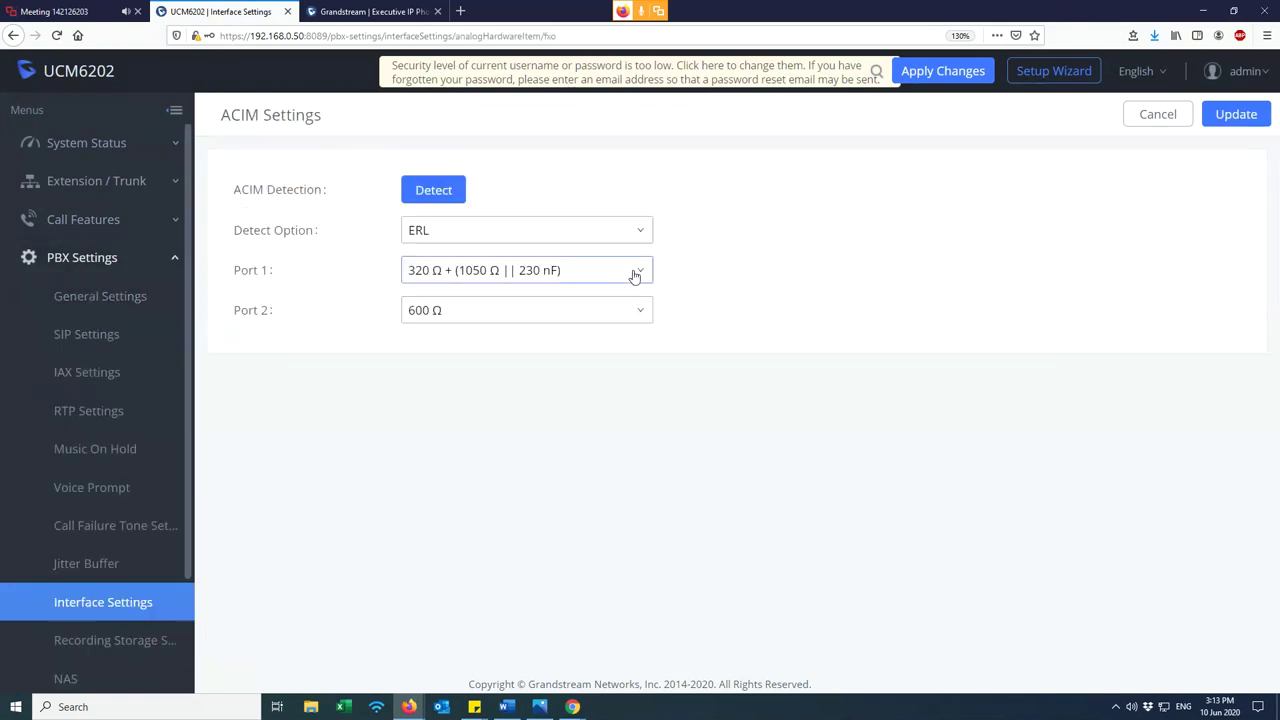
pyautogui.click(634, 276)
pyautogui.click(1049, 558)
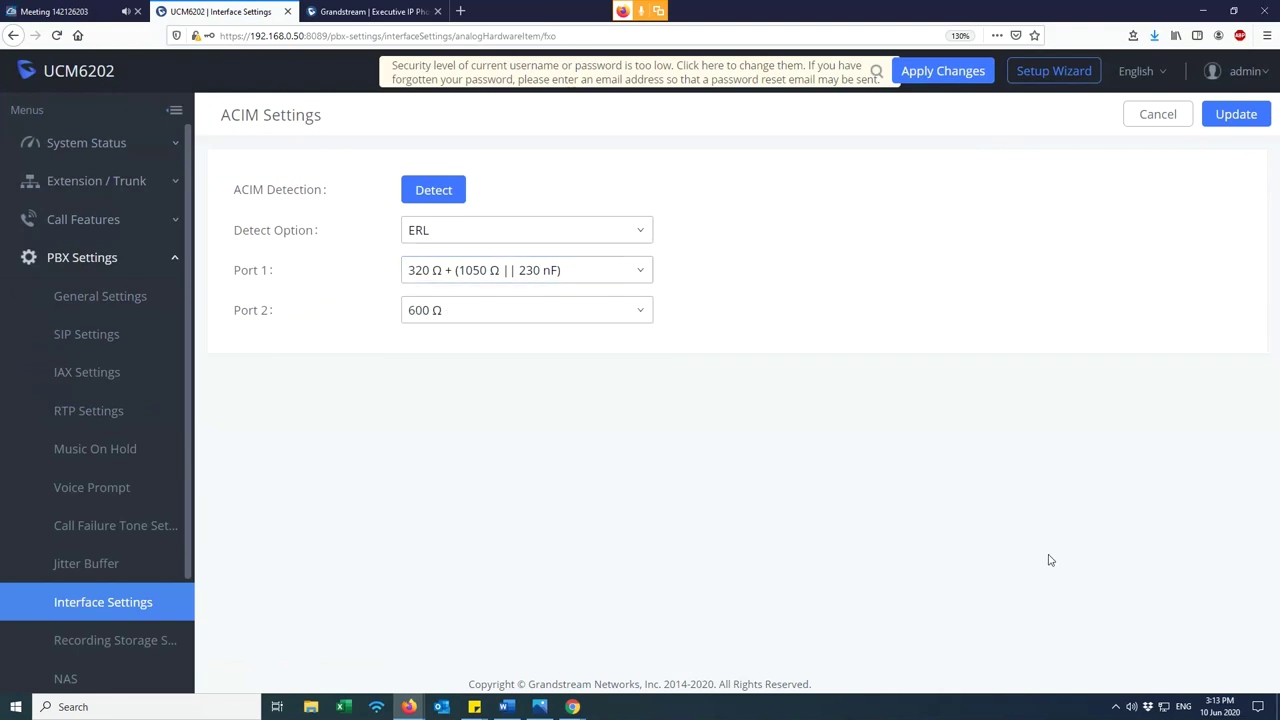
# - Recheck Port 1's impedance, then collapse PBX Settings and expand Call Features in the sidebar
pyautogui.click(552, 272)
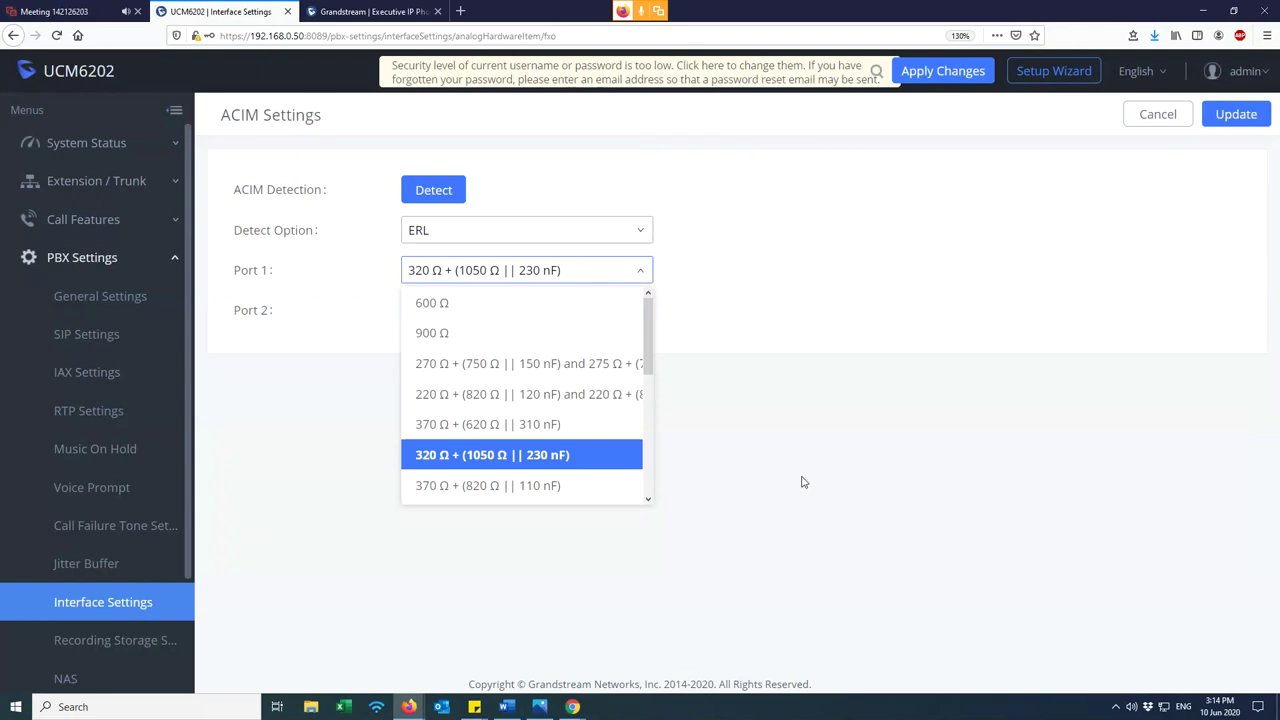
pyautogui.click(346, 127)
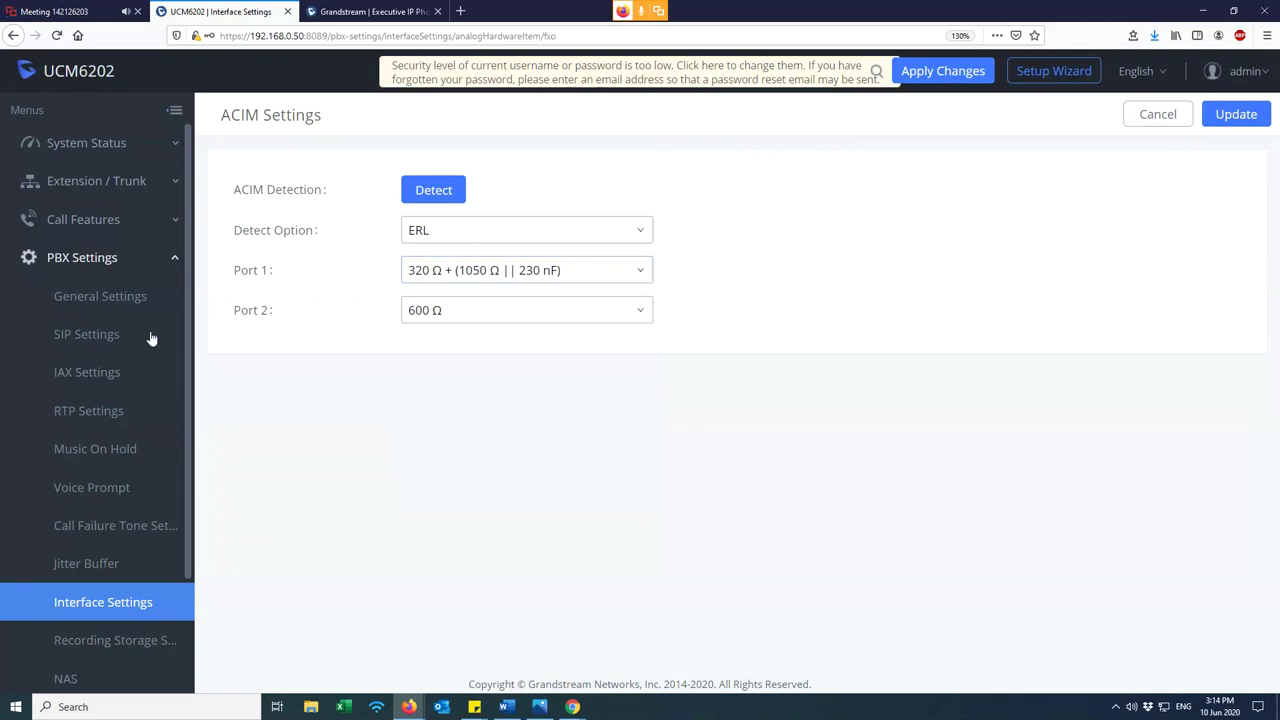
pyautogui.click(125, 258)
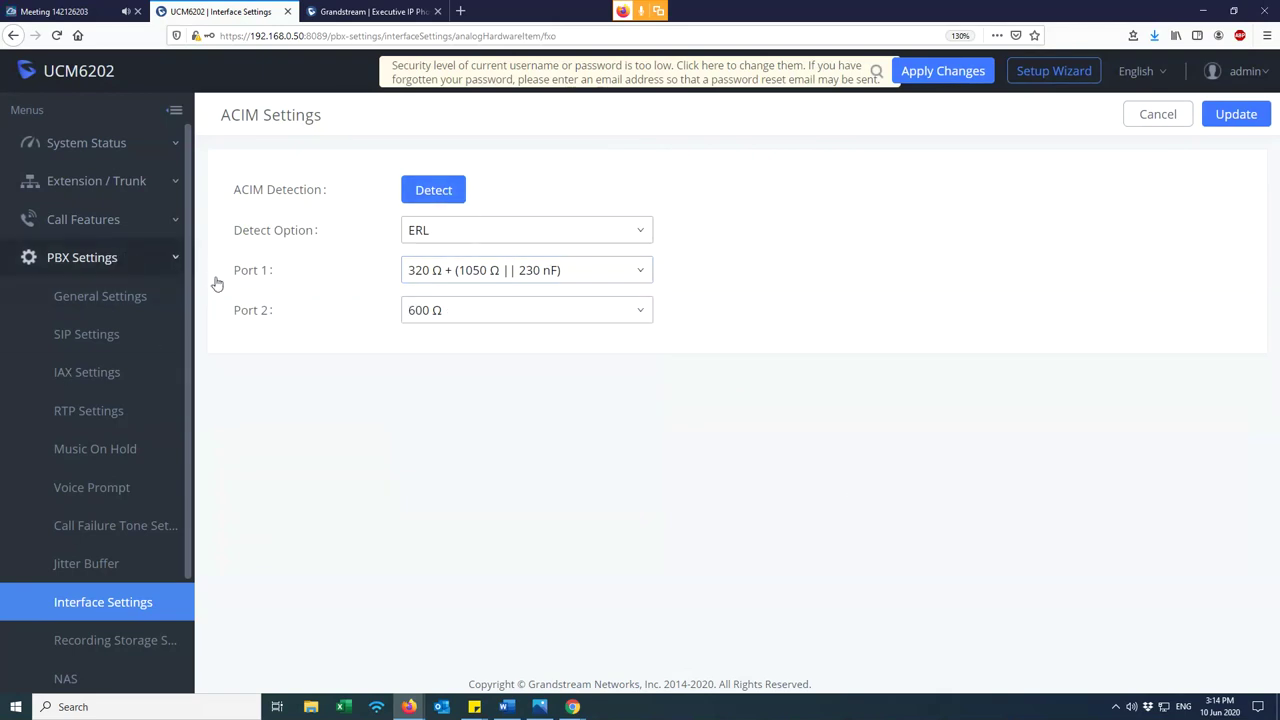
pyautogui.click(105, 220)
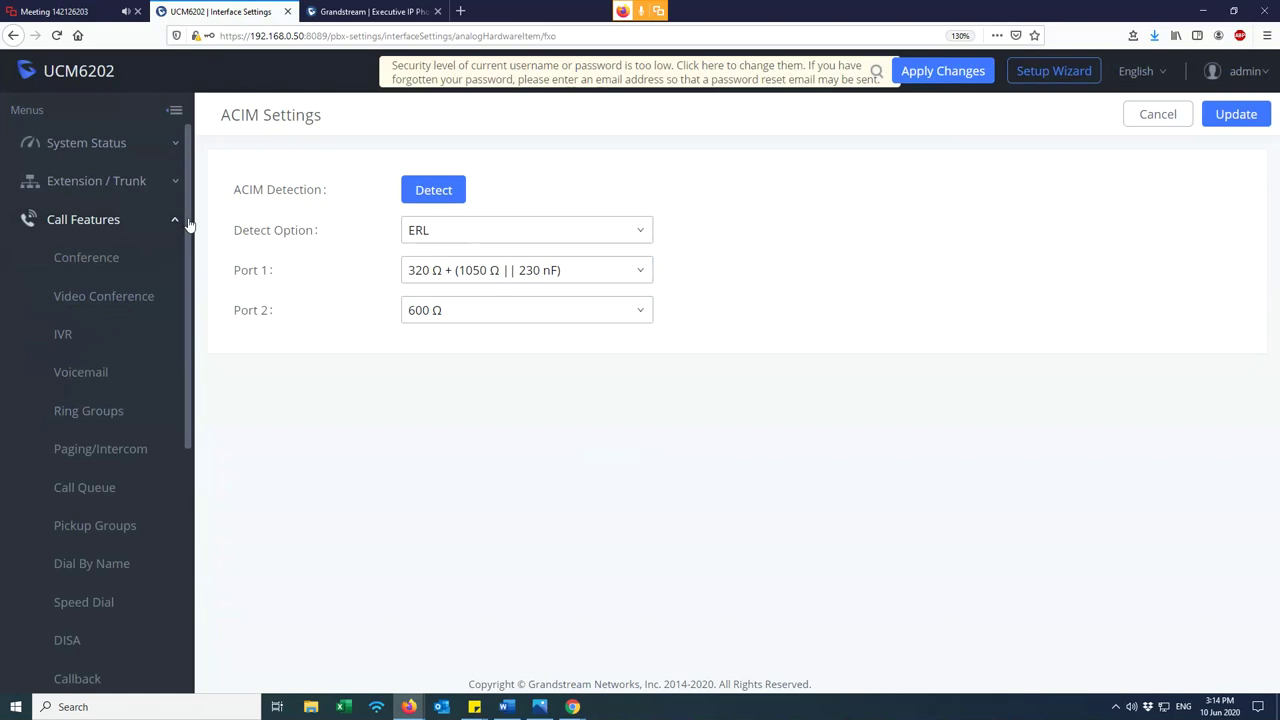
# - Open ring group 6400 from the Ring Groups list and start replacing the name test with Sales
pyautogui.click(128, 418)
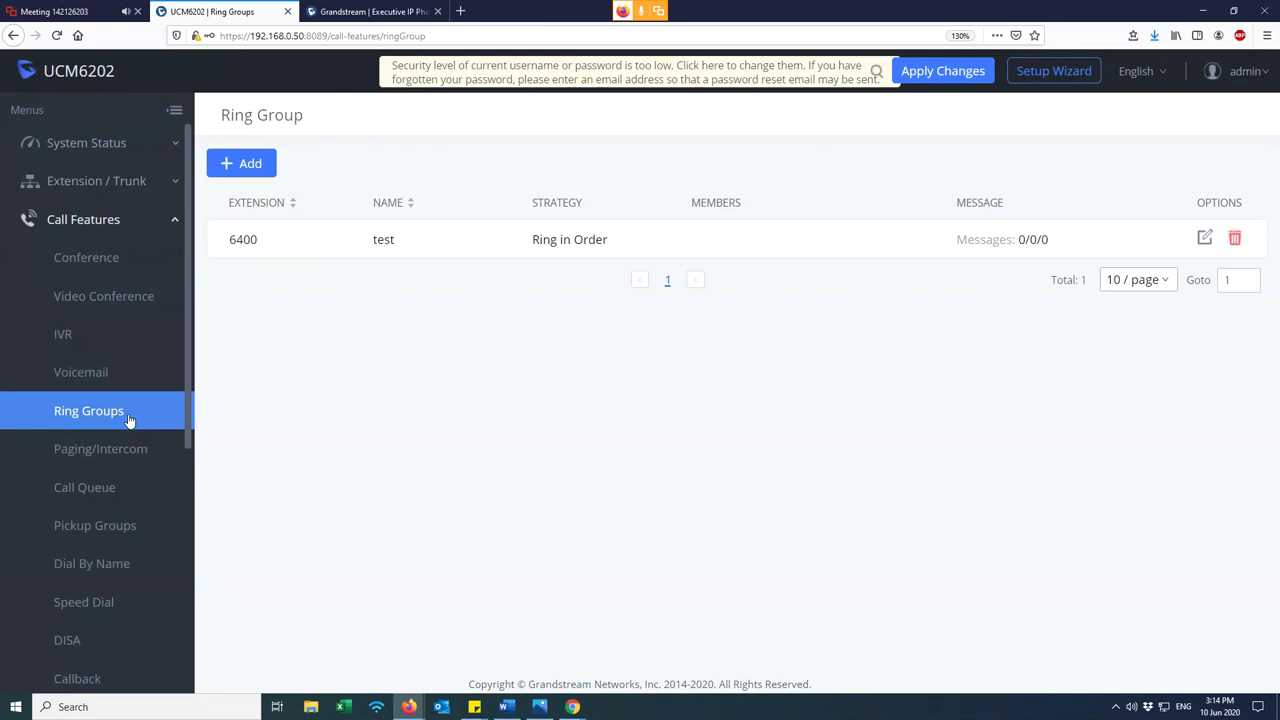
pyautogui.click(1204, 238)
pyautogui.doubleClick(408, 189)
pyautogui.write('Sales')
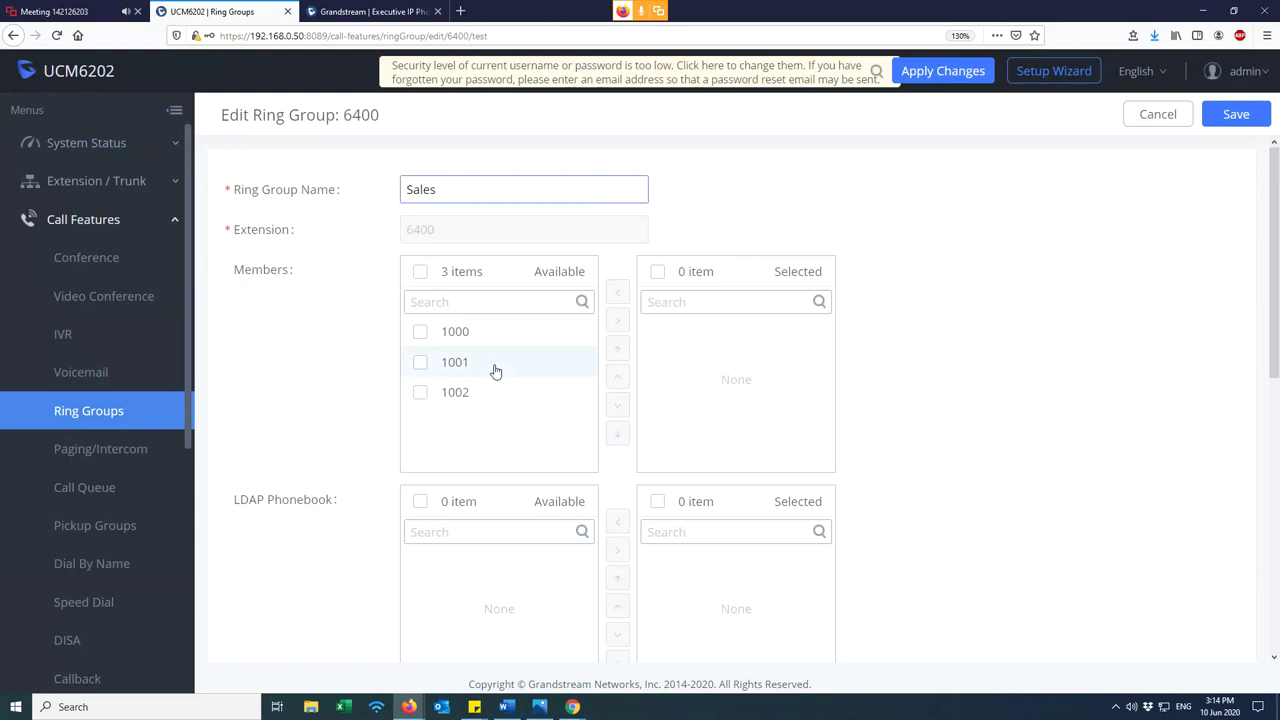
# - Move extensions 1001 and 1002 into the ring group's Selected members, leaving 1000 available
pyautogui.click(421, 334)
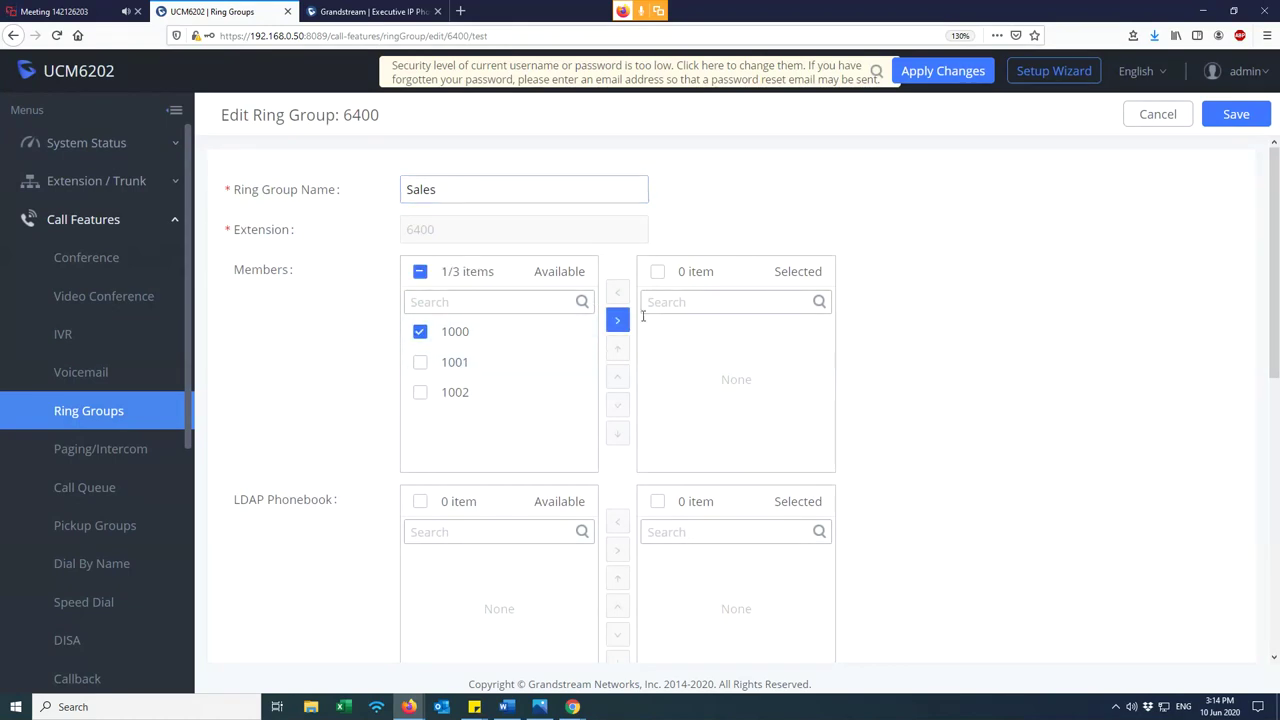
pyautogui.click(618, 322)
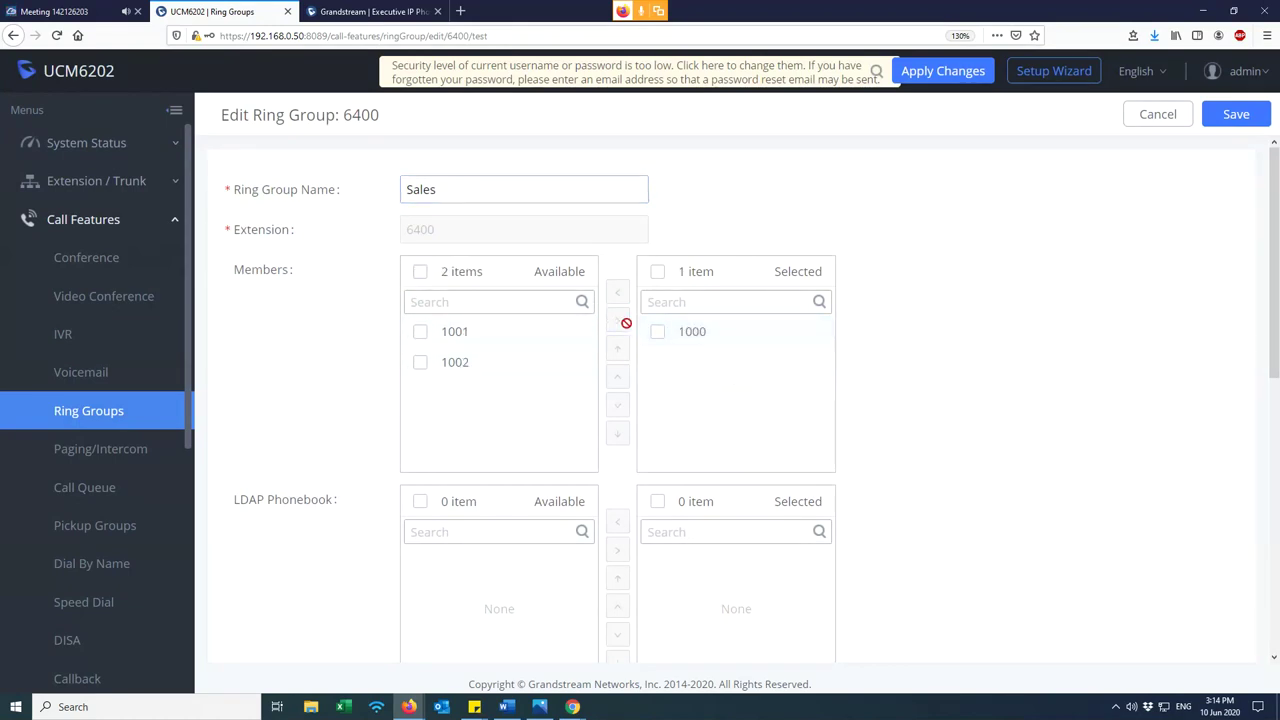
pyautogui.click(657, 331)
pyautogui.click(617, 292)
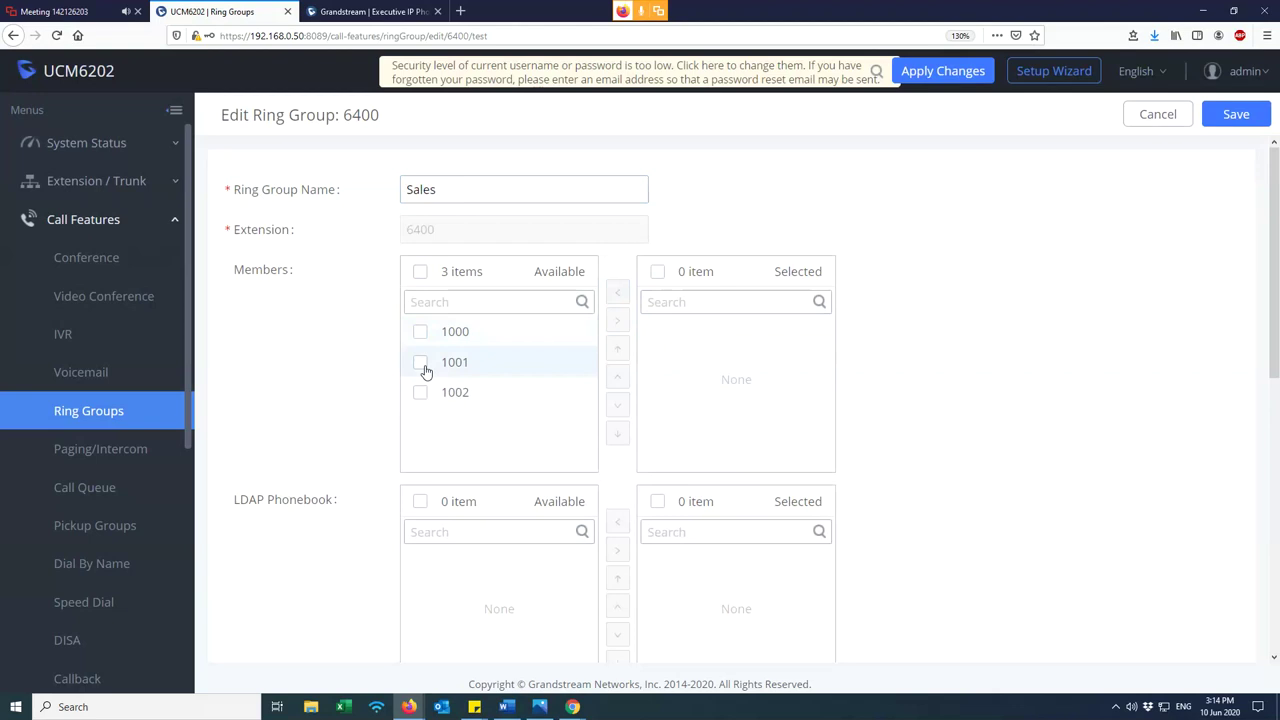
pyautogui.click(421, 363)
pyautogui.click(420, 393)
pyautogui.click(617, 320)
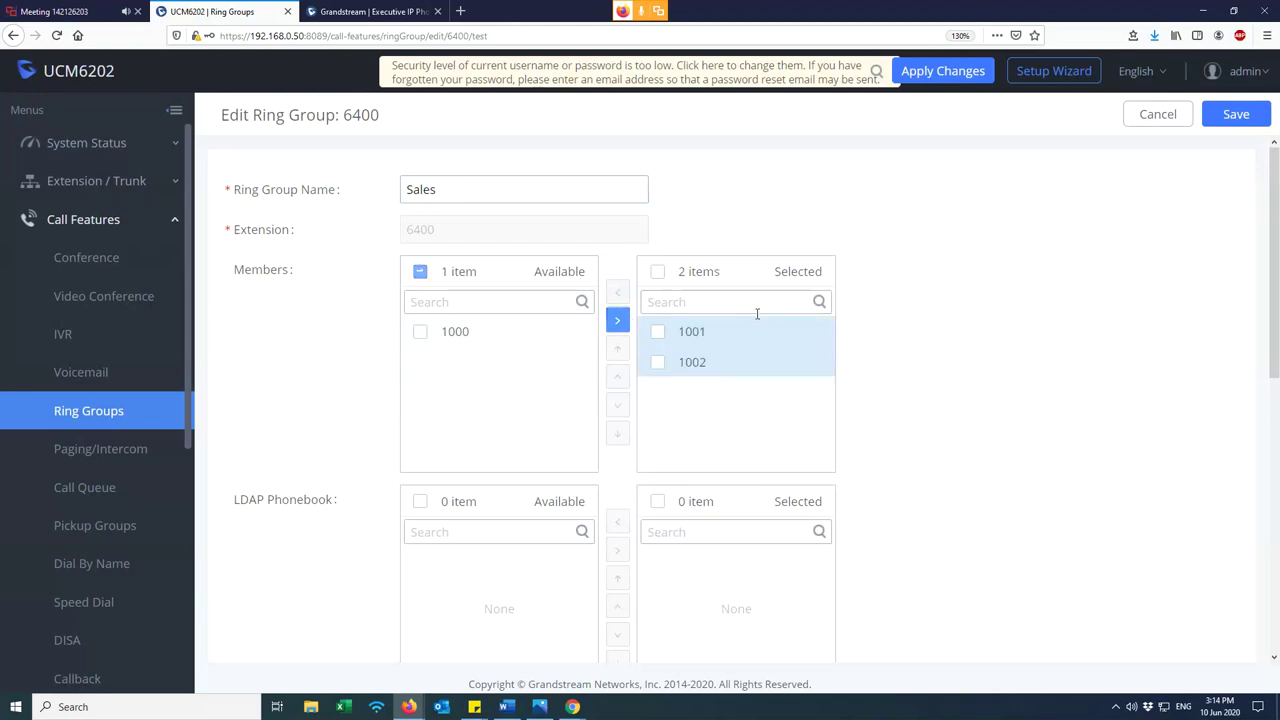
pyautogui.click(663, 364)
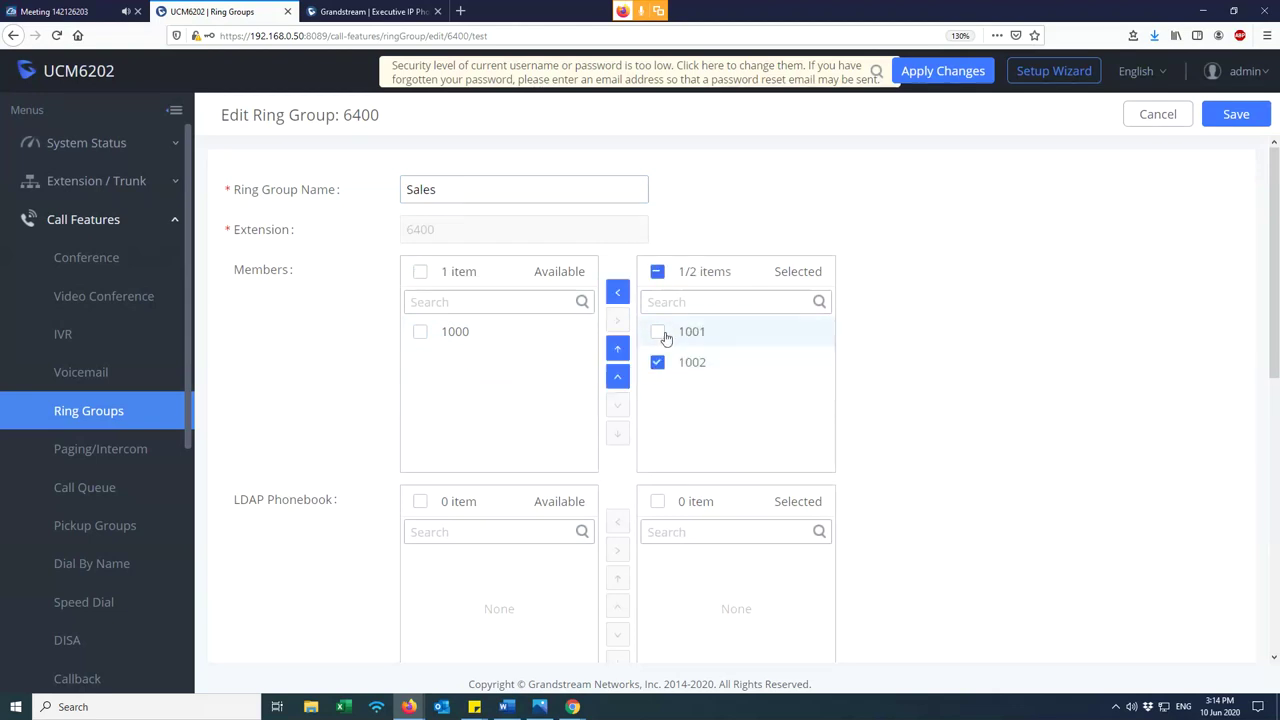
pyautogui.click(659, 333)
pyautogui.click(659, 333)
pyautogui.click(660, 364)
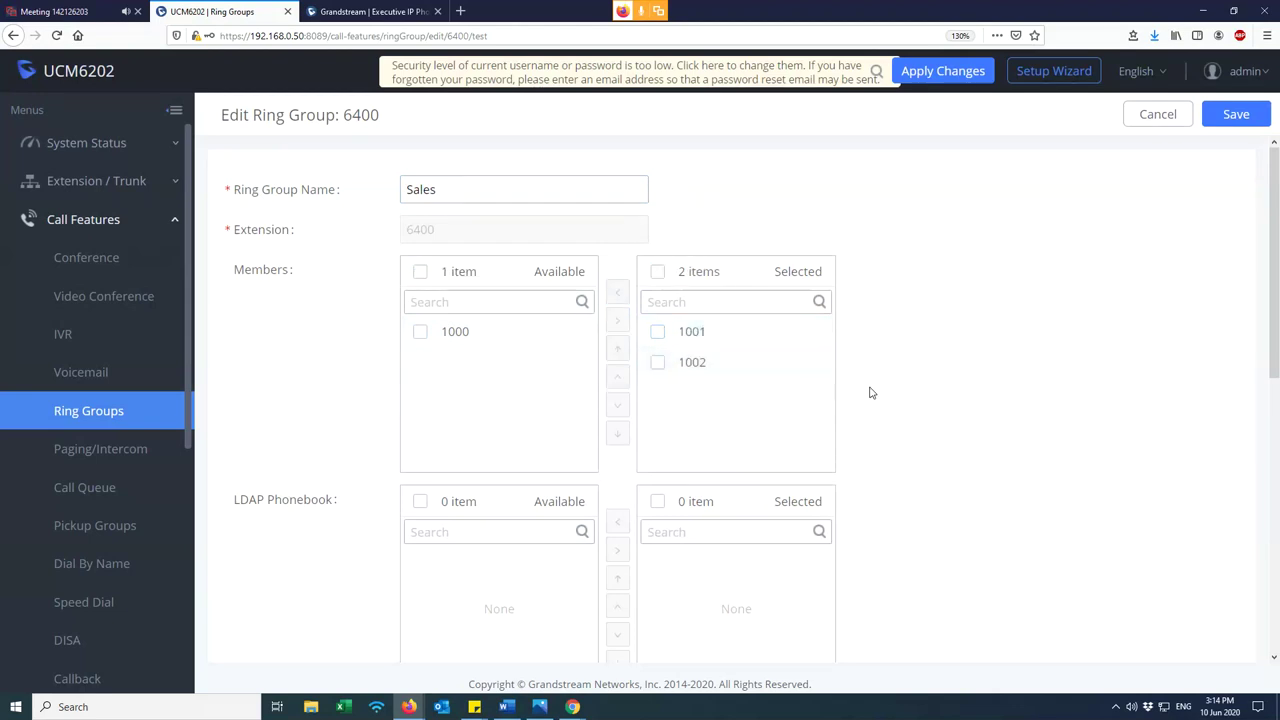
# - Try simultaneous ringing, then set the Ring Strategy back to Ring in Order
pyautogui.scroll(-5, 940, 389)
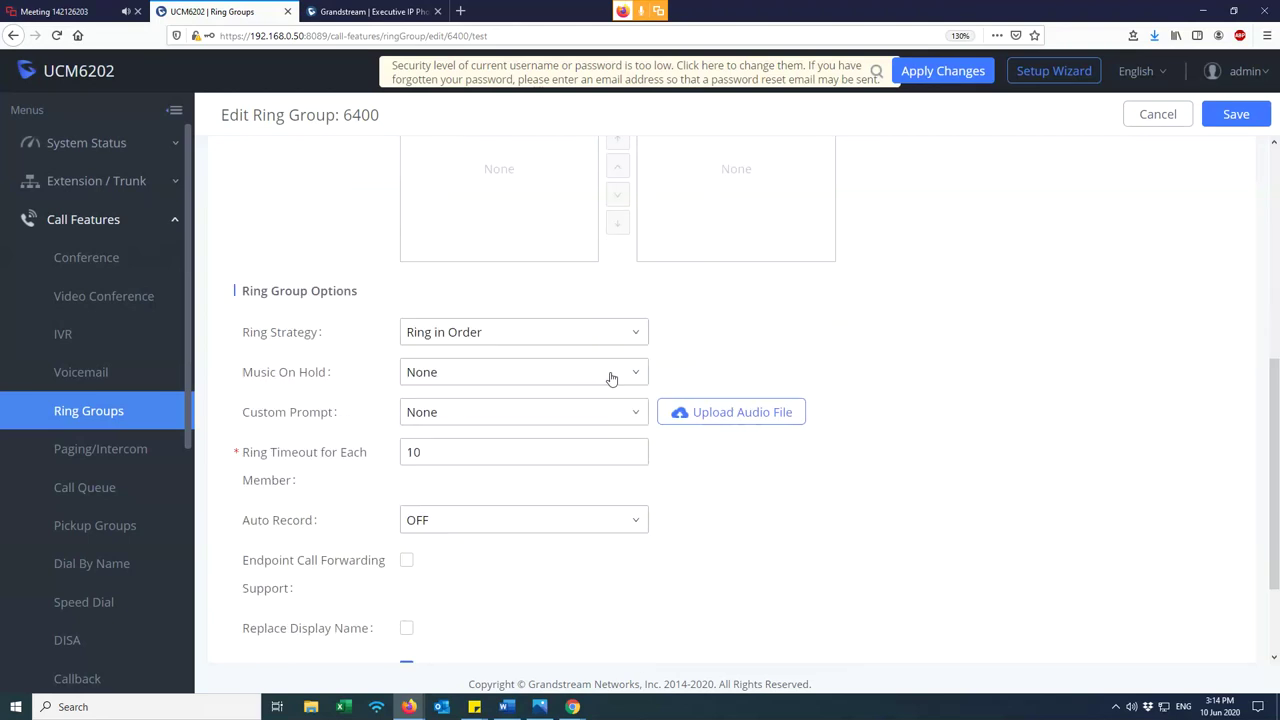
pyautogui.scroll(4, 310, 366)
pyautogui.scroll(-3, 314, 371)
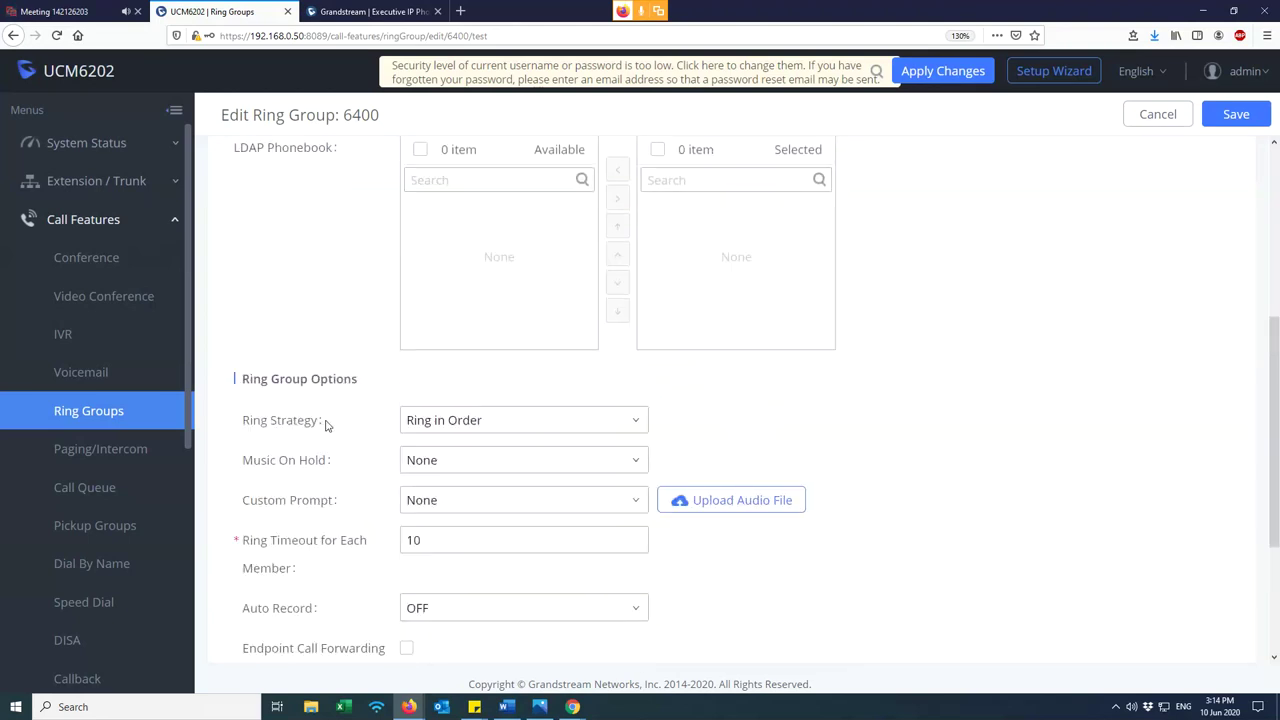
pyautogui.click(447, 430)
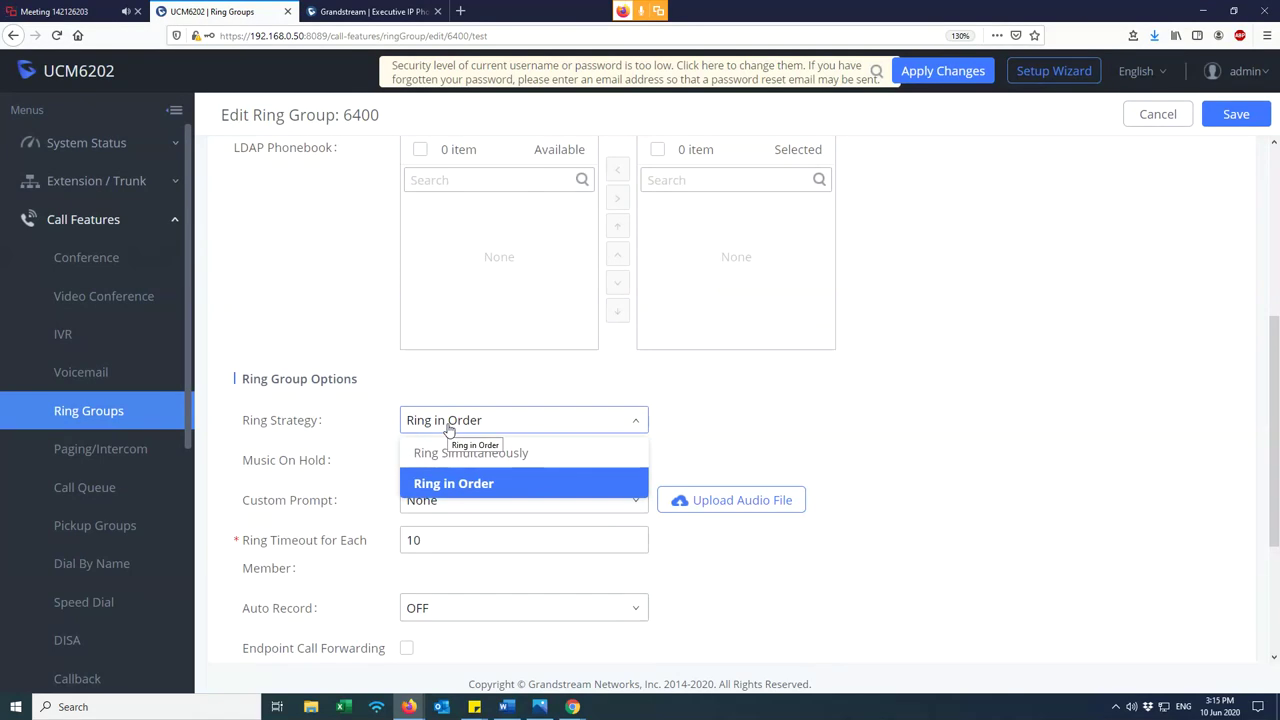
pyautogui.click(498, 452)
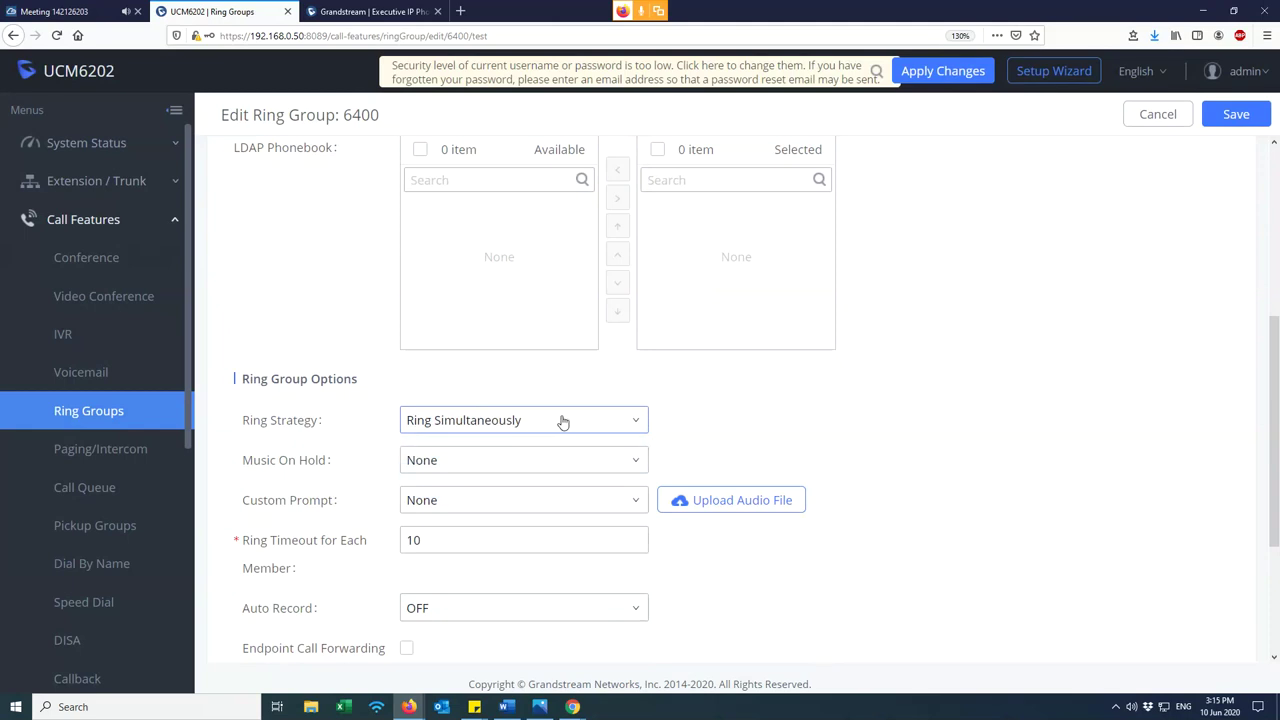
pyautogui.scroll(5, 843, 432)
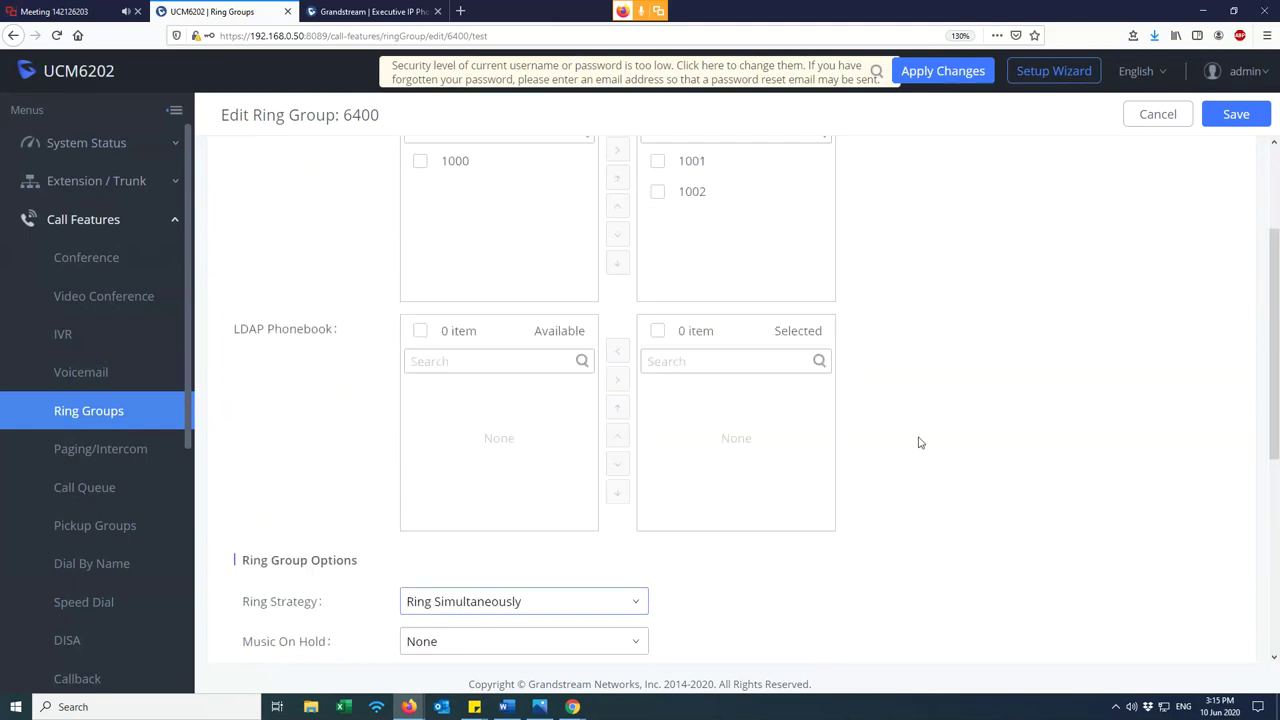
pyautogui.click(657, 243)
pyautogui.click(658, 275)
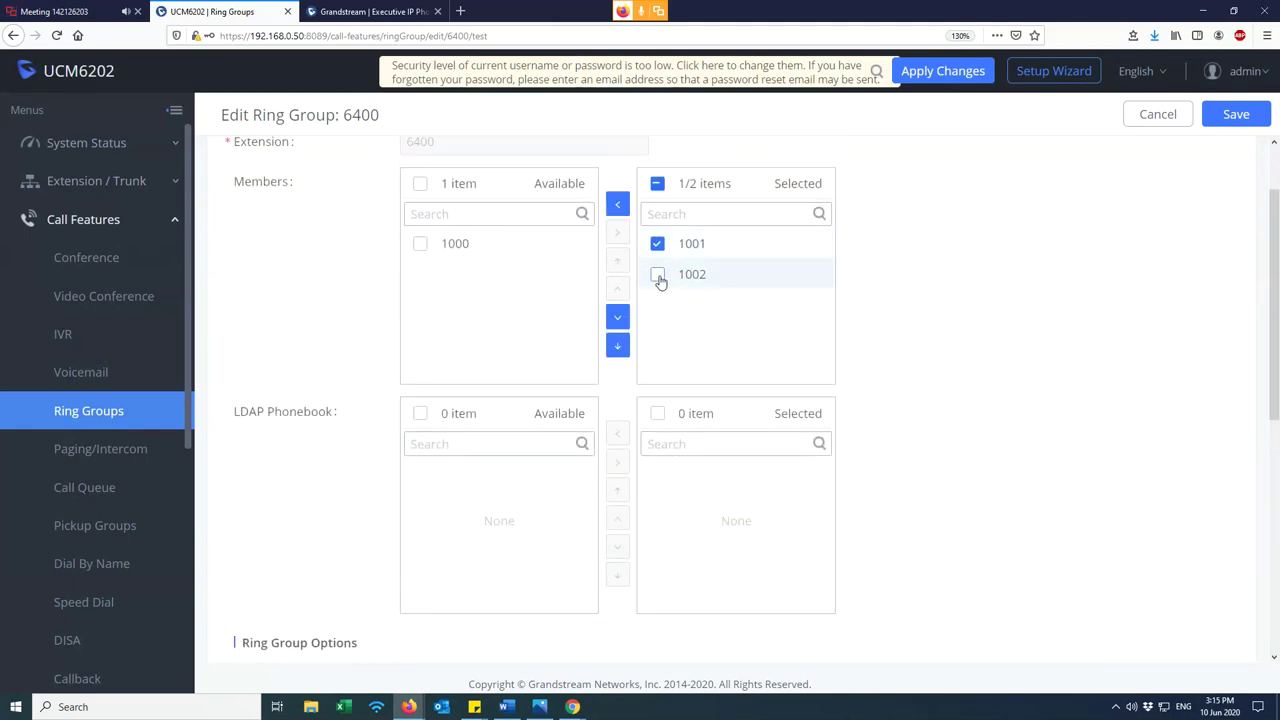
pyautogui.click(658, 275)
pyautogui.click(657, 243)
pyautogui.scroll(-3, 418, 415)
pyautogui.click(443, 428)
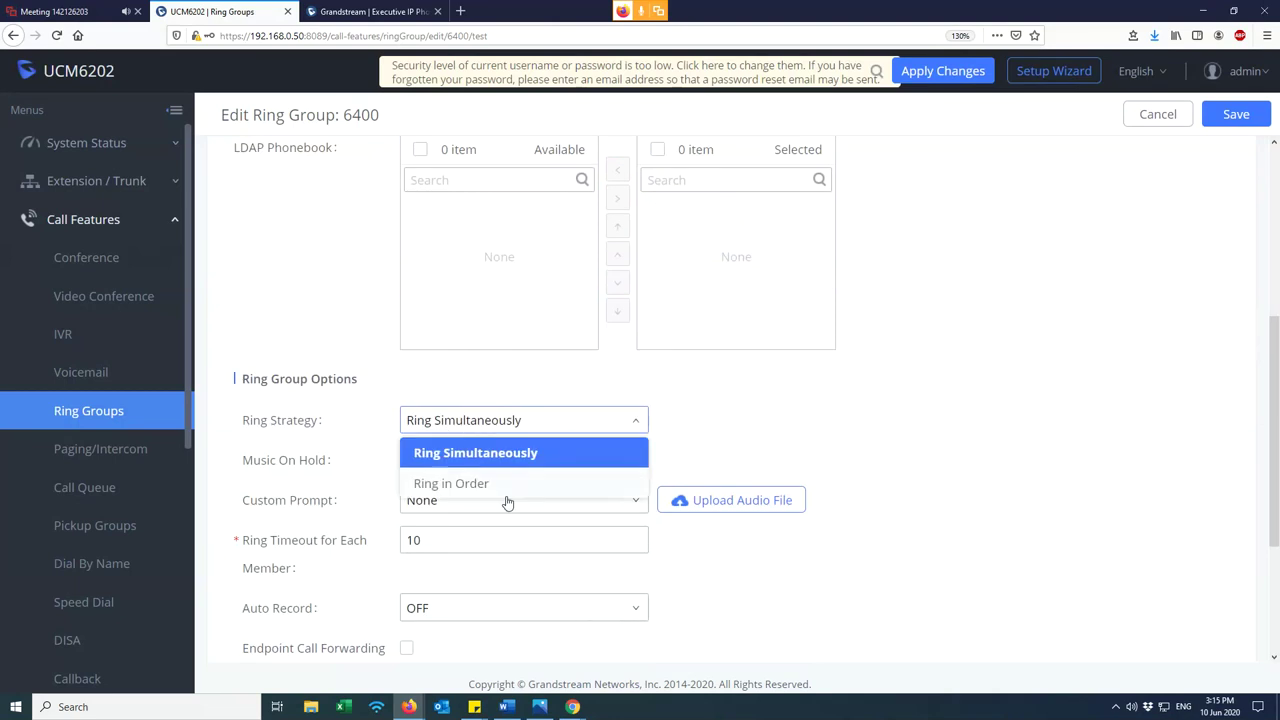
pyautogui.click(465, 486)
# - Change Ring Timeout for Each Member from 10 to 60
pyautogui.scroll(3, 814, 417)
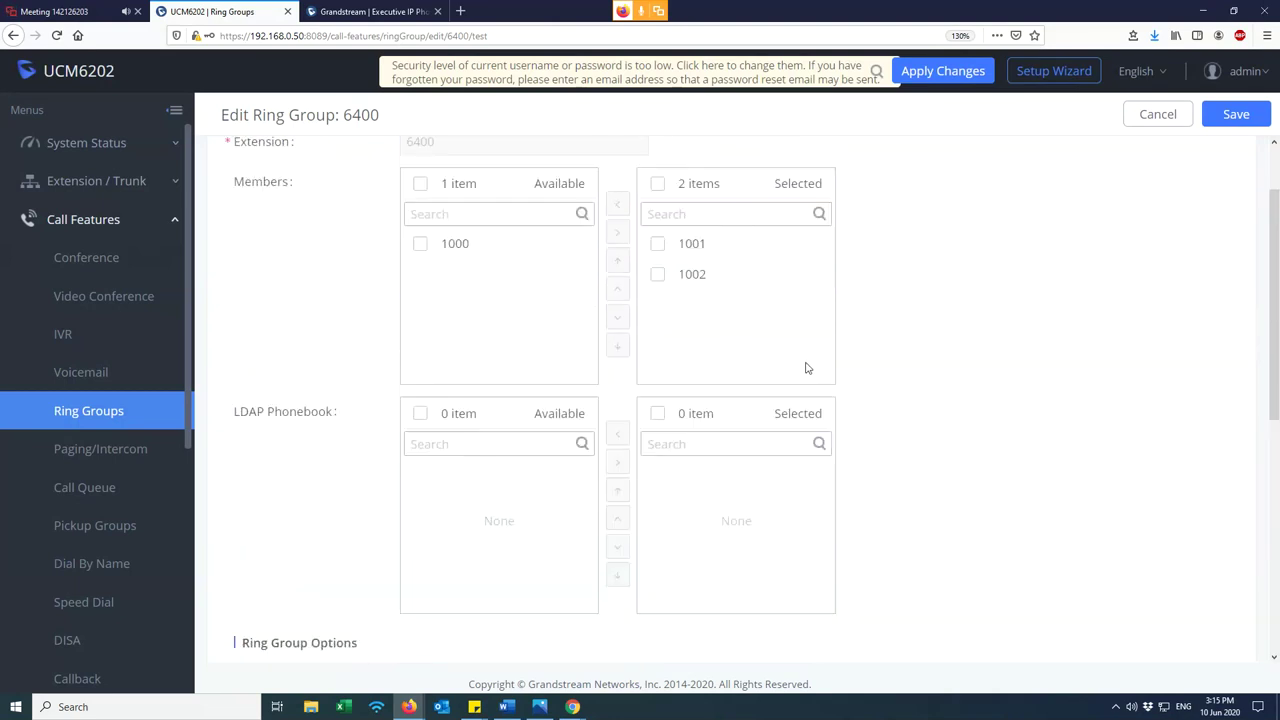
pyautogui.click(658, 245)
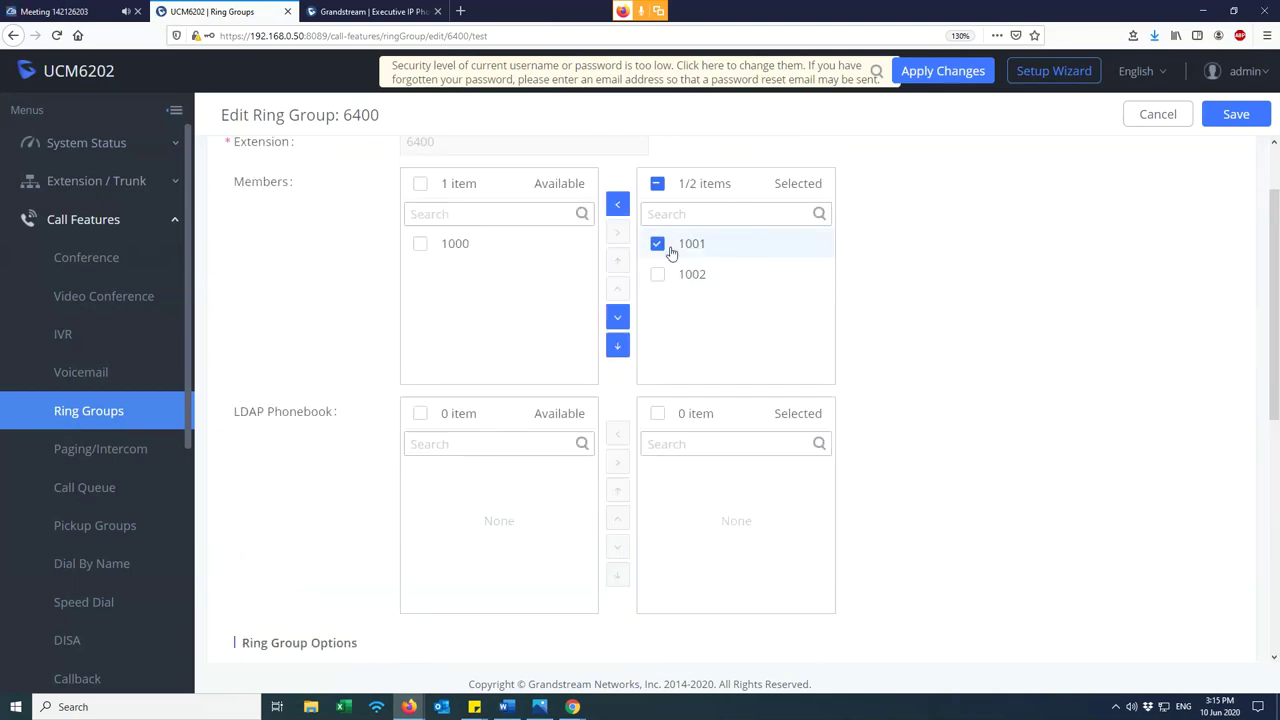
pyautogui.scroll(-1, 742, 298)
pyautogui.scroll(-3, 742, 298)
pyautogui.click(443, 451)
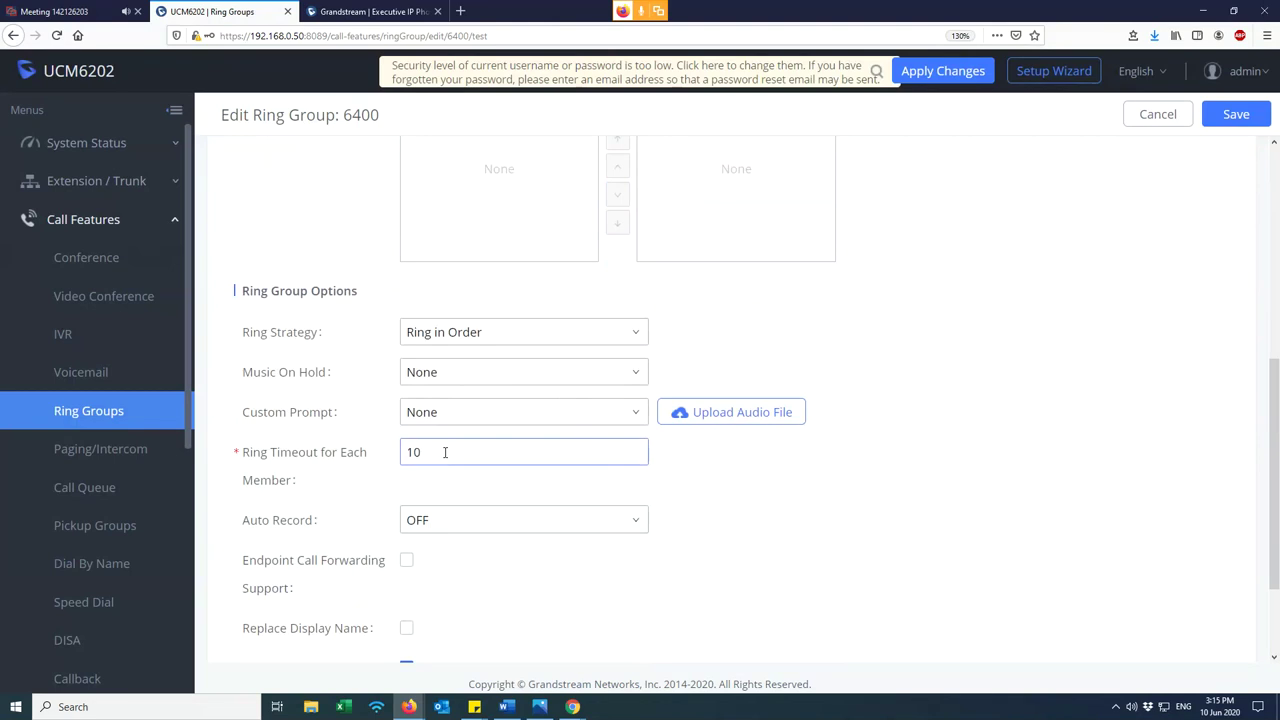
pyautogui.moveTo(422, 452); pyautogui.dragTo(373, 452)
pyautogui.write('60')
pyautogui.click(873, 537)
pyautogui.click(448, 453)
pyautogui.moveTo(448, 453); pyautogui.dragTo(405, 453)
# - Toggle the 1001 and 1002 member checkboxes, leaving both unticked
pyautogui.scroll(3, 757, 346)
pyautogui.click(656, 245)
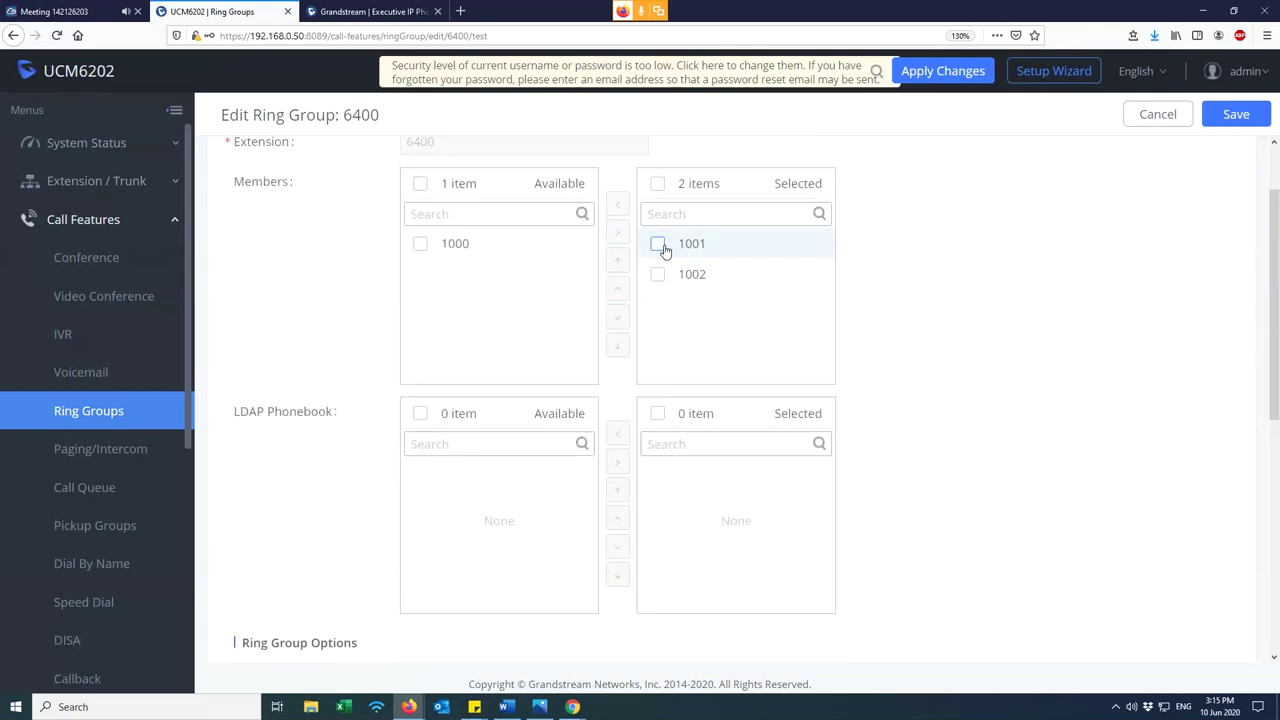
pyautogui.click(657, 246)
pyautogui.click(658, 247)
pyautogui.click(658, 247)
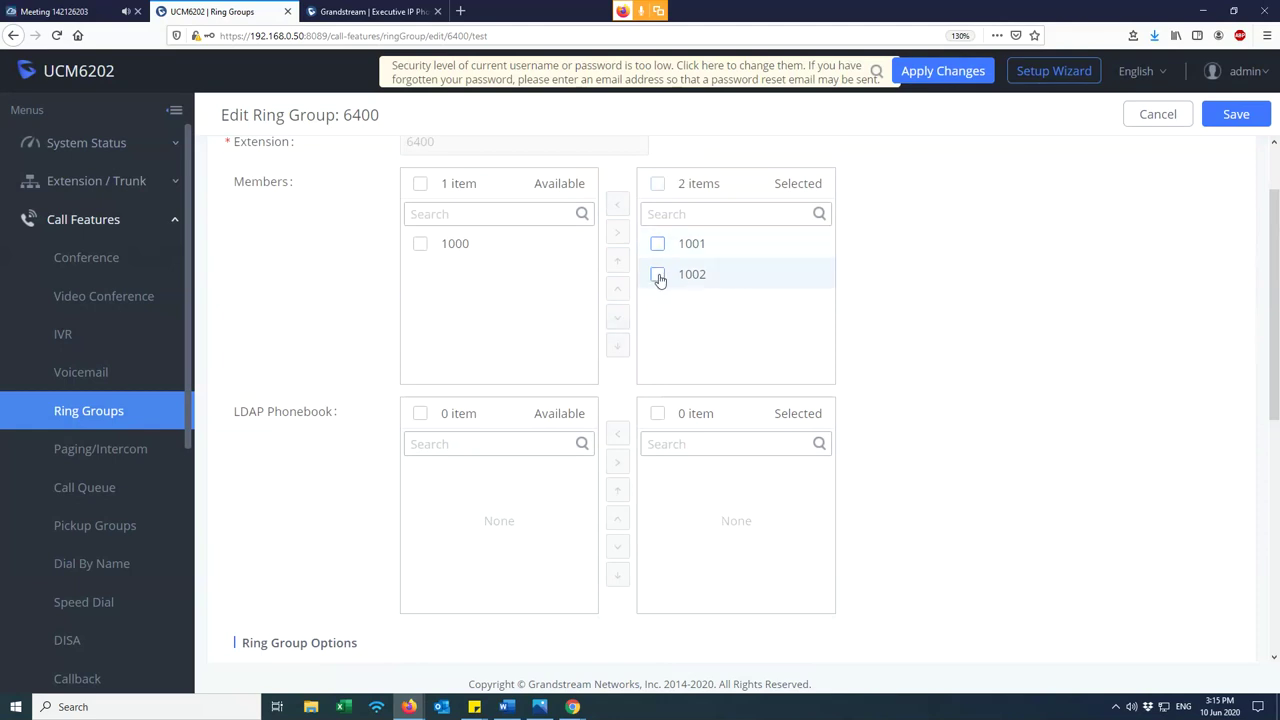
pyautogui.click(658, 276)
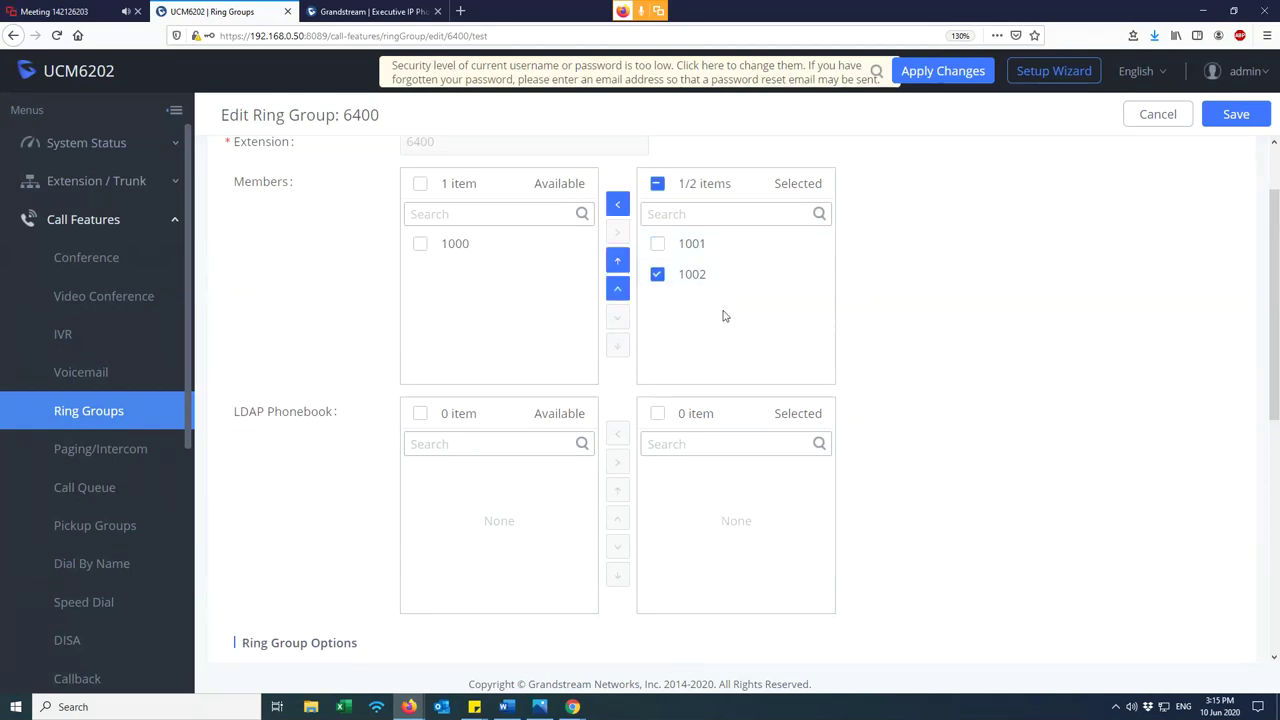
pyautogui.scroll(-3, 725, 316)
pyautogui.click(458, 421)
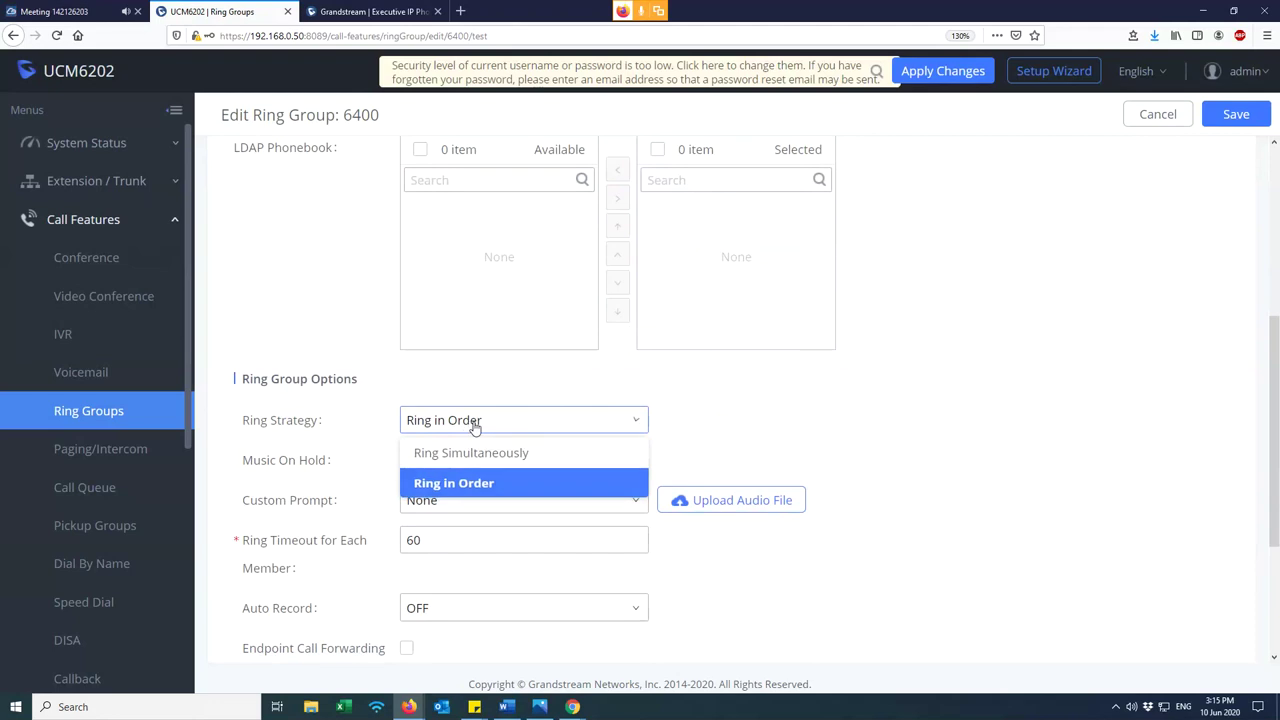
pyautogui.scroll(3, 794, 383)
pyautogui.click(657, 363)
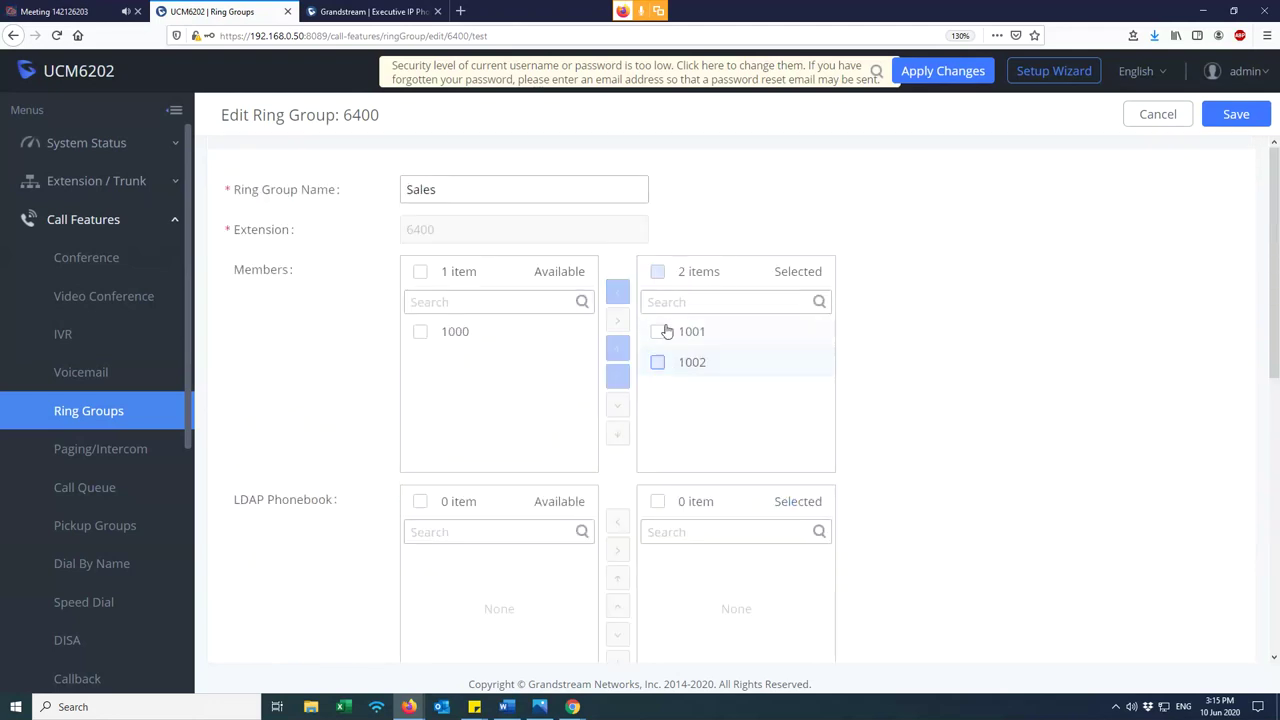
pyautogui.click(659, 334)
pyautogui.click(659, 334)
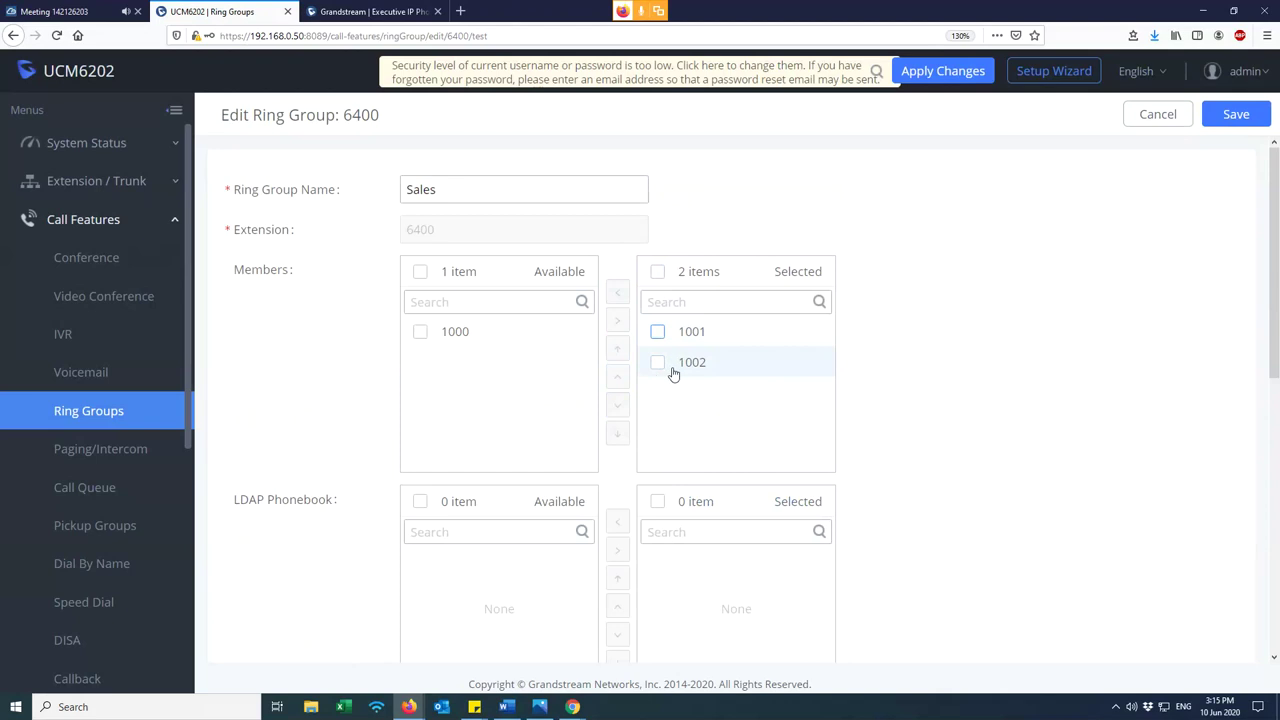
# - Tick both members 1001 and 1002 in the Selected members list
pyautogui.click(1231, 117)
pyautogui.scroll(-5, 1063, 209)
pyautogui.scroll(4, 951, 257)
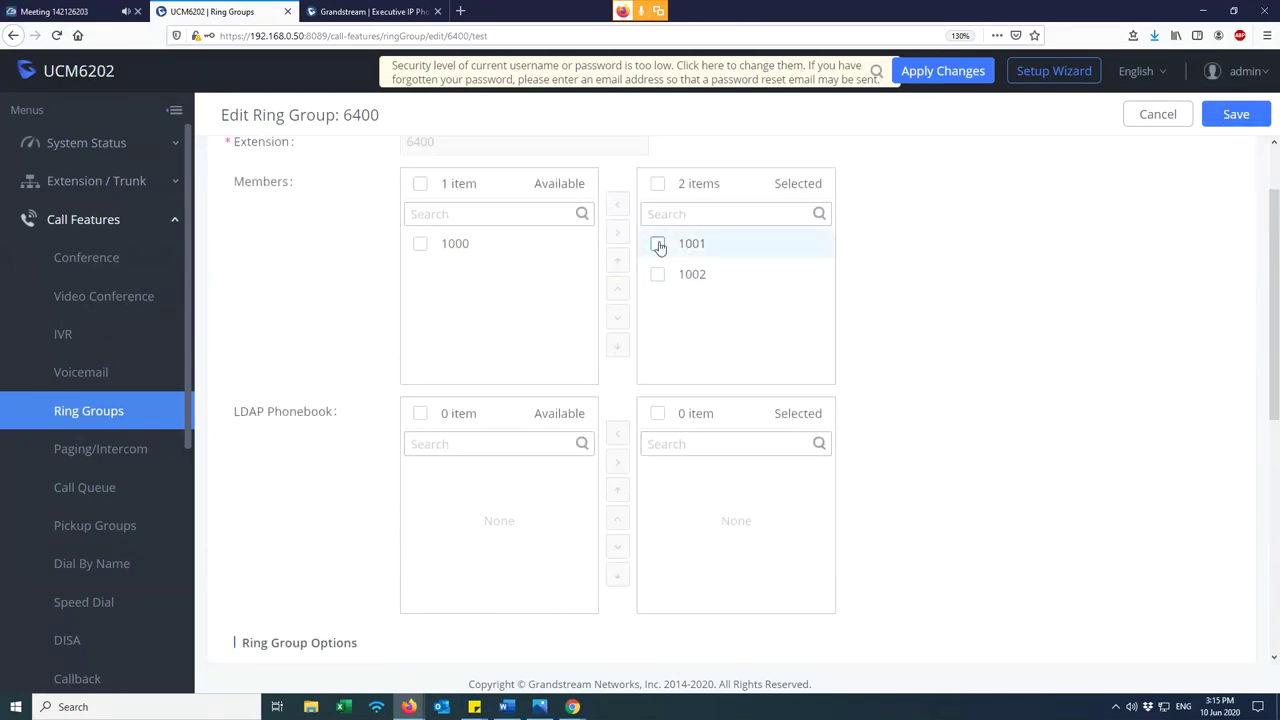
pyautogui.click(658, 245)
pyautogui.click(657, 274)
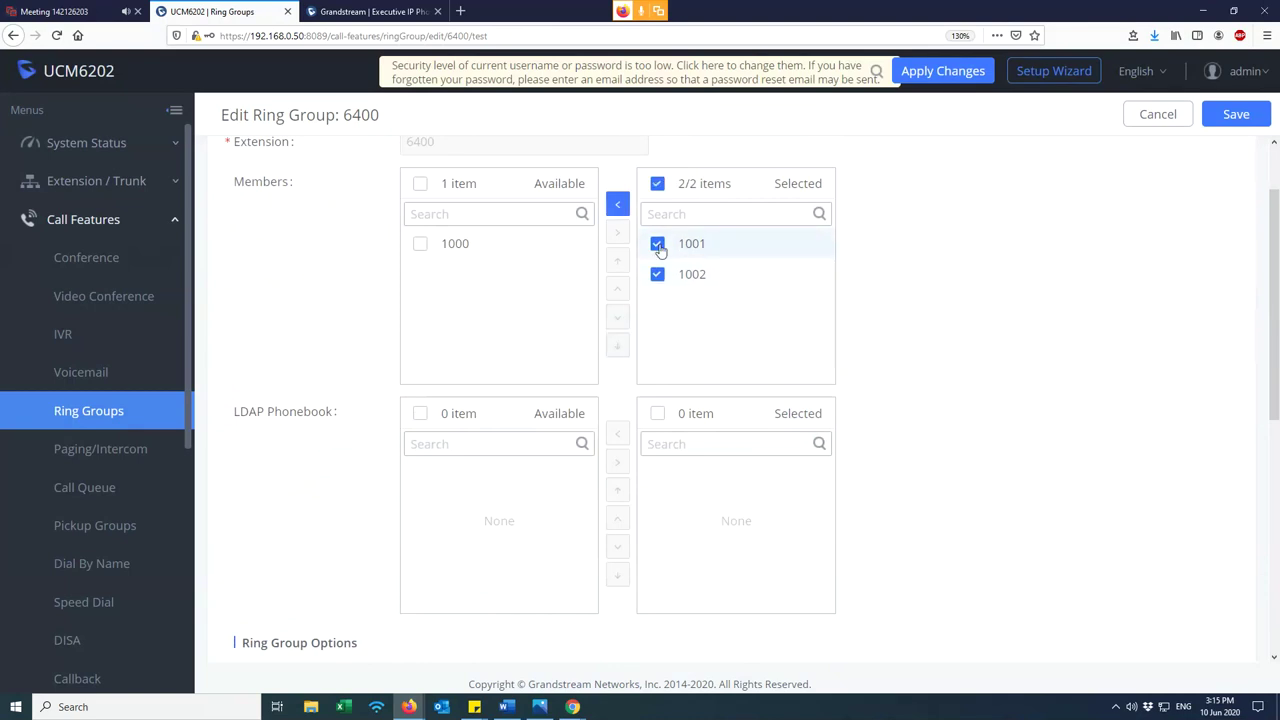
pyautogui.scroll(-4, 1014, 337)
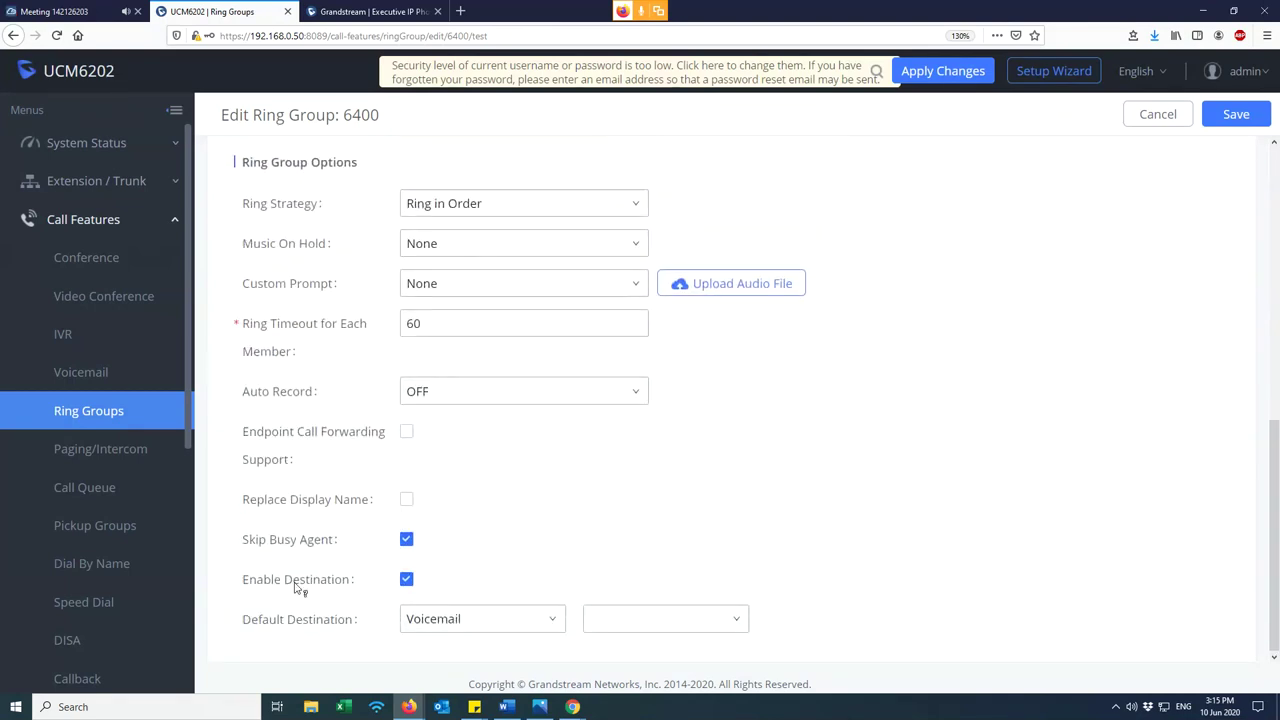
# - Keep Enable Destination on and try extension 1000 as the default destination
pyautogui.click(407, 585)
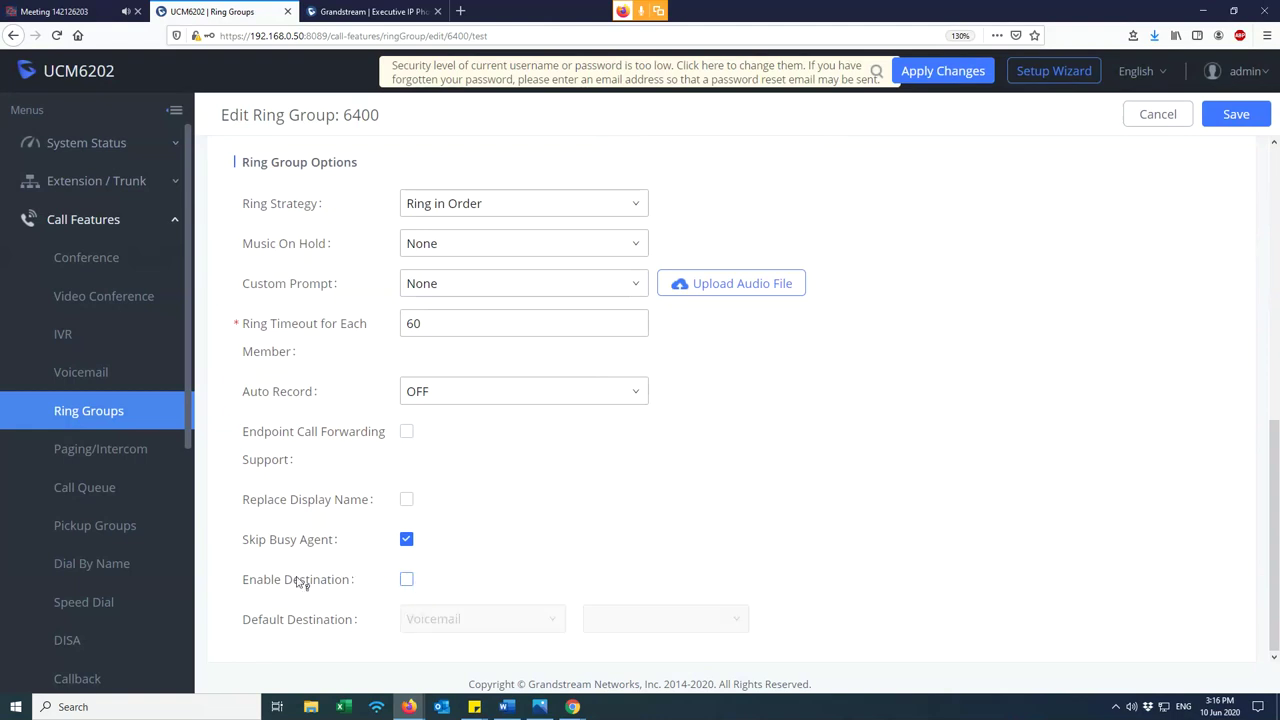
pyautogui.click(407, 580)
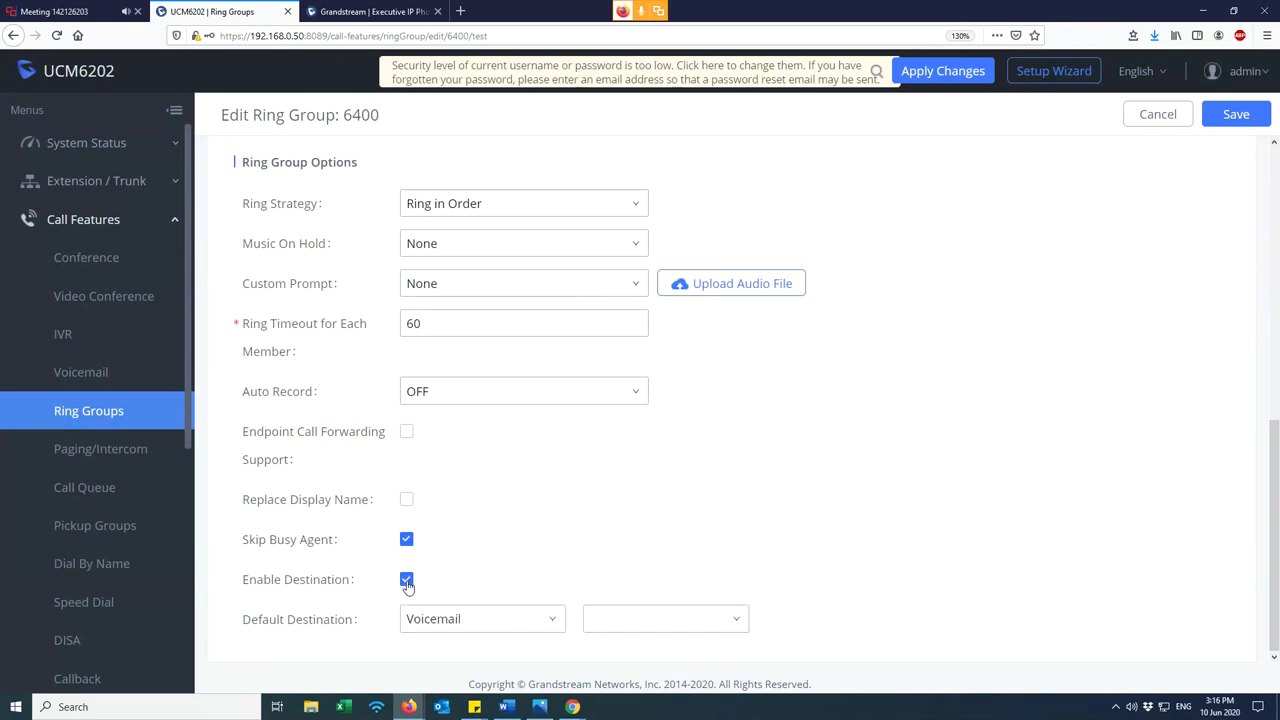
pyautogui.click(460, 620)
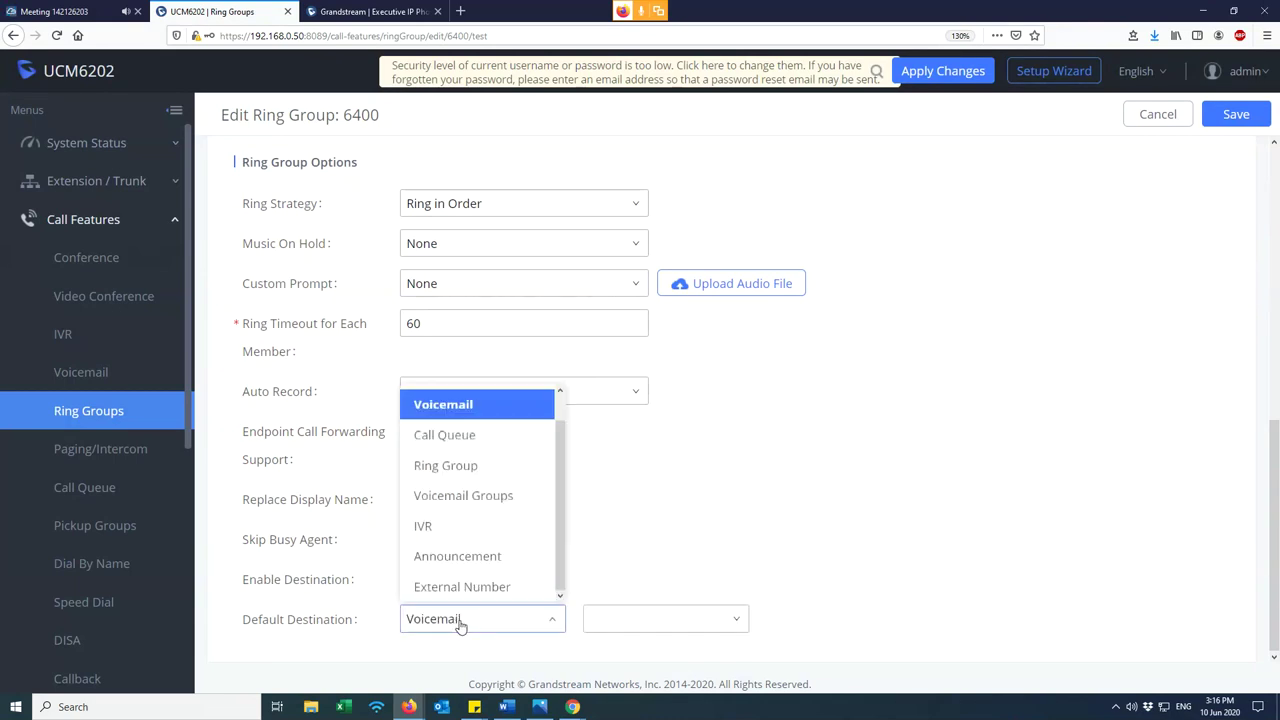
pyautogui.scroll(1, 520, 495)
pyautogui.scroll(3, 785, 374)
pyautogui.scroll(3, 760, 370)
pyautogui.scroll(-6, 678, 341)
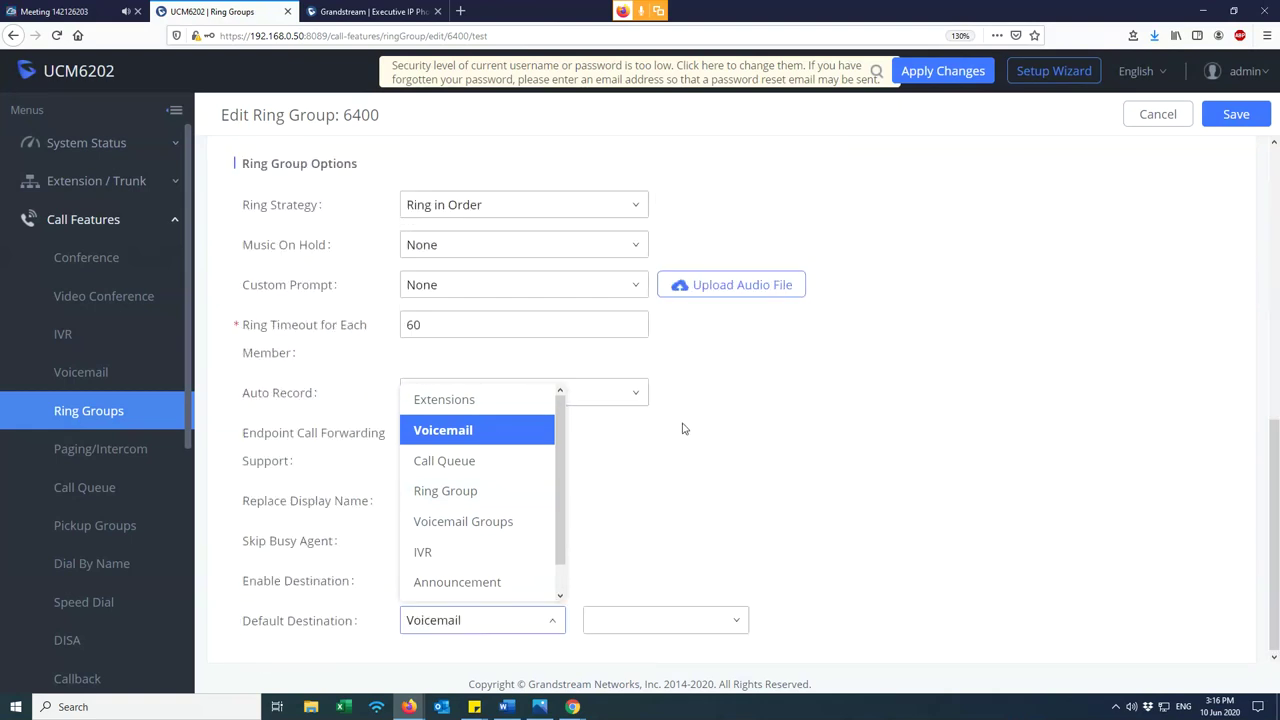
pyautogui.click(471, 405)
pyautogui.click(677, 627)
pyautogui.click(632, 530)
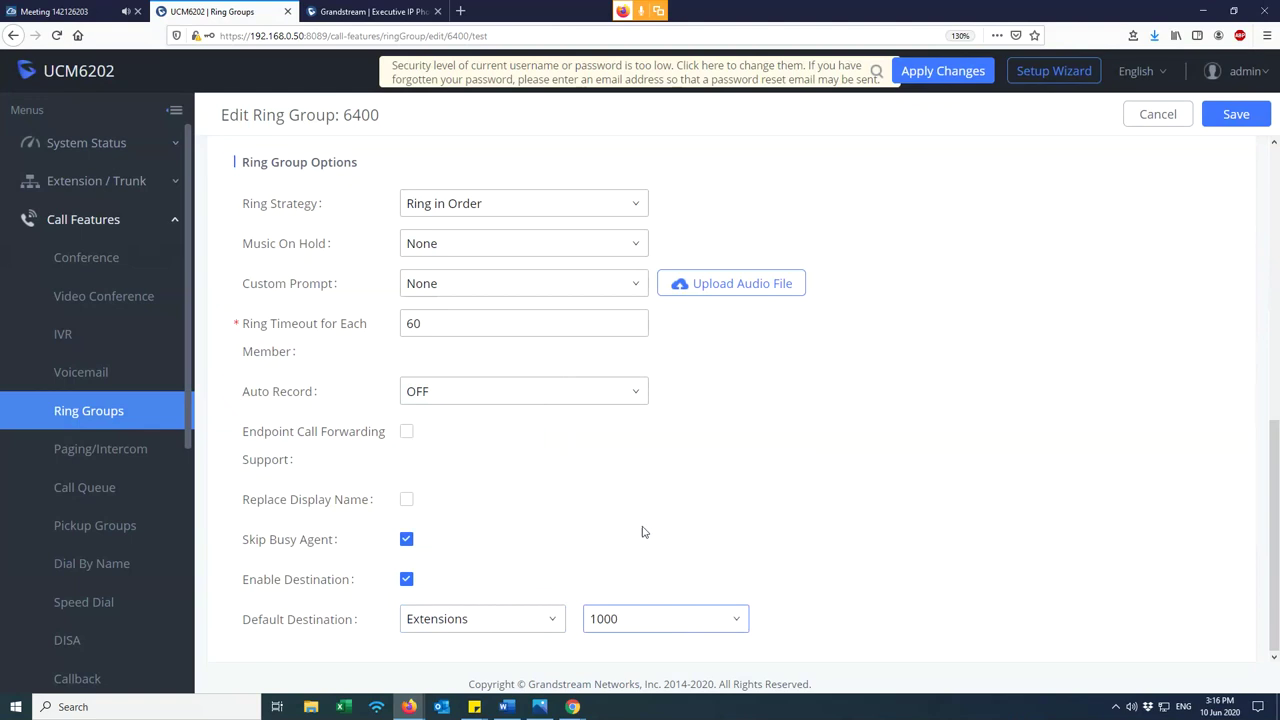
# - Try Ring Group, then choose External Number as the default destination and focus its field
pyautogui.click(515, 630)
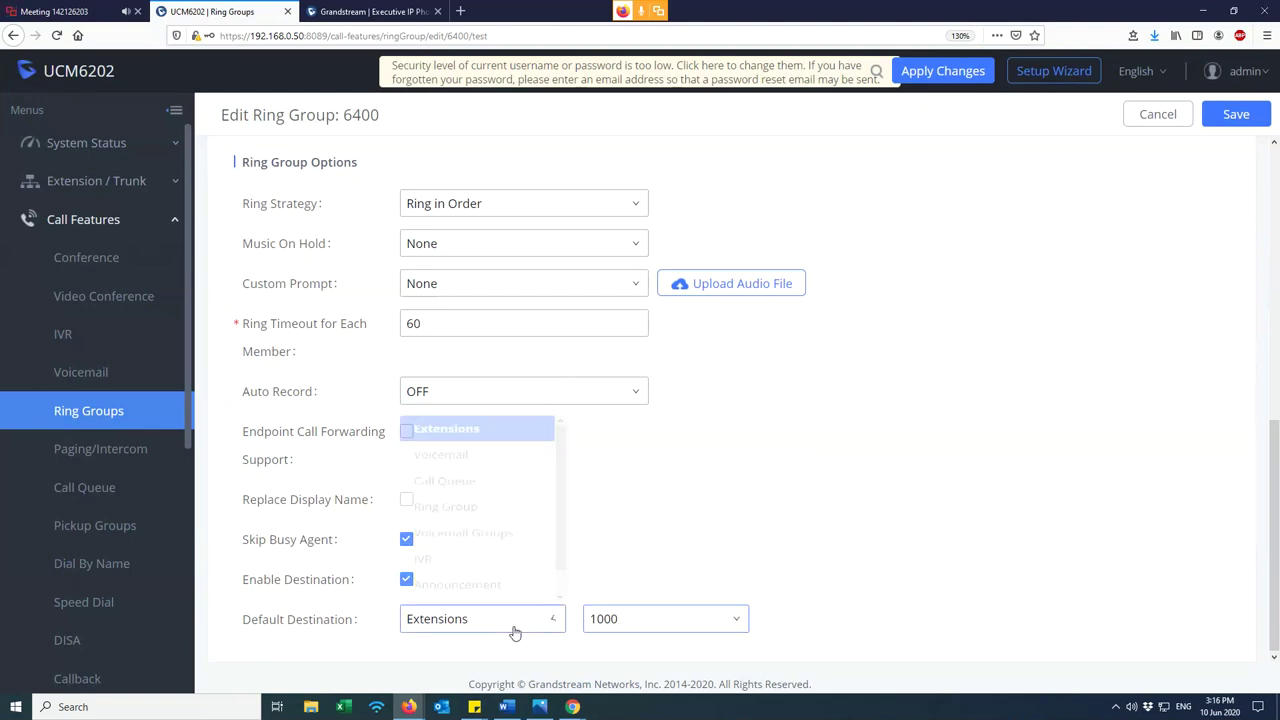
pyautogui.click(456, 491)
pyautogui.click(614, 632)
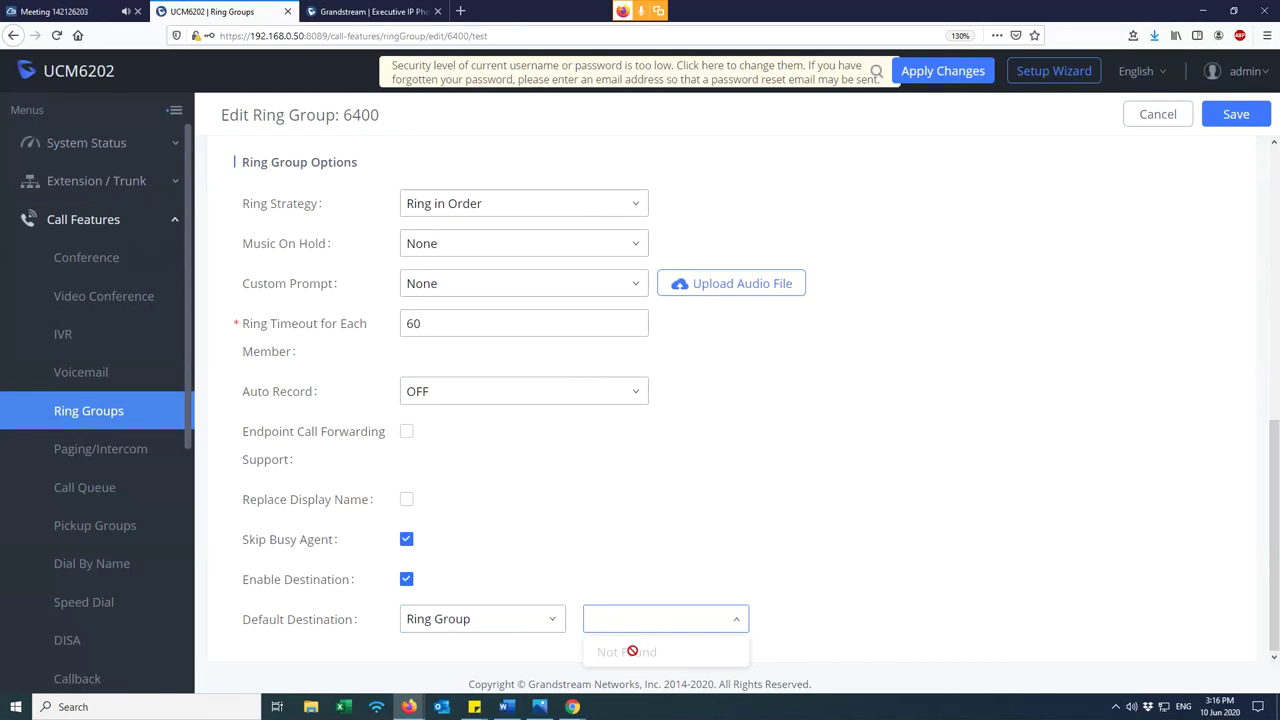
pyautogui.scroll(10, 634, 580)
pyautogui.moveTo(437, 190); pyautogui.dragTo(411, 192)
pyautogui.scroll(-10, 574, 354)
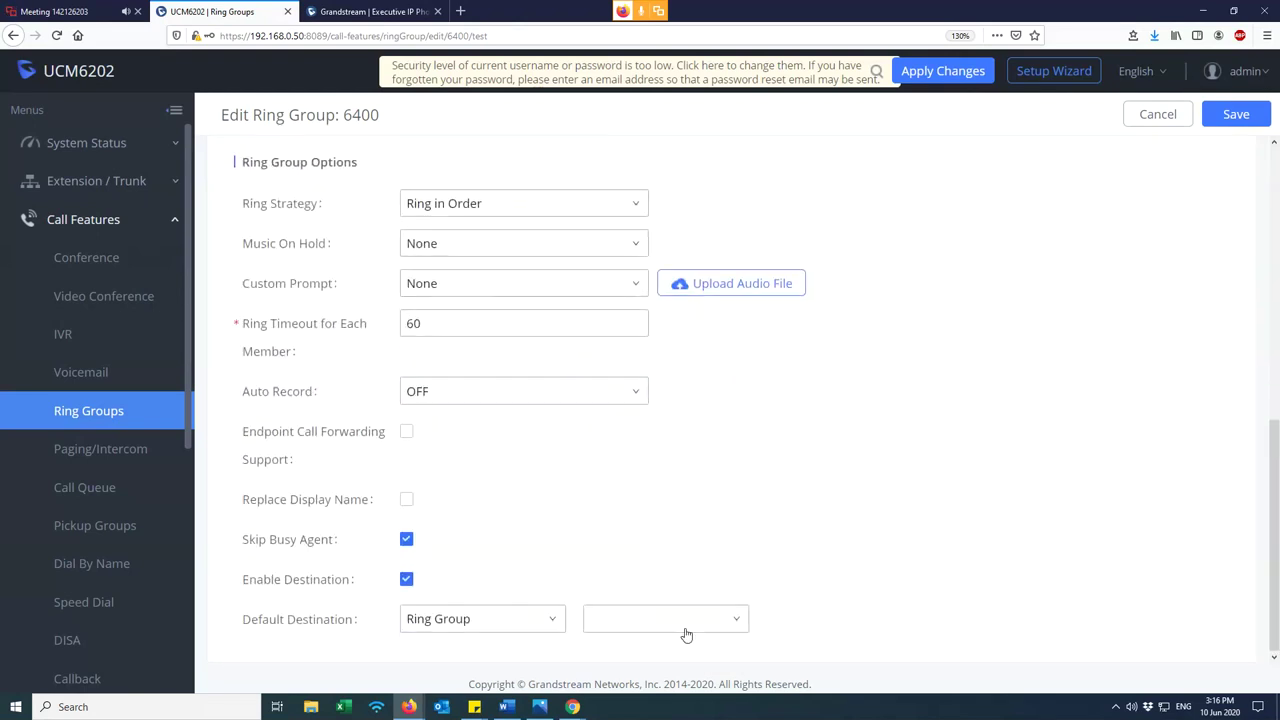
pyautogui.click(472, 619)
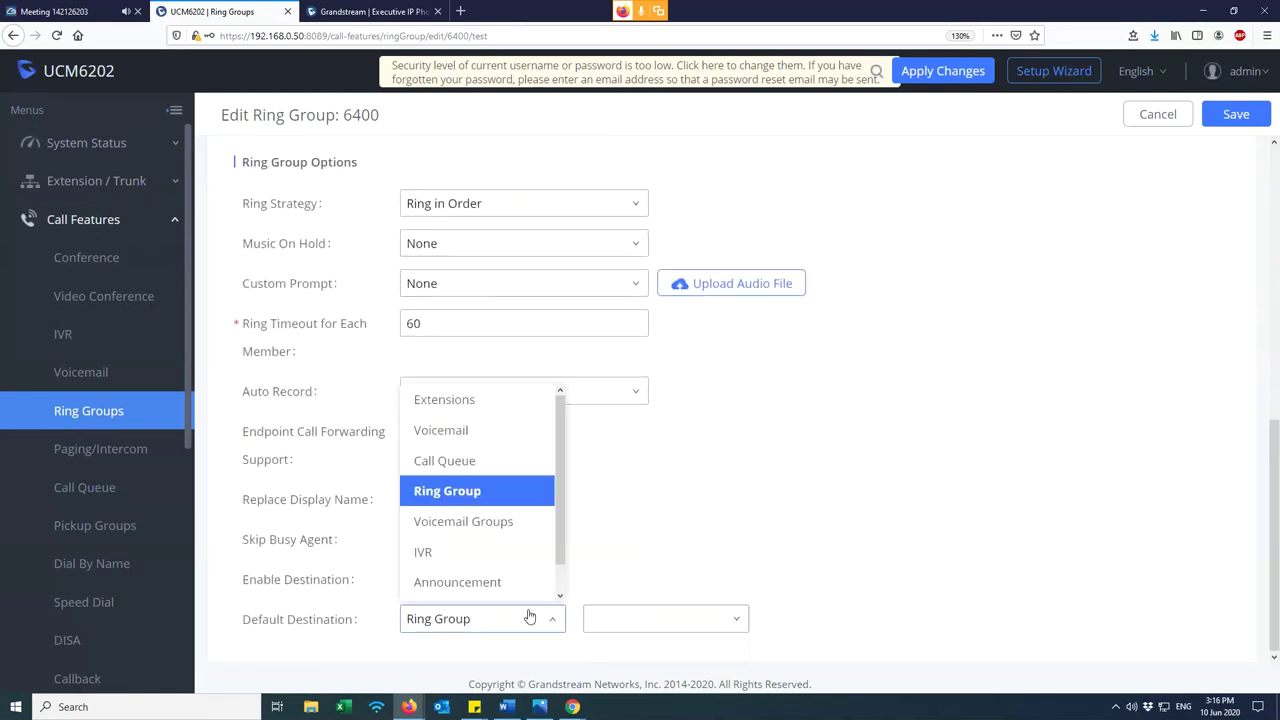
pyautogui.scroll(-1, 482, 568)
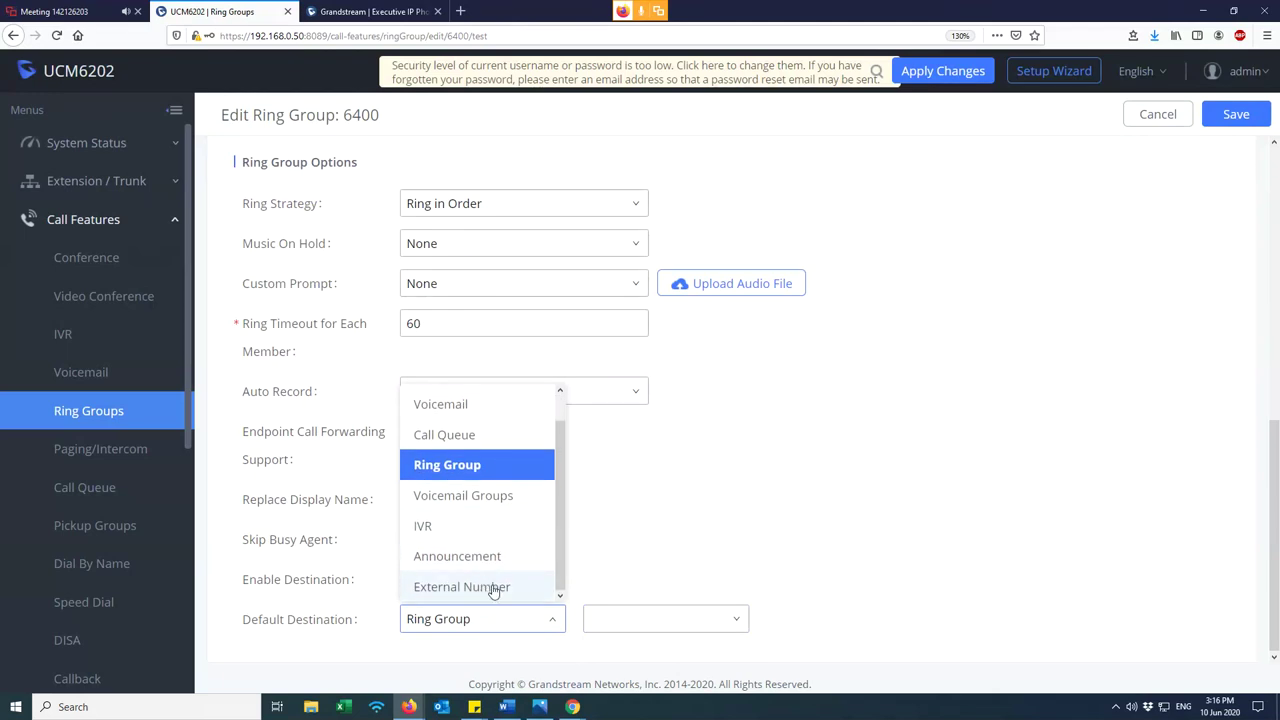
pyautogui.click(493, 591)
pyautogui.click(600, 615)
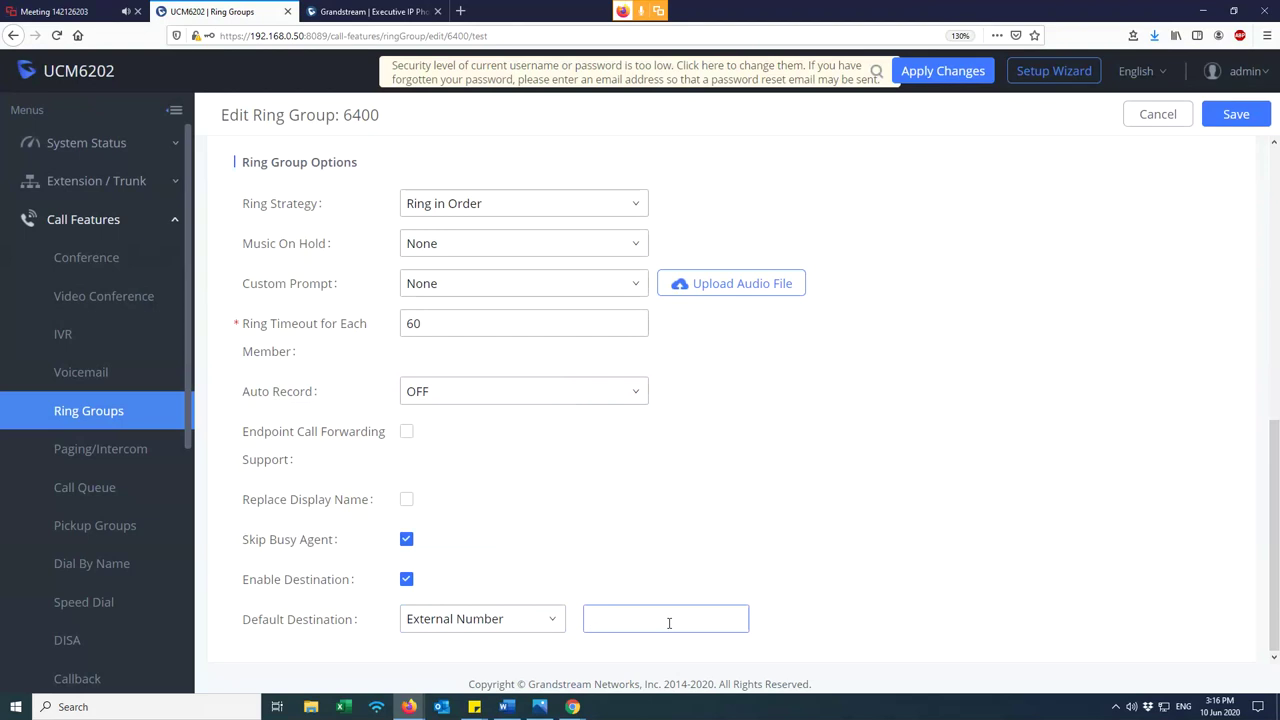
# - Enter the external number 87000 and select it in the field
pyautogui.write('87000')
pyautogui.moveTo(653, 619)
pyautogui.mouseDown()
pyautogui.moveTo(608, 607)
pyautogui.moveTo(633, 618)
pyautogui.mouseUp()
pyautogui.click(640, 604)
pyautogui.click(633, 618)
pyautogui.doubleClick(645, 619)
pyautogui.scroll(10, 722, 537)
pyautogui.scroll(-5, 645, 430)
pyautogui.scroll(5, 657, 418)
pyautogui.scroll(-1, 700, 280)
pyautogui.scroll(-5, 700, 503)
pyautogui.click(643, 606)
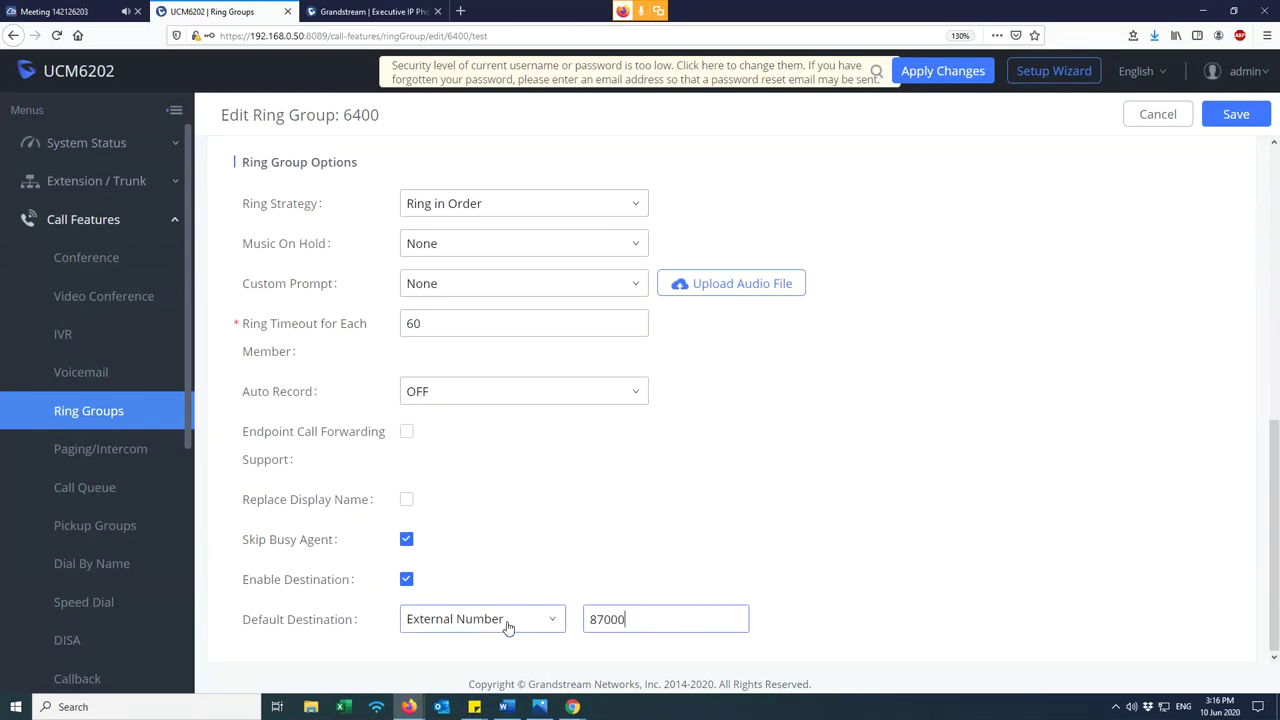
pyautogui.doubleClick(608, 620)
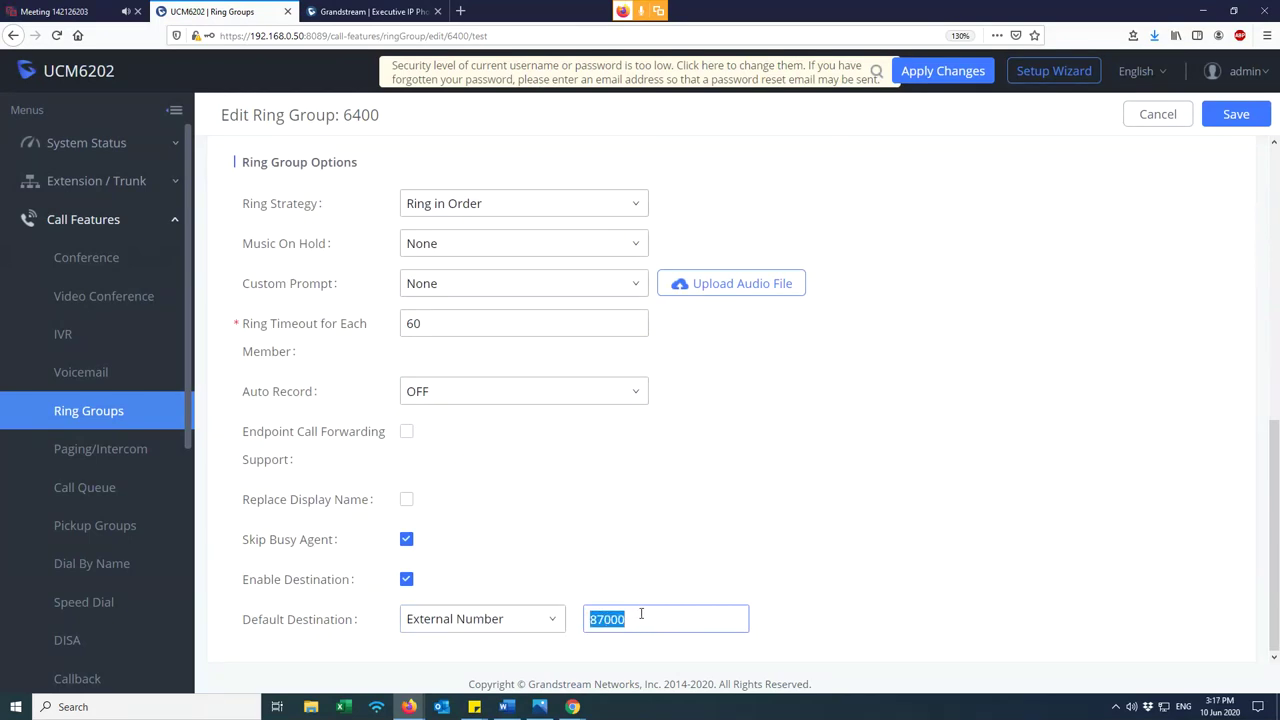
# - Change the default destination to extension 1000 and save the ring group
pyautogui.click(533, 620)
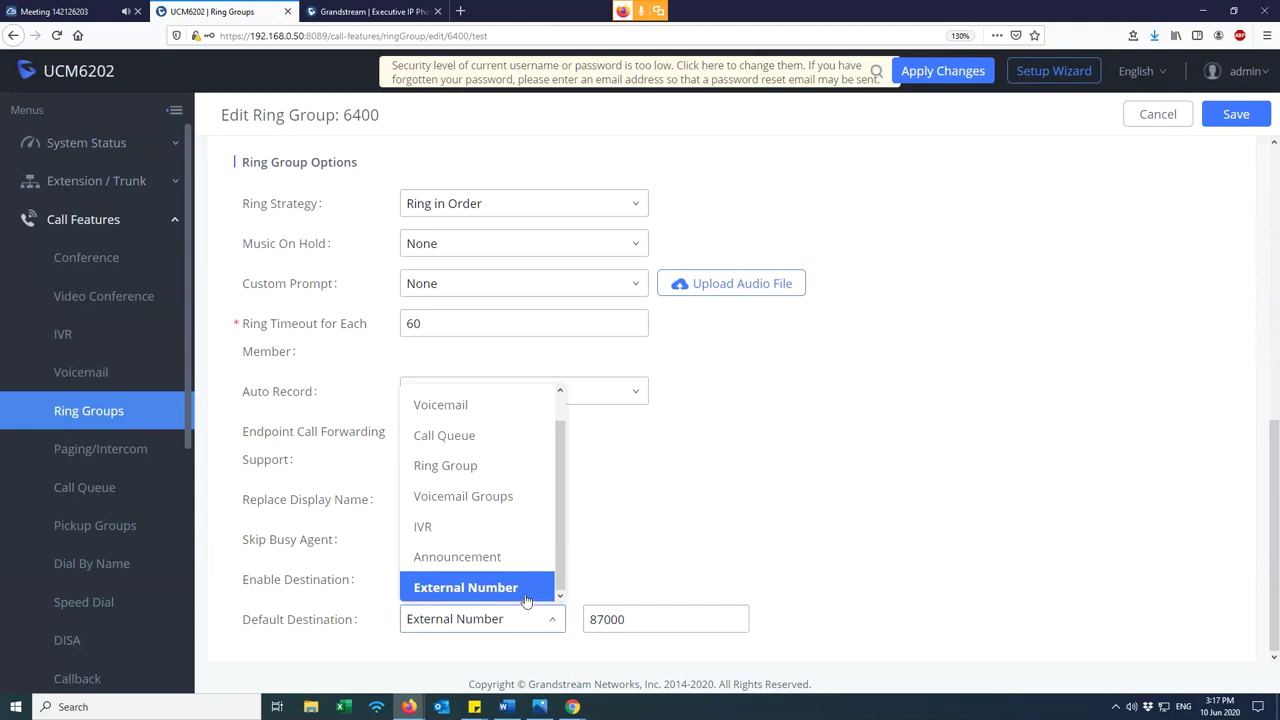
pyautogui.click(645, 620)
pyautogui.doubleClick(617, 619)
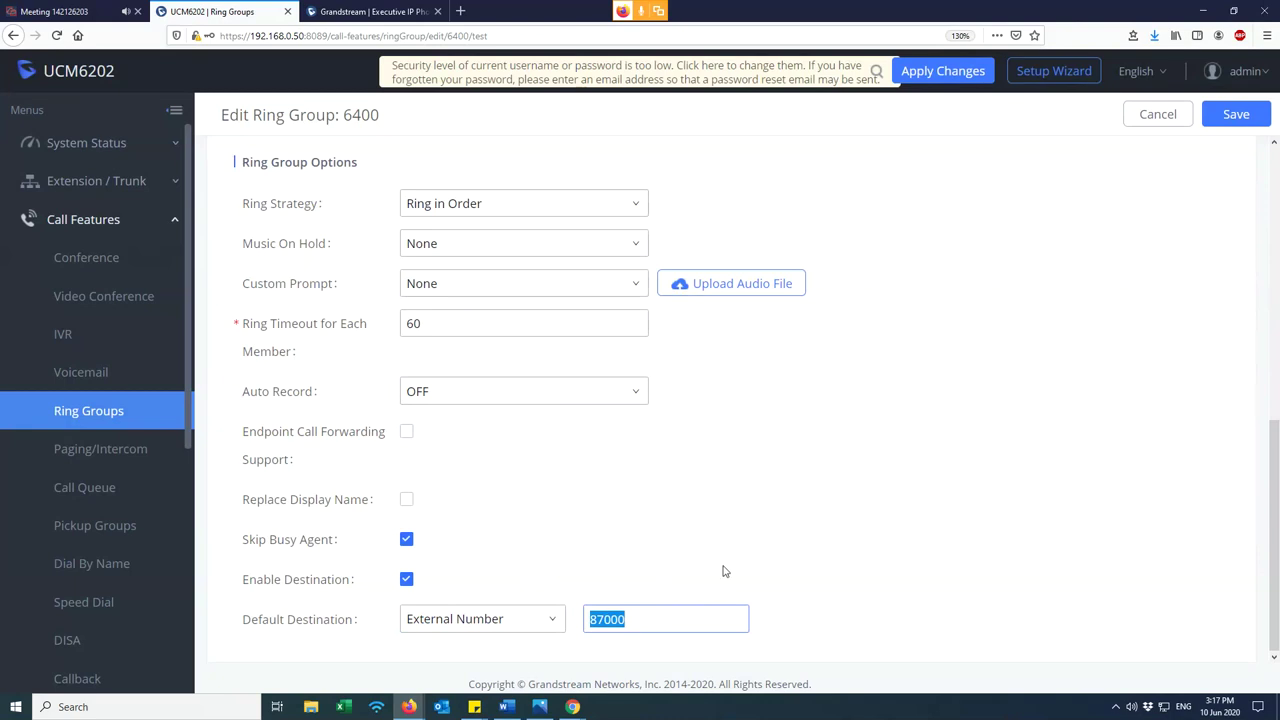
pyautogui.click(668, 610)
pyautogui.click(503, 617)
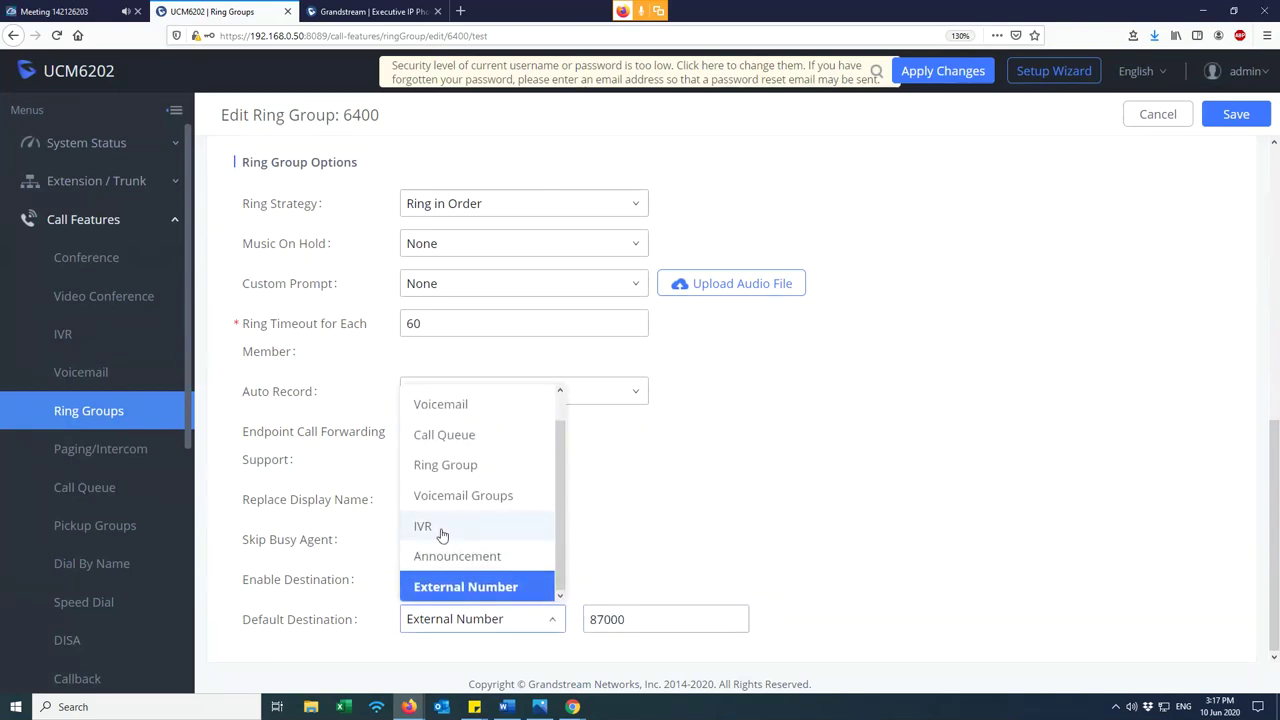
pyautogui.scroll(1, 470, 440)
pyautogui.click(478, 399)
pyautogui.click(668, 619)
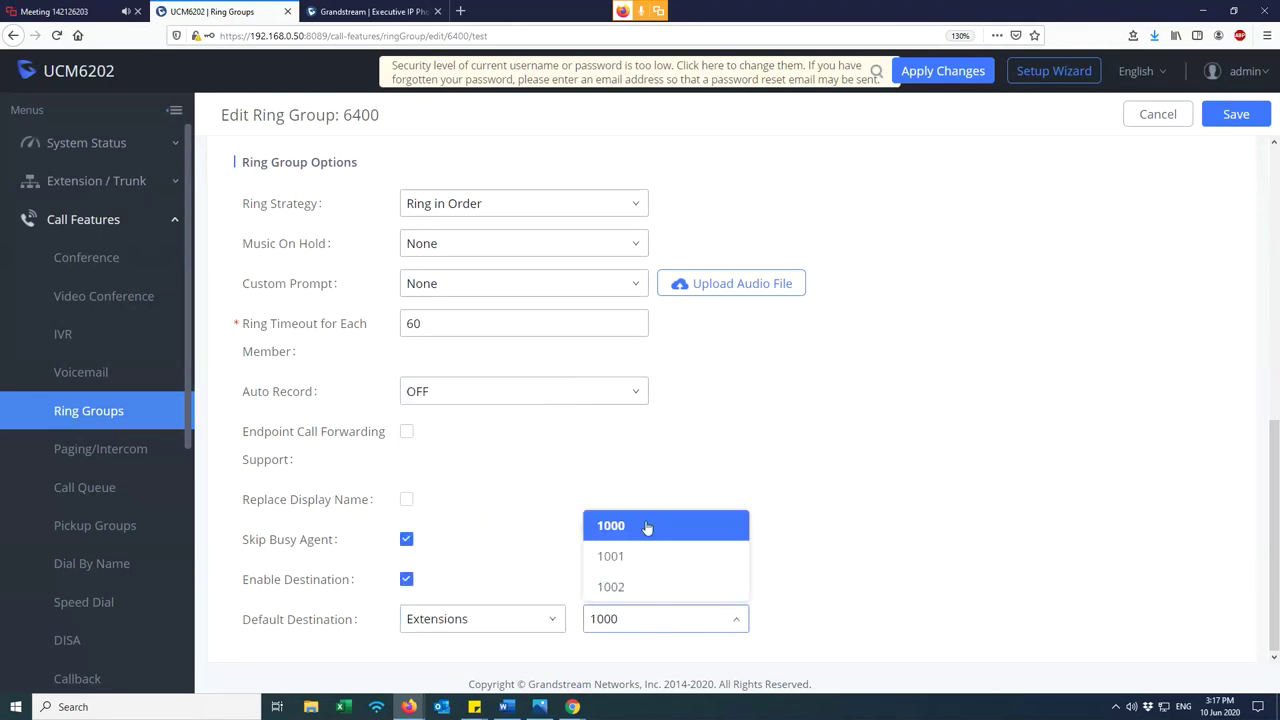
pyautogui.click(706, 527)
pyautogui.scroll(2, 928, 427)
pyautogui.scroll(5, 928, 427)
pyautogui.click(1236, 114)
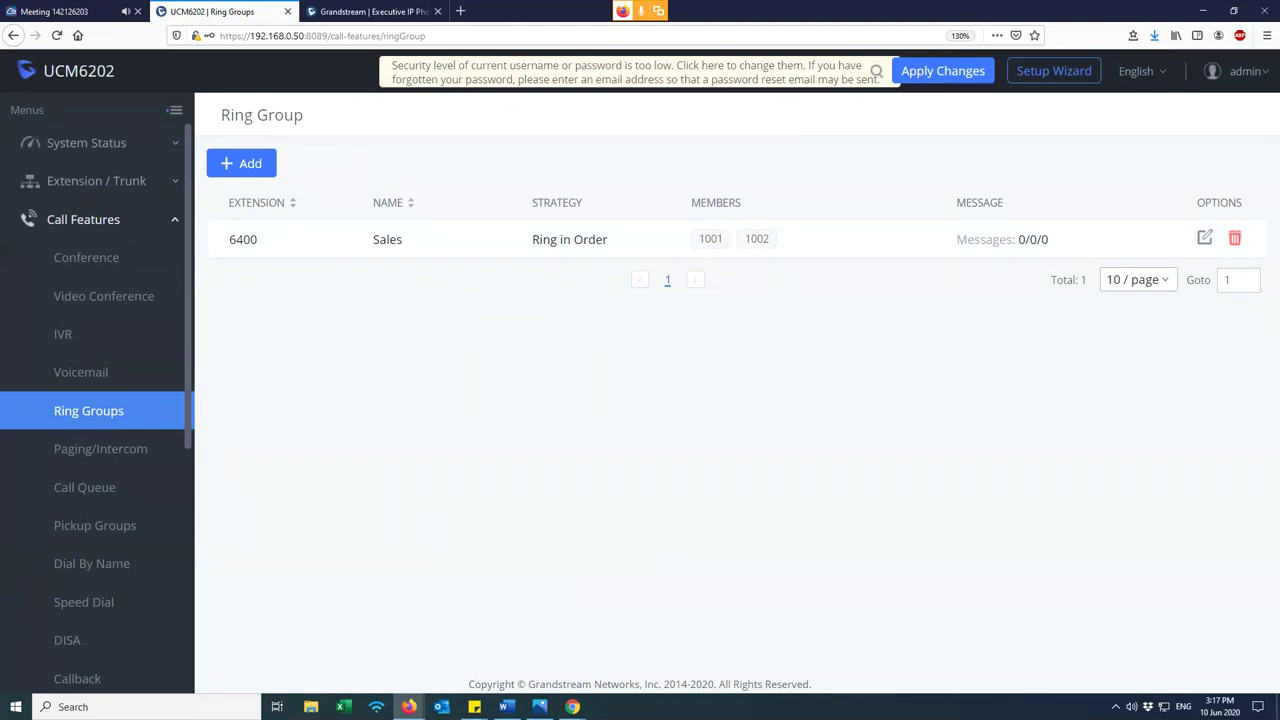
# - Confirm ring group 6400 keeps Ring in Order, cancel without changes, and go to the IVR page
pyautogui.click(1205, 240)
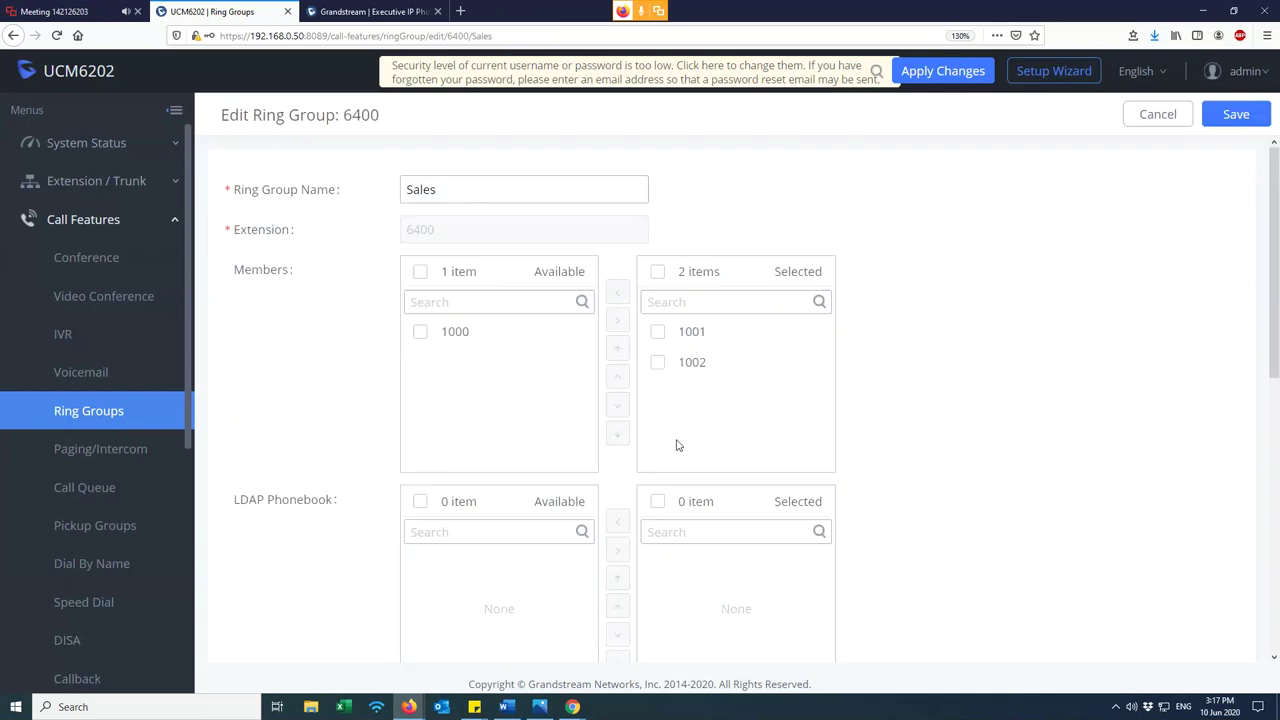
pyautogui.scroll(-3, 668, 448)
pyautogui.click(578, 424)
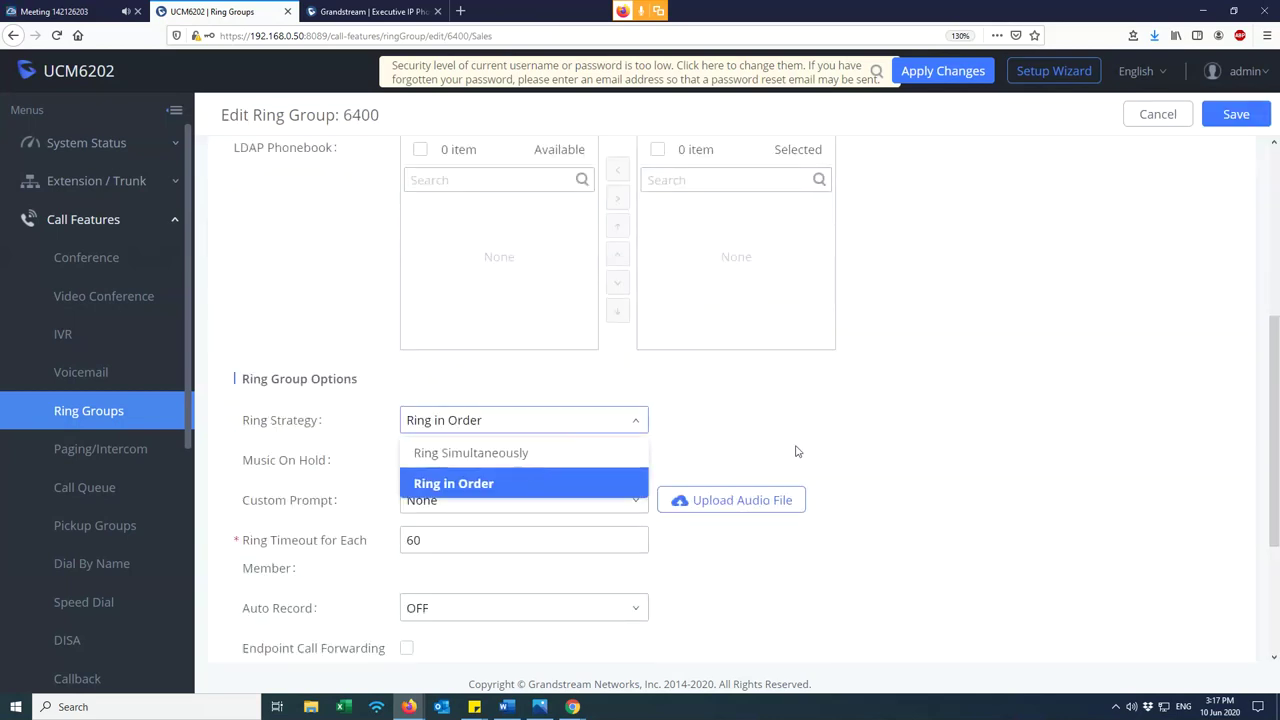
pyautogui.click(996, 282)
pyautogui.click(1160, 116)
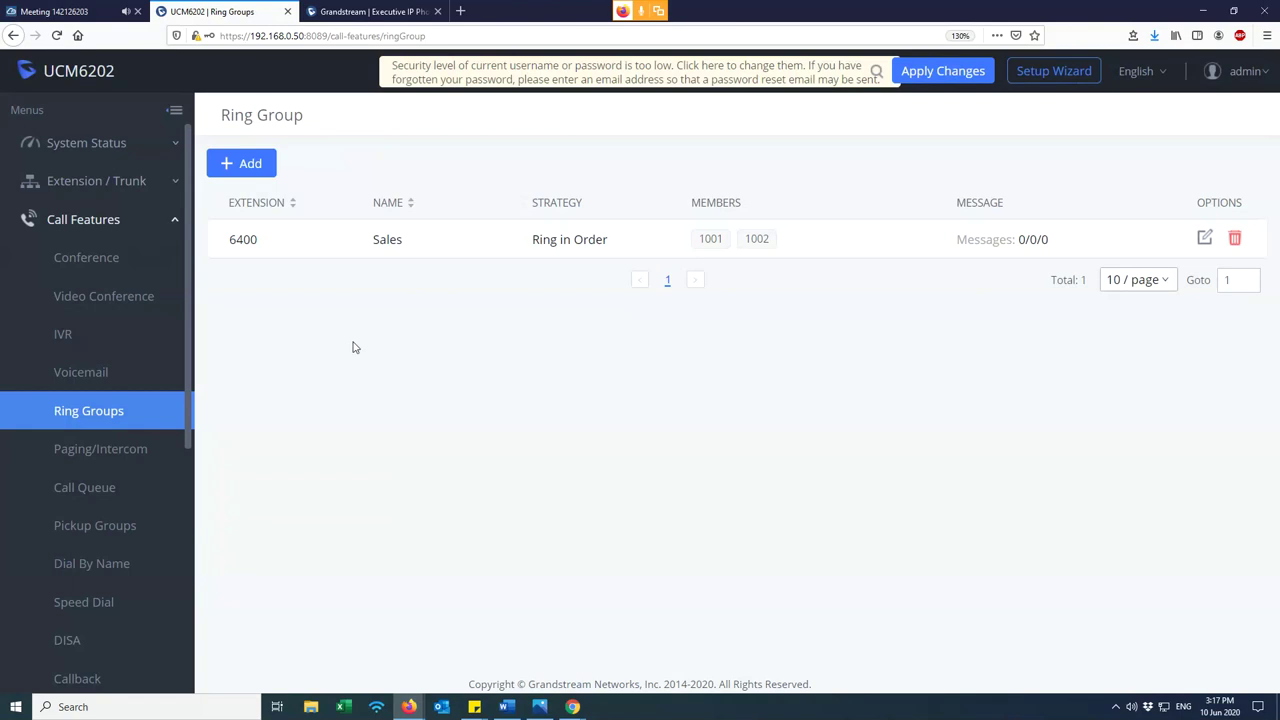
pyautogui.click(119, 347)
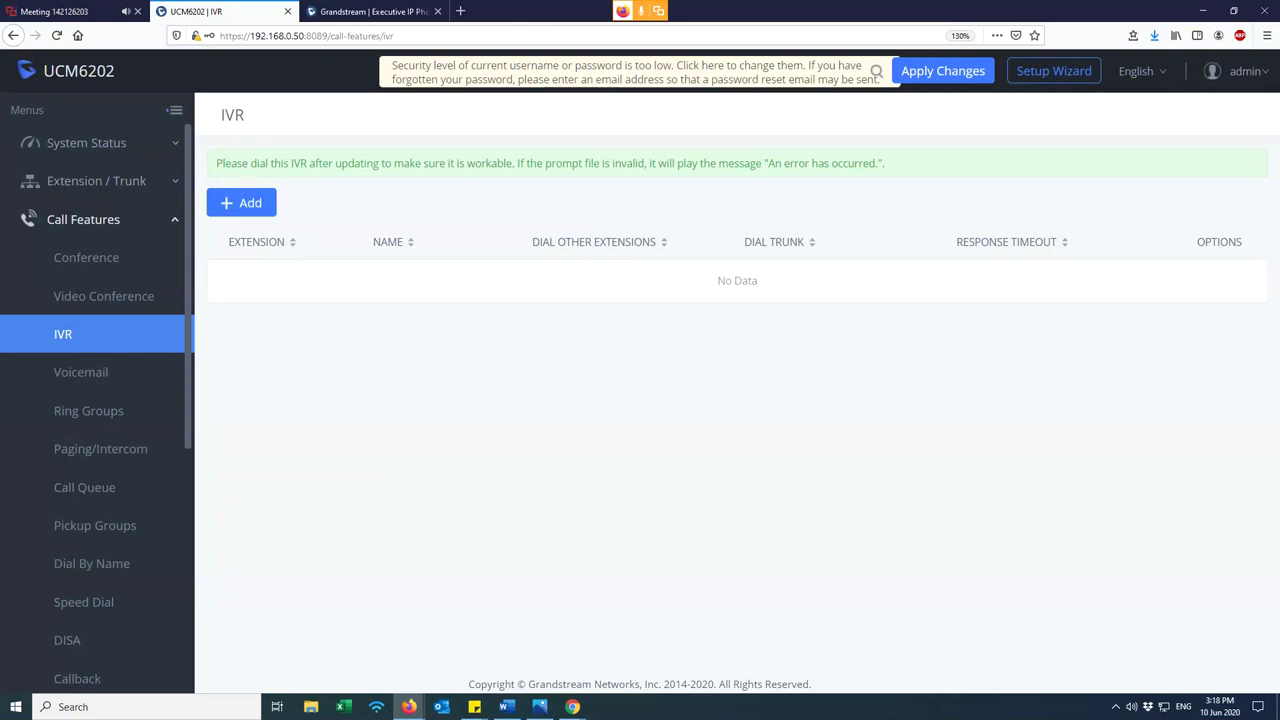
# - Add a new IVR named AlloyIVR on extension 7000 with direct extension dialing turned off
pyautogui.click(250, 206)
pyautogui.click(538, 220)
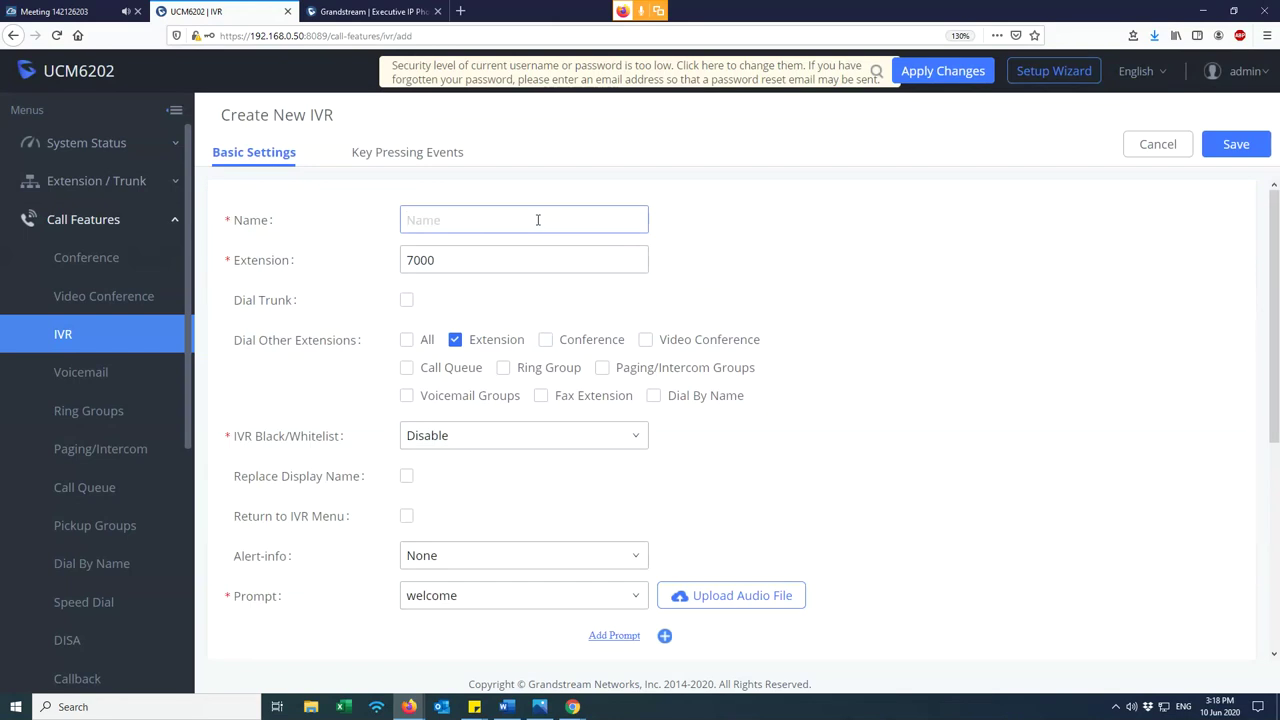
pyautogui.write('AlloyIVR')
pyautogui.moveTo(278, 266)
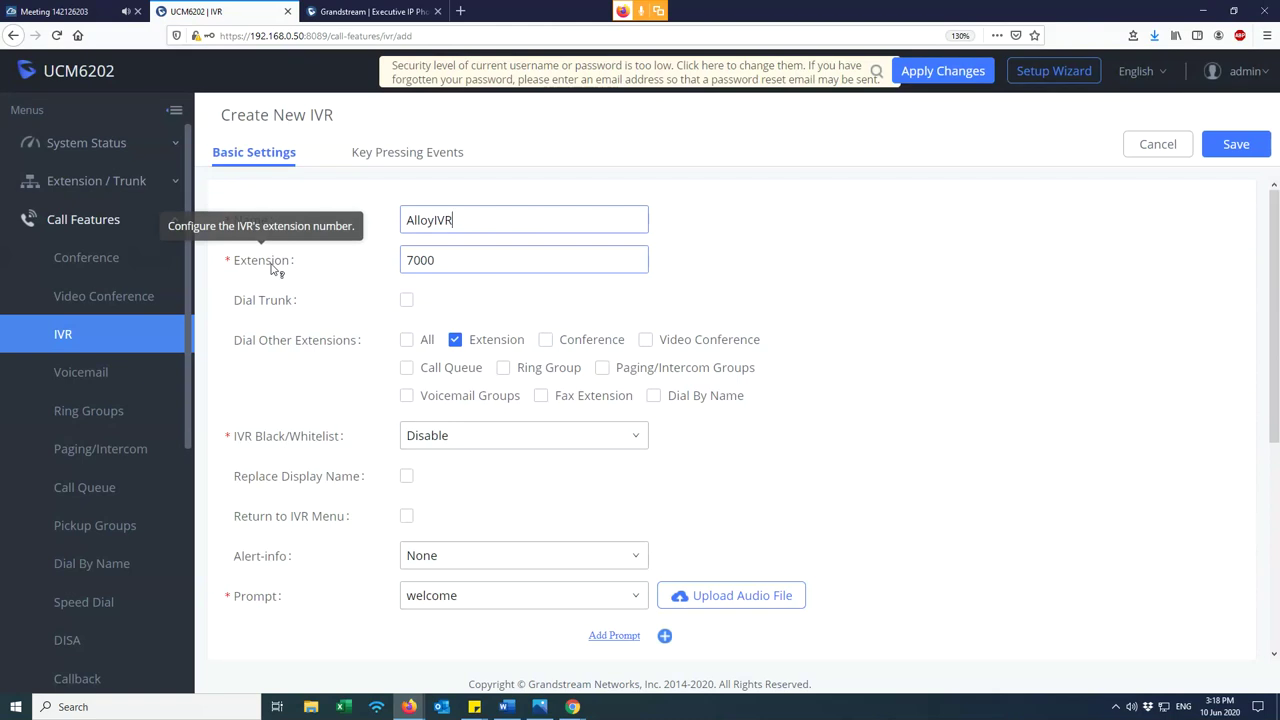
pyautogui.moveTo(478, 264); pyautogui.dragTo(372, 259)
pyautogui.click(448, 261)
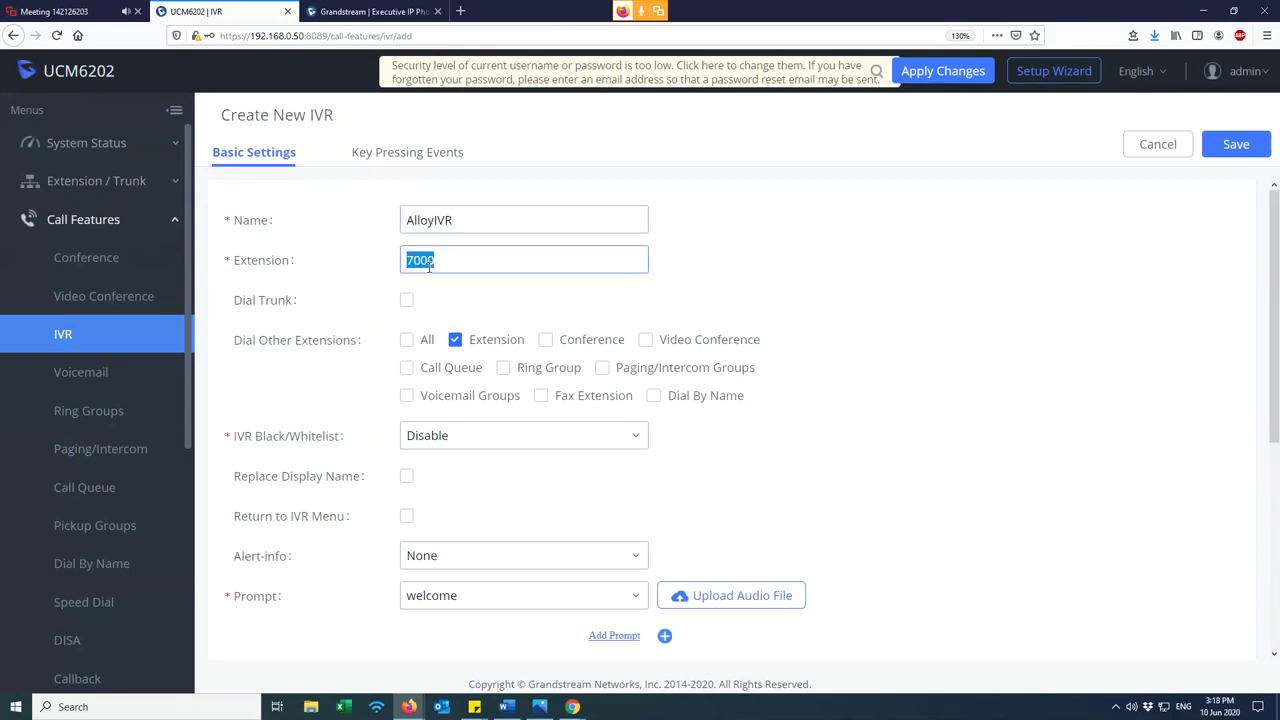
pyautogui.click(530, 321)
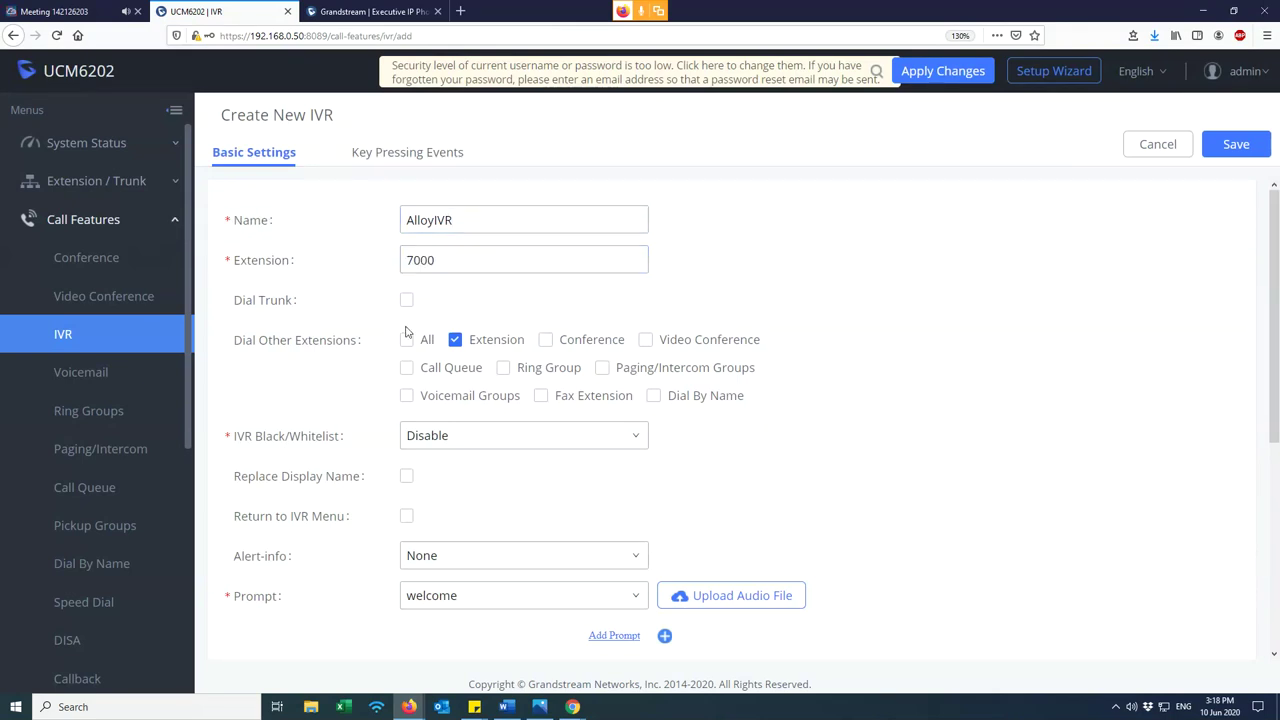
pyautogui.click(455, 341)
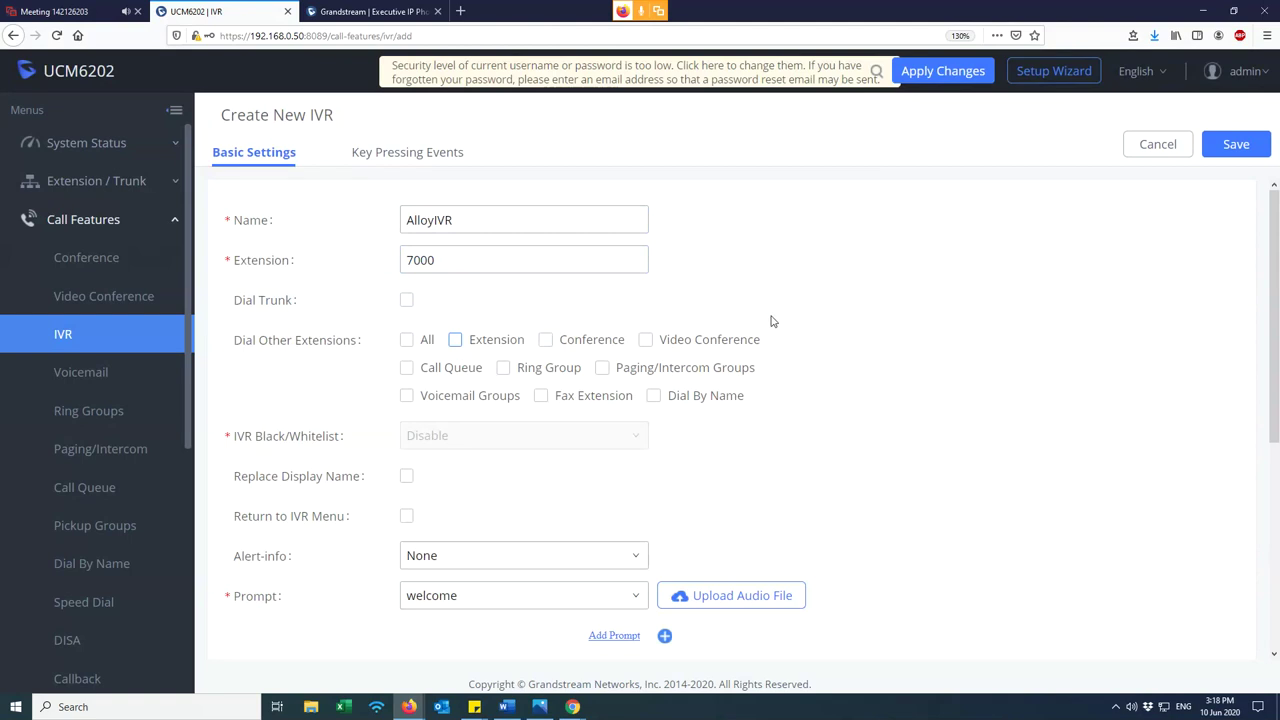
# - Keep welcome as the AlloyIVR greeting prompt
pyautogui.scroll(-2, 880, 417)
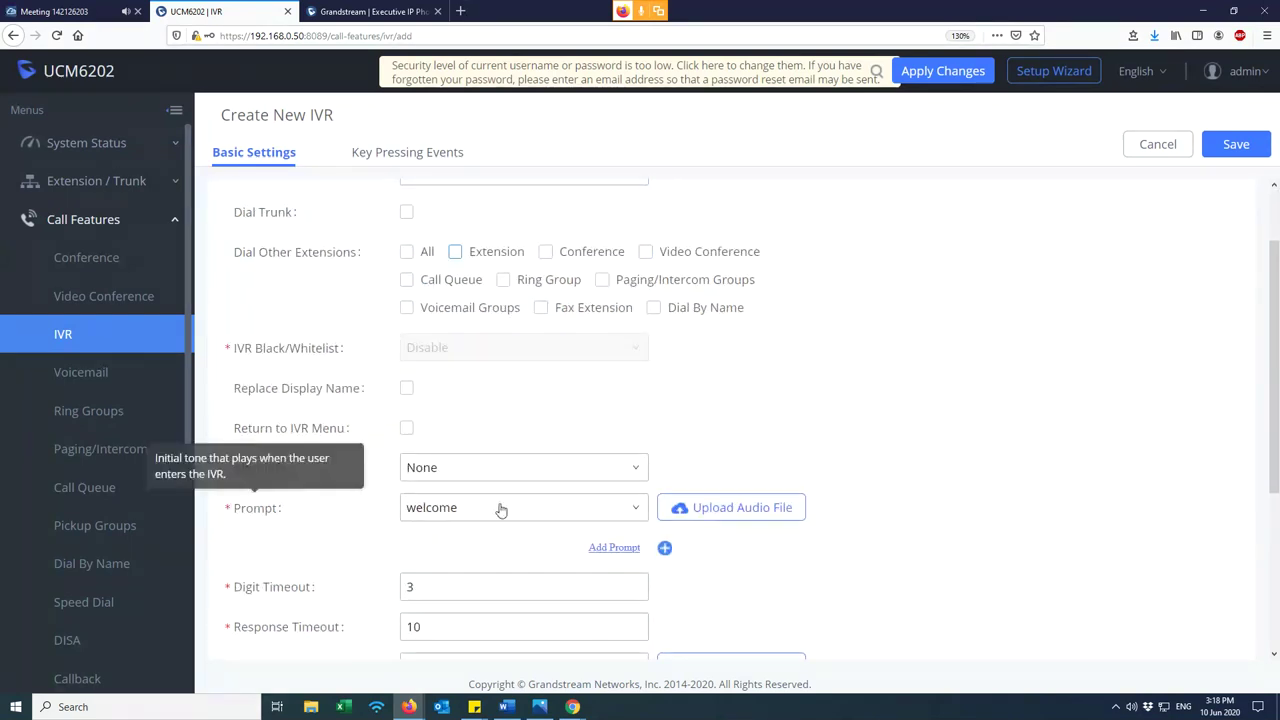
pyautogui.click(628, 515)
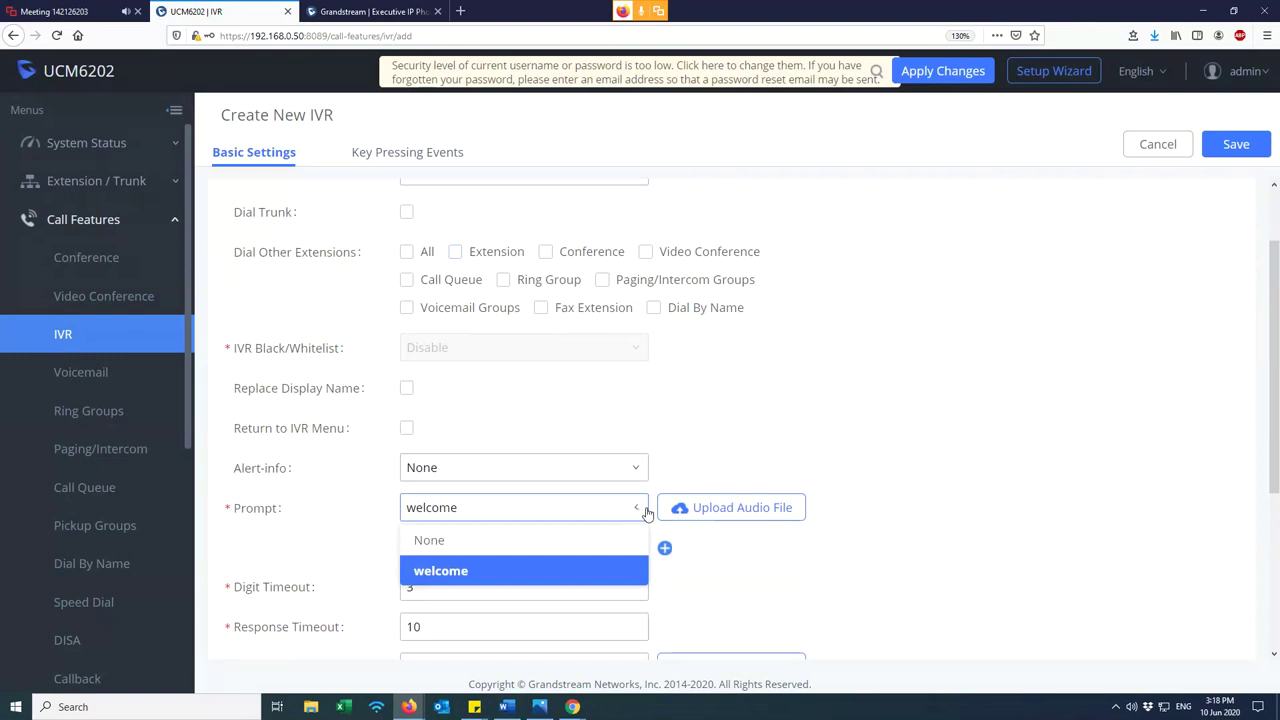
pyautogui.click(733, 520)
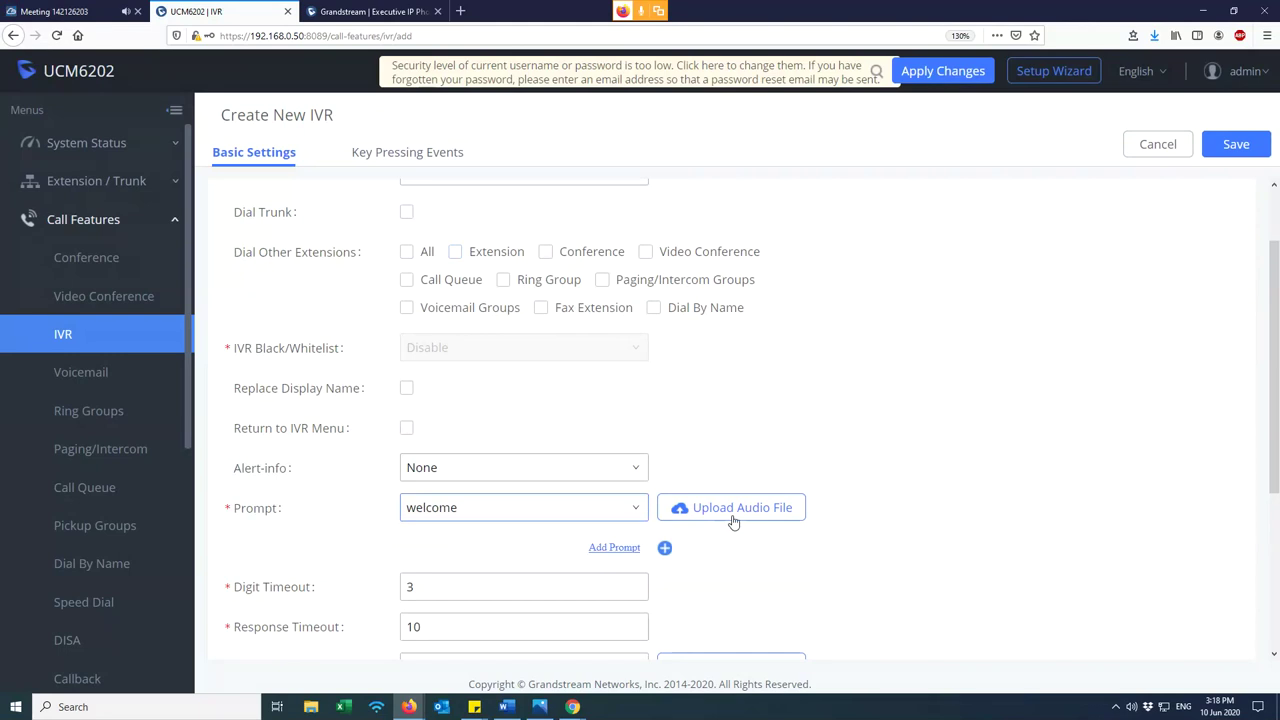
pyautogui.scroll(2, 814, 440)
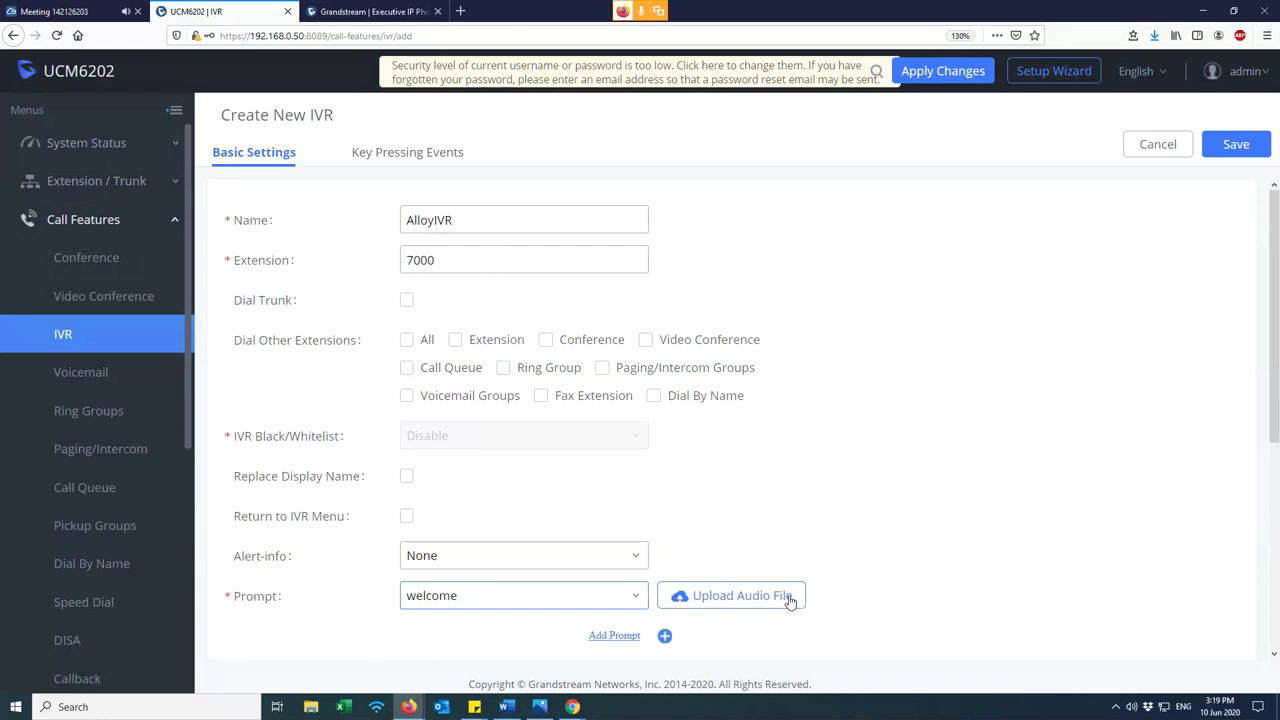
pyautogui.scroll(-3, 760, 500)
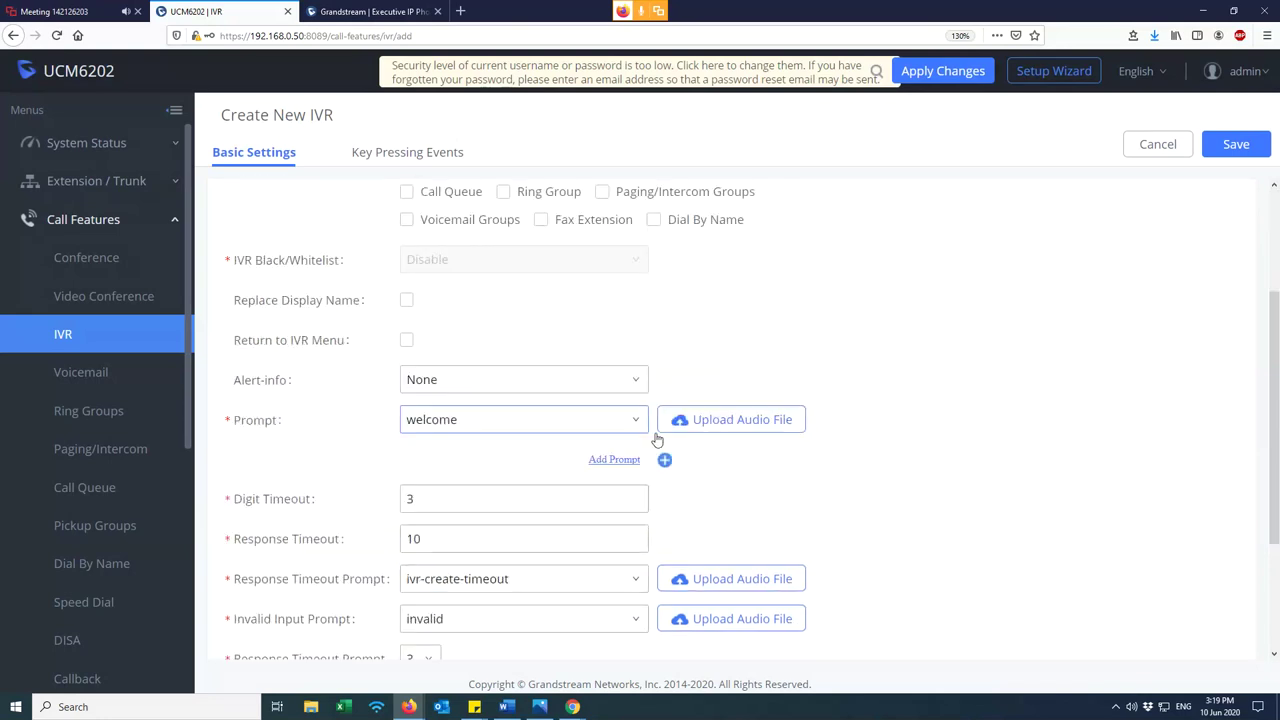
pyautogui.moveTo(253, 424)
pyautogui.moveTo(296, 506)
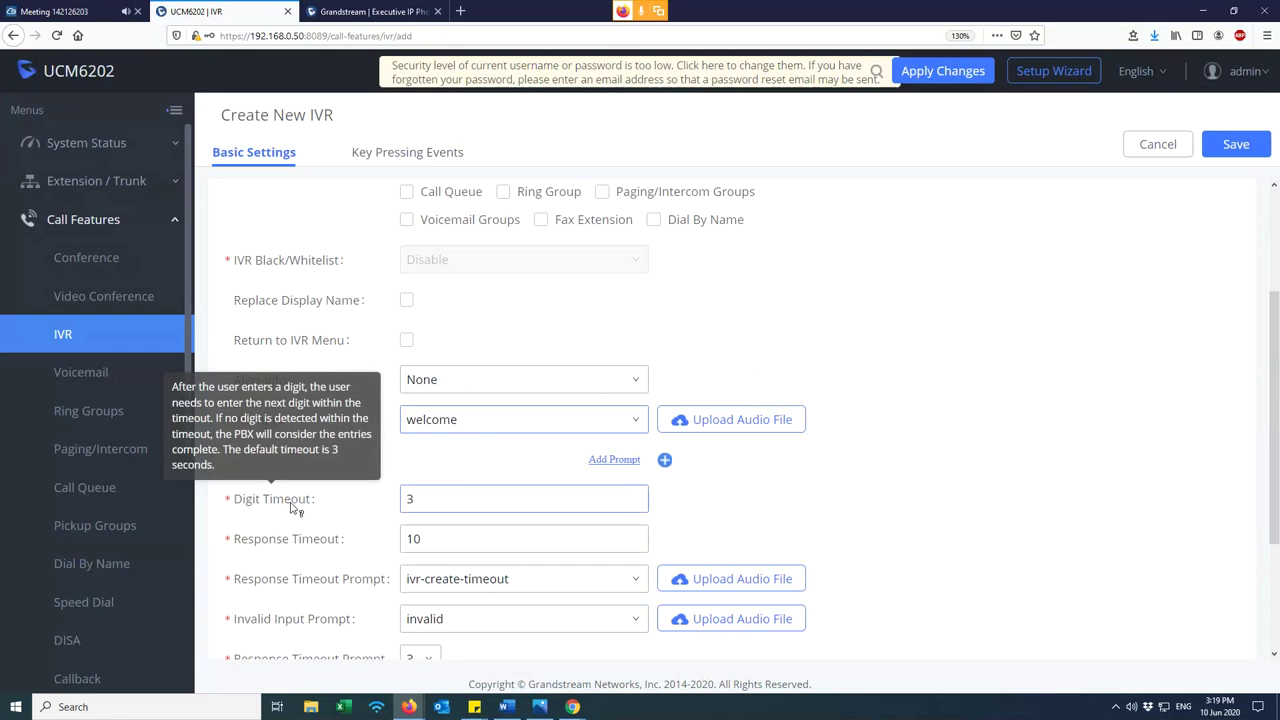
pyautogui.scroll(-2, 300, 535)
pyautogui.moveTo(318, 536)
pyautogui.scroll(-2, 909, 437)
pyautogui.moveTo(301, 330)
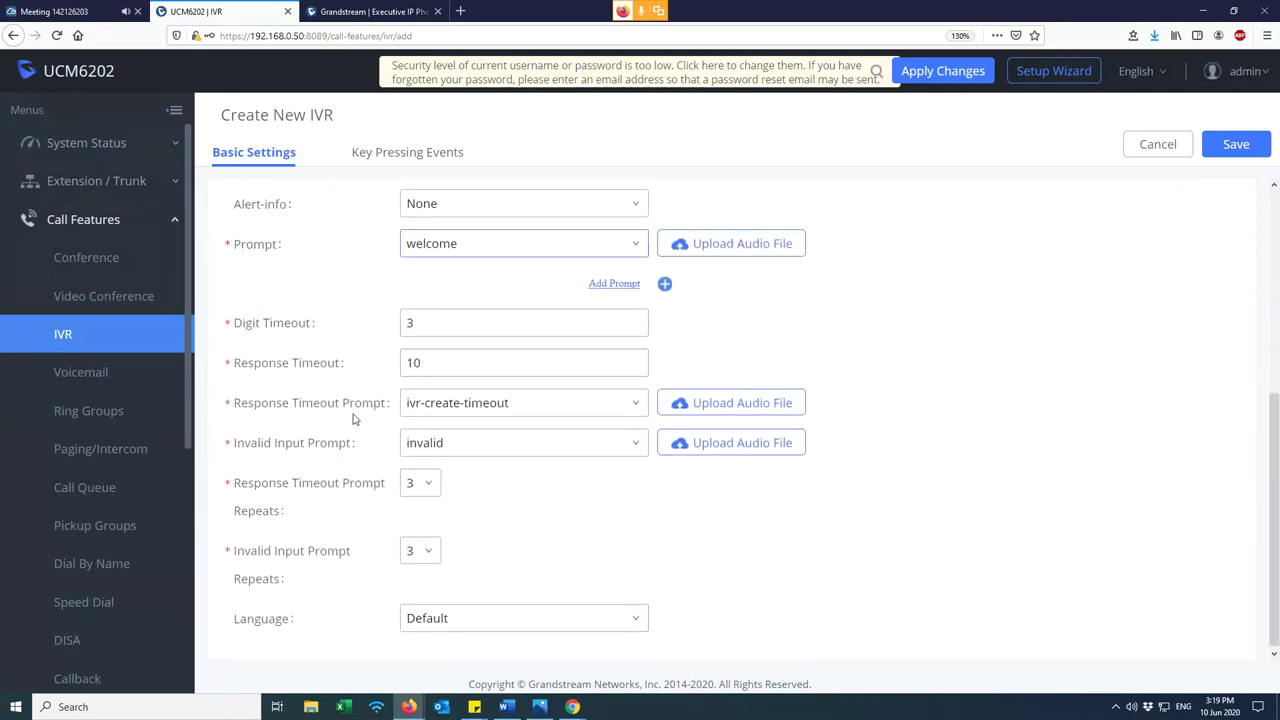
pyautogui.scroll(-1, 500, 536)
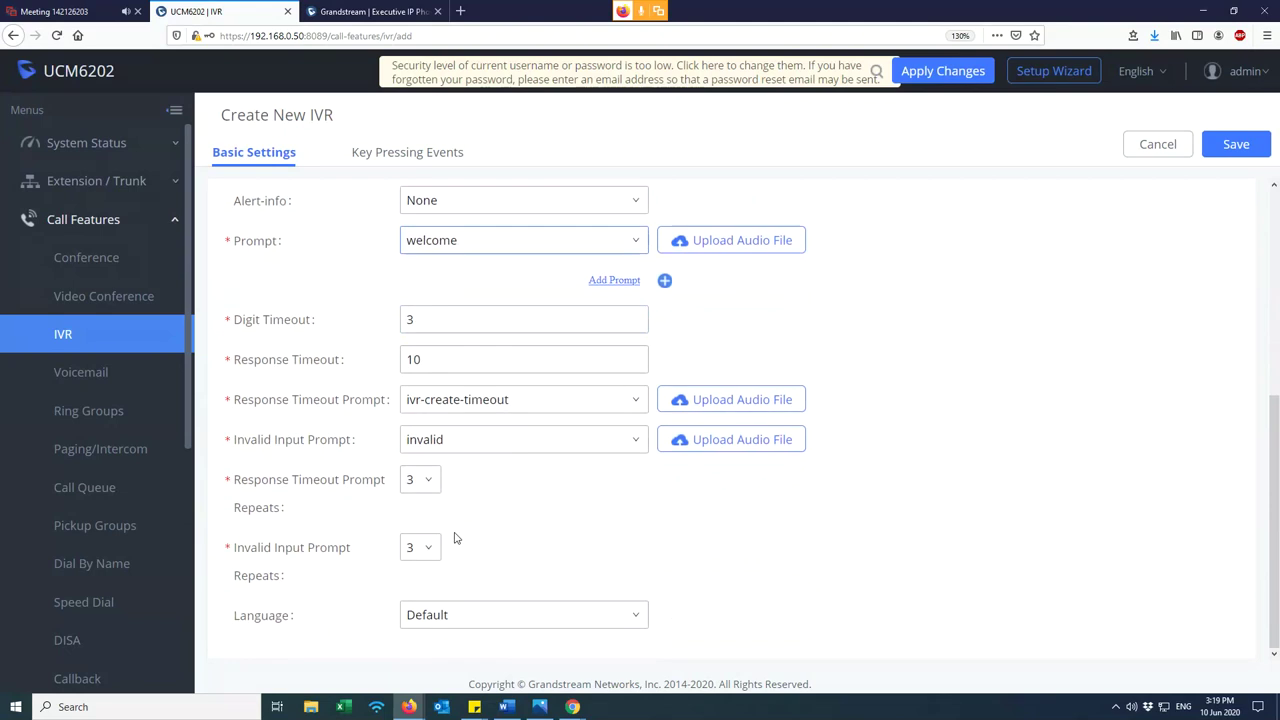
pyautogui.scroll(3, 360, 500)
pyautogui.click(488, 516)
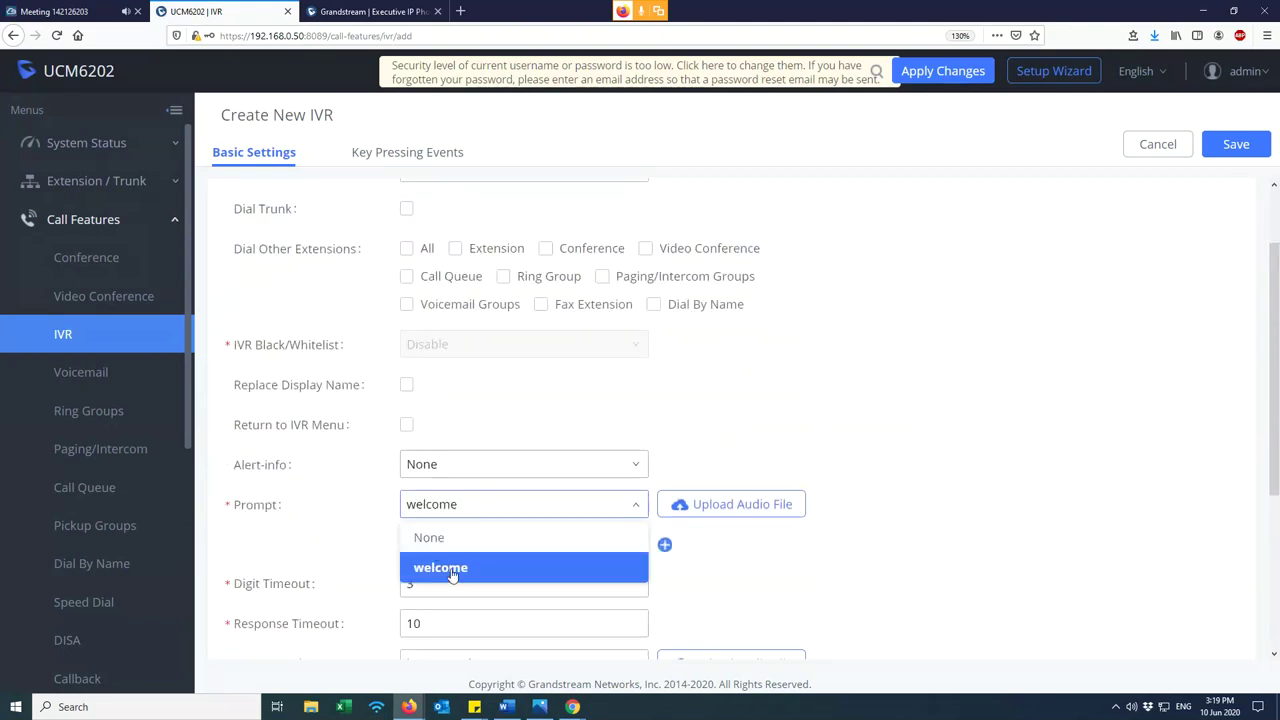
pyautogui.click(530, 504)
pyautogui.scroll(1, 535, 470)
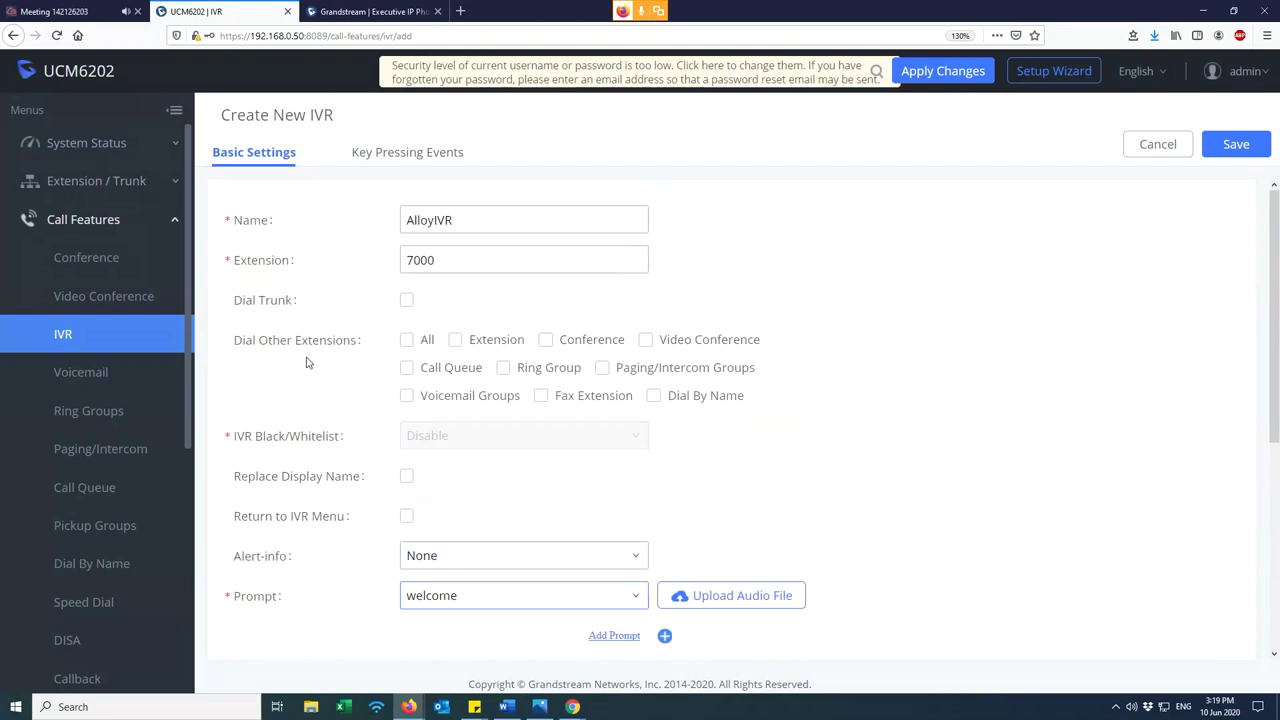
# - Turn the Dial Other Extensions > Extension option back on, keeping extension 7000
pyautogui.click(455, 341)
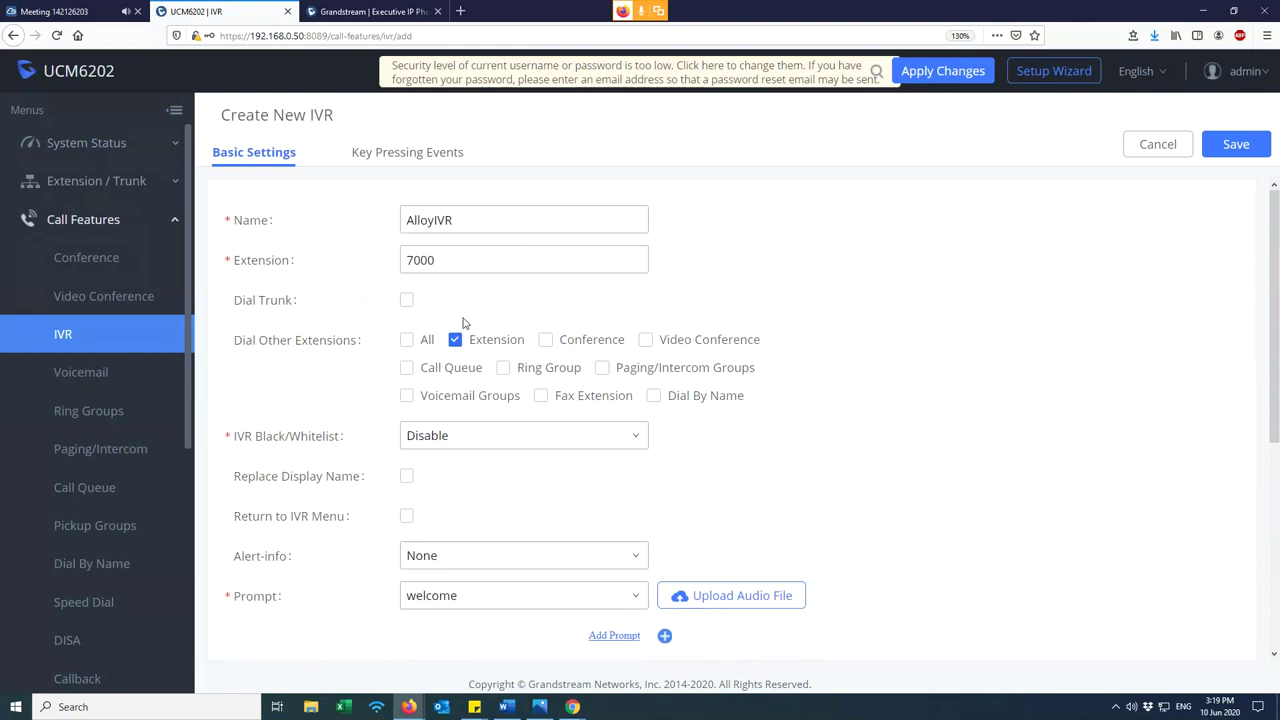
pyautogui.click(455, 341)
pyautogui.click(455, 341)
pyautogui.moveTo(501, 256); pyautogui.dragTo(382, 258)
pyautogui.click(526, 308)
pyautogui.scroll(-3, 543, 337)
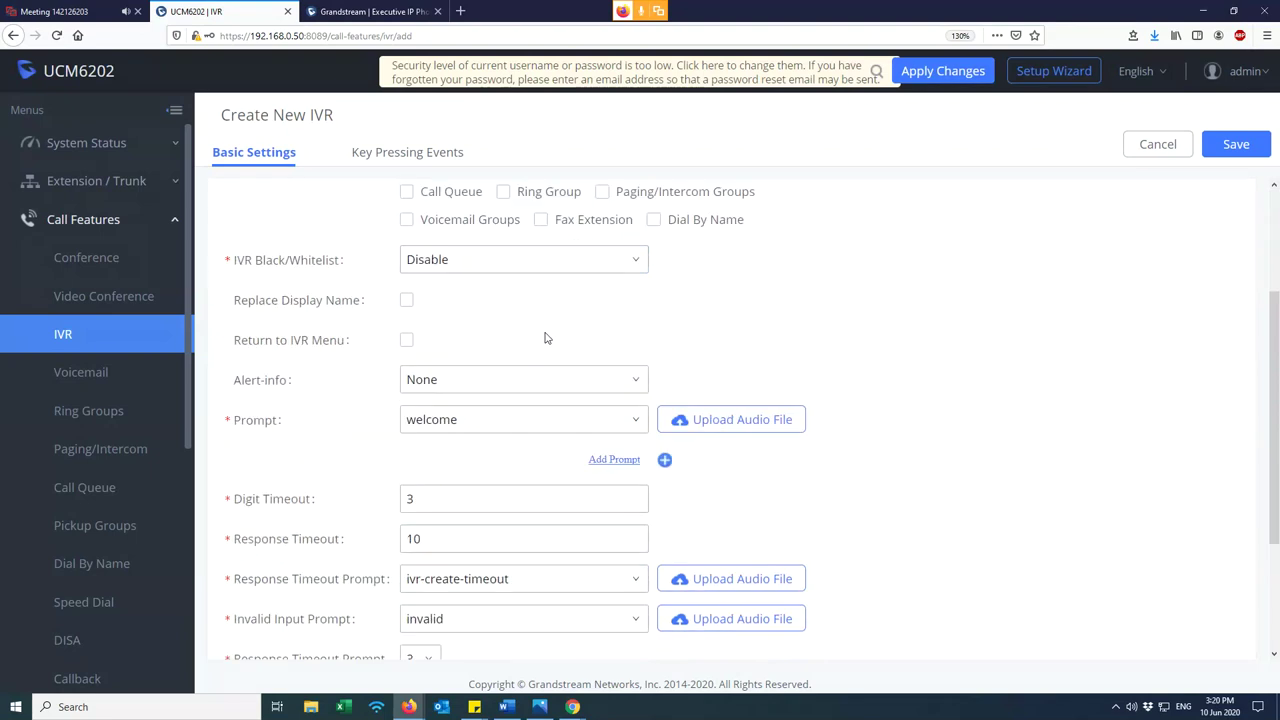
pyautogui.scroll(3, 456, 434)
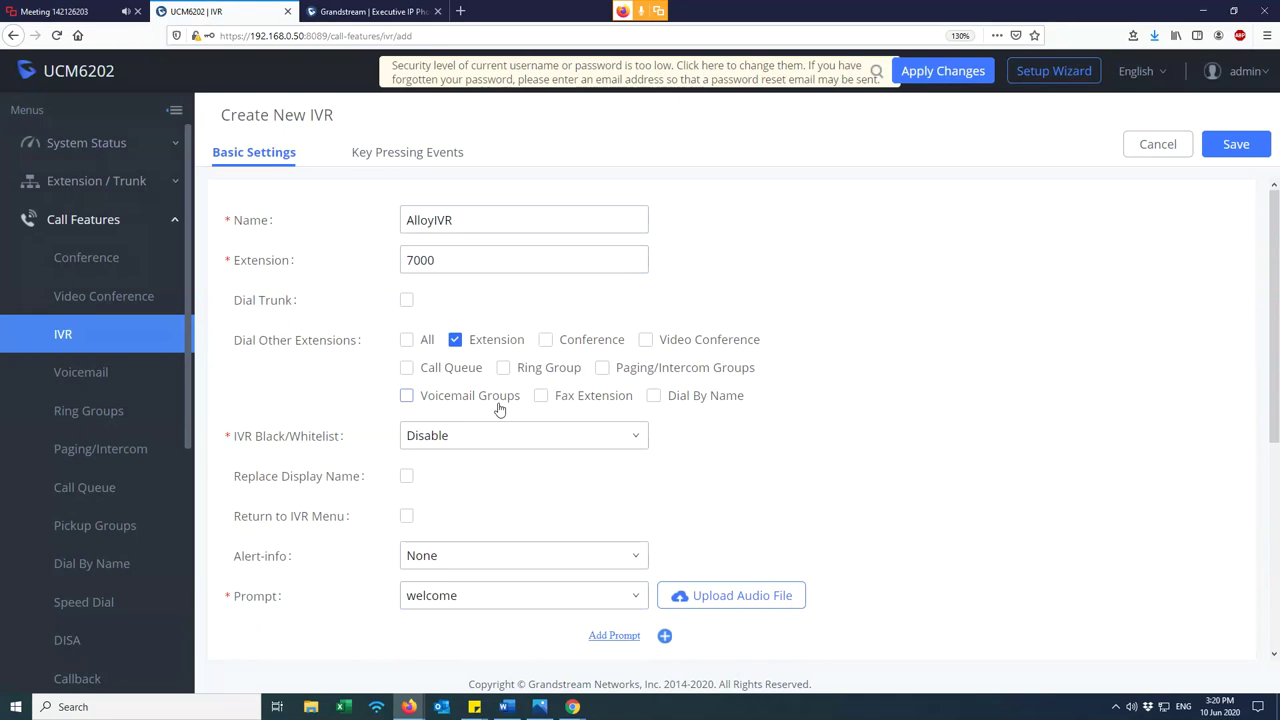
# - Settle on Extension allowed and Ring Group left unchecked under Dial Other Extensions
pyautogui.click(455, 340)
pyautogui.click(455, 340)
pyautogui.click(456, 340)
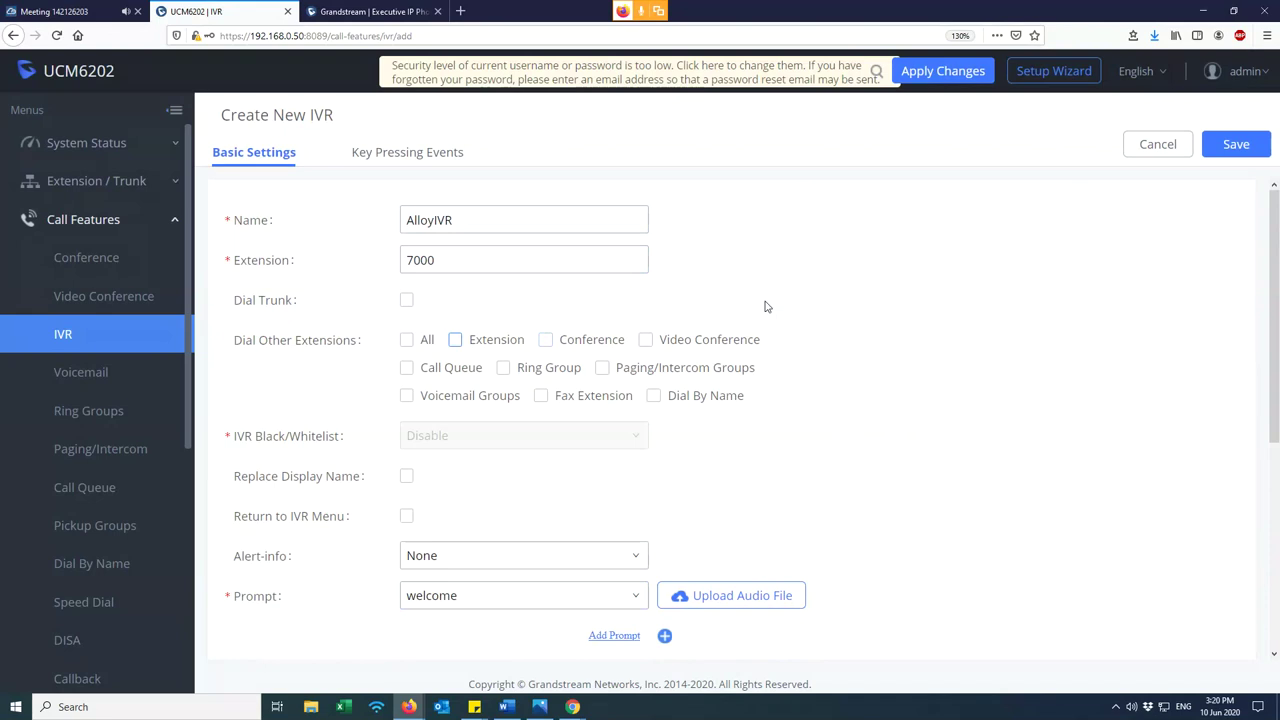
pyautogui.click(456, 341)
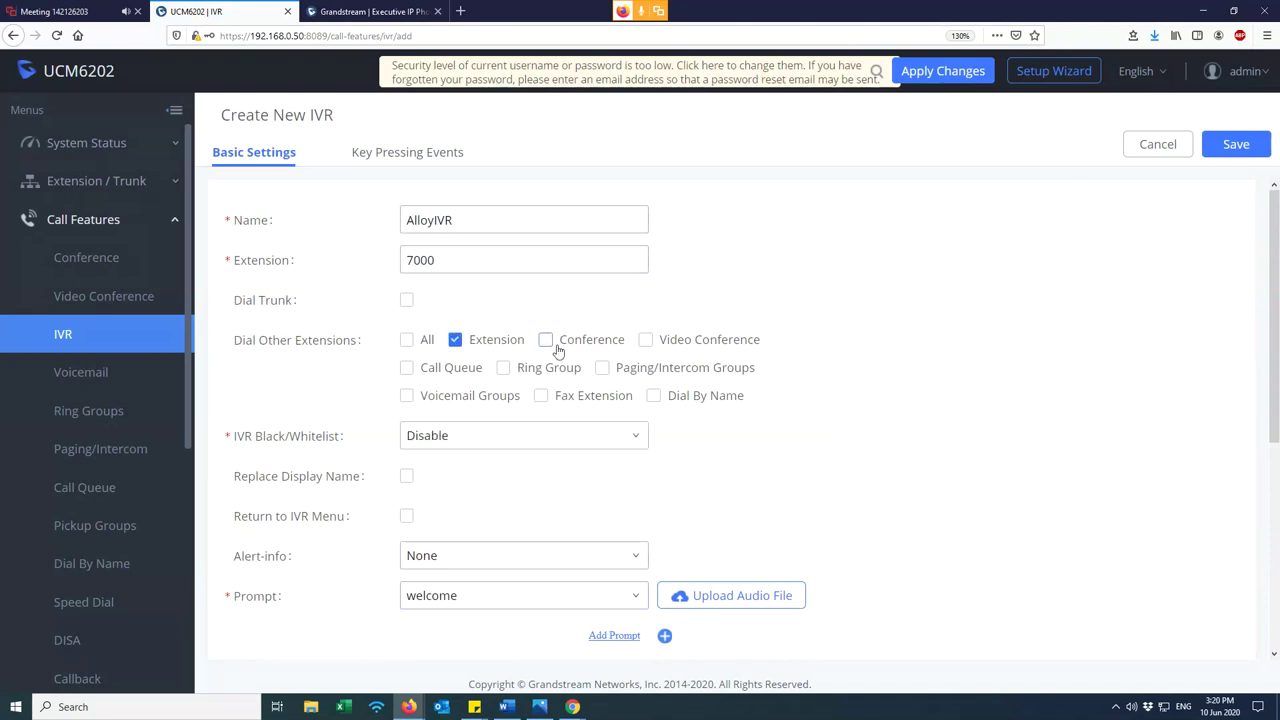
pyautogui.click(519, 374)
pyautogui.click(505, 369)
pyautogui.scroll(-3, 1094, 290)
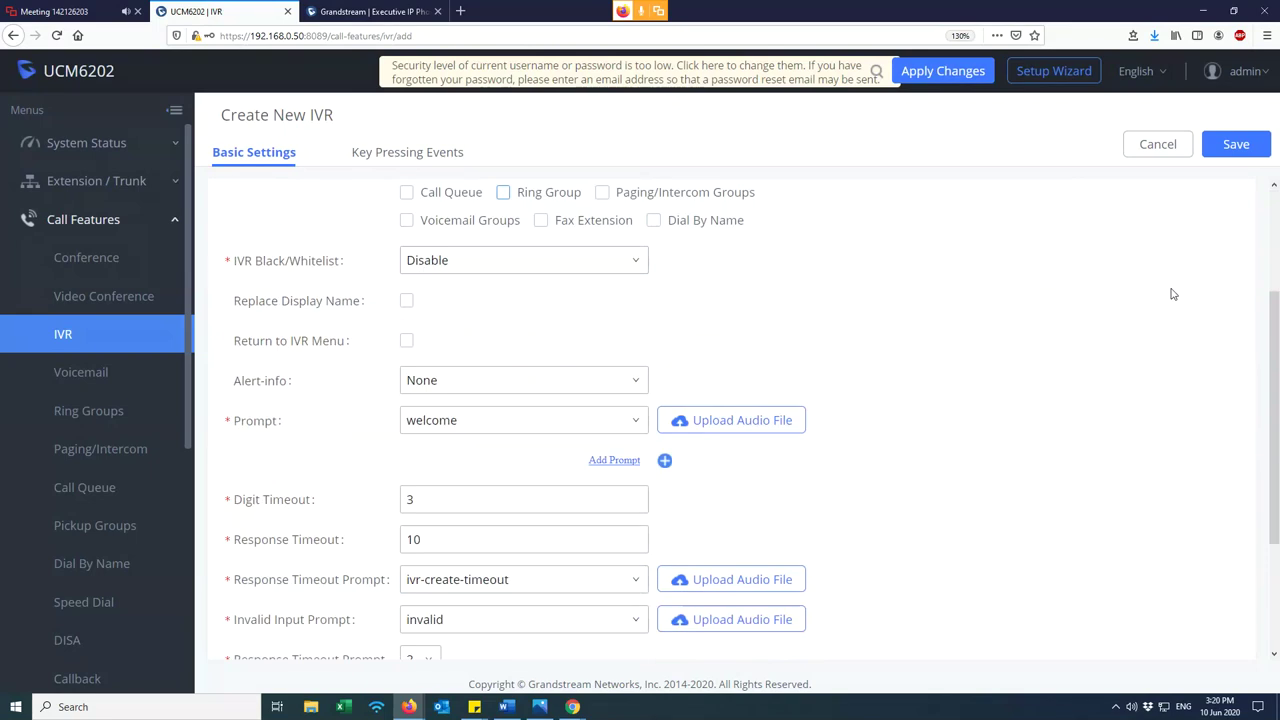
pyautogui.scroll(3, 1190, 240)
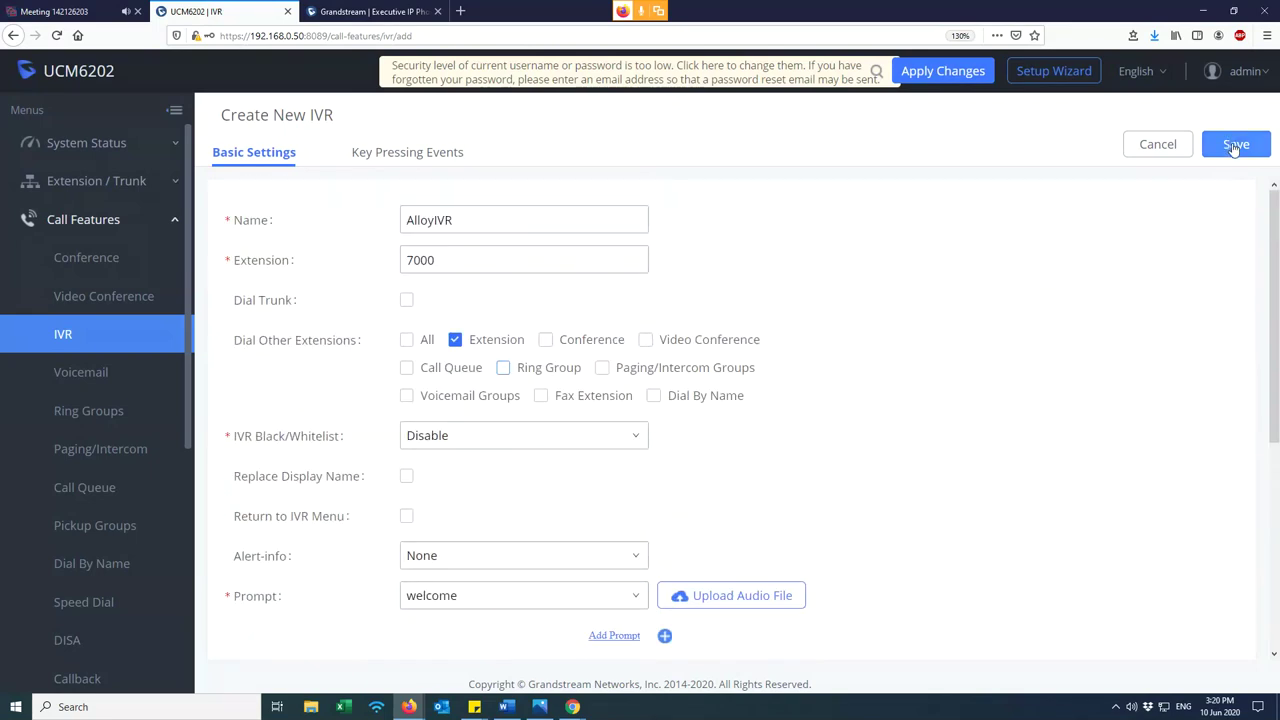
# - Save AlloyIVR and apply the changes, confirming it is listed at extension 7000
pyautogui.click(1234, 146)
pyautogui.click(946, 74)
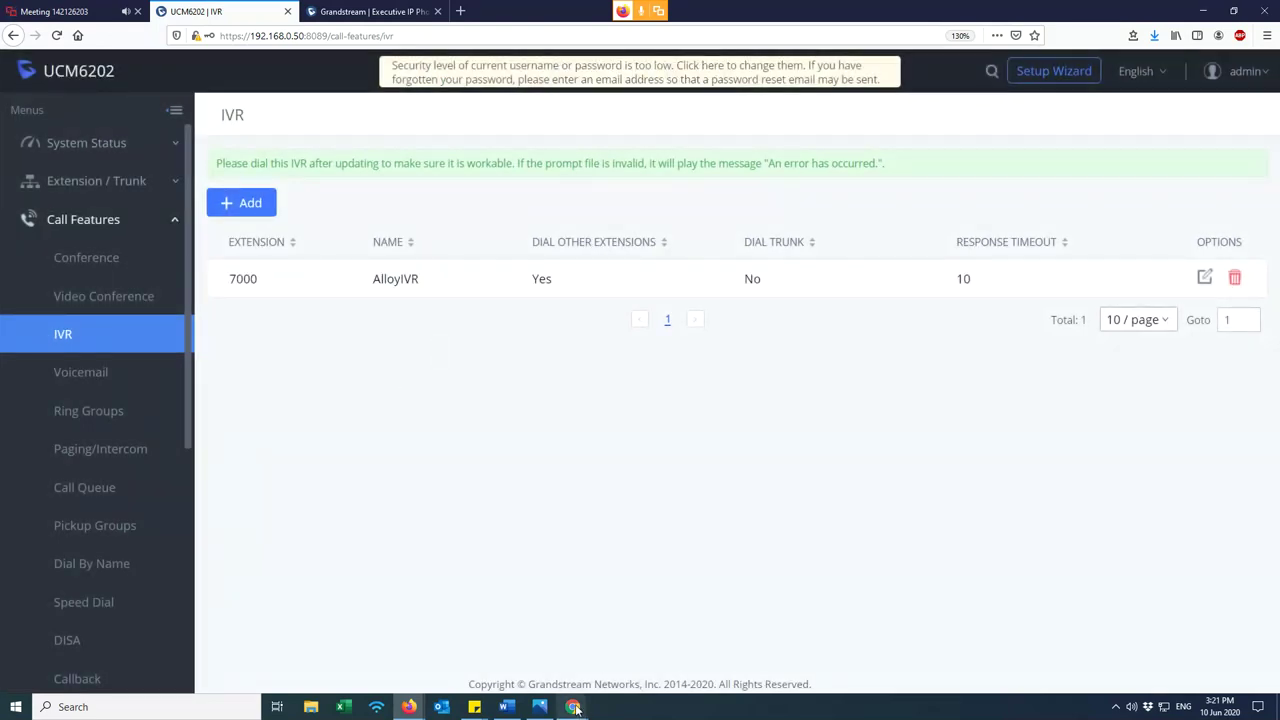
pyautogui.doubleClick(243, 279)
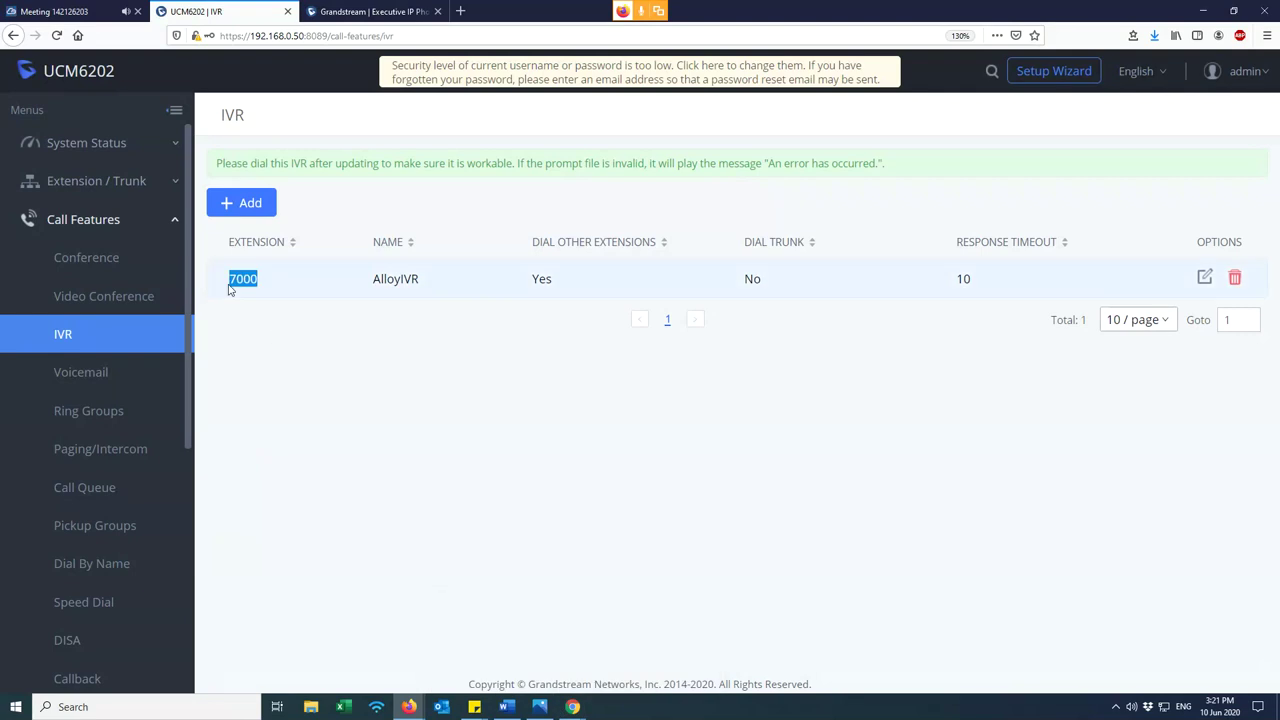
pyautogui.click(266, 357)
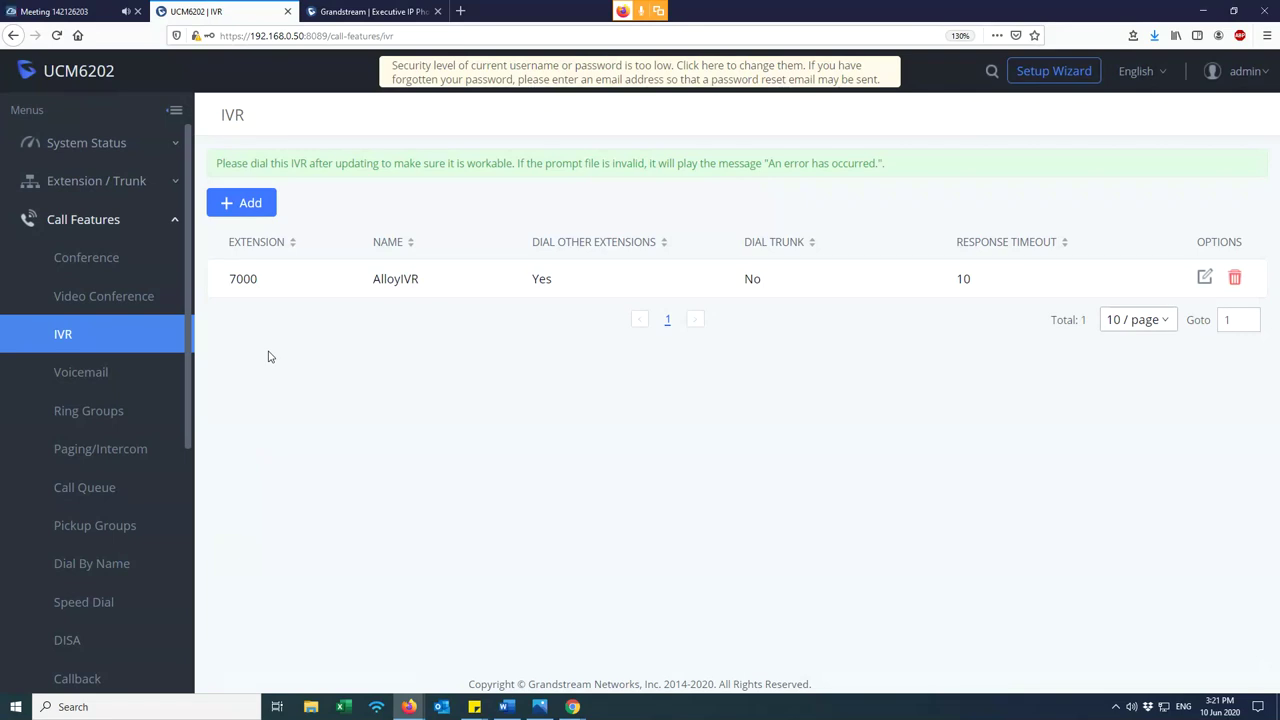
pyautogui.click(88, 143)
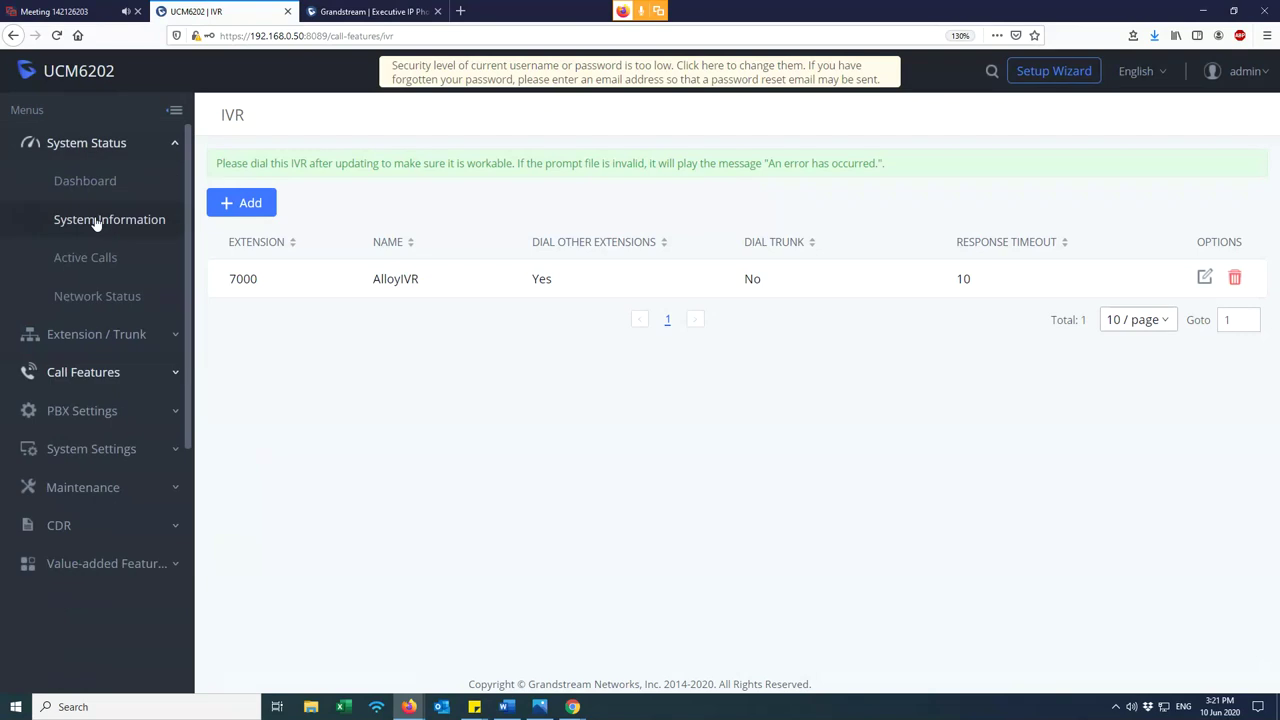
pyautogui.click(90, 262)
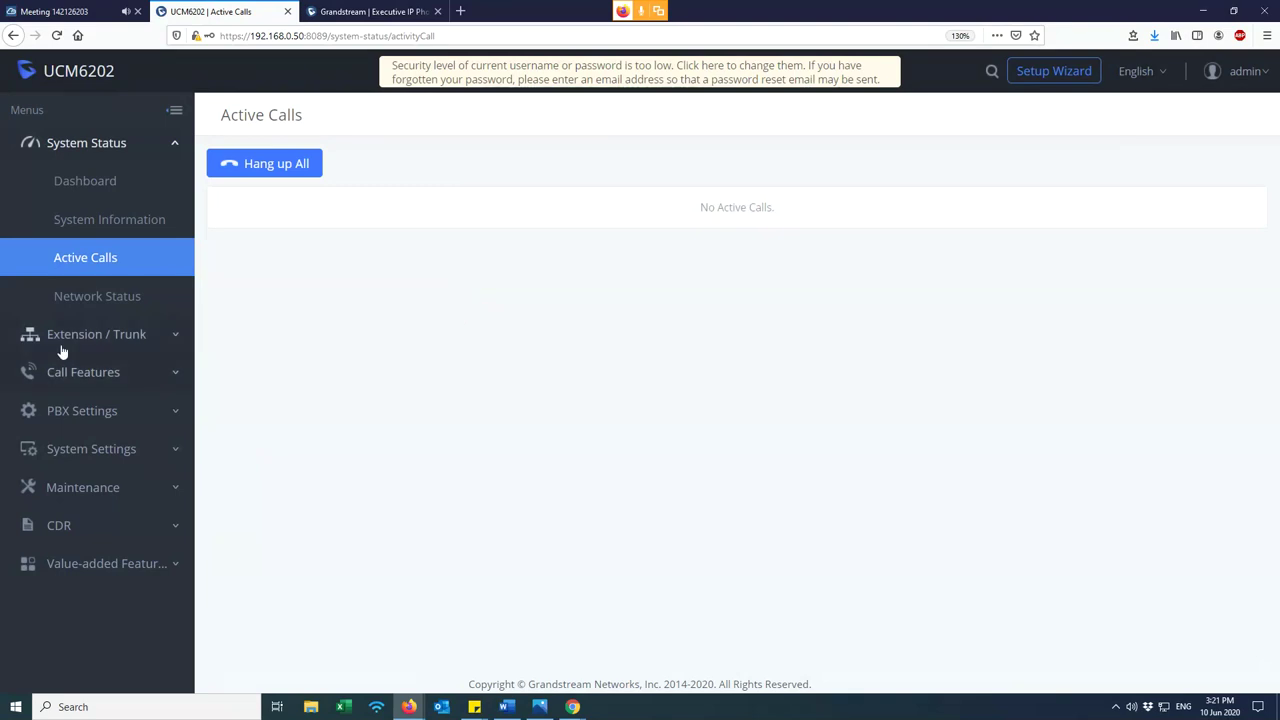
pyautogui.click(115, 347)
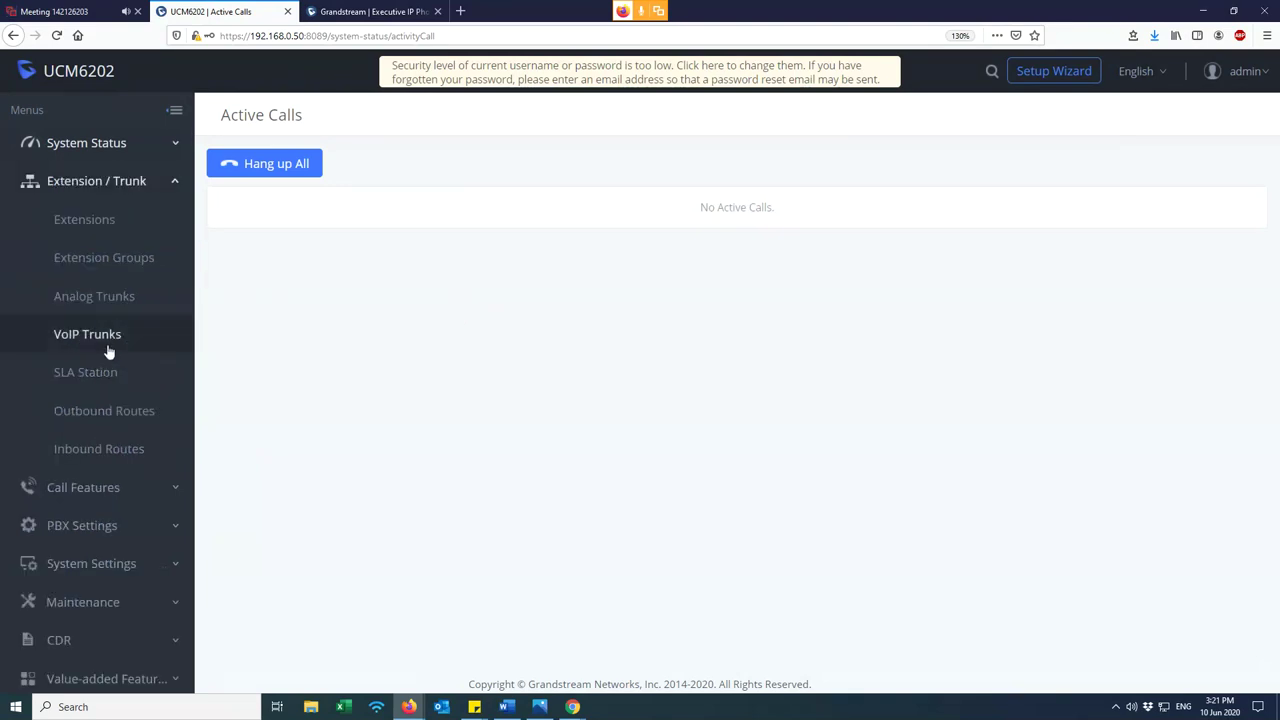
pyautogui.click(114, 488)
pyautogui.click(94, 337)
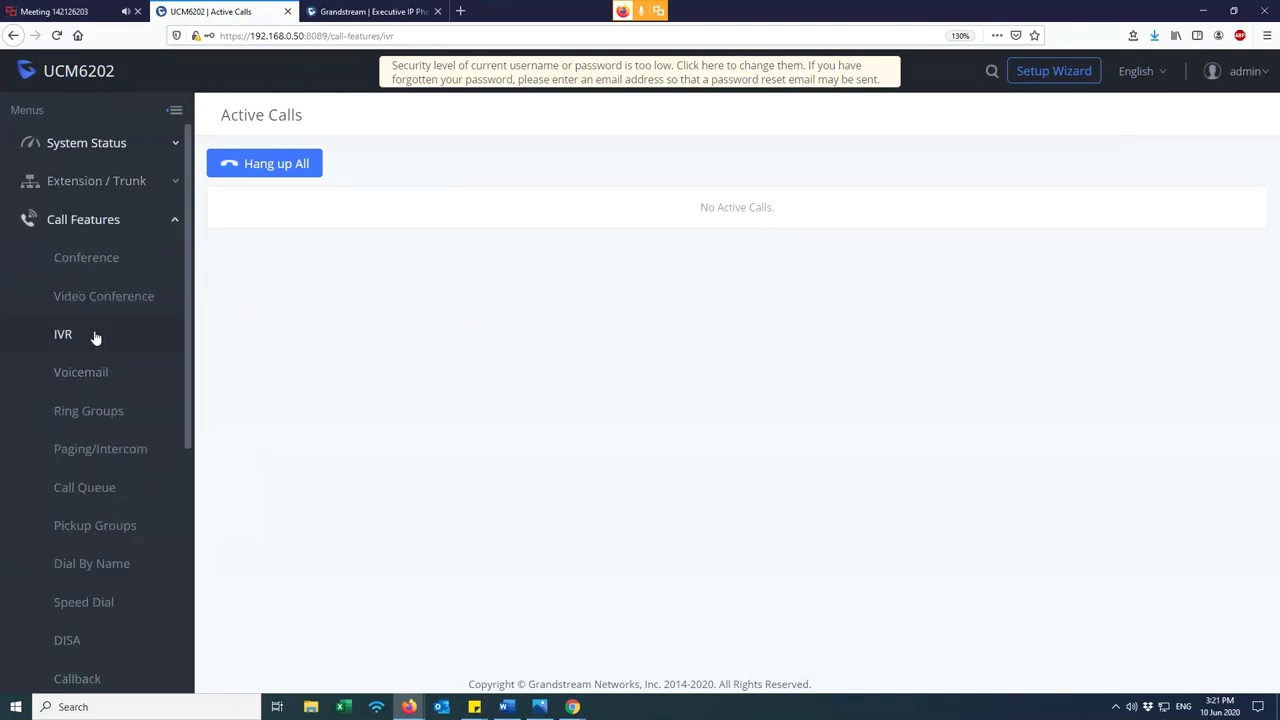
pyautogui.click(1206, 278)
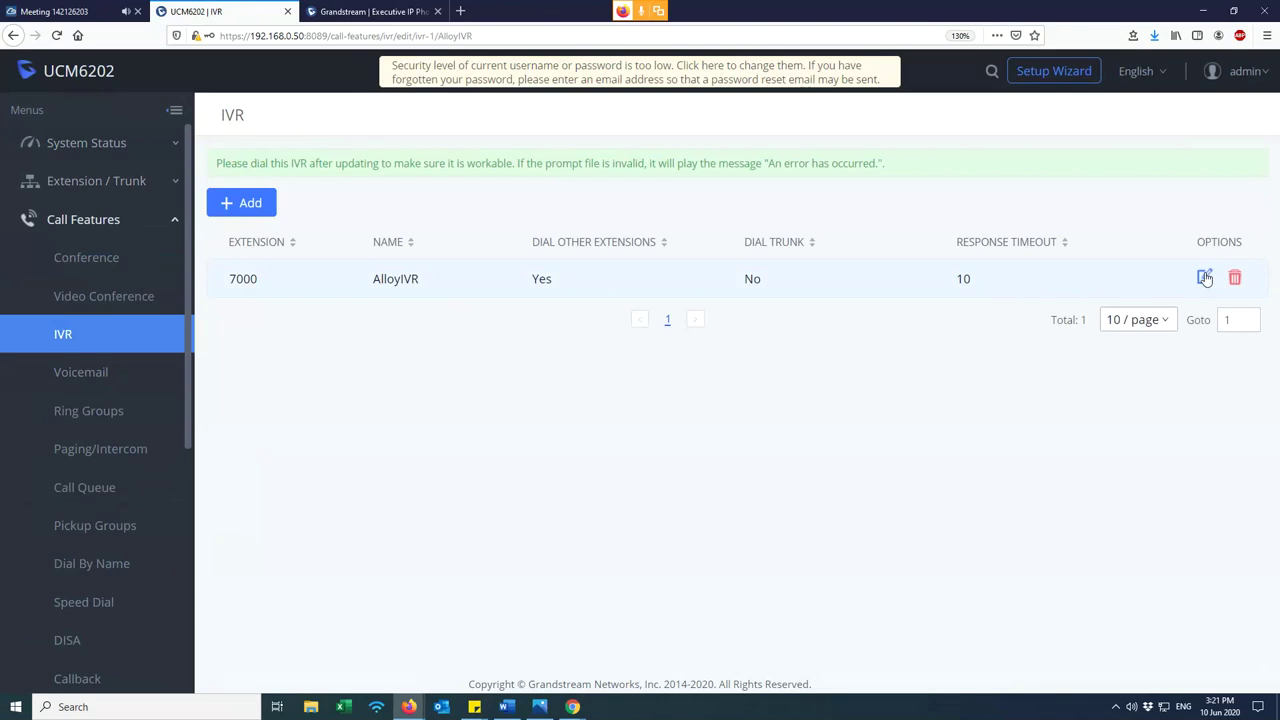
# - Check the welcome prompt, cancel, then reopen AlloyIVR on its Key Pressing Events tab
pyautogui.scroll(-3, 514, 457)
pyautogui.click(441, 432)
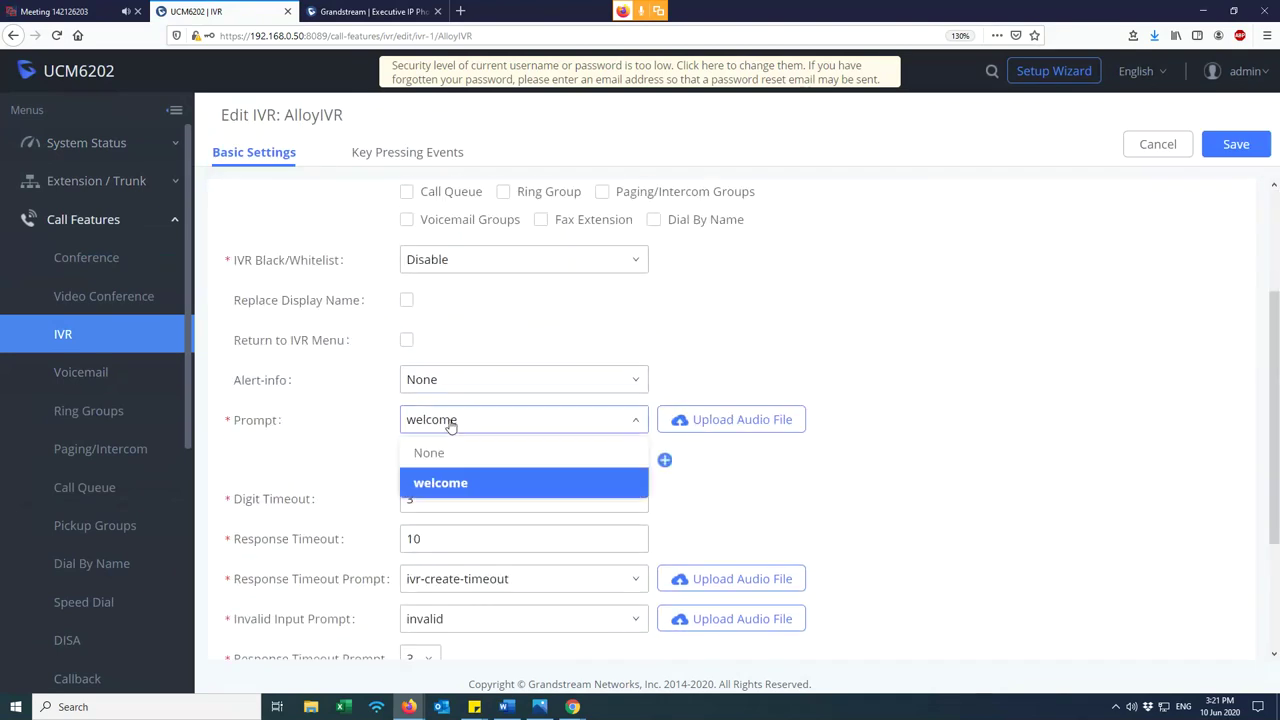
pyautogui.click(455, 428)
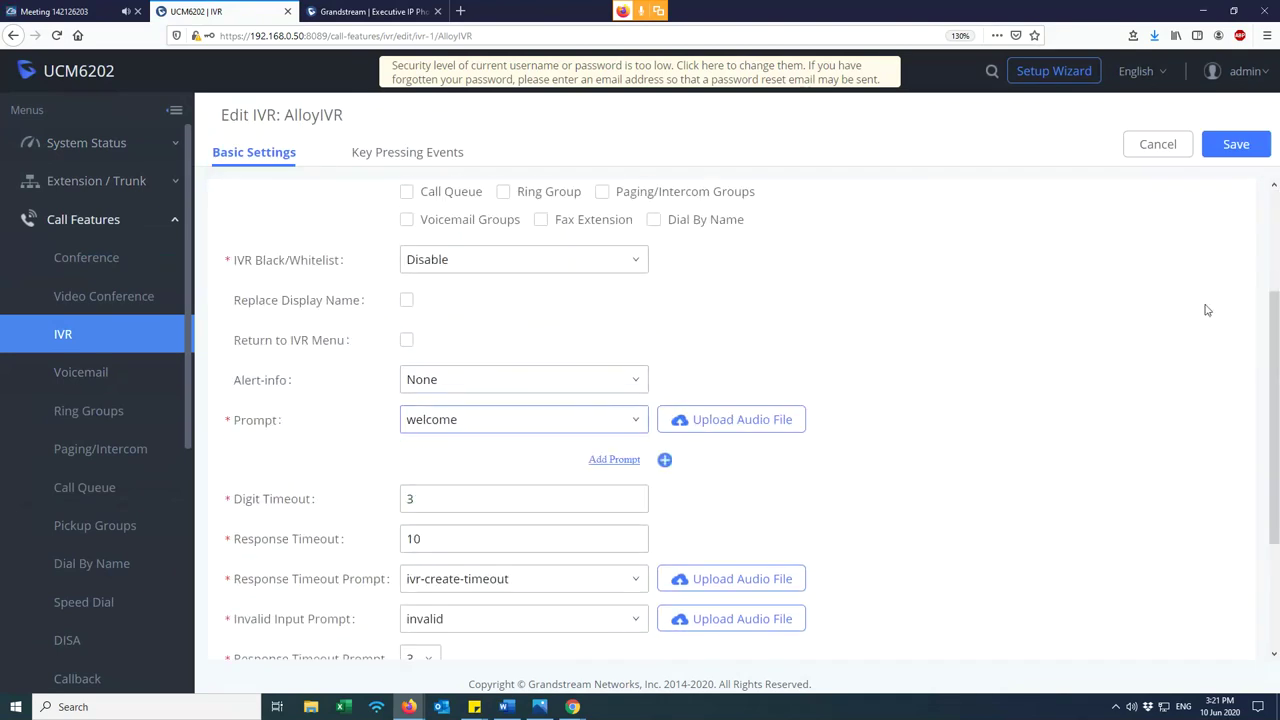
pyautogui.click(1155, 147)
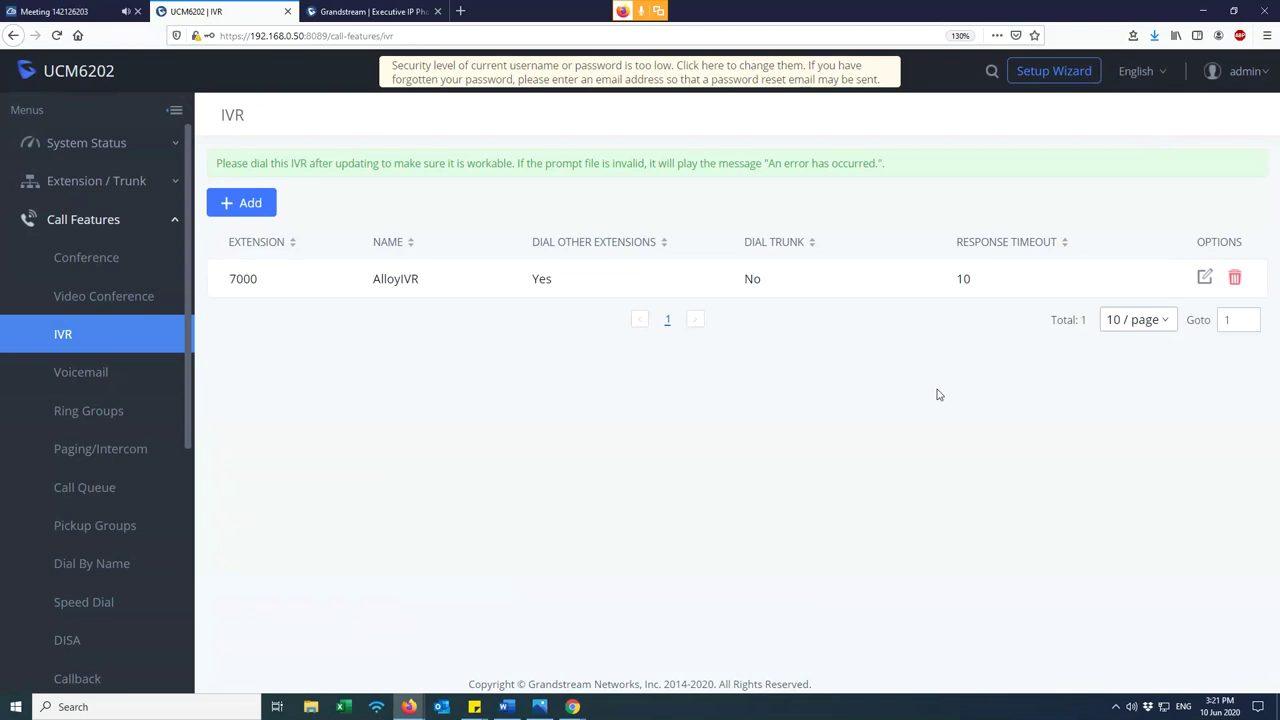
pyautogui.click(1205, 278)
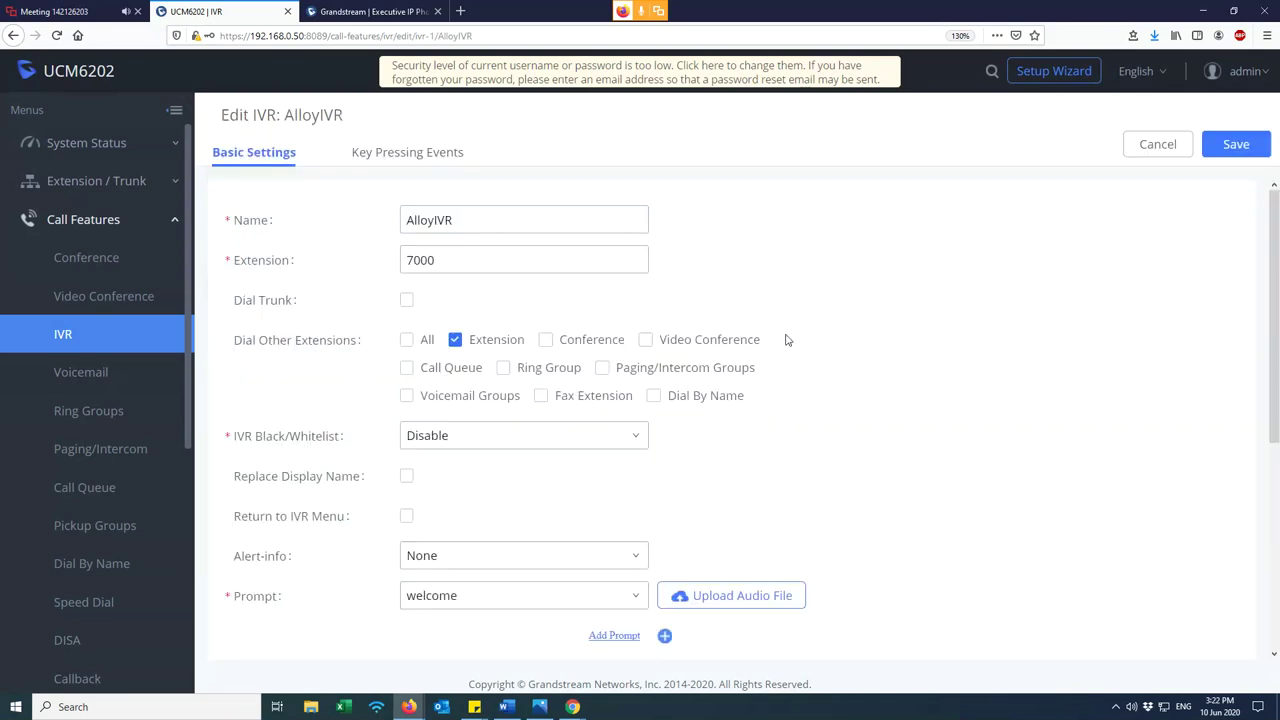
pyautogui.scroll(-2, 760, 385)
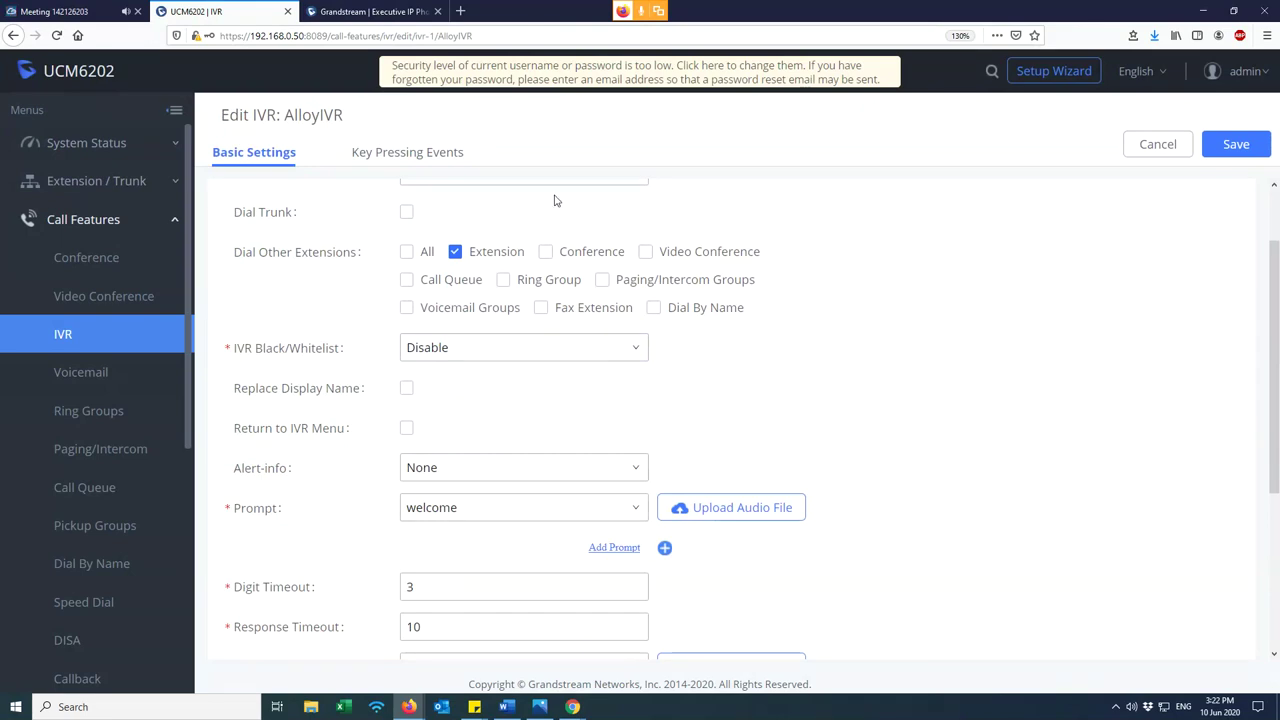
pyautogui.click(412, 155)
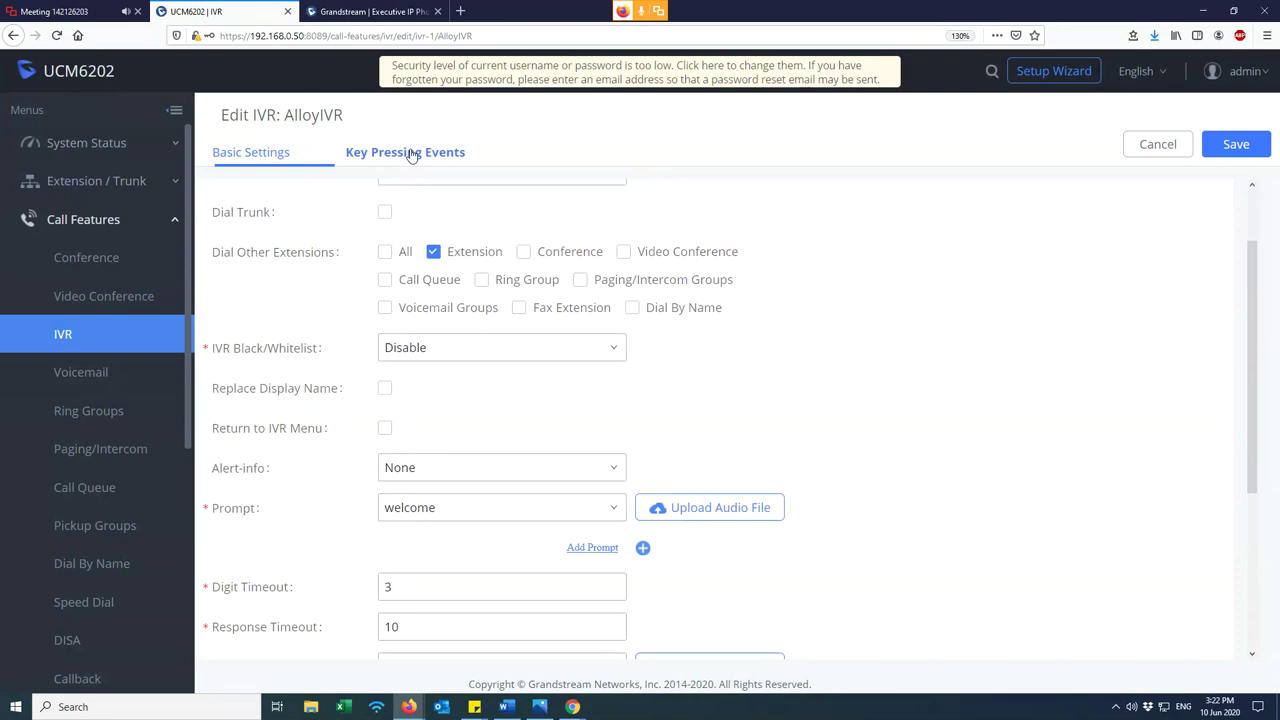
pyautogui.click(253, 153)
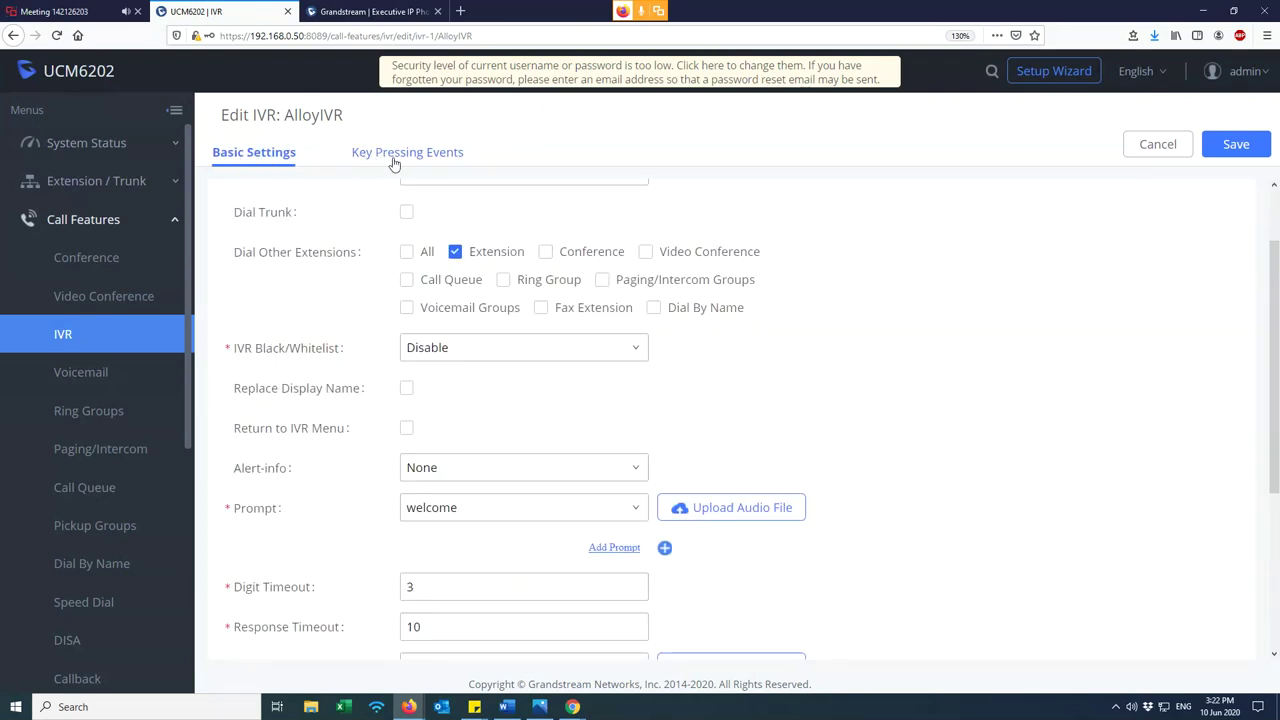
pyautogui.click(402, 160)
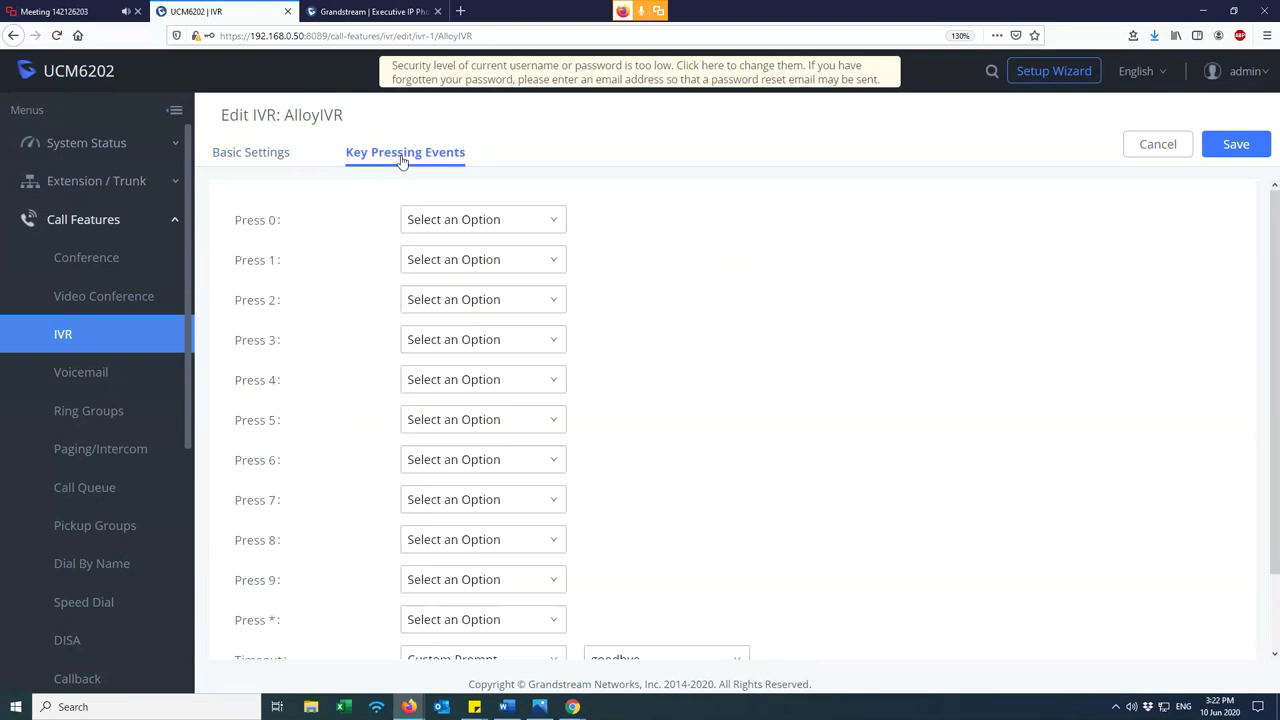
# - Route Press 1 to a ring group and Press 0 to extension 1000
pyautogui.click(446, 259)
pyautogui.scroll(-4, 480, 412)
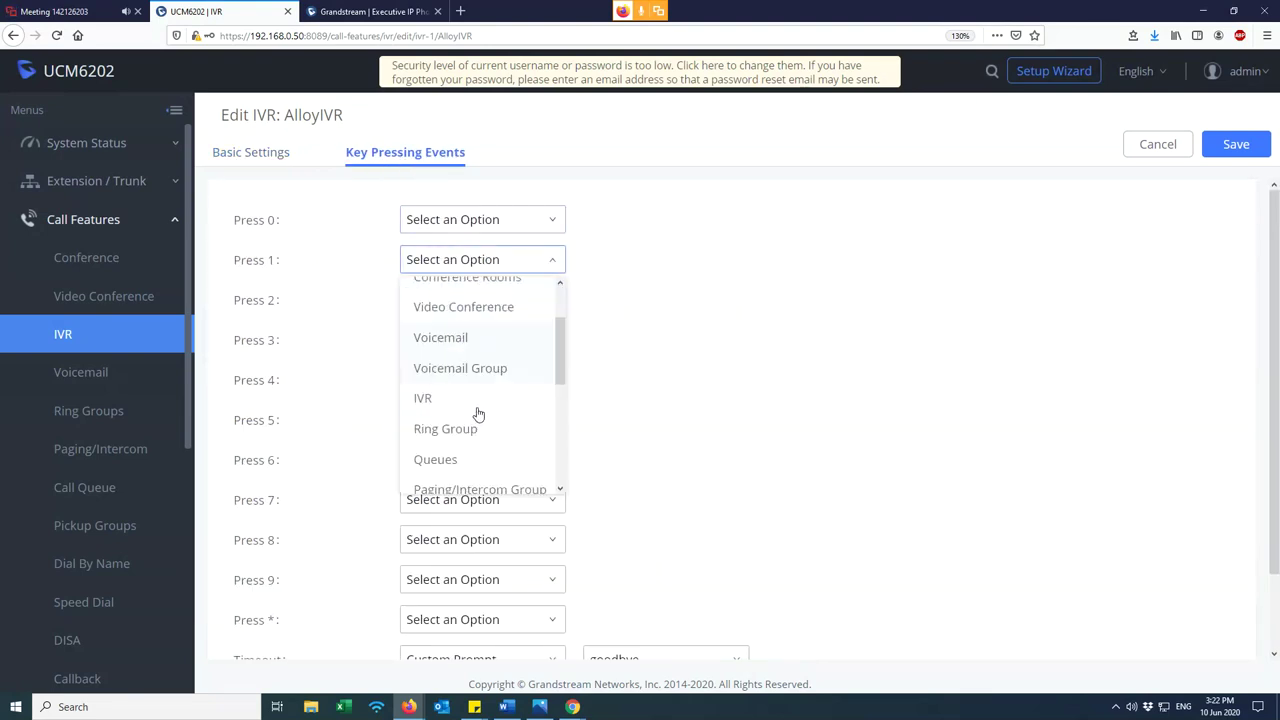
pyautogui.click(457, 306)
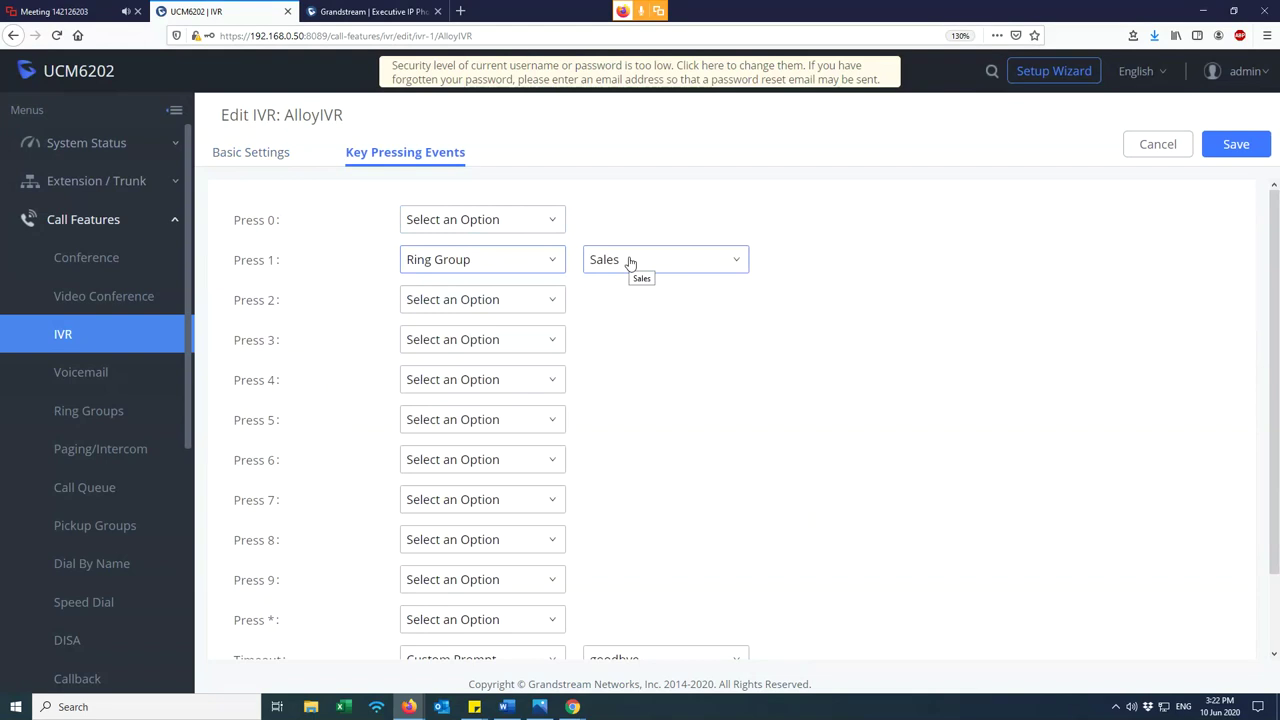
pyautogui.click(470, 262)
pyautogui.scroll(2, 452, 340)
pyautogui.click(466, 224)
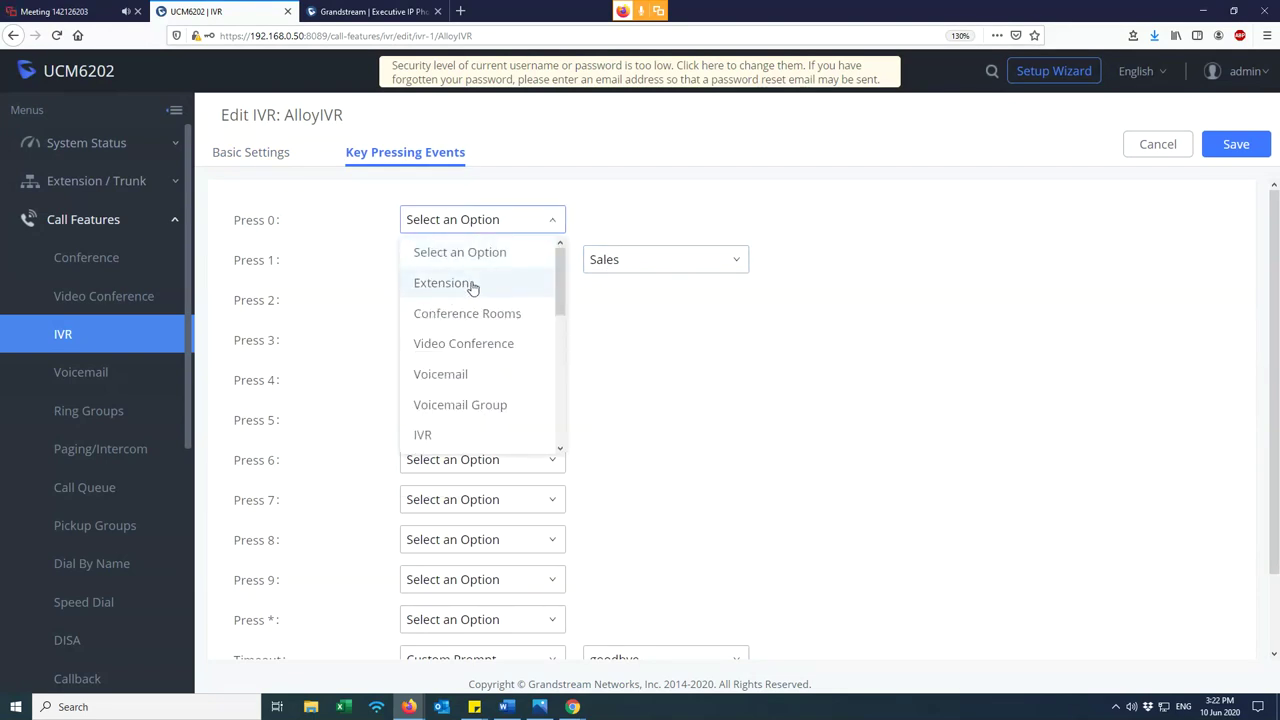
pyautogui.click(467, 284)
pyautogui.click(615, 222)
pyautogui.click(636, 258)
# - Send Press 2 to the Sales ring group, leaving Press 3 and * unassigned
pyautogui.click(476, 299)
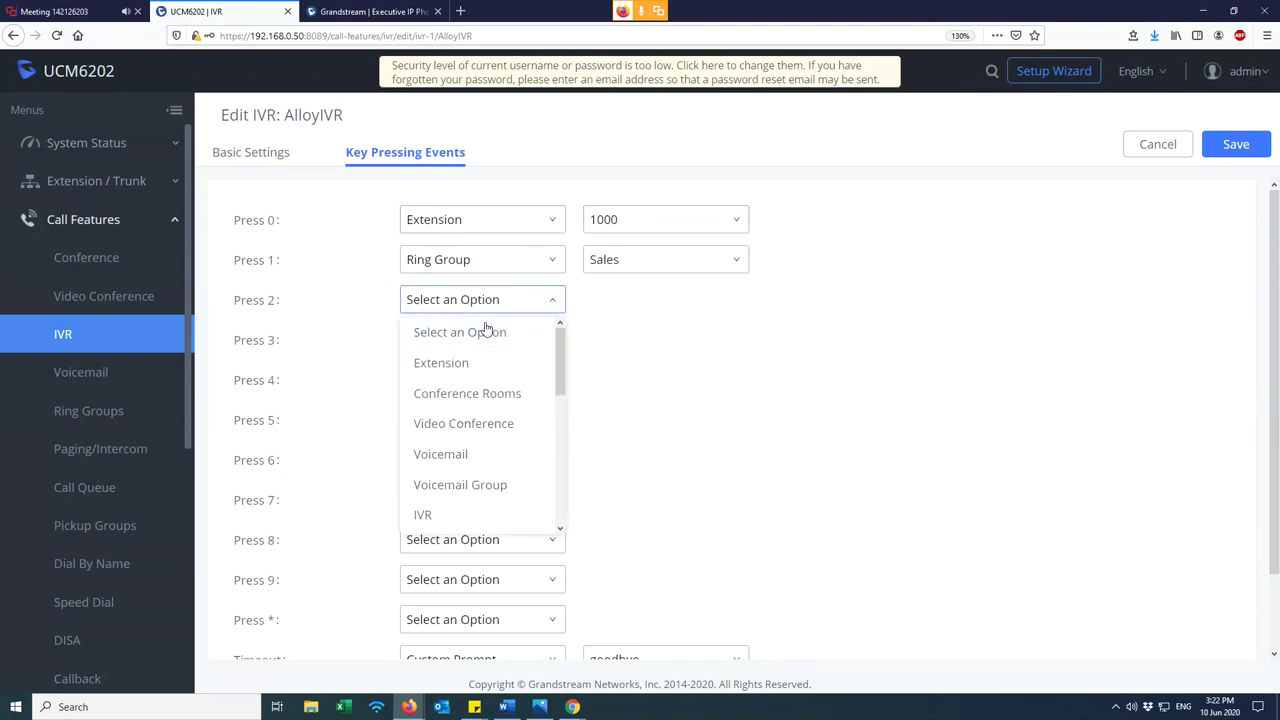
pyautogui.scroll(-2, 468, 450)
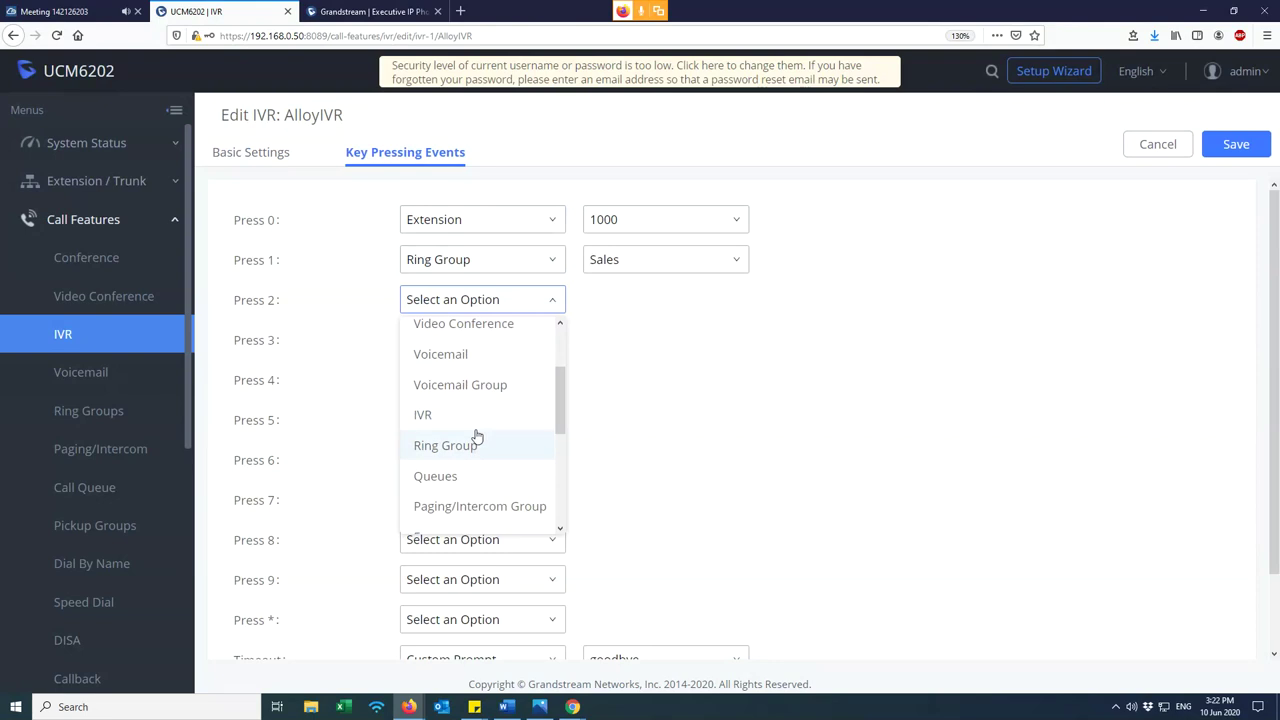
pyautogui.click(468, 450)
pyautogui.click(614, 300)
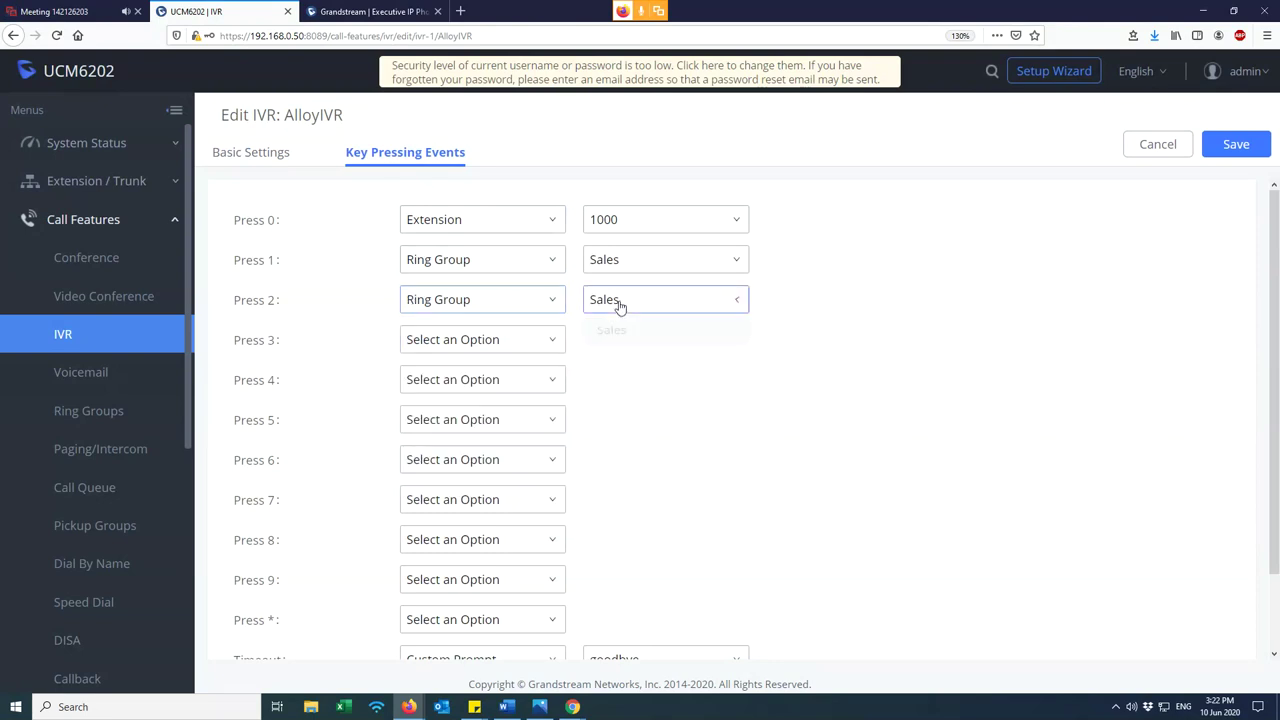
pyautogui.click(625, 334)
pyautogui.click(438, 340)
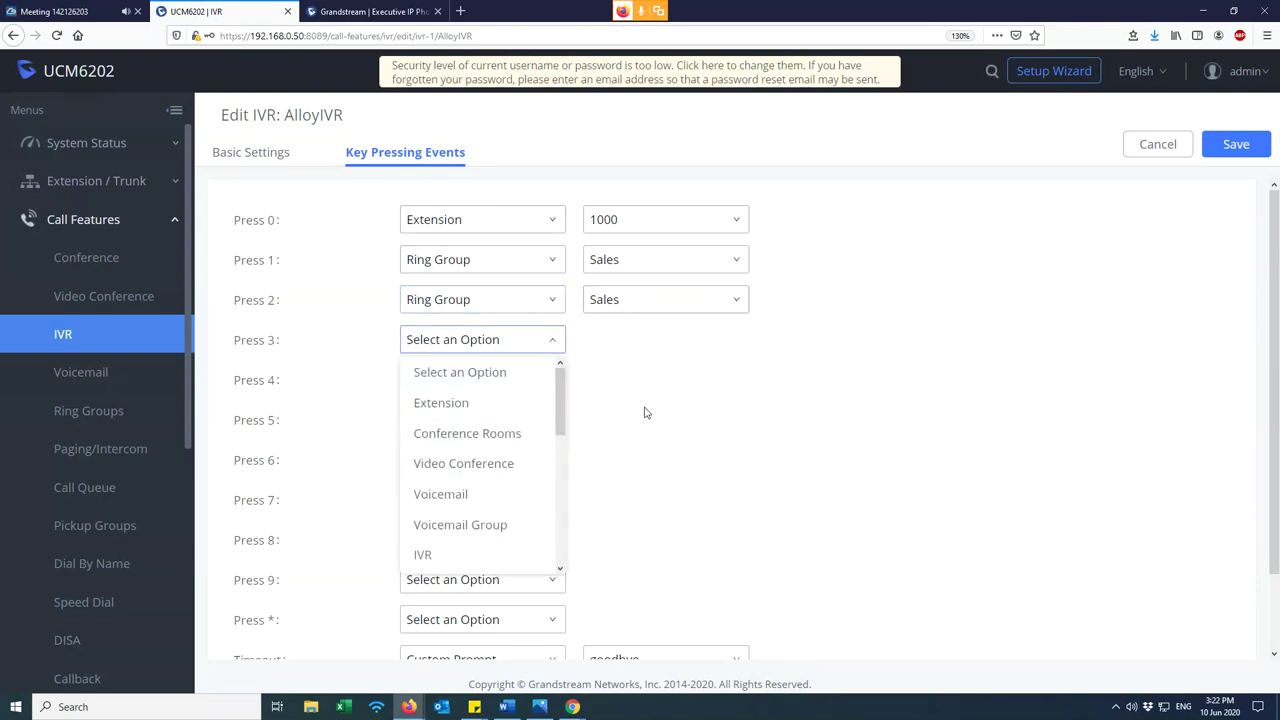
pyautogui.scroll(-2, 493, 467)
pyautogui.click(430, 535)
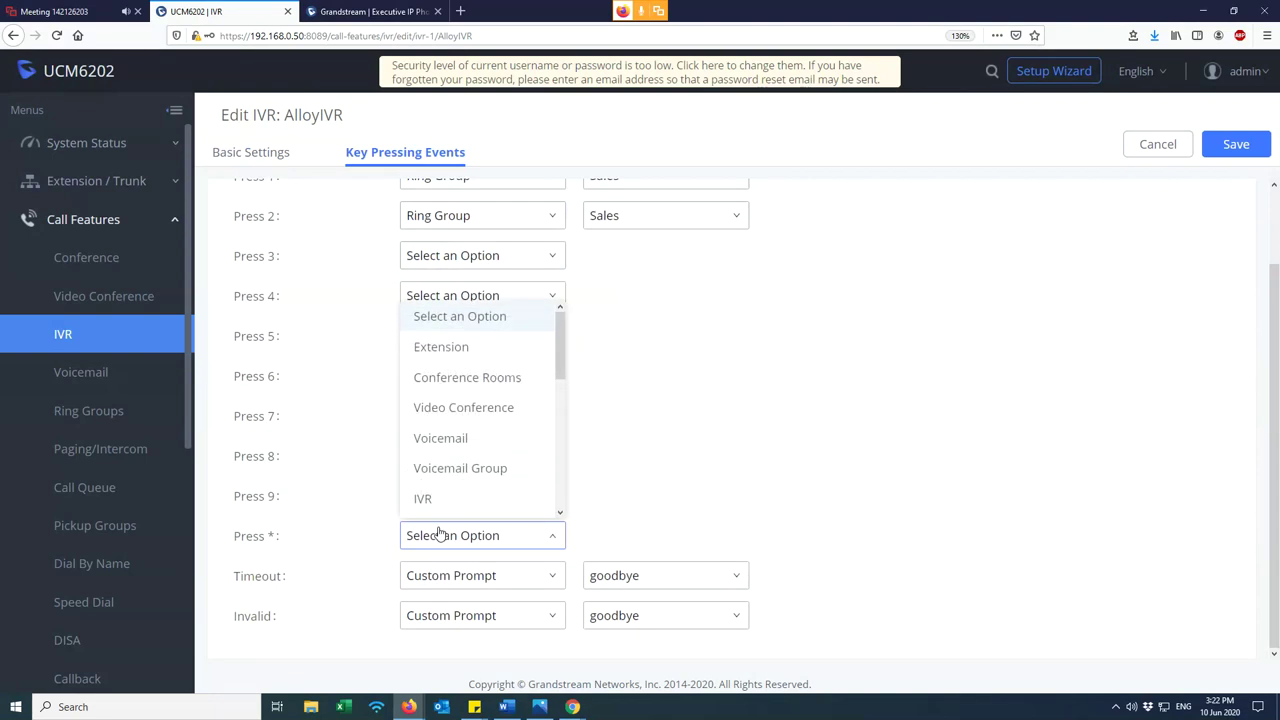
pyautogui.click(447, 537)
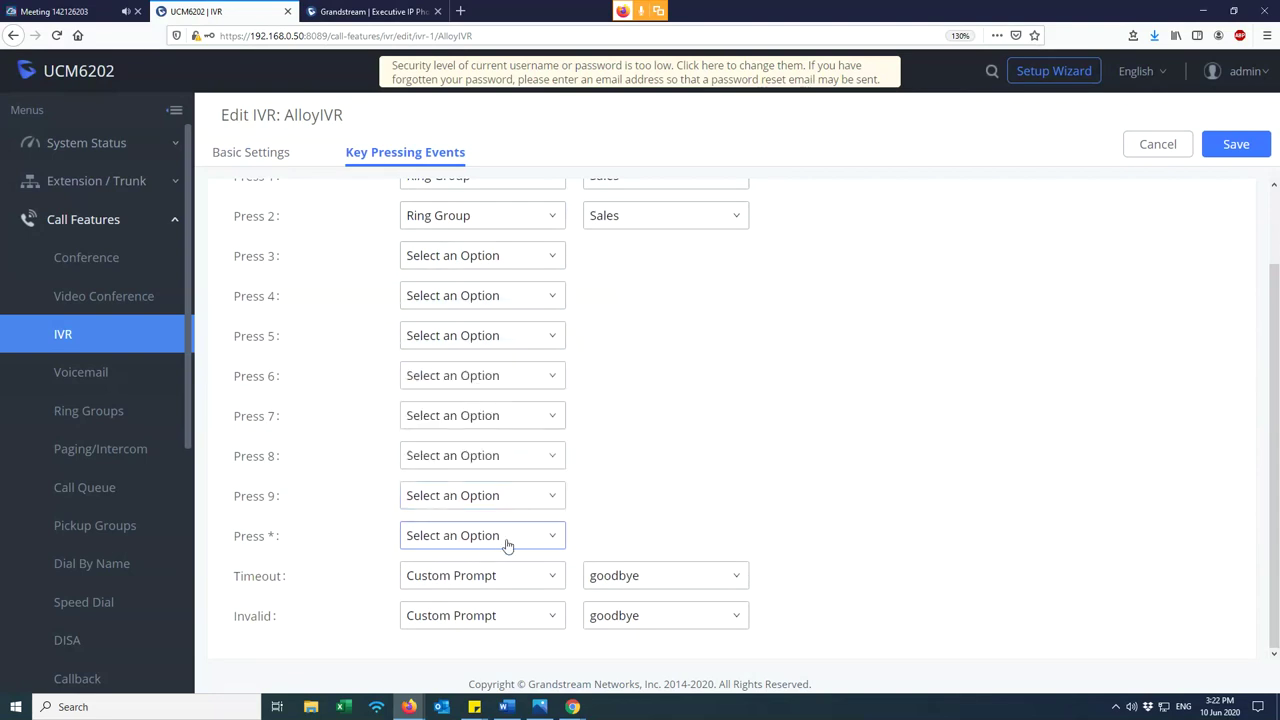
# - Return to the basic IVR settings and switch to the online meeting browser tab
pyautogui.click(1006, 371)
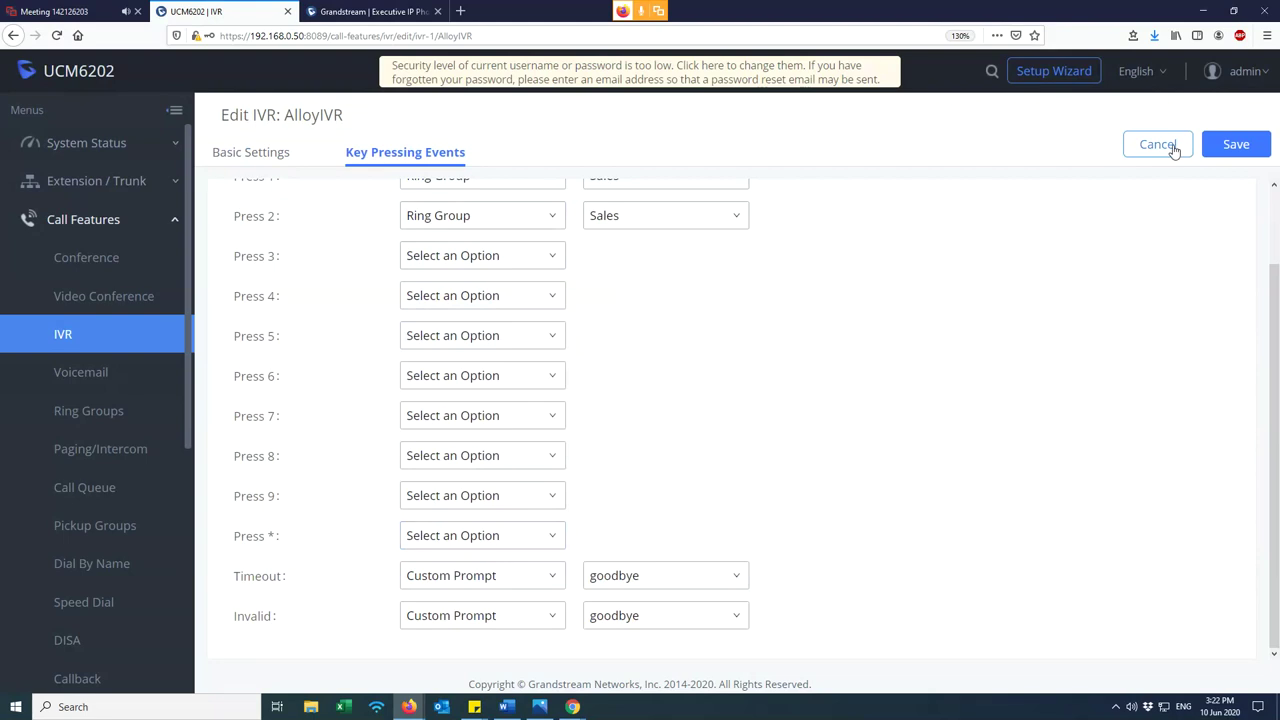
pyautogui.scroll(1, 893, 336)
pyautogui.scroll(1, 893, 336)
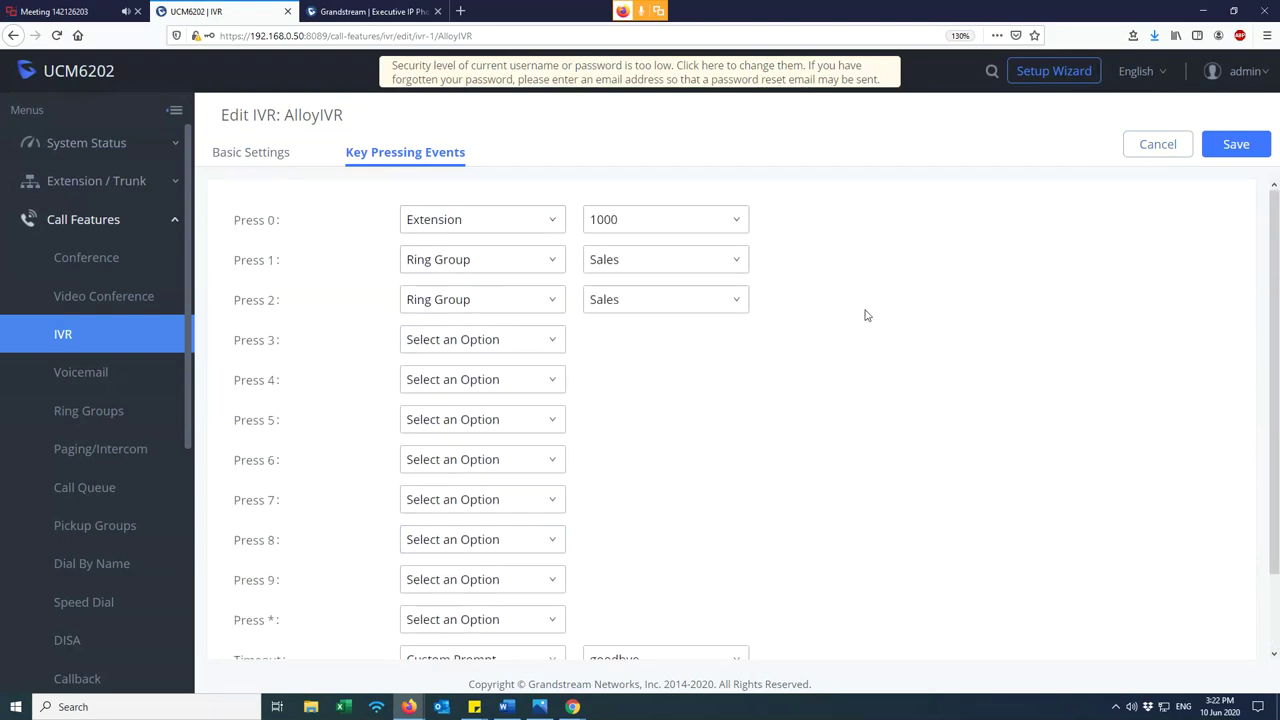
pyautogui.scroll(-3, 486, 294)
pyautogui.scroll(3, 486, 290)
pyautogui.moveTo(347, 153); pyautogui.dragTo(504, 154)
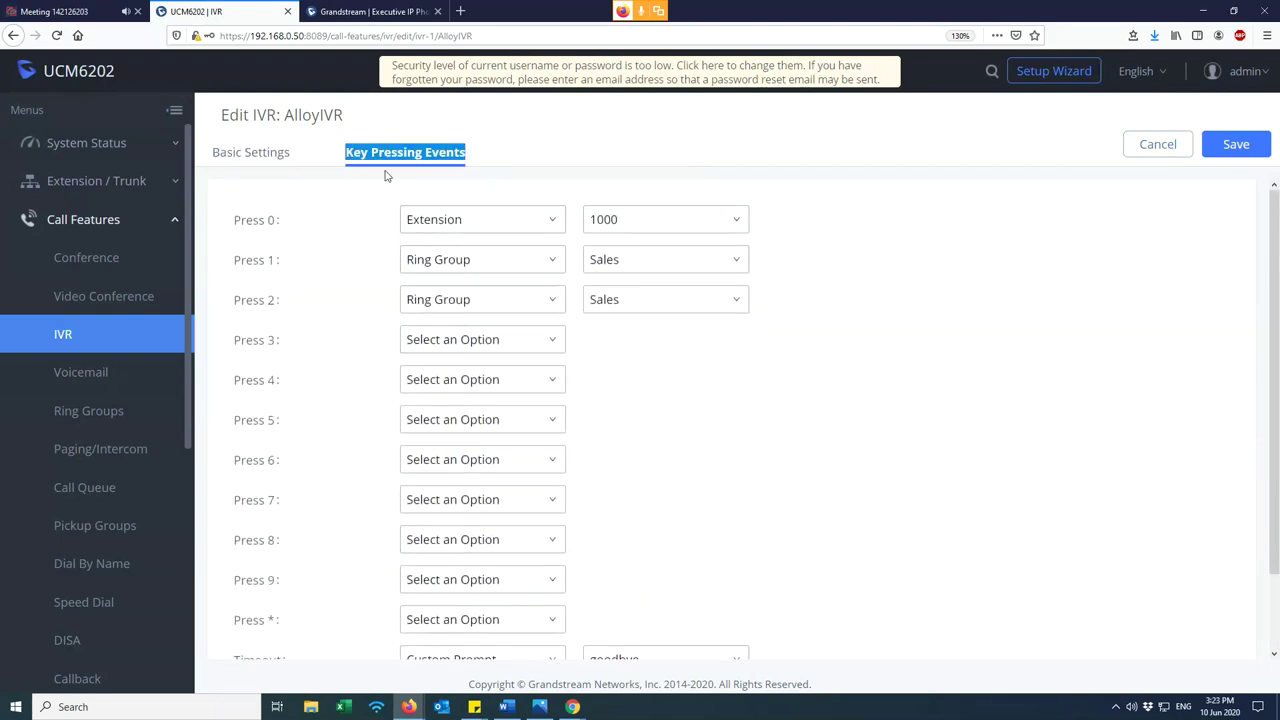
pyautogui.click(329, 154)
pyautogui.moveTo(329, 154); pyautogui.dragTo(500, 158)
pyautogui.click(483, 160)
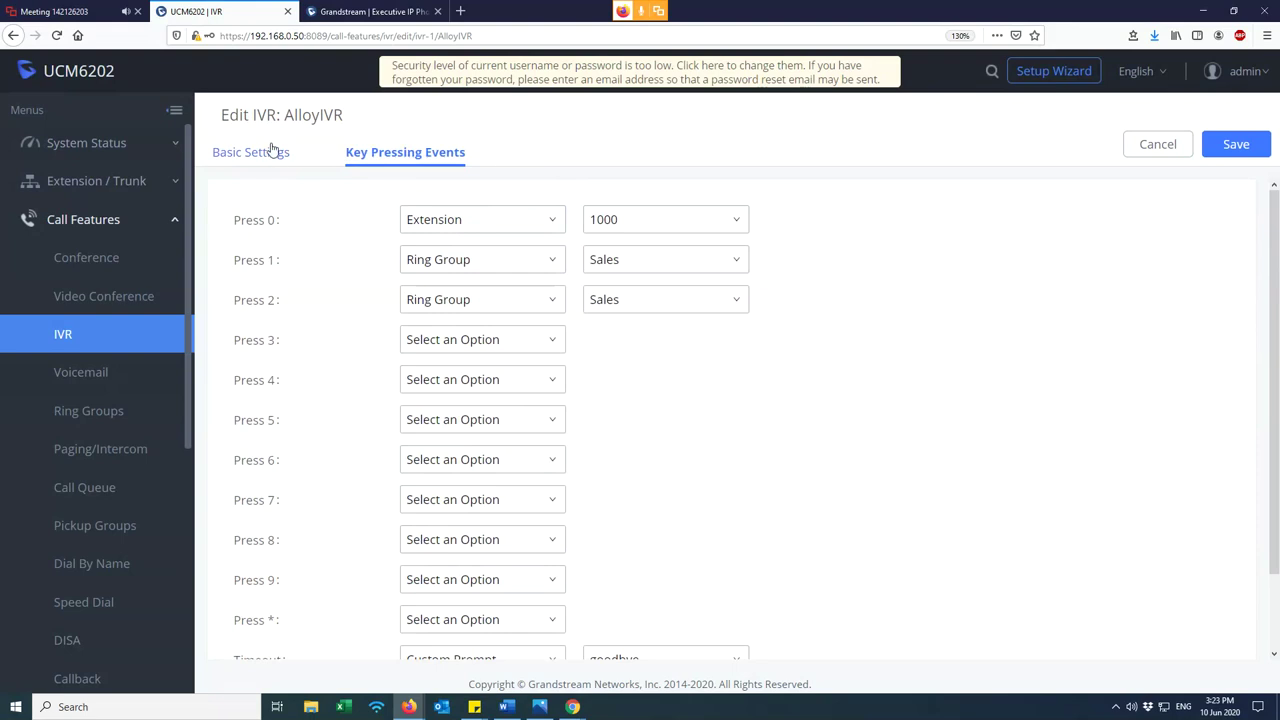
pyautogui.click(275, 152)
pyautogui.click(70, 11)
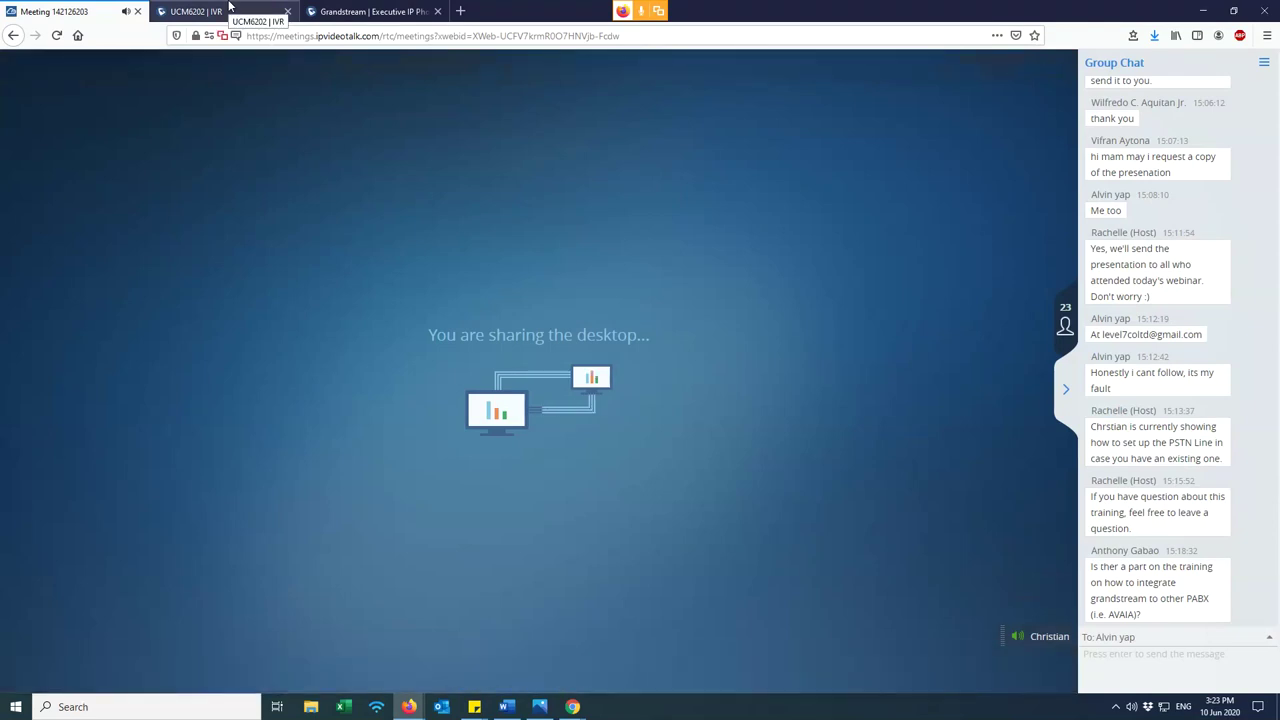
# - Go back to the UCM6202 | IVR browser tab showing the AlloyIVR edit form
pyautogui.click(217, 8)
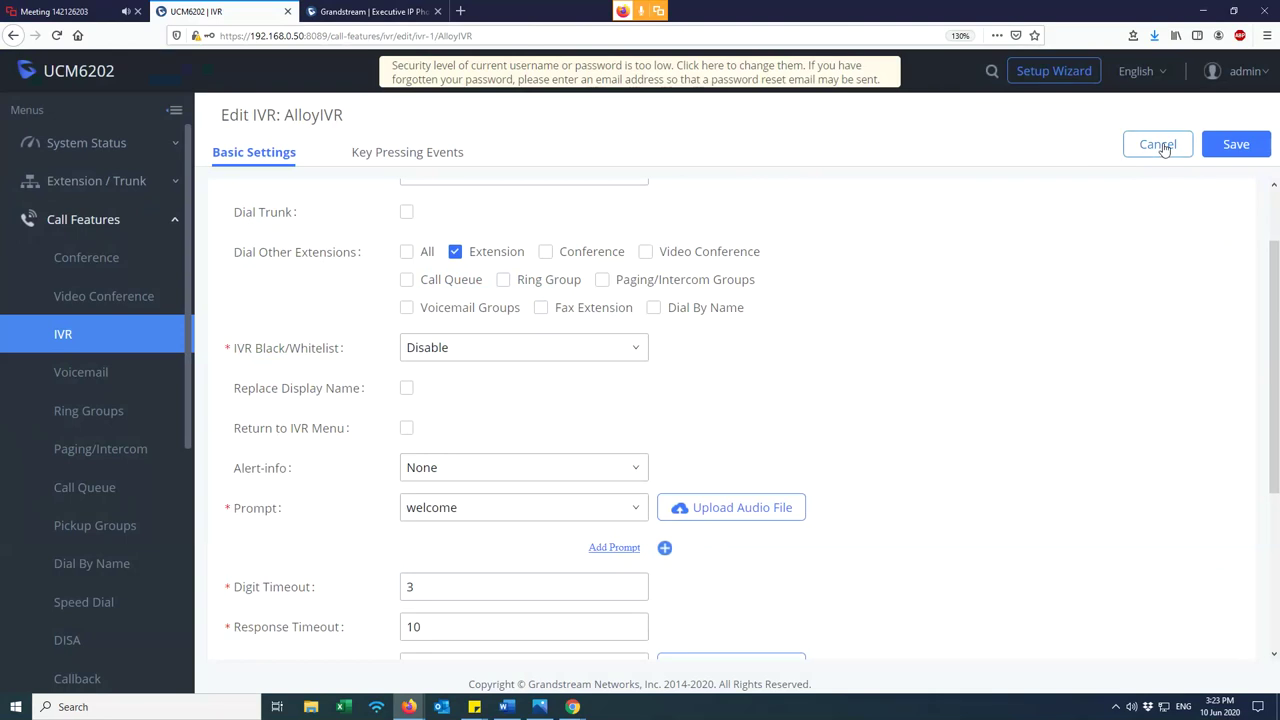
# - Cancel the AlloyIVR editor and open Pickup Groups under Call Features
pyautogui.click(1158, 145)
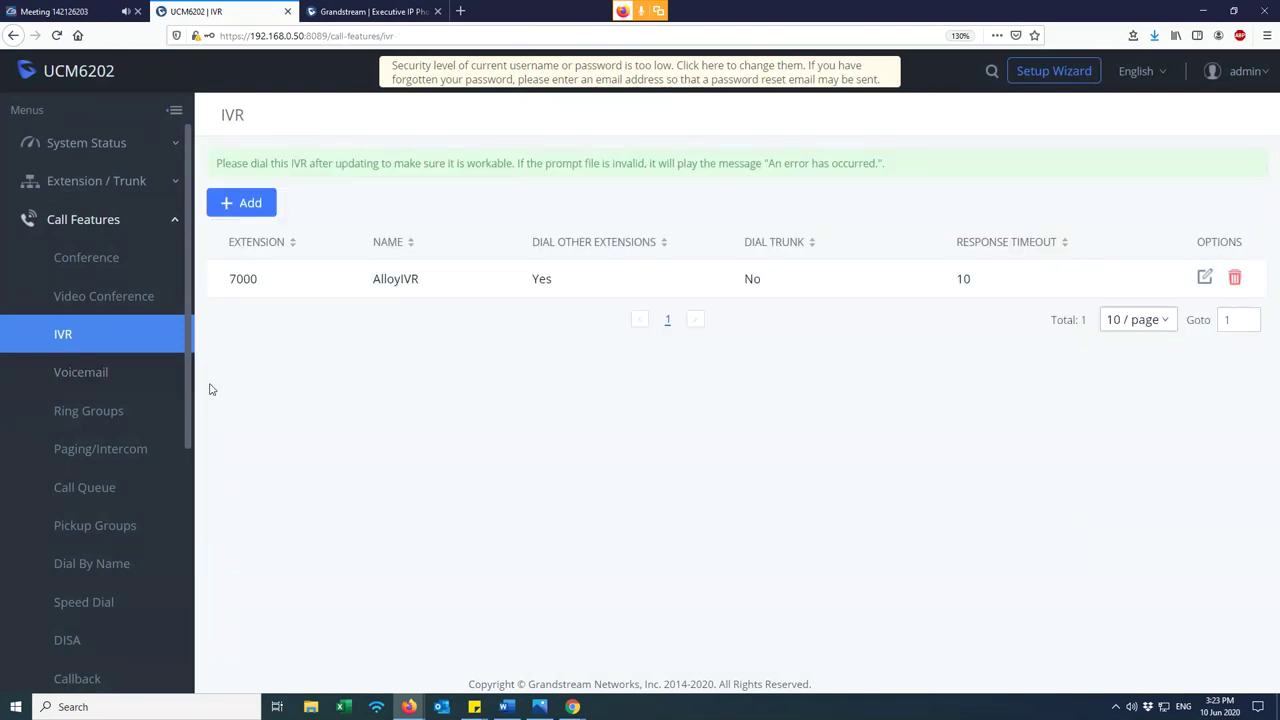
pyautogui.scroll(-2, 177, 400)
pyautogui.scroll(-6, 180, 414)
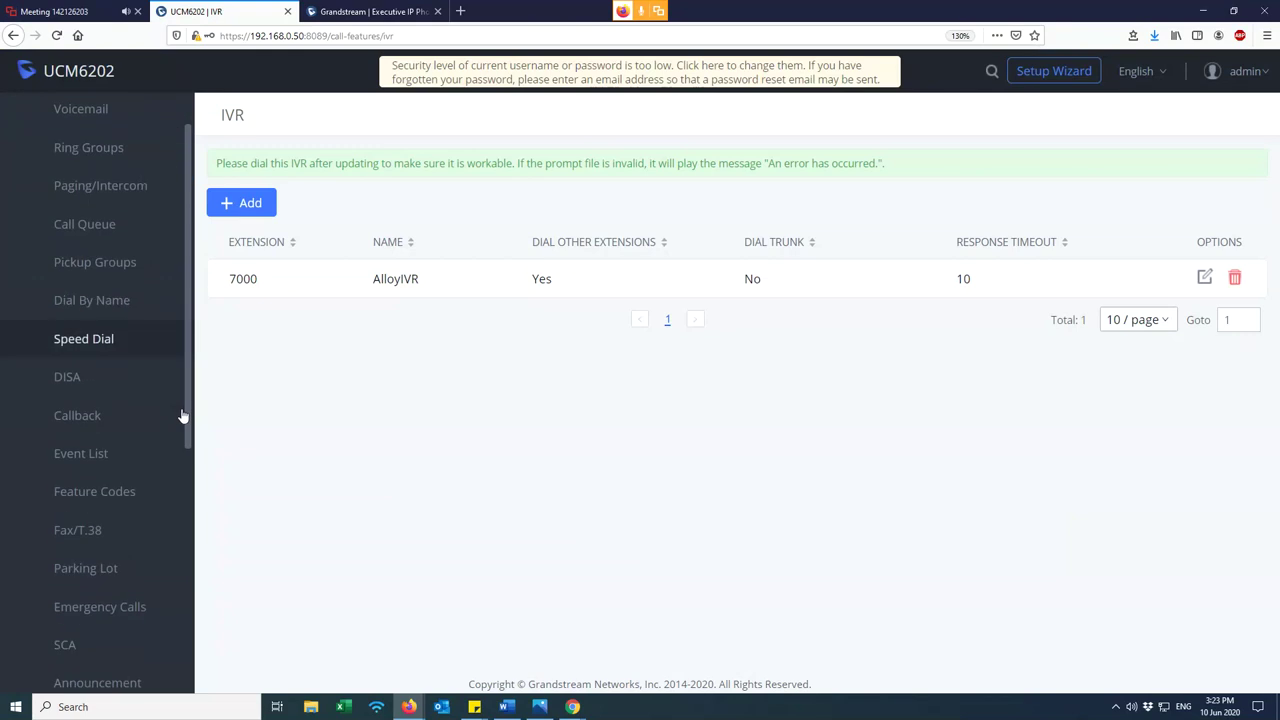
pyautogui.scroll(8, 169, 425)
pyautogui.scroll(-5, 160, 445)
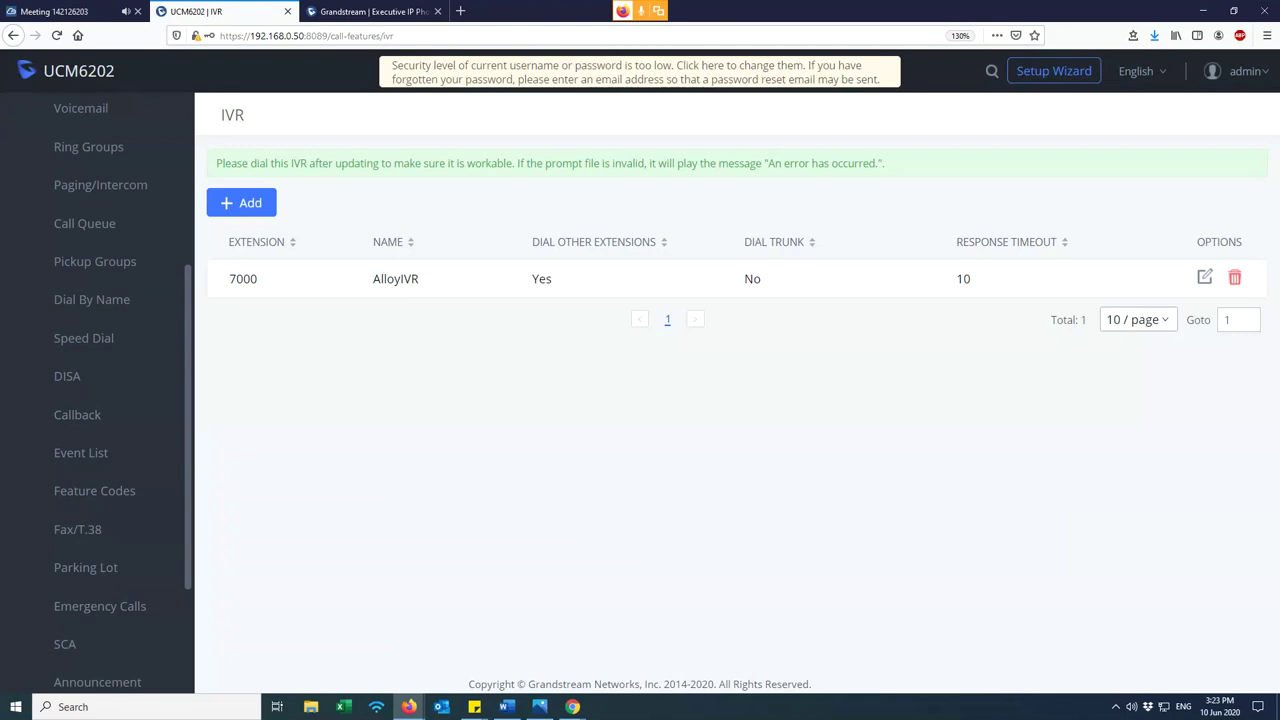
pyautogui.click(55, 266)
pyautogui.scroll(2, 150, 400)
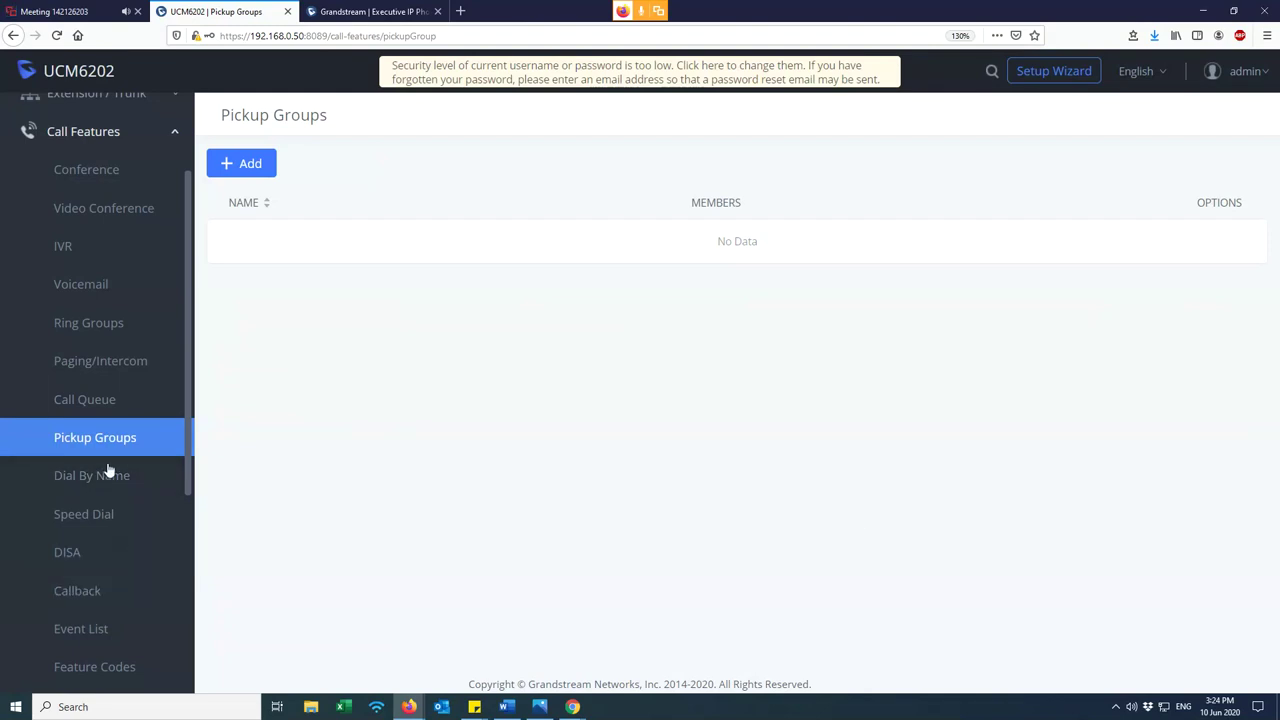
pyautogui.scroll(-2, 131, 586)
pyautogui.click(130, 584)
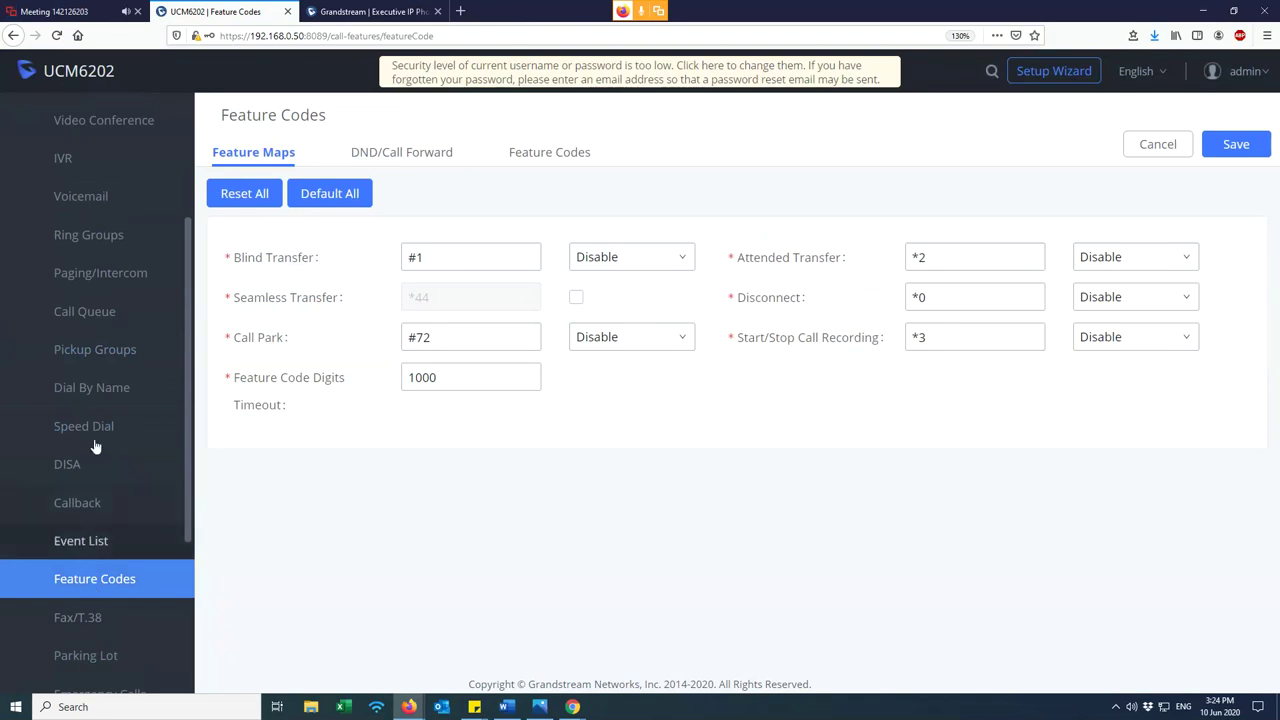
pyautogui.click(543, 163)
pyautogui.hotkey('ctrl', 'f')
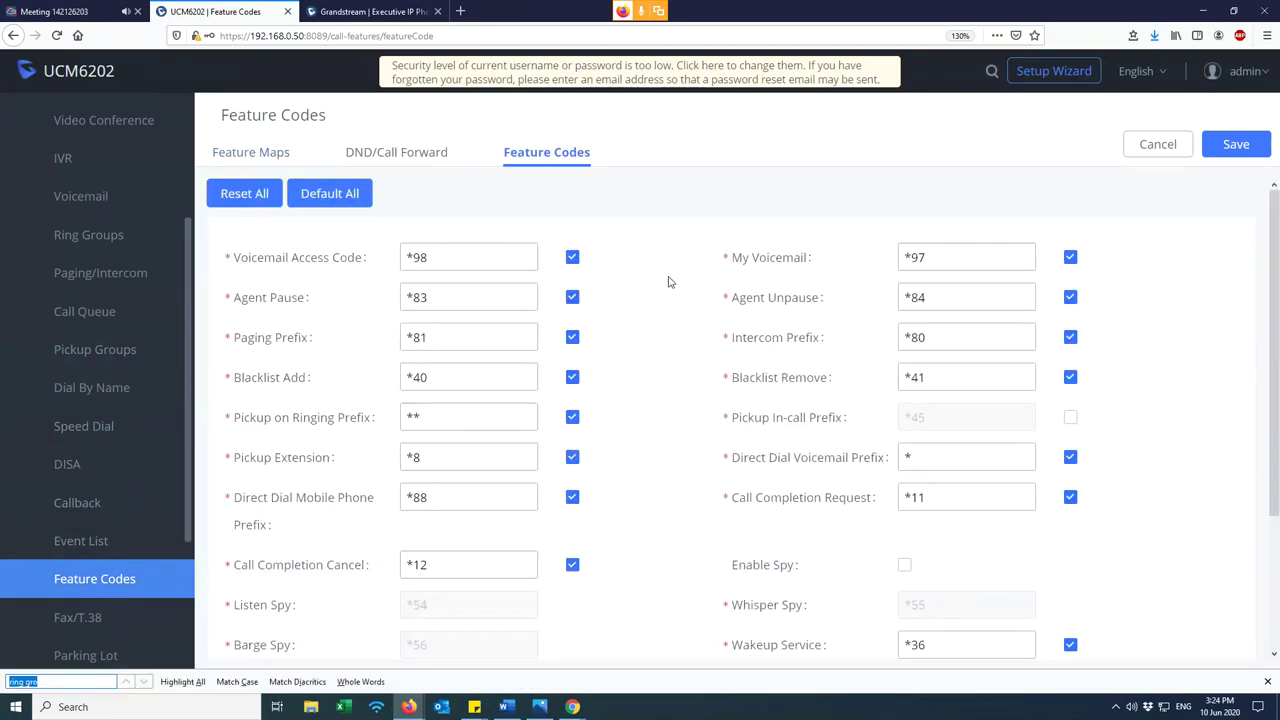
pyautogui.write('pic')
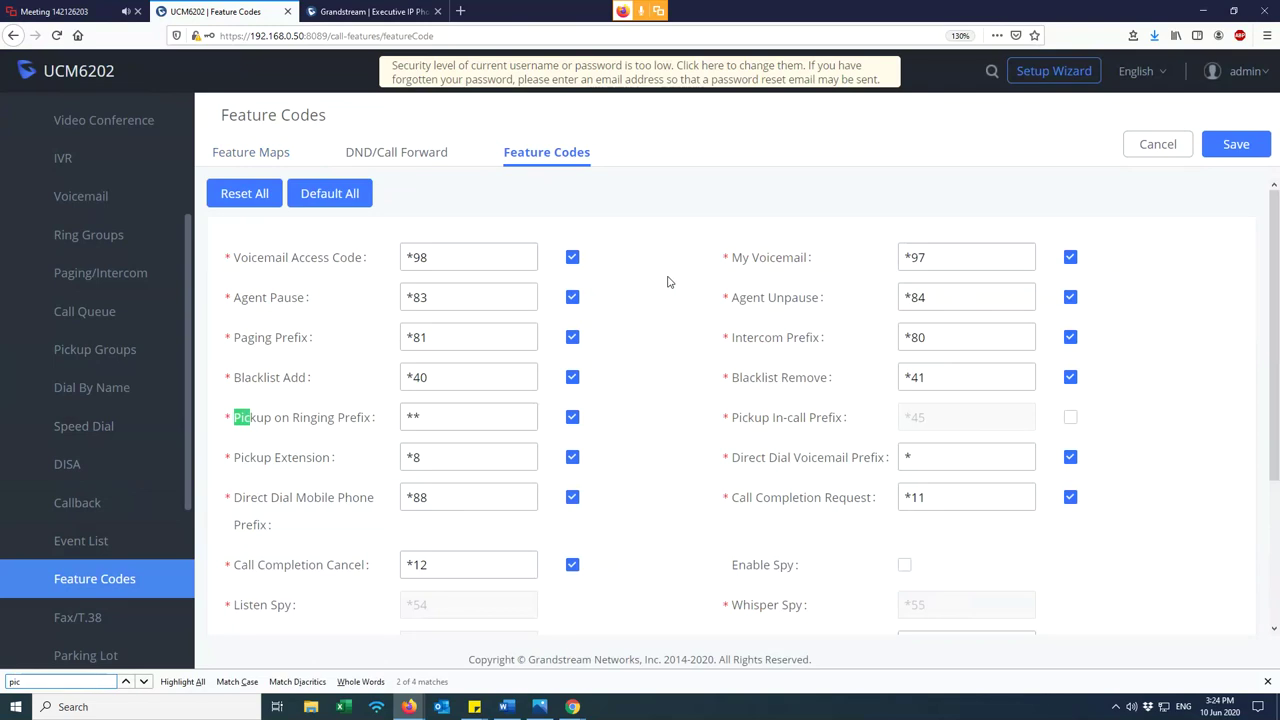
pyautogui.write('kup')
pyautogui.tripleClick(338, 458)
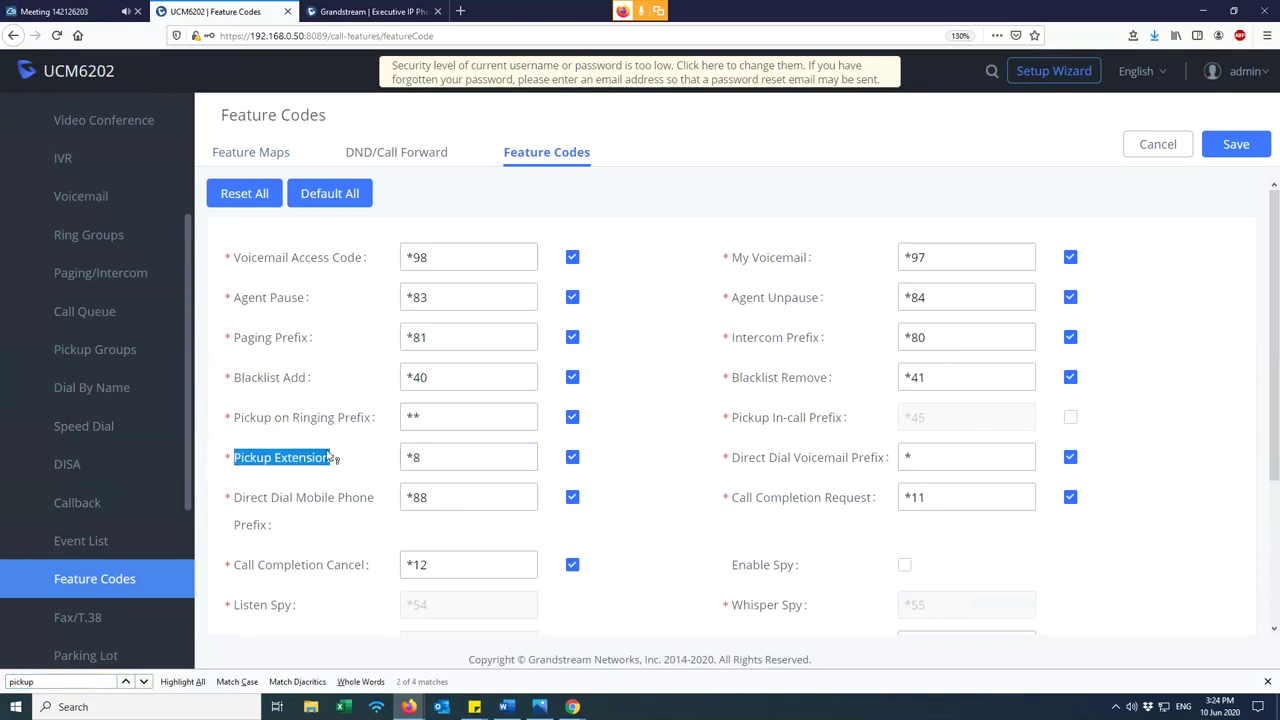
pyautogui.moveTo(372, 420); pyautogui.dragTo(240, 425)
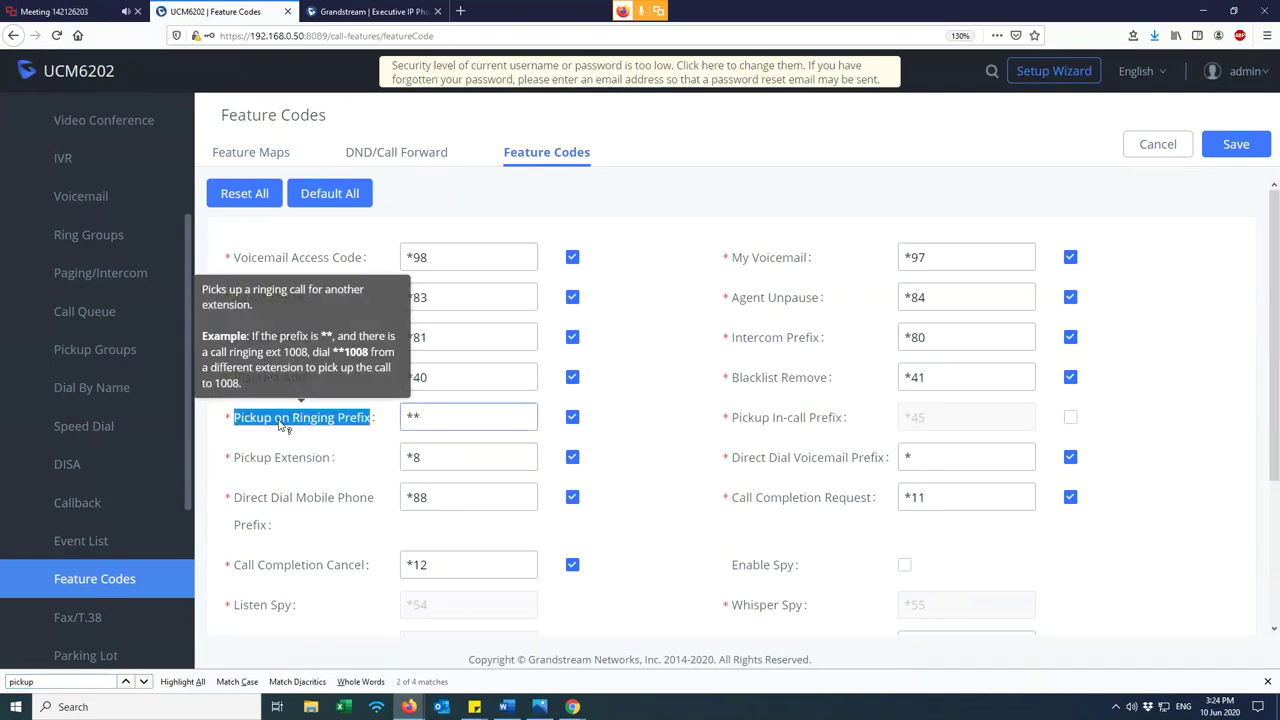
pyautogui.click(645, 376)
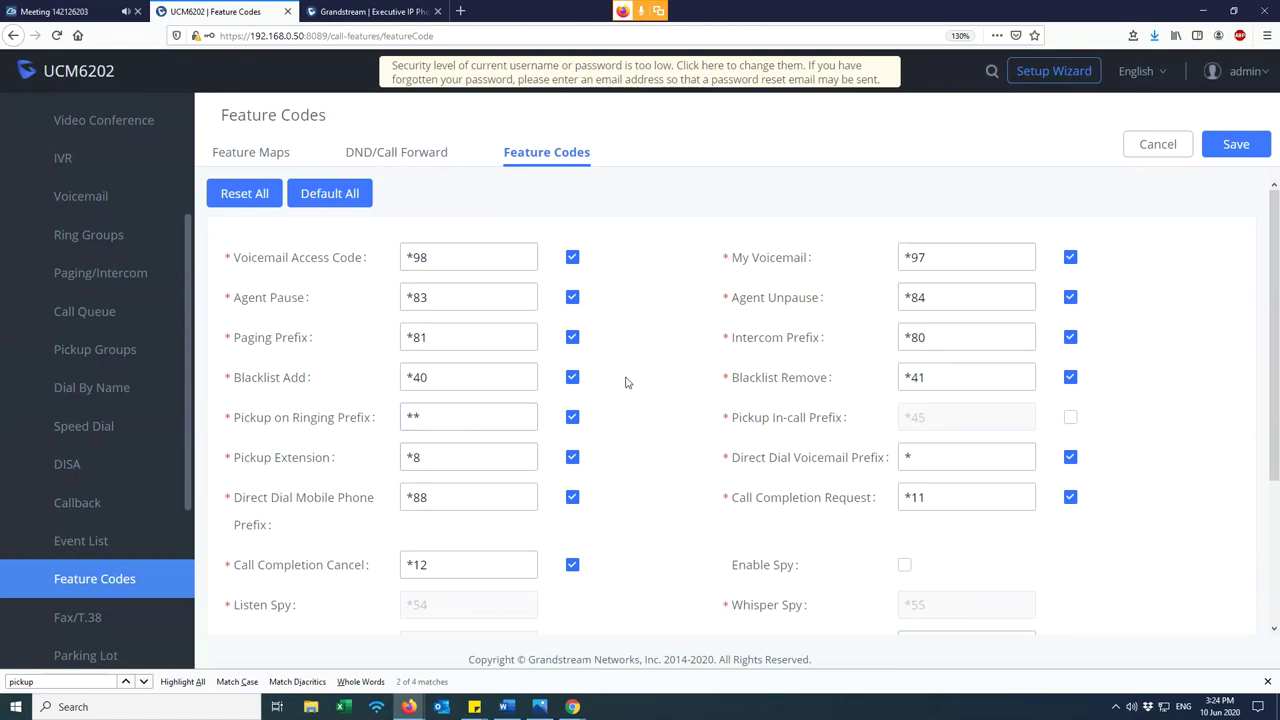
pyautogui.click(96, 351)
# - Add a new pickup group with members 1000, 1001 and 1002
pyautogui.click(250, 164)
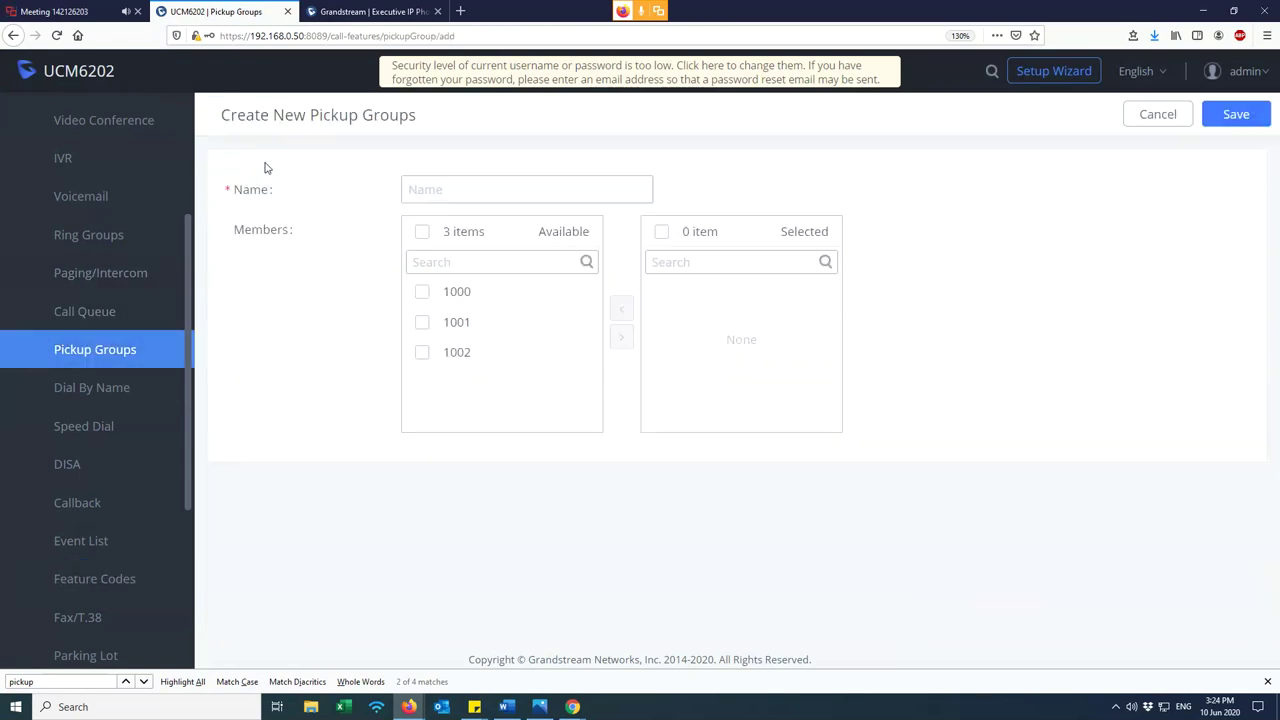
pyautogui.click(422, 322)
pyautogui.click(422, 353)
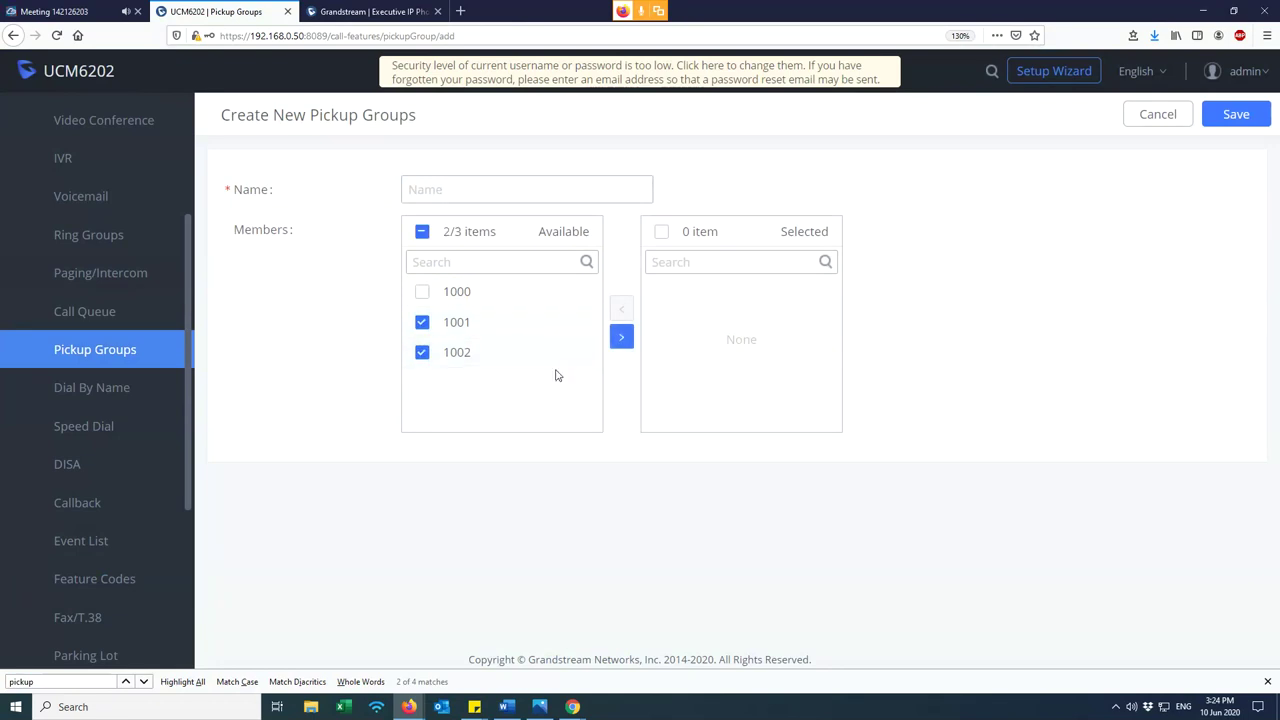
pyautogui.click(422, 292)
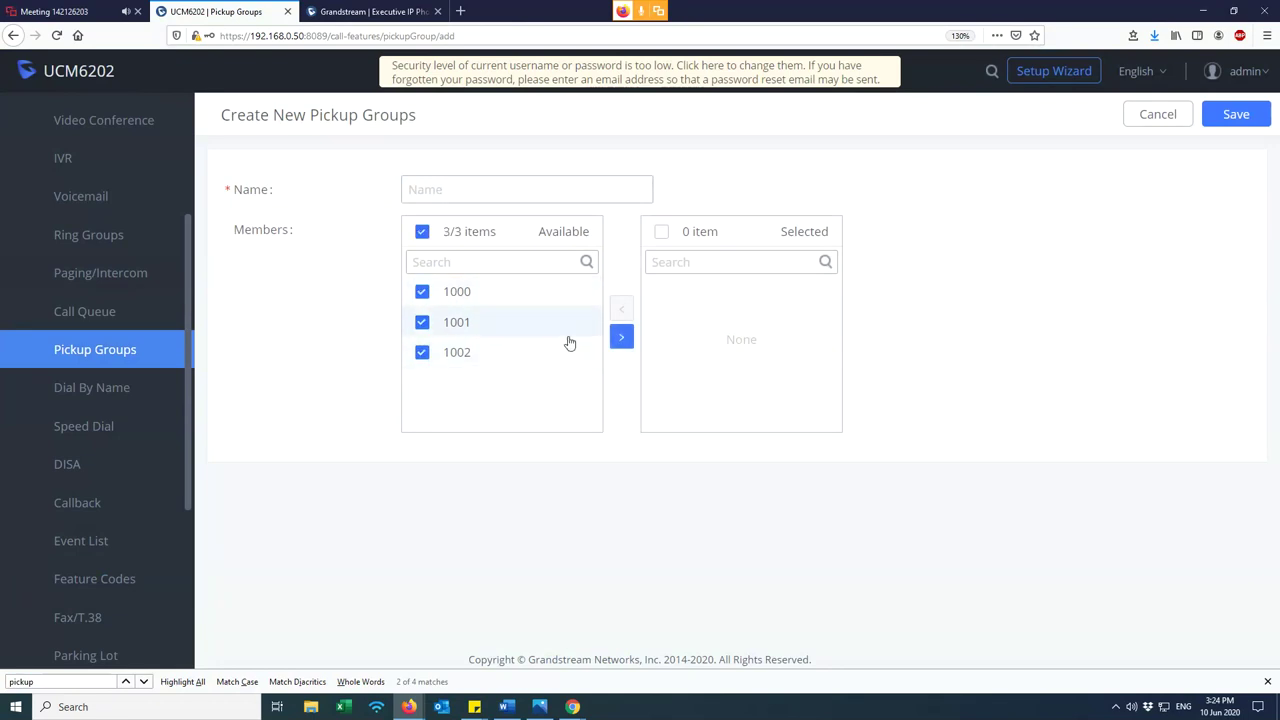
pyautogui.click(621, 338)
# - Name the pickup group Pickup_1 and save it
pyautogui.click(543, 183)
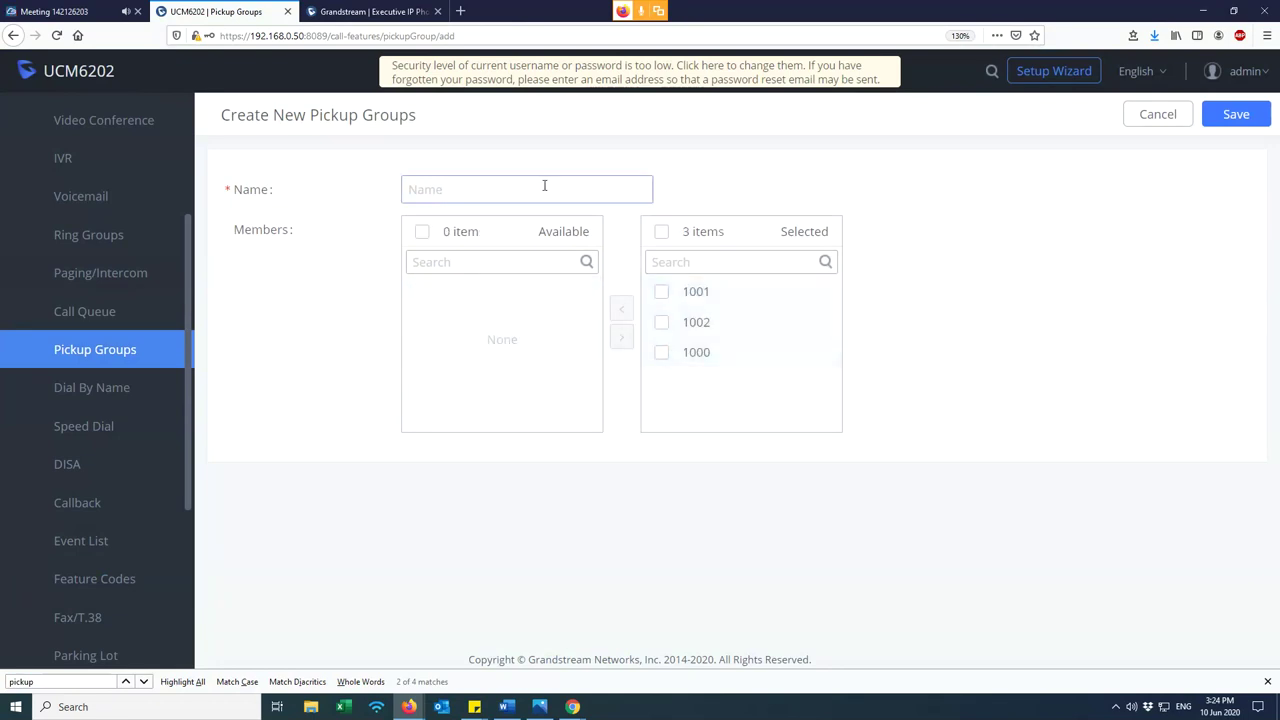
pyautogui.write('Pickup 1')
pyautogui.press('BackSpace')
pyautogui.press('BackSpace')
pyautogui.write('_1')
pyautogui.click(1236, 114)
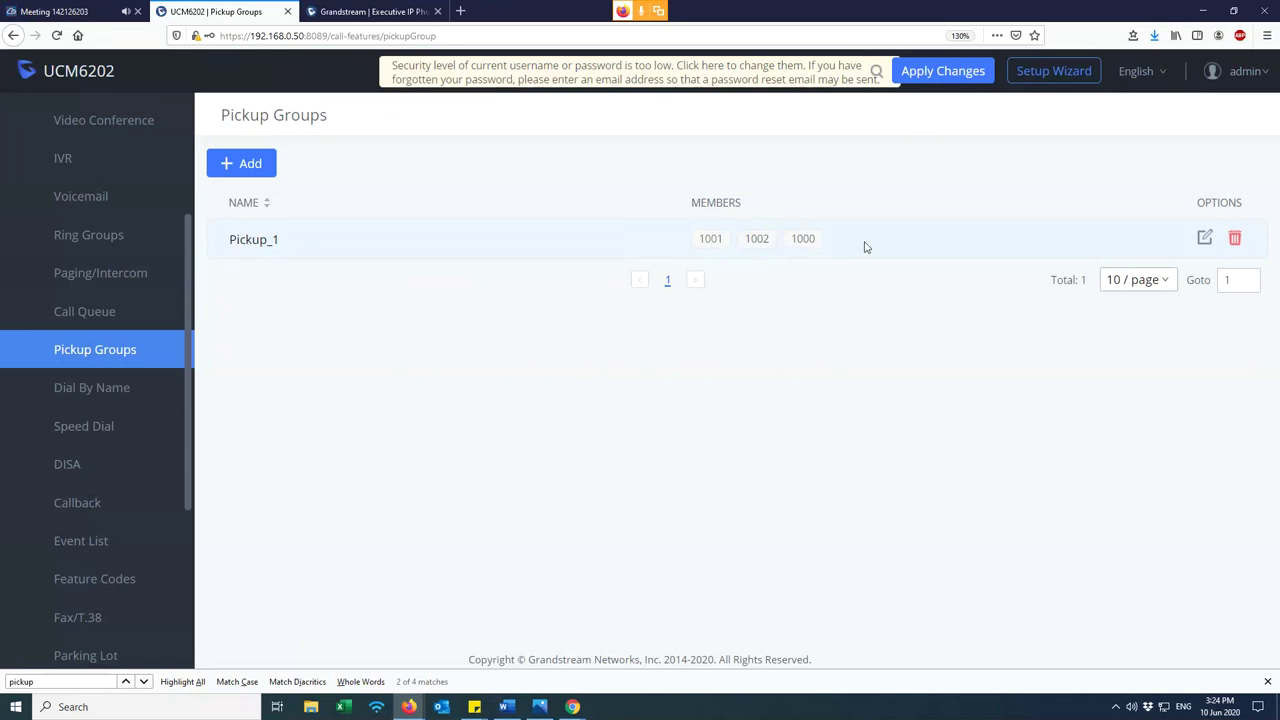
pyautogui.moveTo(831, 246)
pyautogui.mouseDown()
pyautogui.moveTo(686, 252)
pyautogui.moveTo(829, 263)
pyautogui.mouseUp()
# - Remove extension 1001 from Pickup_1 and save, leaving 1002 and 1000
pyautogui.click(1204, 239)
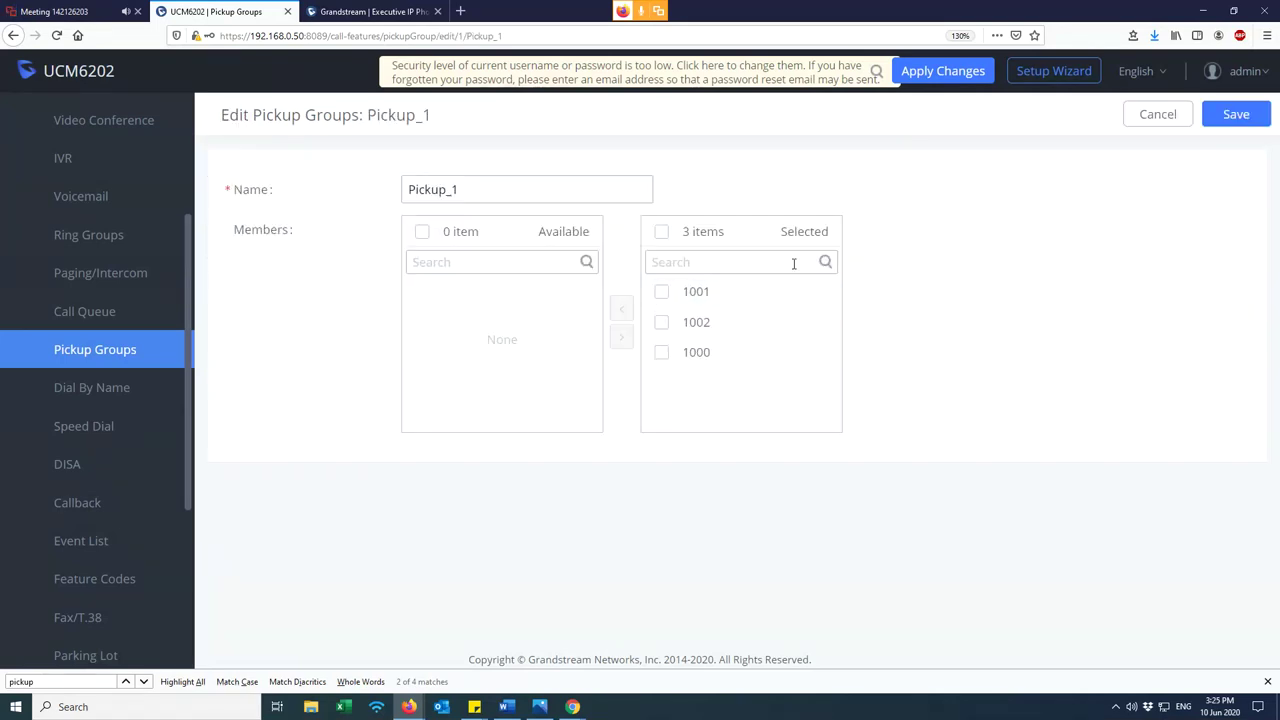
pyautogui.click(665, 294)
pyautogui.click(621, 308)
pyautogui.click(1236, 114)
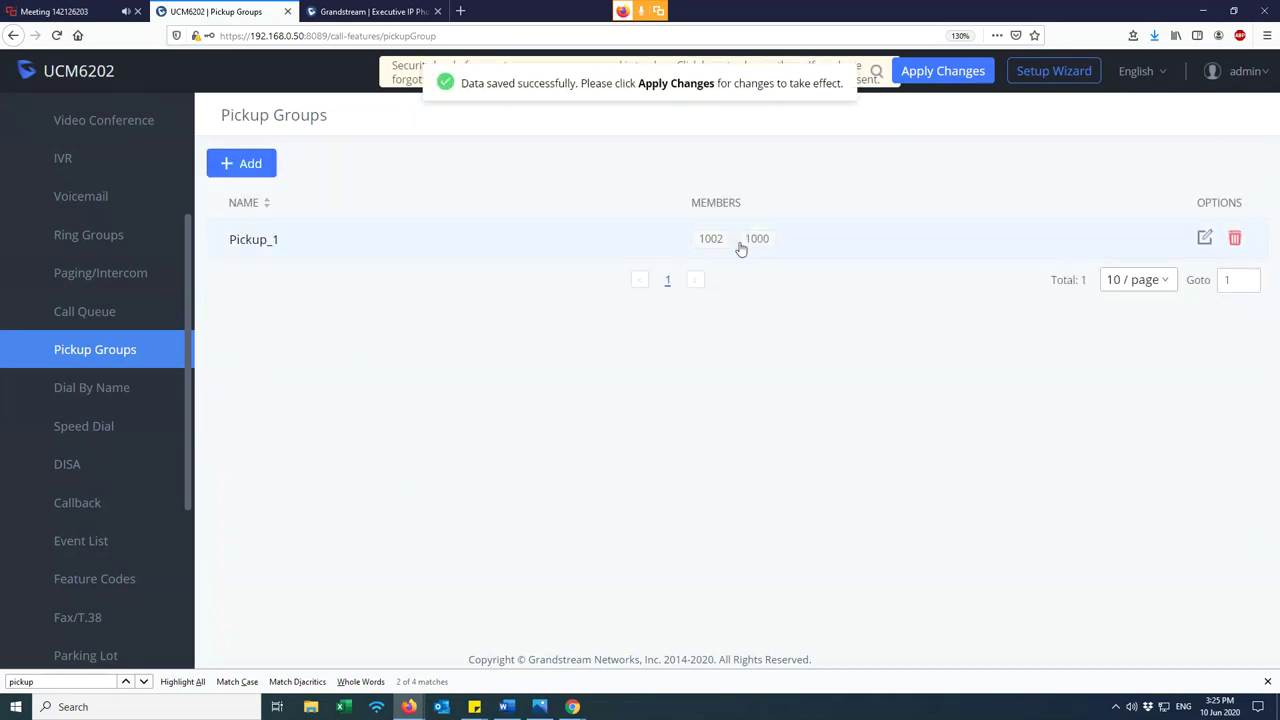
pyautogui.moveTo(749, 246); pyautogui.dragTo(797, 246)
pyautogui.click(703, 406)
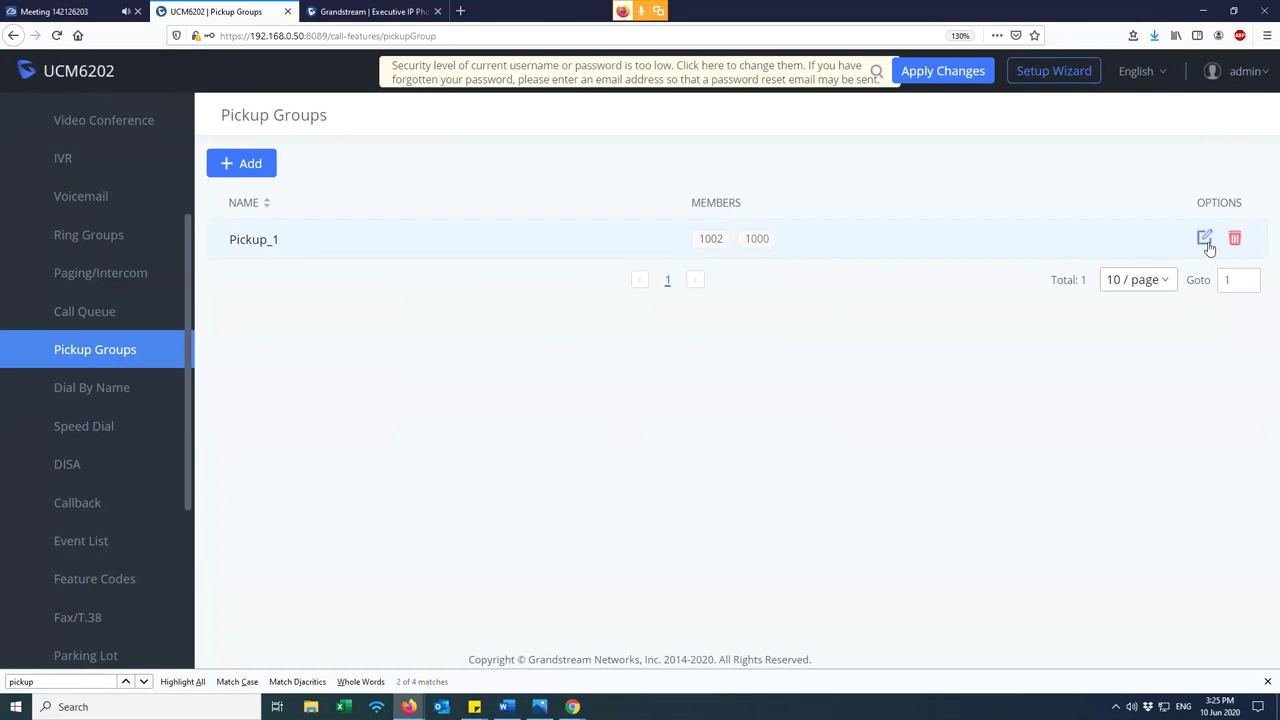
pyautogui.moveTo(698, 243); pyautogui.dragTo(790, 244)
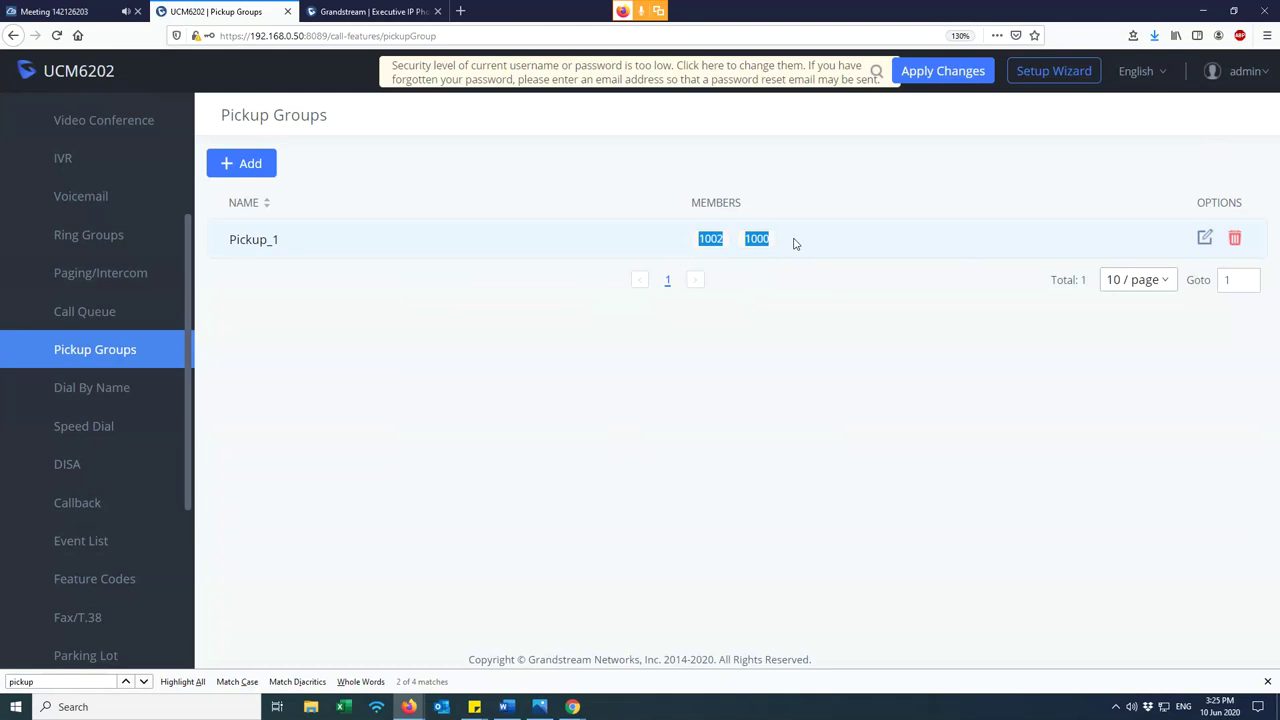
pyautogui.click(815, 252)
# - Add extension 1001 back to Pickup_1 and save with all three members
pyautogui.click(1206, 240)
pyautogui.click(422, 291)
pyautogui.click(618, 339)
pyautogui.click(1240, 118)
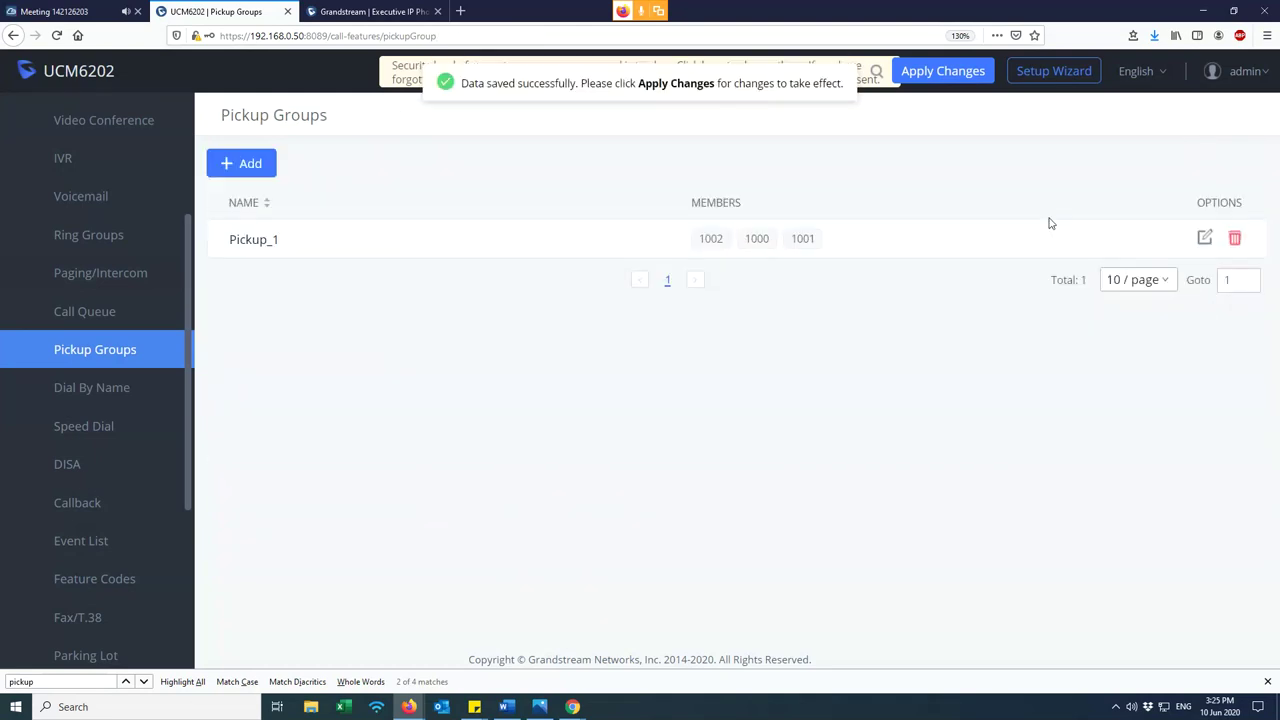
pyautogui.moveTo(698, 249); pyautogui.dragTo(877, 251)
pyautogui.click(868, 311)
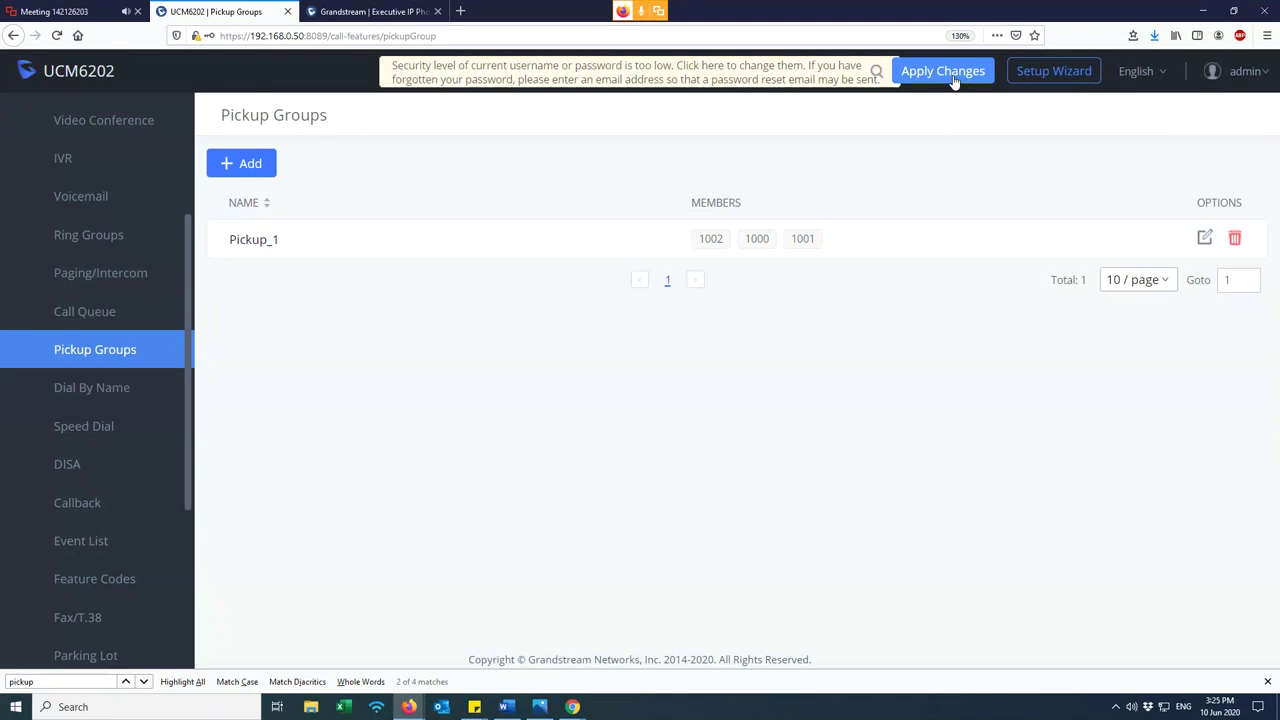
# - Apply the pending changes, then view System Status > Active Calls
pyautogui.click(953, 80)
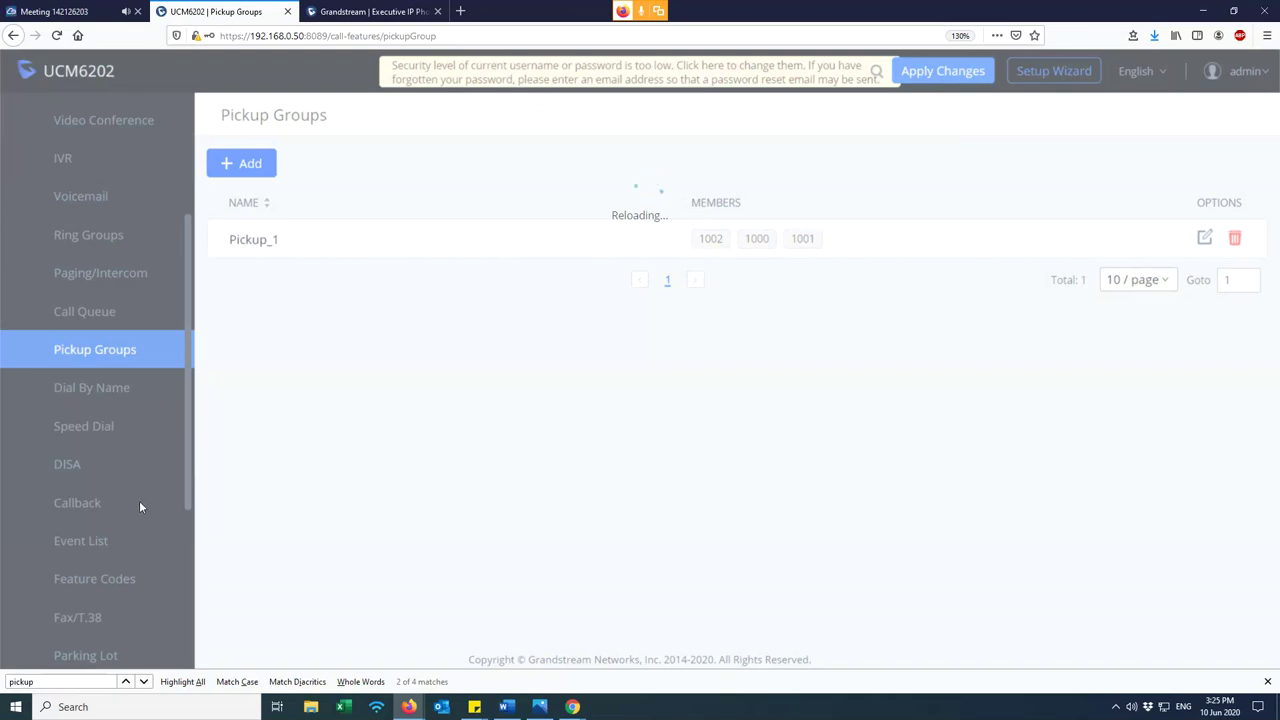
pyautogui.scroll(3, 150, 467)
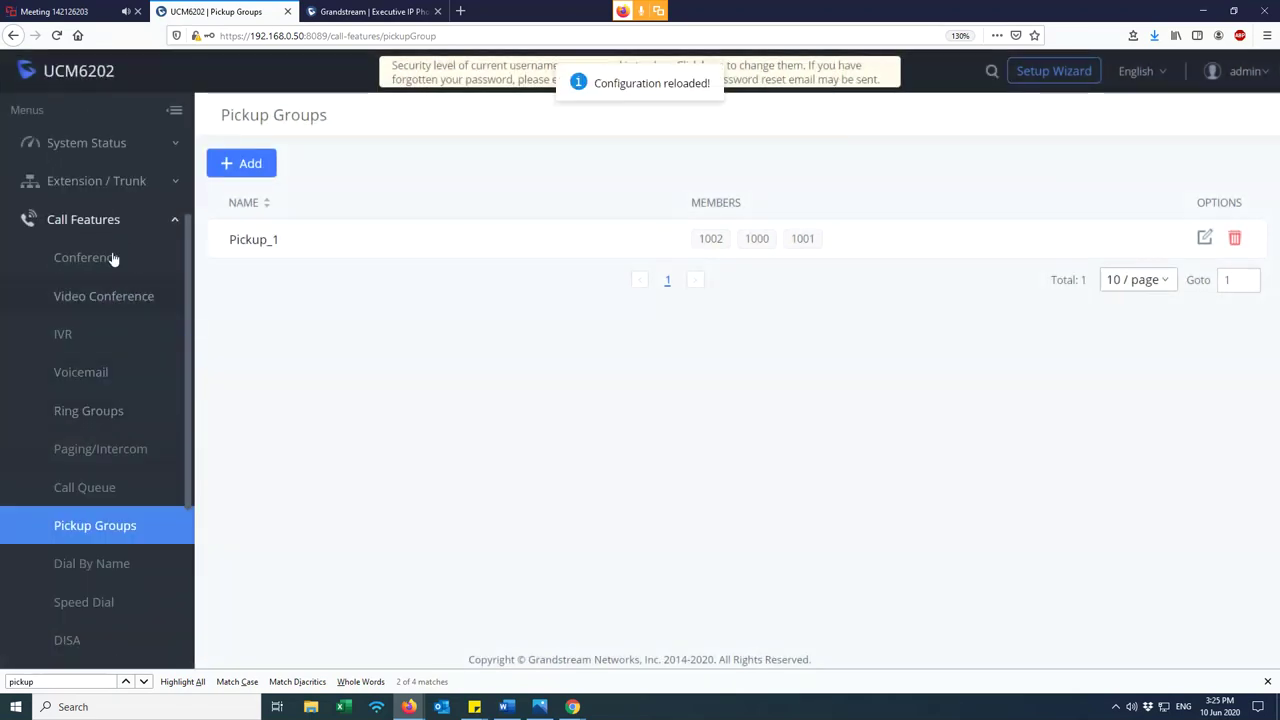
pyautogui.click(105, 146)
pyautogui.click(94, 258)
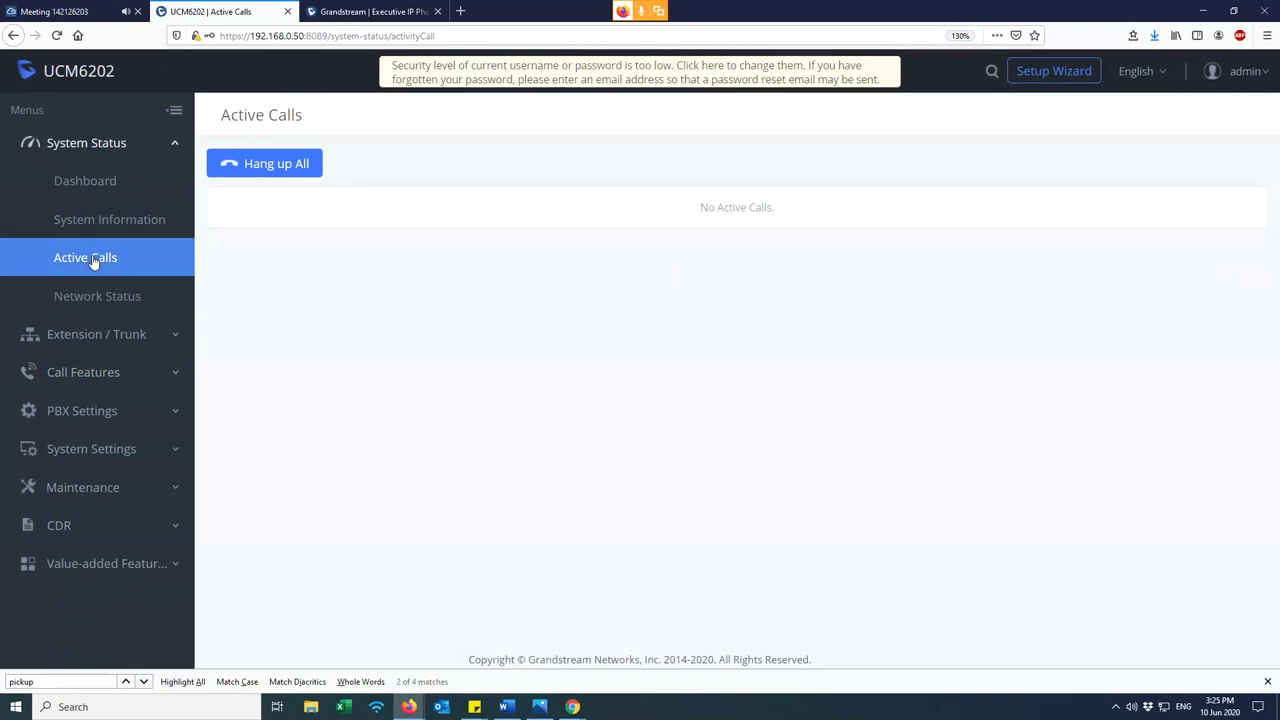
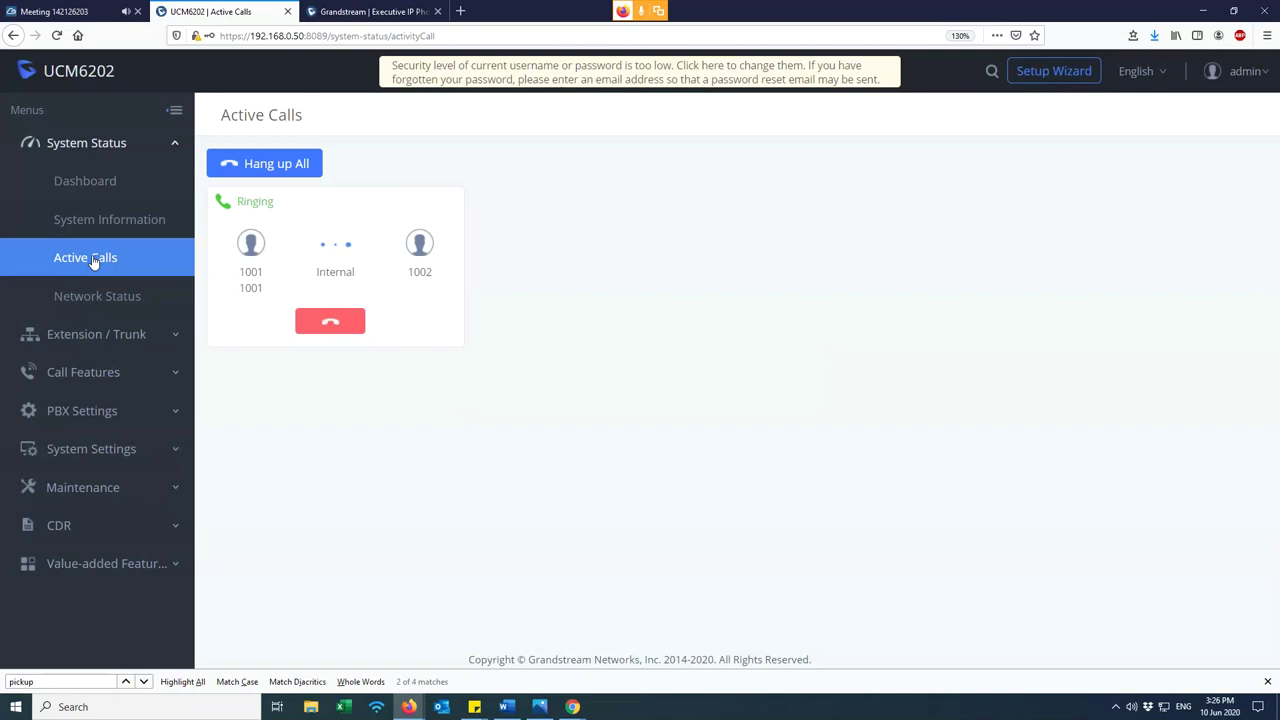
# - Arrange the Wave window beside the call card and try calling the ** pickup code
pyautogui.moveTo(412, 276); pyautogui.dragTo(445, 272)
pyautogui.click(573, 286)
pyautogui.moveTo(572, 706)
pyautogui.click(645, 660)
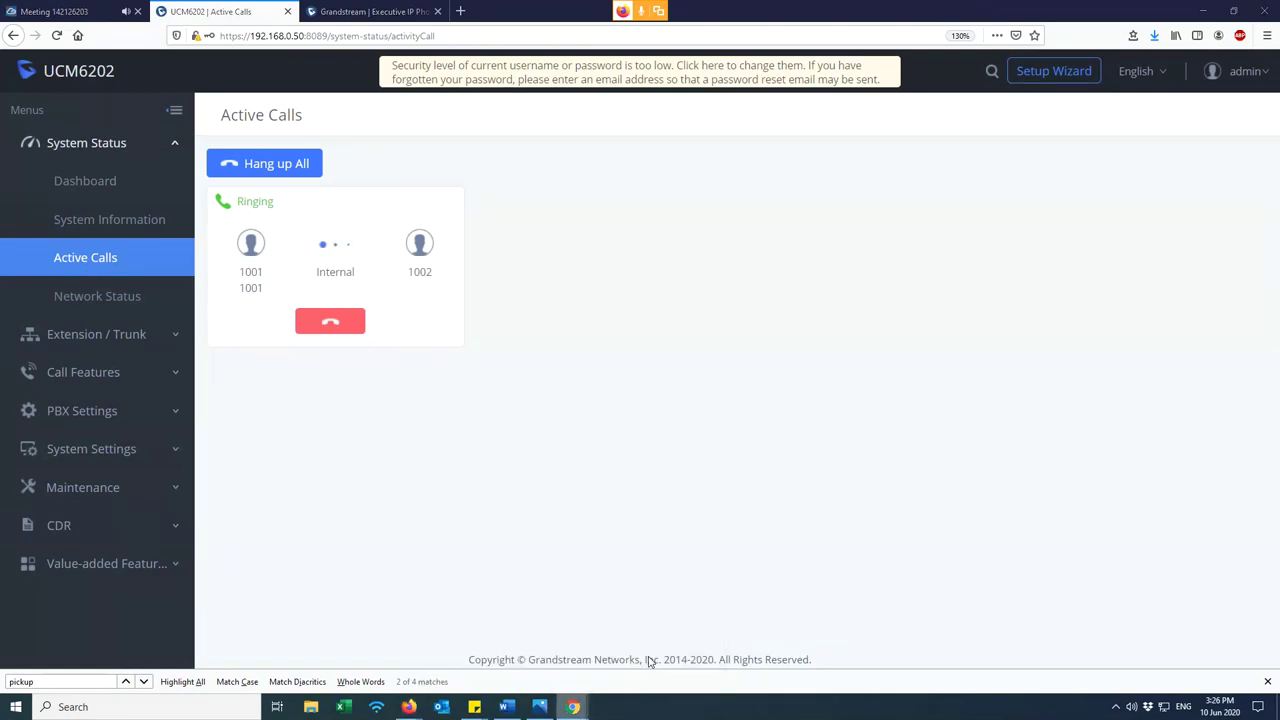
pyautogui.moveTo(503, 104); pyautogui.dragTo(543, 151)
pyautogui.moveTo(233, 271); pyautogui.dragTo(478, 270)
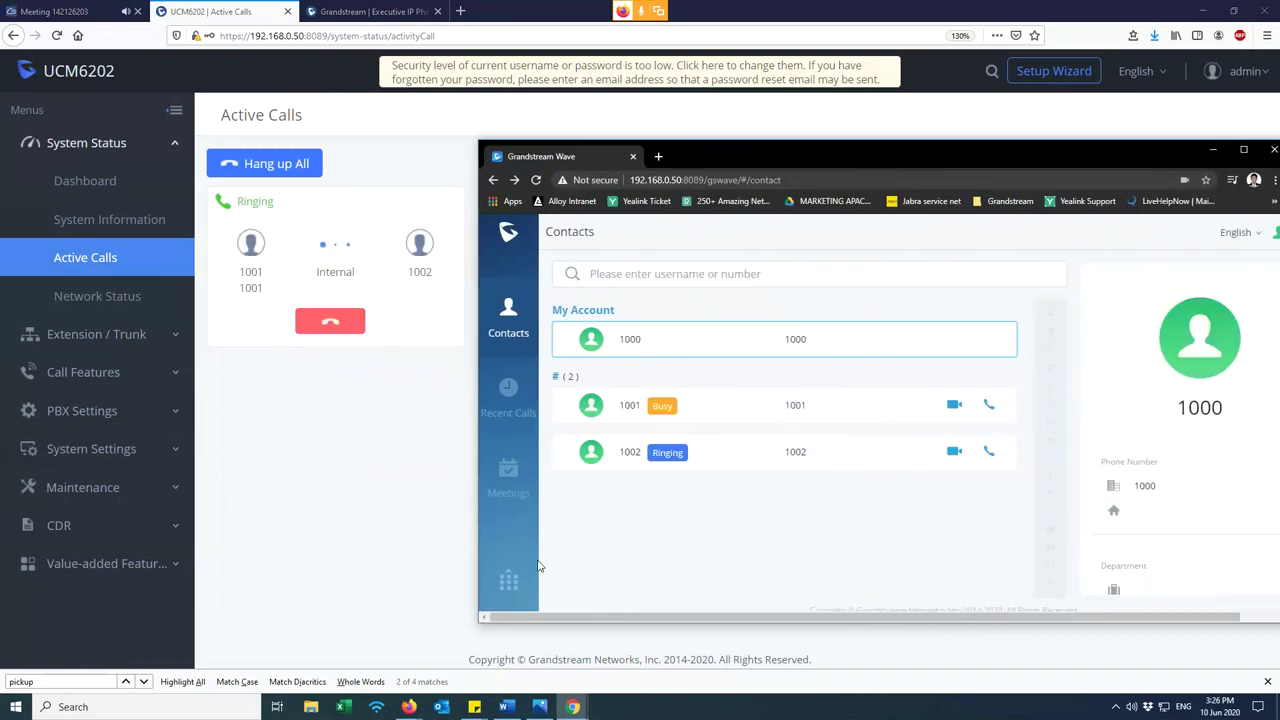
pyautogui.click(509, 583)
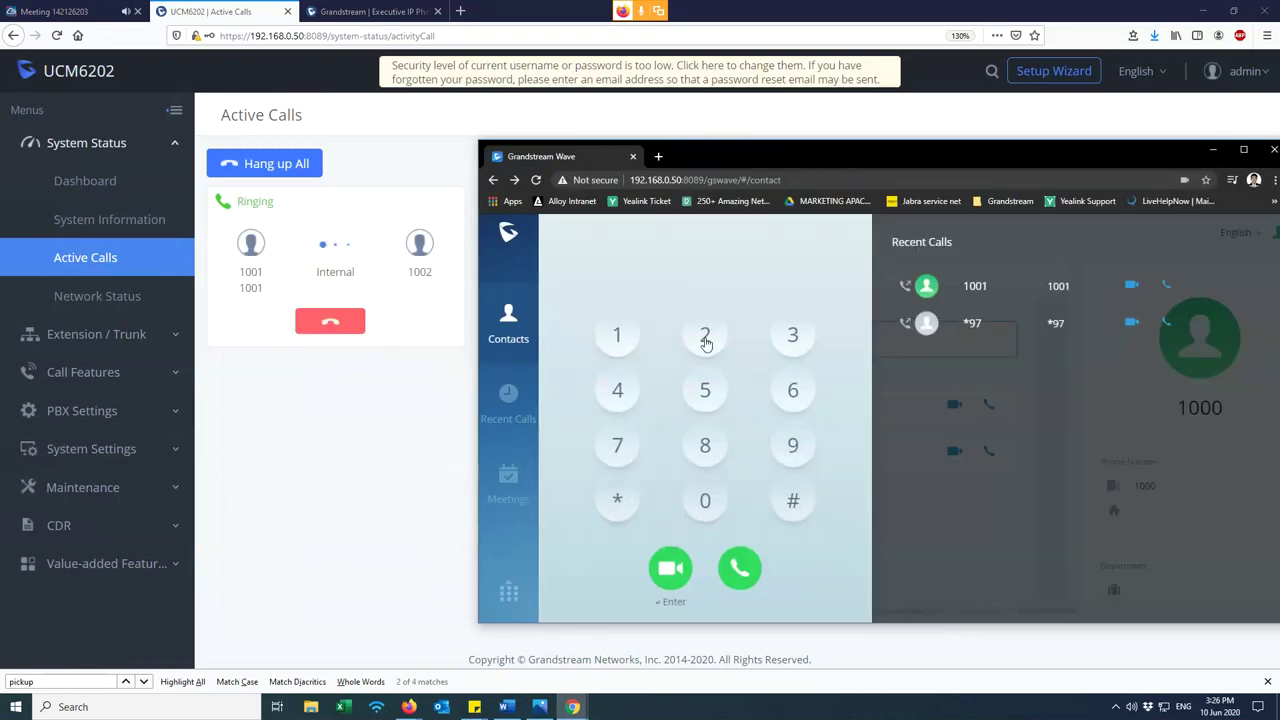
pyautogui.write('**')
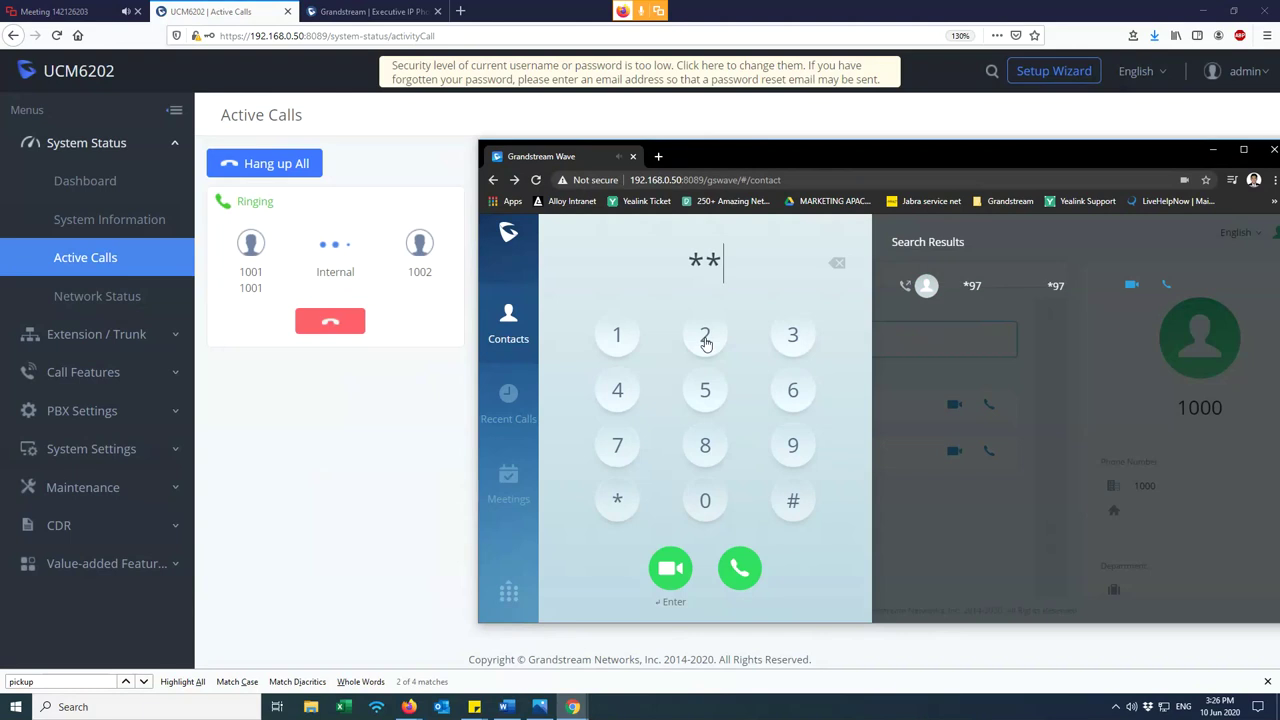
pyautogui.click(740, 569)
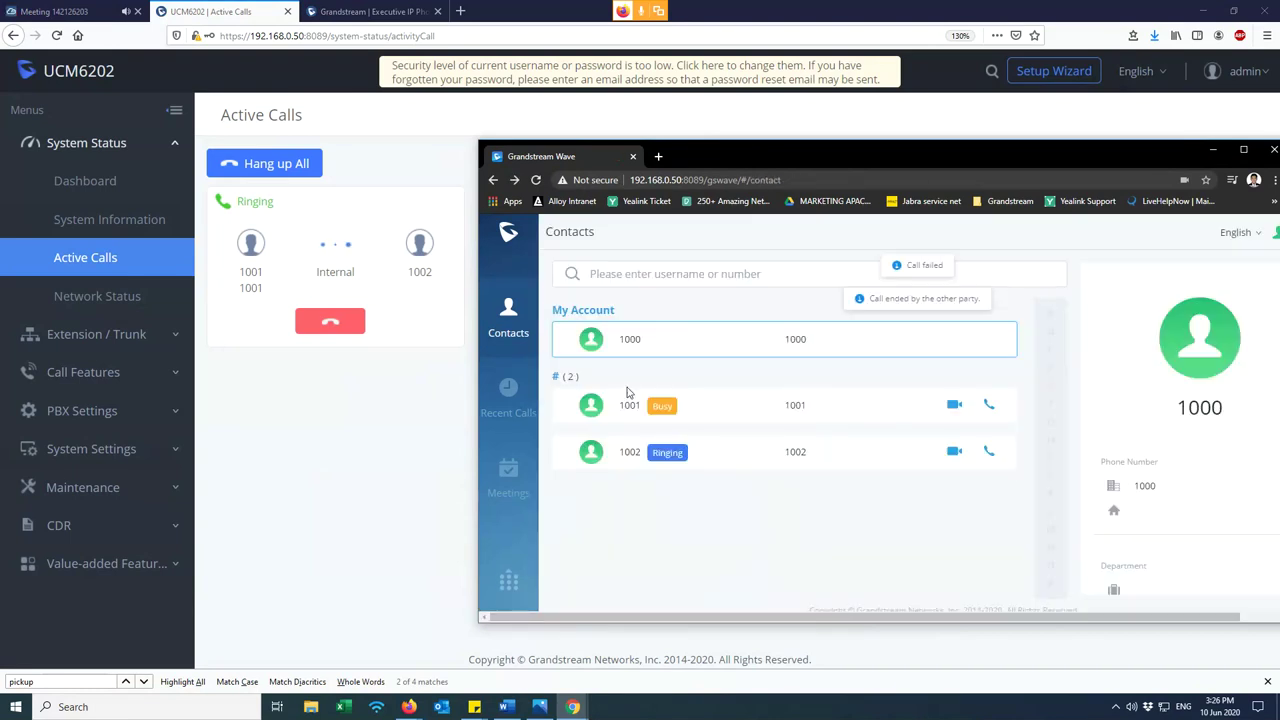
# - Pick up the call ringing at 1002 by dialing *8, then hang up
pyautogui.click(509, 582)
pyautogui.write('*8')
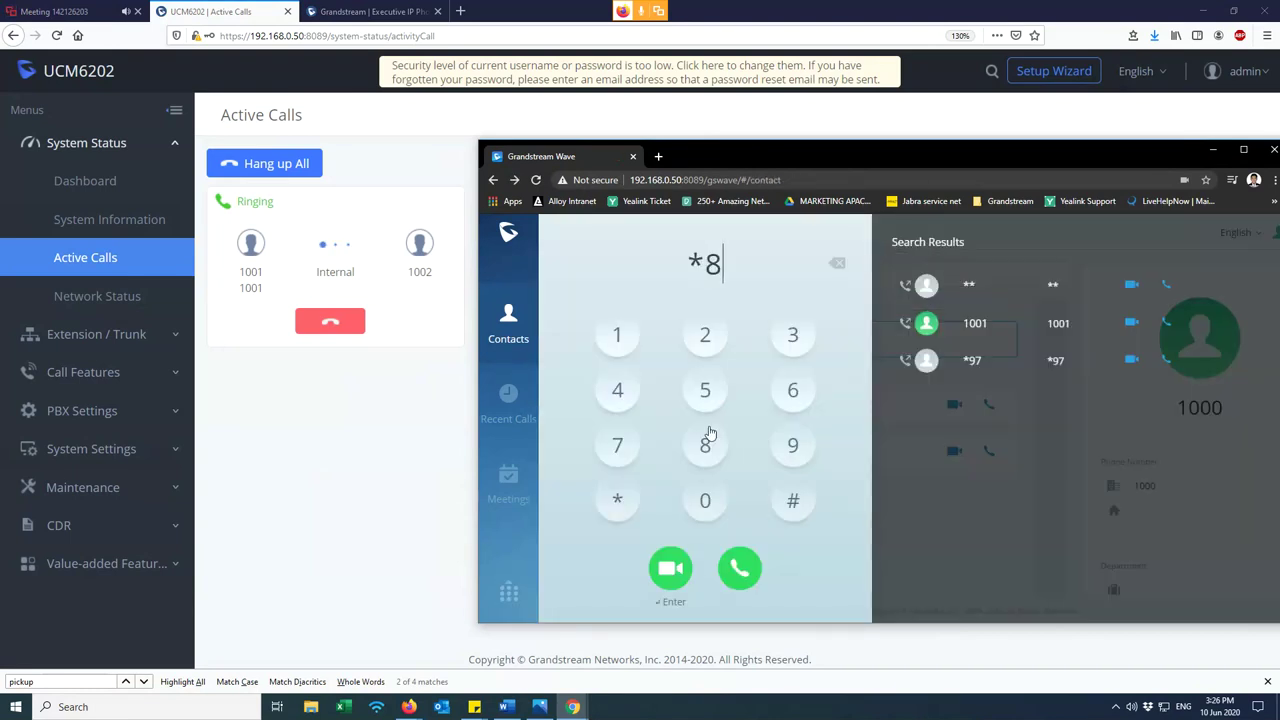
pyautogui.press('Return')
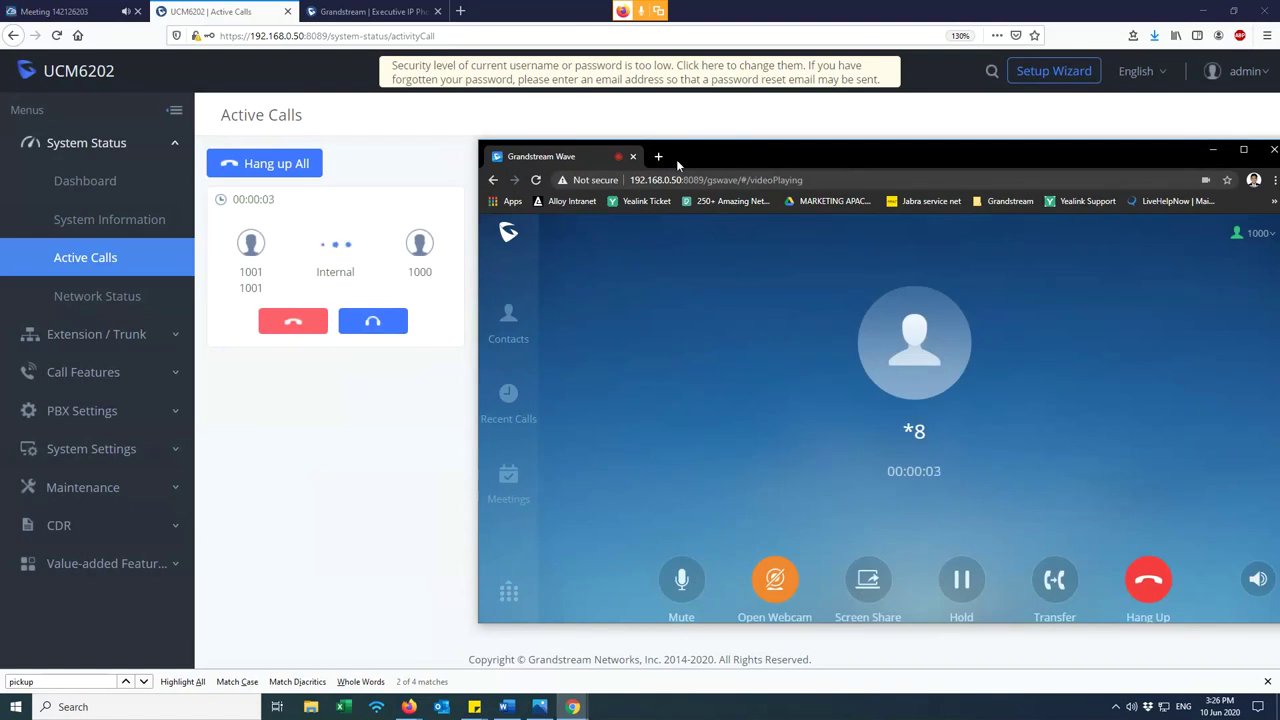
pyautogui.moveTo(703, 152); pyautogui.dragTo(642, 155)
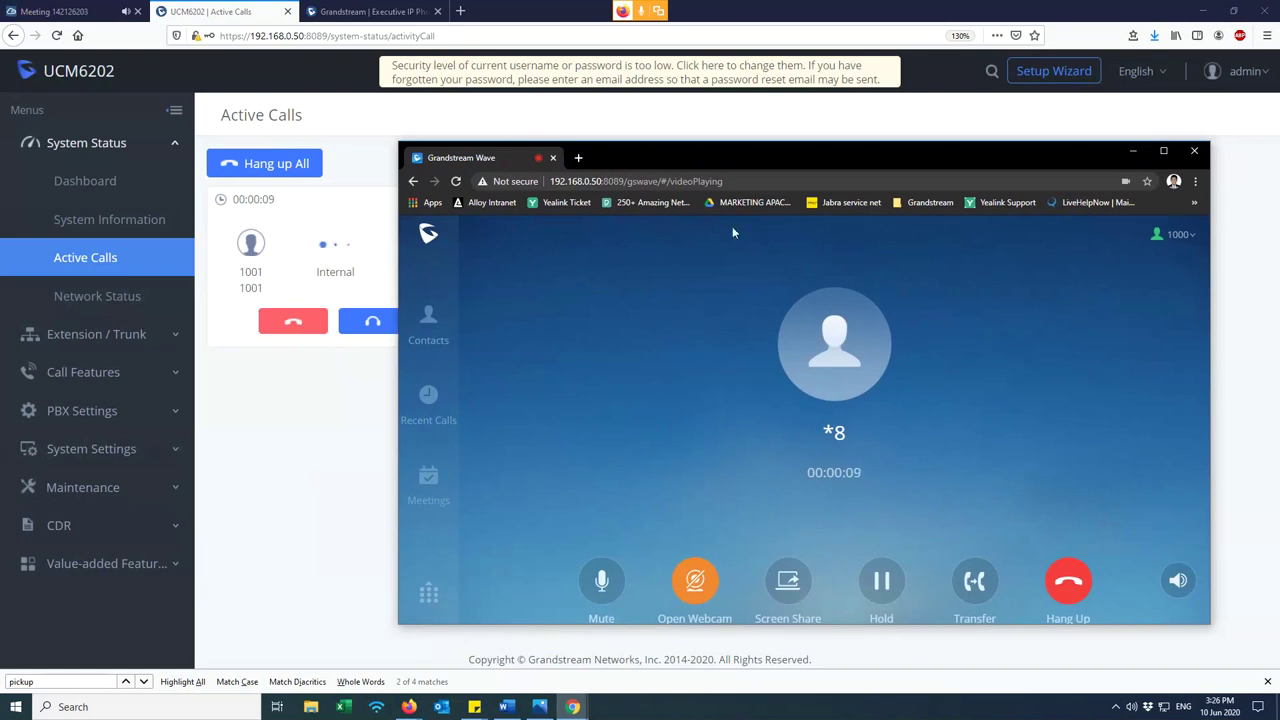
pyautogui.click(1070, 588)
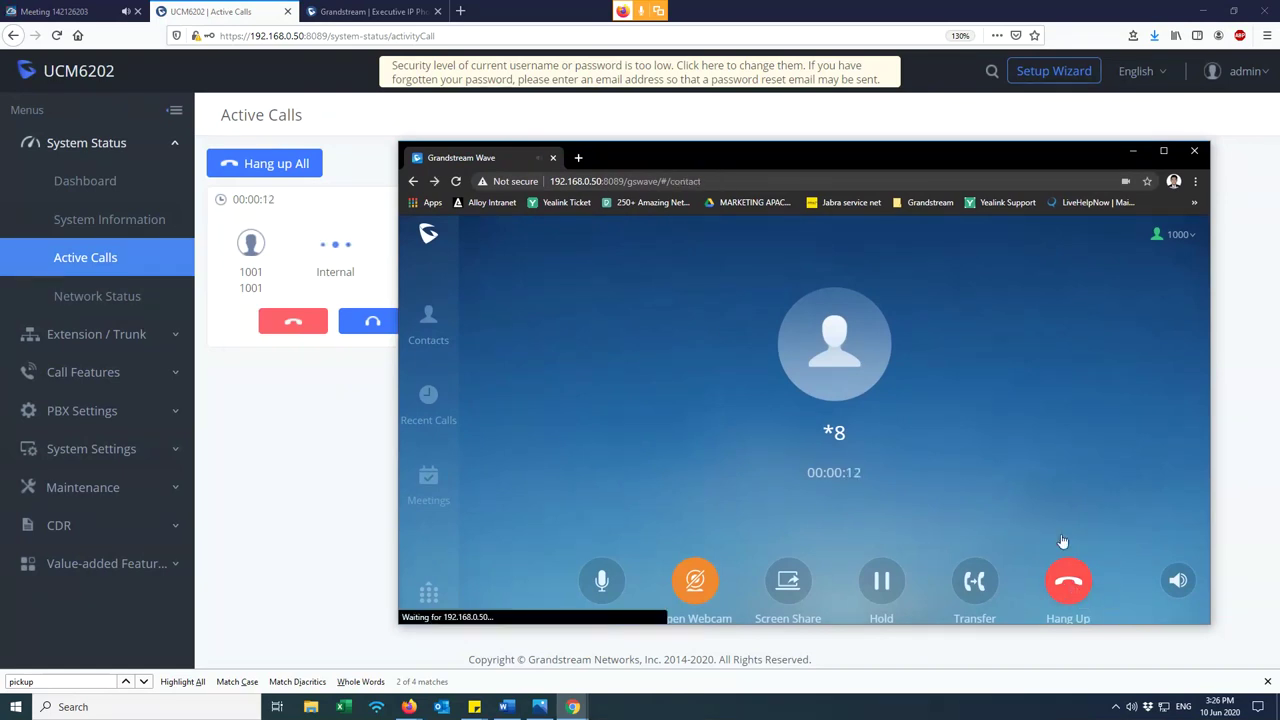
pyautogui.moveTo(690, 154); pyautogui.dragTo(695, 152)
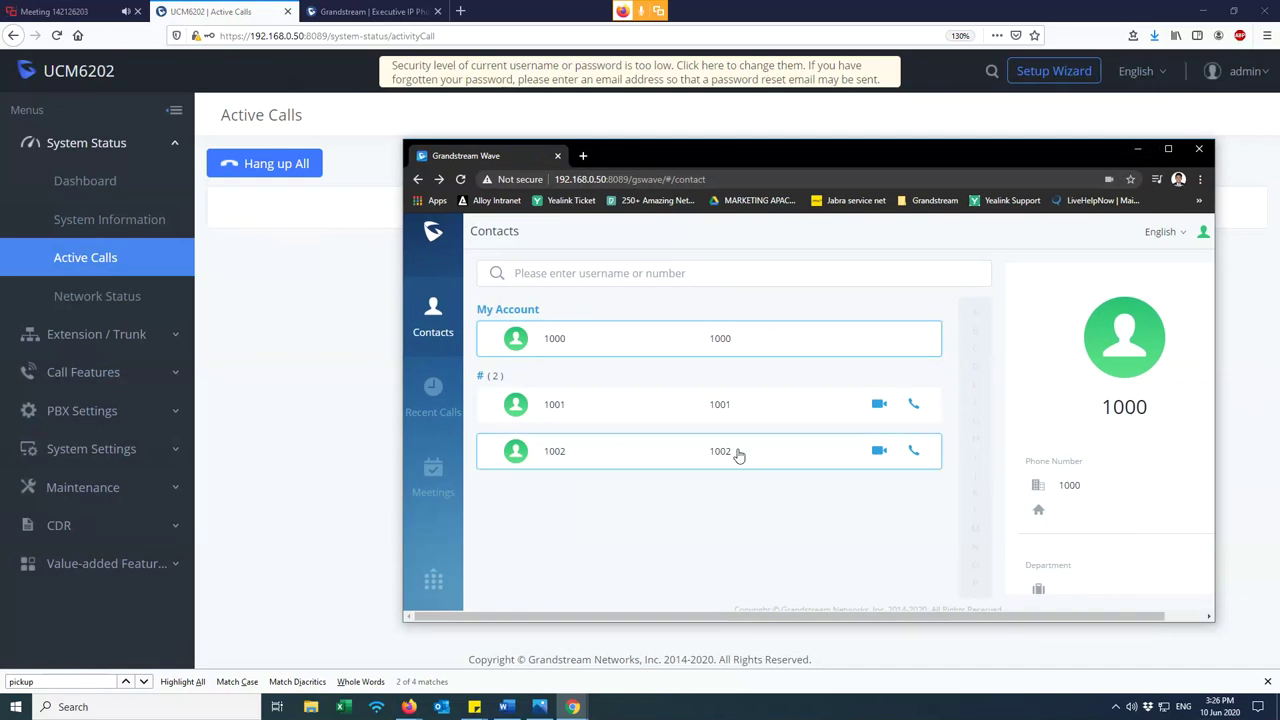
pyautogui.moveTo(734, 457); pyautogui.dragTo(709, 457)
# - Return to the UCM admin page and expand the Extension/Trunk section
pyautogui.click(408, 340)
pyautogui.click(120, 338)
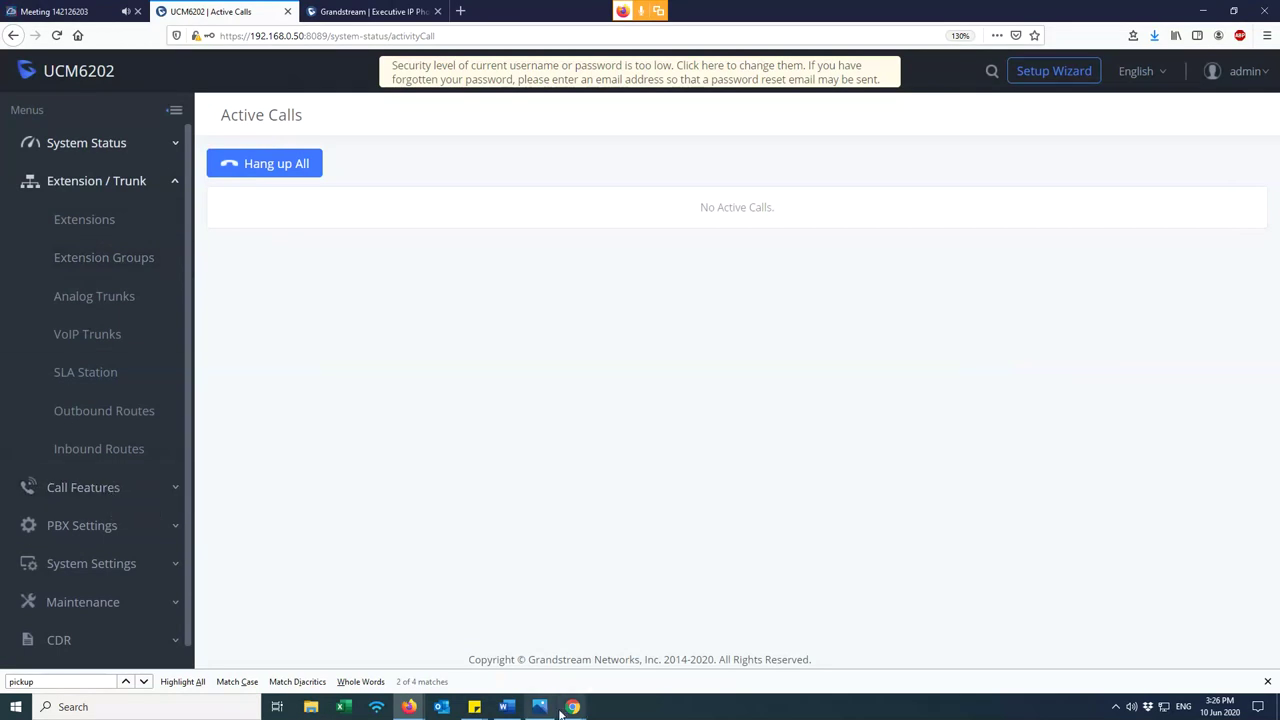
pyautogui.moveTo(572, 706)
pyautogui.click(622, 670)
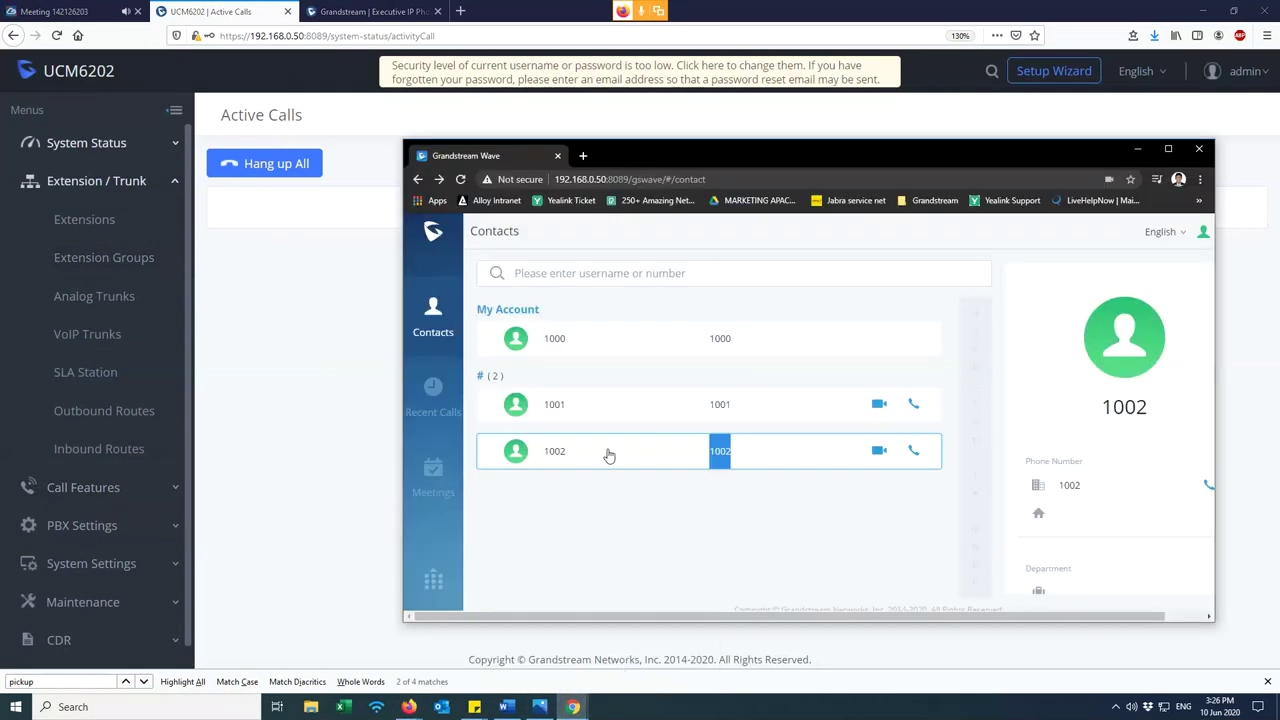
pyautogui.click(290, 447)
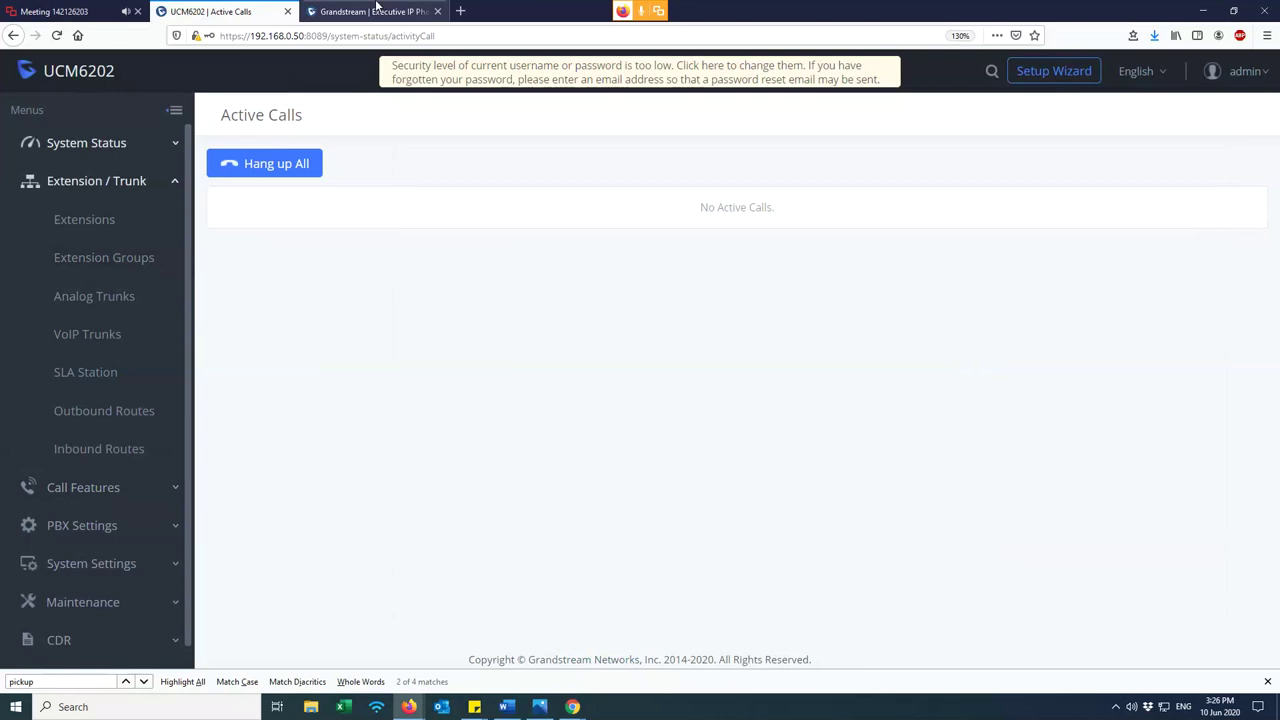
# - Log in to the GXP1625 phone's web page as admin with the phone's password
pyautogui.click(376, 11)
pyautogui.click(621, 411)
pyautogui.write('admin')
pyautogui.press('Tab')
pyautogui.write('********')
pyautogui.press('Return')
pyautogui.moveTo(794, 140)
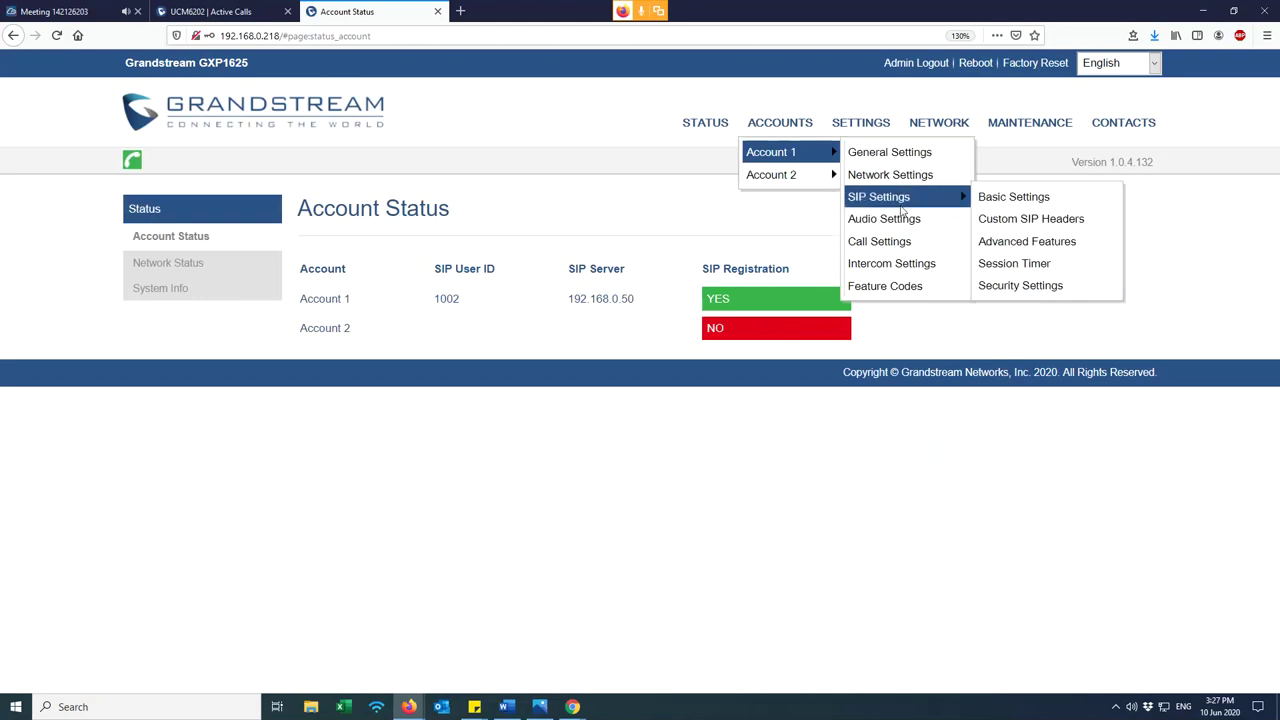
# - Open Account 1's Call Settings on the GXP1625 phone
pyautogui.click(903, 156)
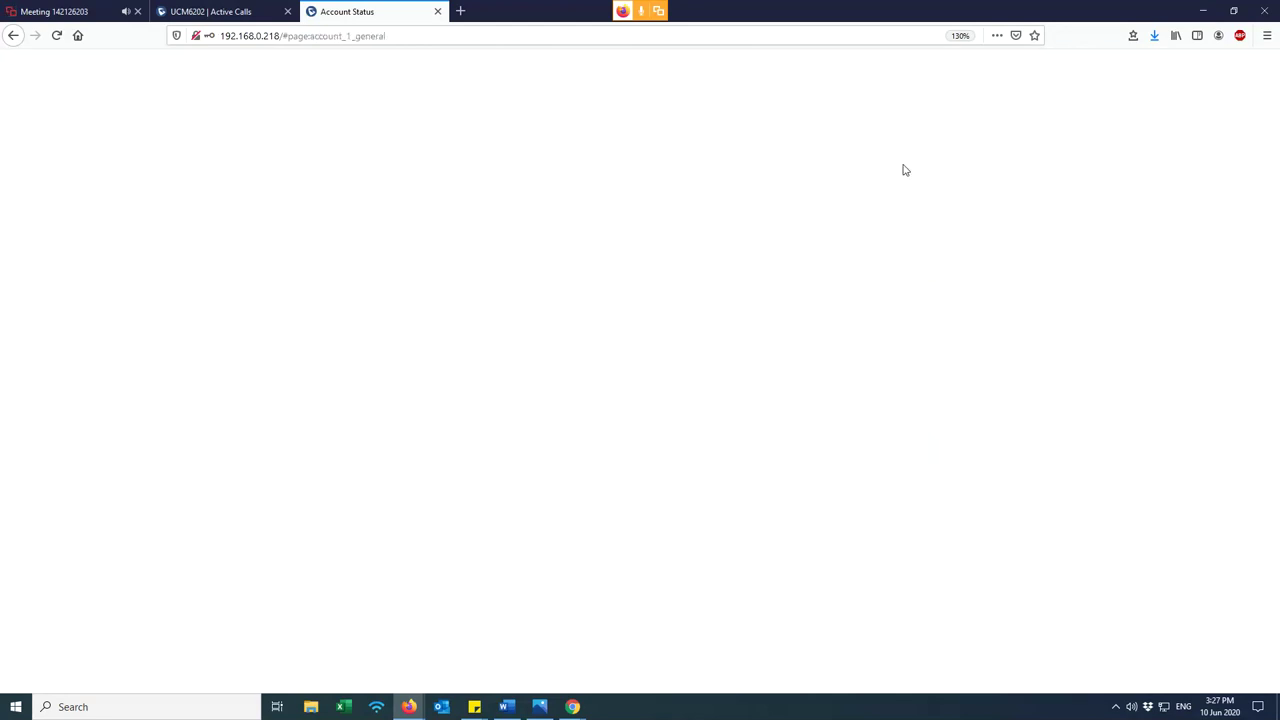
pyautogui.moveTo(777, 130)
pyautogui.moveTo(790, 151)
pyautogui.moveTo(899, 202)
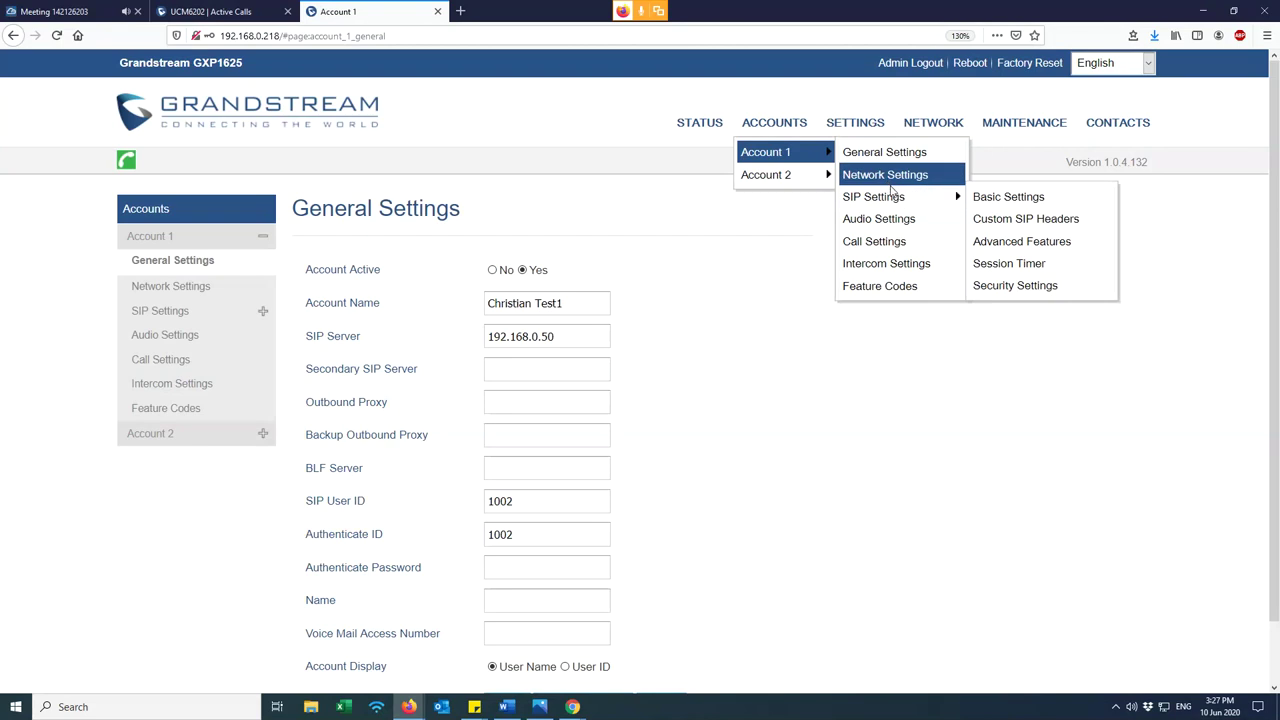
pyautogui.click(886, 243)
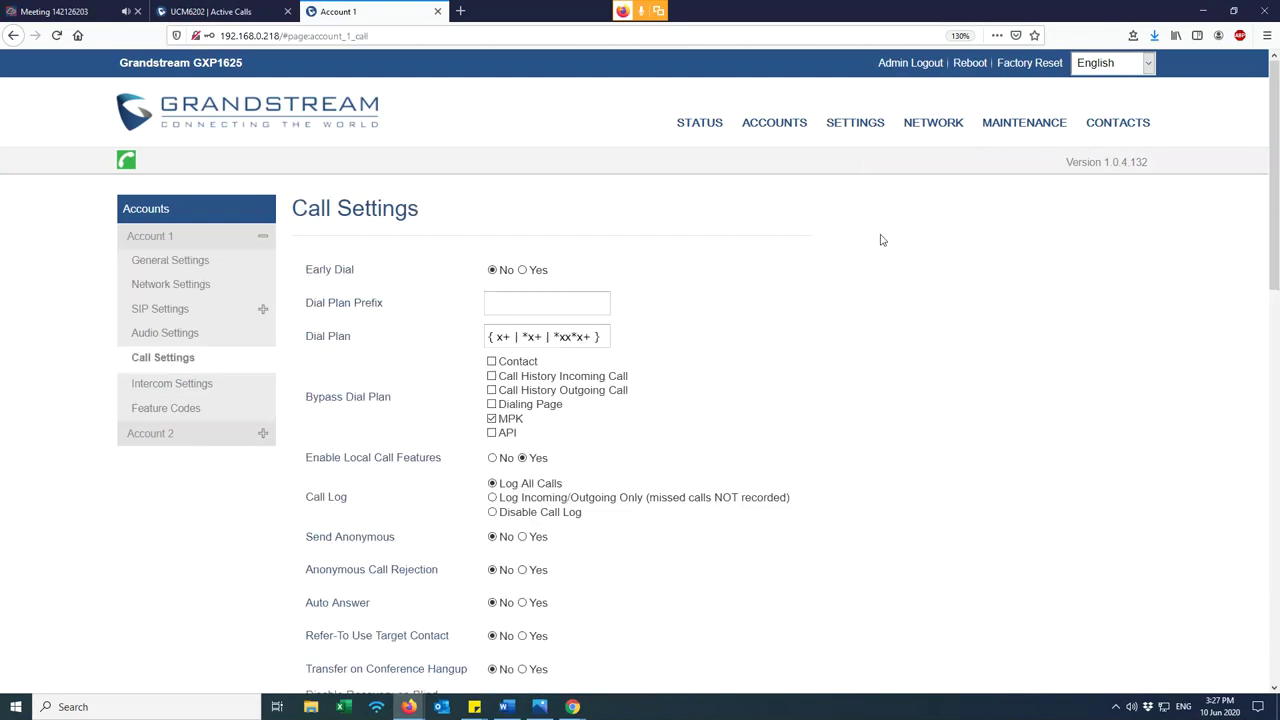
# - Add a ** entry before the closing brace of Account 1's Dial Plan rule
pyautogui.moveTo(598, 346); pyautogui.dragTo(494, 340)
pyautogui.click(598, 337)
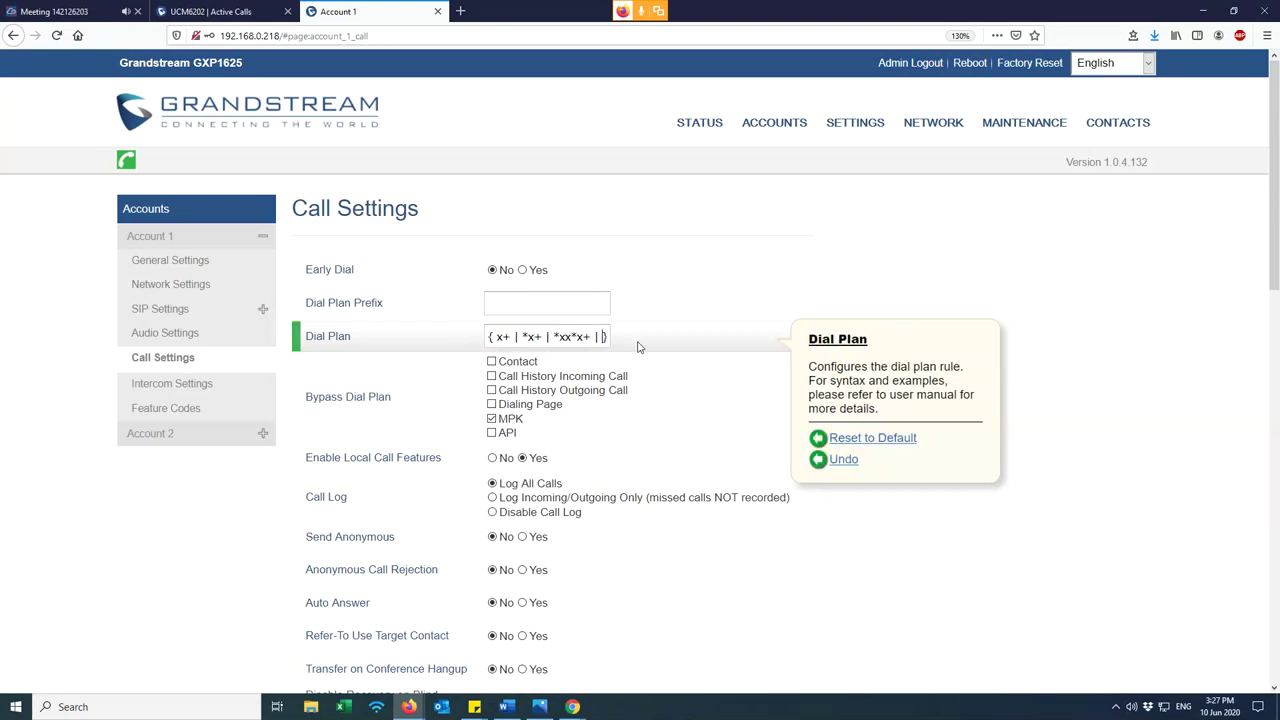
pyautogui.write('**}')
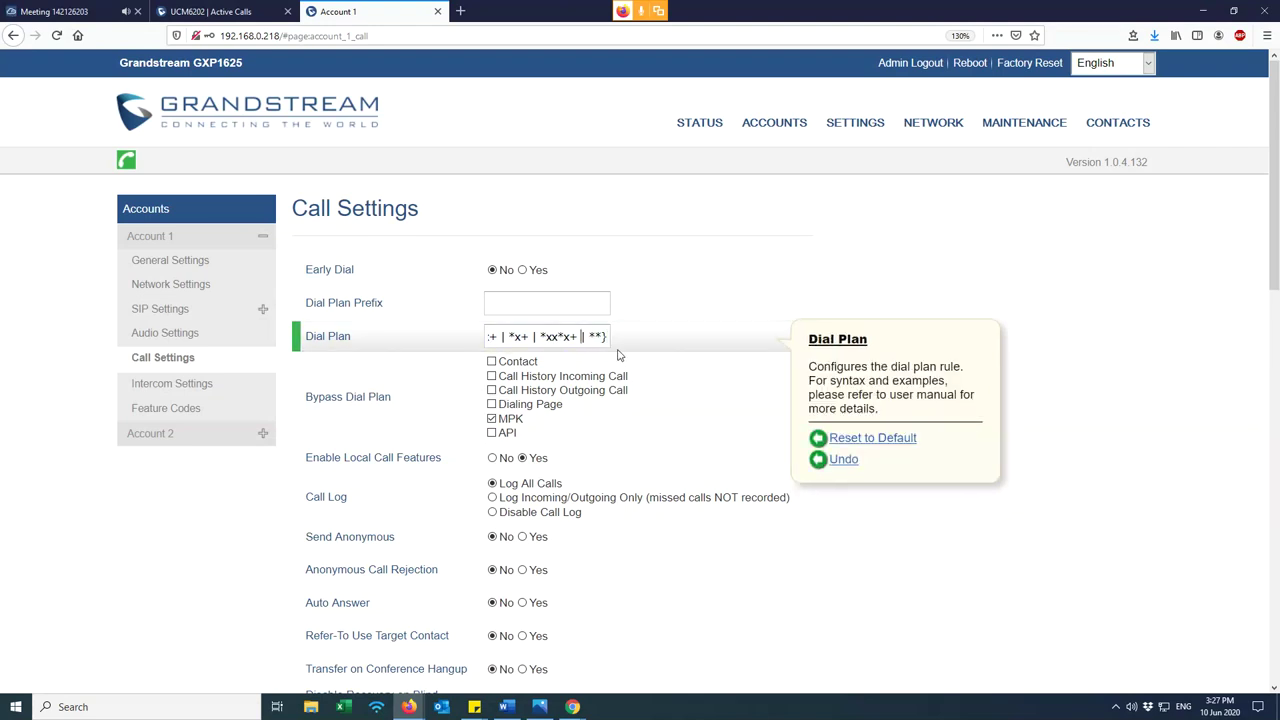
pyautogui.press('Home')
pyautogui.press('End')
pyautogui.press('Home')
pyautogui.click(200, 11)
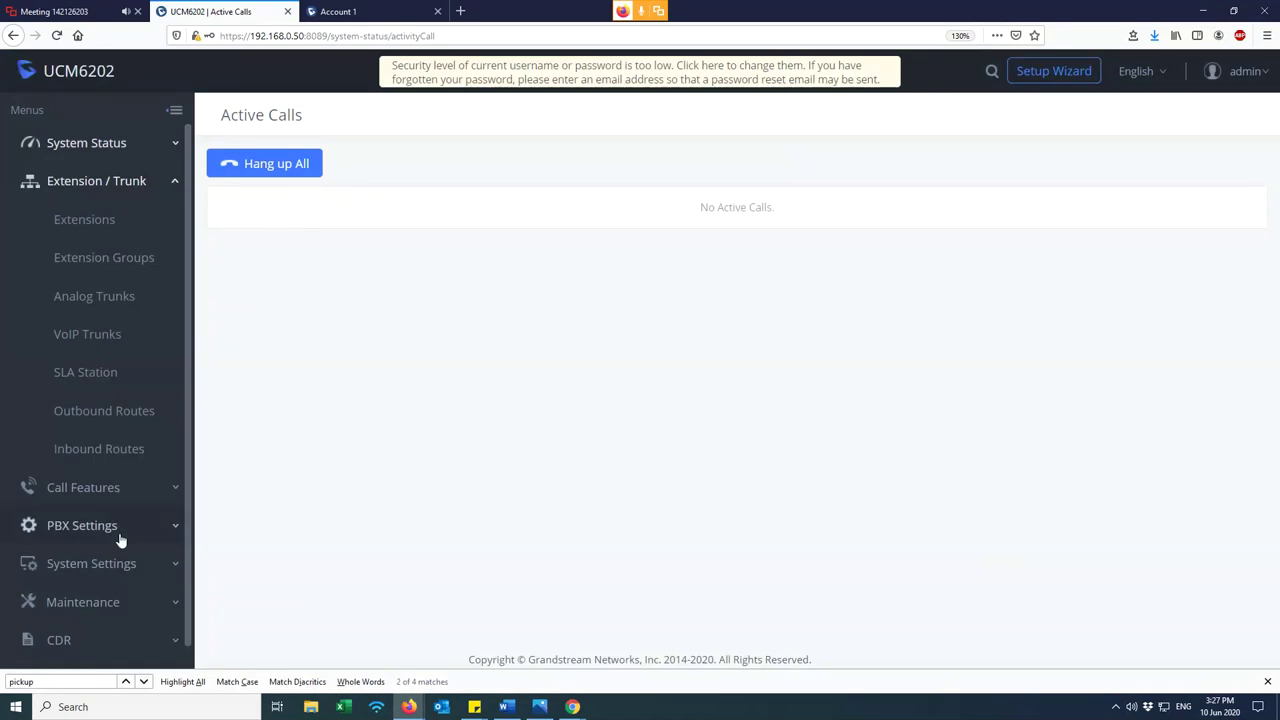
# - Bring up the list of call feature codes under Call Features
pyautogui.click(106, 492)
pyautogui.scroll(-3, 100, 590)
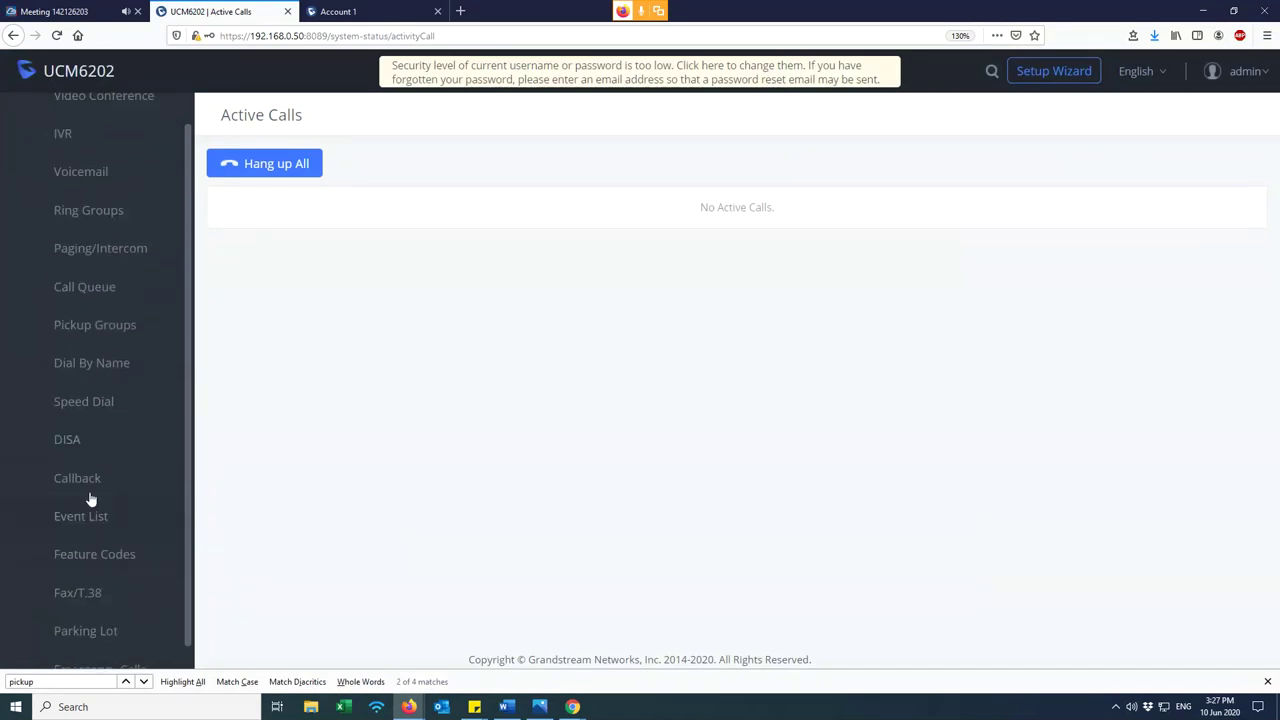
pyautogui.click(109, 558)
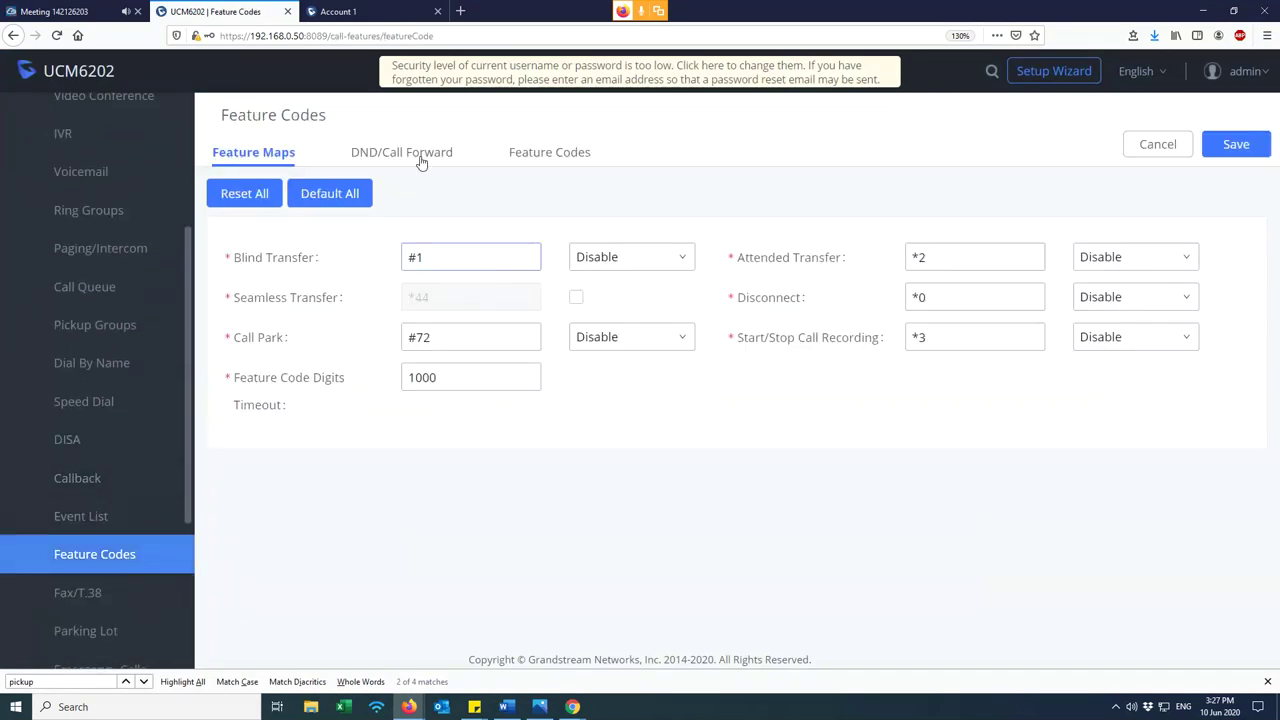
pyautogui.click(547, 157)
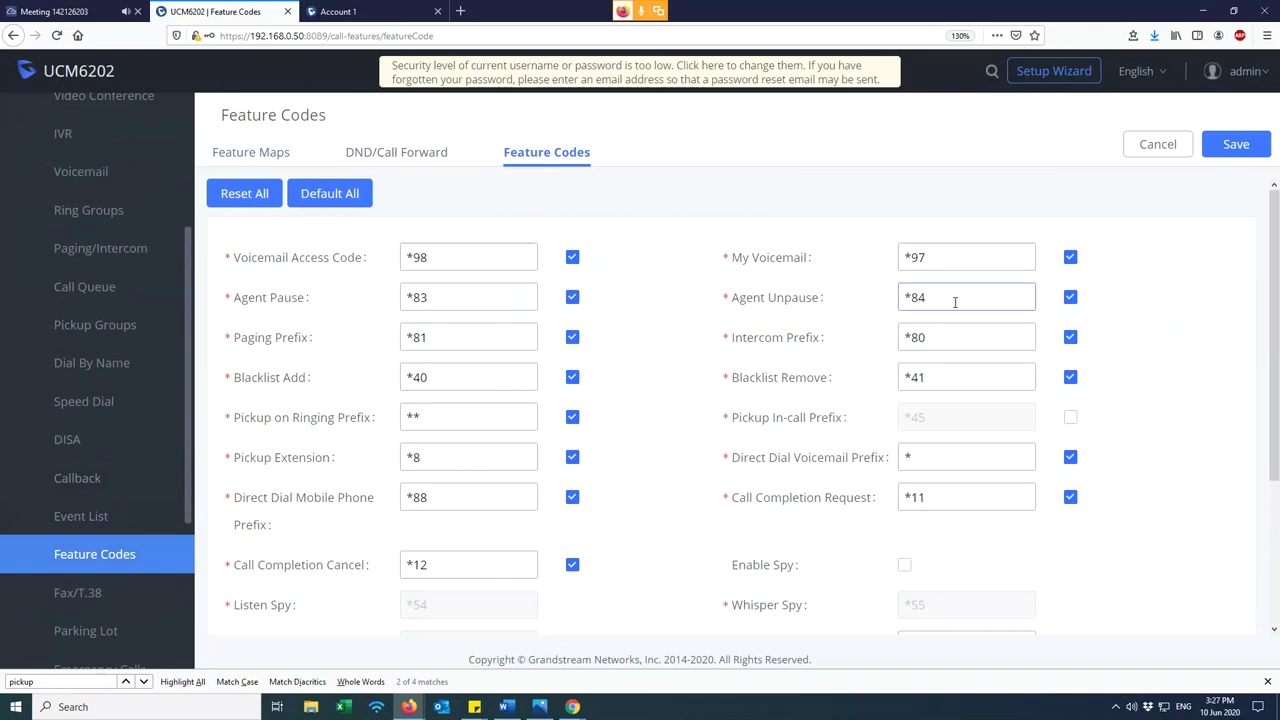
# - Try changing Pickup on Ringing Prefix to *123, then restore it to **
pyautogui.moveTo(432, 420)
pyautogui.mouseDown()
pyautogui.moveTo(437, 435)
pyautogui.moveTo(415, 408)
pyautogui.mouseUp()
pyautogui.click(415, 408)
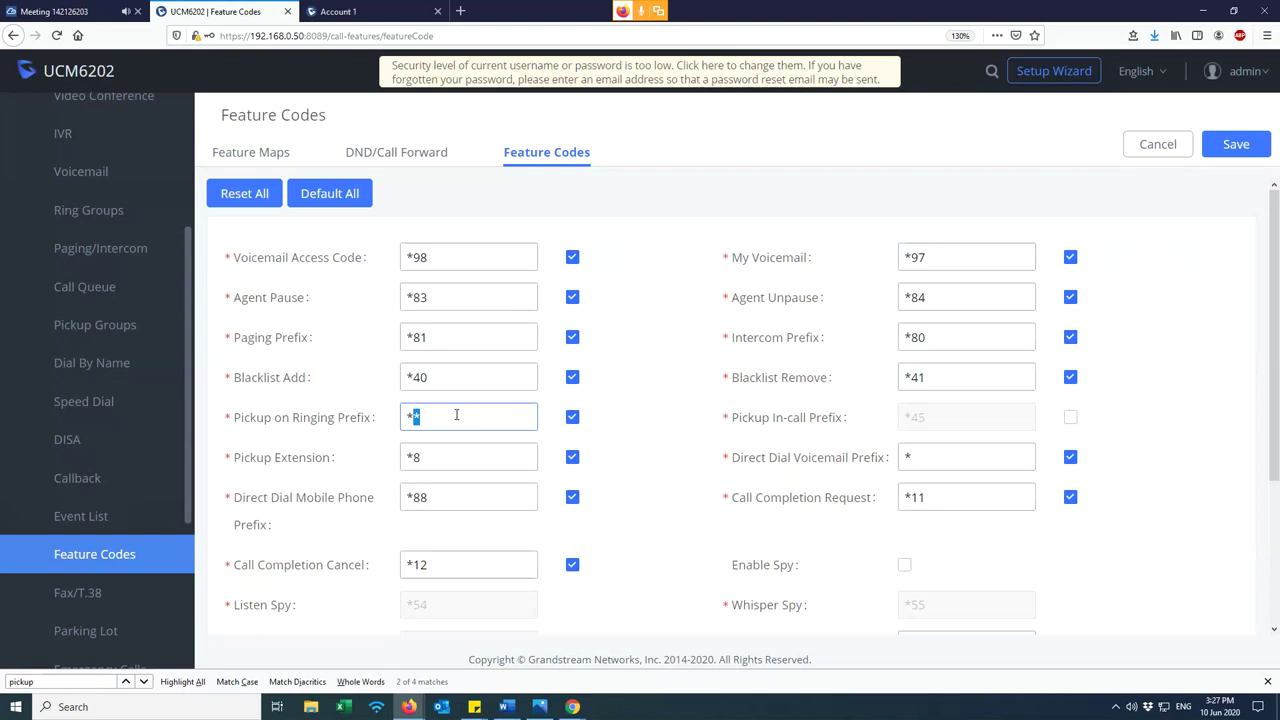
pyautogui.press('BackSpace')
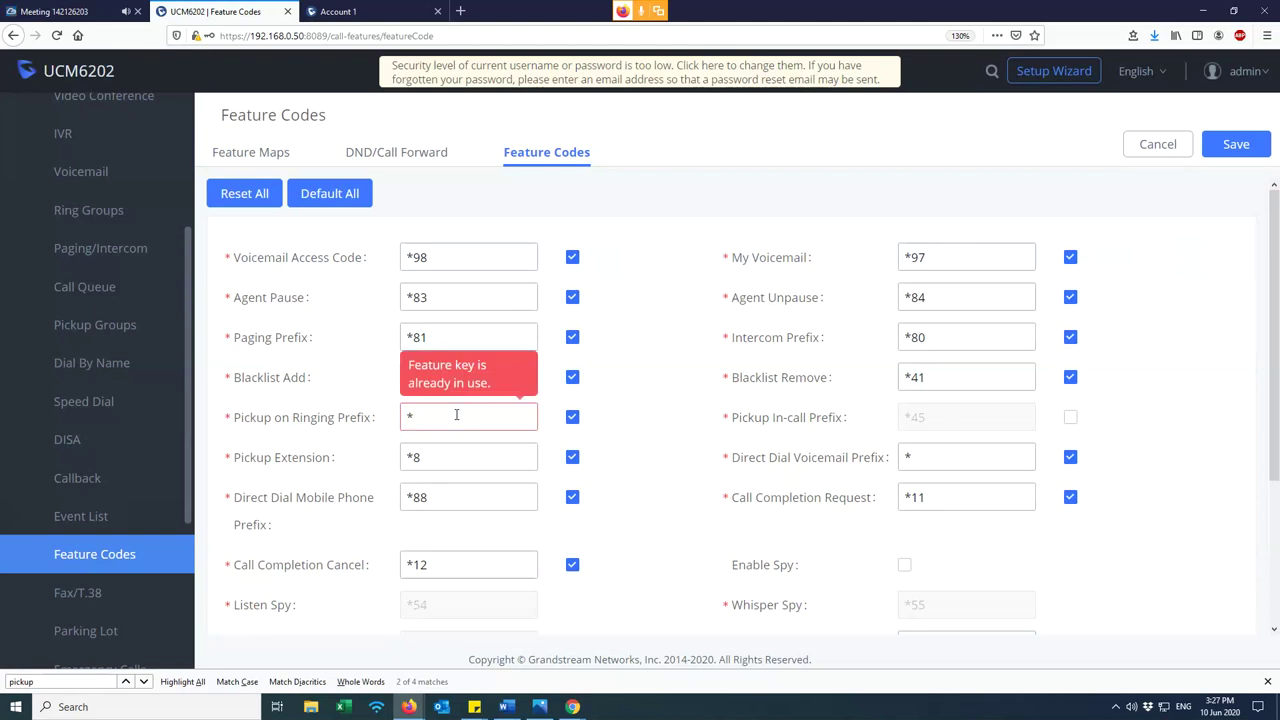
pyautogui.write('123')
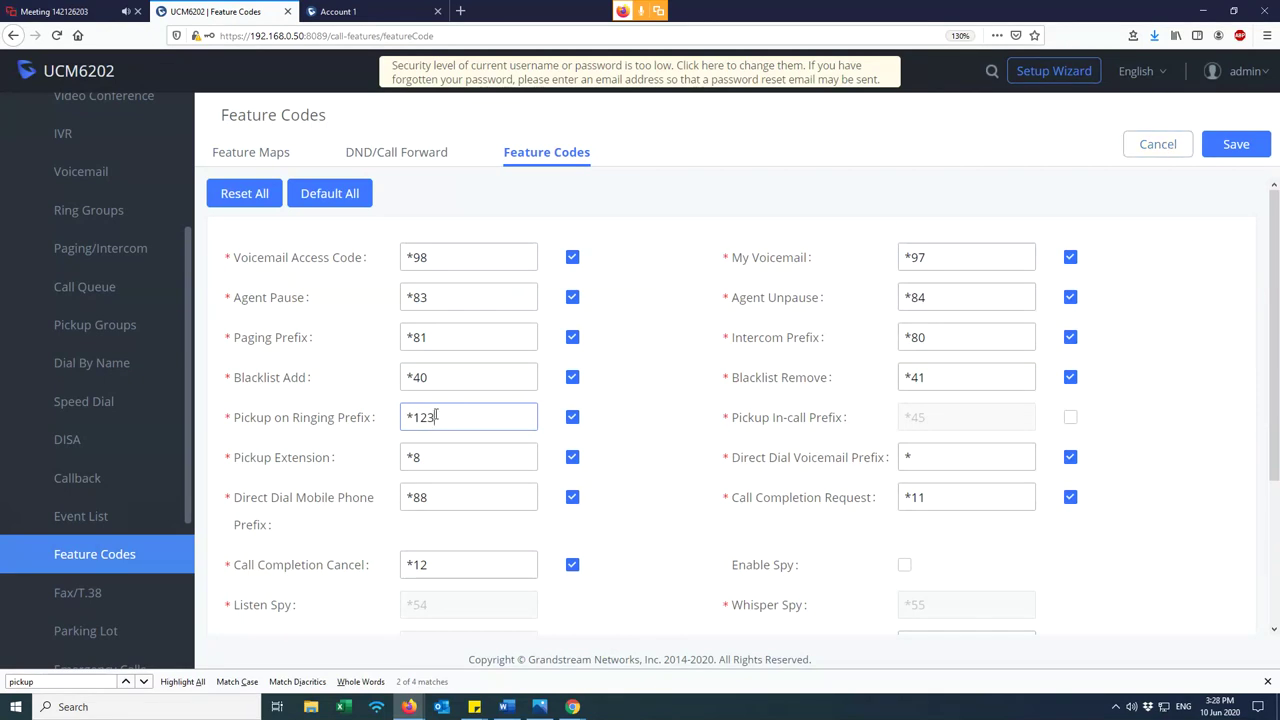
pyautogui.moveTo(451, 417); pyautogui.dragTo(410, 428)
pyautogui.write('**')
# - Remove the added ** entry from the phone's Dial Plan and view Account Status
pyautogui.click(360, 8)
pyautogui.moveTo(592, 336); pyautogui.dragTo(628, 336)
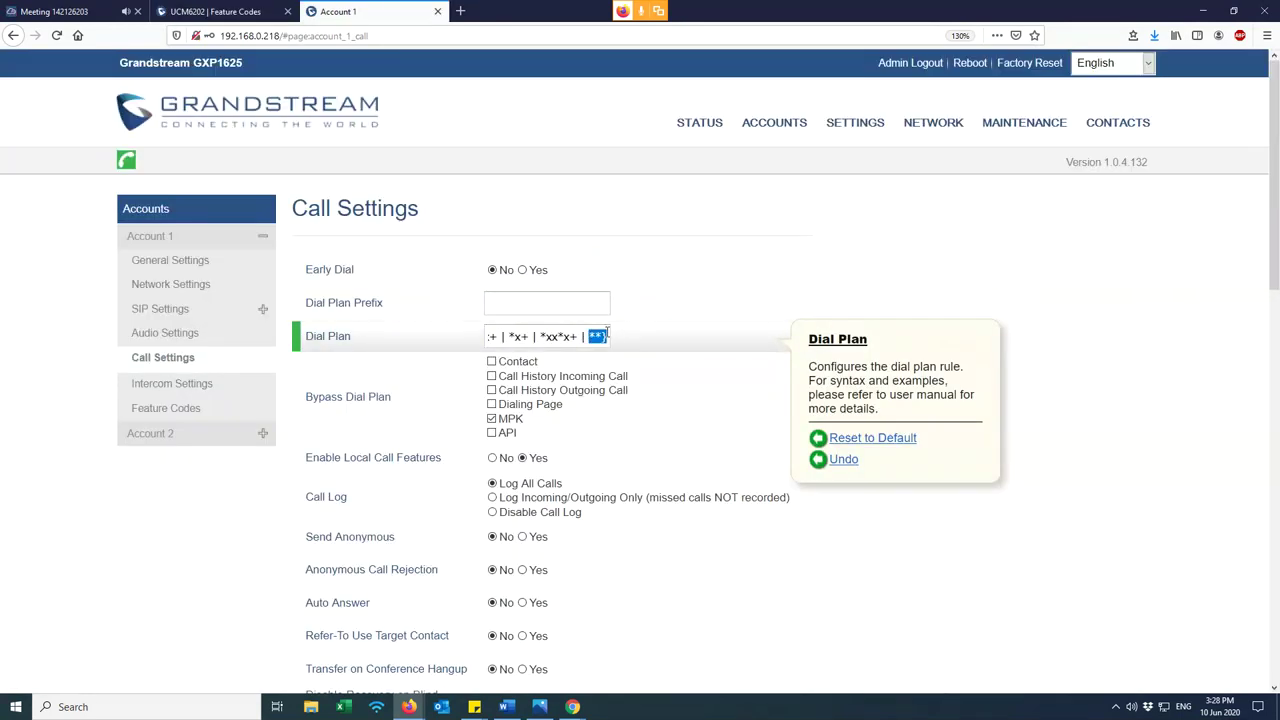
pyautogui.press('BackSpace')
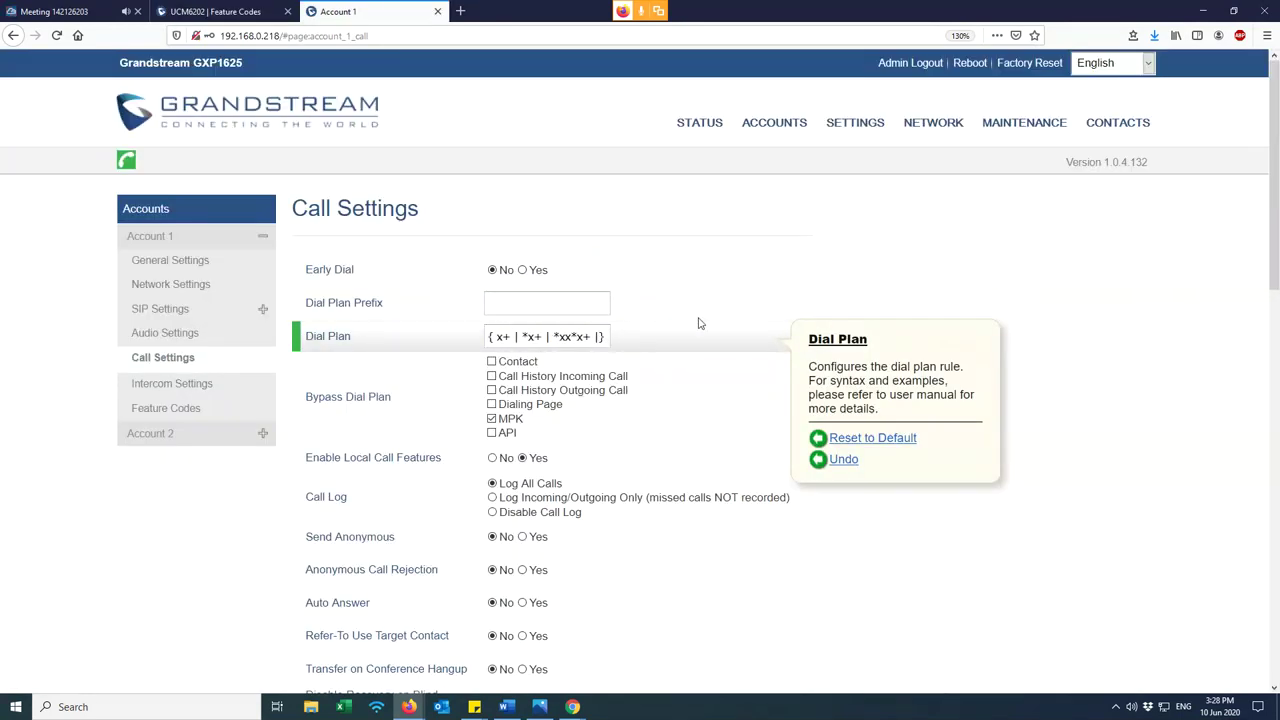
pyautogui.press('BackSpace')
pyautogui.press('BackSpace')
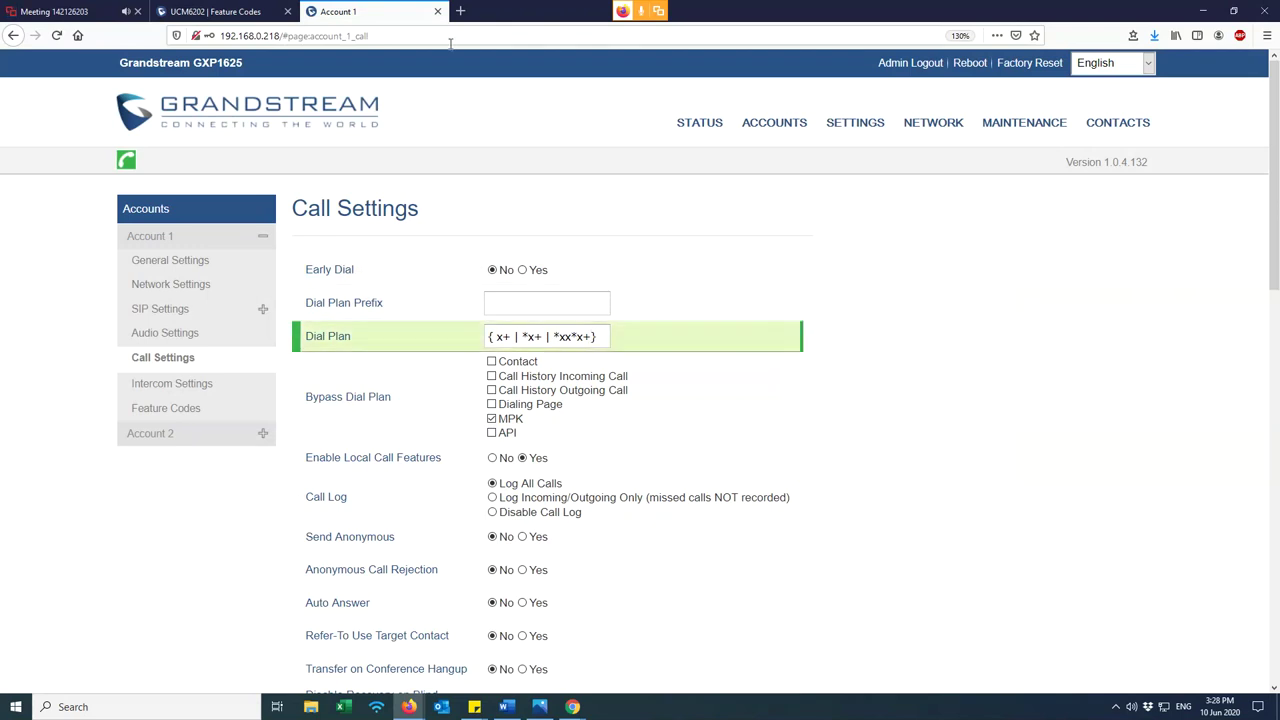
pyautogui.click(713, 124)
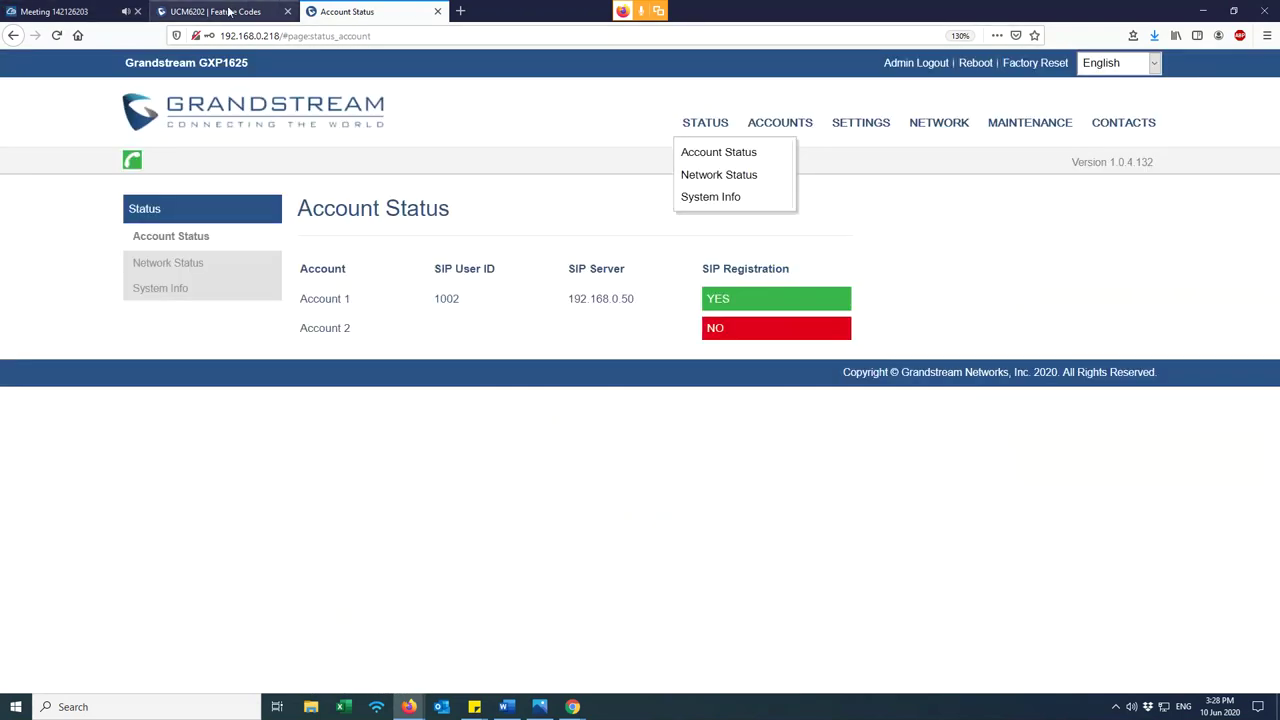
# - Check the call pickup groups list, then go back to Feature Codes
pyautogui.click(158, 8)
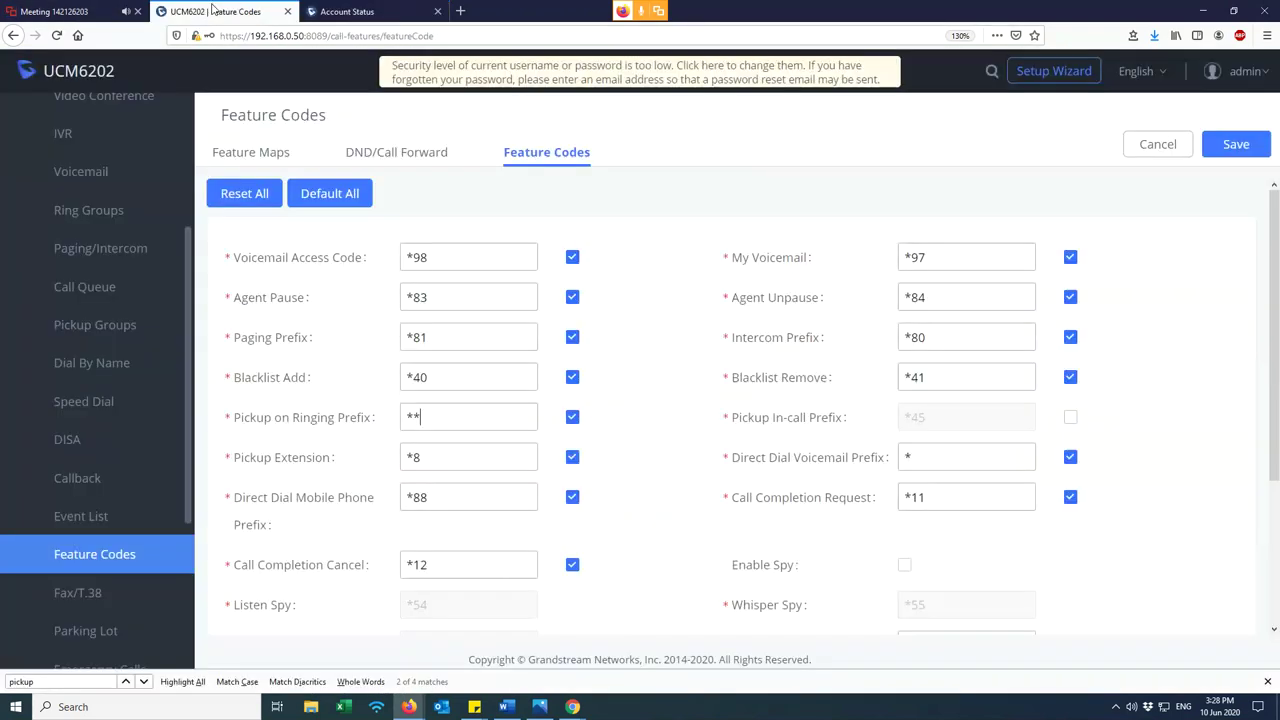
pyautogui.scroll(-2, 95, 540)
pyautogui.scroll(-1, 100, 552)
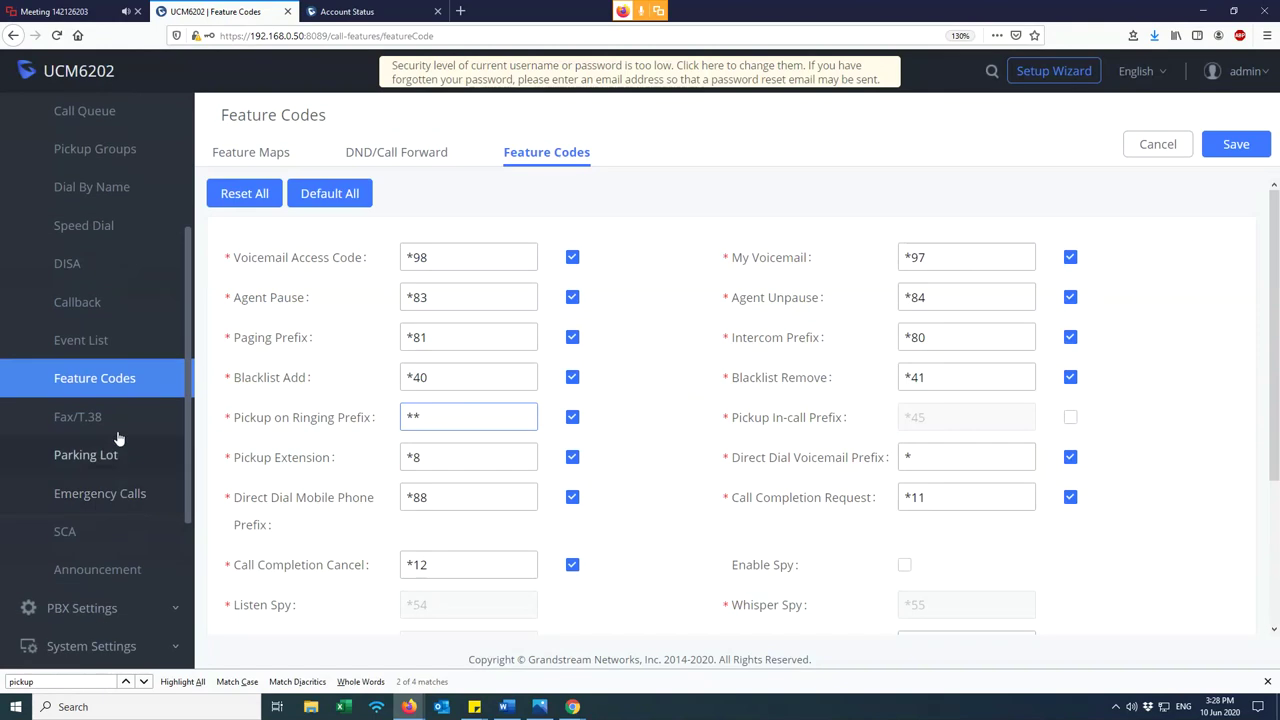
pyautogui.scroll(2, 114, 397)
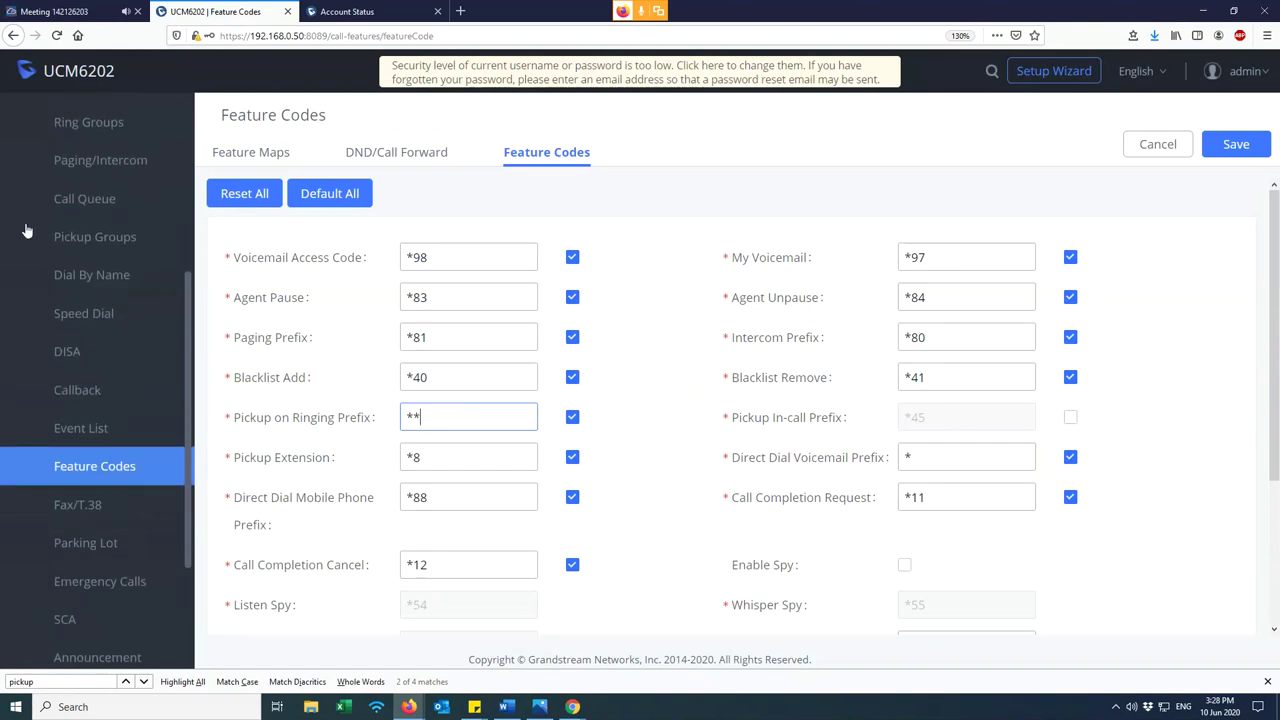
pyautogui.click(120, 236)
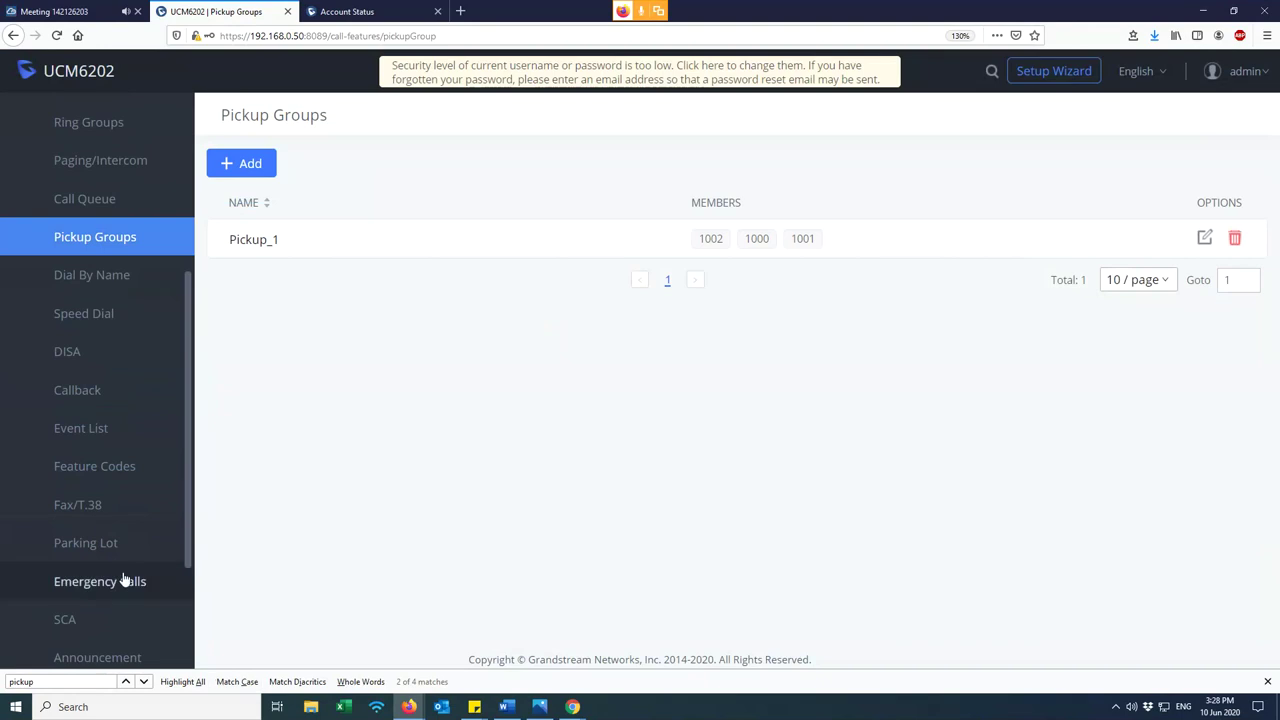
pyautogui.click(93, 470)
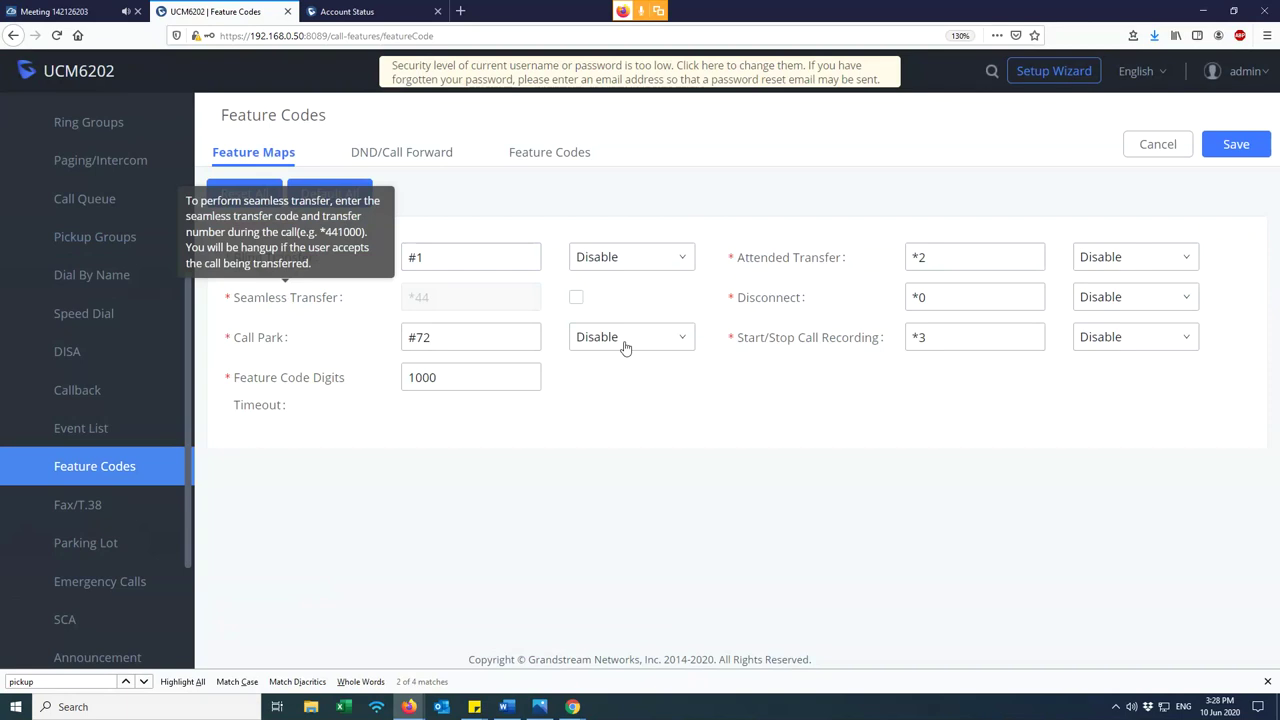
# - Review the feature map codes: Blind Transfer #1, Attended Transfer *2, Disconnect *0, recording *3
pyautogui.click(445, 375)
pyautogui.click(480, 263)
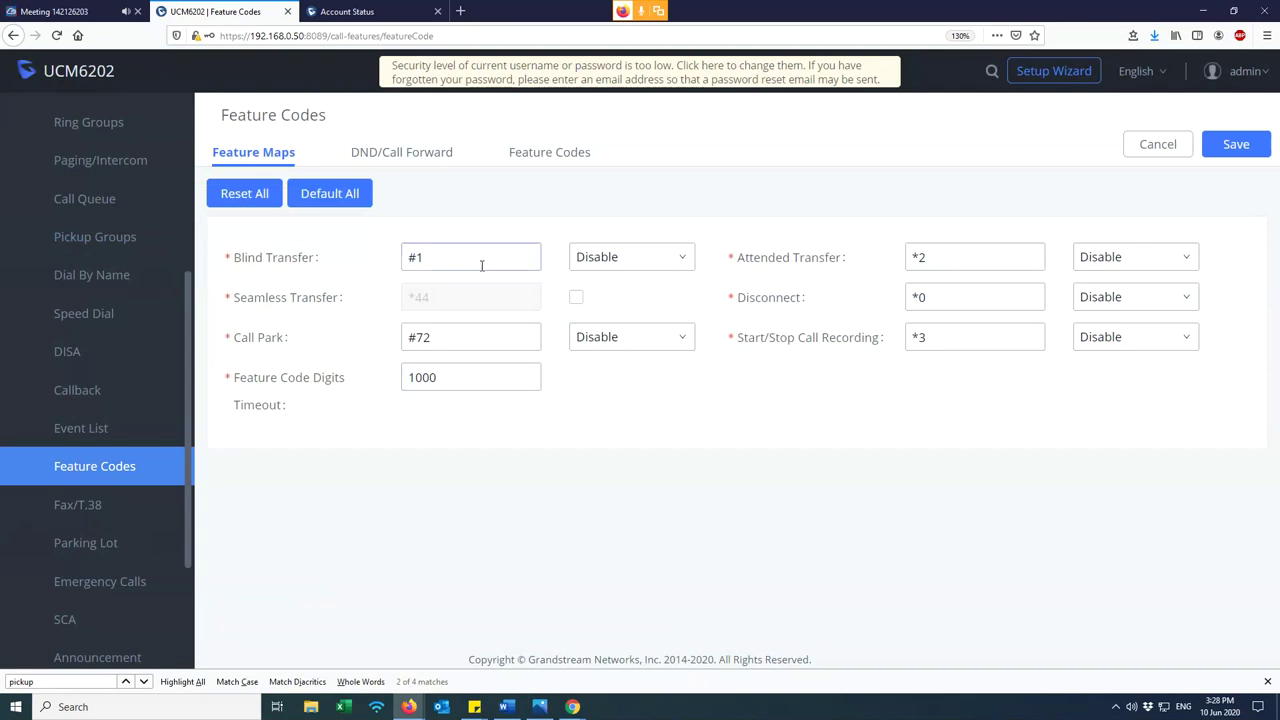
pyautogui.moveTo(474, 263); pyautogui.dragTo(366, 264)
pyautogui.click(920, 257)
pyautogui.moveTo(920, 257); pyautogui.dragTo(908, 337)
pyautogui.click(878, 402)
pyautogui.click(553, 154)
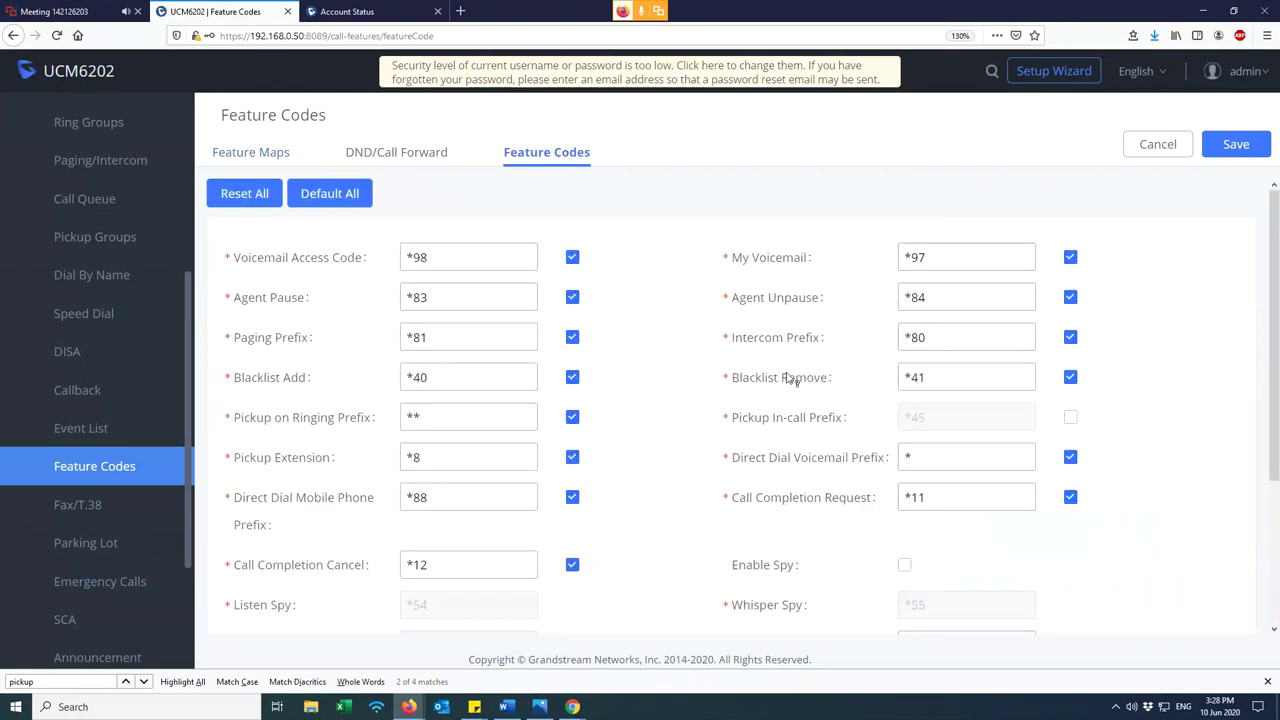
pyautogui.scroll(-2, 775, 410)
pyautogui.scroll(-2, 775, 410)
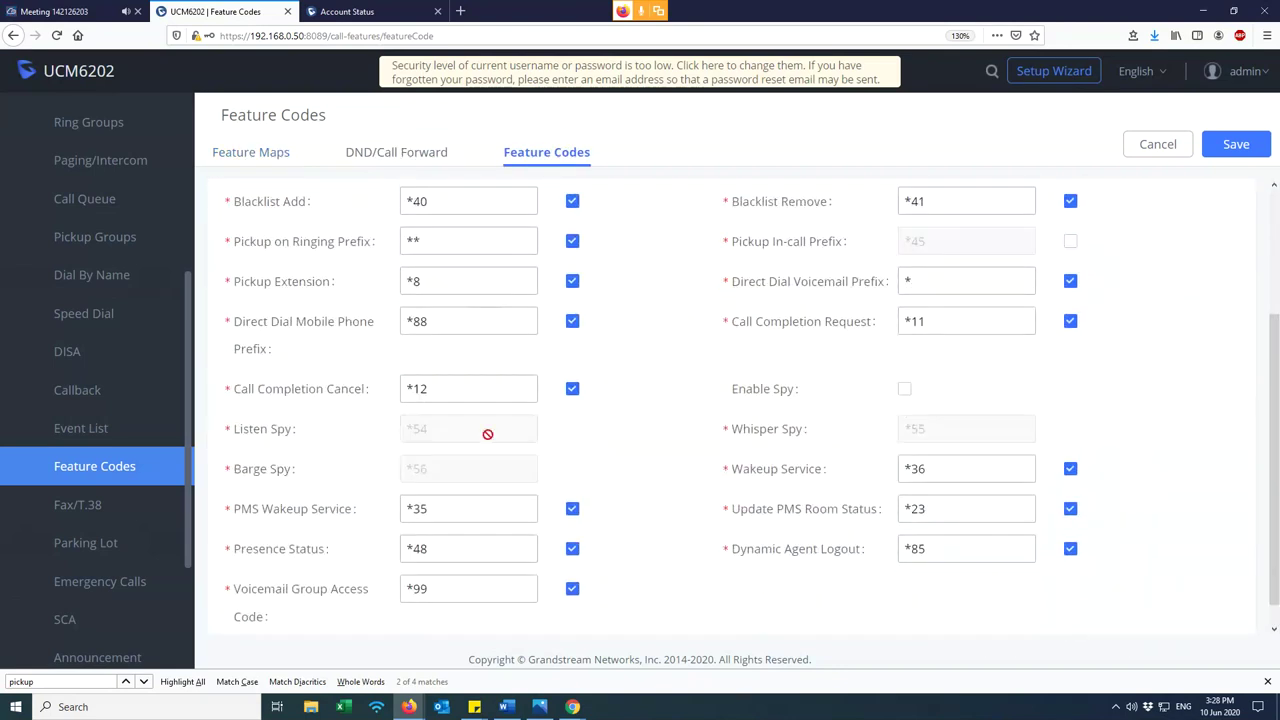
pyautogui.scroll(-1, 441, 512)
pyautogui.scroll(2, 882, 508)
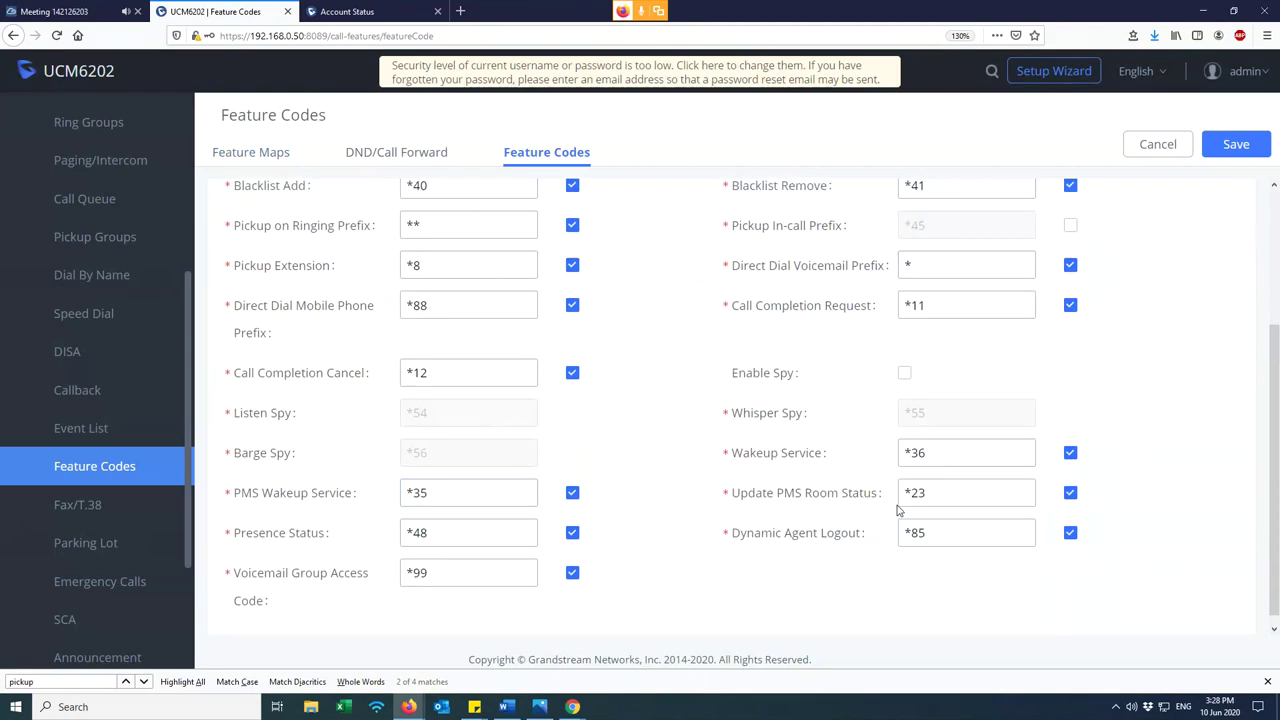
pyautogui.scroll(3, 882, 508)
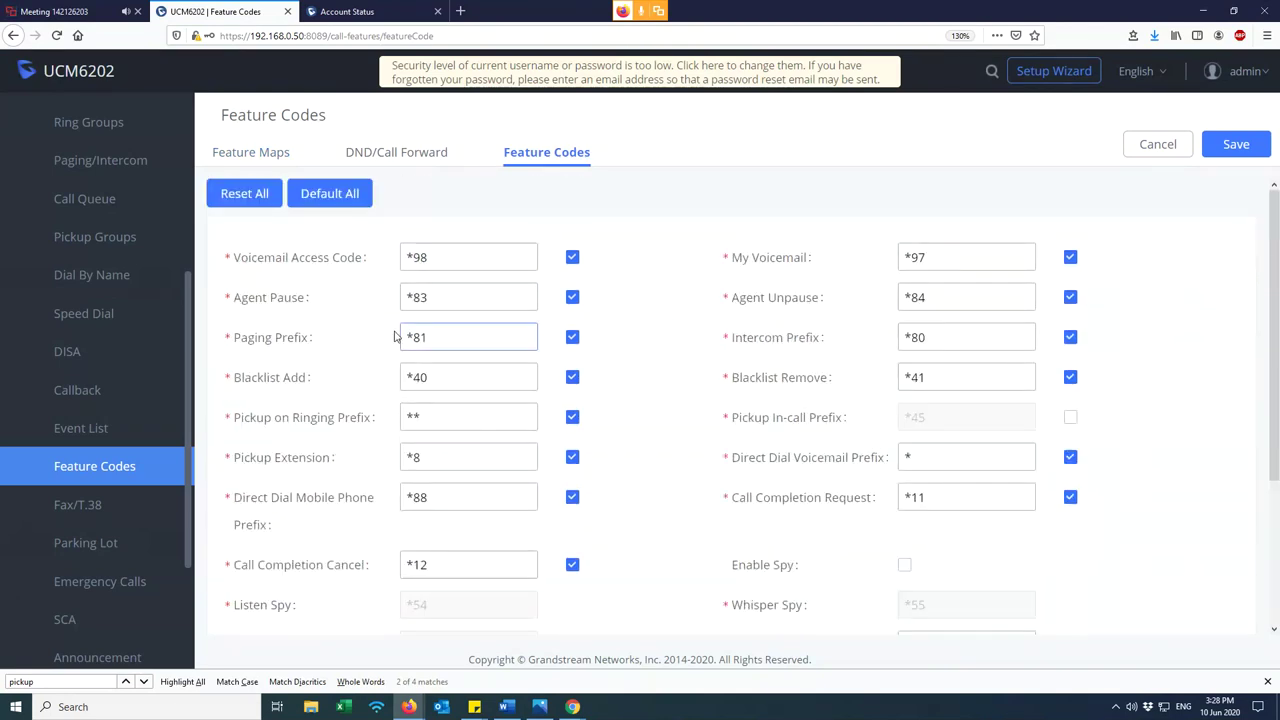
pyautogui.tripleClick(453, 257)
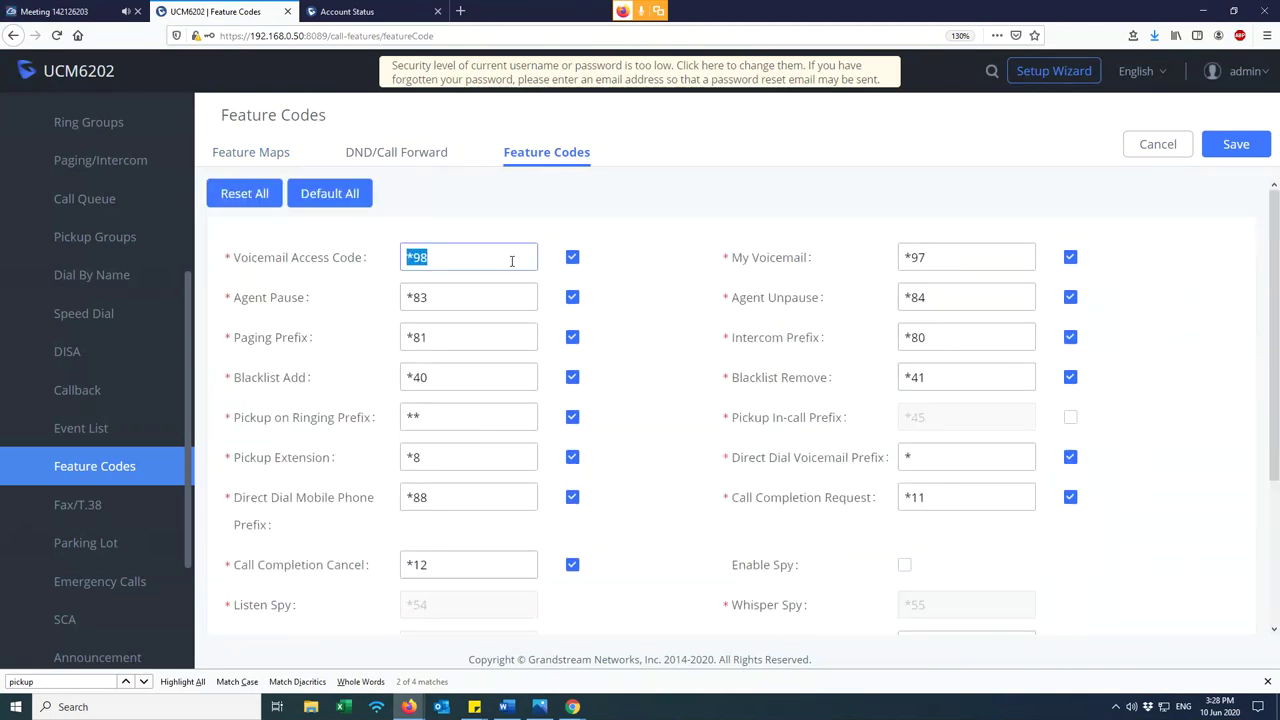
pyautogui.tripleClick(471, 259)
pyautogui.tripleClick(948, 257)
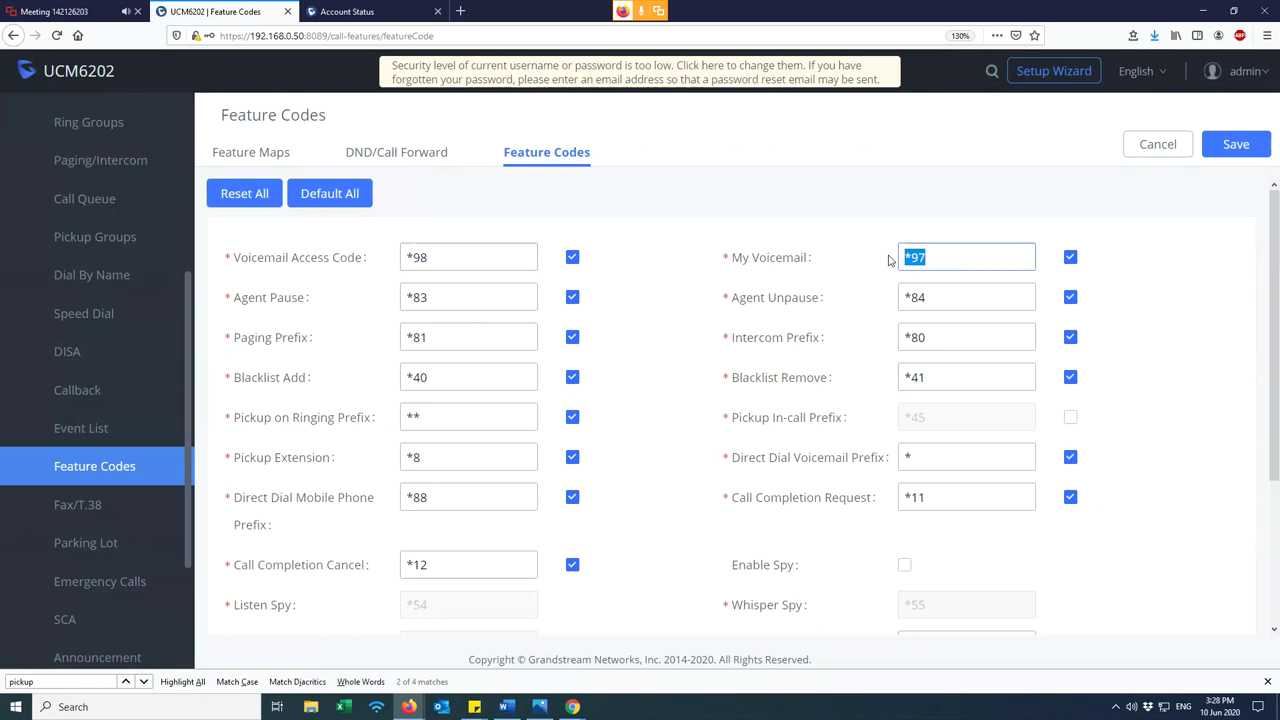
pyautogui.click(929, 256)
pyautogui.tripleClick(929, 256)
pyautogui.click(255, 152)
pyautogui.click(948, 260)
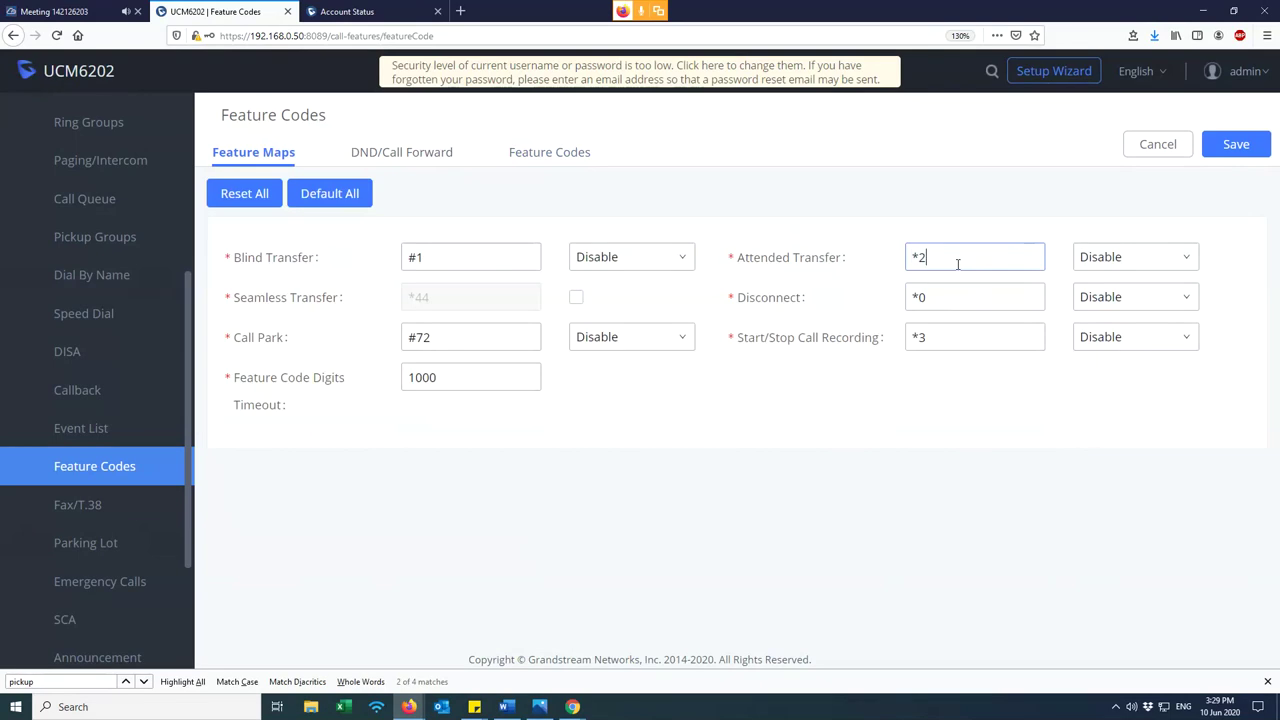
pyautogui.click(1110, 258)
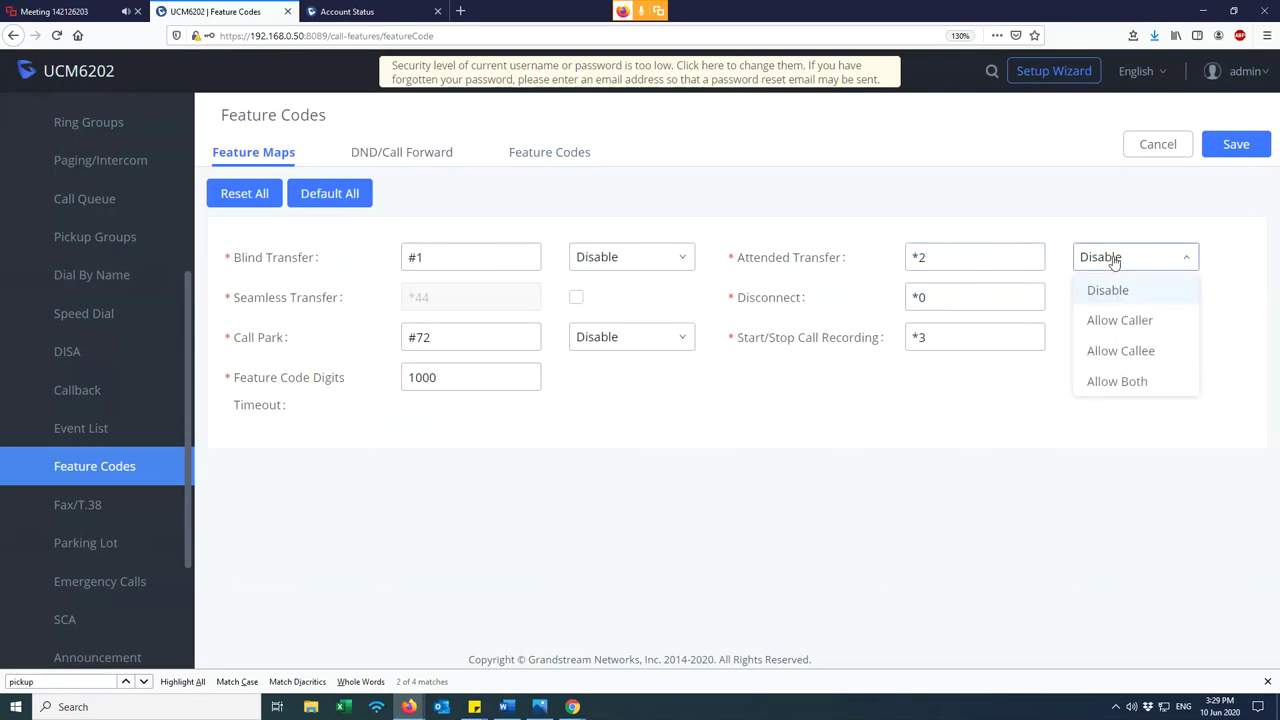
pyautogui.click(1032, 198)
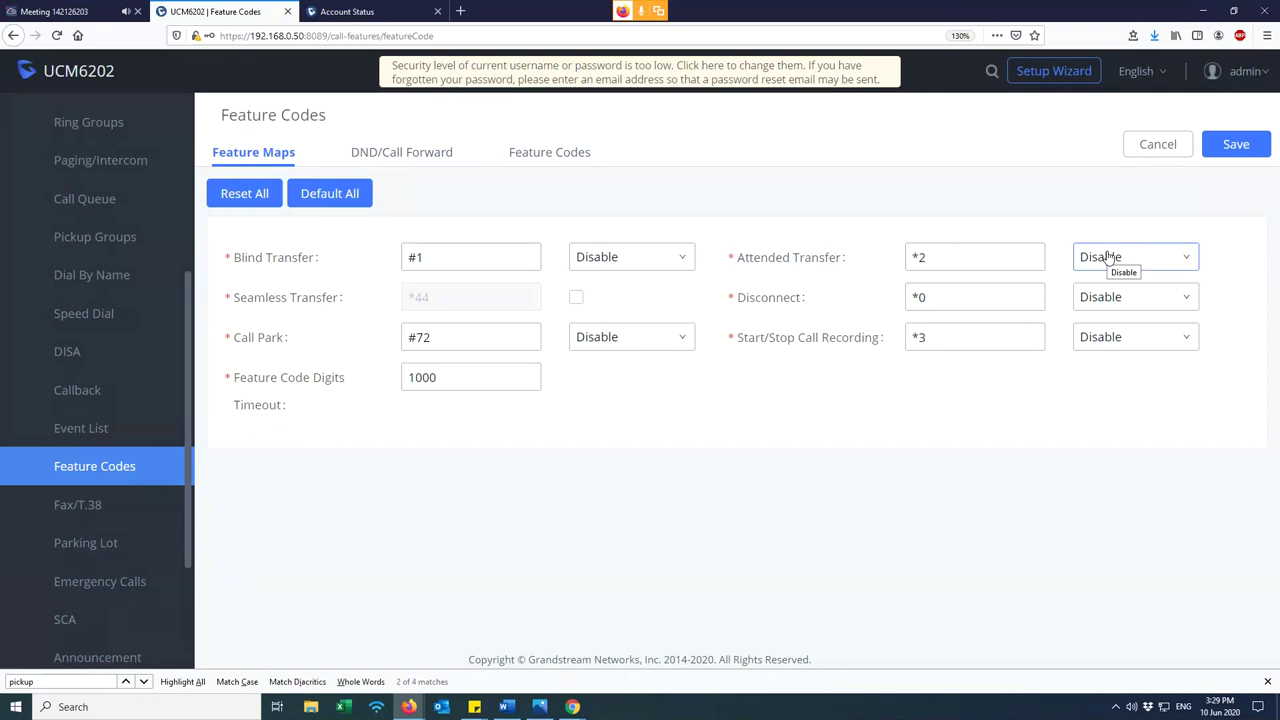
pyautogui.moveTo(975, 258); pyautogui.dragTo(878, 257)
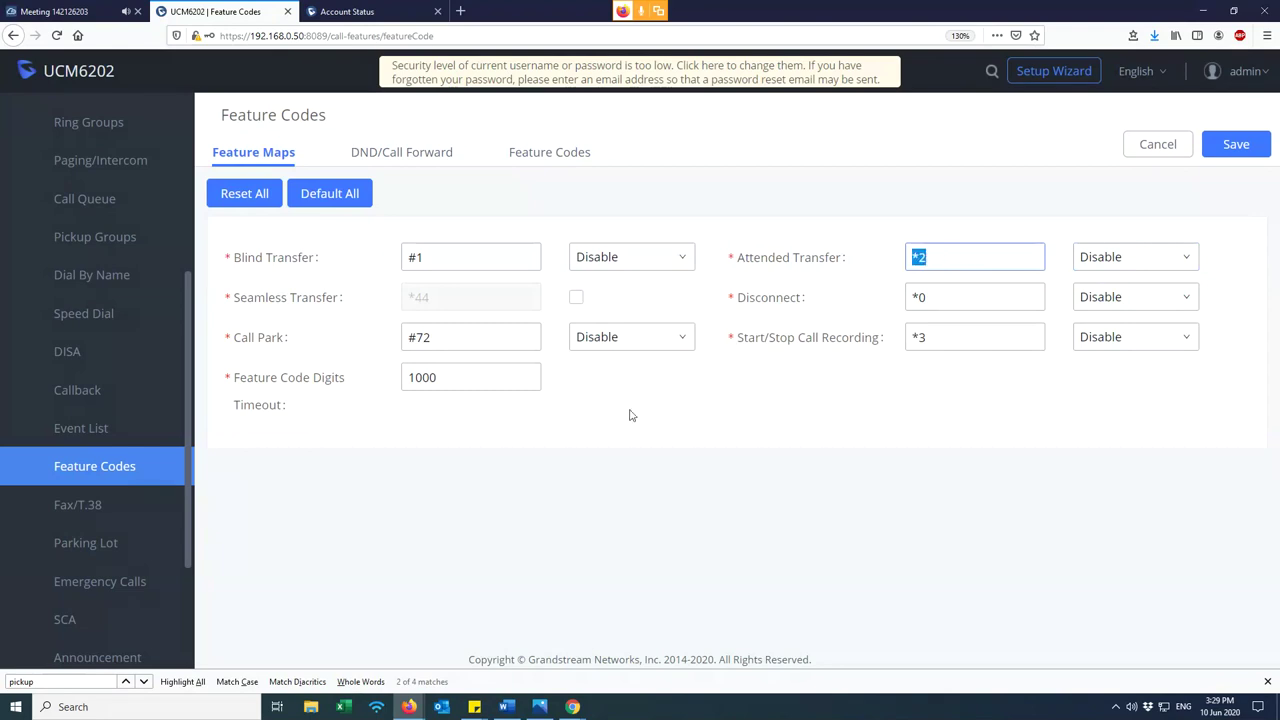
pyautogui.click(400, 153)
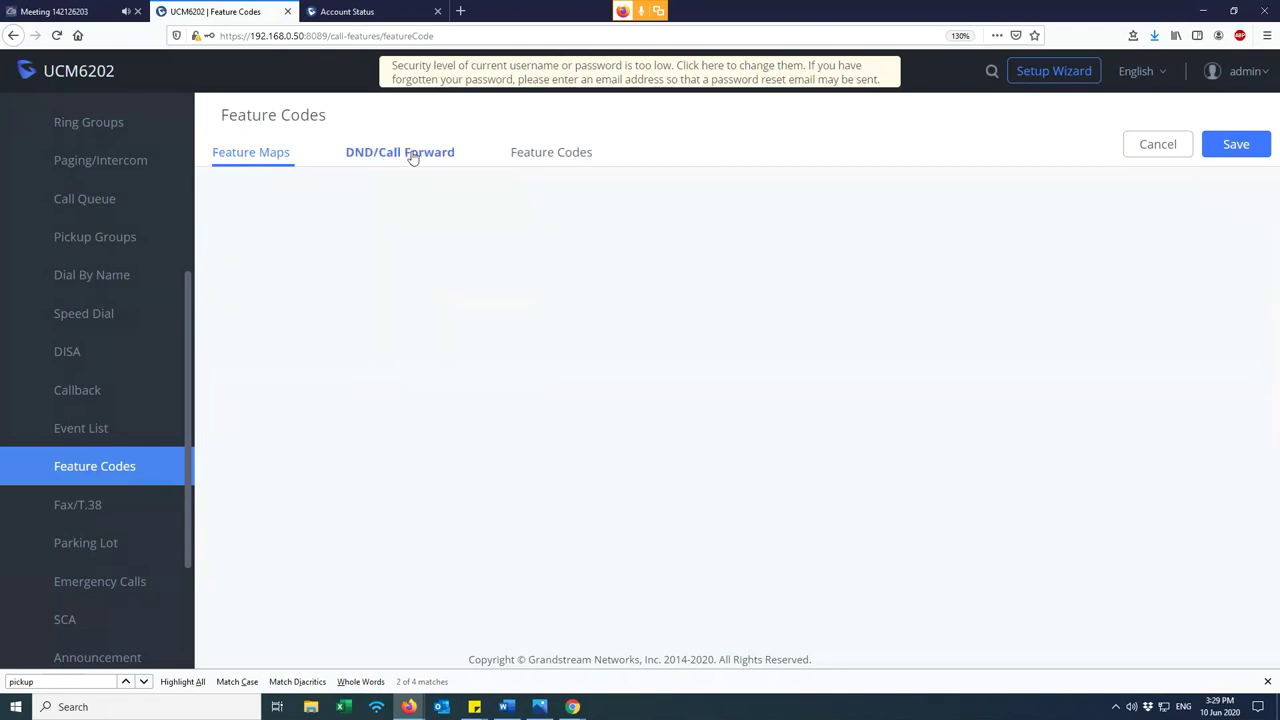
pyautogui.click(536, 160)
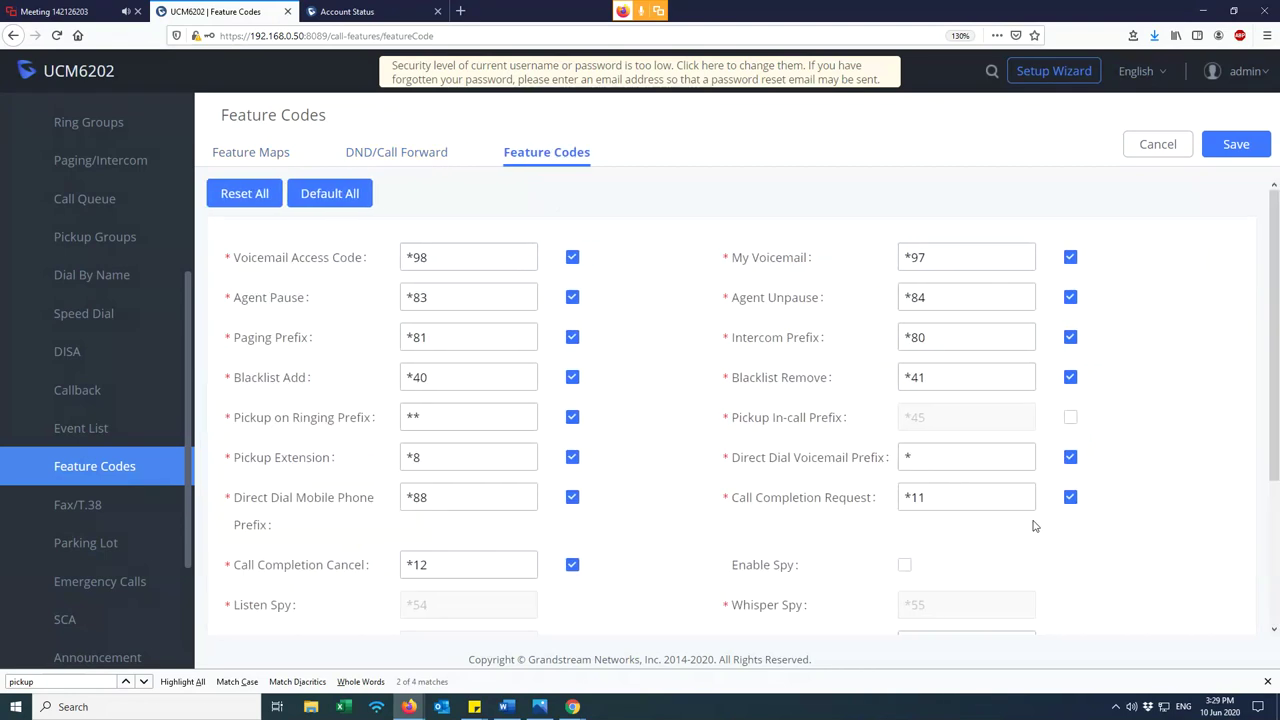
pyautogui.scroll(-3, 658, 374)
pyautogui.scroll(3, 658, 374)
pyautogui.click(265, 155)
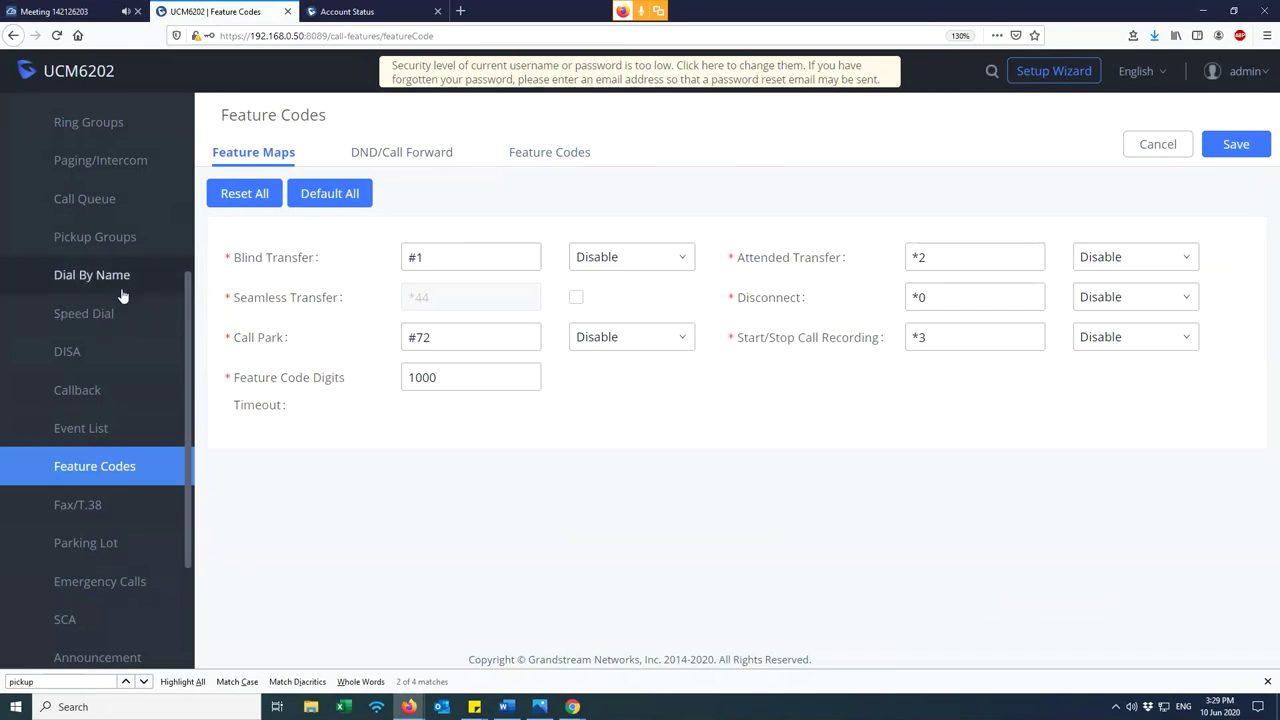
pyautogui.scroll(2, 128, 472)
pyautogui.scroll(-3, 127, 520)
pyautogui.scroll(3, 127, 540)
pyautogui.scroll(4, 128, 470)
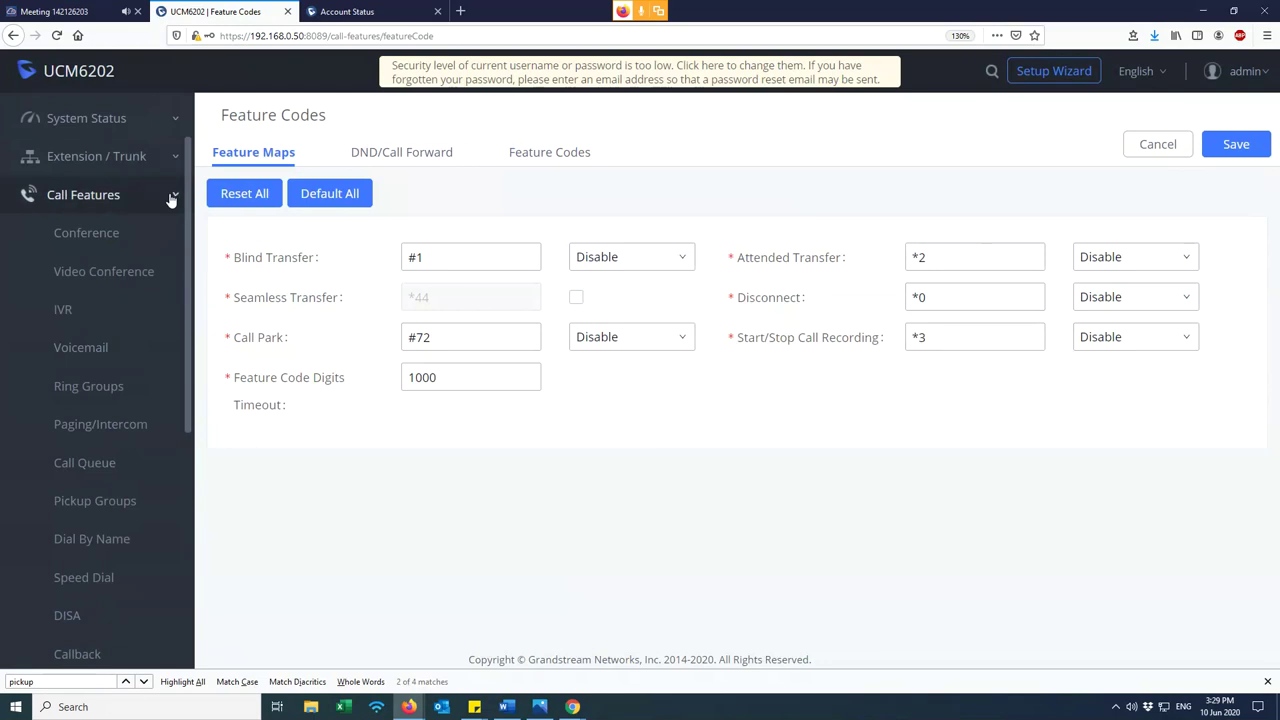
pyautogui.click(171, 200)
pyautogui.click(141, 262)
pyautogui.scroll(-2, 150, 334)
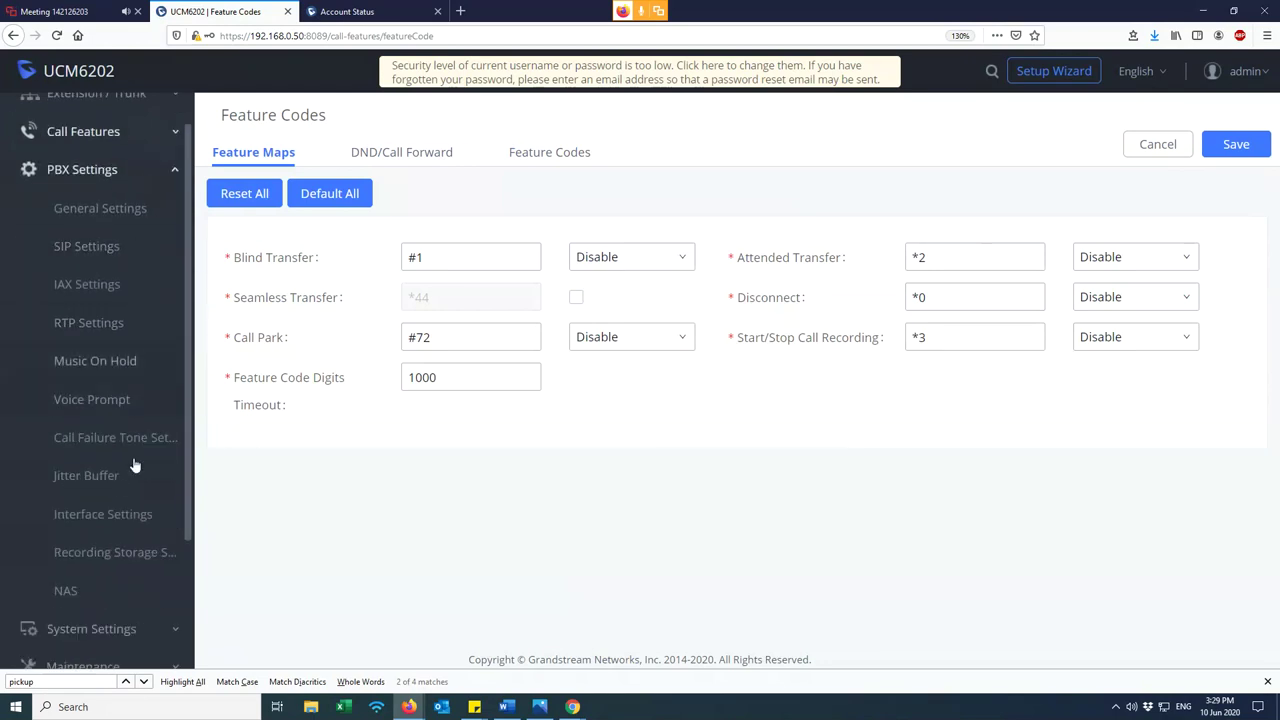
pyautogui.click(150, 636)
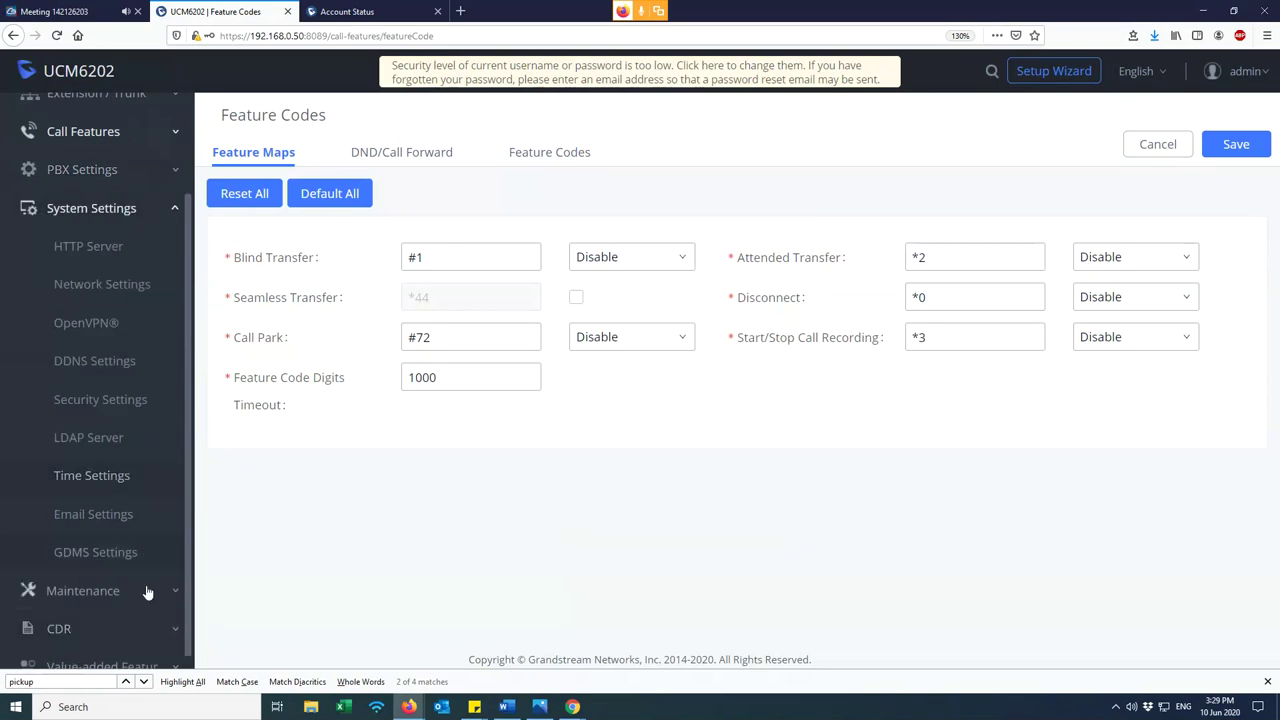
pyautogui.click(149, 597)
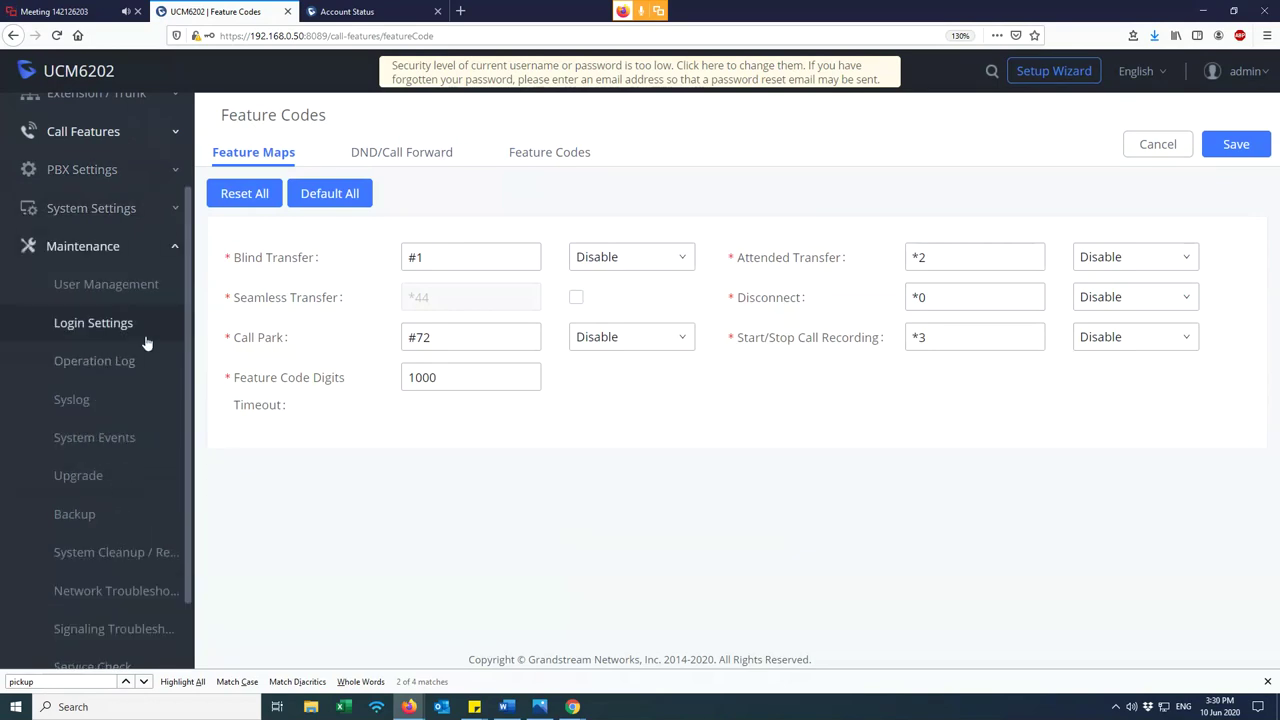
pyautogui.click(122, 292)
pyautogui.click(118, 478)
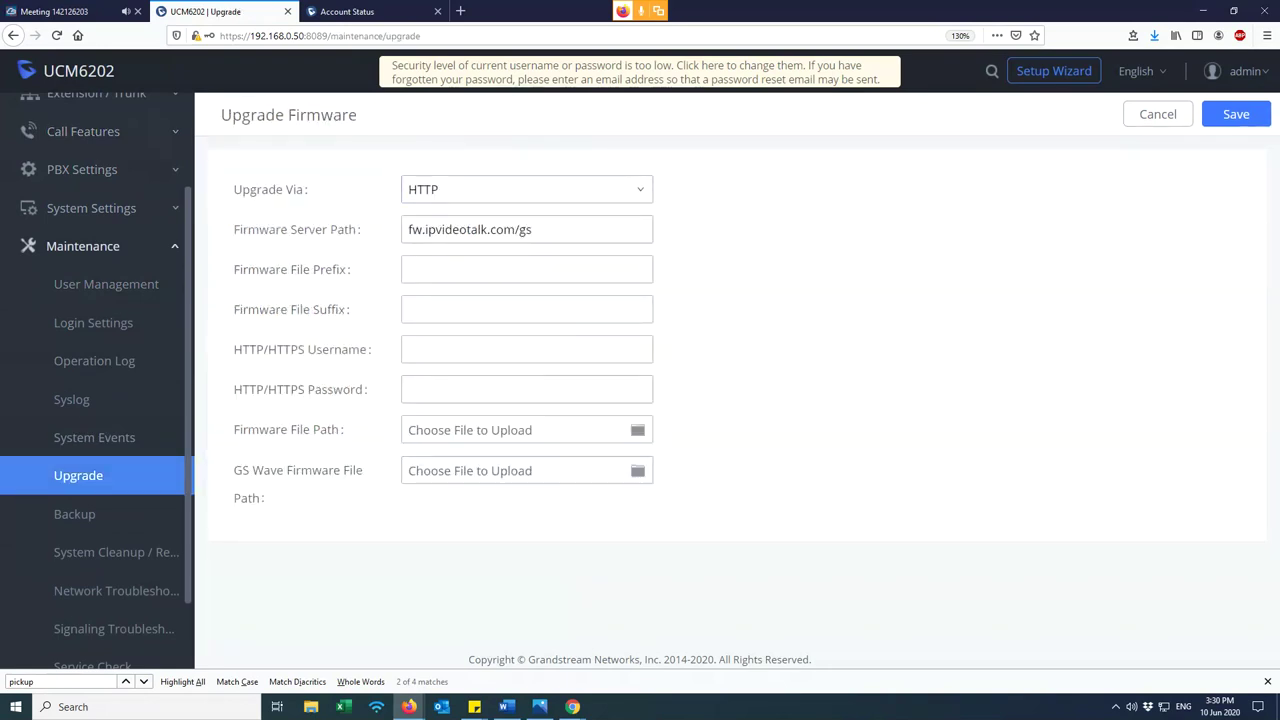
pyautogui.click(497, 198)
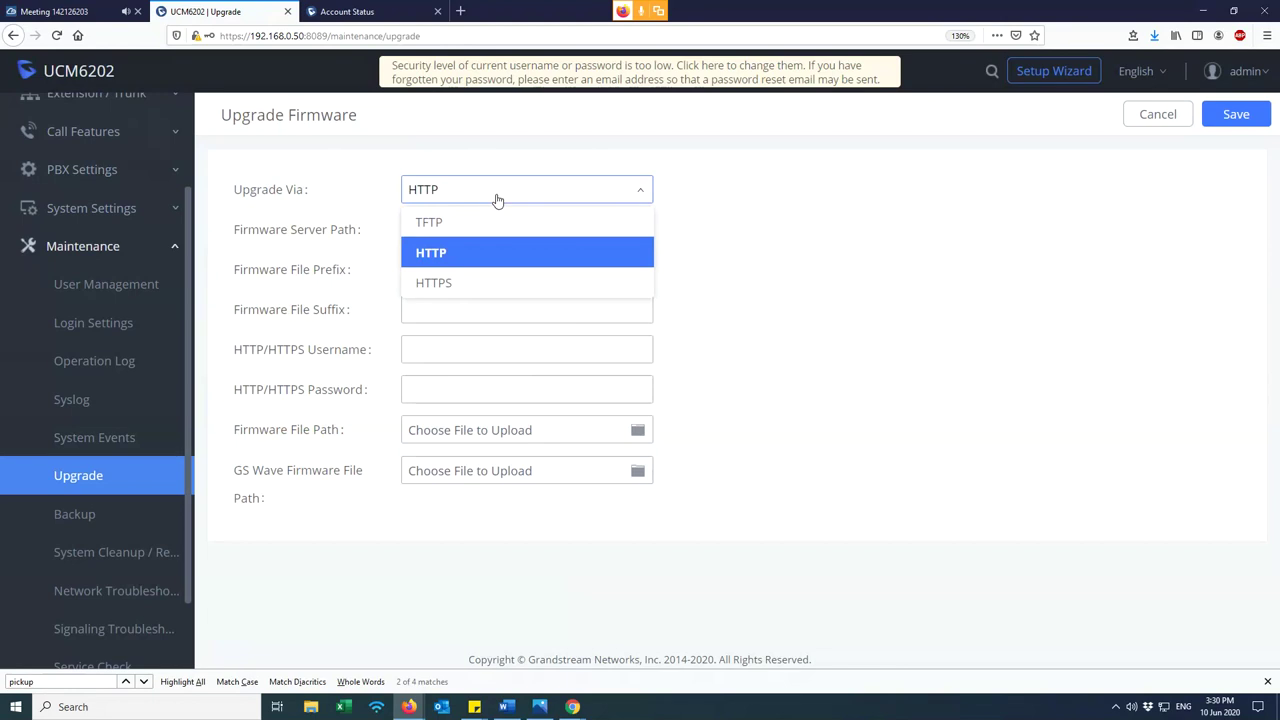
pyautogui.click(452, 224)
pyautogui.click(455, 198)
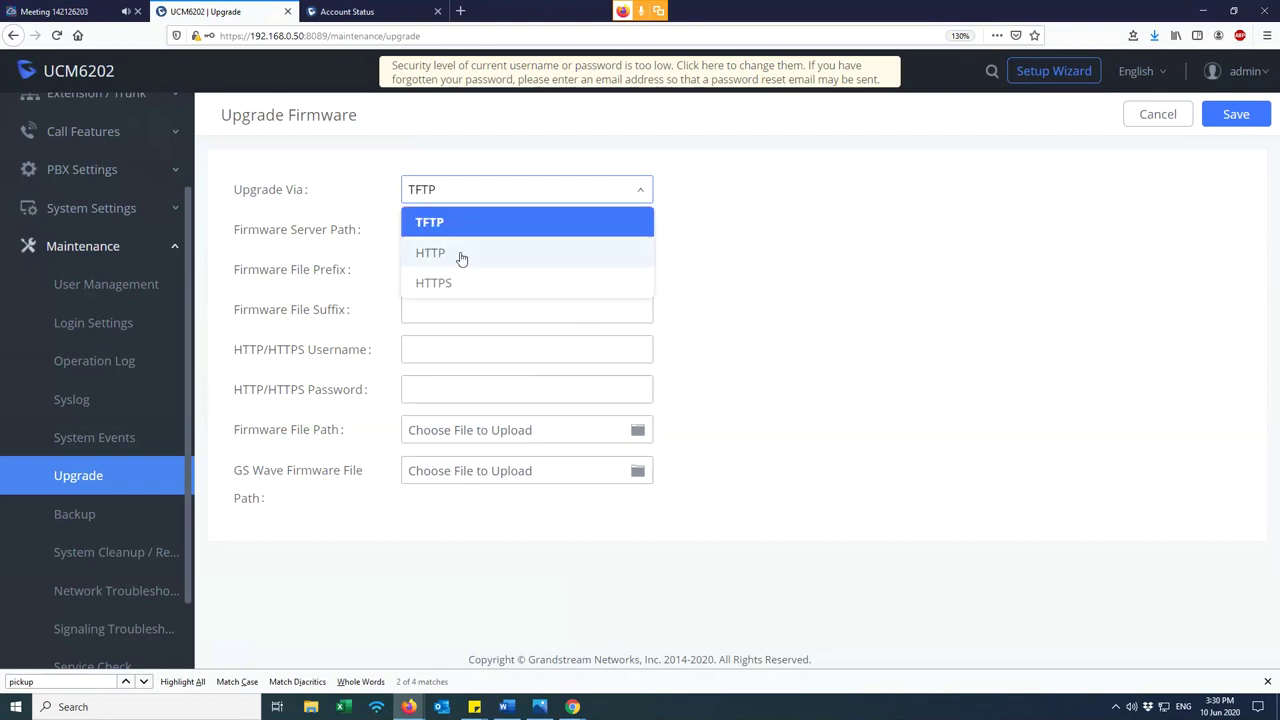
pyautogui.click(457, 253)
pyautogui.click(466, 198)
pyautogui.click(452, 284)
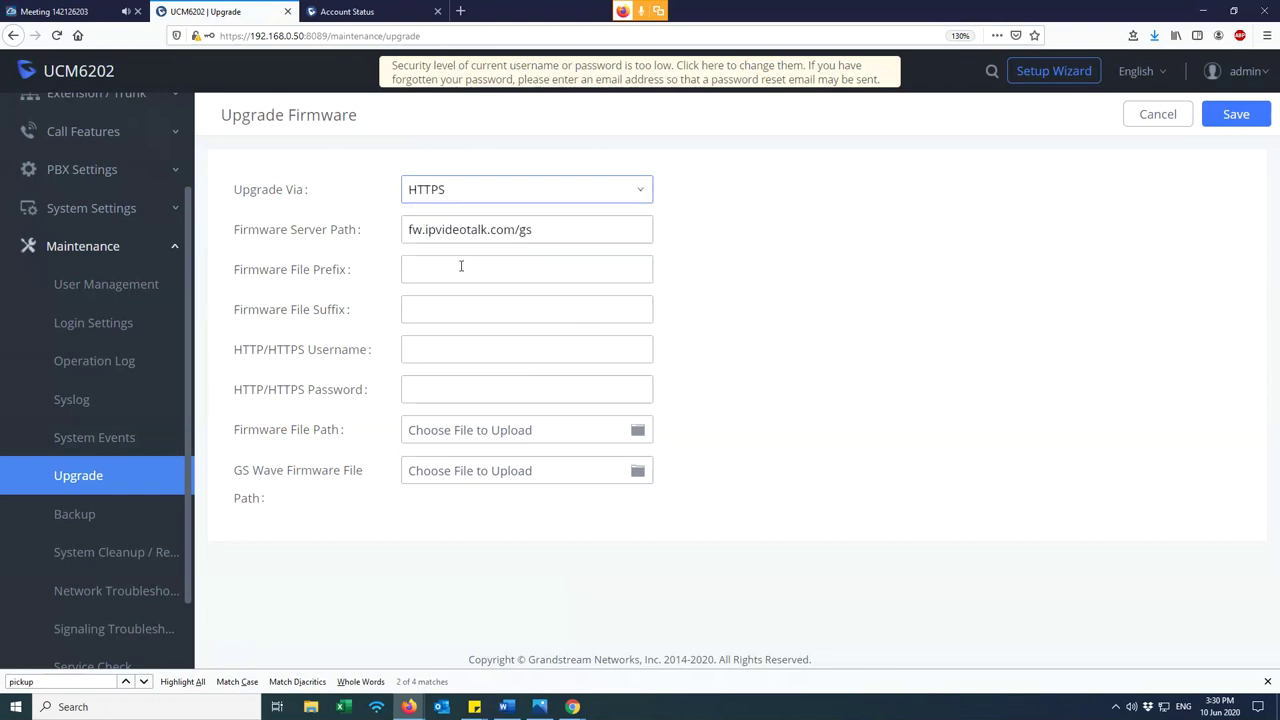
pyautogui.click(458, 194)
pyautogui.click(463, 256)
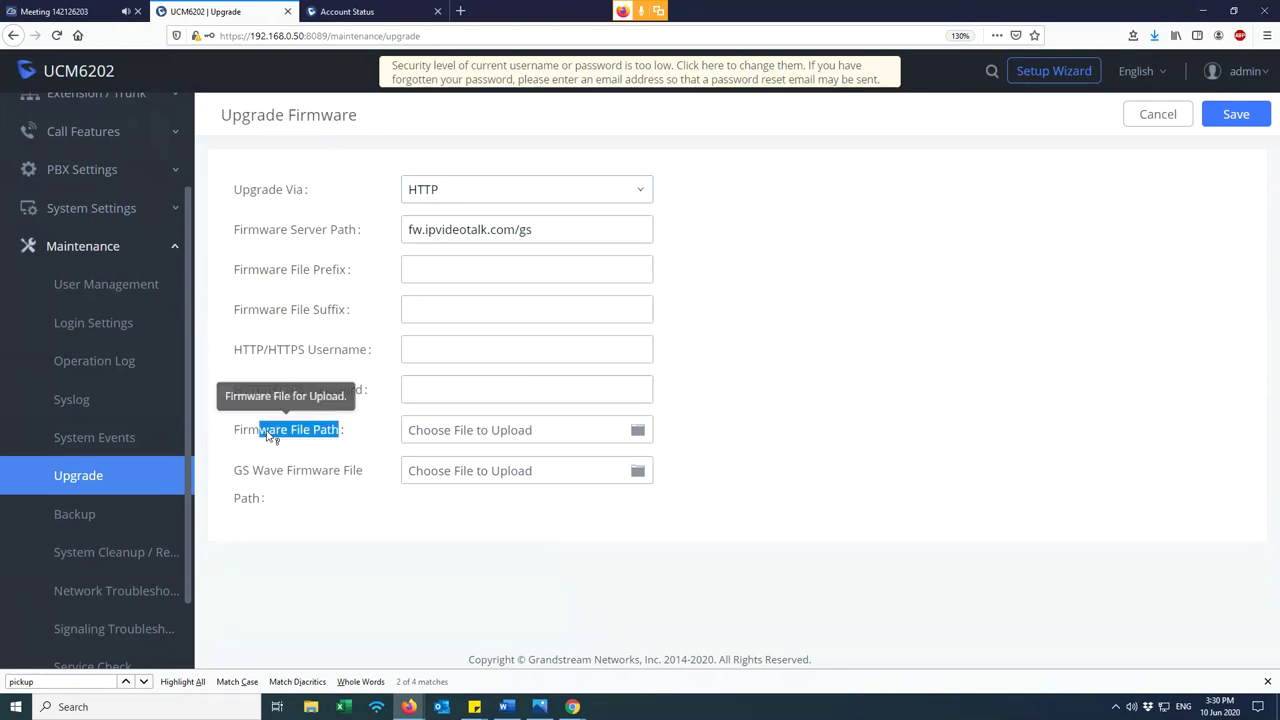
pyautogui.moveTo(340, 430); pyautogui.dragTo(236, 432)
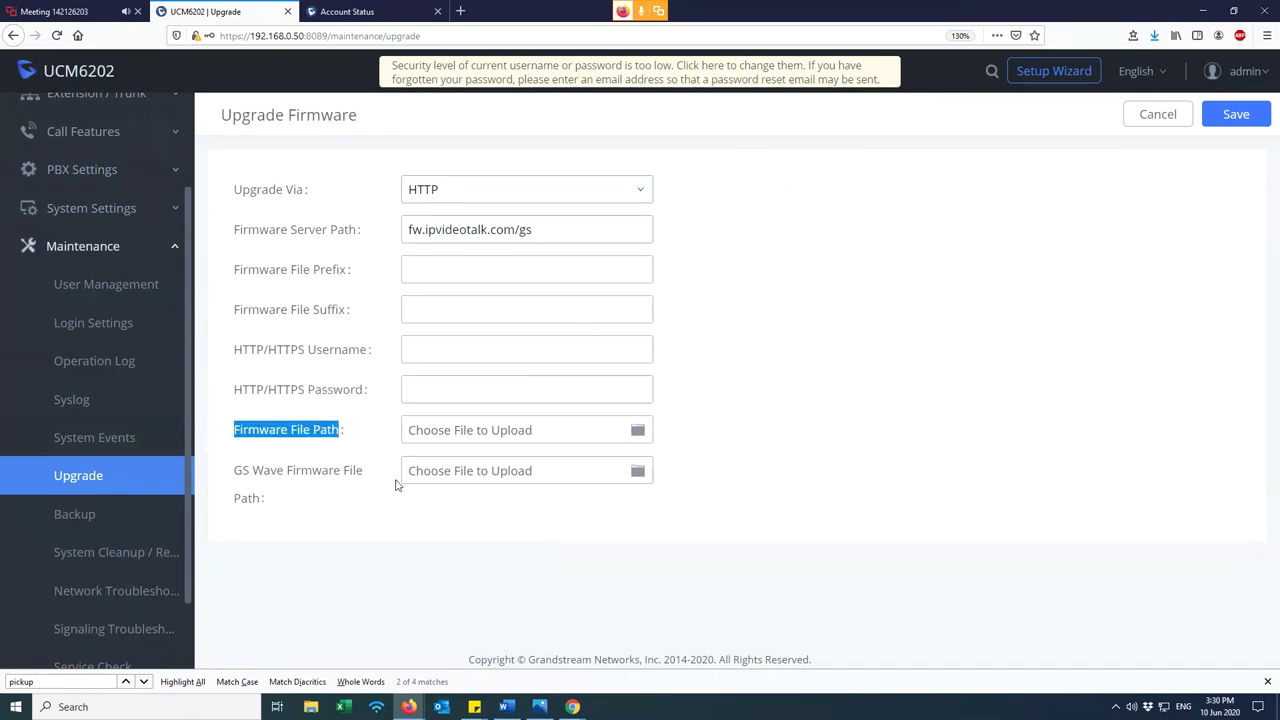
pyautogui.click(634, 430)
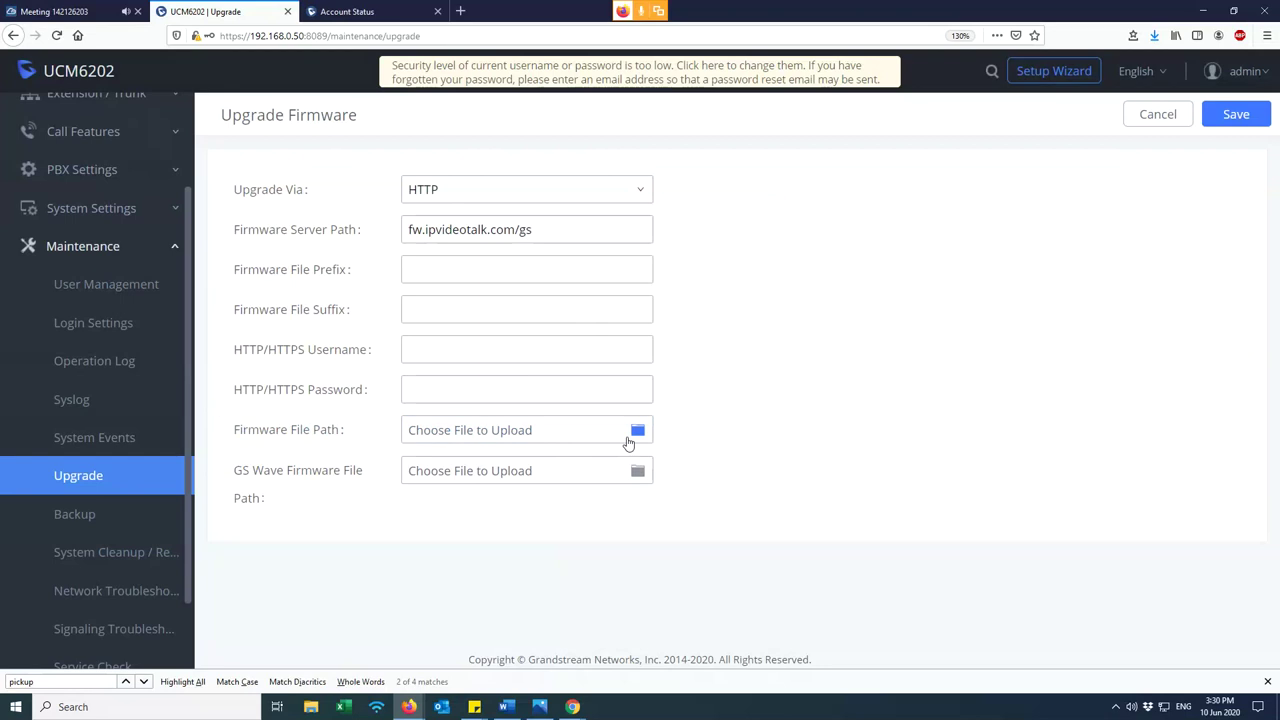
pyautogui.click(481, 437)
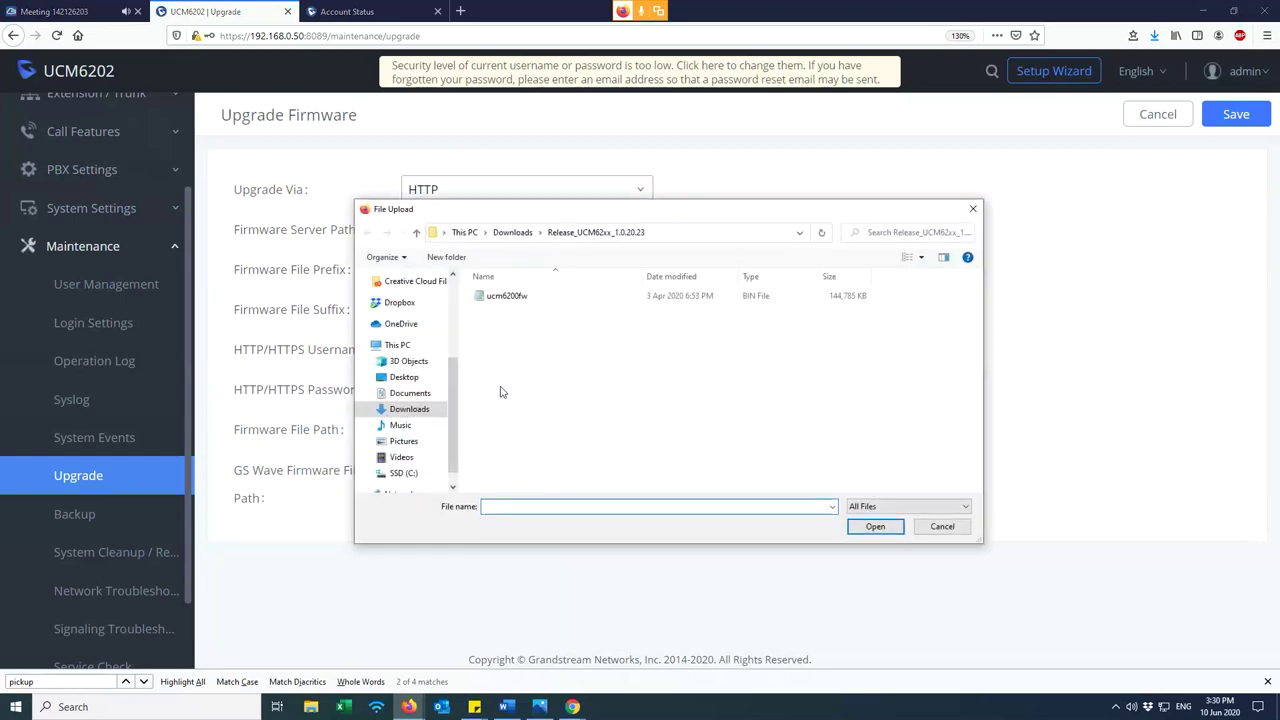
pyautogui.click(514, 233)
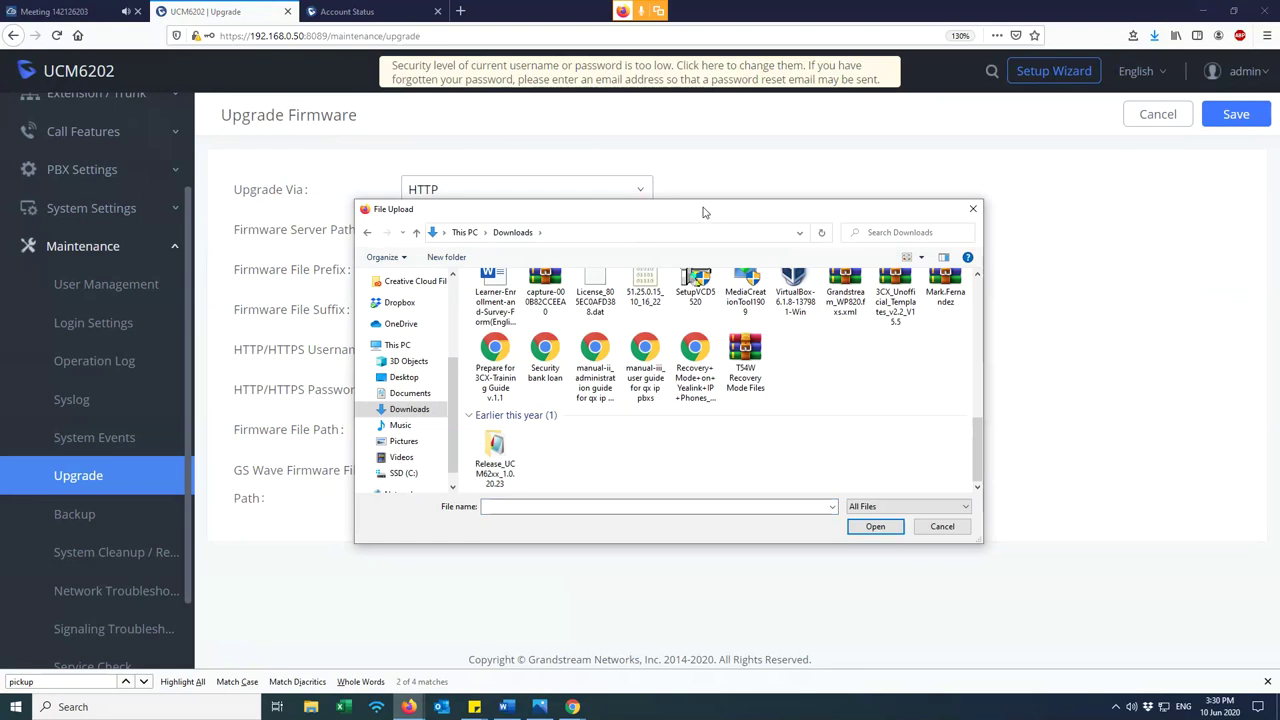
pyautogui.moveTo(709, 214); pyautogui.dragTo(766, 207)
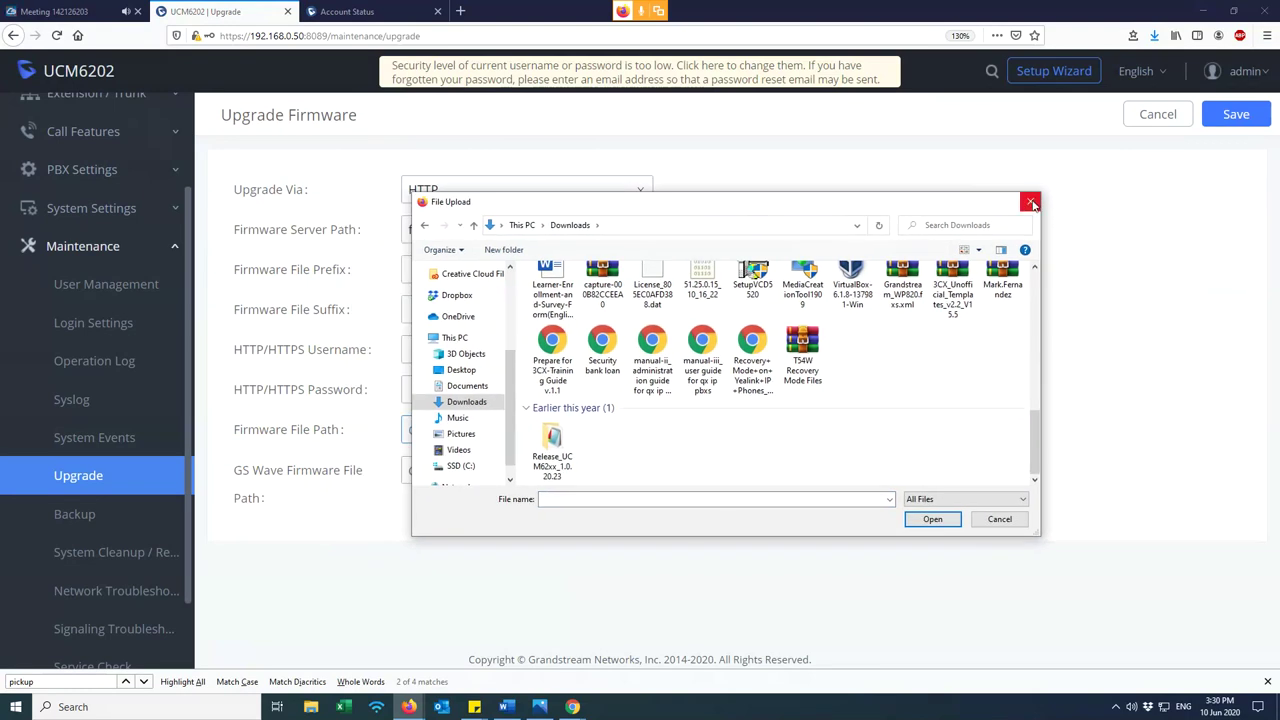
pyautogui.click(1031, 204)
pyautogui.hotkey('ctrl', 't')
pyautogui.hotkey('ctrl', 'w')
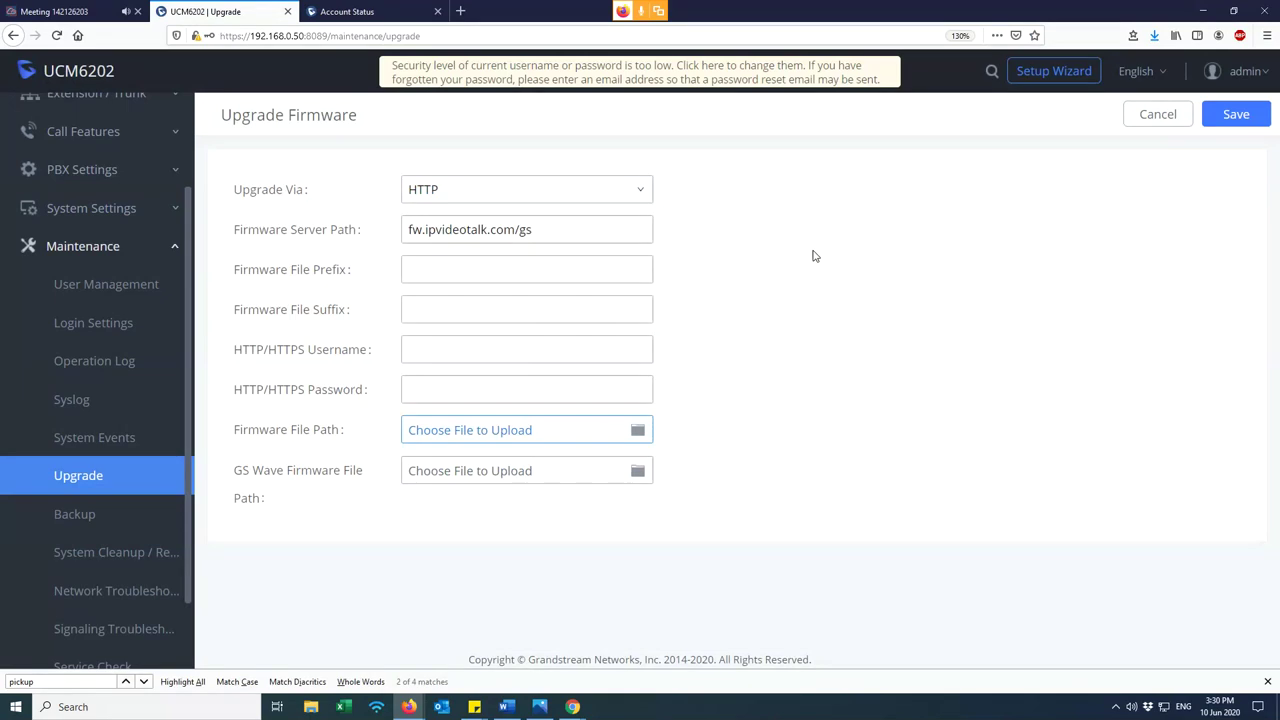
pyautogui.hotkey('ctrl', 't')
pyautogui.write('grandstream.com')
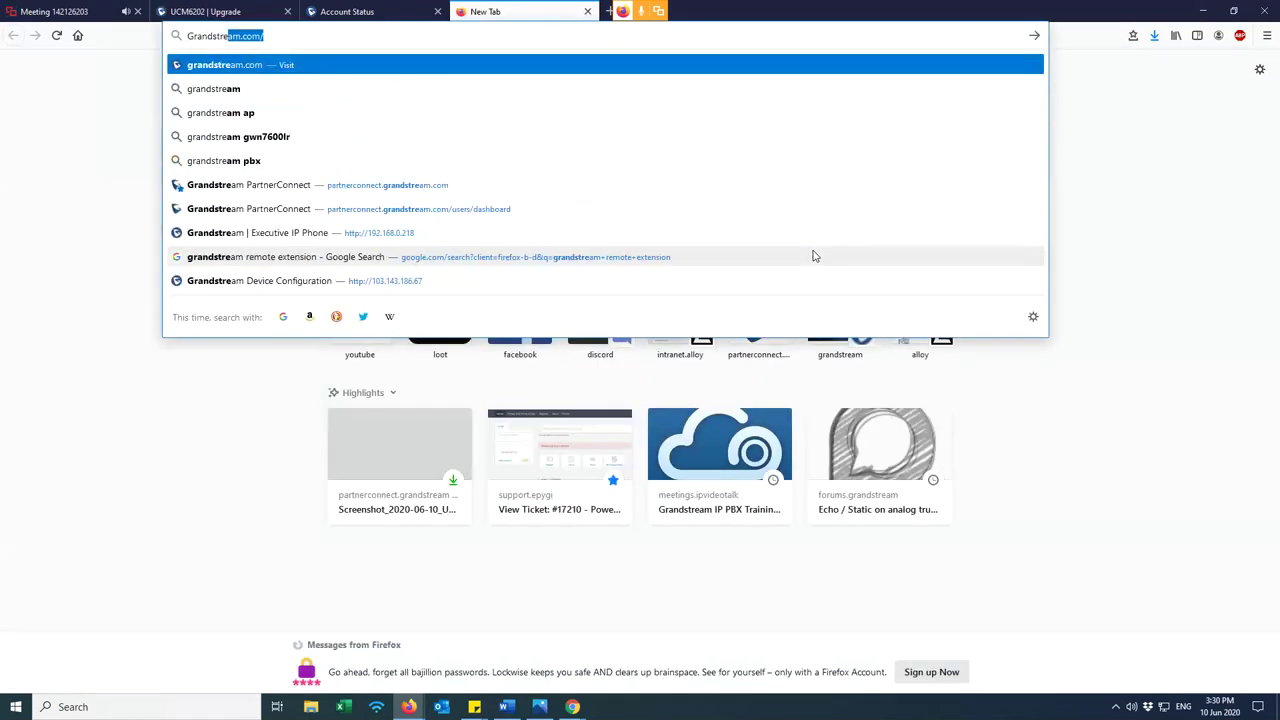
# - Load grandstream.com, open the firmware downloads page and search it for UCM
pyautogui.press('Return')
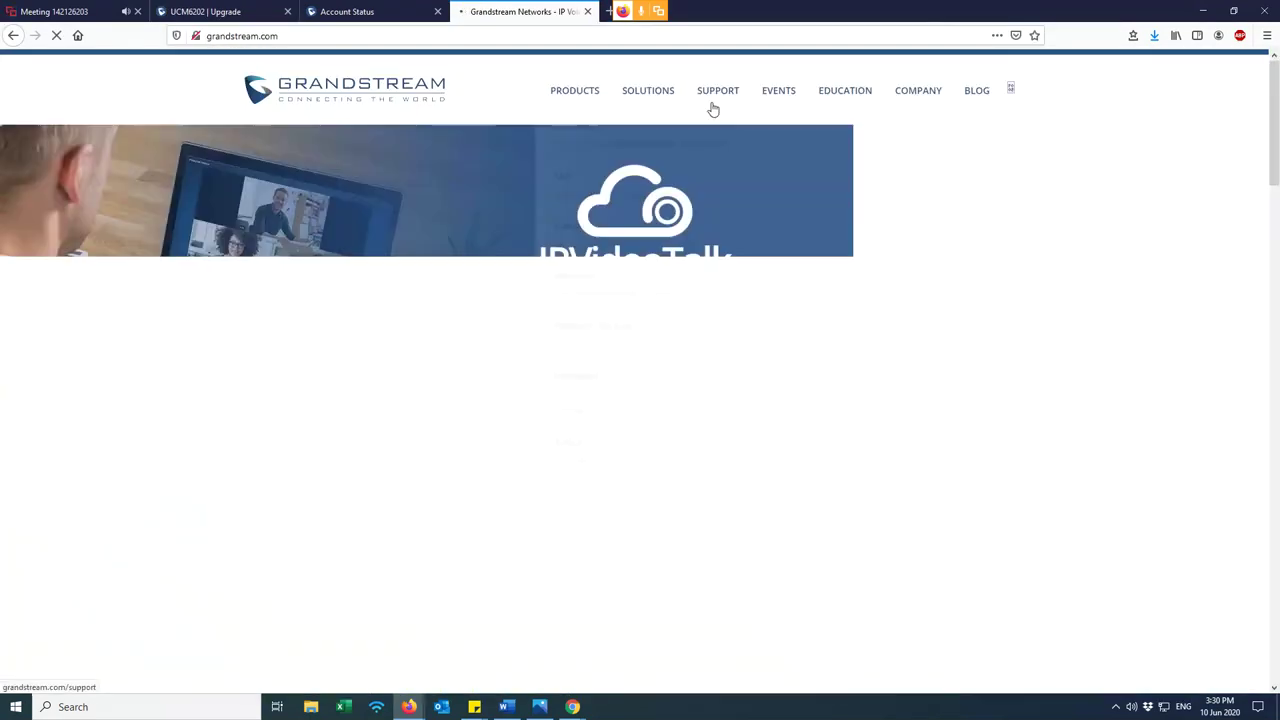
pyautogui.moveTo(712, 100)
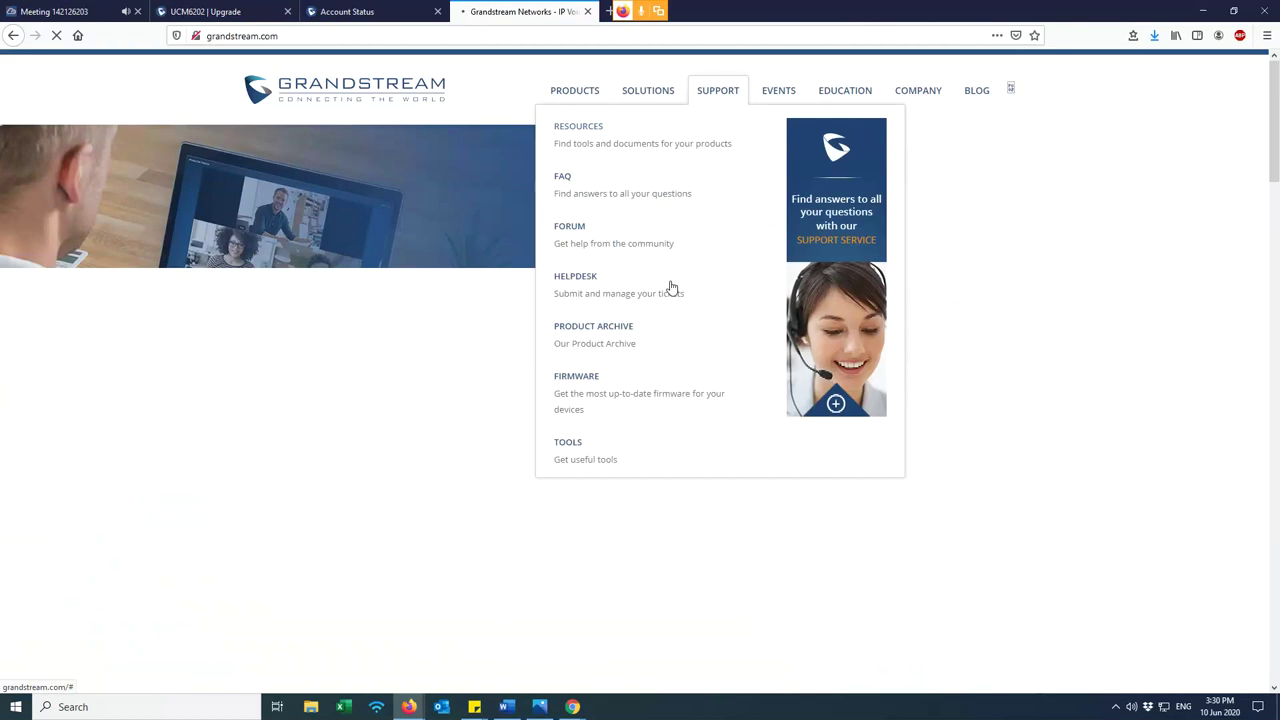
pyautogui.click(578, 380)
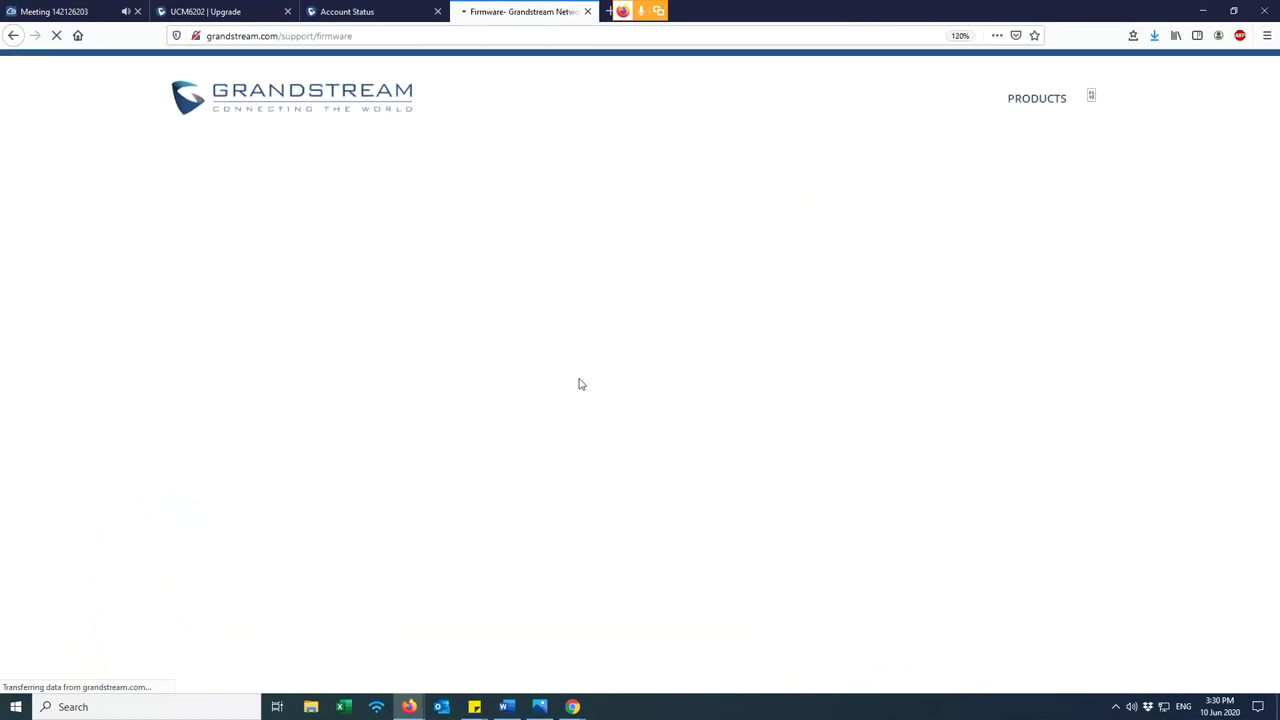
pyautogui.hotkey('ctrl', 'f')
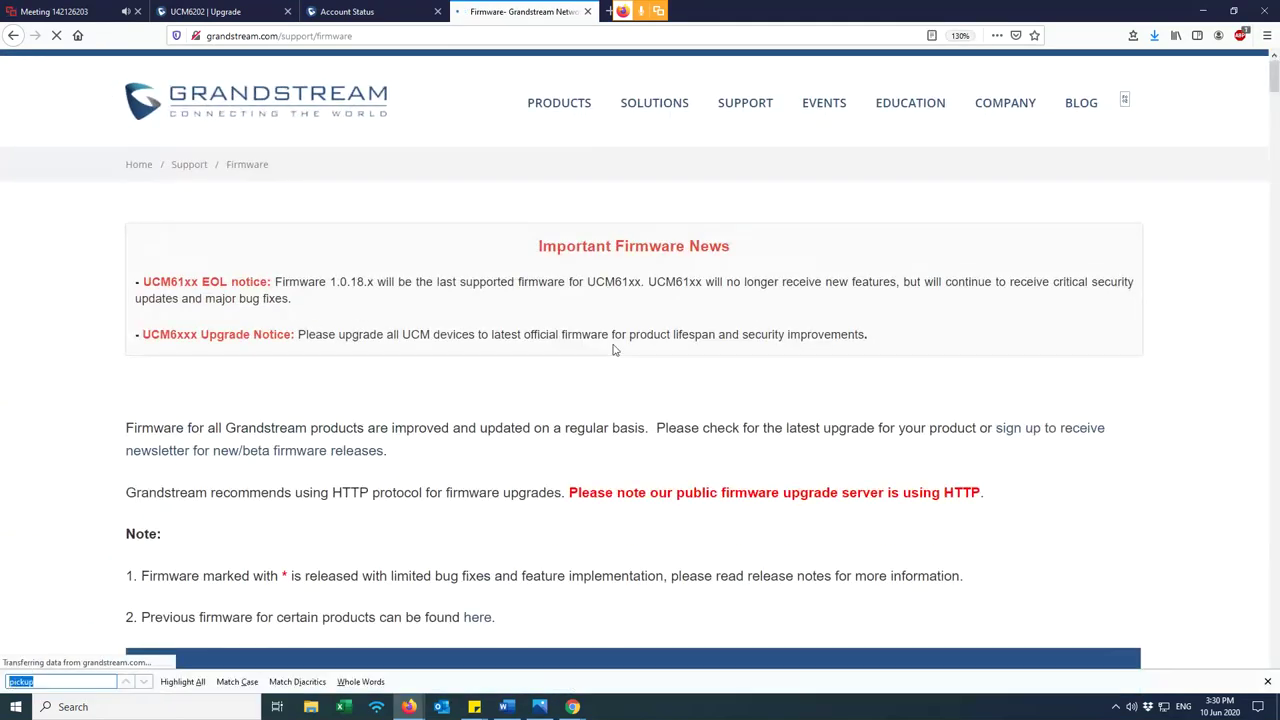
pyautogui.write('G')
pyautogui.press('Return')
pyautogui.press('BackSpace')
pyautogui.write('UCM')
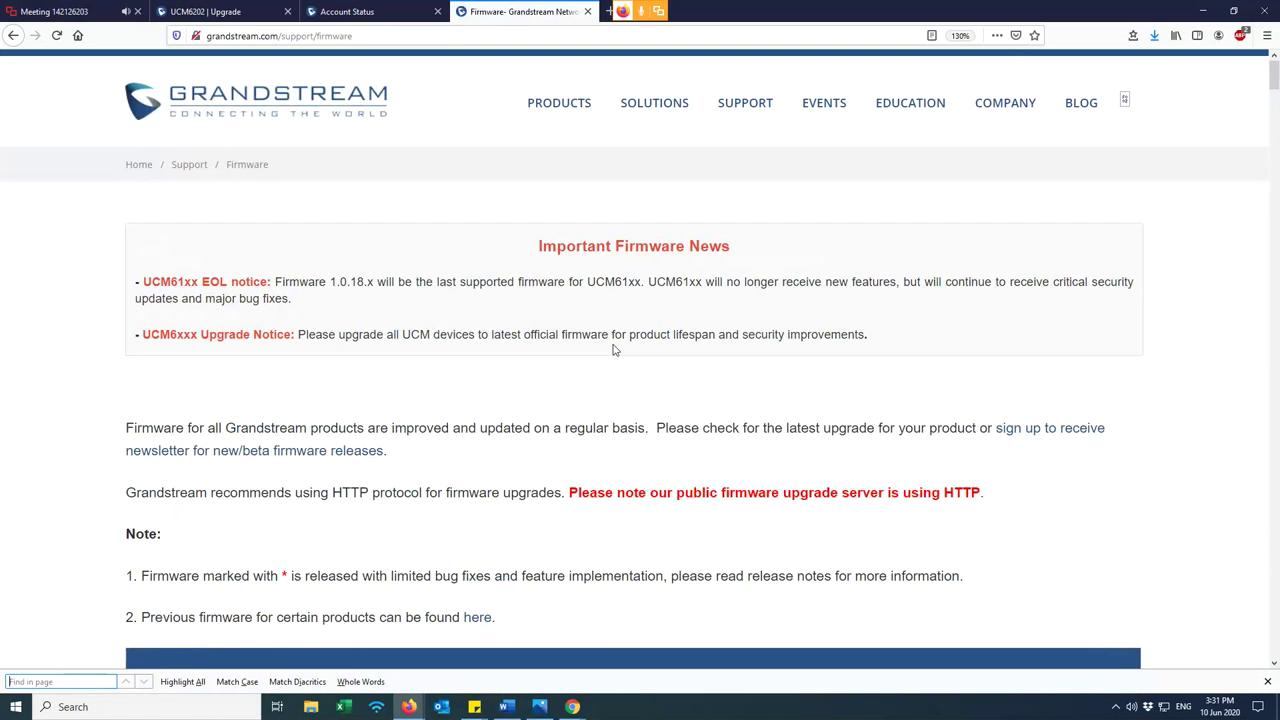
pyautogui.press('Return')
pyautogui.press('Return')
pyautogui.press('Return')
pyautogui.press('Return')
pyautogui.press('Return')
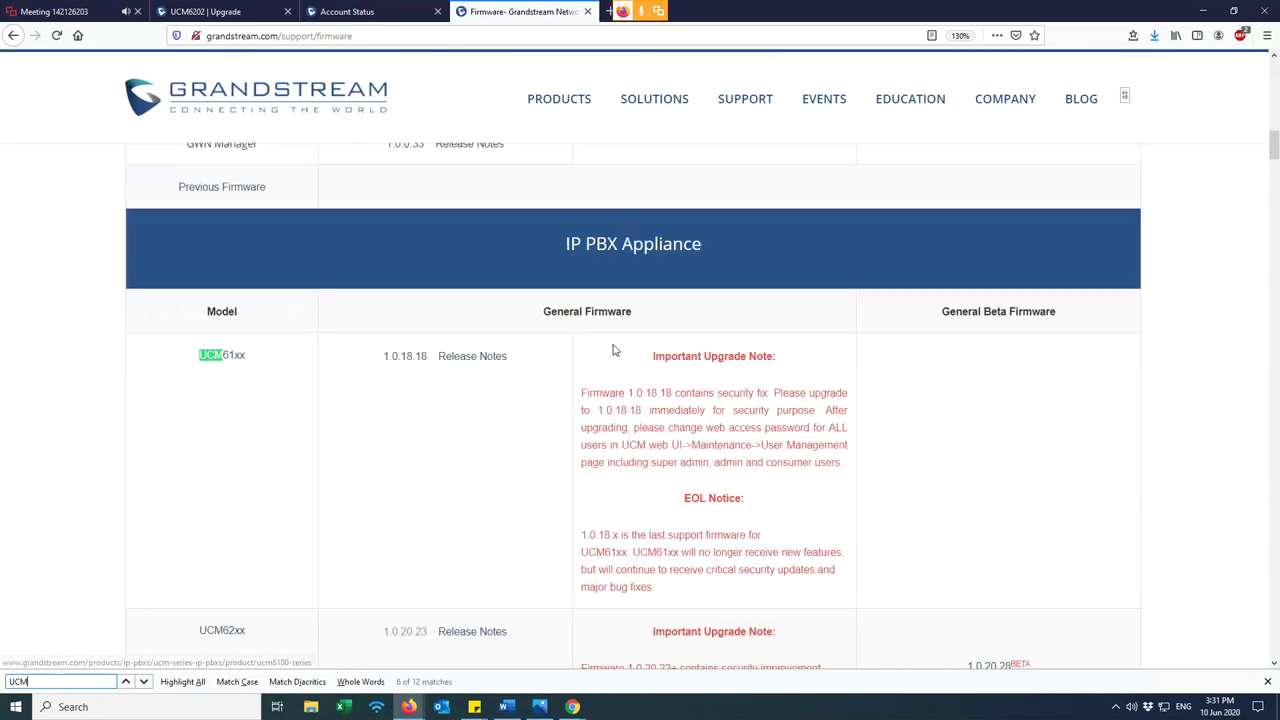
# - Find the UCM62xx General Firmware entry, version 1.0.20.23, and its release notes
pyautogui.click(186, 10)
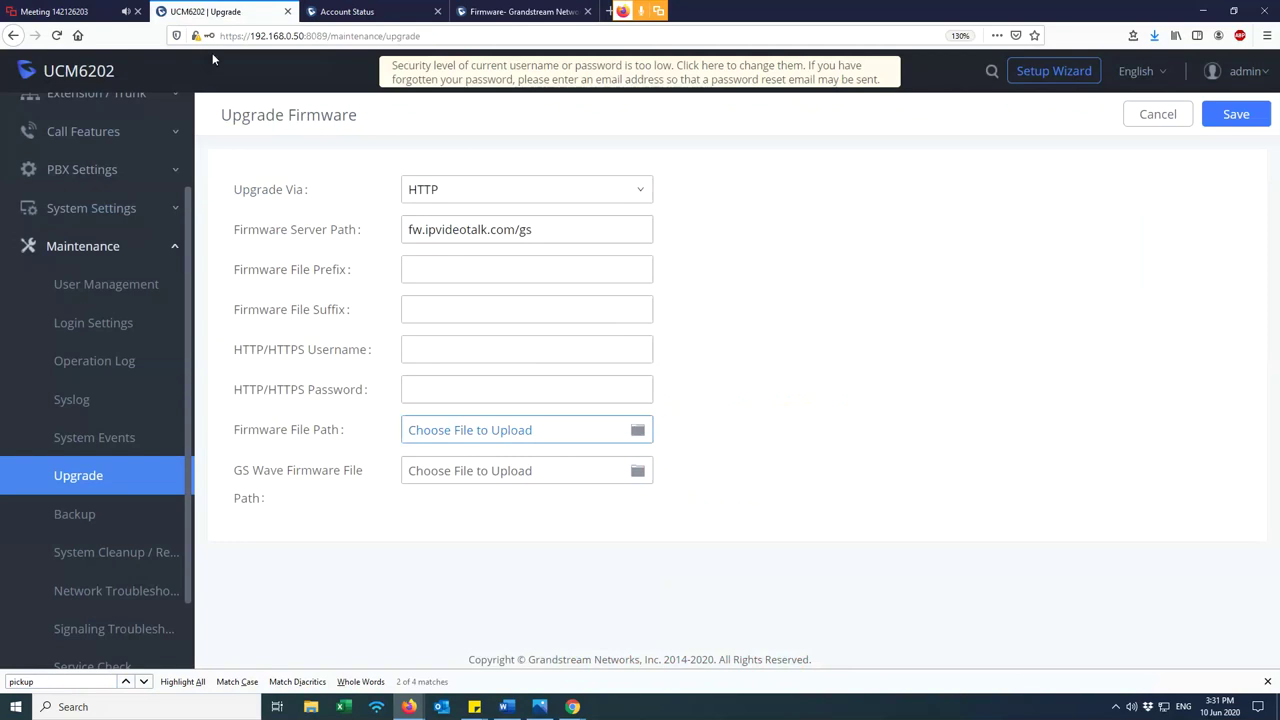
pyautogui.click(520, 11)
pyautogui.scroll(-2, 294, 500)
pyautogui.doubleClick(229, 537)
pyautogui.click(410, 556)
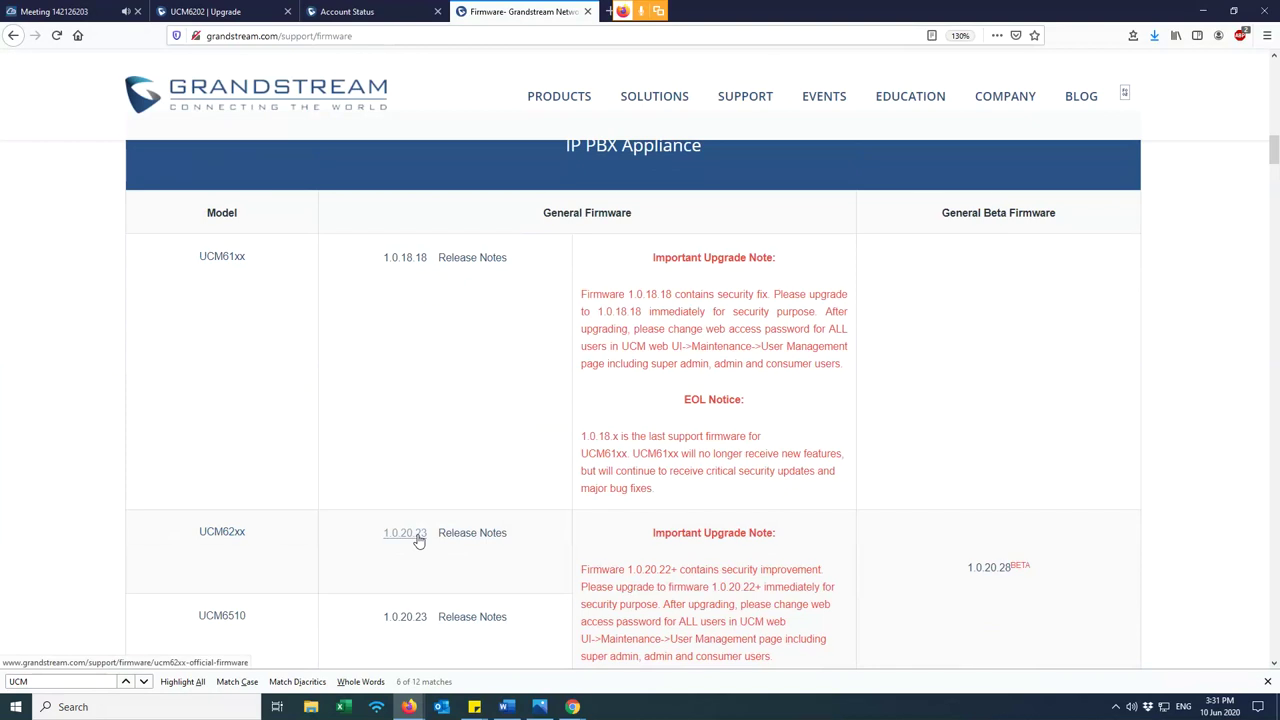
pyautogui.rightClick(418, 540)
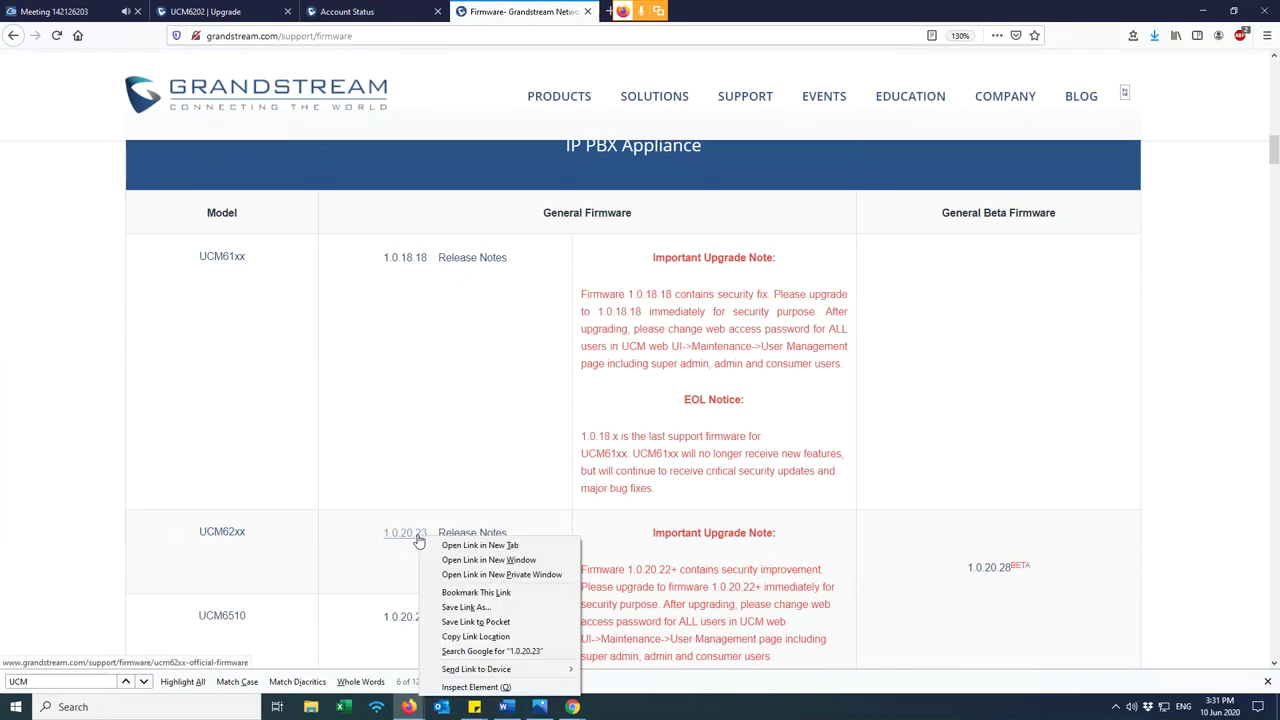
pyautogui.click(378, 552)
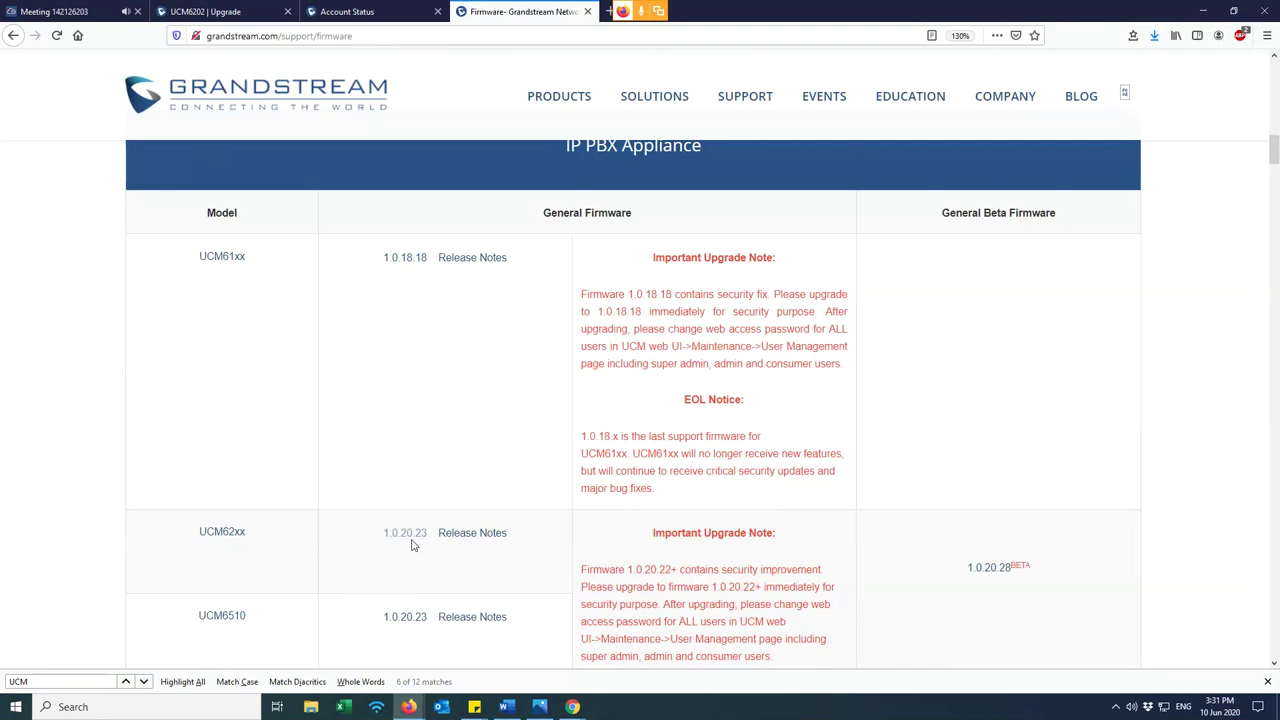
pyautogui.moveTo(510, 546); pyautogui.dragTo(437, 543)
pyautogui.click(532, 541)
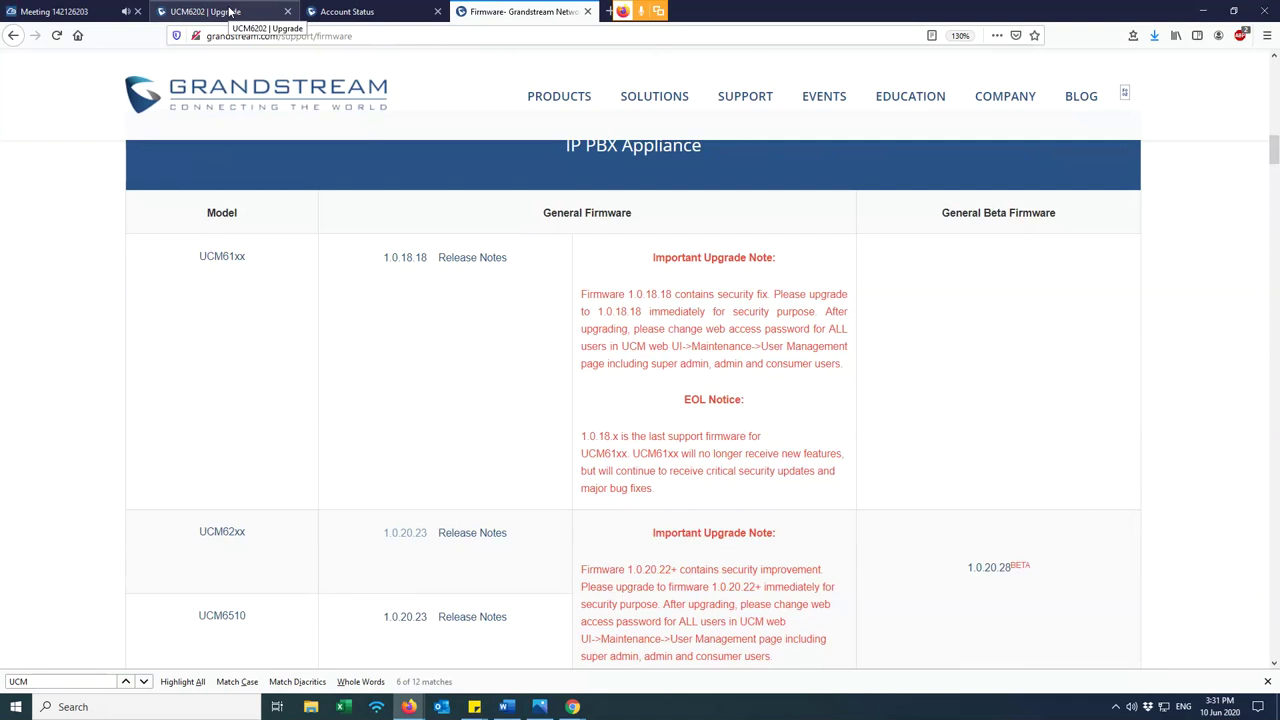
pyautogui.moveTo(376, 532); pyautogui.dragTo(430, 532)
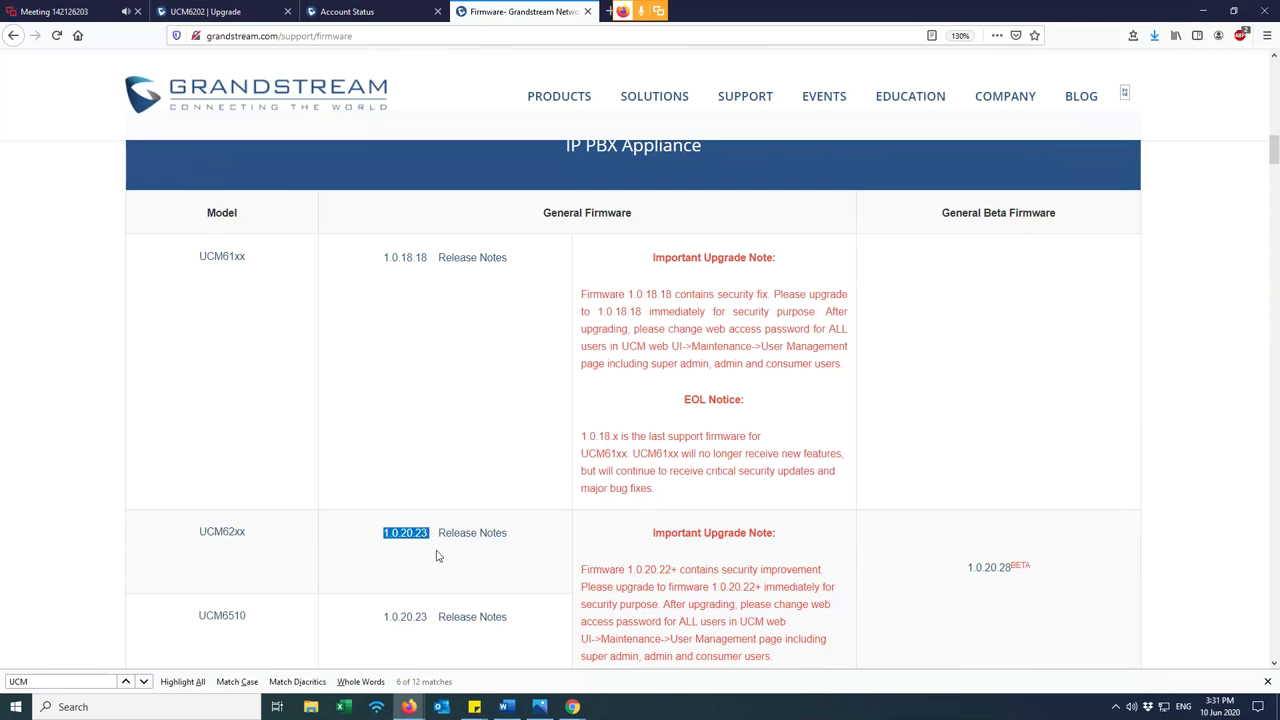
pyautogui.click(205, 11)
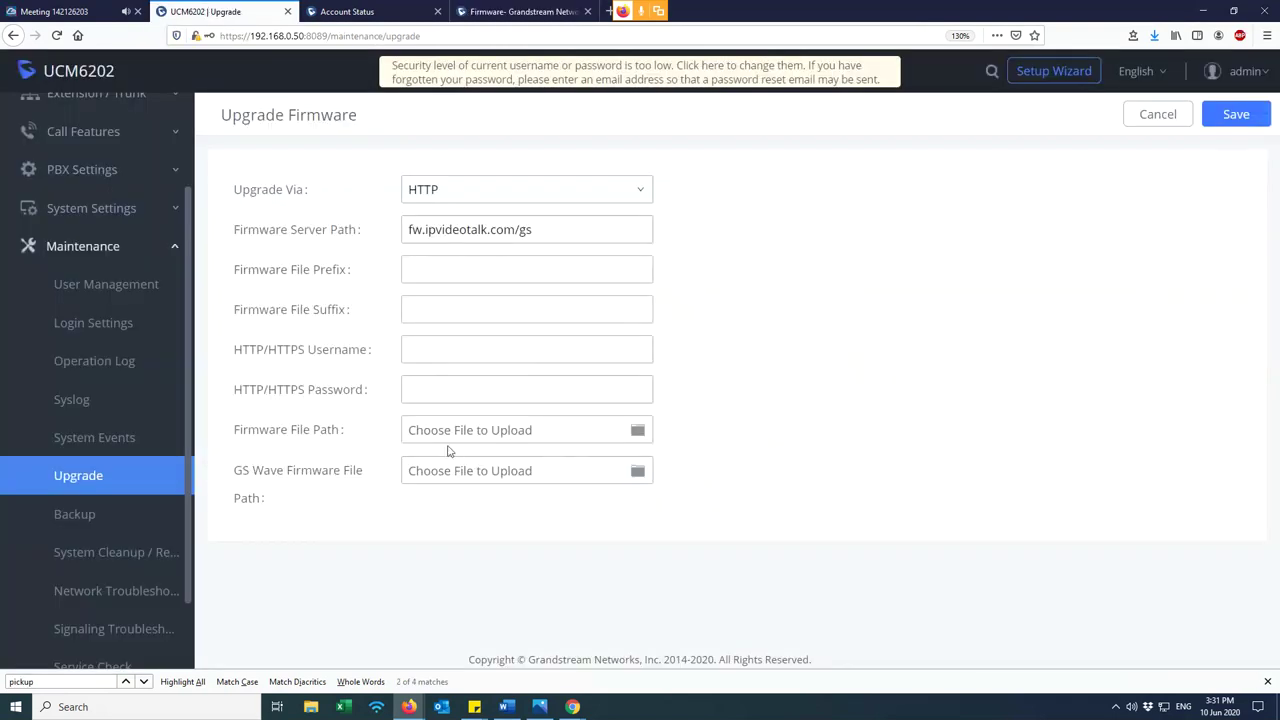
pyautogui.click(645, 432)
pyautogui.moveTo(352, 434); pyautogui.dragTo(251, 446)
pyautogui.click(231, 443)
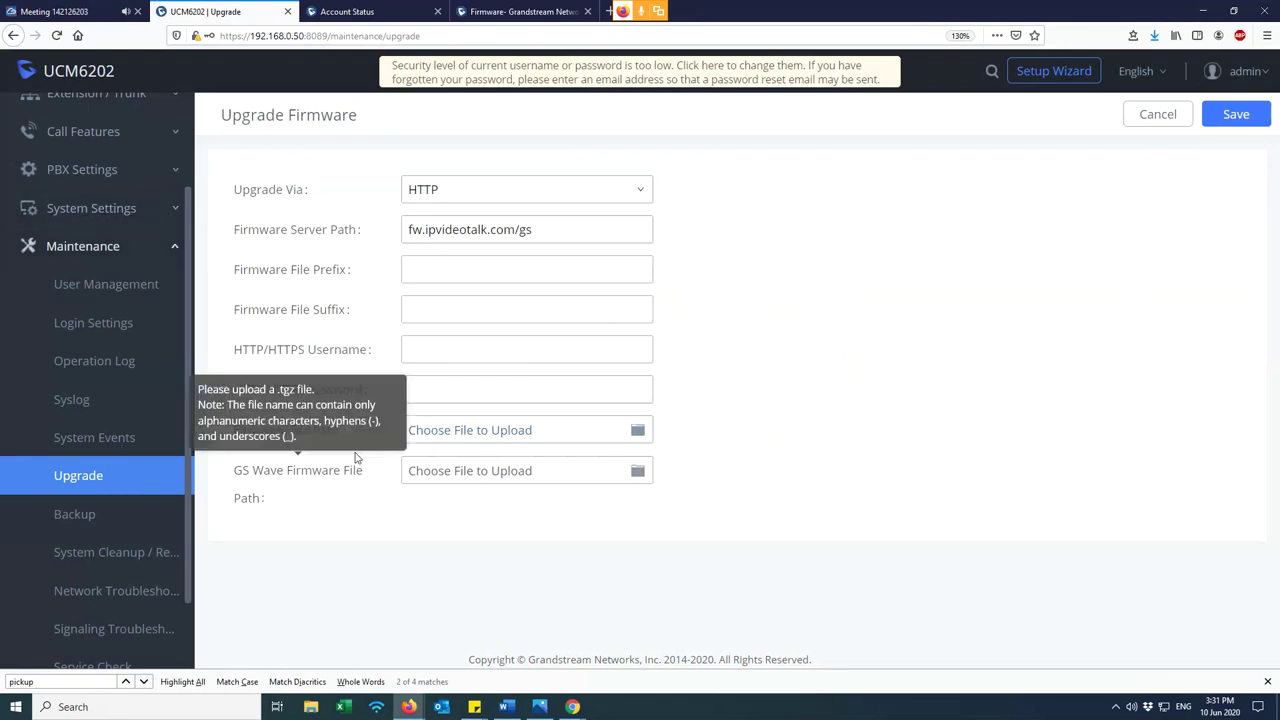
pyautogui.click(473, 437)
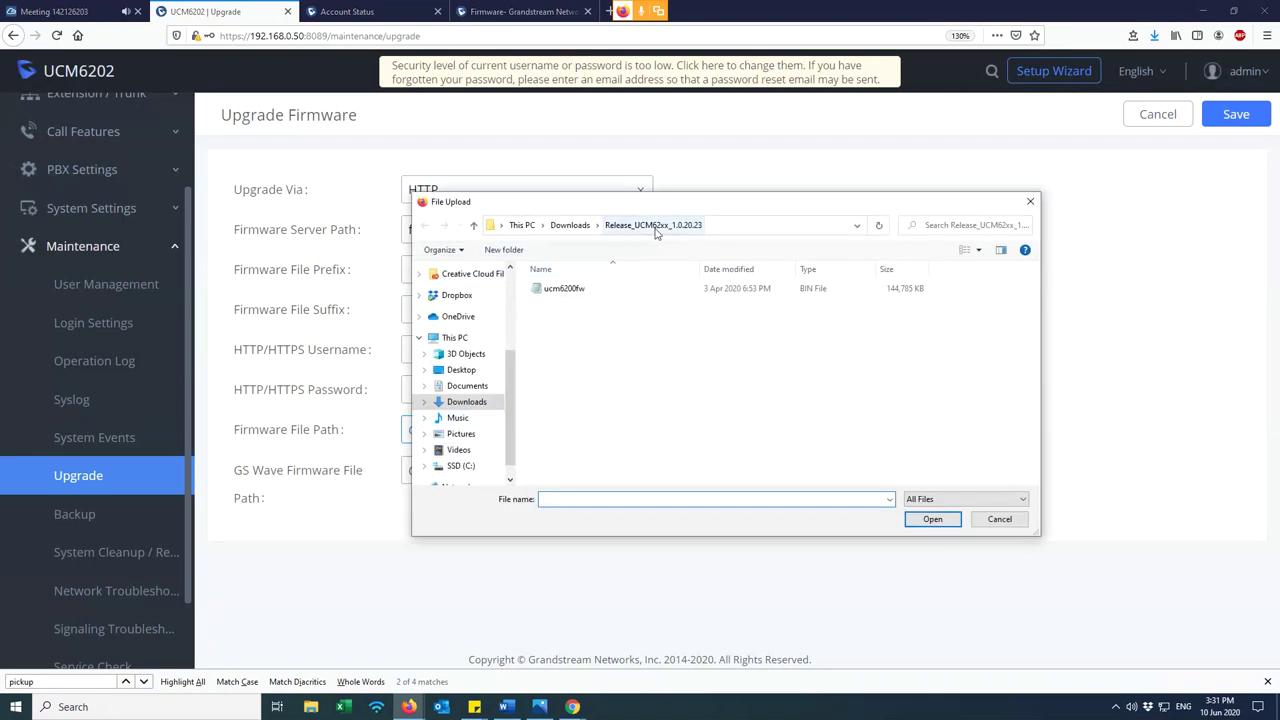
pyautogui.click(570, 225)
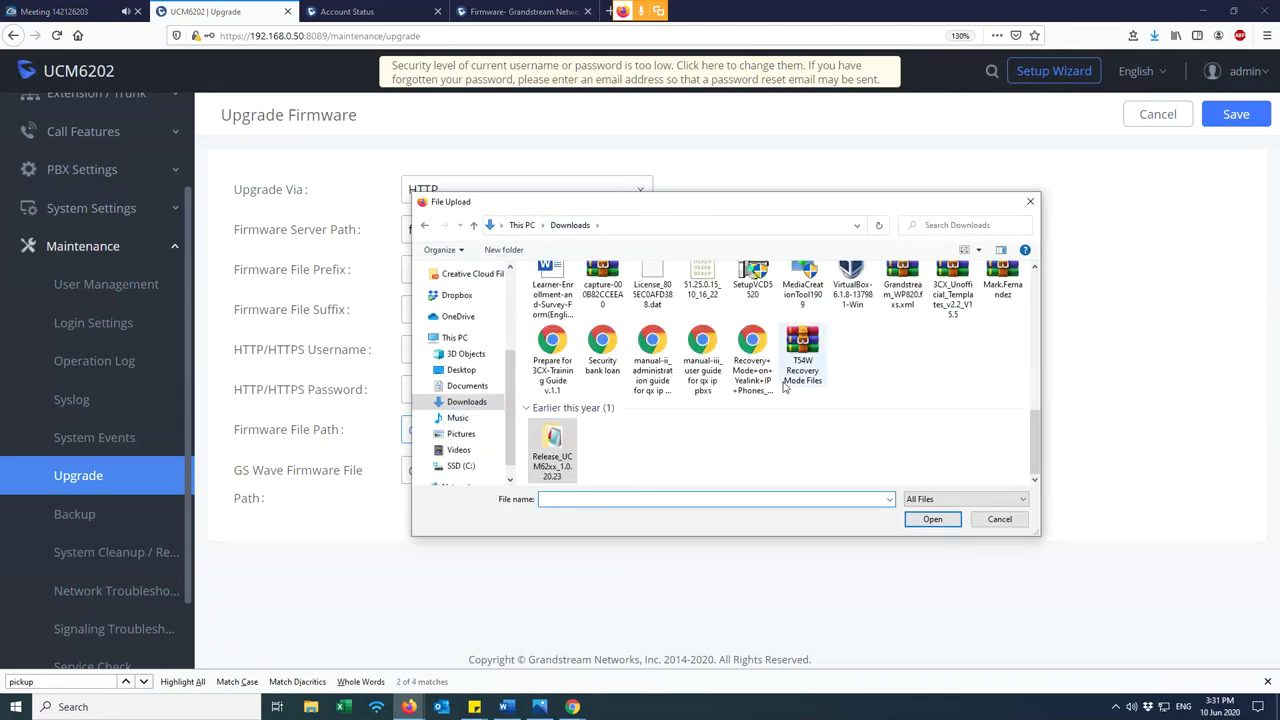
pyautogui.click(614, 396)
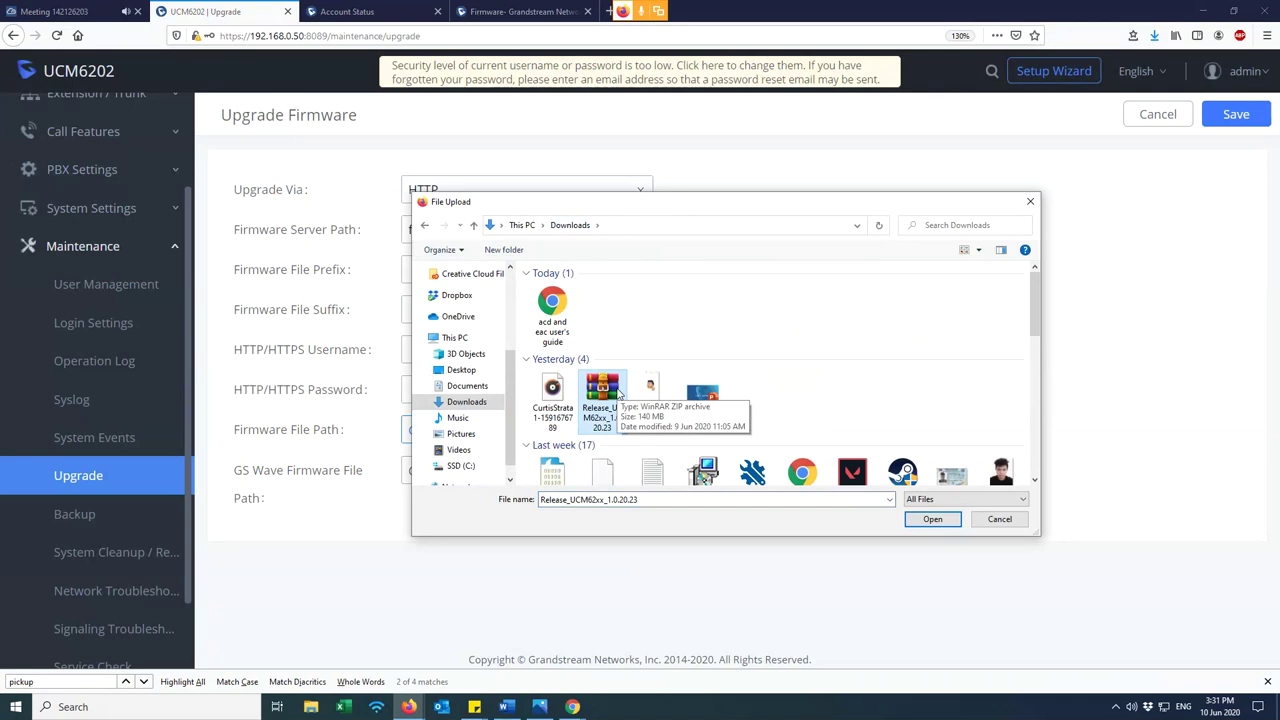
pyautogui.scroll(-5, 620, 395)
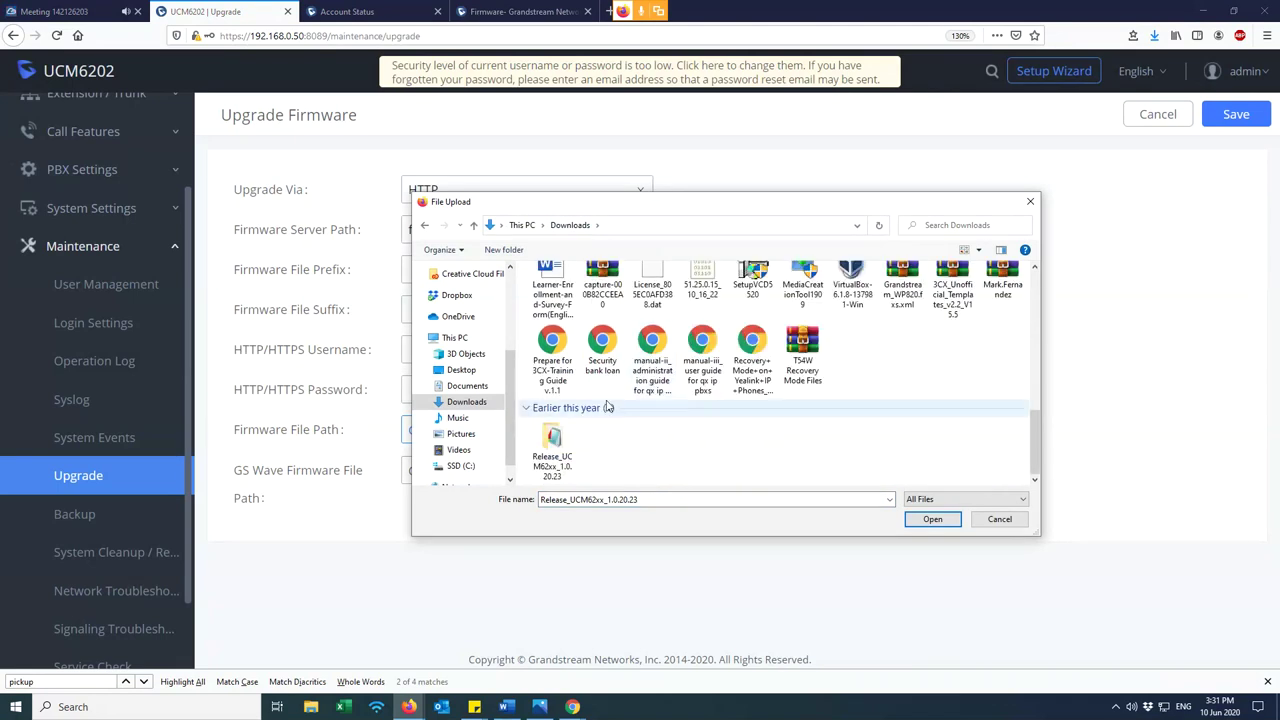
pyautogui.click(554, 440)
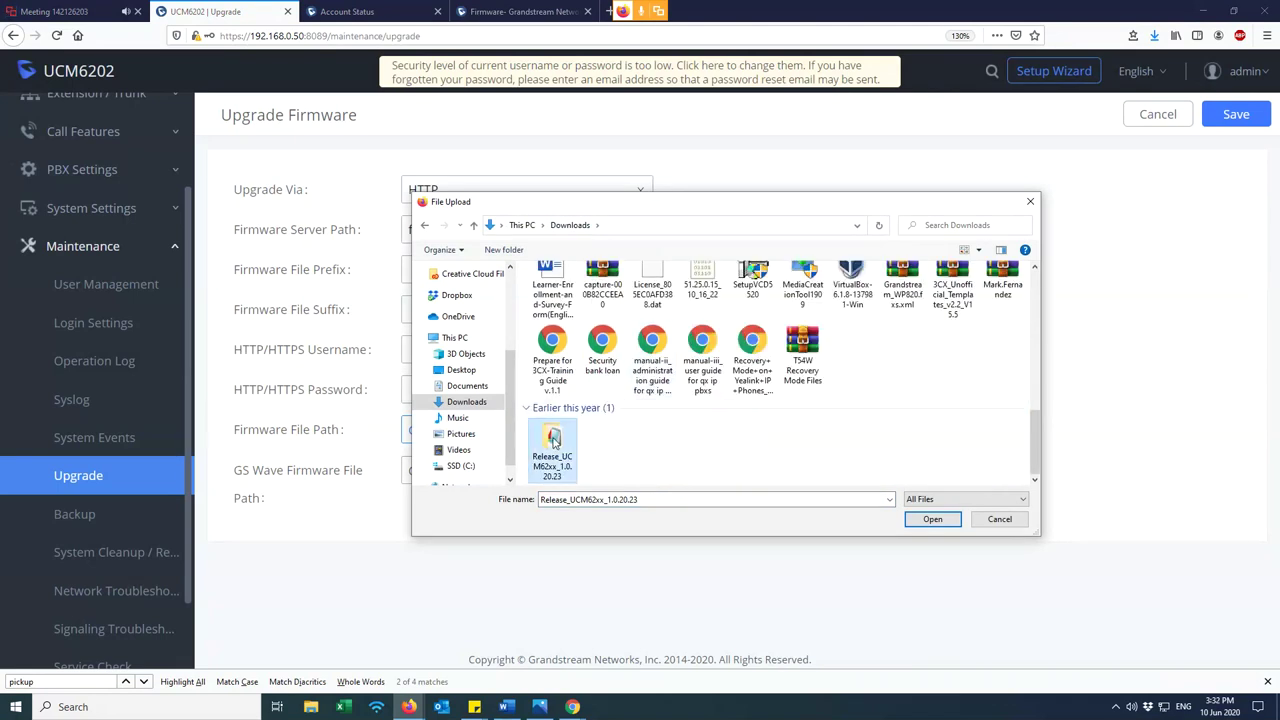
pyautogui.doubleClick(554, 440)
pyautogui.click(577, 290)
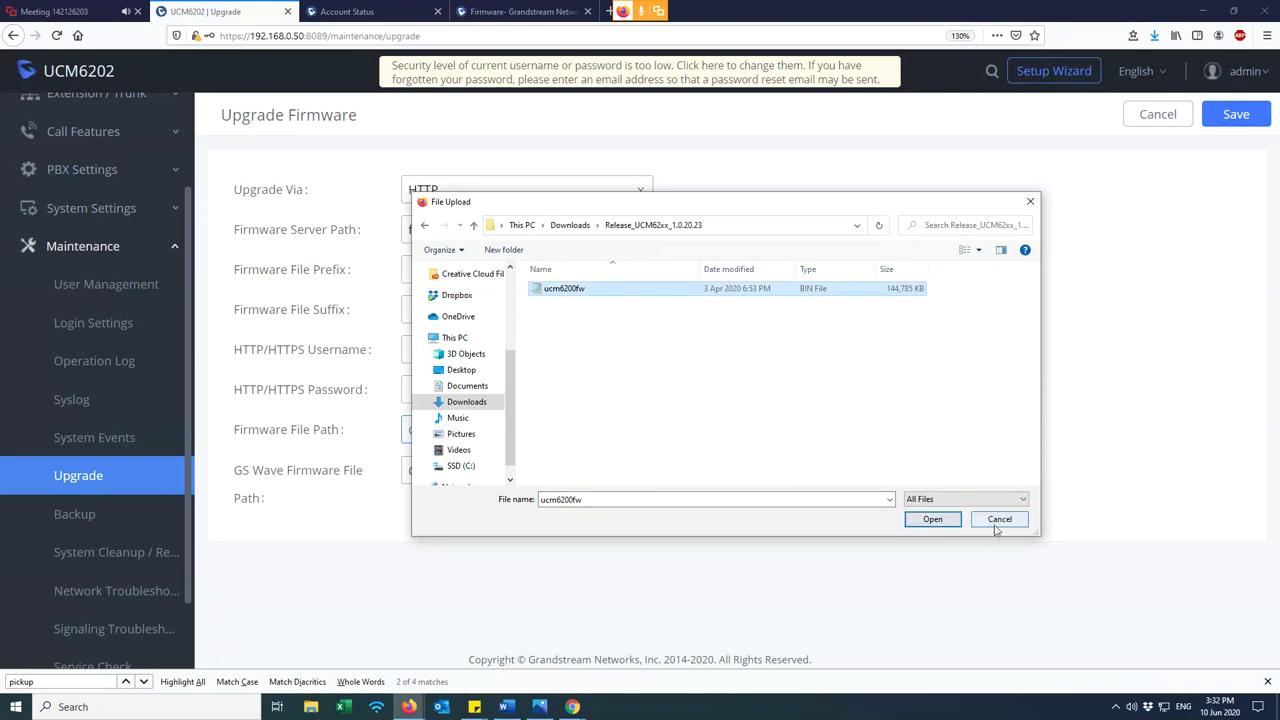
pyautogui.click(1004, 524)
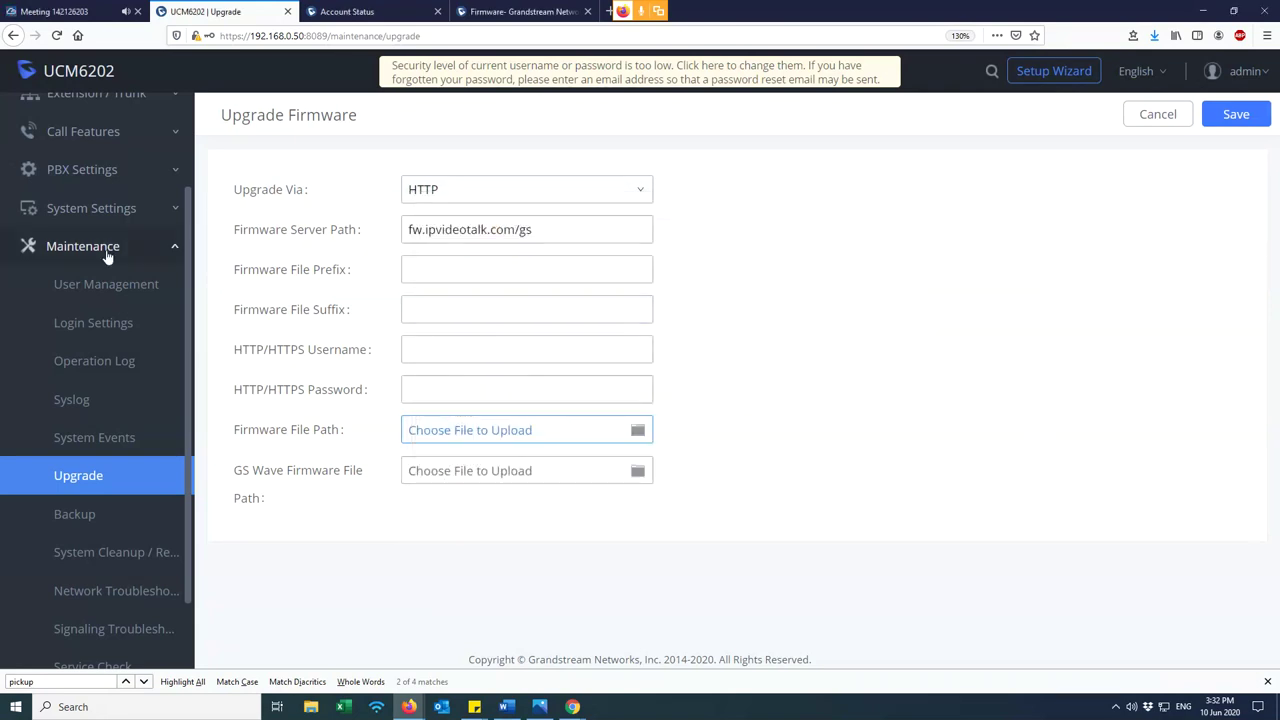
pyautogui.scroll(3, 100, 300)
pyautogui.click(110, 143)
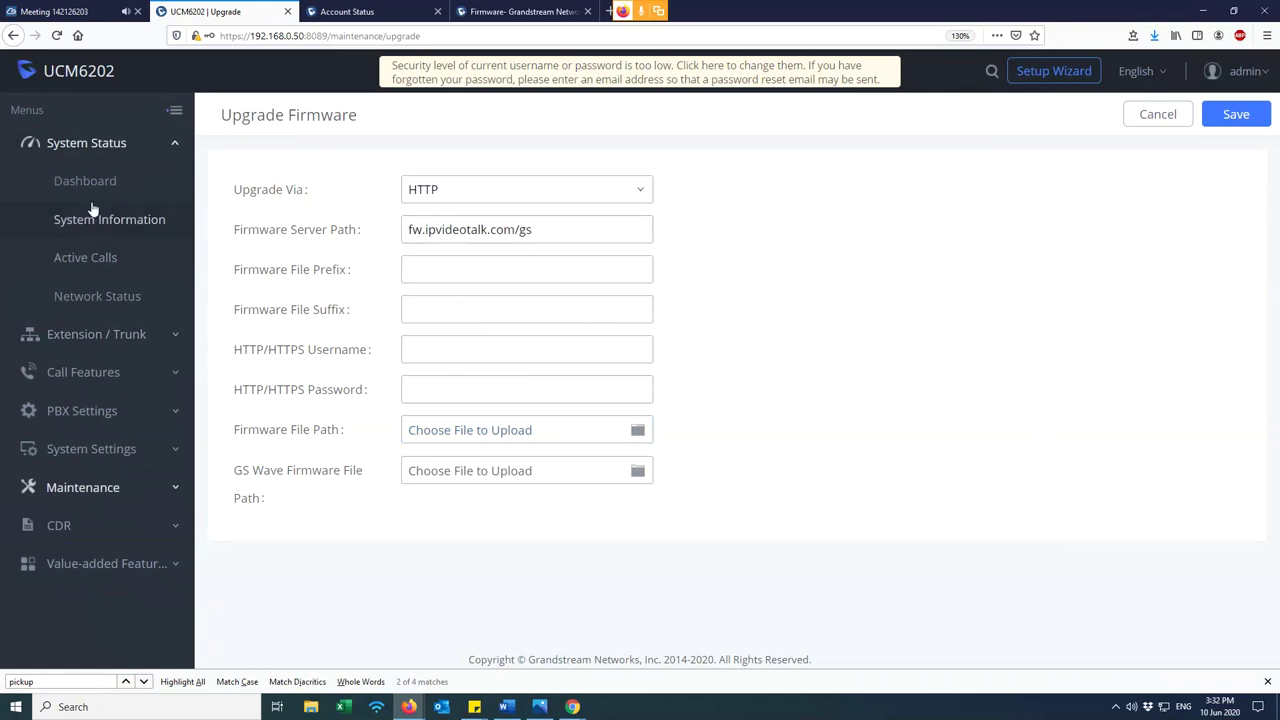
# - Compare the installed firmware on System Information with the website's UCM62xx 1.0.20.23
pyautogui.click(93, 228)
pyautogui.scroll(-2, 443, 460)
pyautogui.moveTo(453, 558); pyautogui.dragTo(358, 554)
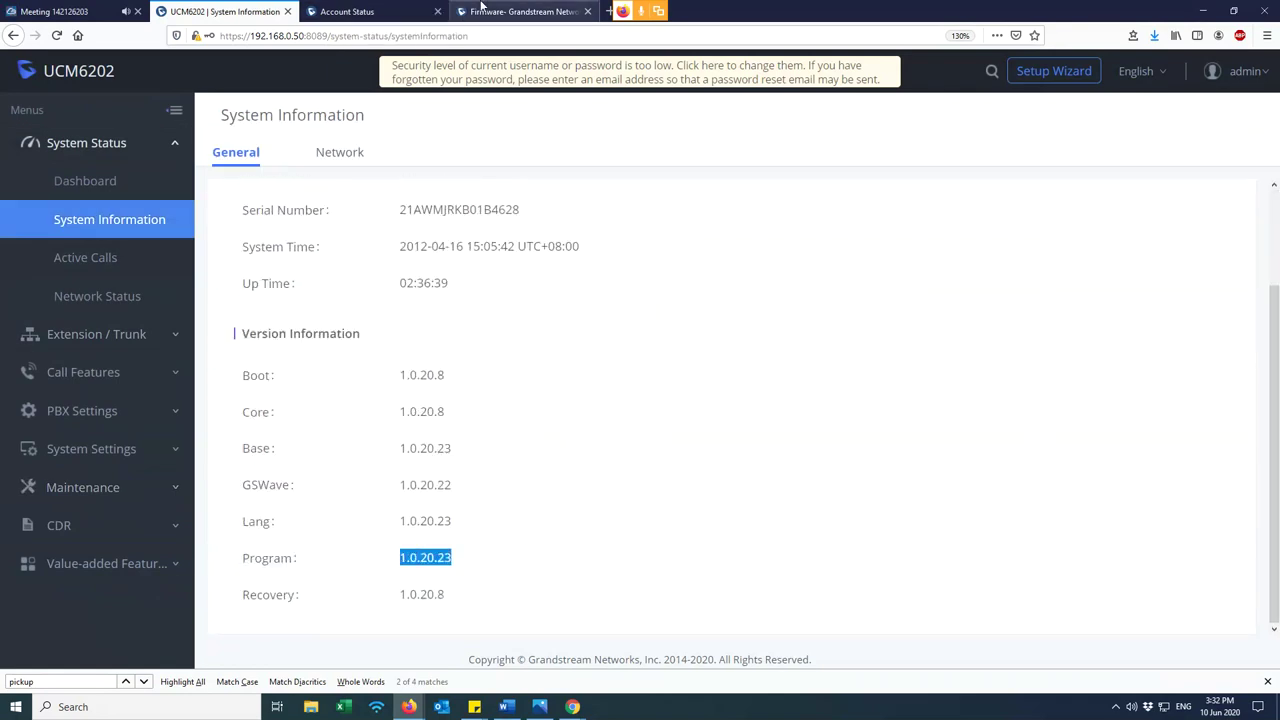
pyautogui.click(520, 11)
pyautogui.moveTo(381, 532); pyautogui.dragTo(432, 532)
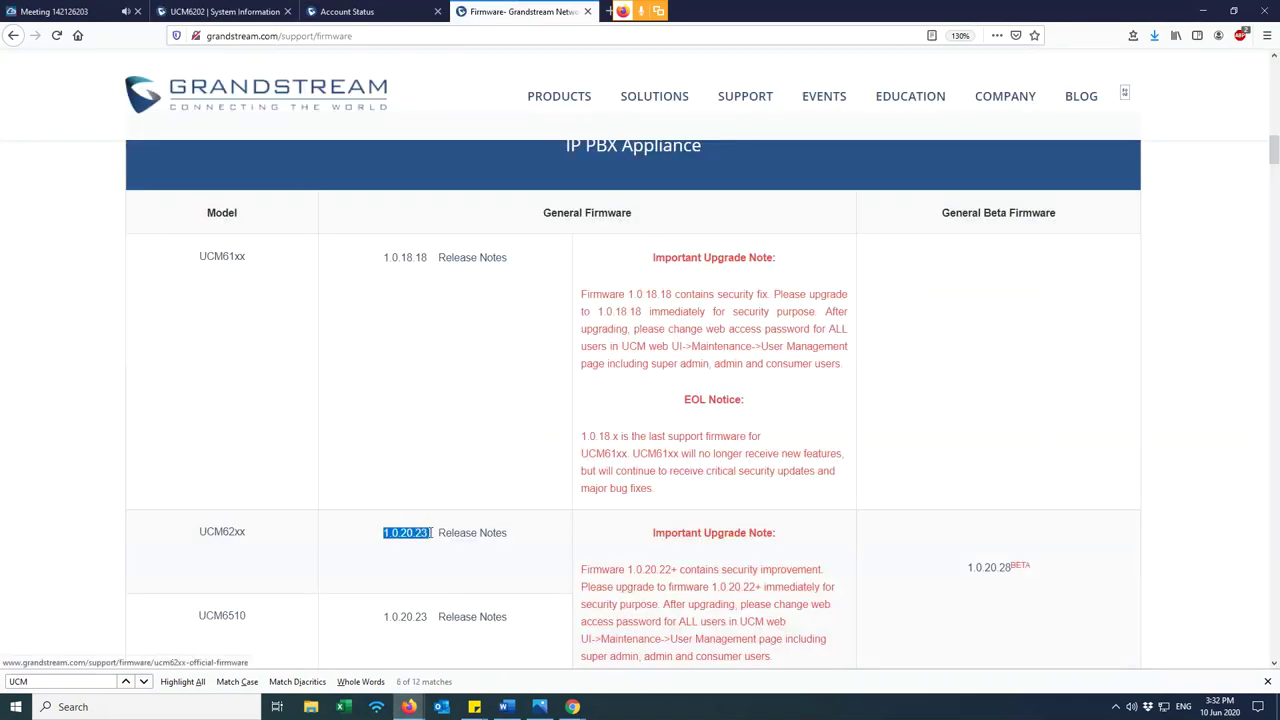
pyautogui.click(224, 11)
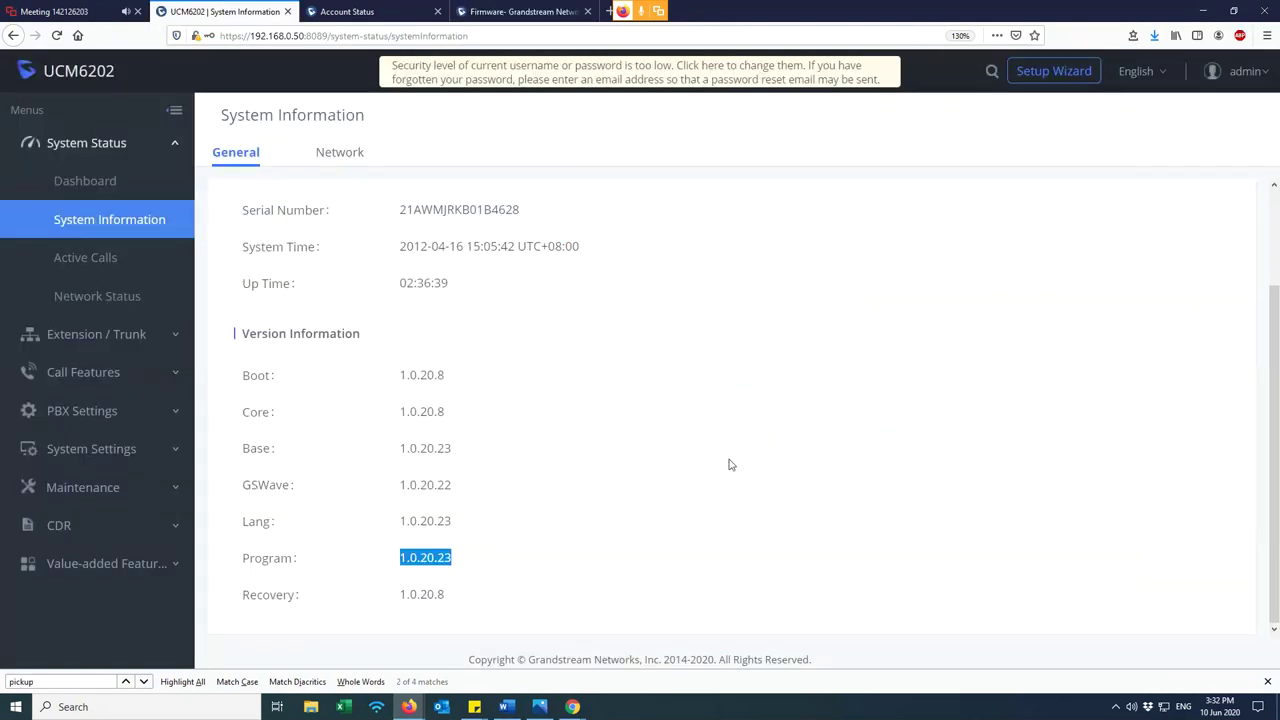
# - Read the website's UCM62xx important upgrade note, then open Maintenance > Backup
pyautogui.click(105, 490)
pyautogui.scroll(-2, 112, 490)
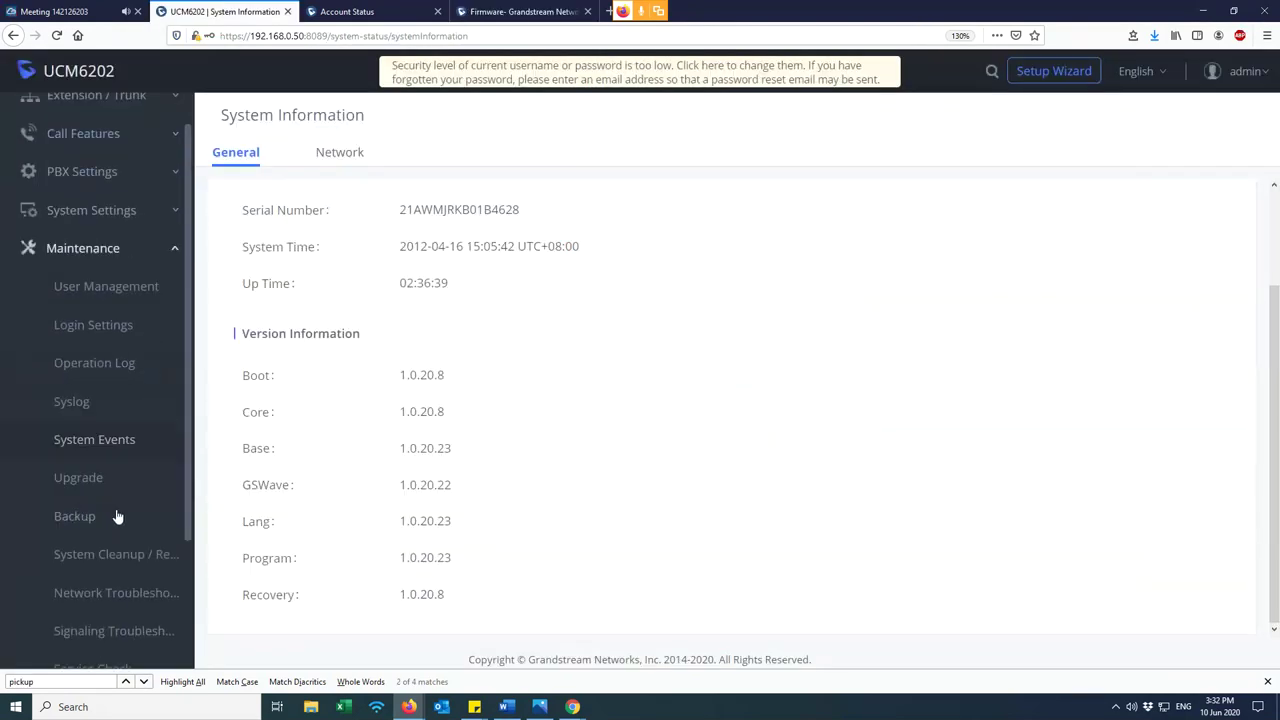
pyautogui.click(505, 11)
pyautogui.scroll(-1, 645, 543)
pyautogui.moveTo(654, 437); pyautogui.dragTo(792, 561)
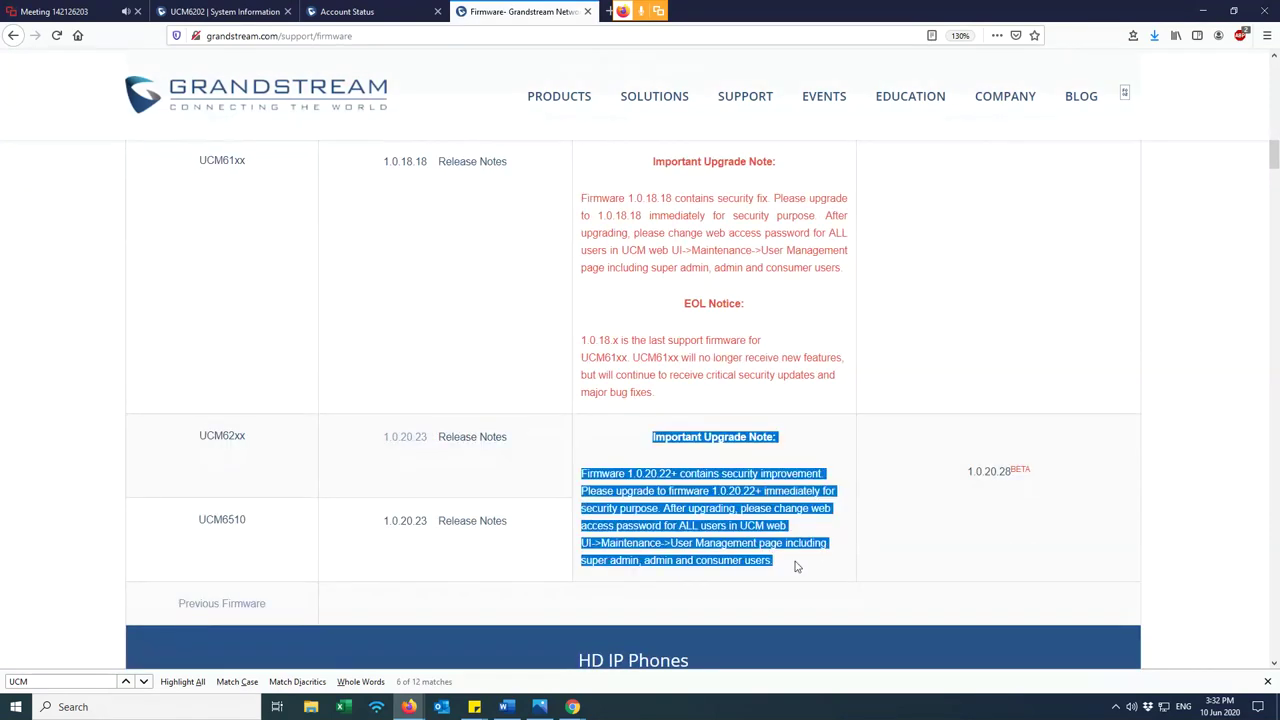
pyautogui.click(796, 566)
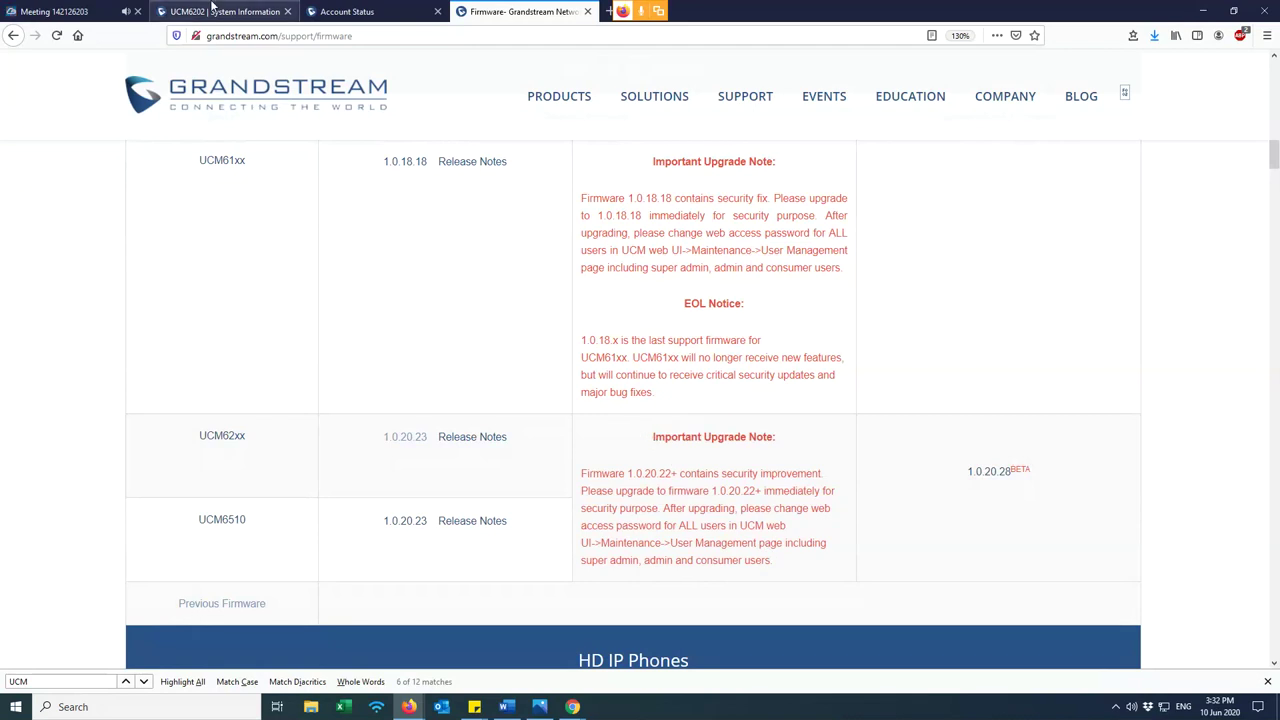
pyautogui.click(212, 11)
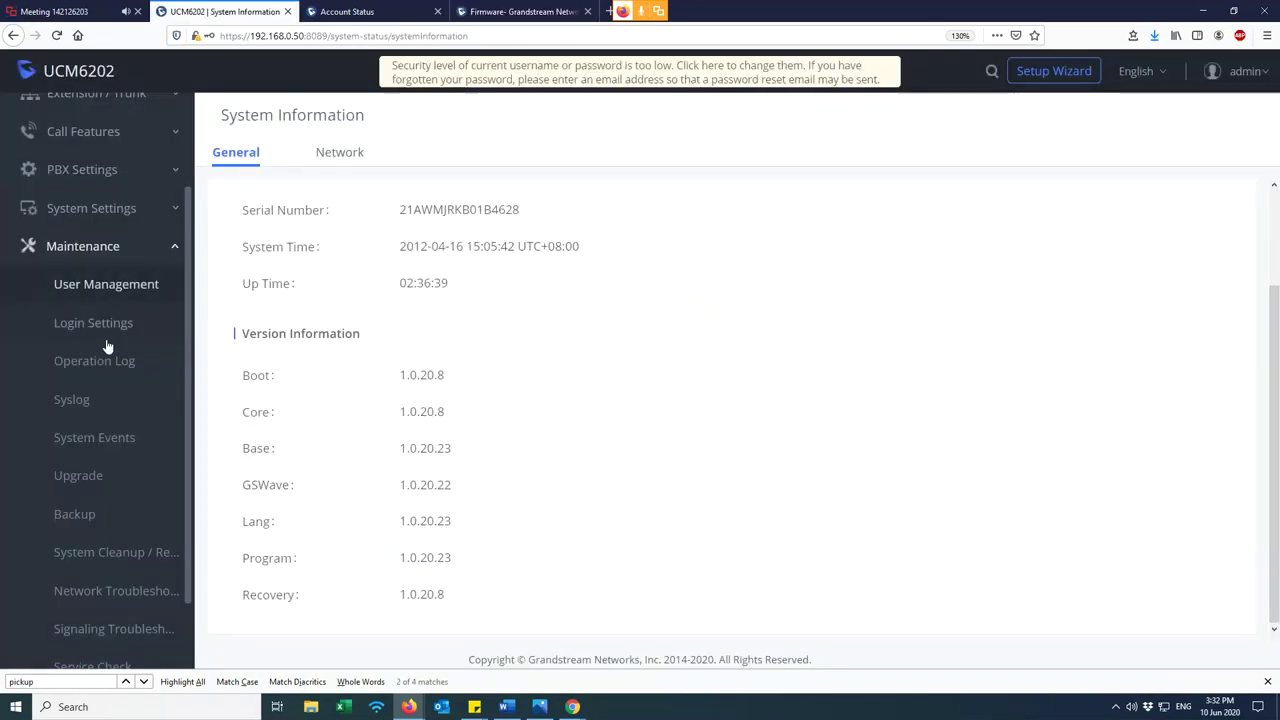
pyautogui.scroll(-2, 106, 400)
pyautogui.click(103, 428)
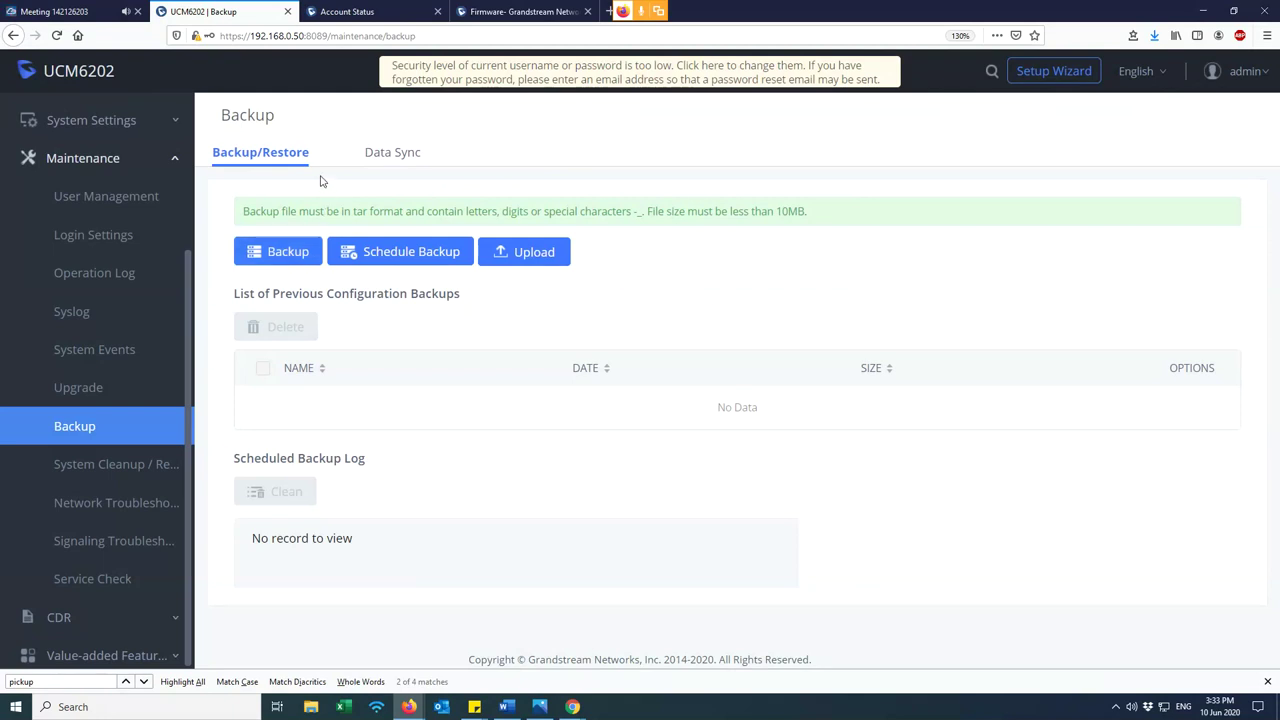
# - Create a config-file backup, backup_2020610_153318.tar, and save it to the computer
pyautogui.click(290, 256)
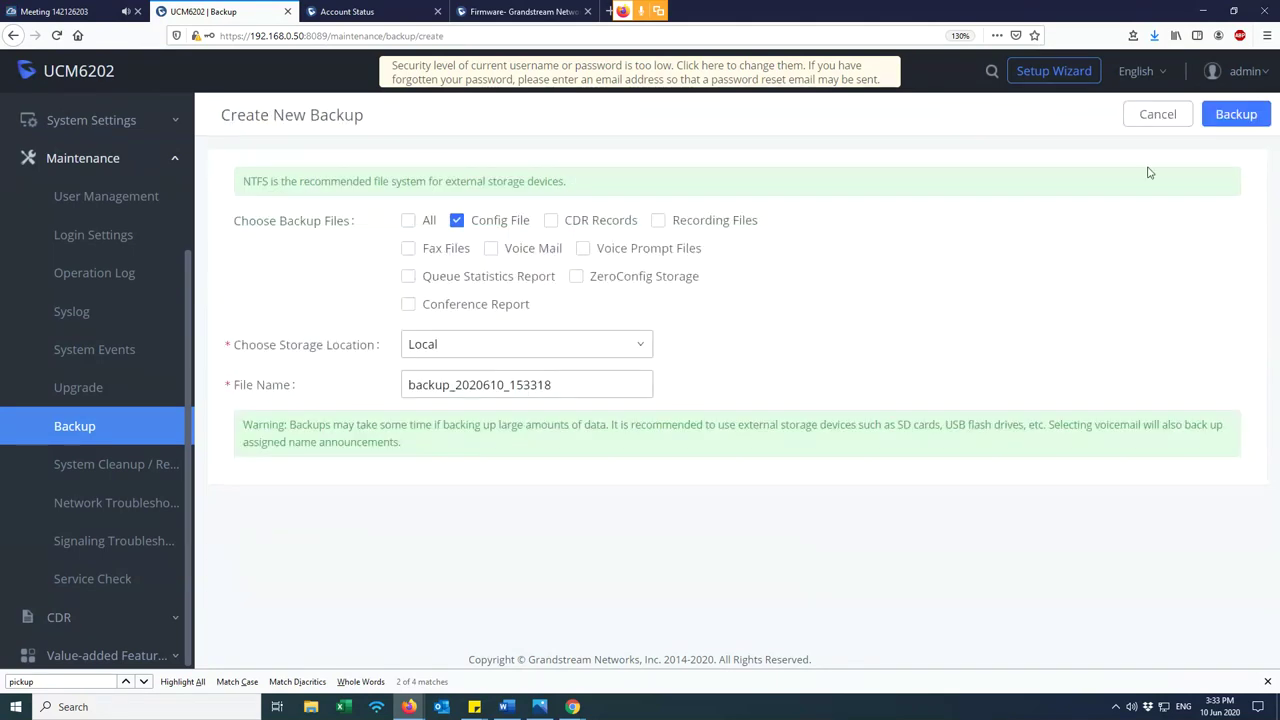
pyautogui.click(1234, 115)
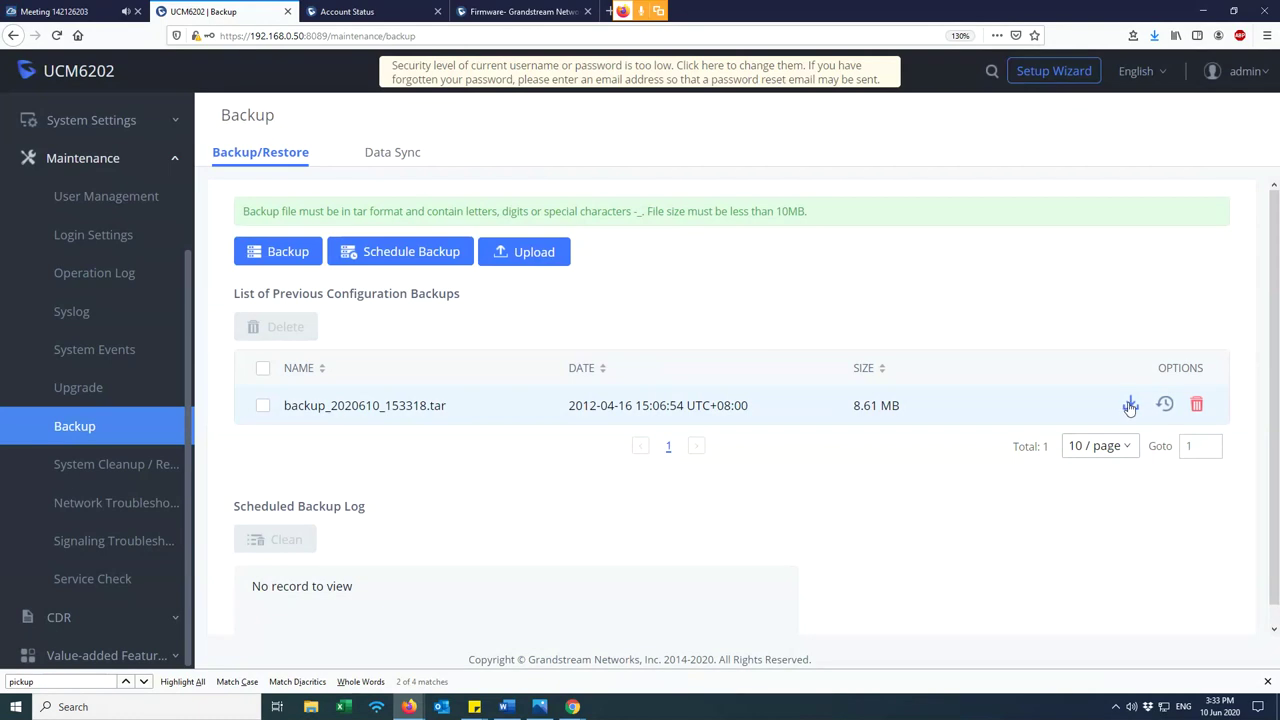
pyautogui.moveTo(449, 410); pyautogui.dragTo(278, 414)
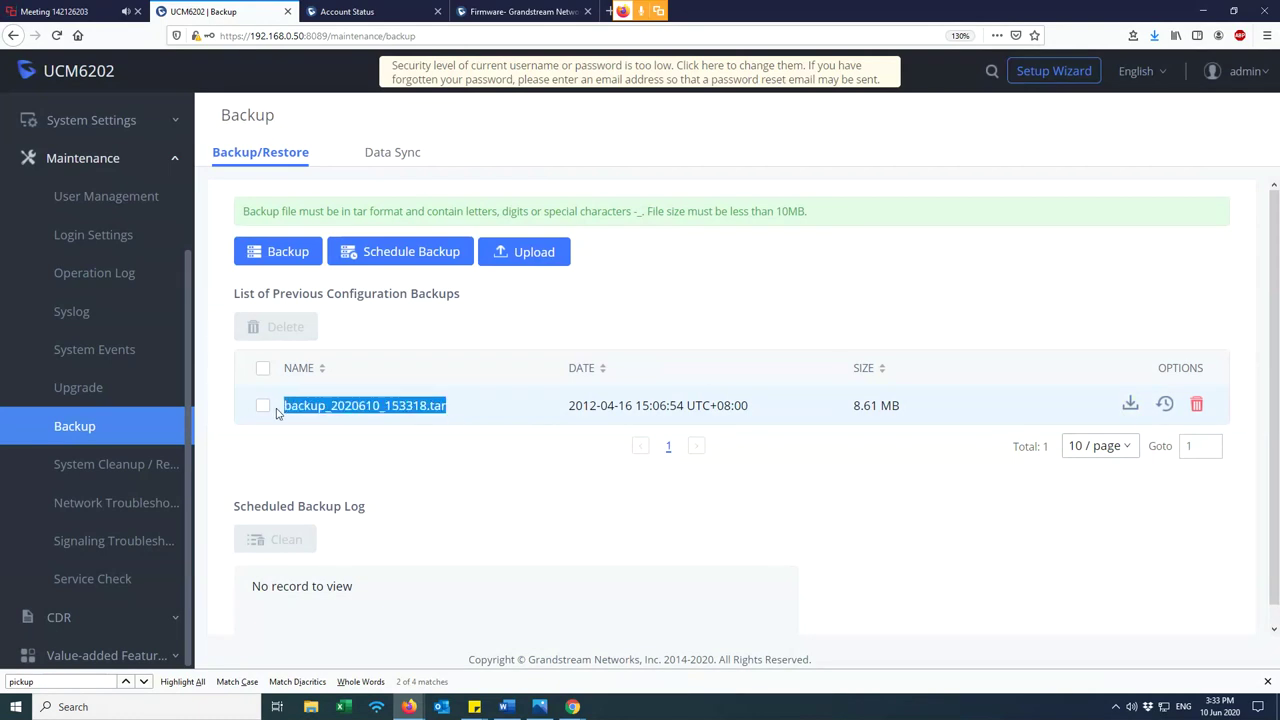
pyautogui.click(1131, 405)
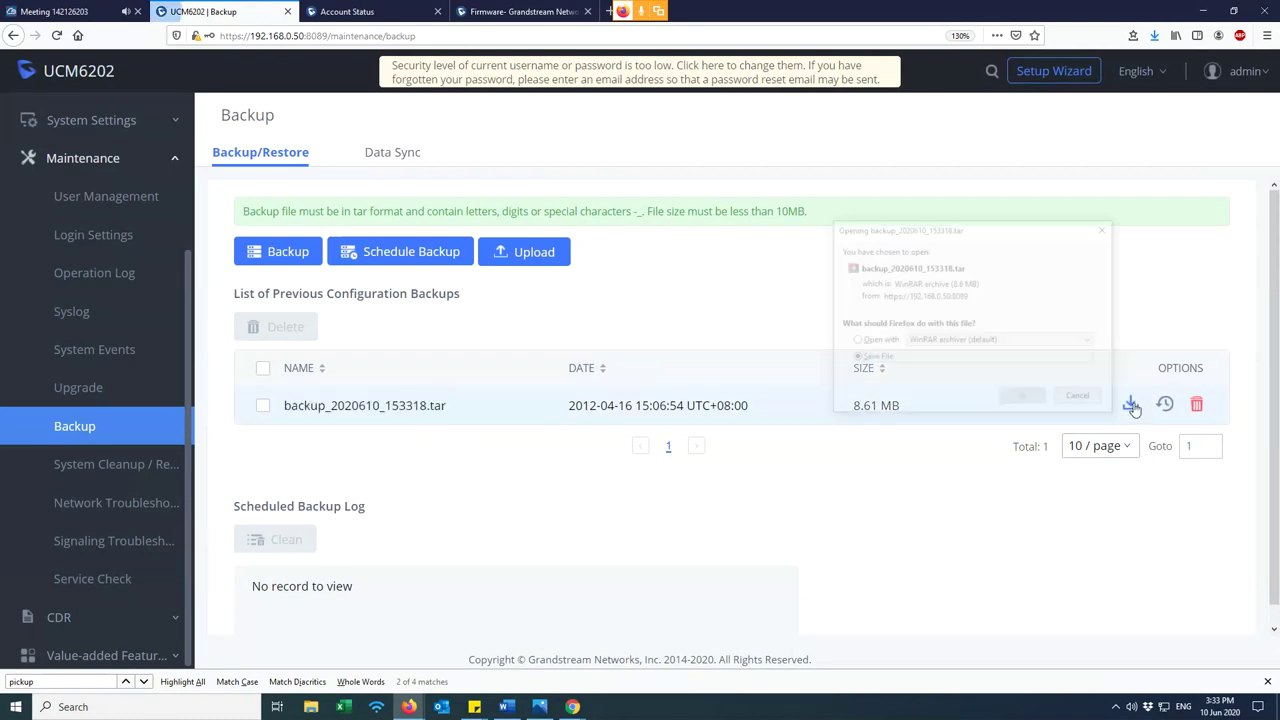
pyautogui.click(872, 358)
pyautogui.click(1023, 398)
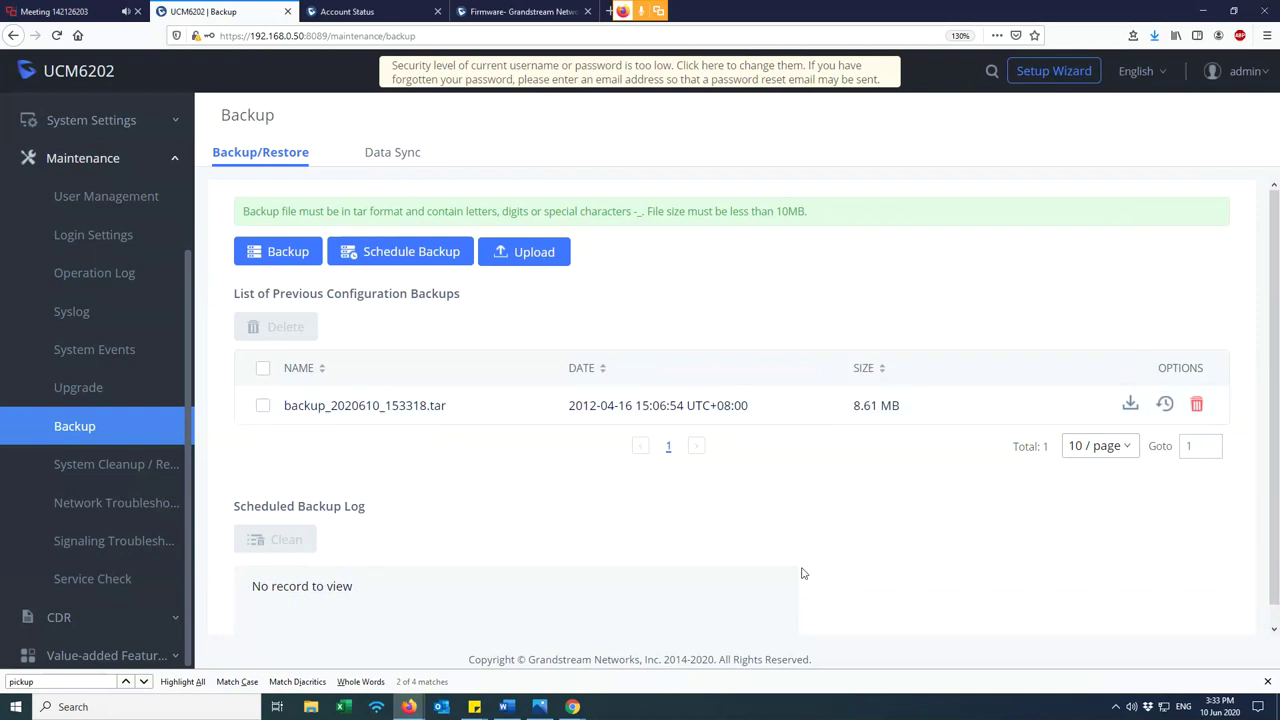
# - Confirm in the browser's downloads list that the backup file was saved
pyautogui.click(1154, 35)
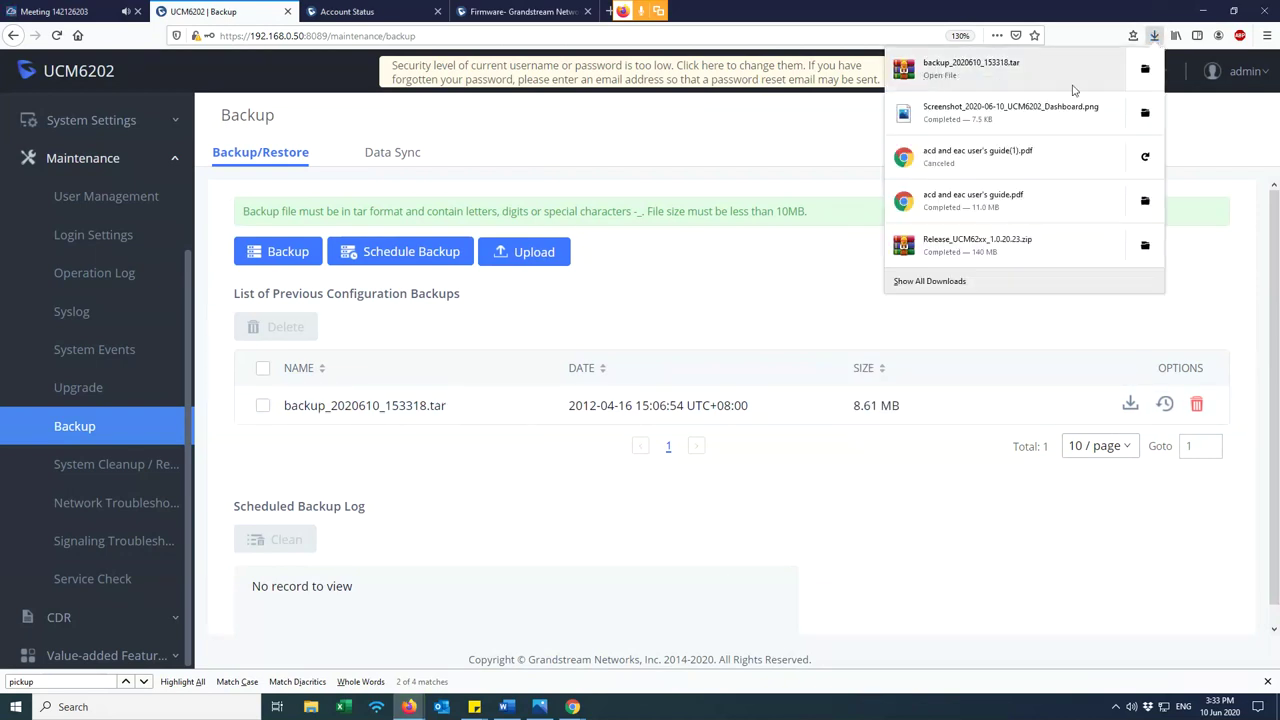
pyautogui.click(986, 455)
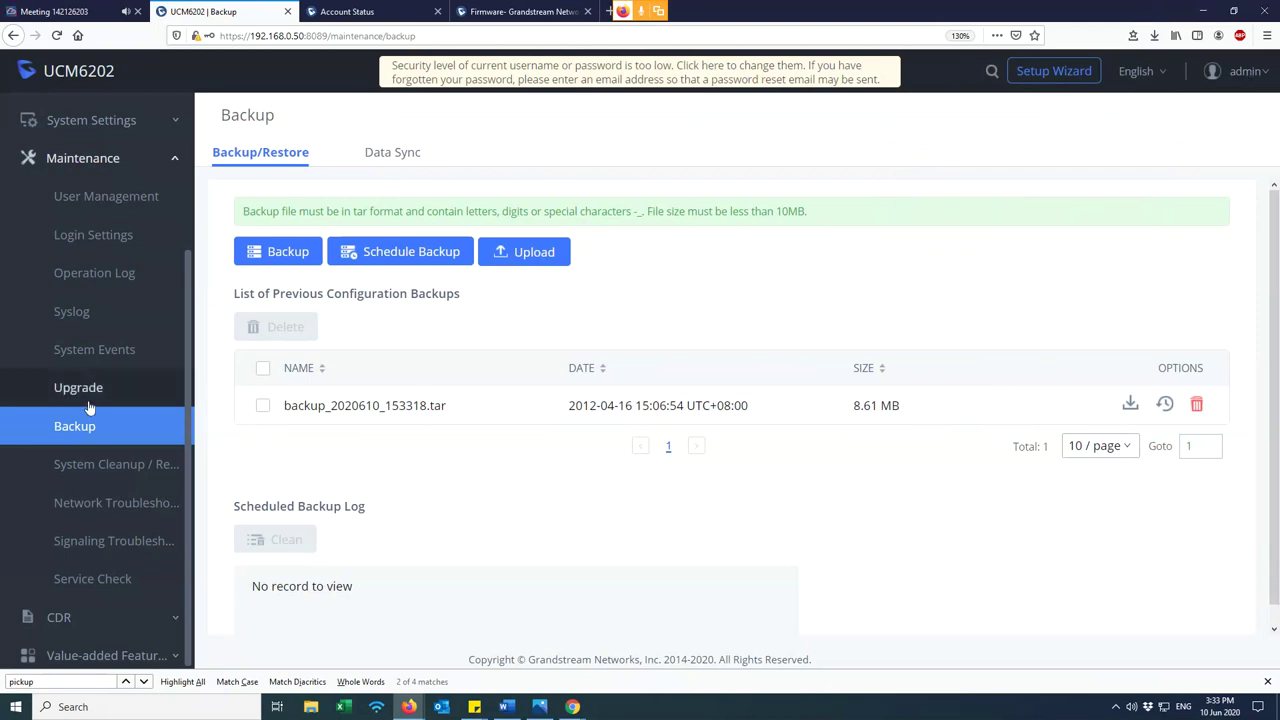
pyautogui.scroll(3, 124, 406)
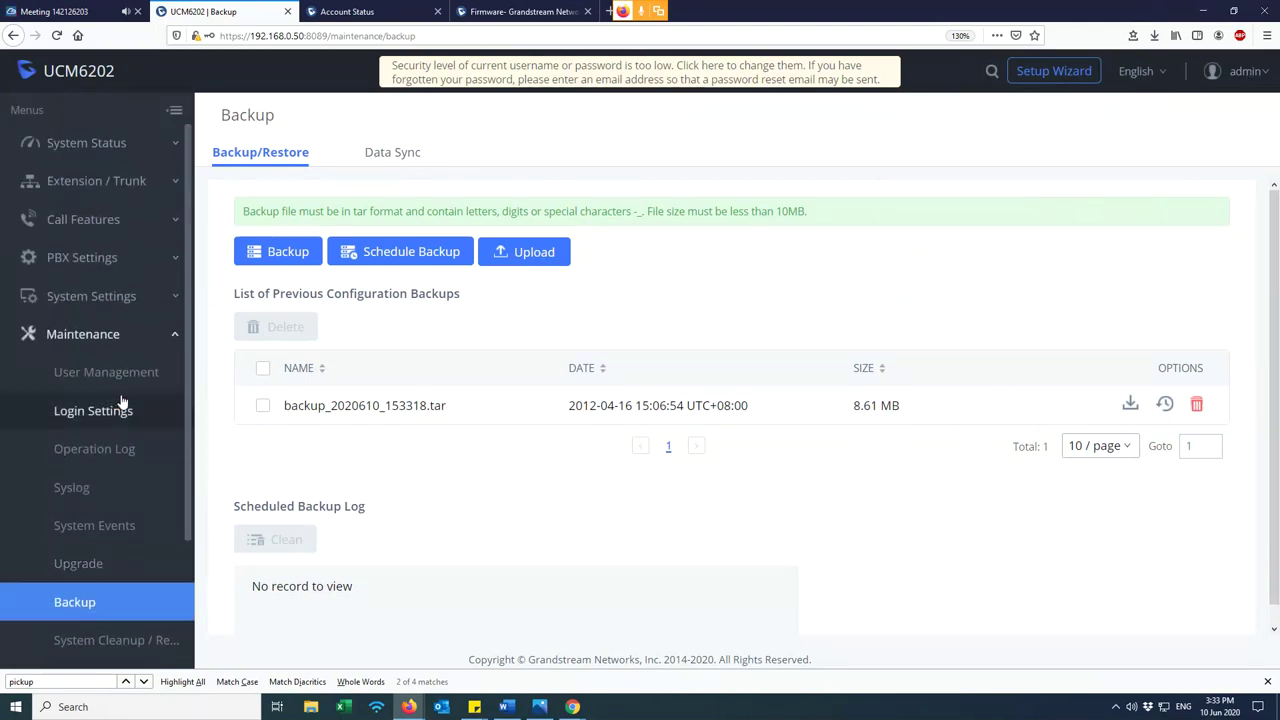
pyautogui.scroll(-3, 135, 395)
pyautogui.scroll(3, 149, 370)
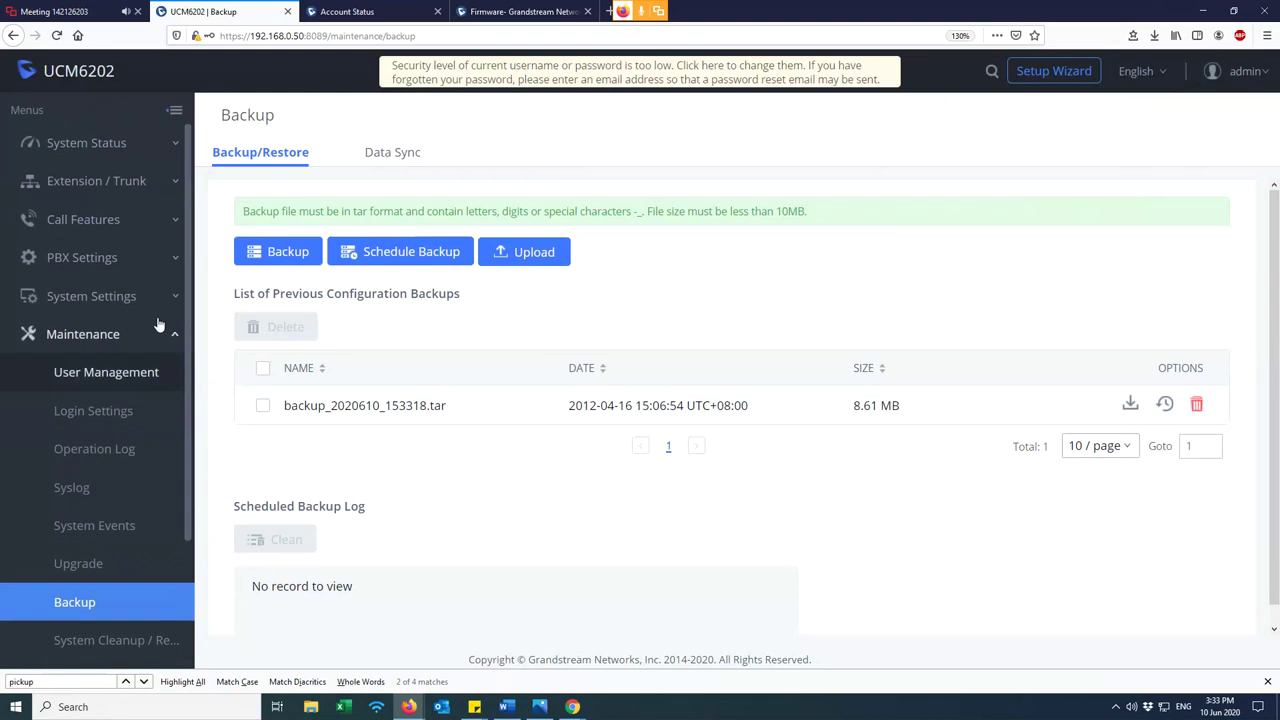
pyautogui.click(1155, 35)
pyautogui.click(703, 310)
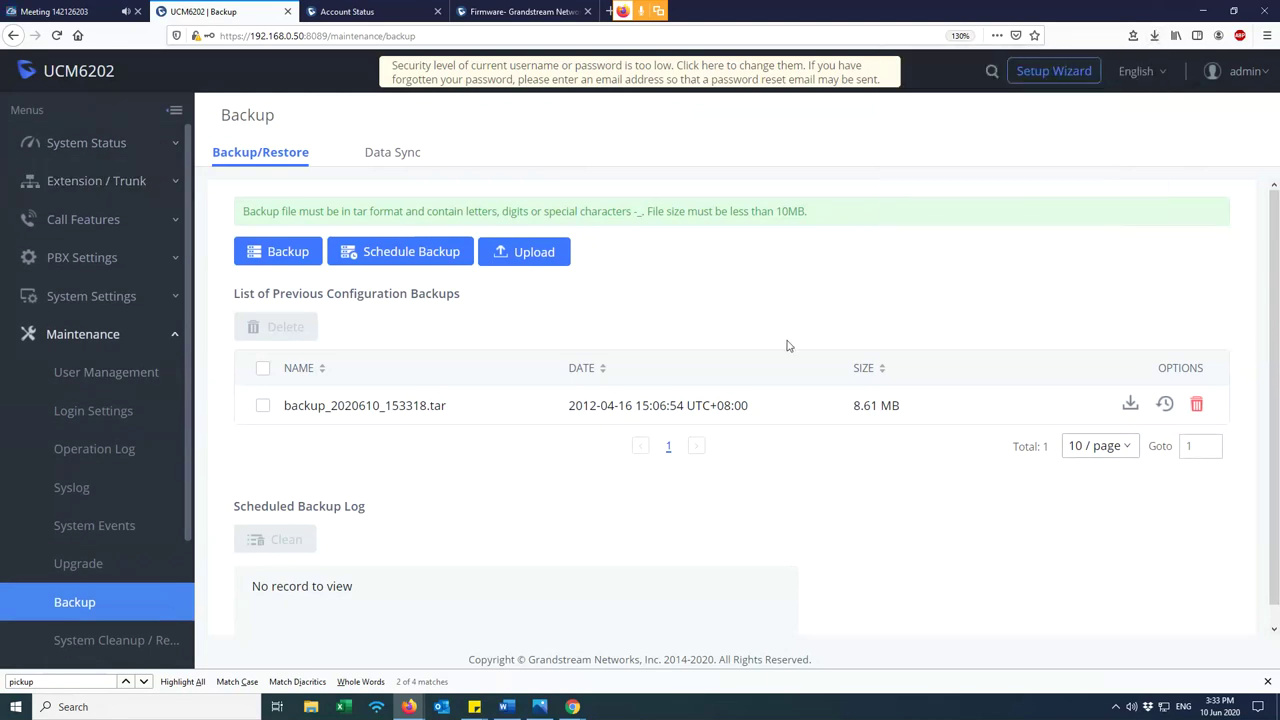
pyautogui.click(530, 255)
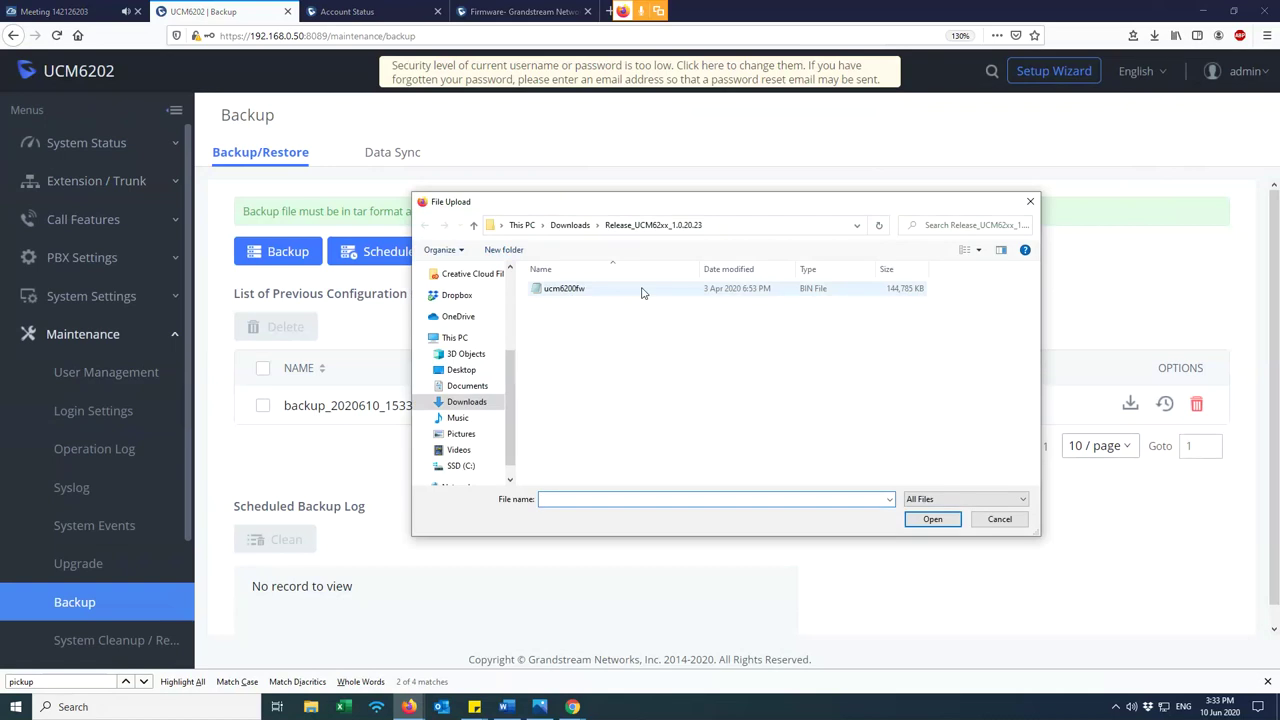
# - Select the downloaded backup_2020610_153318 file for upload, then cancel the upload
pyautogui.click(468, 401)
pyautogui.click(574, 320)
pyautogui.click(1012, 530)
# - Review the backup's name and timestamp, then open Maintenance > System Cleanup / Reset
pyautogui.moveTo(281, 408); pyautogui.dragTo(925, 421)
pyautogui.click(997, 507)
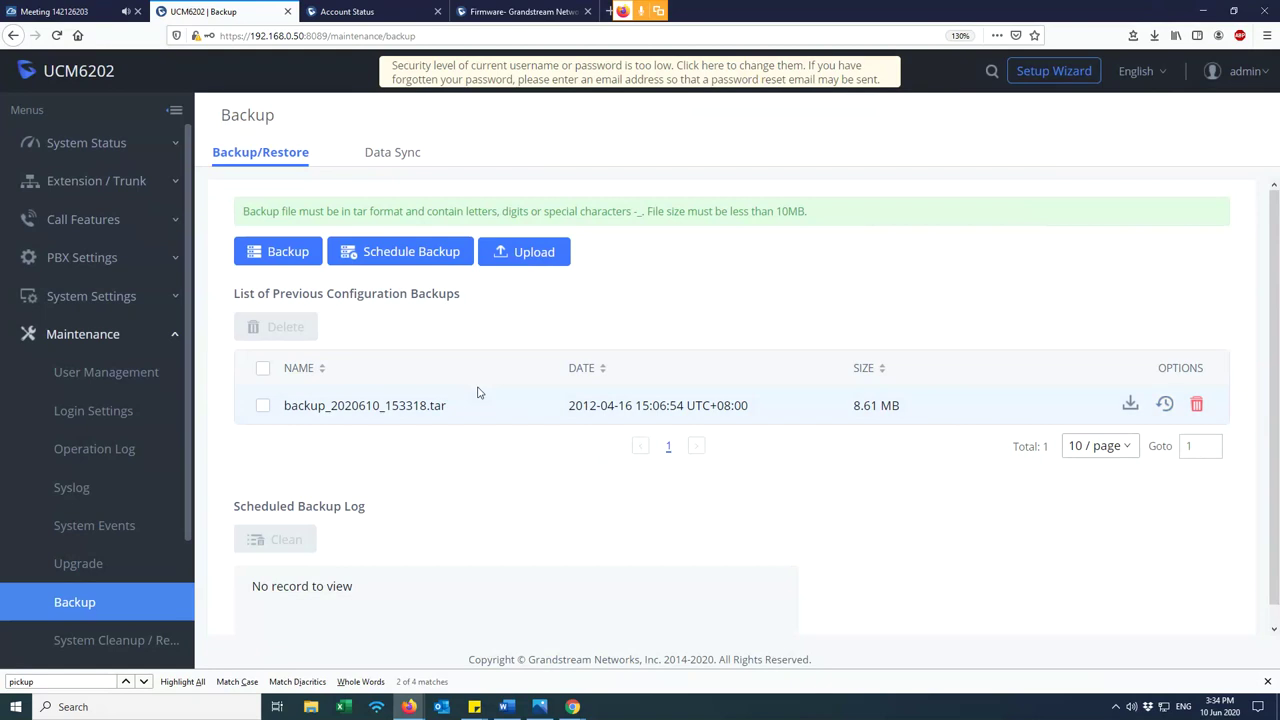
pyautogui.moveTo(545, 404); pyautogui.dragTo(770, 404)
pyautogui.click(872, 492)
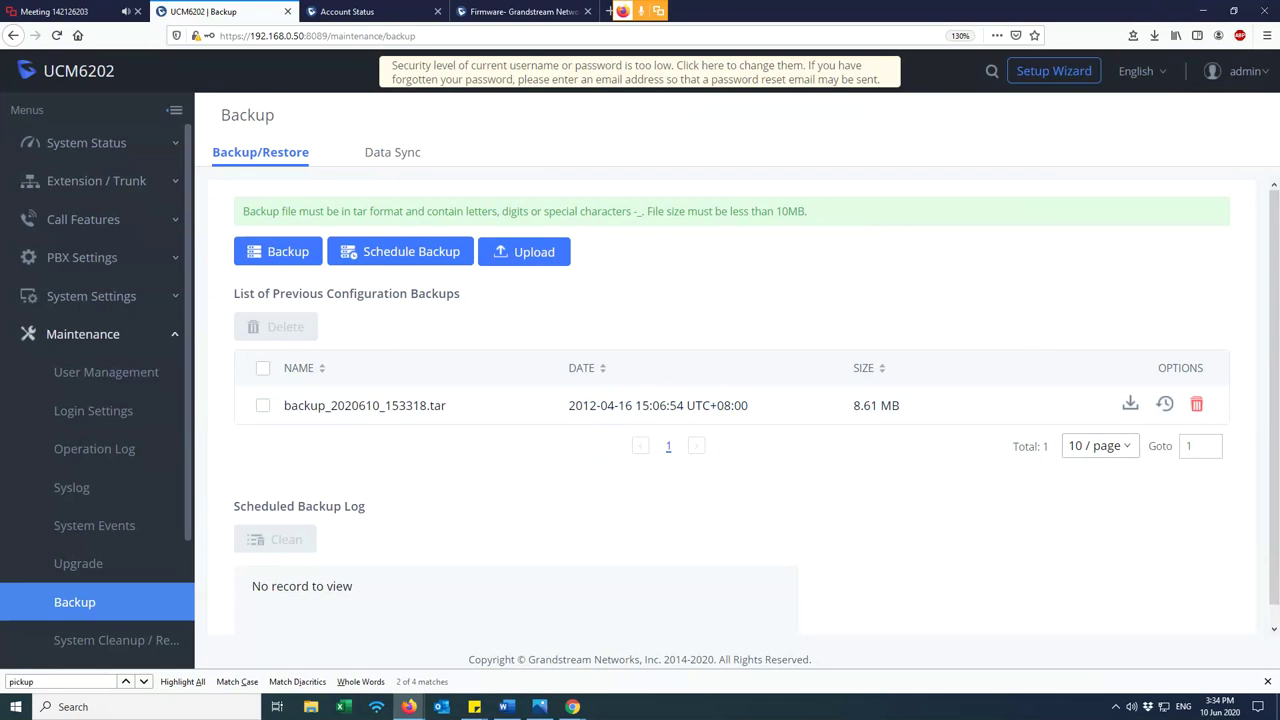
pyautogui.scroll(-3, 130, 475)
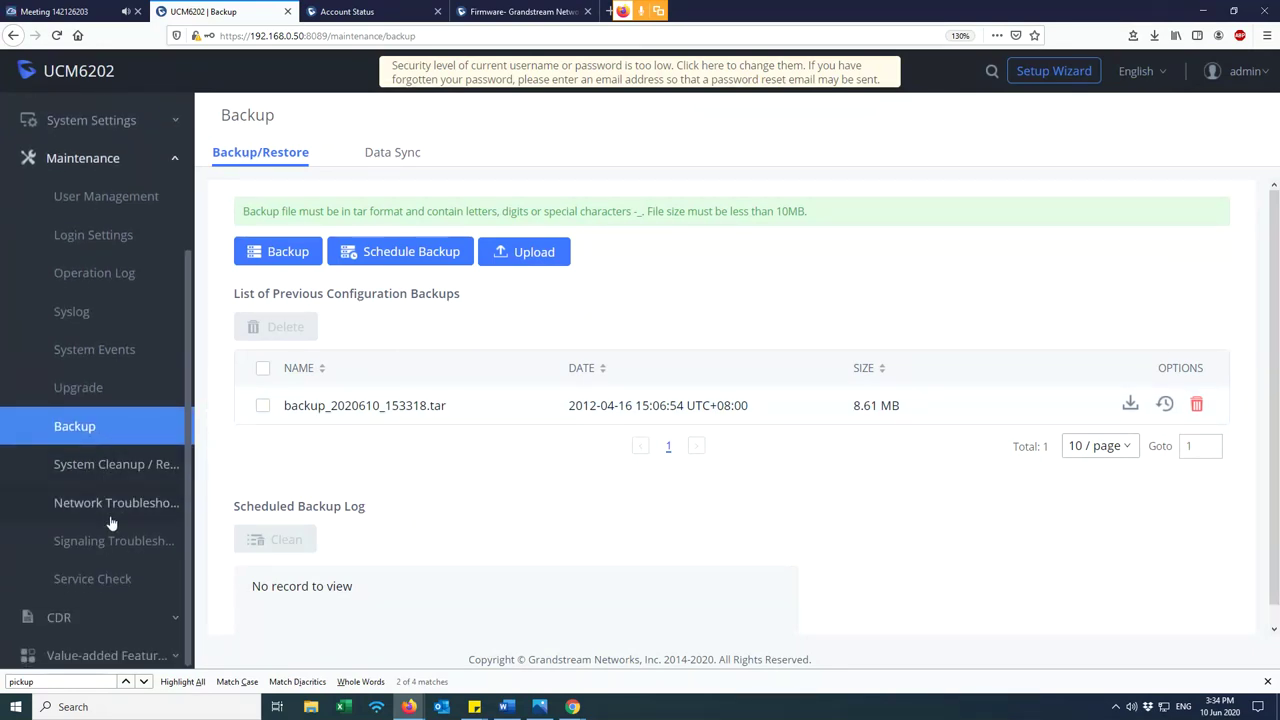
pyautogui.click(113, 466)
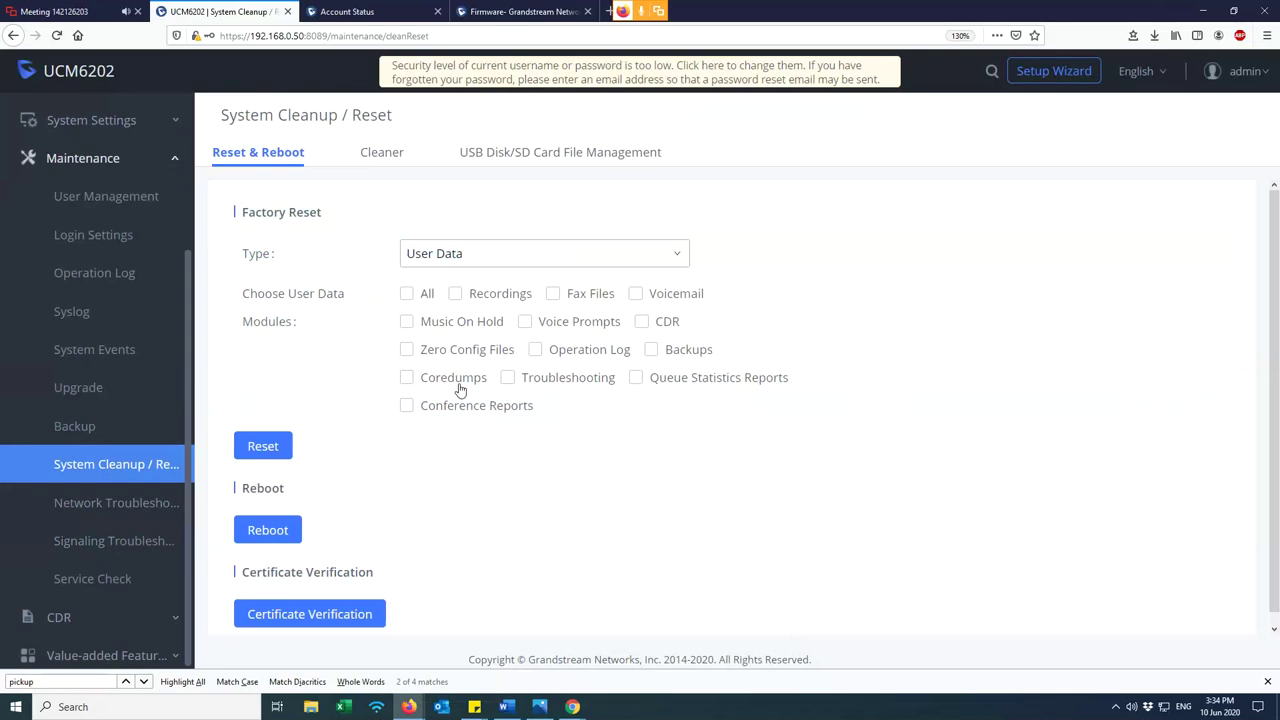
# - Open the Cleaner tab to view the CDR and Queue Statistics Report cleaner settings
pyautogui.click(366, 152)
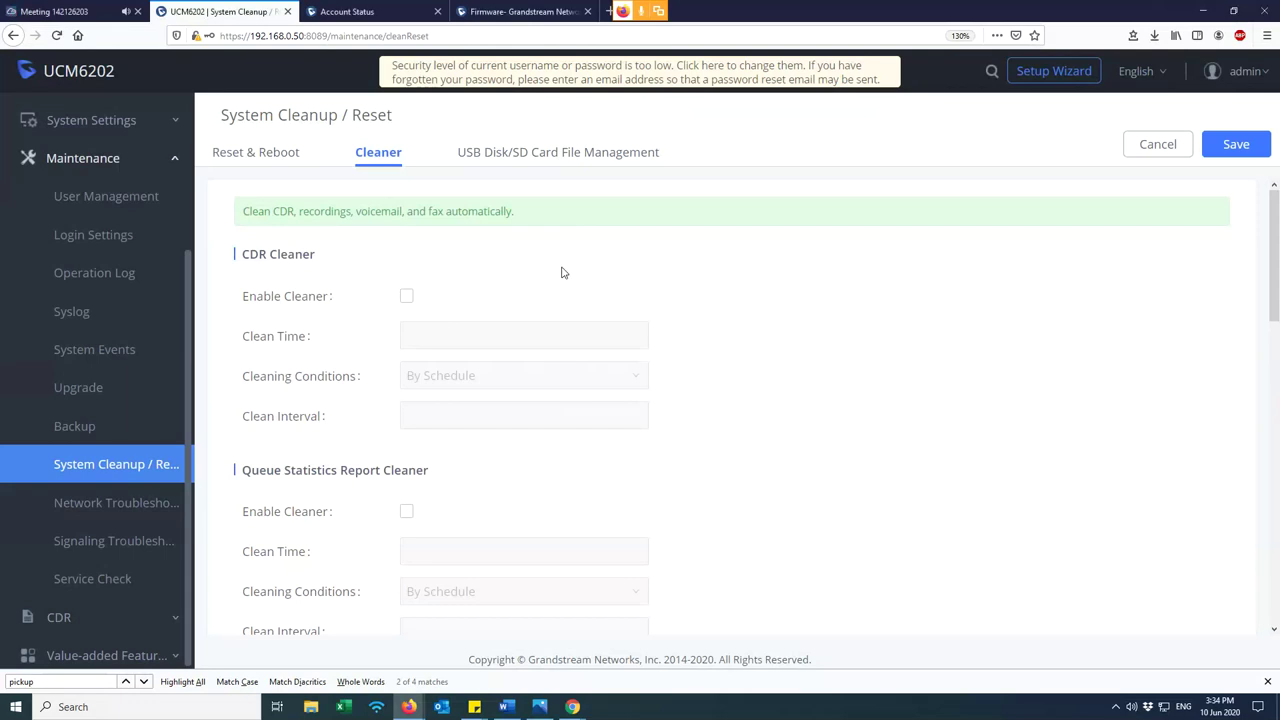
# - Enable the CDR cleaner with Clean Time 23
pyautogui.click(407, 299)
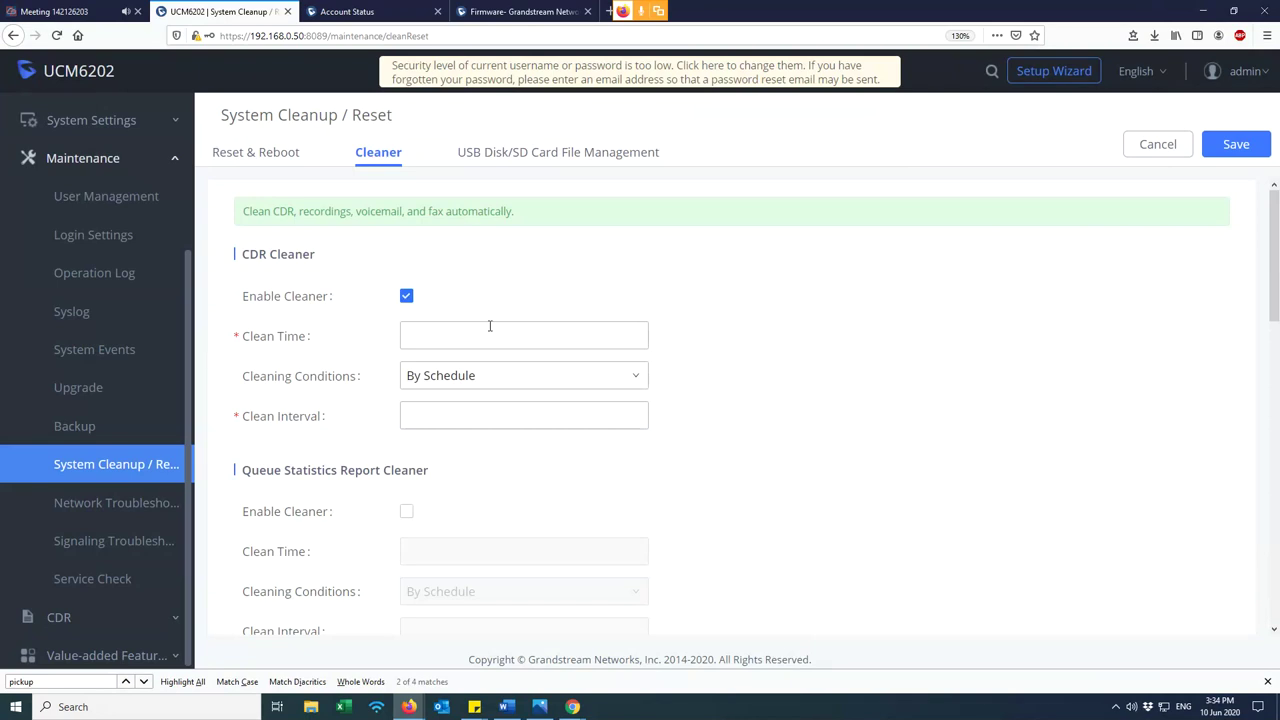
pyautogui.moveTo(290, 345)
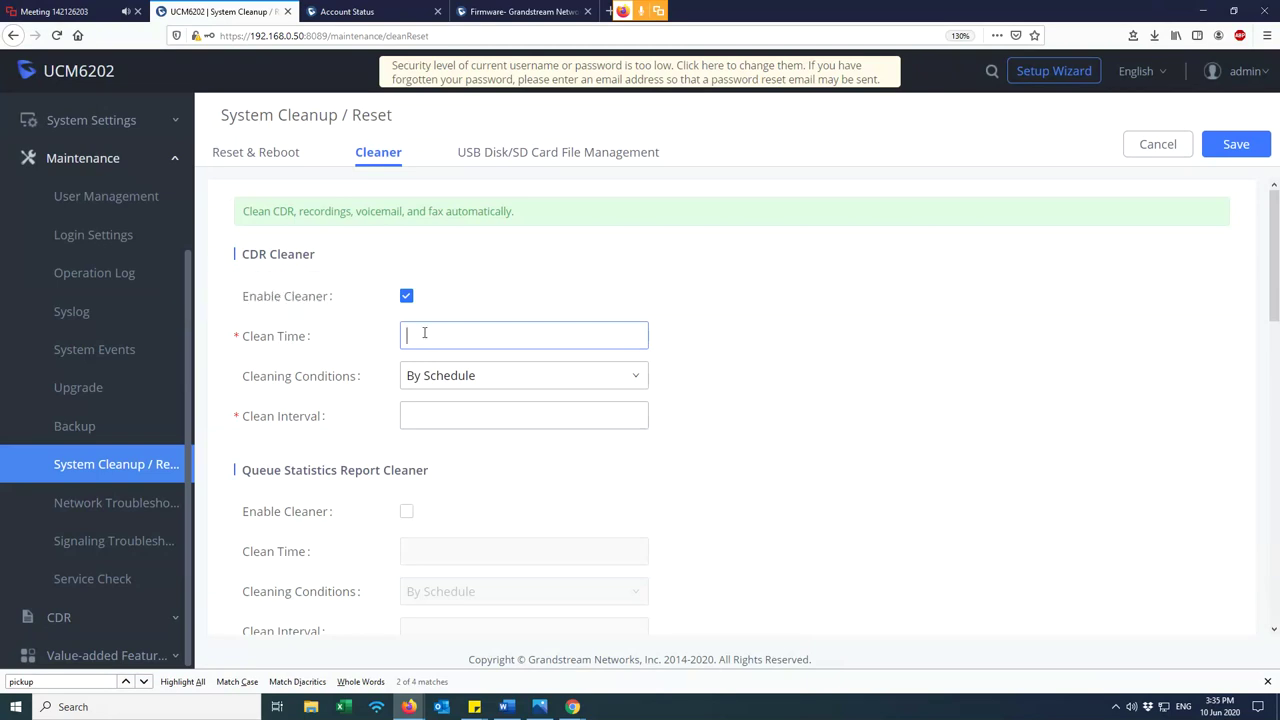
pyautogui.write('23')
# - Set the CDR cleaning condition to Keep Last X Records, with 50000 max entries
pyautogui.click(444, 380)
pyautogui.click(571, 405)
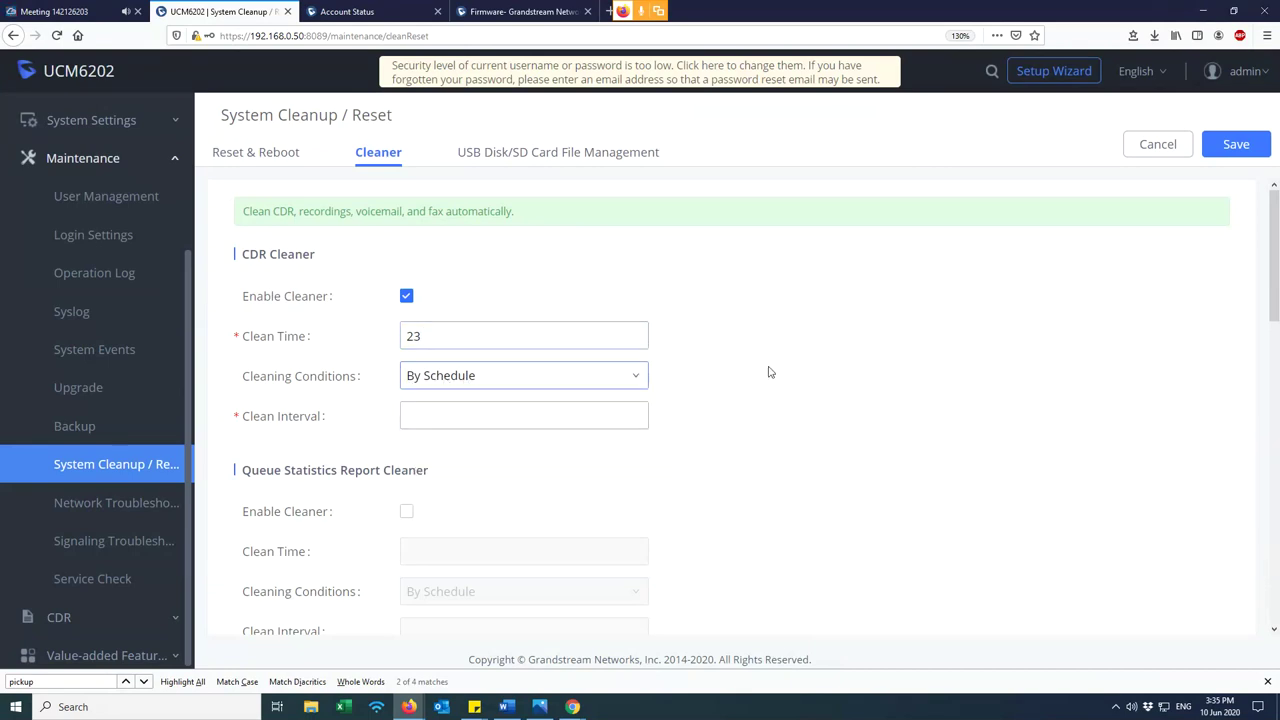
pyautogui.scroll(-2, 690, 372)
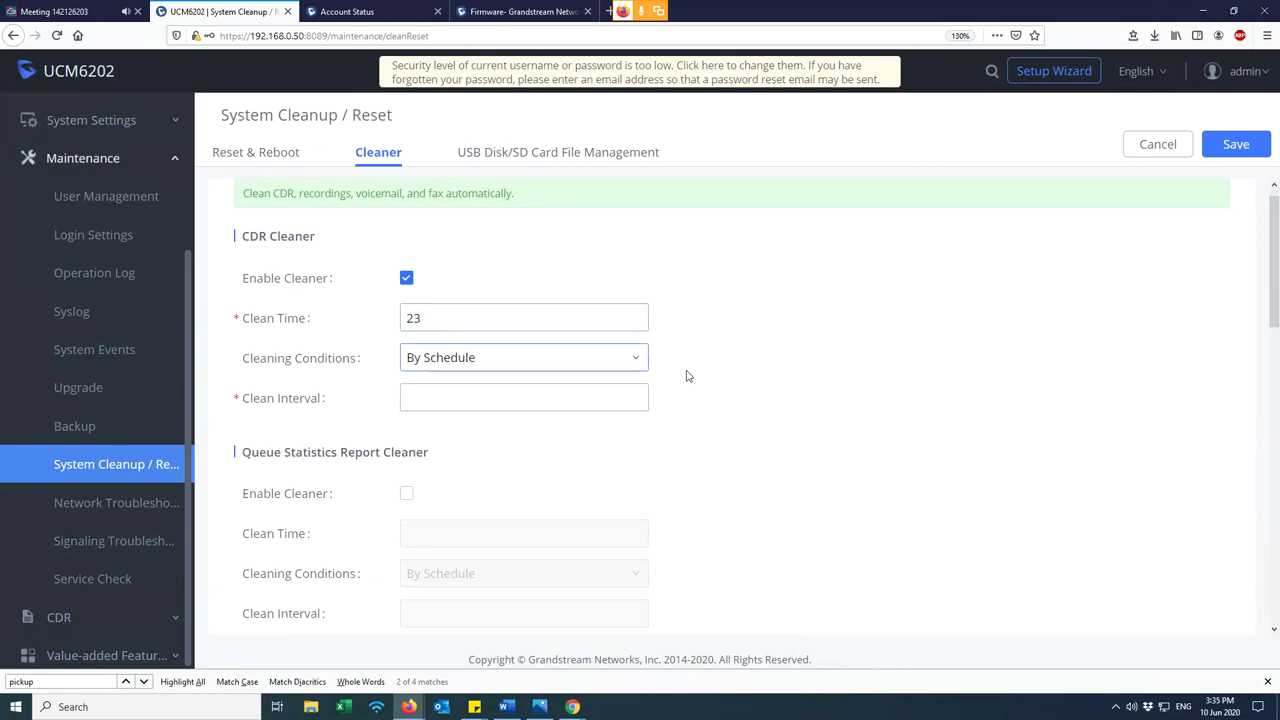
pyautogui.click(475, 290)
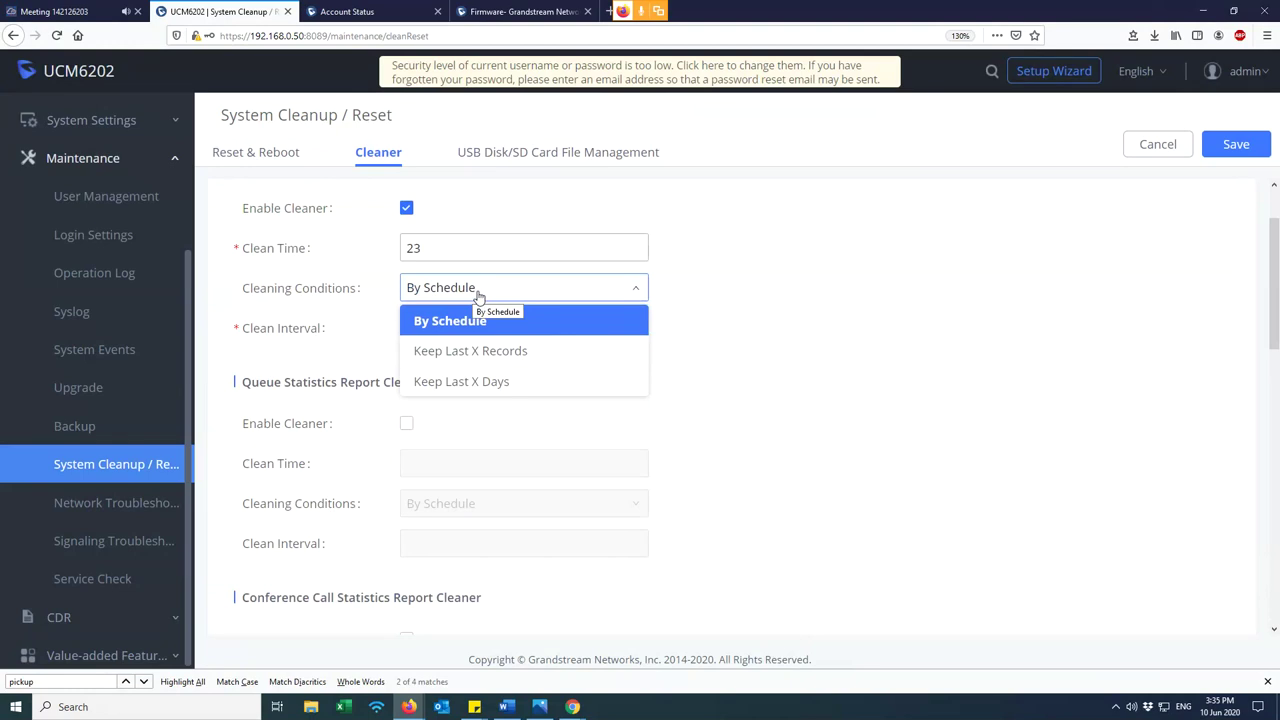
pyautogui.click(479, 289)
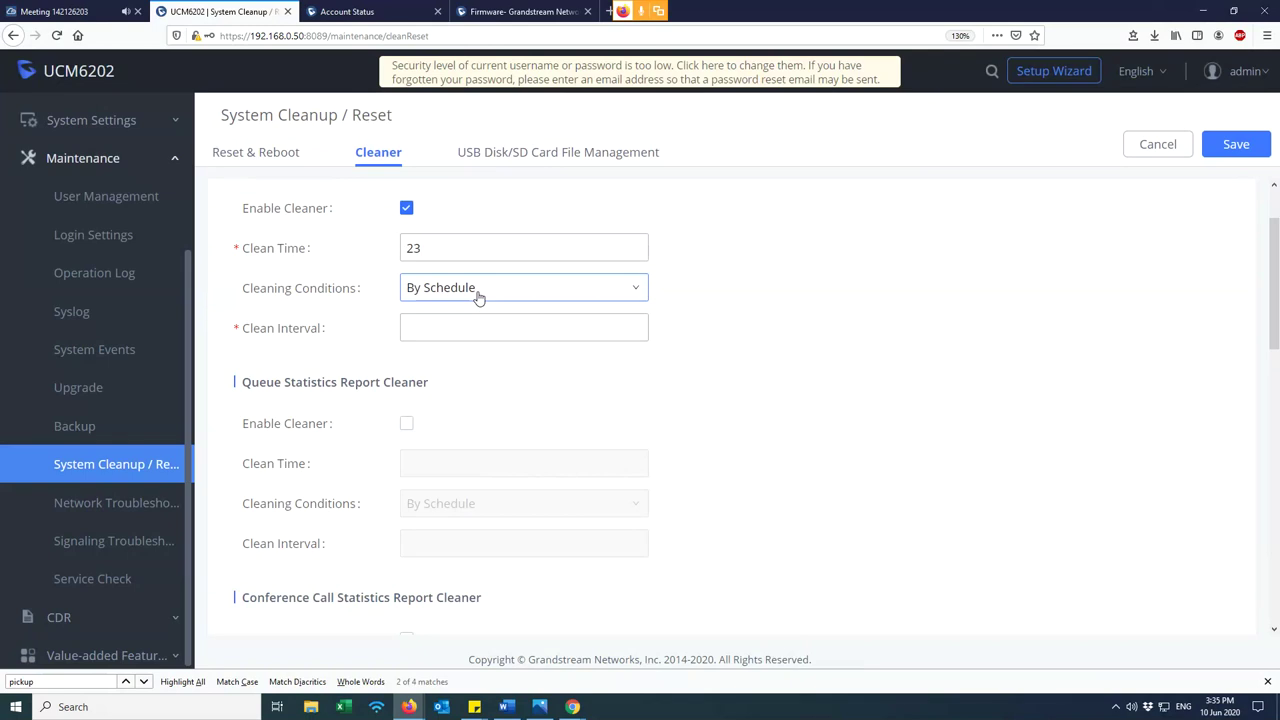
pyautogui.click(480, 331)
pyautogui.write('3')
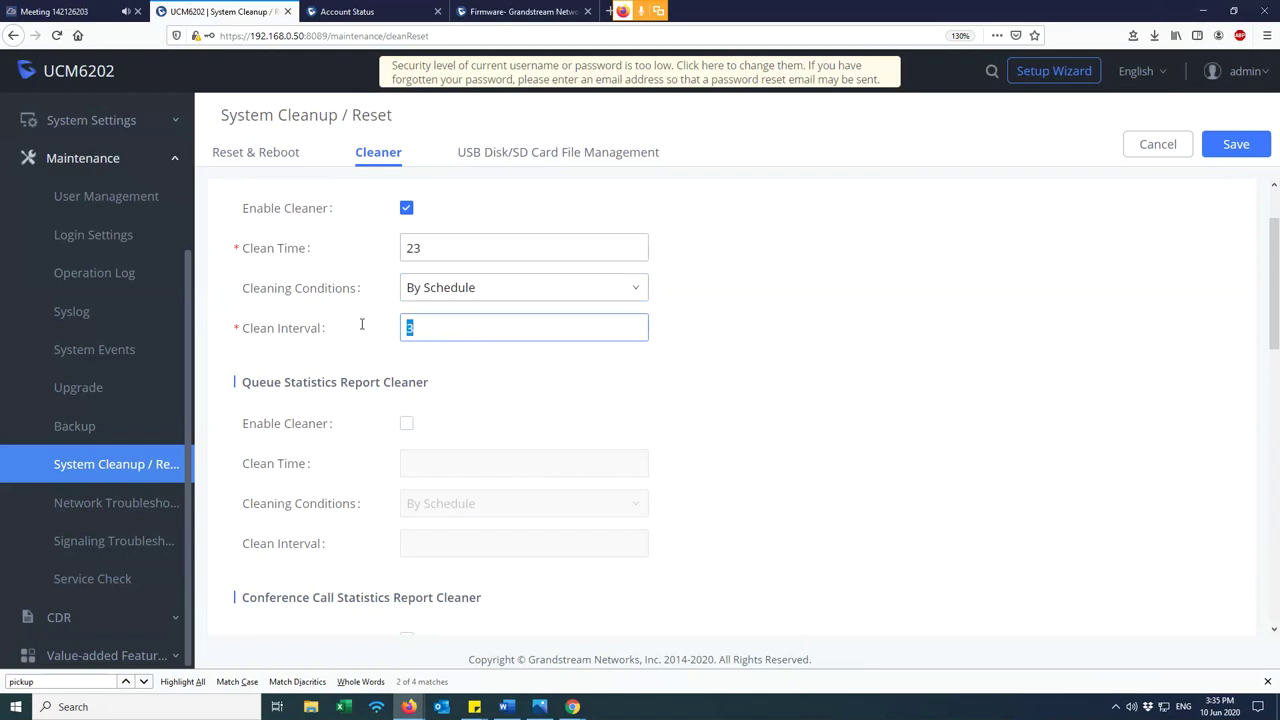
pyautogui.click(444, 292)
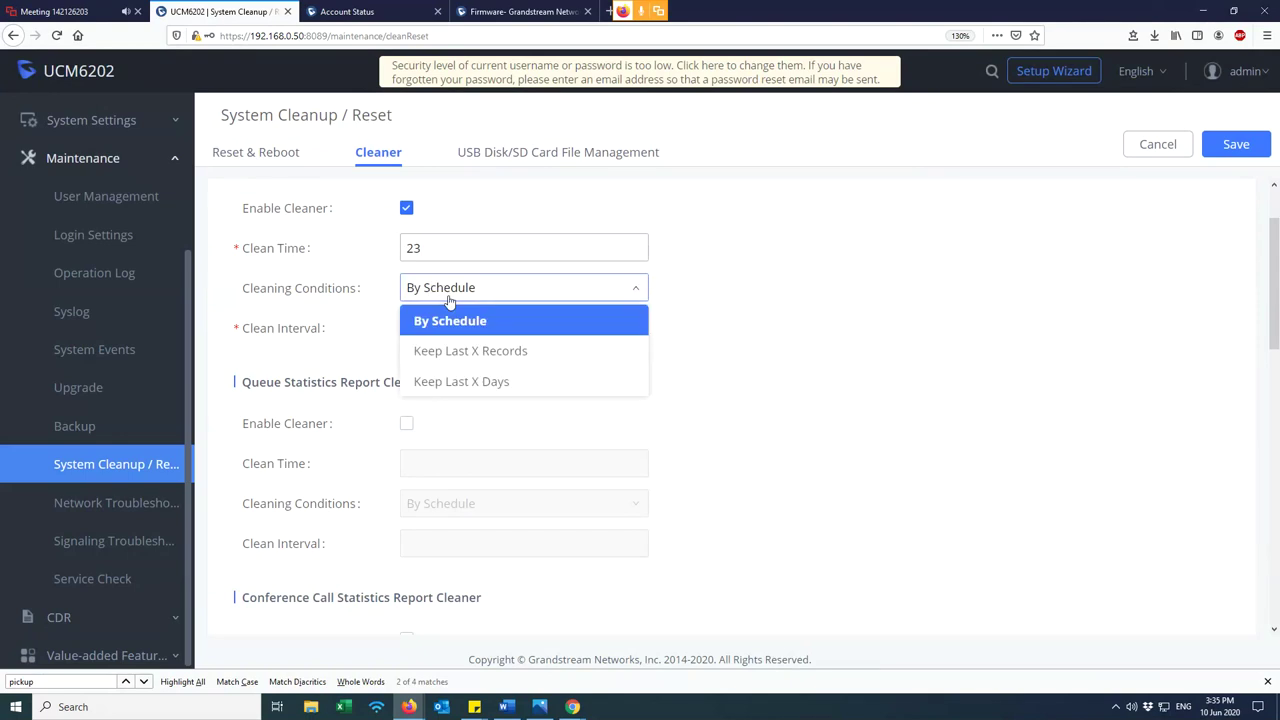
pyautogui.click(471, 358)
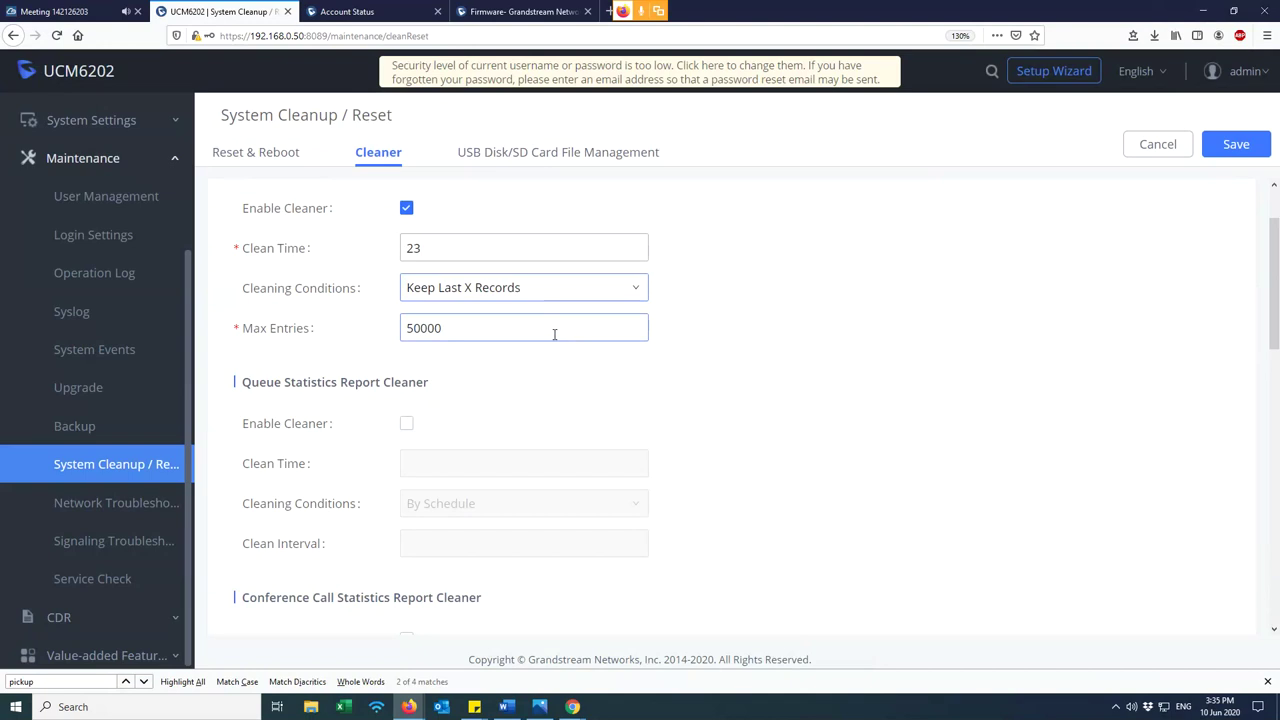
# - Try Max Entries 10000, then switch the cleaning condition to Keep Last X Days (30)
pyautogui.moveTo(446, 329); pyautogui.dragTo(395, 337)
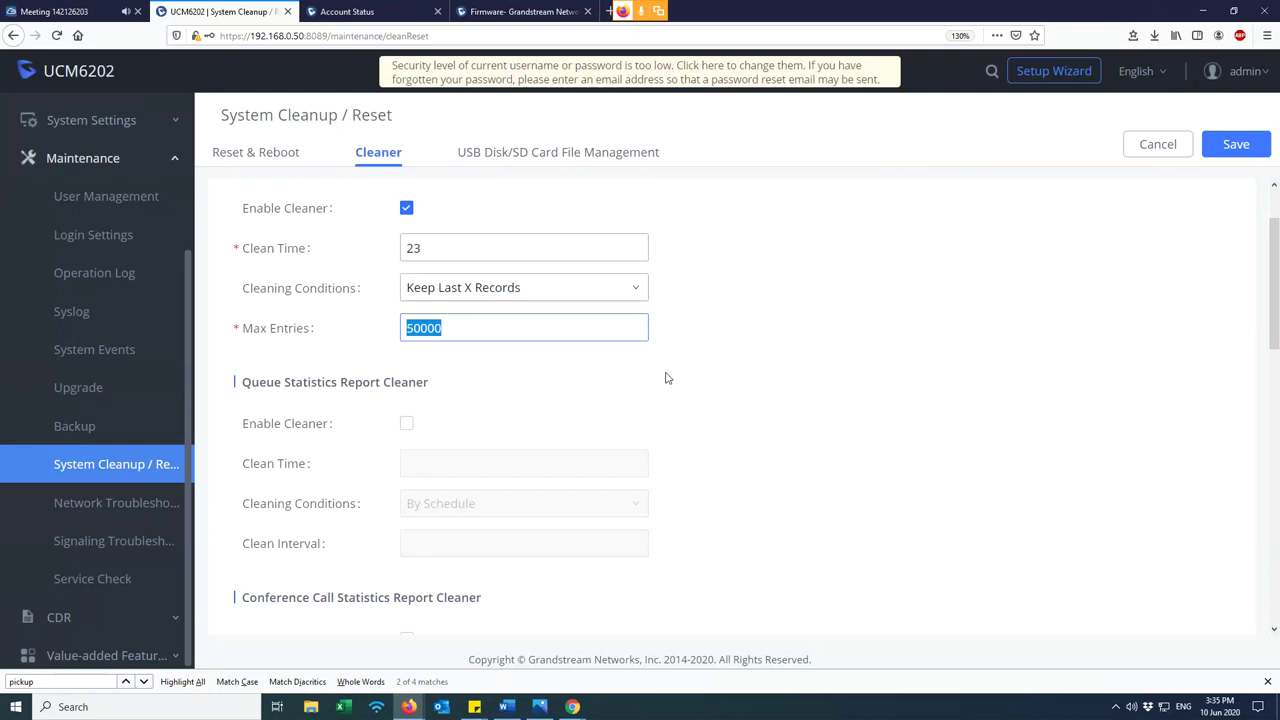
pyautogui.write('10000')
pyautogui.click(521, 288)
pyautogui.click(502, 384)
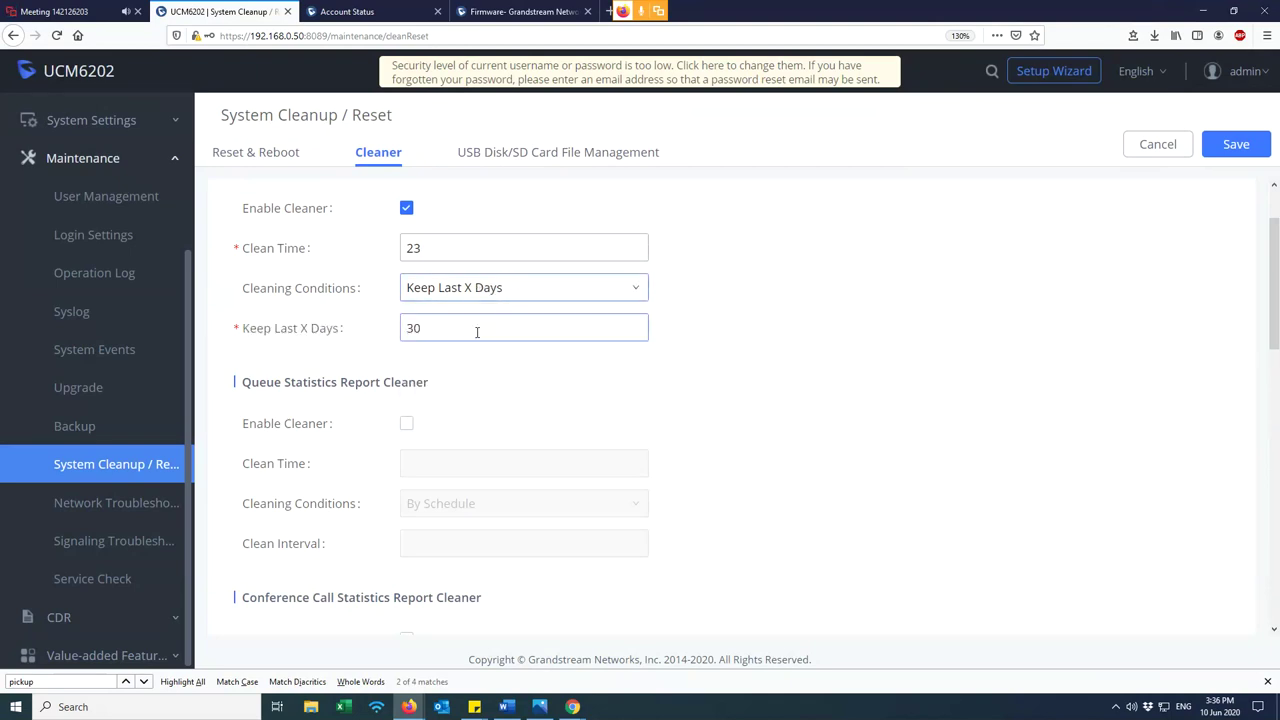
pyautogui.click(447, 331)
pyautogui.doubleClick(410, 330)
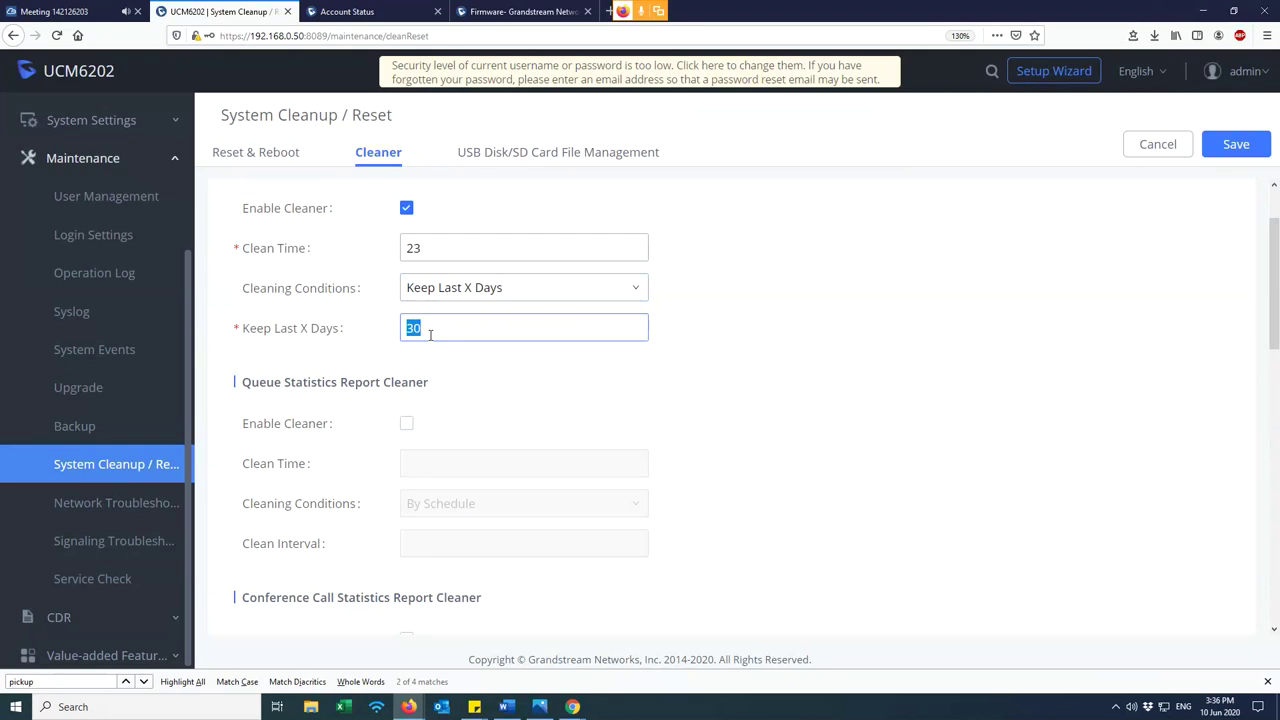
pyautogui.click(430, 334)
# - Switch the CDR cleaner to By Schedule with Clean Interval 30 at Clean Time 23
pyautogui.click(465, 296)
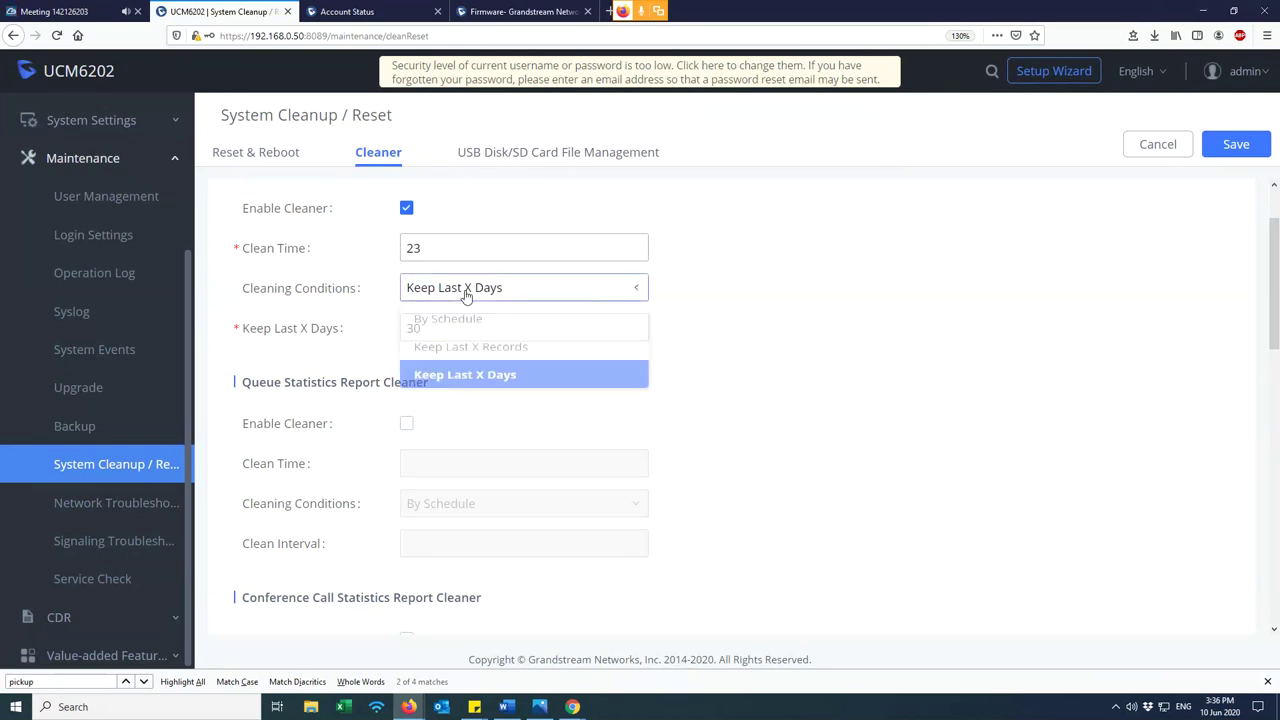
pyautogui.click(478, 322)
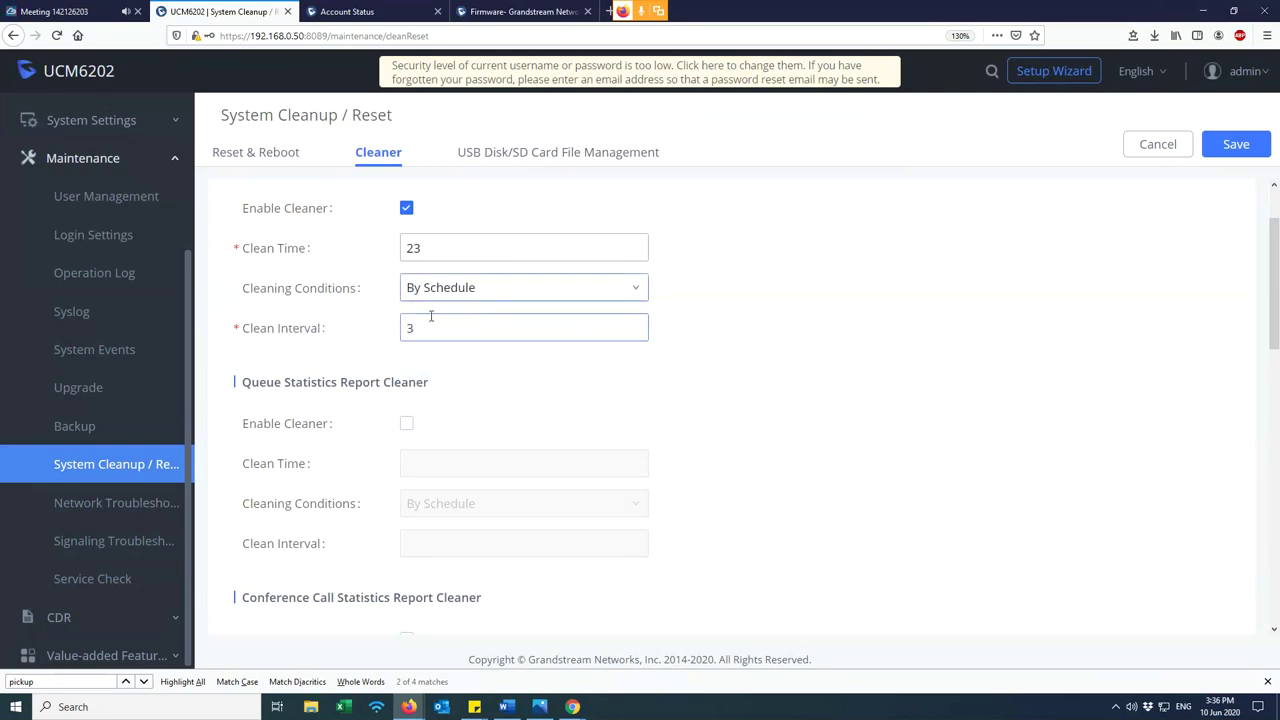
pyautogui.moveTo(433, 328); pyautogui.dragTo(403, 340)
pyautogui.press('BackSpace')
pyautogui.click(544, 322)
pyautogui.write('30')
pyautogui.click(785, 380)
pyautogui.moveTo(451, 334); pyautogui.dragTo(408, 330)
pyautogui.moveTo(432, 250); pyautogui.dragTo(402, 252)
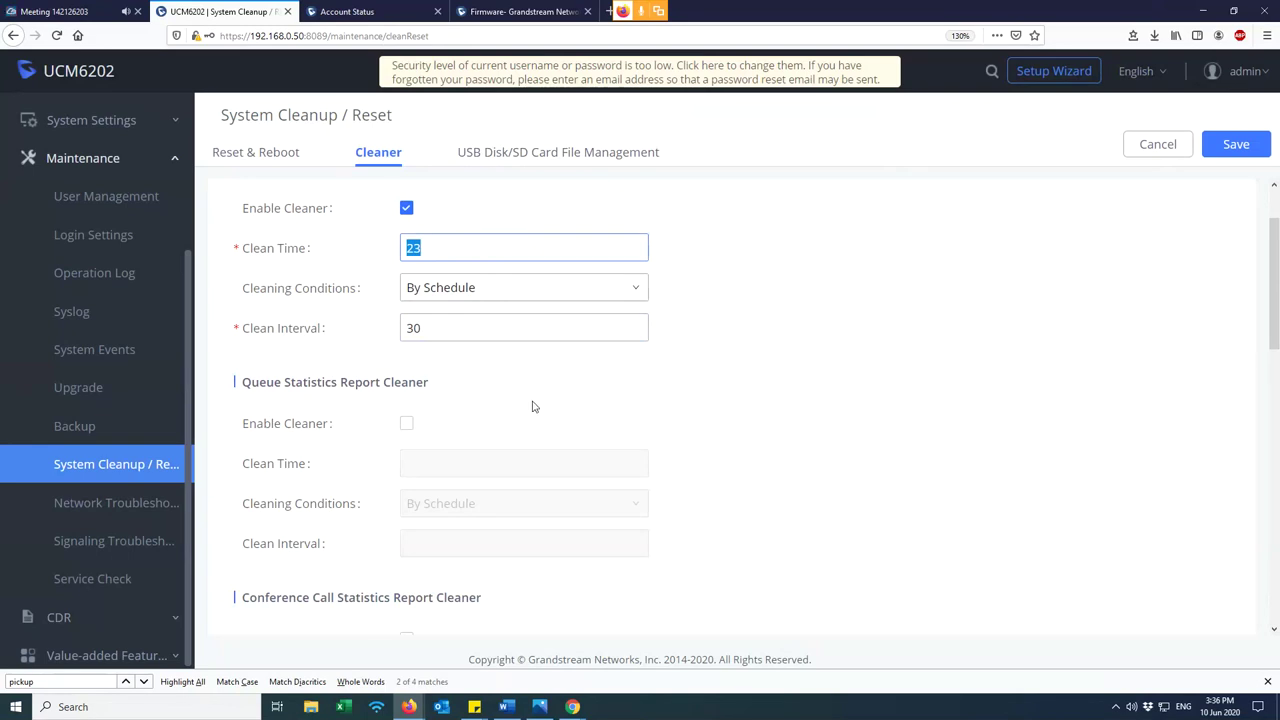
pyautogui.scroll(-2, 440, 408)
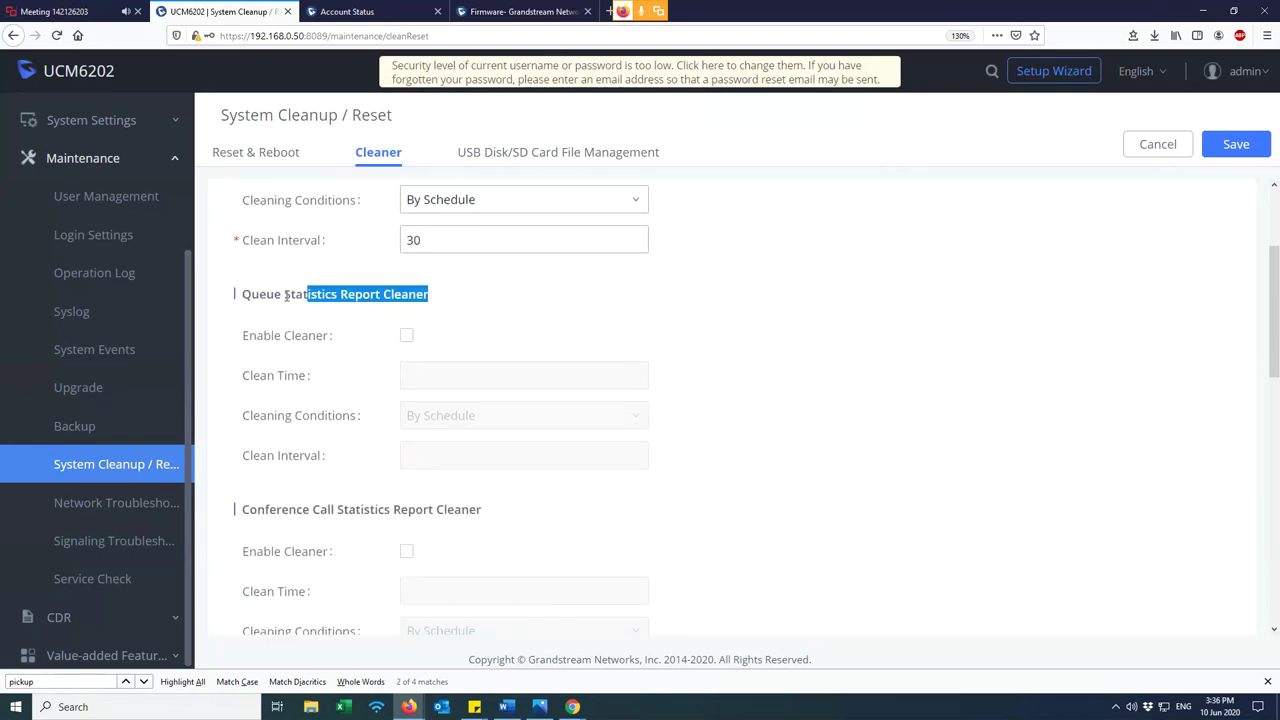
# - Turn the Queue Statistics report cleaner on, then back off
pyautogui.click(406, 336)
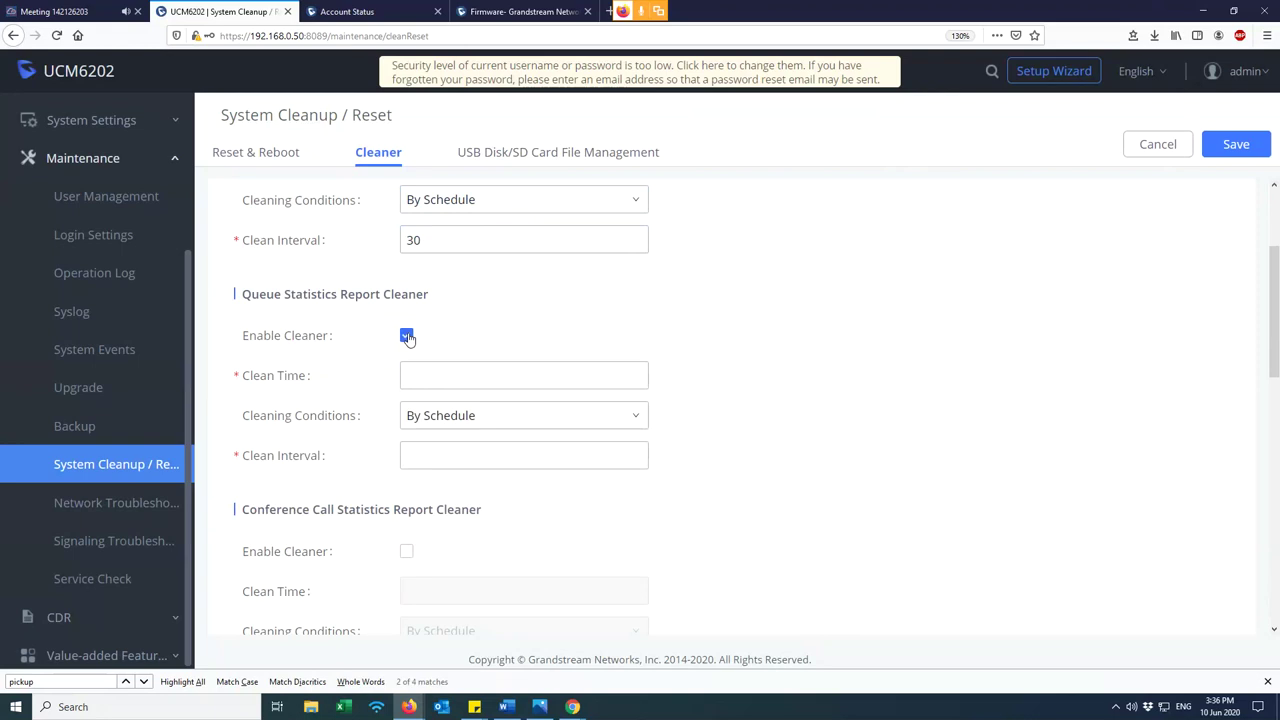
pyautogui.scroll(1, 402, 330)
pyautogui.scroll(4, 380, 310)
pyautogui.scroll(-6, 349, 294)
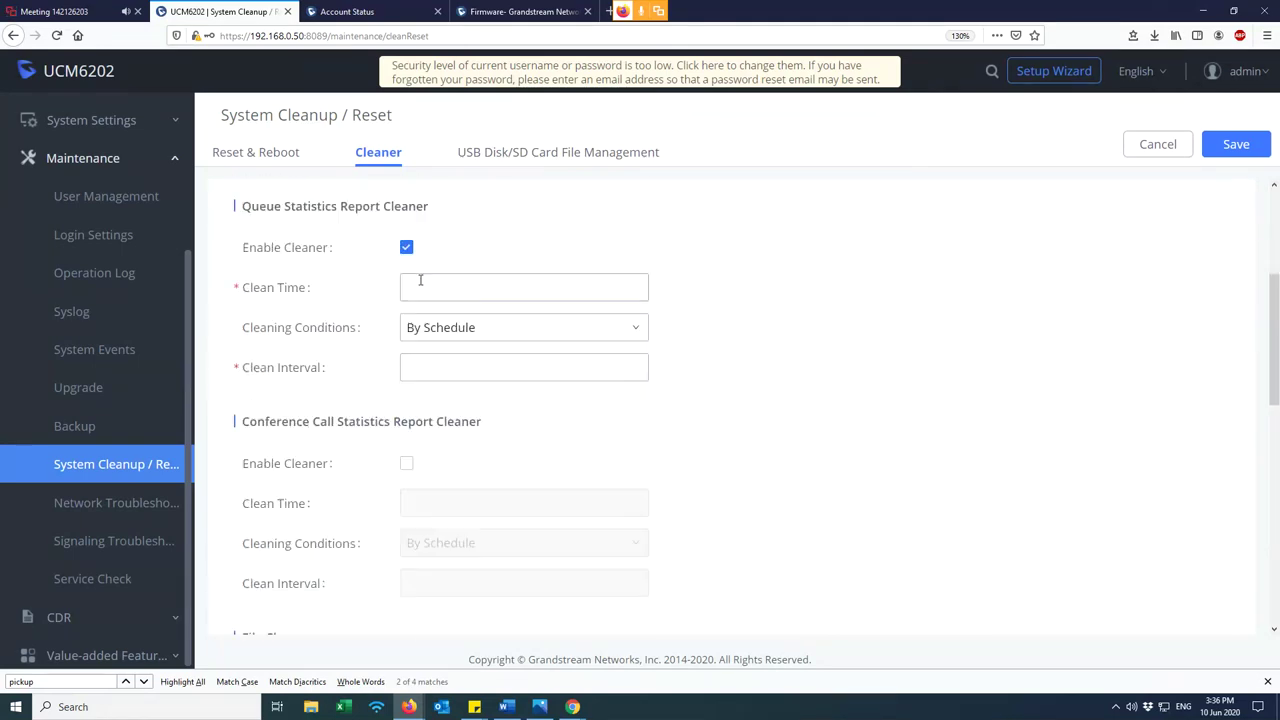
pyautogui.click(404, 249)
pyautogui.scroll(-4, 411, 303)
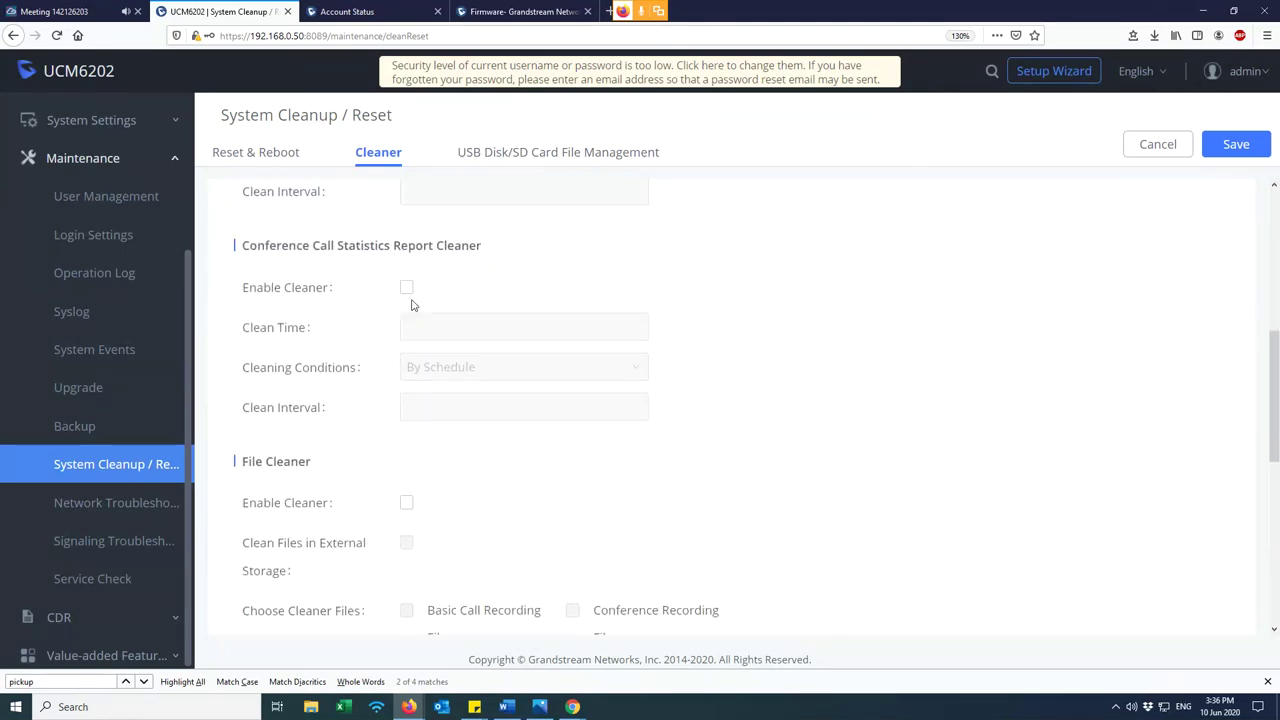
pyautogui.scroll(-1, 425, 279)
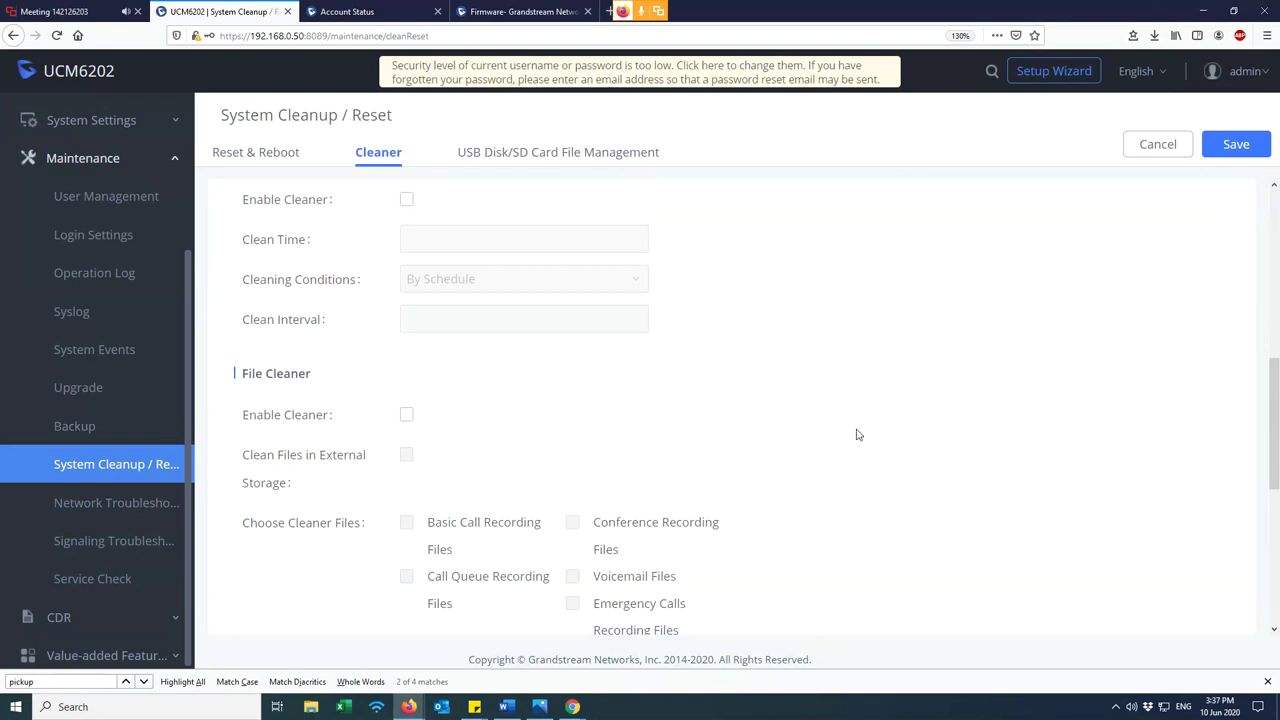
# - Enable the File Cleaner, including cleaning of files in external storage
pyautogui.click(407, 415)
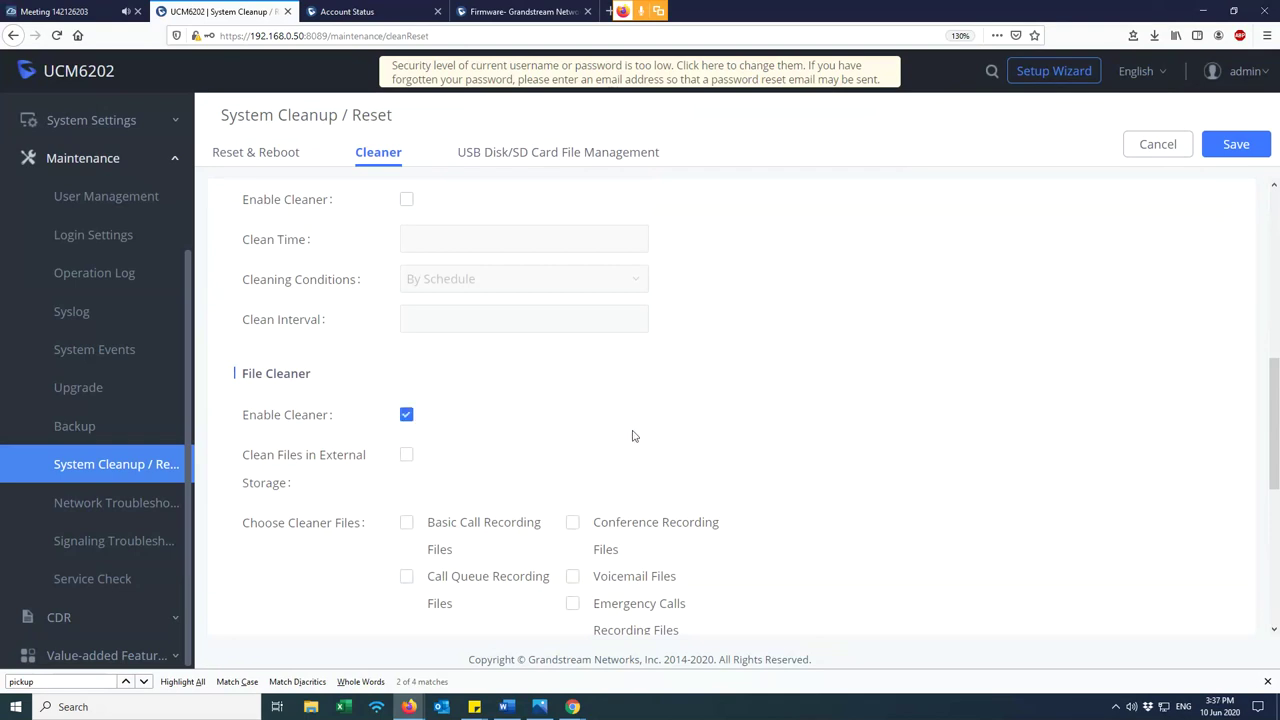
pyautogui.scroll(-2, 632, 436)
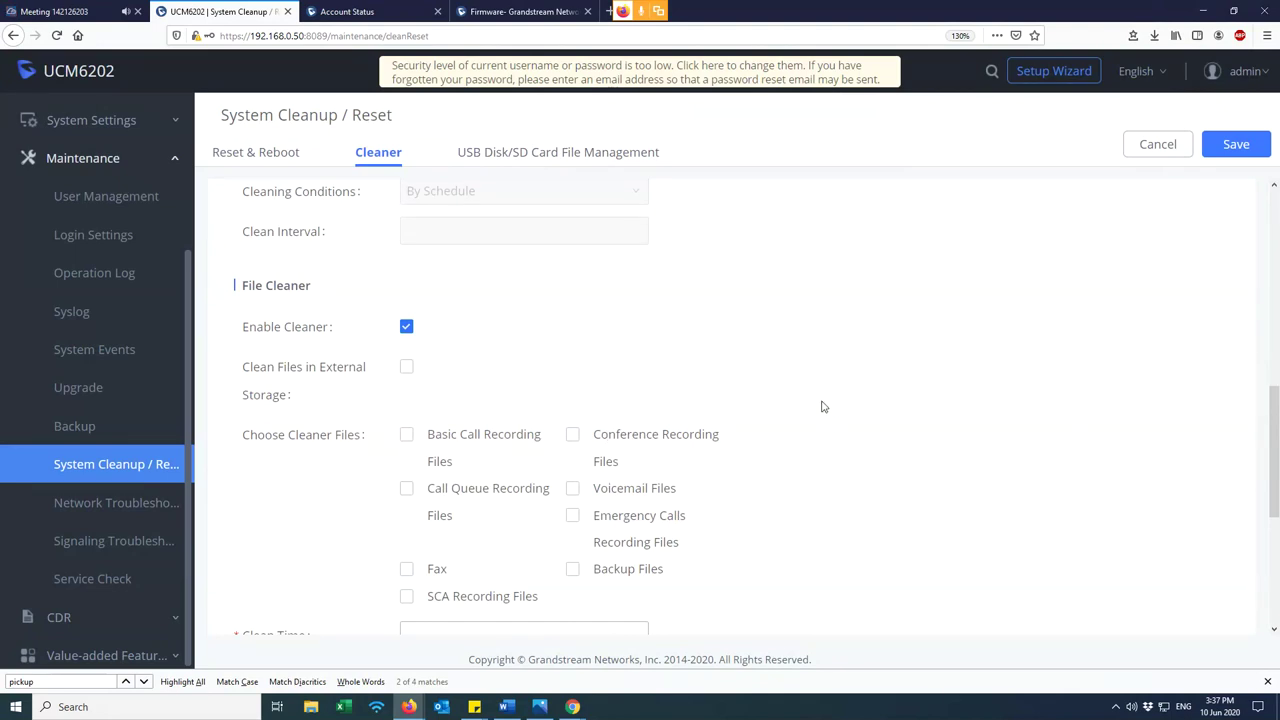
pyautogui.scroll(-6, 823, 406)
pyautogui.scroll(4, 800, 406)
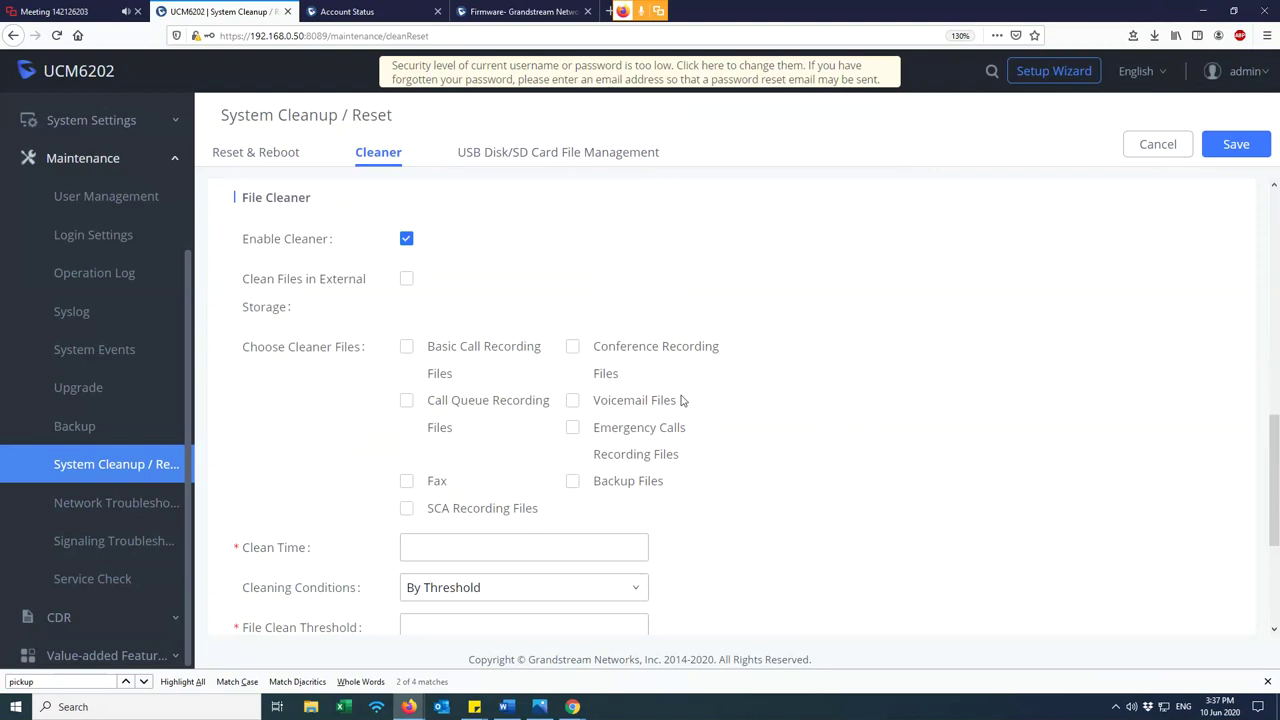
pyautogui.click(405, 283)
# - Include basic call recording files in the cleanup, leaving backup files excluded
pyautogui.click(406, 349)
pyautogui.click(572, 481)
pyautogui.click(572, 481)
pyautogui.tripleClick(470, 378)
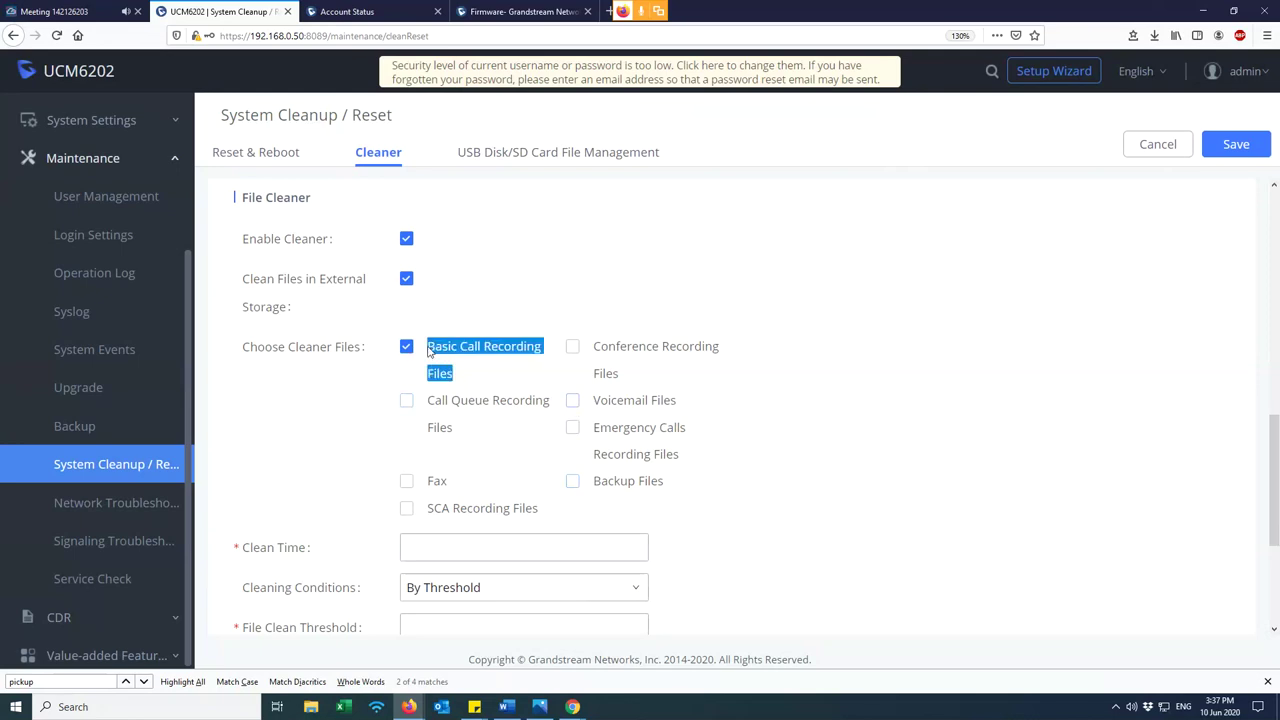
pyautogui.click(458, 377)
pyautogui.tripleClick(465, 378)
pyautogui.click(463, 384)
pyautogui.tripleClick(465, 378)
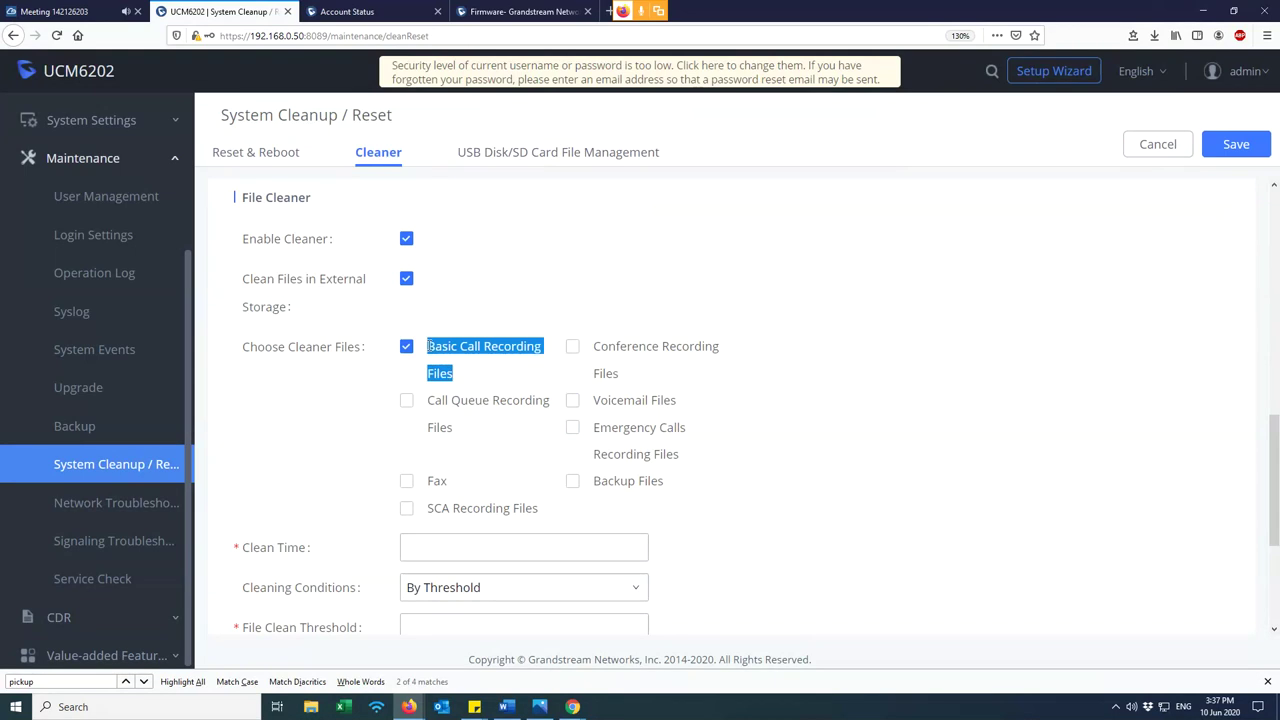
# - Add conference recordings, voicemail files and call queue recordings to the cleanup
pyautogui.click(572, 348)
pyautogui.click(574, 402)
pyautogui.click(407, 402)
pyautogui.click(716, 477)
pyautogui.scroll(-3, 716, 477)
pyautogui.scroll(2, 691, 449)
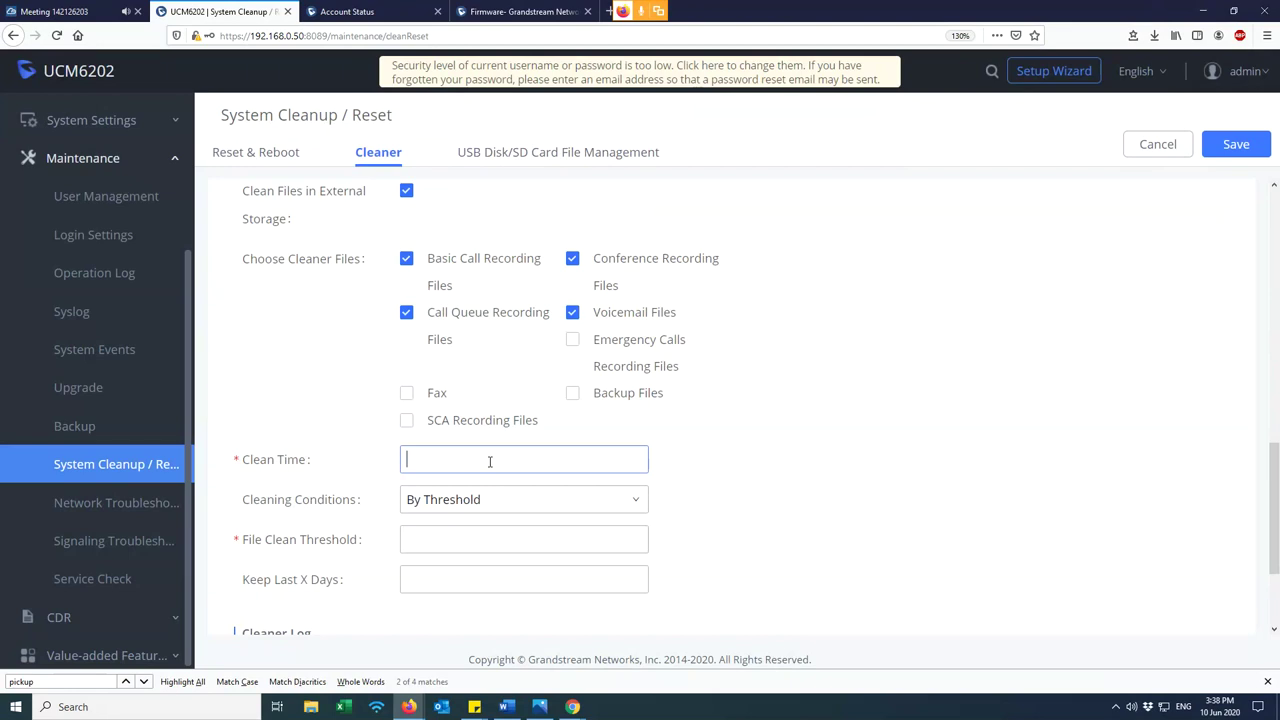
pyautogui.write('23')
pyautogui.press('BackSpace')
pyautogui.press('BackSpace')
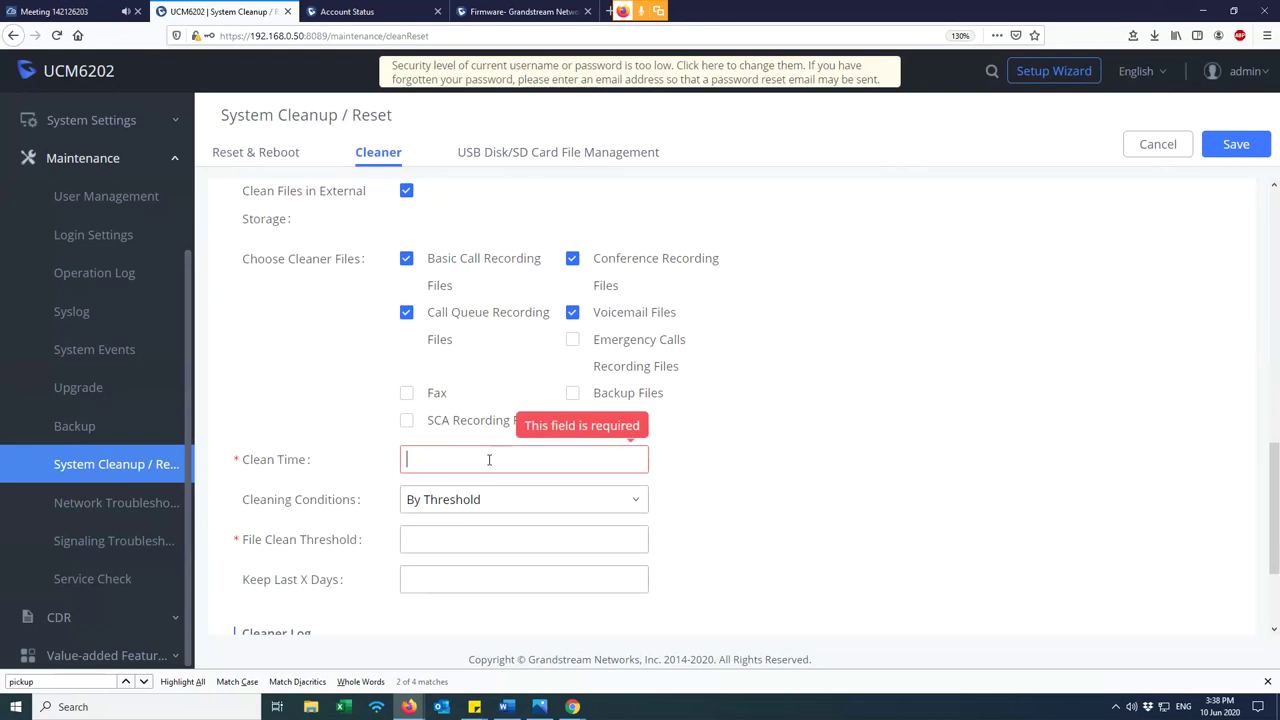
pyautogui.write('18')
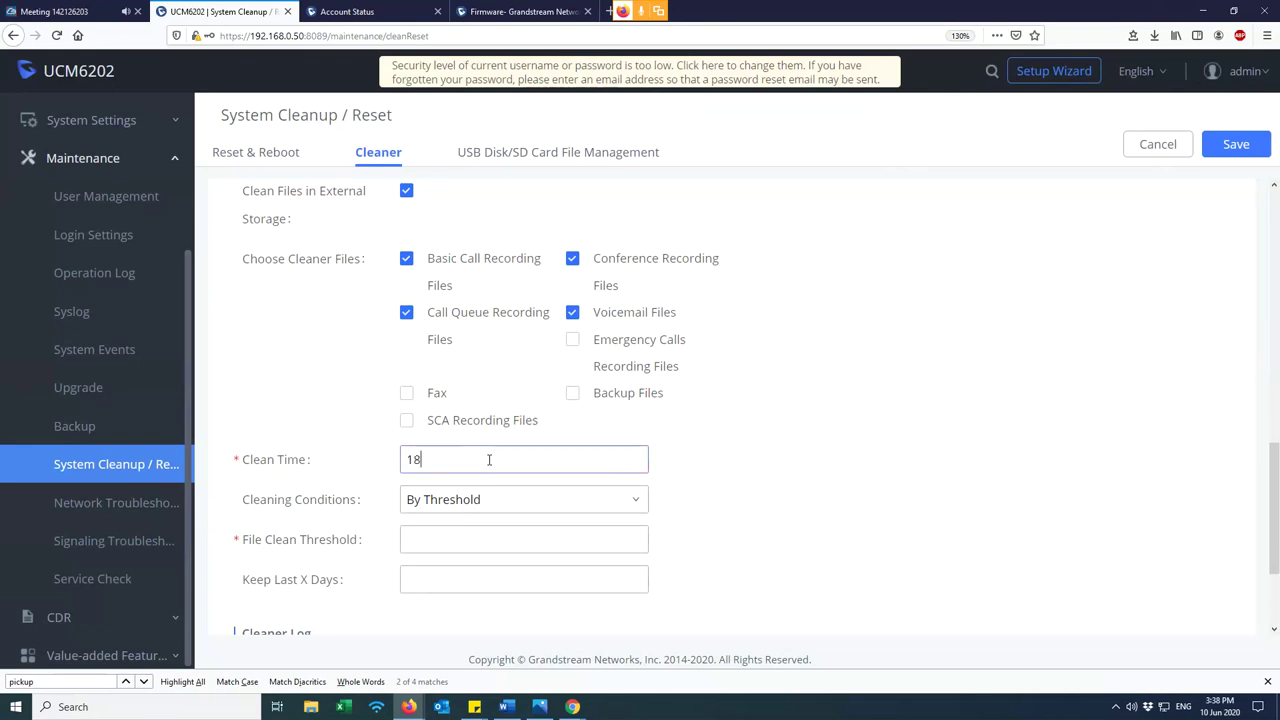
pyautogui.scroll(-1, 492, 470)
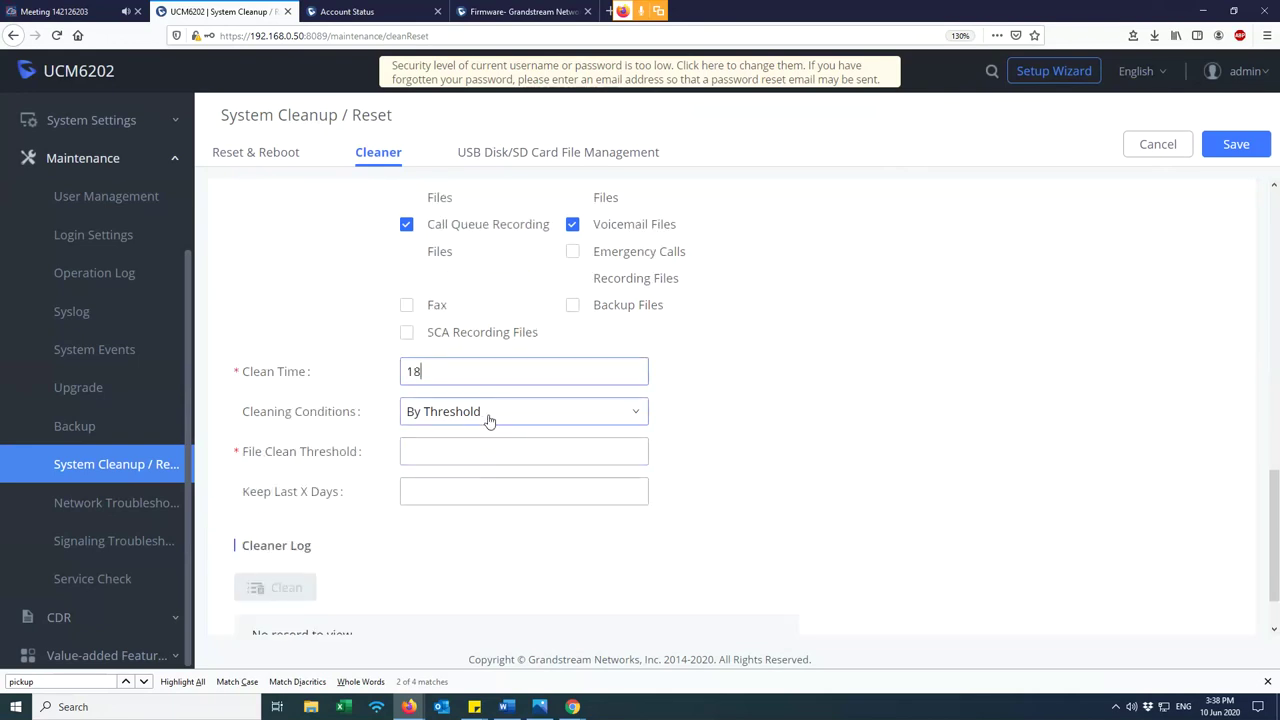
pyautogui.click(489, 421)
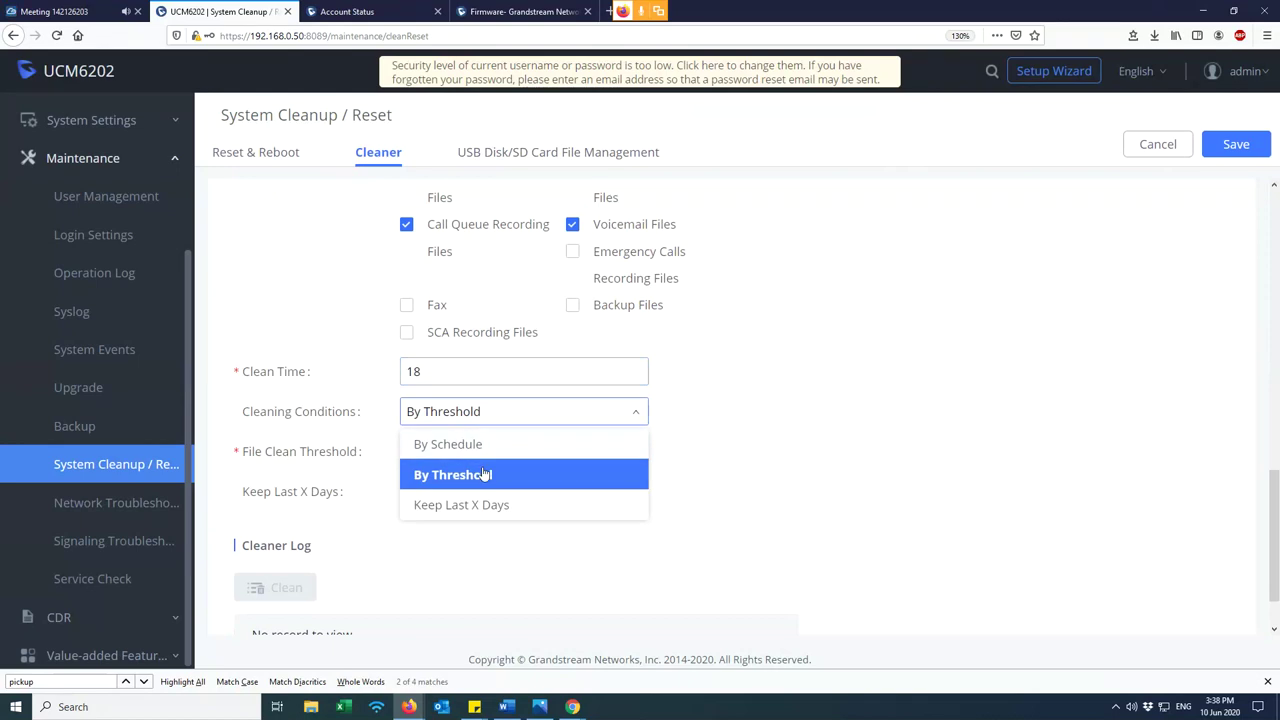
pyautogui.click(486, 473)
pyautogui.click(468, 429)
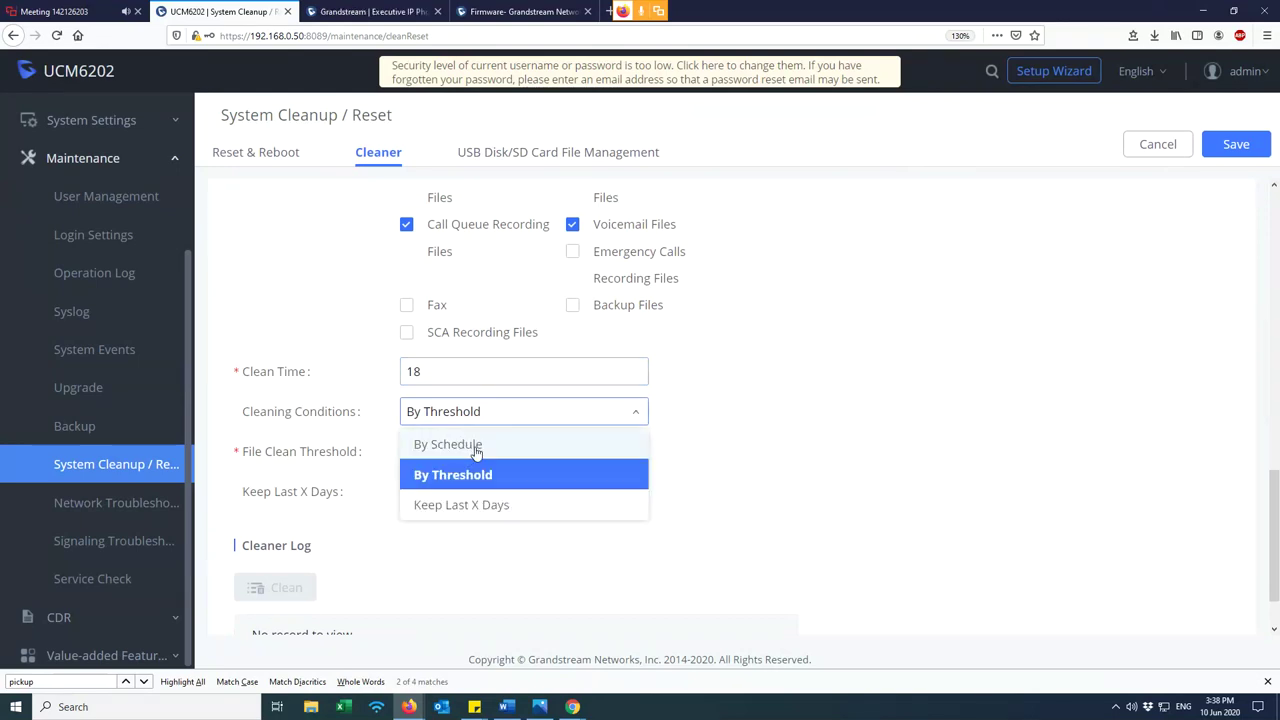
pyautogui.click(474, 444)
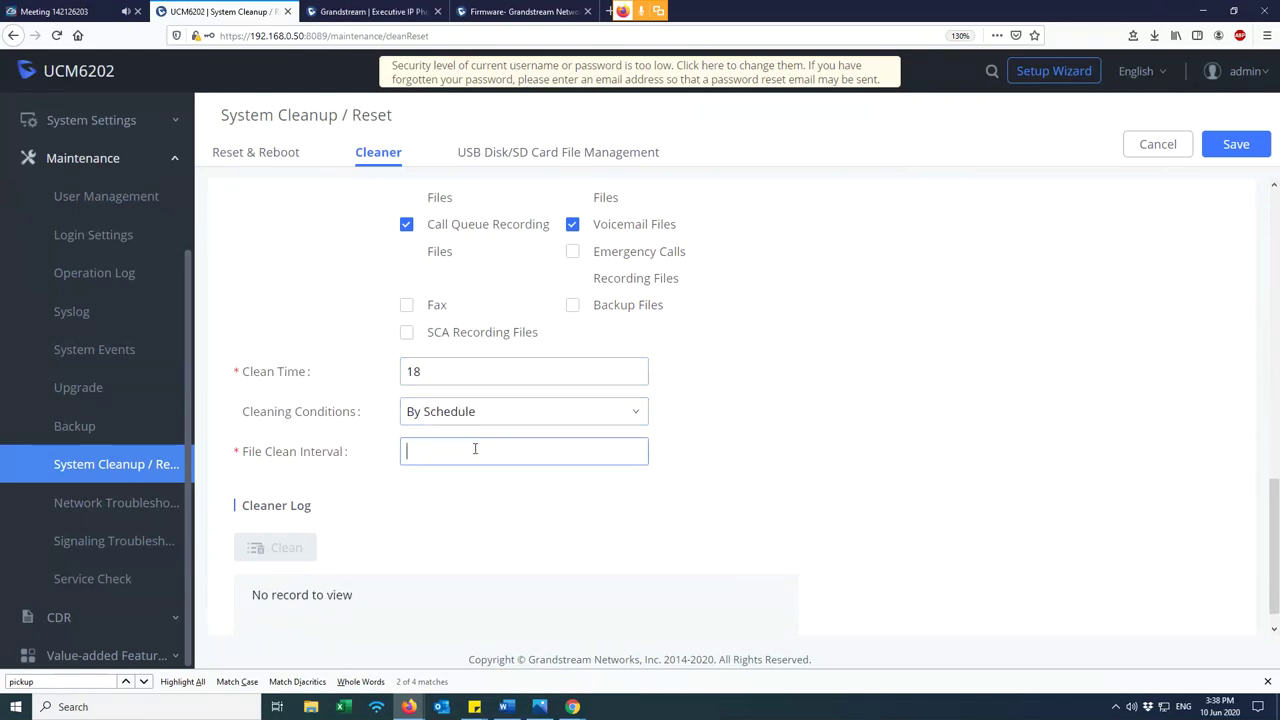
pyautogui.write('30')
pyautogui.doubleClick(416, 451)
pyautogui.press('BackSpace')
pyautogui.click(437, 413)
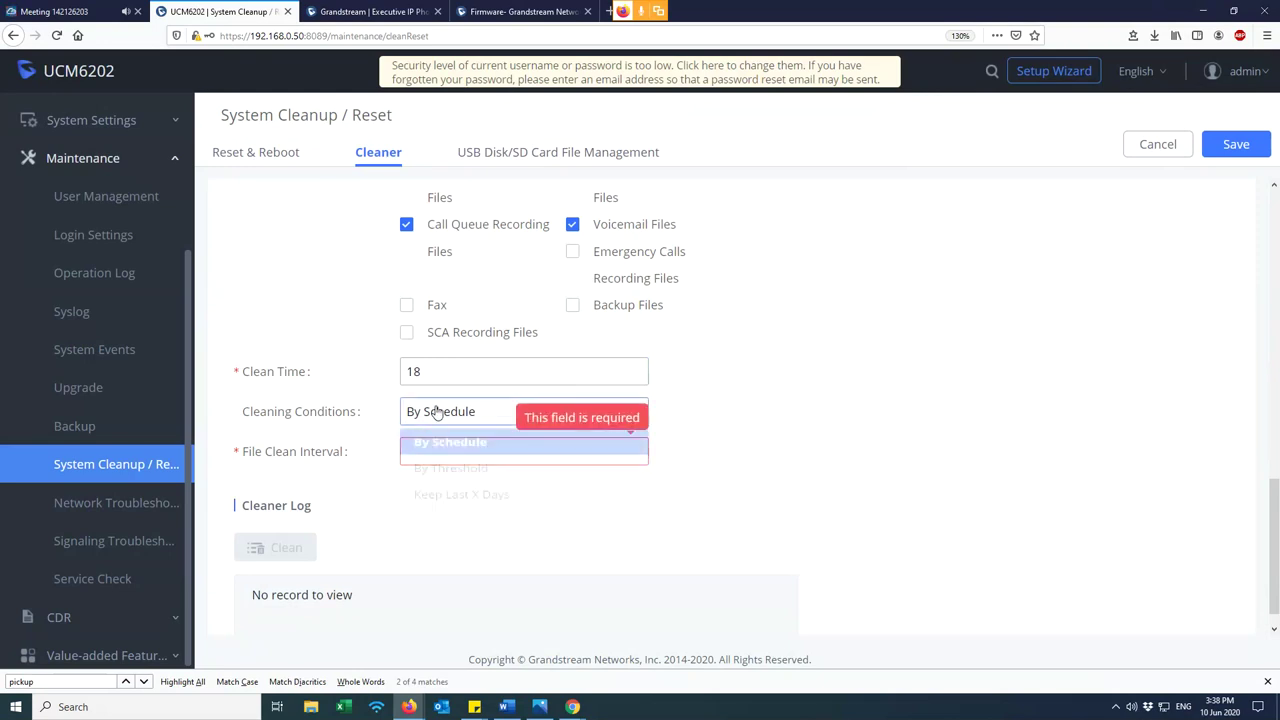
pyautogui.click(466, 474)
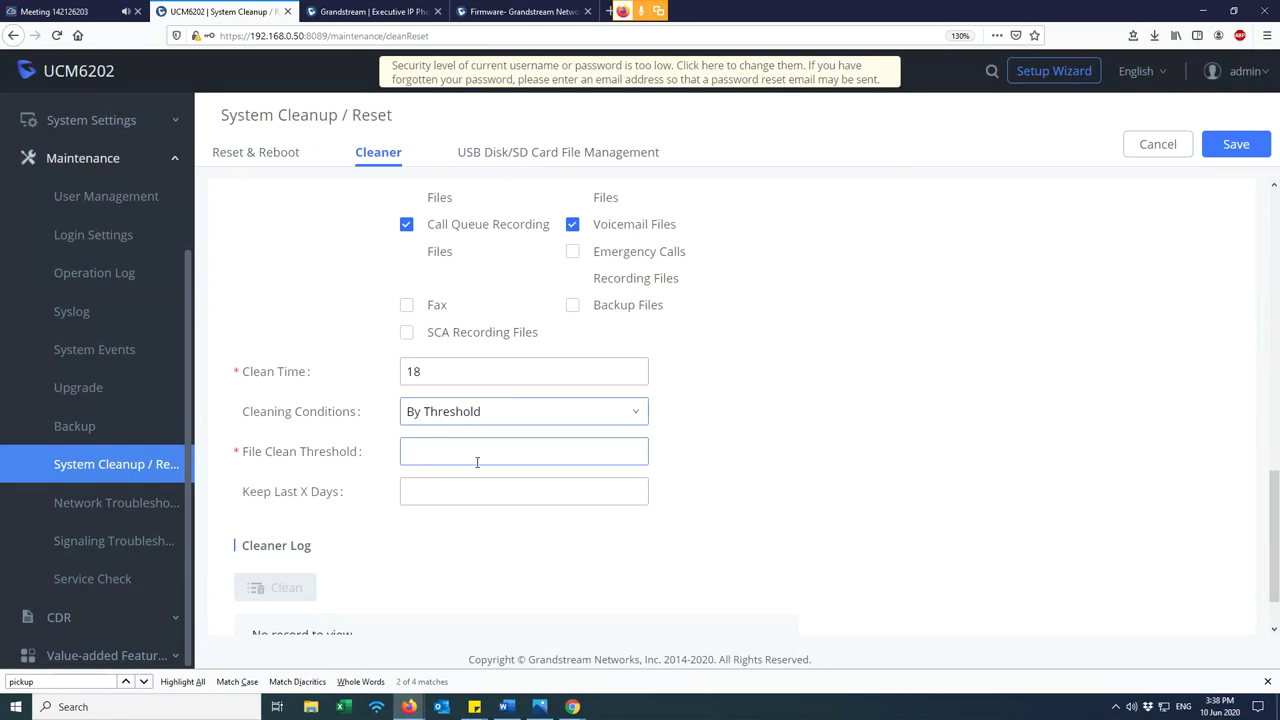
pyautogui.click(469, 455)
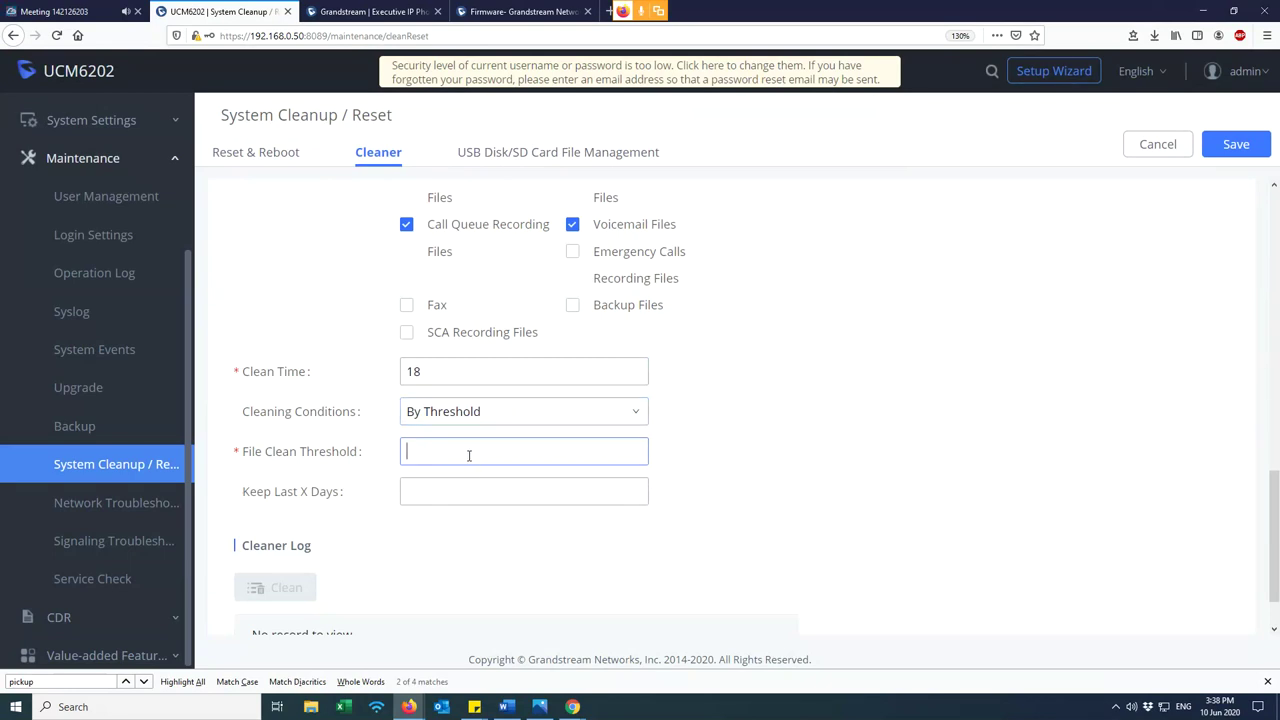
pyautogui.write('90')
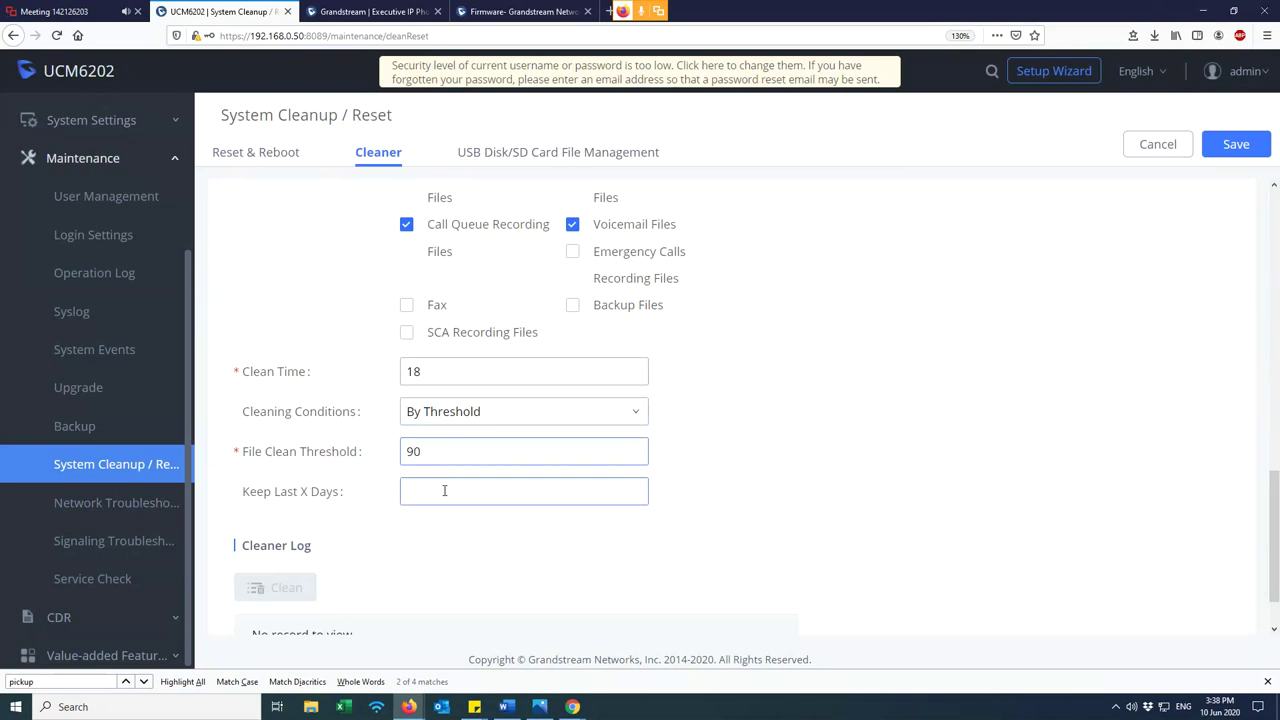
pyautogui.scroll(1, 433, 376)
pyautogui.scroll(3, 433, 376)
pyautogui.scroll(-4, 414, 397)
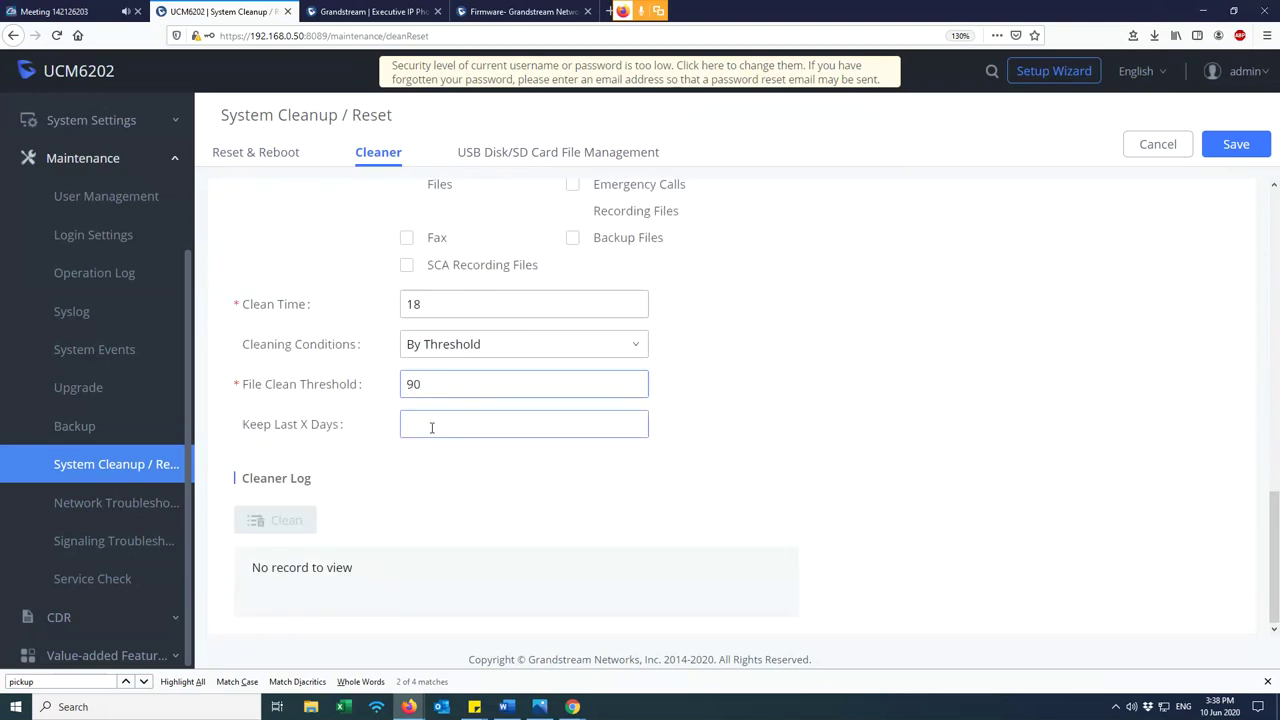
pyautogui.click(432, 426)
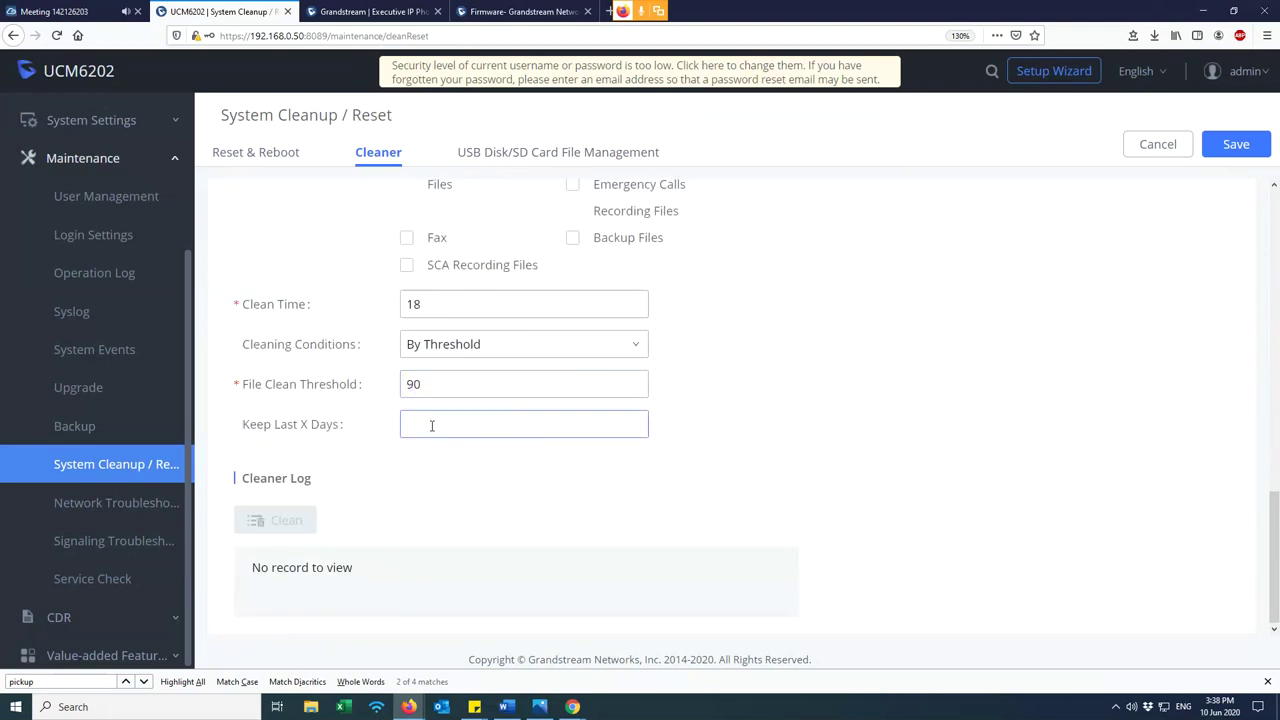
pyautogui.write('90')
pyautogui.moveTo(431, 426); pyautogui.dragTo(406, 425)
pyautogui.scroll(2, 530, 488)
pyautogui.click(438, 516)
pyautogui.moveTo(467, 525); pyautogui.dragTo(375, 525)
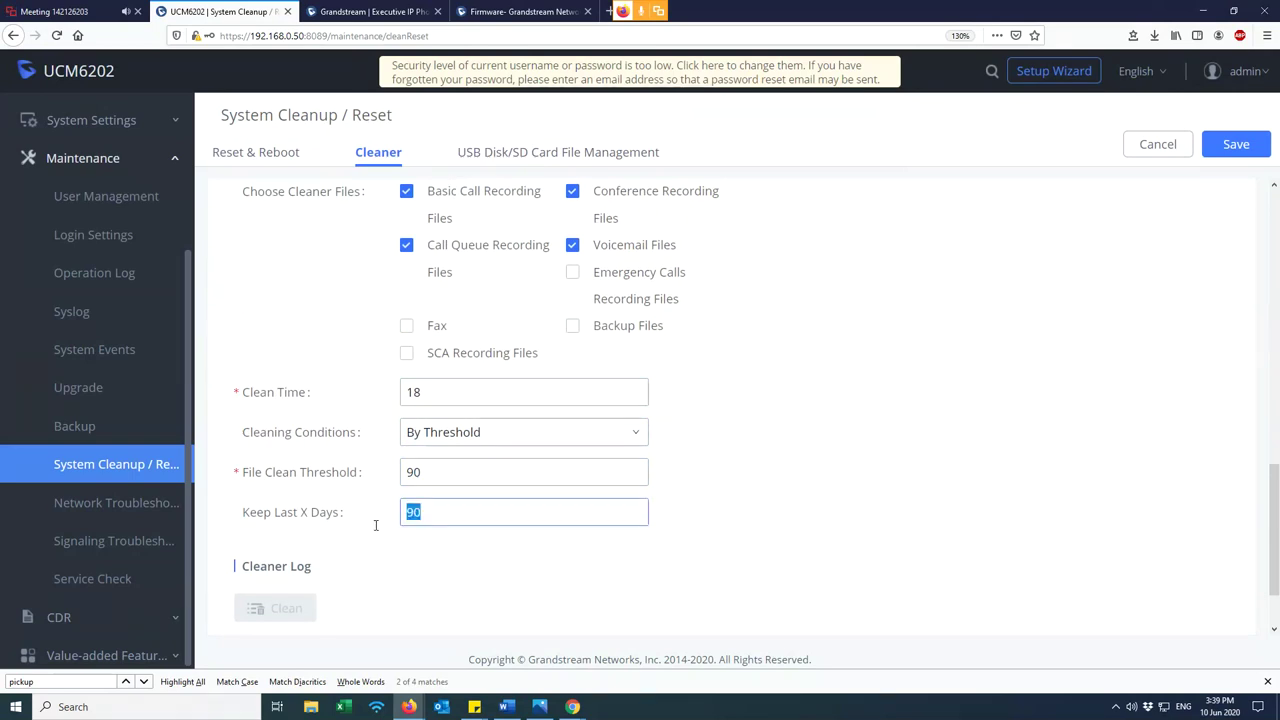
pyautogui.scroll(4, 375, 525)
pyautogui.scroll(-4, 489, 457)
pyautogui.click(471, 511)
pyautogui.doubleClick(434, 476)
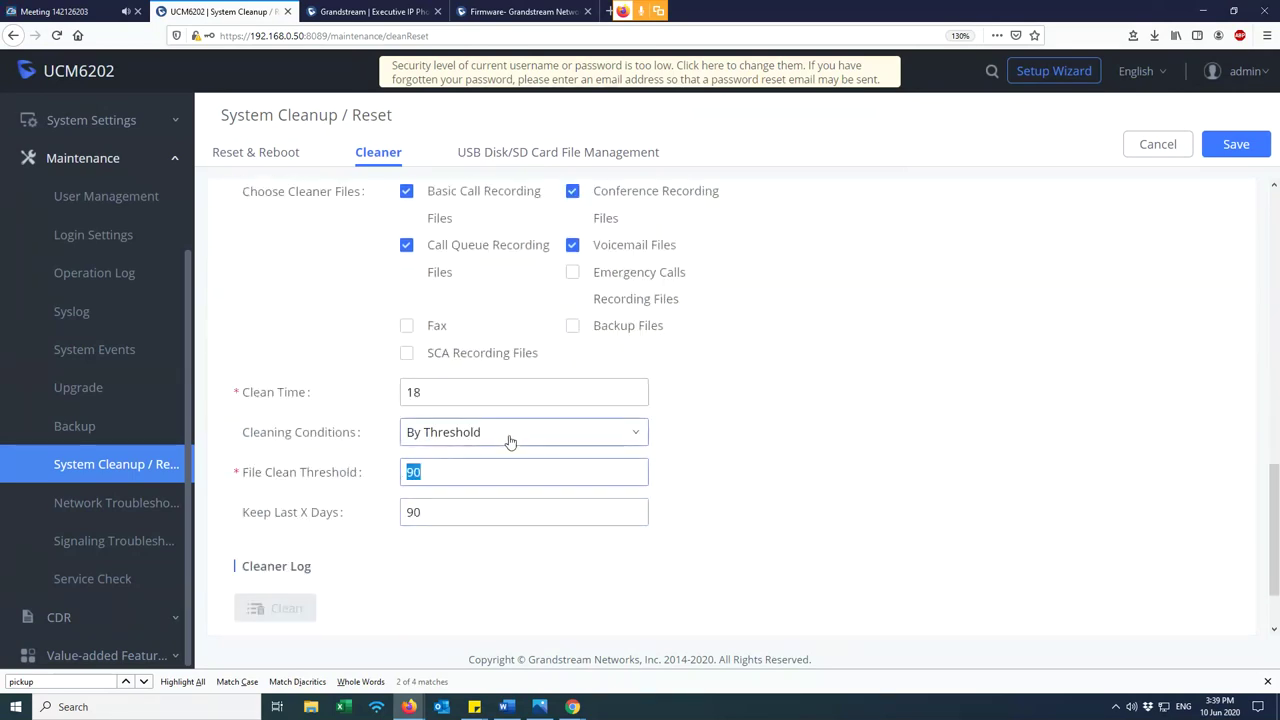
pyautogui.click(509, 440)
pyautogui.click(509, 440)
pyautogui.click(509, 438)
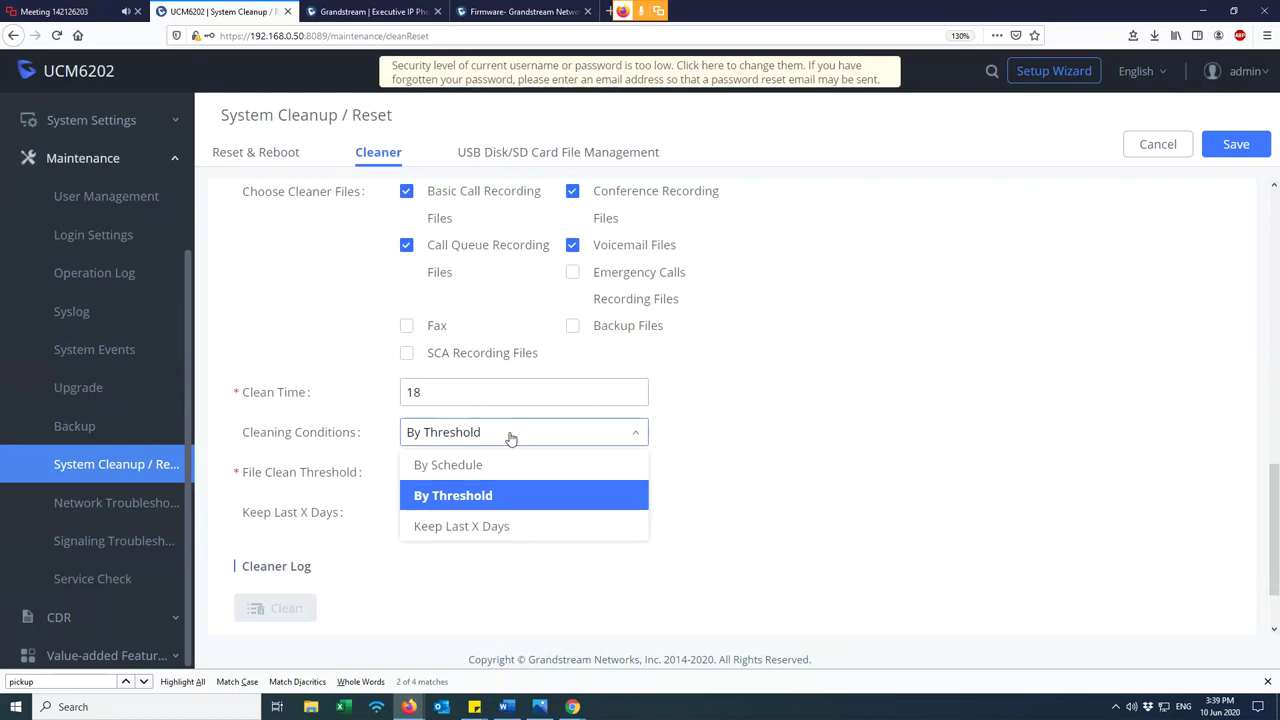
pyautogui.click(536, 443)
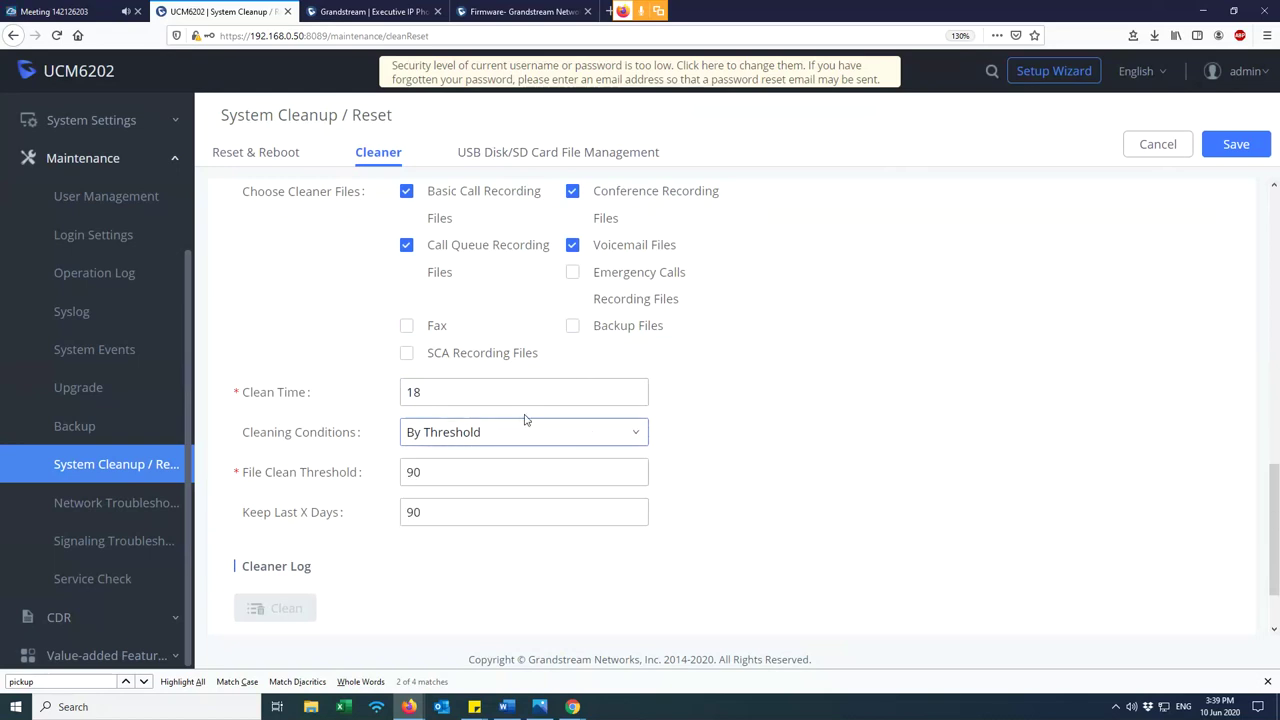
pyautogui.scroll(4, 440, 482)
pyautogui.scroll(1, 423, 492)
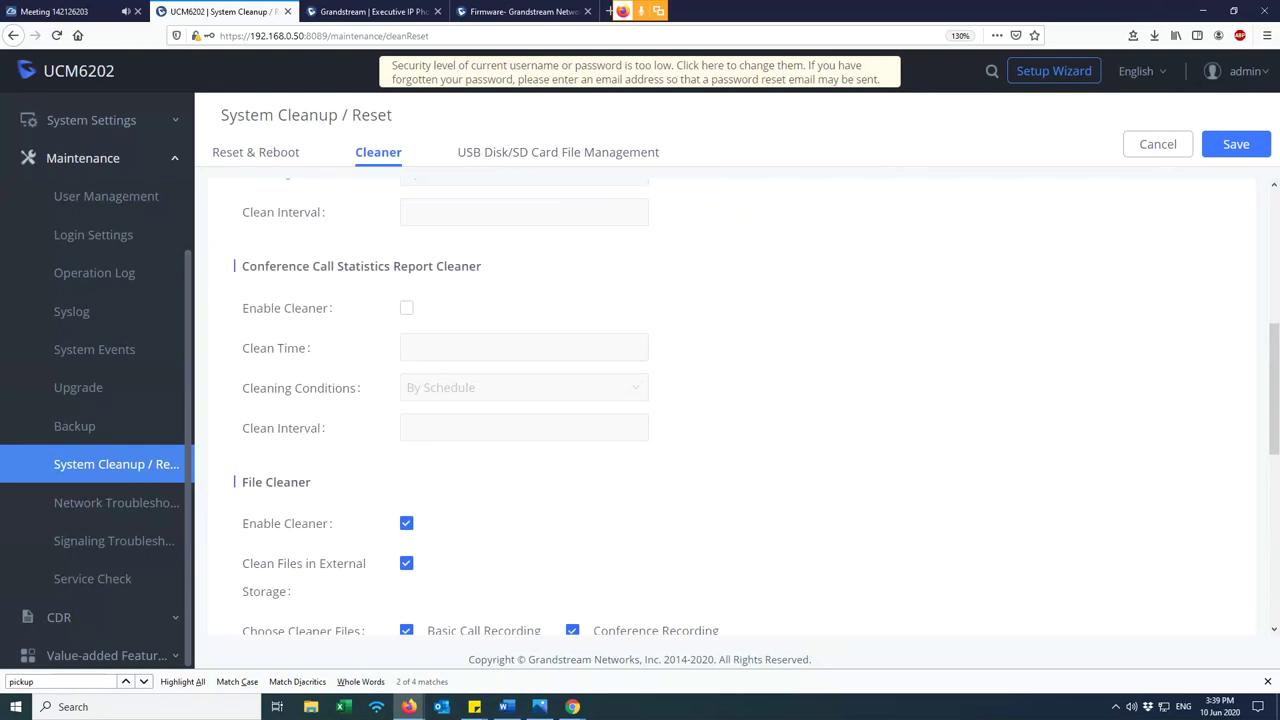
# - Run and stop an Ethernet capture on the LAN interface in Network Troubleshooting
pyautogui.click(125, 548)
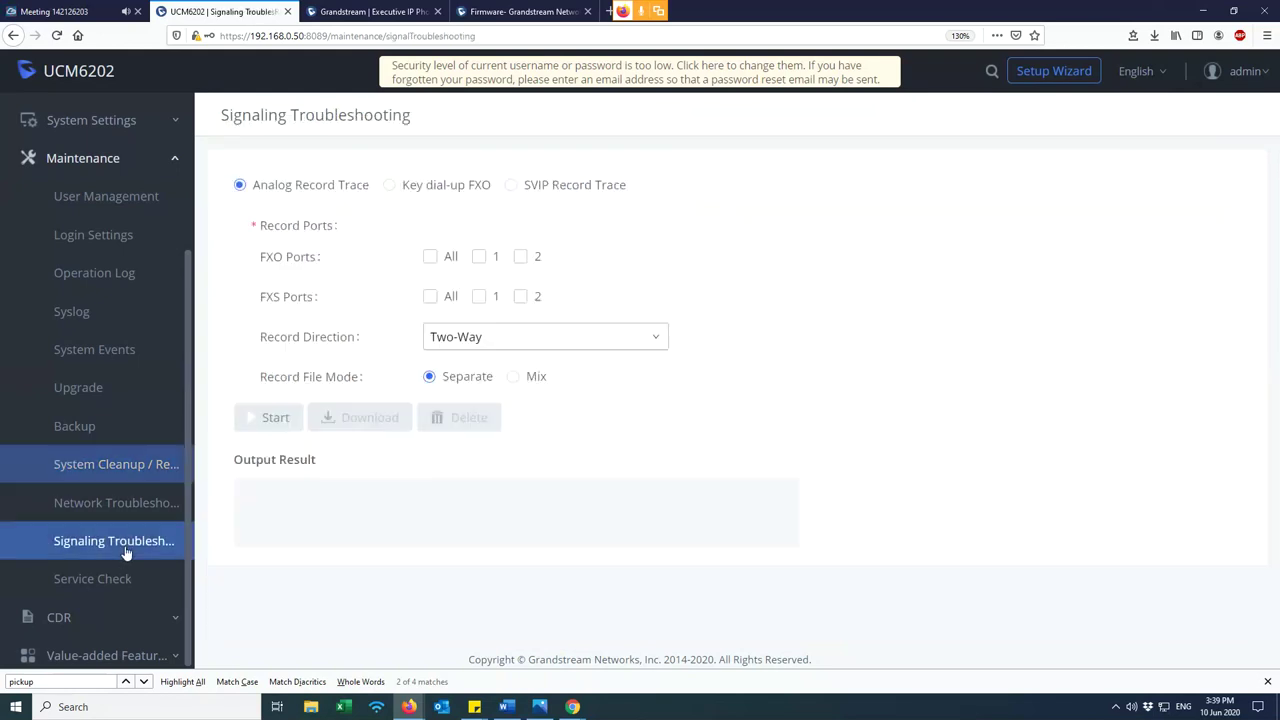
pyautogui.click(105, 510)
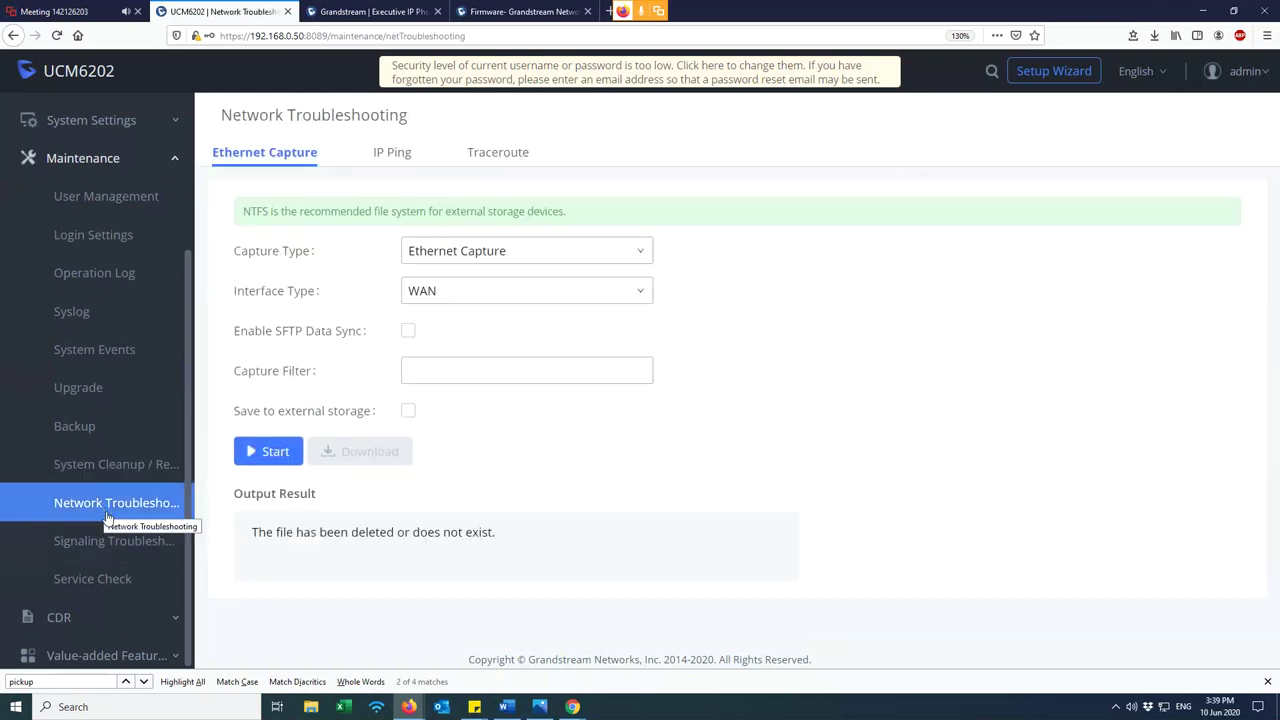
pyautogui.click(105, 543)
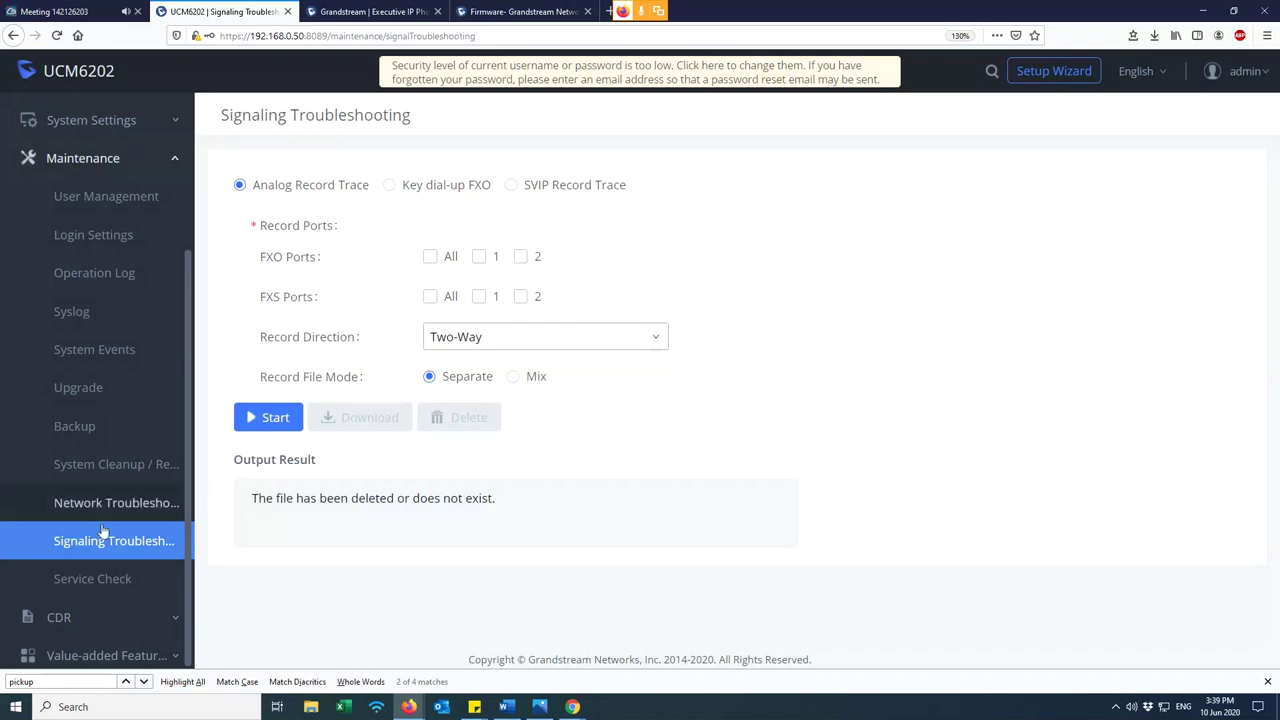
pyautogui.click(150, 503)
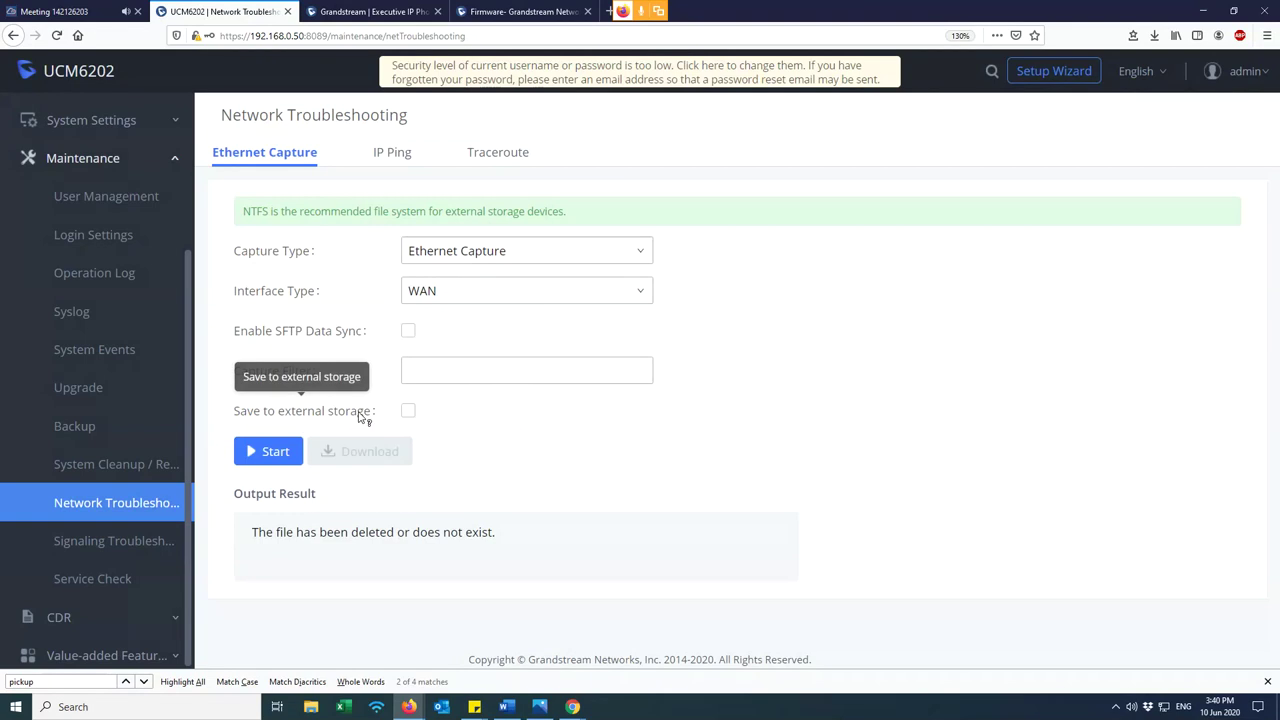
pyautogui.moveTo(371, 418); pyautogui.dragTo(256, 416)
pyautogui.click(231, 418)
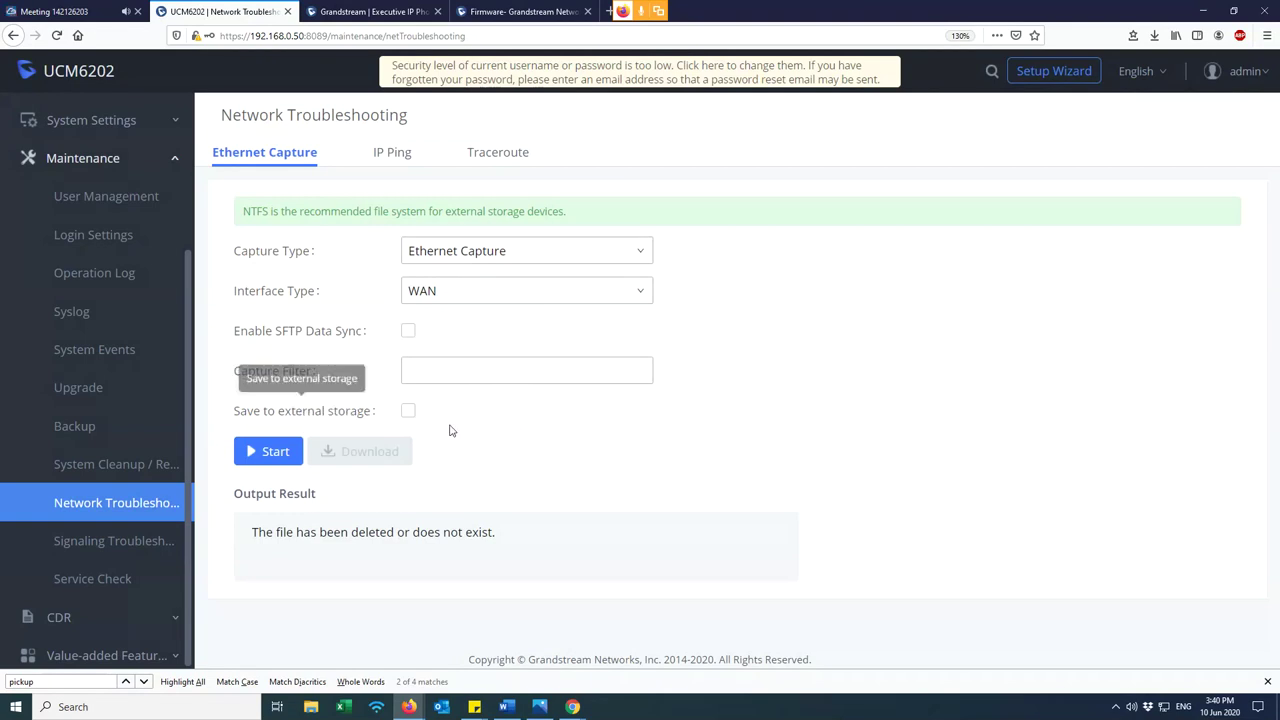
pyautogui.click(455, 302)
pyautogui.click(448, 356)
pyautogui.click(280, 453)
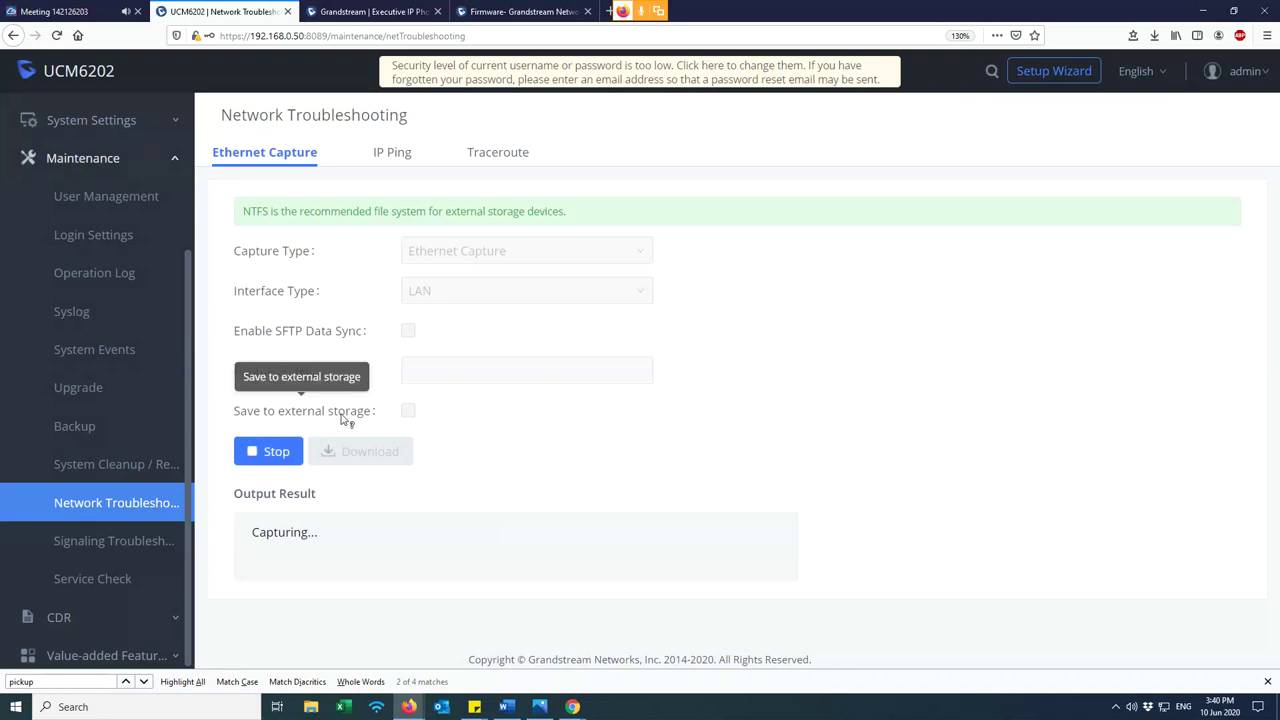
pyautogui.click(262, 453)
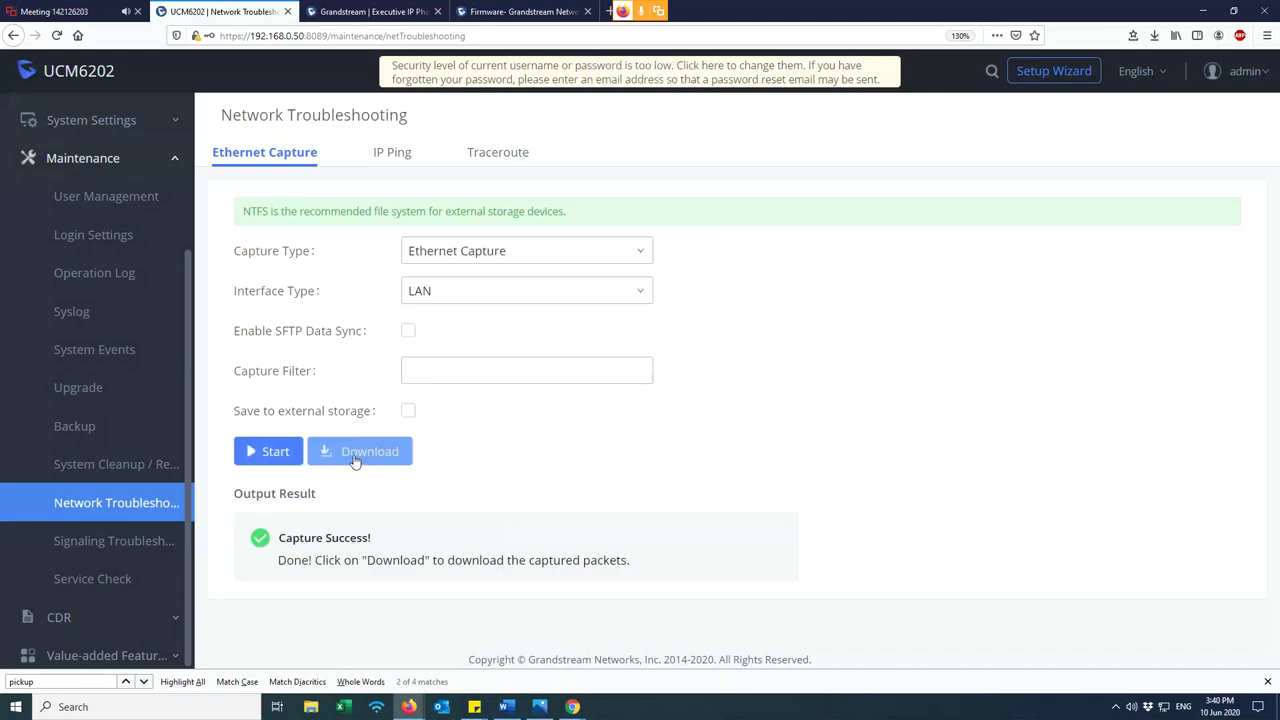
# - Download and save the capture, then open its pcap from the archive in Wireshark
pyautogui.click(361, 453)
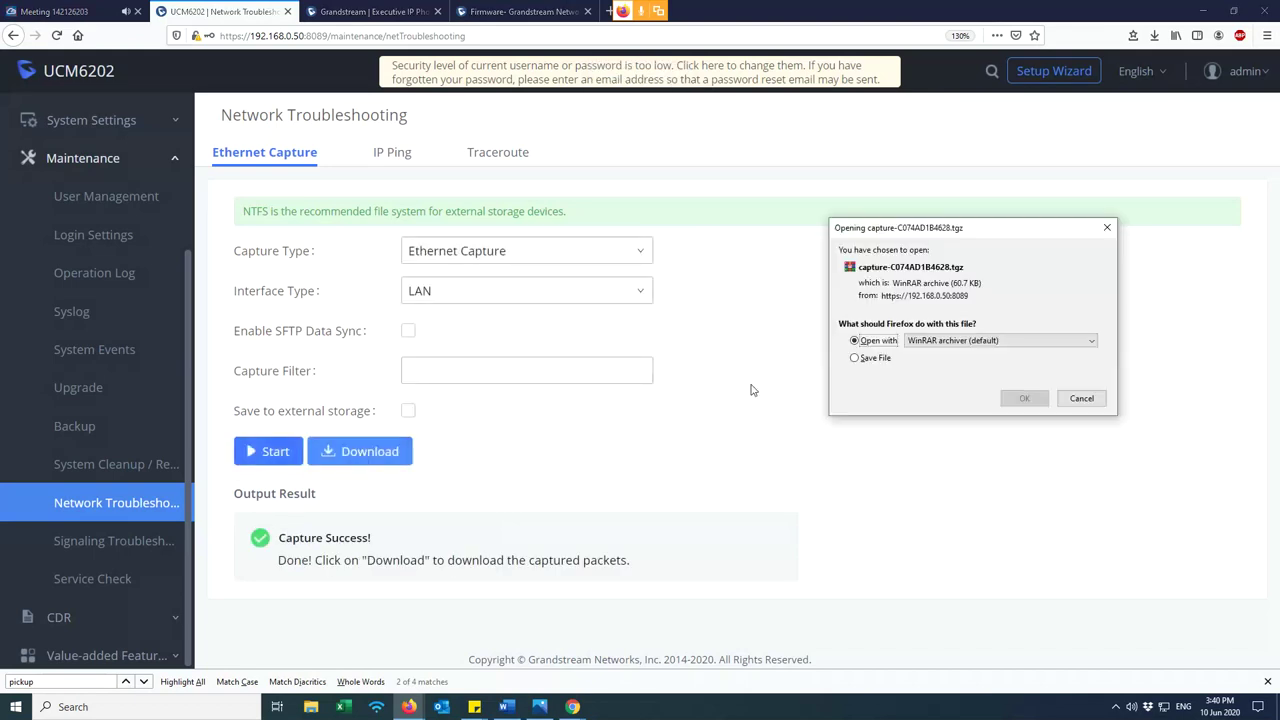
pyautogui.click(855, 358)
pyautogui.click(1022, 399)
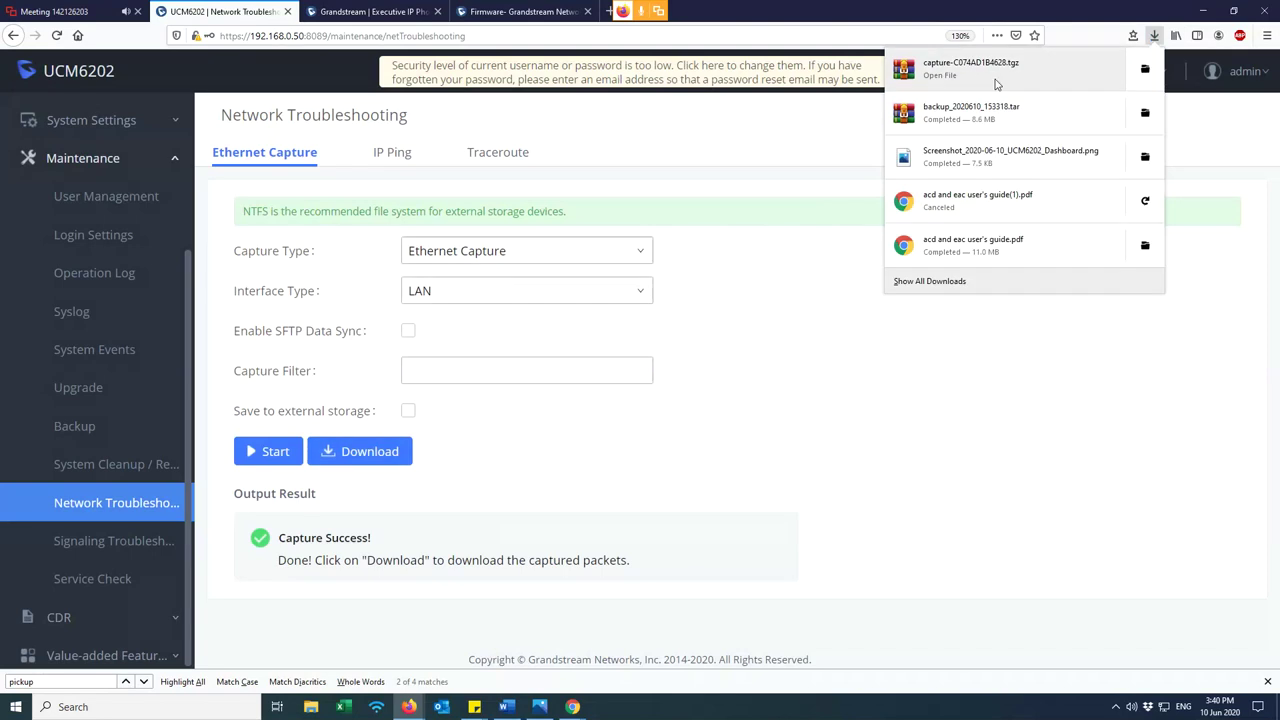
pyautogui.click(860, 141)
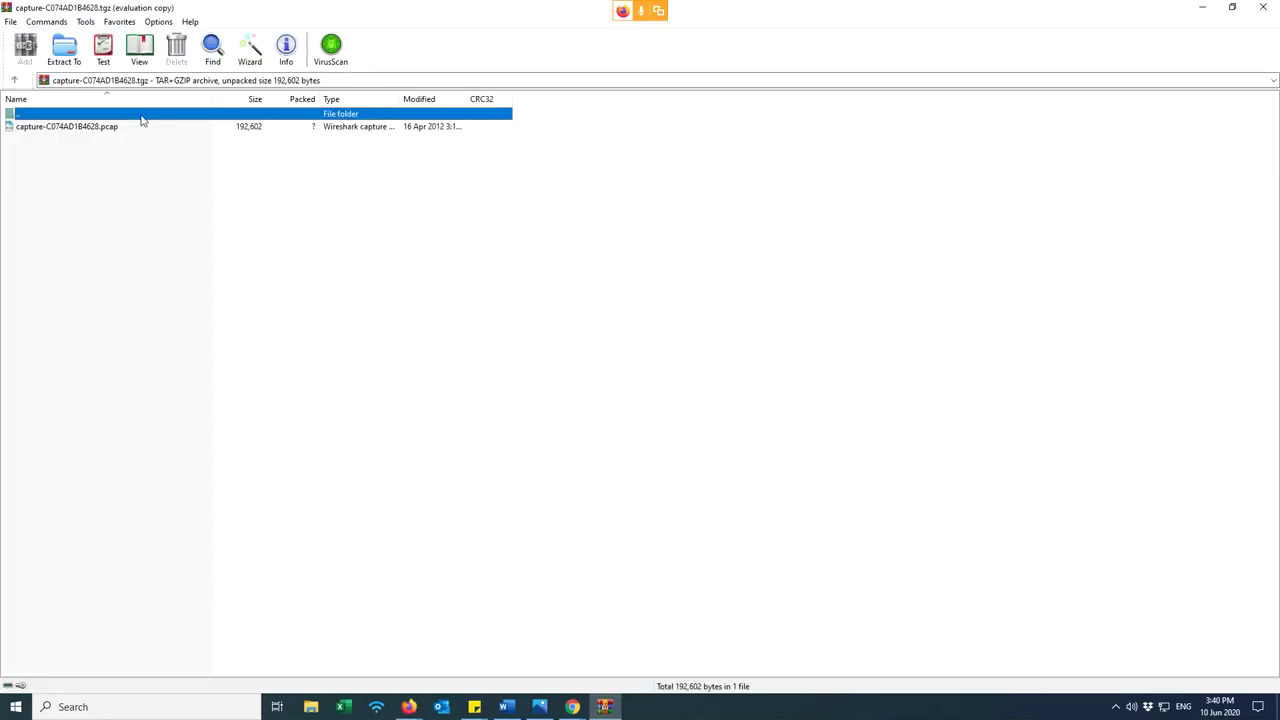
pyautogui.click(145, 129)
pyautogui.click(741, 298)
pyautogui.moveTo(546, 17); pyautogui.dragTo(890, 185)
pyautogui.doubleClick(714, 307)
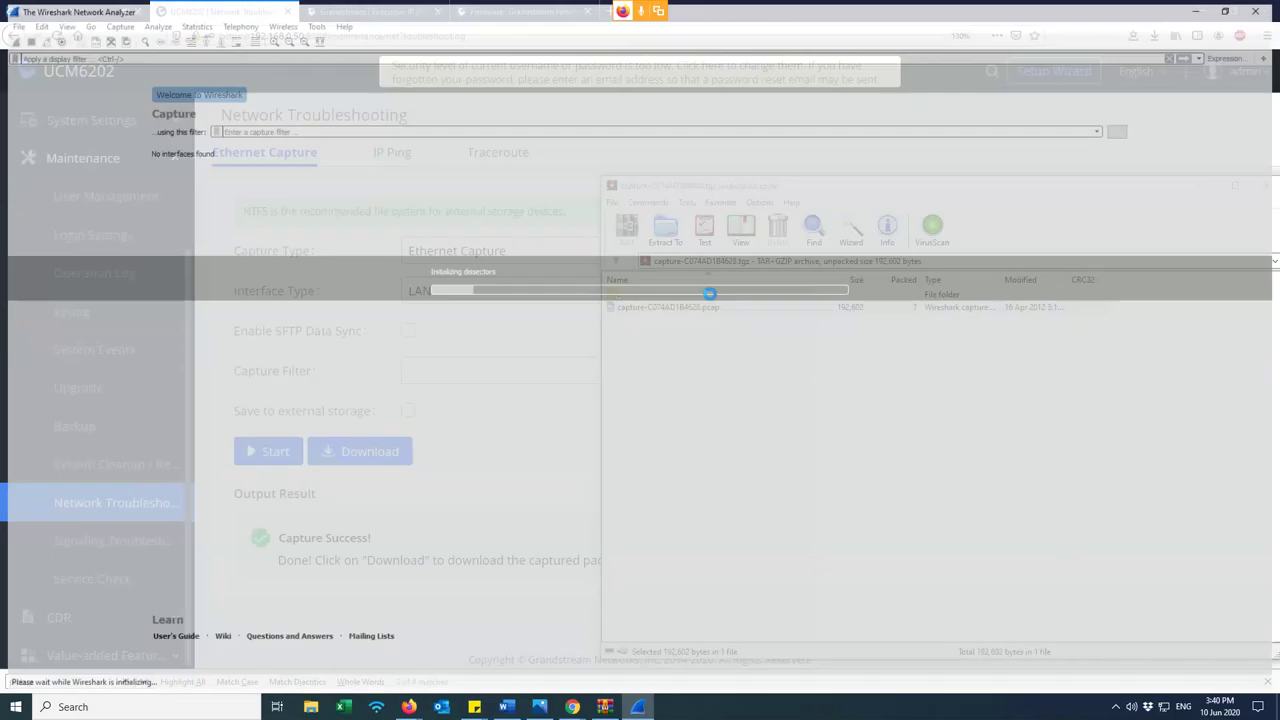
# - Filter the Wireshark capture to SIP packets with the display filter 'sip'
pyautogui.click(1233, 8)
pyautogui.moveTo(675, 80); pyautogui.dragTo(895, 107)
pyautogui.moveTo(540, 203); pyautogui.dragTo(325, 203)
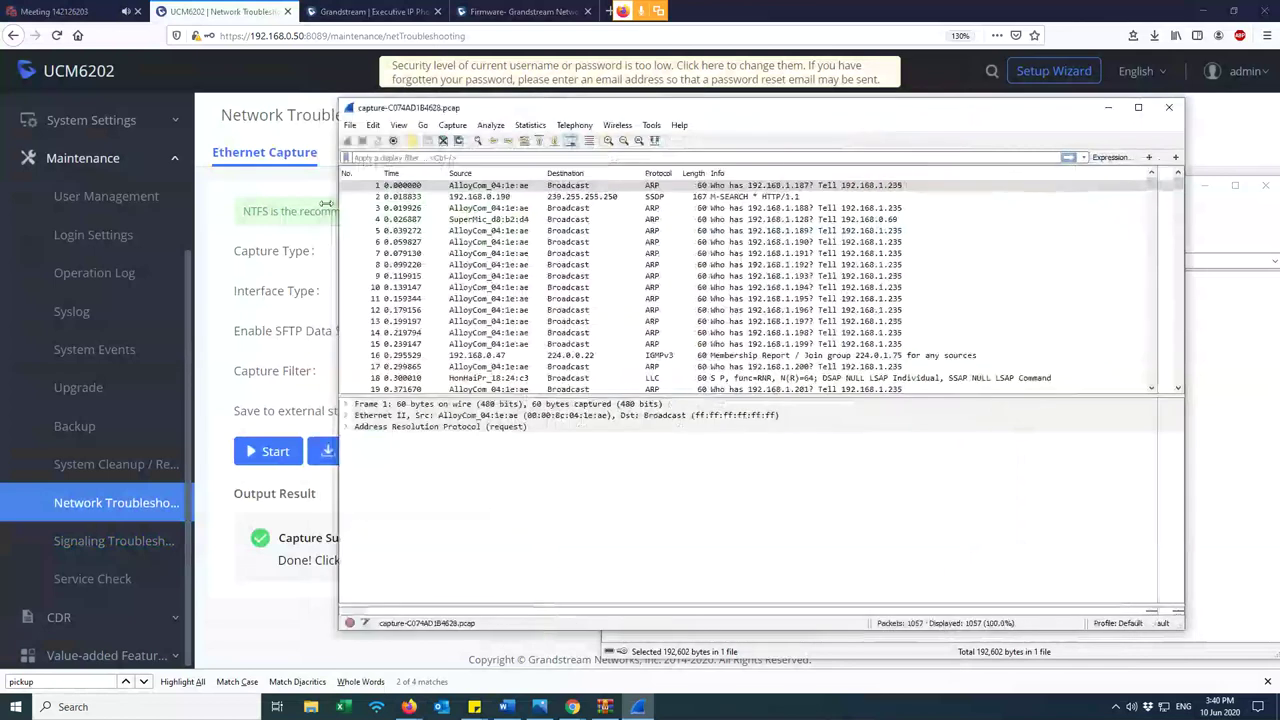
pyautogui.moveTo(620, 107); pyautogui.dragTo(682, 113)
pyautogui.click(680, 163)
pyautogui.write('sip')
pyautogui.press('BackSpace')
pyautogui.press('BackSpace')
pyautogui.press('BackSpace')
pyautogui.write('s')
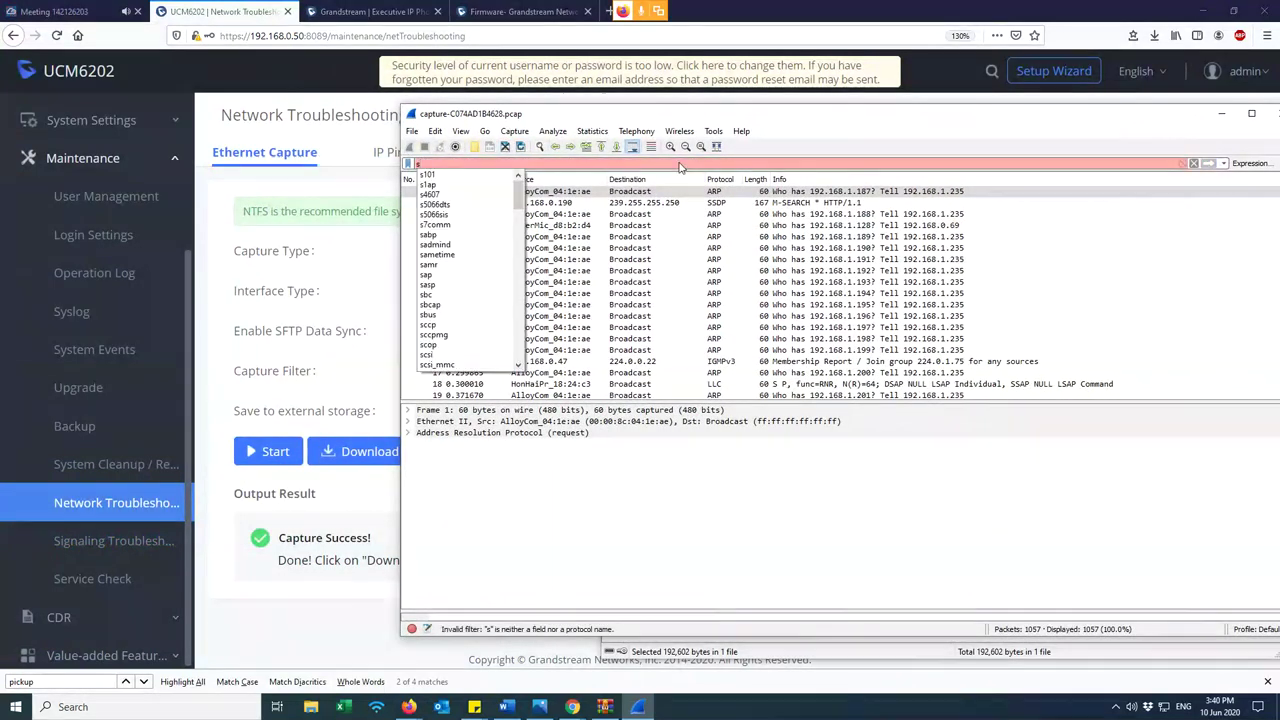
pyautogui.write('ip')
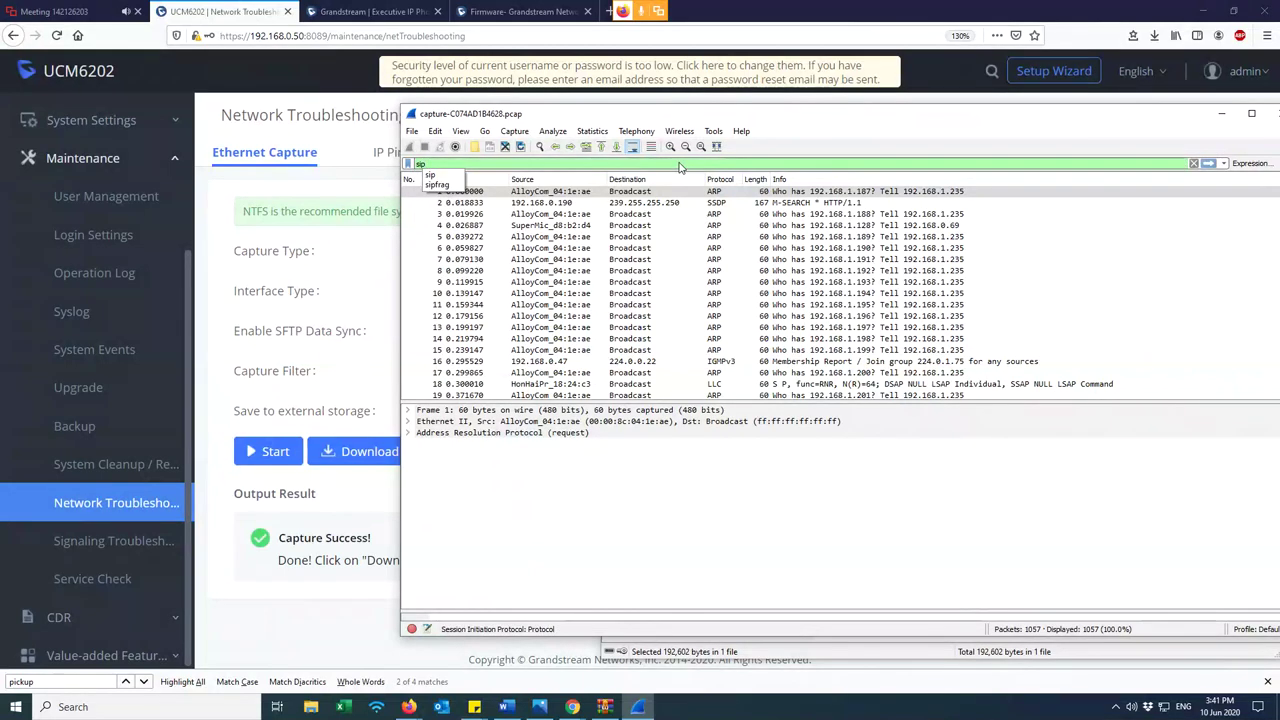
pyautogui.press('Return')
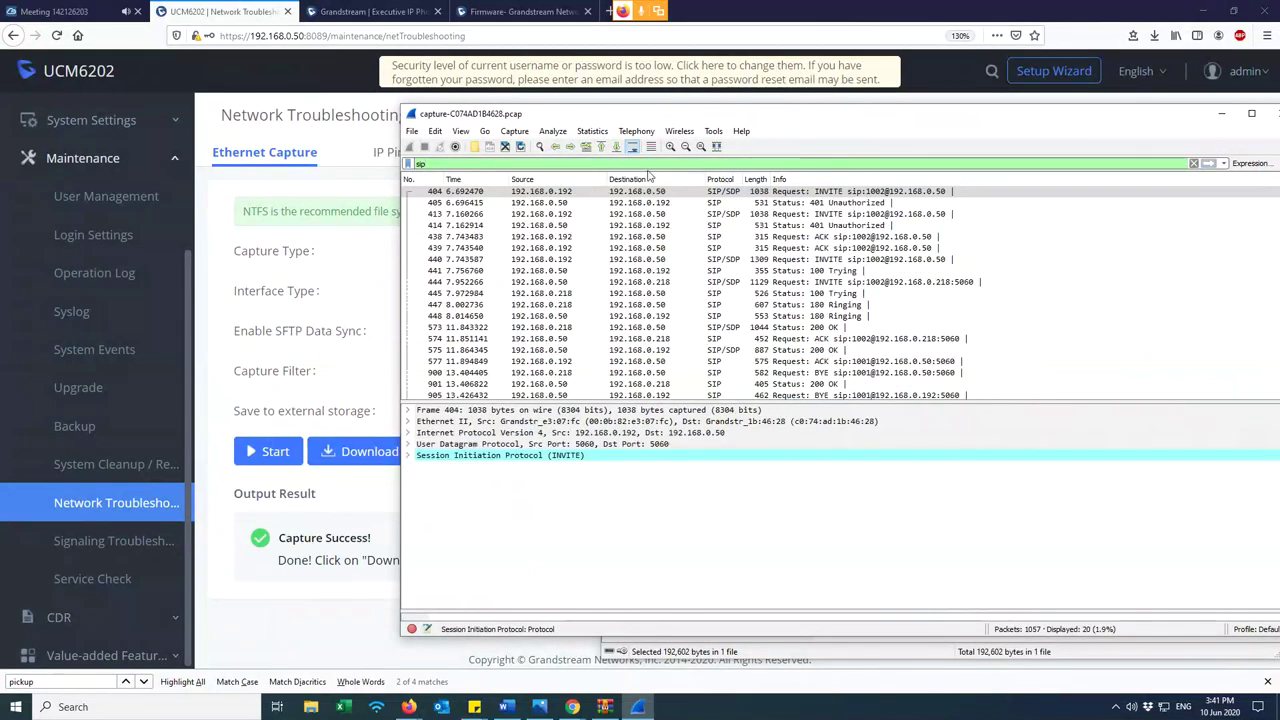
# - Show the Flow Sequence for both calls in Telephony > VoIP Calls
pyautogui.click(634, 131)
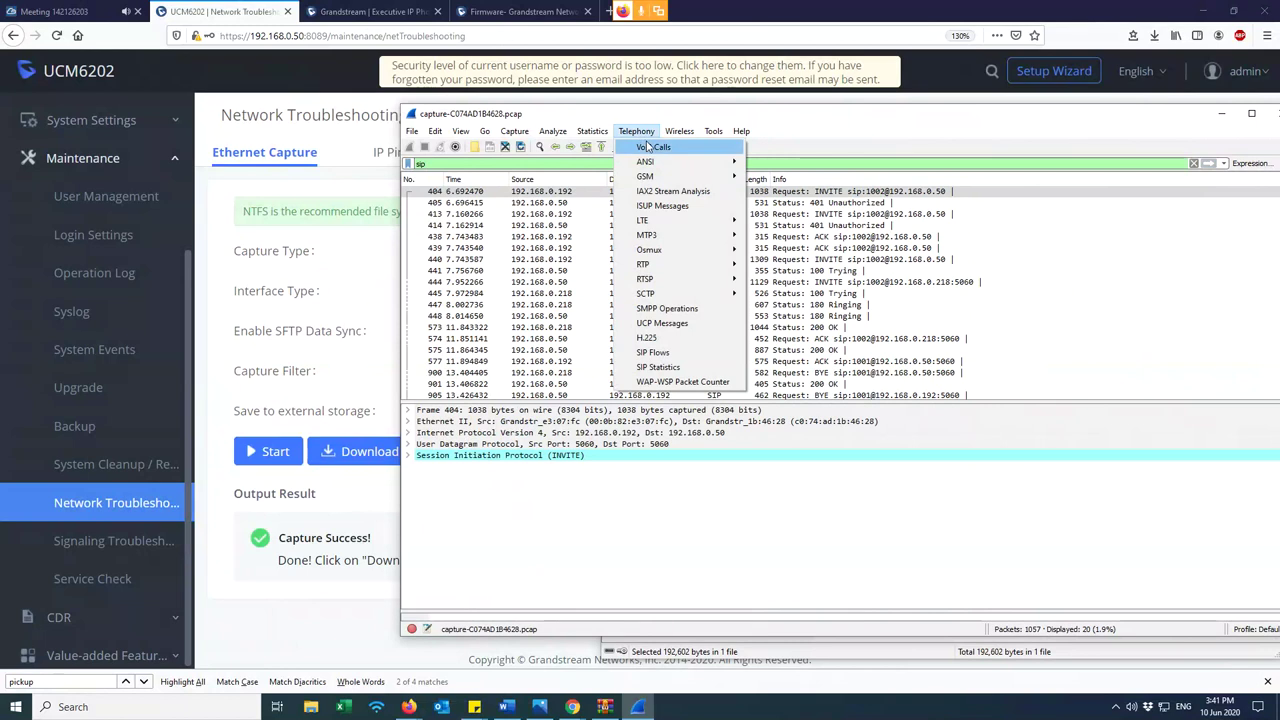
pyautogui.click(650, 149)
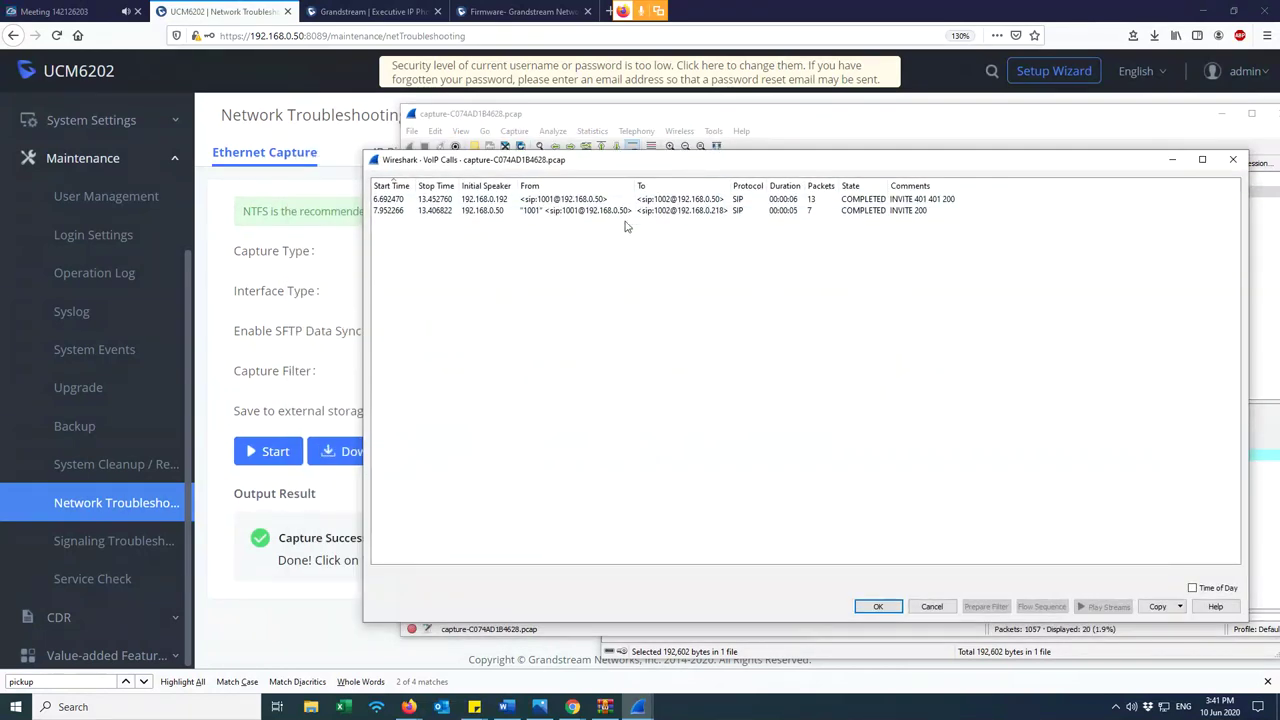
pyautogui.moveTo(620, 229); pyautogui.dragTo(553, 204)
pyautogui.click(553, 202)
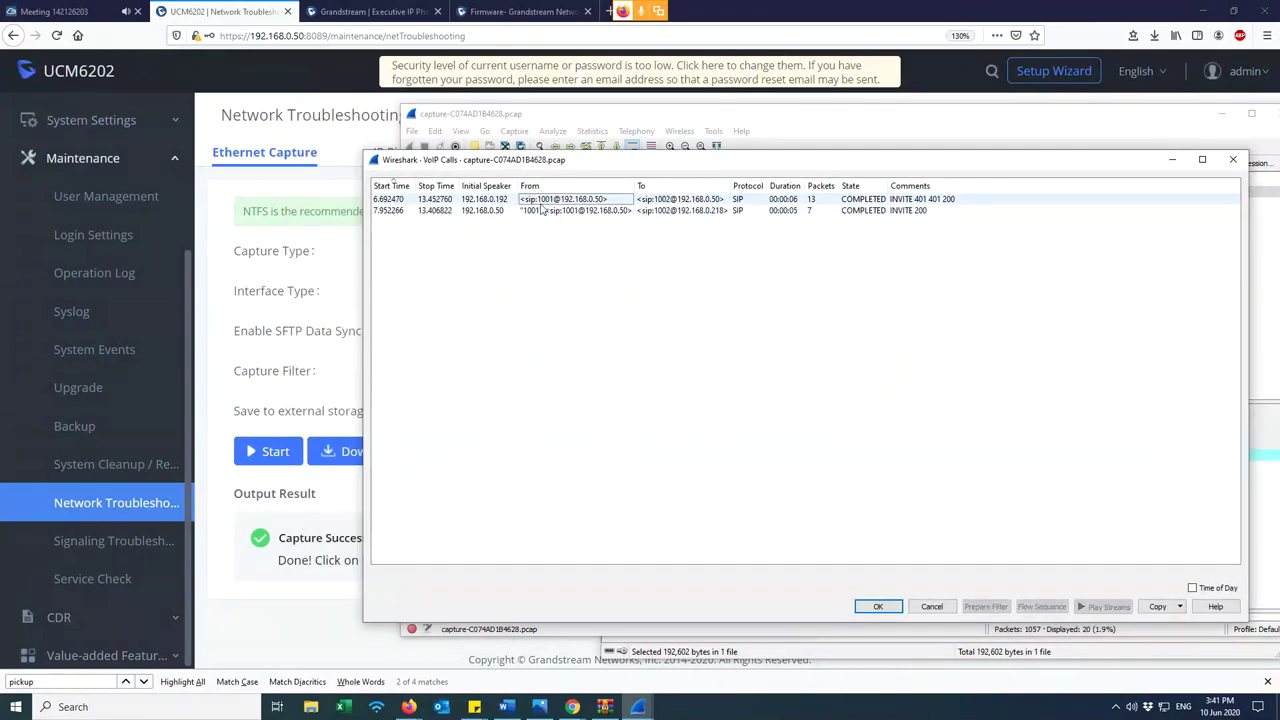
pyautogui.click(667, 203)
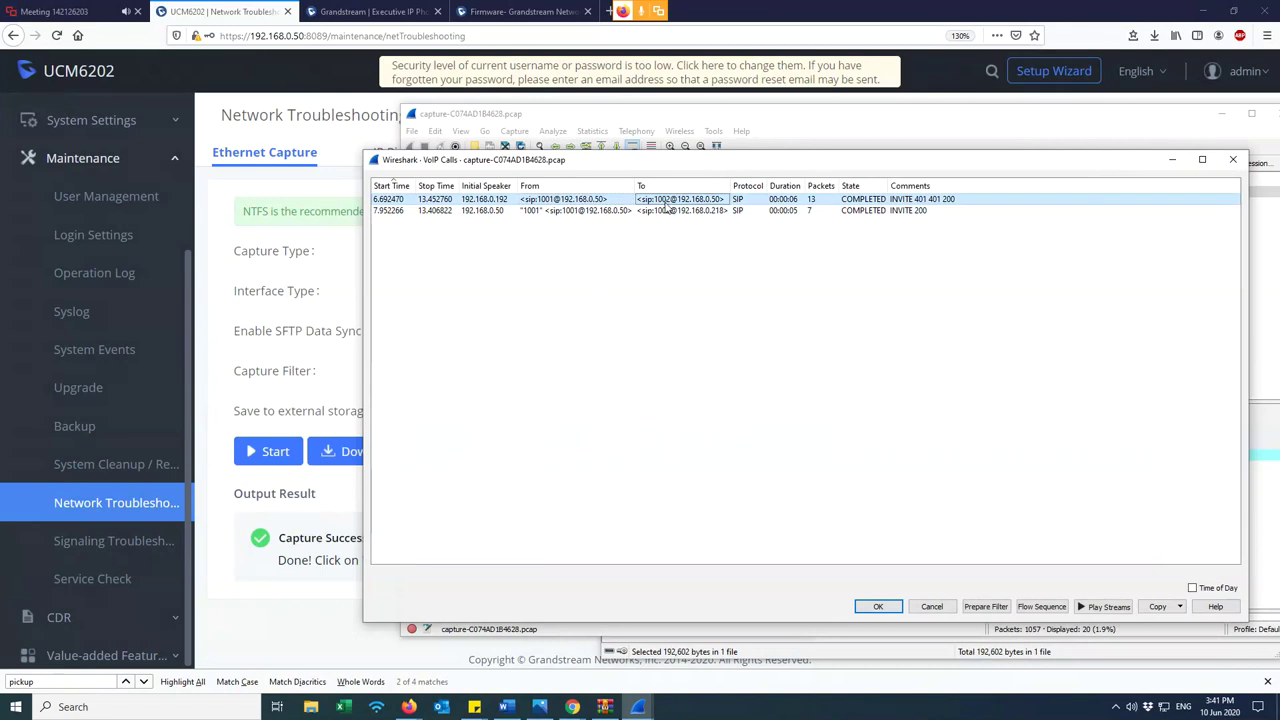
pyautogui.moveTo(669, 234); pyautogui.dragTo(669, 199)
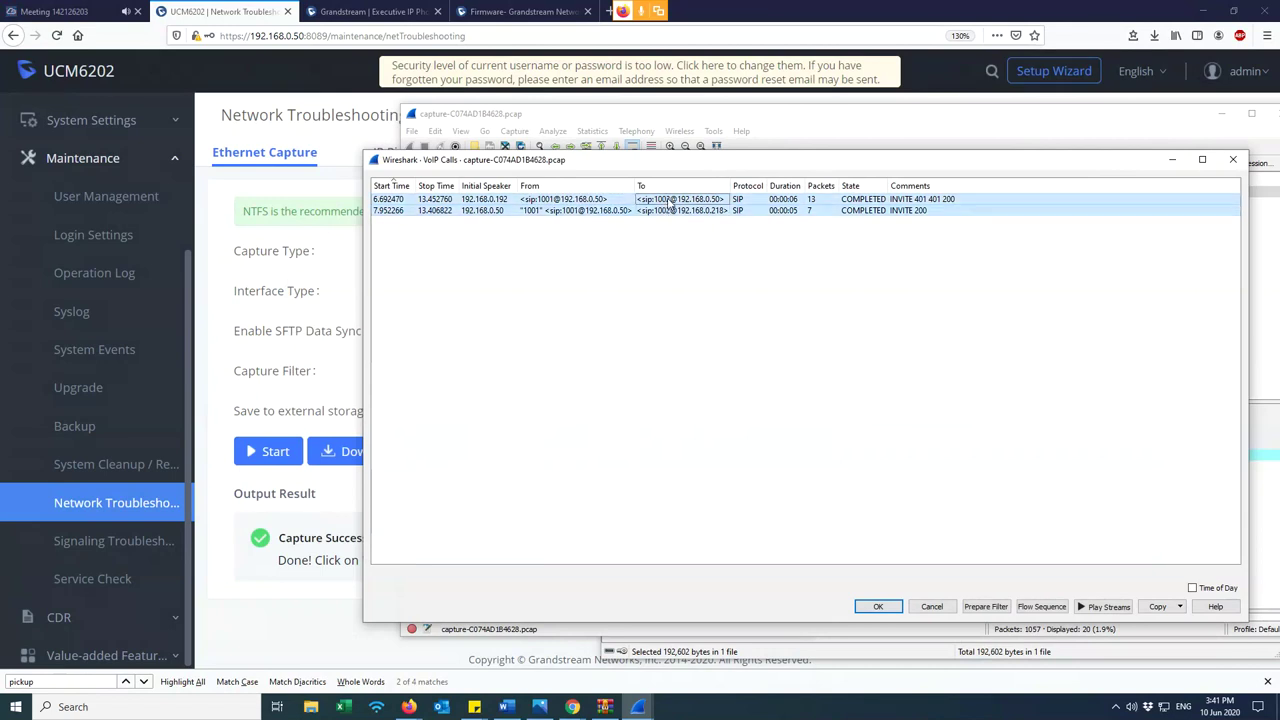
pyautogui.click(671, 211)
pyautogui.click(668, 252)
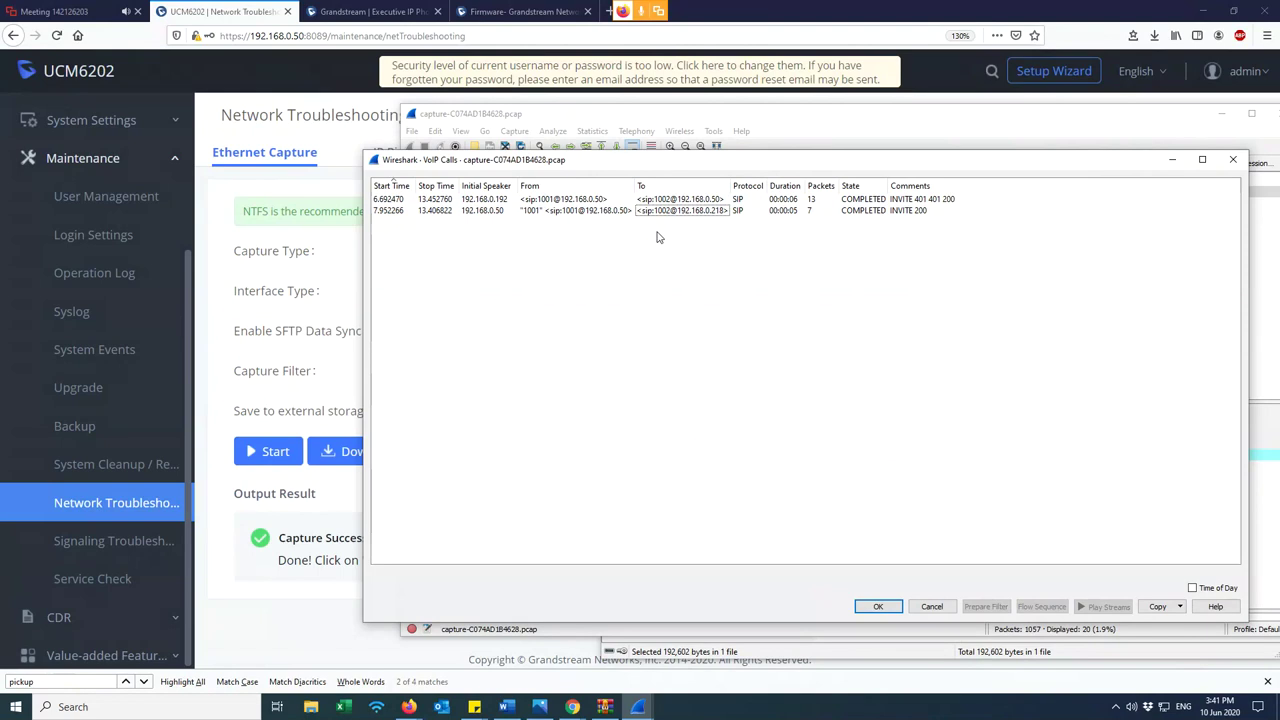
pyautogui.hotkey('ctrl', 'a')
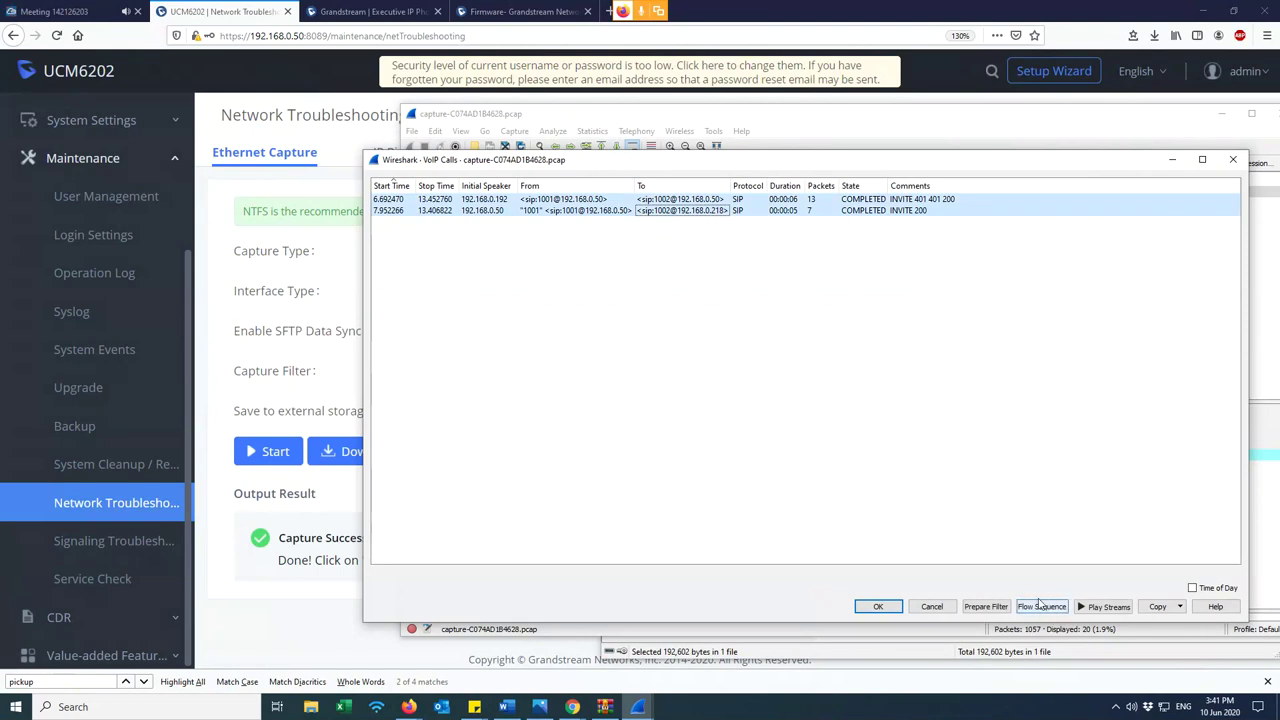
pyautogui.click(1046, 610)
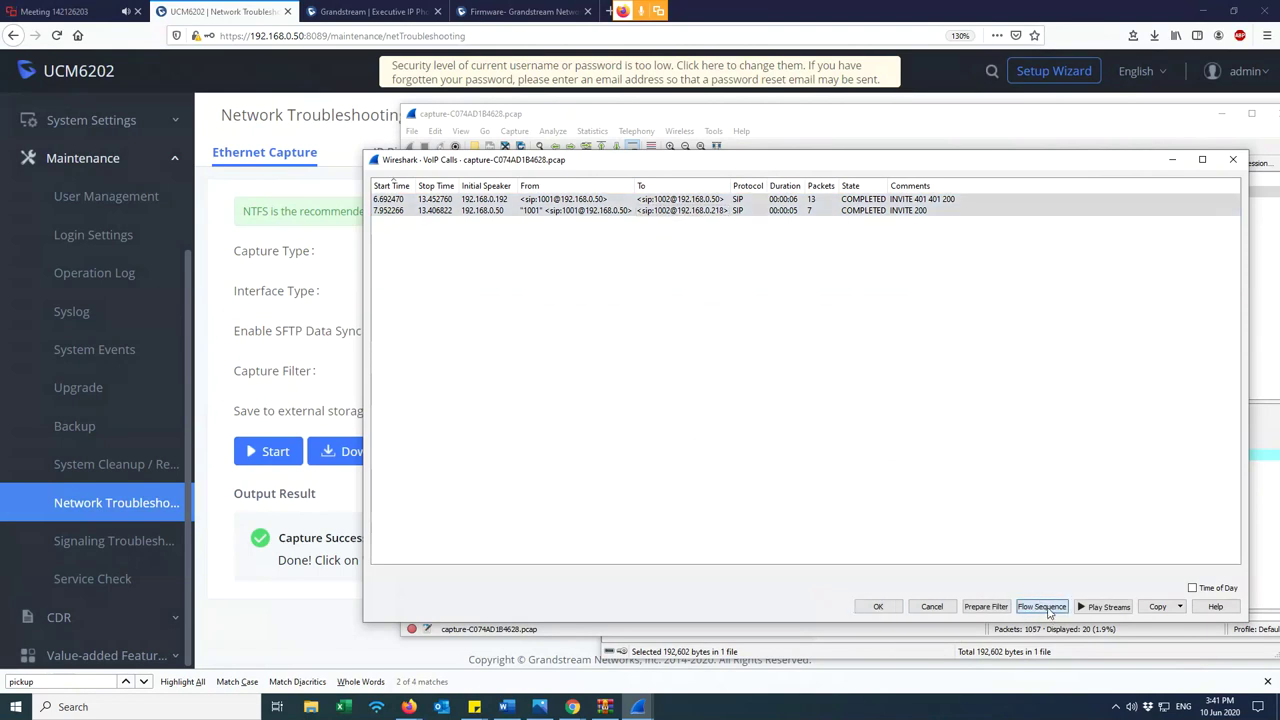
# - Bring up the WP820 login page in Chrome
pyautogui.moveTo(503, 69); pyautogui.dragTo(746, 108)
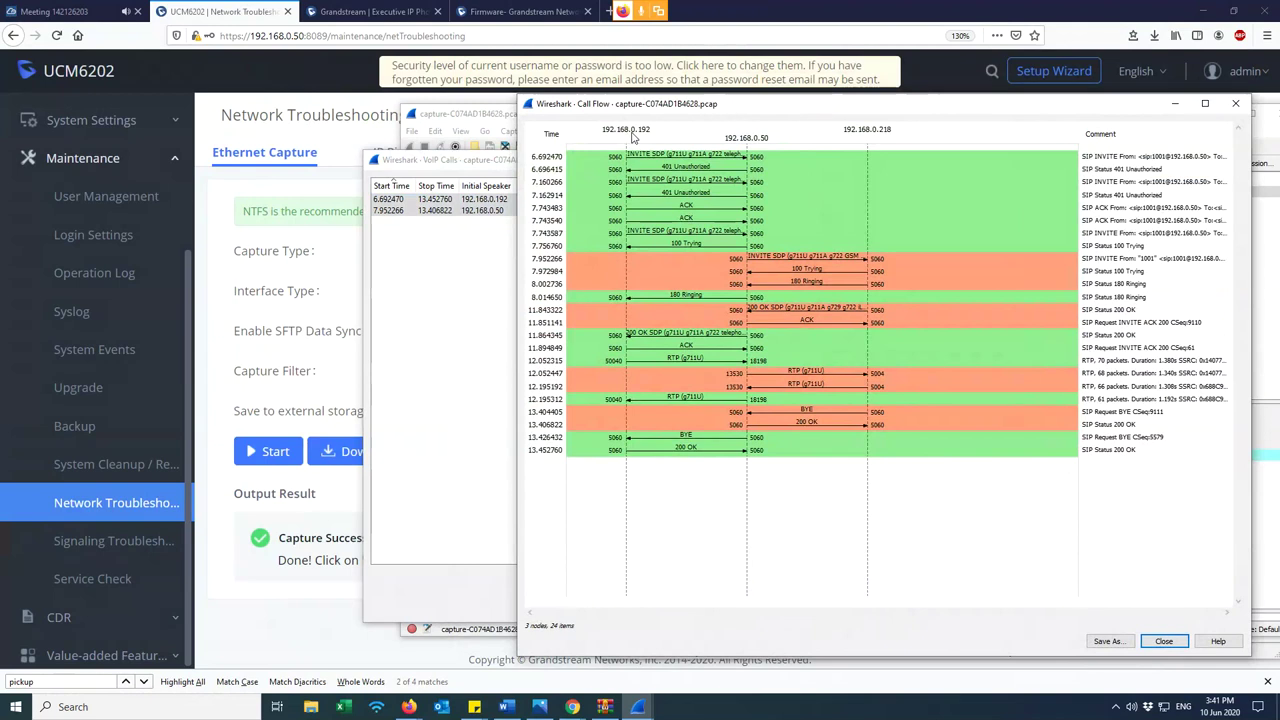
pyautogui.click(578, 710)
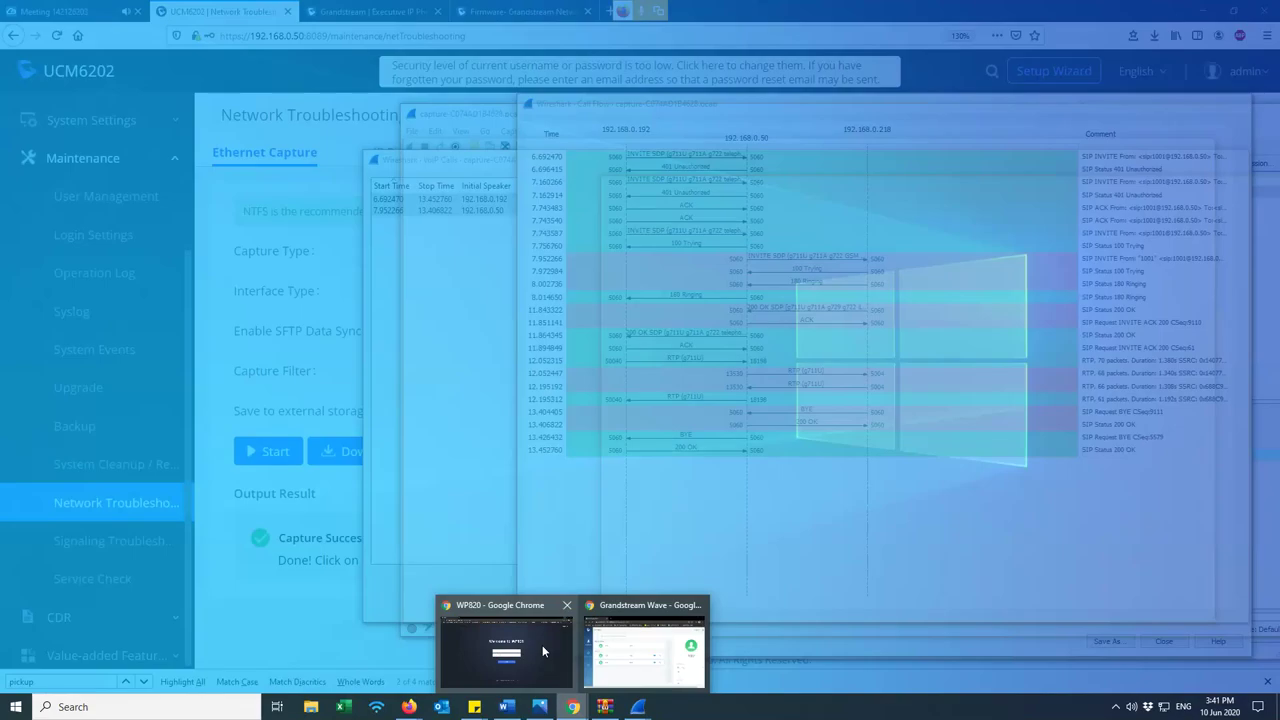
pyautogui.click(542, 645)
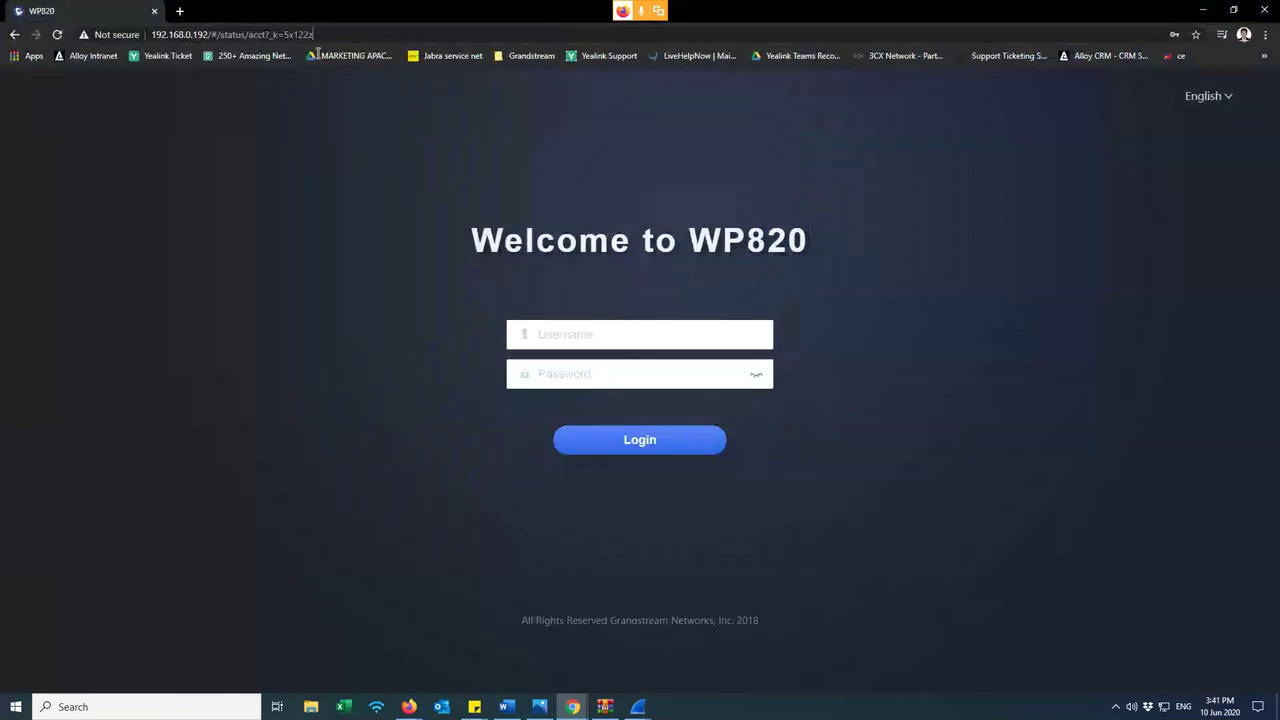
pyautogui.moveTo(314, 35); pyautogui.dragTo(228, 35)
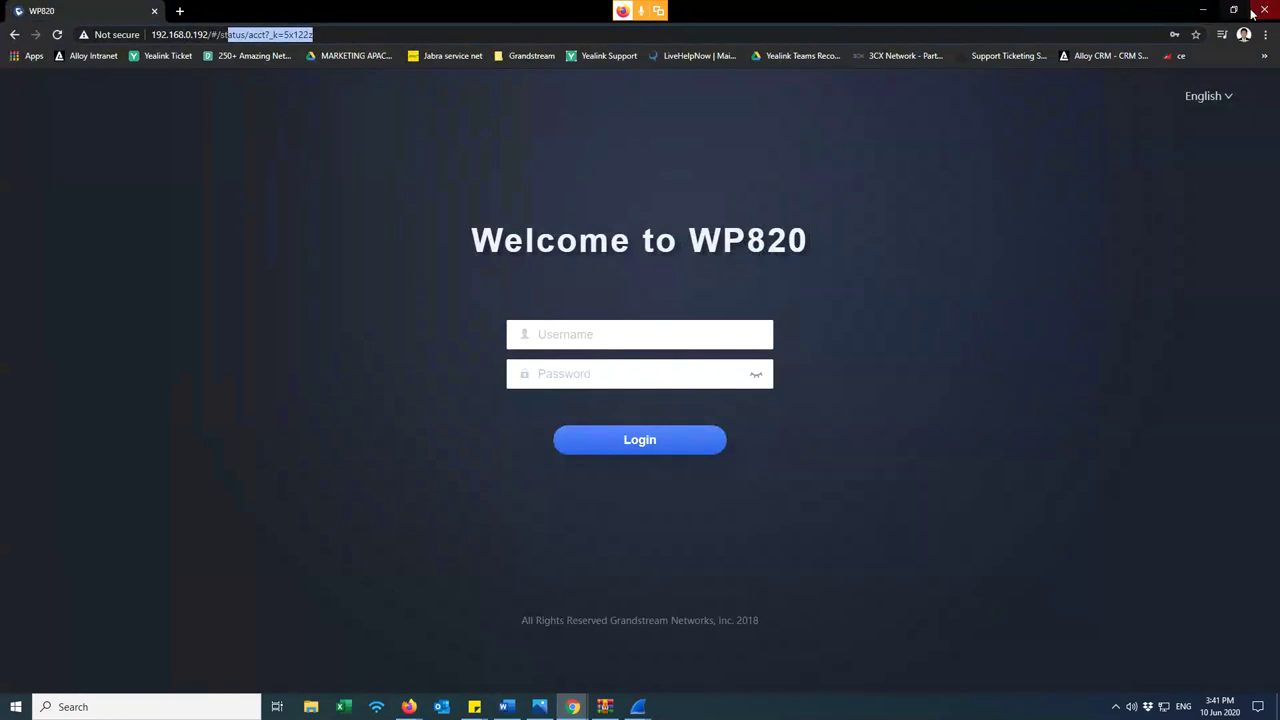
pyautogui.doubleClick(1026, 14)
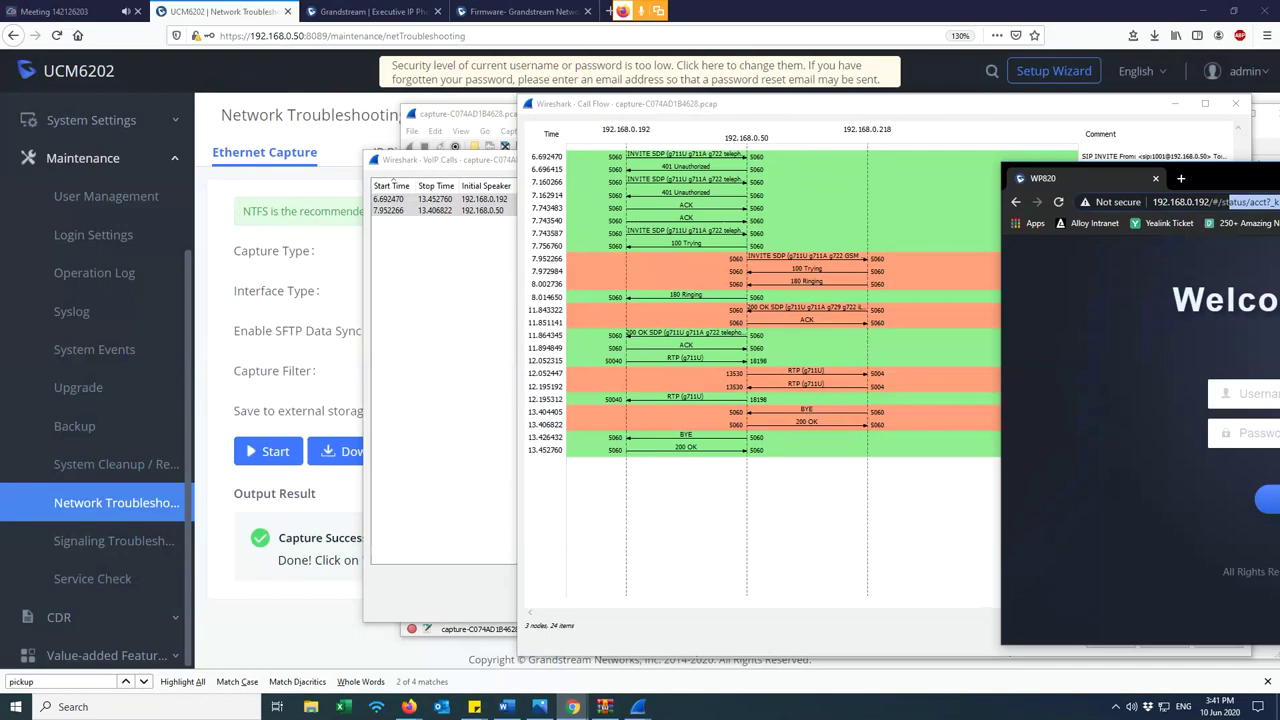
# - Bring the Wireshark Call Flow window in front of the browser
pyautogui.click(730, 108)
pyautogui.moveTo(730, 110); pyautogui.dragTo(588, 171)
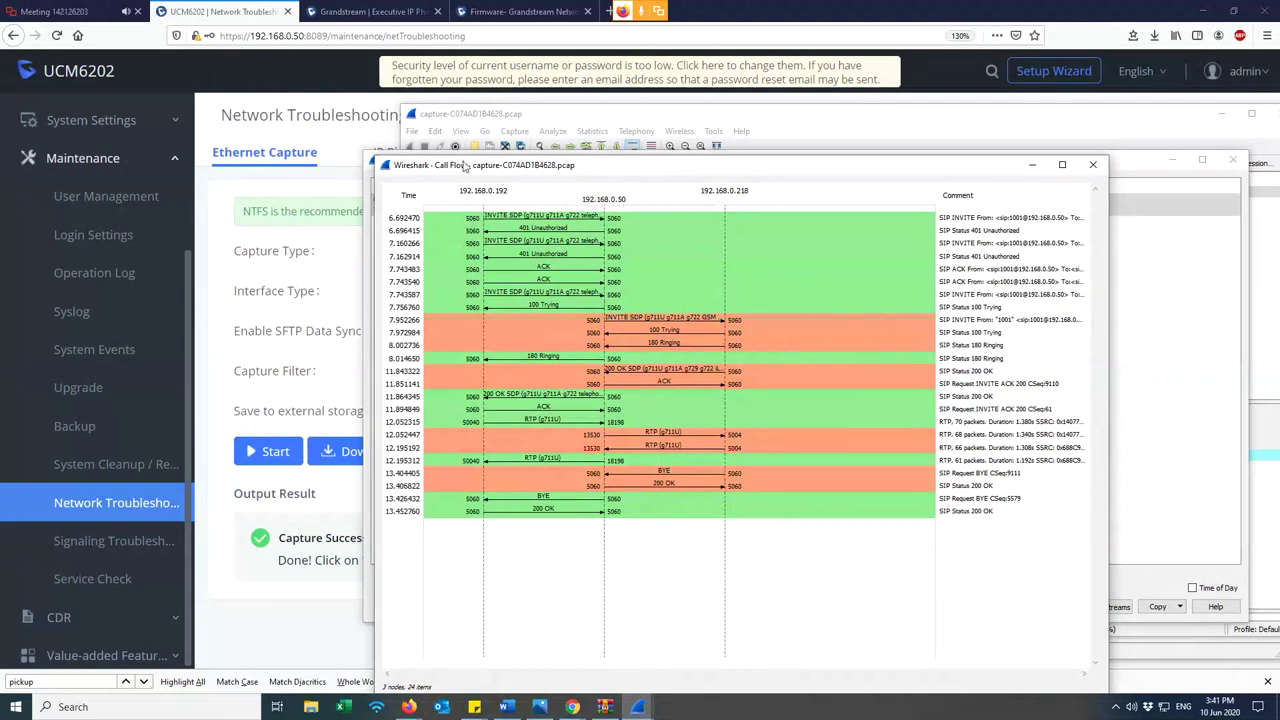
pyautogui.click(303, 36)
pyautogui.moveTo(303, 36); pyautogui.dragTo(250, 36)
pyautogui.click(751, 355)
pyautogui.hotkey('alt', 'Tab')
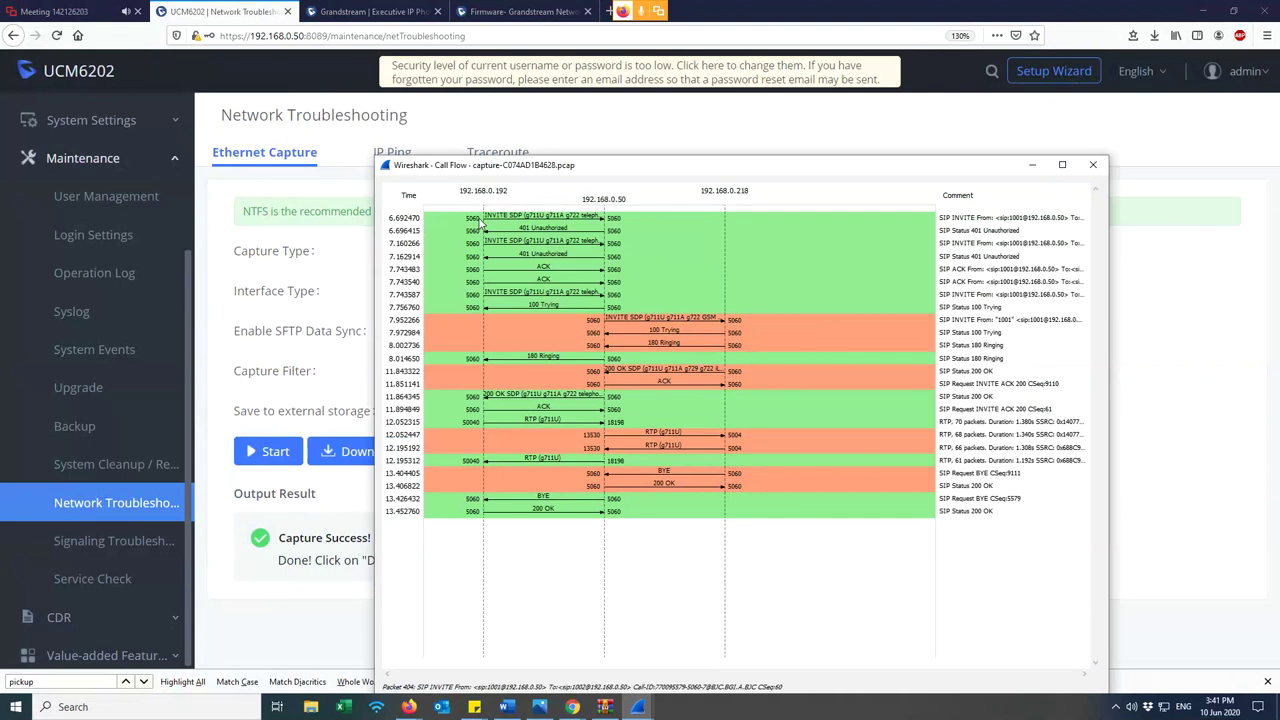
# - Inspect the initial INVITE, its 100 Trying and the INVITE from 1001 toward 192.168.0.218
pyautogui.click(522, 294)
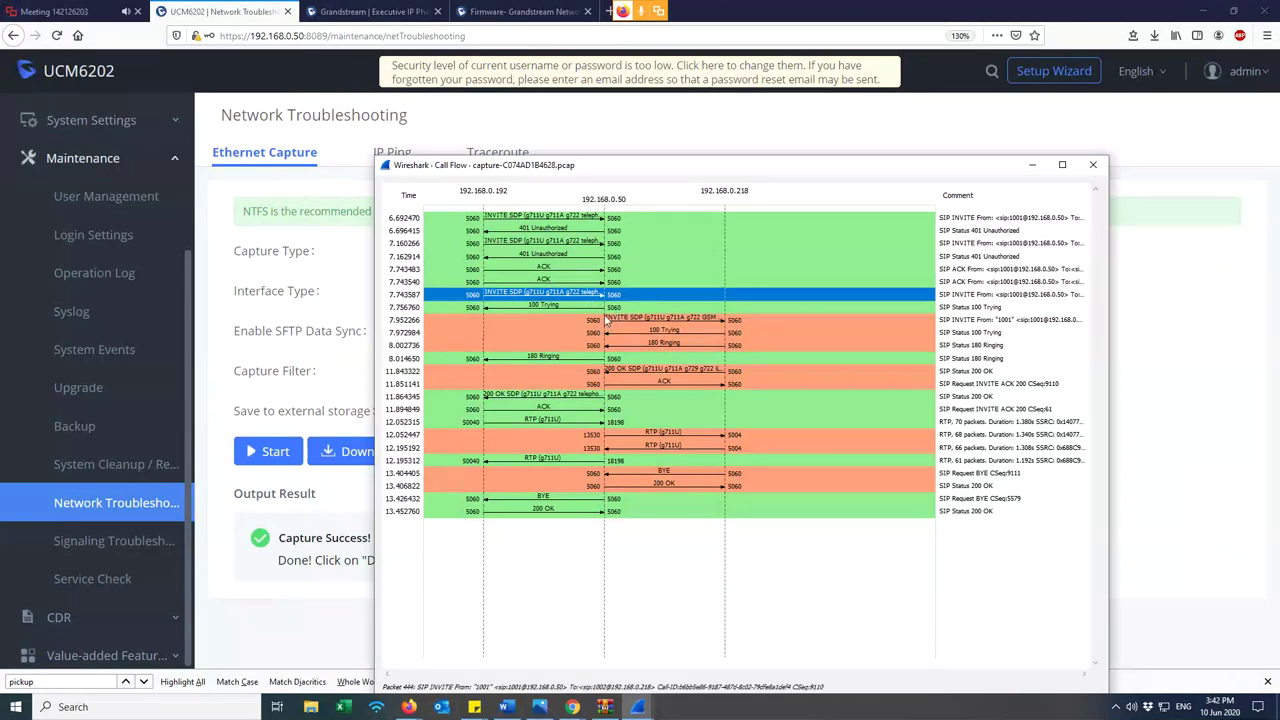
pyautogui.click(601, 310)
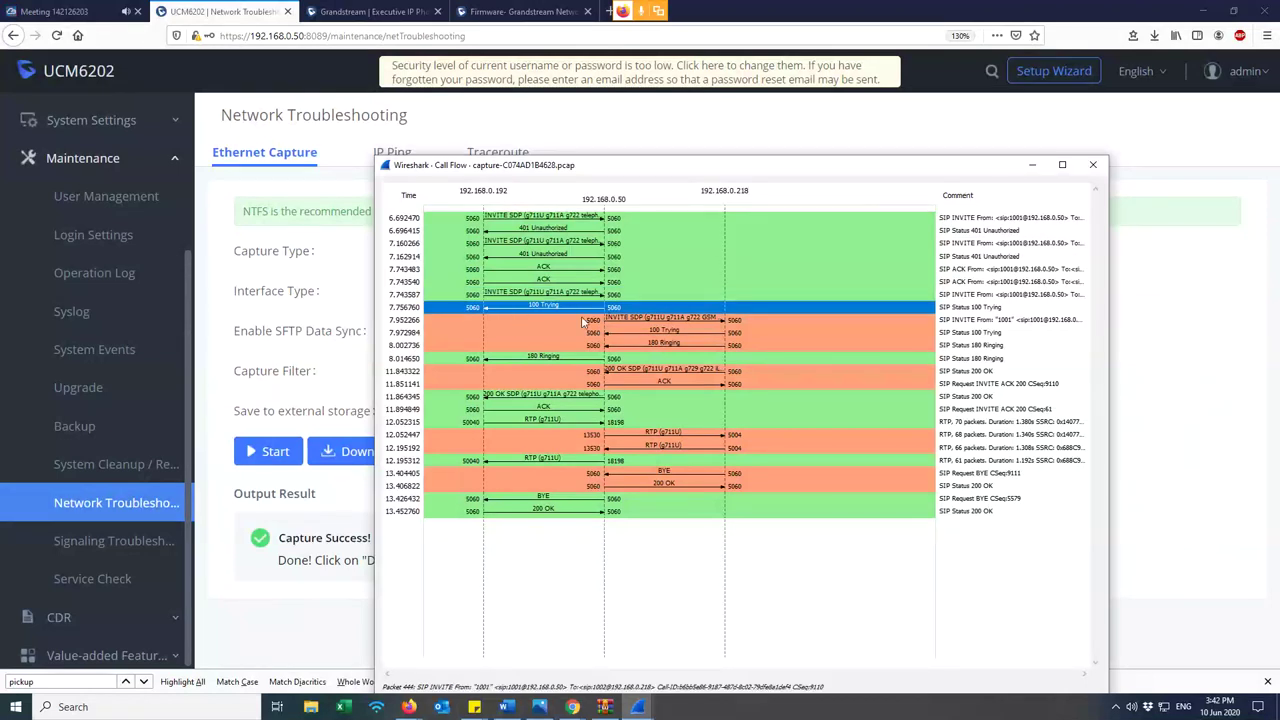
pyautogui.click(613, 320)
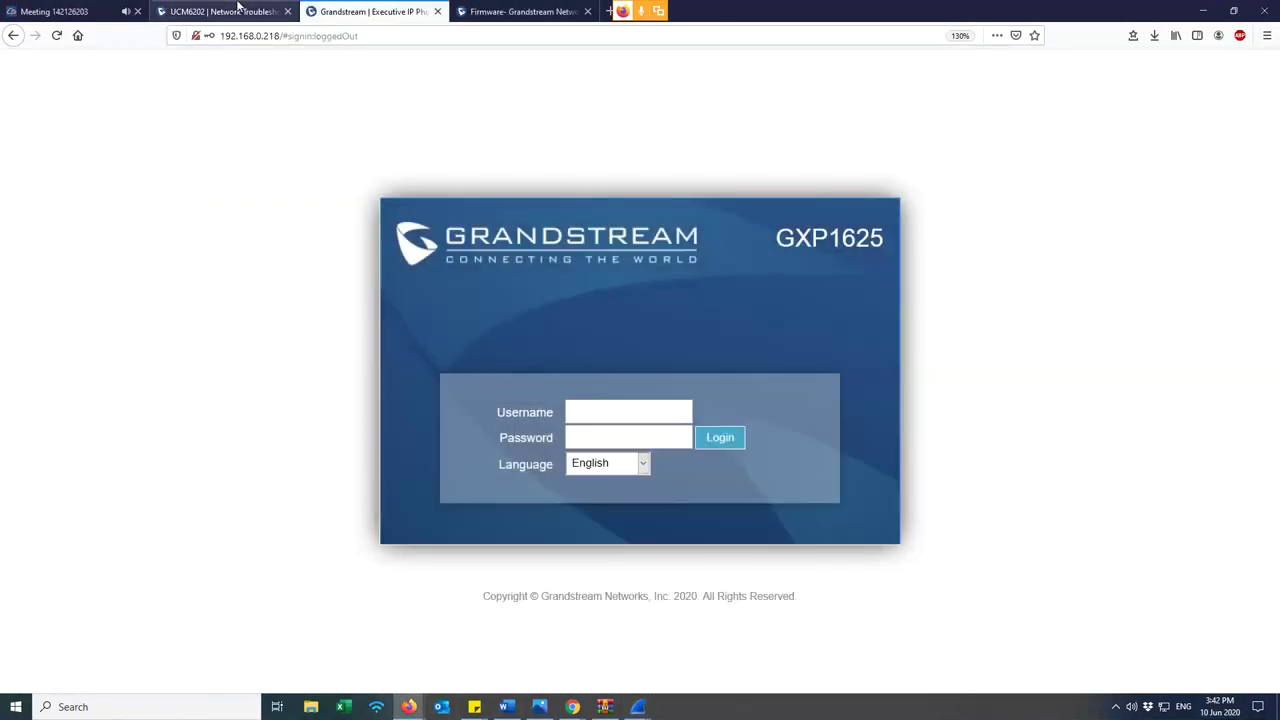
pyautogui.click(238, 10)
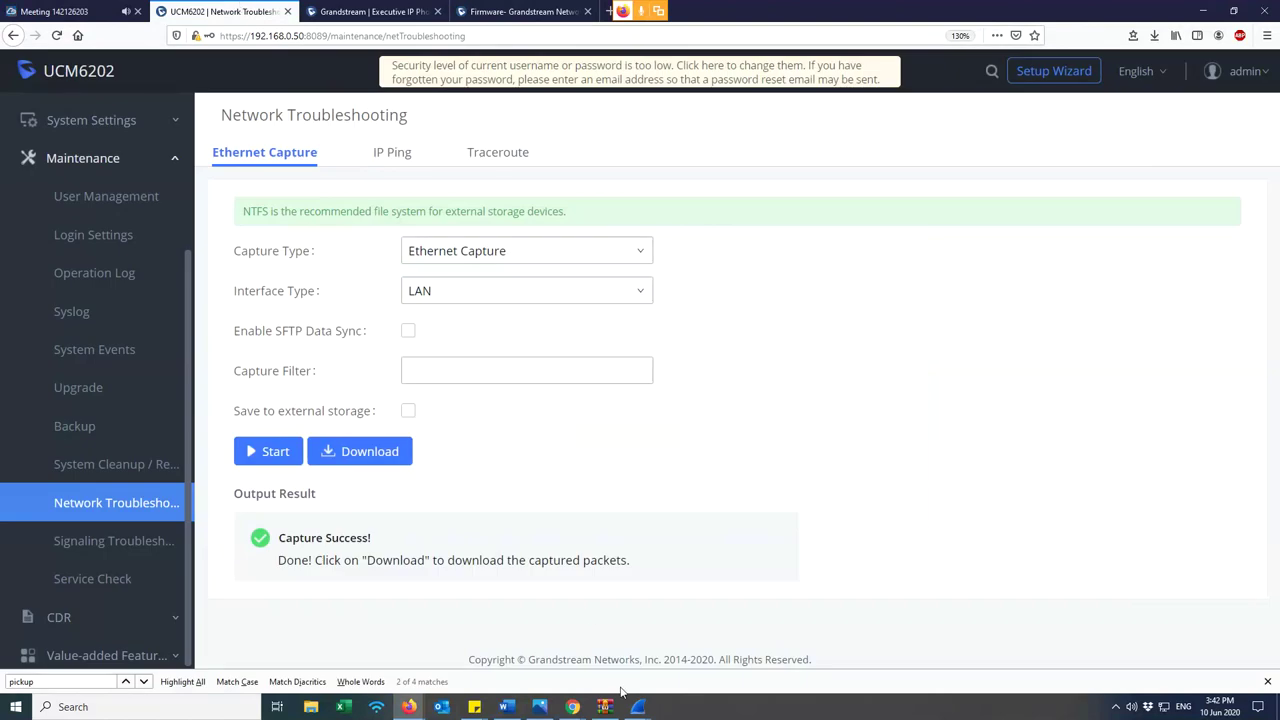
pyautogui.moveTo(638, 707)
pyautogui.click(757, 655)
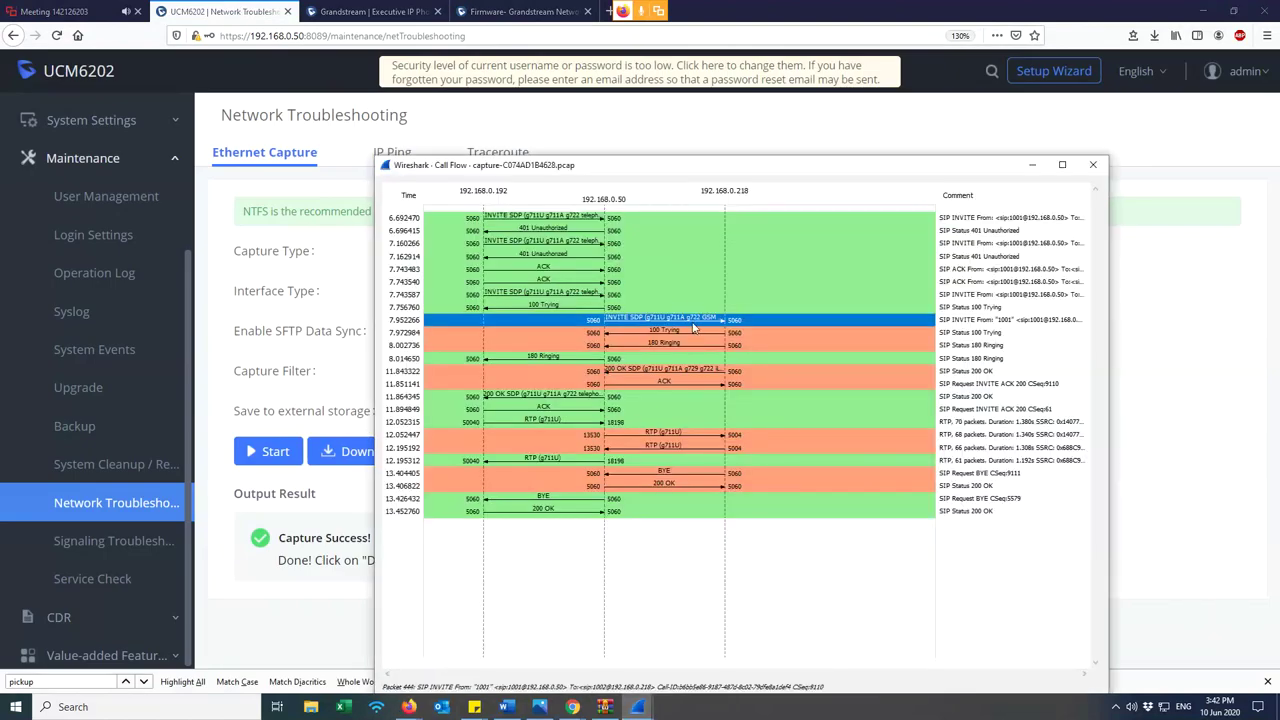
# - Step through 100 Trying, 200 OK, ACK, the RTP g711U streams and the final BYE/200 OK
pyautogui.click(675, 333)
pyautogui.press('Down')
pyautogui.press('Down')
pyautogui.press('Down')
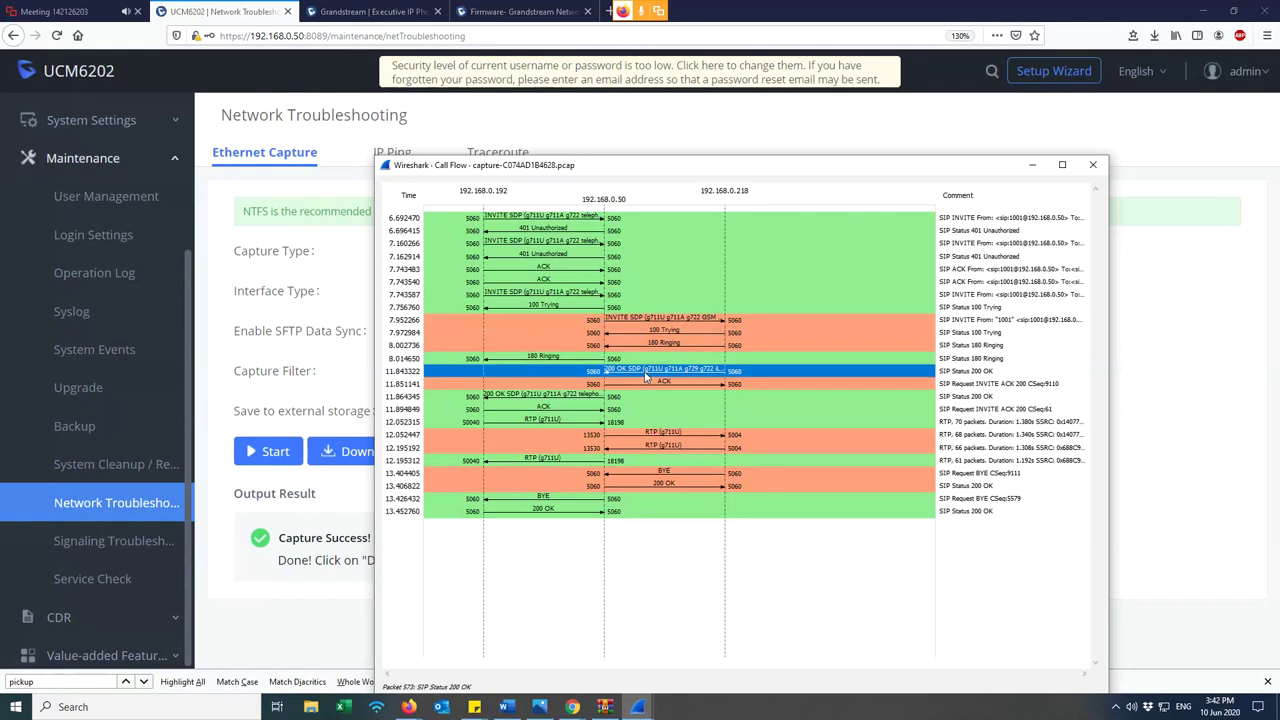
pyautogui.press('Down')
pyautogui.press('Down')
pyautogui.press('Down')
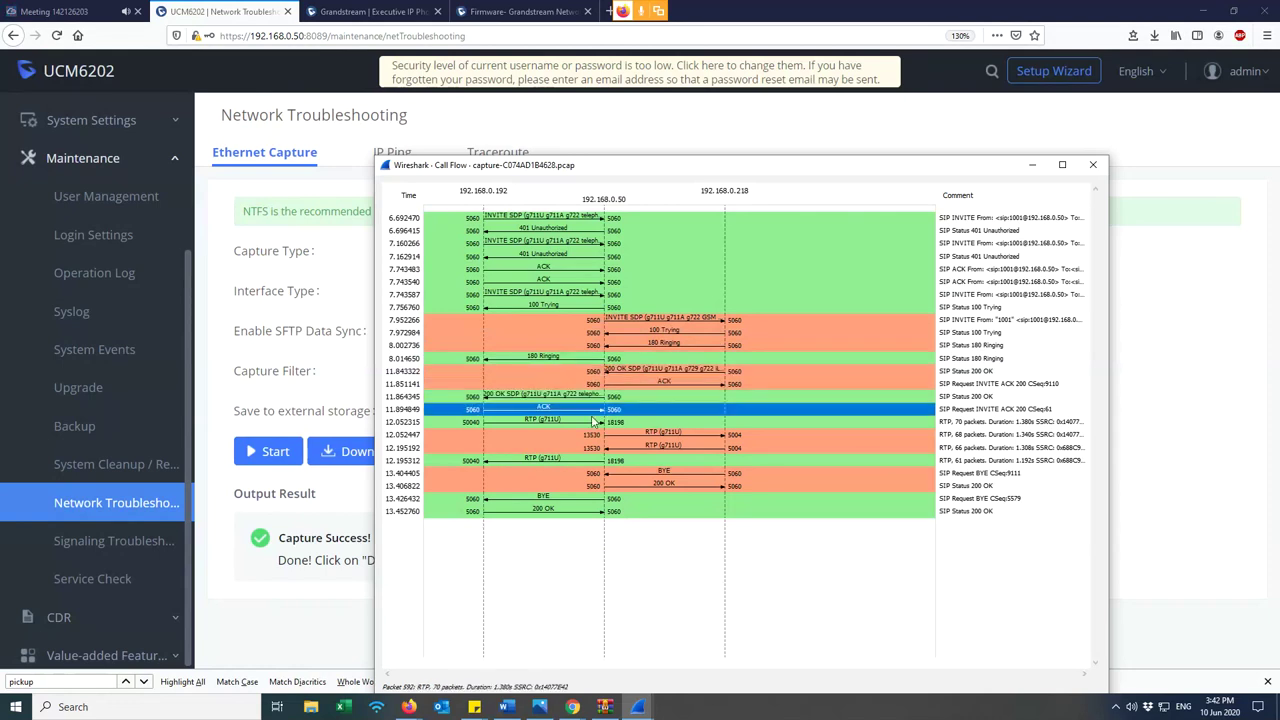
pyautogui.click(557, 426)
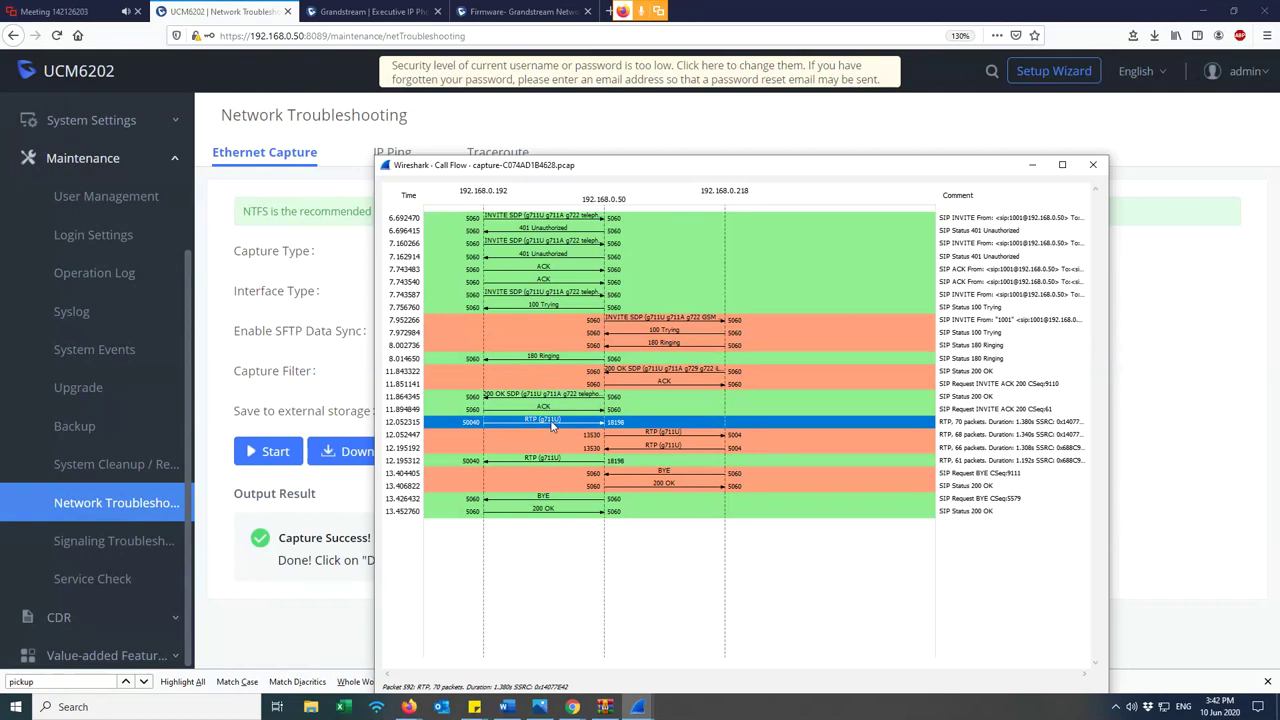
pyautogui.click(600, 436)
pyautogui.click(603, 449)
pyautogui.click(606, 461)
pyautogui.click(634, 476)
pyautogui.click(635, 487)
pyautogui.click(636, 498)
pyautogui.click(636, 511)
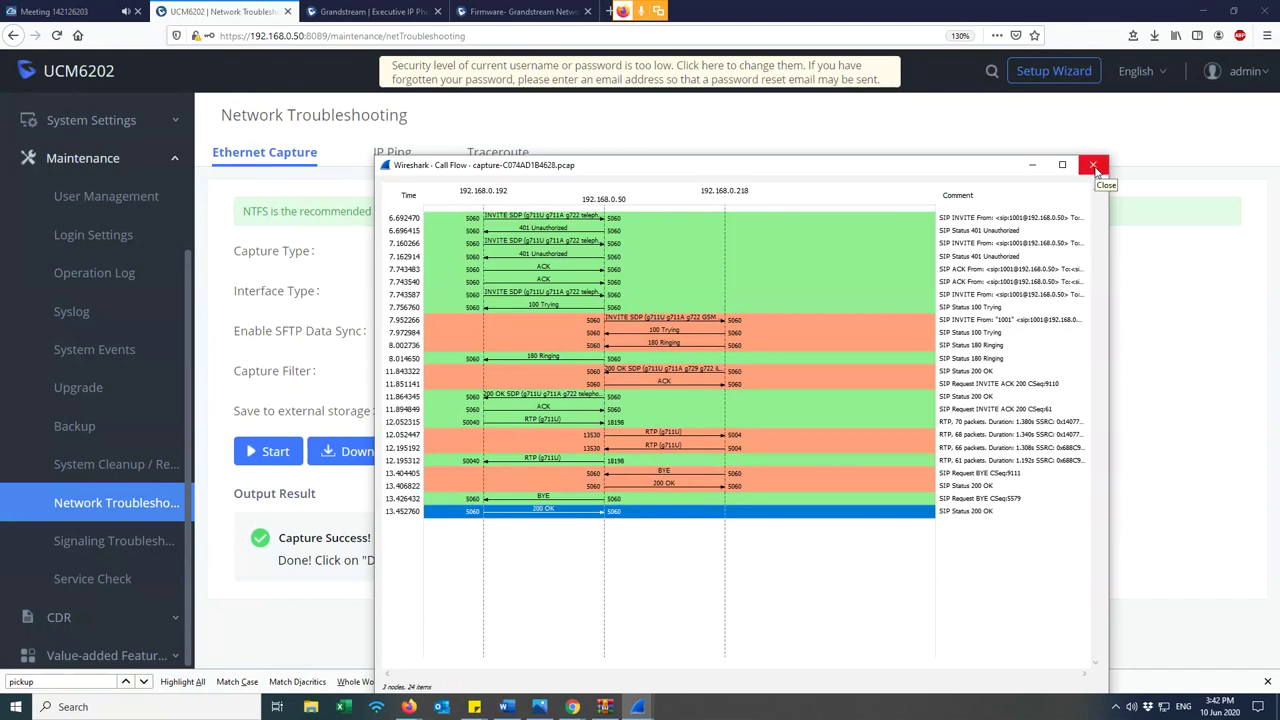
pyautogui.click(1096, 171)
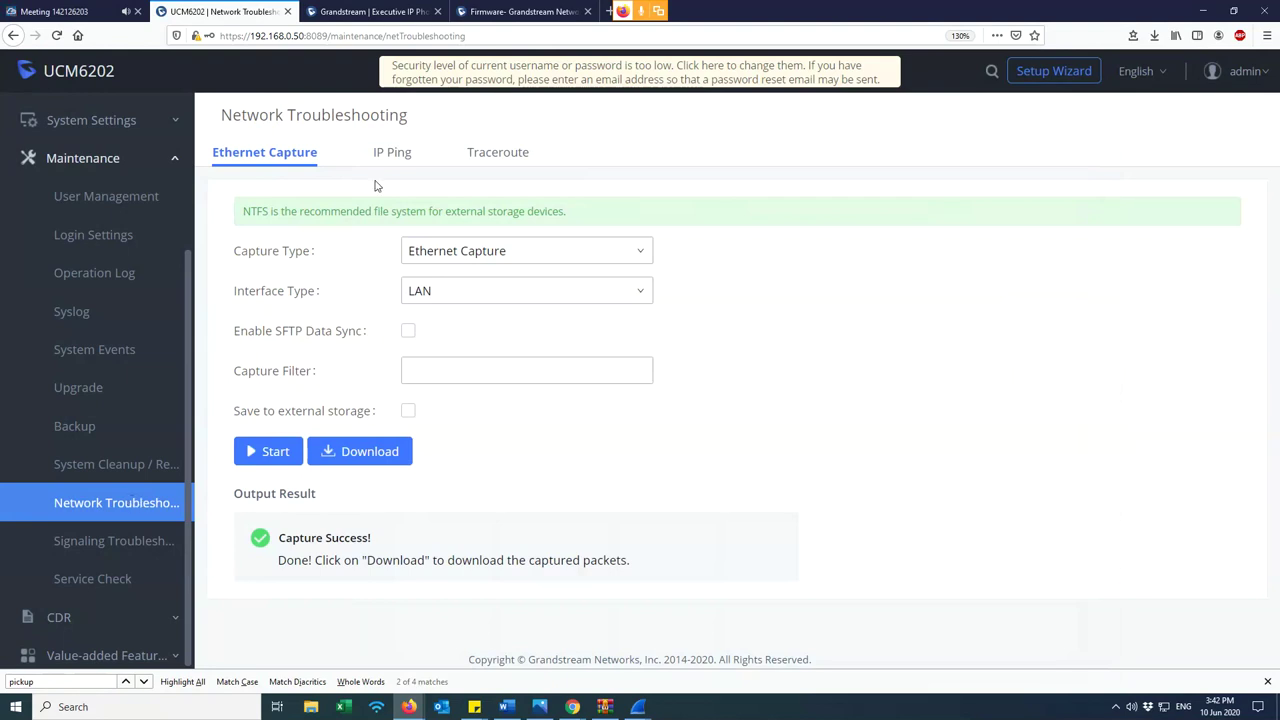
# - Copy the phone's IP 192.168.0.218 from the GXP1625 tab for the IP Ping tool
pyautogui.click(391, 155)
pyautogui.click(443, 218)
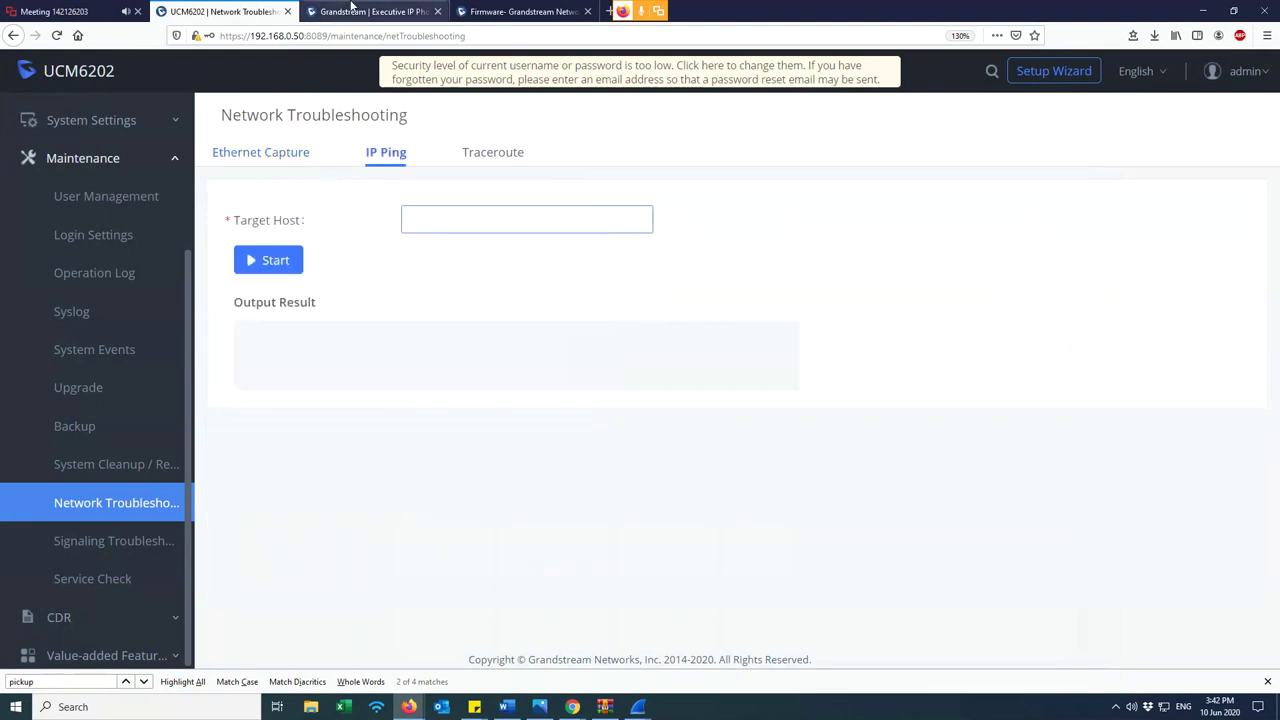
pyautogui.click(349, 7)
pyautogui.click(277, 35)
pyautogui.moveTo(277, 35); pyautogui.dragTo(268, 35)
pyautogui.write('18/#signin:loggedOut')
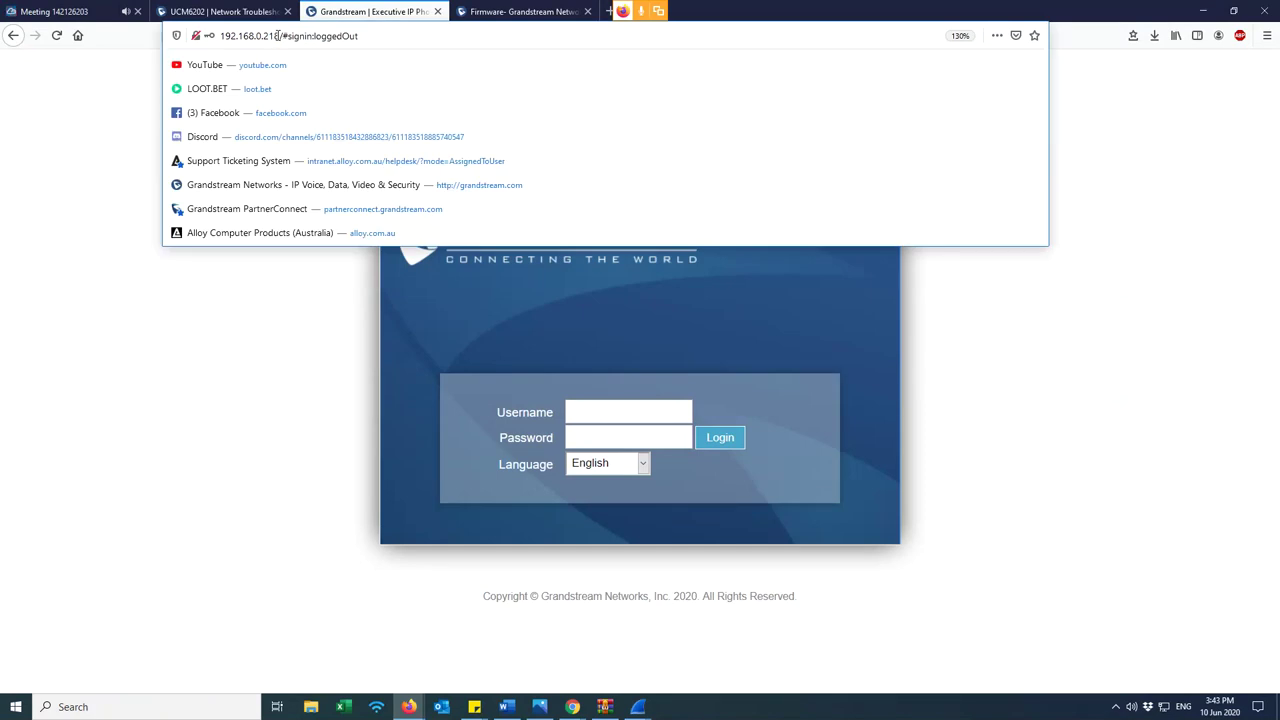
pyautogui.moveTo(280, 36); pyautogui.dragTo(218, 36)
pyautogui.hotkey('ctrl', 'c')
pyautogui.click(237, 7)
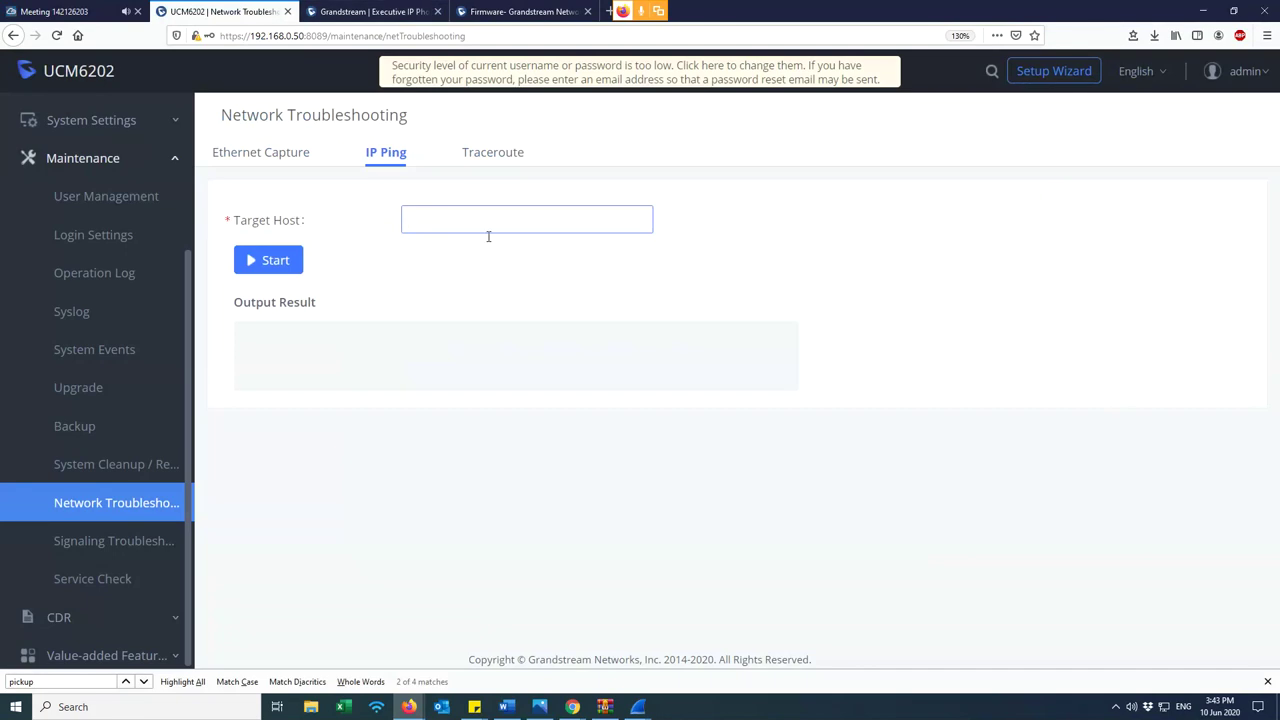
pyautogui.hotkey('ctrl', 'v')
pyautogui.click(445, 220)
pyautogui.press('BackSpace')
pyautogui.press('BackSpace')
pyautogui.press('BackSpace')
pyautogui.press('BackSpace')
pyautogui.press('BackSpace')
pyautogui.press('BackSpace')
pyautogui.press('BackSpace')
pyautogui.click(290, 263)
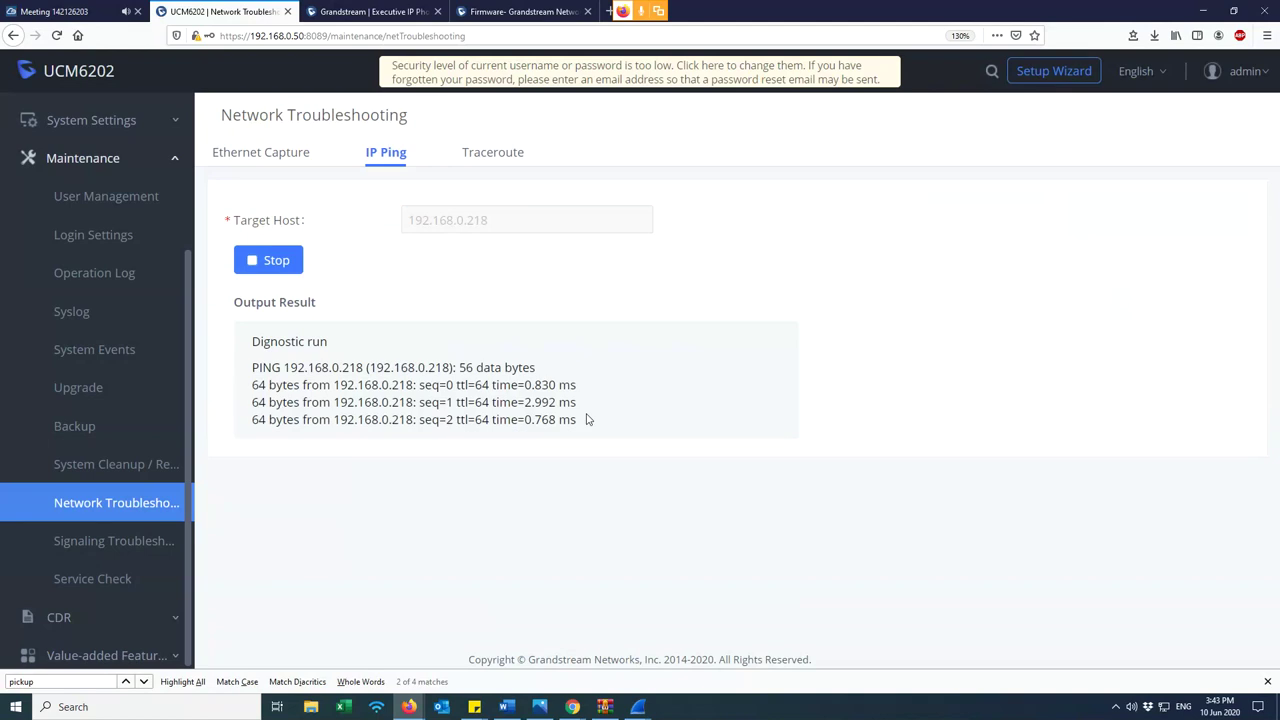
# - Confirm the replies from 192.168.0.218 take about a millisecond, then stop the ping
pyautogui.moveTo(583, 428); pyautogui.dragTo(254, 385)
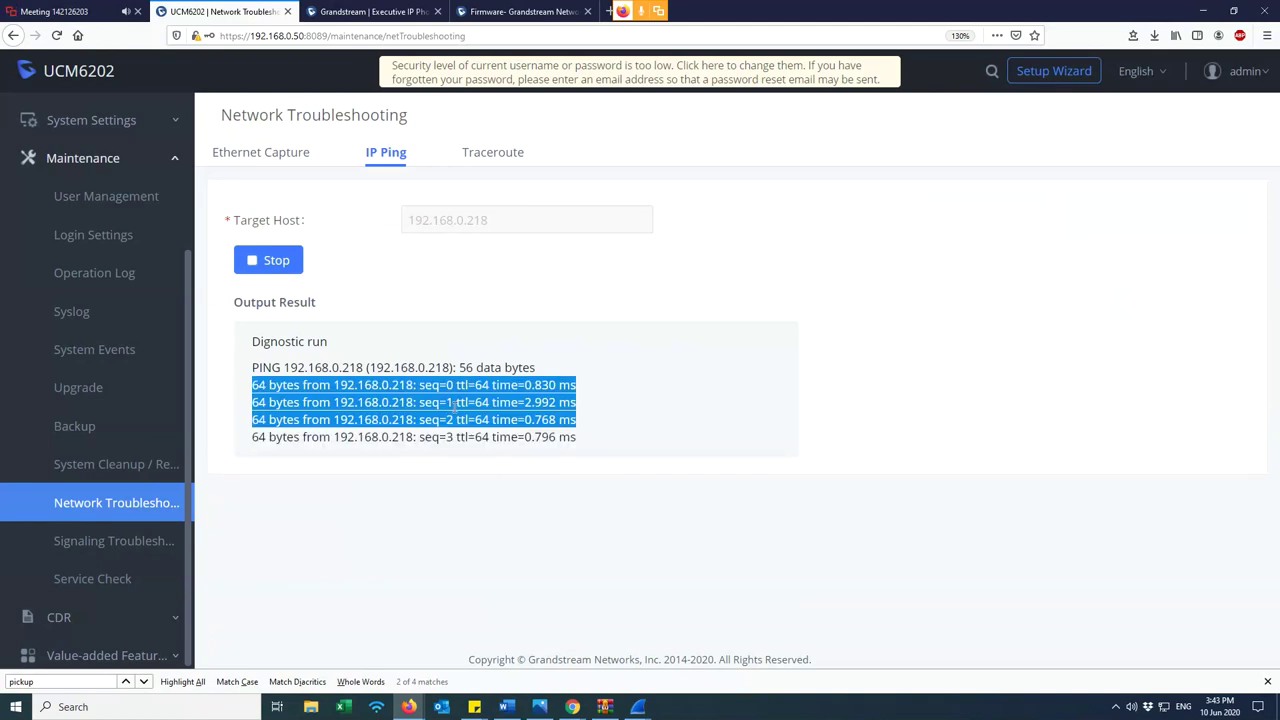
pyautogui.moveTo(587, 460); pyautogui.dragTo(254, 385)
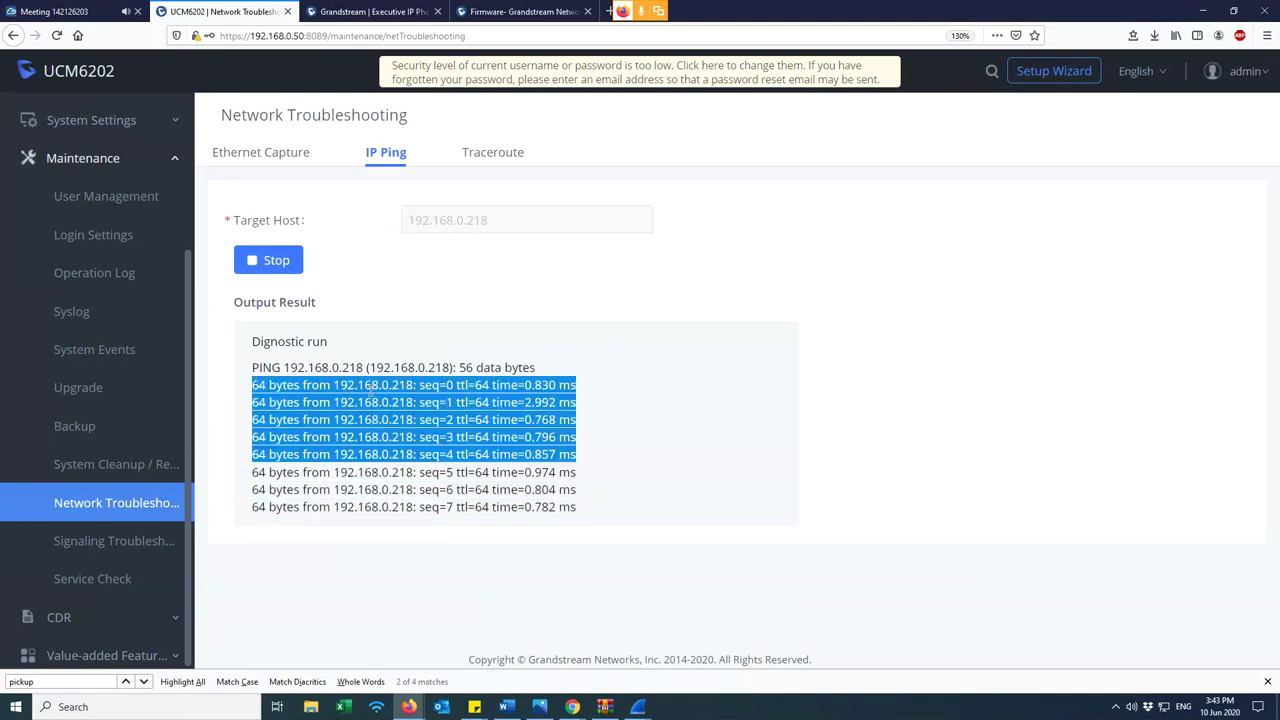
pyautogui.moveTo(338, 386); pyautogui.dragTo(414, 385)
pyautogui.click(451, 279)
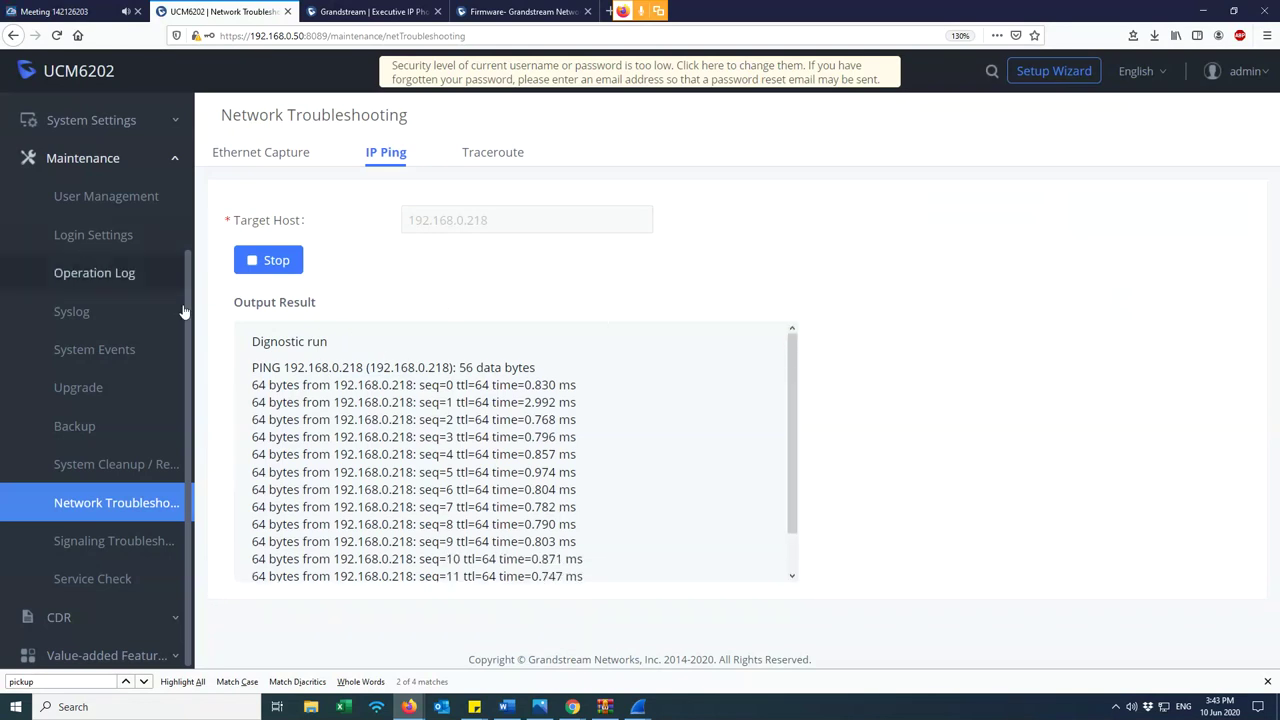
pyautogui.click(278, 260)
pyautogui.scroll(4, 110, 340)
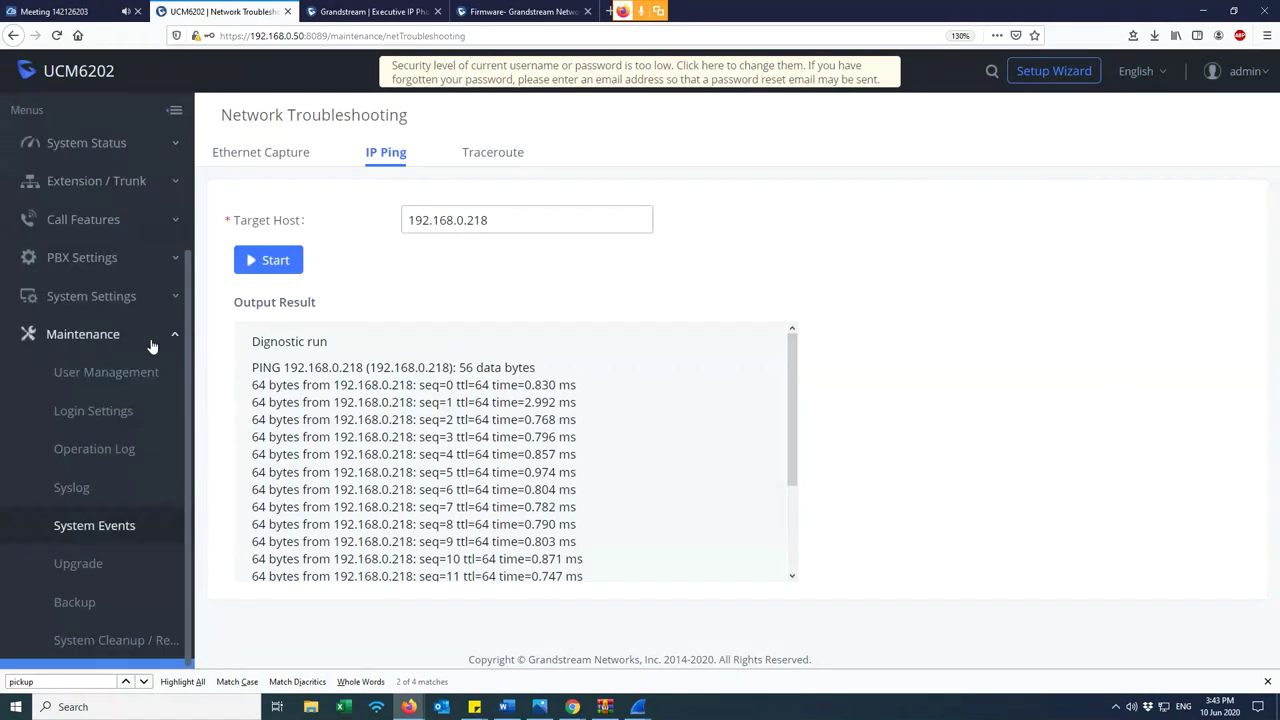
# - Review the Extensions list, checking extension 1002 and the other extensions' IP addresses
pyautogui.click(110, 185)
pyautogui.click(114, 222)
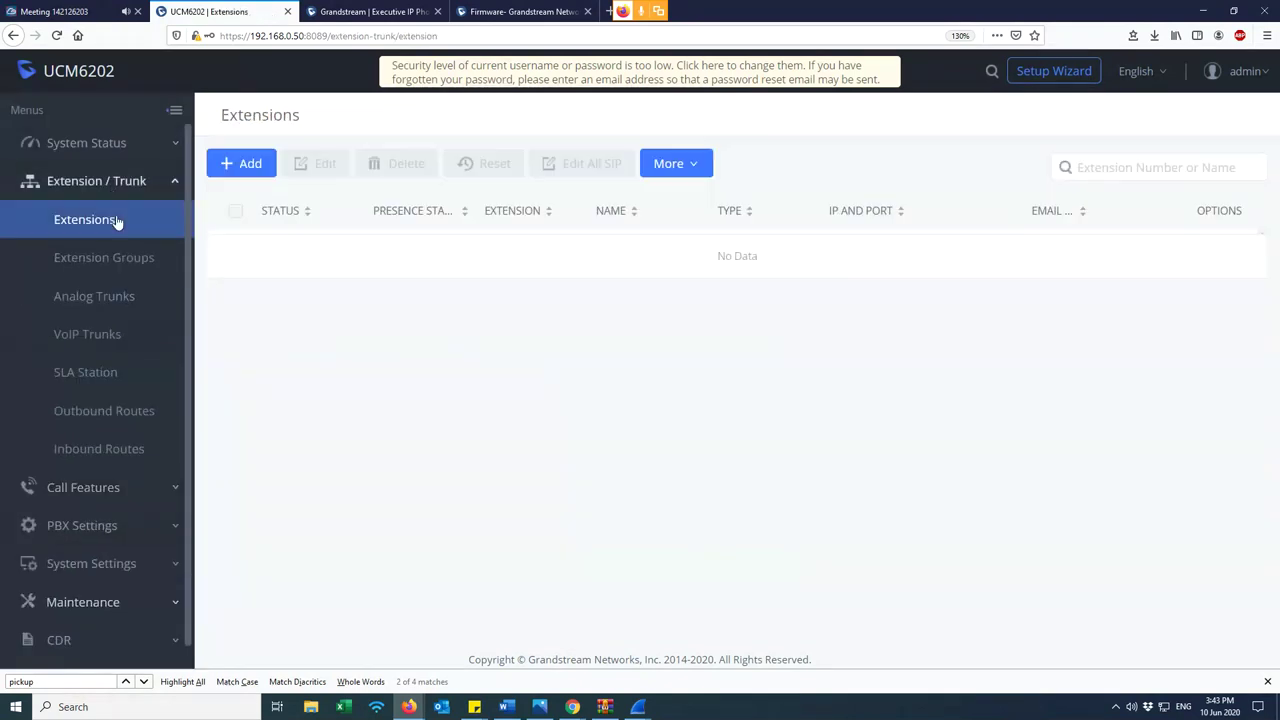
pyautogui.moveTo(514, 336); pyautogui.dragTo(473, 328)
pyautogui.click(466, 394)
pyautogui.scroll(-1, 143, 357)
# - Go to Maintenance > Network Troubleshooting and bring up the IP Ping tool with an empty Target Host
pyautogui.click(126, 580)
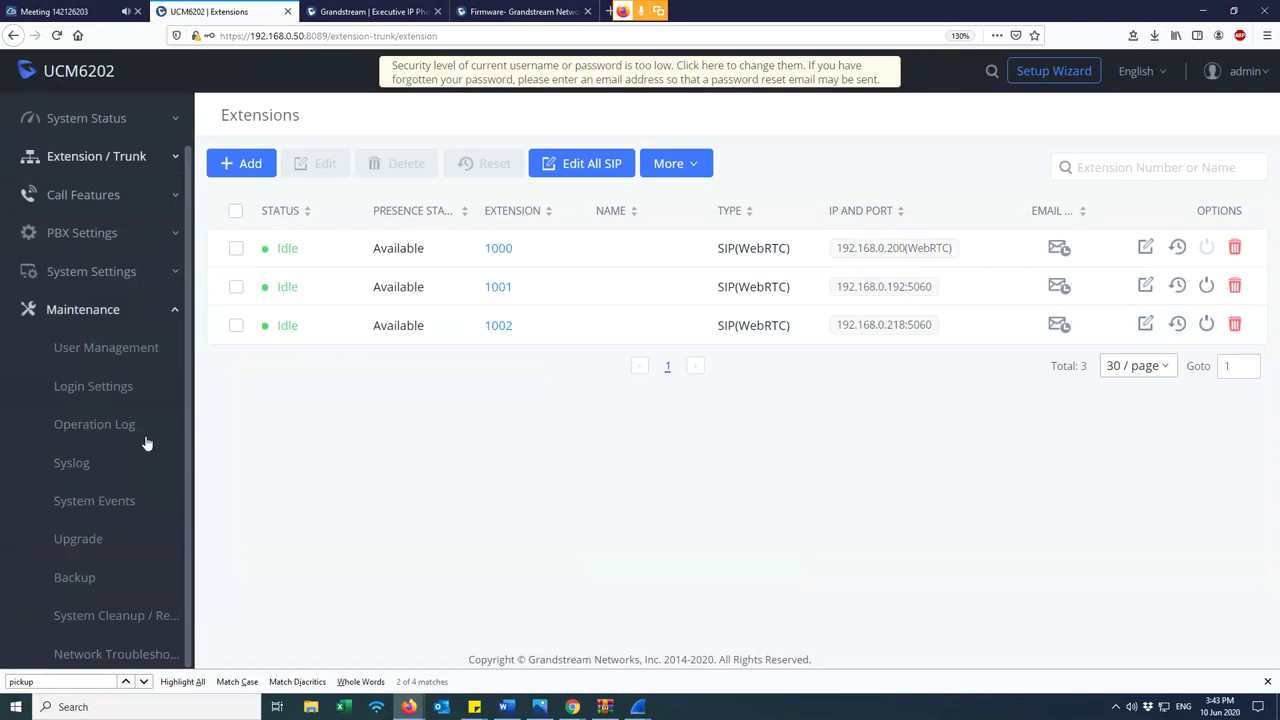
pyautogui.scroll(-6, 138, 506)
pyautogui.click(137, 503)
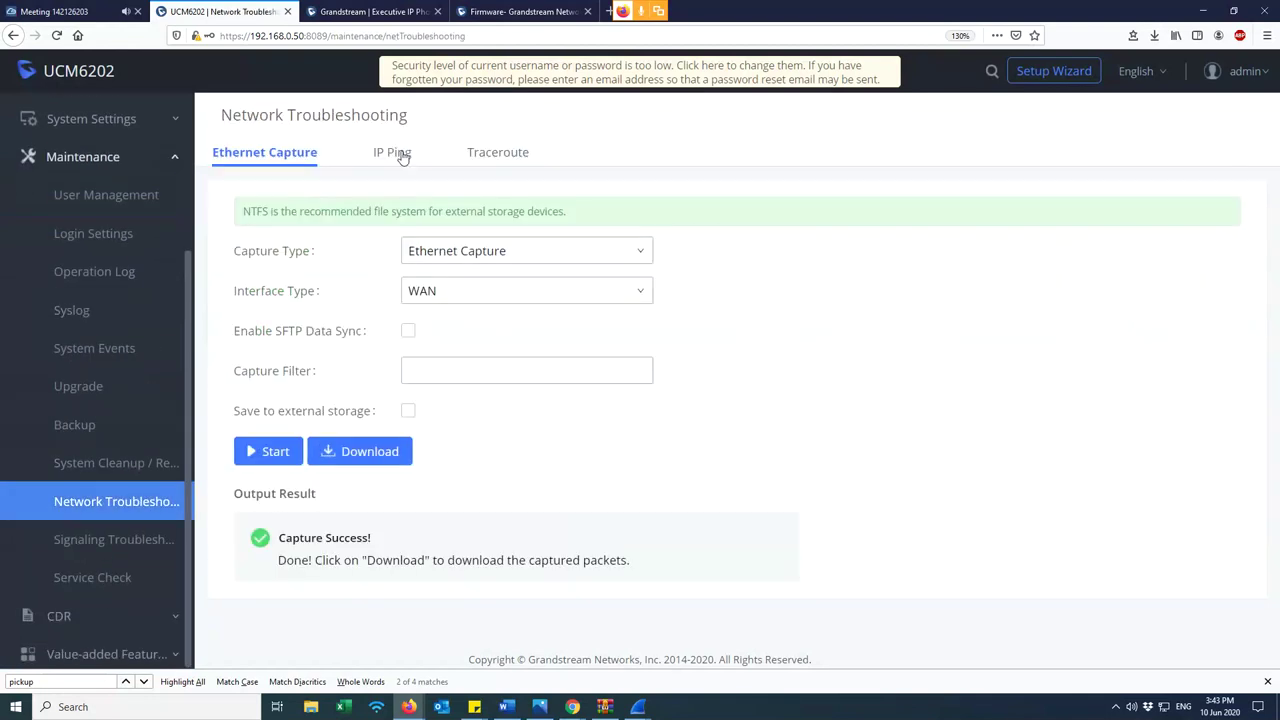
pyautogui.click(395, 151)
pyautogui.click(436, 222)
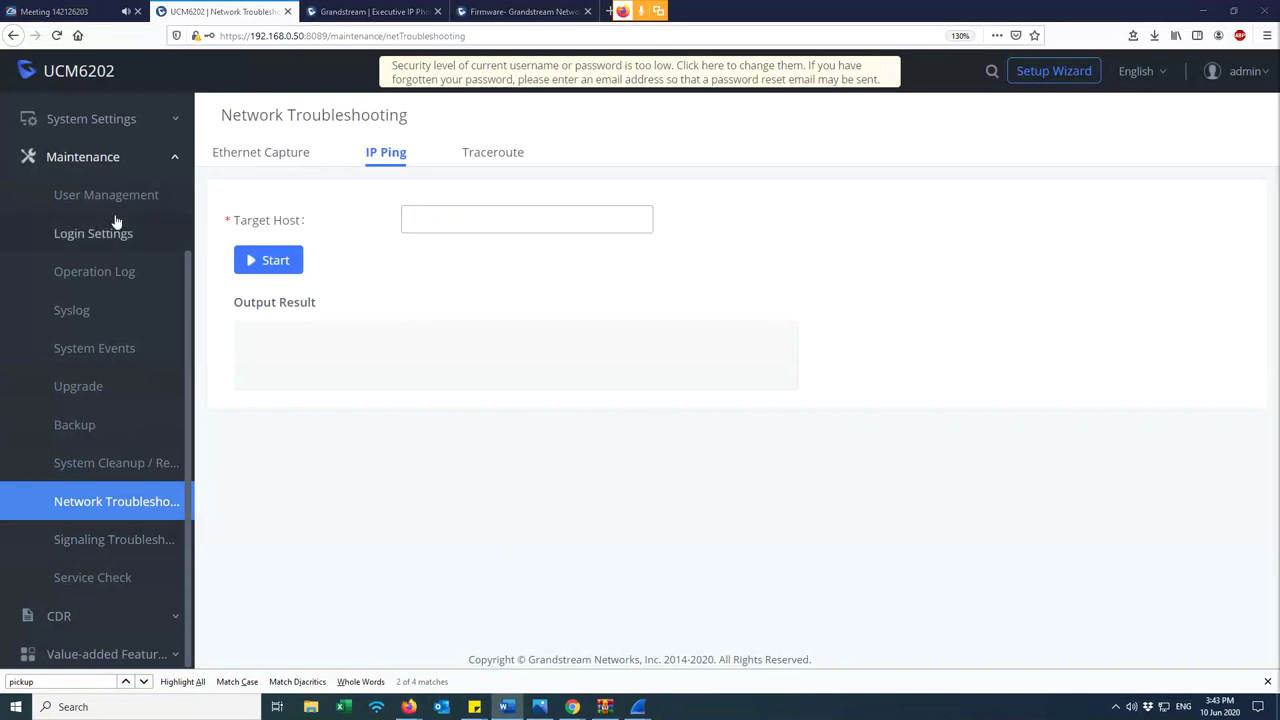
# - Collapse Maintenance and show the CDR call records list
pyautogui.click(105, 165)
pyautogui.click(104, 380)
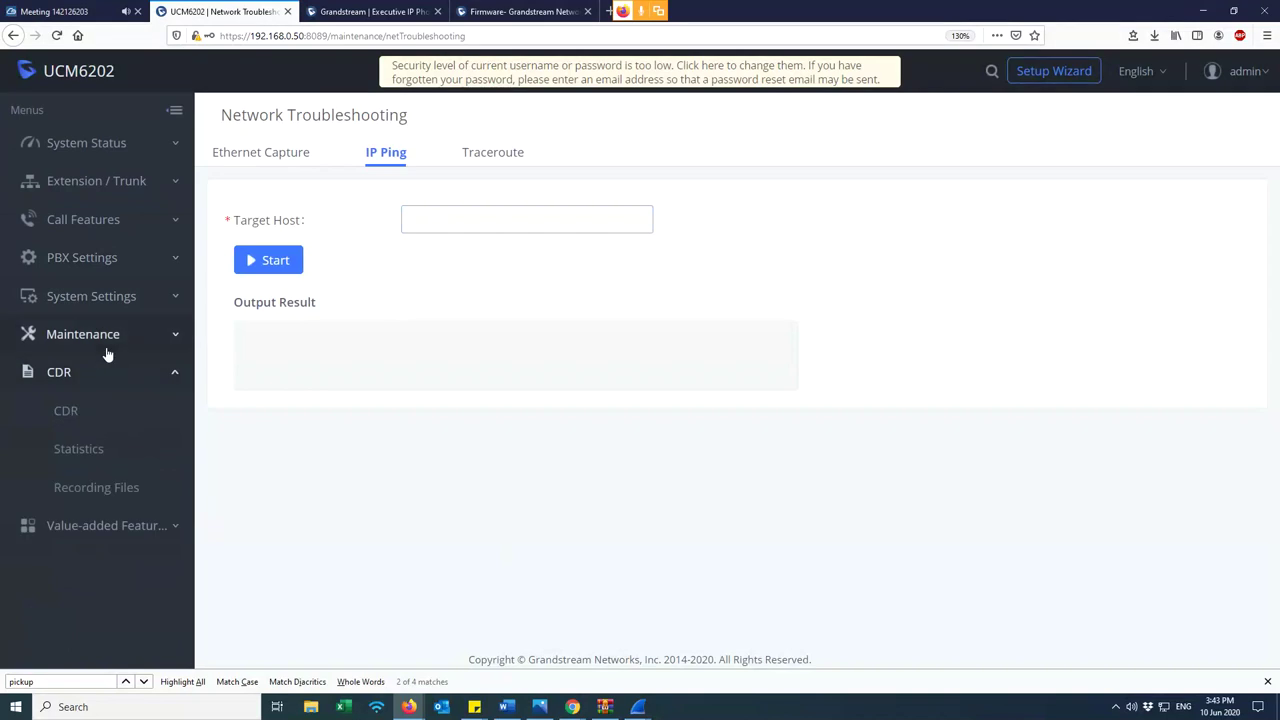
pyautogui.click(86, 413)
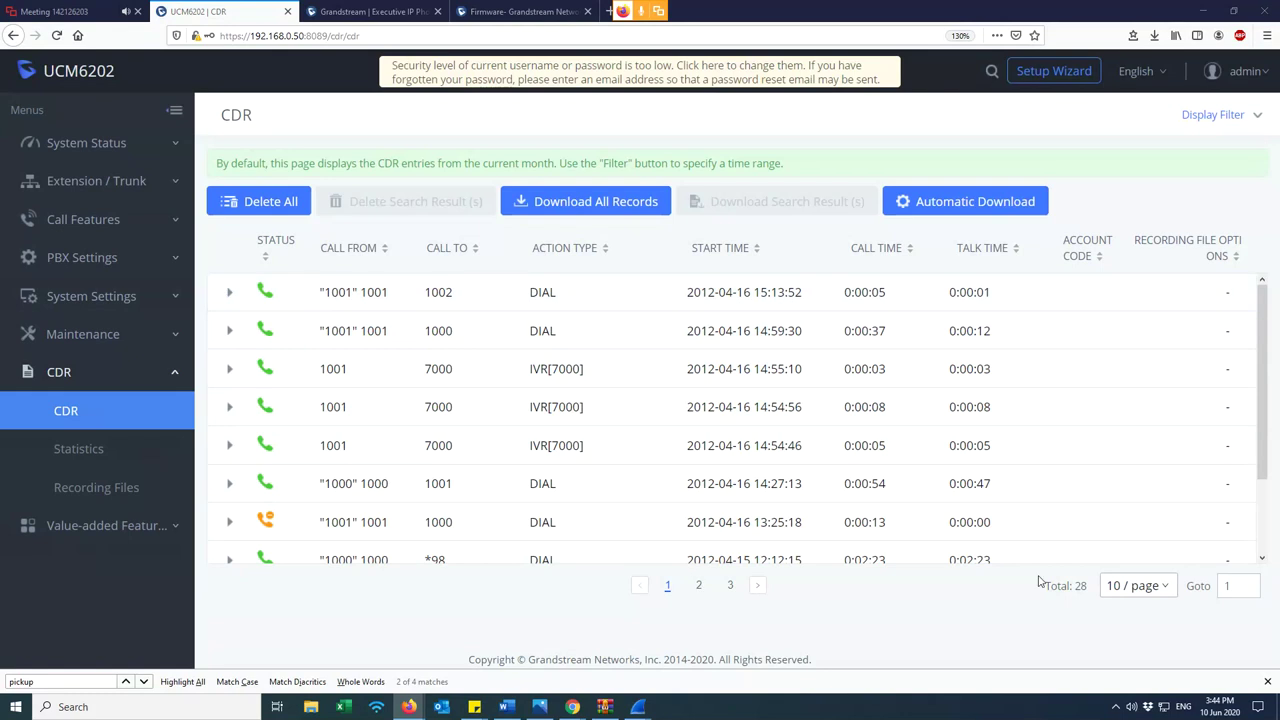
pyautogui.click(1156, 596)
pyautogui.click(1153, 557)
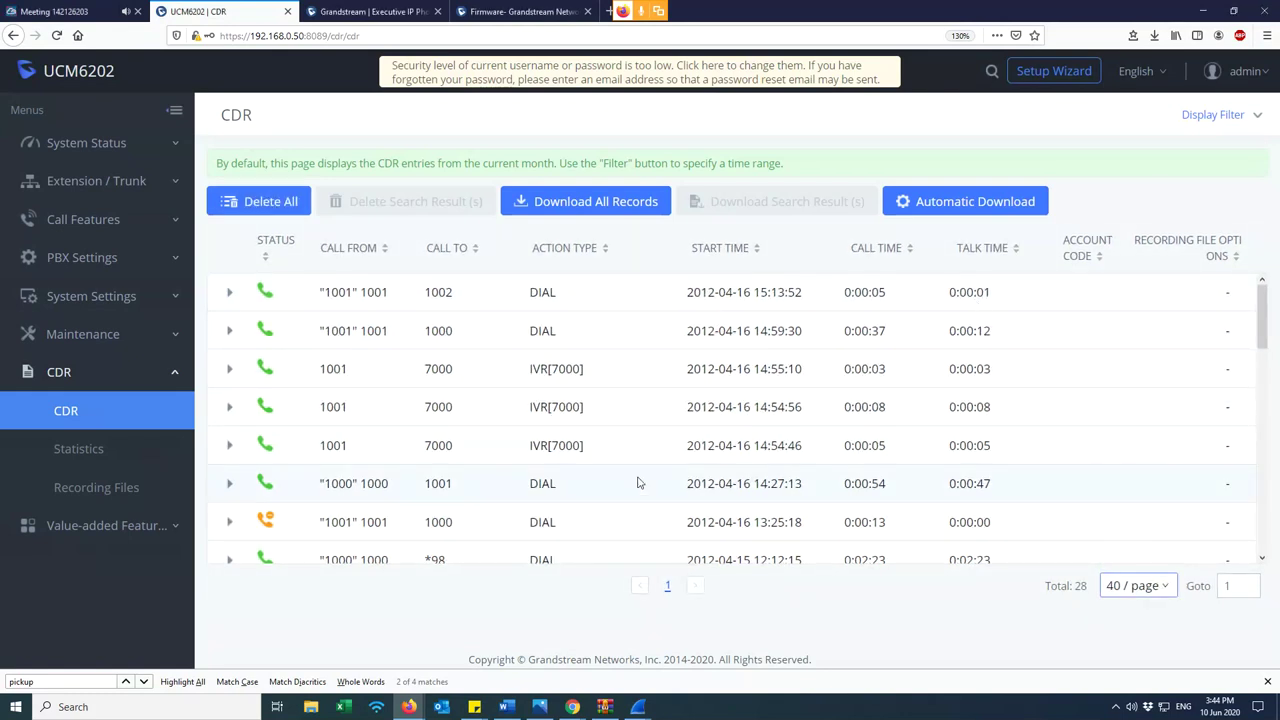
pyautogui.hotkey('ctrl', '-')
pyautogui.hotkey('ctrl', '-')
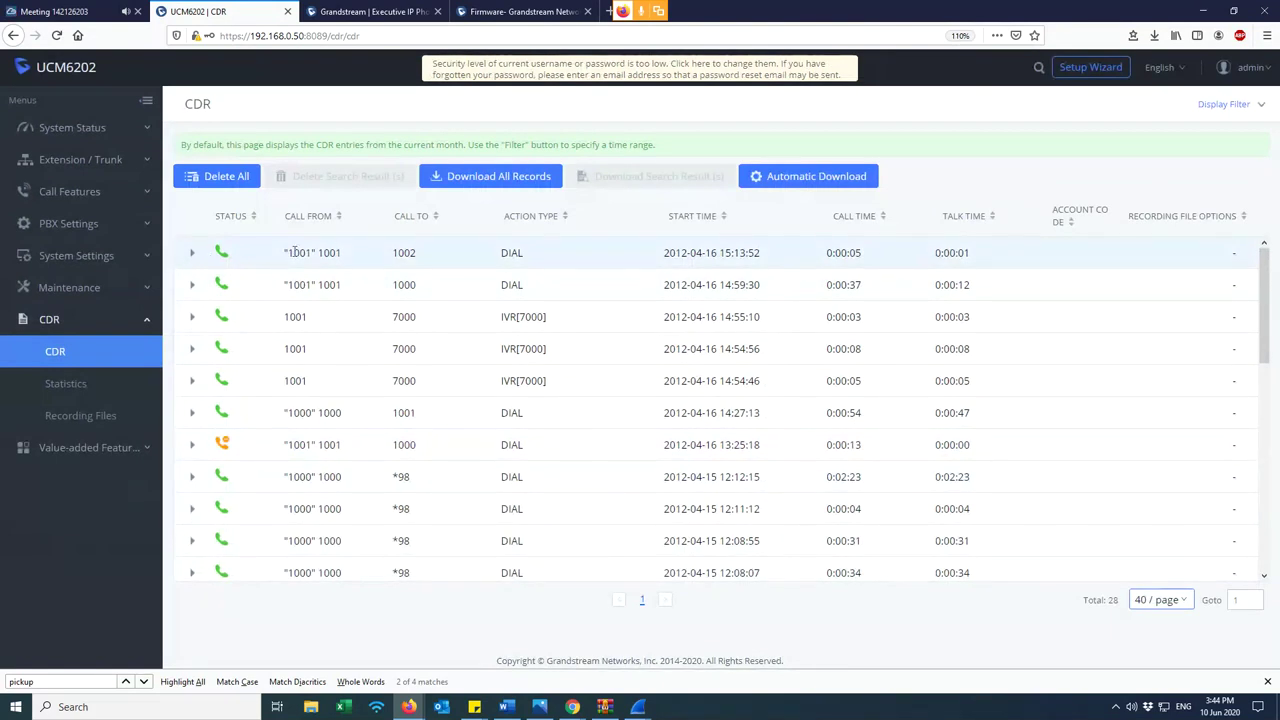
pyautogui.moveTo(283, 255); pyautogui.dragTo(530, 255)
pyautogui.click(493, 258)
pyautogui.click(527, 255)
pyautogui.click(194, 256)
pyautogui.click(194, 258)
pyautogui.moveTo(995, 261); pyautogui.dragTo(268, 244)
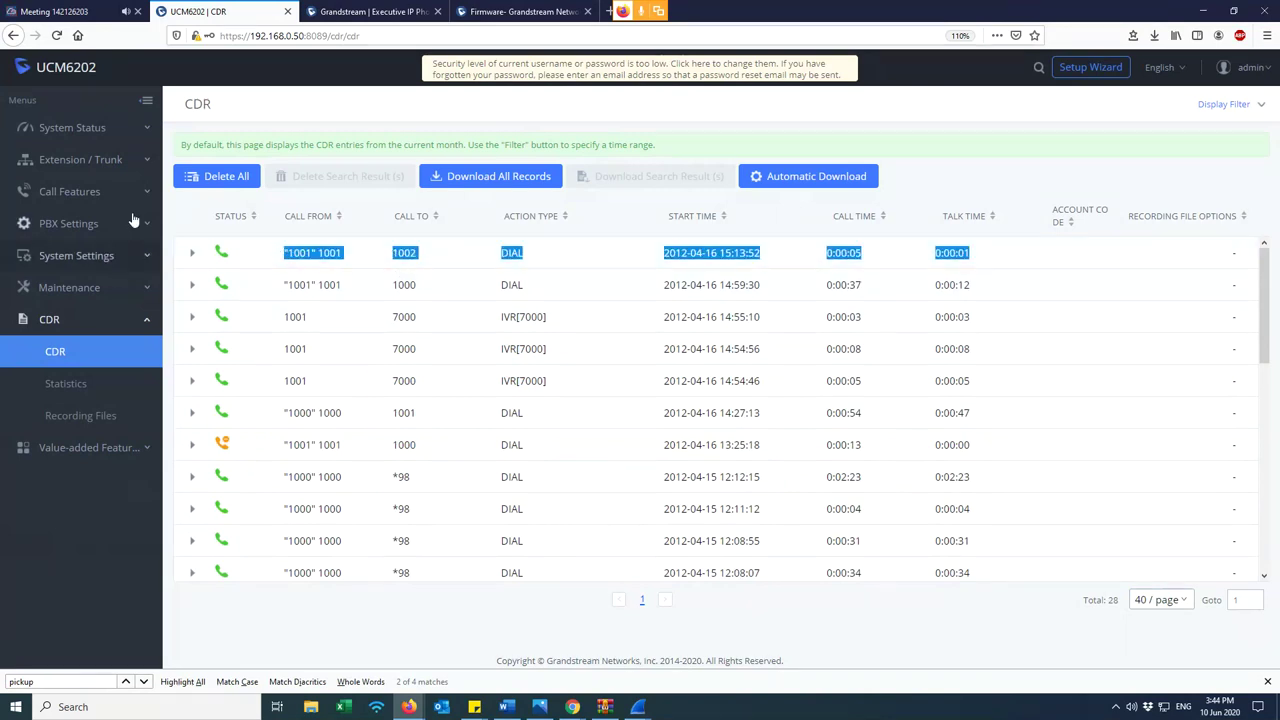
pyautogui.click(45, 180)
pyautogui.click(70, 159)
pyautogui.click(55, 191)
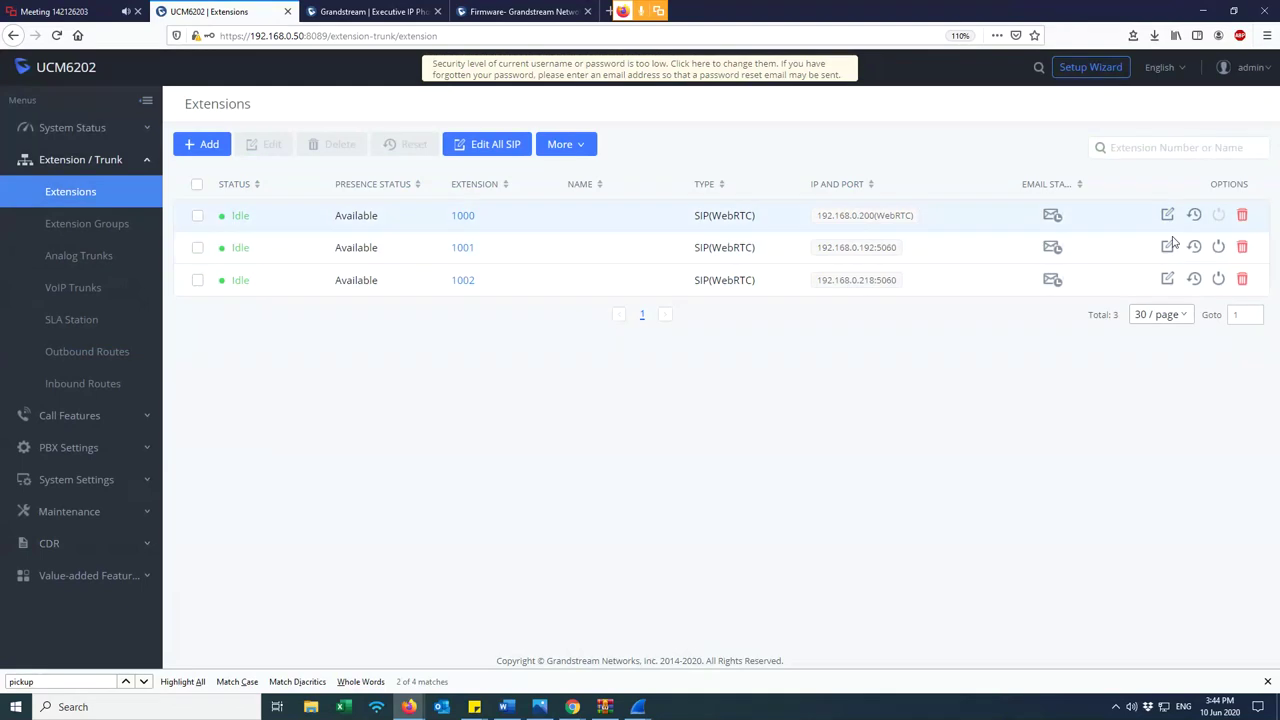
# - Open extension 1001 for editing and show its Features settings
pyautogui.moveTo(450, 247); pyautogui.dragTo(514, 254)
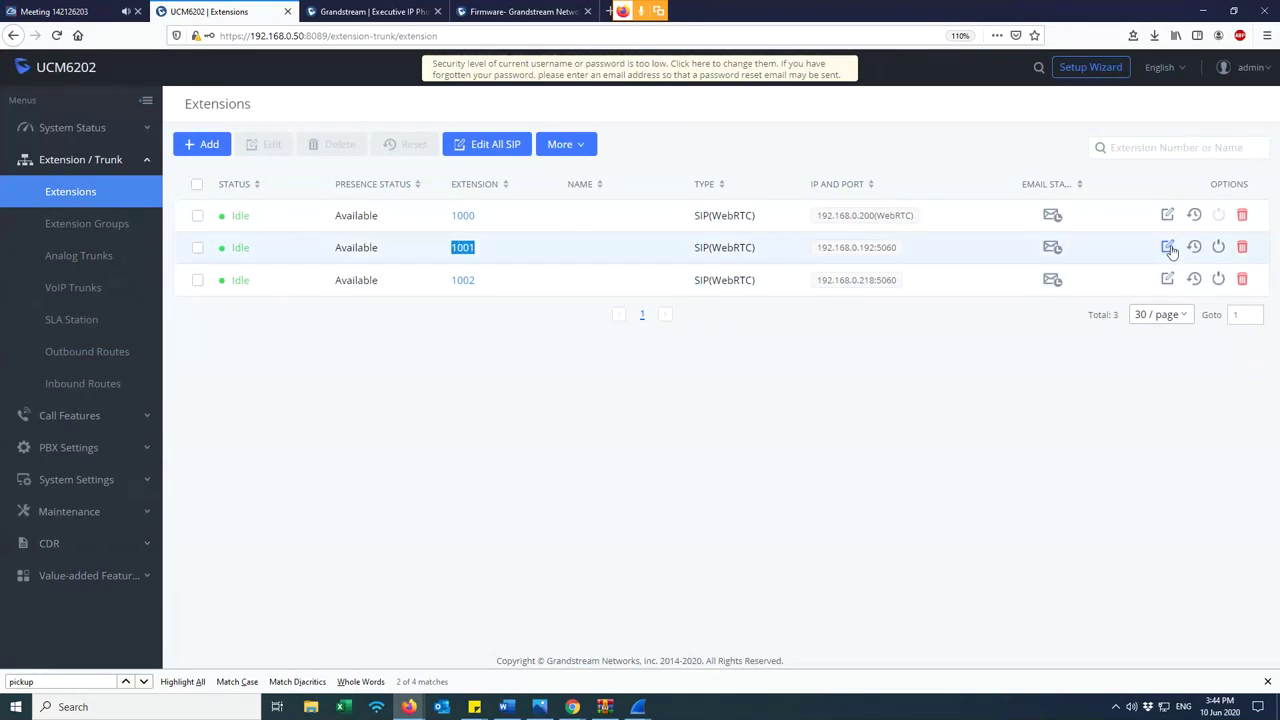
pyautogui.click(89, 191)
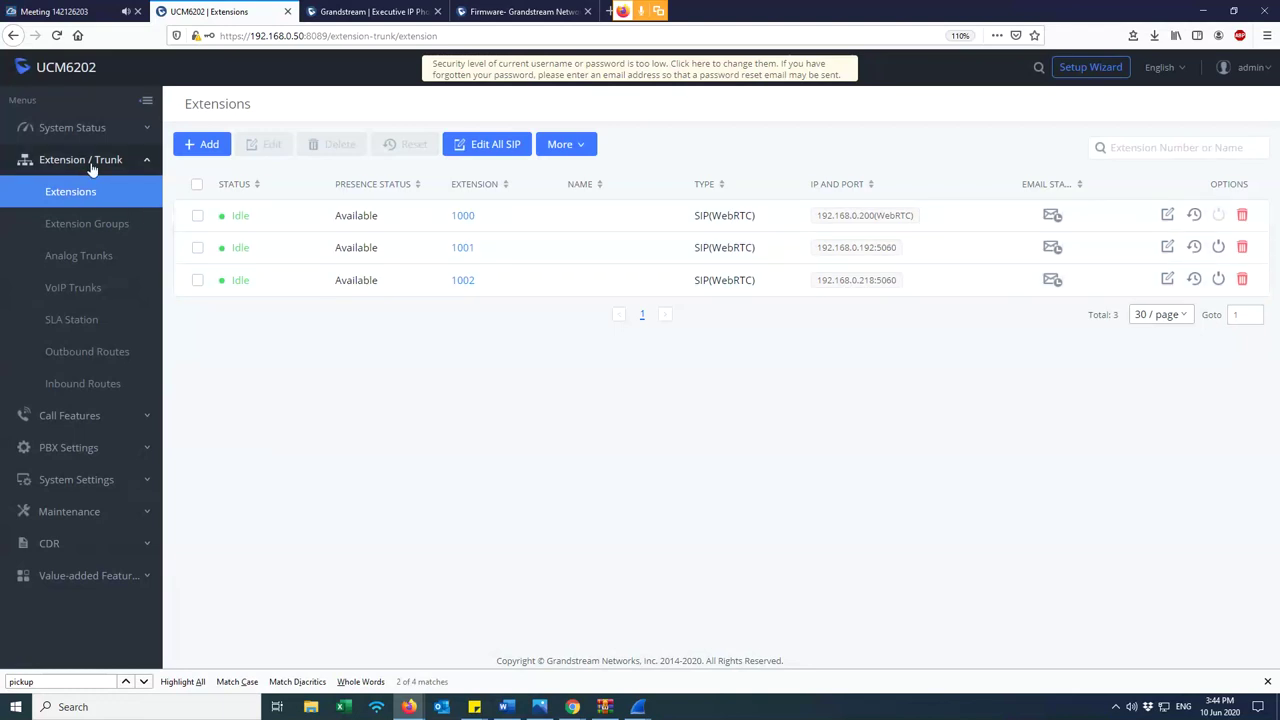
pyautogui.click(91, 168)
pyautogui.click(68, 200)
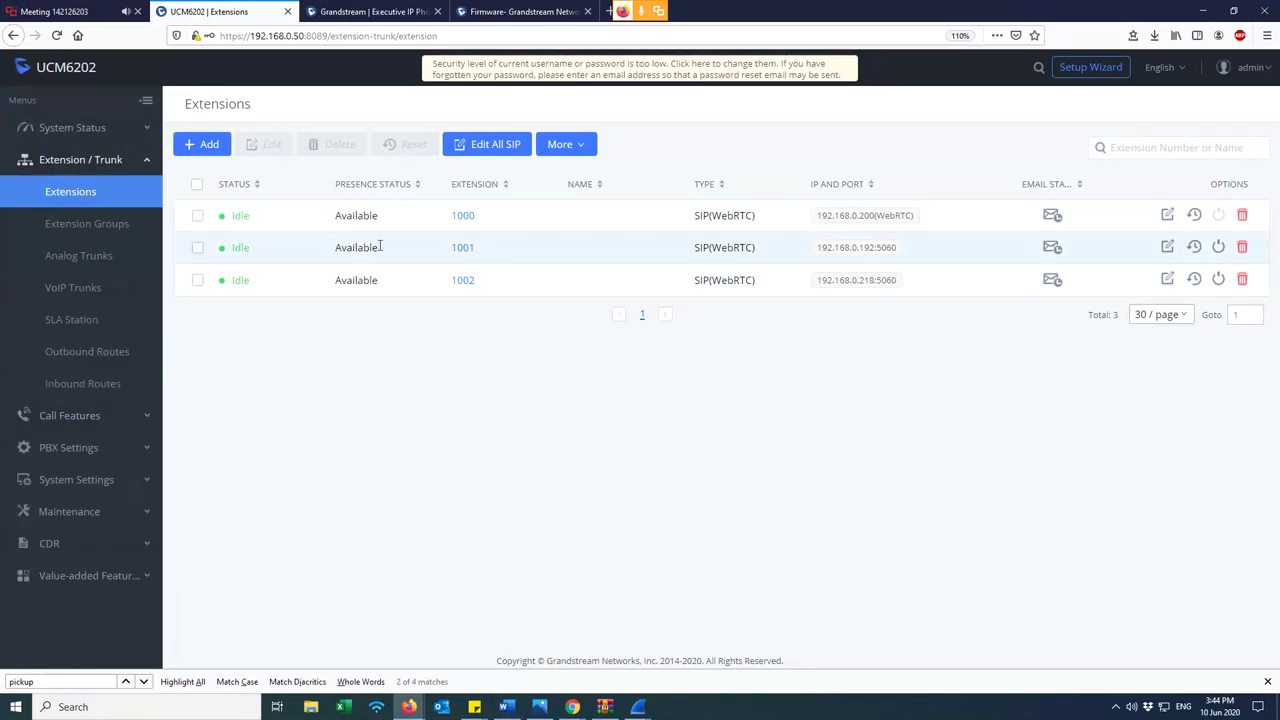
pyautogui.doubleClick(455, 249)
pyautogui.click(1167, 248)
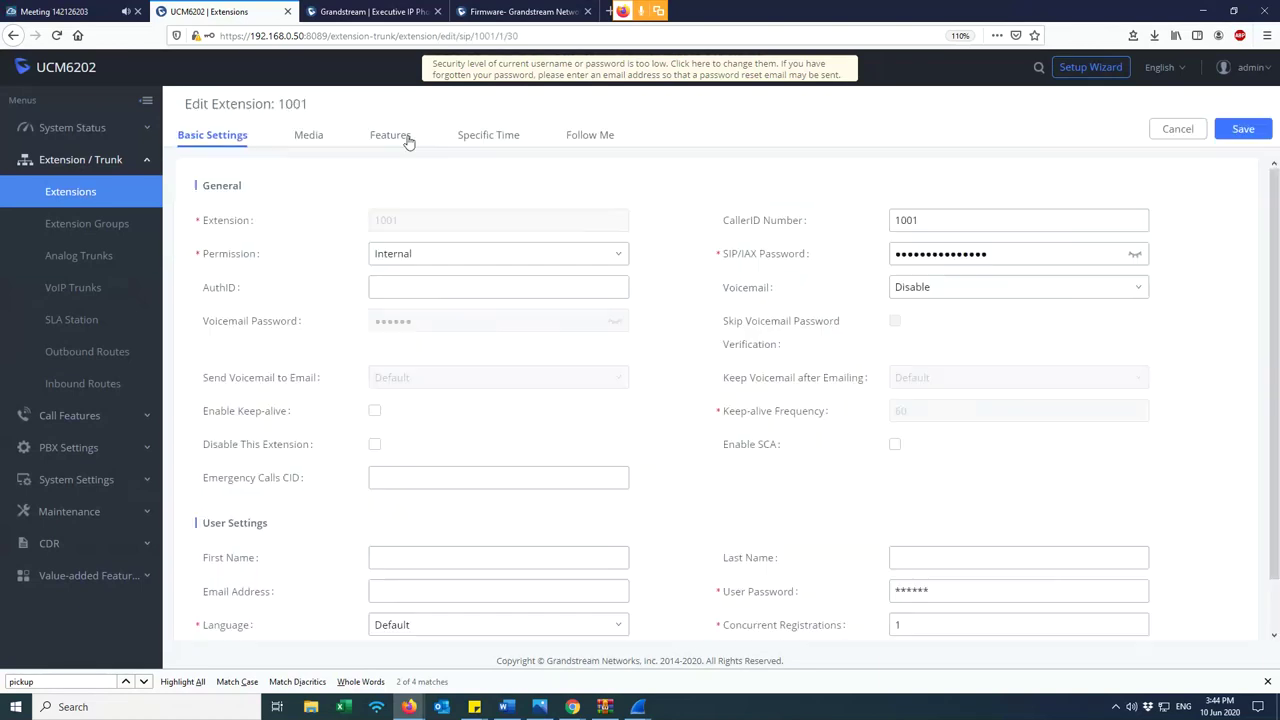
pyautogui.click(397, 137)
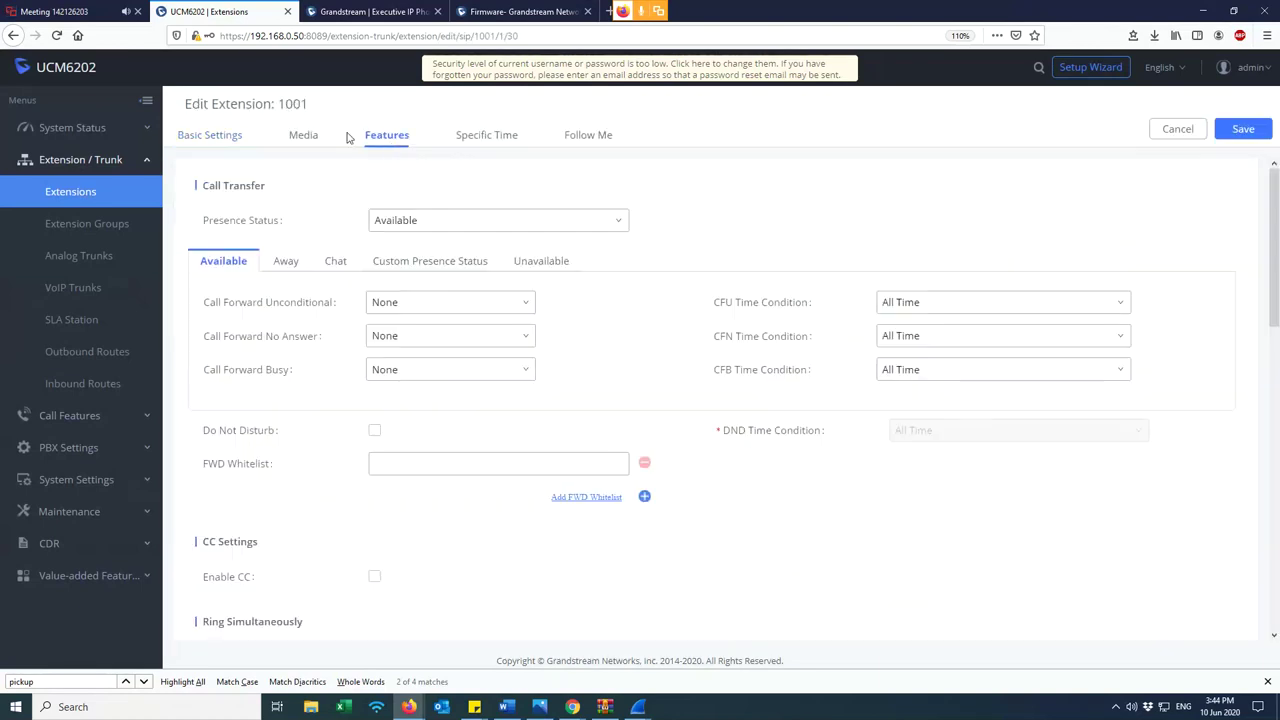
# - Set extension 1001's Auto Record to internal calls only
pyautogui.scroll(-10, 774, 349)
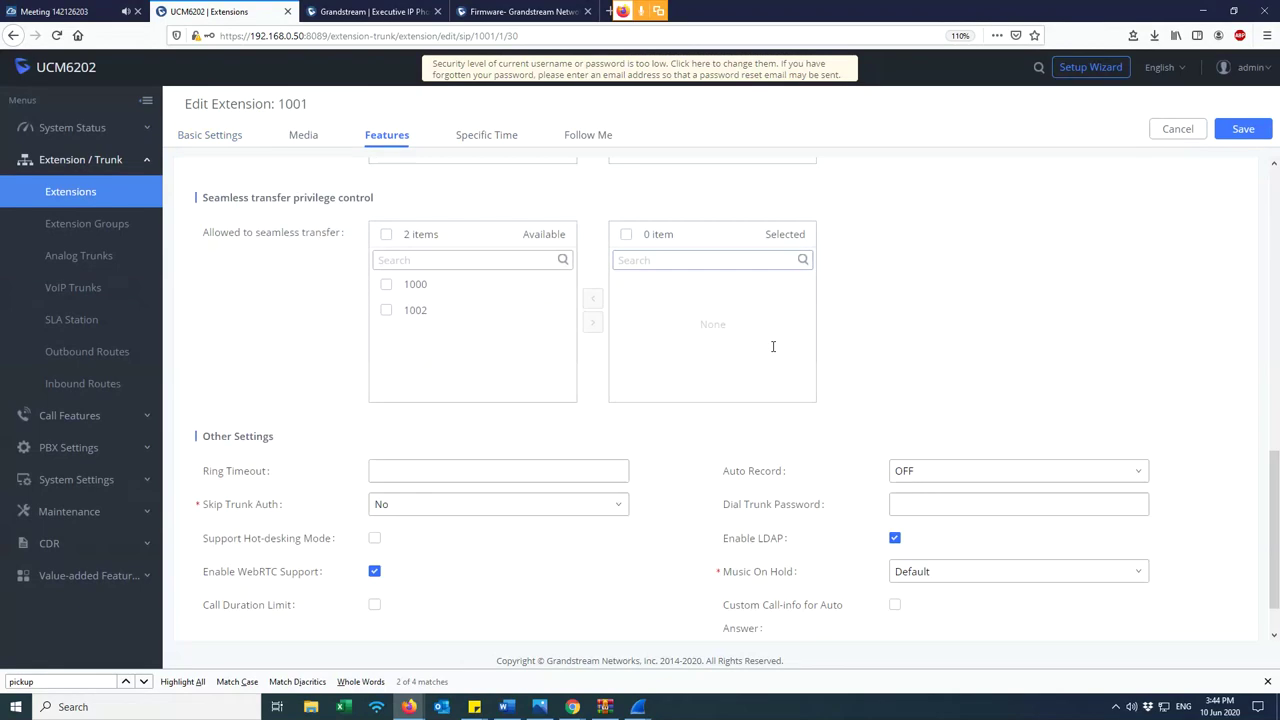
pyautogui.scroll(-1, 773, 346)
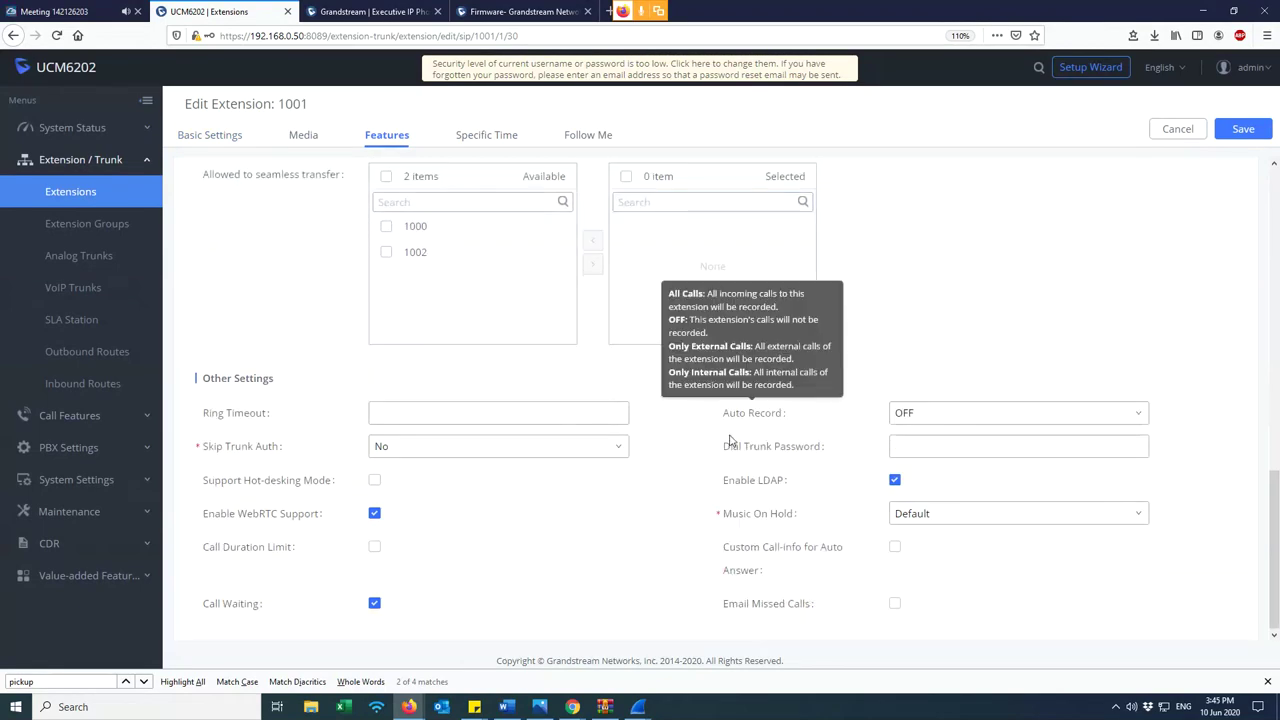
pyautogui.moveTo(782, 412); pyautogui.dragTo(721, 424)
pyautogui.click(930, 414)
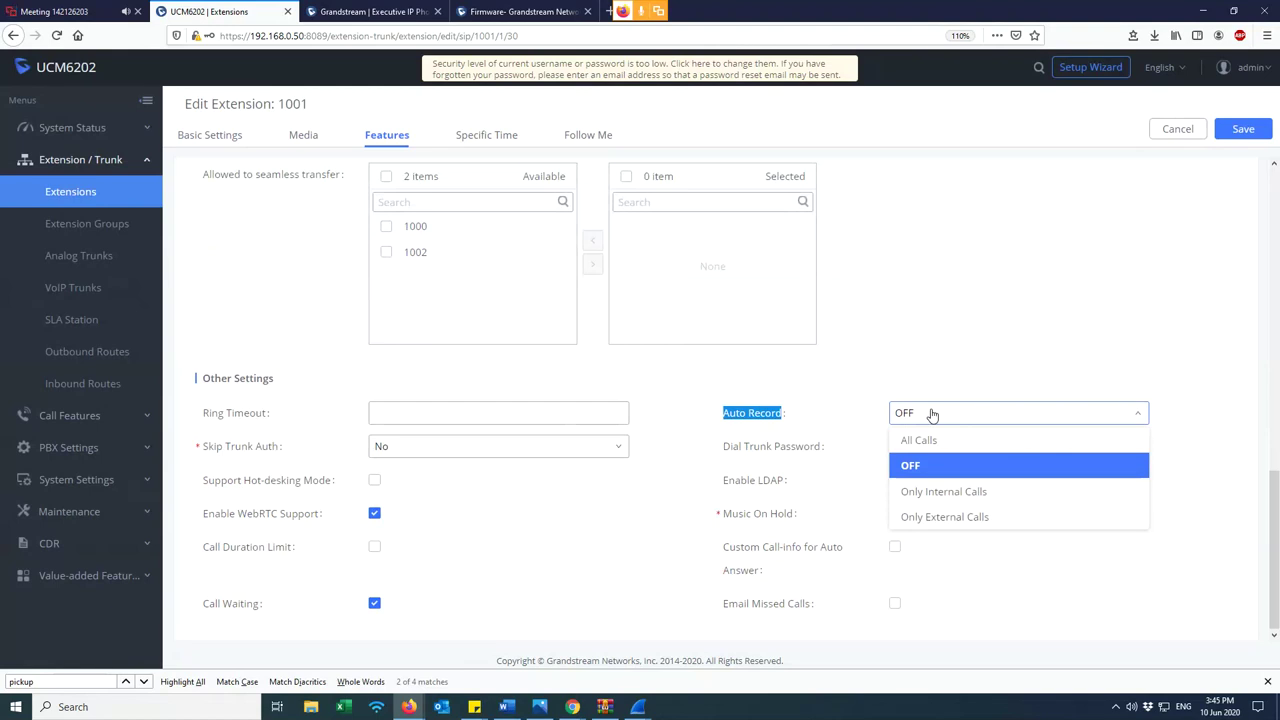
pyautogui.click(943, 494)
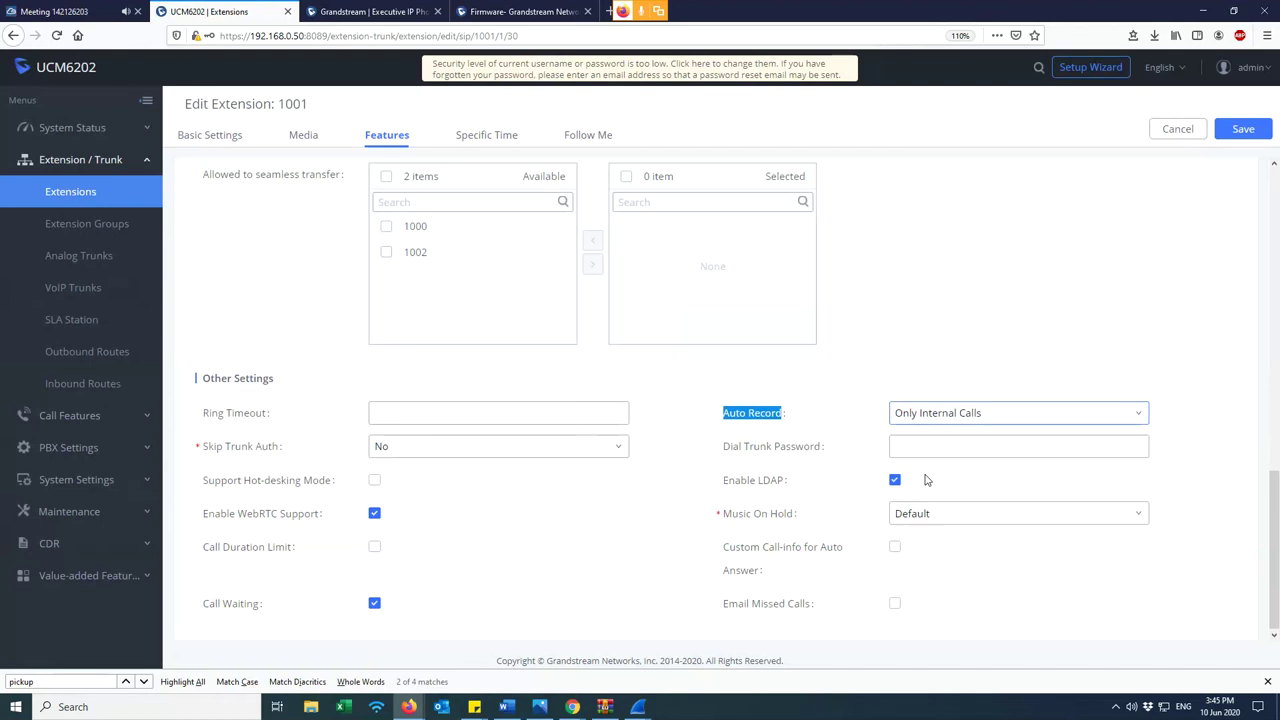
pyautogui.click(780, 364)
pyautogui.scroll(3, 779, 368)
pyautogui.scroll(-3, 779, 371)
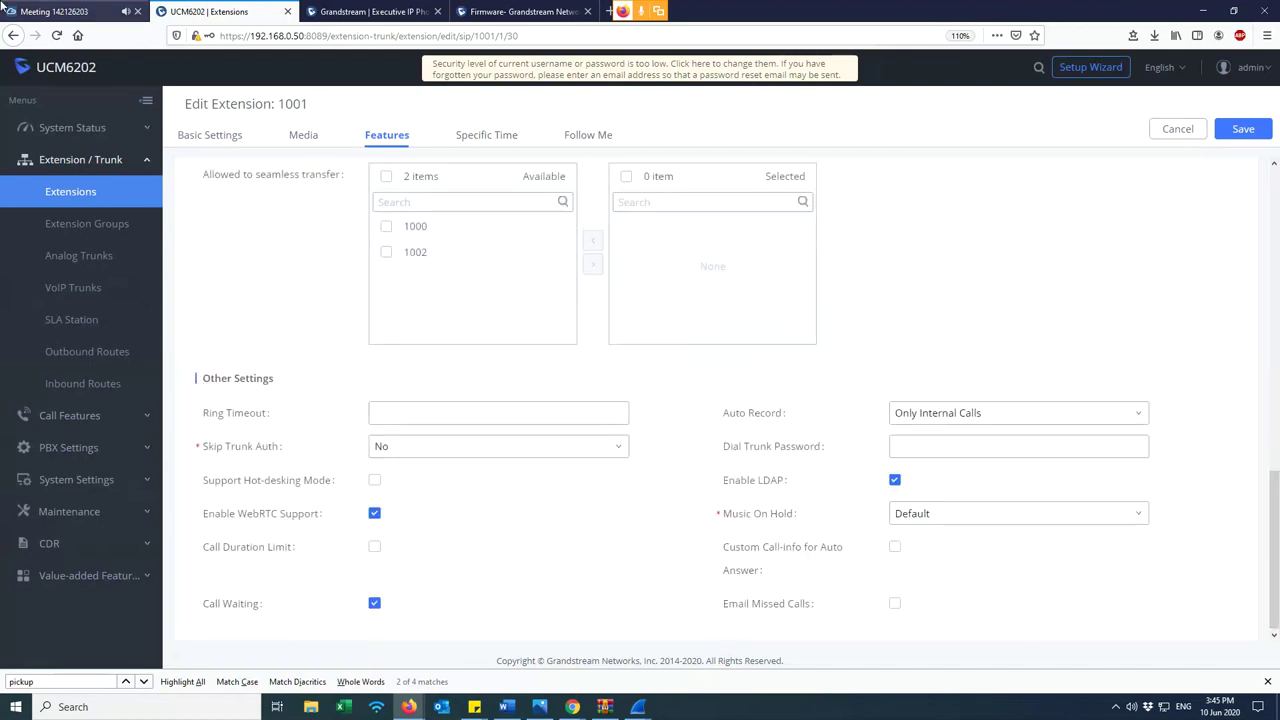
# - Change extension 1001's Auto Record to external calls only
pyautogui.doubleClick(290, 110)
pyautogui.click(970, 445)
pyautogui.click(958, 414)
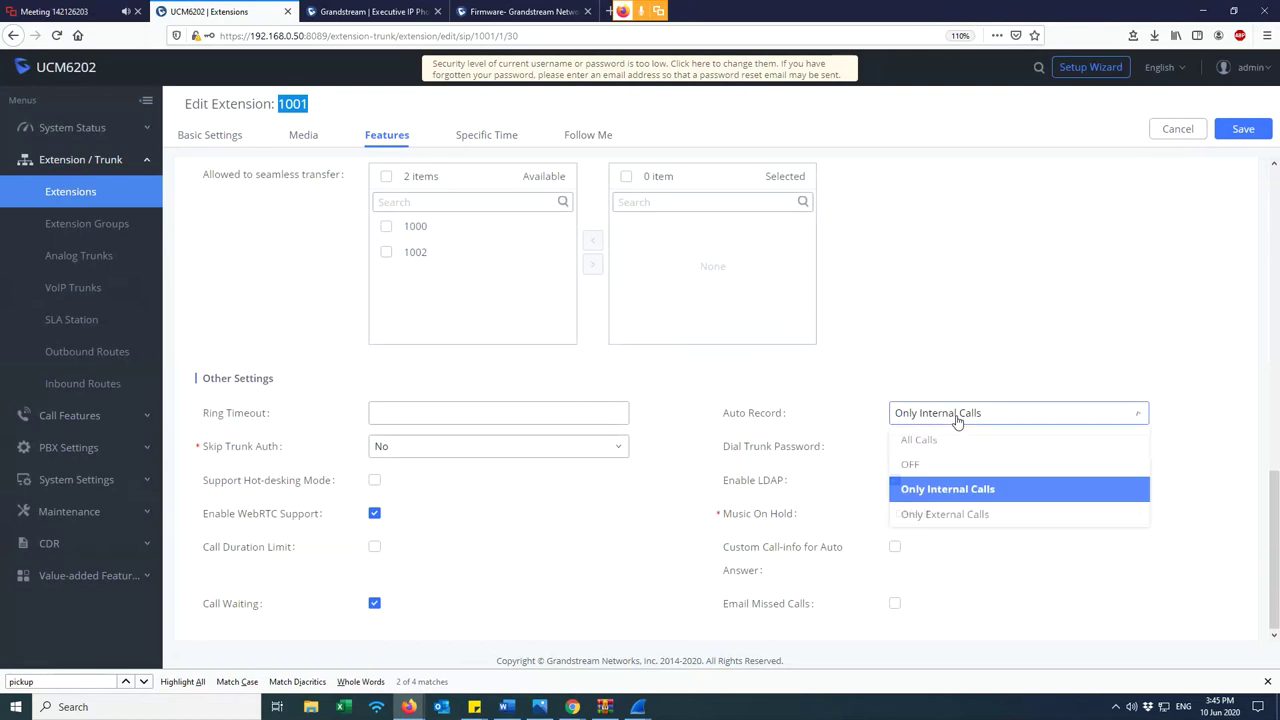
pyautogui.click(960, 518)
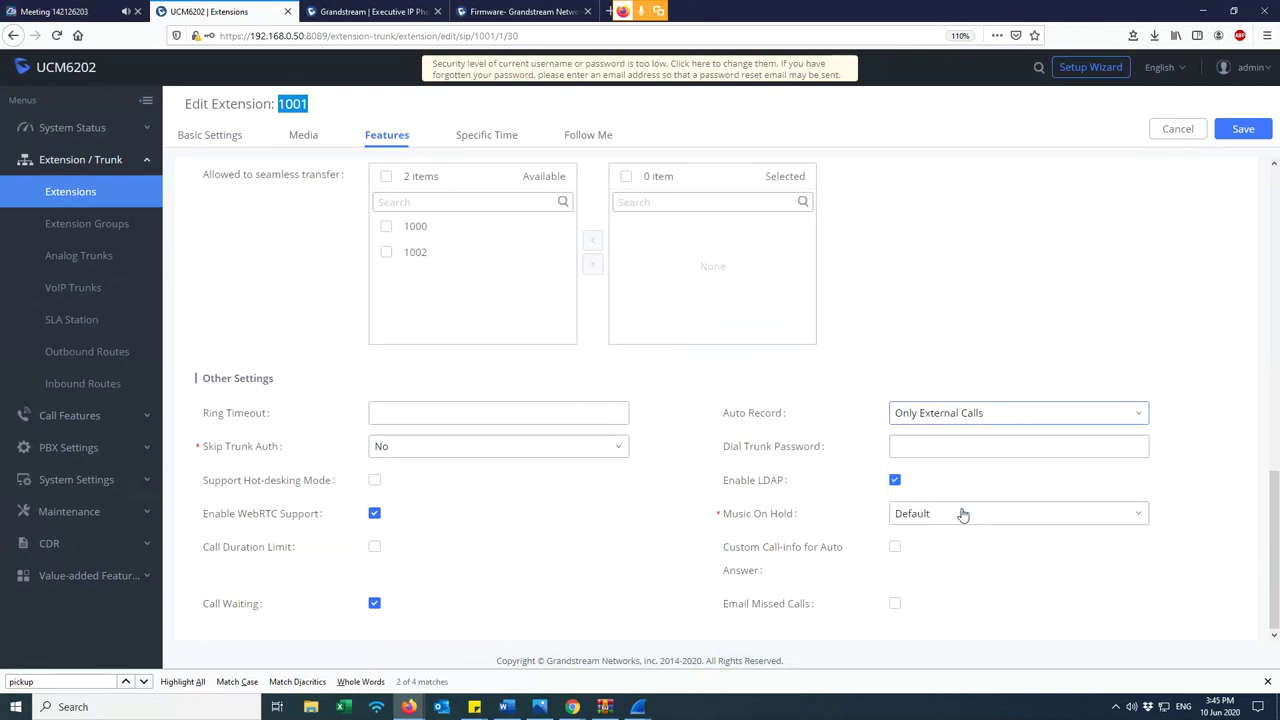
# - Set extension 1001's Auto Record to All Calls, save, and apply the changes
pyautogui.click(316, 107)
pyautogui.moveTo(316, 107); pyautogui.dragTo(282, 117)
pyautogui.click(317, 104)
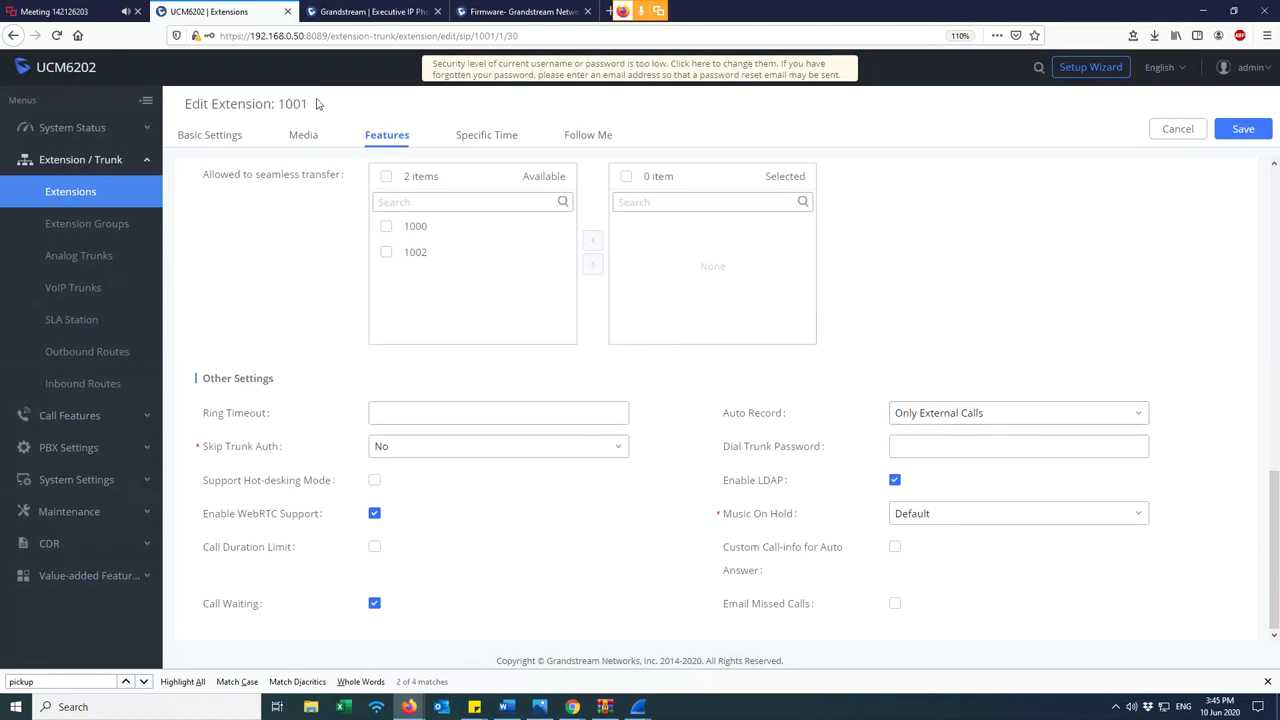
pyautogui.moveTo(311, 106); pyautogui.dragTo(282, 107)
pyautogui.click(311, 108)
pyautogui.doubleClick(301, 113)
pyautogui.click(952, 365)
pyautogui.click(980, 419)
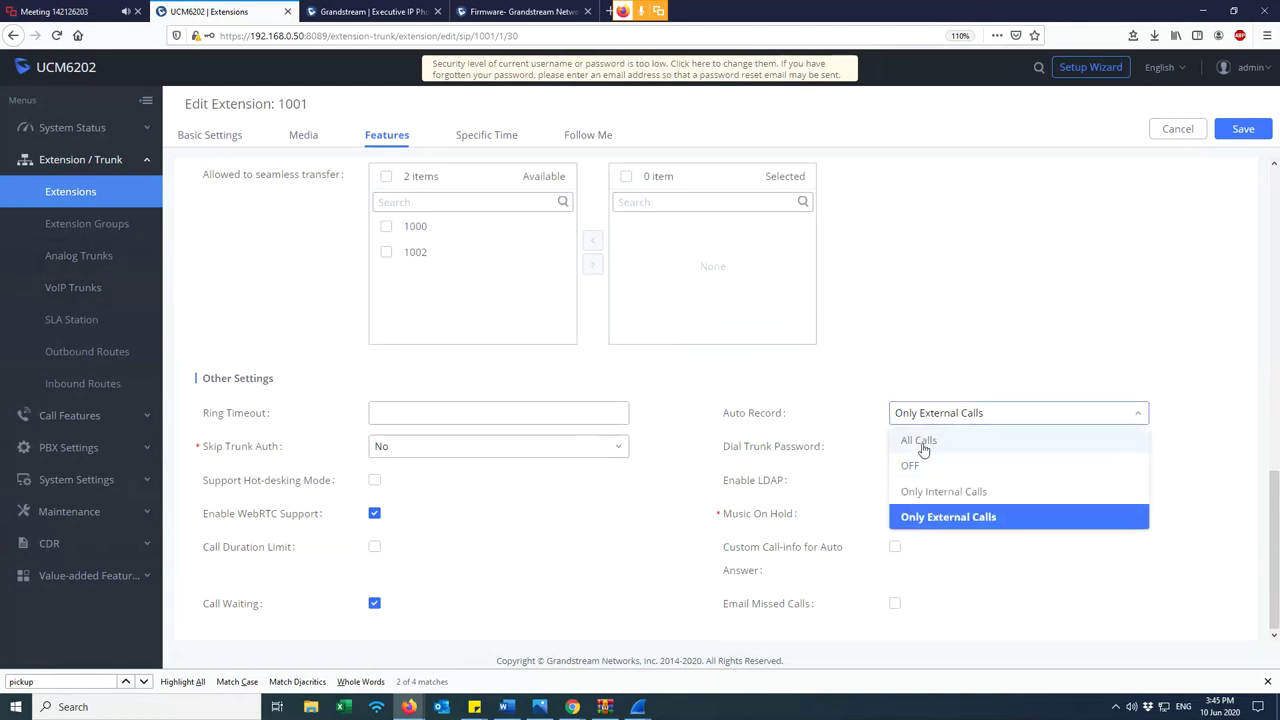
pyautogui.click(920, 443)
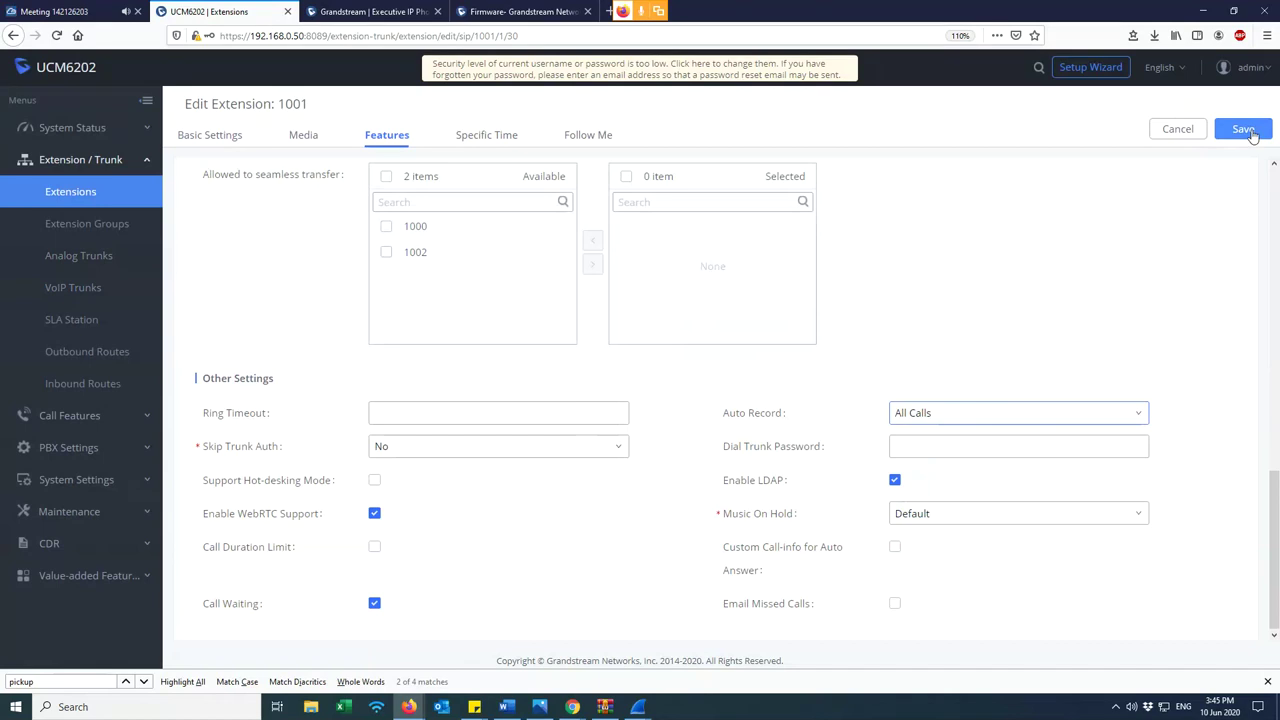
pyautogui.click(1249, 132)
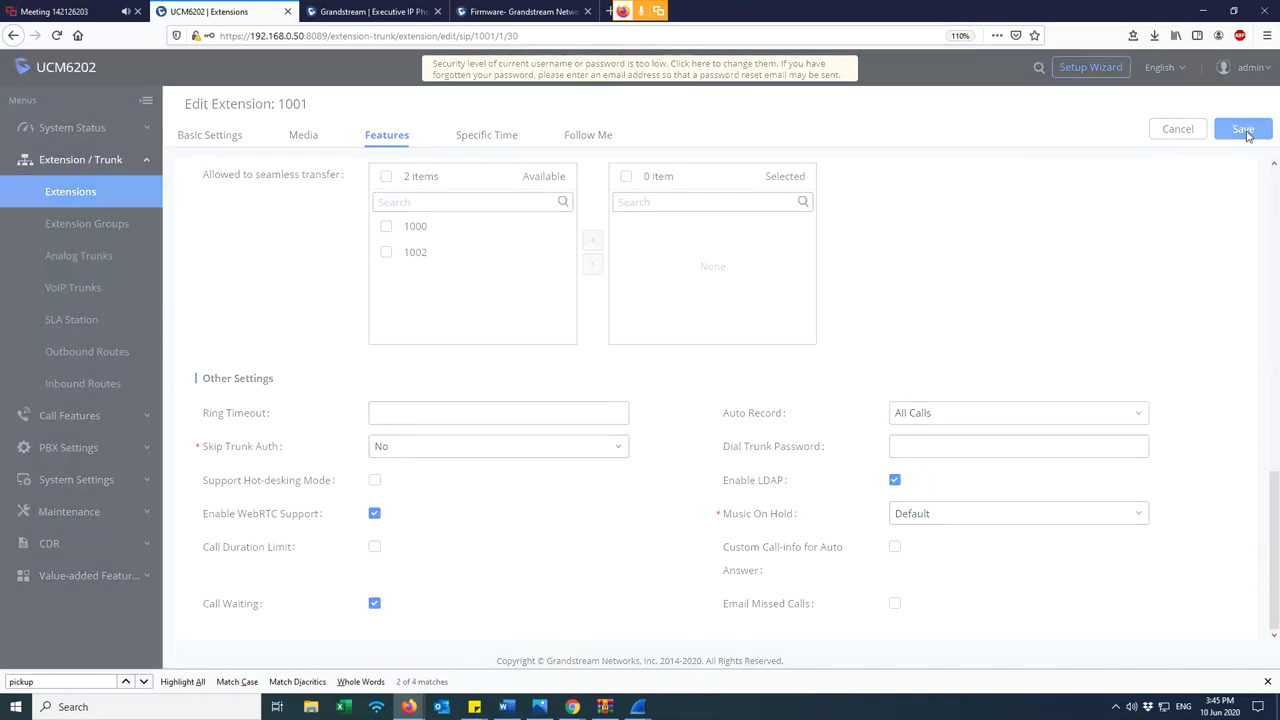
pyautogui.click(1007, 70)
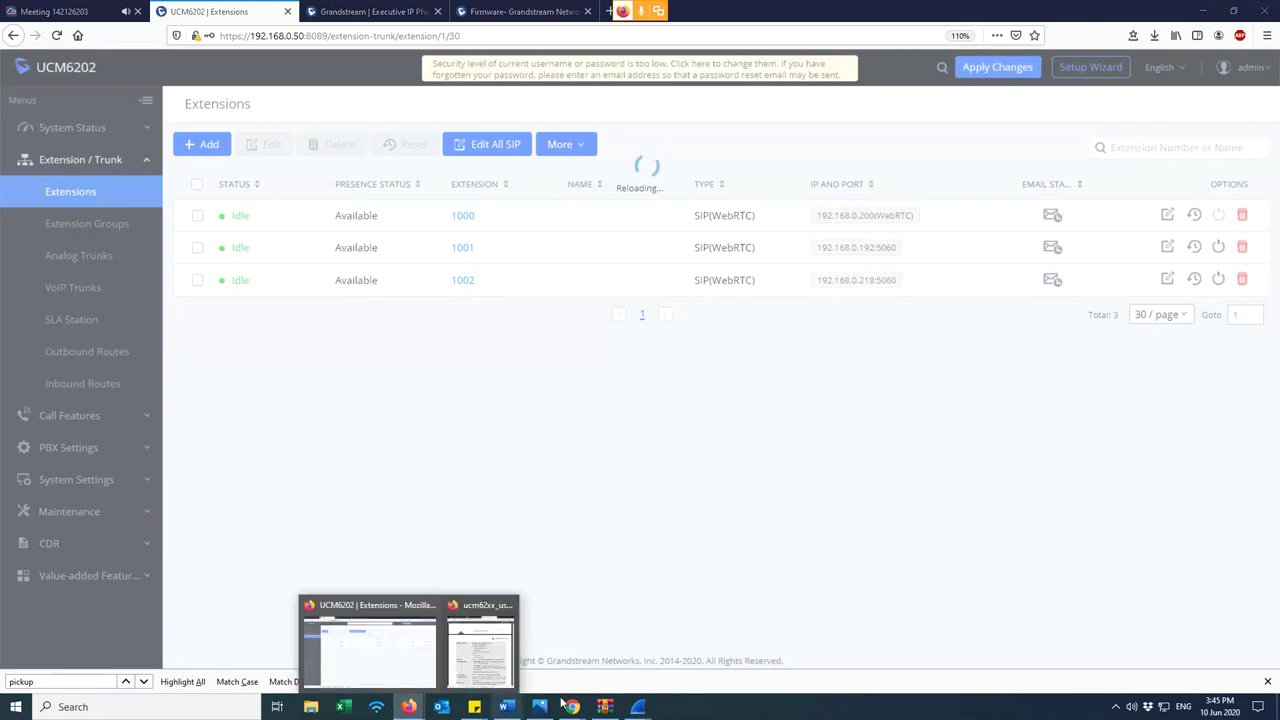
# - Answer the incoming call from 1001 in Grandstream Wave, hang up after about 8 seconds, then return to the UCM admin page
pyautogui.moveTo(571, 707)
pyautogui.click(623, 660)
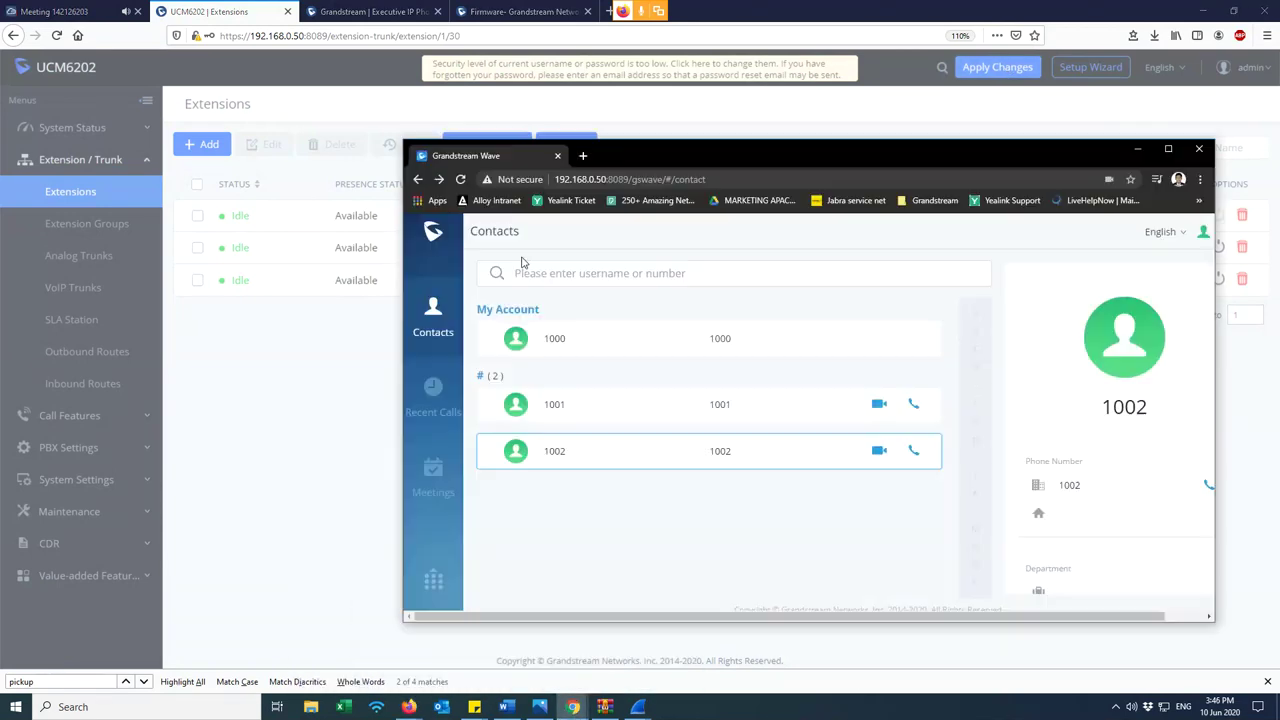
pyautogui.moveTo(632, 160); pyautogui.dragTo(672, 117)
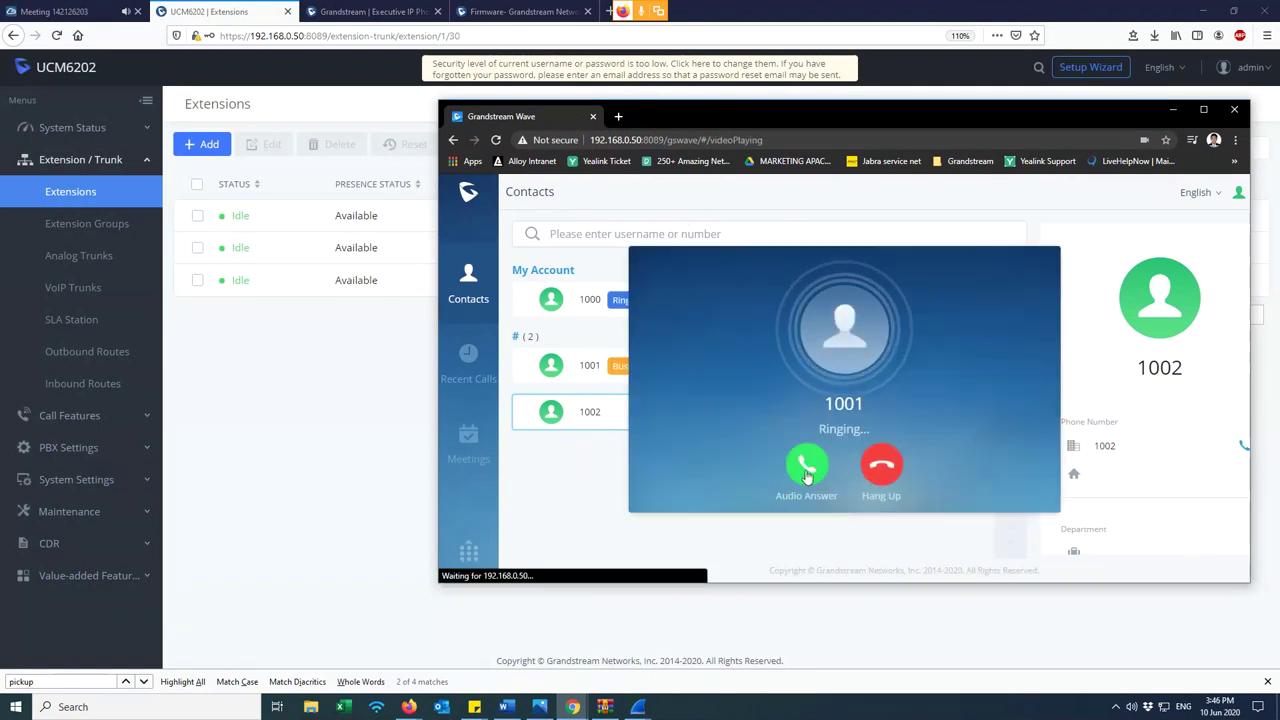
pyautogui.click(806, 466)
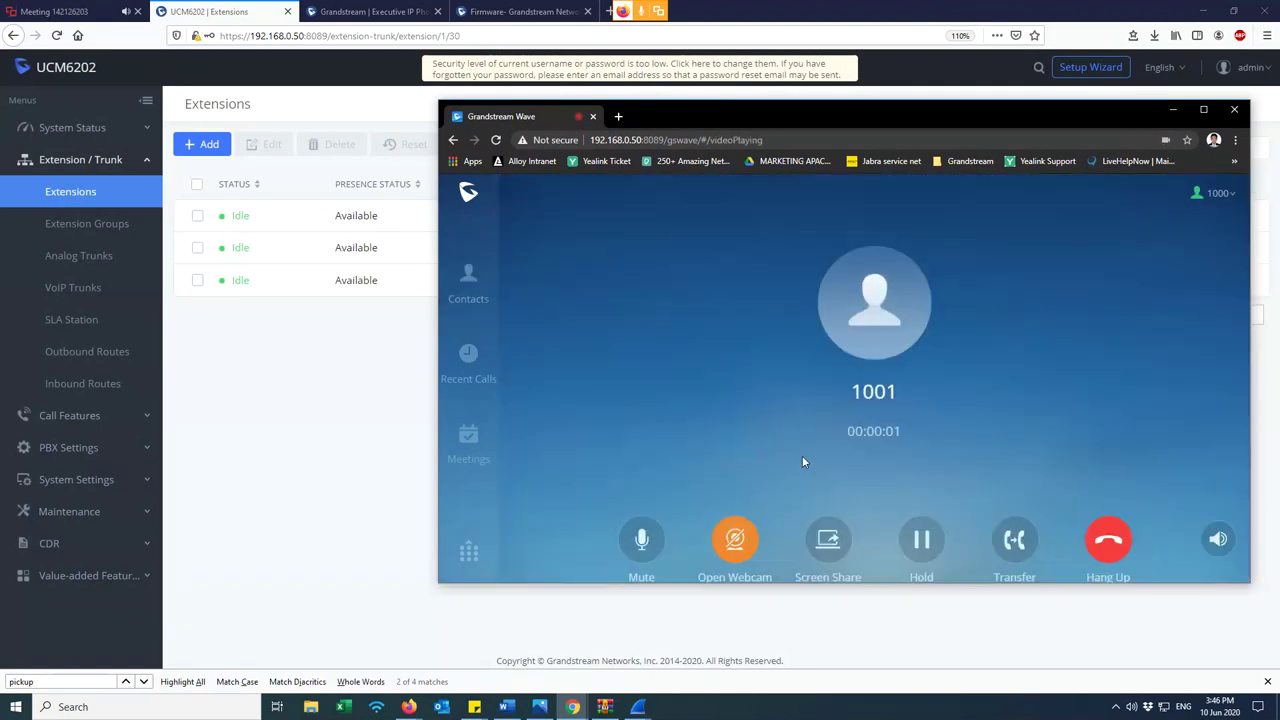
pyautogui.click(1111, 541)
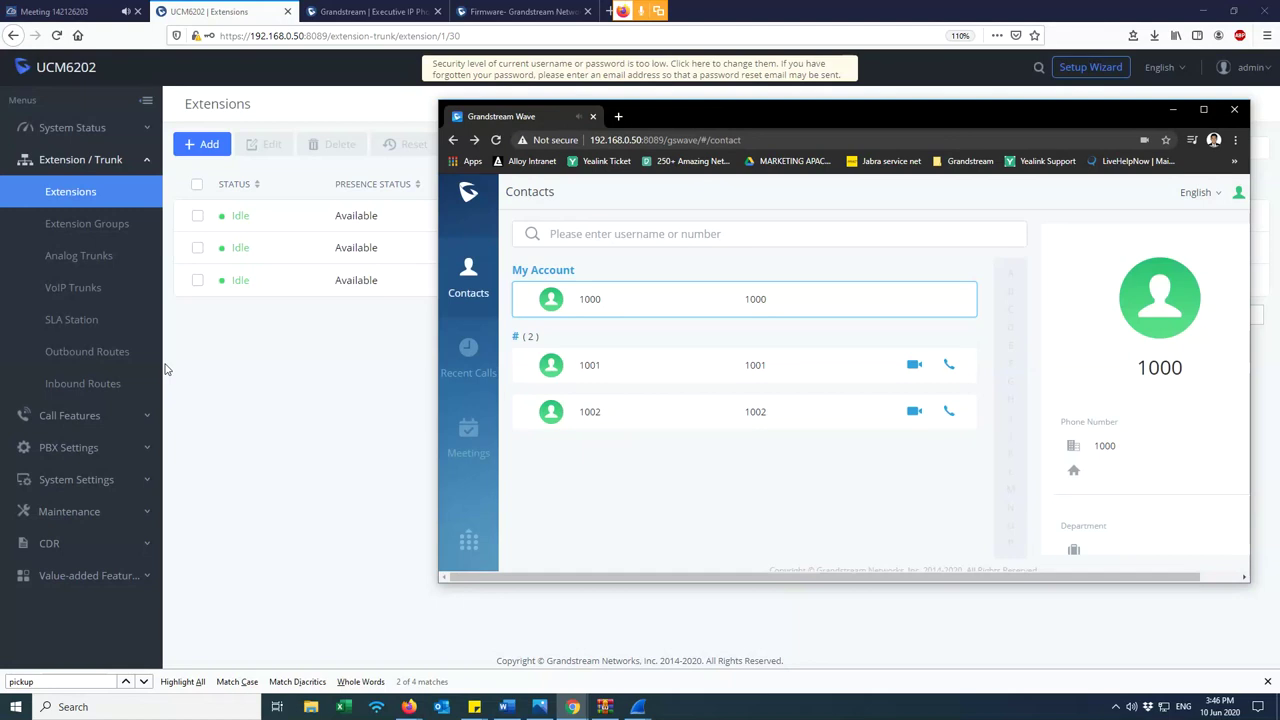
pyautogui.click(232, 388)
# - Show the CDR list and bring up the recording for the latest 1001-to-1000 call
pyautogui.click(52, 545)
pyautogui.click(55, 353)
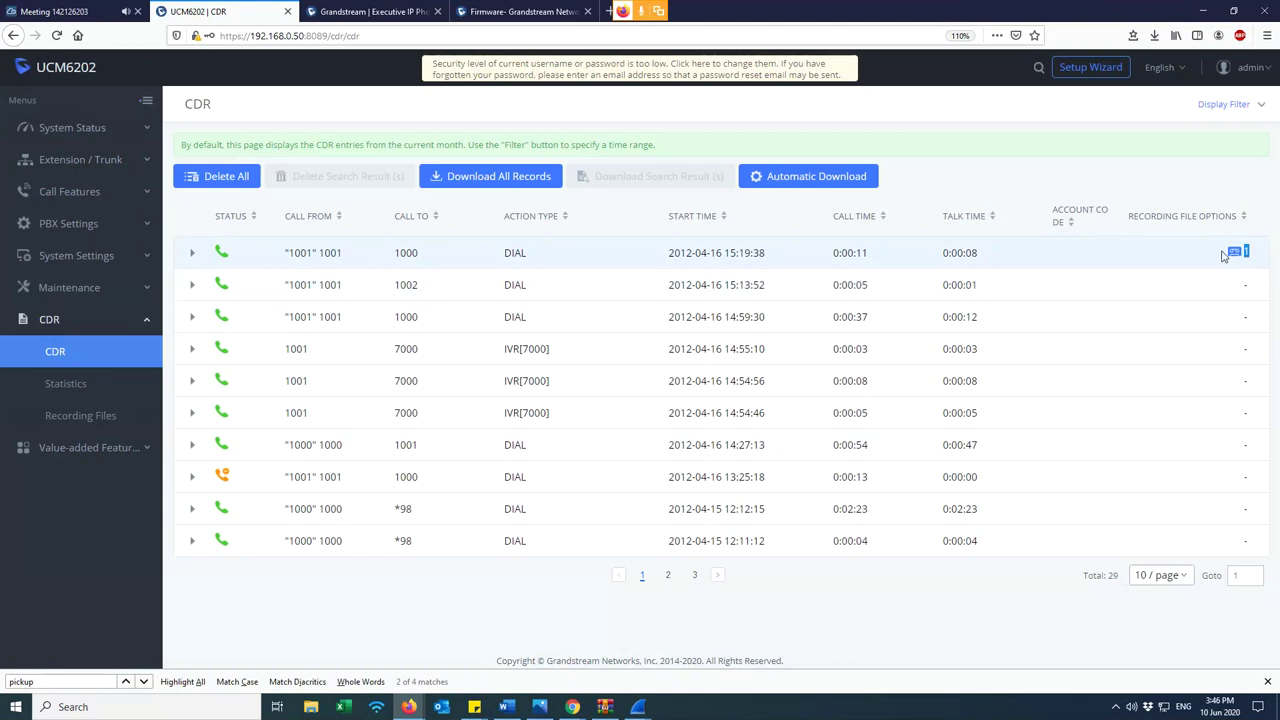
pyautogui.moveTo(270, 250); pyautogui.dragTo(1240, 260)
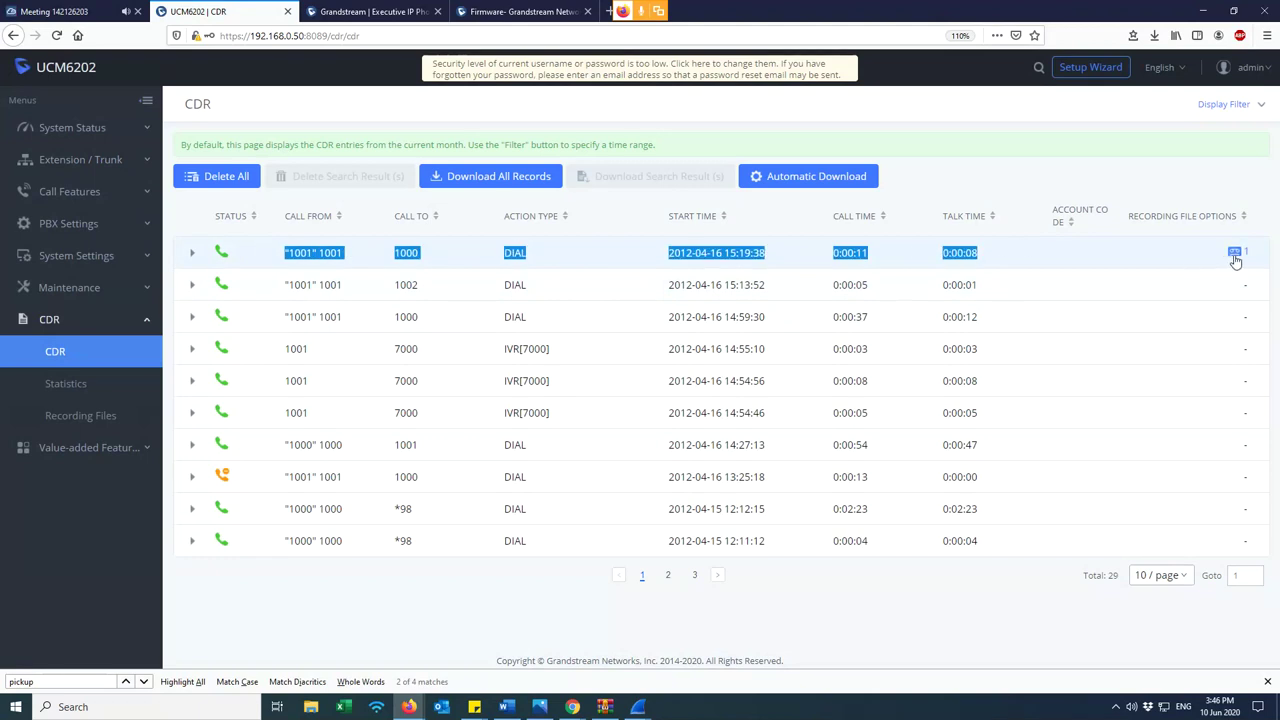
pyautogui.click(1236, 254)
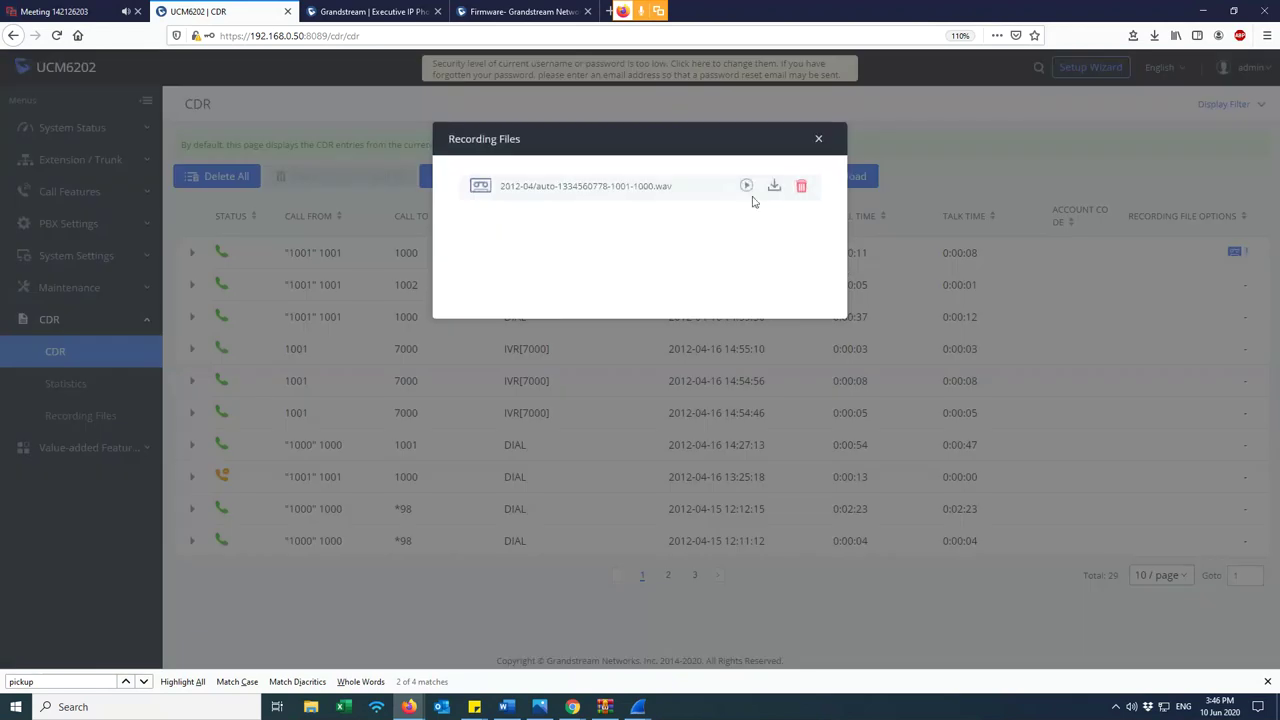
# - Try opening the call's .wav recording, dismiss the download prompts, and close the Recording Files window
pyautogui.click(746, 187)
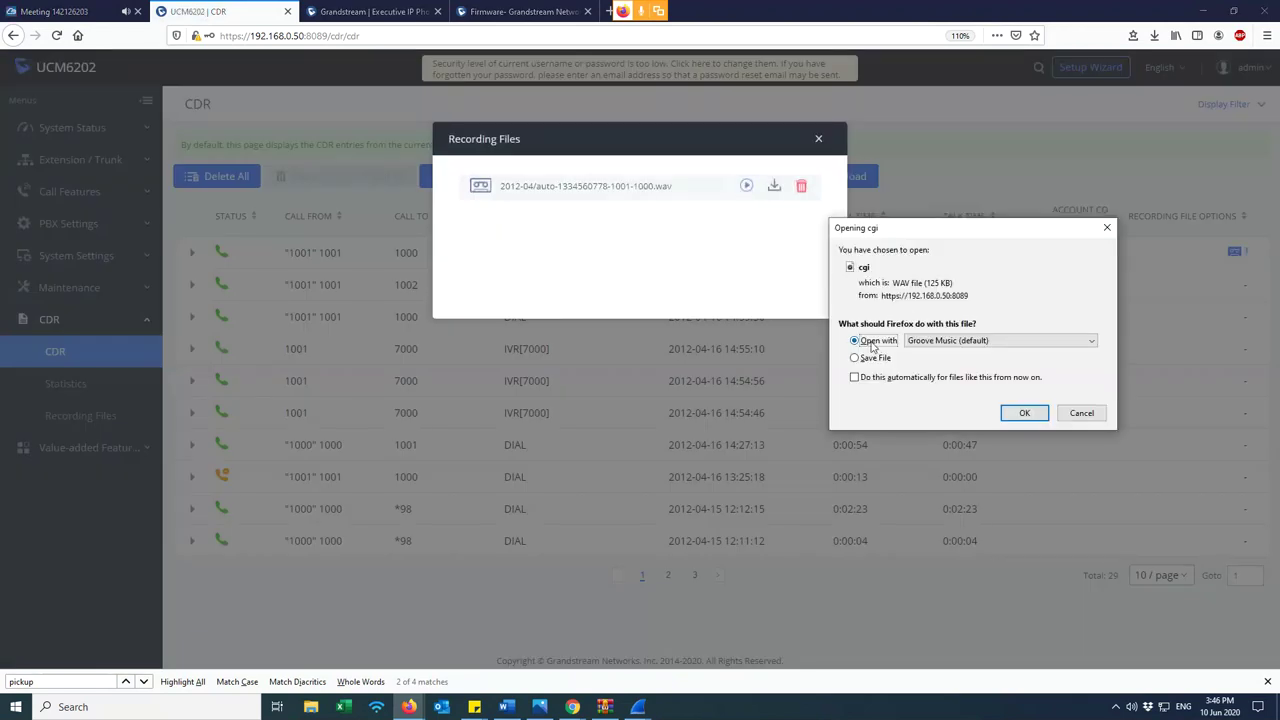
pyautogui.click(869, 358)
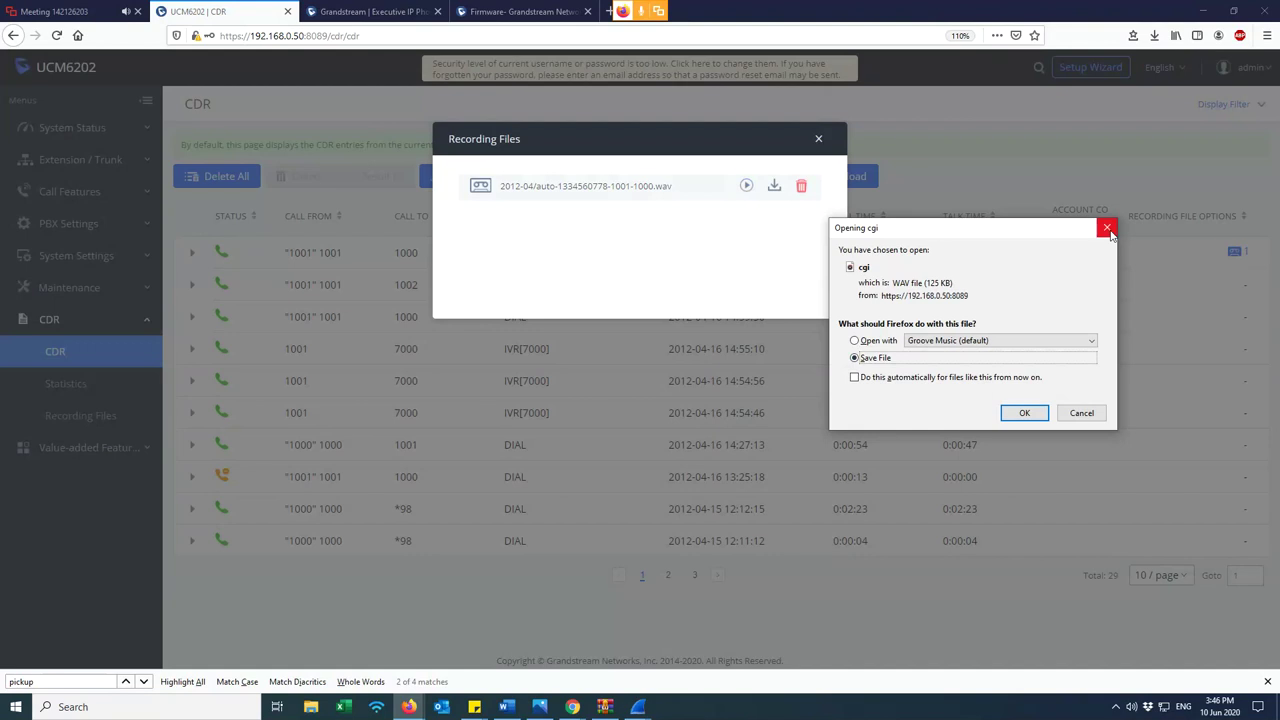
pyautogui.click(1108, 229)
pyautogui.click(747, 188)
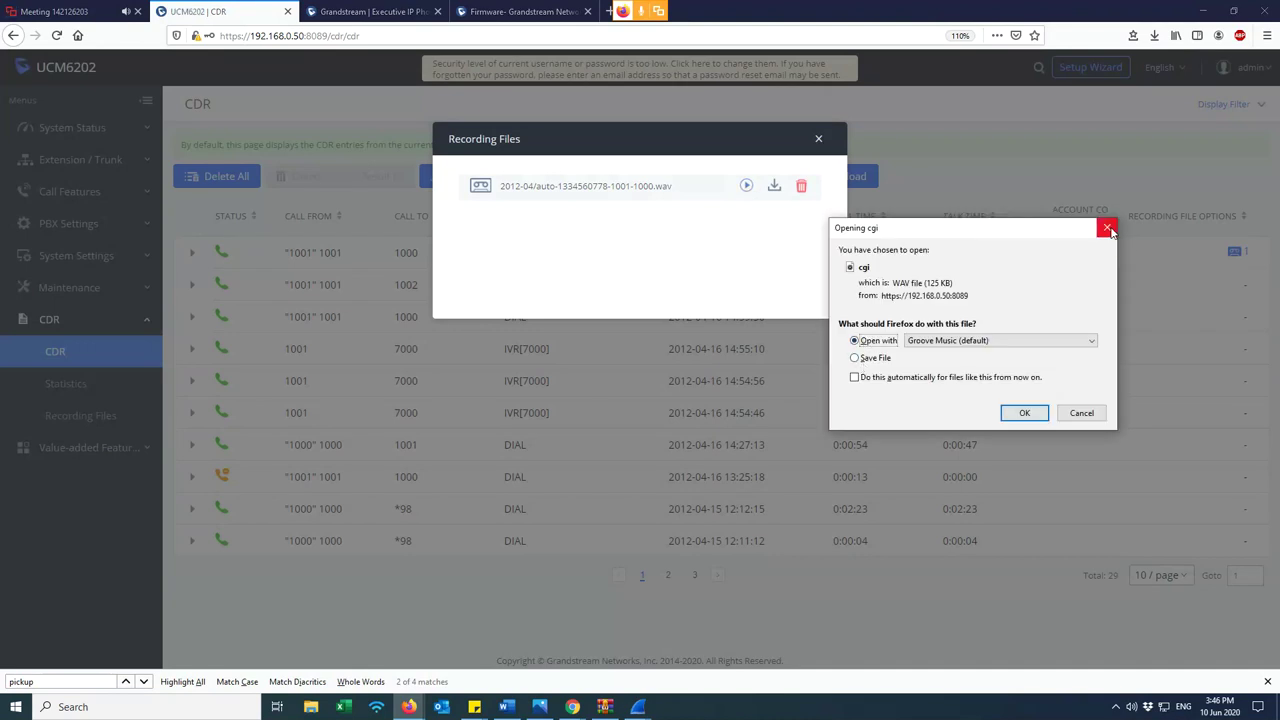
pyautogui.click(1109, 229)
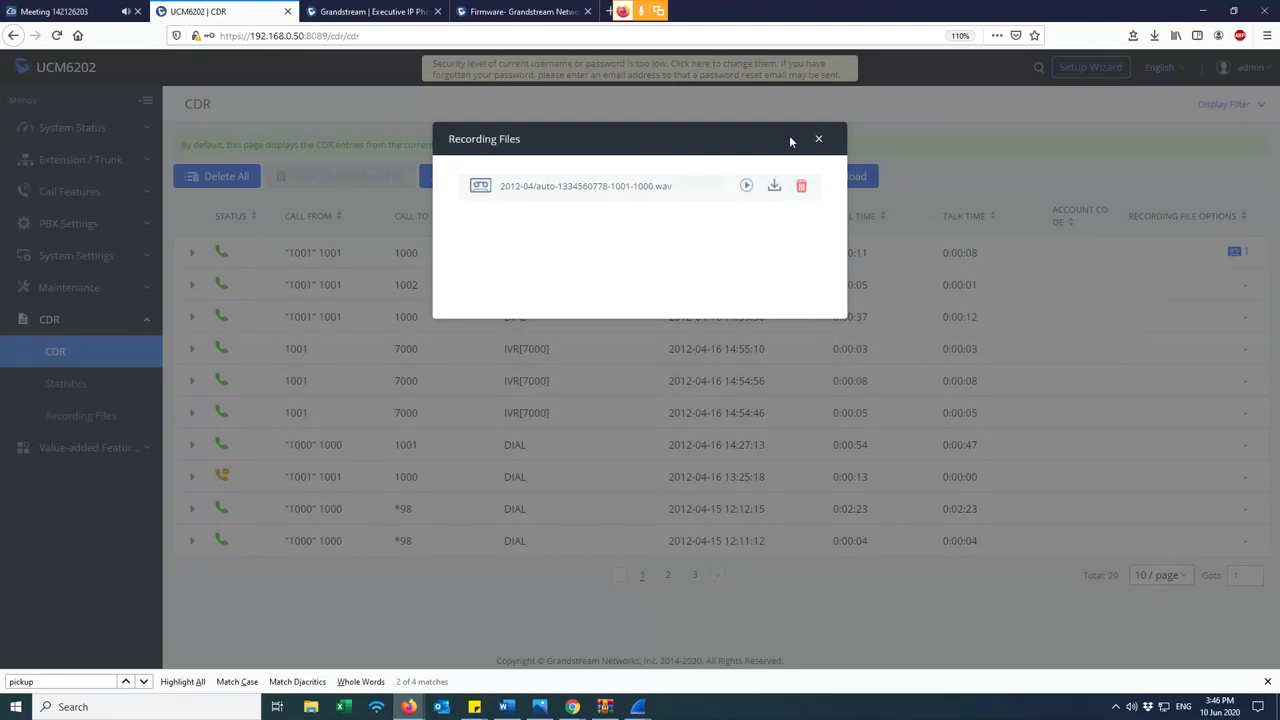
pyautogui.click(817, 142)
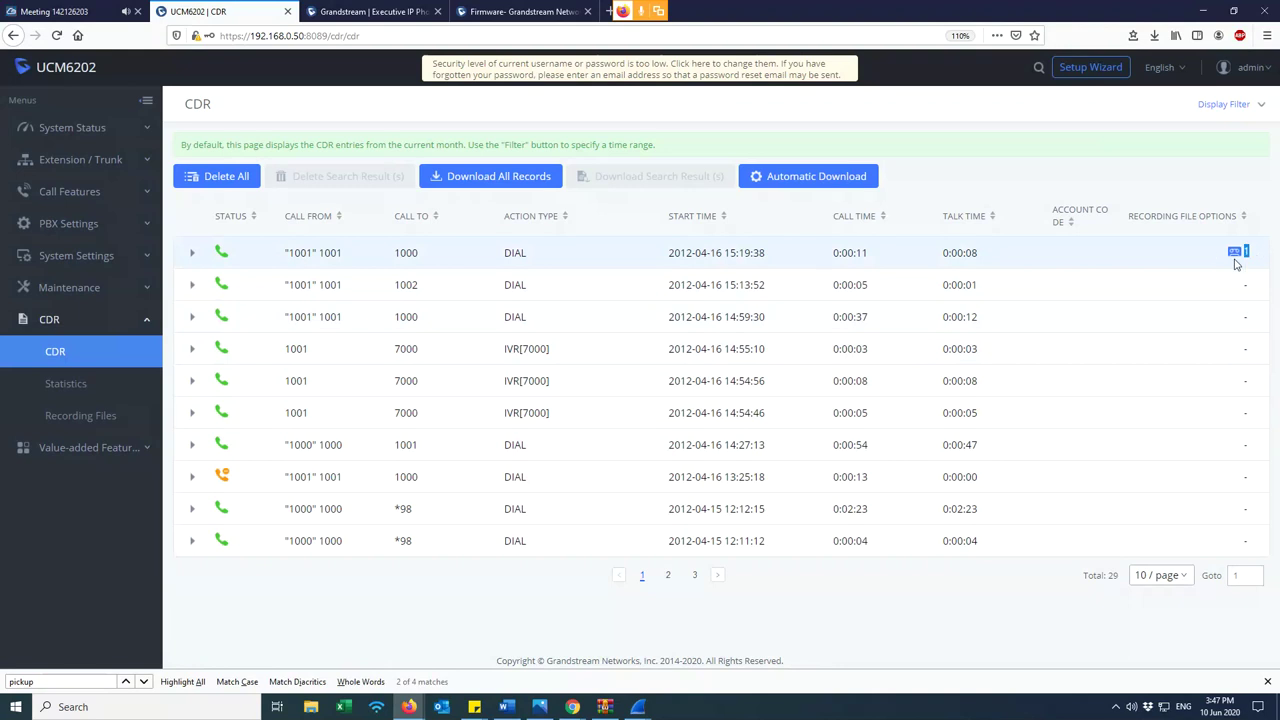
# - Check the Recording Files list for the 125.36 KB 1001-to-1000 recording, then switch to the Meeting tab
pyautogui.click(80, 418)
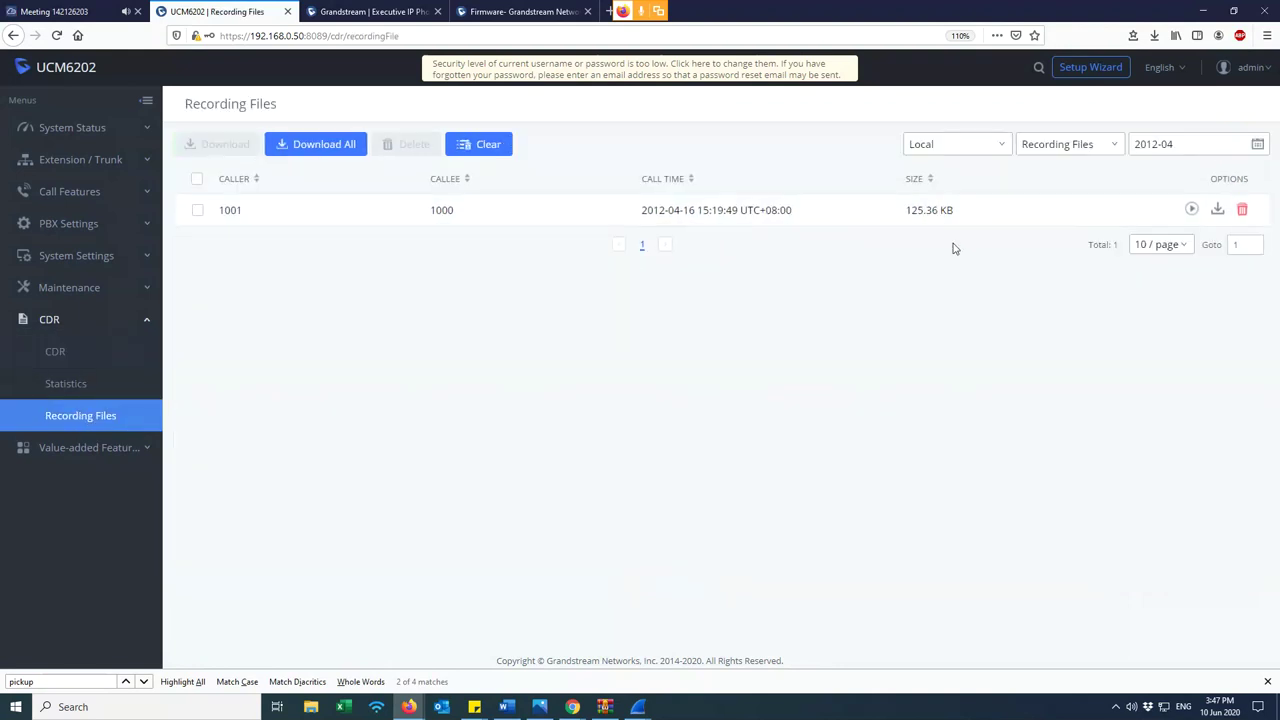
pyautogui.moveTo(997, 206); pyautogui.dragTo(212, 225)
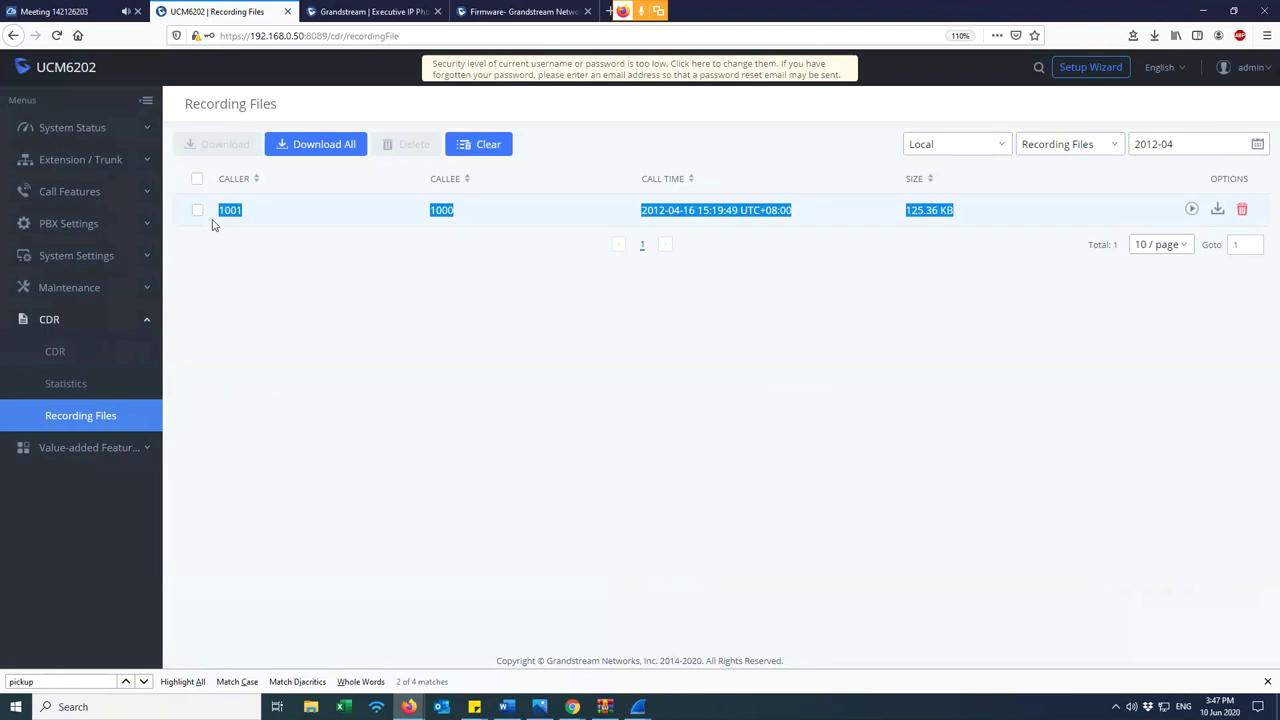
pyautogui.click(456, 392)
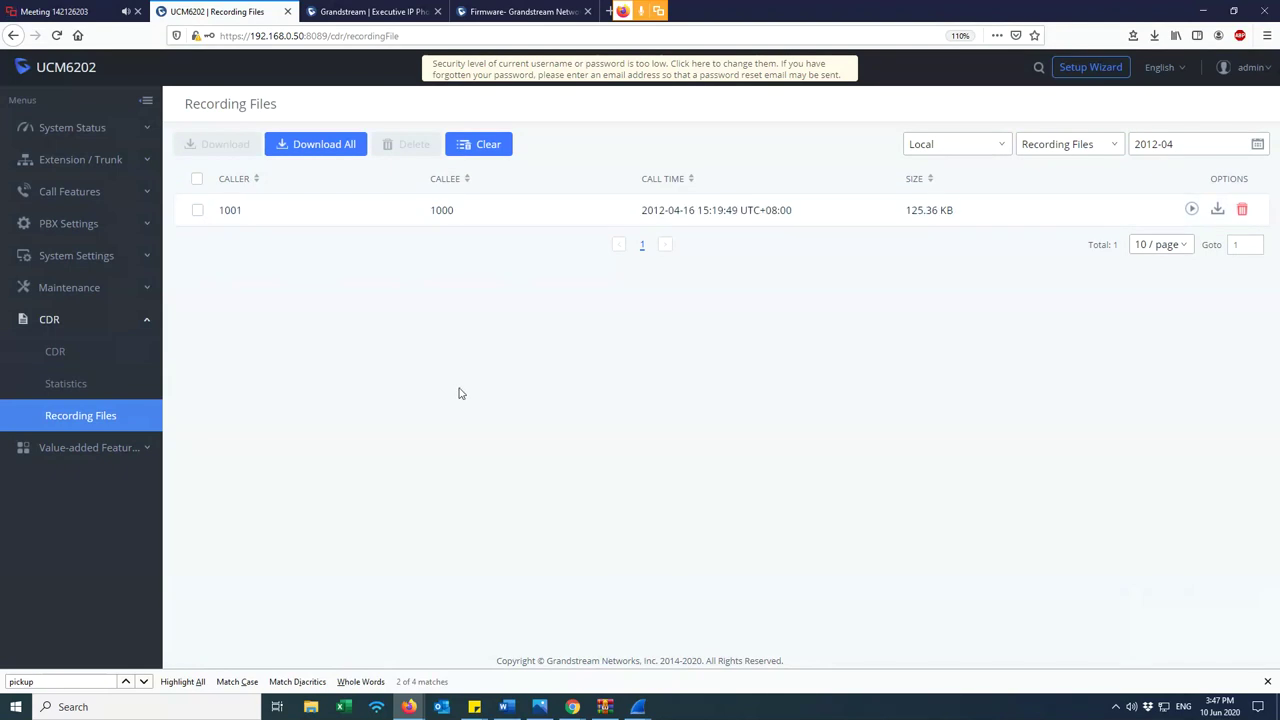
pyautogui.click(55, 11)
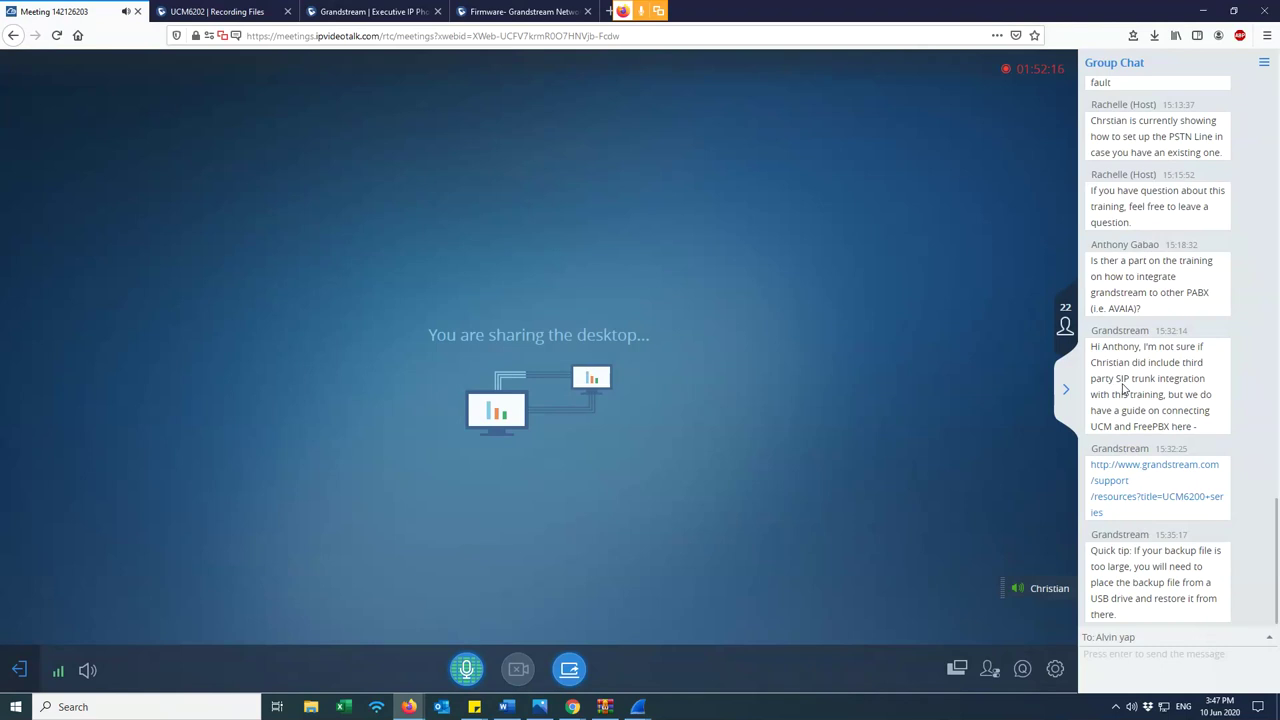
# - Scroll through the meeting's Group Chat, then go back to the 'UCM6202 | Recording Files' tab
pyautogui.scroll(4, 1126, 390)
pyautogui.scroll(-4, 1130, 388)
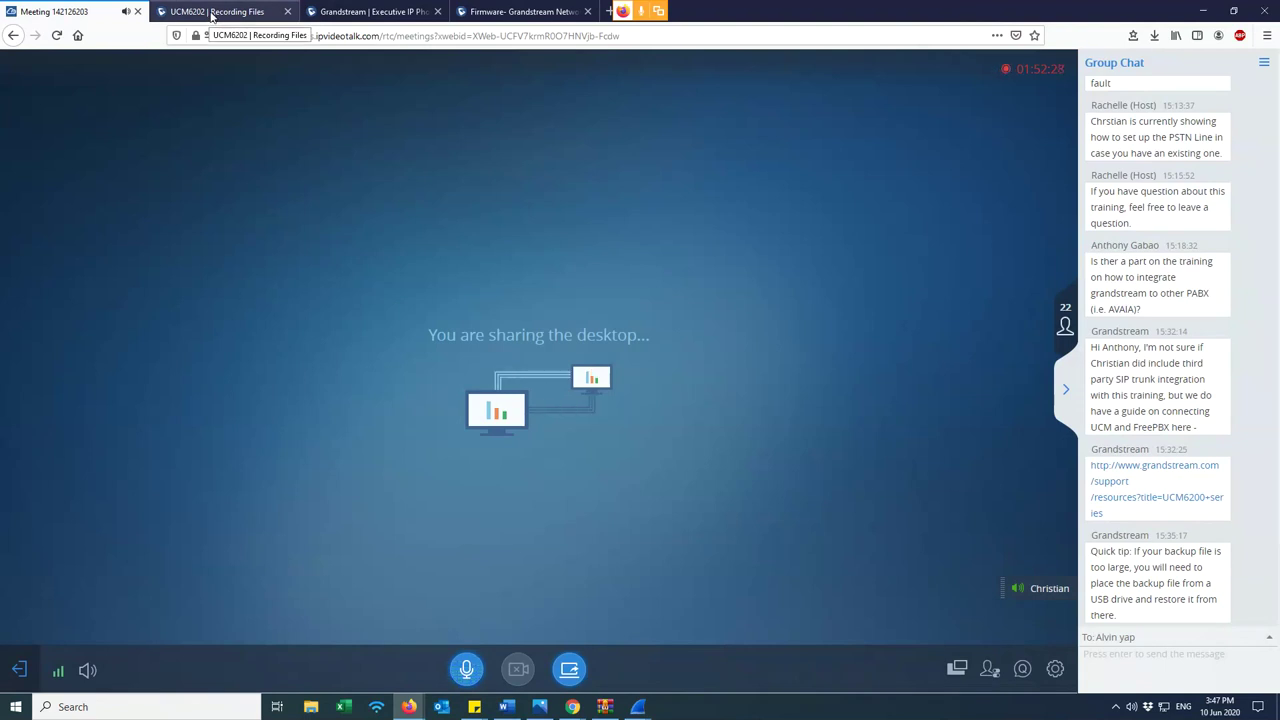
pyautogui.click(212, 14)
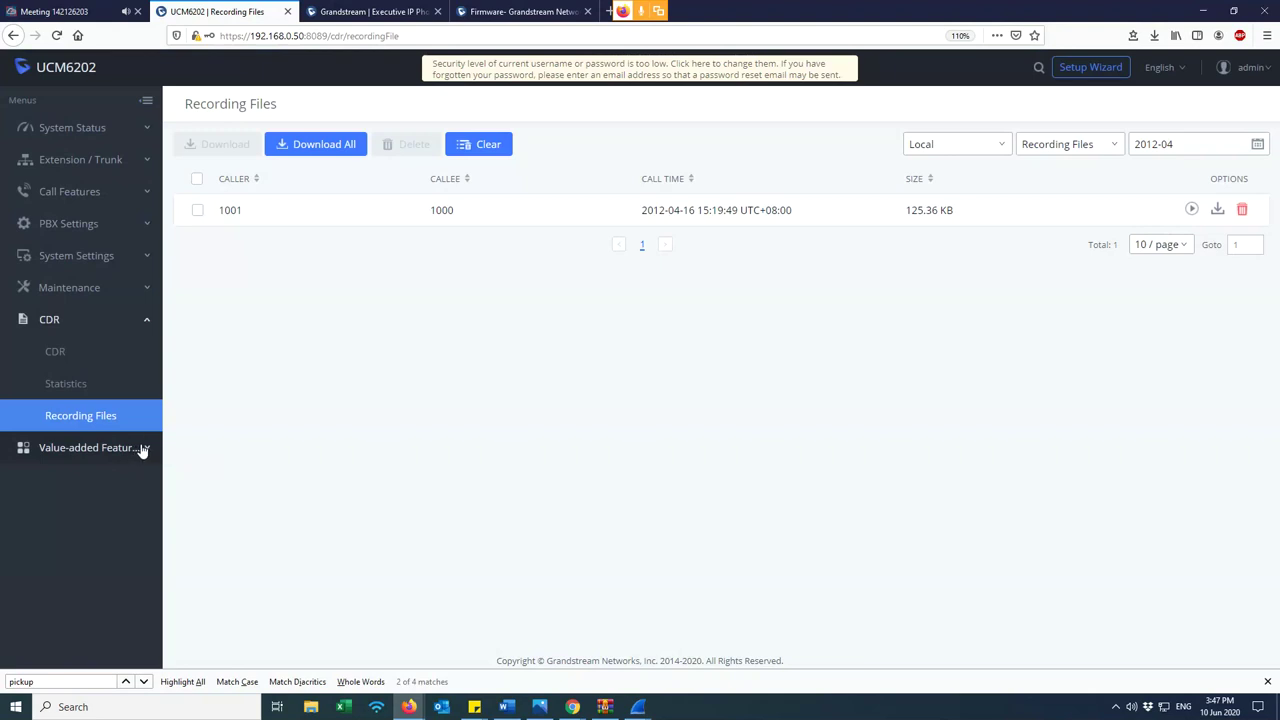
# - Collapse CDR and bring up the Zero Config device list, leaving its filter unchanged
pyautogui.click(98, 325)
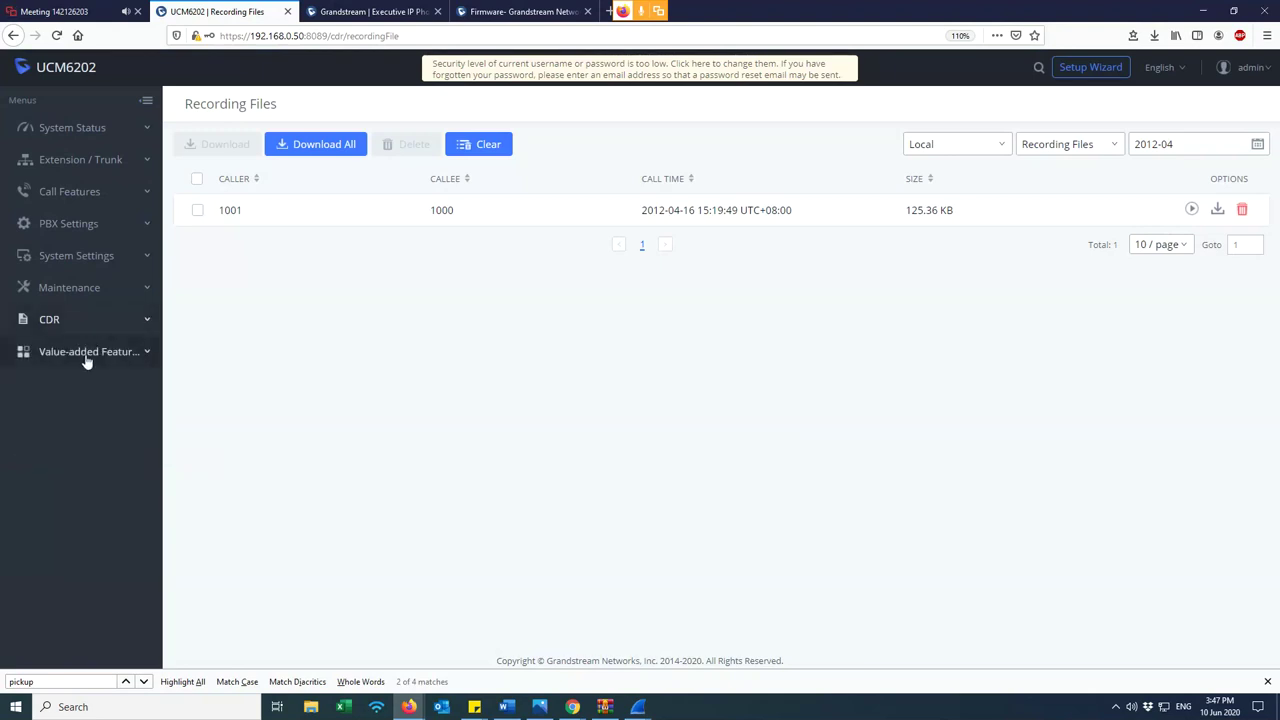
pyautogui.click(81, 355)
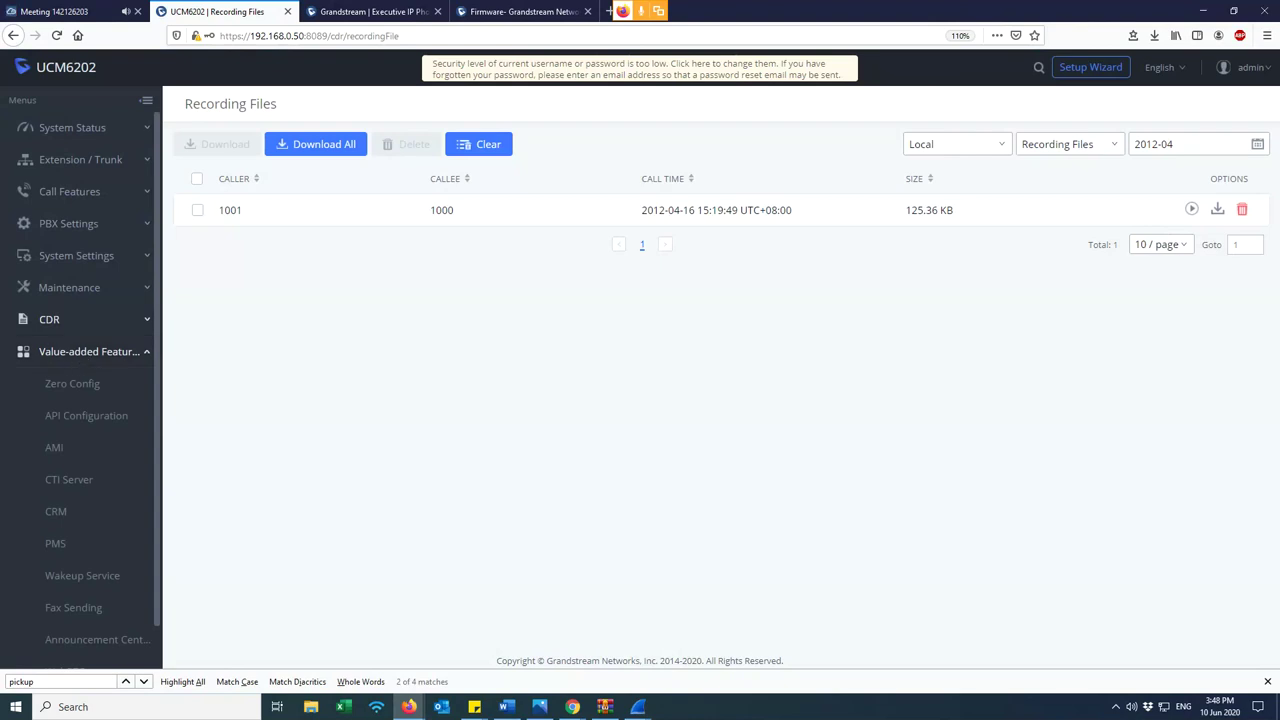
pyautogui.click(82, 388)
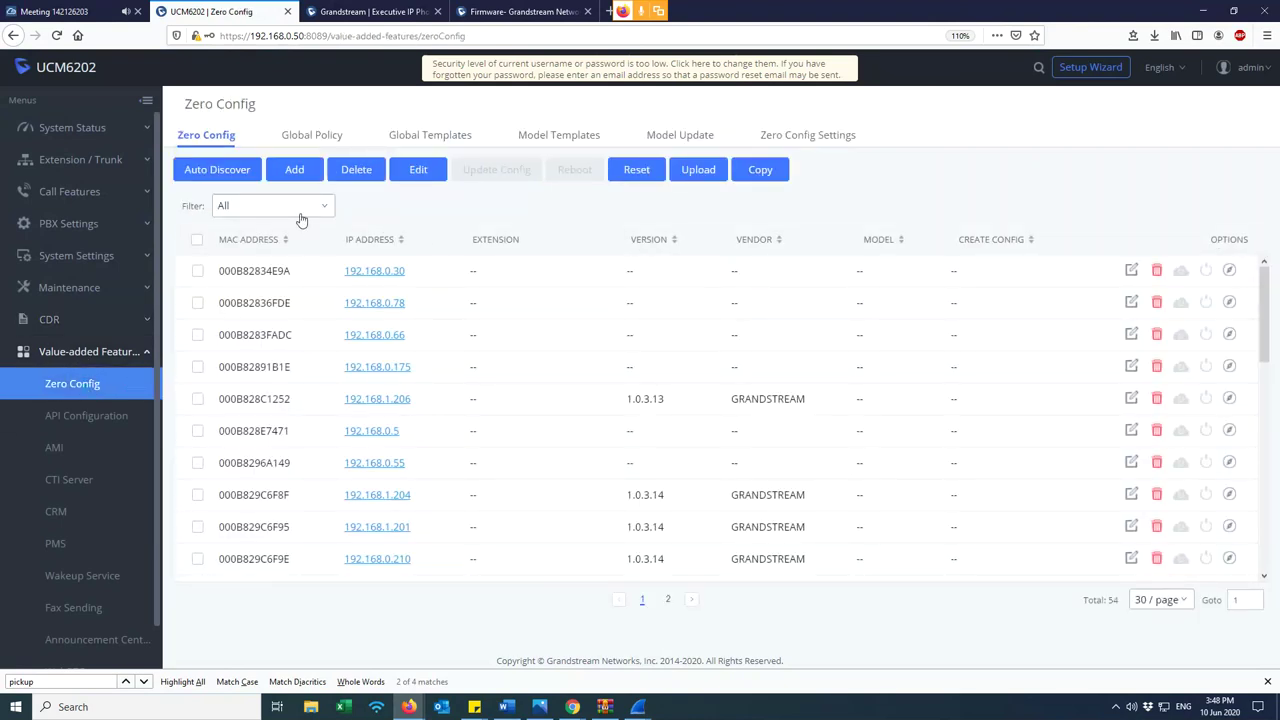
pyautogui.click(297, 208)
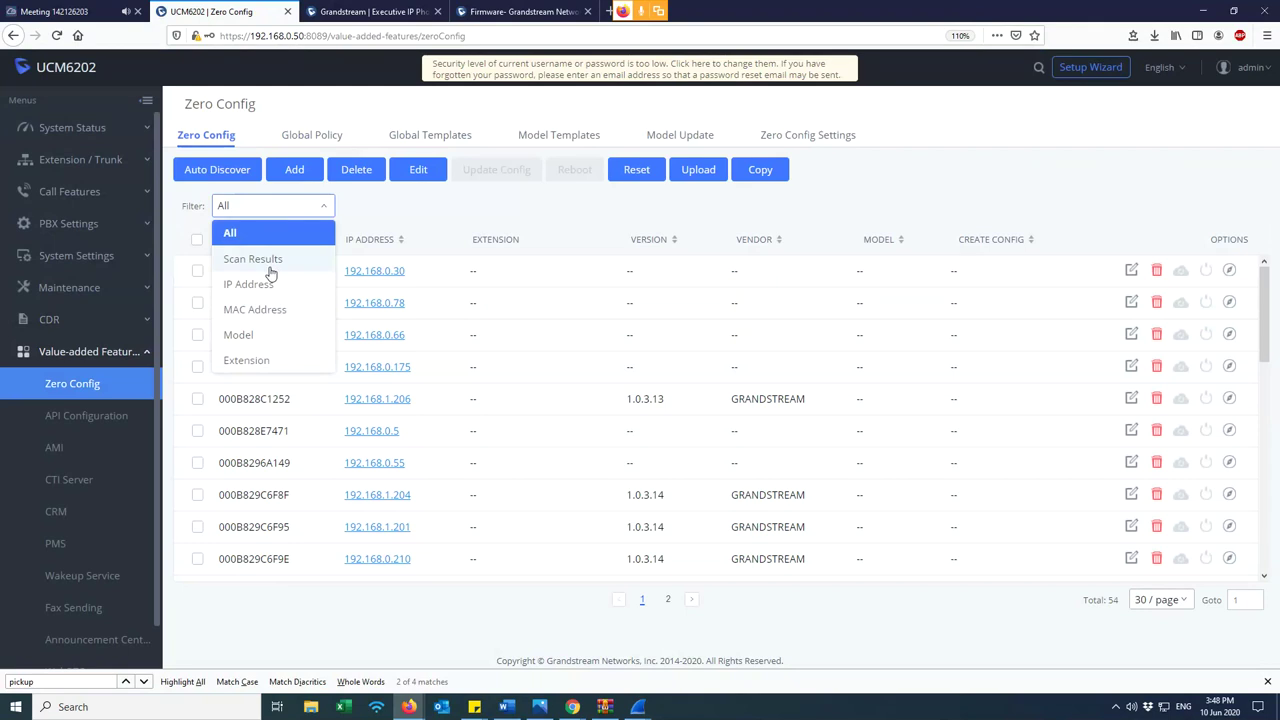
pyautogui.click(436, 212)
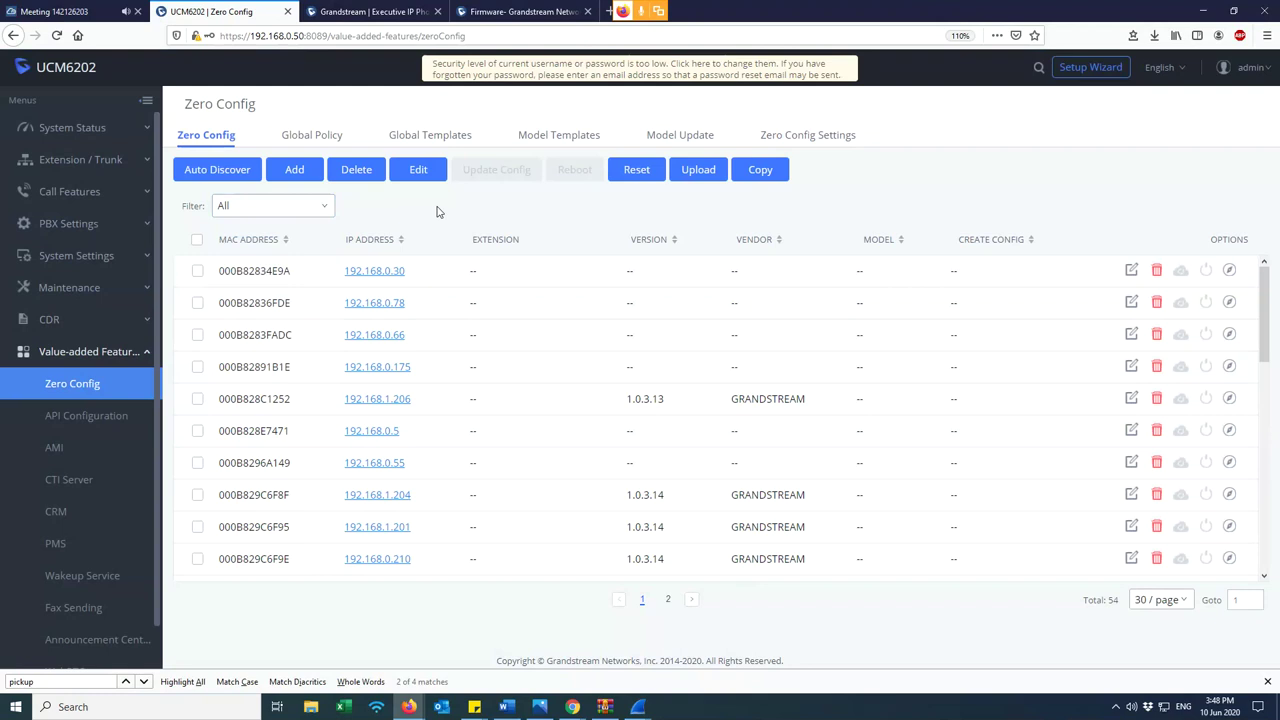
# - Look over extensions 1000 through 1002 in the Extensions list
pyautogui.click(104, 165)
pyautogui.click(84, 200)
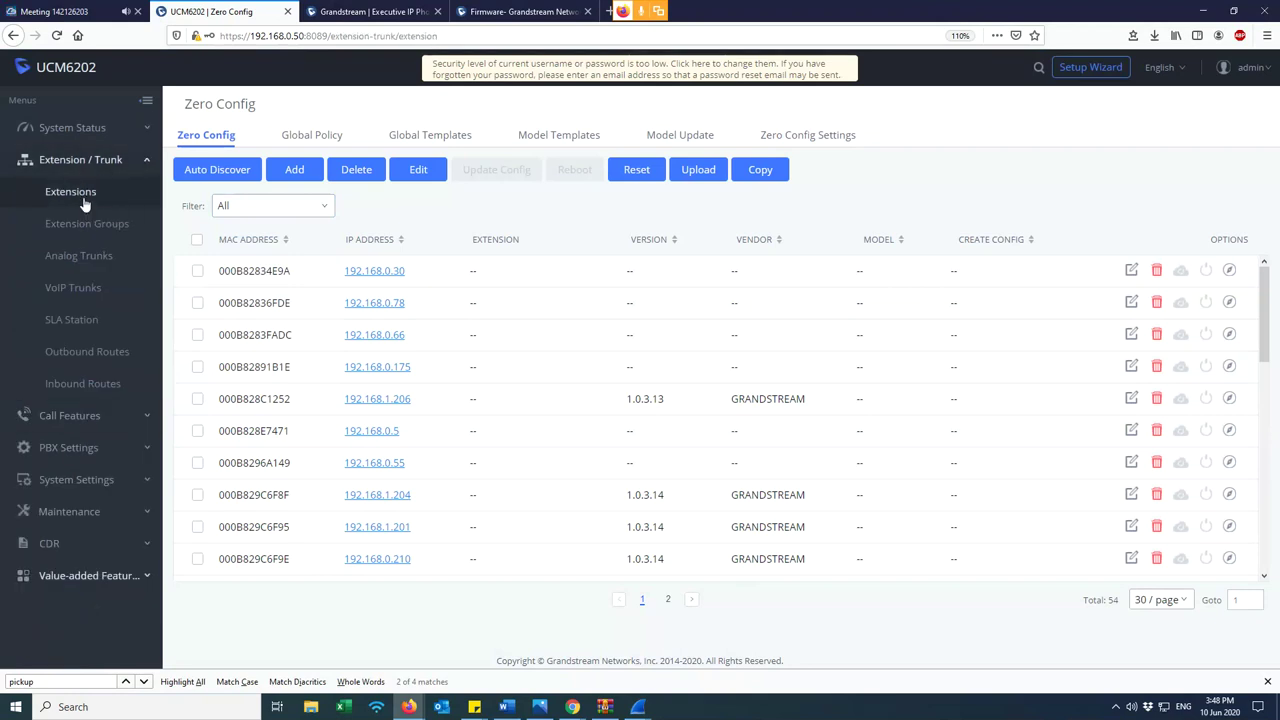
pyautogui.moveTo(446, 216); pyautogui.dragTo(484, 305)
pyautogui.click(487, 317)
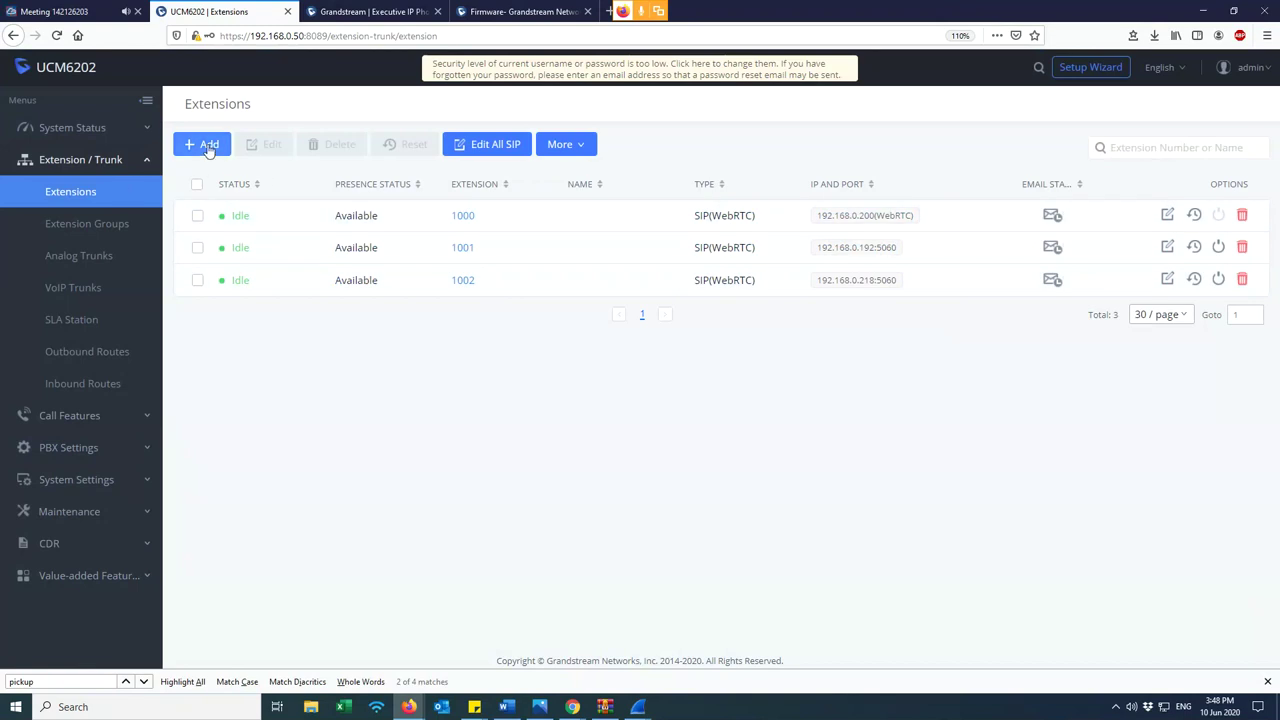
# - Filter Zero Config devices to Scan Results, switch back to All, then return to the Extensions list
pyautogui.click(85, 576)
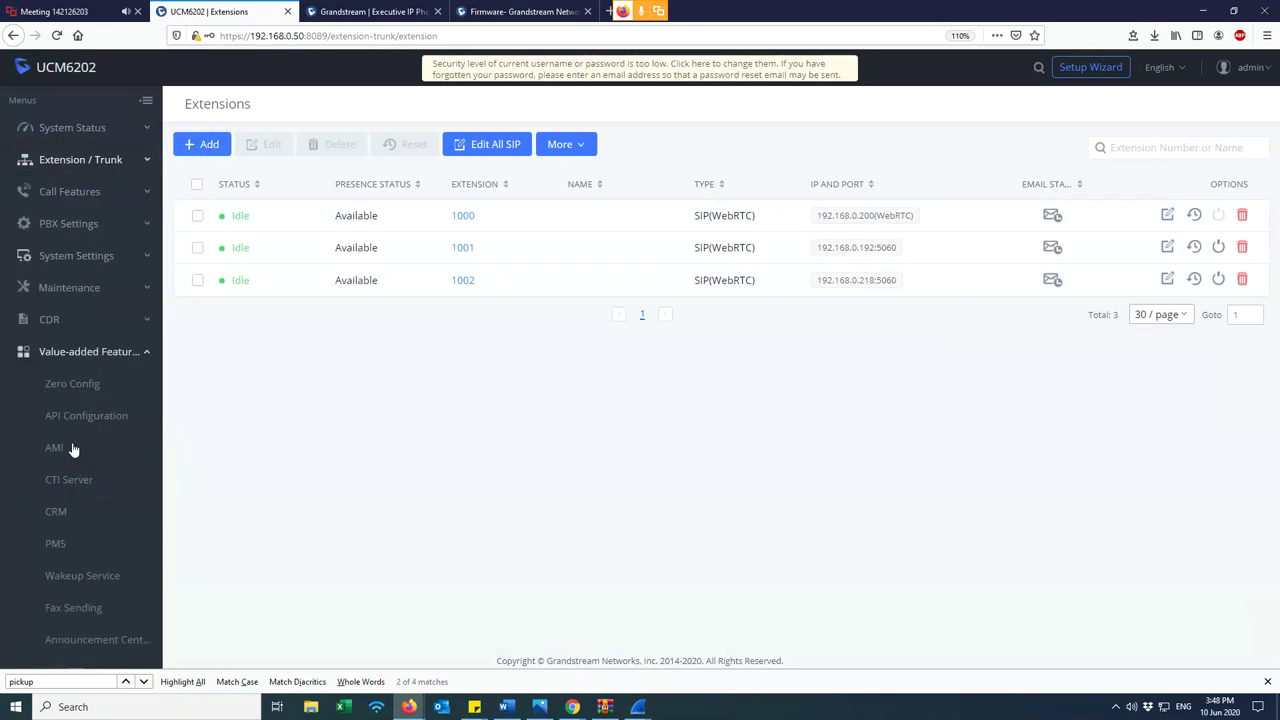
pyautogui.click(78, 386)
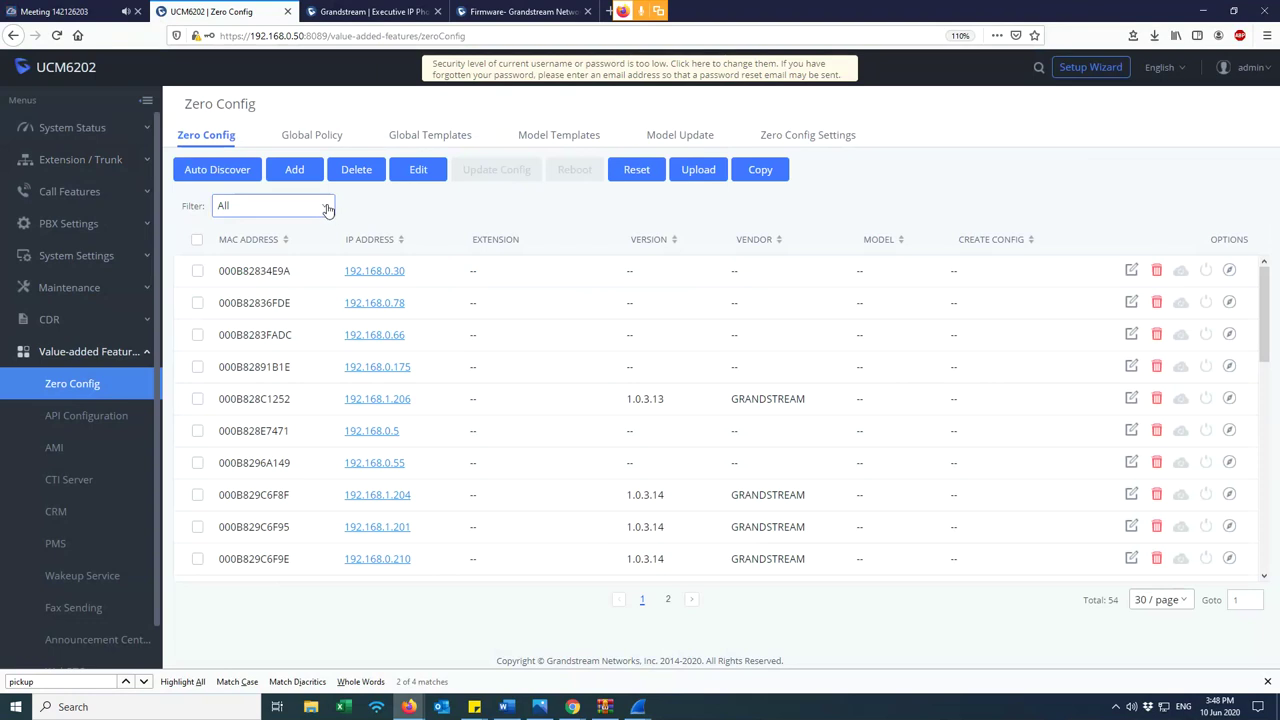
pyautogui.click(328, 209)
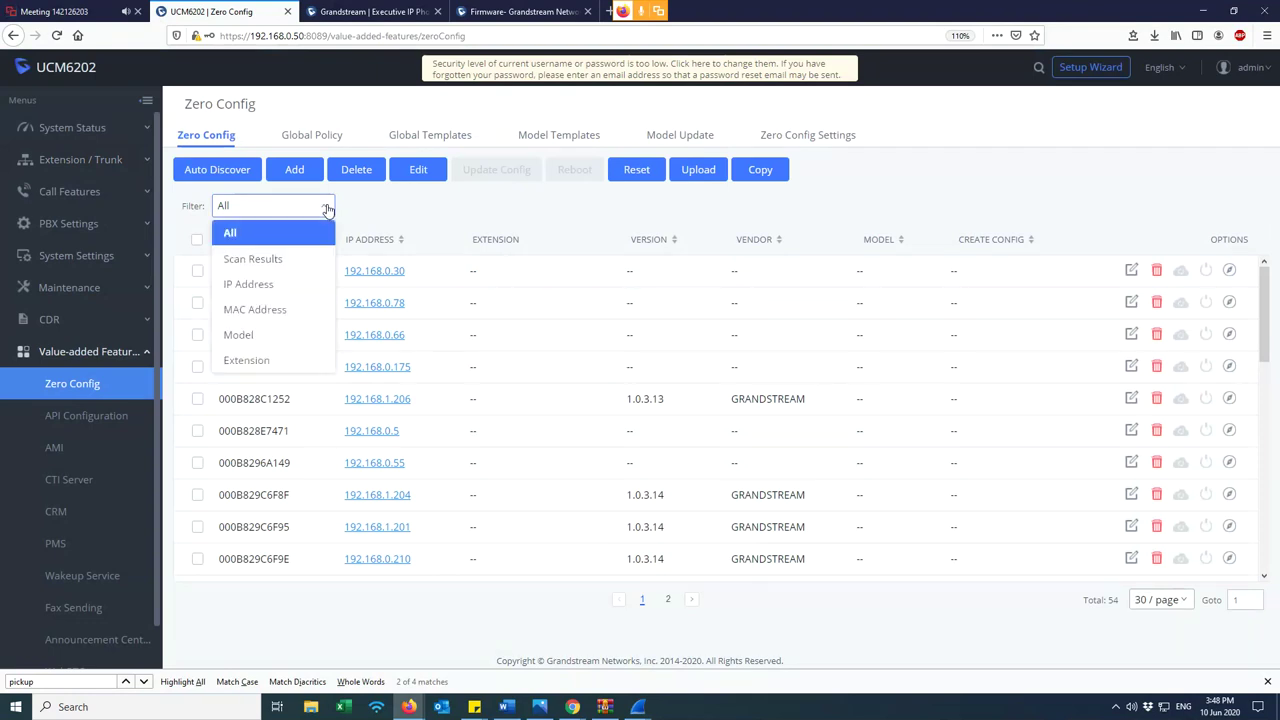
pyautogui.click(352, 210)
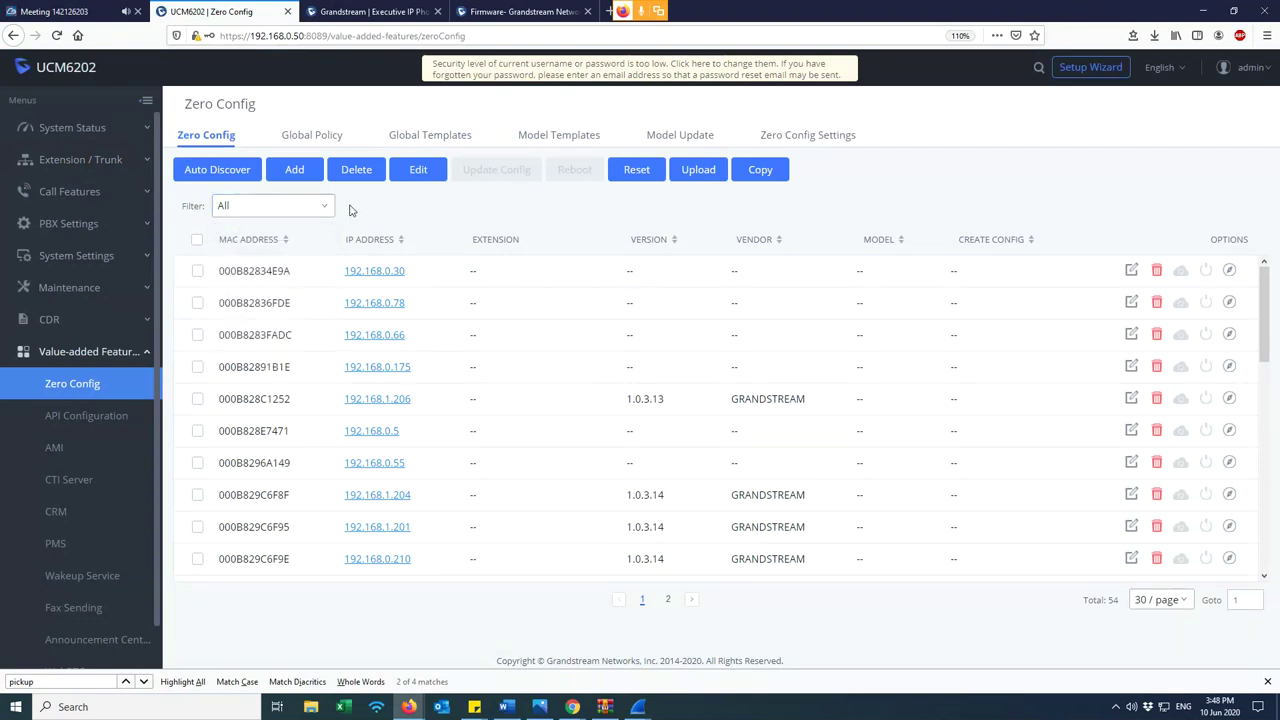
pyautogui.click(328, 208)
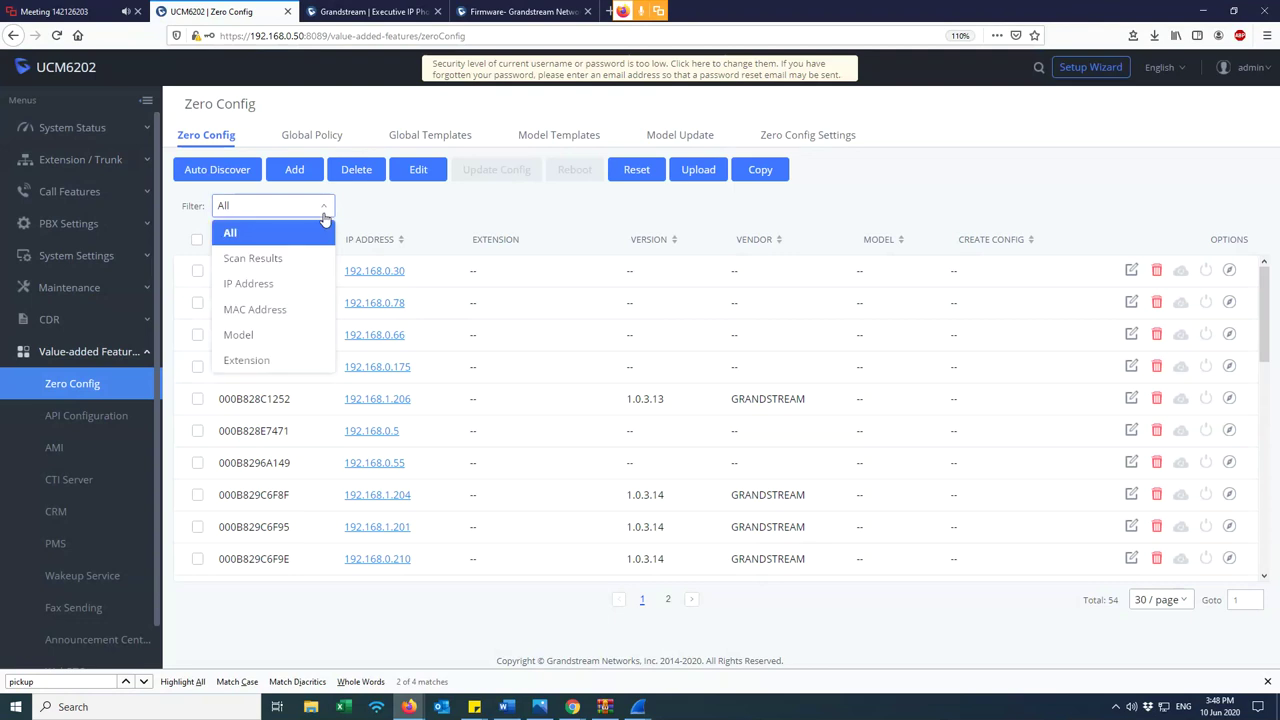
pyautogui.click(253, 260)
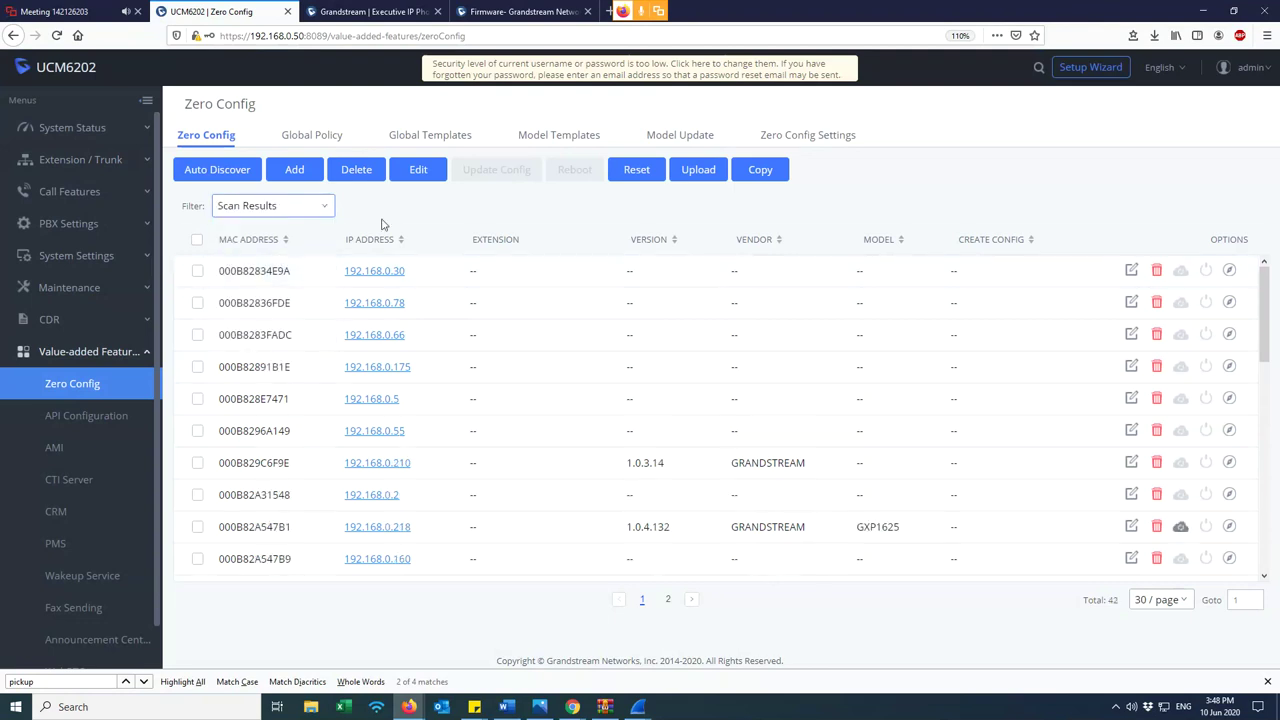
pyautogui.click(320, 208)
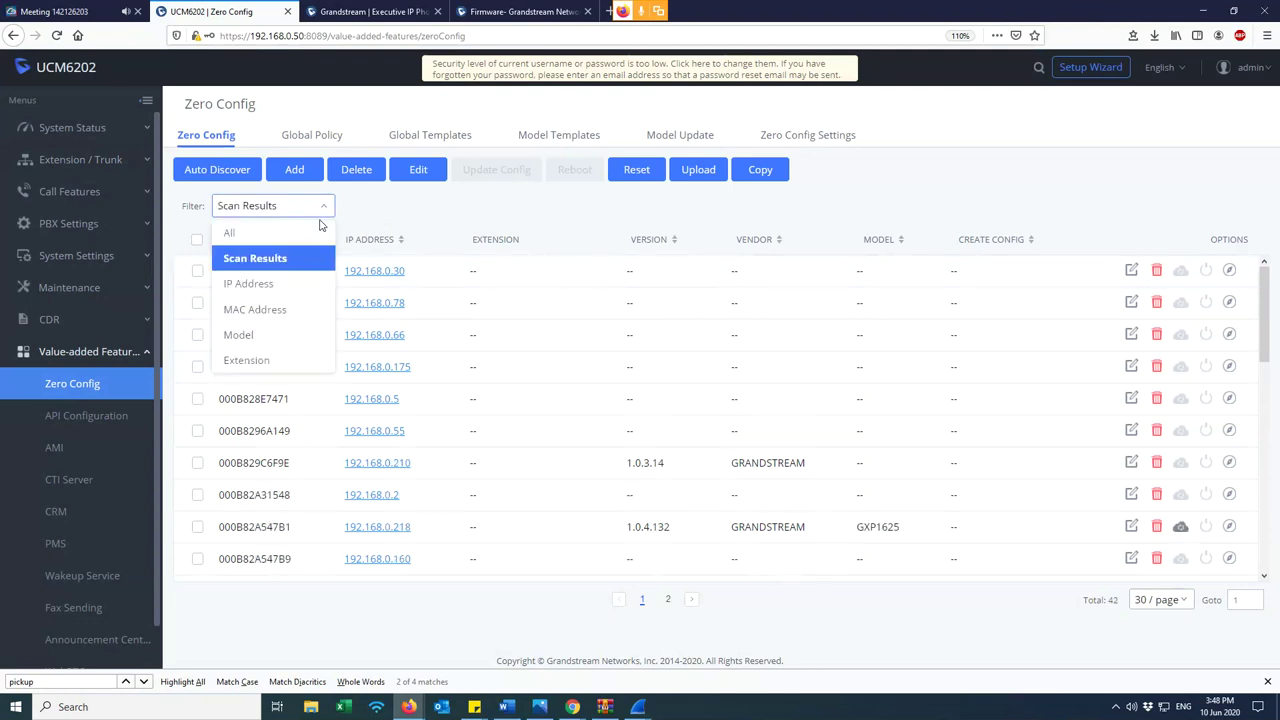
pyautogui.click(250, 237)
pyautogui.click(82, 160)
pyautogui.click(55, 190)
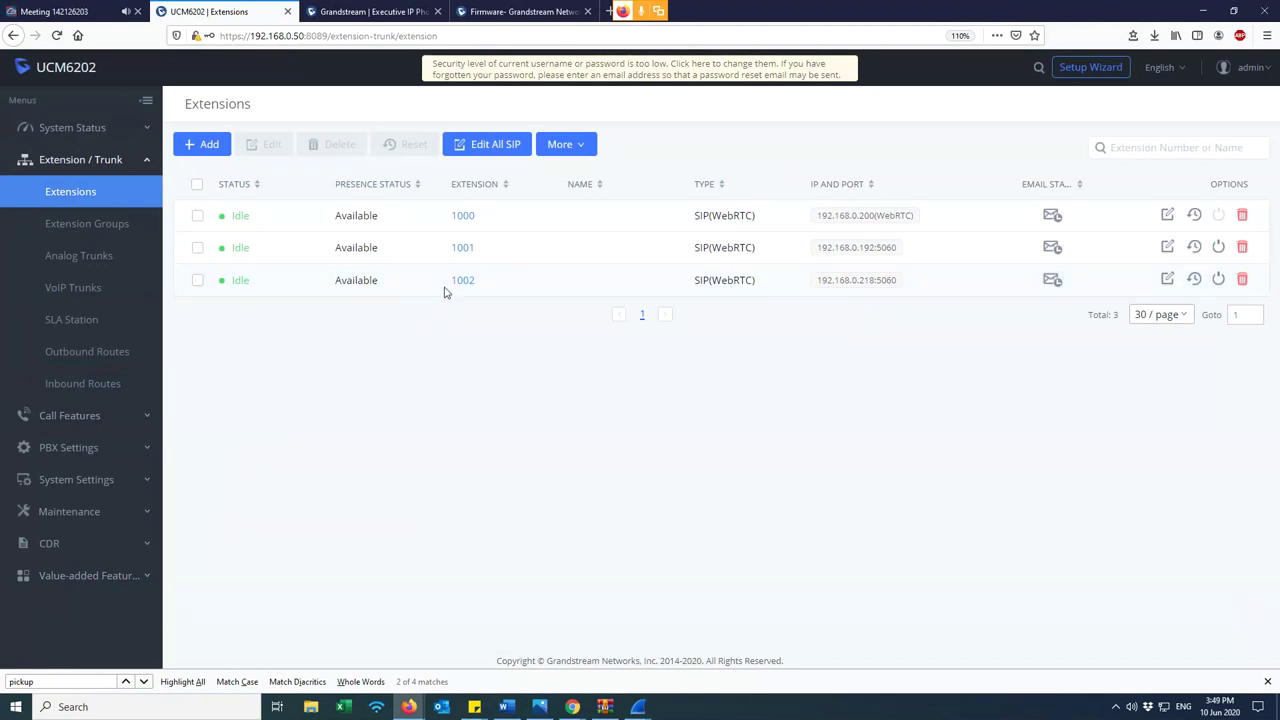
pyautogui.hotkey('ctrl', 'Tab')
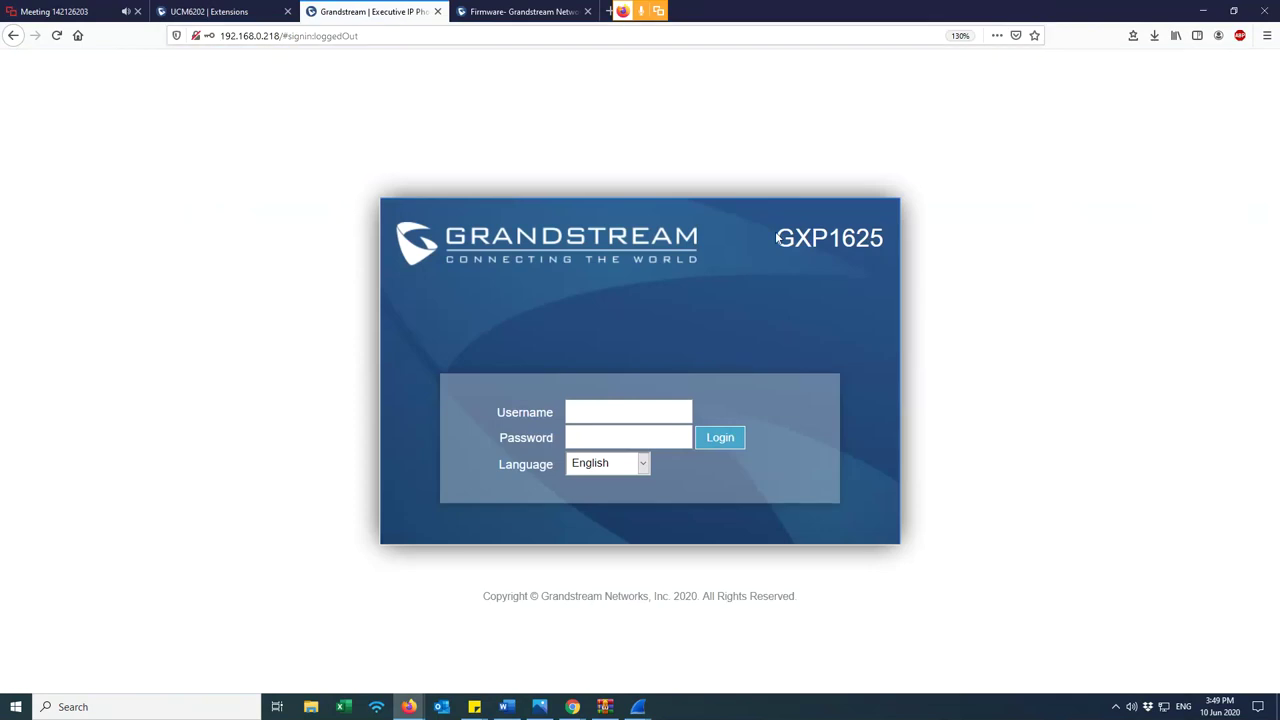
pyautogui.doubleClick(883, 252)
pyautogui.click(882, 258)
pyautogui.click(168, 10)
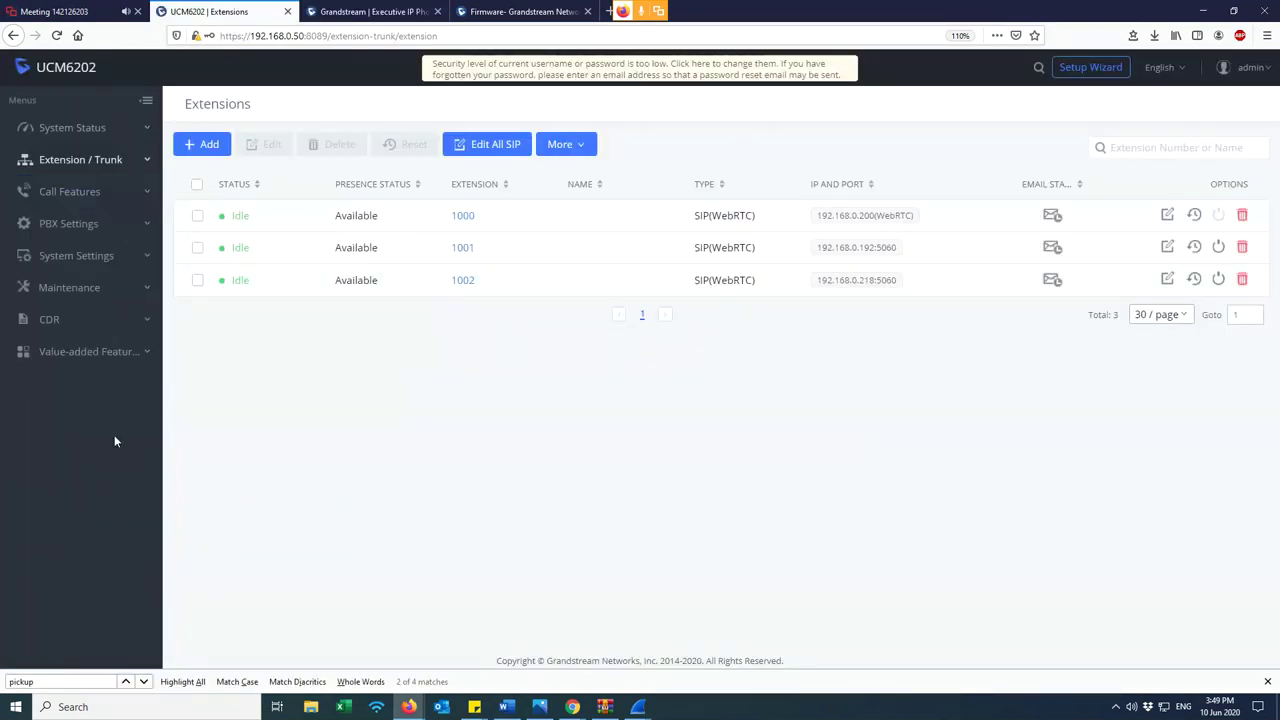
pyautogui.click(142, 355)
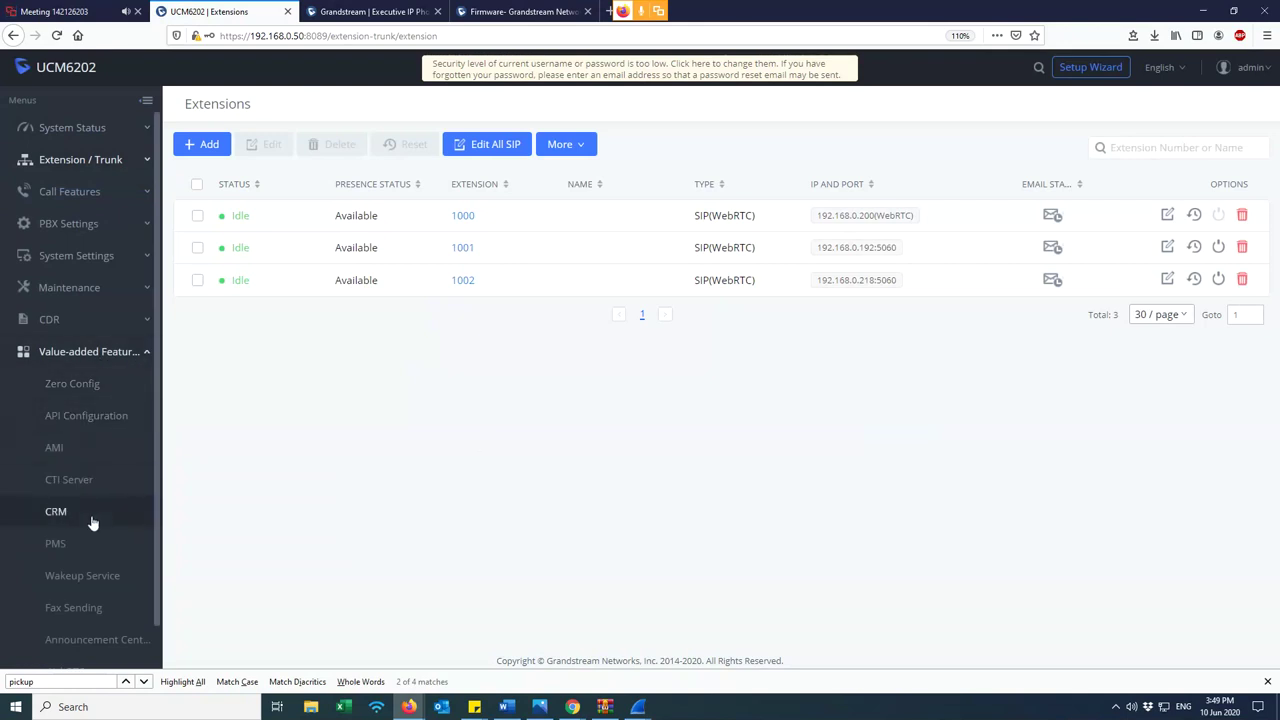
# - Go to Value-added Features > CRM and view the CRM System choices, currently Disabled
pyautogui.click(90, 516)
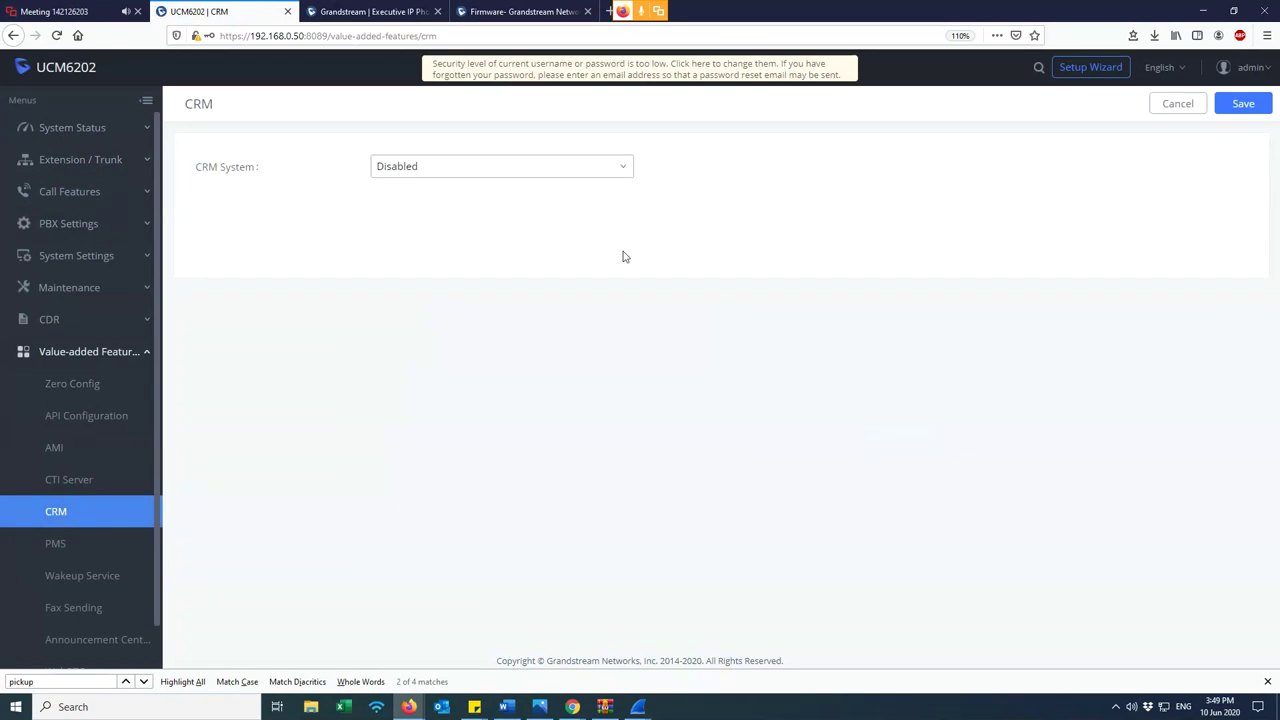
pyautogui.click(585, 173)
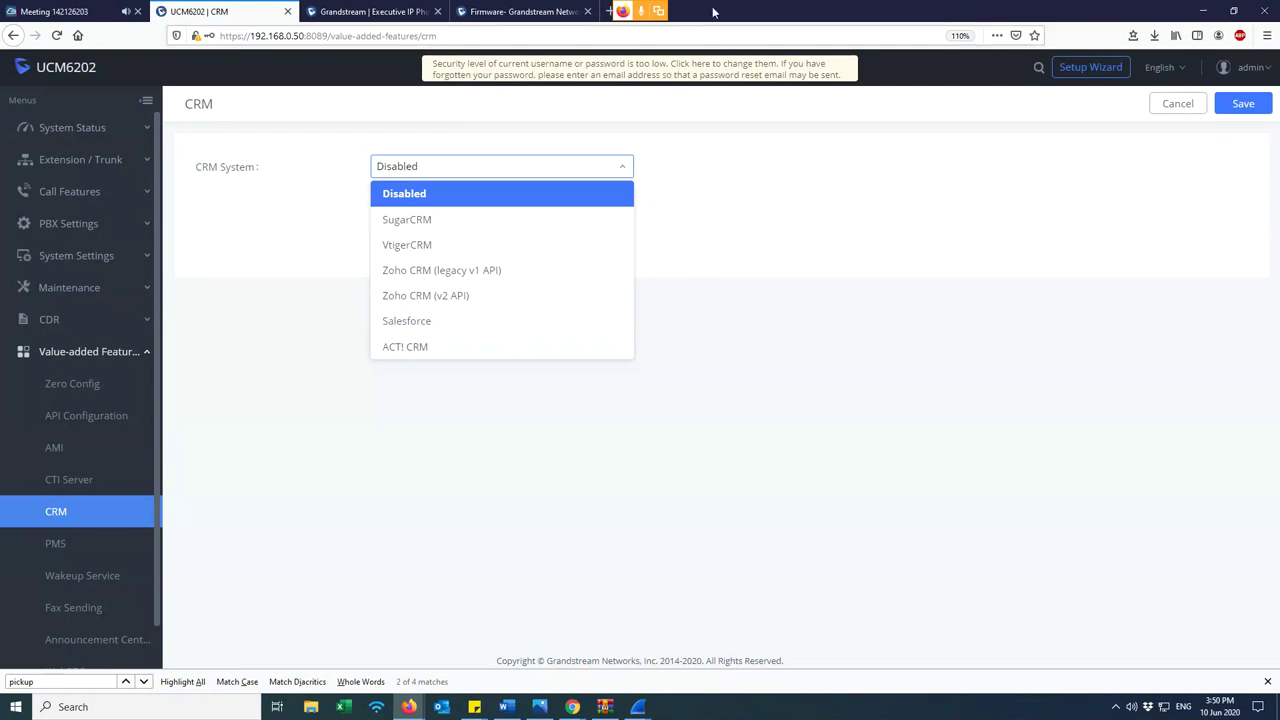
# - Keep the CRM system Disabled, go to the PMS settings page, and bring up the PMS comparison image
pyautogui.click(622, 170)
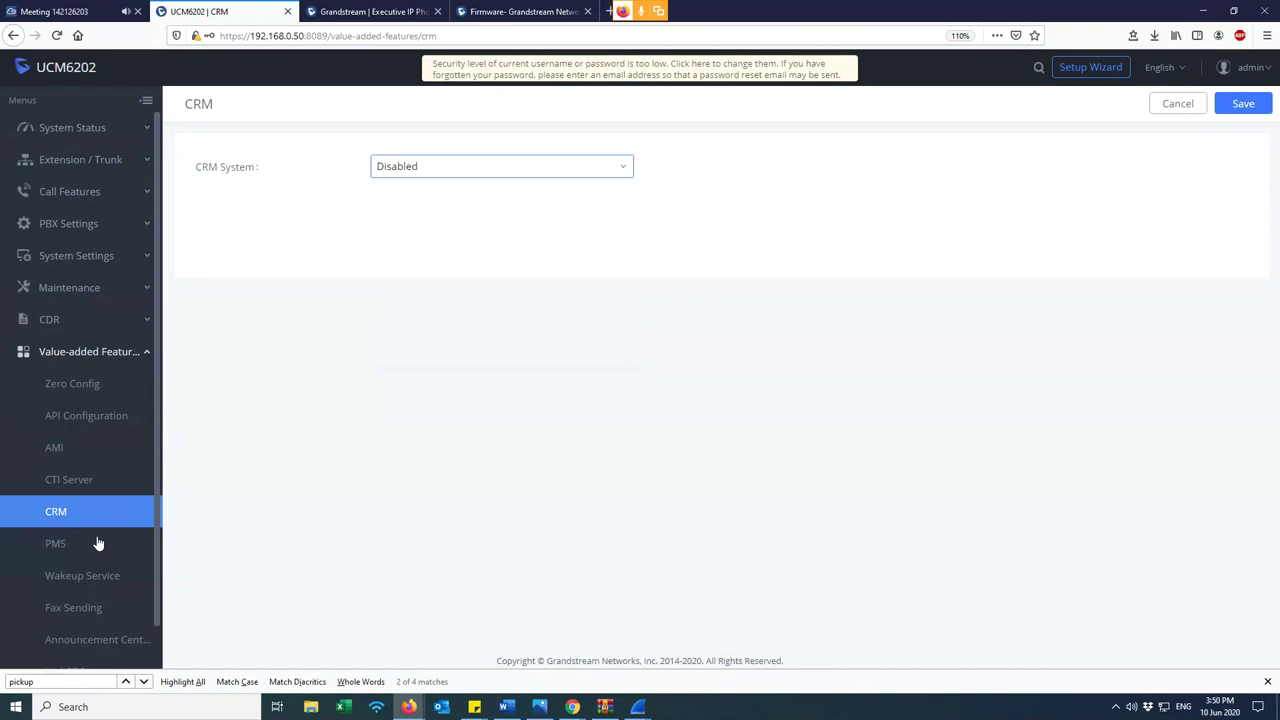
pyautogui.click(89, 545)
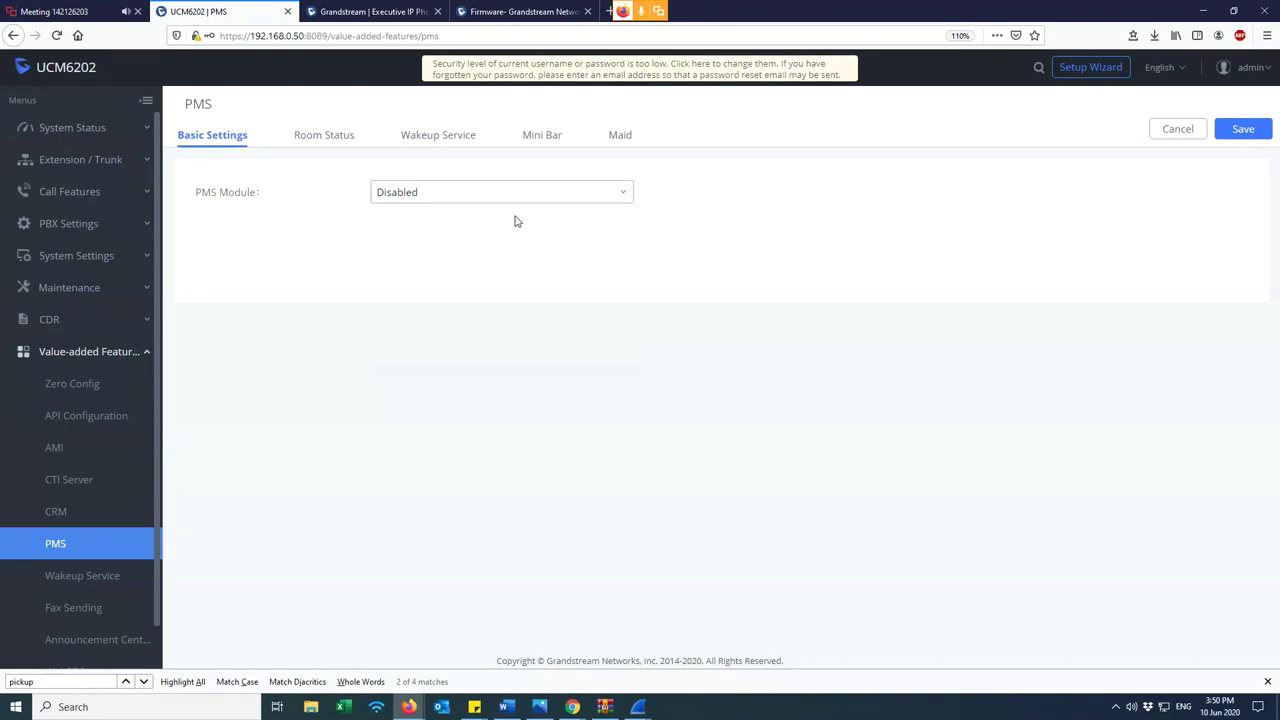
pyautogui.click(538, 707)
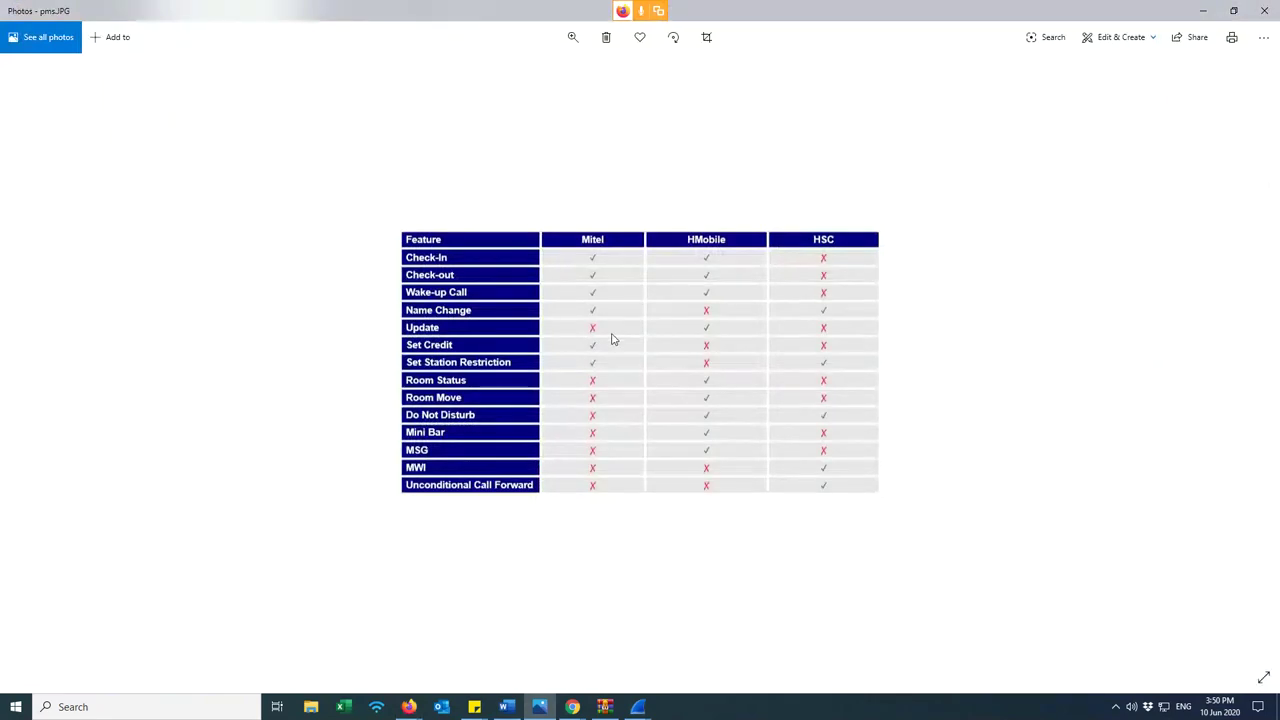
# - Zoom into the Mitel/HMobile/HSC comparison in pms.JPG, then minimize Photos
pyautogui.scroll(3, 613, 340)
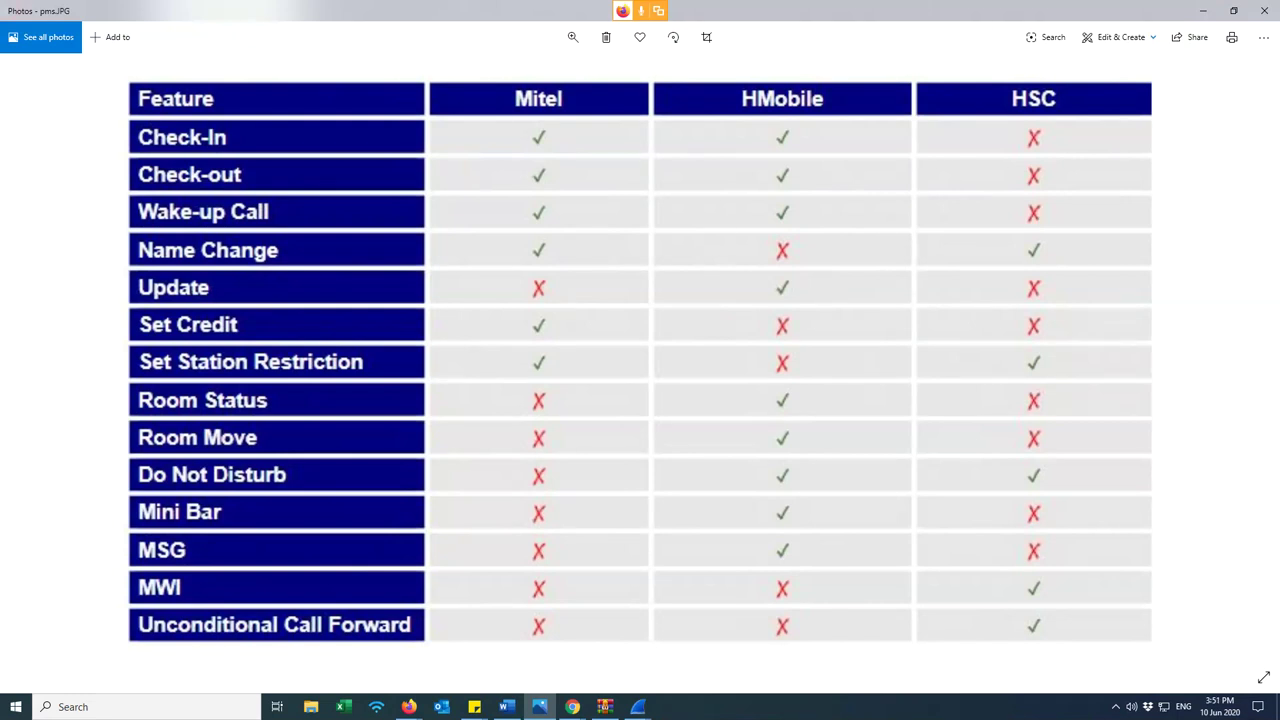
pyautogui.click(1203, 10)
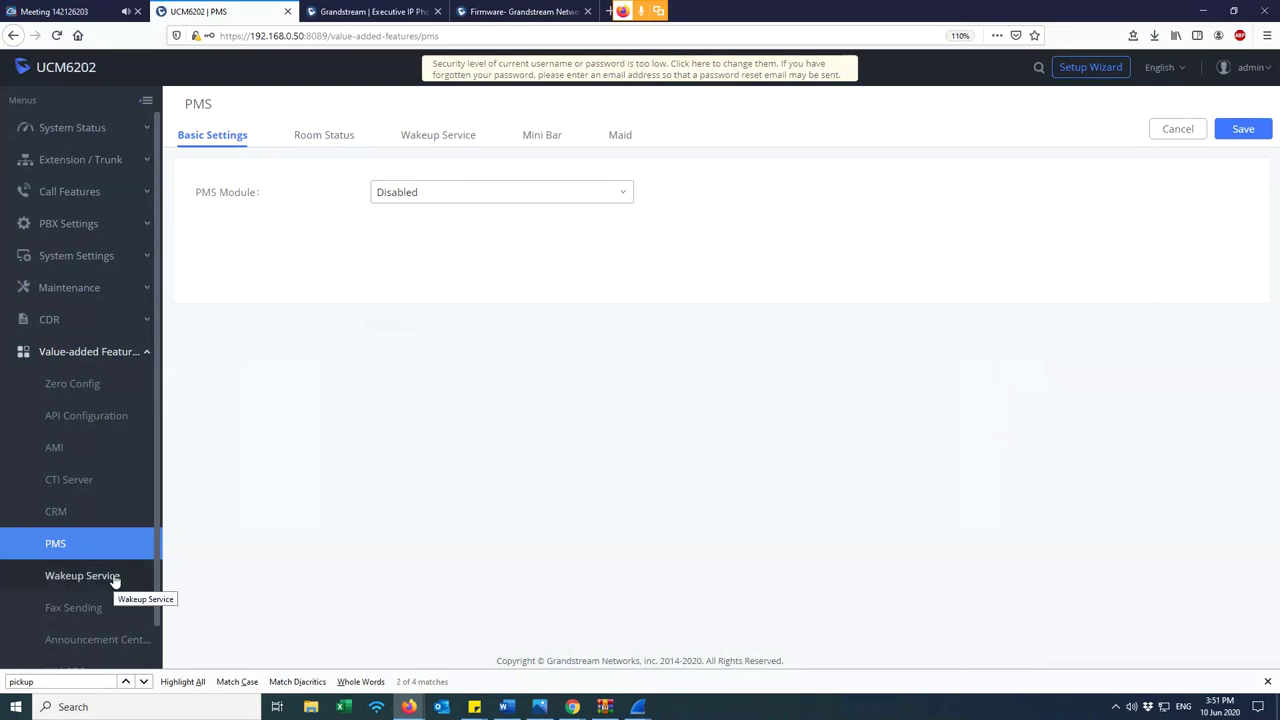
# - Collapse and re-expand Value-added Features, then show the Zero Config list of 54 discovered devices
pyautogui.click(146, 356)
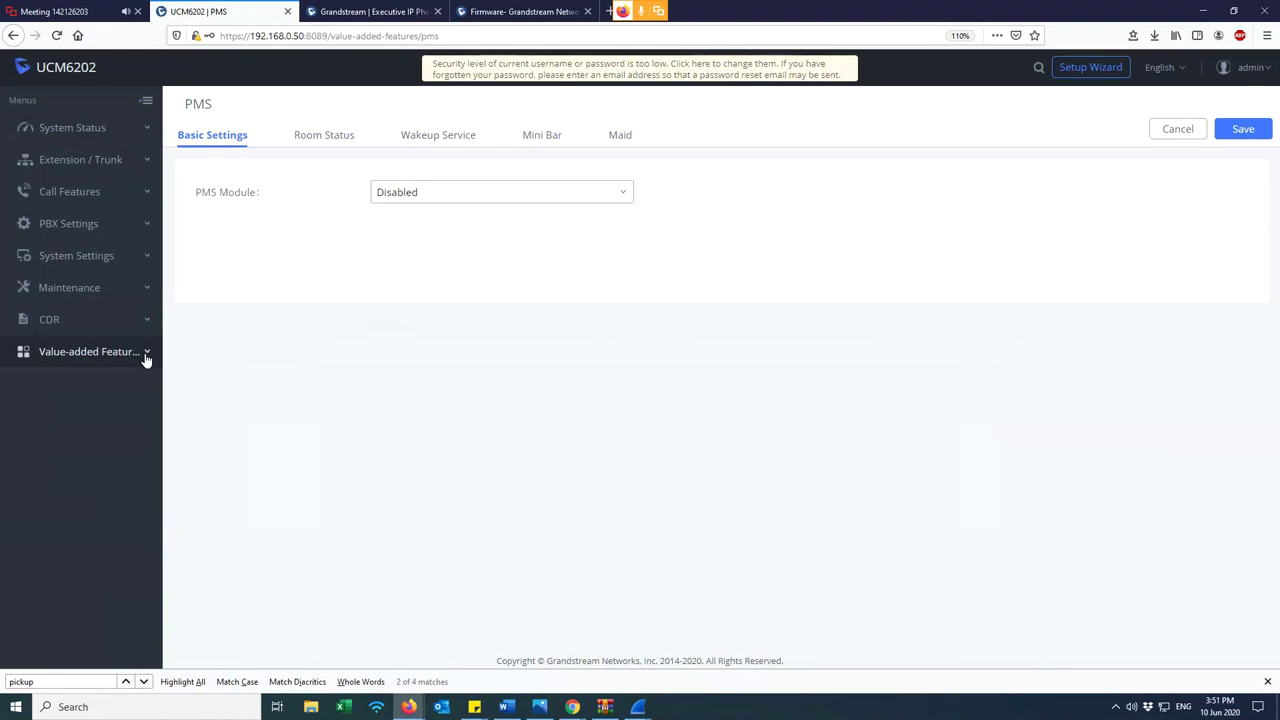
pyautogui.click(146, 356)
pyautogui.click(98, 393)
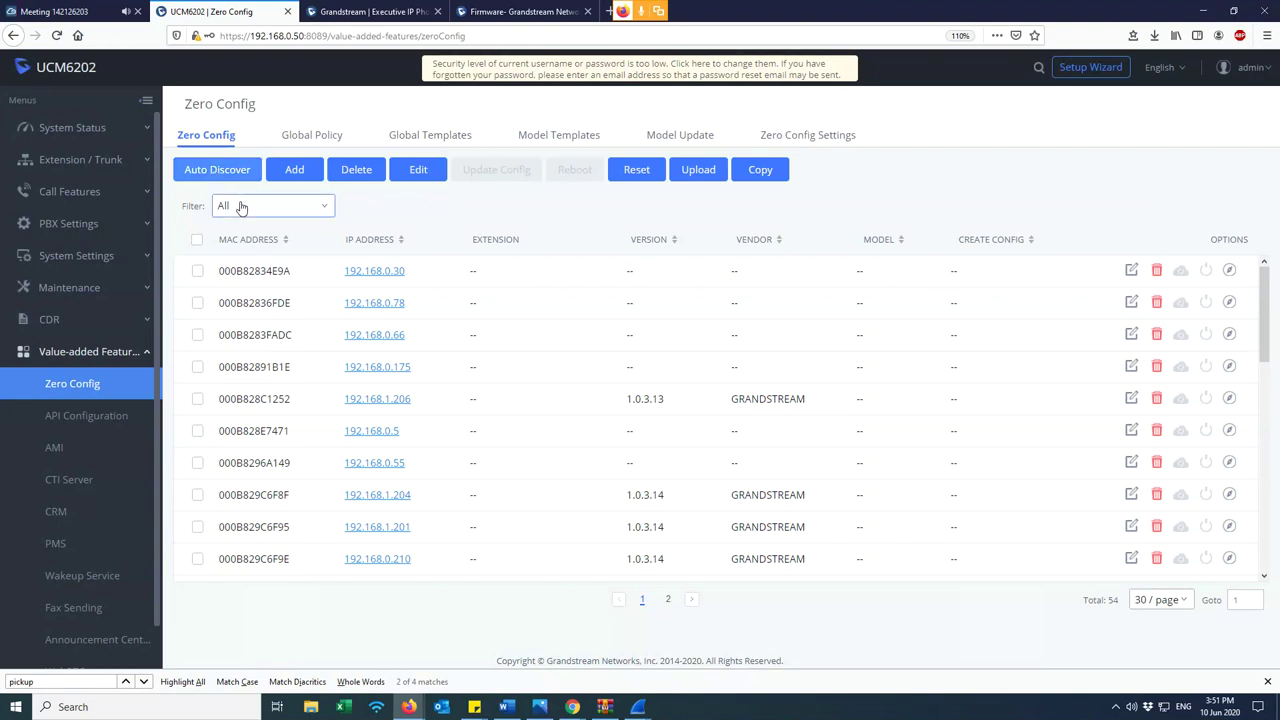
# - Run Auto Discover using SIP-Message with Scan IP ending in 255, confirming the whole-segment scan
pyautogui.click(228, 170)
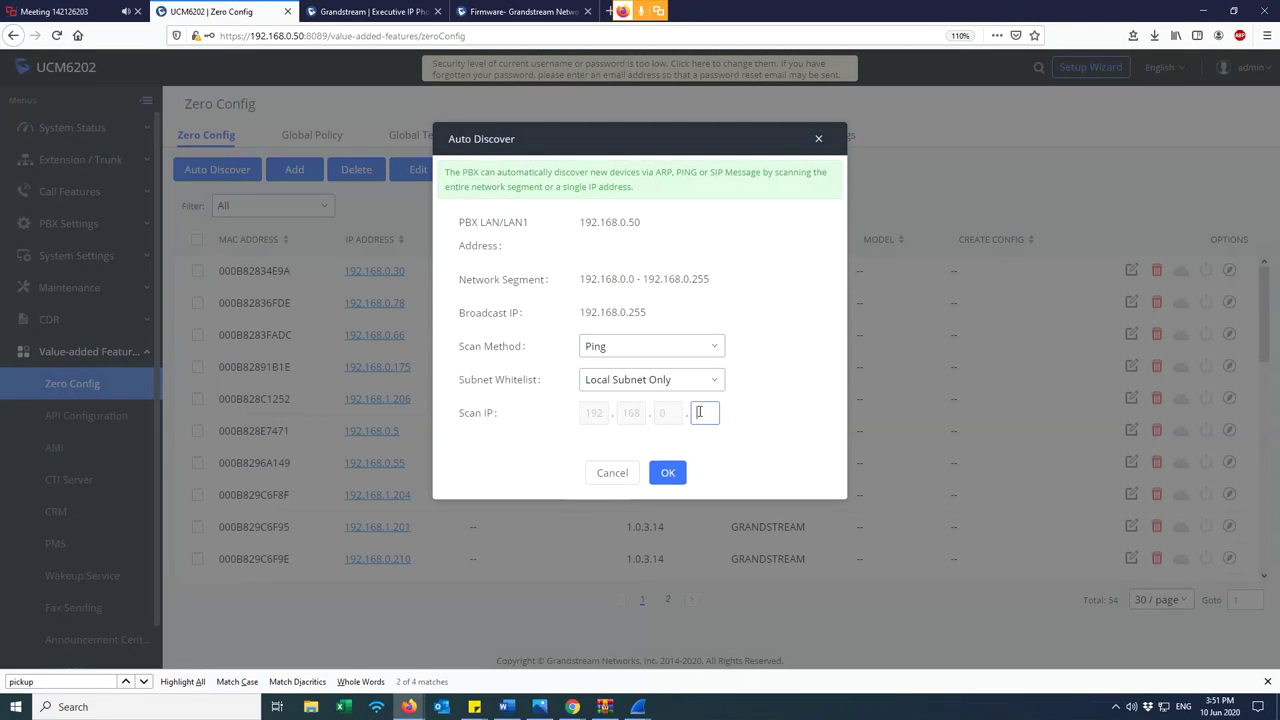
pyautogui.write('255')
pyautogui.click(670, 350)
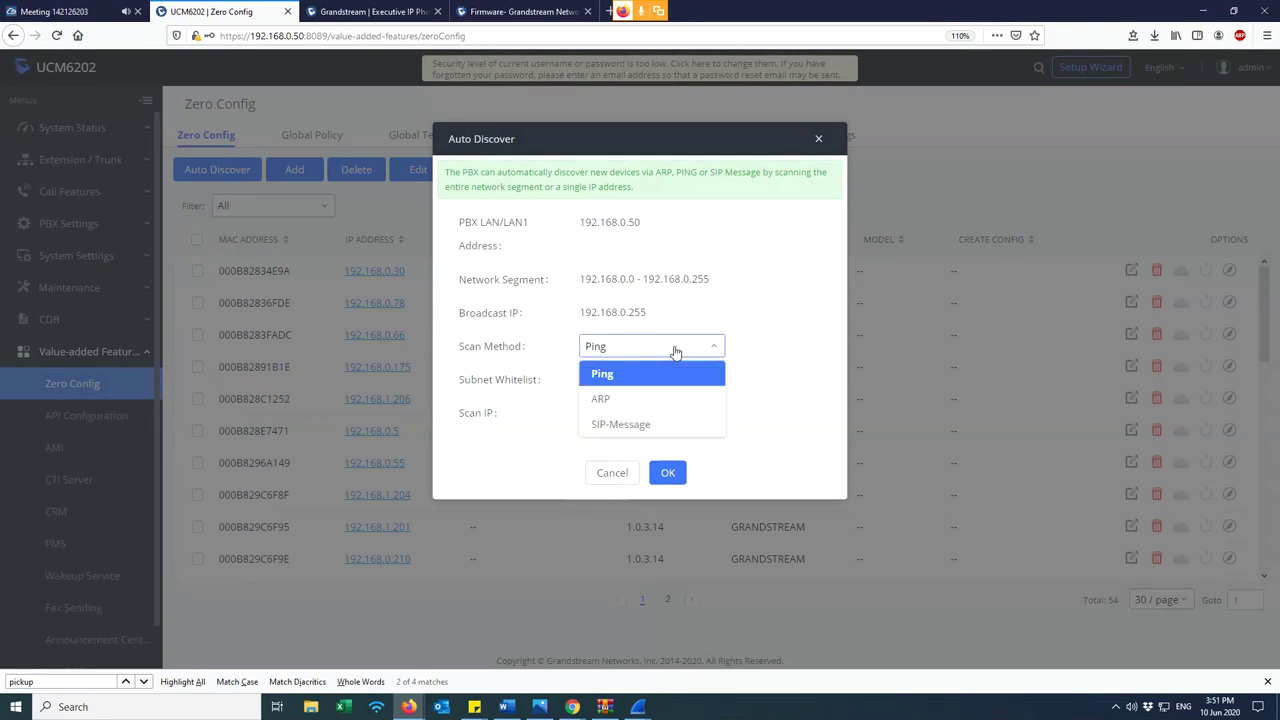
pyautogui.click(637, 428)
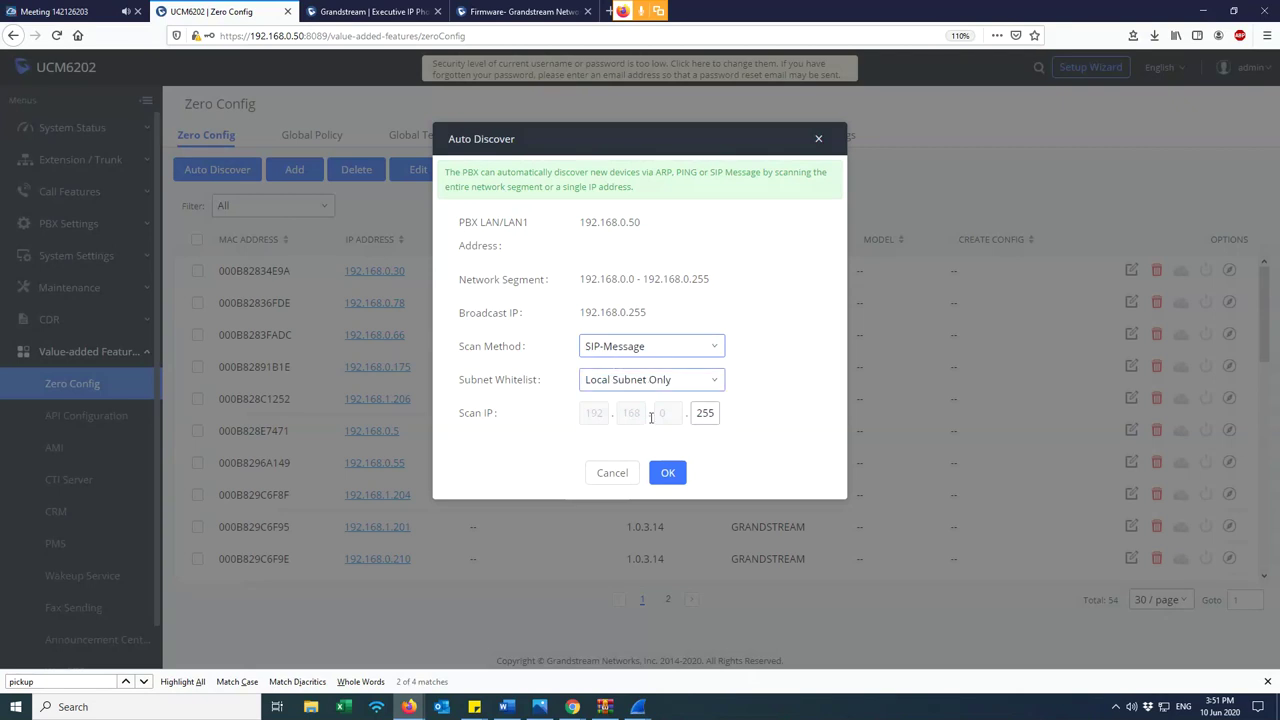
pyautogui.moveTo(698, 413); pyautogui.dragTo(768, 415)
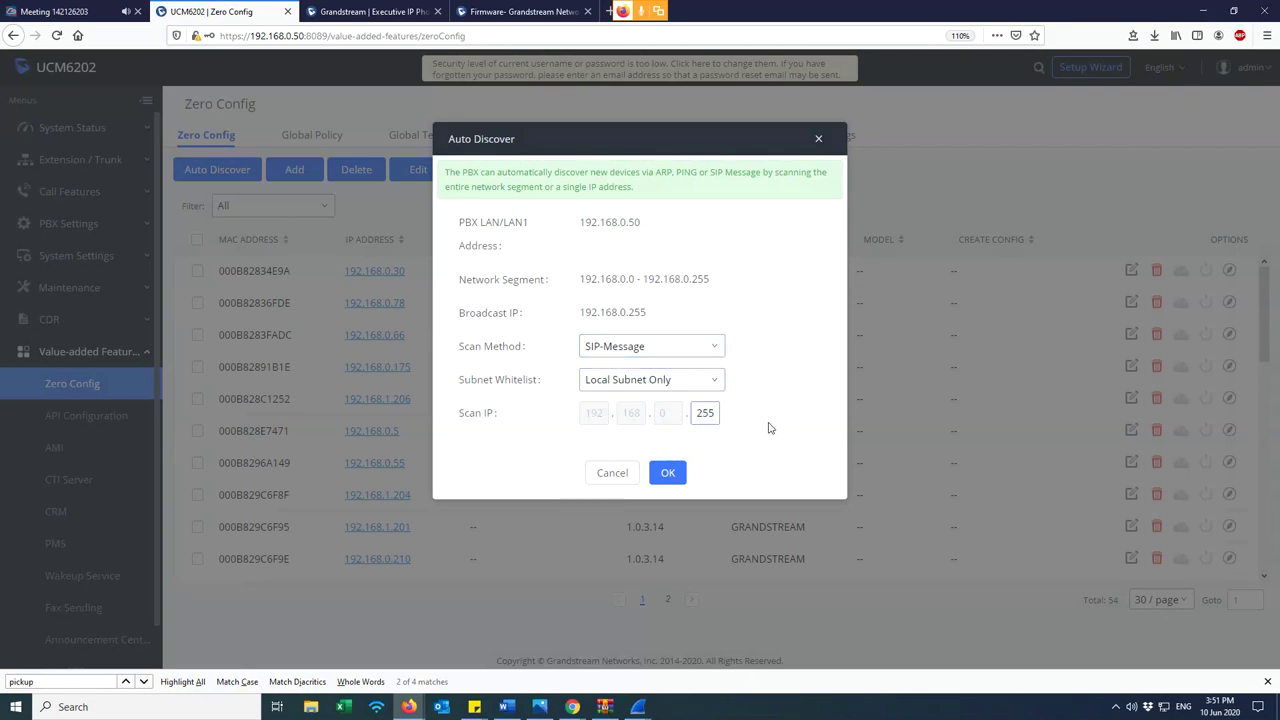
pyautogui.click(667, 474)
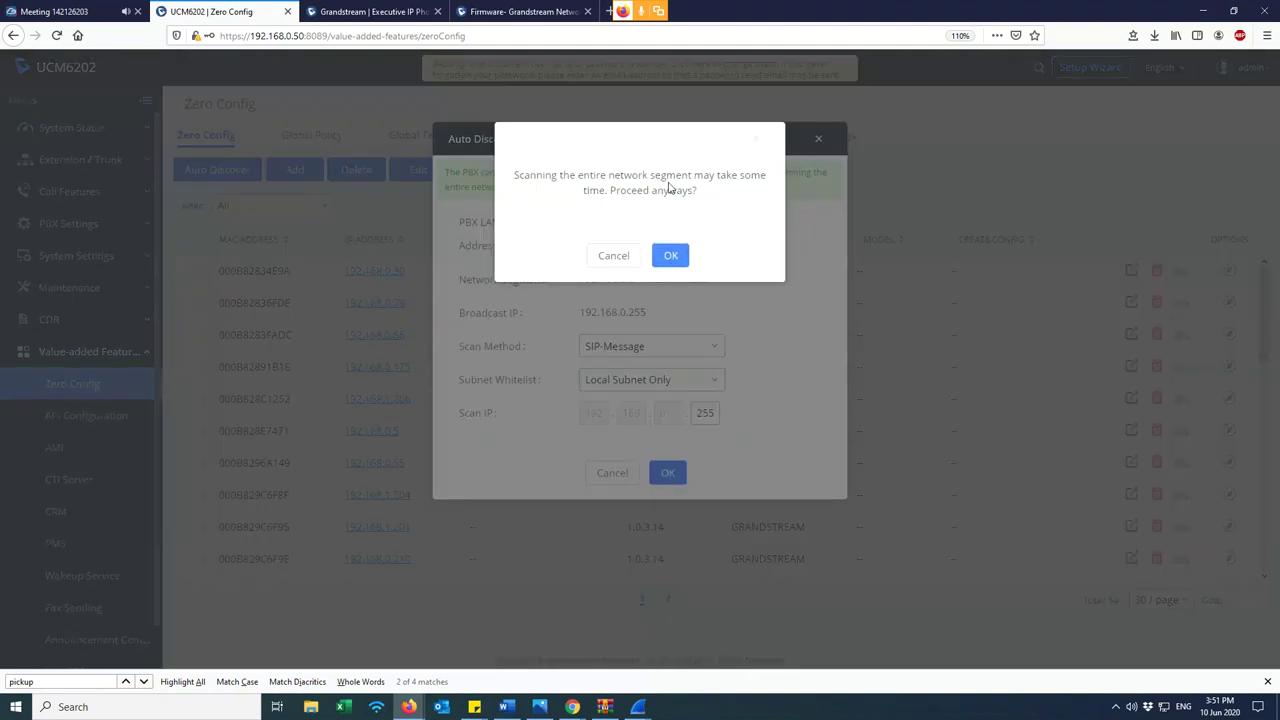
pyautogui.click(671, 256)
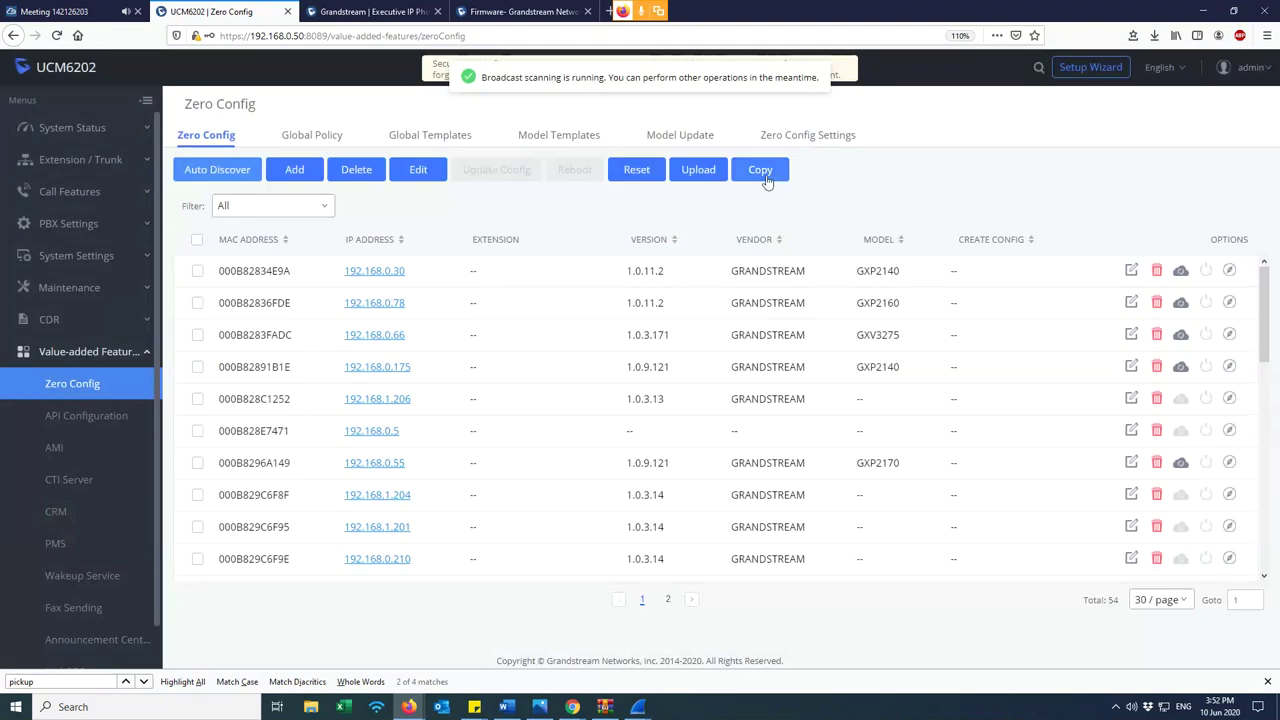
# - Filter the Zero Config device table to show only the 11 scan results
pyautogui.click(305, 208)
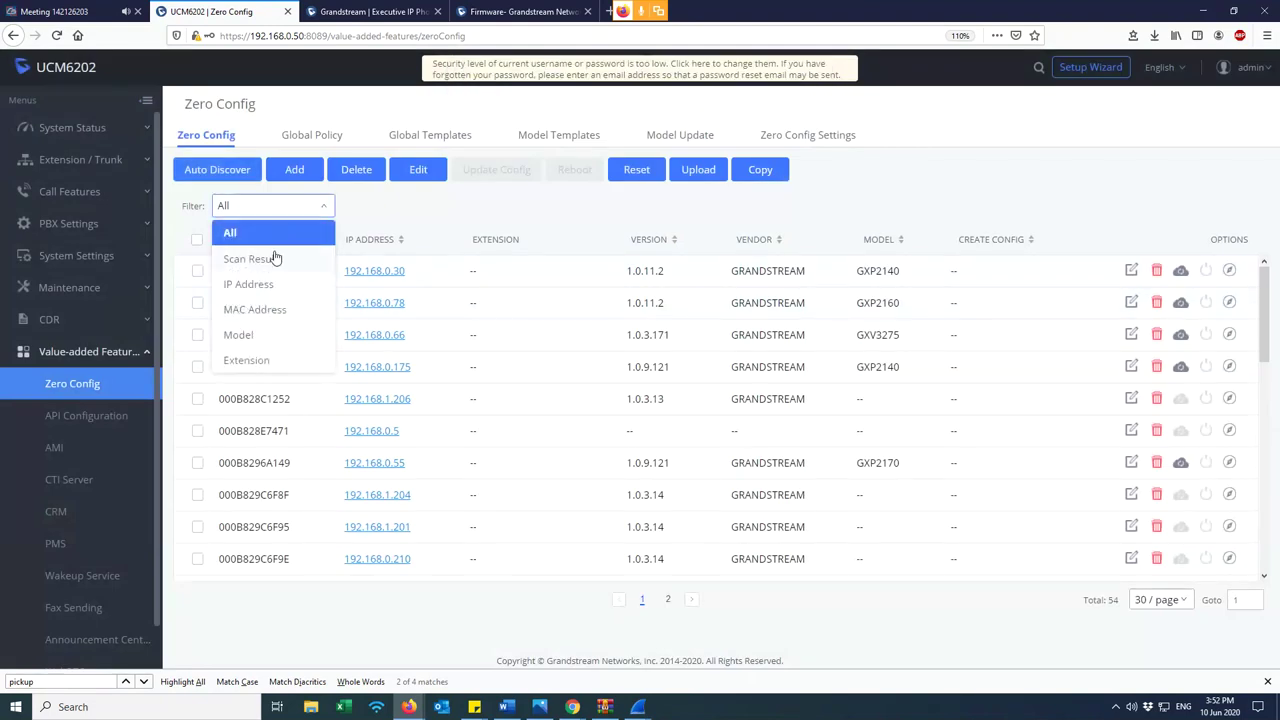
pyautogui.click(272, 262)
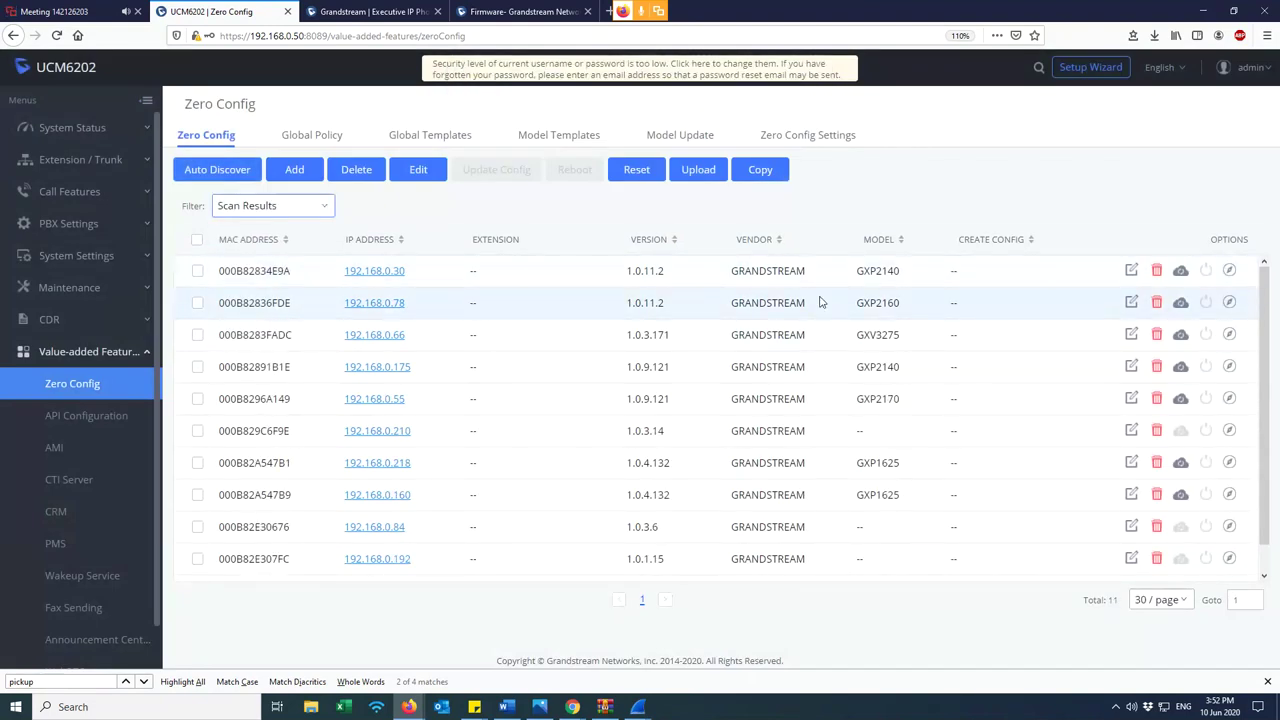
pyautogui.click(414, 16)
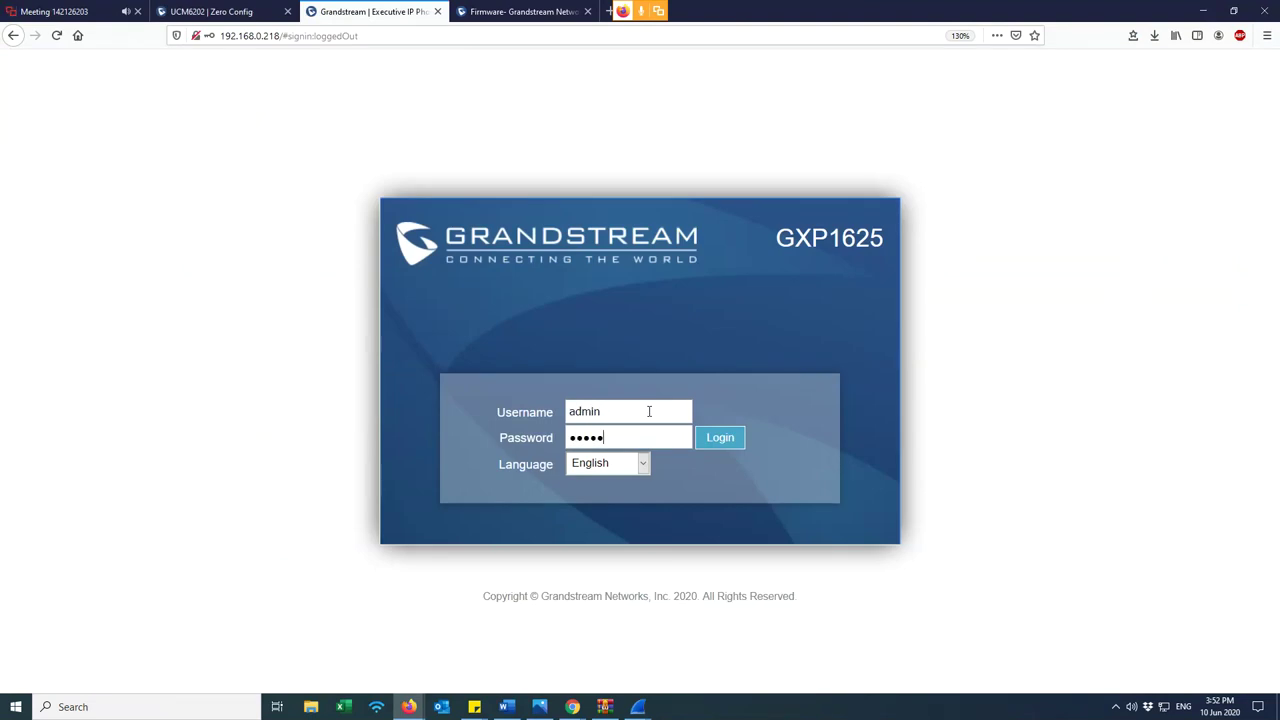
# - Log in to the GXP1625 as admin and save a new admin password
pyautogui.press('Return')
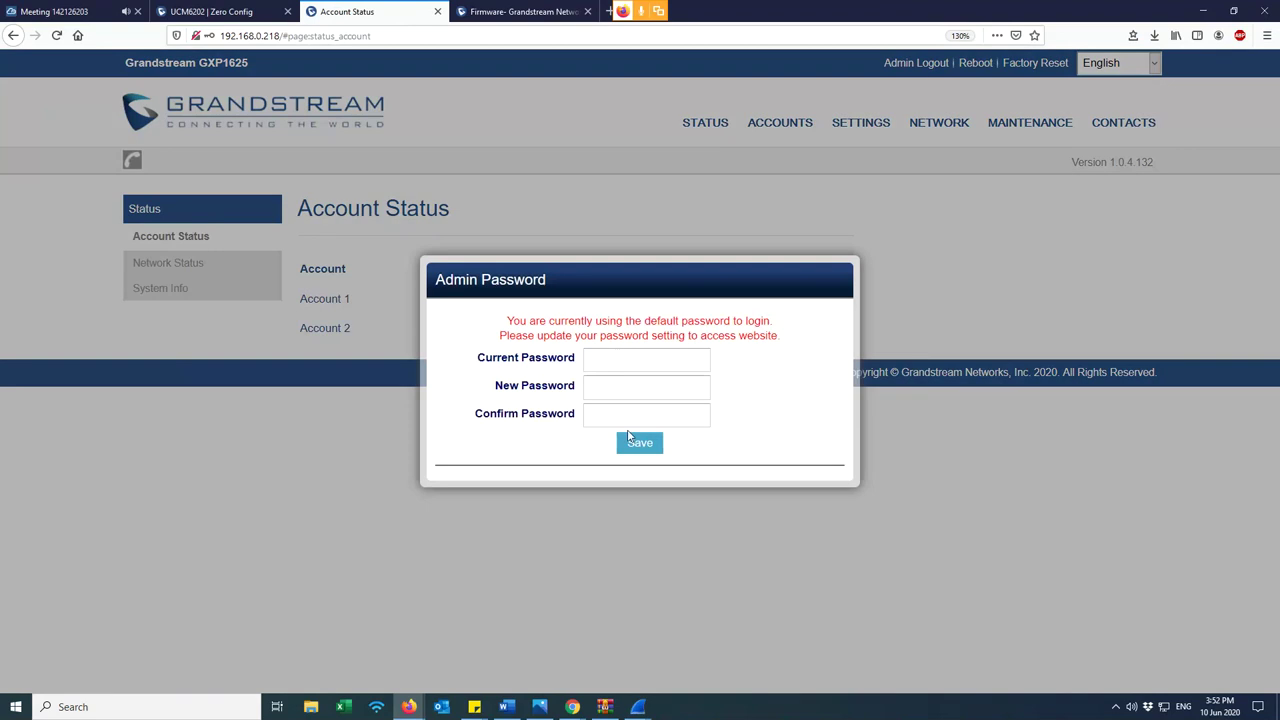
pyautogui.click(625, 359)
pyautogui.press('Tab')
pyautogui.click(645, 447)
# - Check the phone's MAC address ending 47:B1 on STATUS > Network Status
pyautogui.moveTo(700, 133)
pyautogui.click(714, 174)
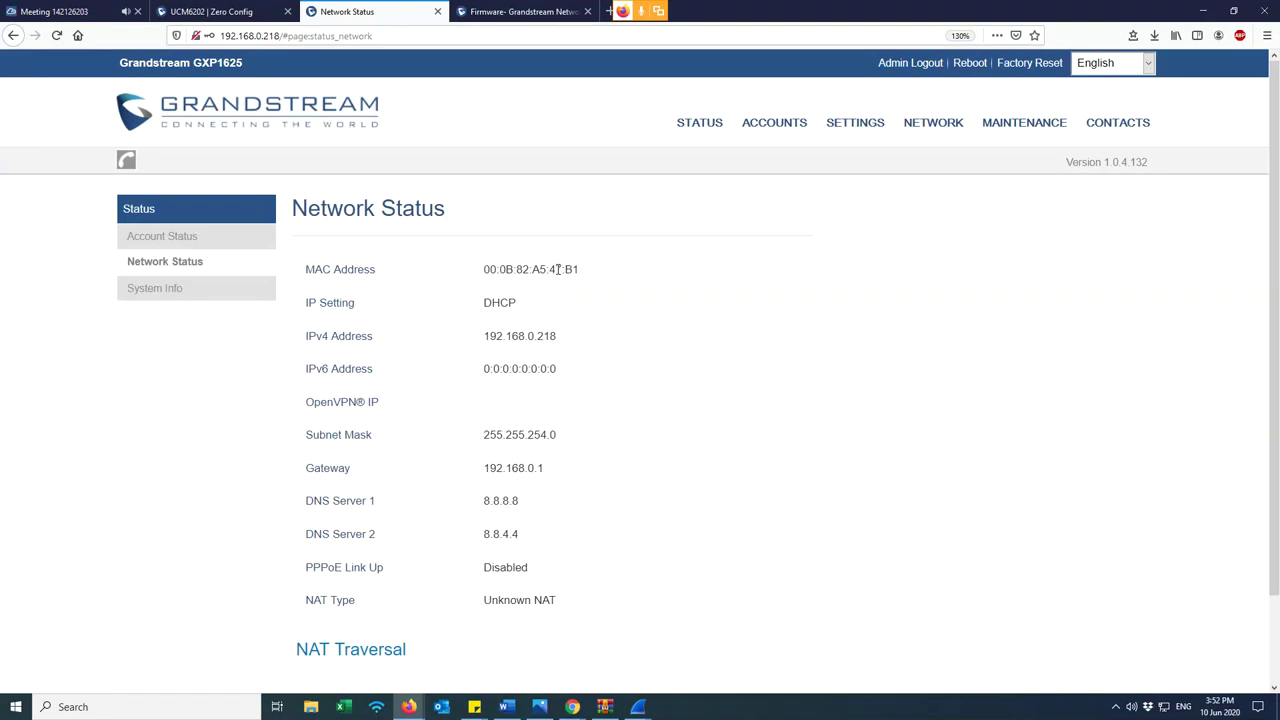
pyautogui.moveTo(550, 269); pyautogui.dragTo(585, 275)
pyautogui.click(249, 10)
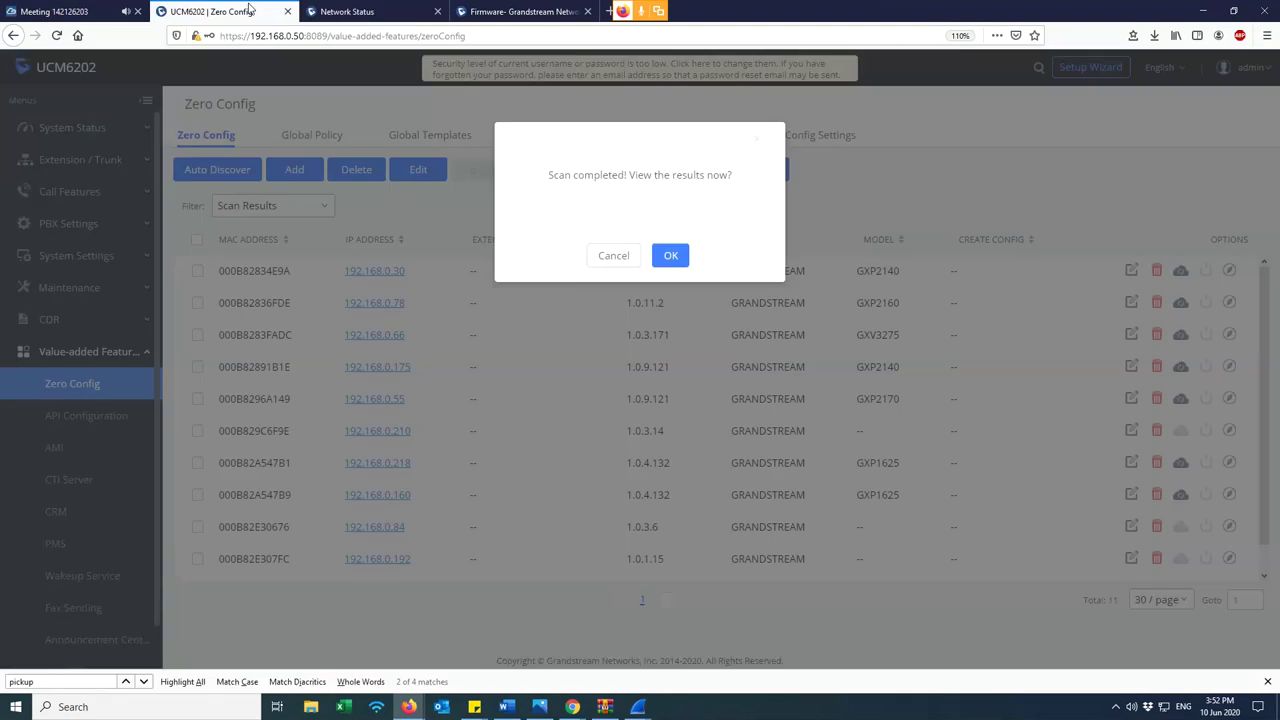
# - Accept the scan-completed prompt, tick device 000B82A547B1, and leave its edit page unsaved
pyautogui.click(670, 257)
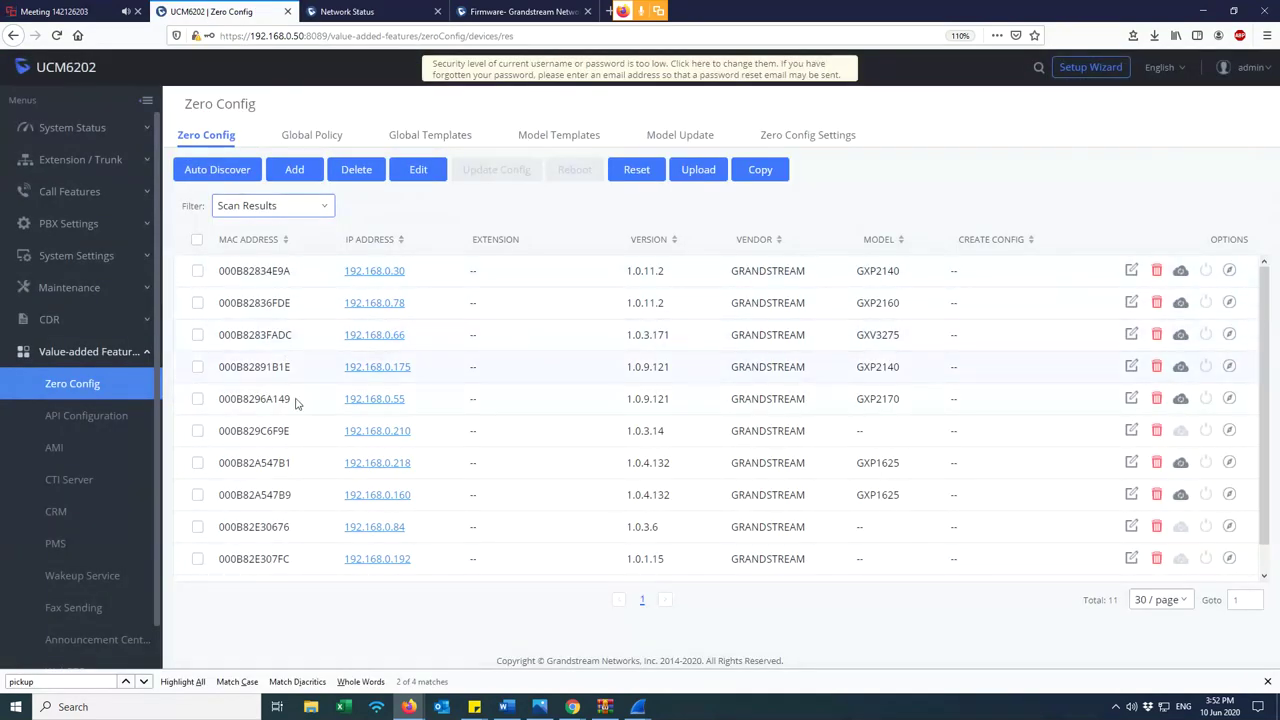
pyautogui.moveTo(294, 465); pyautogui.dragTo(218, 469)
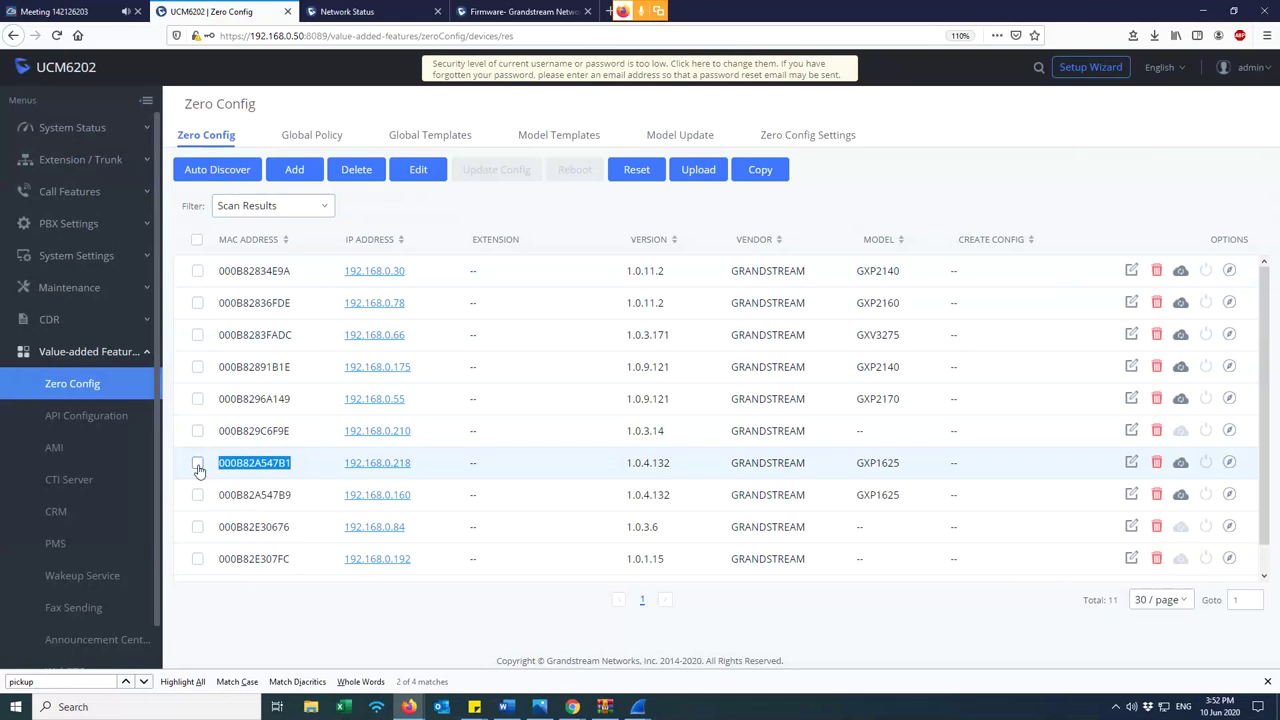
pyautogui.click(198, 466)
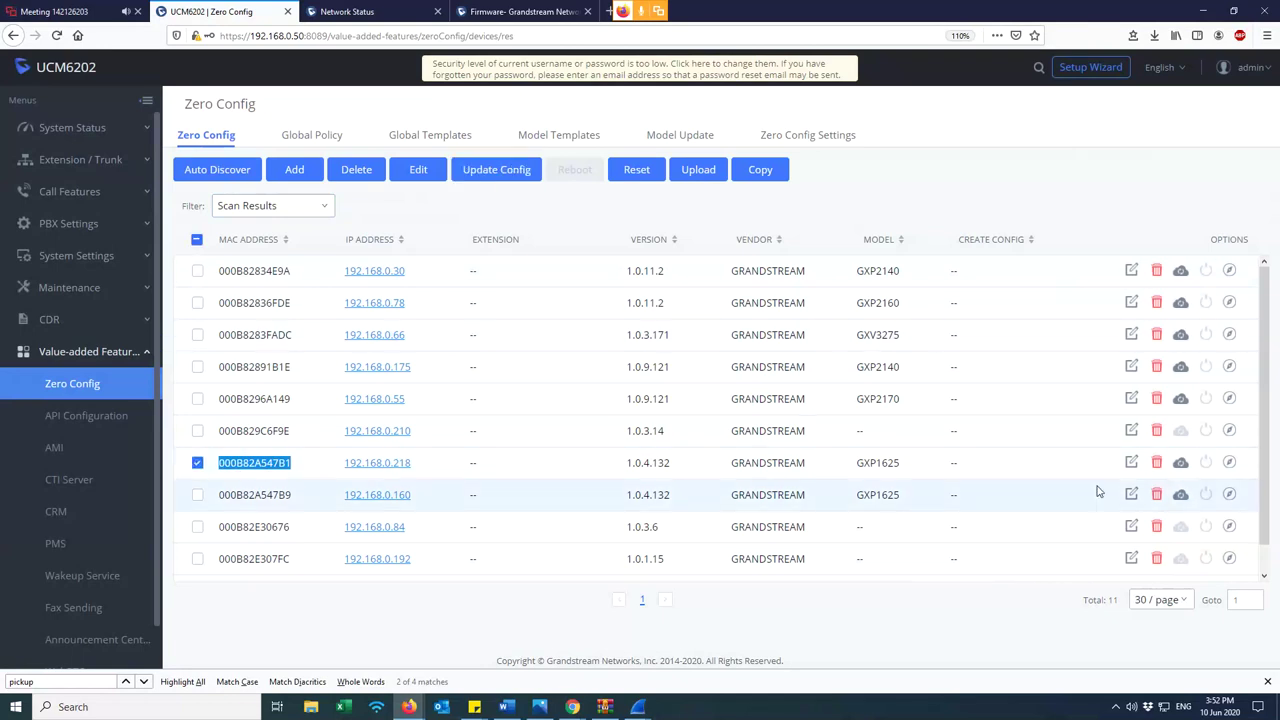
pyautogui.click(1131, 462)
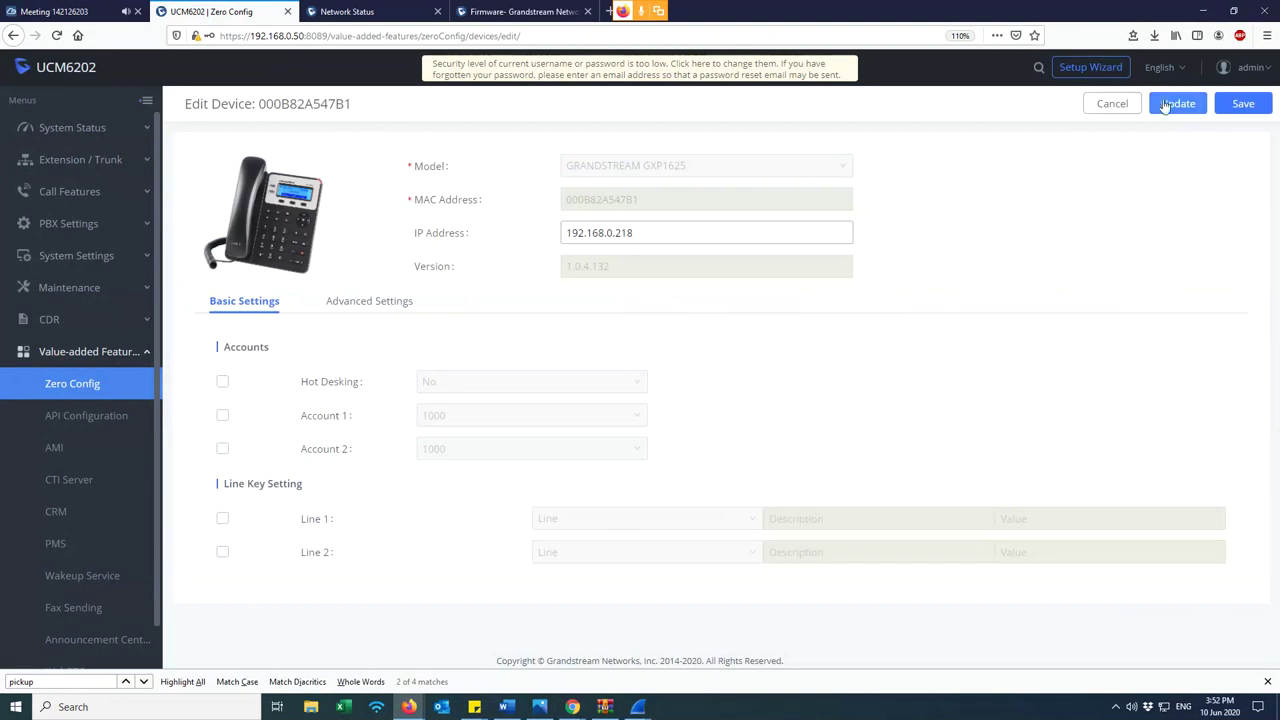
pyautogui.click(1112, 104)
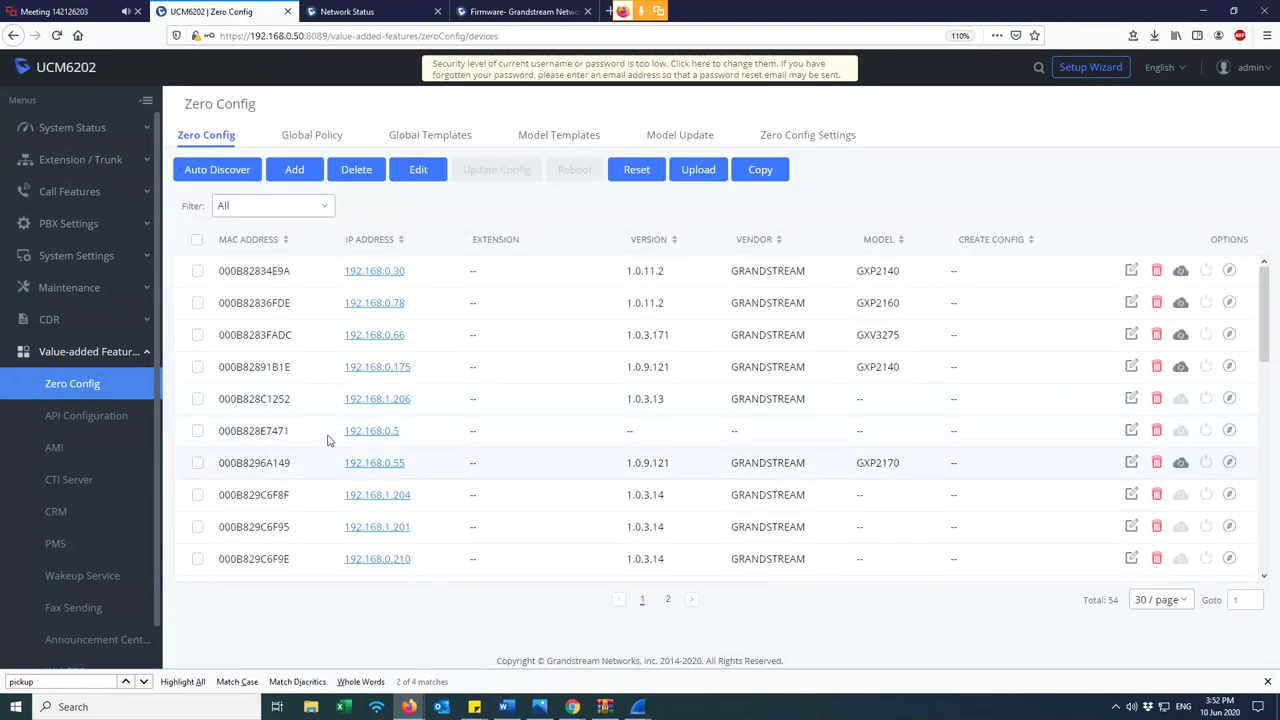
# - Match MACs against the phone's Network Status, refilter to Scan Results, and tick 000B82A547B1
pyautogui.moveTo(292, 431); pyautogui.dragTo(236, 434)
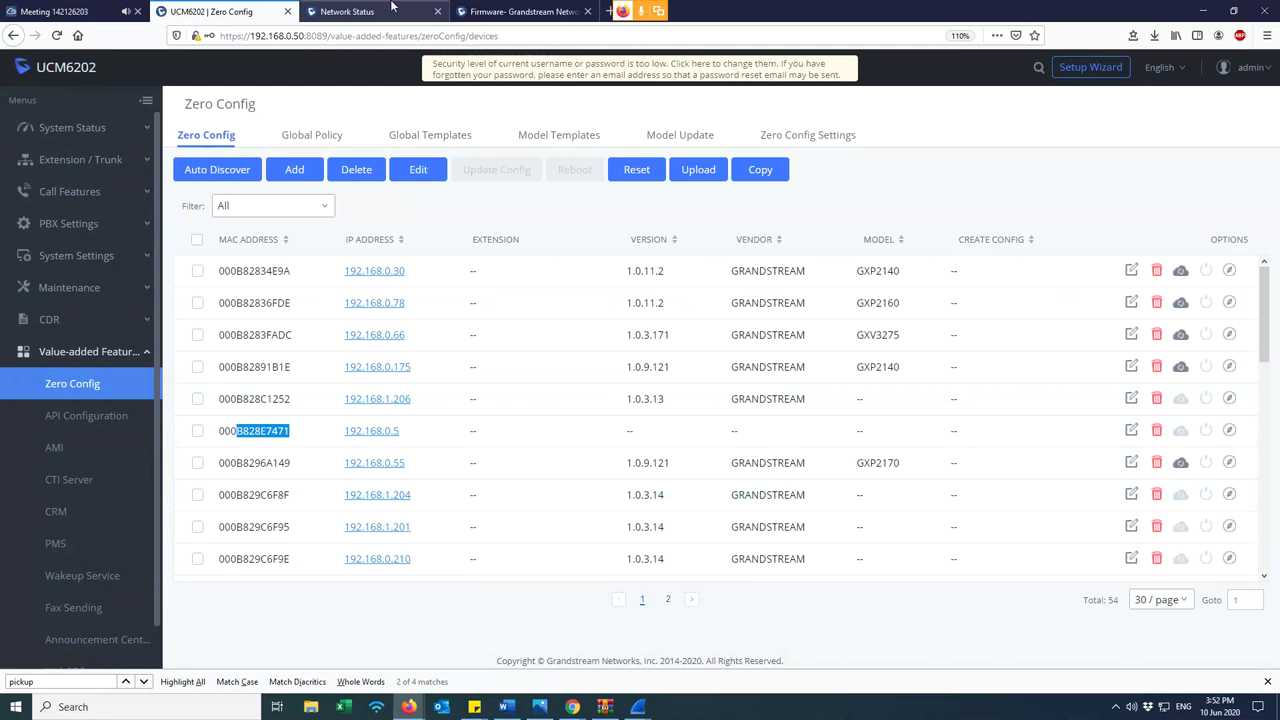
pyautogui.click(533, 13)
pyautogui.click(388, 9)
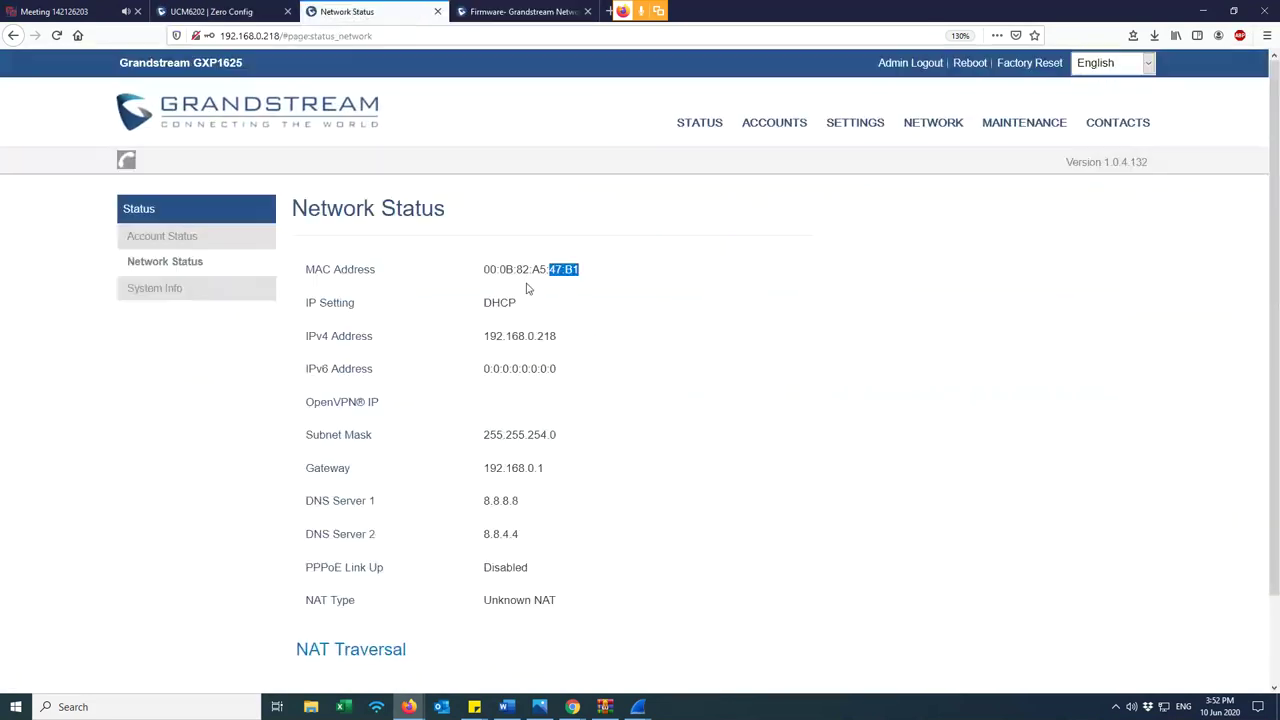
pyautogui.click(215, 11)
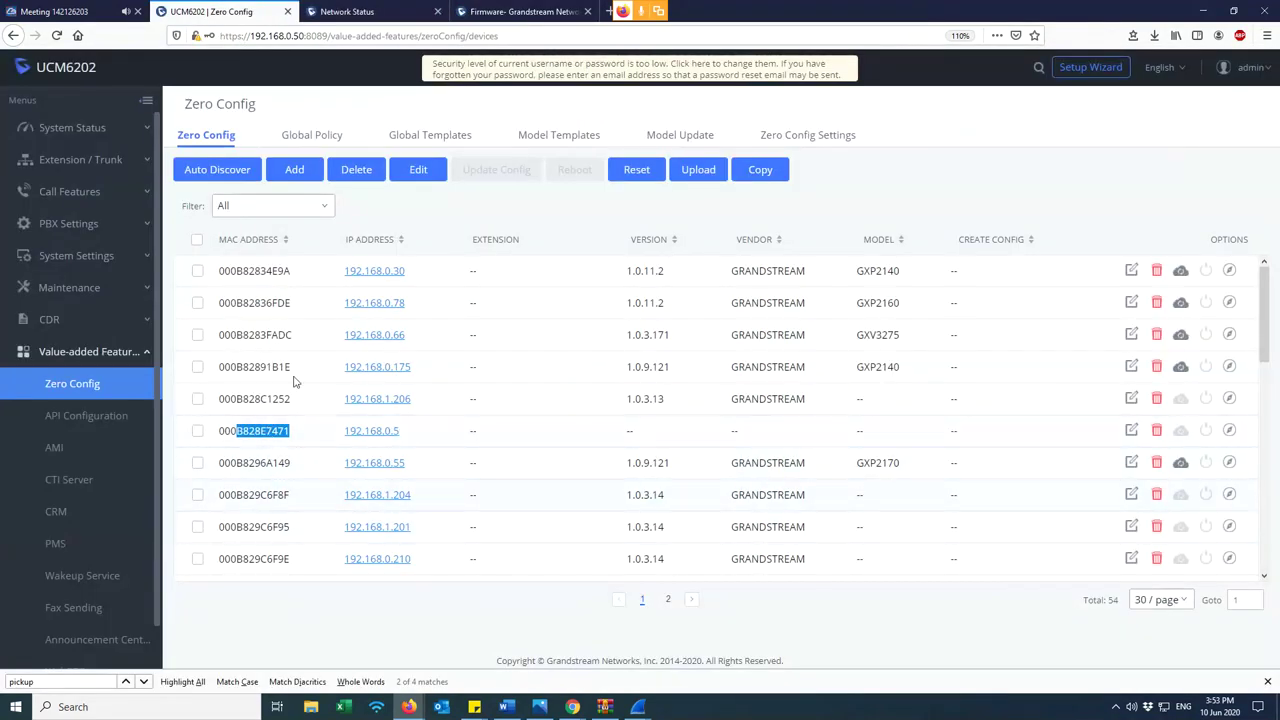
pyautogui.click(298, 211)
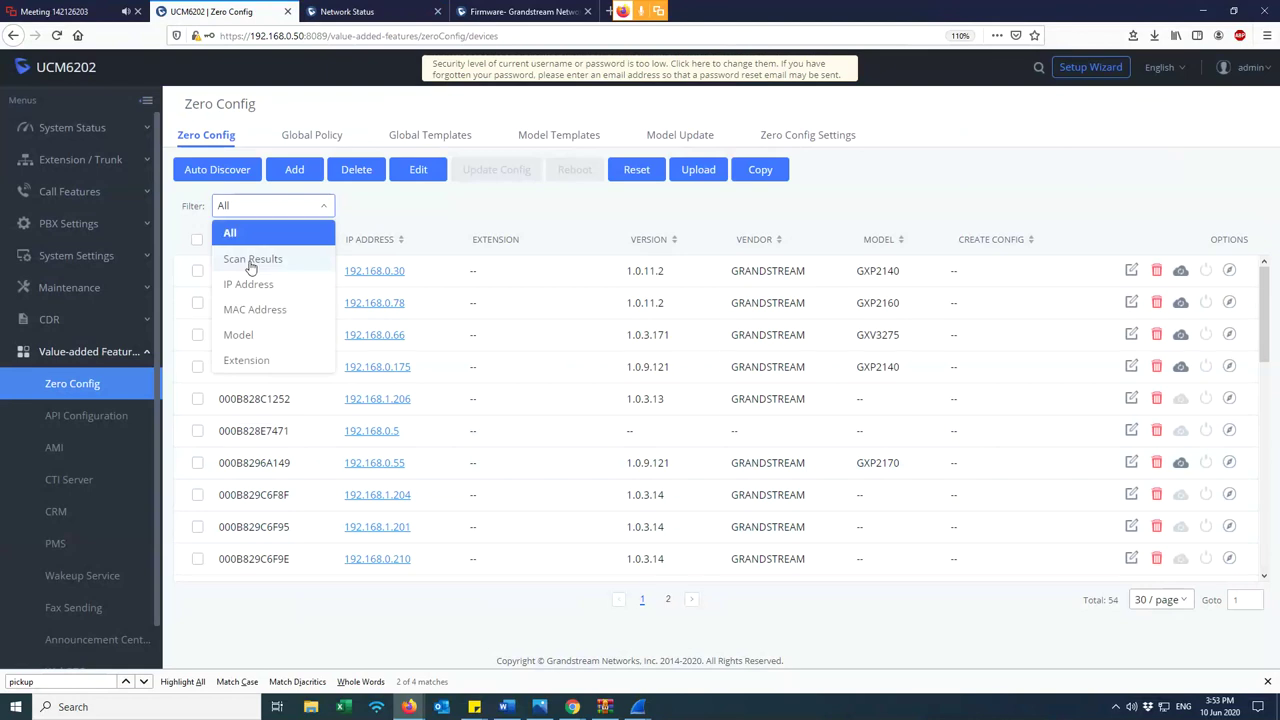
pyautogui.click(252, 259)
pyautogui.moveTo(292, 463); pyautogui.dragTo(198, 466)
pyautogui.click(198, 464)
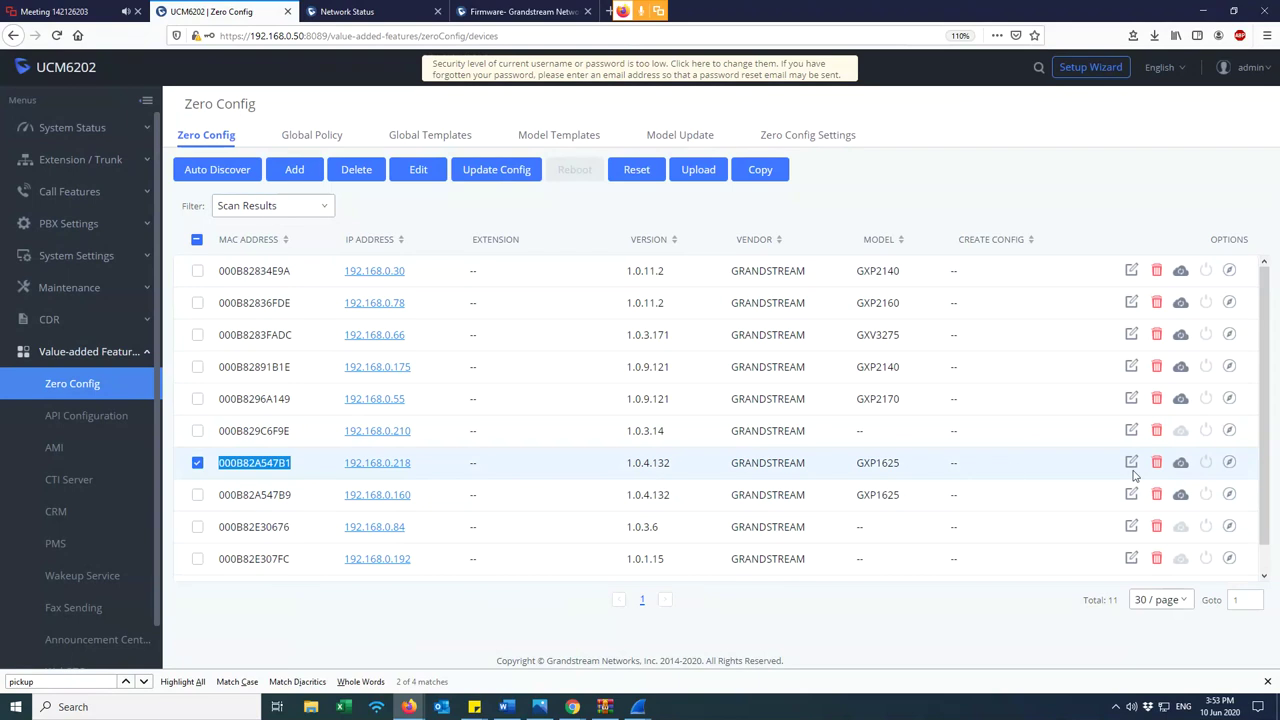
# - Enable Account 1 with extension 1002 for device 000B82A547B1 and send the update to the phone
pyautogui.click(1132, 462)
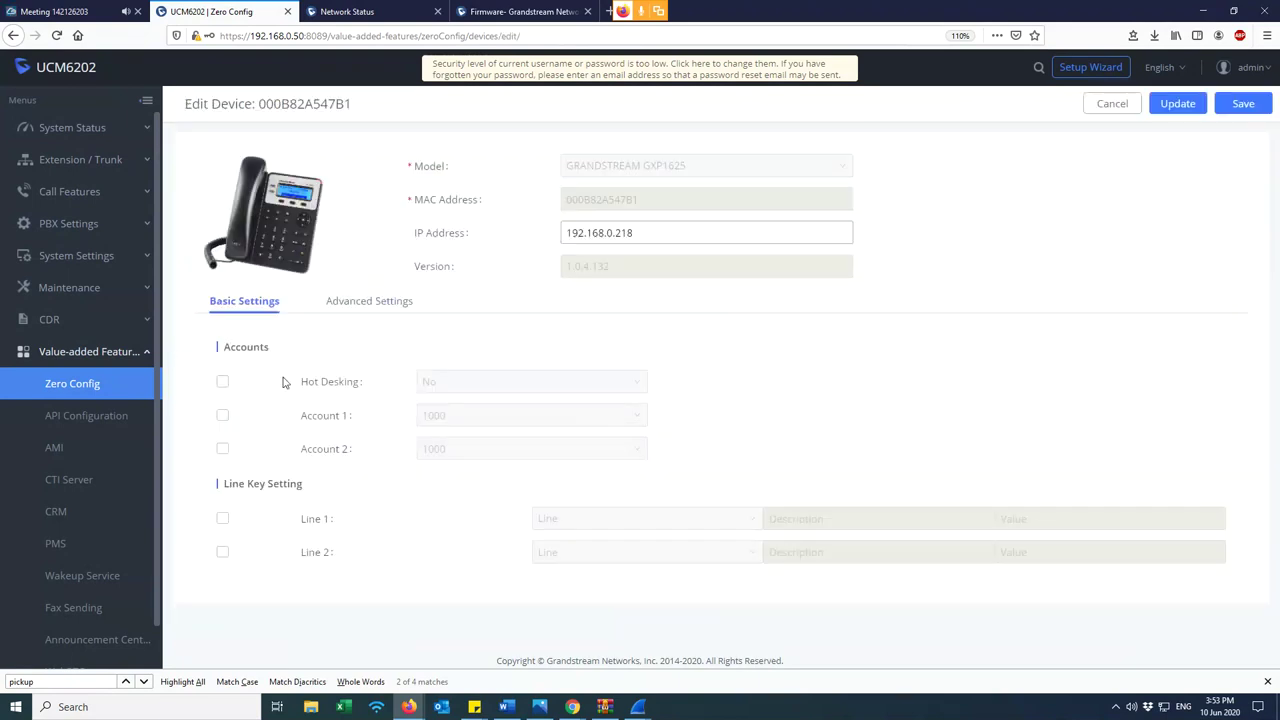
pyautogui.click(223, 417)
pyautogui.click(491, 410)
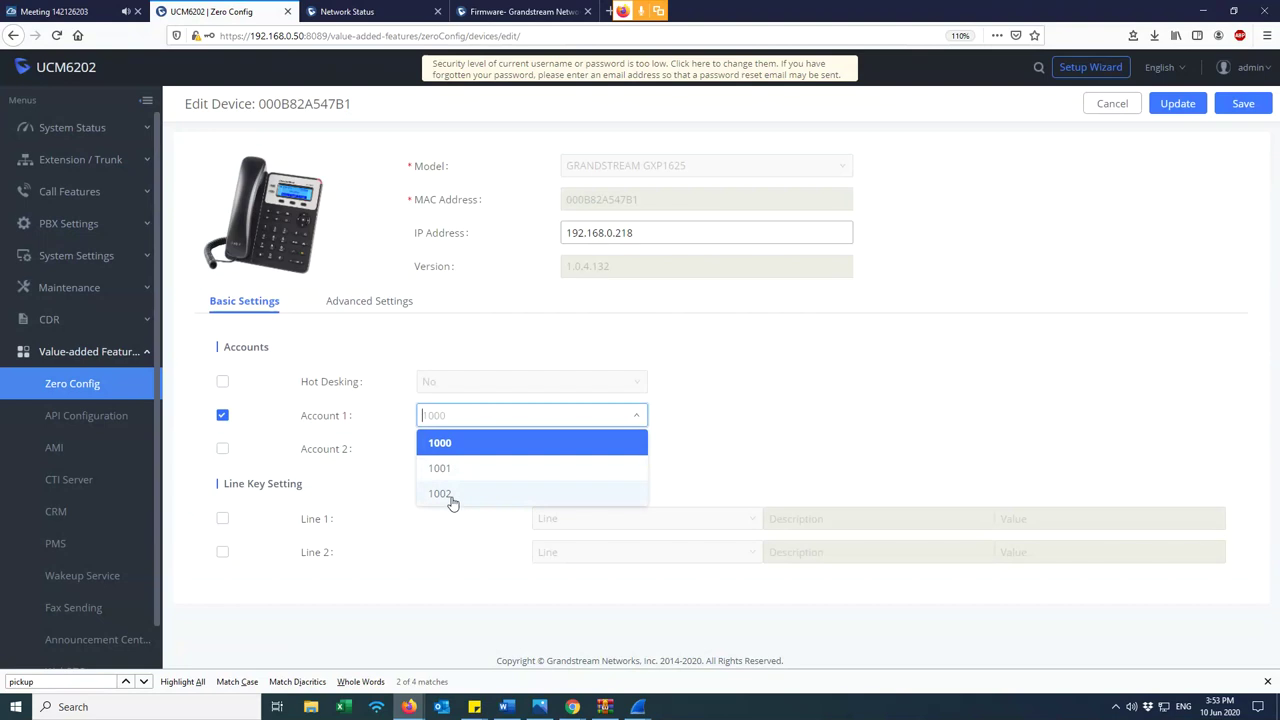
pyautogui.click(441, 494)
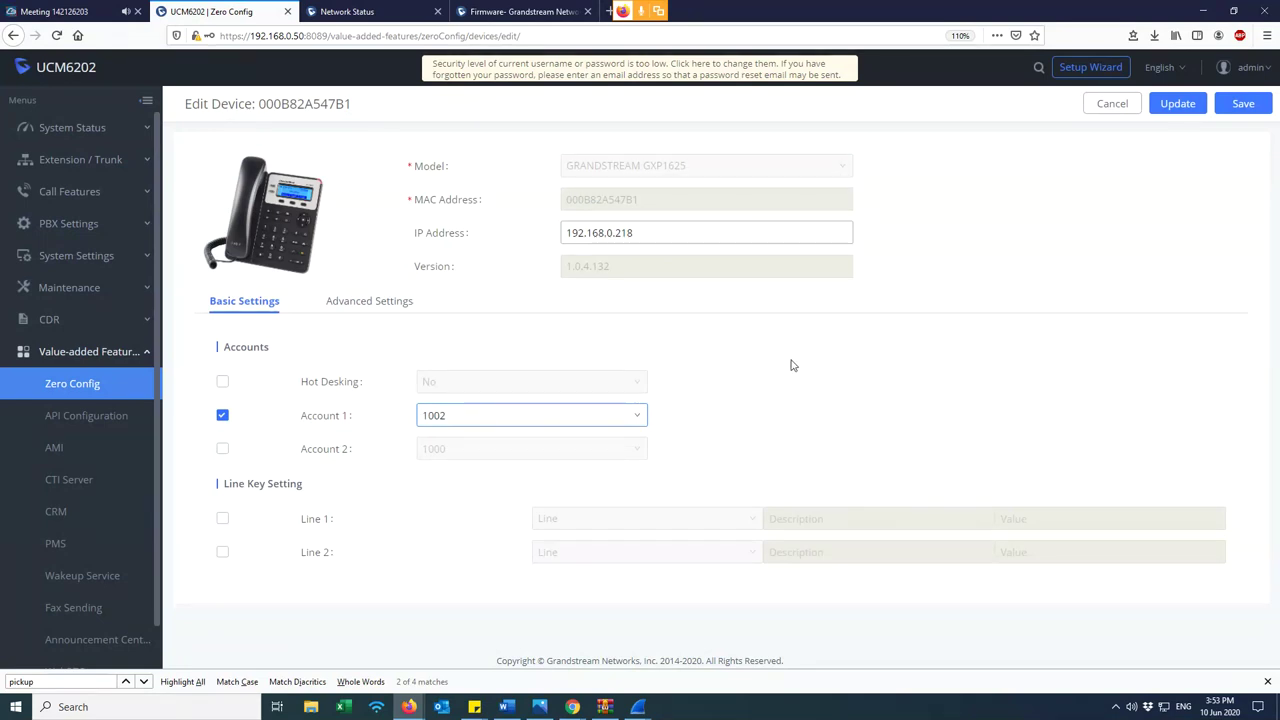
pyautogui.click(1180, 104)
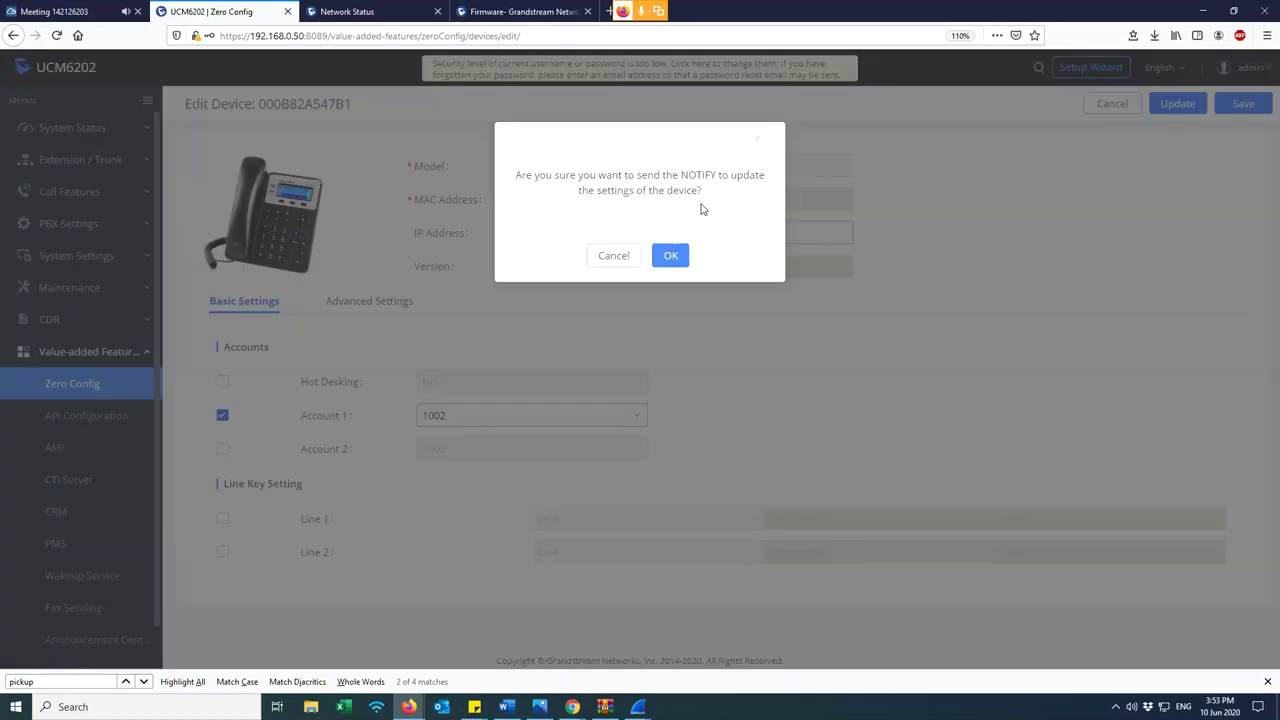
pyautogui.click(670, 256)
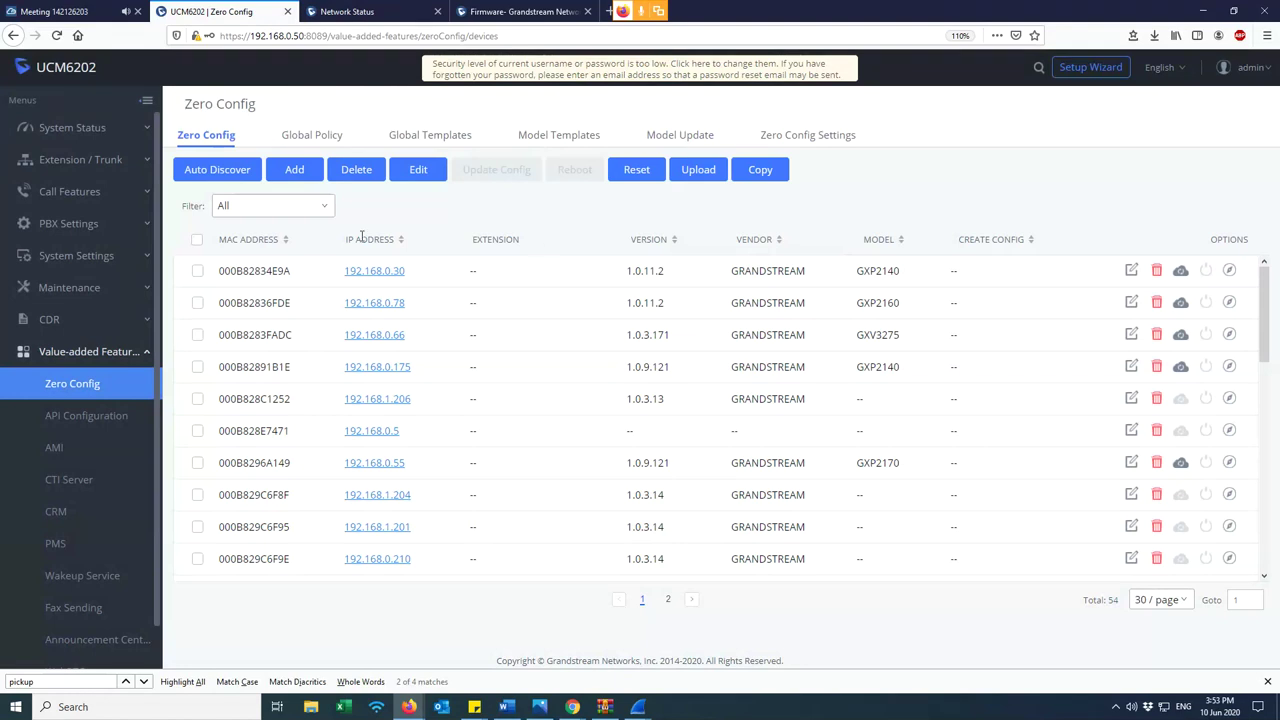
# - Find extension 1002 in the Extension / Trunk > Extensions list
pyautogui.click(76, 161)
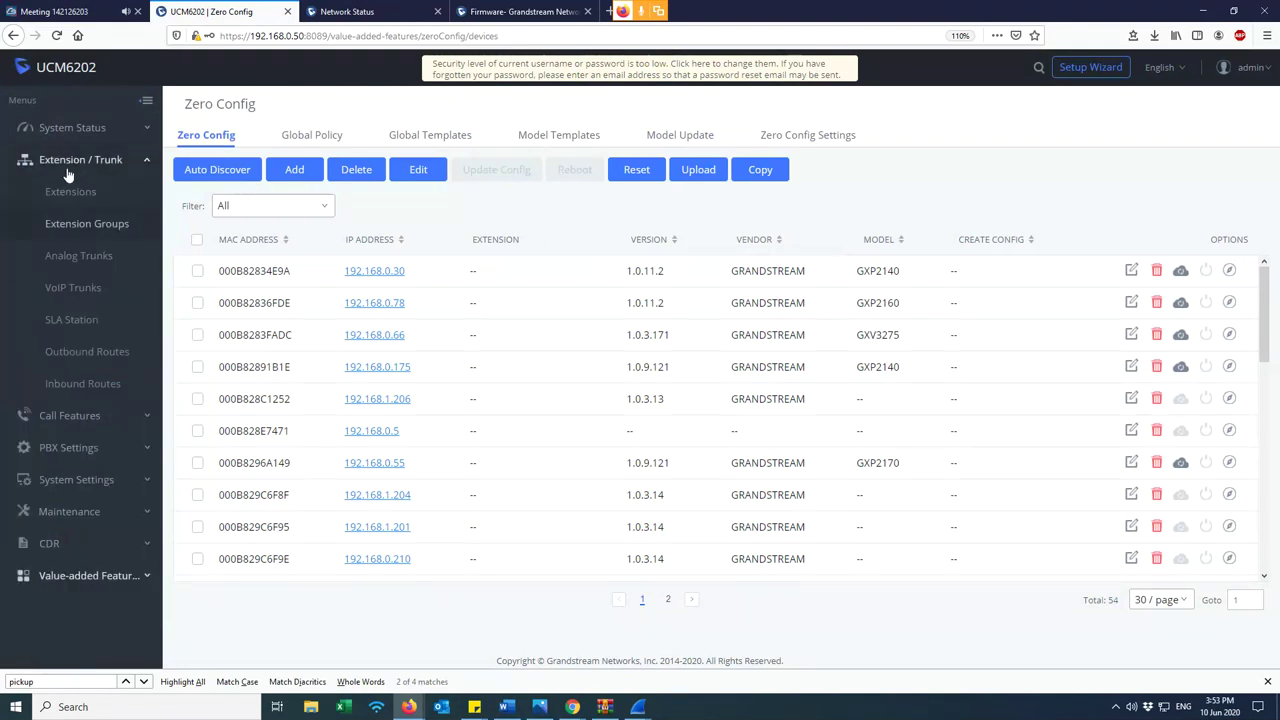
pyautogui.click(88, 191)
pyautogui.doubleClick(462, 289)
# - On the GXP1625, confirm Account 1 (1002) shows registered to SIP server 192.168.0.50
pyautogui.click(360, 11)
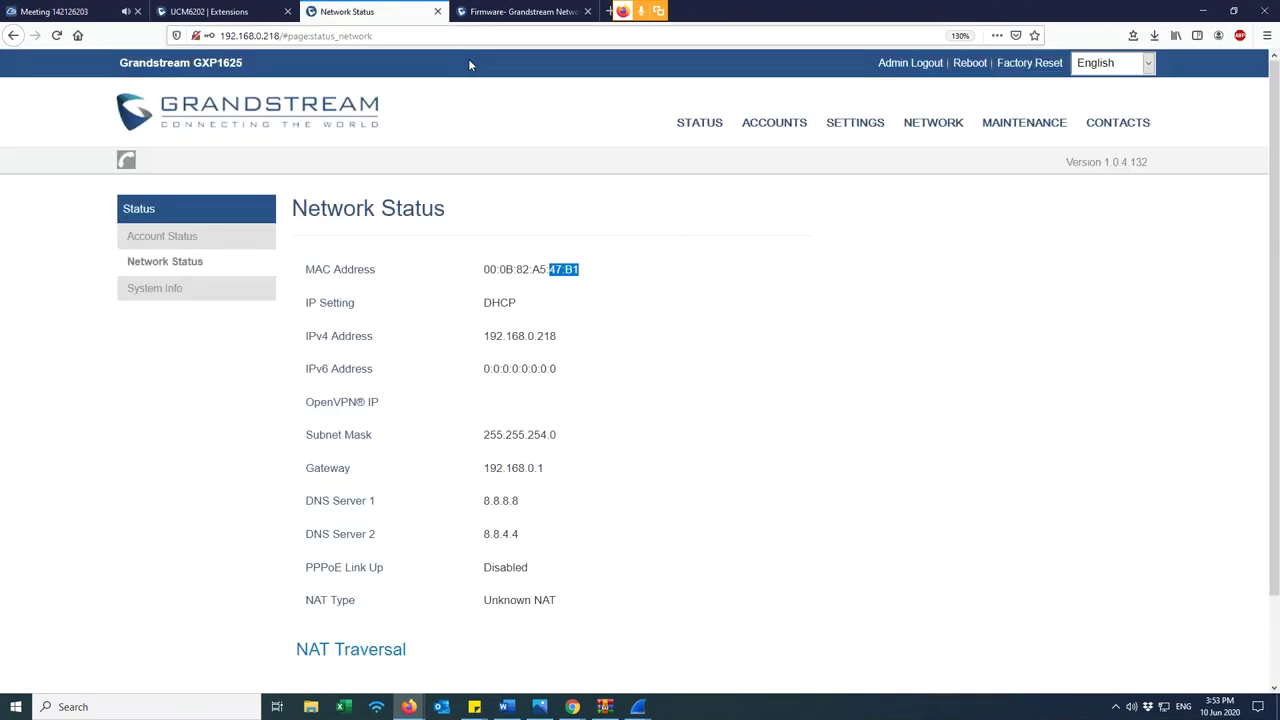
pyautogui.click(767, 130)
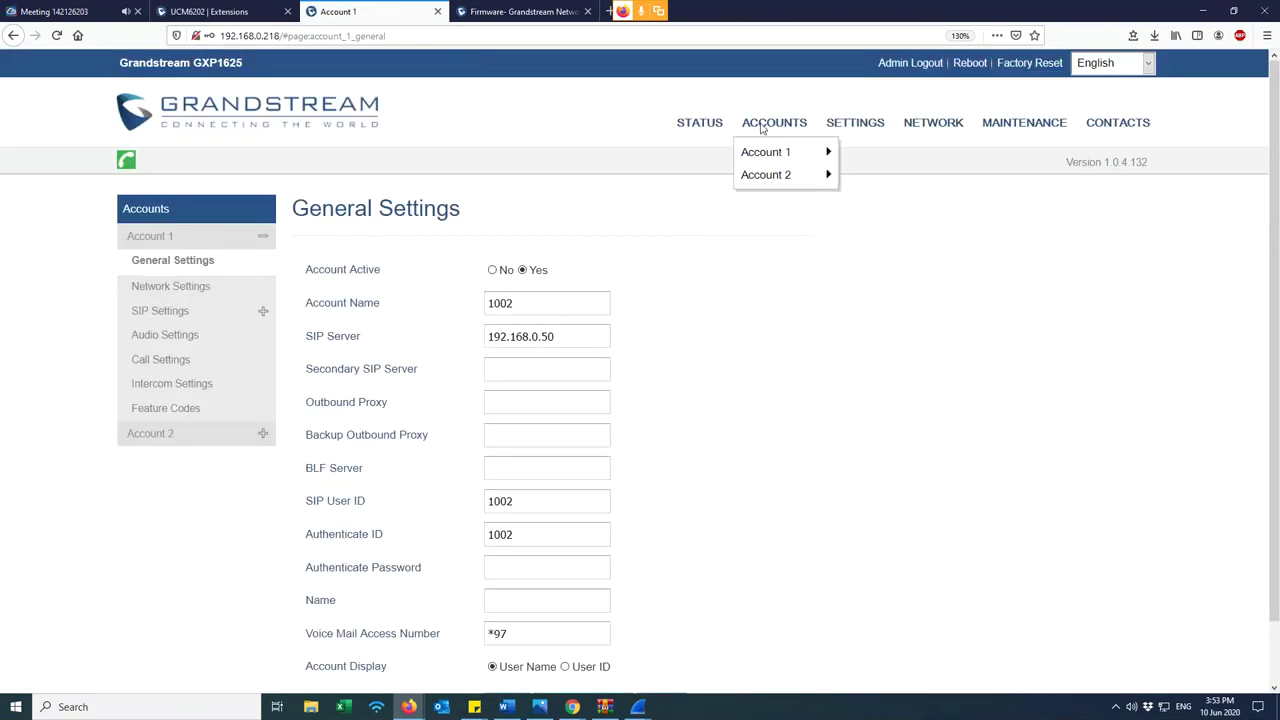
pyautogui.click(695, 126)
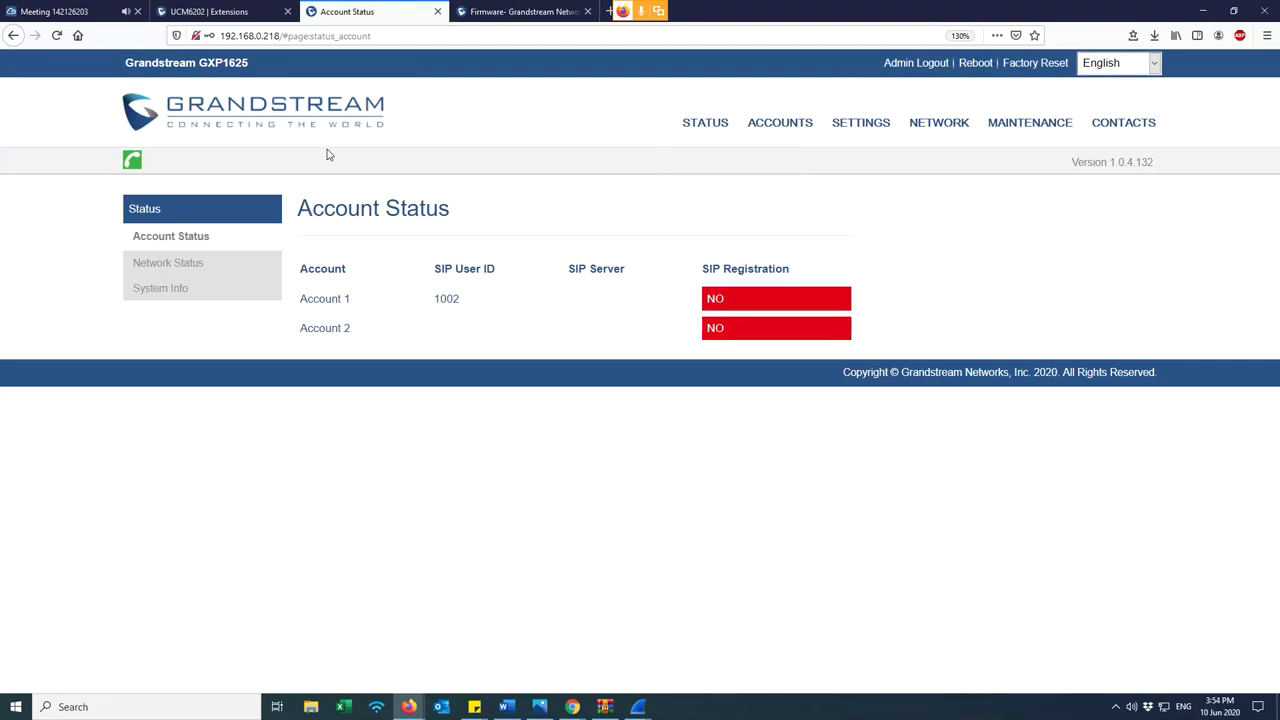
pyautogui.moveTo(637, 299); pyautogui.dragTo(567, 304)
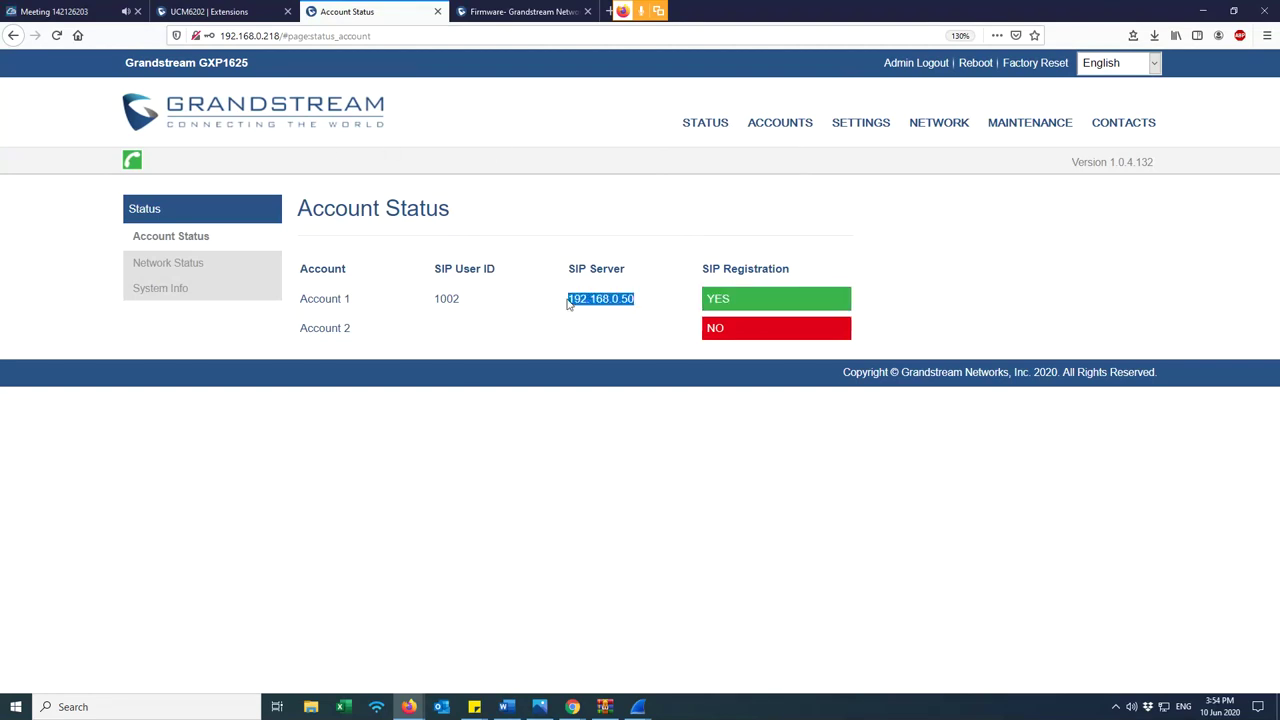
pyautogui.click(713, 396)
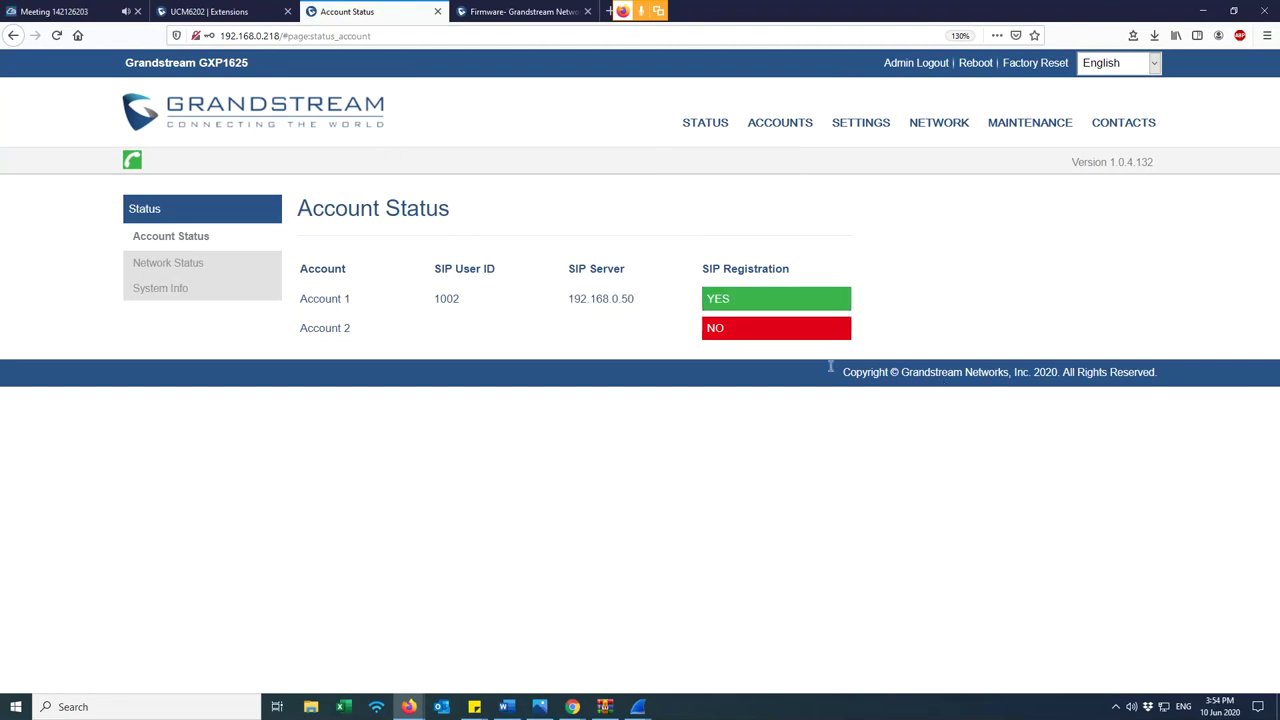
pyautogui.click(200, 8)
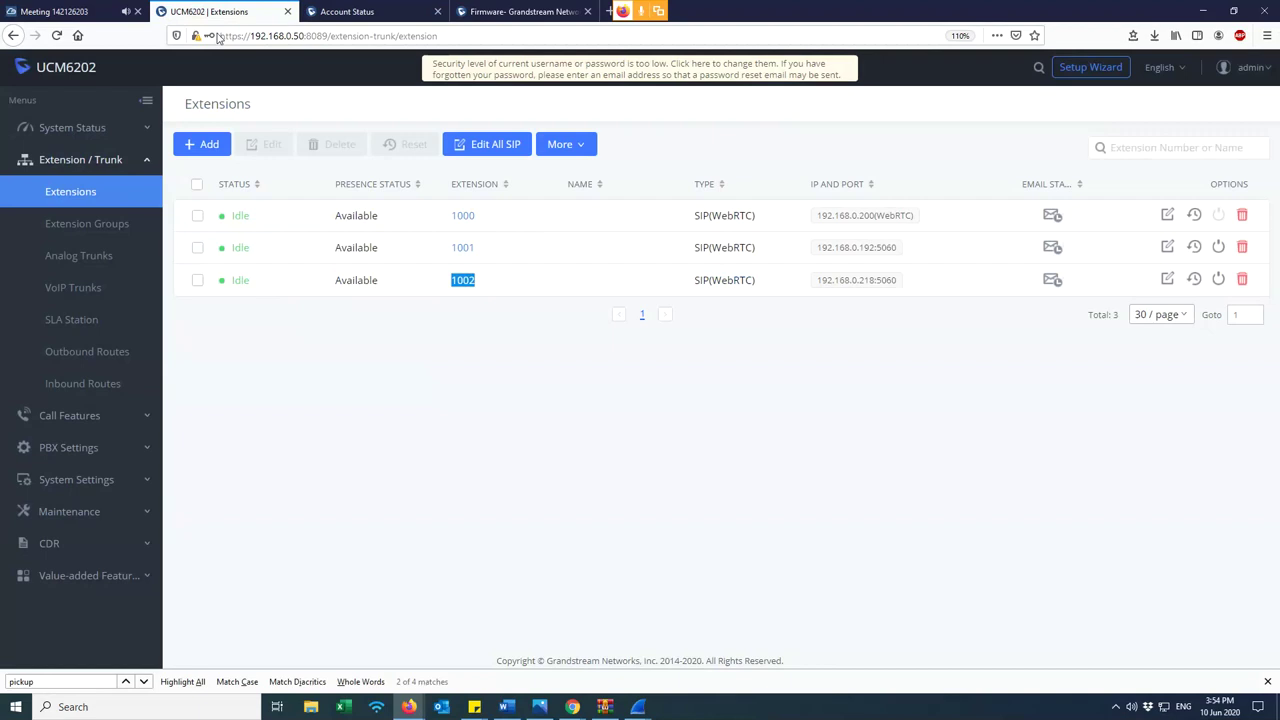
# - Reopen Zero Config and filter the device list to Scan Results to check the GXP1625
pyautogui.click(100, 576)
pyautogui.click(90, 390)
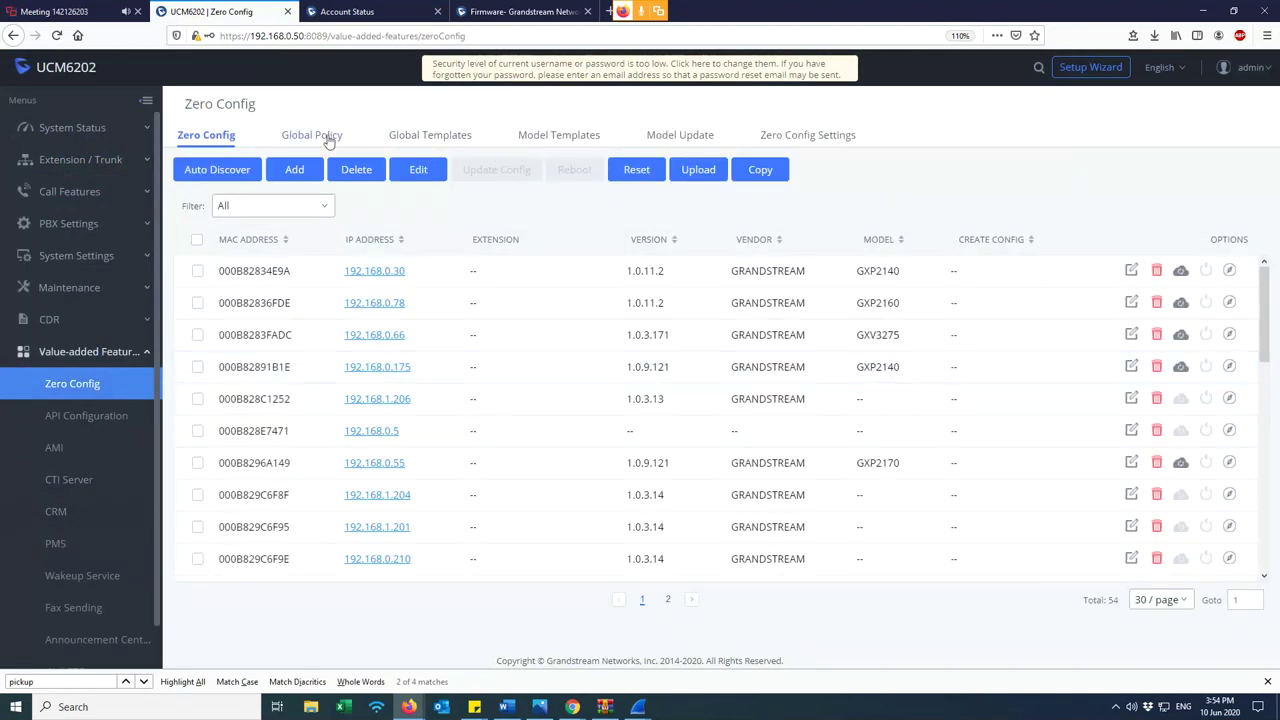
pyautogui.click(689, 139)
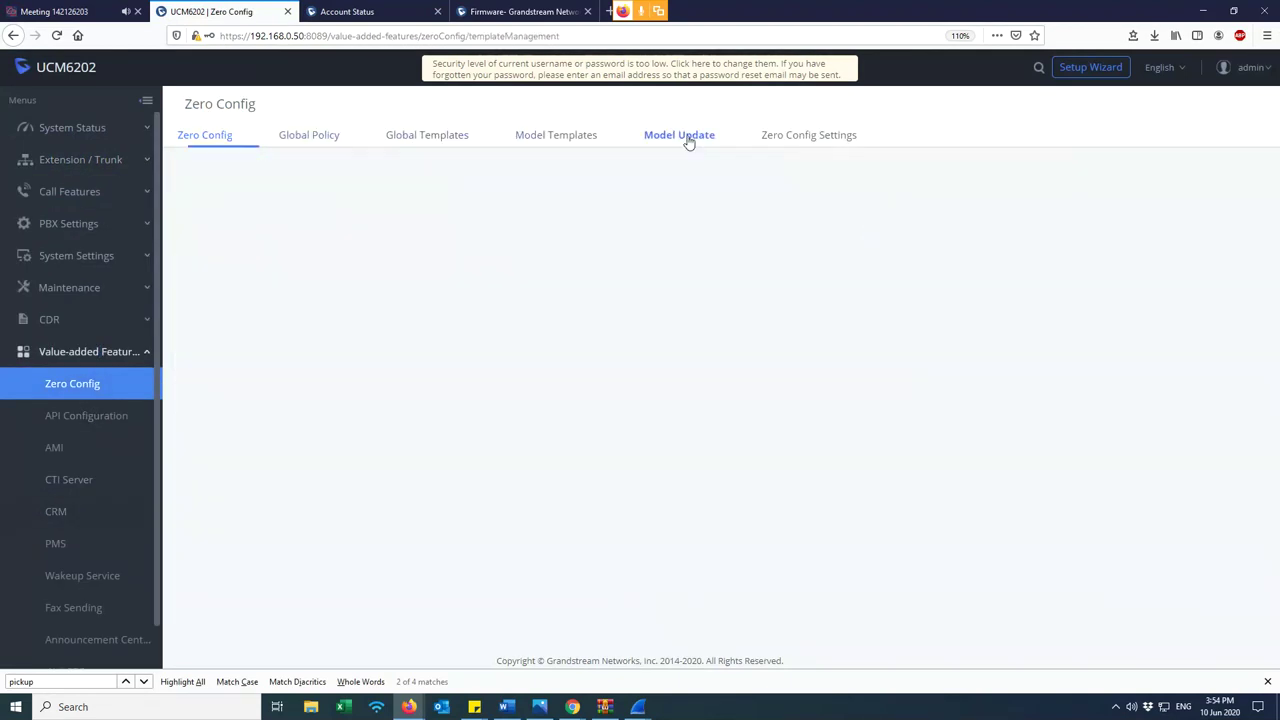
pyautogui.click(201, 138)
pyautogui.click(265, 205)
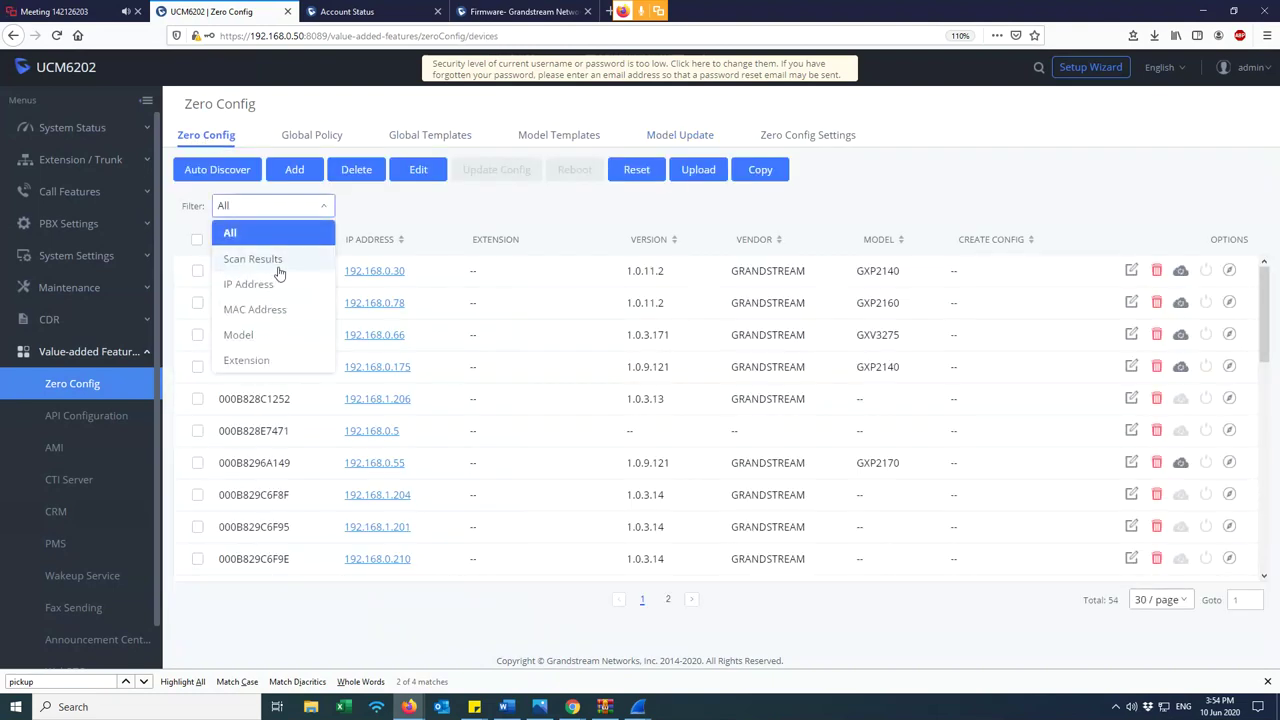
pyautogui.click(277, 262)
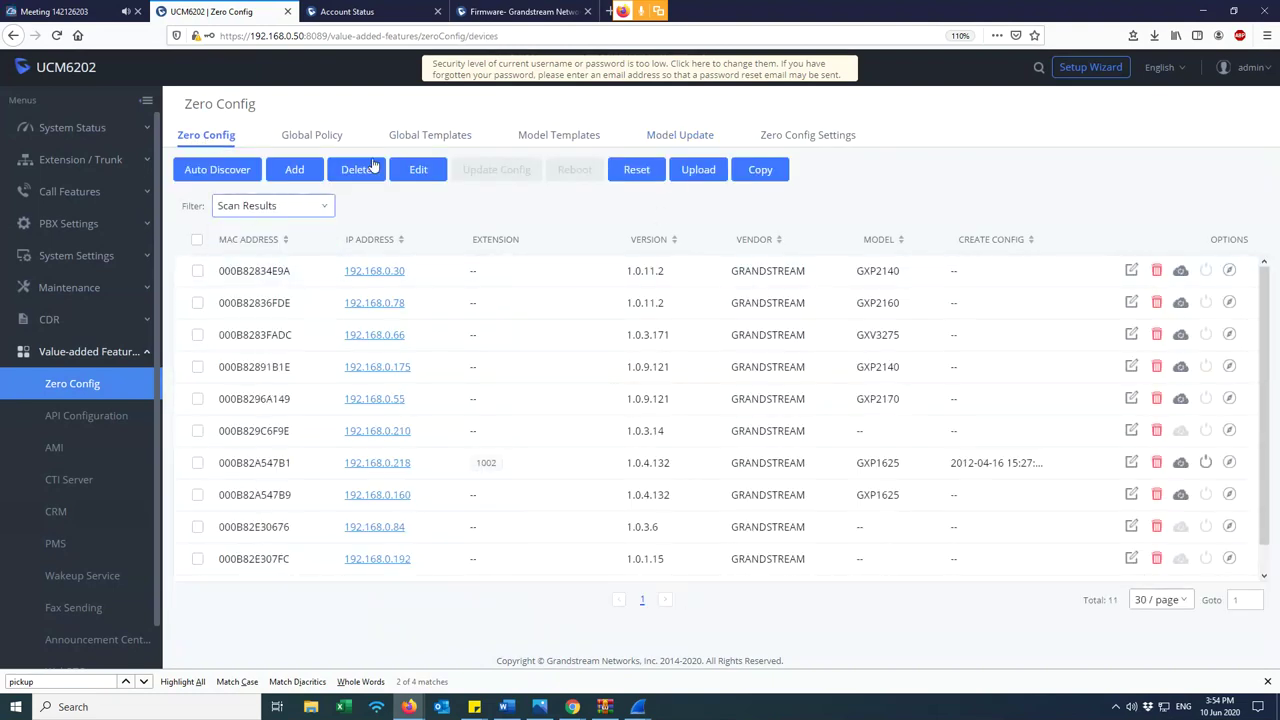
# - Browse Global Policy and Global Templates, then go to Zero Config Settings
pyautogui.click(325, 140)
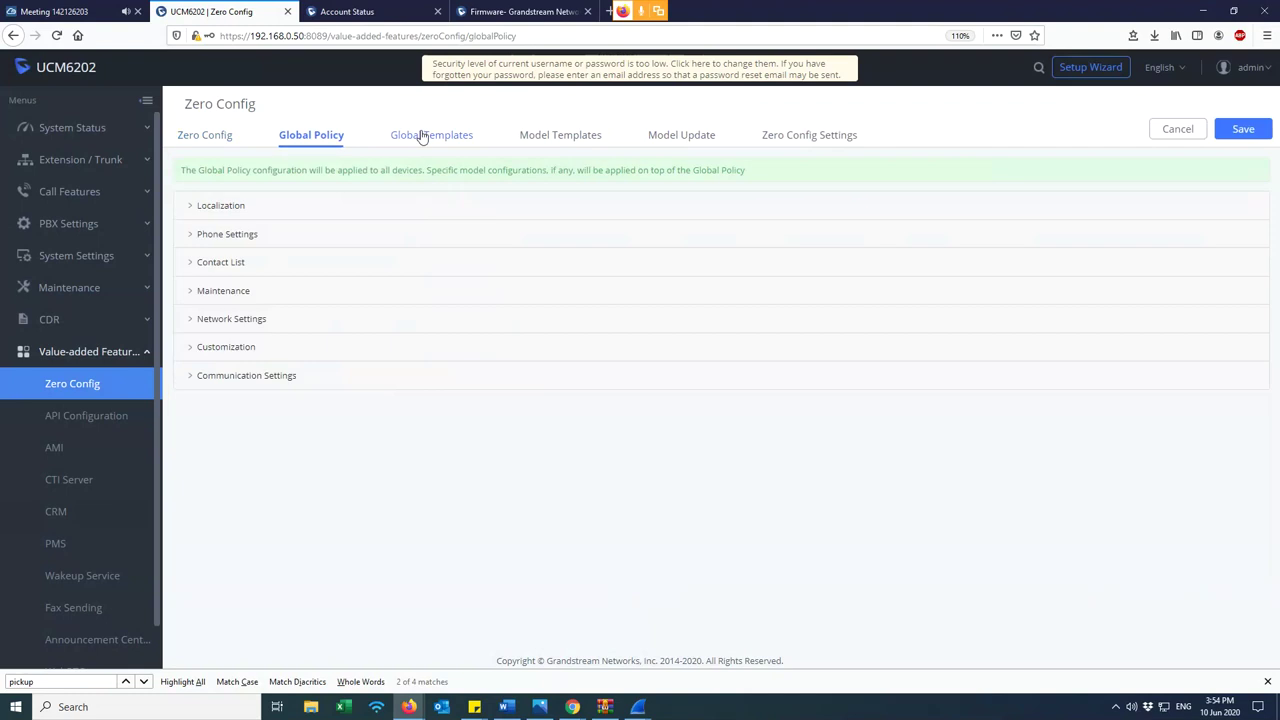
pyautogui.click(425, 138)
pyautogui.click(222, 137)
pyautogui.click(830, 140)
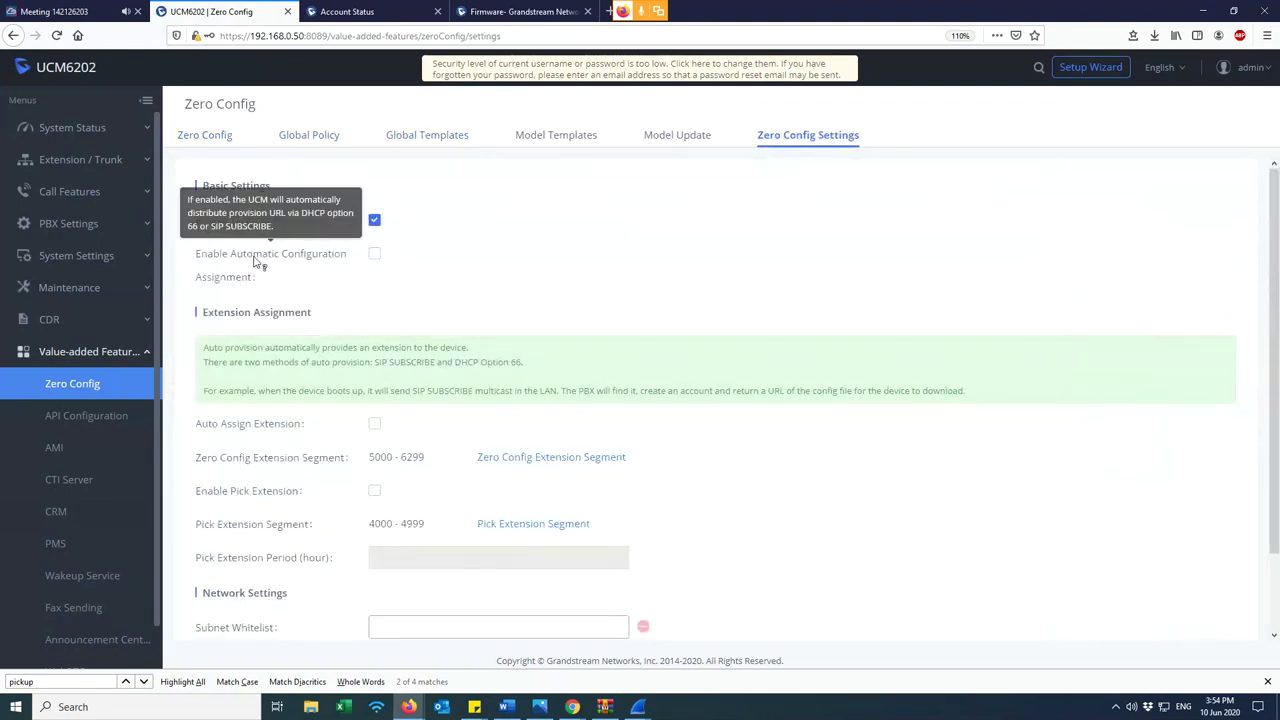
# - Enable automatic configuration and extension assignment, then follow the 5000–6299 segment link to PBX General Settings
pyautogui.click(374, 257)
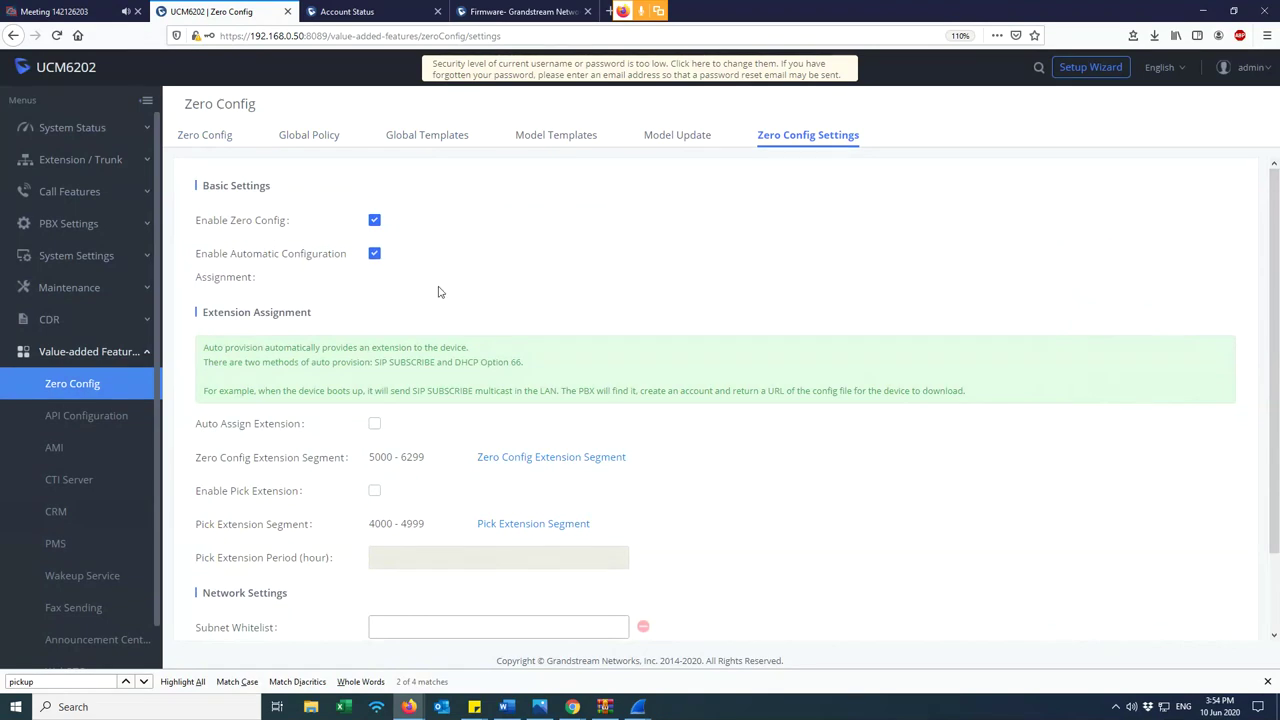
pyautogui.click(374, 425)
pyautogui.moveTo(368, 458); pyautogui.dragTo(396, 457)
pyautogui.moveTo(401, 457); pyautogui.dragTo(426, 458)
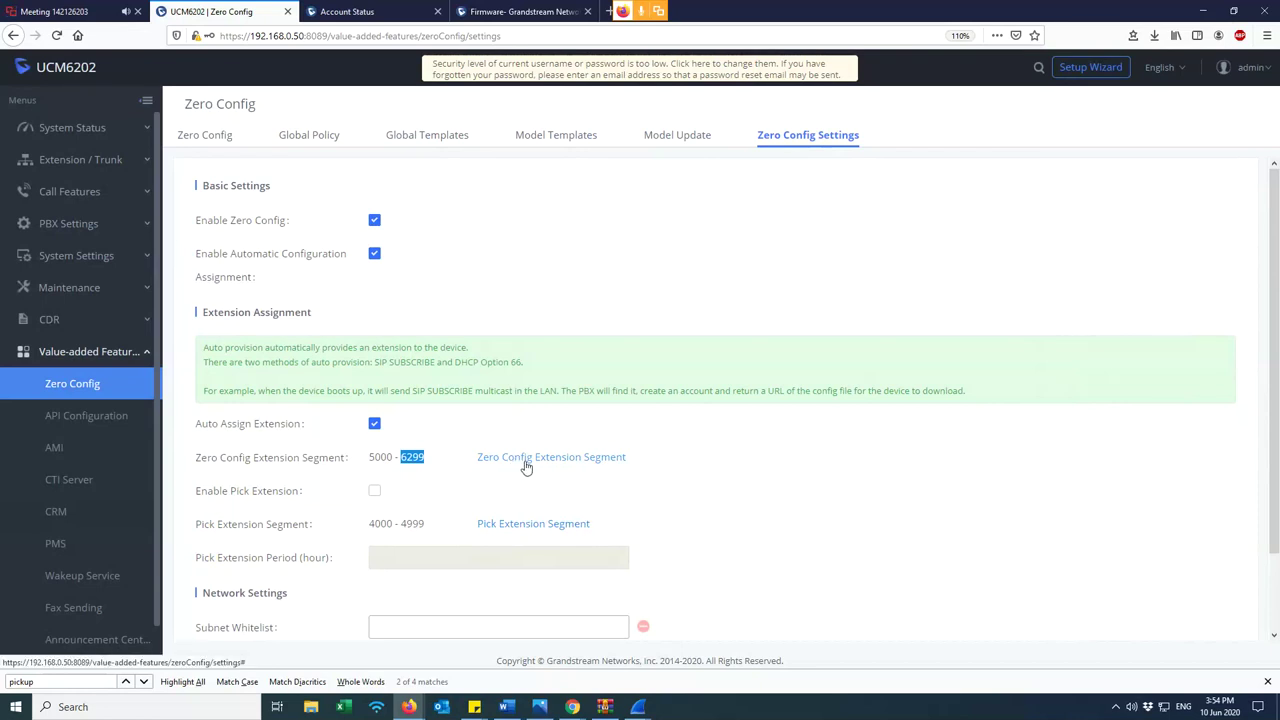
pyautogui.click(526, 466)
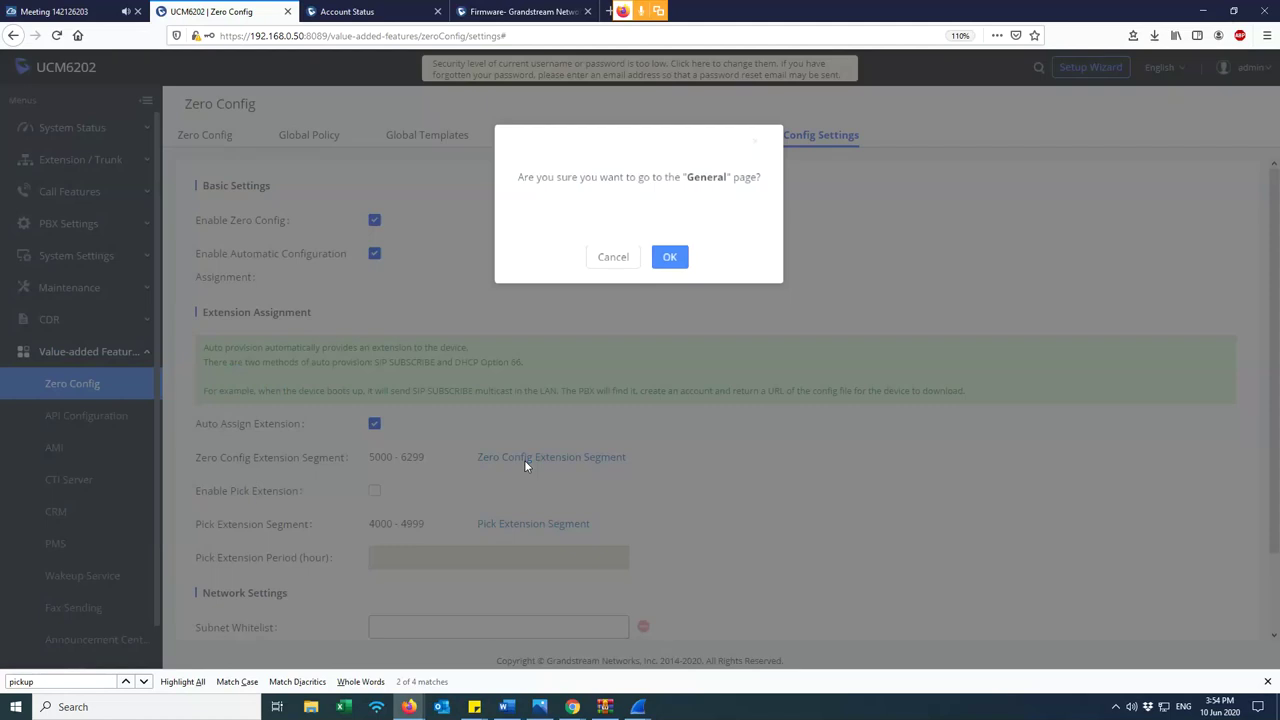
pyautogui.click(670, 255)
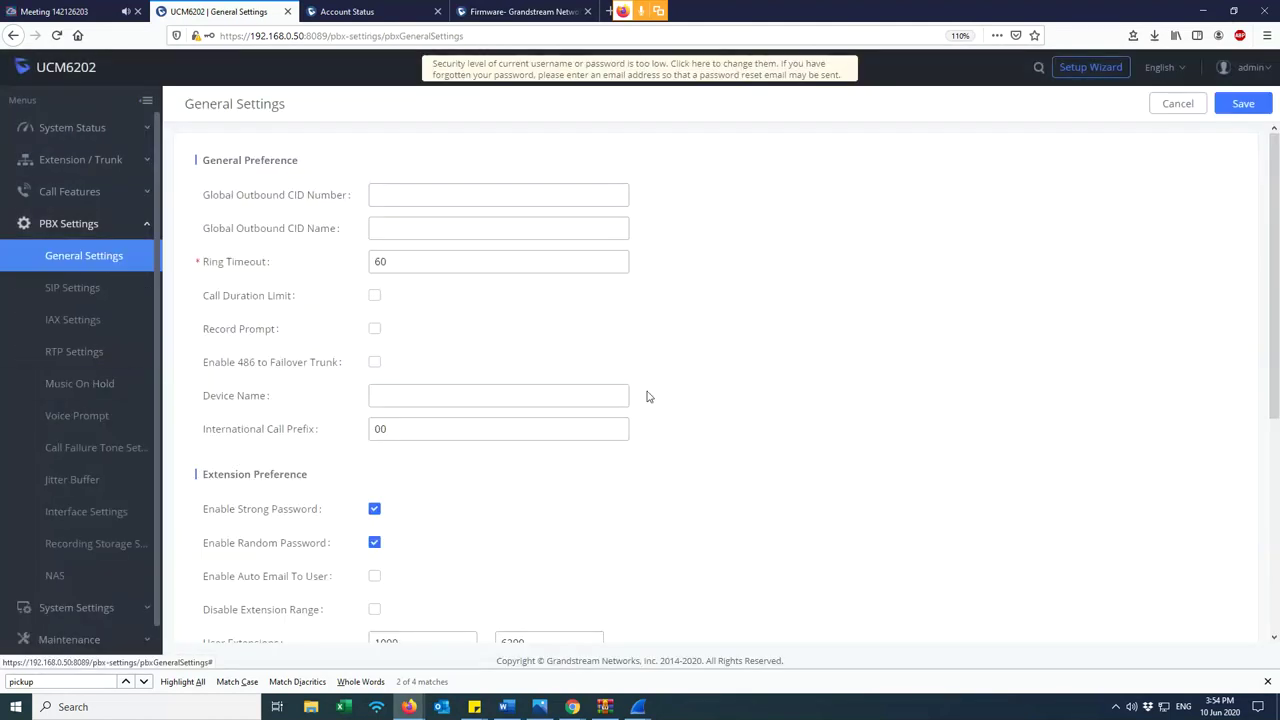
# - Change the Auto Provision Extensions range start from 5000 to 100
pyautogui.scroll(-3, 463, 434)
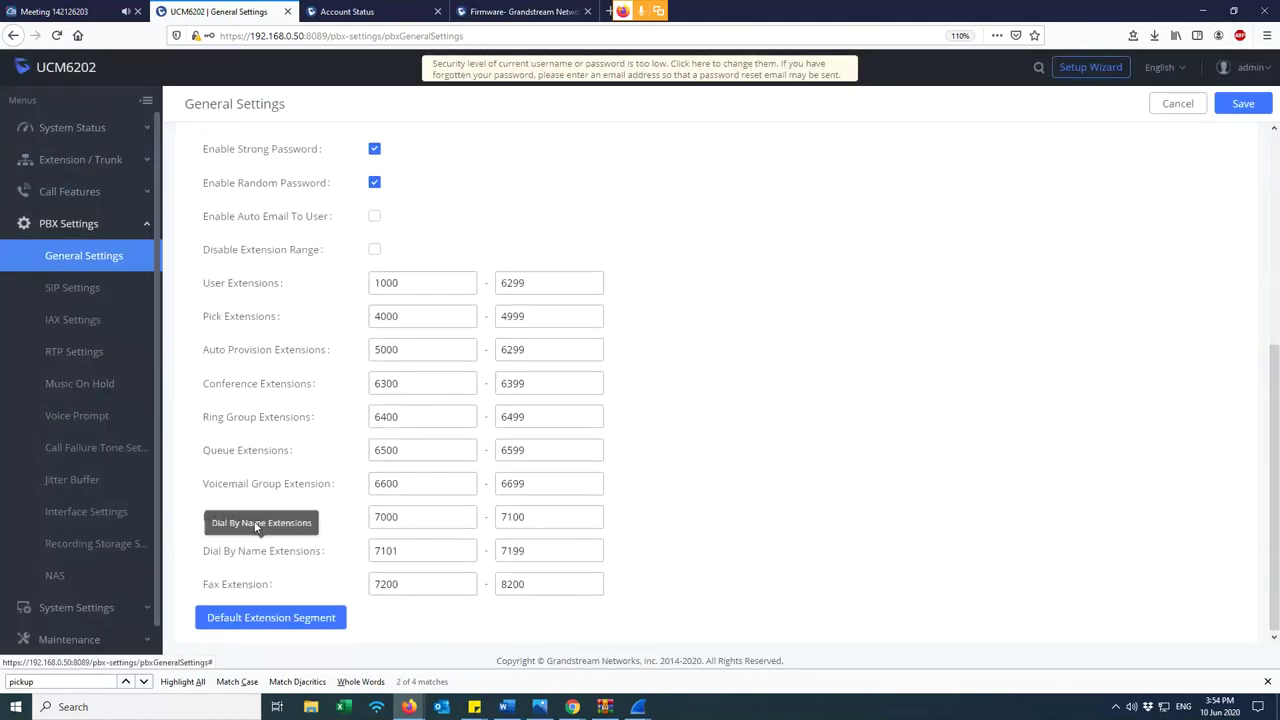
pyautogui.hotkey('ctrl', 'f')
pyautogui.write('zer')
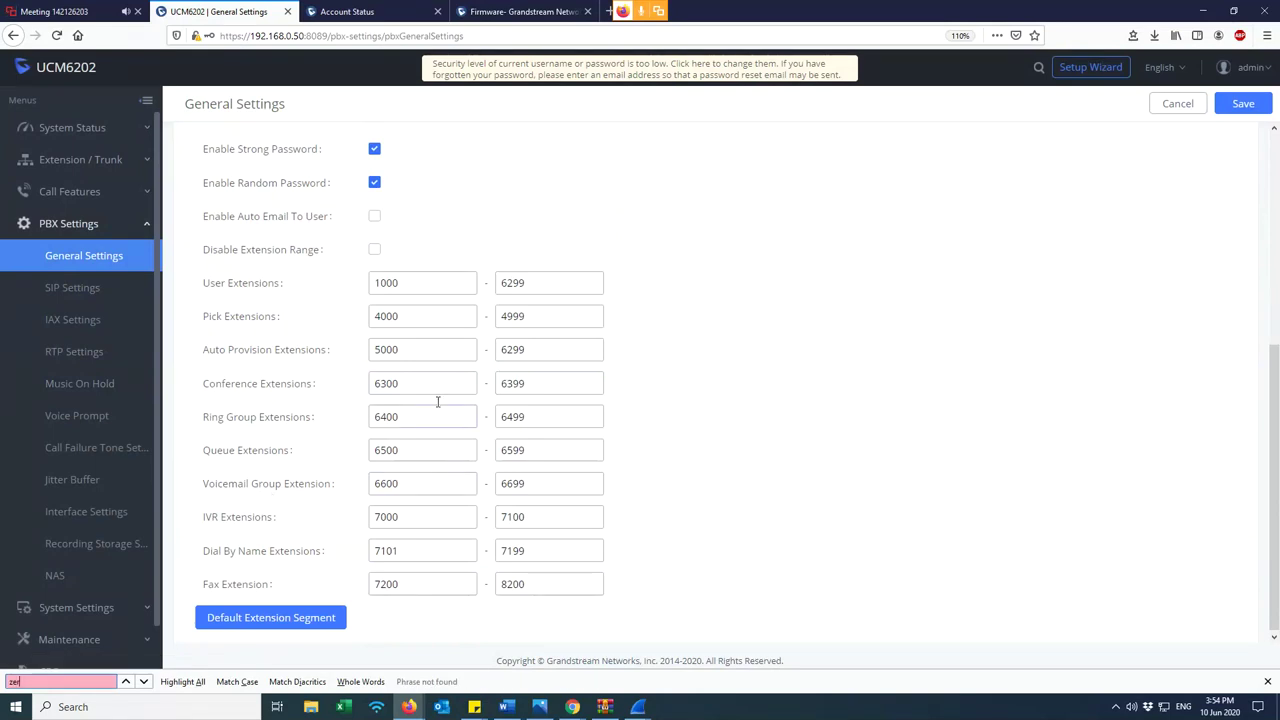
pyautogui.moveTo(440, 350); pyautogui.dragTo(401, 357)
pyautogui.doubleClick(408, 352)
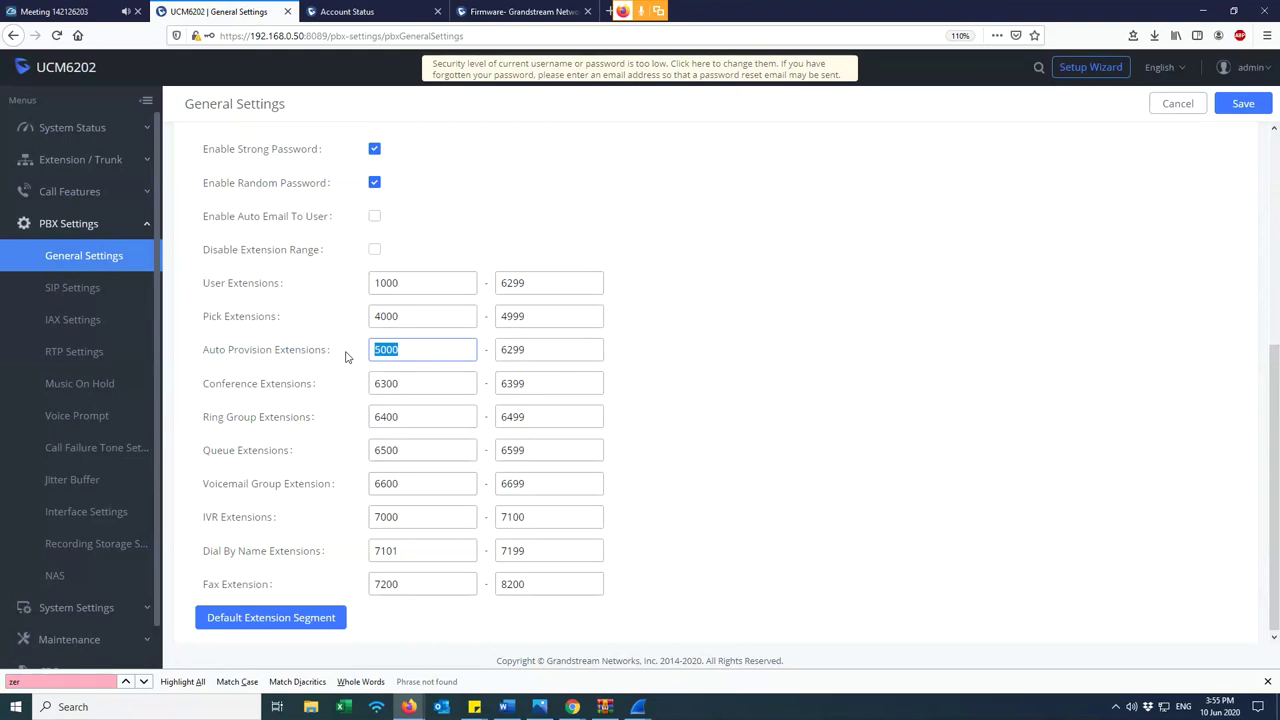
pyautogui.write('100')
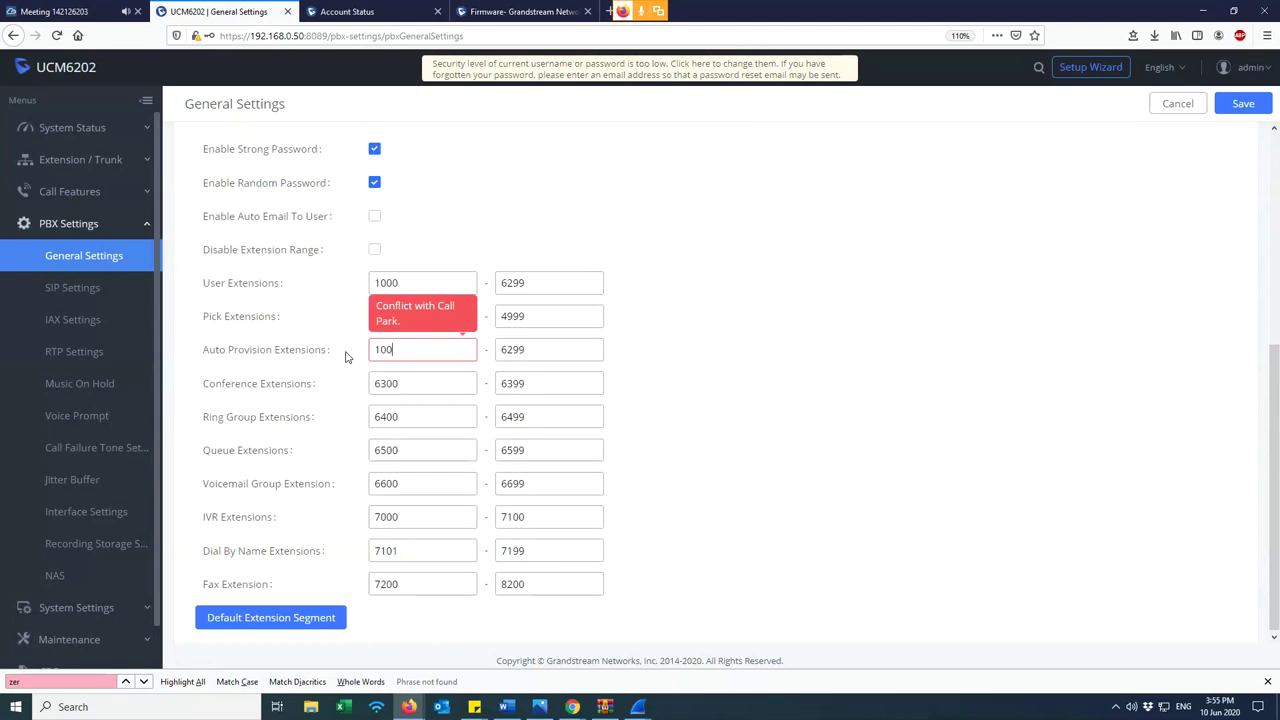
pyautogui.click(393, 264)
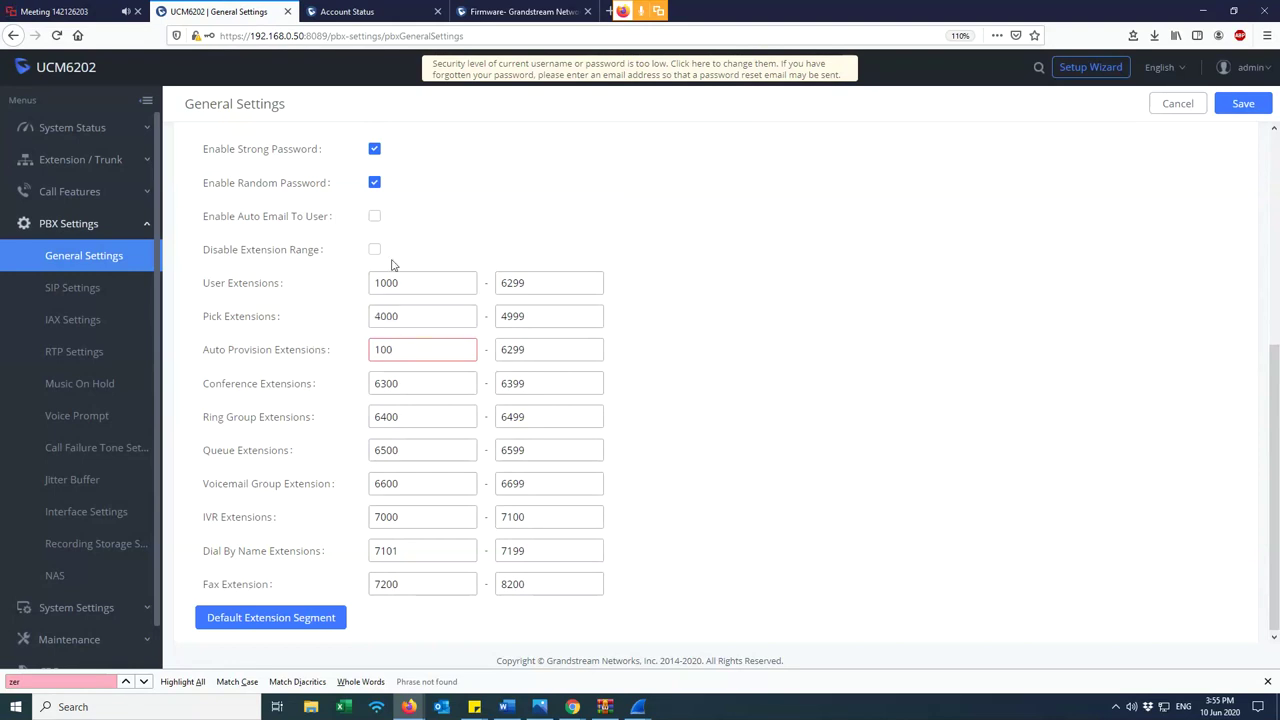
pyautogui.click(403, 351)
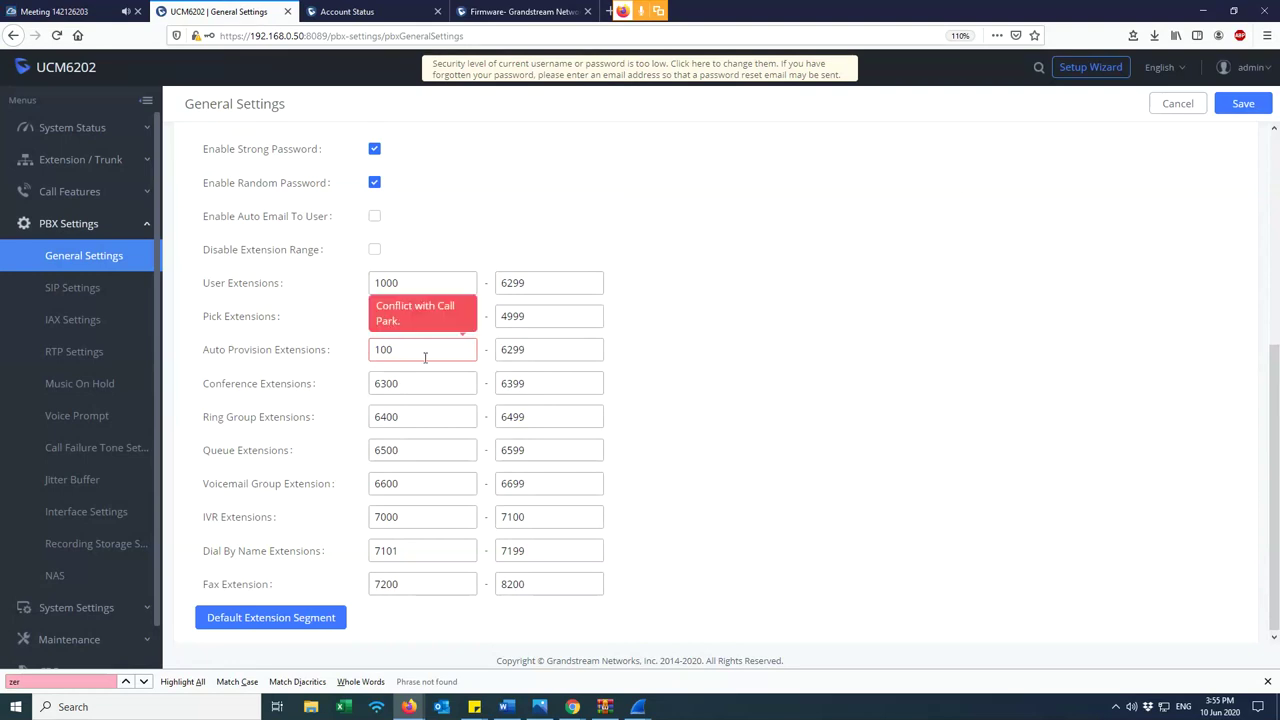
# - Compare the Auto Provision range against the neighbouring ranges, including User Extensions starting at 1000
pyautogui.scroll(-1, 120, 483)
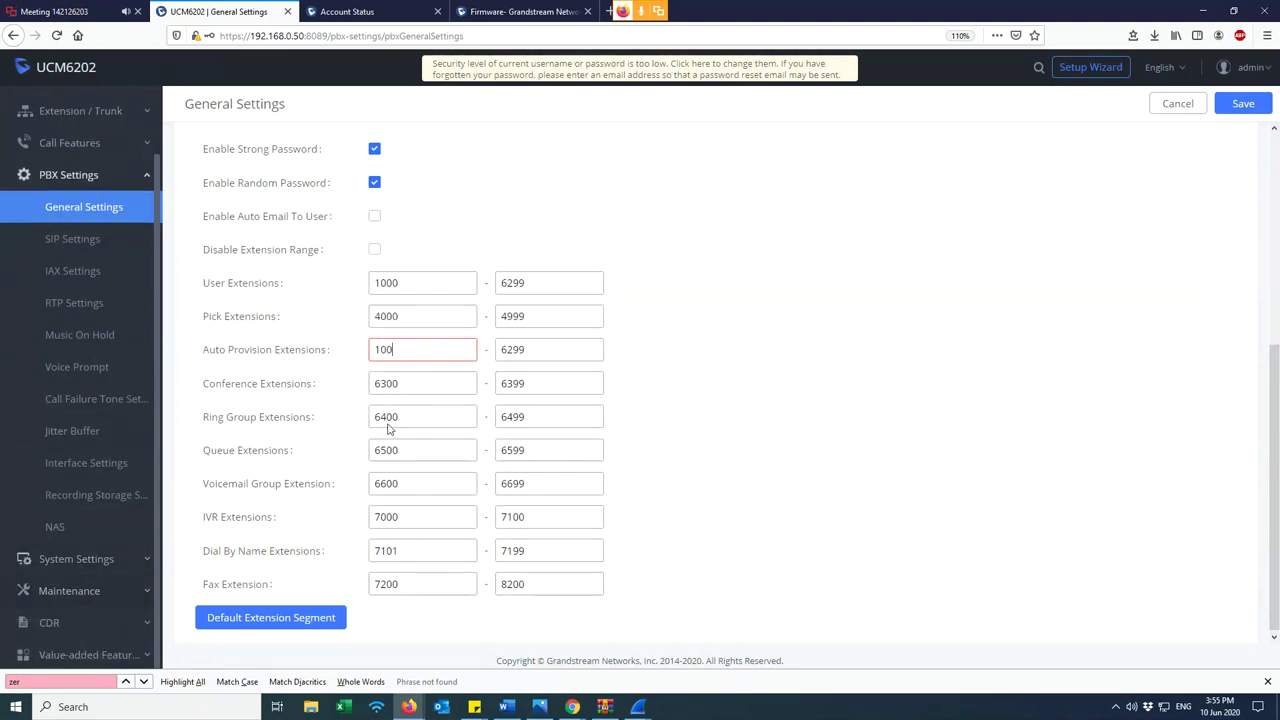
pyautogui.doubleClick(550, 352)
pyautogui.doubleClick(521, 316)
pyautogui.doubleClick(512, 283)
pyautogui.moveTo(400, 283); pyautogui.dragTo(373, 283)
pyautogui.click(416, 353)
# - Go back to Value-added Features > Zero Config > Zero Config Settings
pyautogui.click(88, 655)
pyautogui.click(88, 338)
pyautogui.click(812, 134)
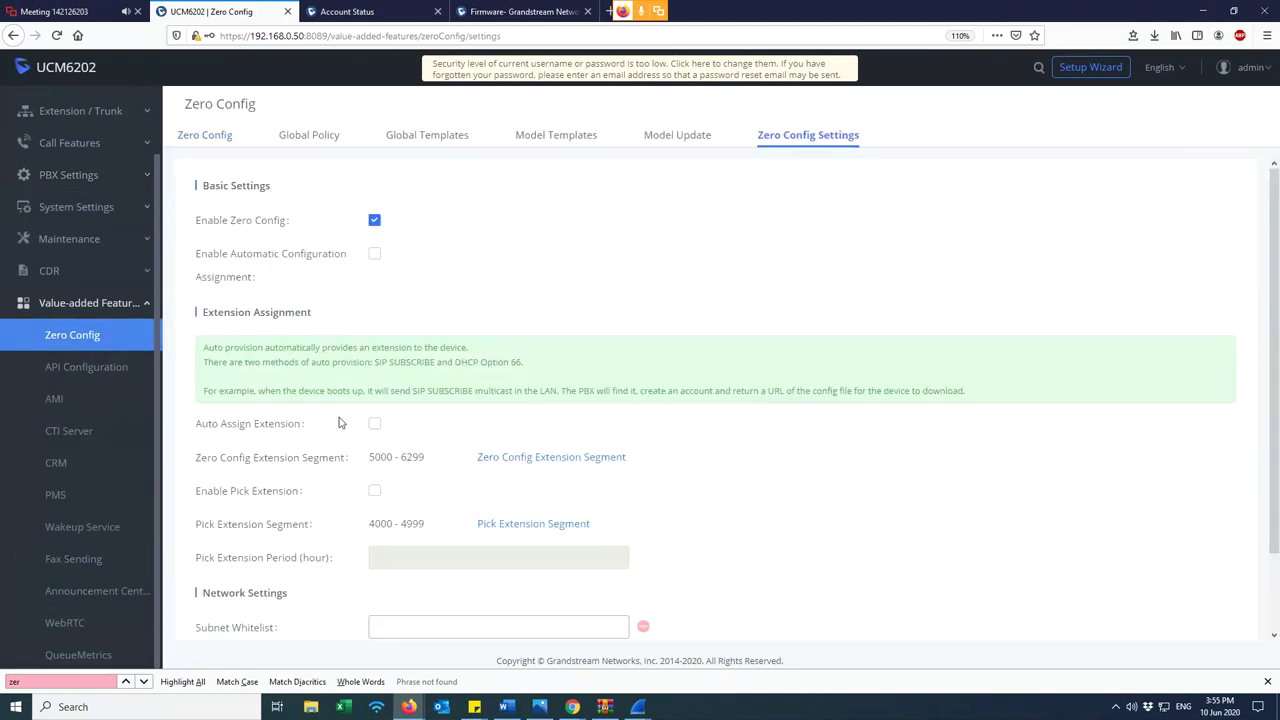
# - Enable Auto Assign Extension and Automatic Configuration Assignment, then review and select all Scan Results devices
pyautogui.click(374, 424)
pyautogui.click(374, 254)
pyautogui.click(203, 136)
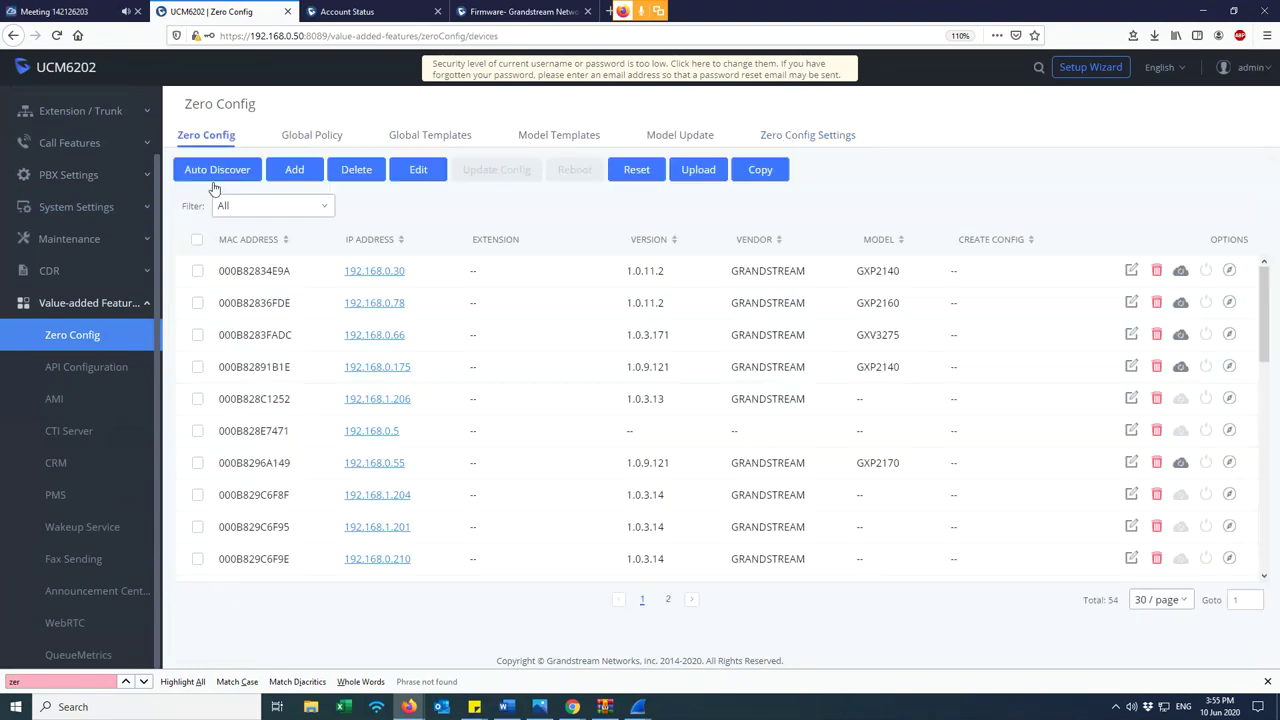
pyautogui.click(240, 205)
pyautogui.click(266, 262)
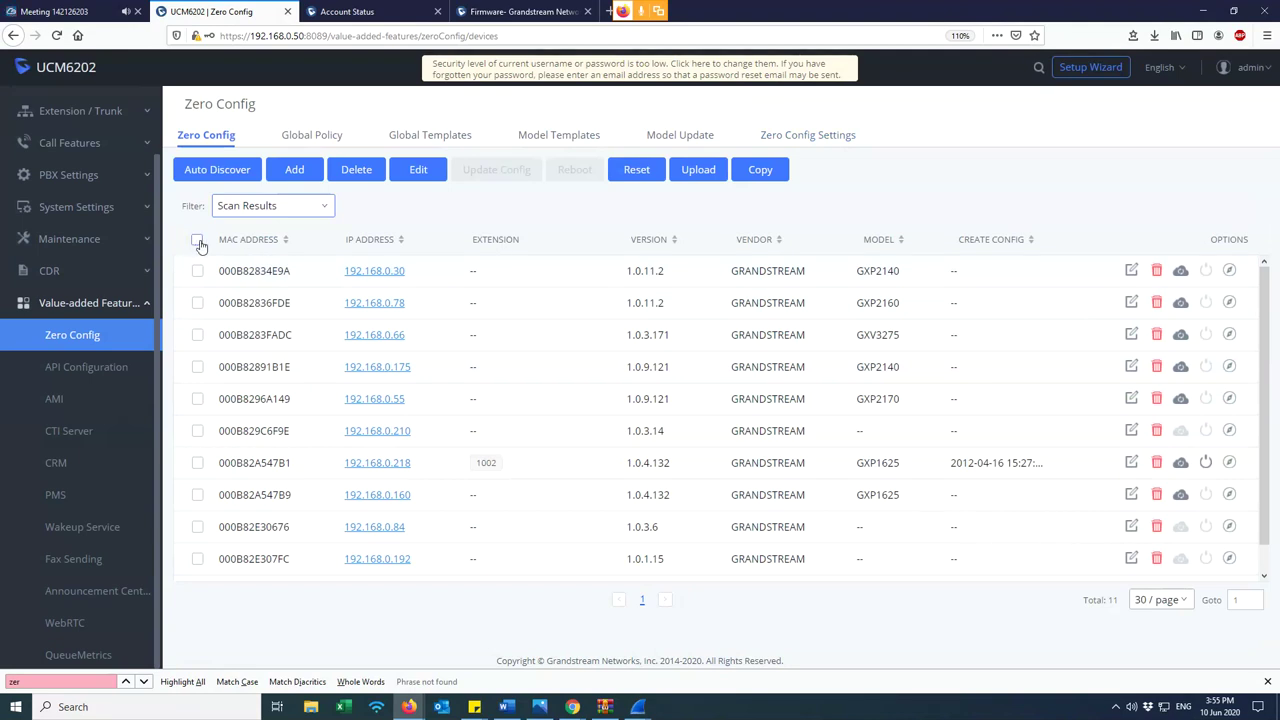
pyautogui.click(197, 241)
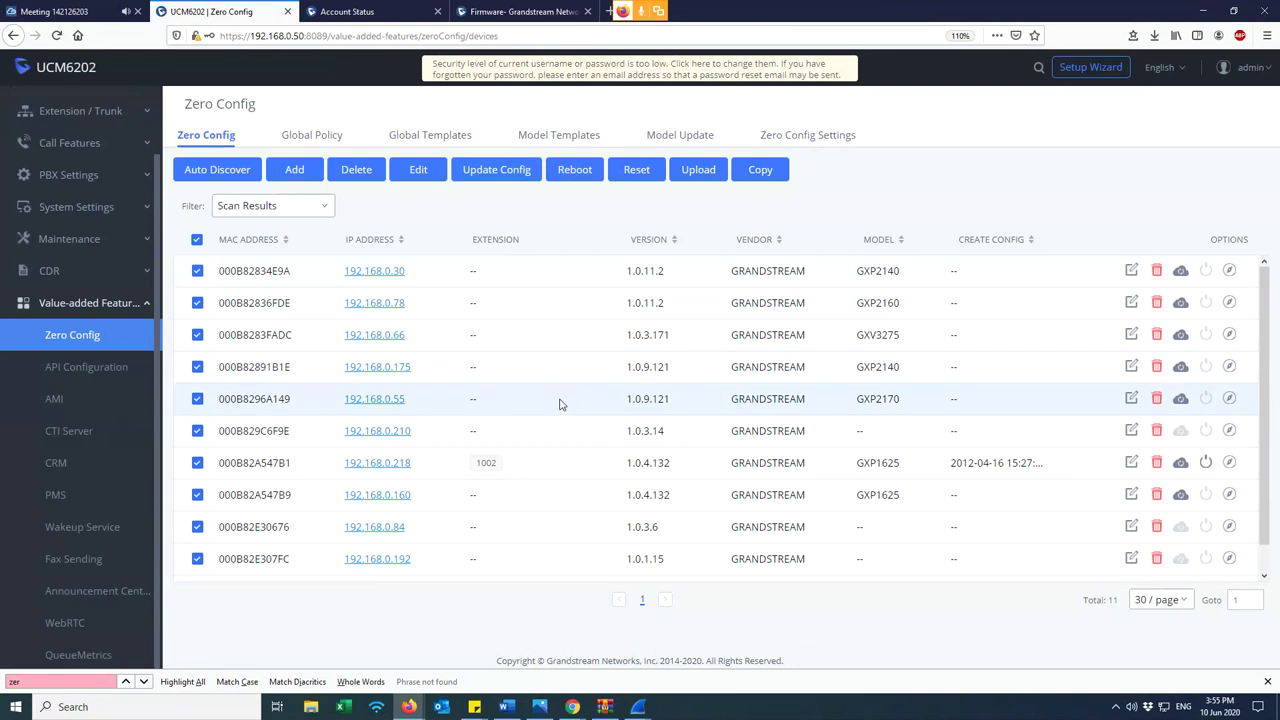
pyautogui.click(829, 140)
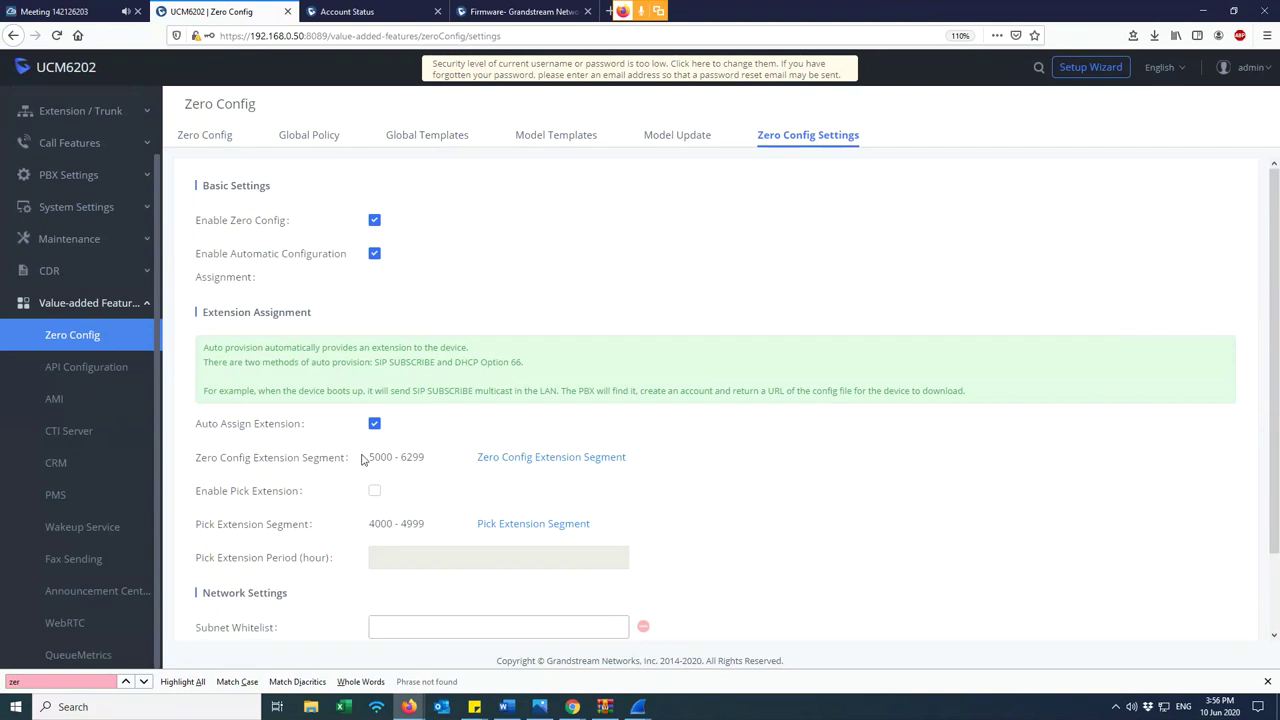
# - Open the System Status Dashboard showing 13% memory, 2% CPU, 3 extensions and abnormal trunks
pyautogui.moveTo(368, 457); pyautogui.dragTo(394, 456)
pyautogui.scroll(-2, 458, 482)
pyautogui.scroll(2, 482, 513)
pyautogui.click(123, 306)
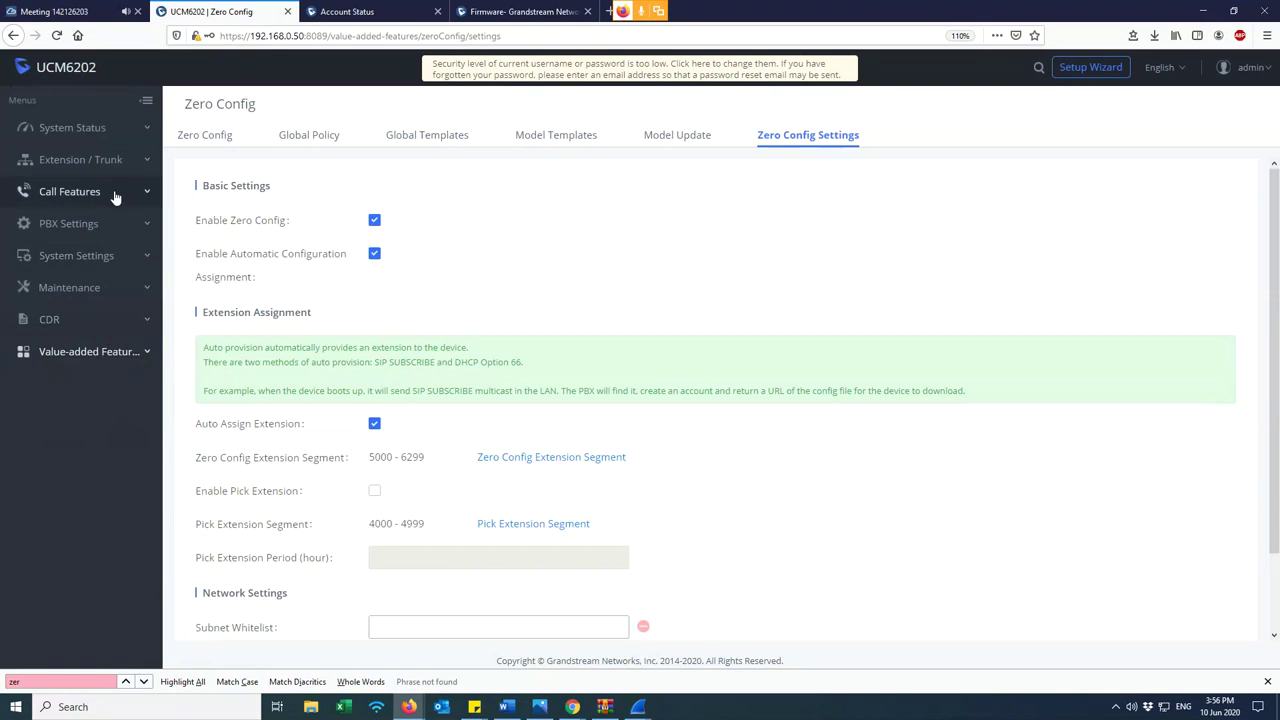
pyautogui.click(128, 133)
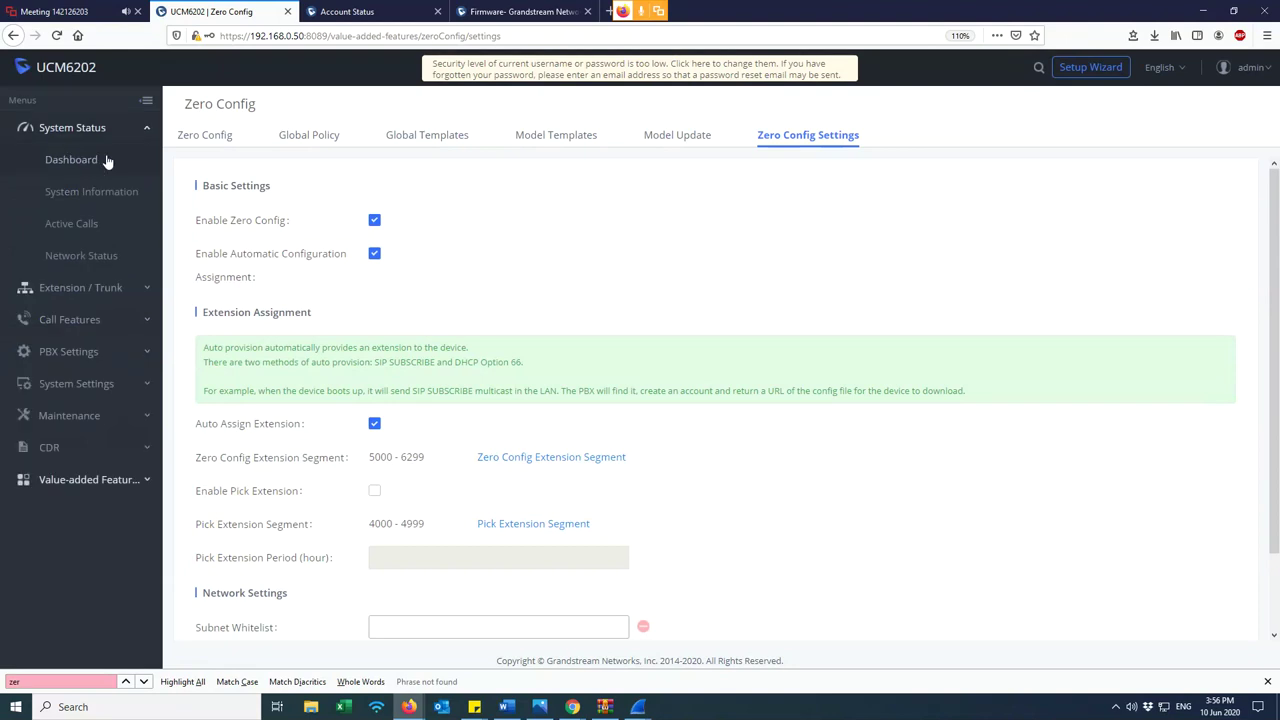
pyautogui.click(72, 160)
pyautogui.click(143, 134)
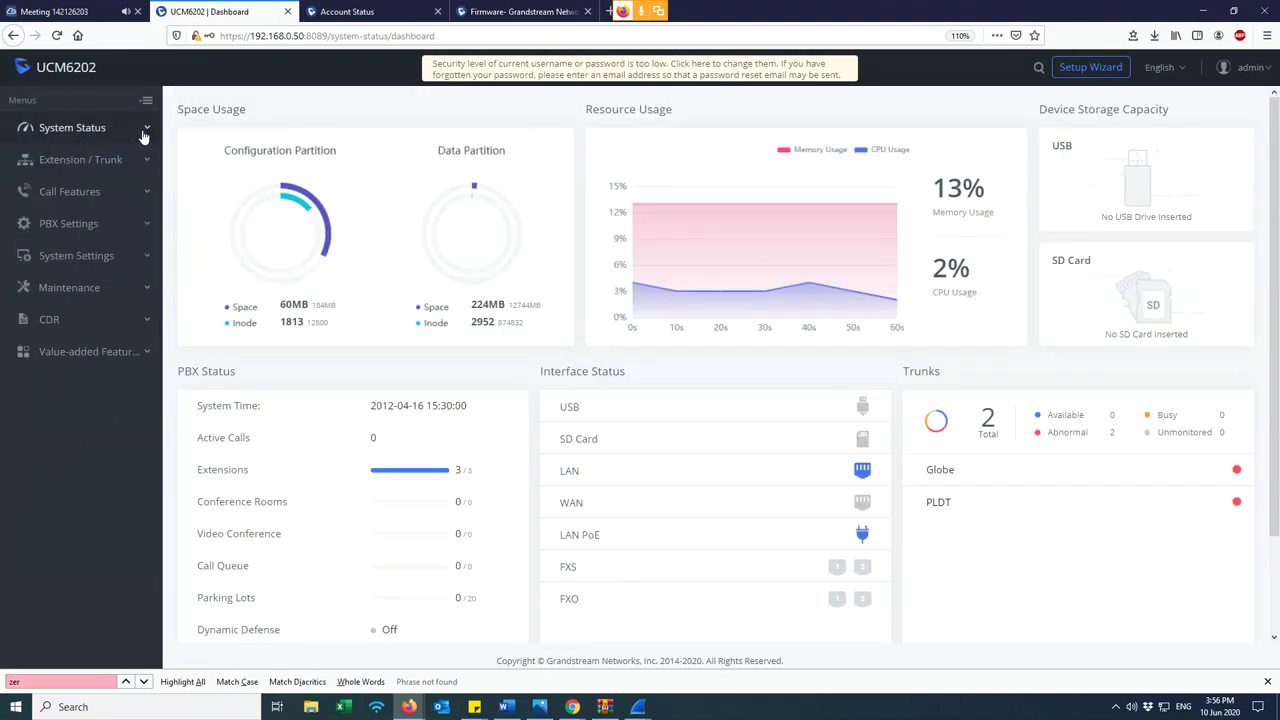
# - In the meeting, send chat messages to All and stop sharing the desktop
pyautogui.click(95, 12)
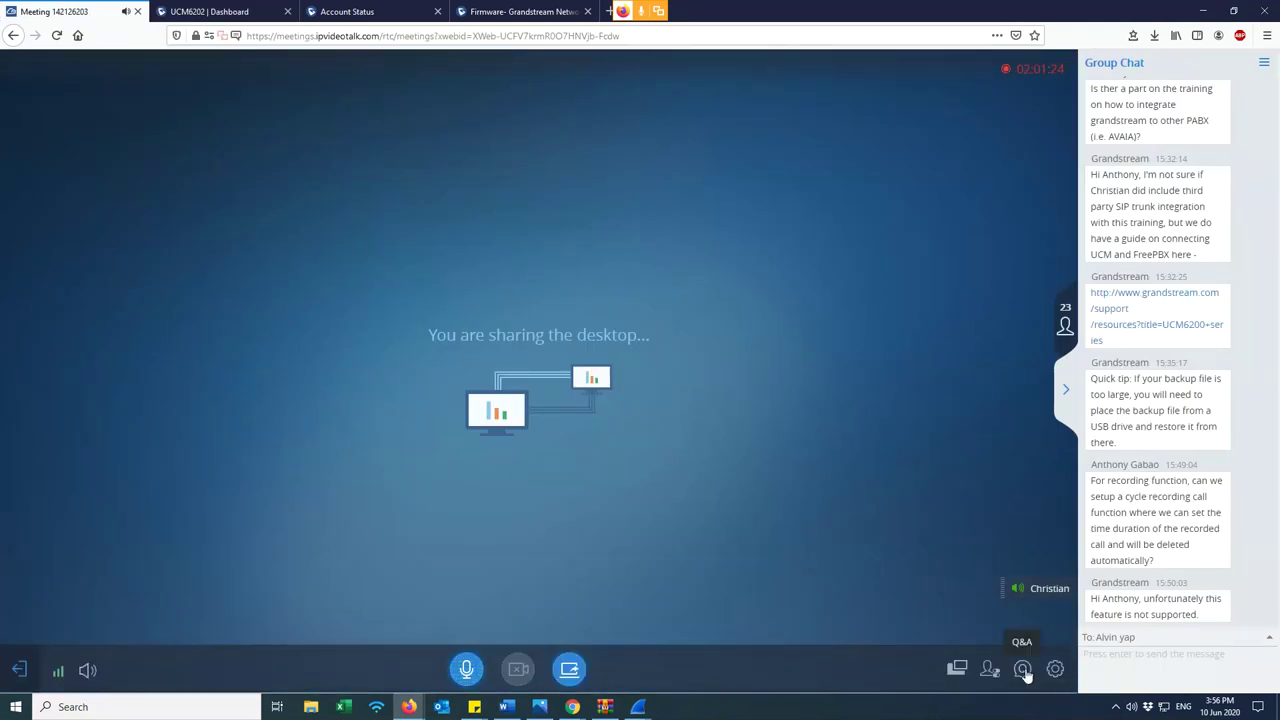
pyautogui.click(1197, 637)
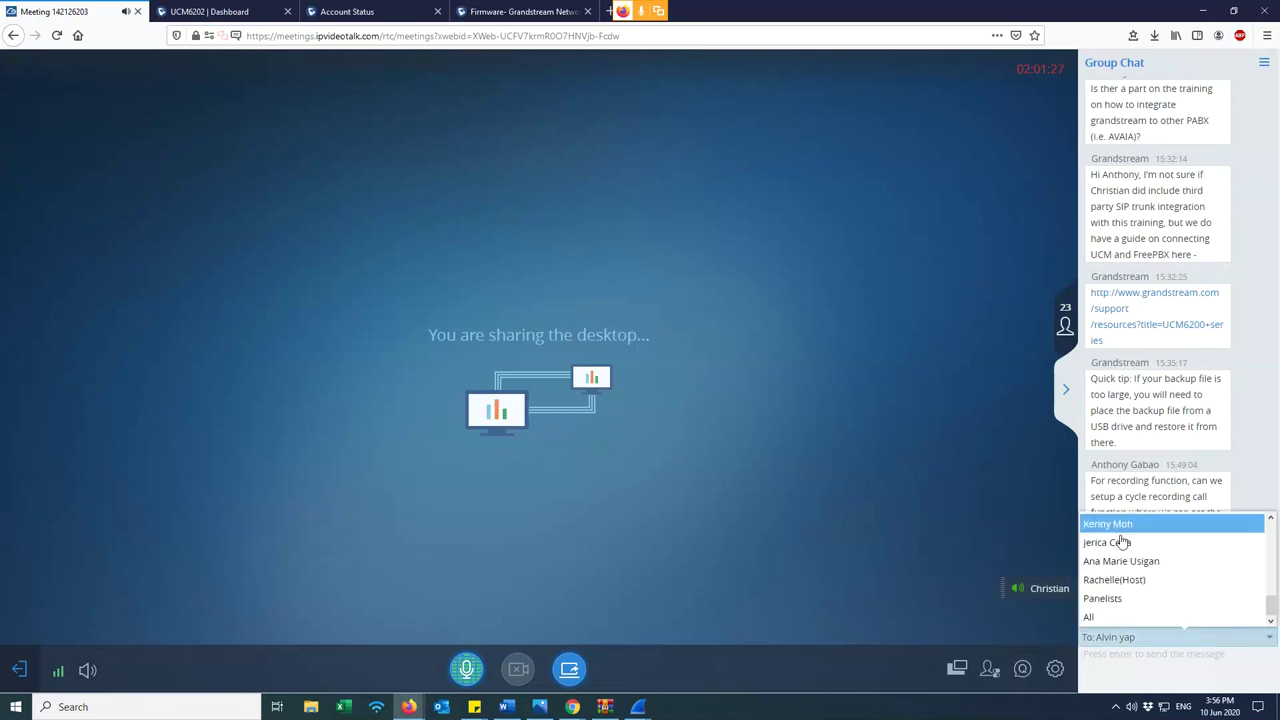
pyautogui.click(1094, 616)
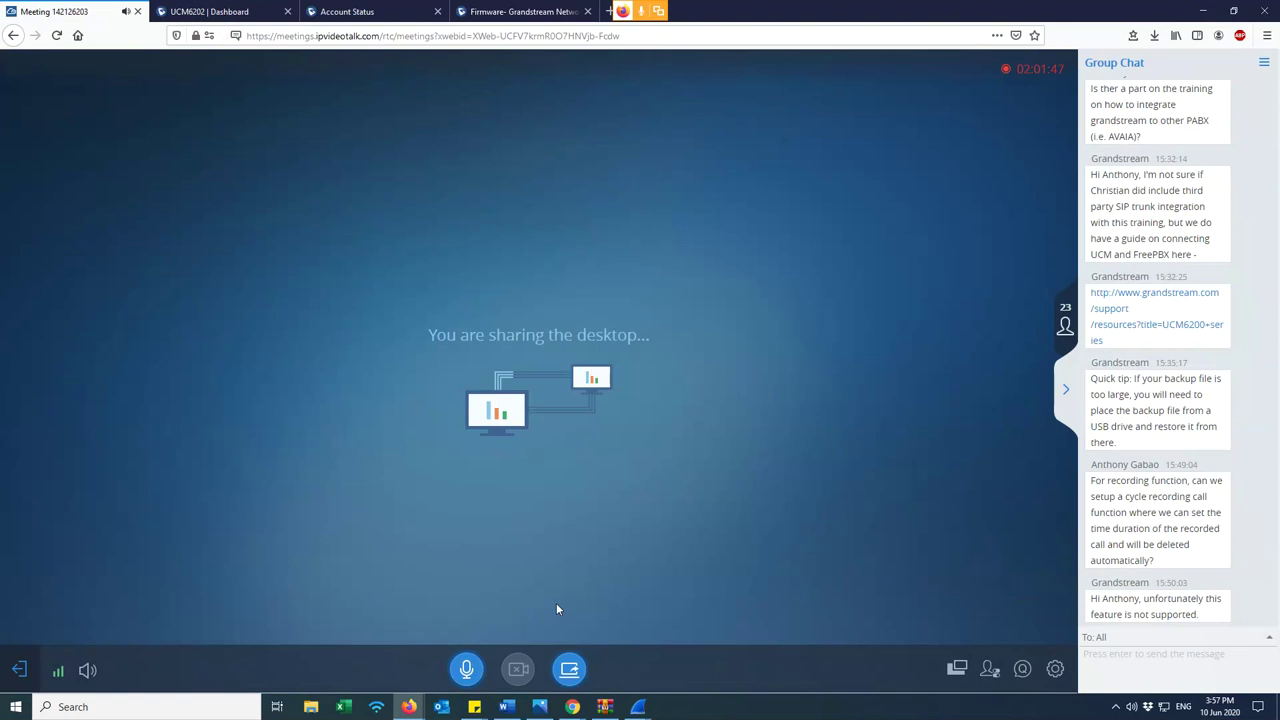
pyautogui.click(569, 670)
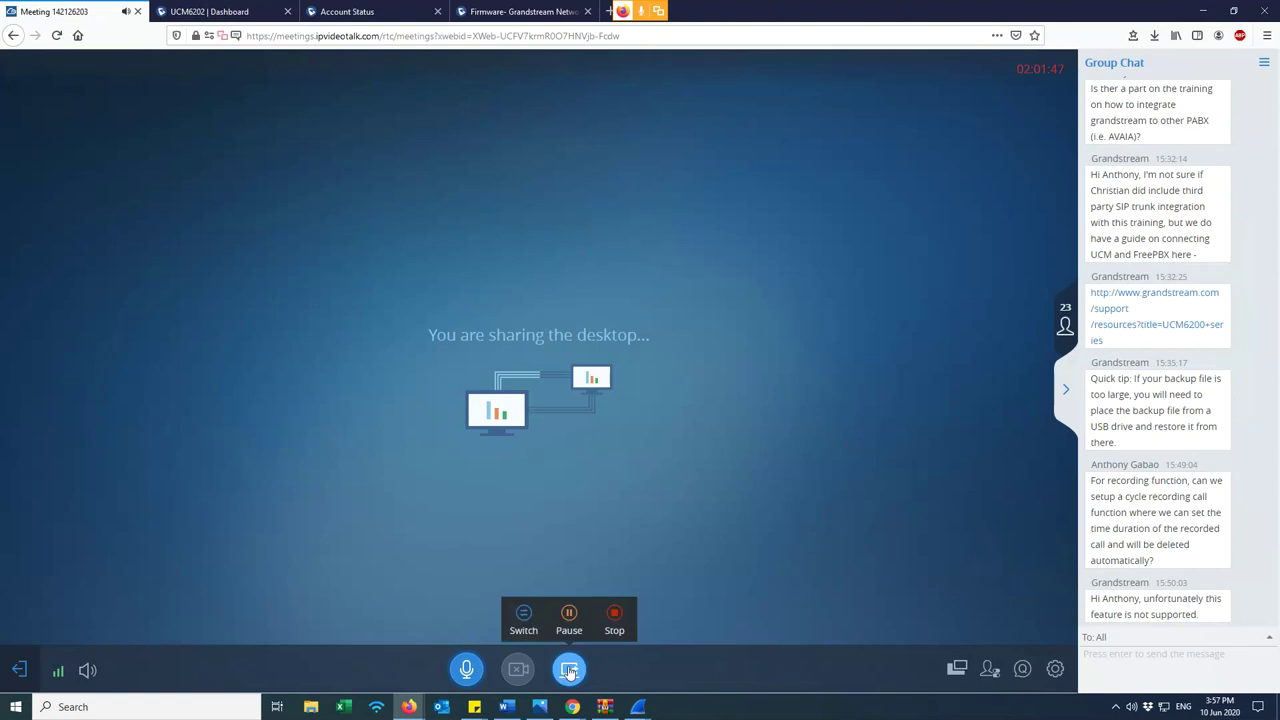
pyautogui.click(613, 630)
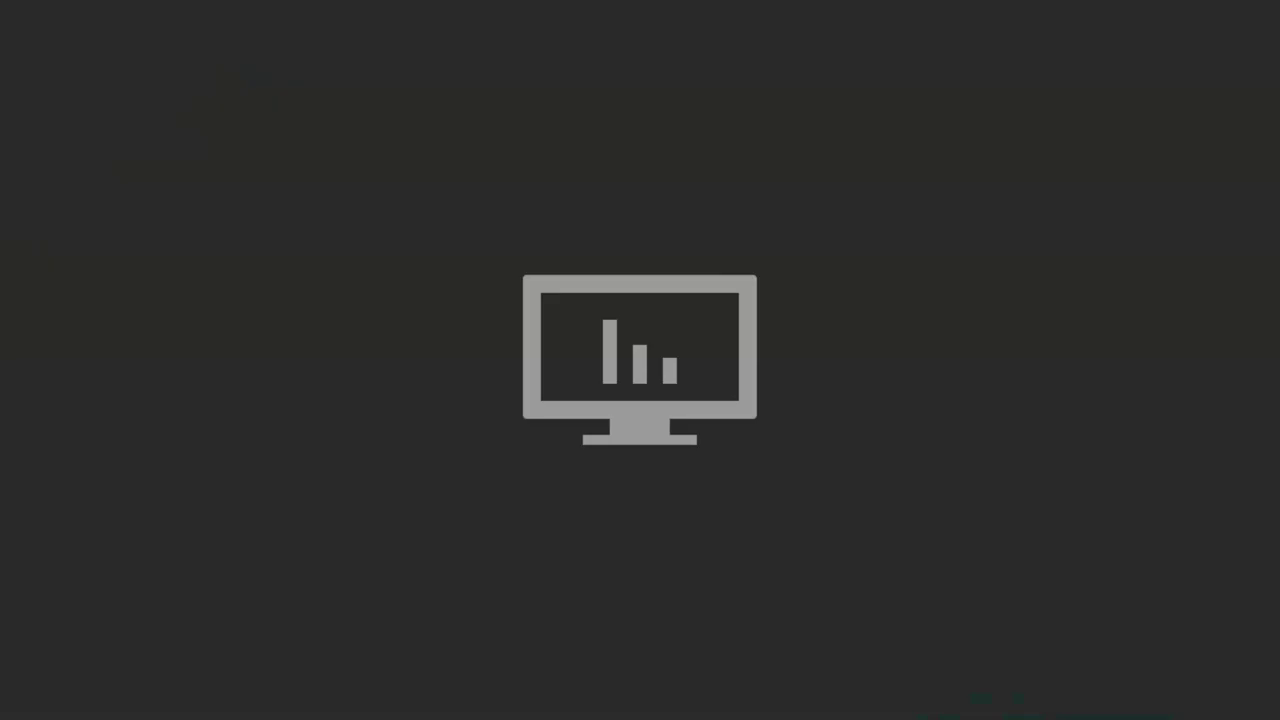